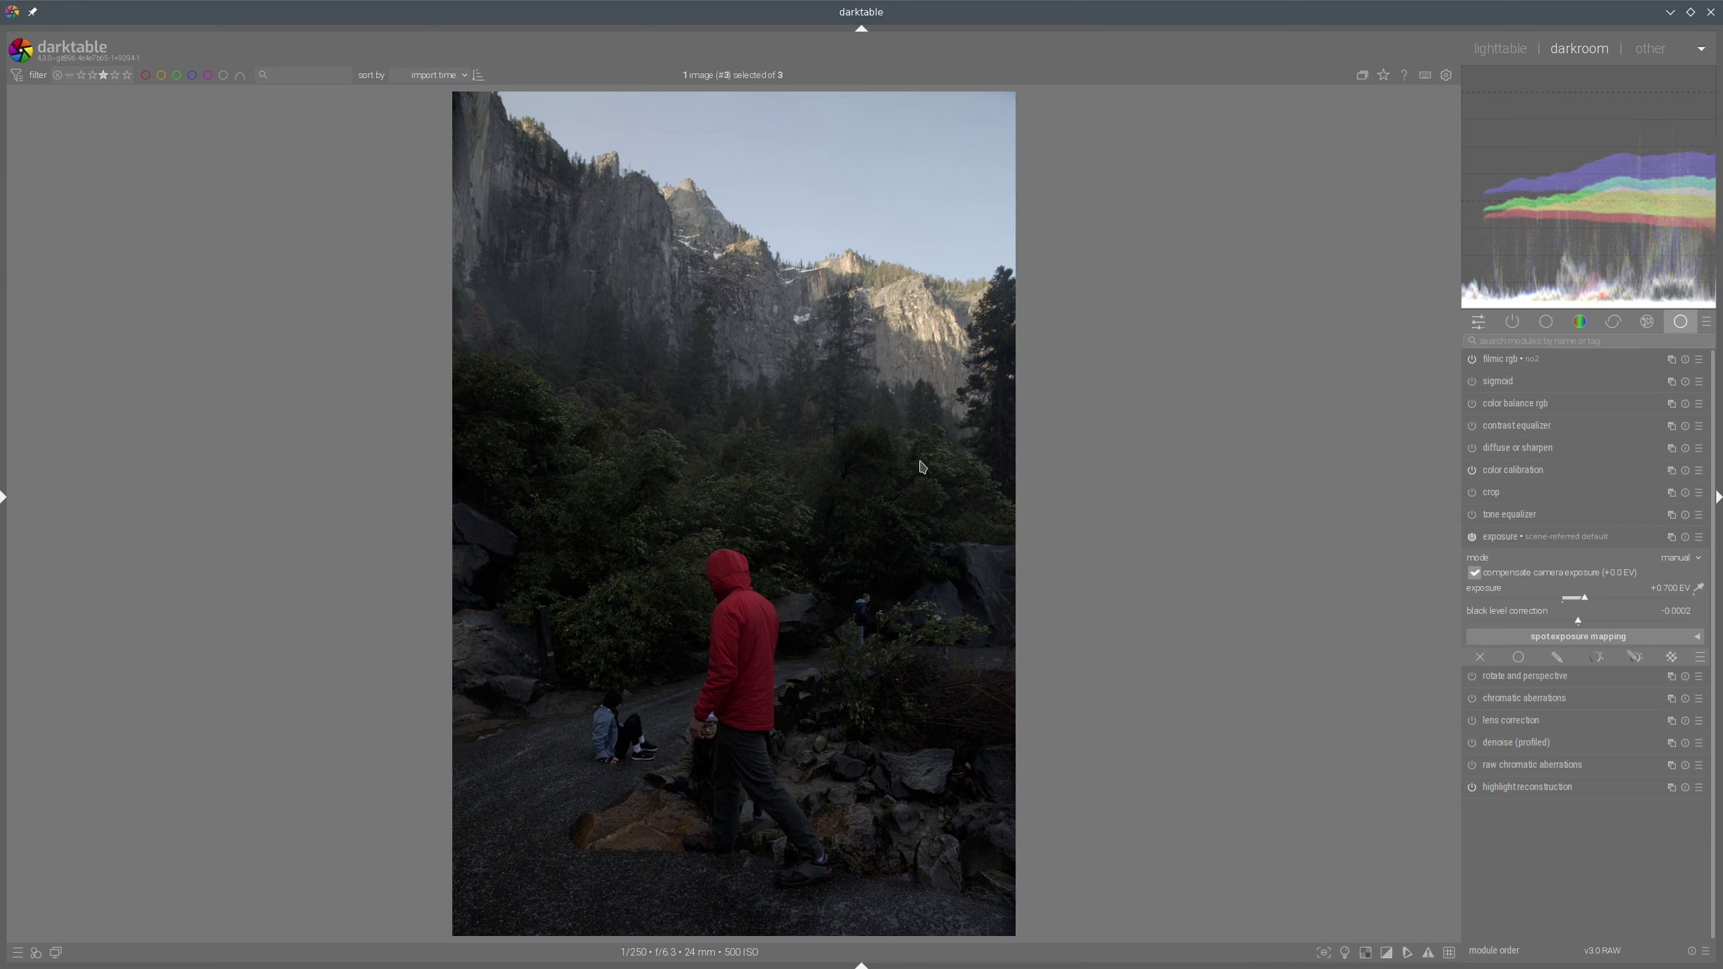
mouse_move(854, 747)
left_mouse_down()
mouse_move(858, 390)
mouse_move(892, 429)
left_mouse_up()
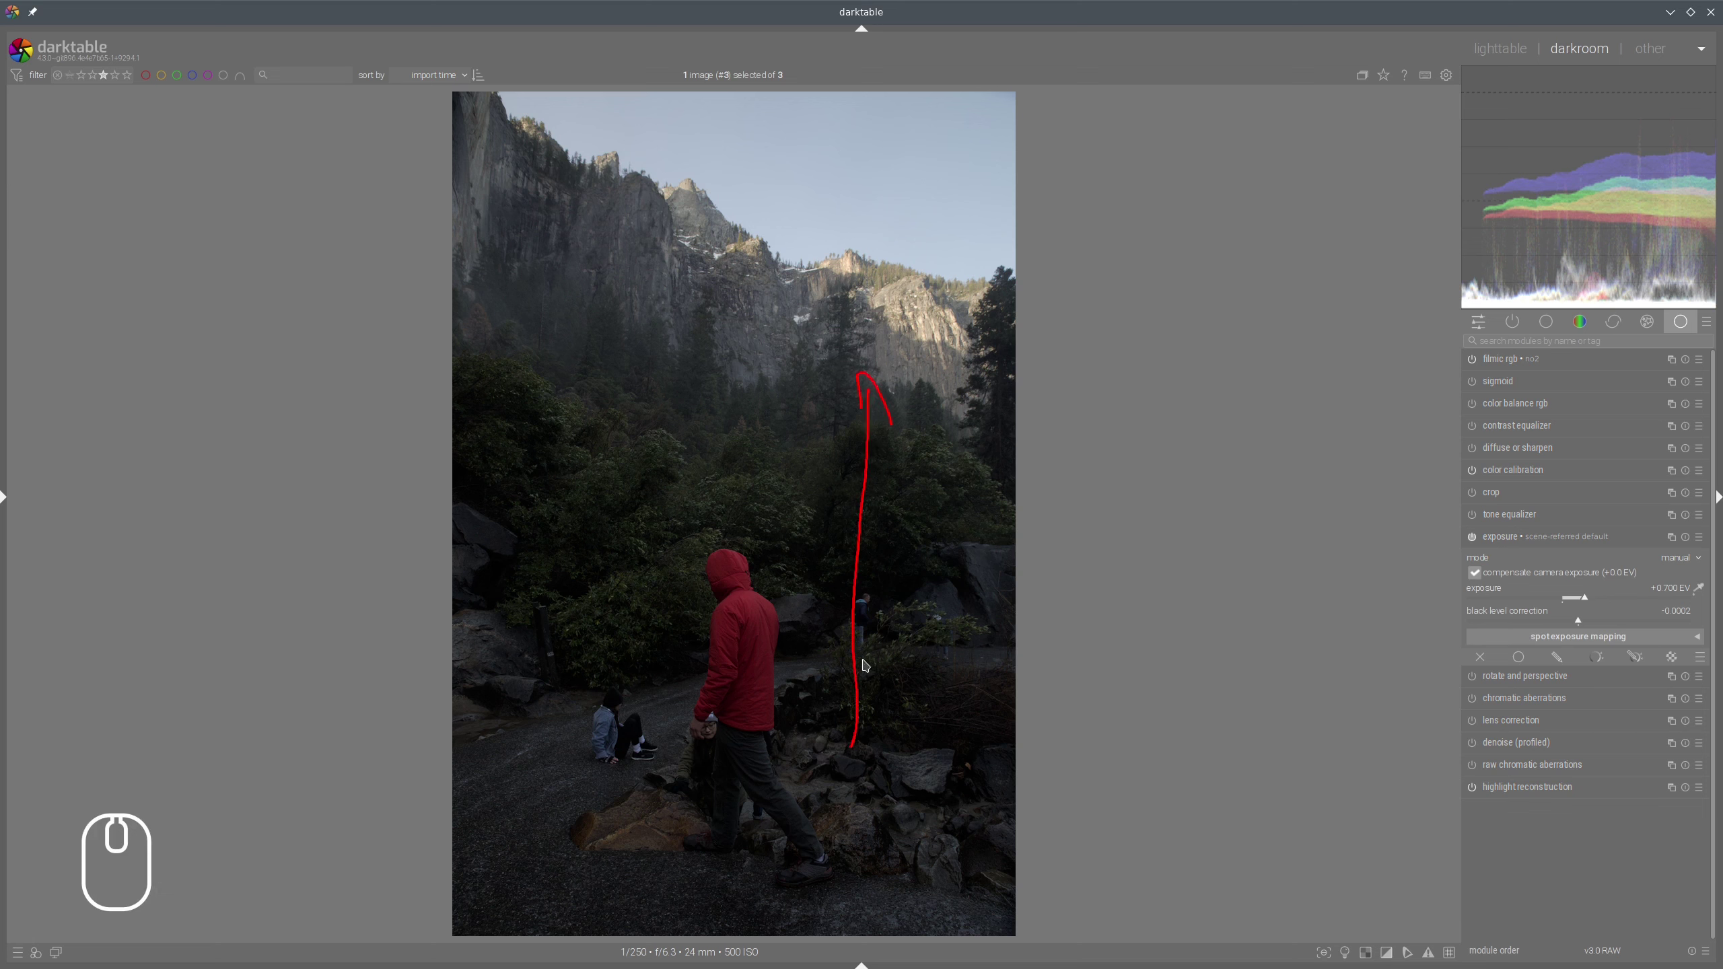
mouse_move(964, 636)
left_mouse_down()
mouse_move(943, 603)
mouse_move(533, 607)
mouse_move(579, 847)
mouse_move(1021, 713)
mouse_move(862, 547)
mouse_move(809, 557)
left_mouse_up()
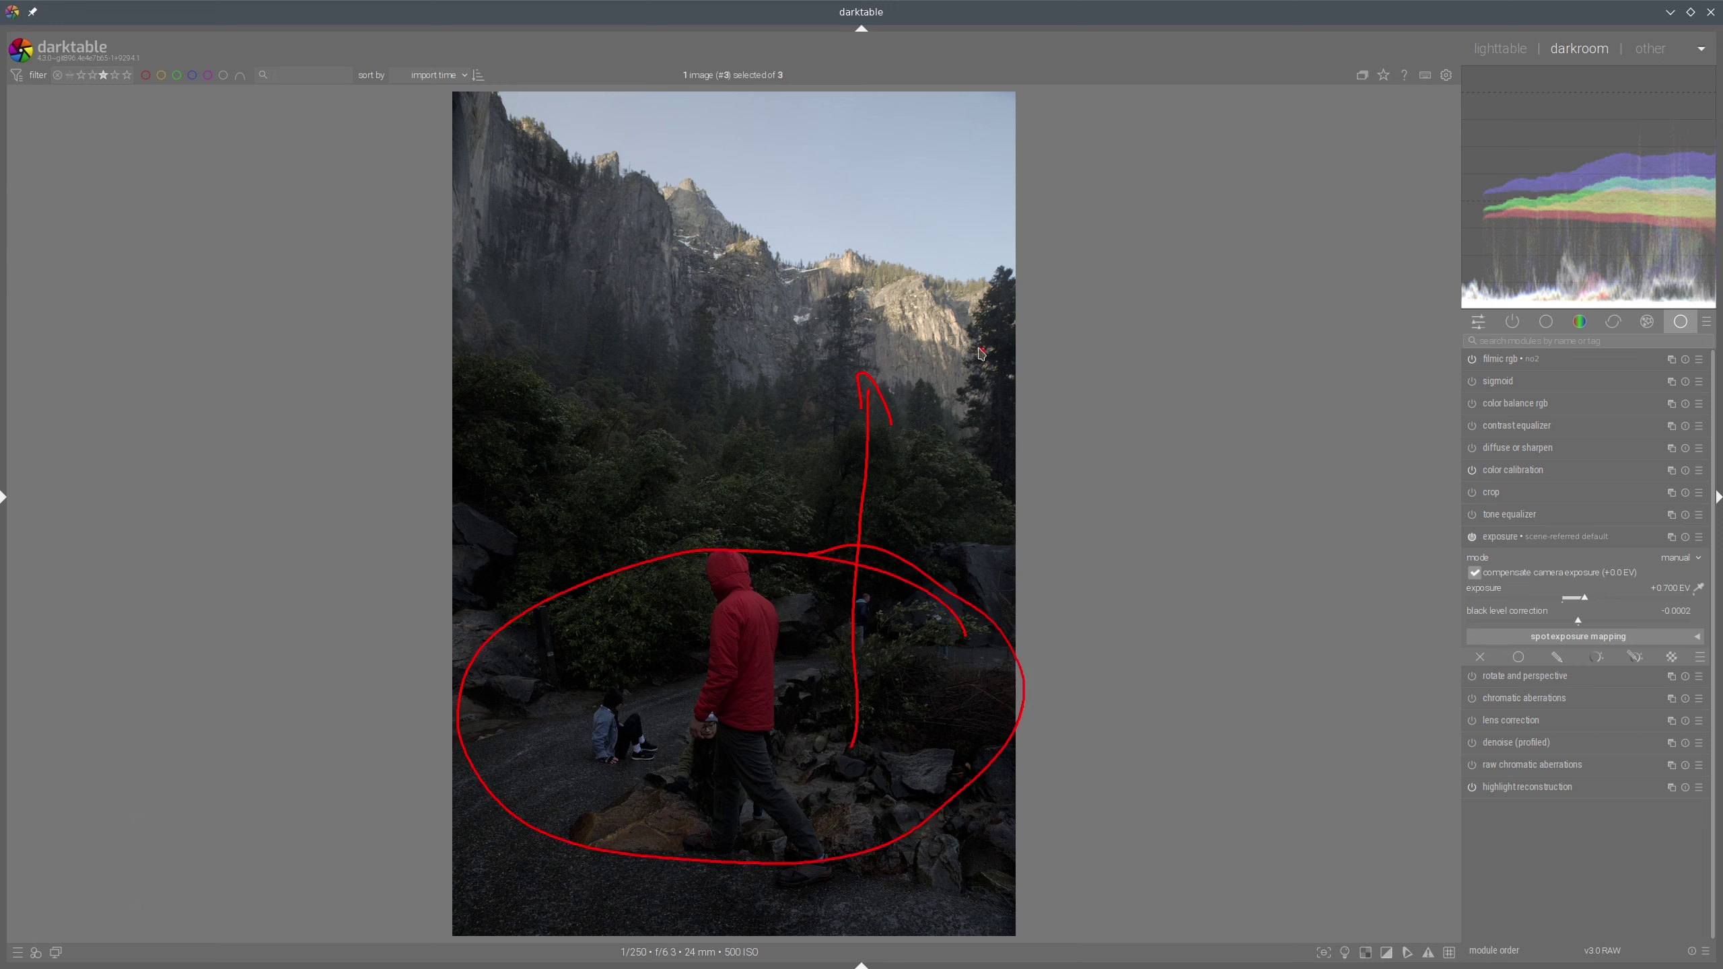
mouse_move(970, 335)
left_mouse_down()
mouse_move(782, 295)
mouse_move(539, 270)
mouse_move(484, 316)
mouse_move(713, 403)
mouse_move(1005, 430)
mouse_move(921, 325)
left_mouse_up()
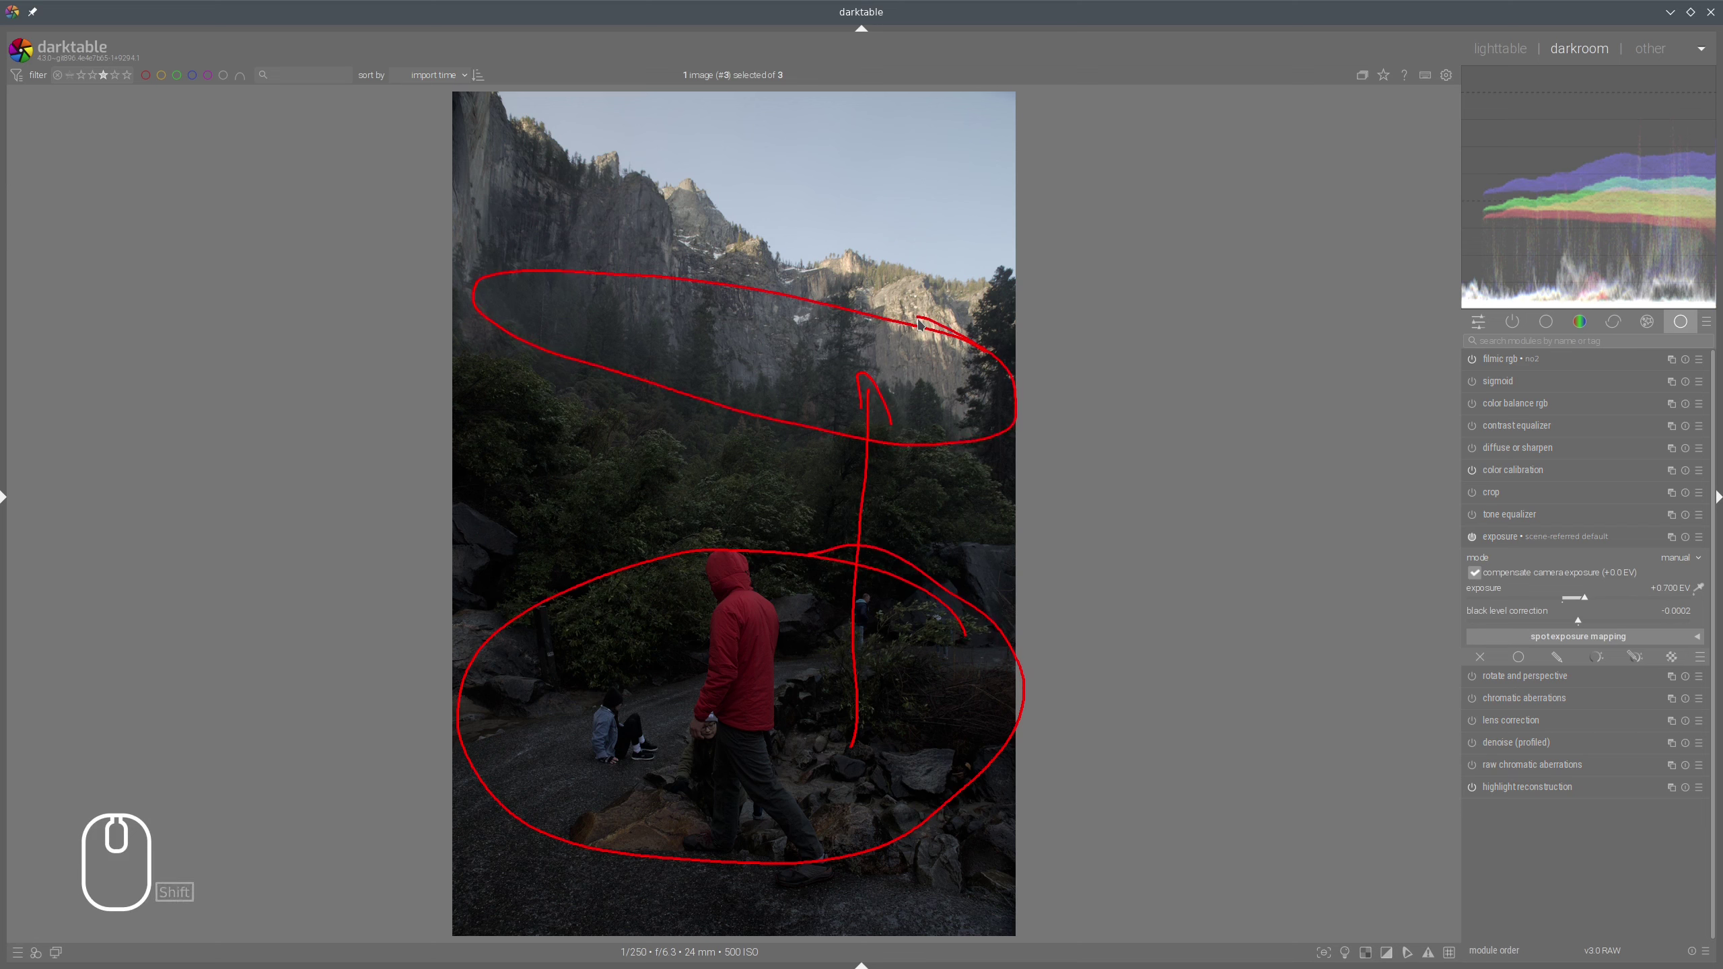
key("shift+super+F11")
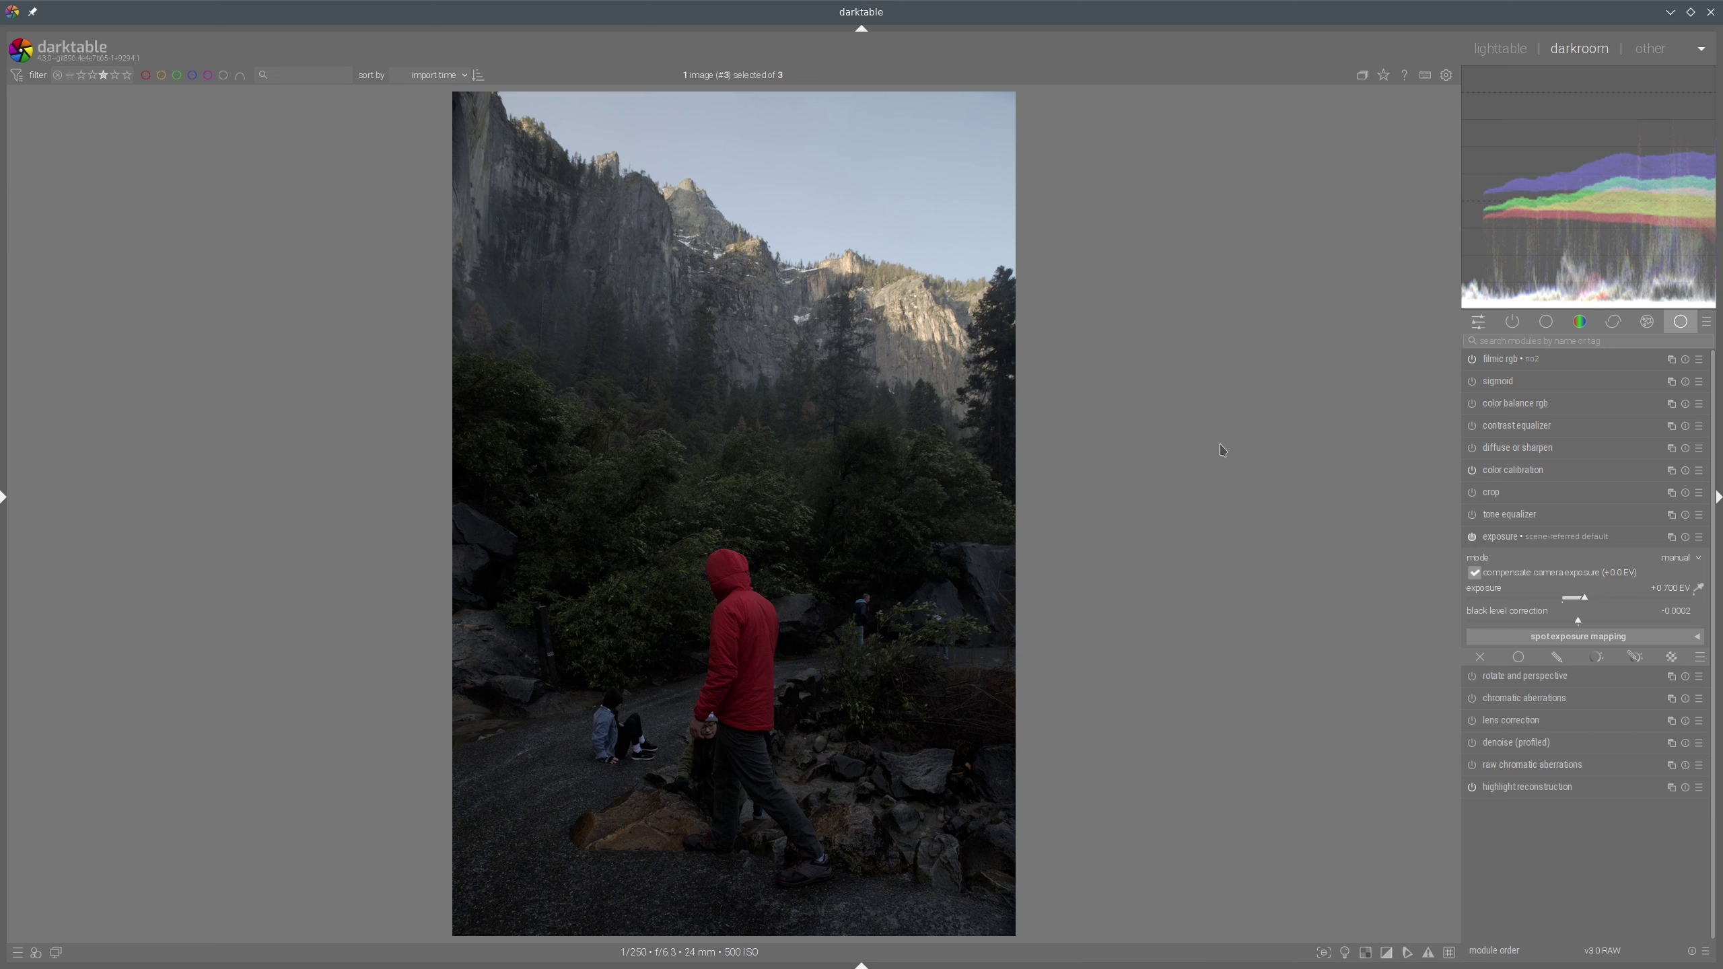
Enable the denoise (profiled) and lens correction modules for the photo
left_click(1244, 496)
left_click(1471, 742)
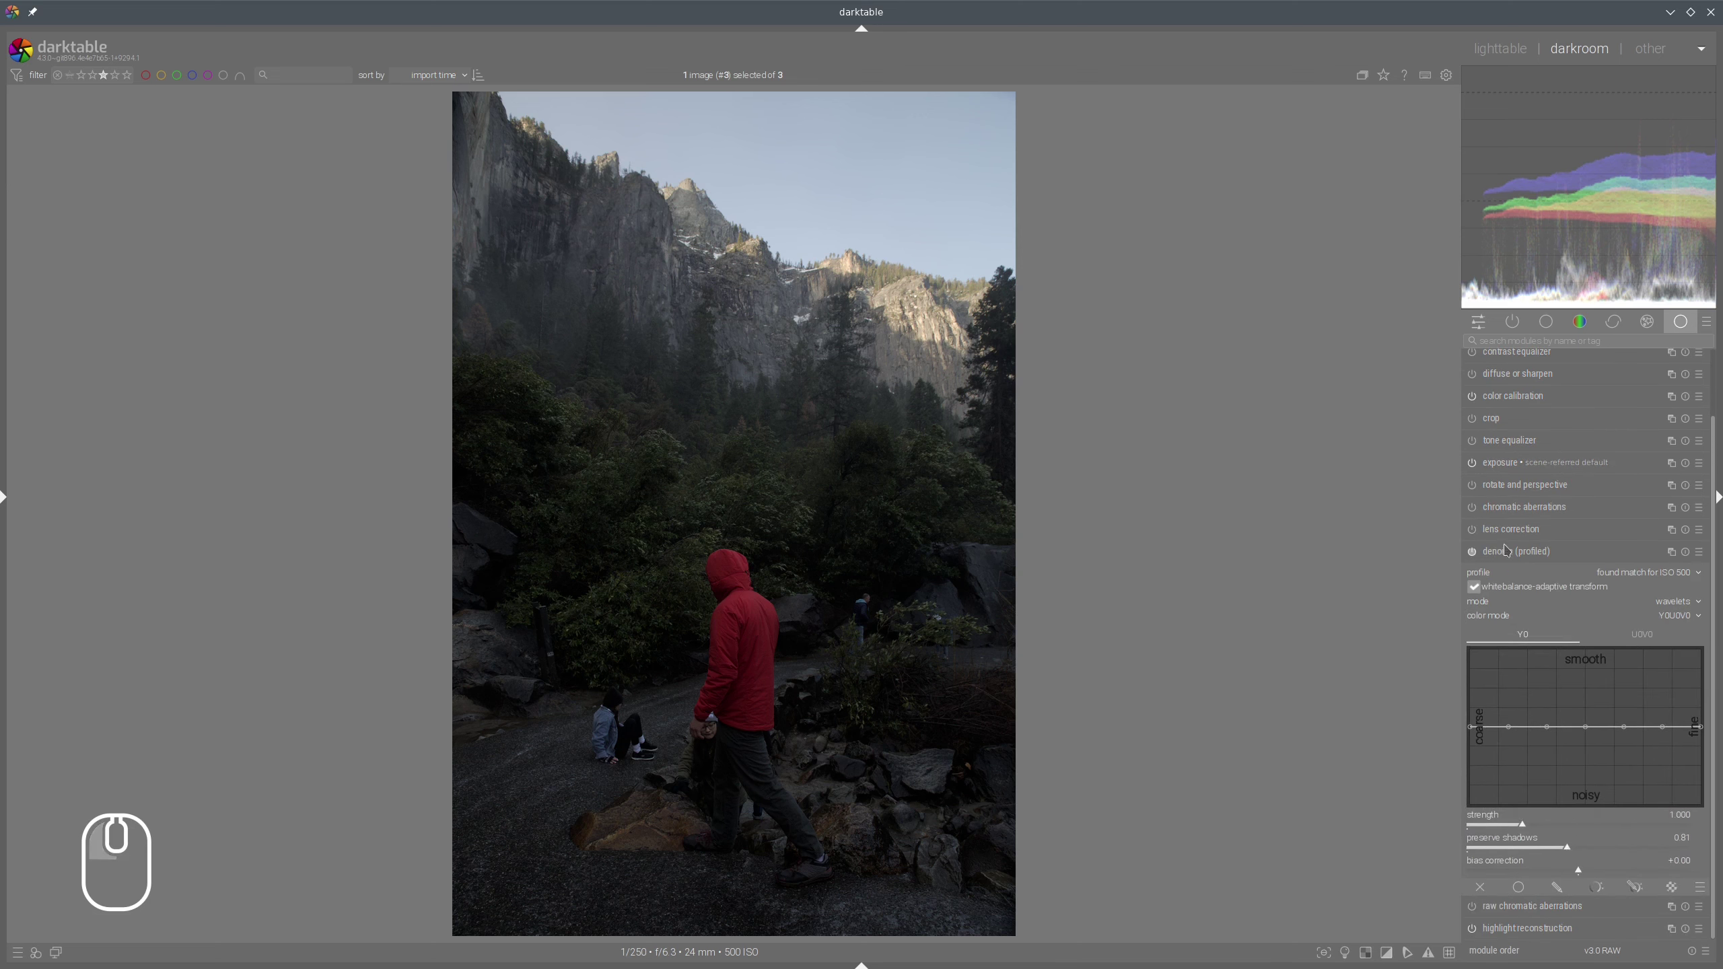
left_click(1505, 550)
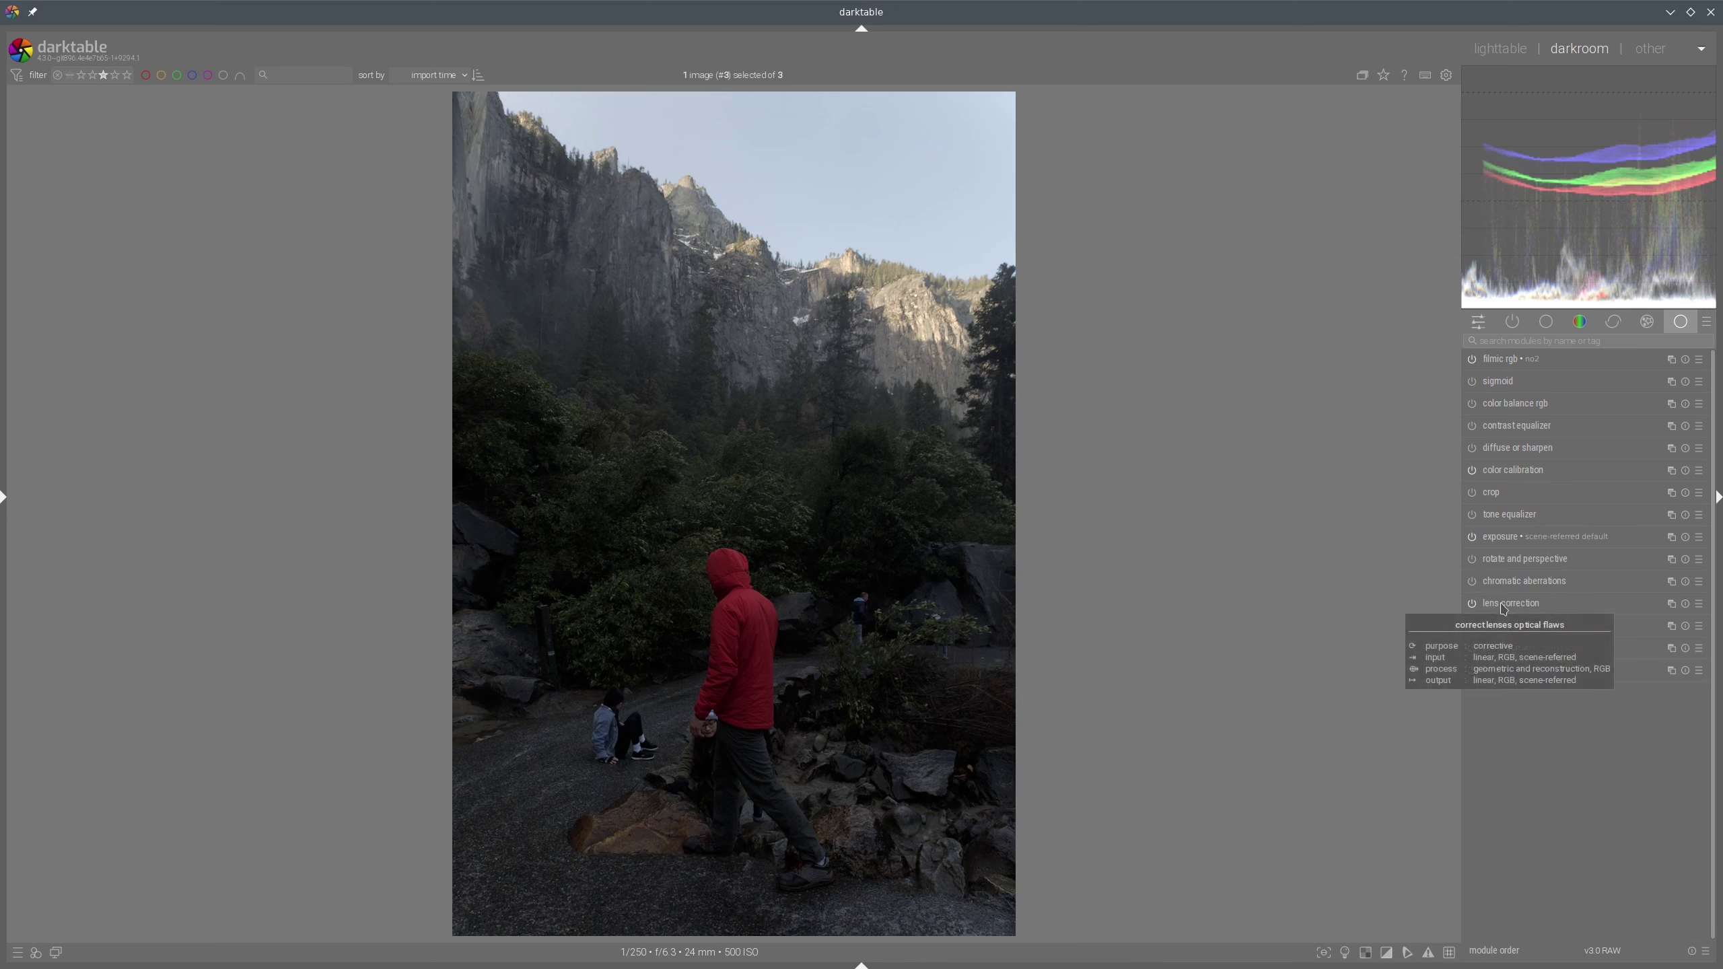
key("shift")
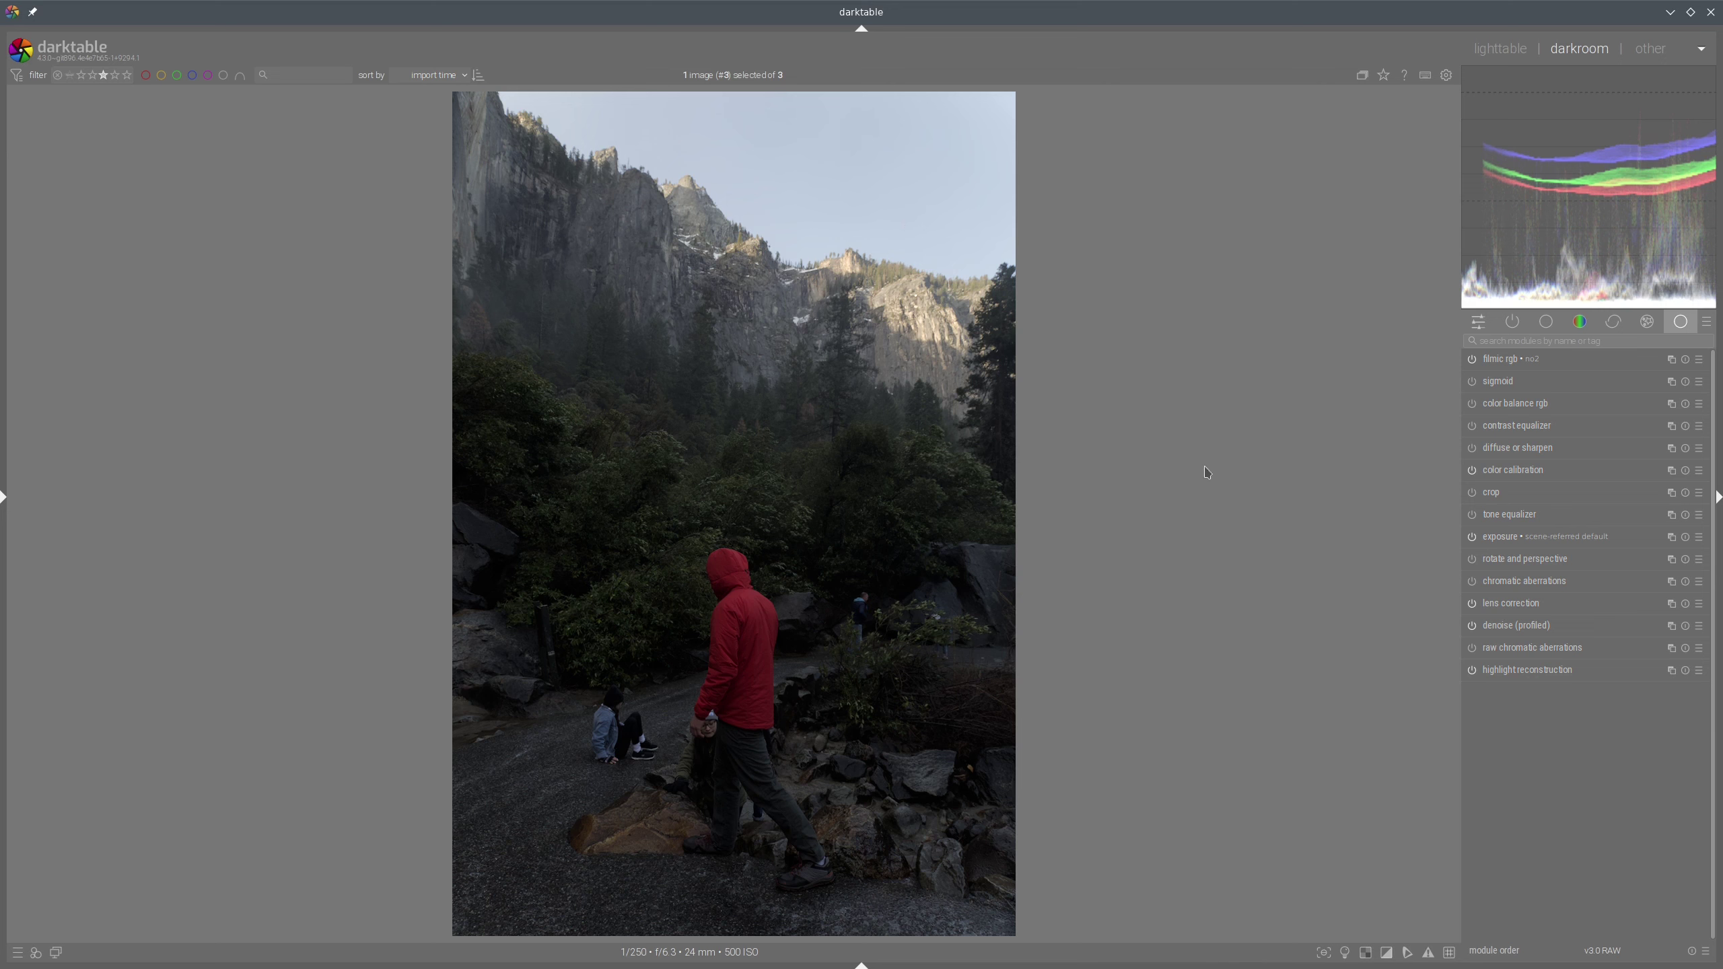
Limit the lens correction module's corrections to distortion & TCA, leaving vignetting uncorrected, and collapse the module
left_click(1522, 613)
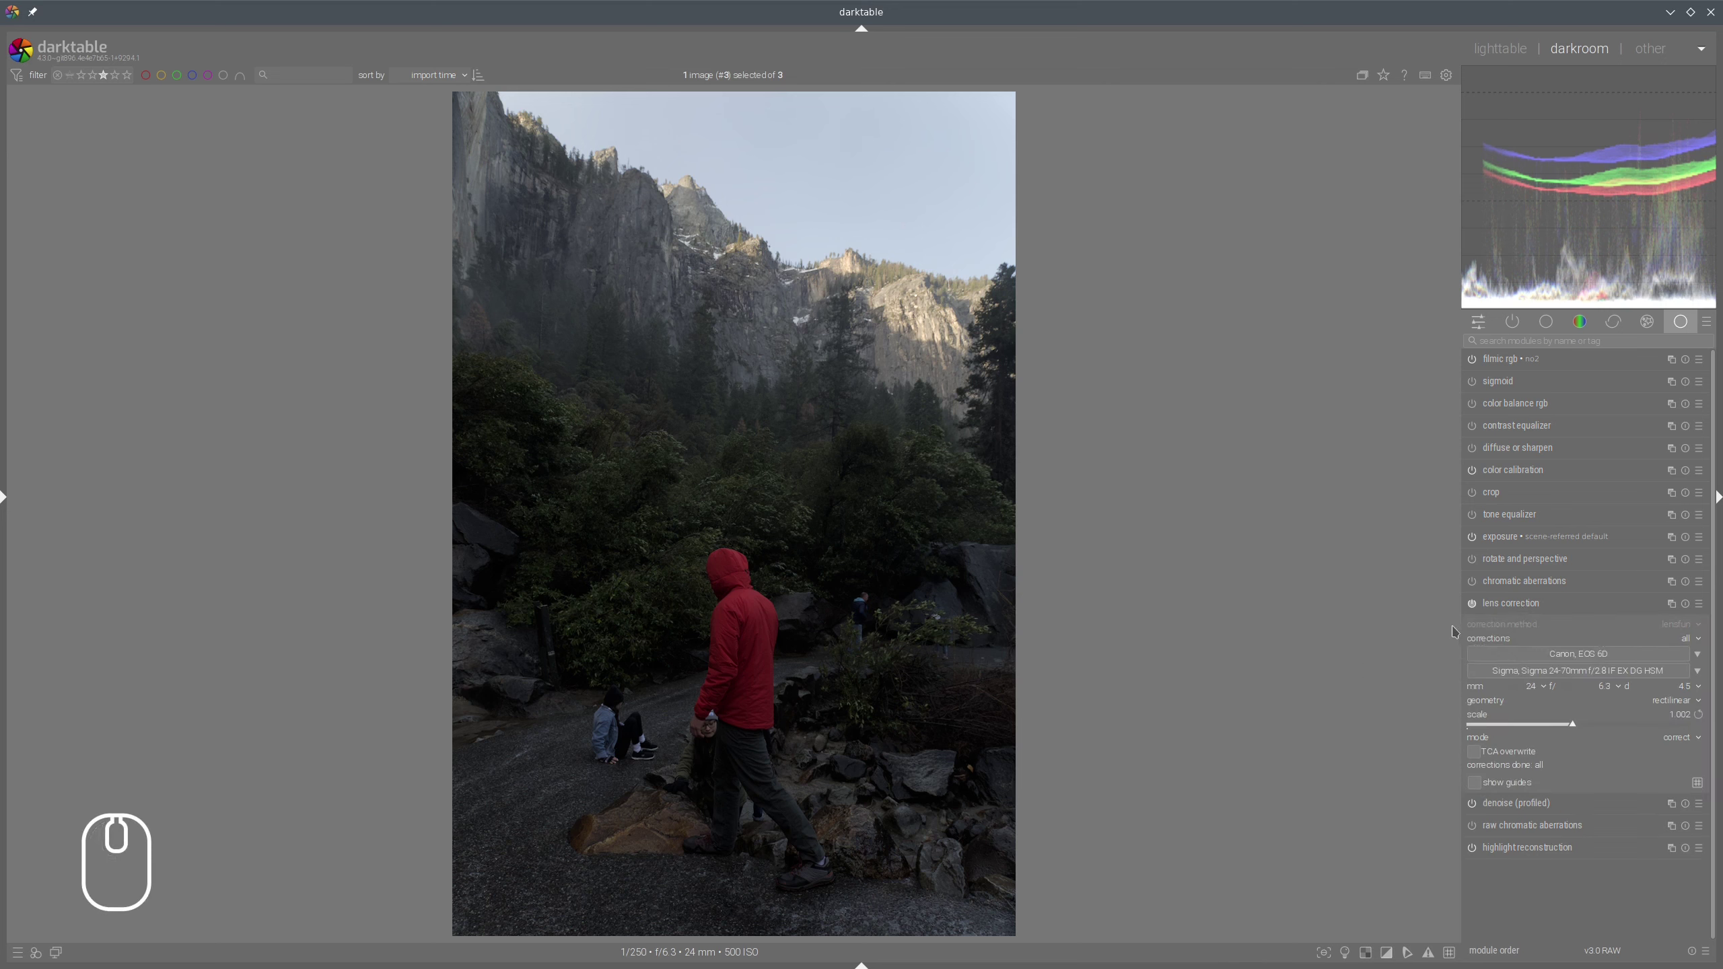
mouse_move(1433, 630)
left_mouse_down()
mouse_move(1492, 653)
mouse_move(1486, 624)
mouse_move(1433, 625)
left_mouse_up()
left_click(1698, 639)
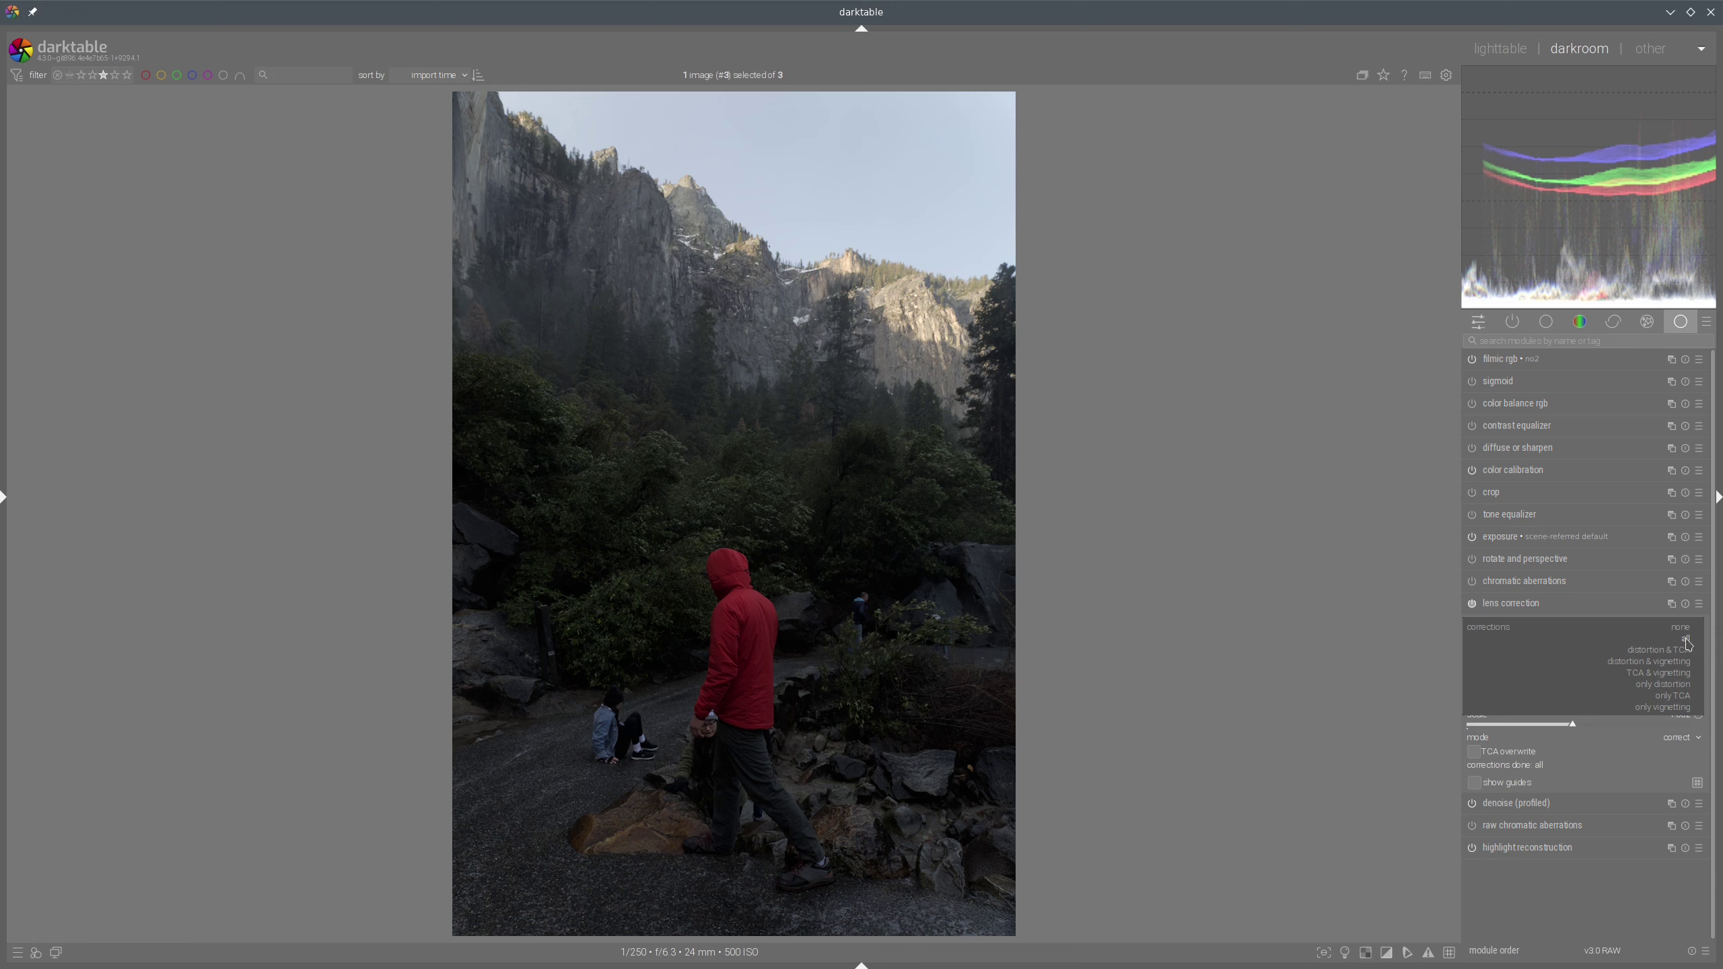
left_click(1659, 652)
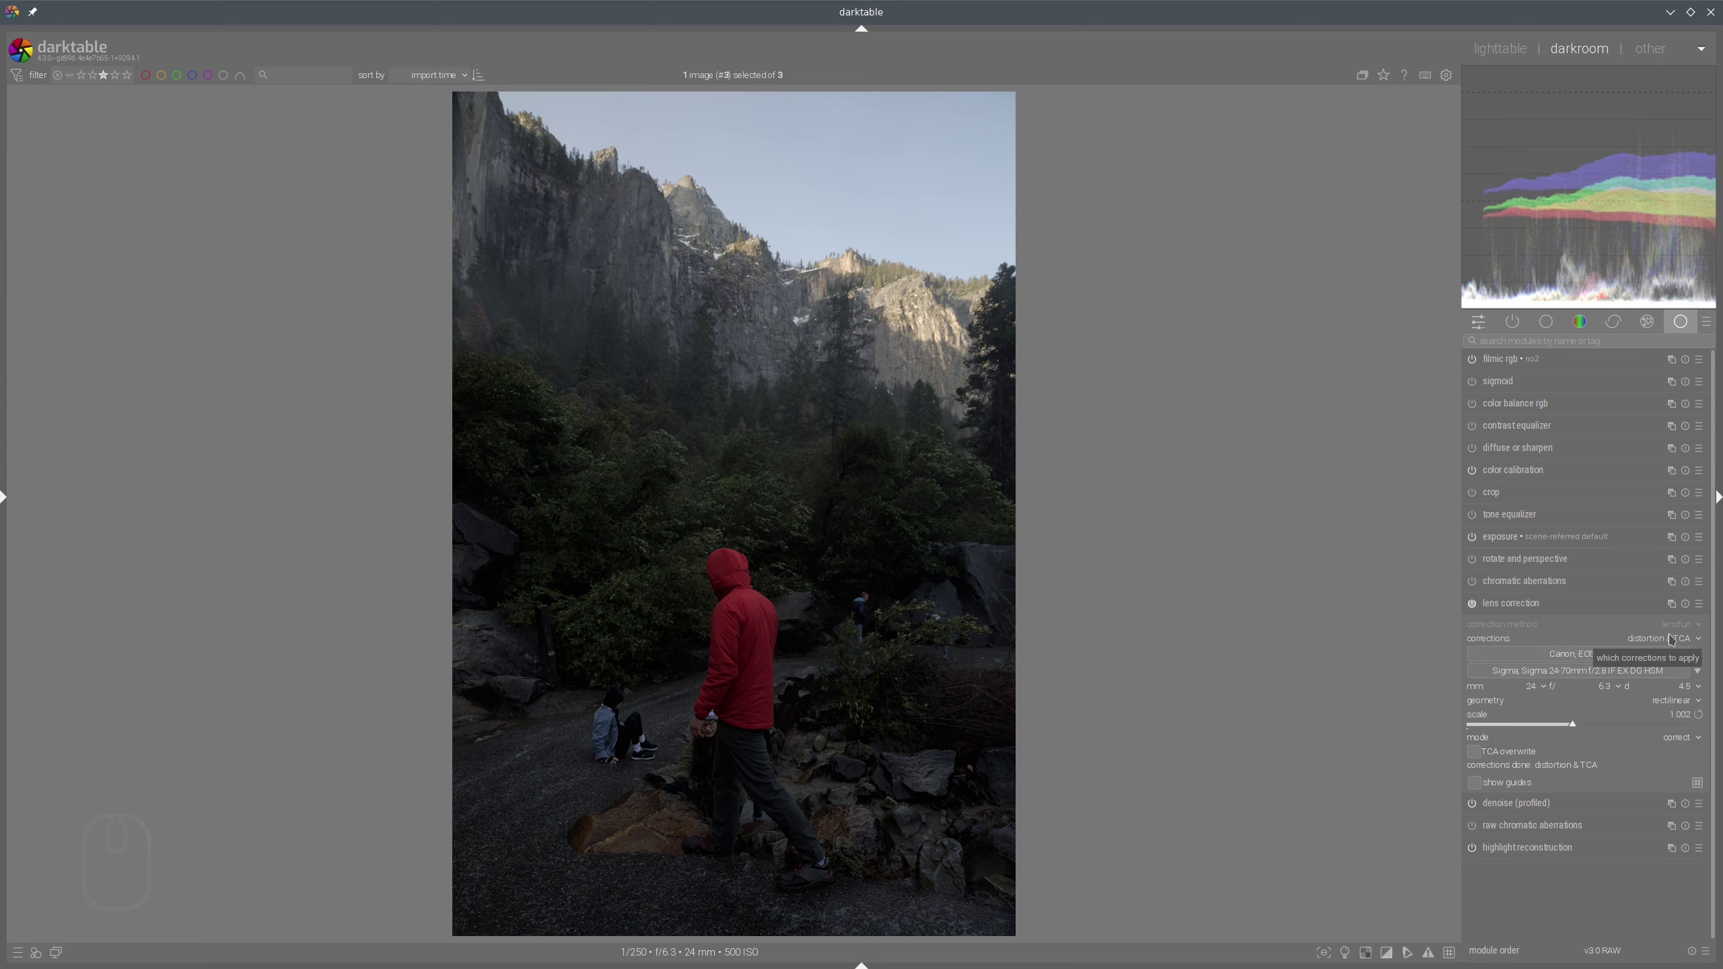
left_click(1588, 606)
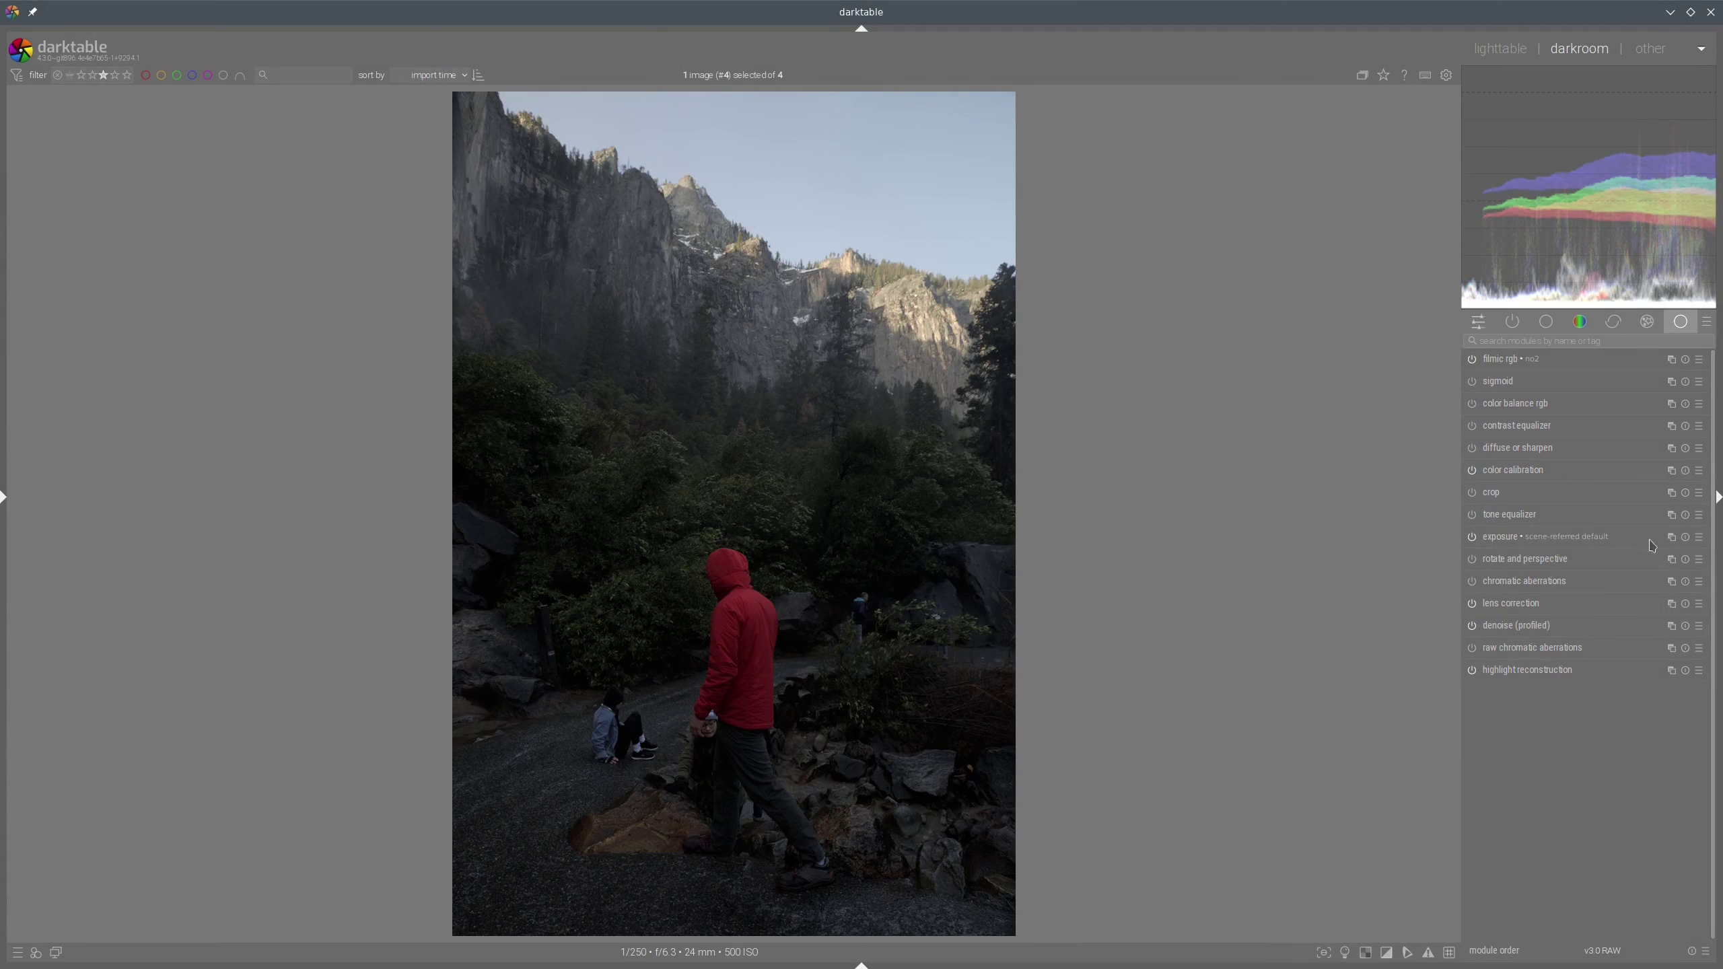
Create a new instance of the exposure module and enable a combined drawn & parametric mask on it
left_click(1672, 538)
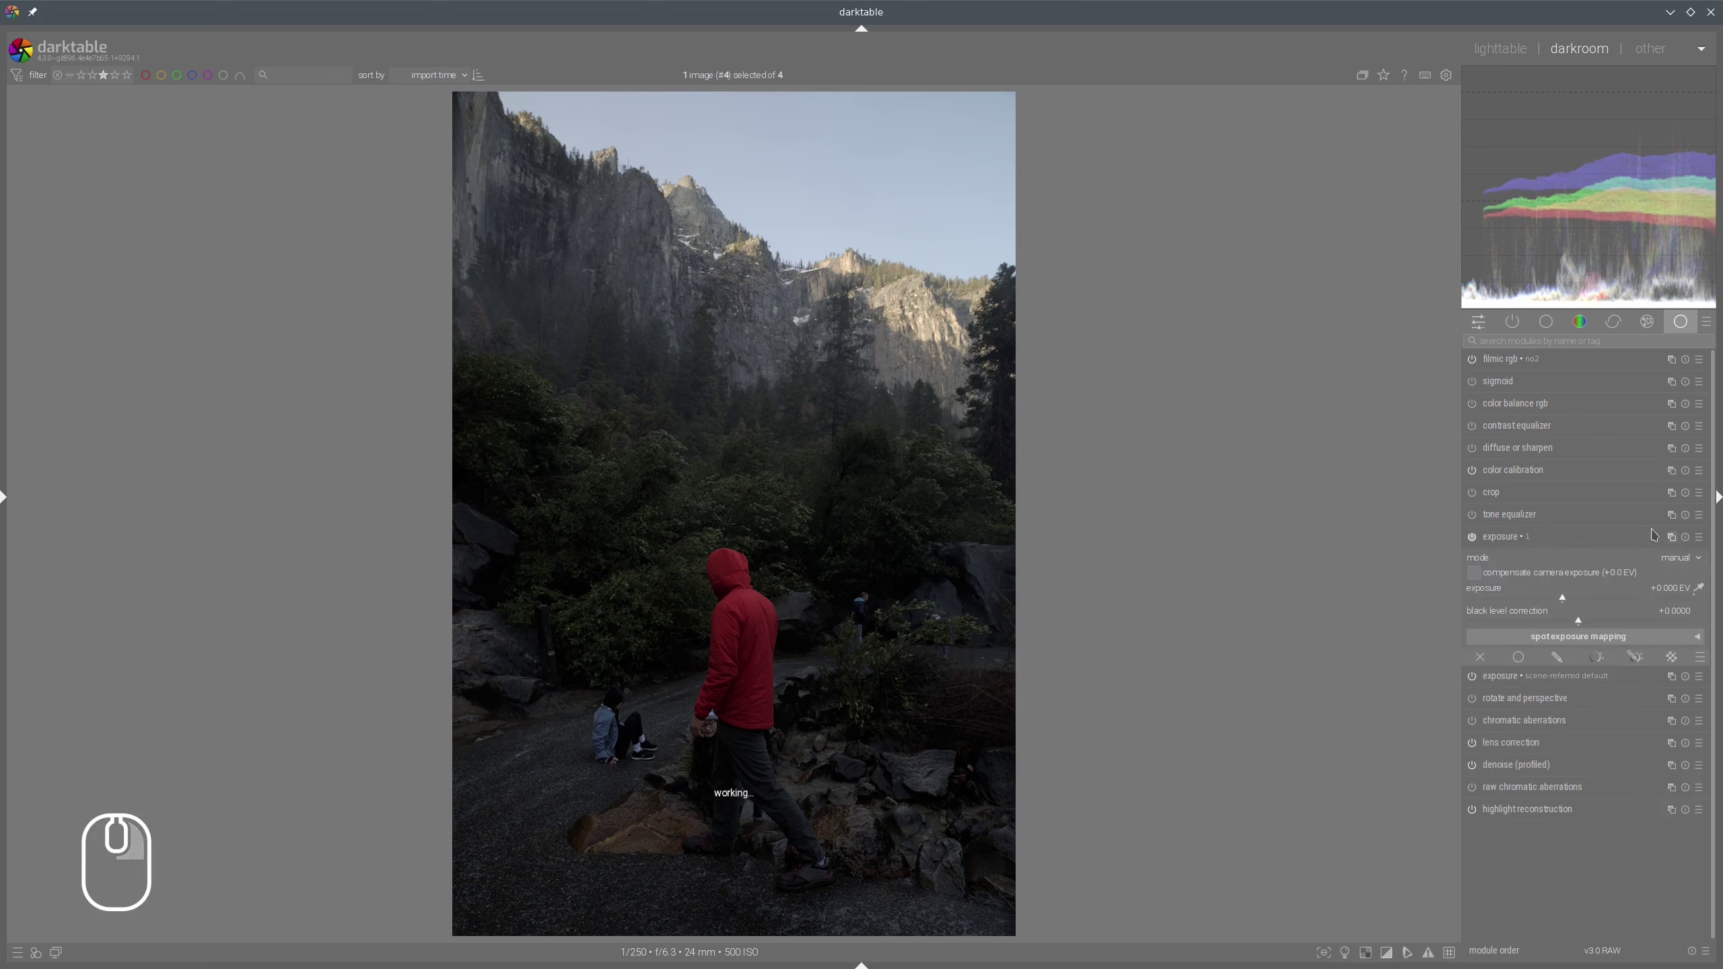
left_click(1635, 657)
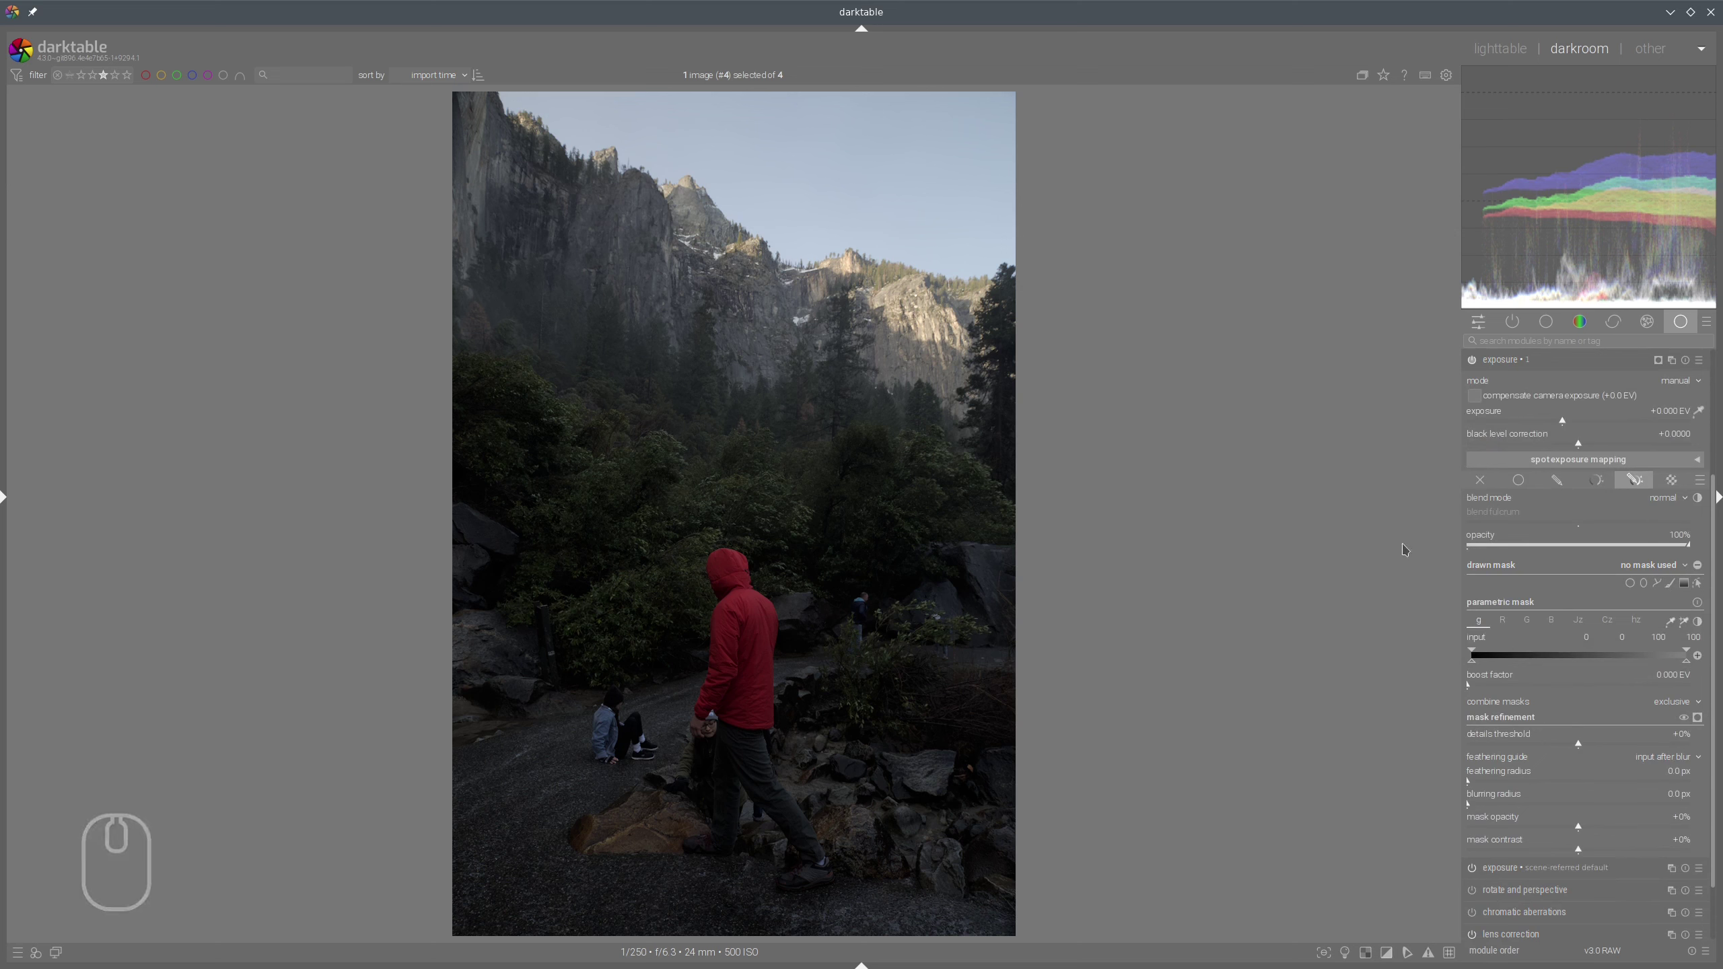
mouse_move(1534, 562)
left_mouse_down()
mouse_move(1433, 570)
mouse_move(1512, 562)
left_mouse_up()
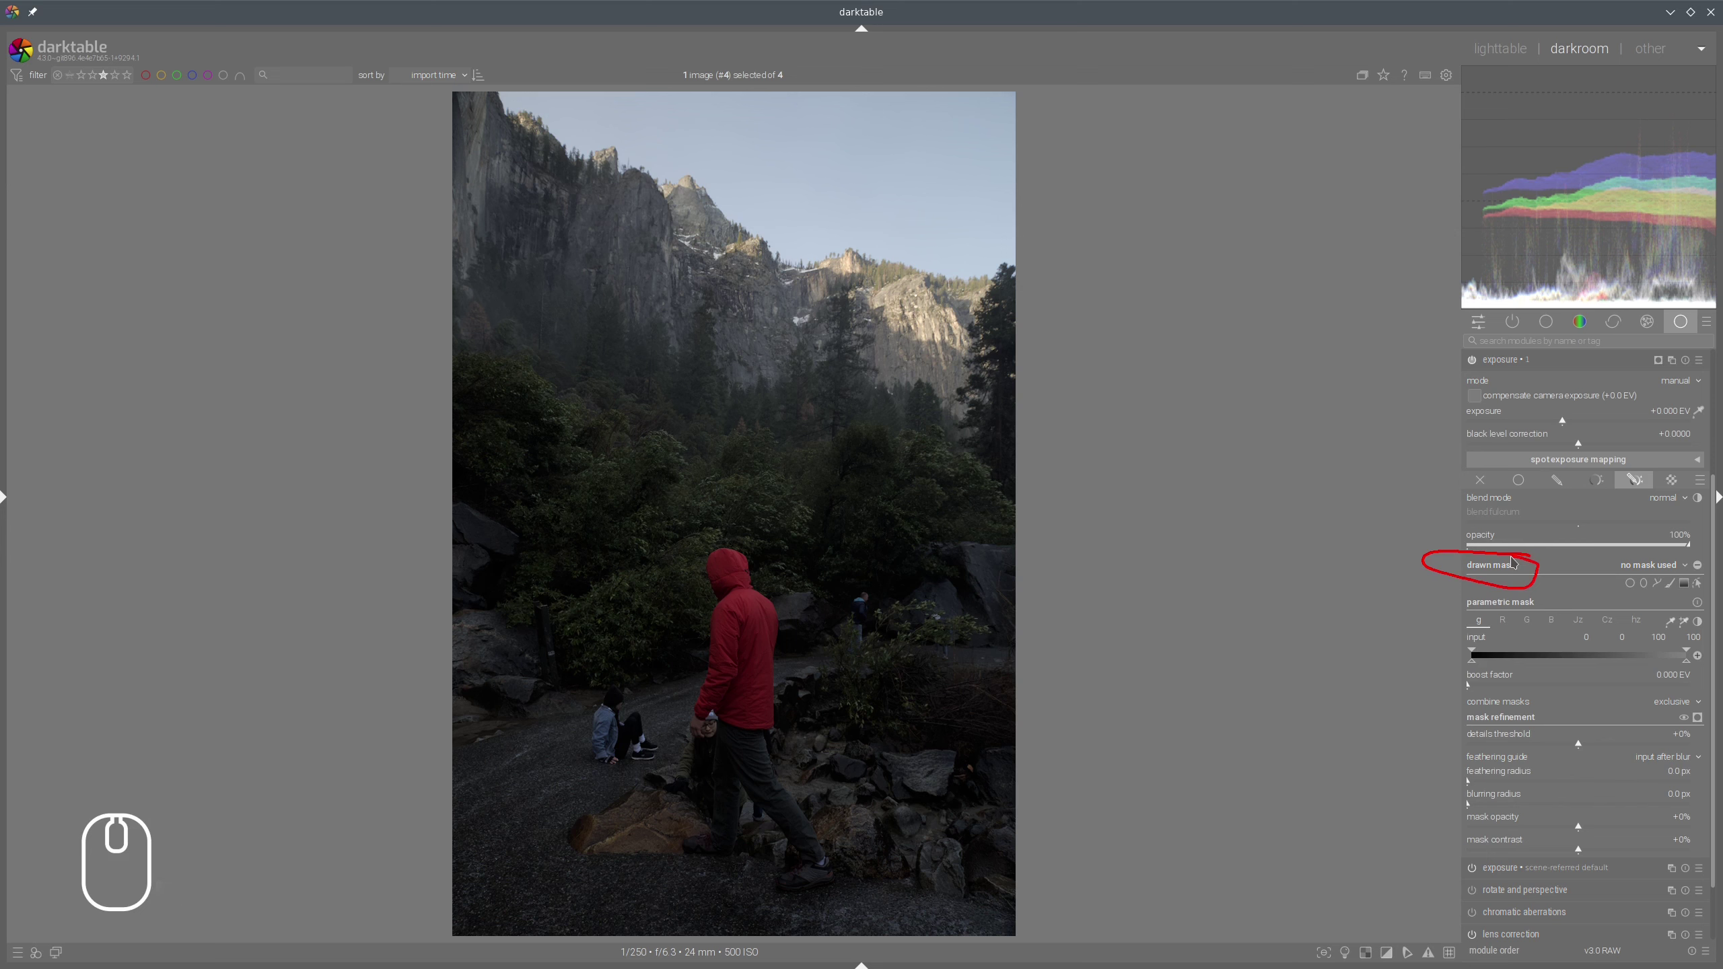
key("shift+F9")
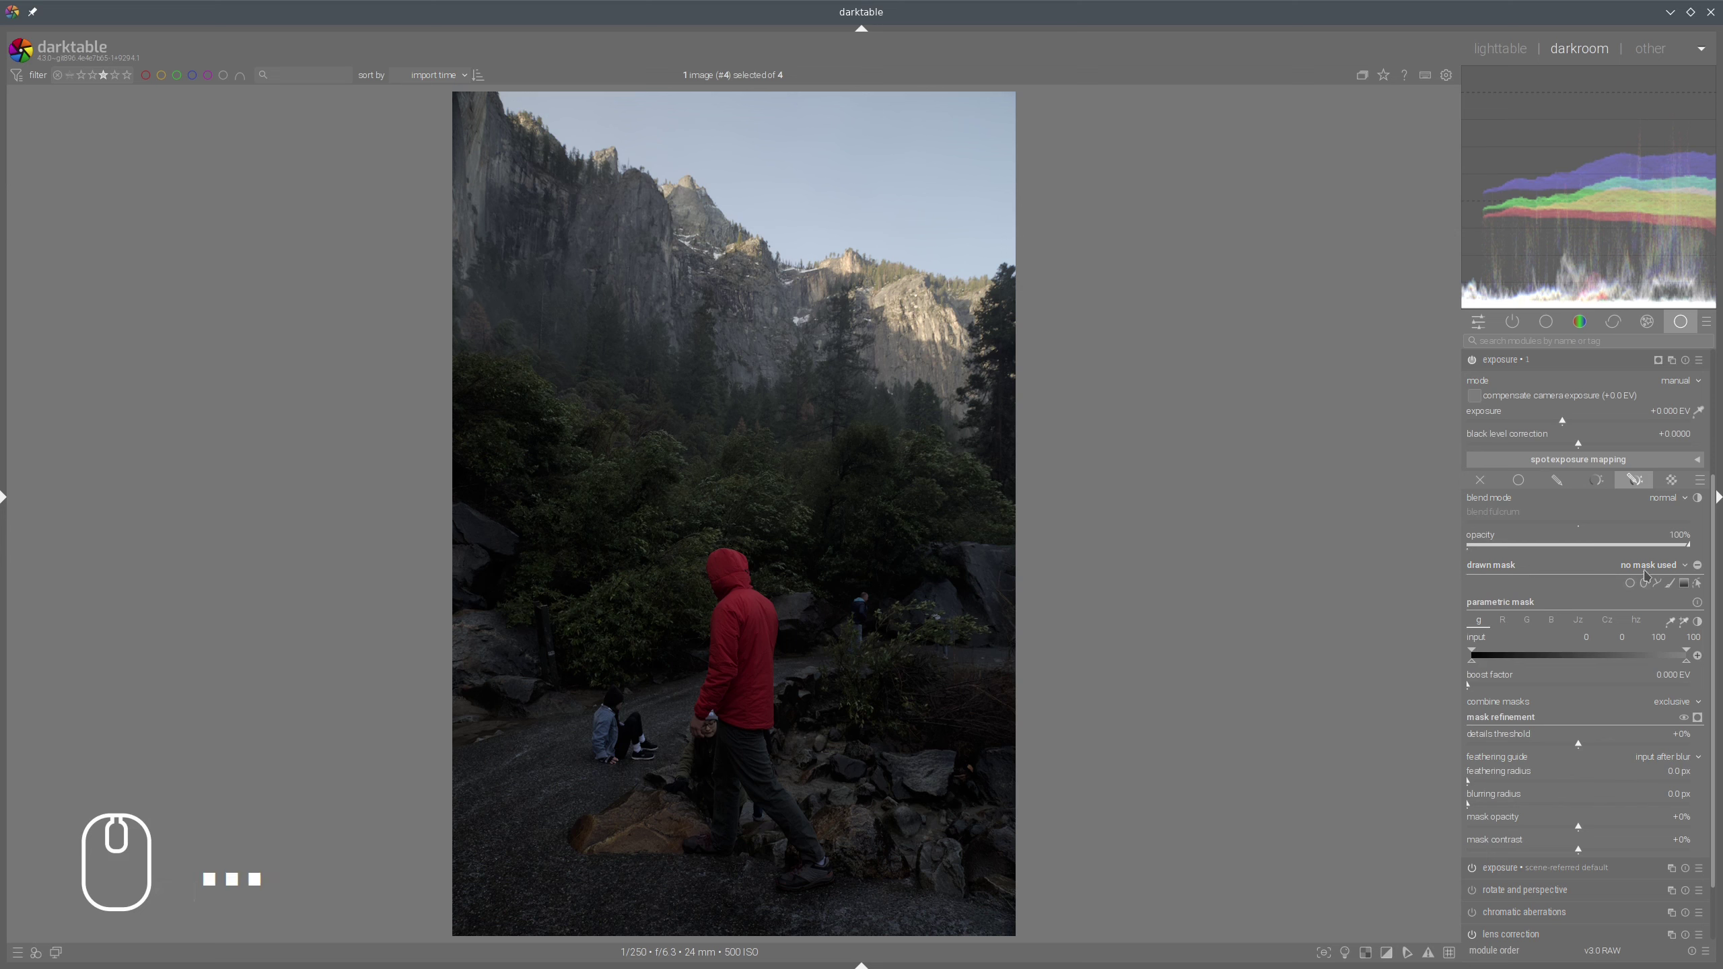
mouse_move(1650, 572)
left_mouse_down()
mouse_move(1605, 586)
mouse_move(1702, 592)
mouse_move(1692, 575)
mouse_move(1613, 578)
left_mouse_up()
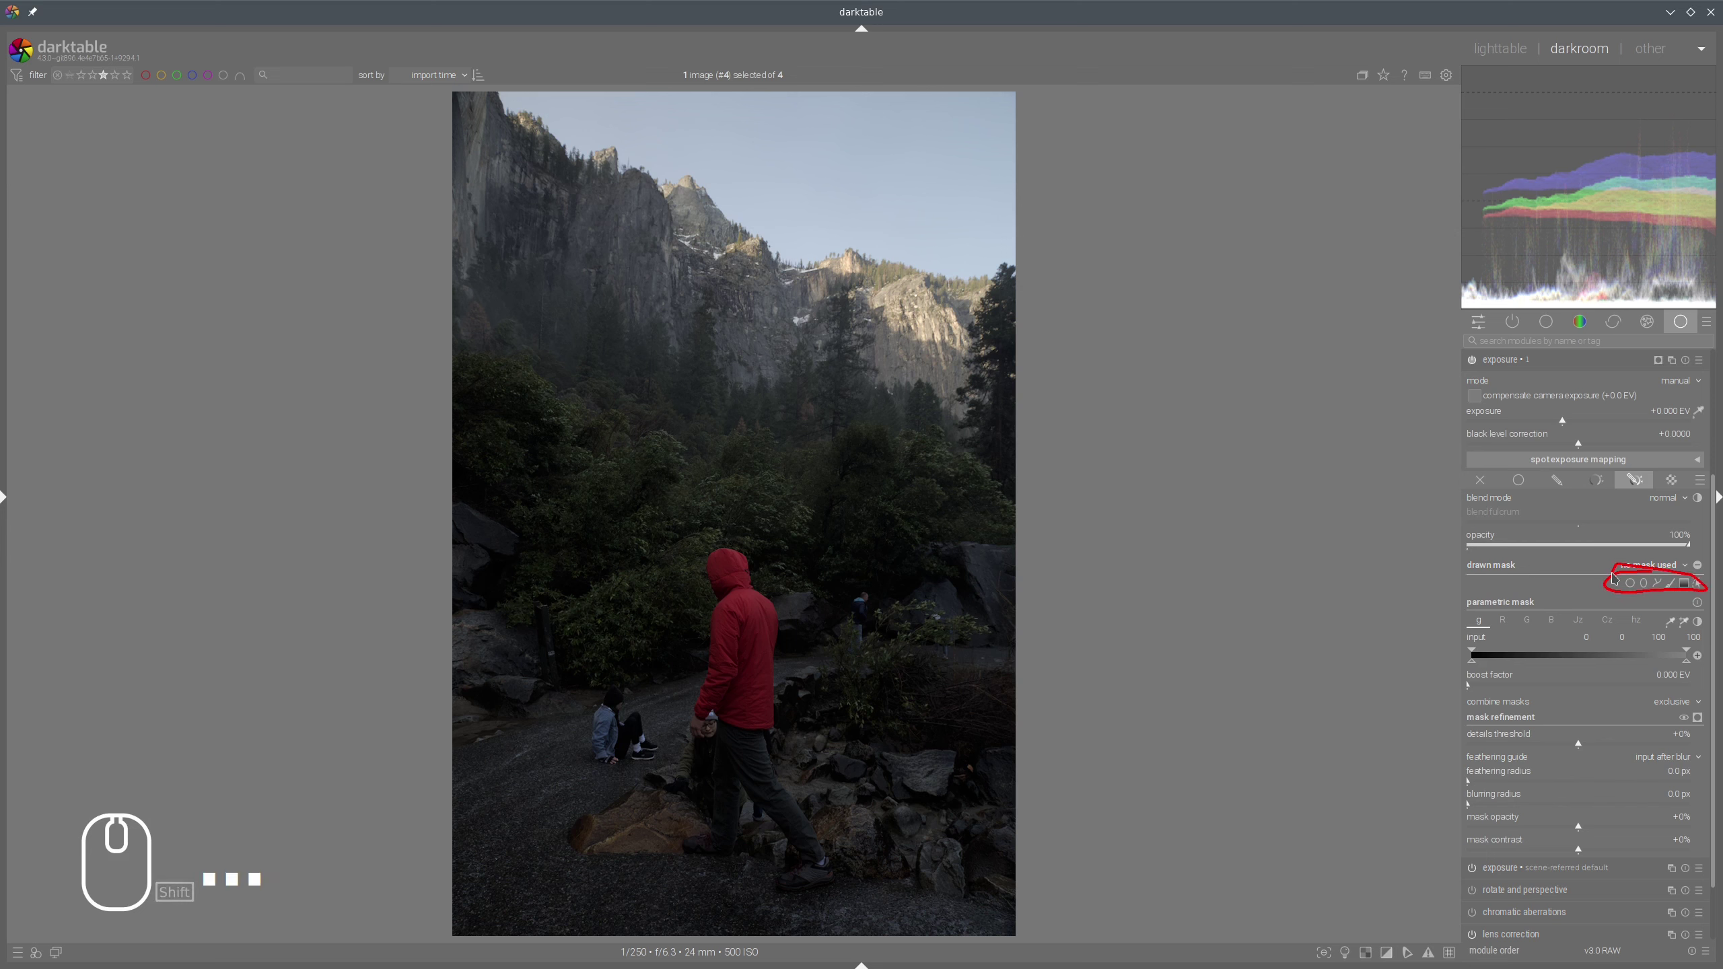
key("shift+F9")
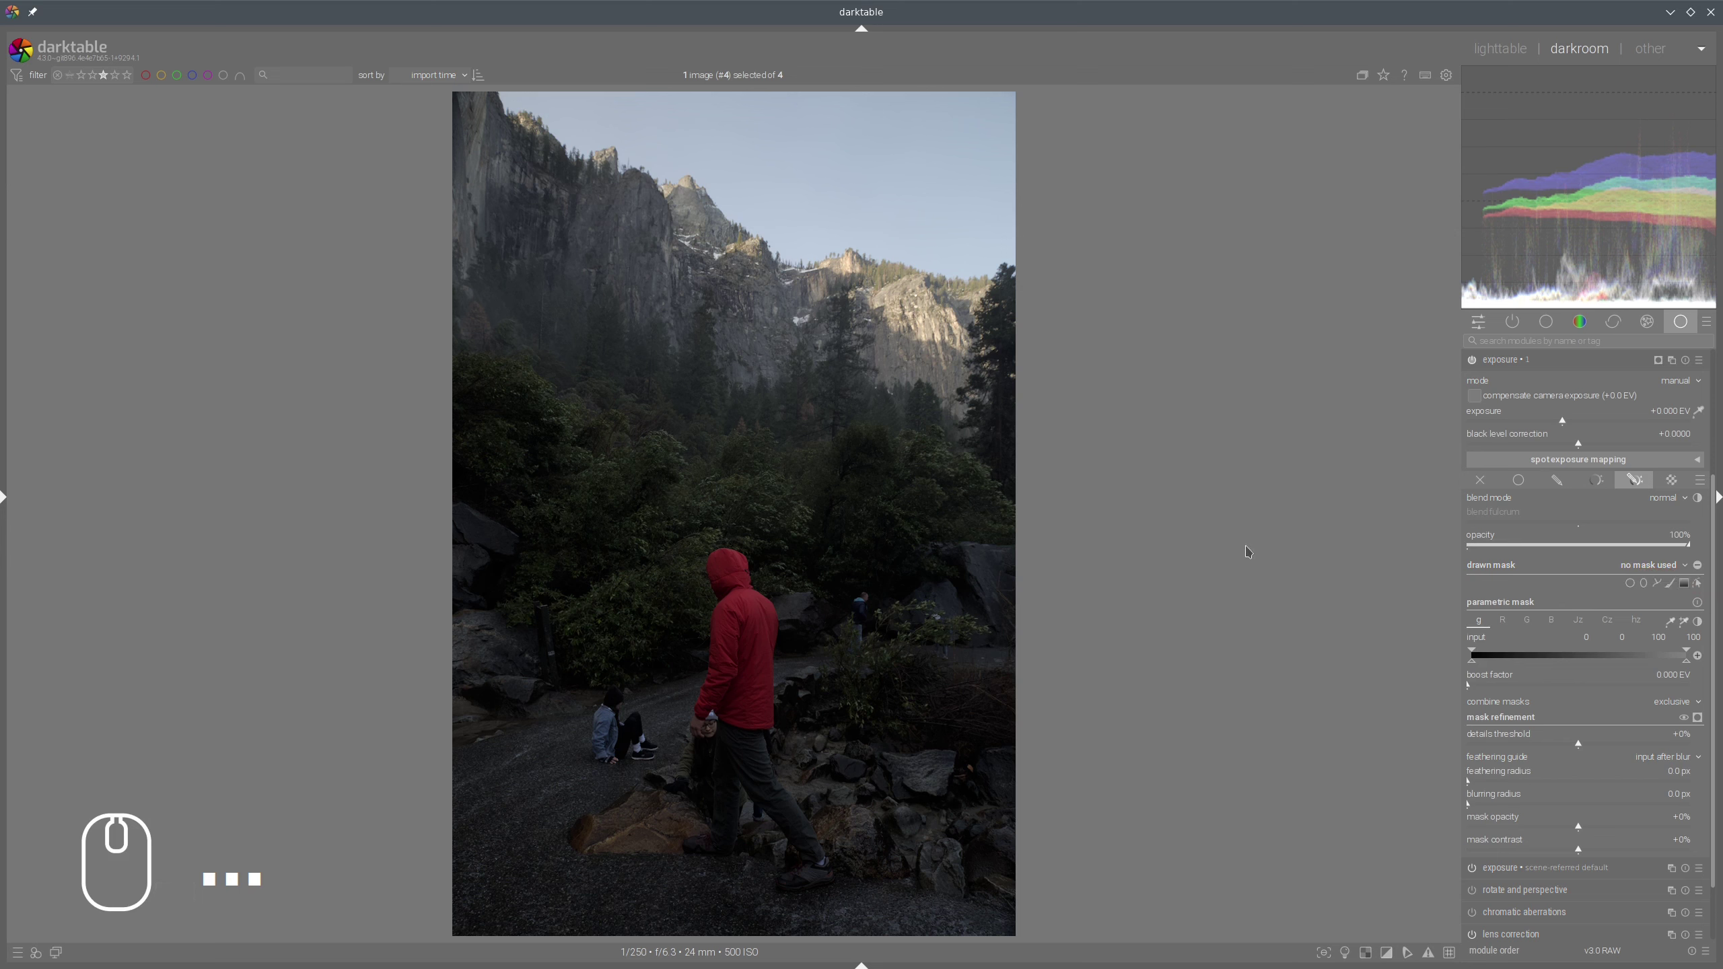
Add a horizontal gradient mask at the height of the red-hooded person's head and display the mask overlay
left_click(1685, 585)
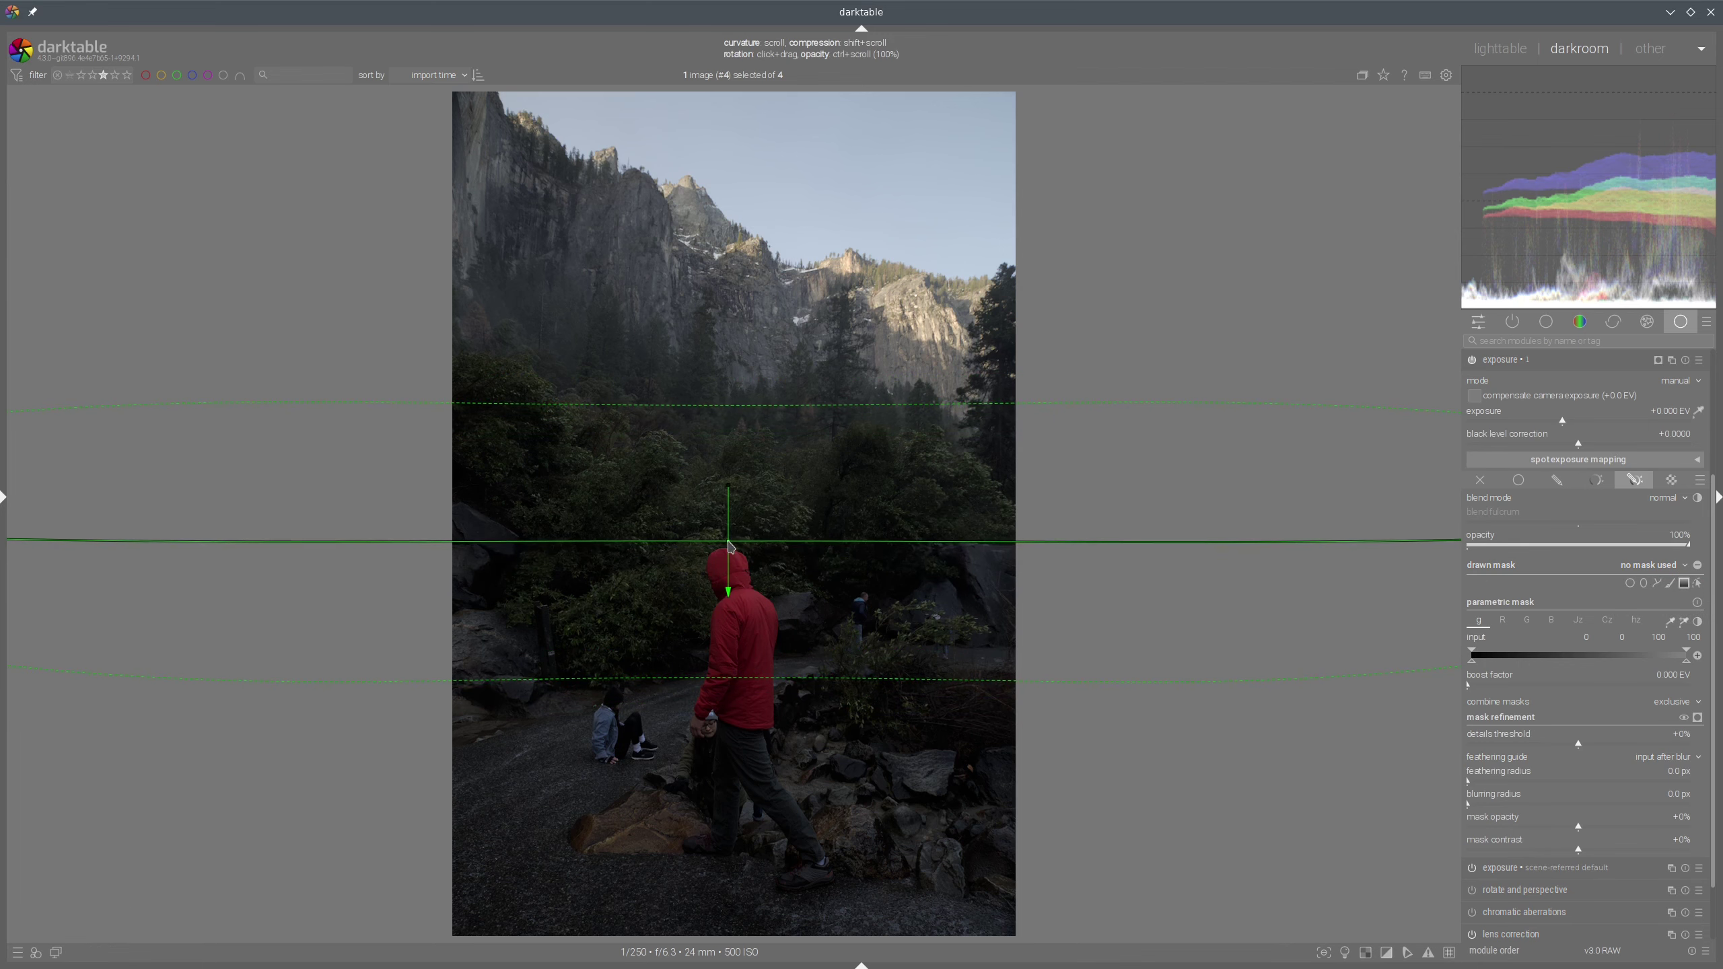
left_click(729, 543)
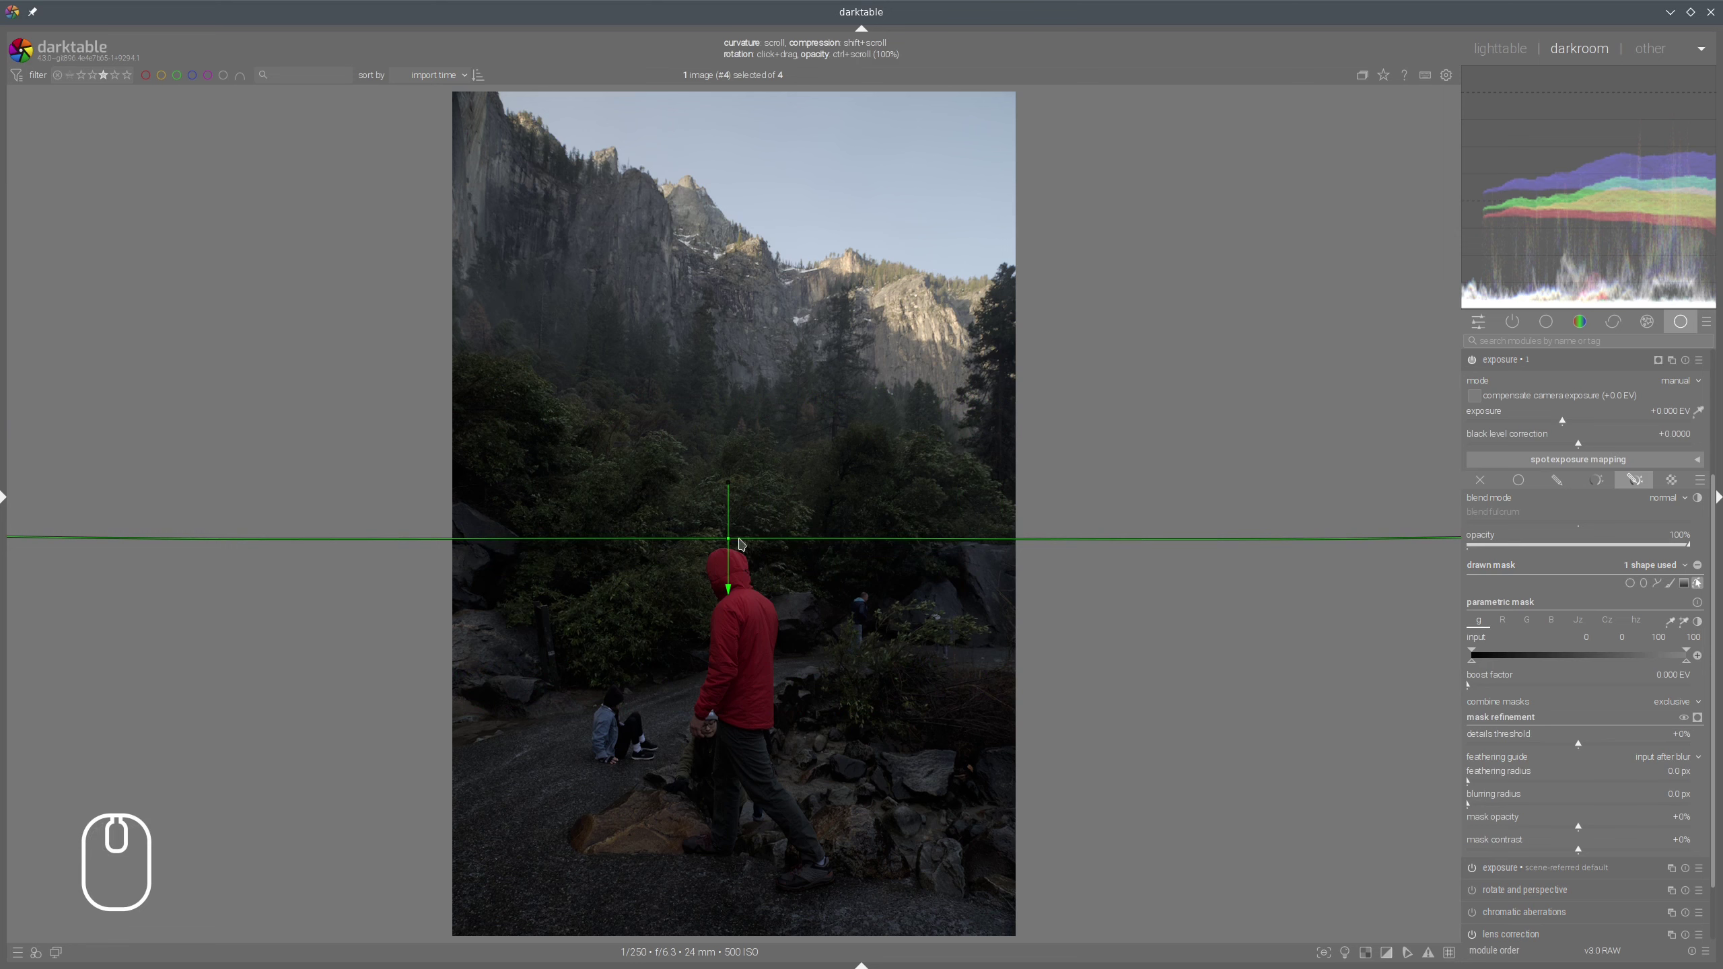
left_click(1698, 718)
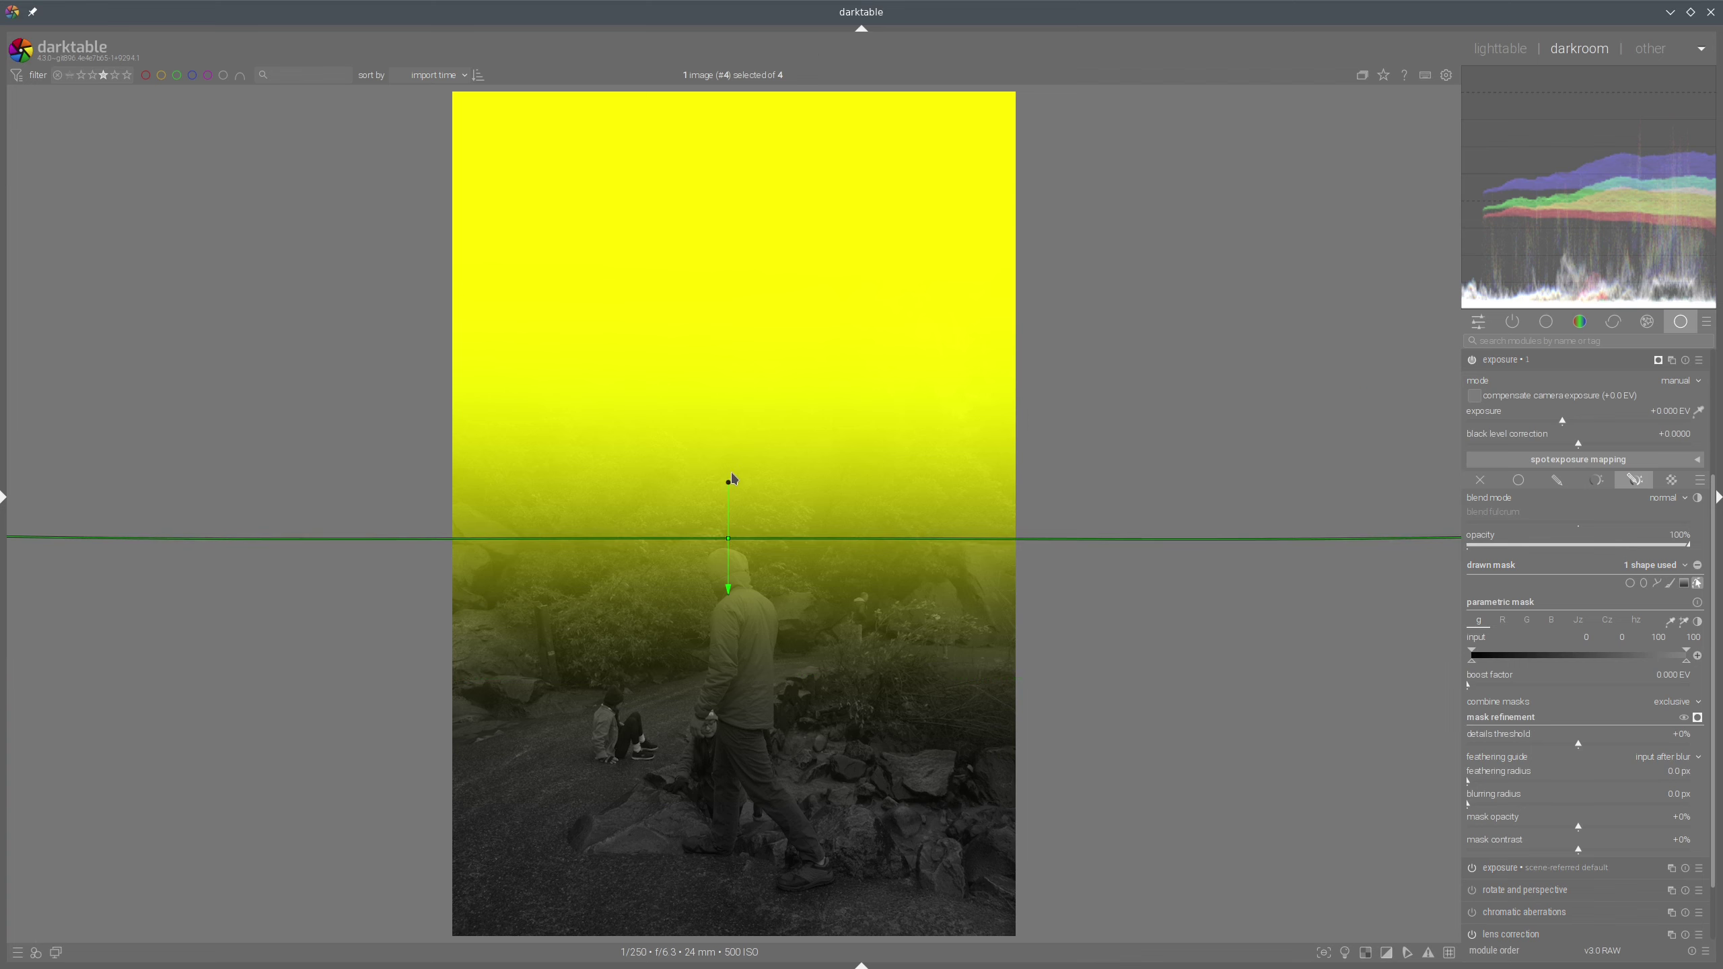
mouse_move(732, 474)
left_mouse_down()
mouse_move(709, 483)
mouse_move(743, 485)
mouse_move(730, 474)
left_mouse_up()
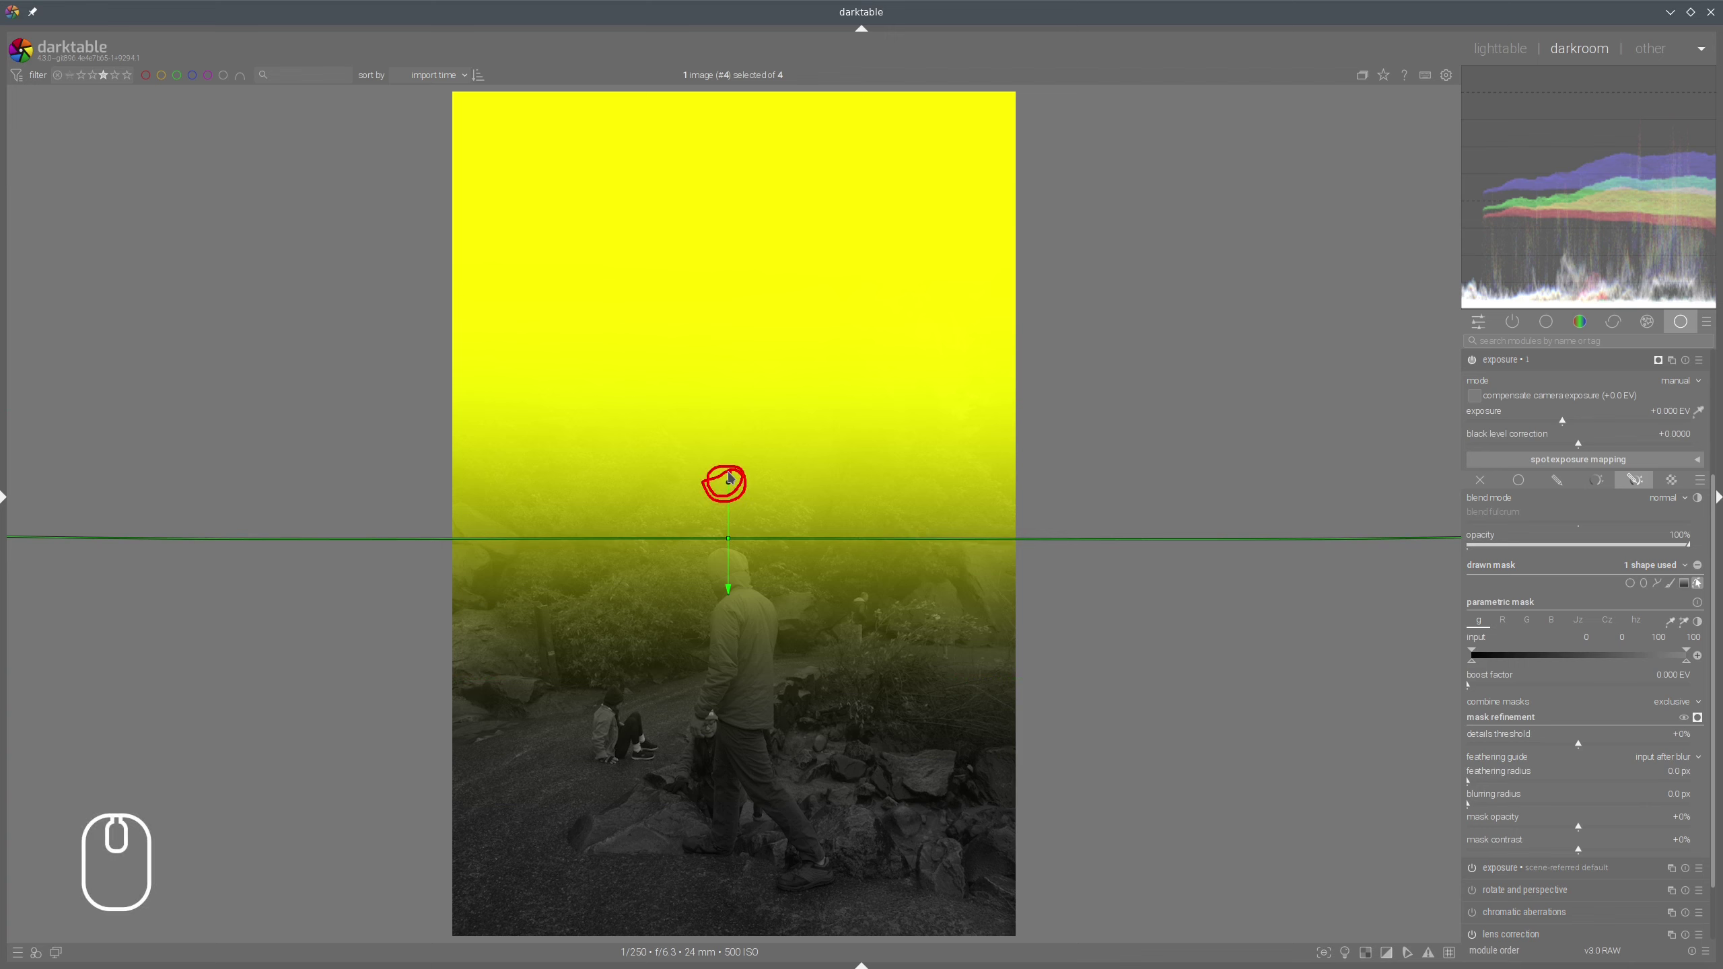
key("shift+F9")
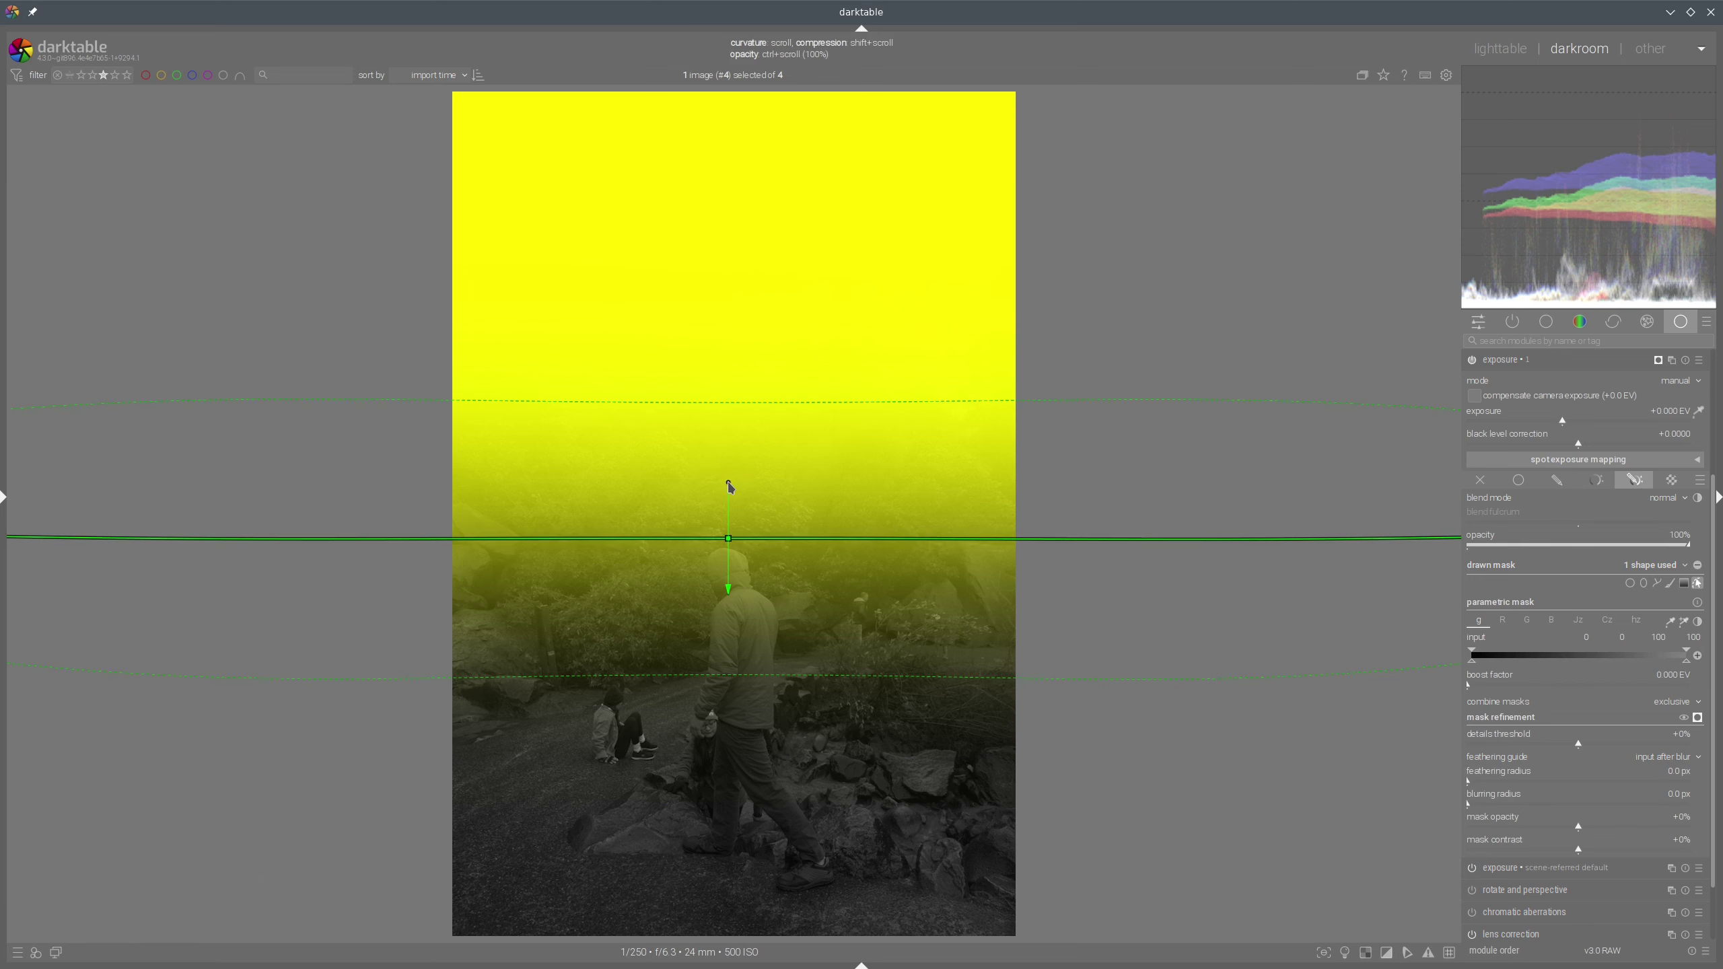
Rotate the gradient mask by 180 degrees so it covers the lower part of the photo, and widen its transition by raising the compression
left_click_drag(728, 483, 726, 621)
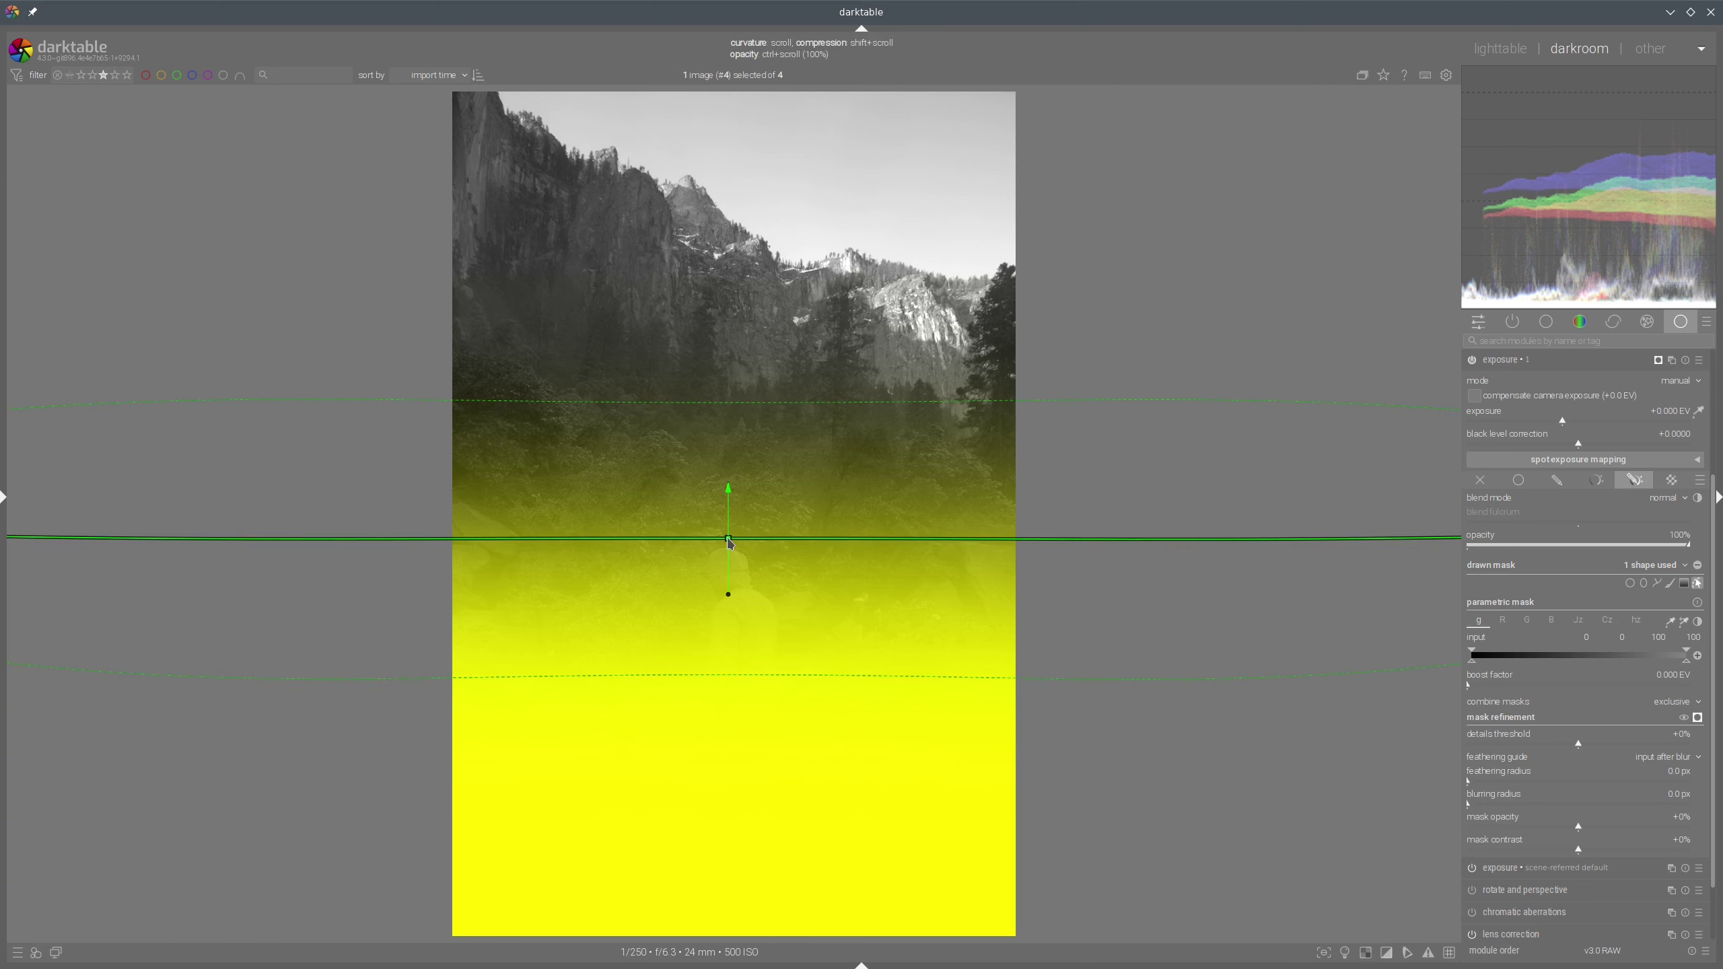
key("shift")
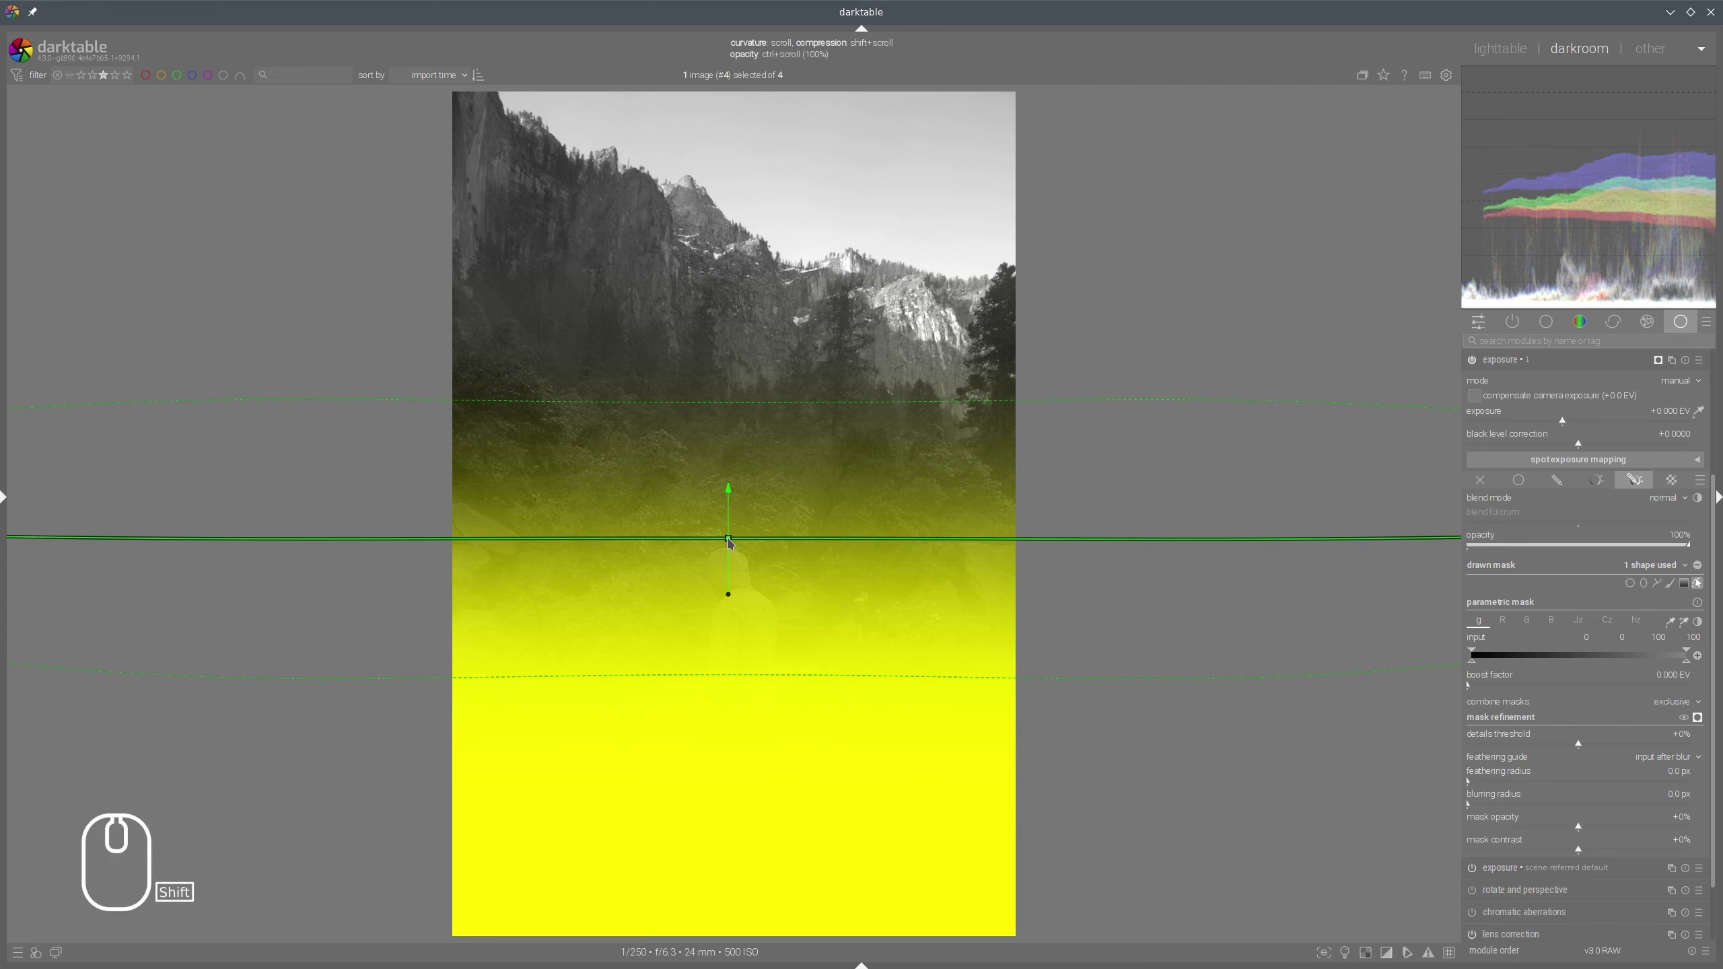
scroll(728, 541, "up", 3)
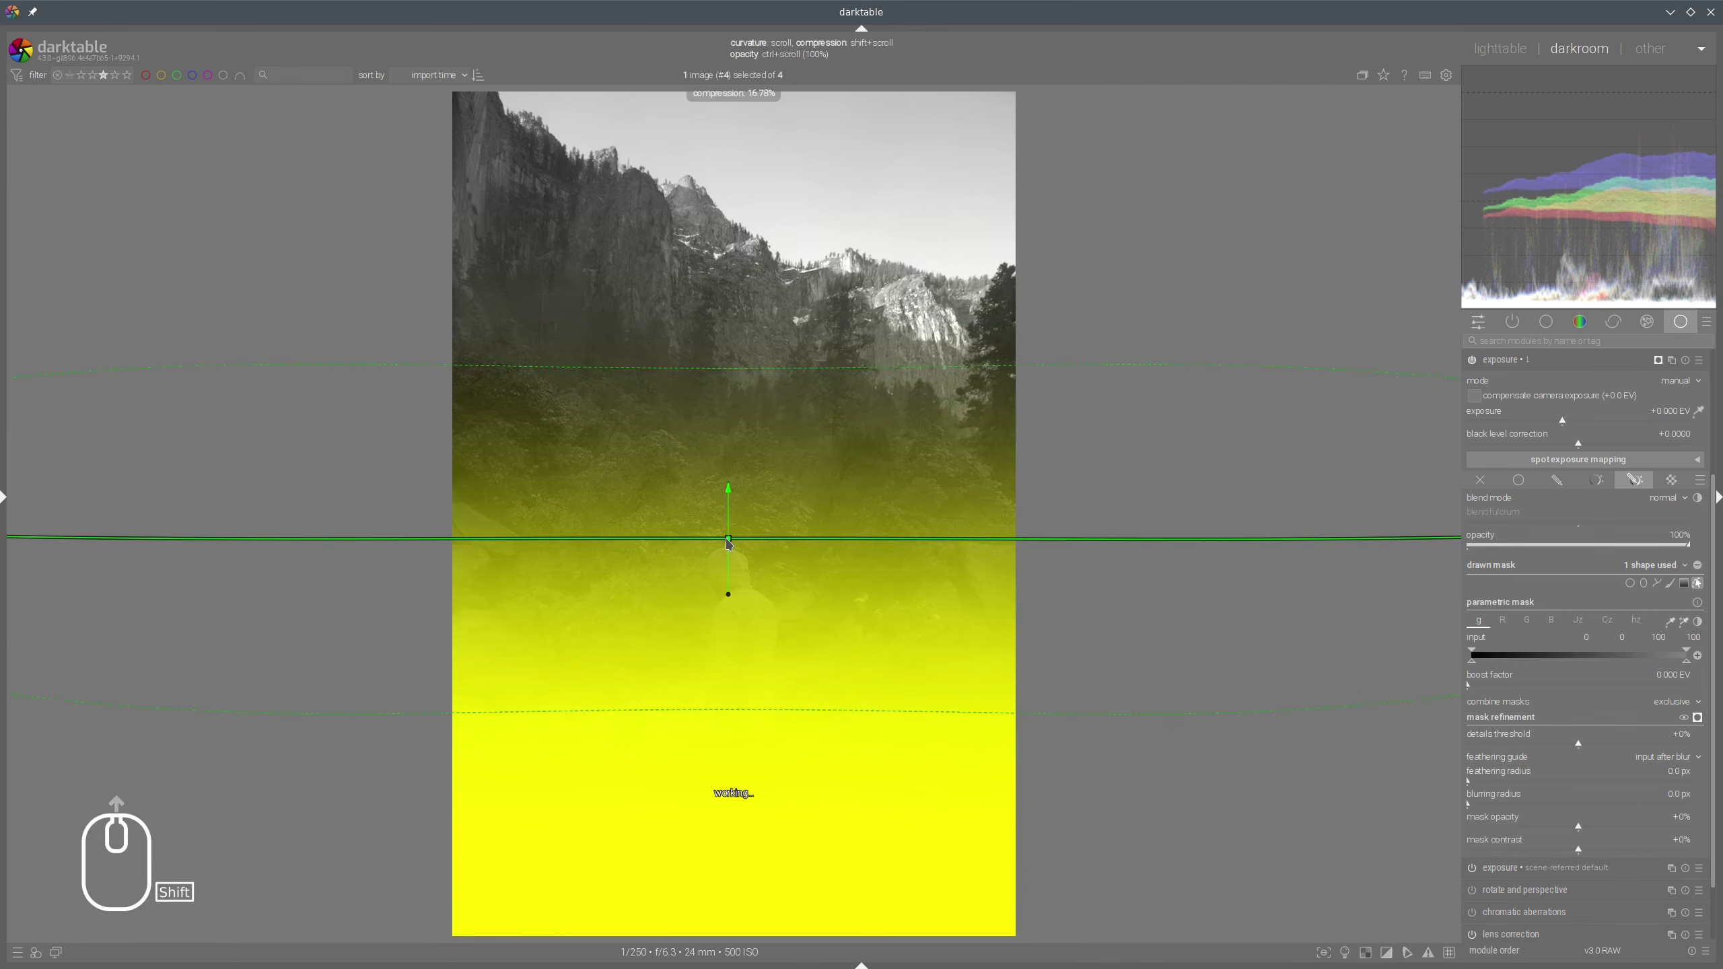
scroll(727, 543, "up", 2)
scroll(727, 543, "up", 2)
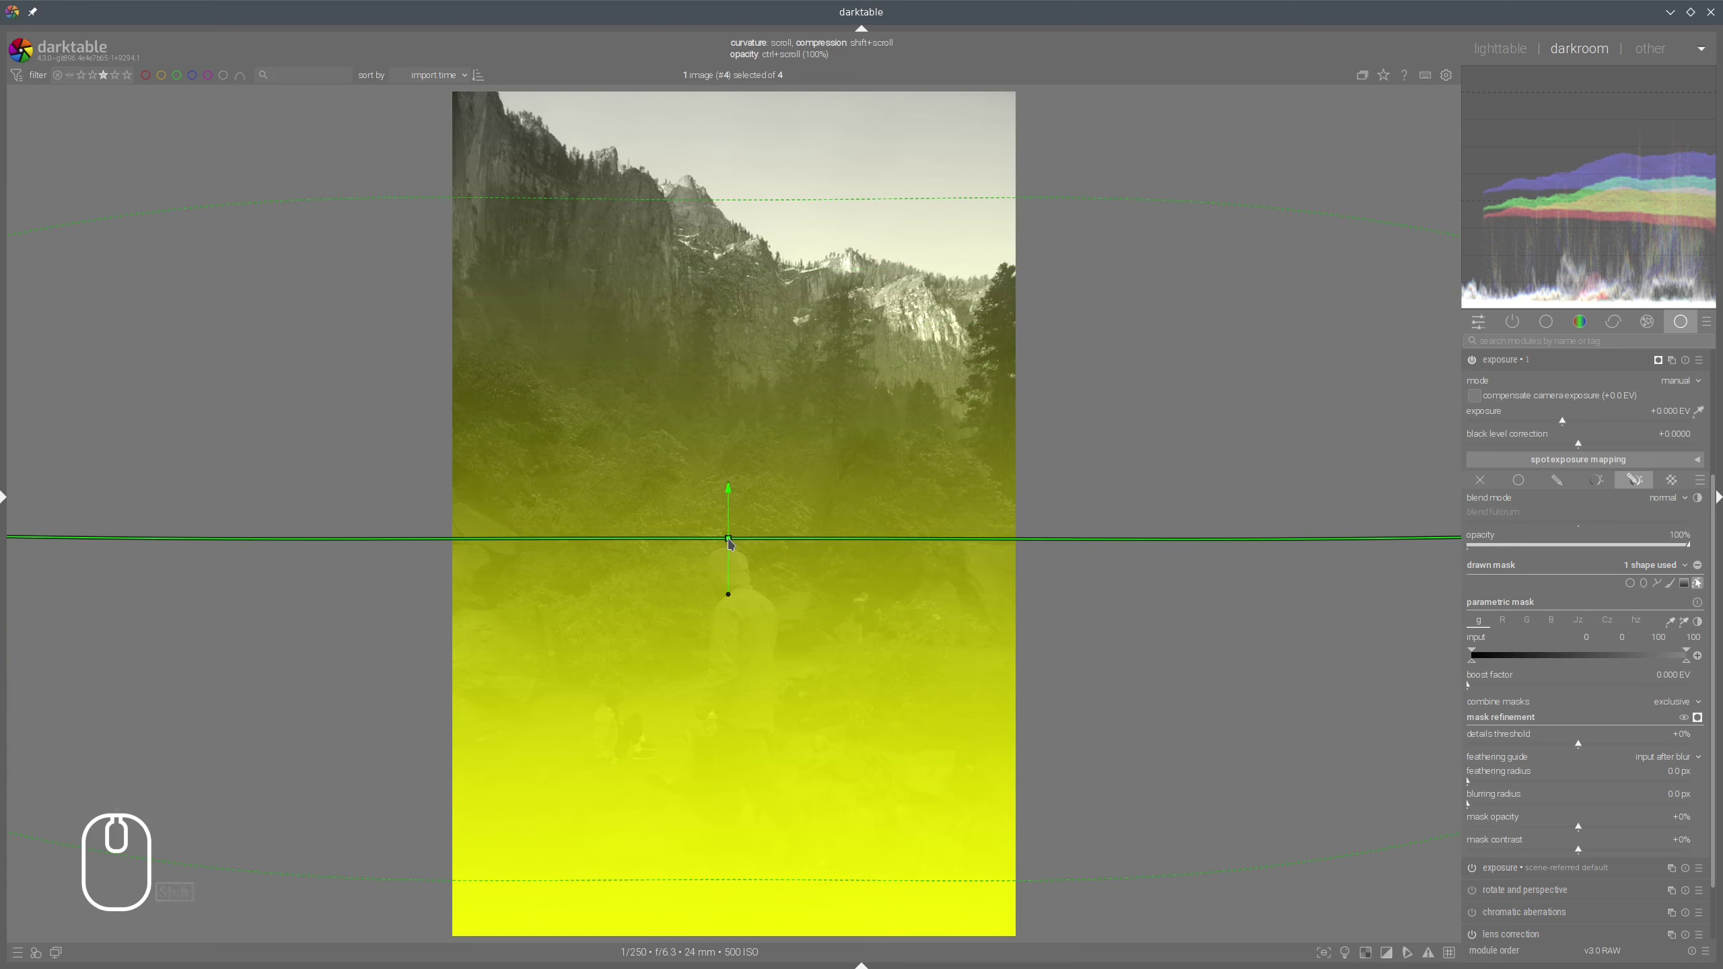
Move the gradient mask up to the foot of the cliffs and tilt it to follow the mountains' downward slope
left_click(723, 523)
left_click_drag(723, 522, 709, 391)
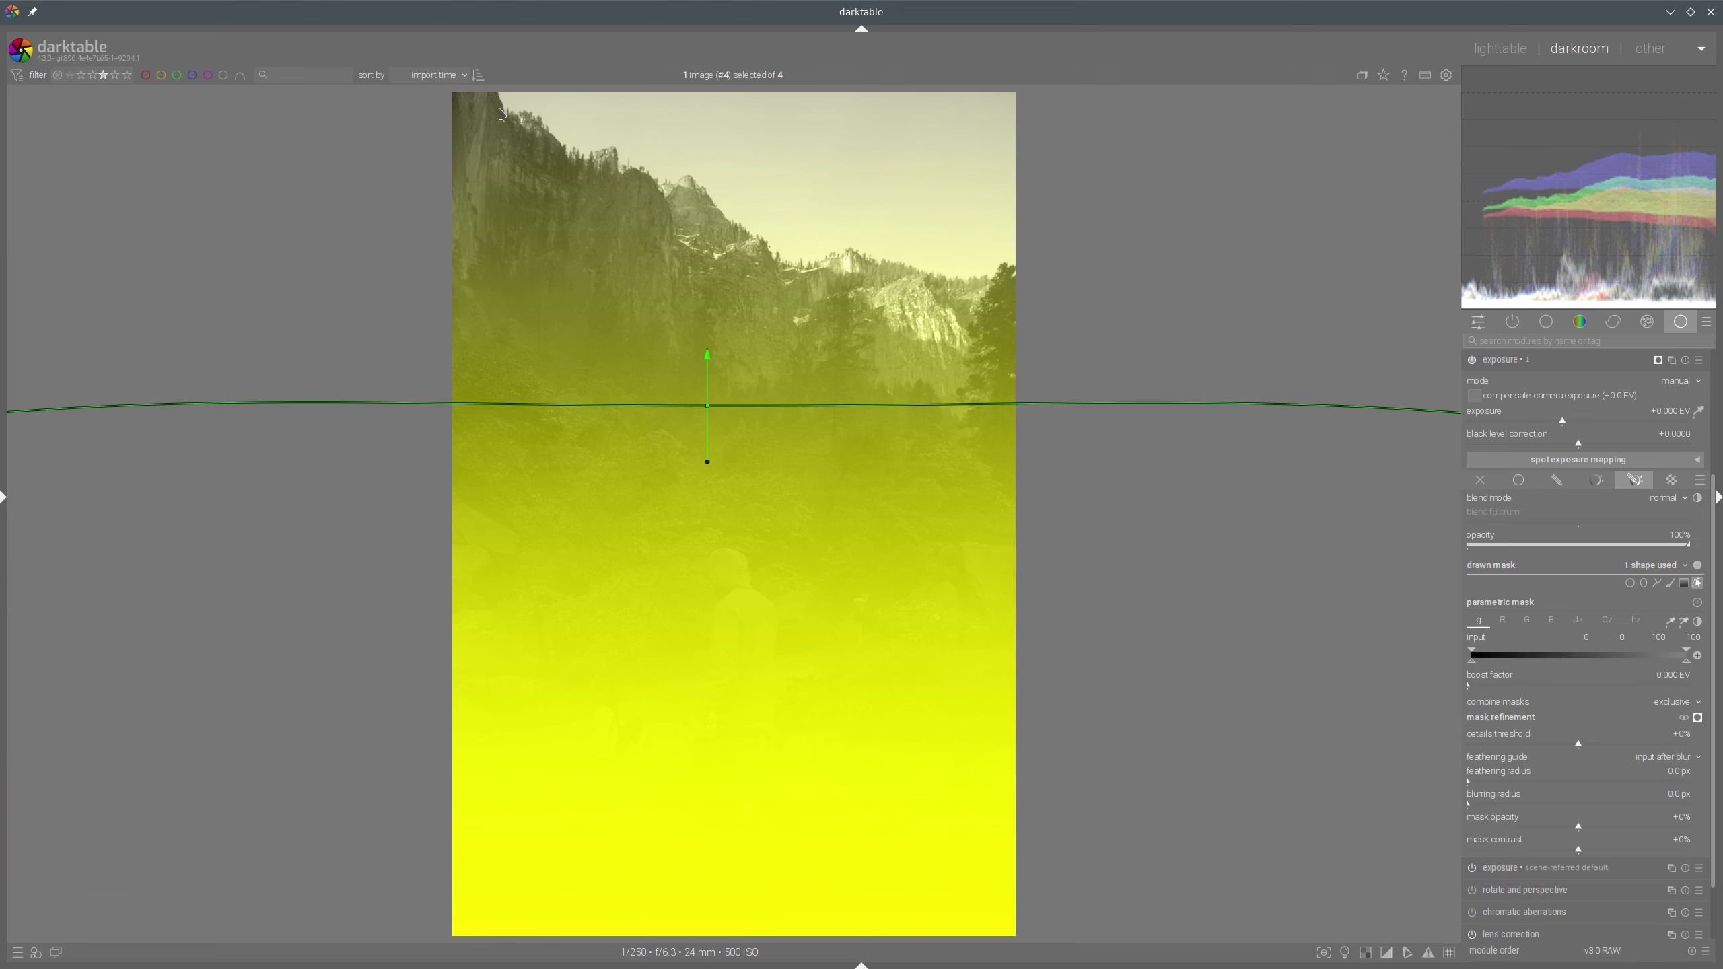
mouse_move(500, 108)
left_mouse_down()
mouse_move(569, 166)
mouse_move(1018, 263)
mouse_move(477, 131)
left_mouse_up()
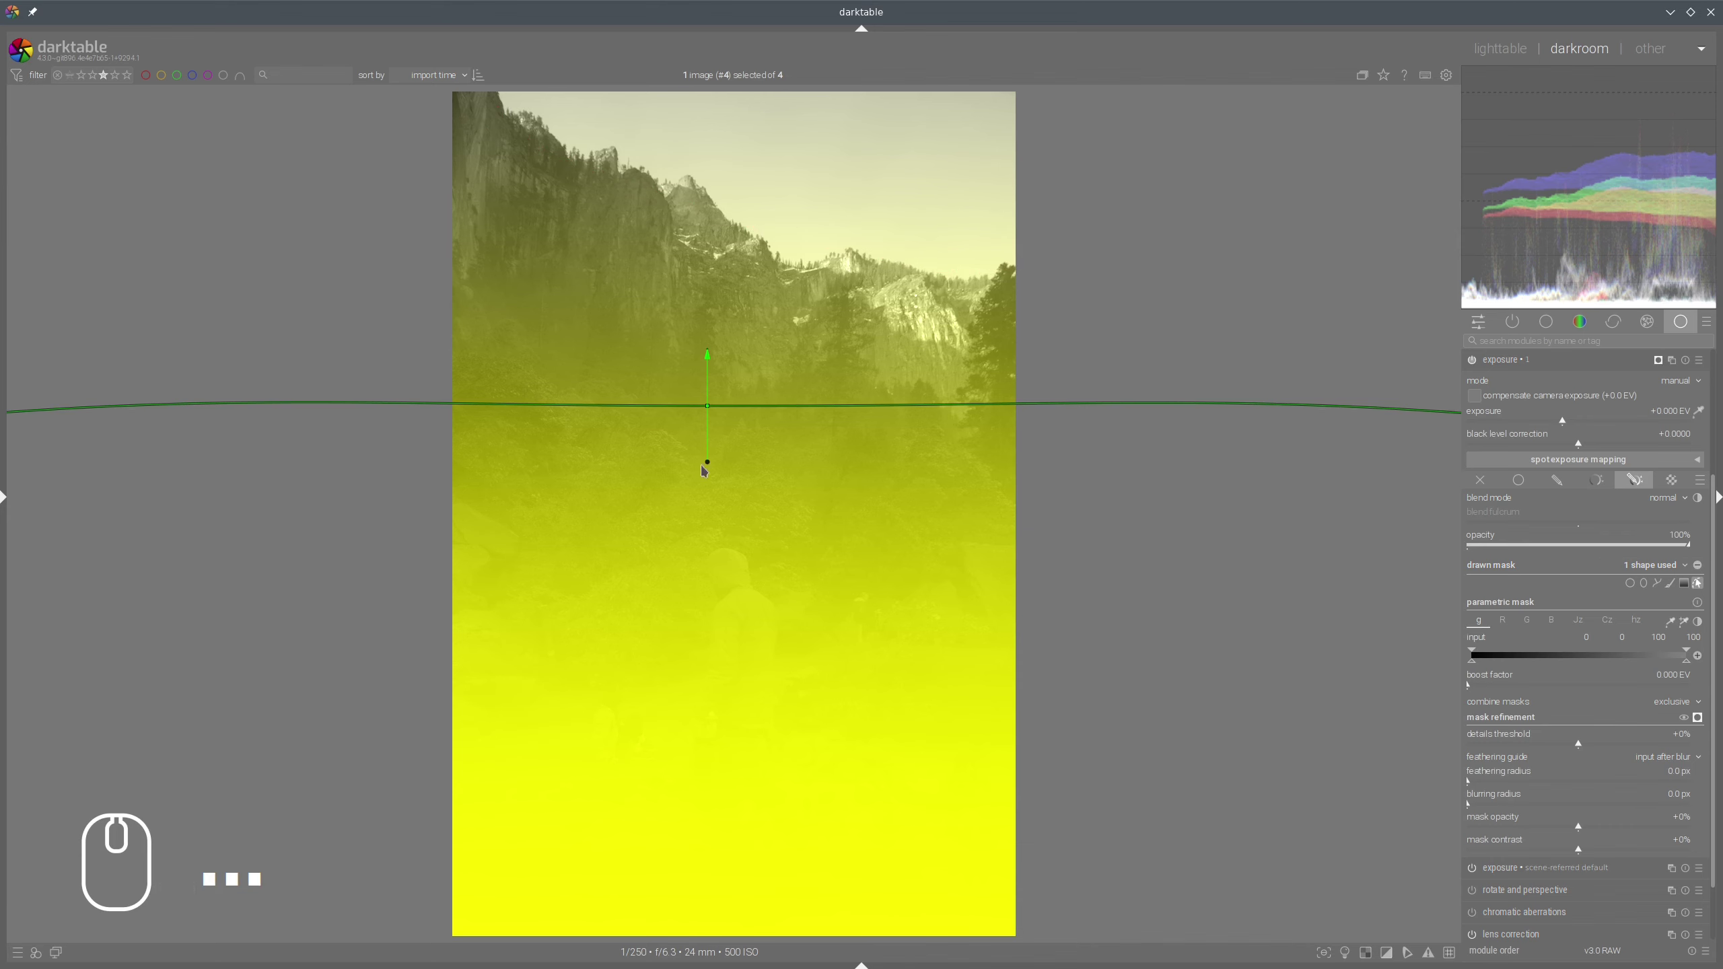
left_click_drag(708, 461, 692, 463)
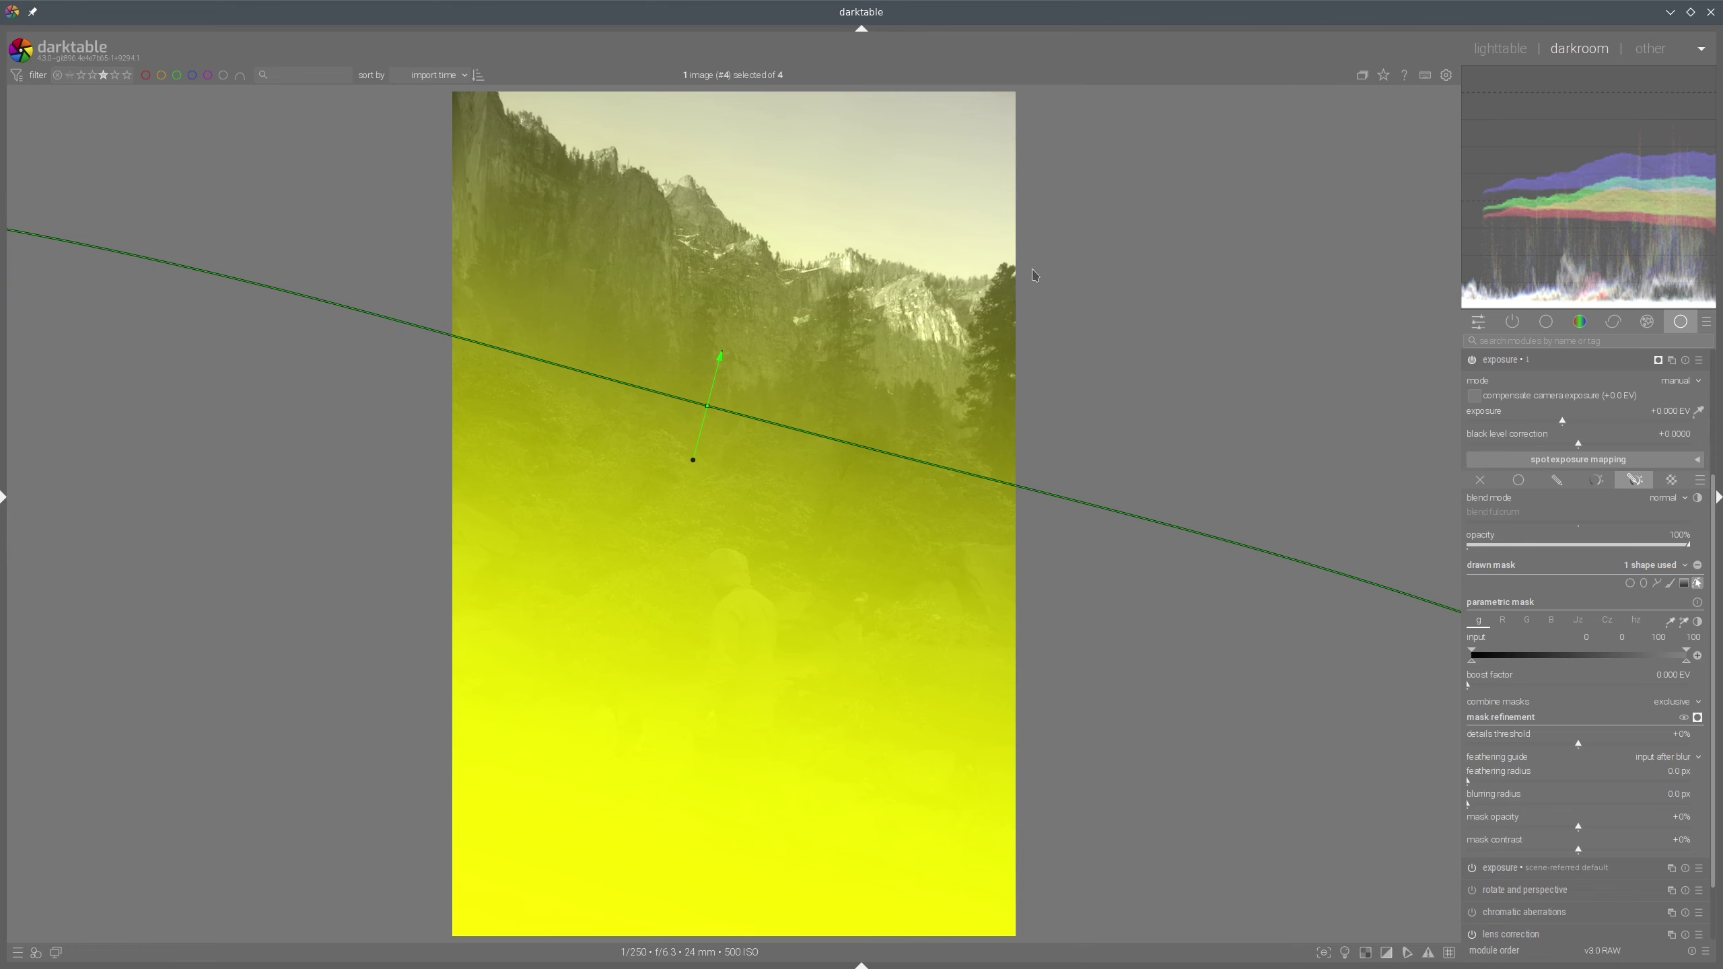
key("shift")
mouse_move(508, 103)
left_mouse_down()
mouse_move(811, 237)
mouse_move(1013, 270)
left_mouse_up()
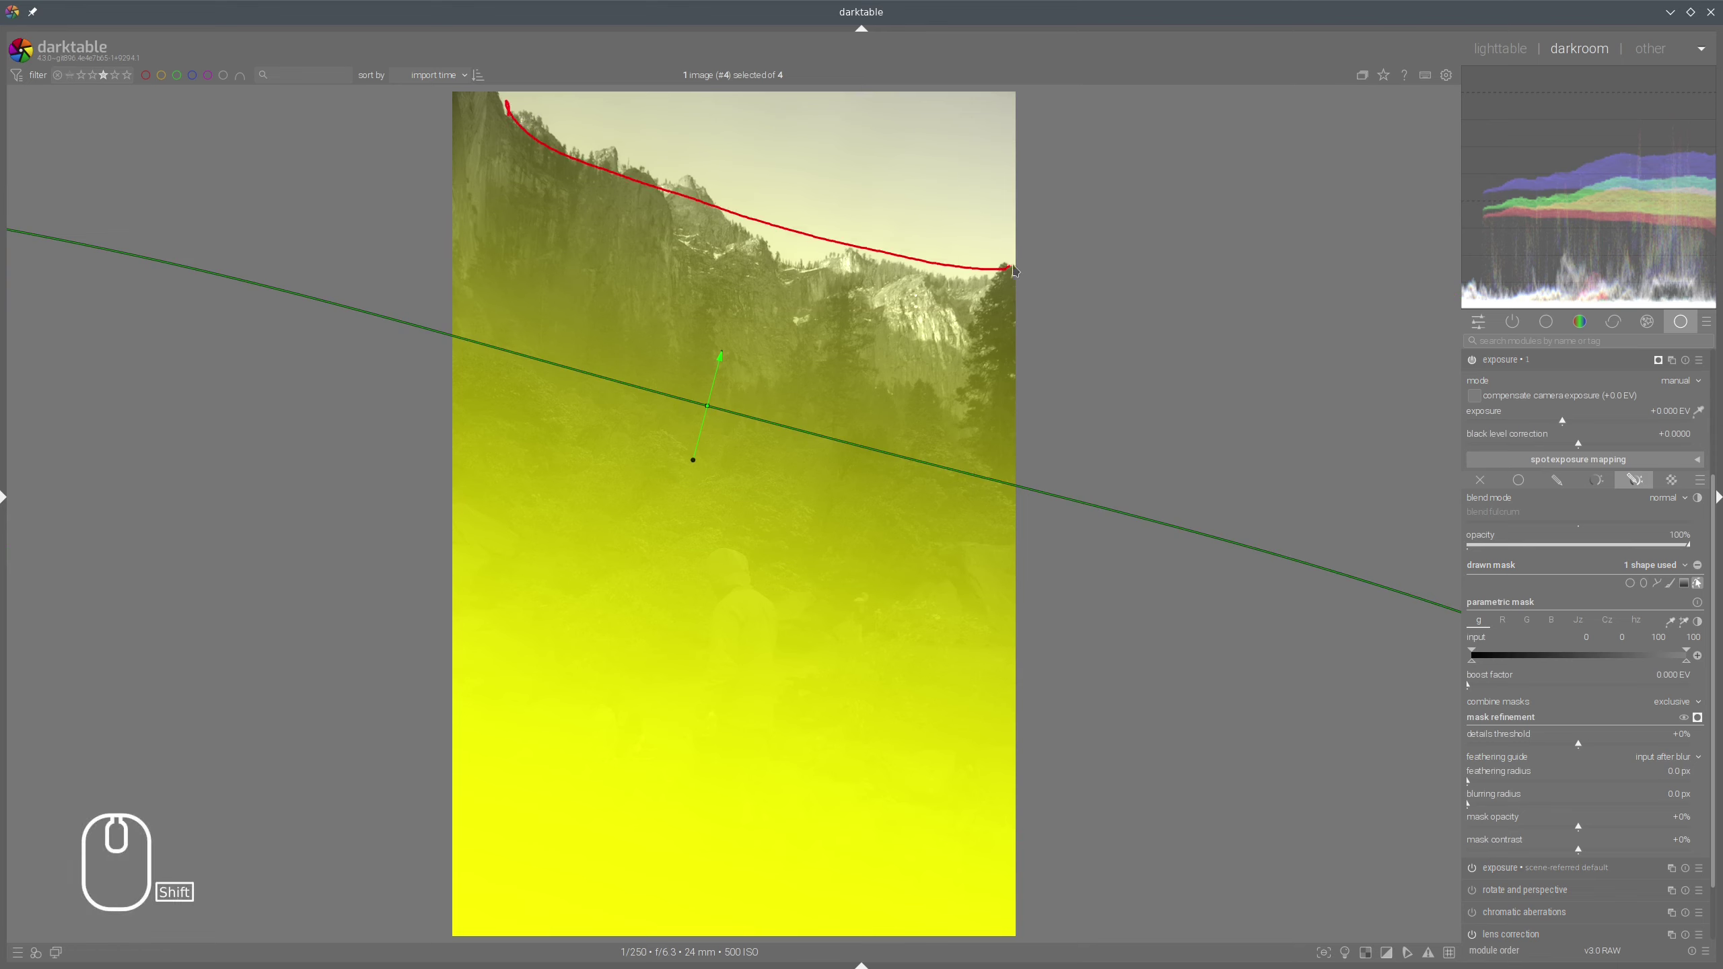
right_click(494, 149)
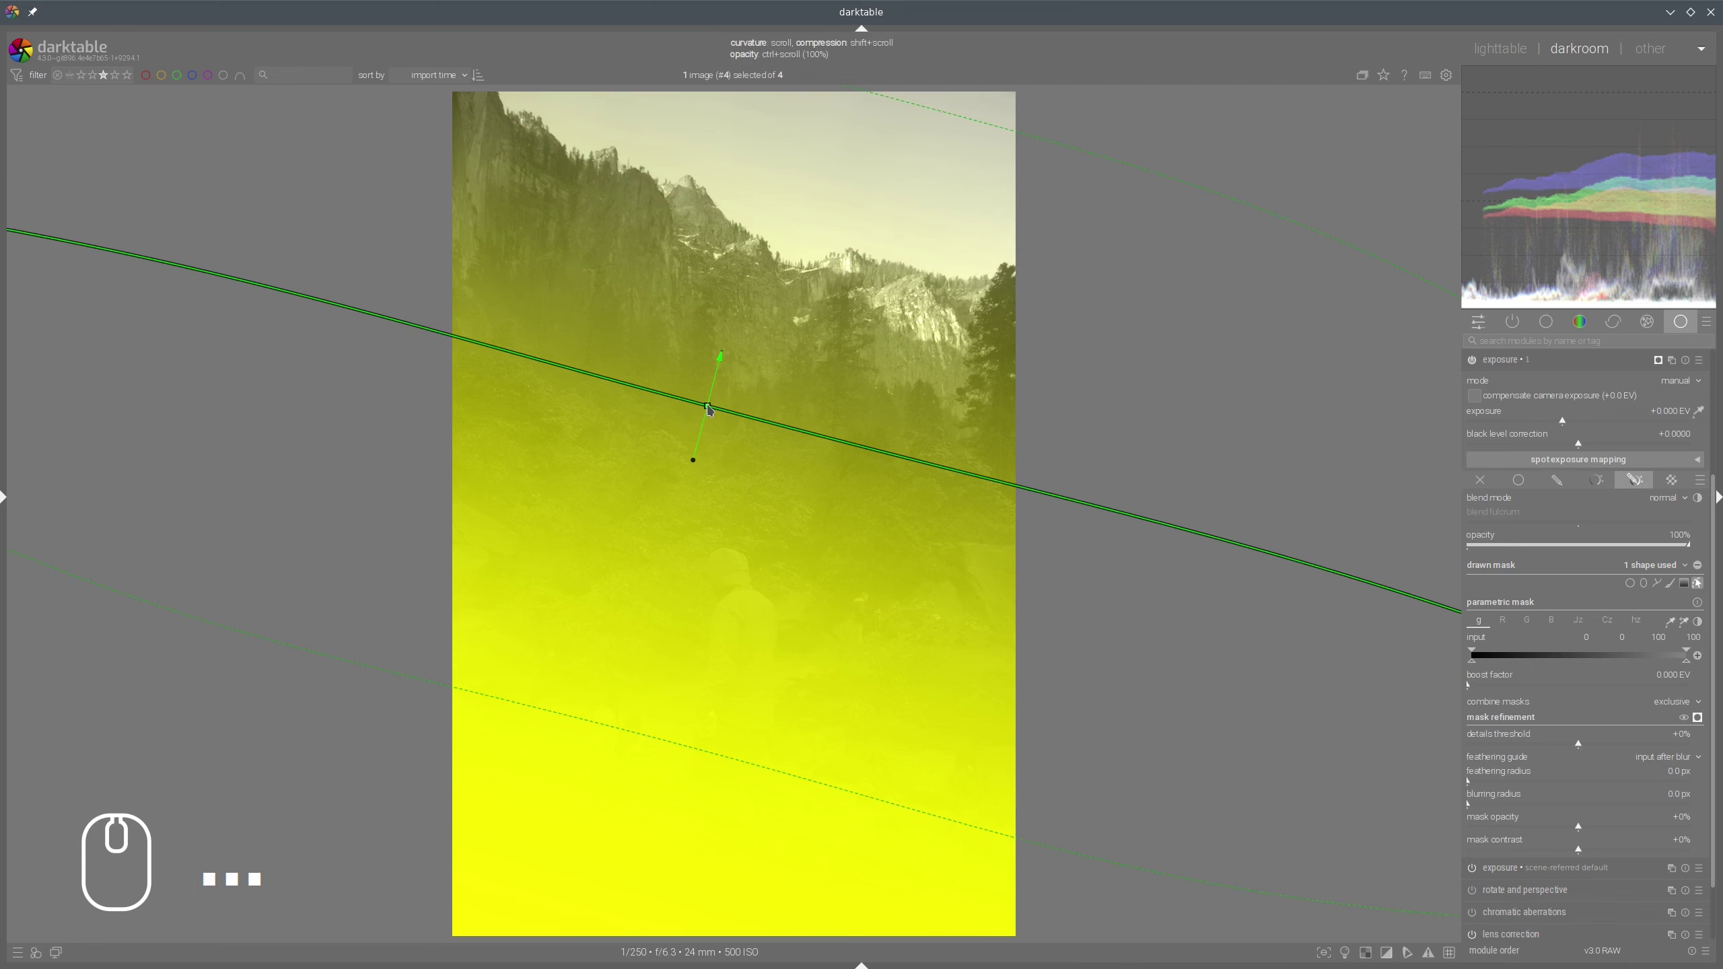
Bend the gradient mask to a curvature of about -15.5% to match the ridge line, and shift it slightly higher
scroll(707, 409, "down", 1)
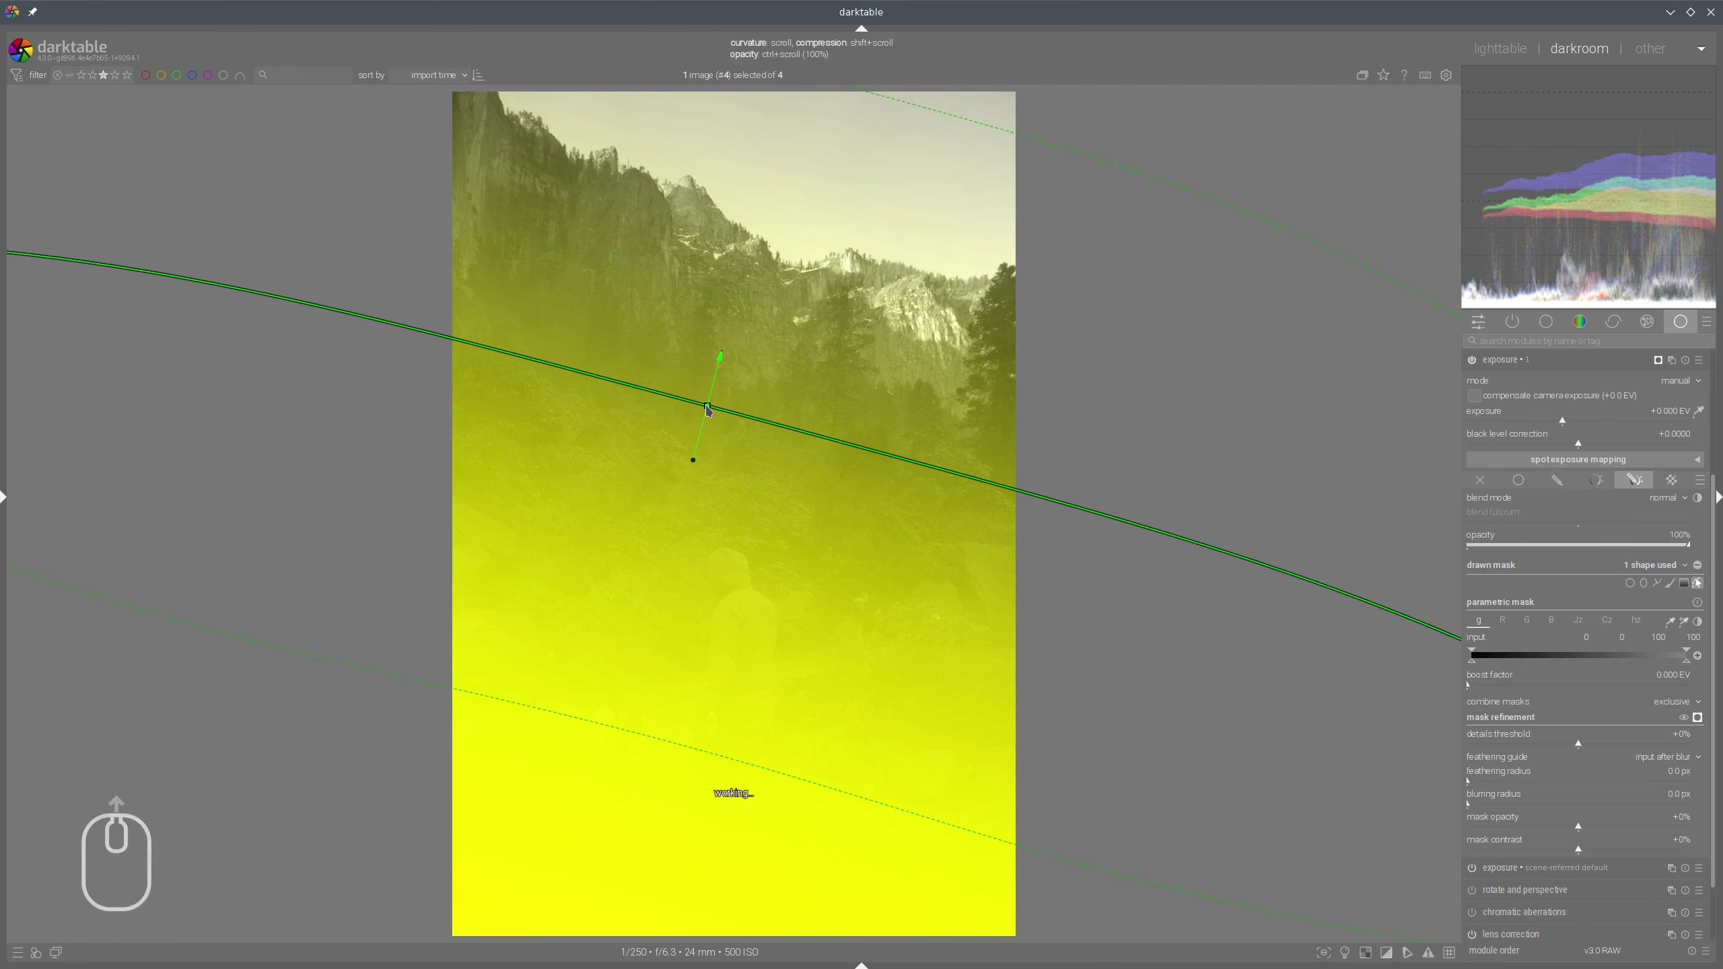
scroll(707, 409, "down", 9)
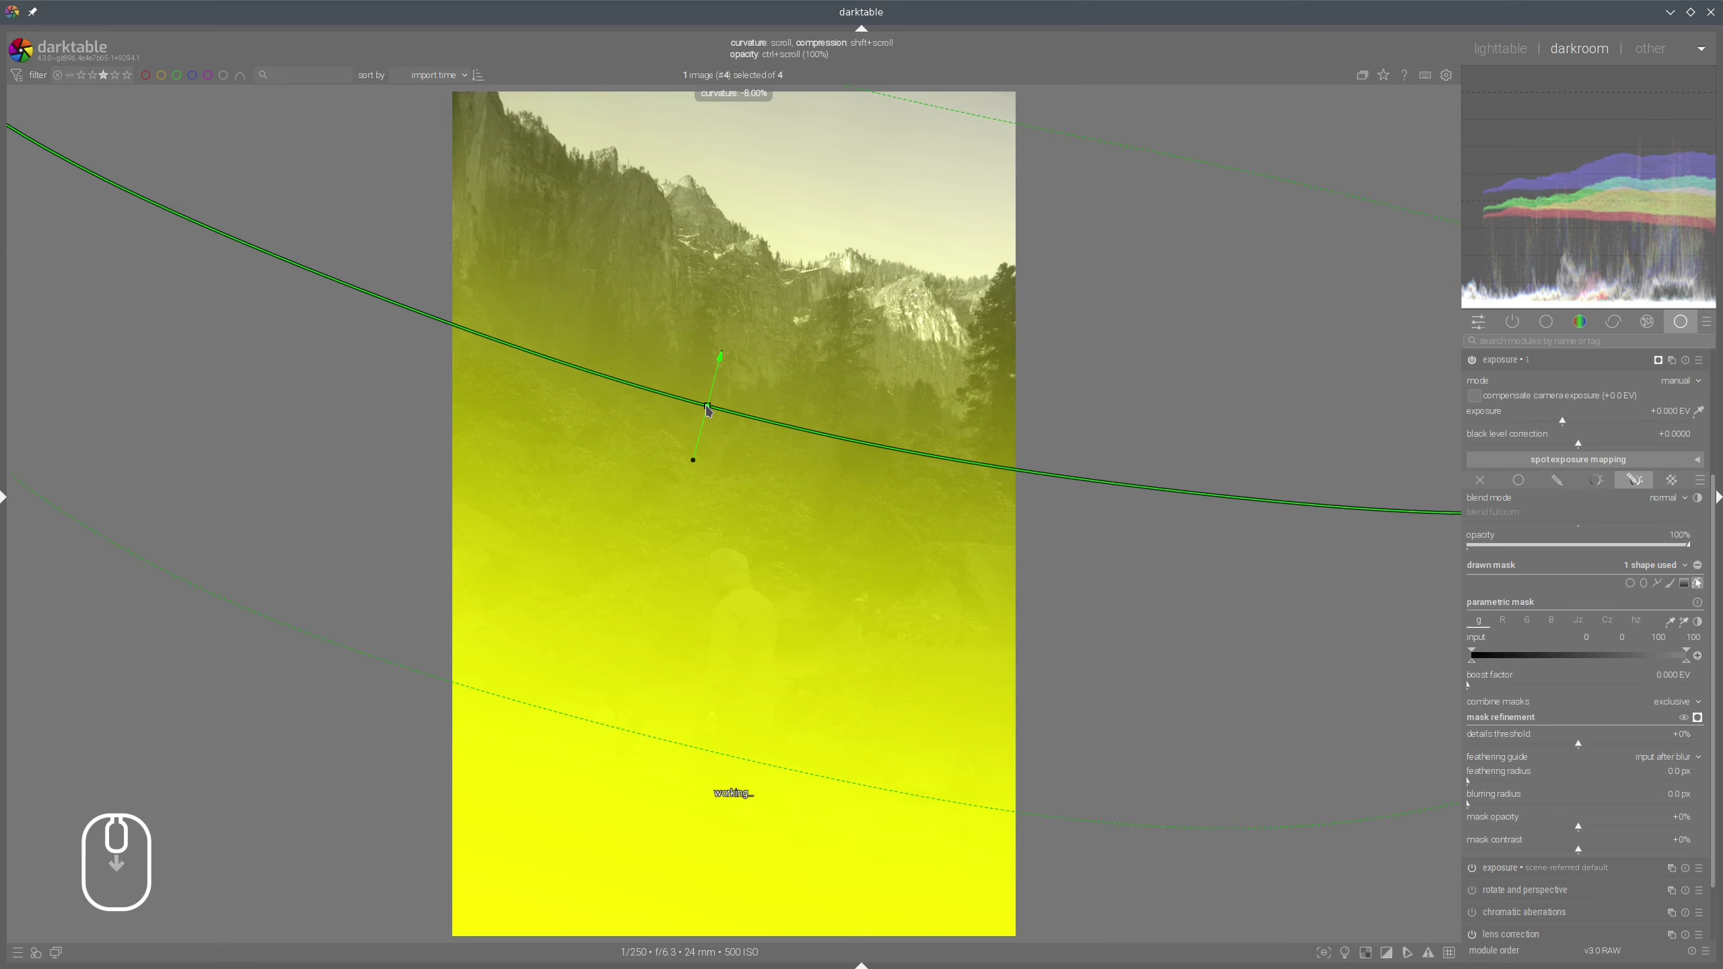
scroll(707, 409, "down", 2)
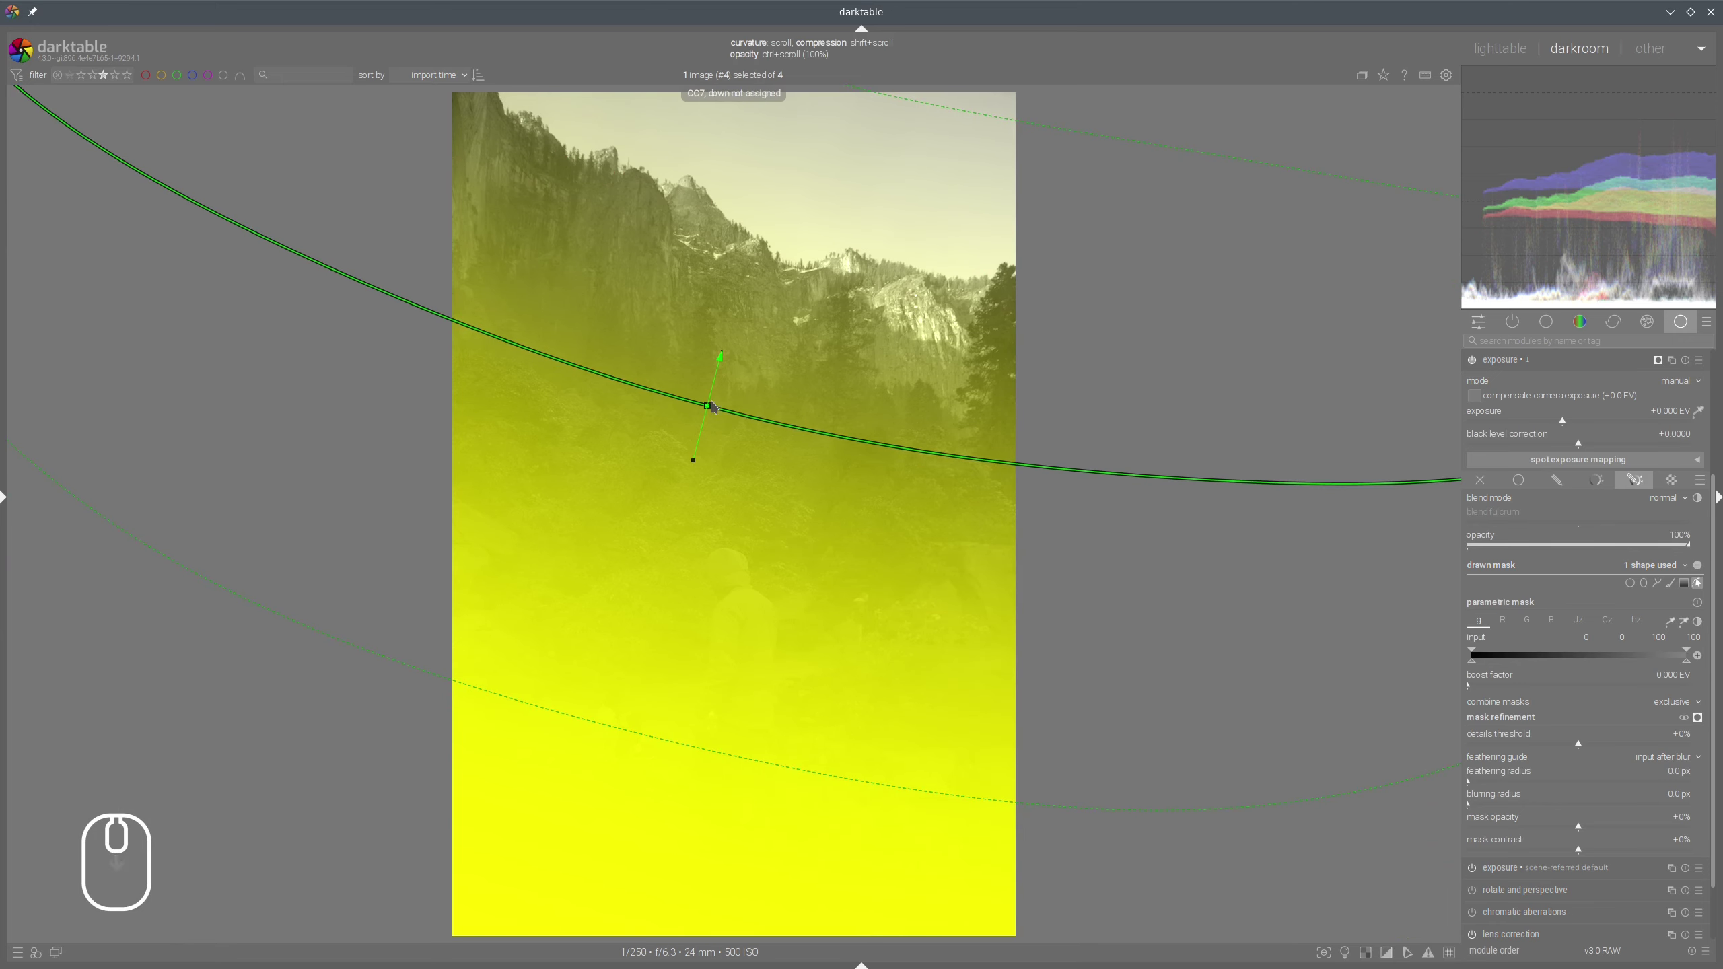
mouse_move(708, 406)
left_mouse_down()
mouse_move(710, 370)
mouse_move(694, 428)
mouse_move(705, 380)
left_mouse_up()
scroll(711, 379, "down", 5)
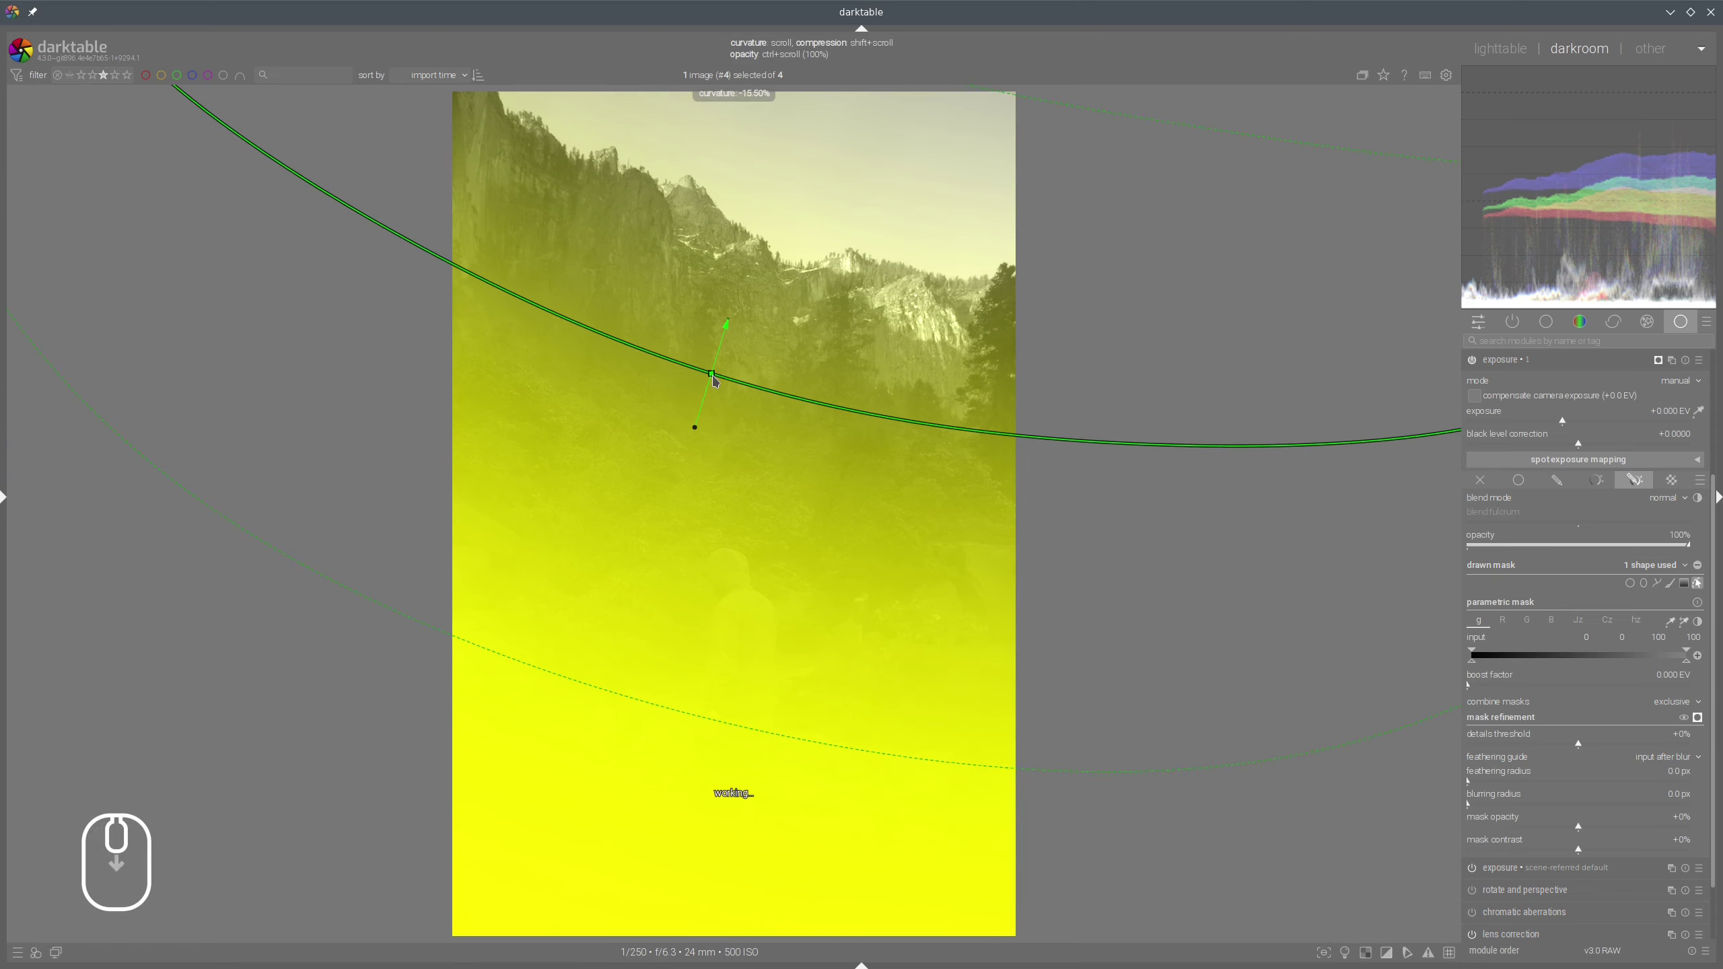
Try the gradient mask at an opacity of 69% and restore it to 100%
left_click_drag(711, 378, 712, 379)
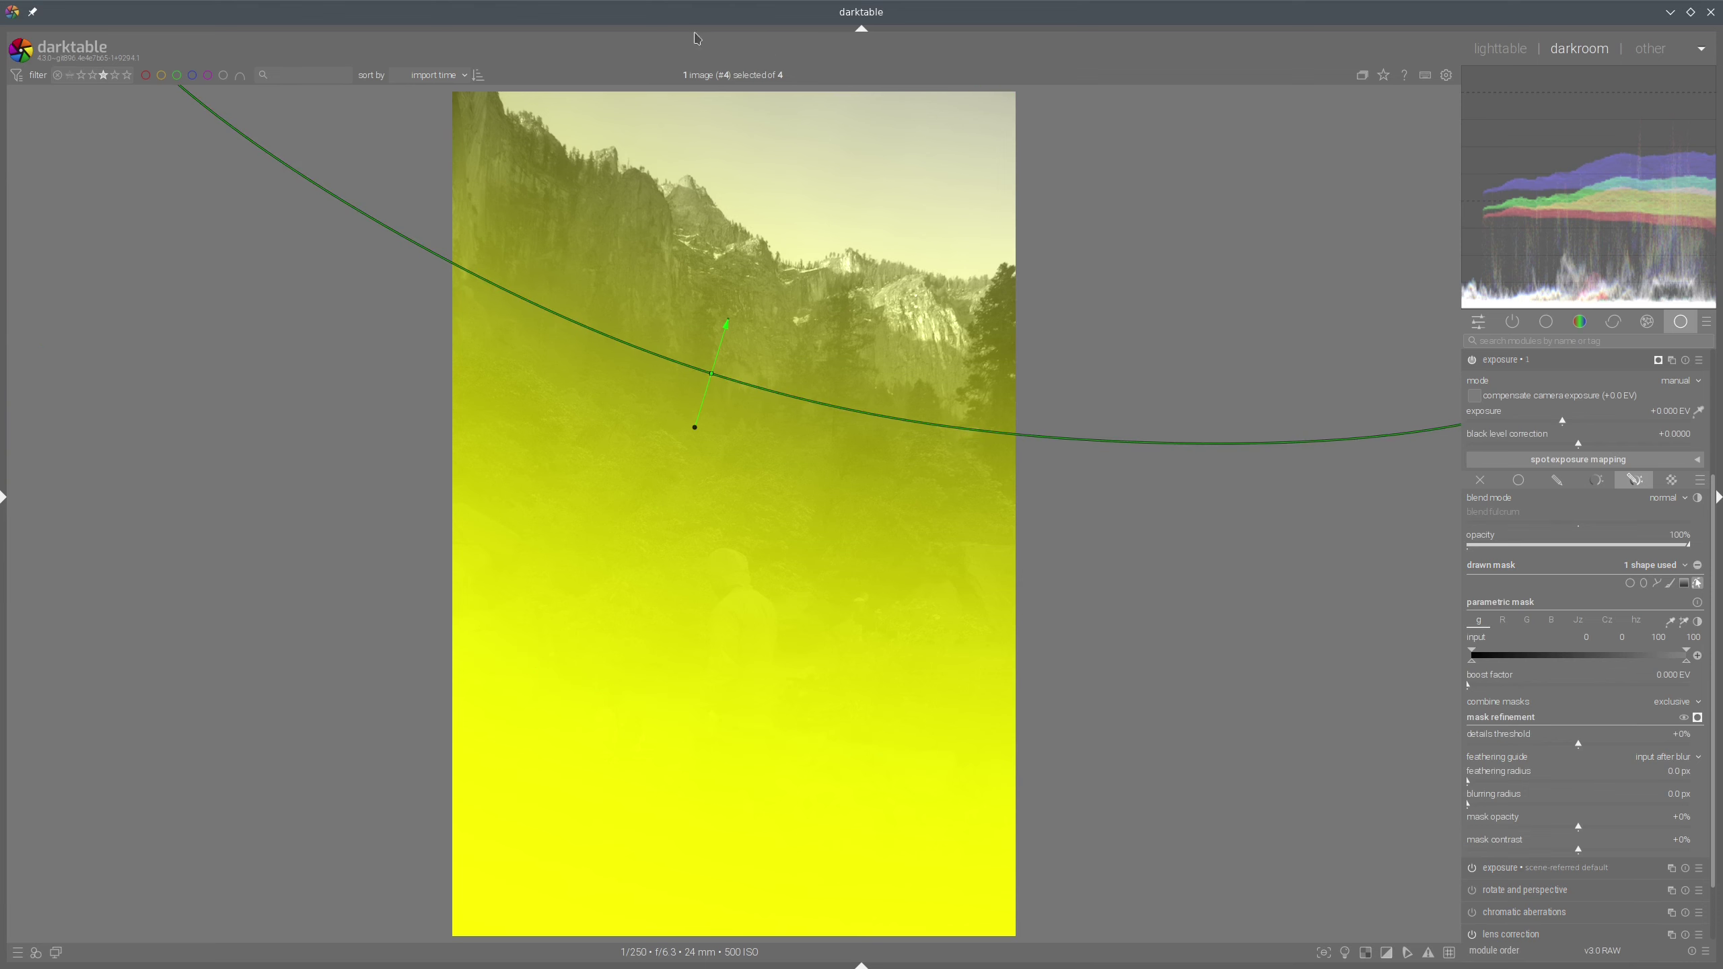
mouse_move(715, 43)
left_mouse_down()
mouse_move(926, 61)
mouse_move(930, 30)
mouse_move(715, 35)
left_mouse_up()
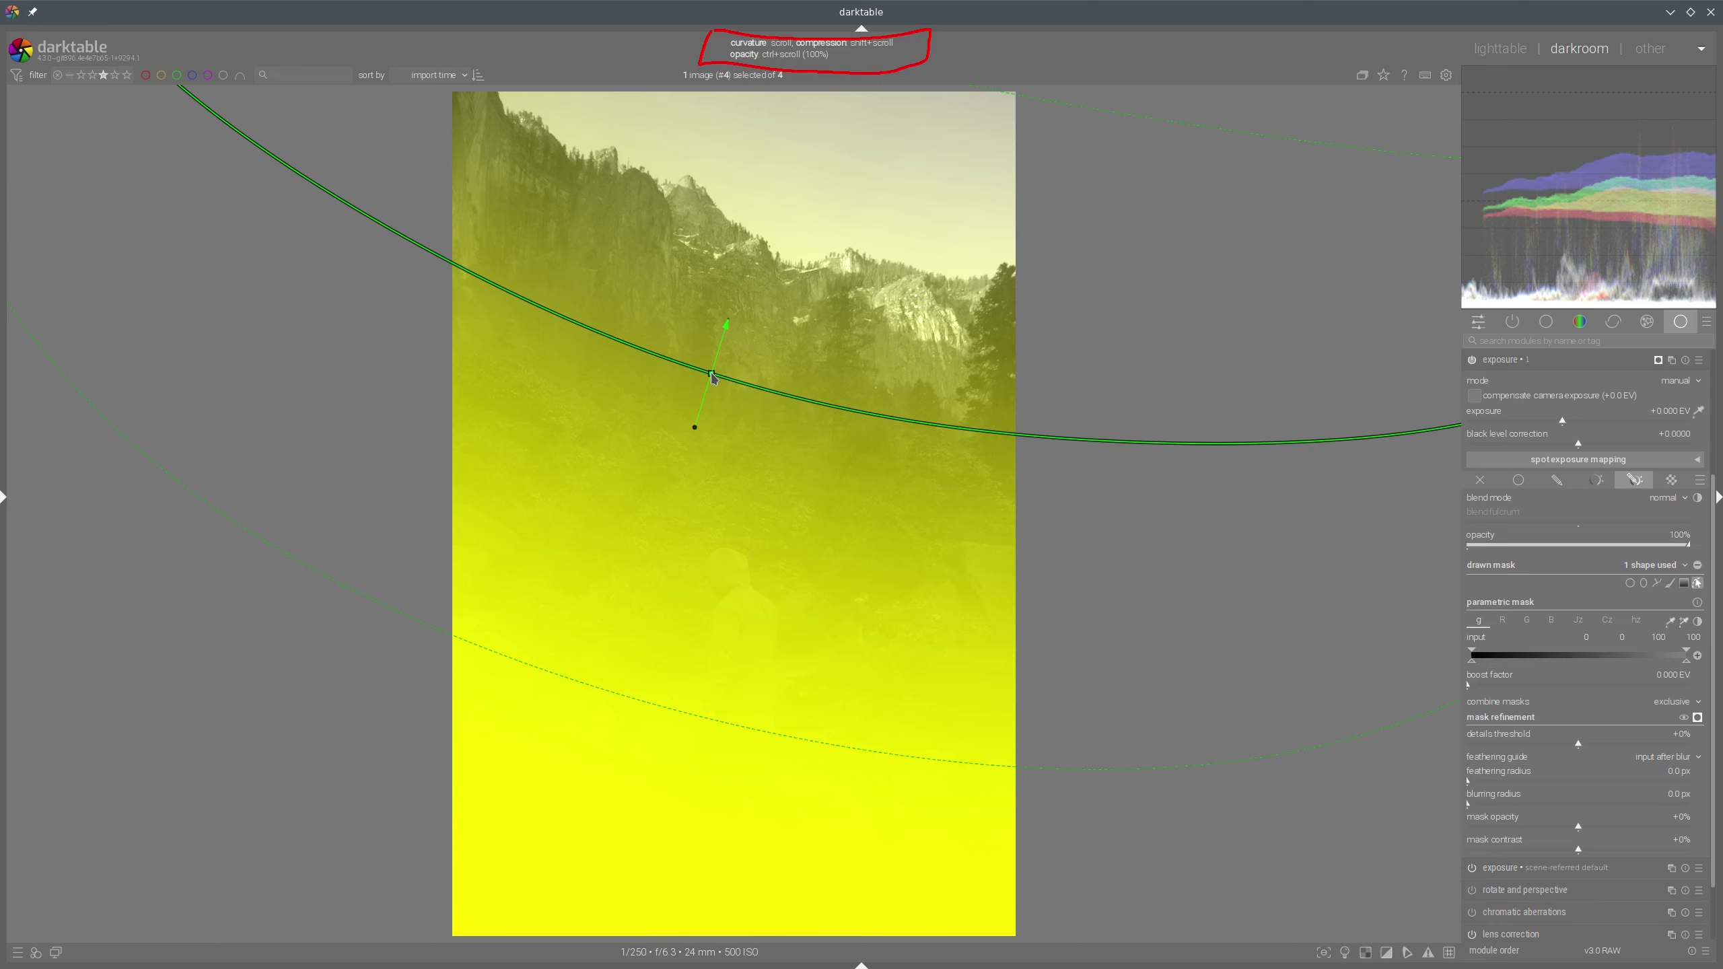
scroll(714, 379, "down", 4, "ctrl")
scroll(713, 379, "down", 4, "ctrl")
scroll(713, 379, "up", 1, "ctrl")
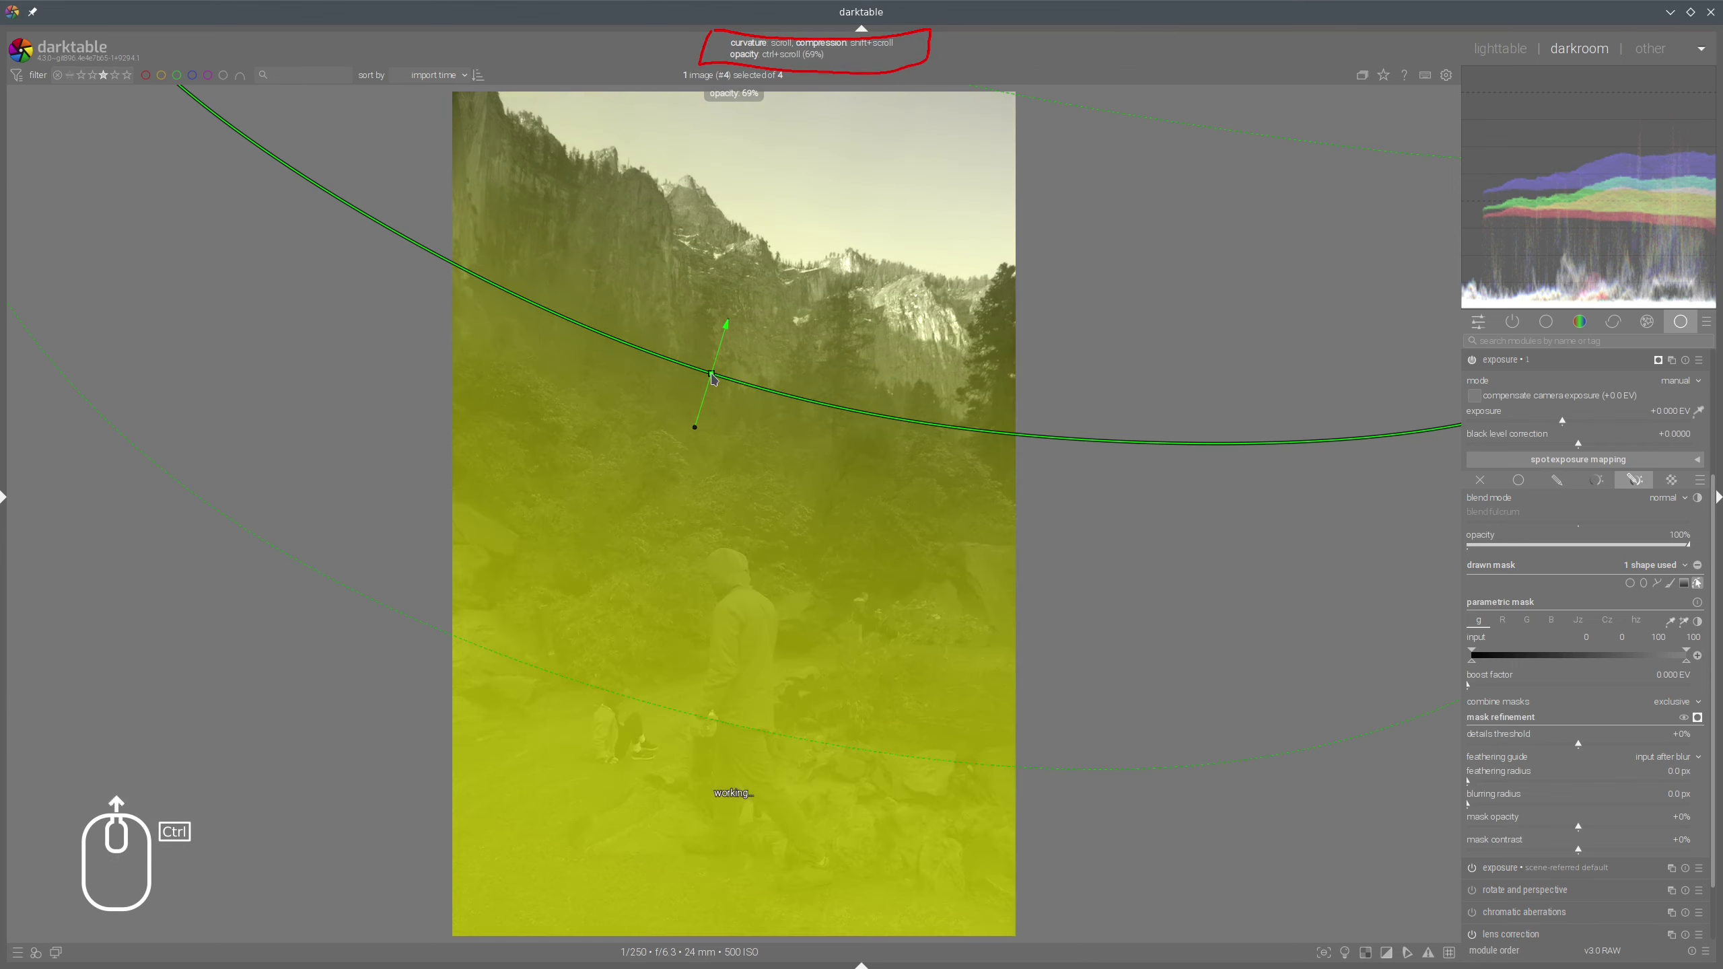
scroll(714, 379, "up", 4, "ctrl")
scroll(714, 379, "up", 3, "ctrl")
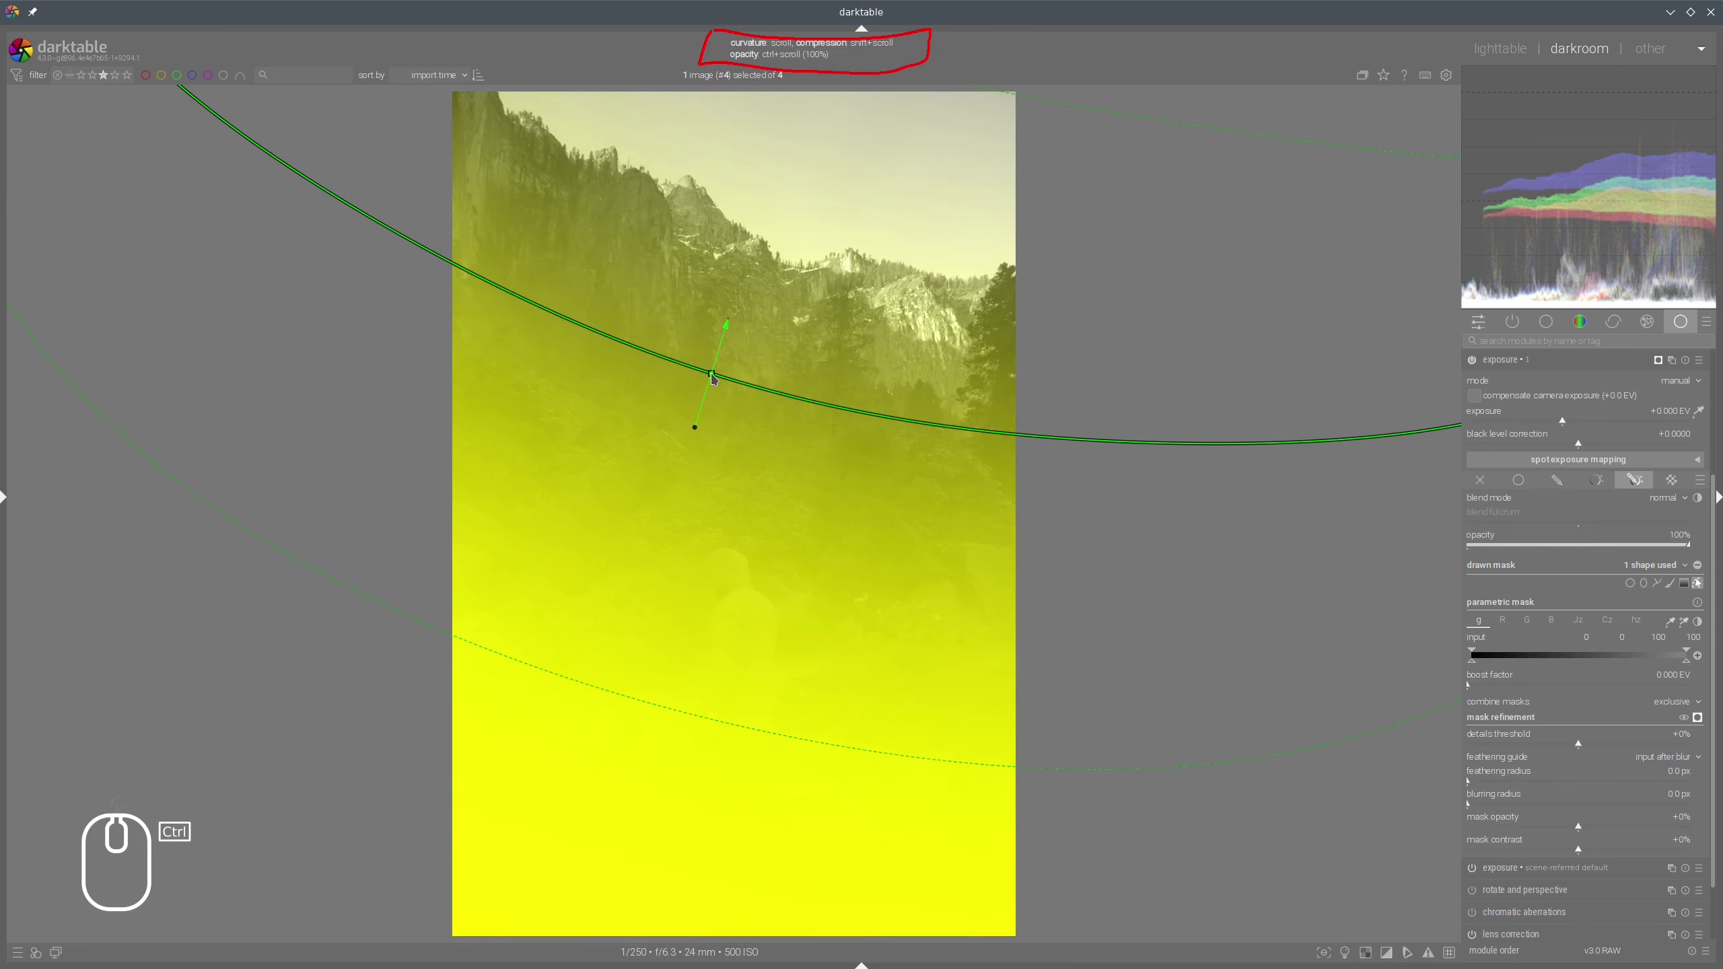
key("shift")
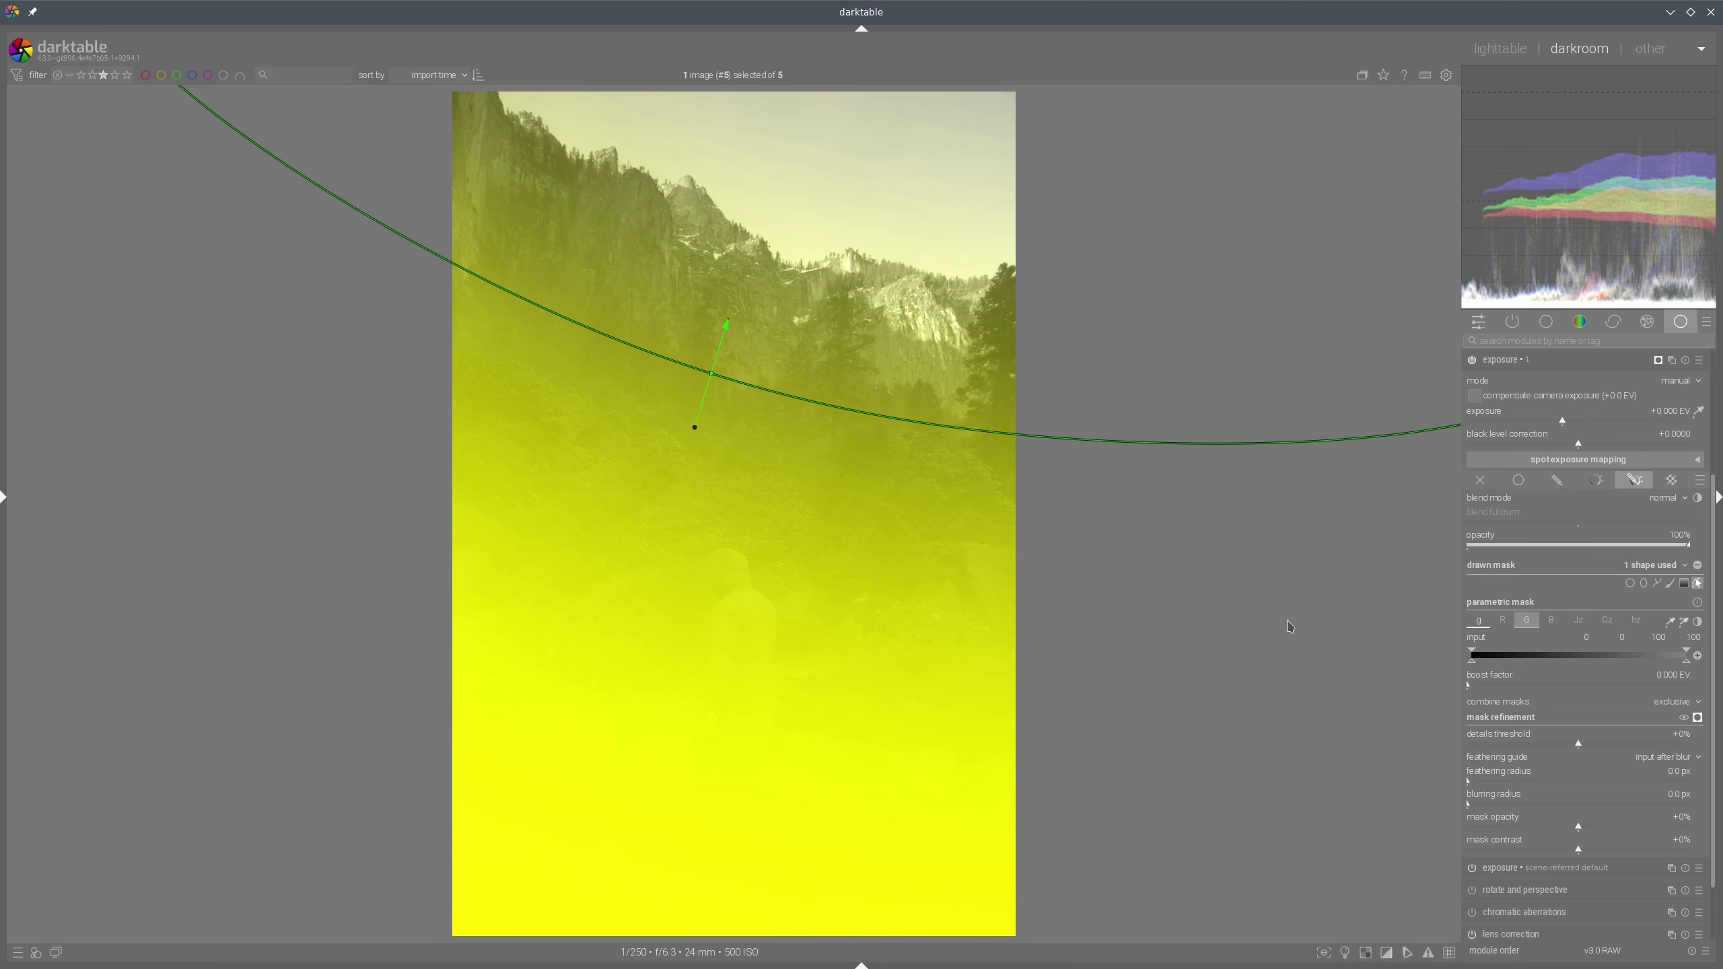
Hide the mask overlay and turn off the on-image editing controls of the gradient shape
left_click(1698, 567)
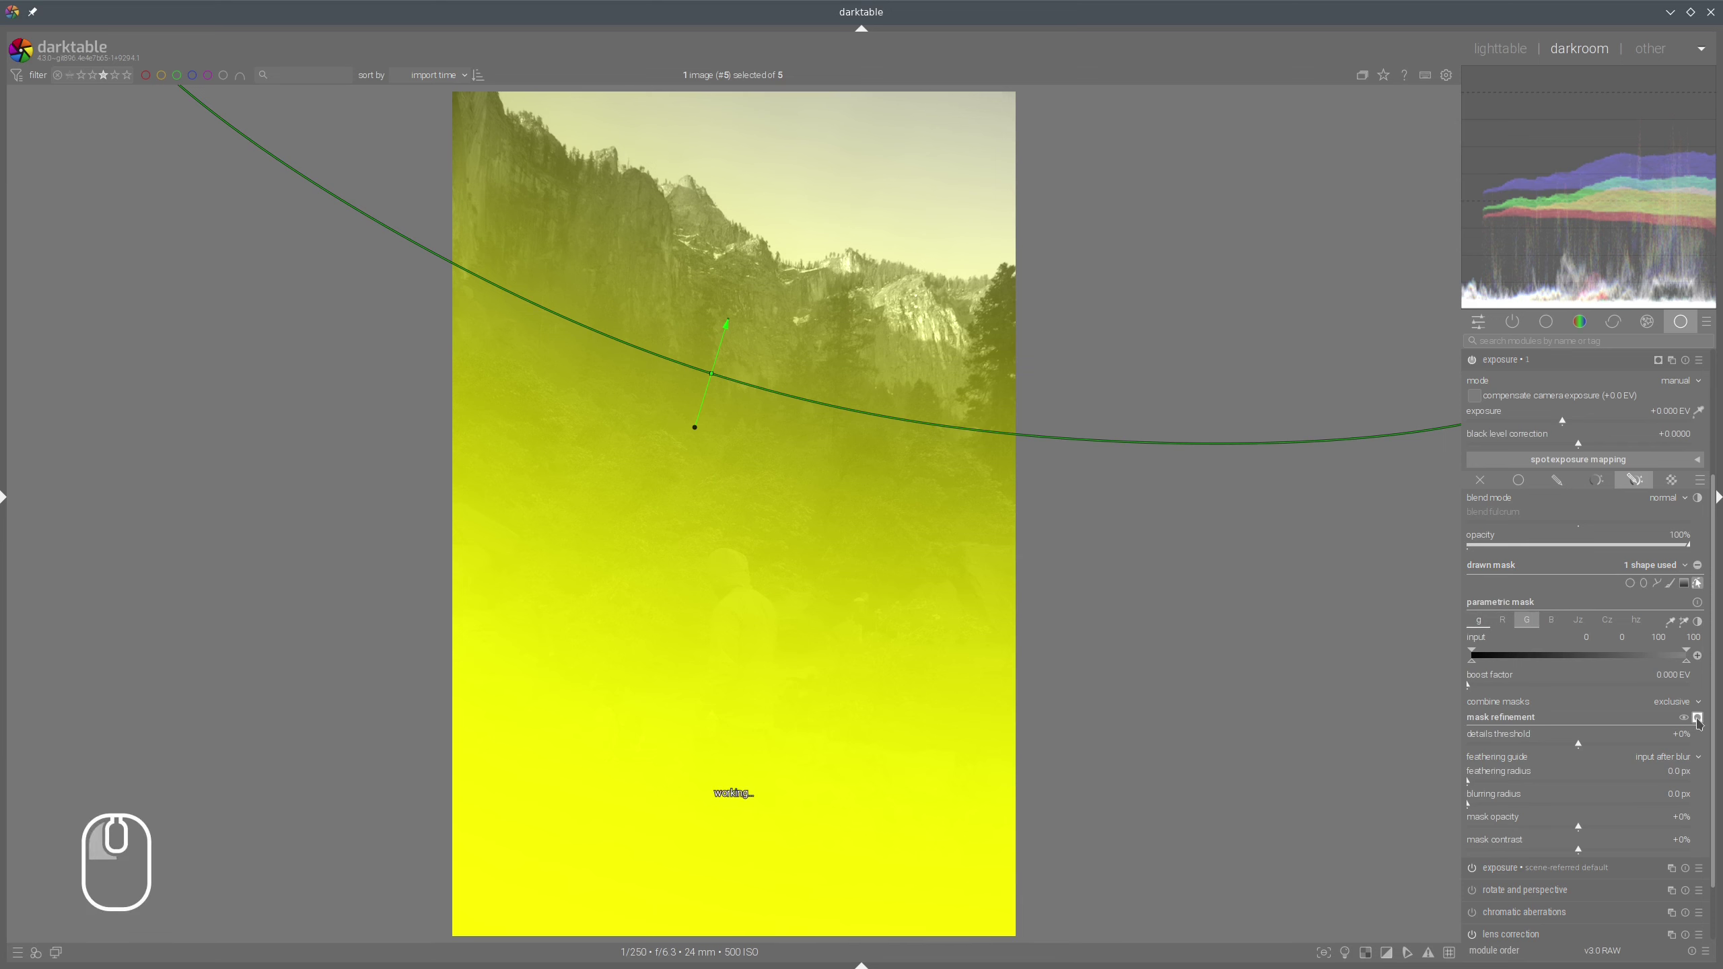
left_click(1697, 583)
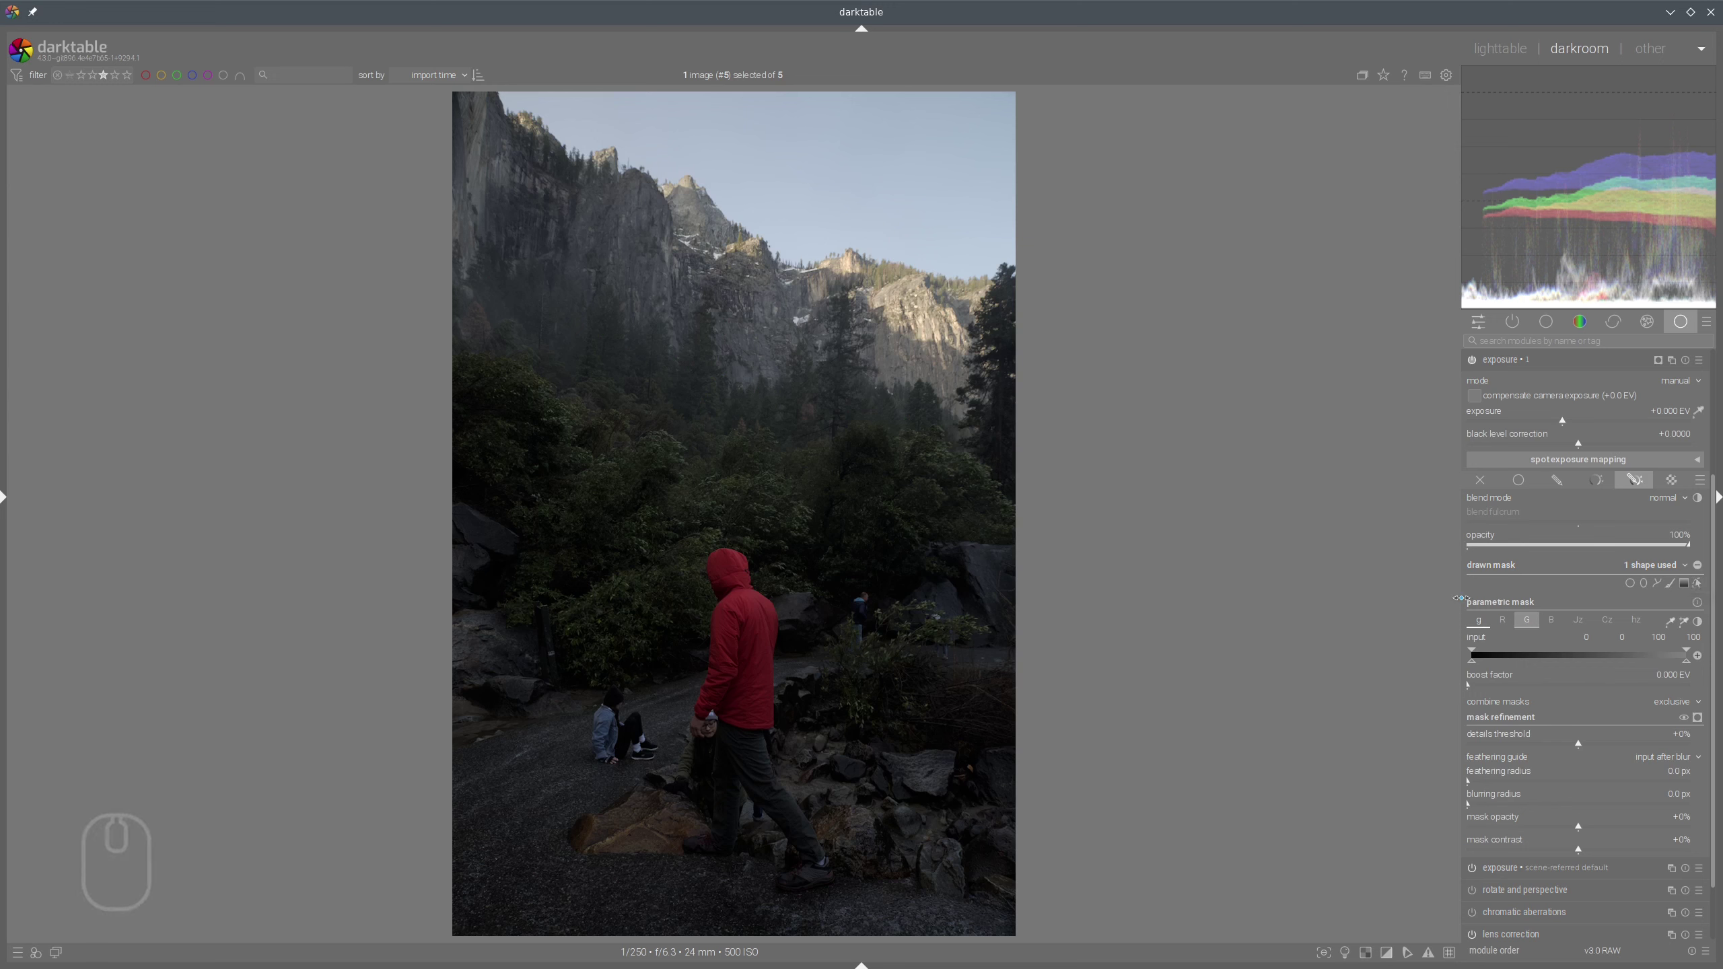
key("shift")
mouse_move(1613, 643)
left_mouse_down()
mouse_move(1627, 609)
mouse_move(1425, 610)
left_mouse_up()
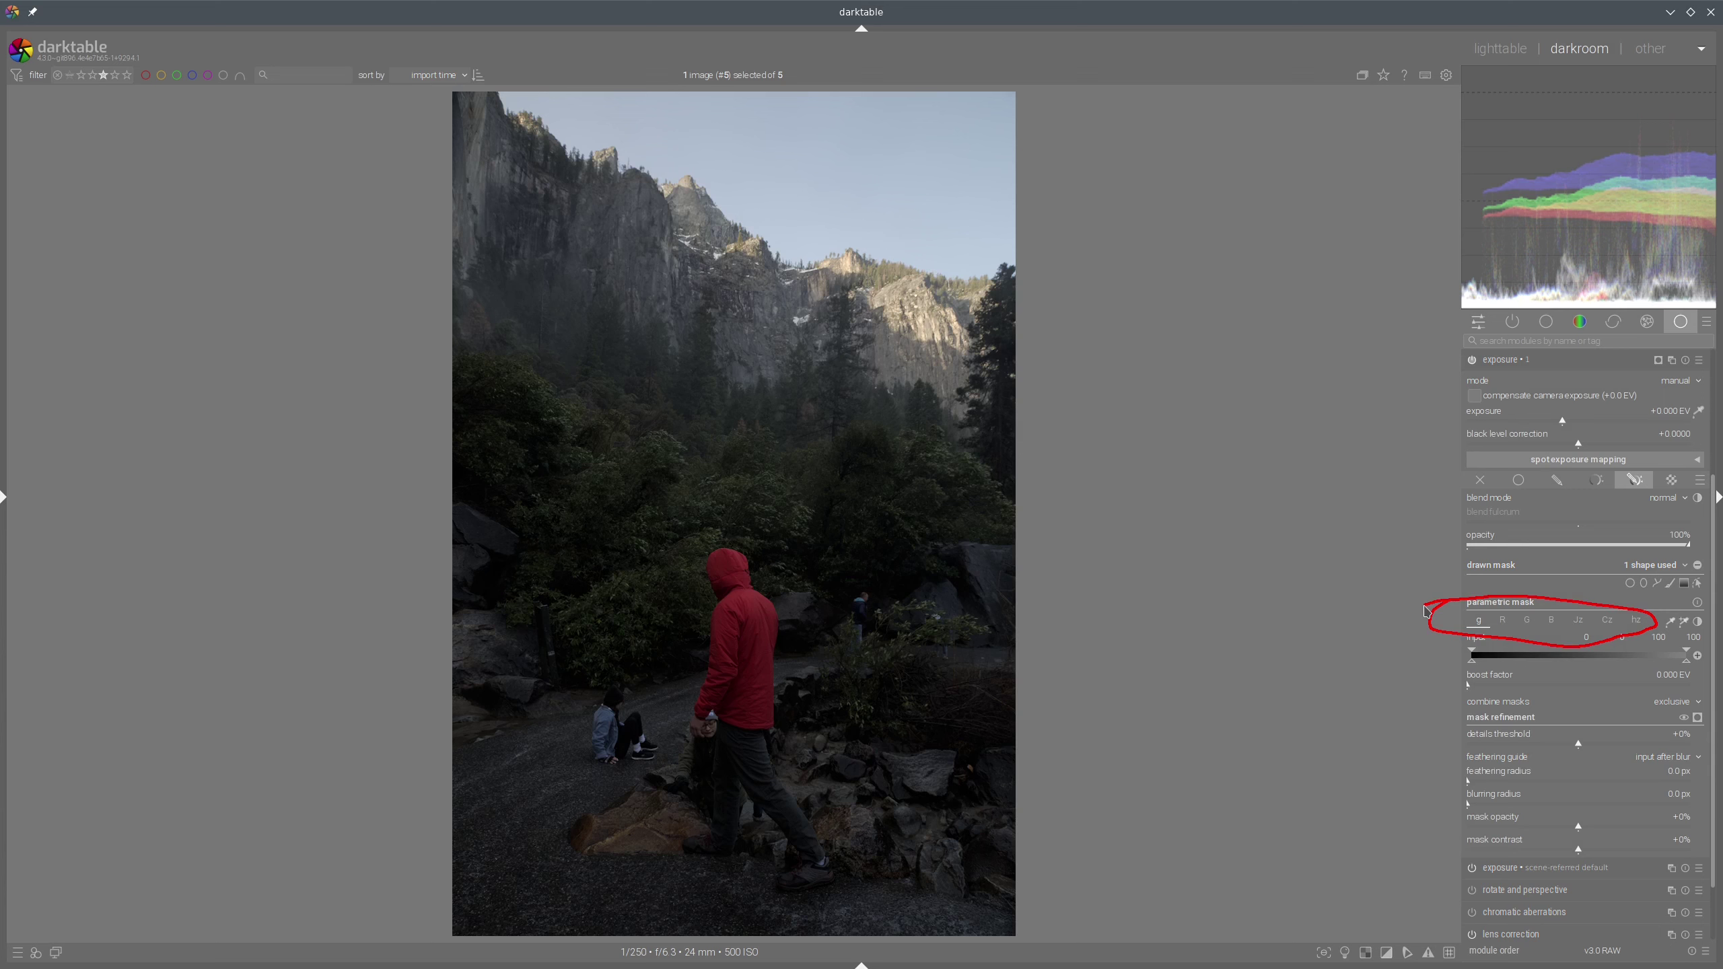
left_click(1427, 611)
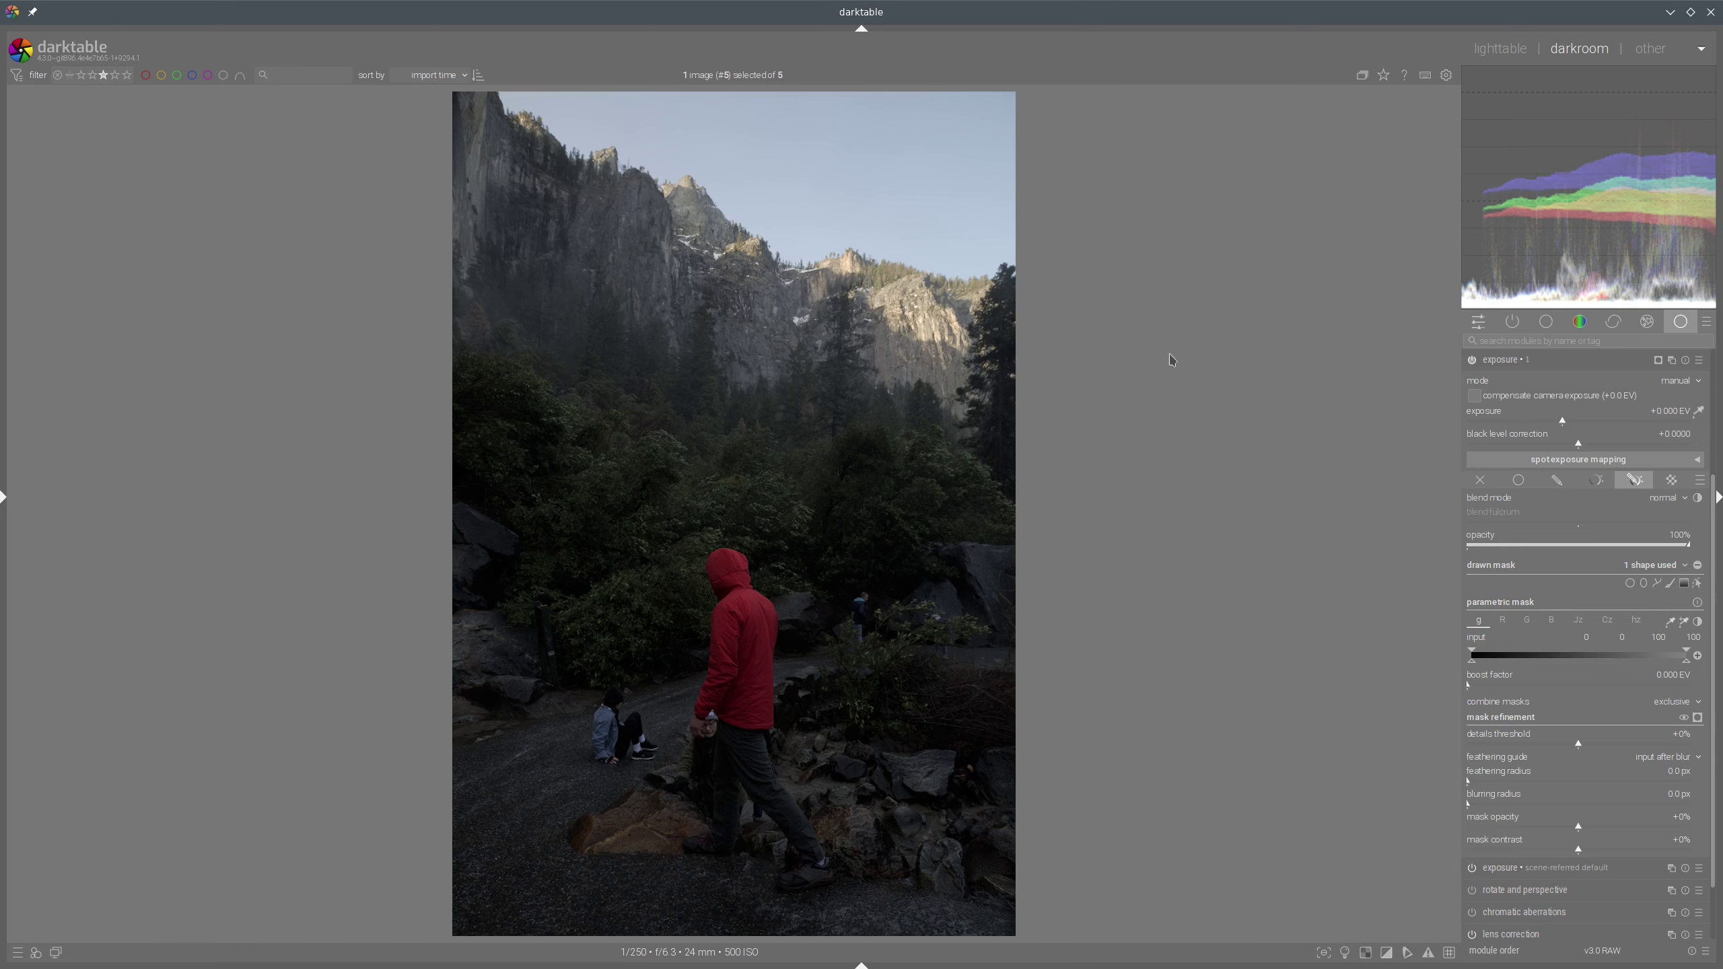
Choose the blue channel for the parametric mask and preview that channel's data on the photo
left_click(1550, 624)
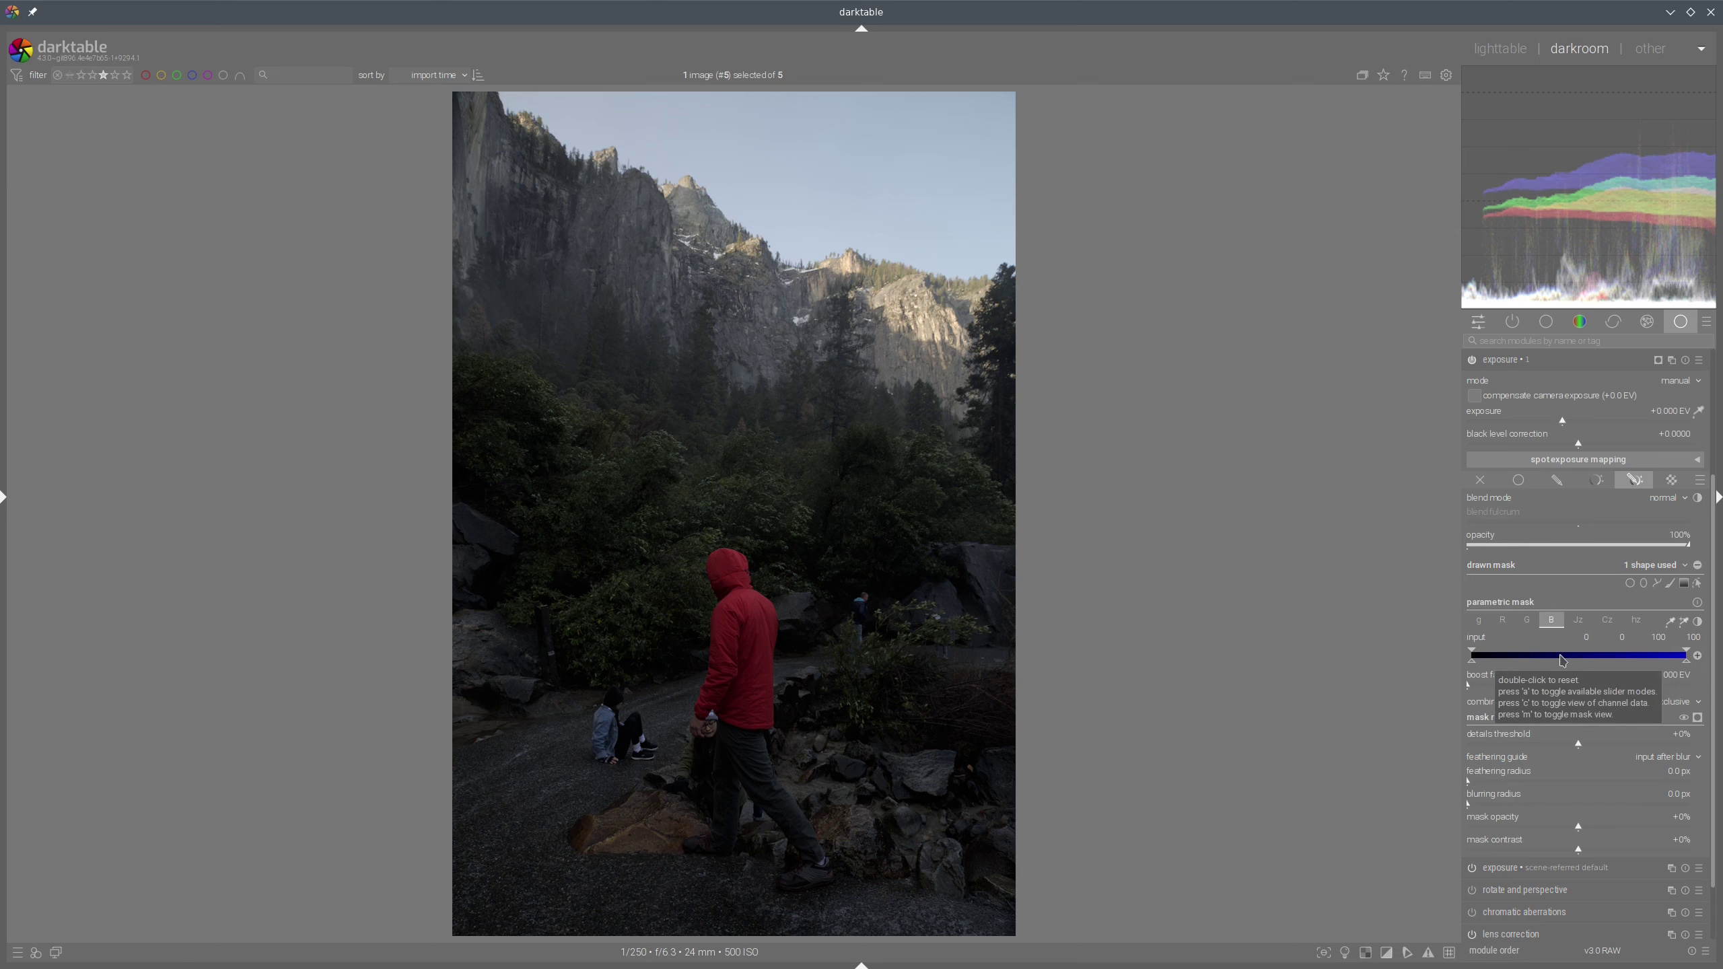
key("c")
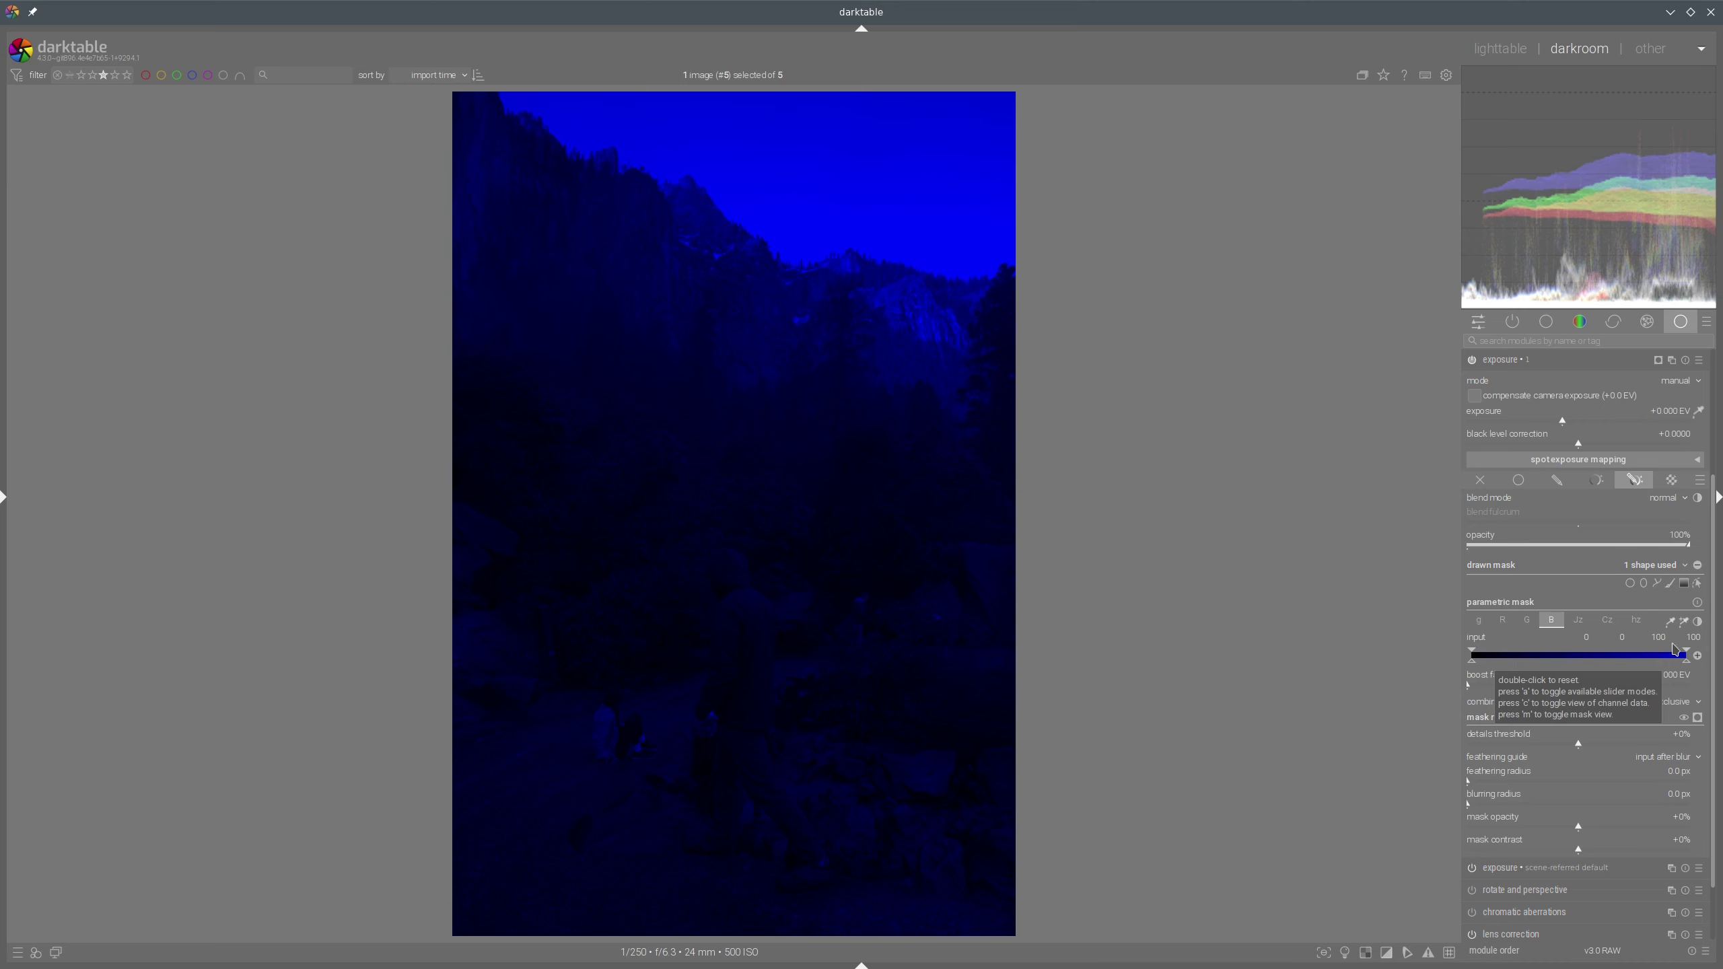
mouse_move(1649, 668)
left_mouse_down()
mouse_move(1704, 675)
mouse_move(1687, 643)
mouse_move(1649, 653)
left_mouse_up()
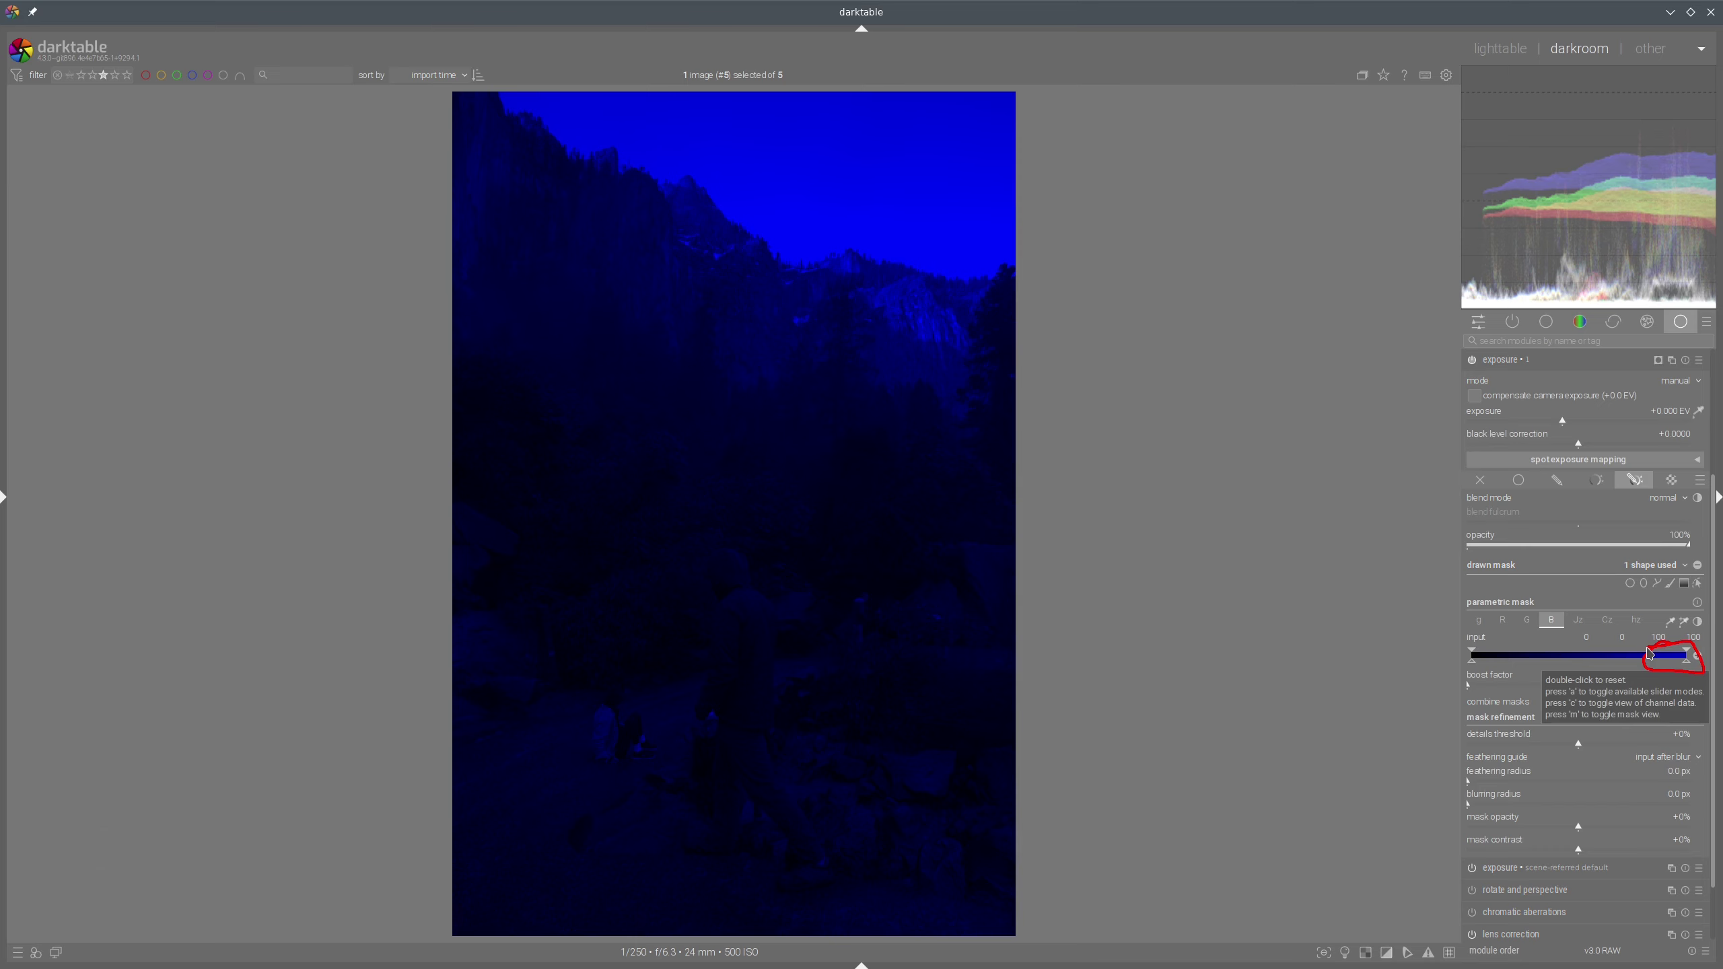
key("shift")
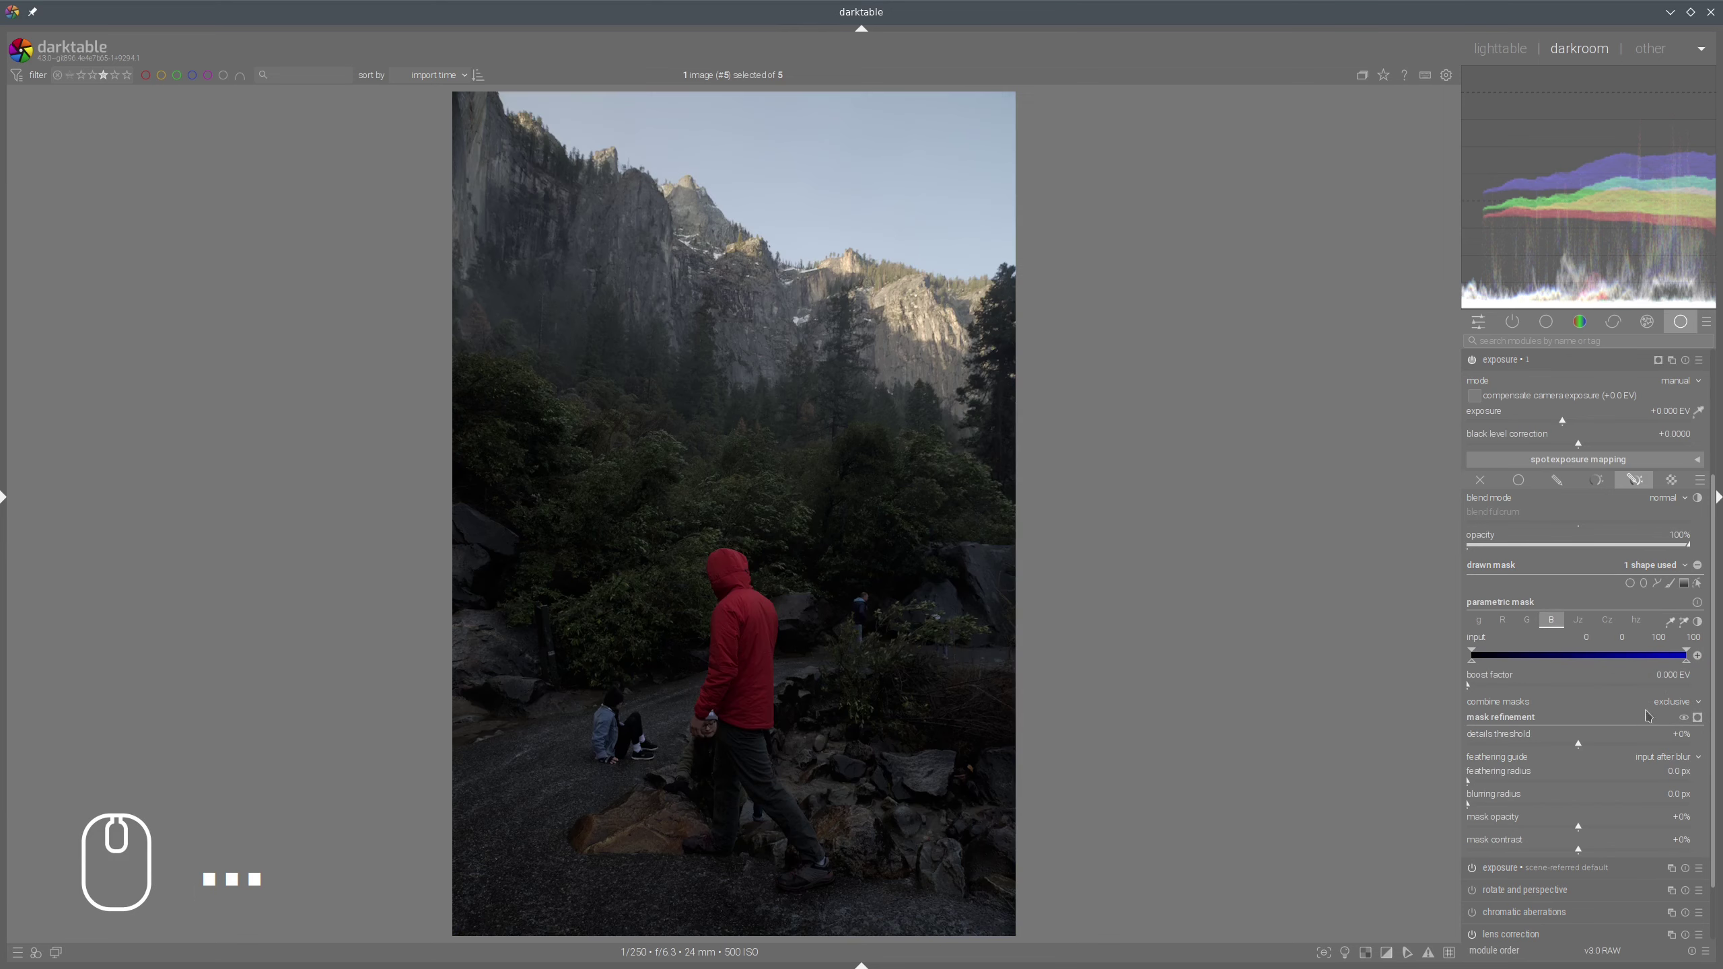
Show the mask overlay and lower both upper input limits of the blue channel to 61.6 to exclude the sky
left_click(1697, 718)
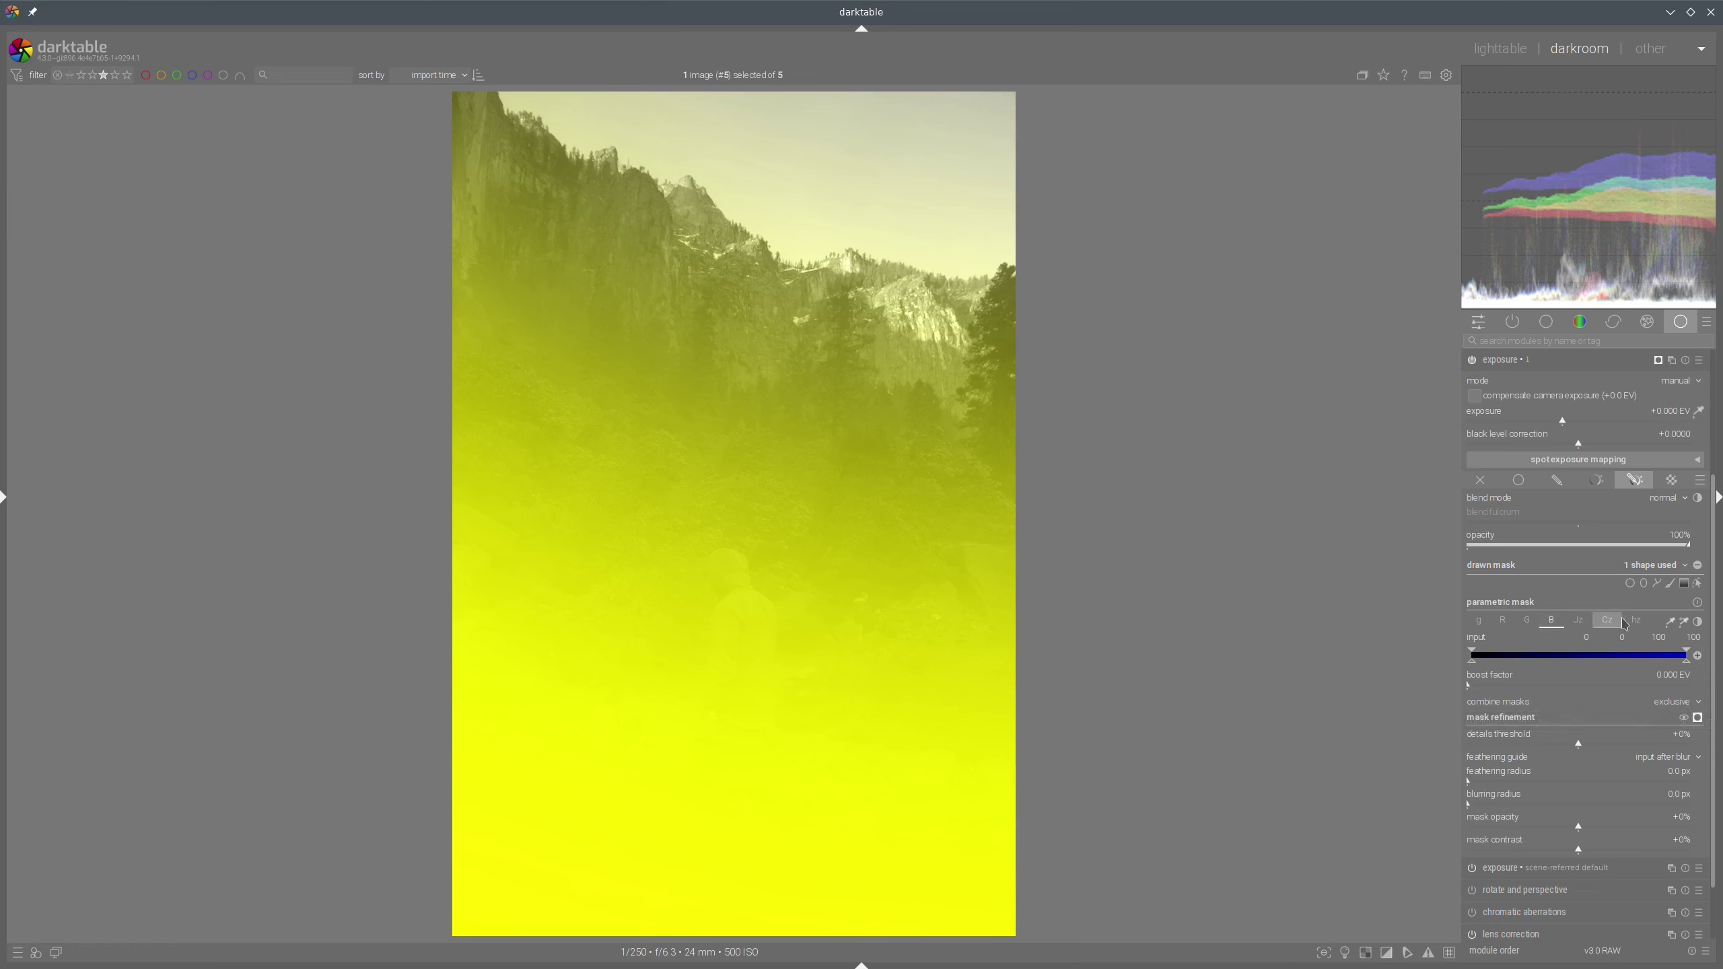
left_click_drag(1687, 663, 1599, 670)
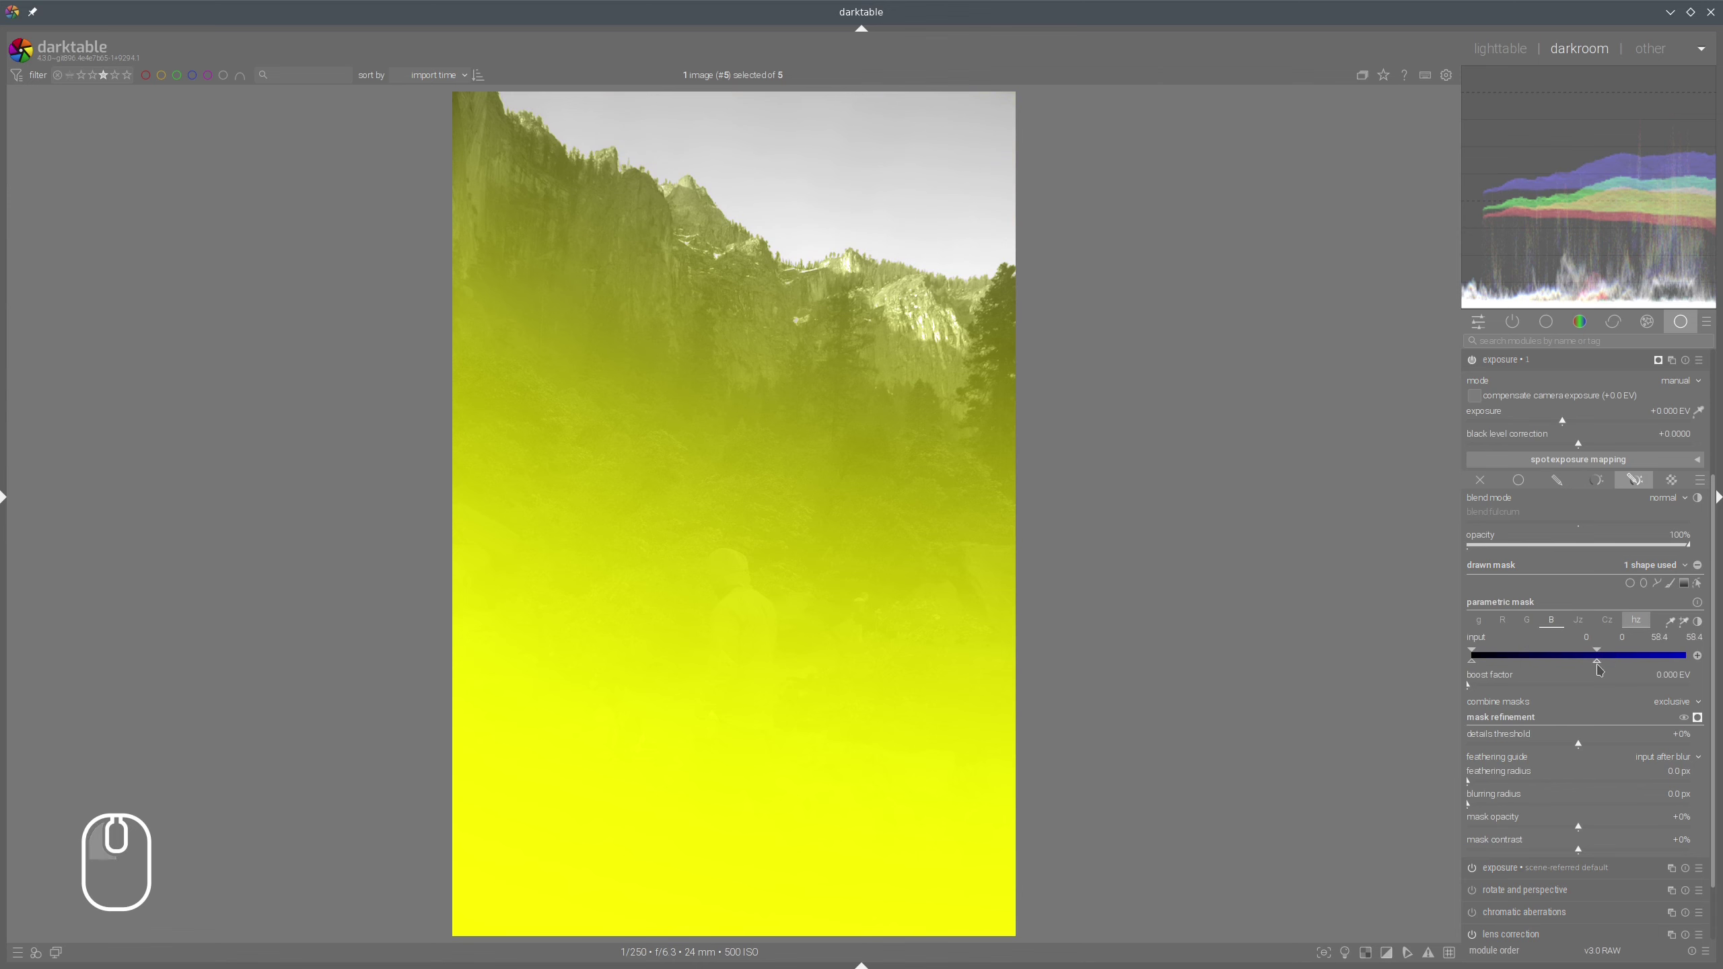
scroll(1151, 270, "up", 1)
scroll(1151, 269, "up", 2)
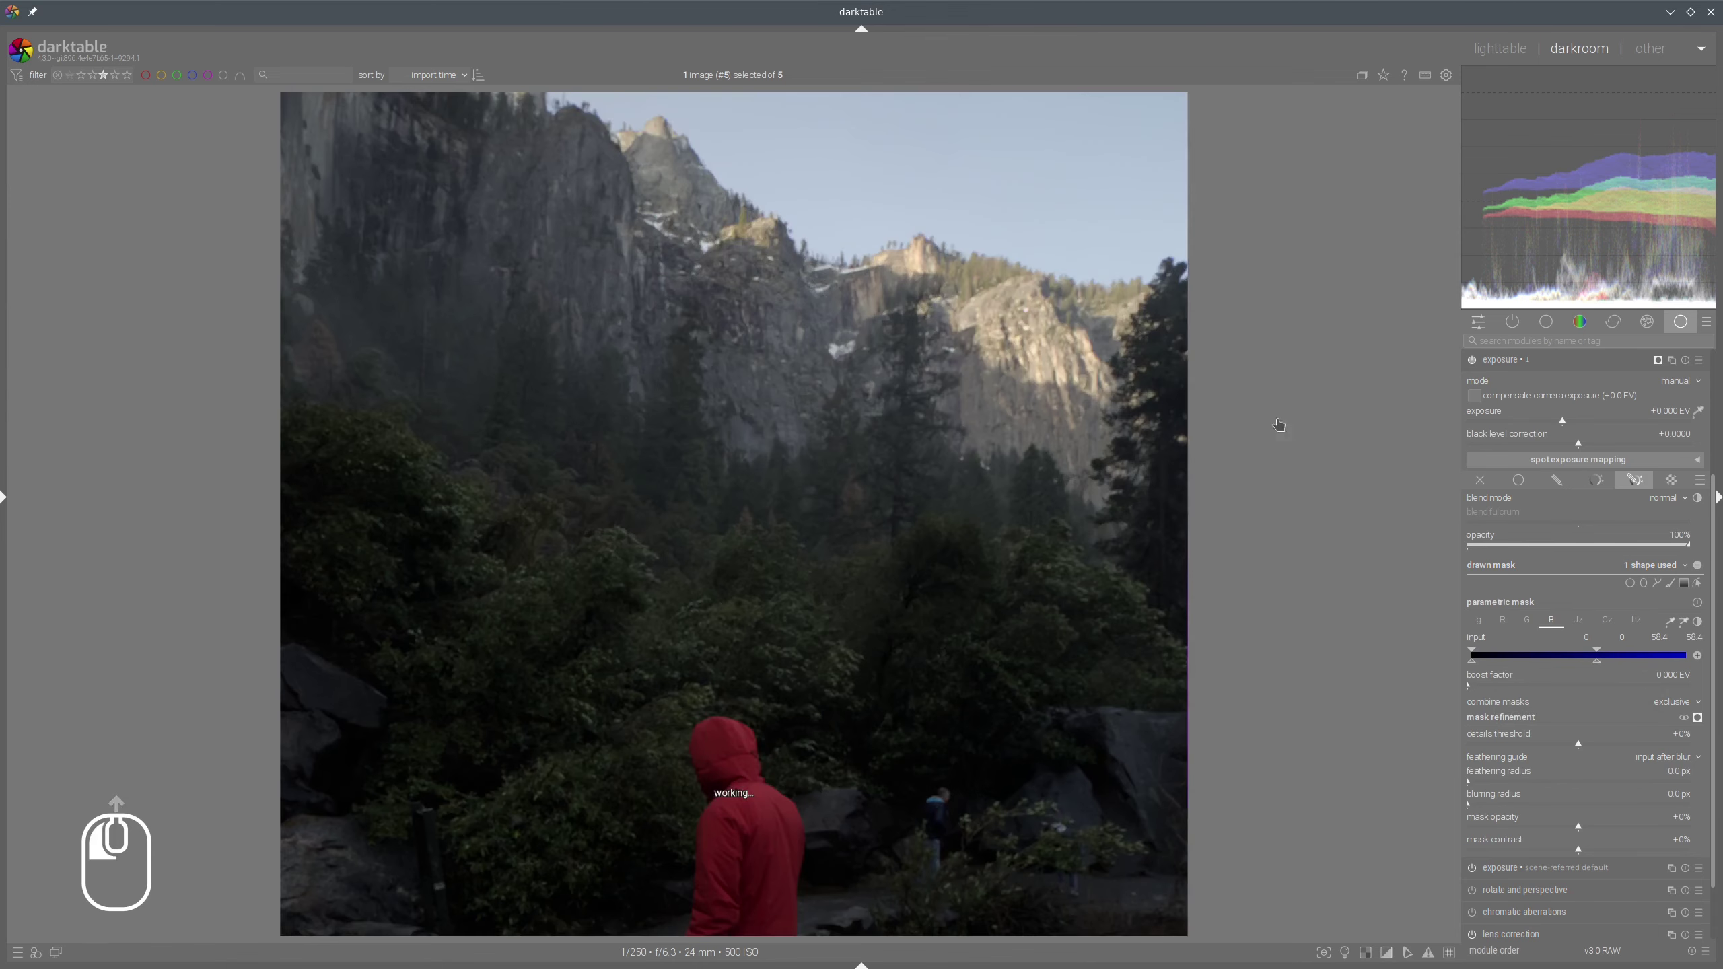
left_click_drag(1079, 476, 1045, 665)
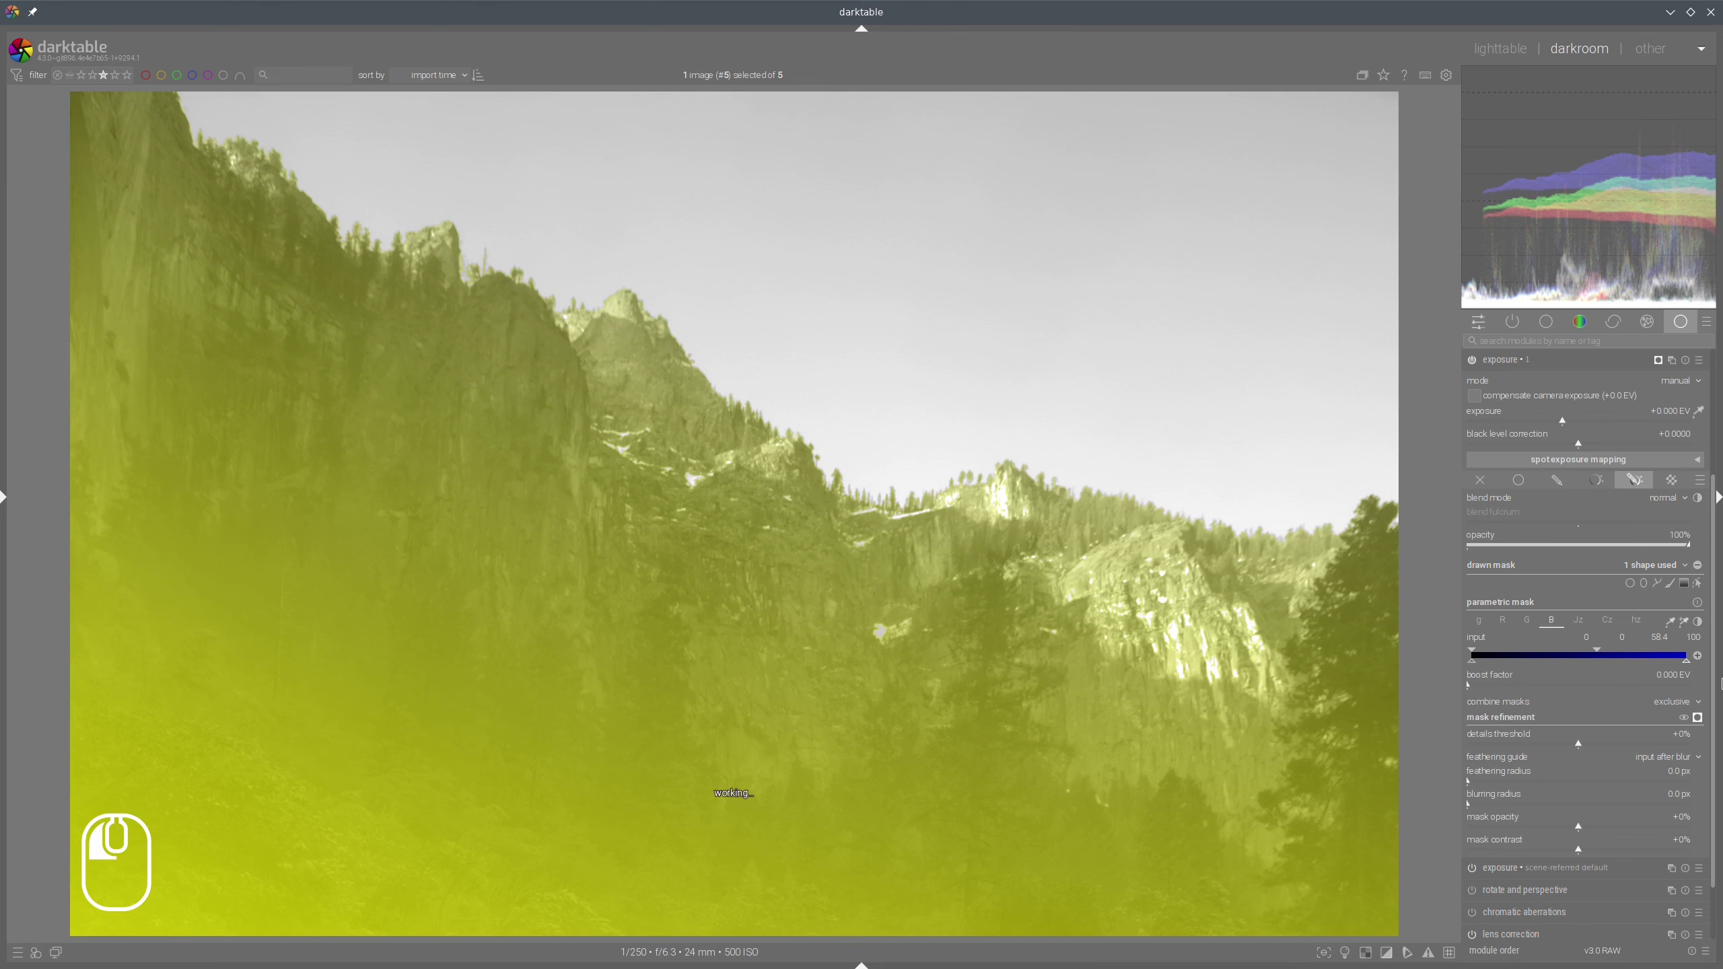
left_click_drag(1596, 655, 731, 793)
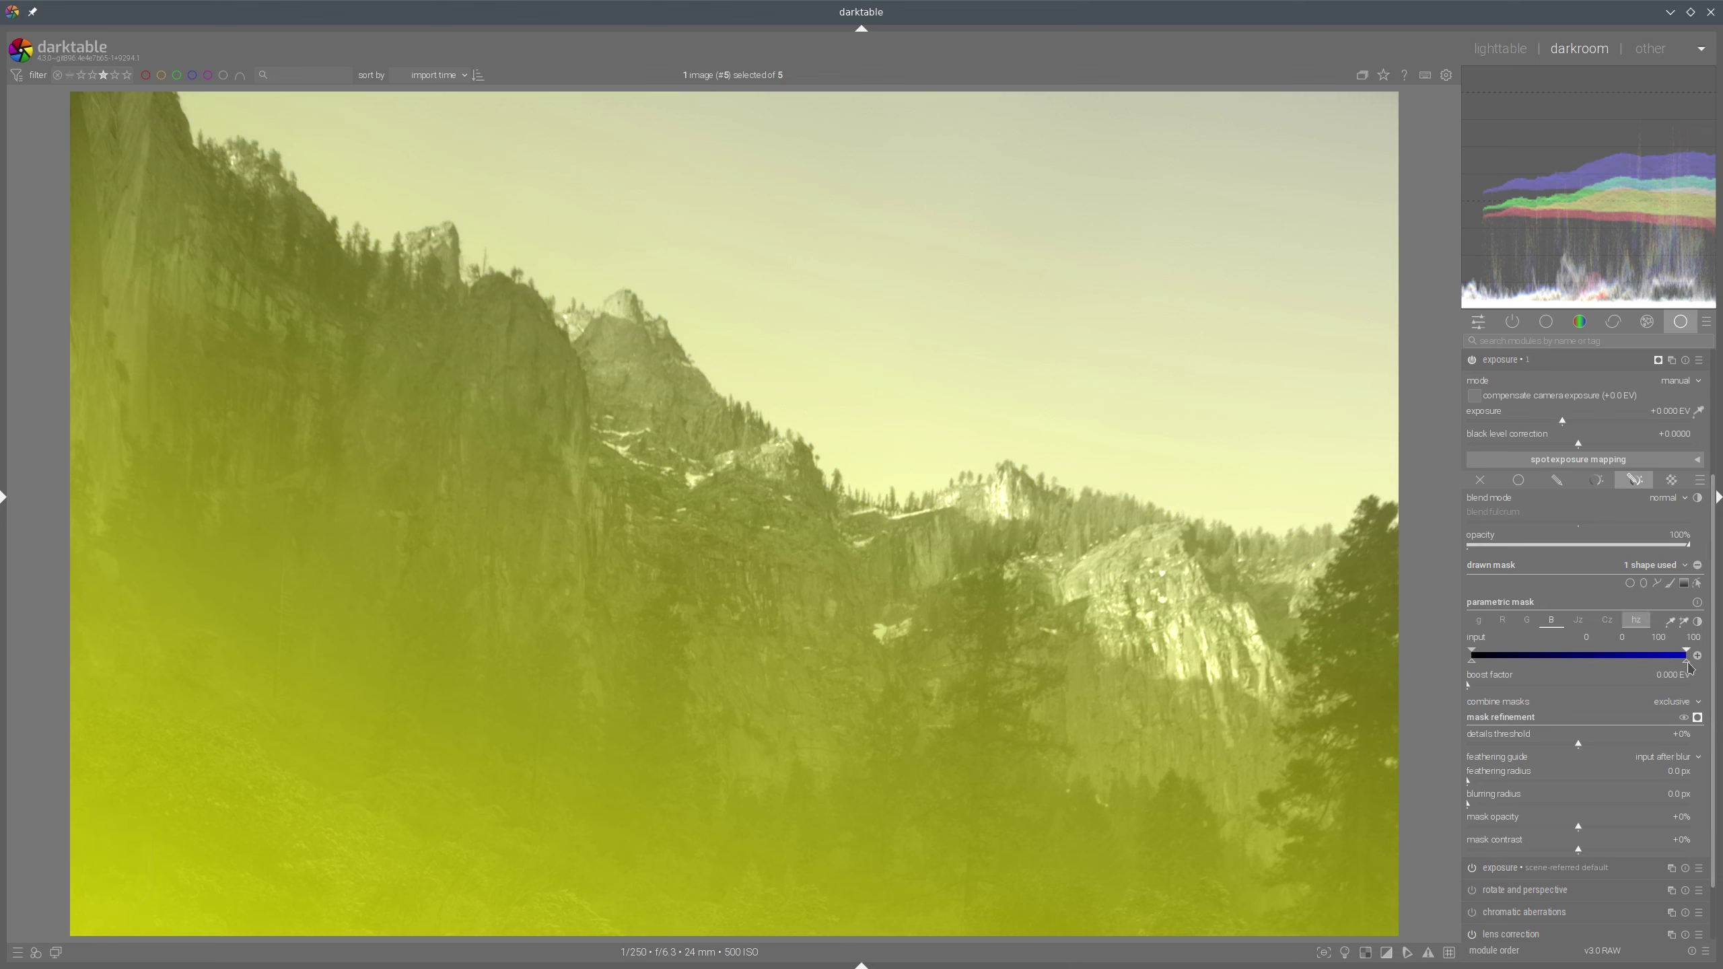
left_click_drag(1687, 665, 1680, 666)
left_click_drag(1621, 673, 1607, 673)
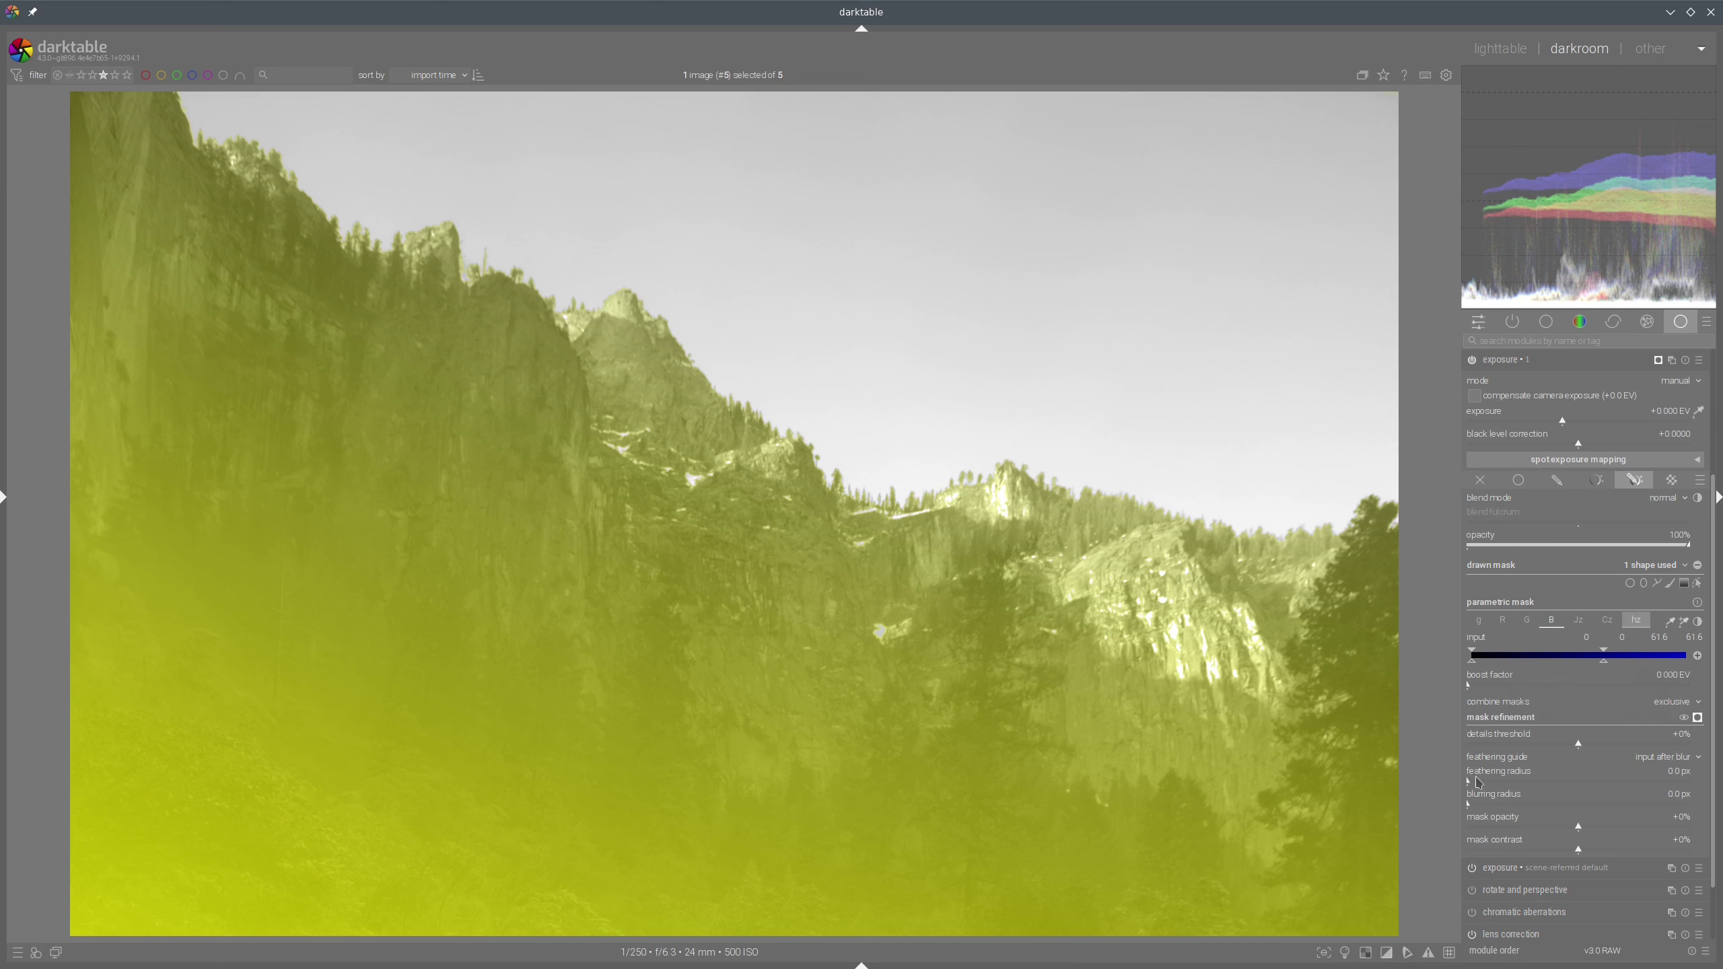
Set the mask's feathering radius to 43.7 px and hide the mask overlay
left_click(1506, 782)
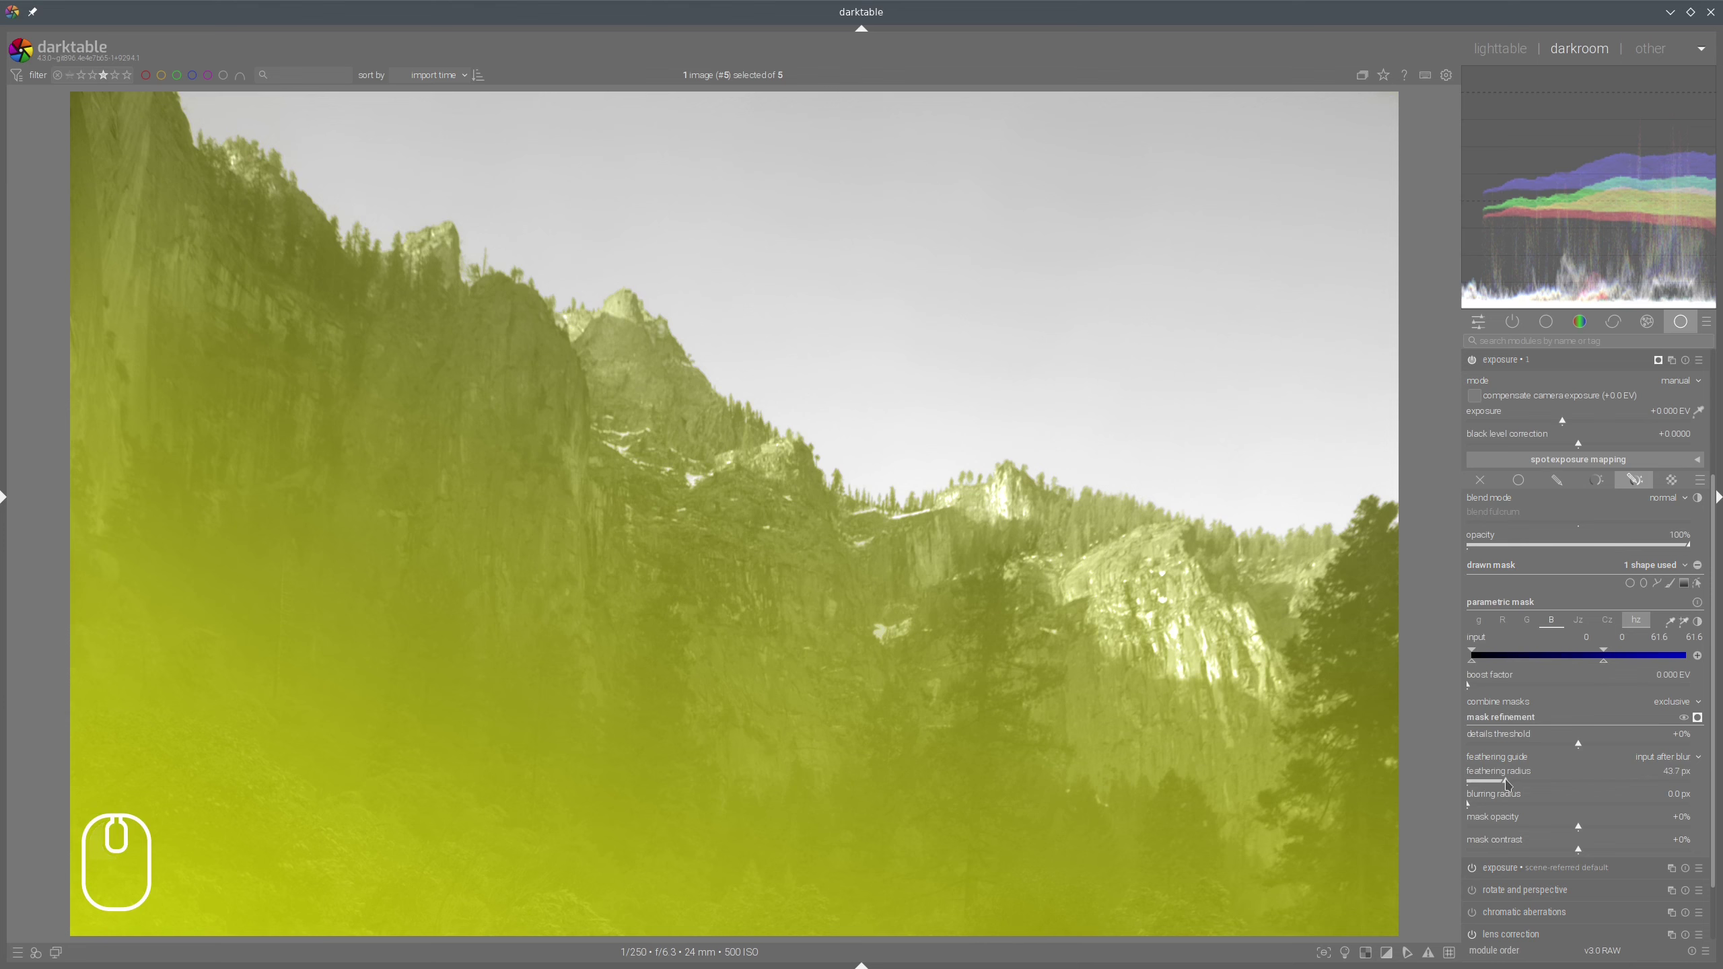
left_click(1699, 718)
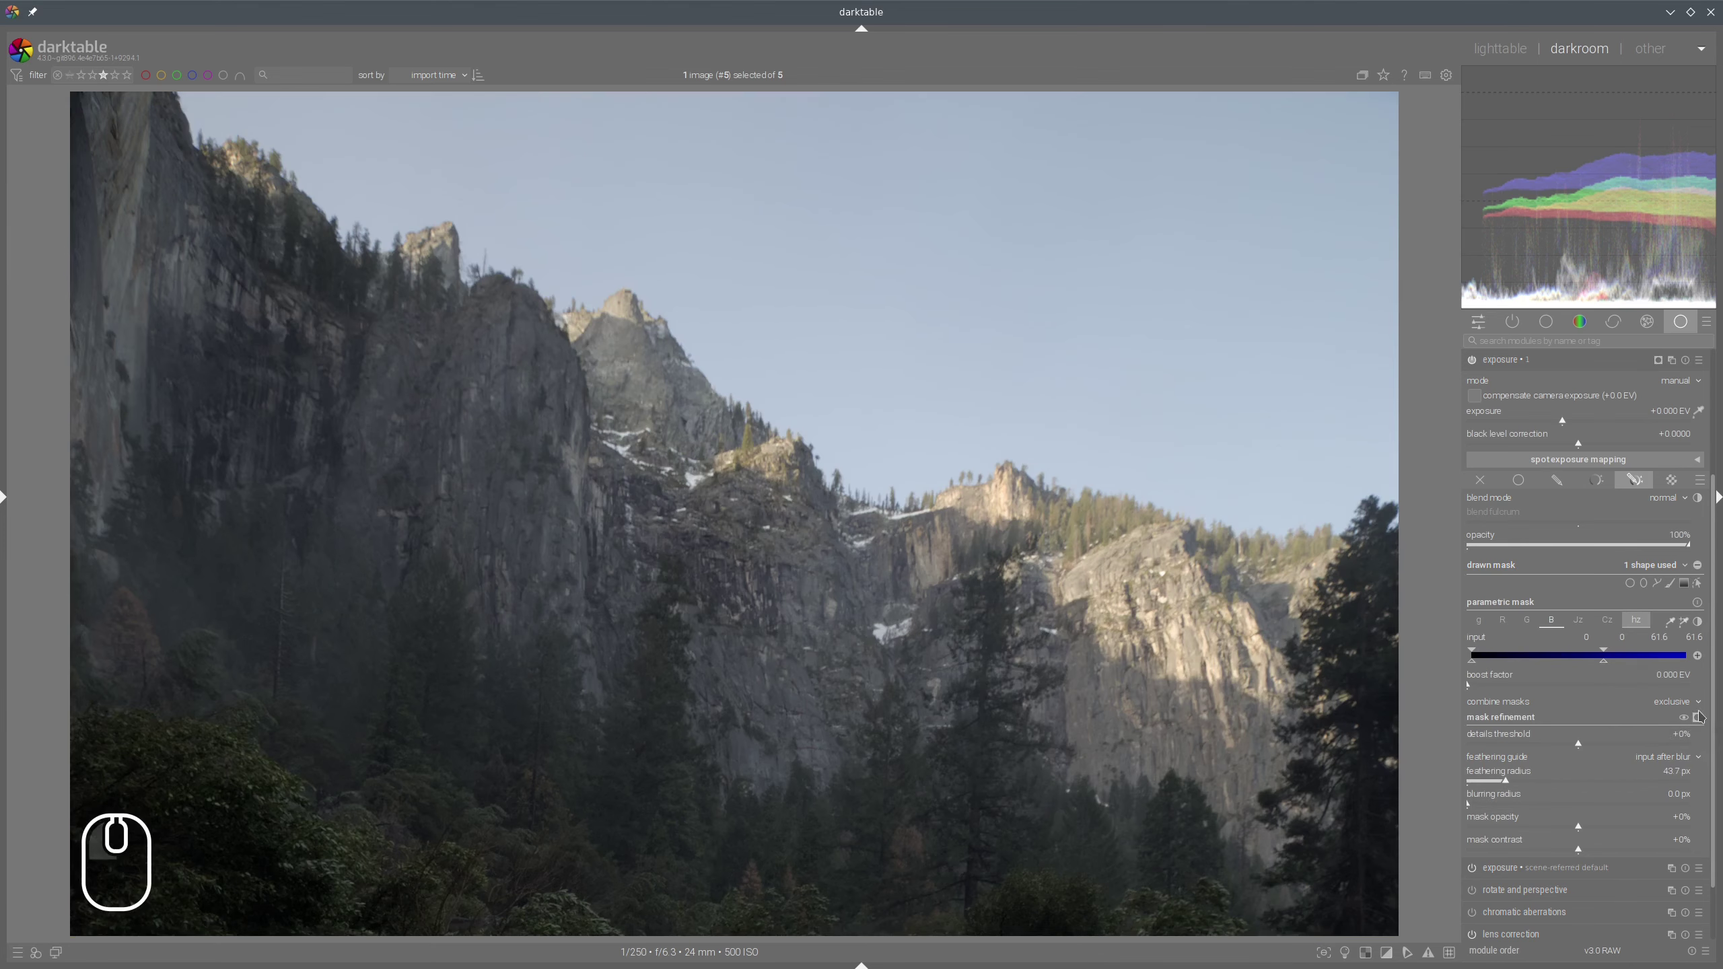
Raise the exposure of the masked instance to about +2.461 EV to brighten the foreground
scroll(1082, 648, "down", 1)
scroll(1083, 648, "down", 2)
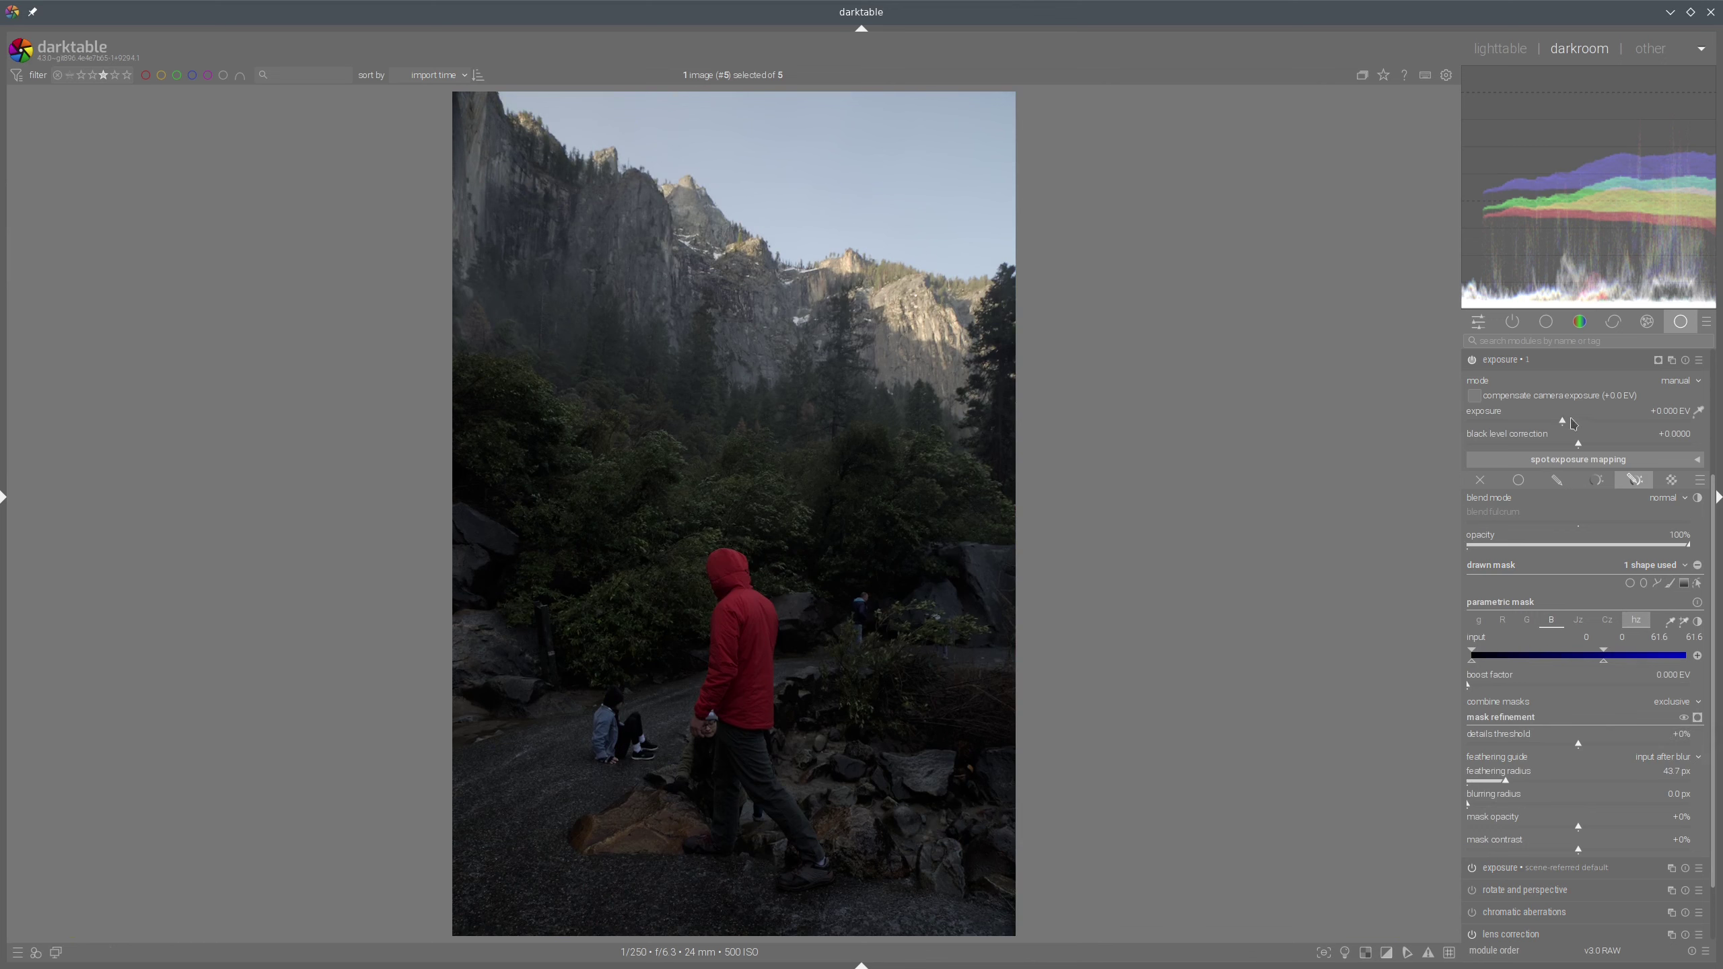
left_click(1613, 422)
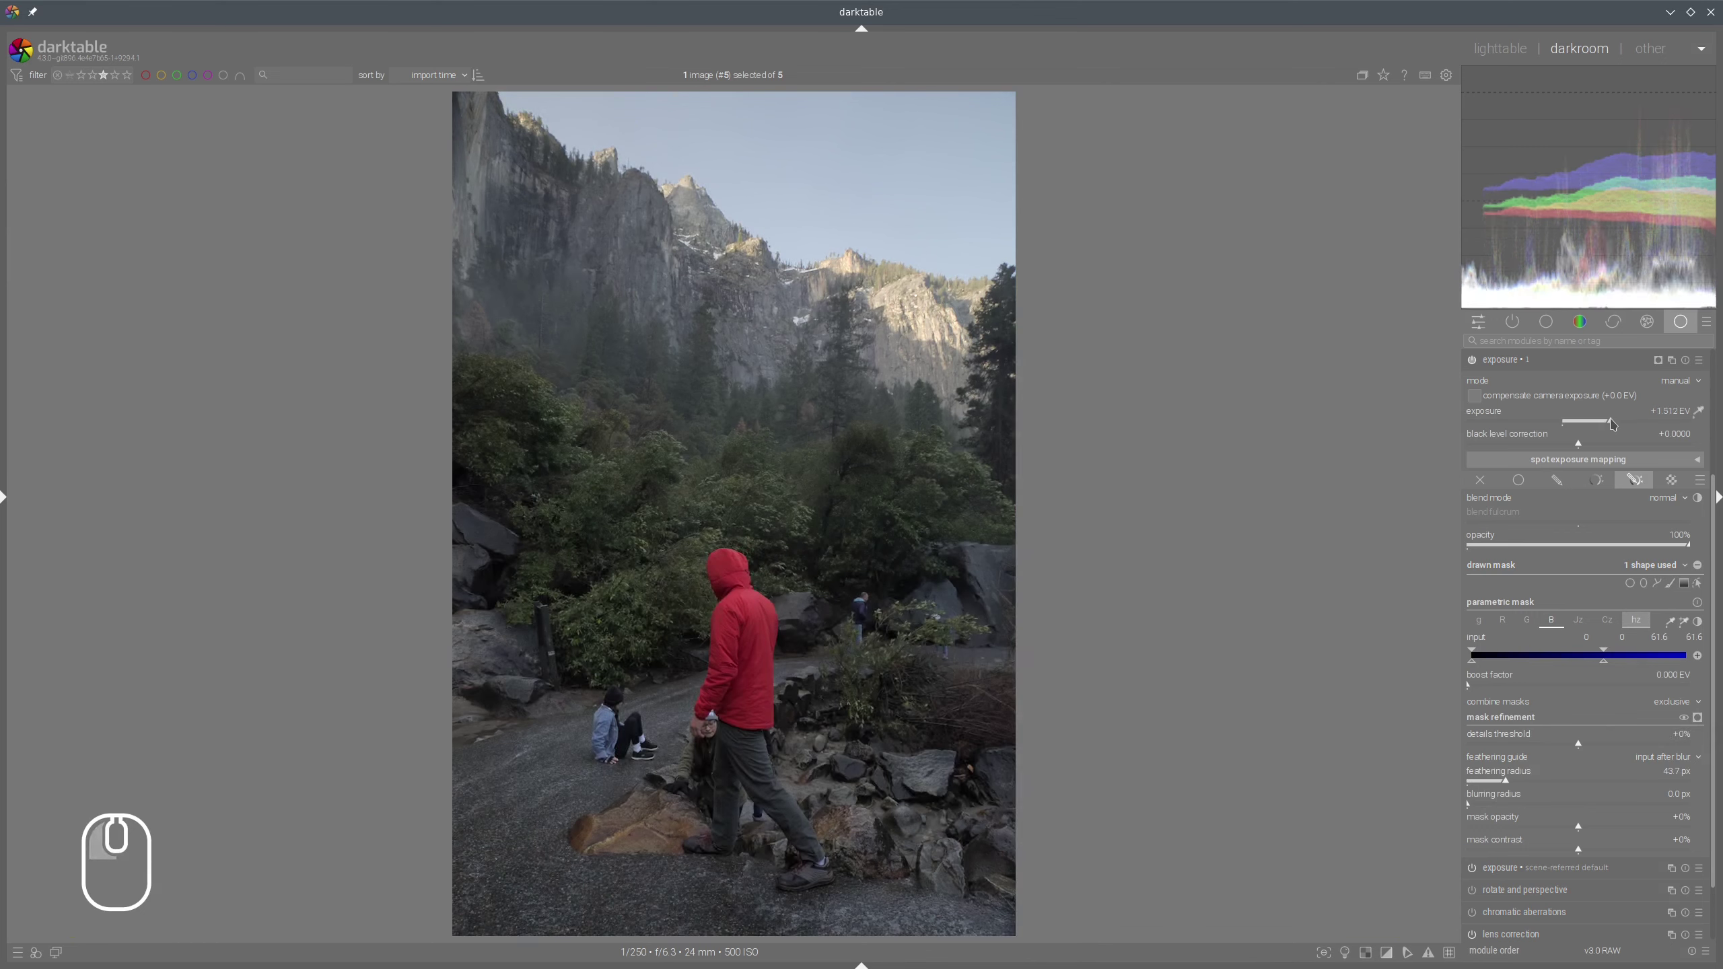
left_click(1637, 422)
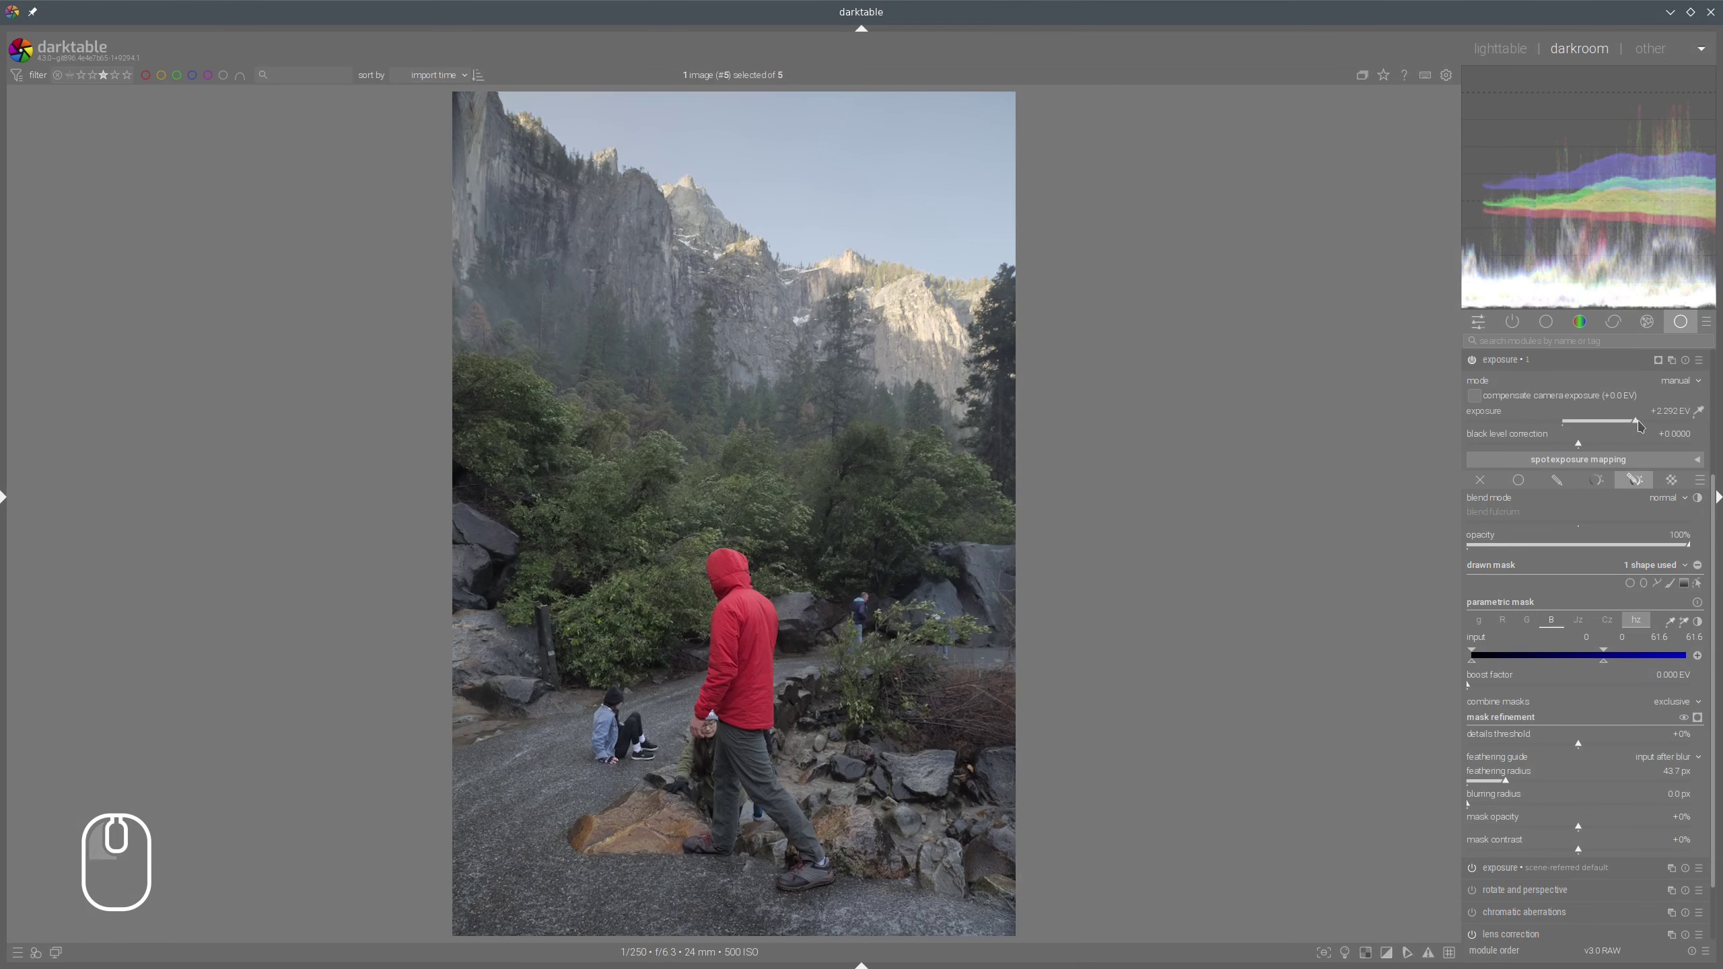
left_click(1639, 422)
left_click(1643, 422)
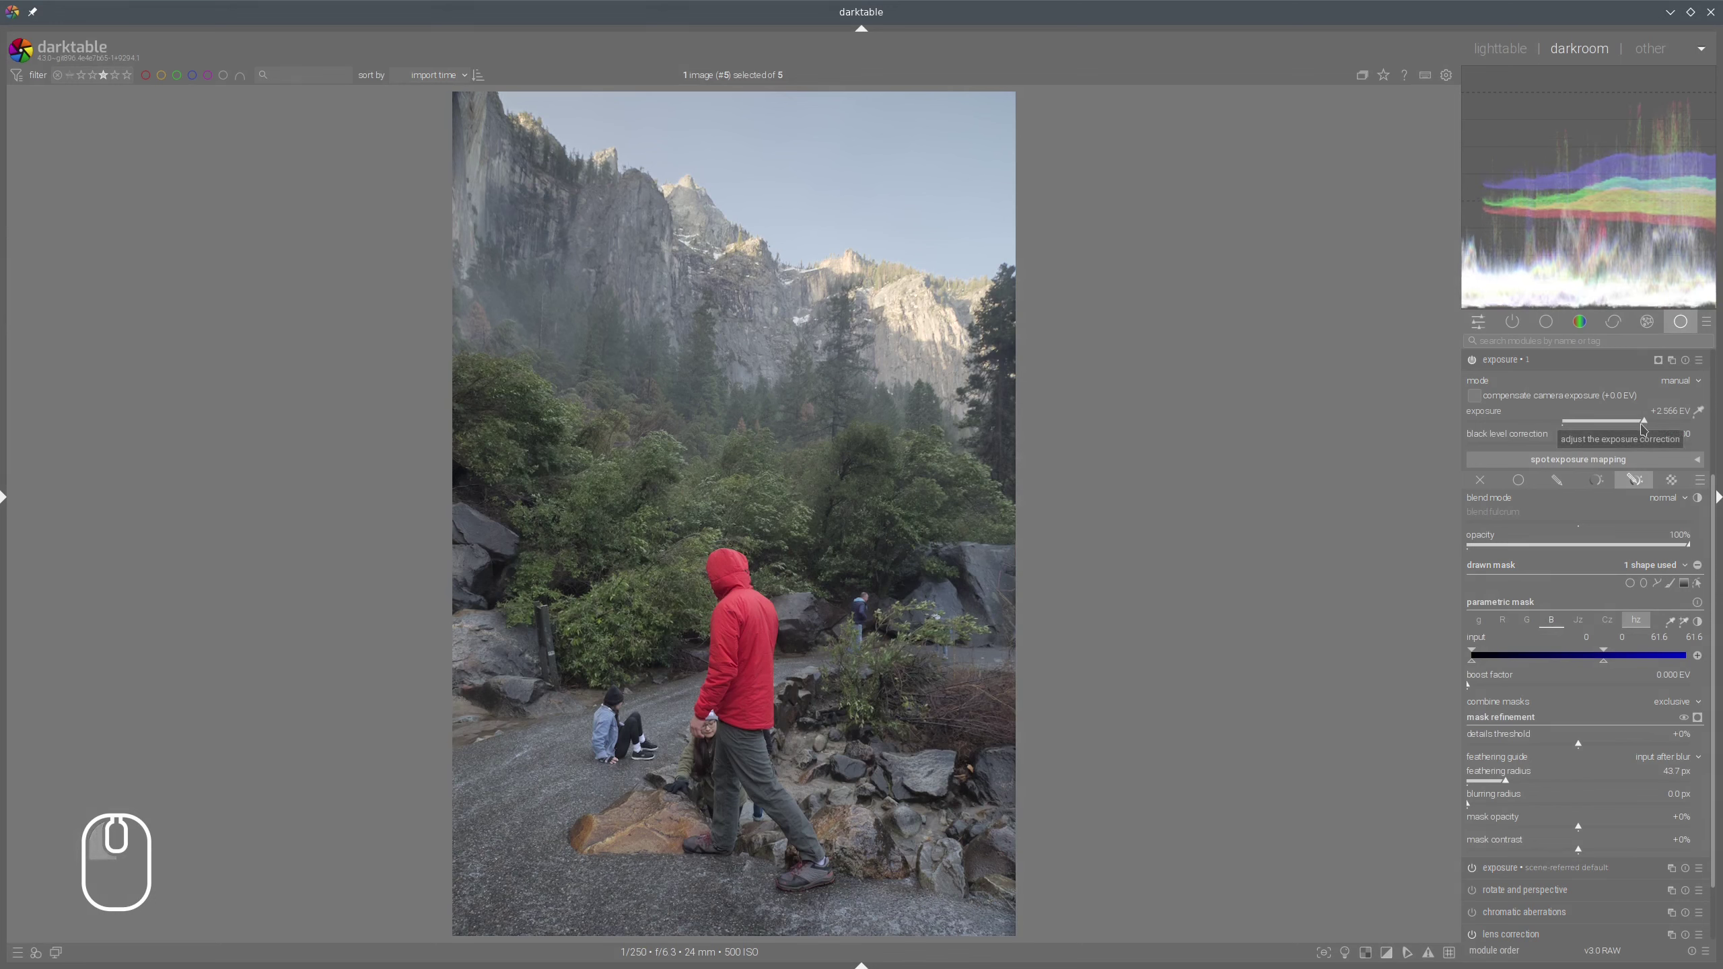
left_click(1641, 422)
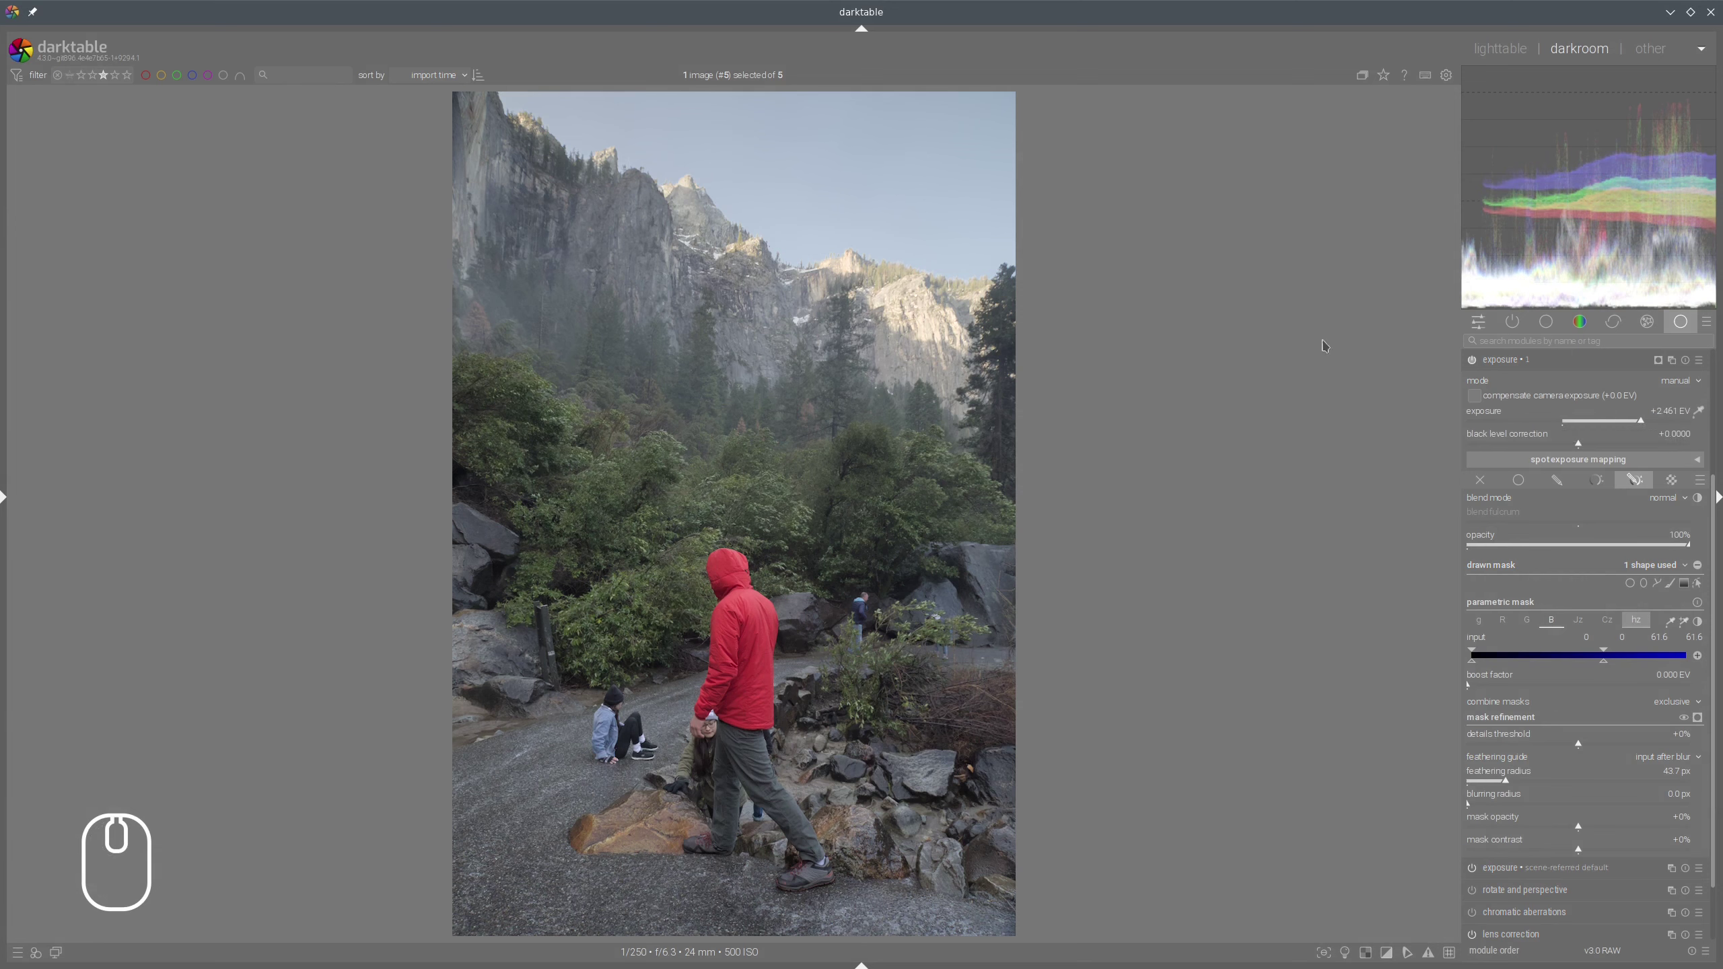
Refine the mask edge along the ridge with a feathering radius of 69.3 px, blurring radius of 34.6 px and mask contrast of +21%
scroll(890, 303, "up", 5)
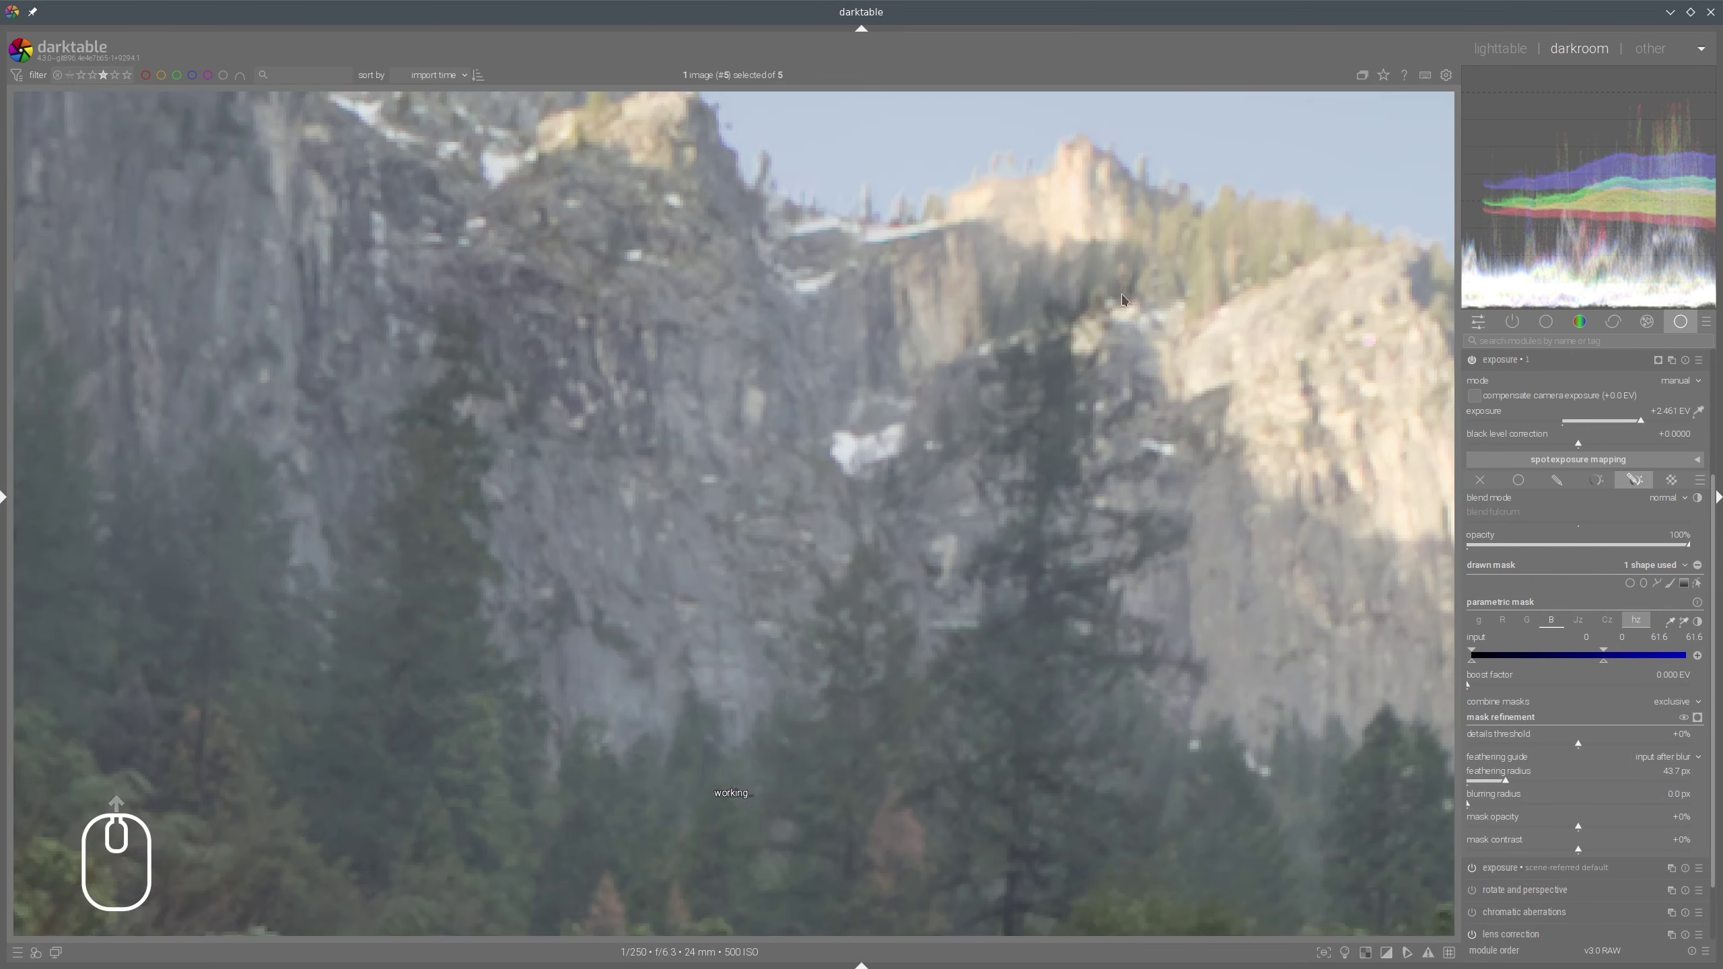
left_click_drag(943, 536, 914, 588)
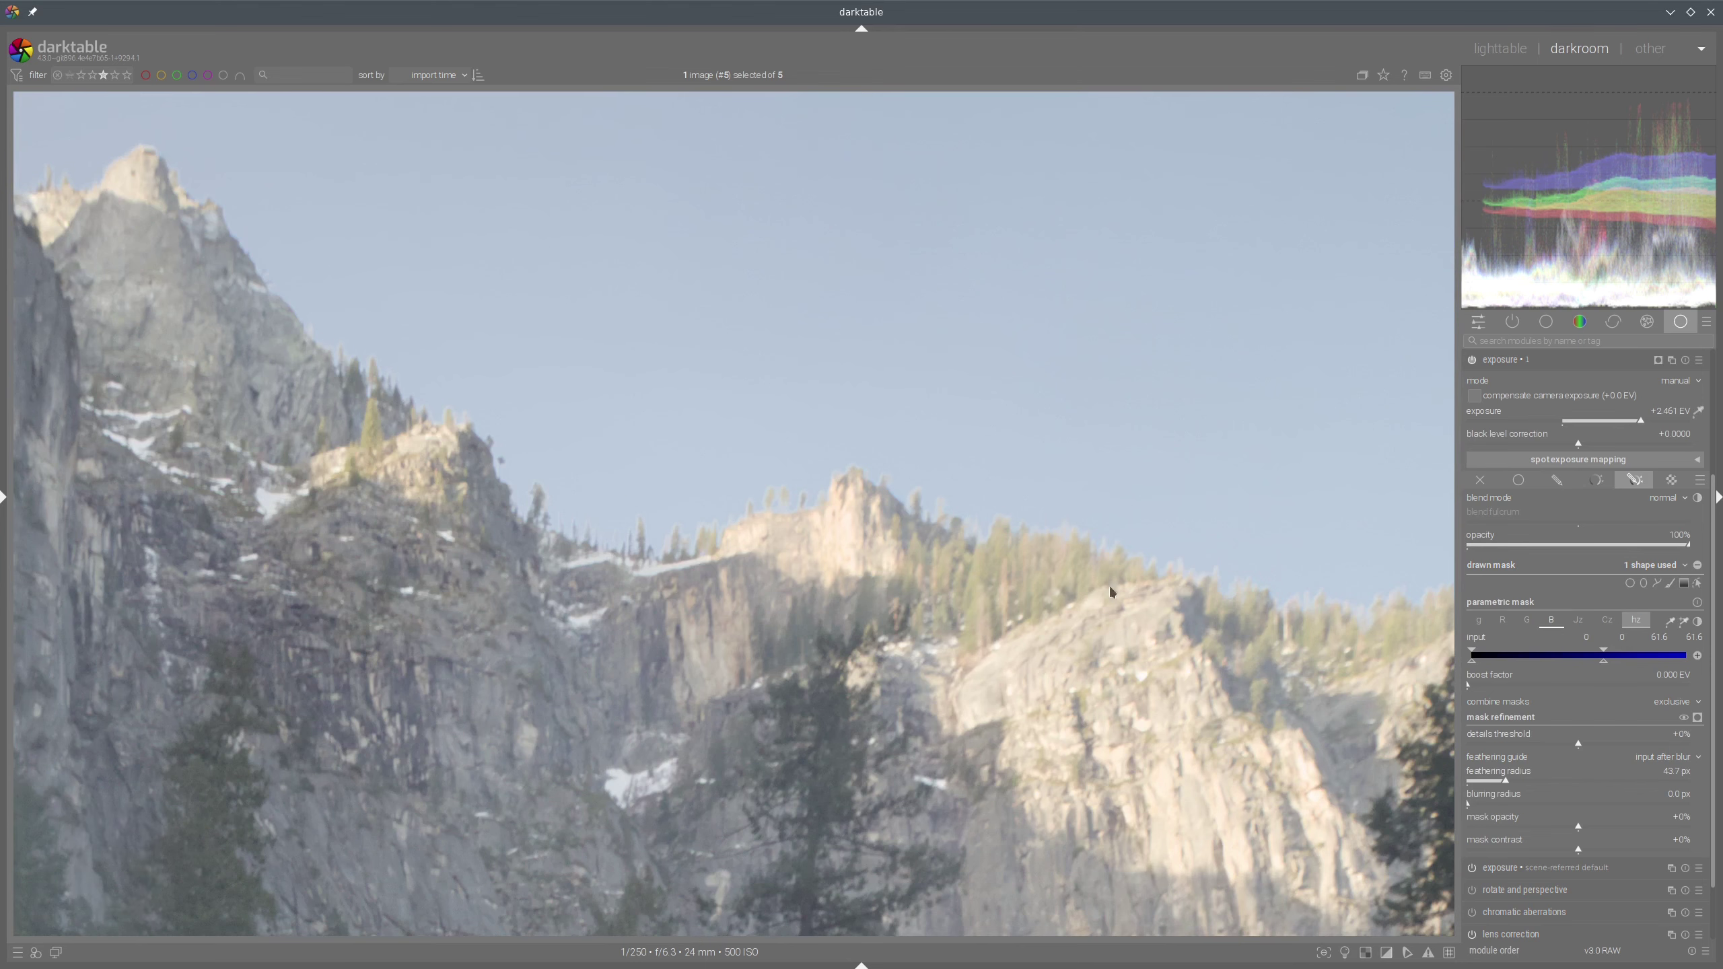
left_click_drag(1109, 584, 950, 586)
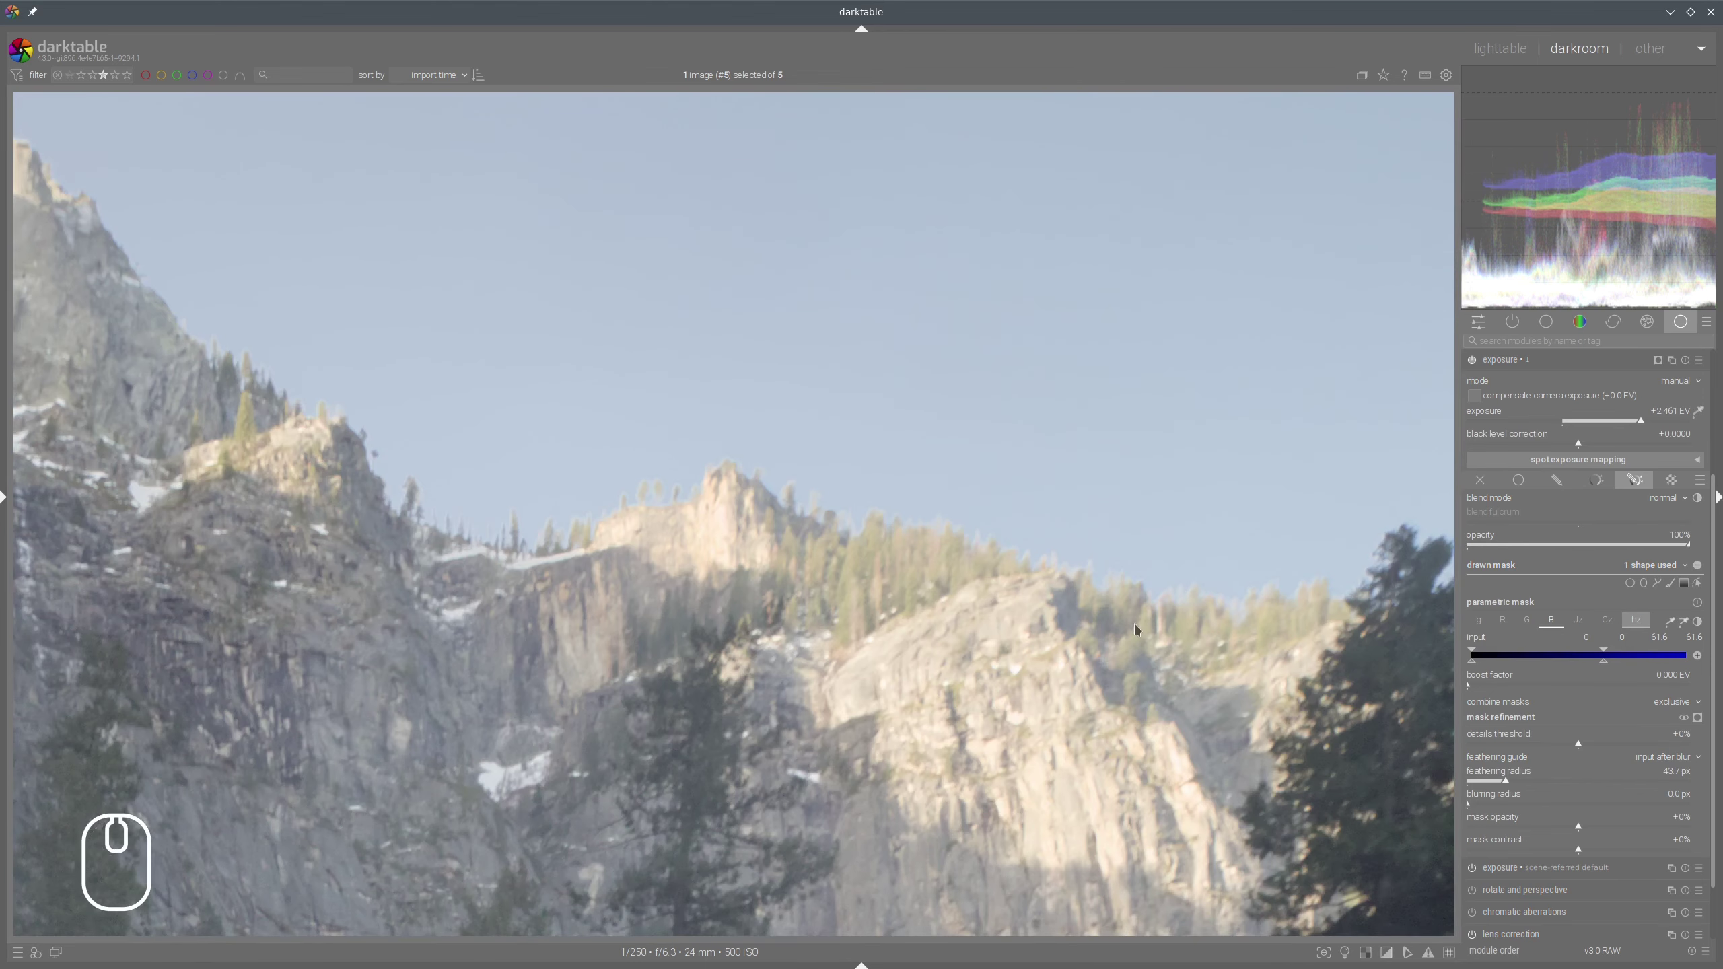
left_click(1527, 786)
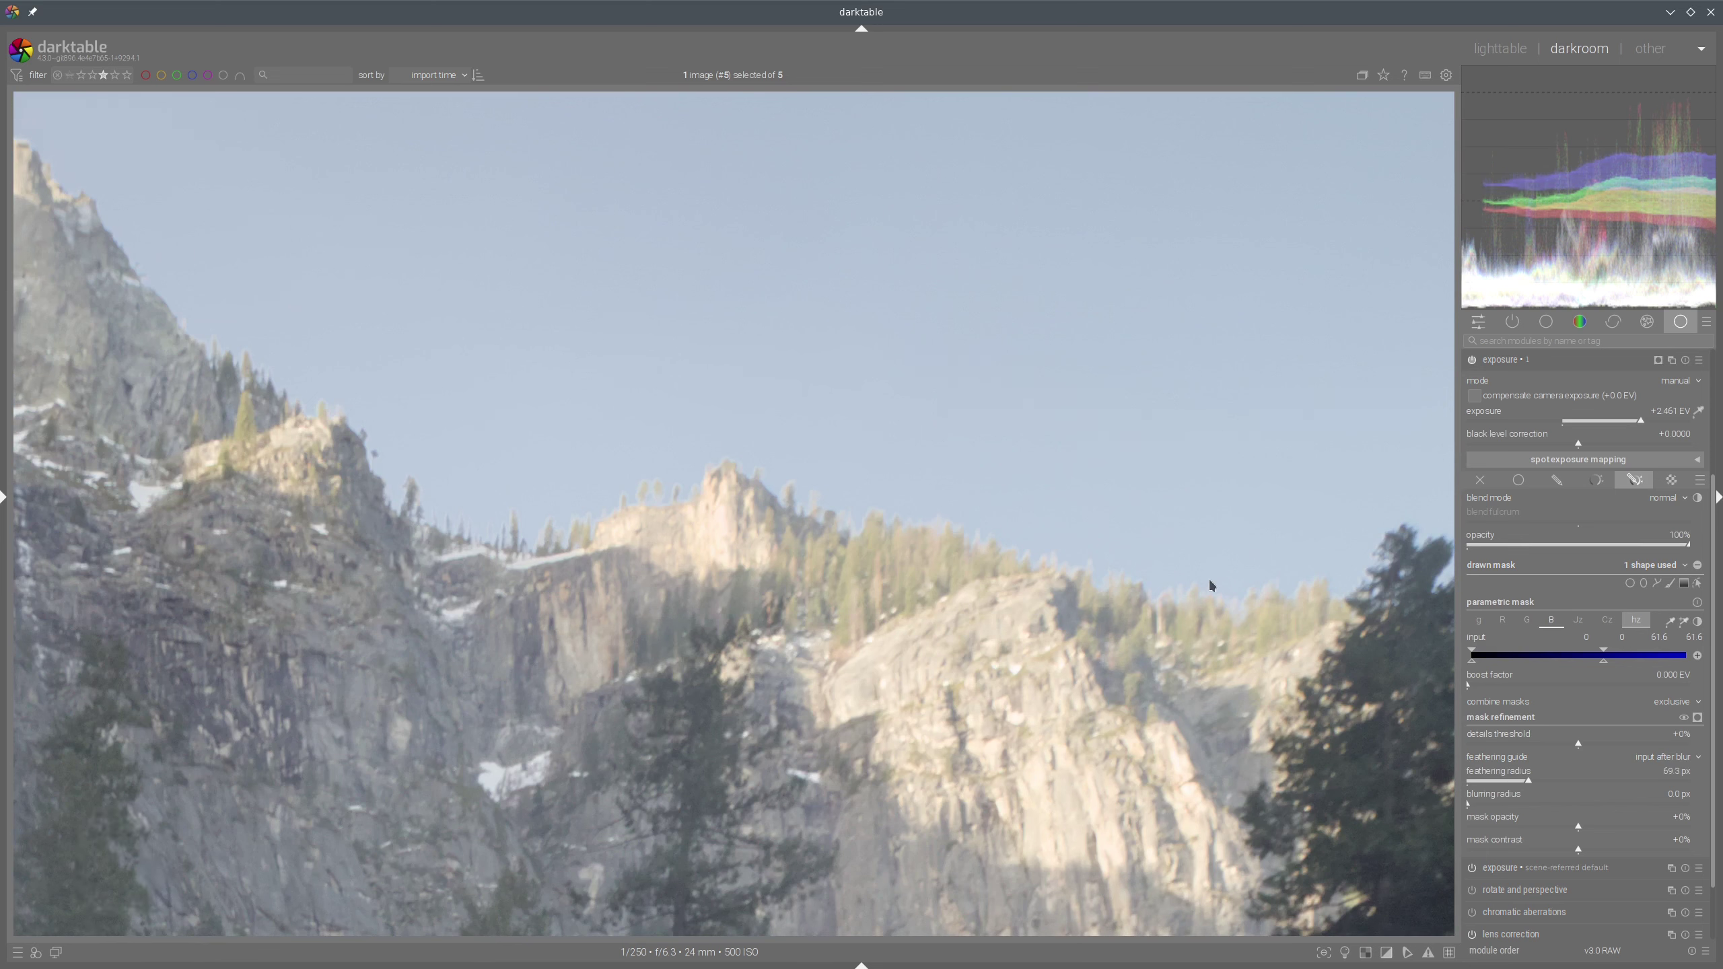
left_click_drag(1522, 808, 1545, 811)
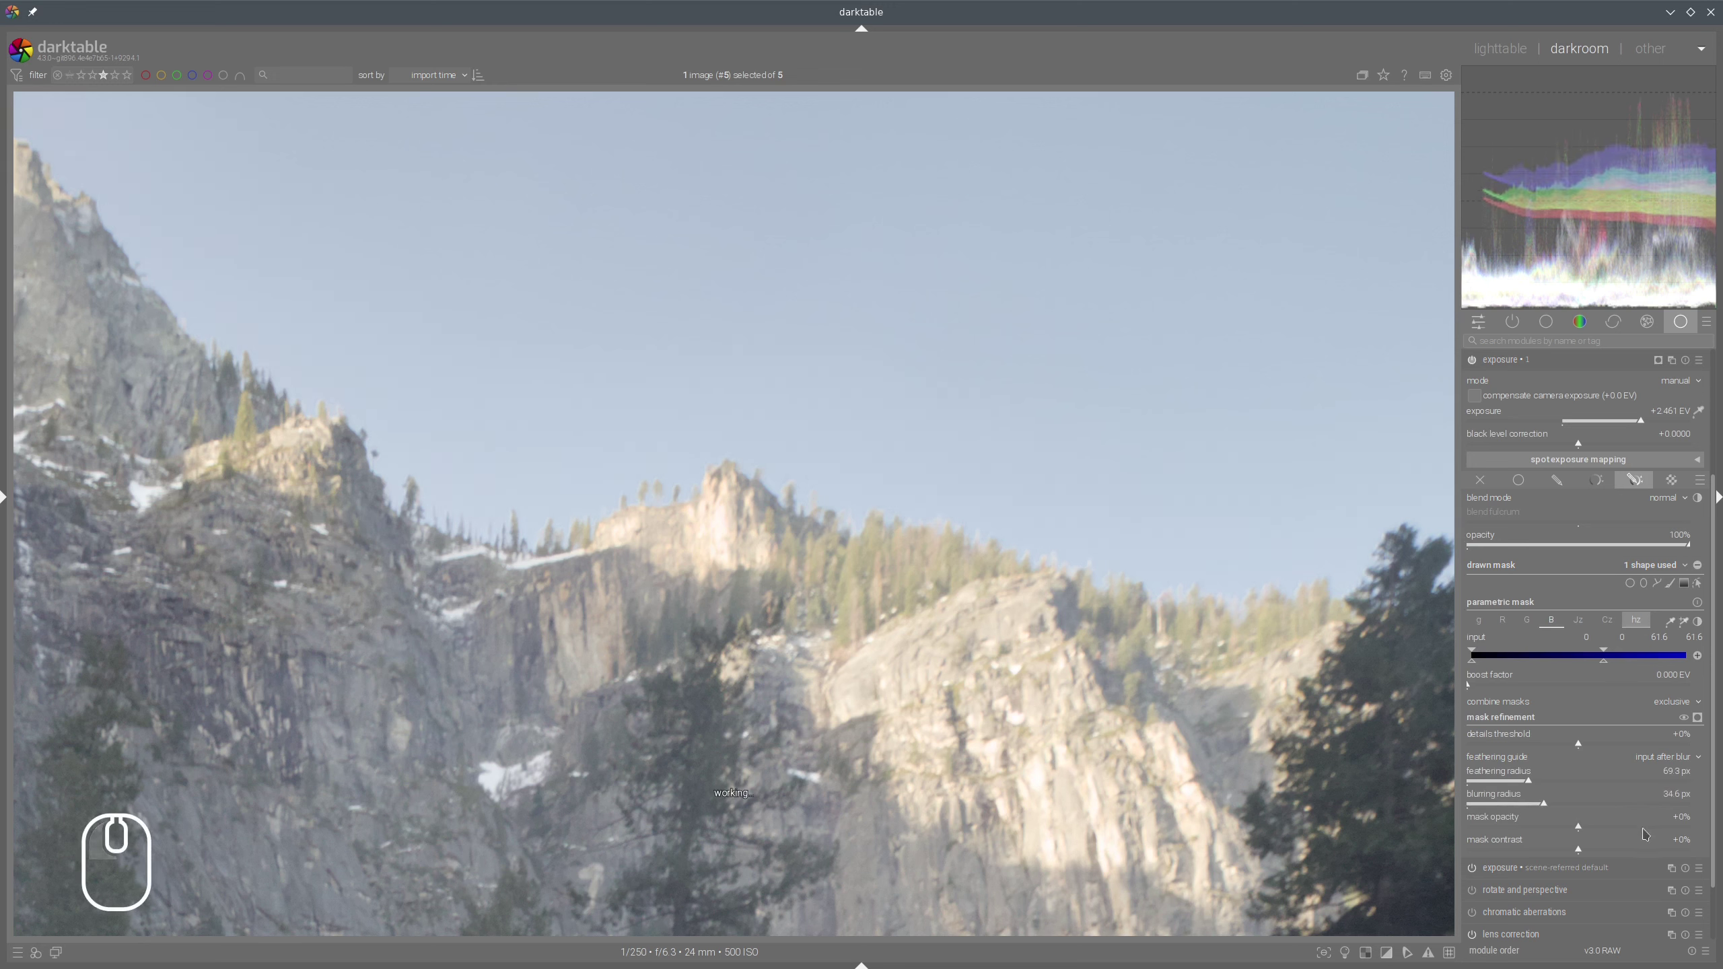
left_click(1602, 853)
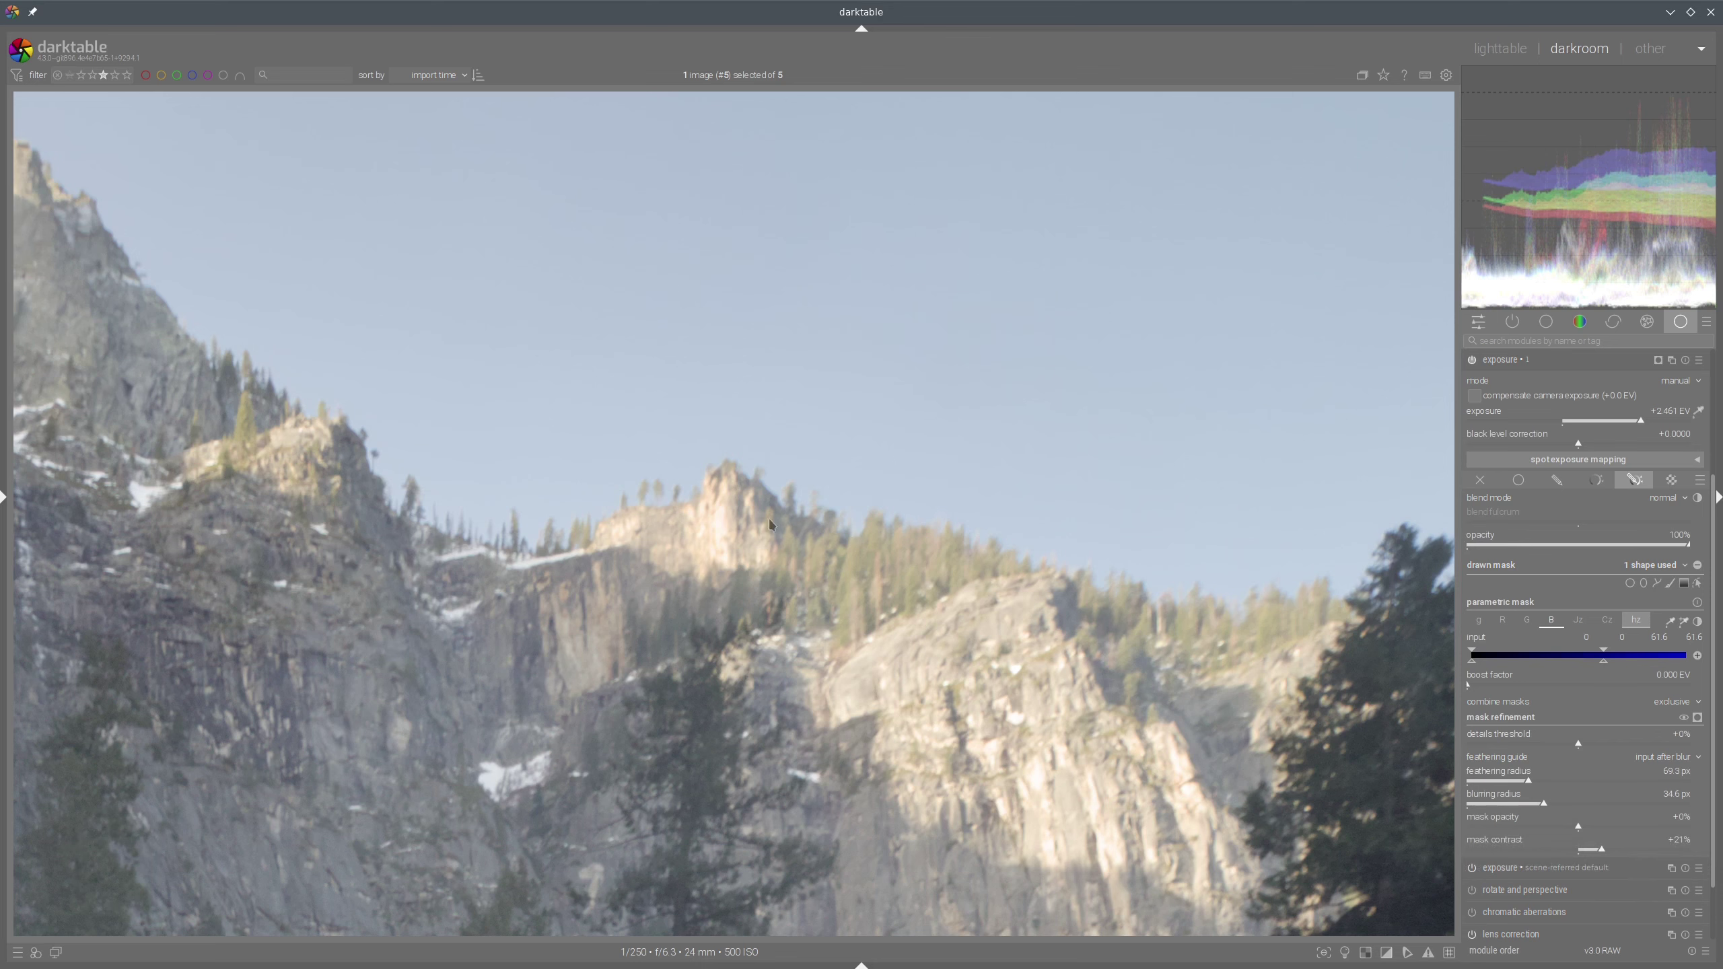
scroll(278, 533, "up", 2)
left_click_drag(232, 492, 319, 492)
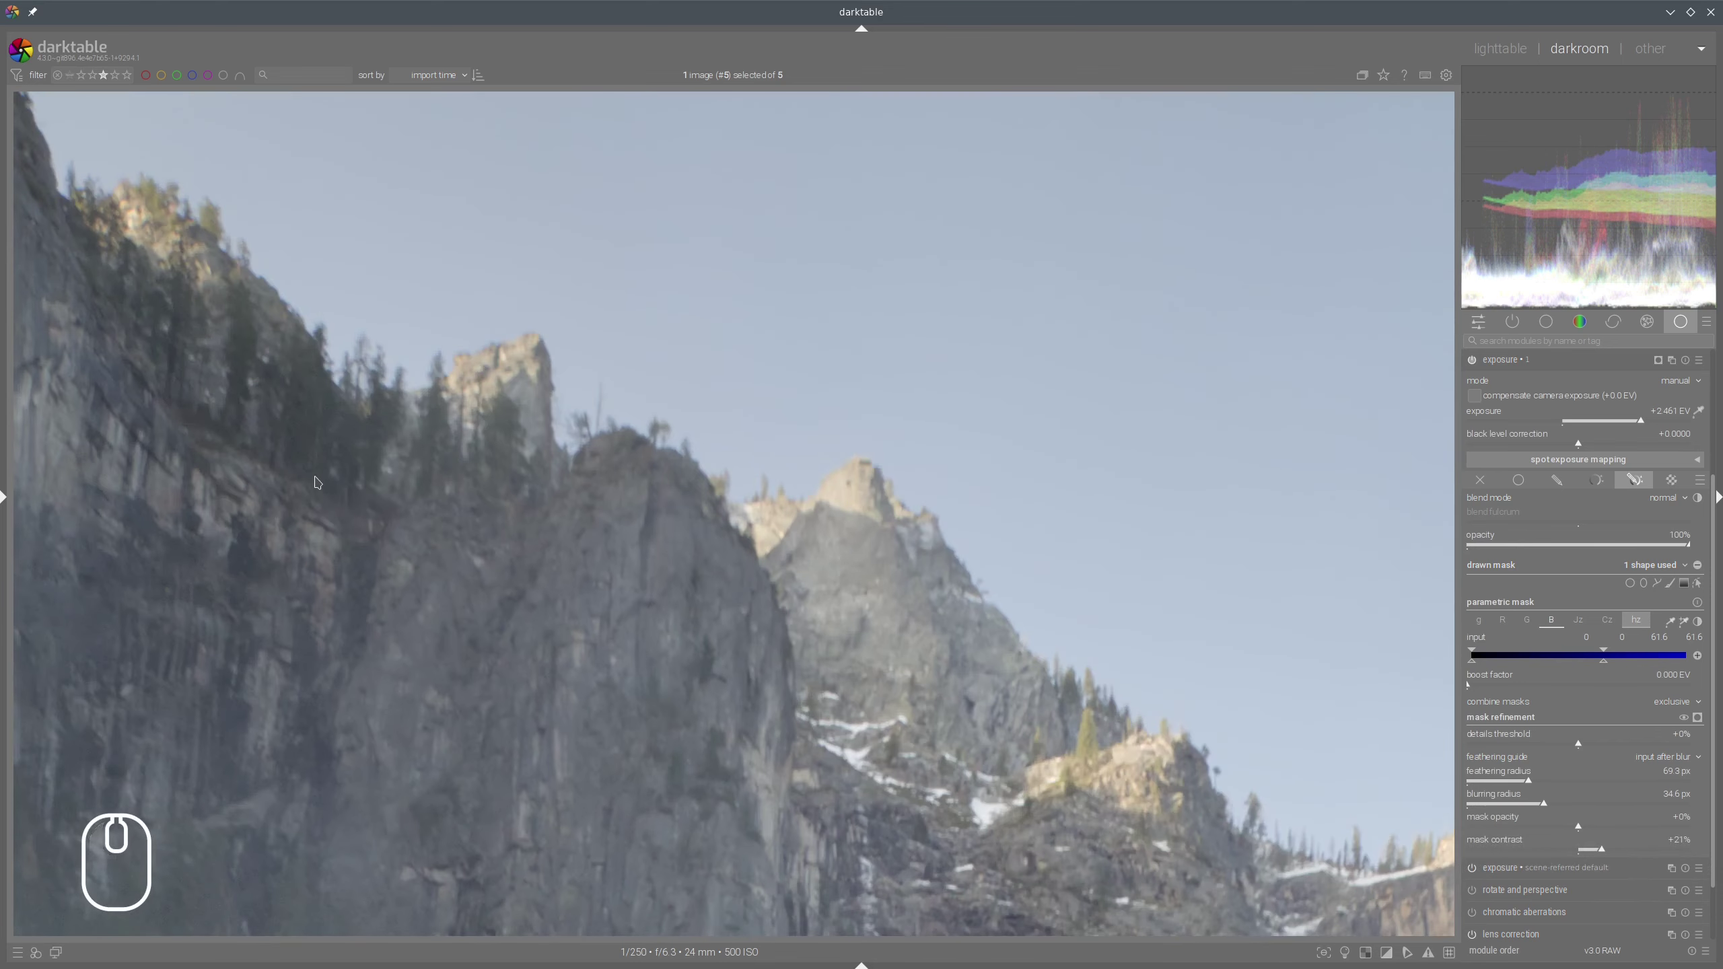
scroll(419, 699, "up", 1)
scroll(870, 585, "down", 3)
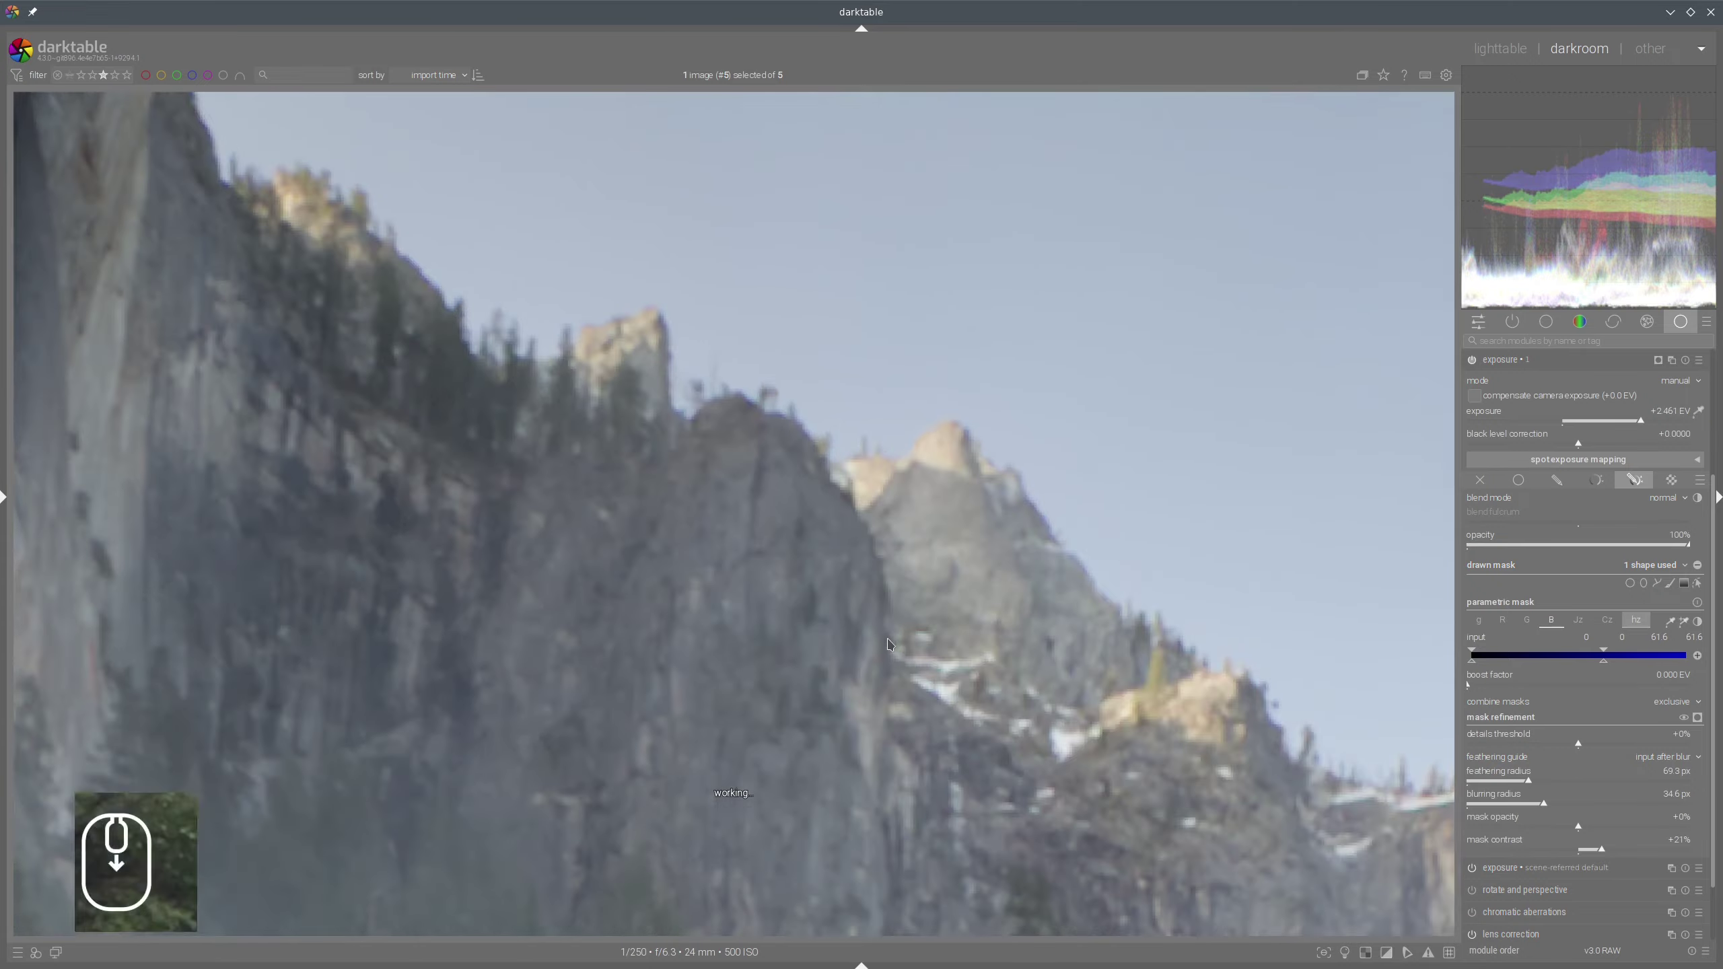
scroll(1500, 550, "up", 3)
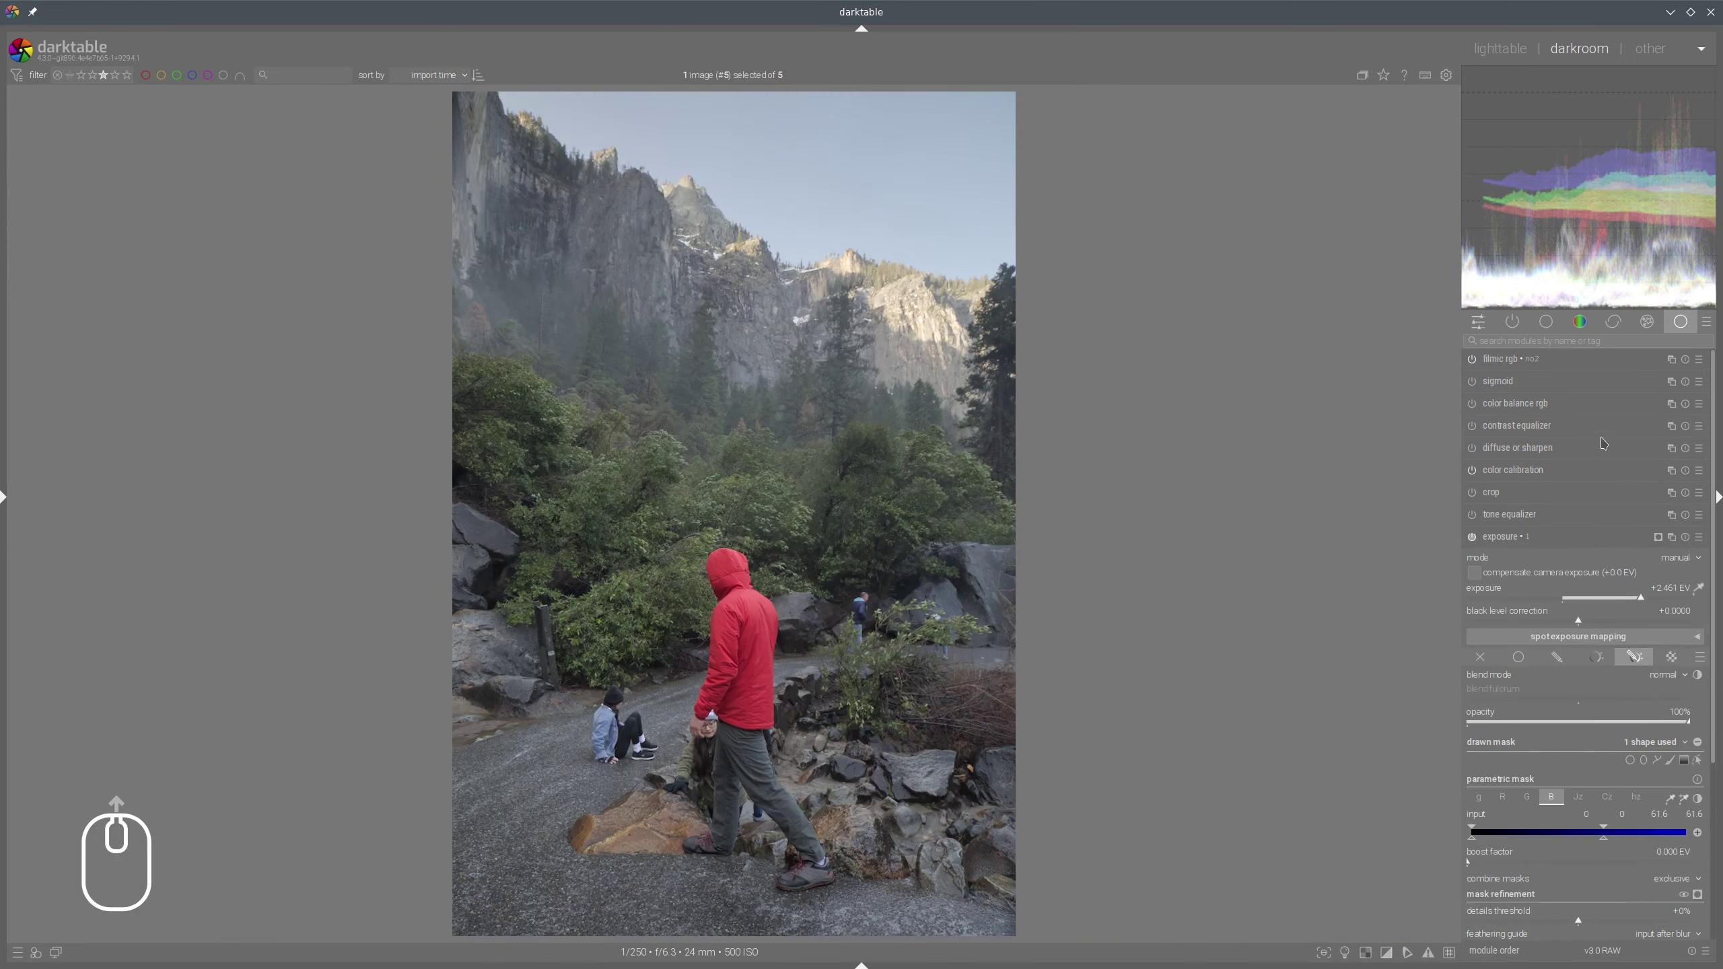
Collapse the masked exposure instance and compare the photo with and without it
left_click(1500, 541)
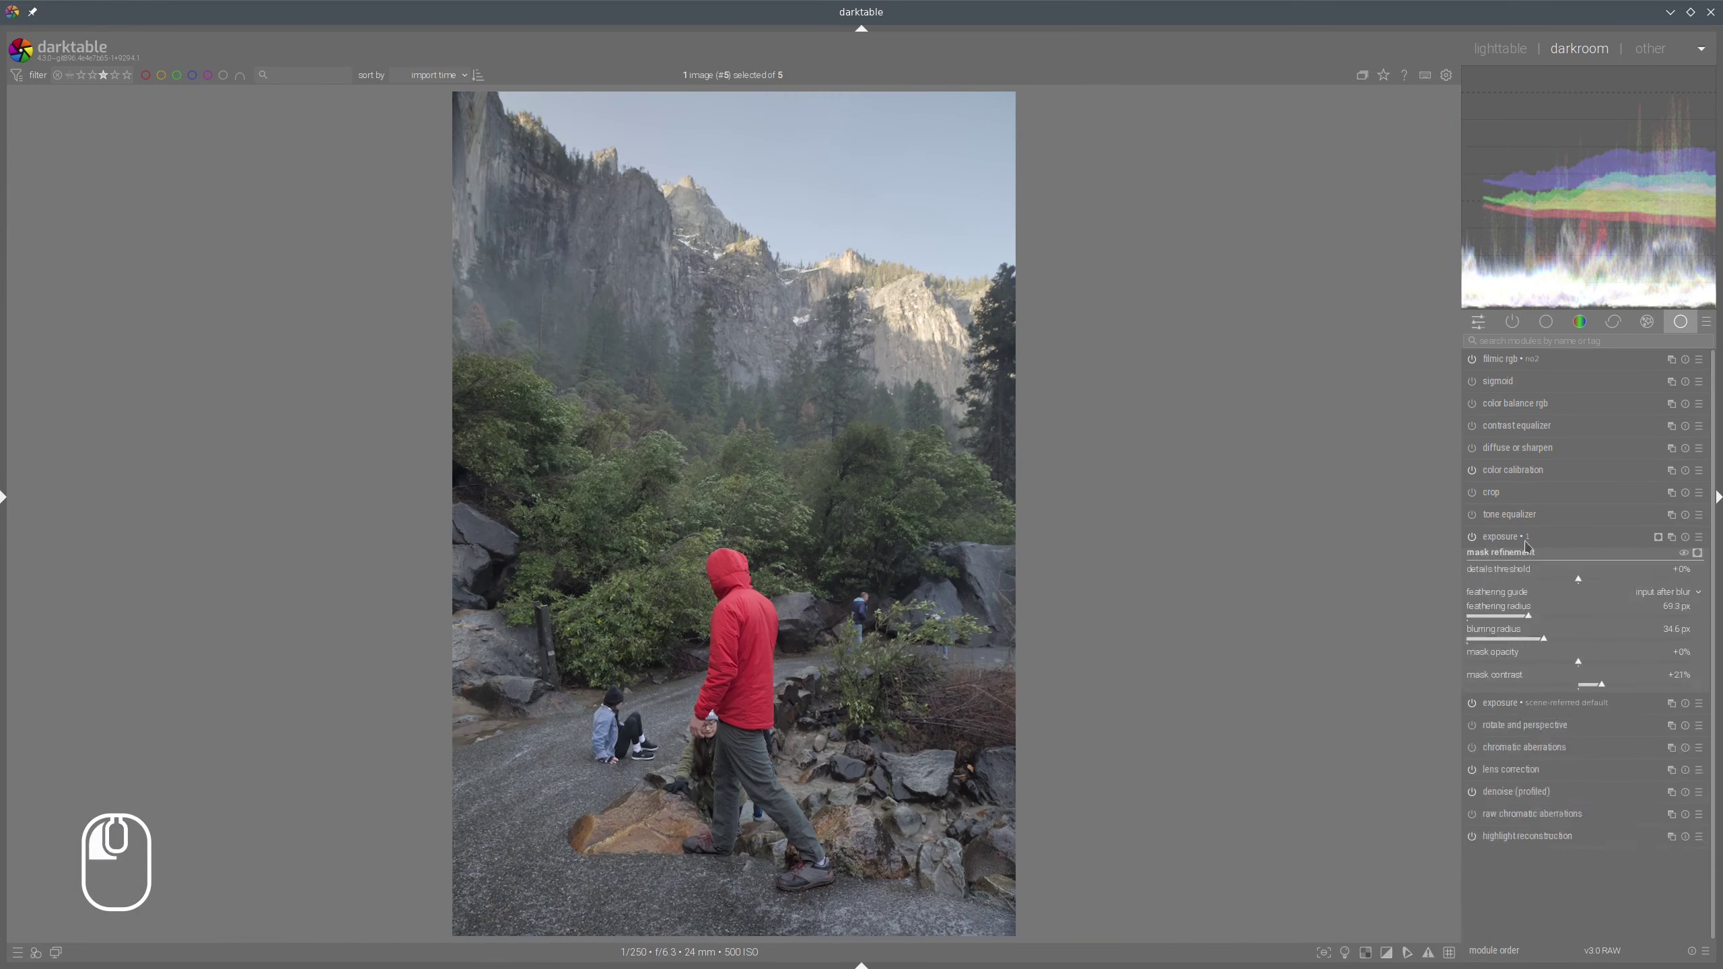
left_click(1471, 538)
left_click(1471, 538)
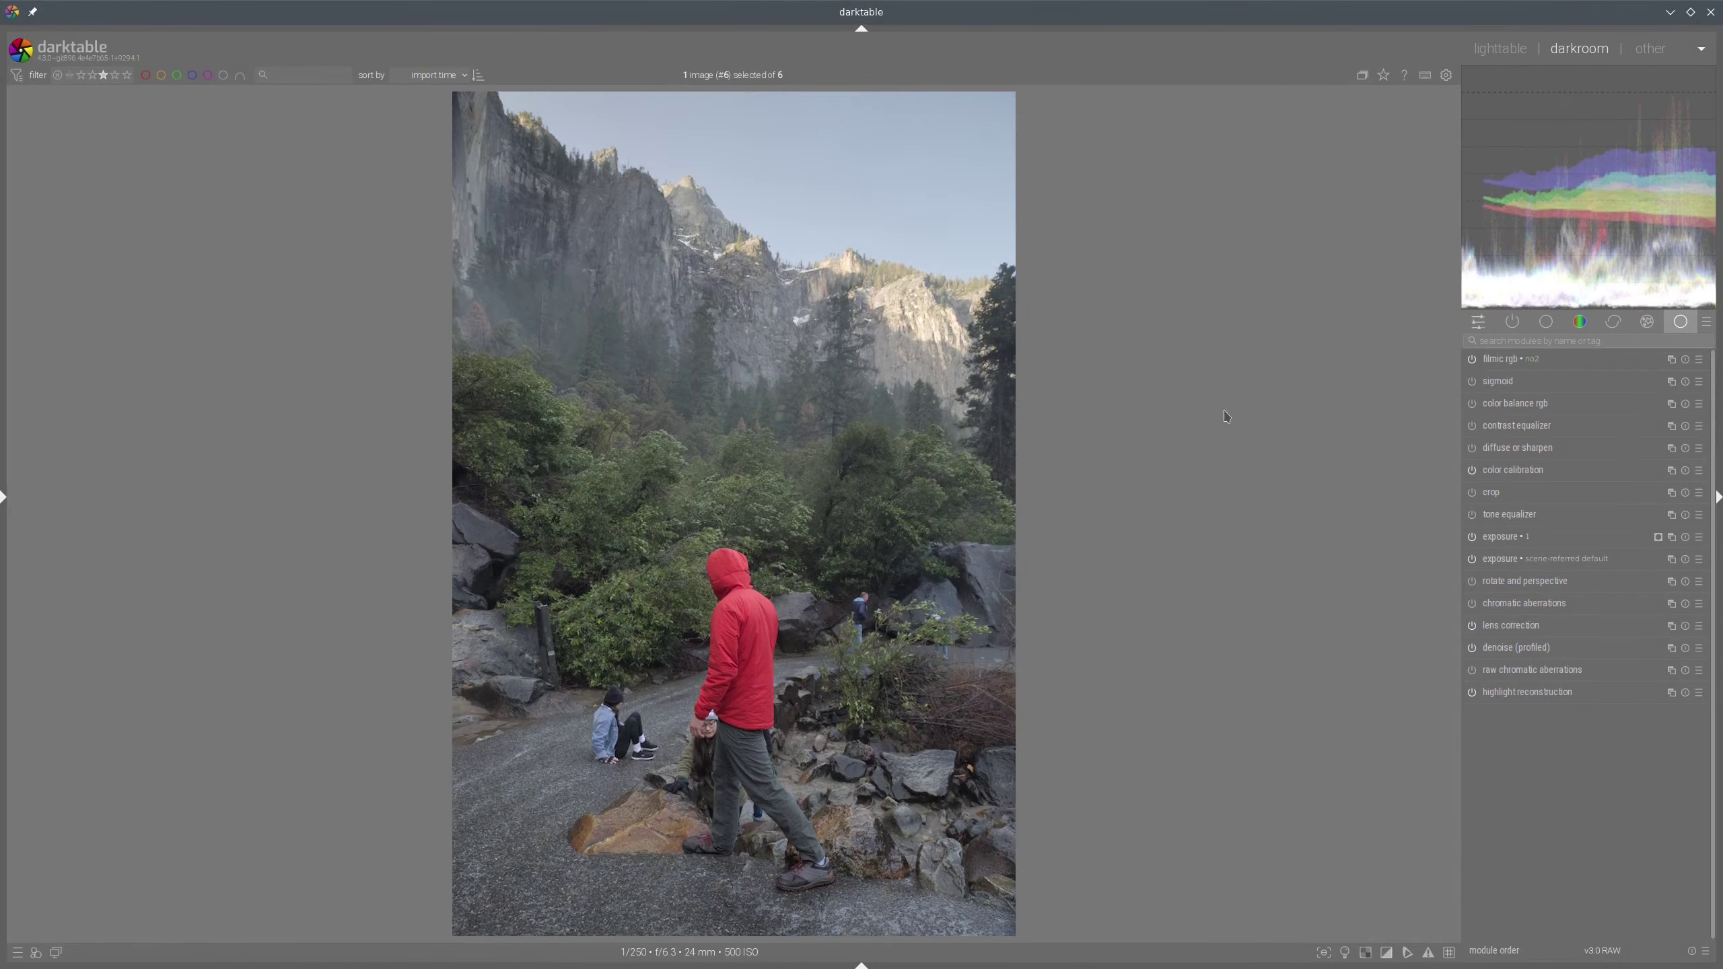
In color balance rgb, set perceptual brilliance to -16.27% for shadows and +7.23% for highlights
left_click(1499, 404)
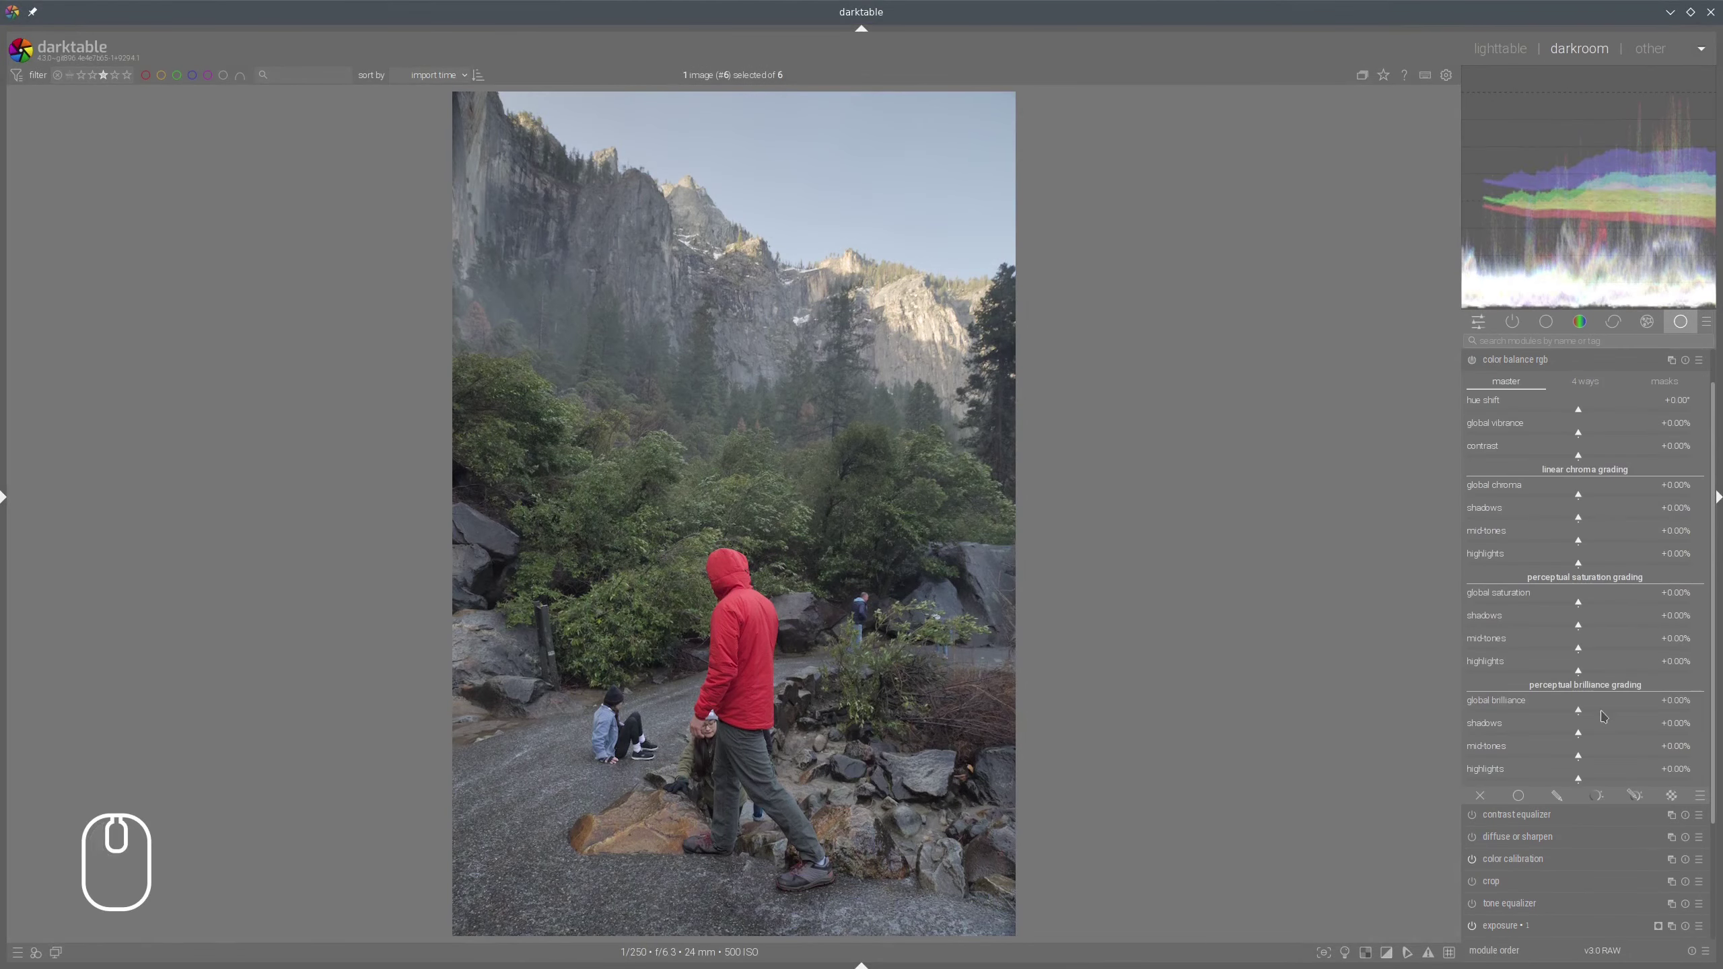
left_click(1562, 735)
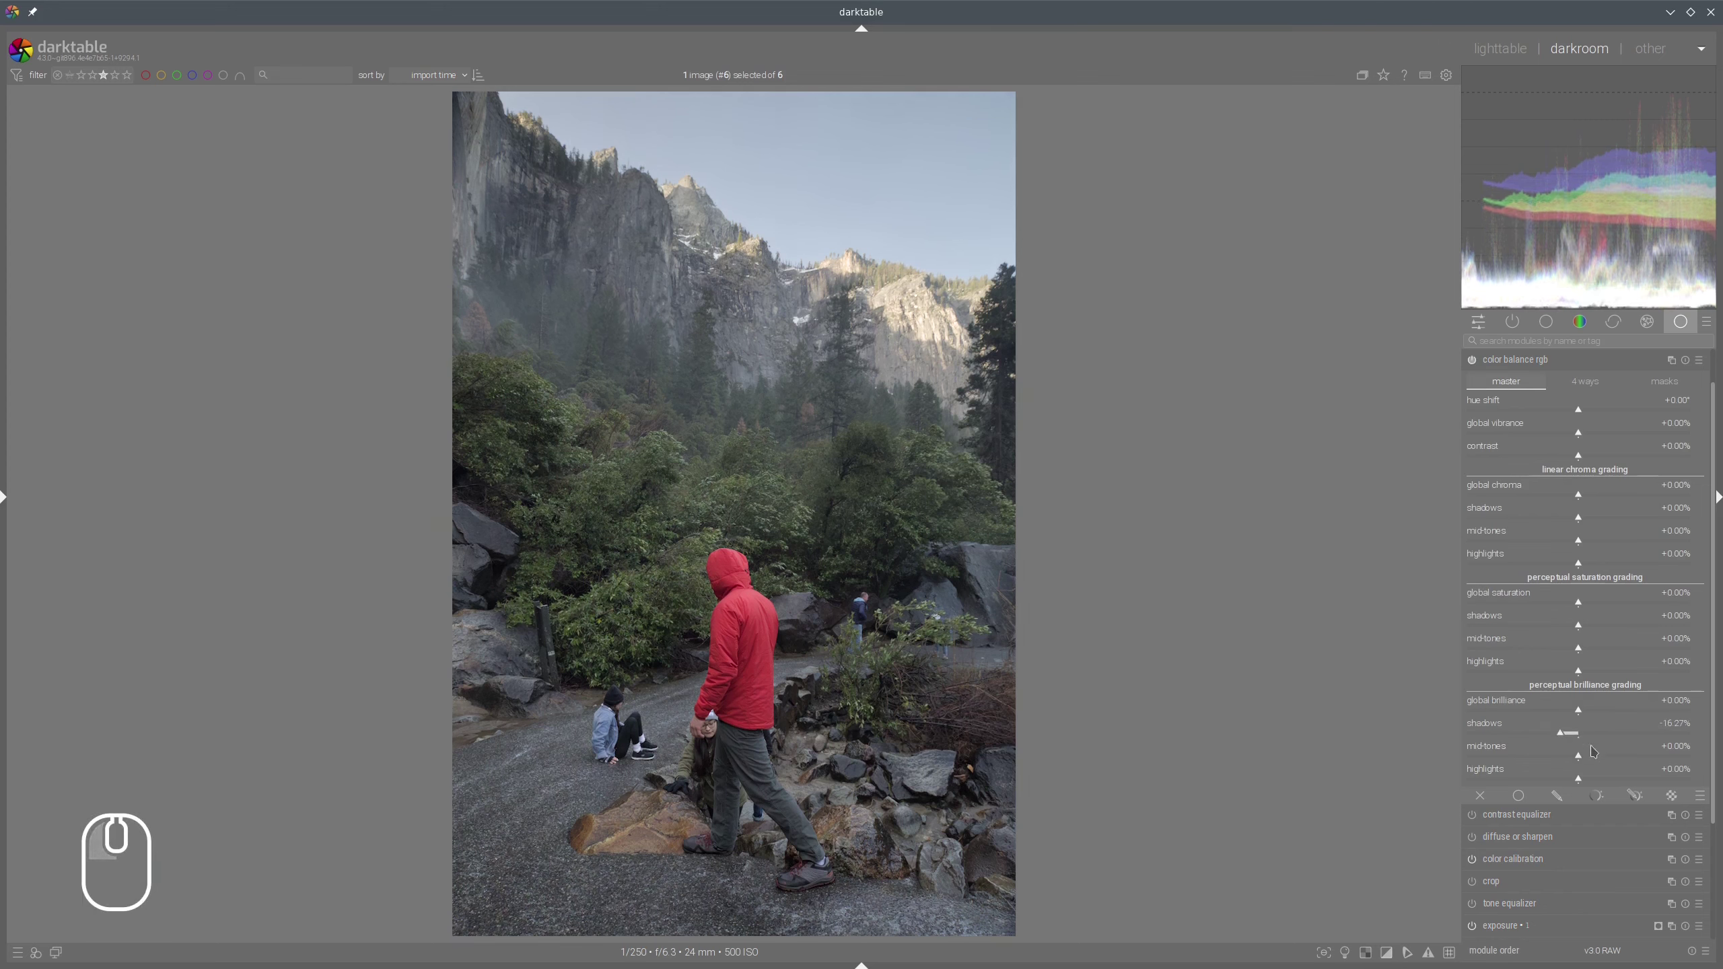
left_click(1588, 779)
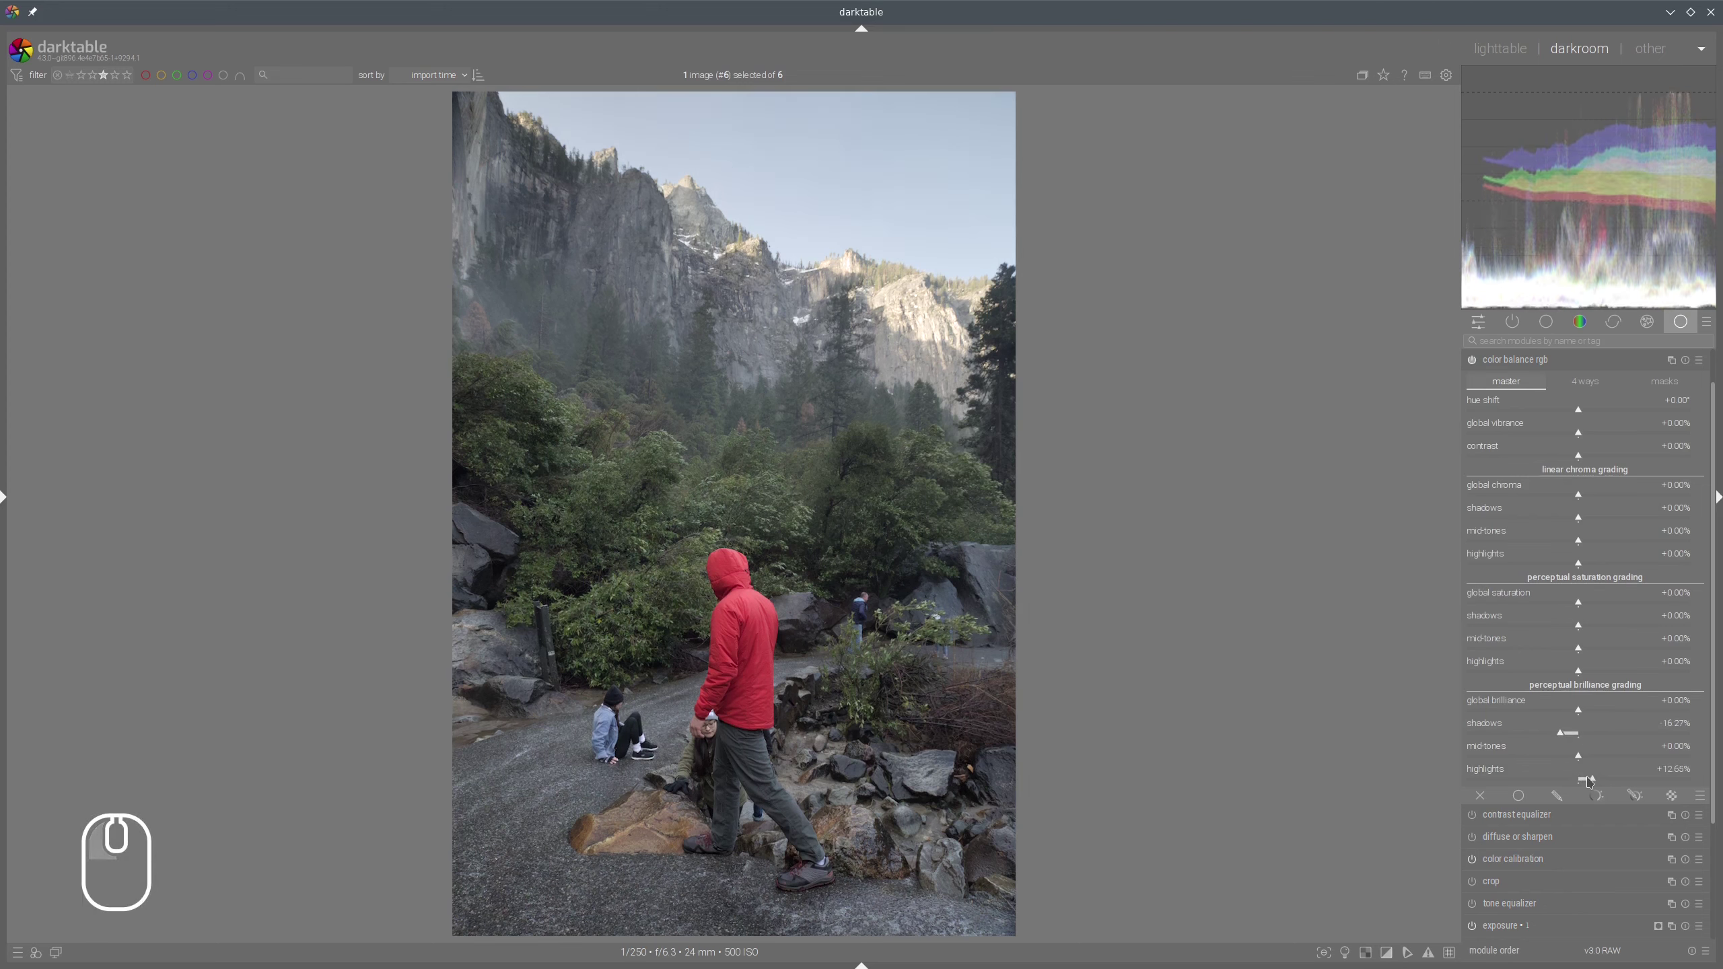
left_click(1586, 779)
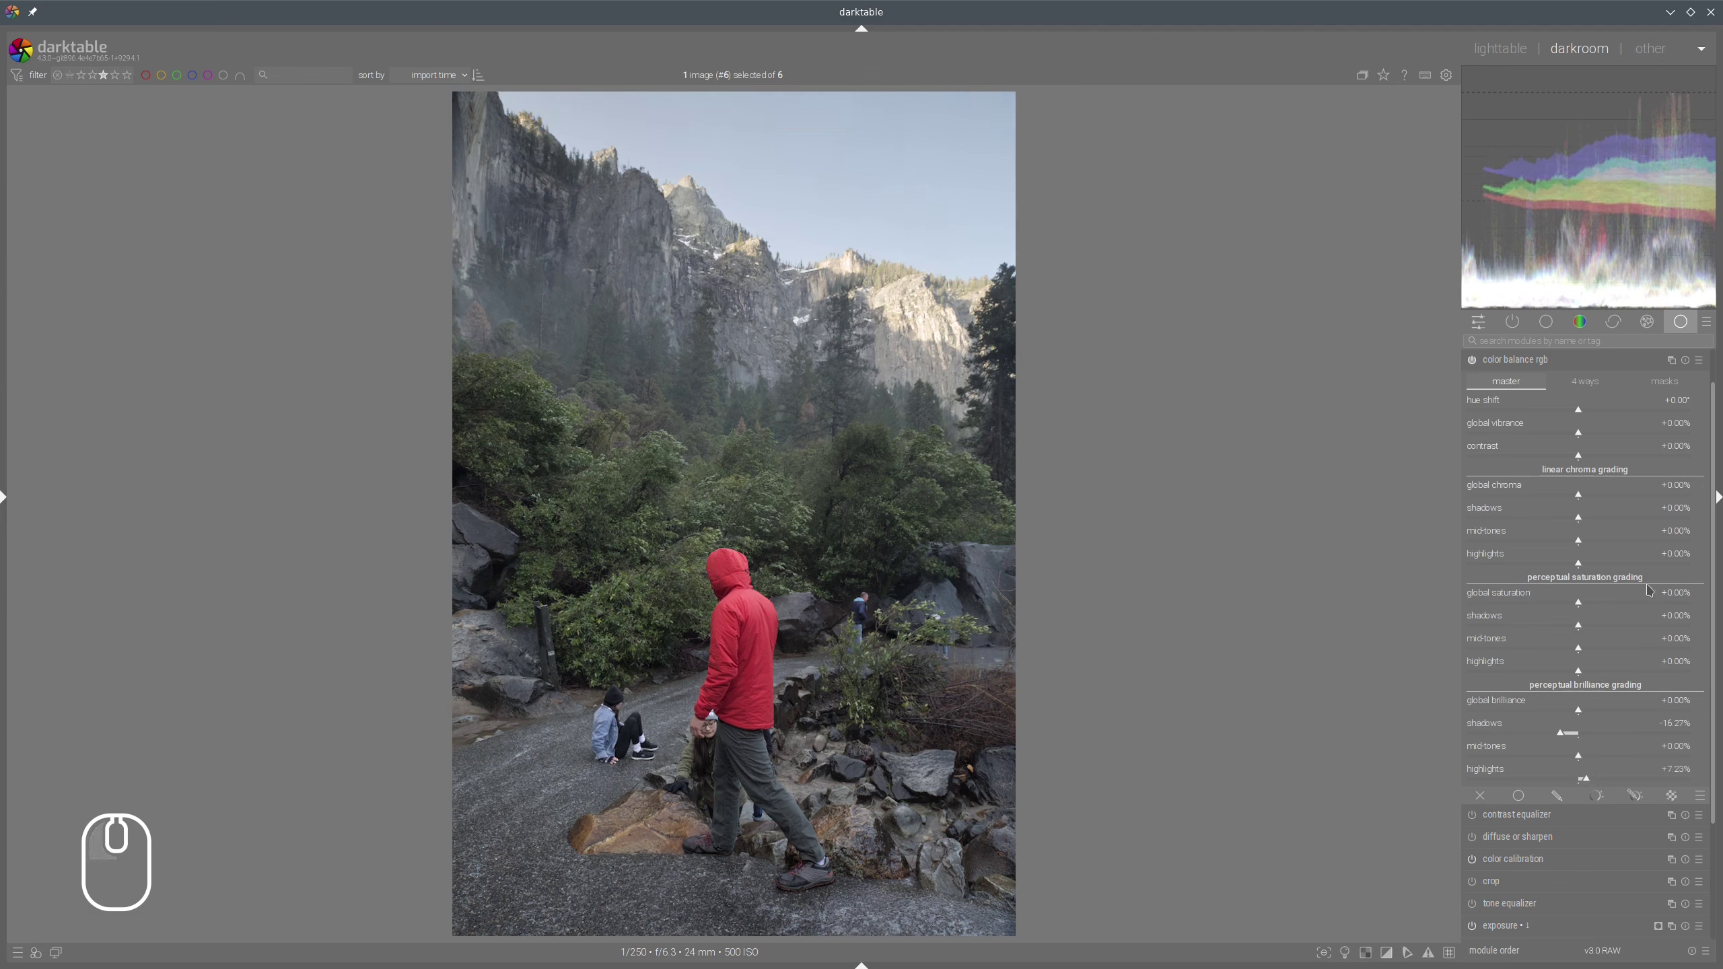
Set perceptual saturation to +72.89% for shadows, +28.91% for midtones and -21.08% for highlights in color balance rgb
left_click(1659, 625)
left_click(1610, 648)
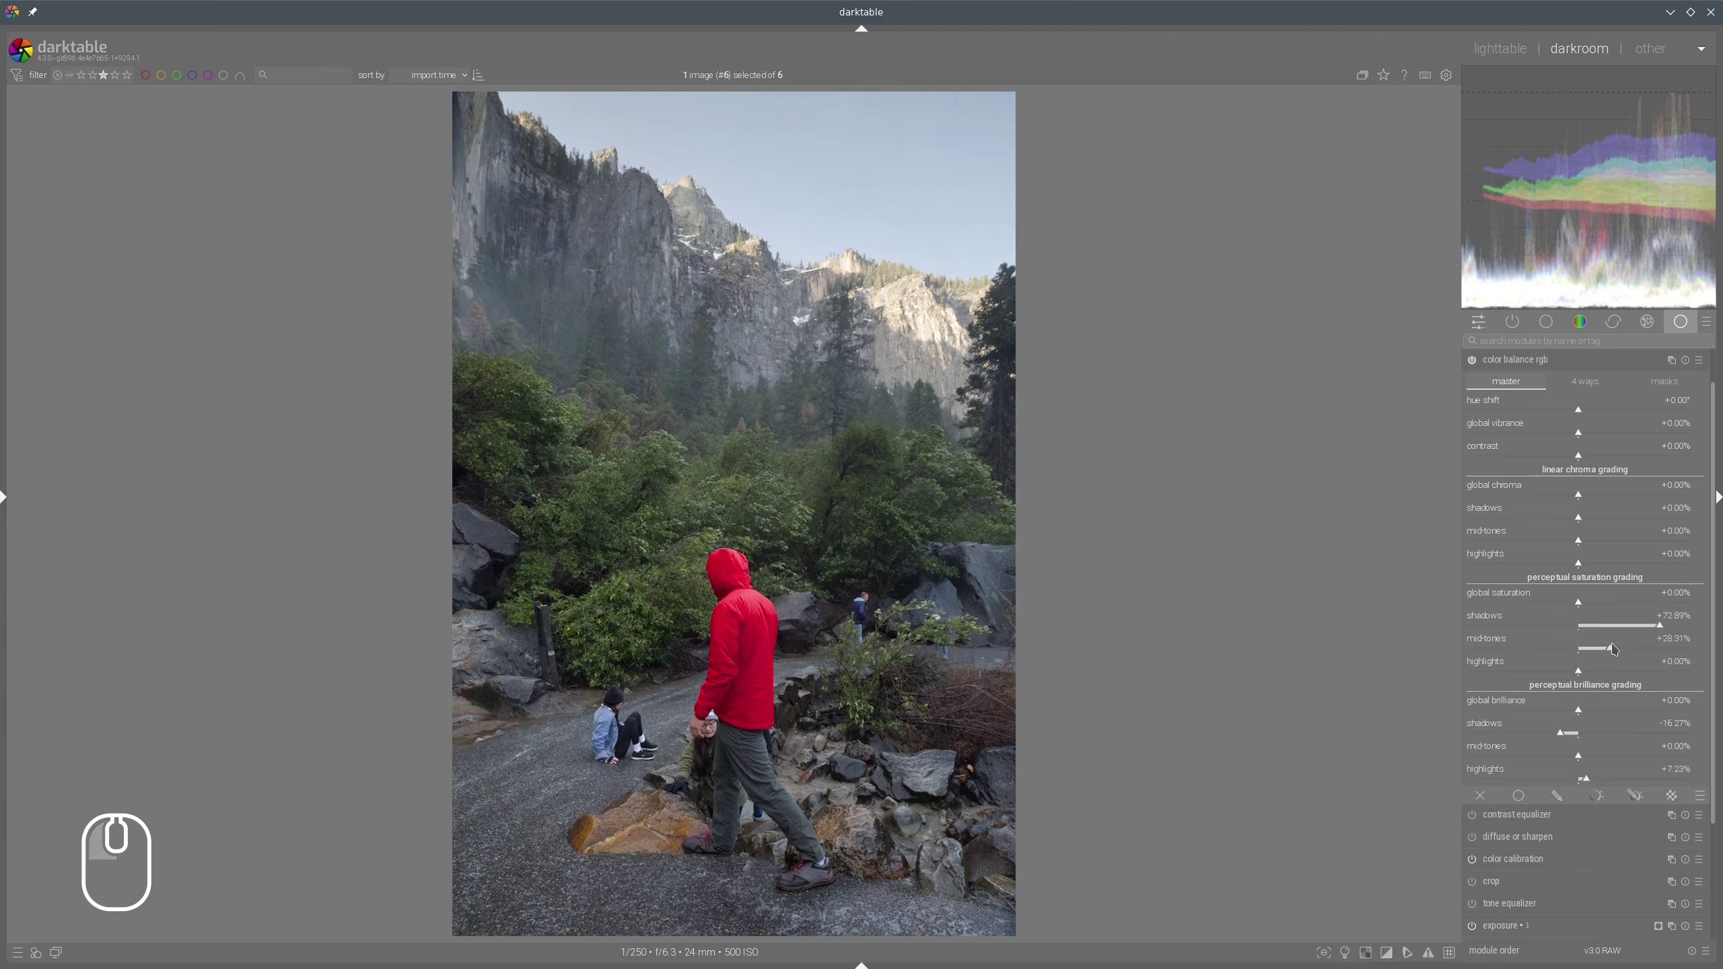
left_click(1555, 673)
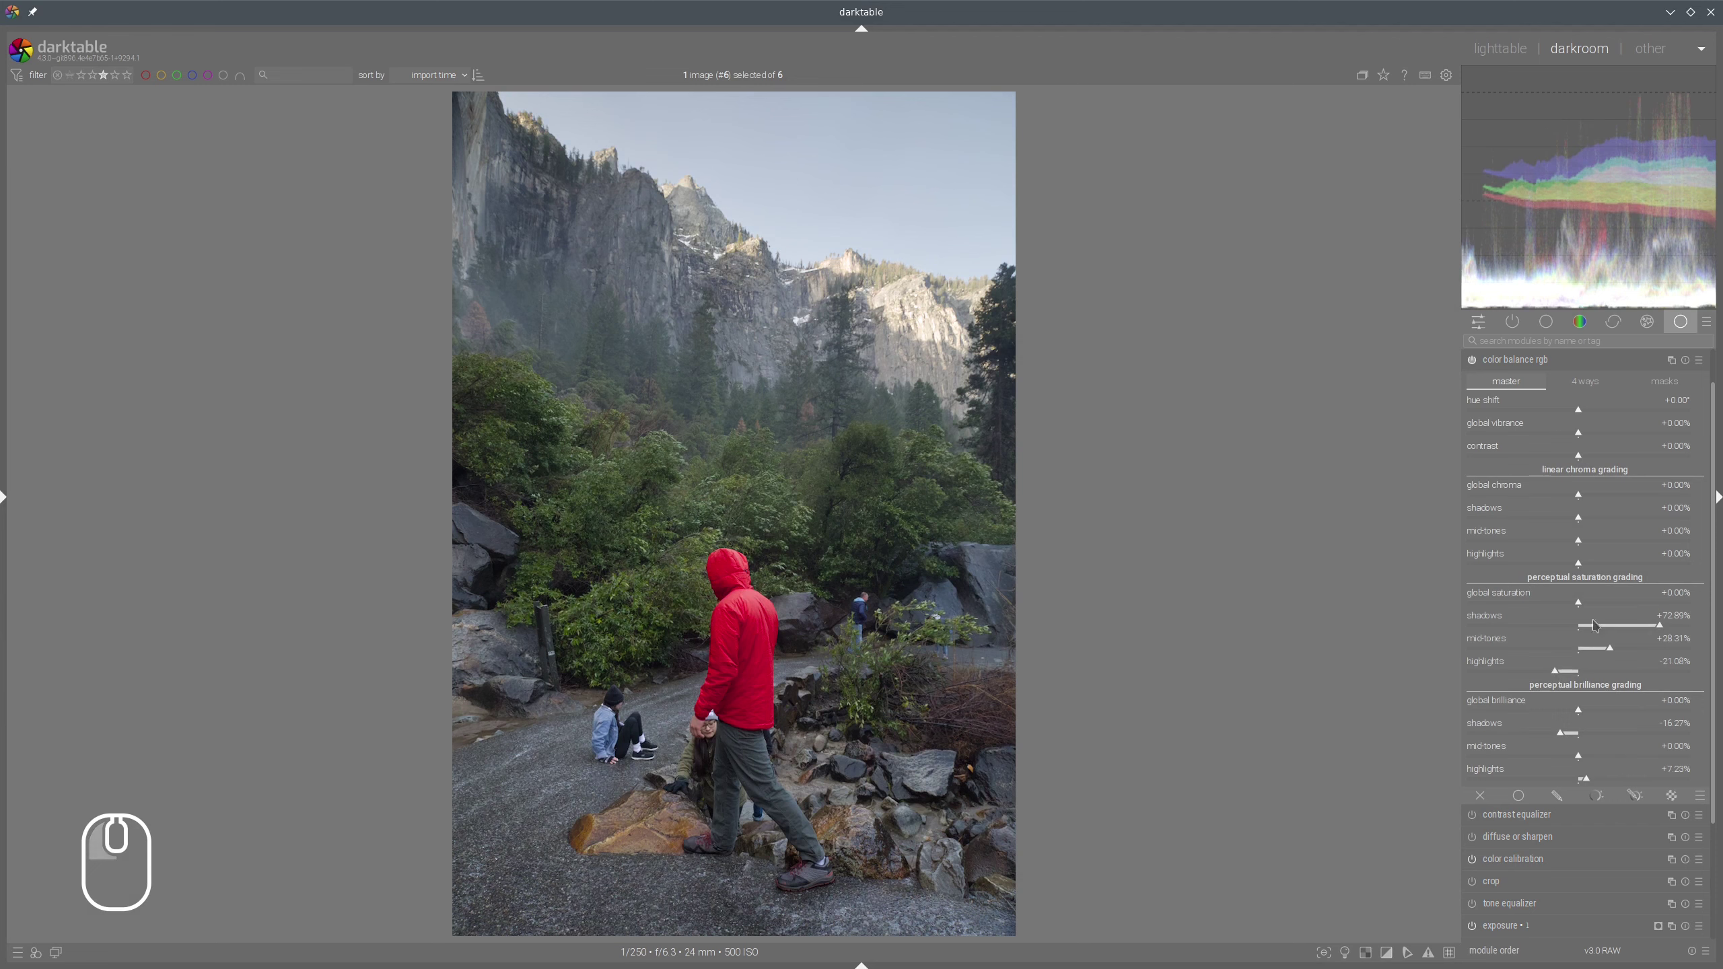
left_click(1520, 360)
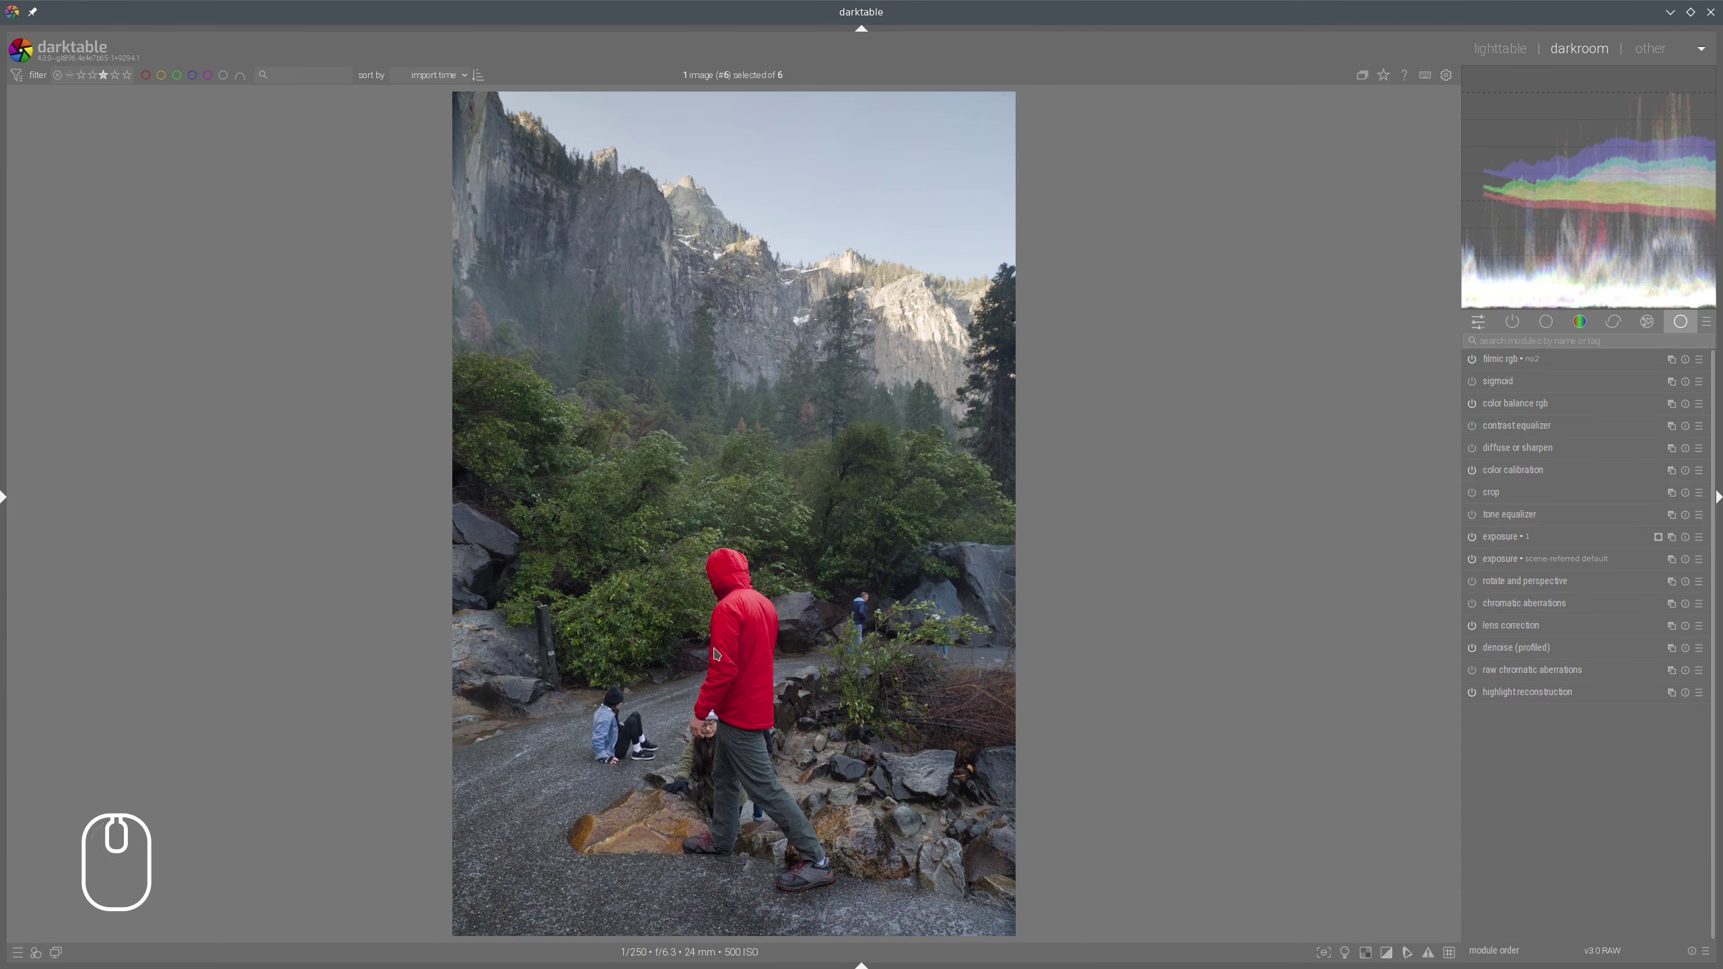
Inspect the red jacket, add a second color calibration instance and set its red input colorfulness to -0.331
scroll(728, 659, "up", 3)
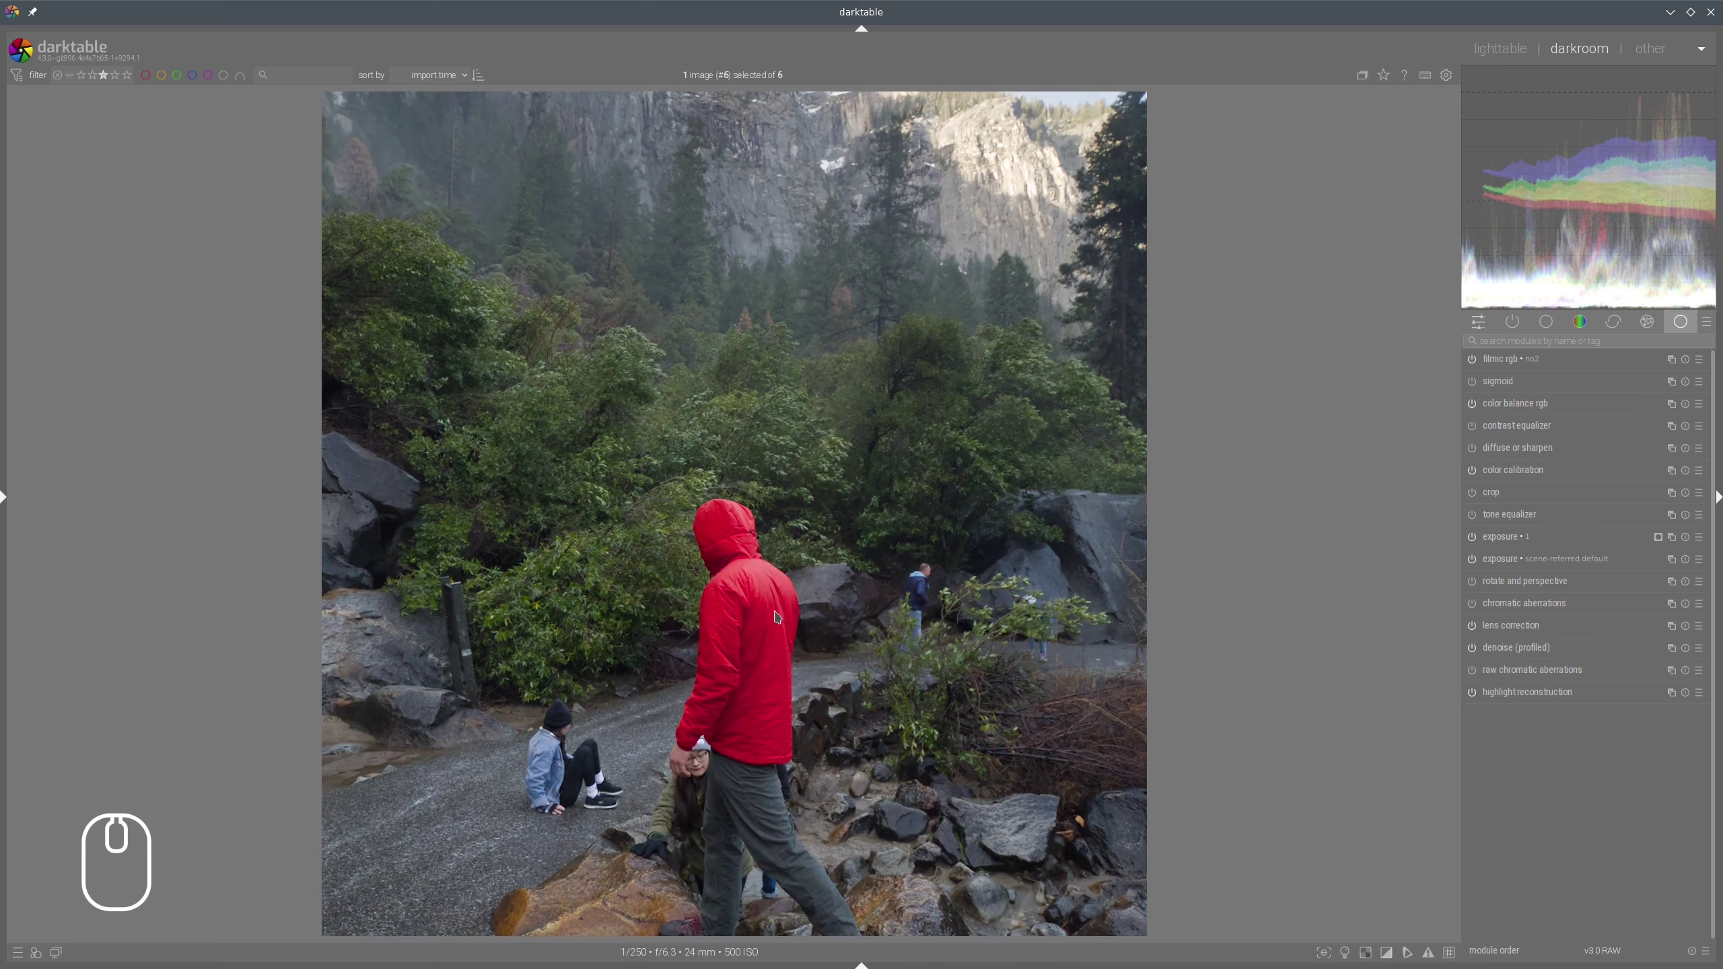
scroll(959, 620, "down", 3)
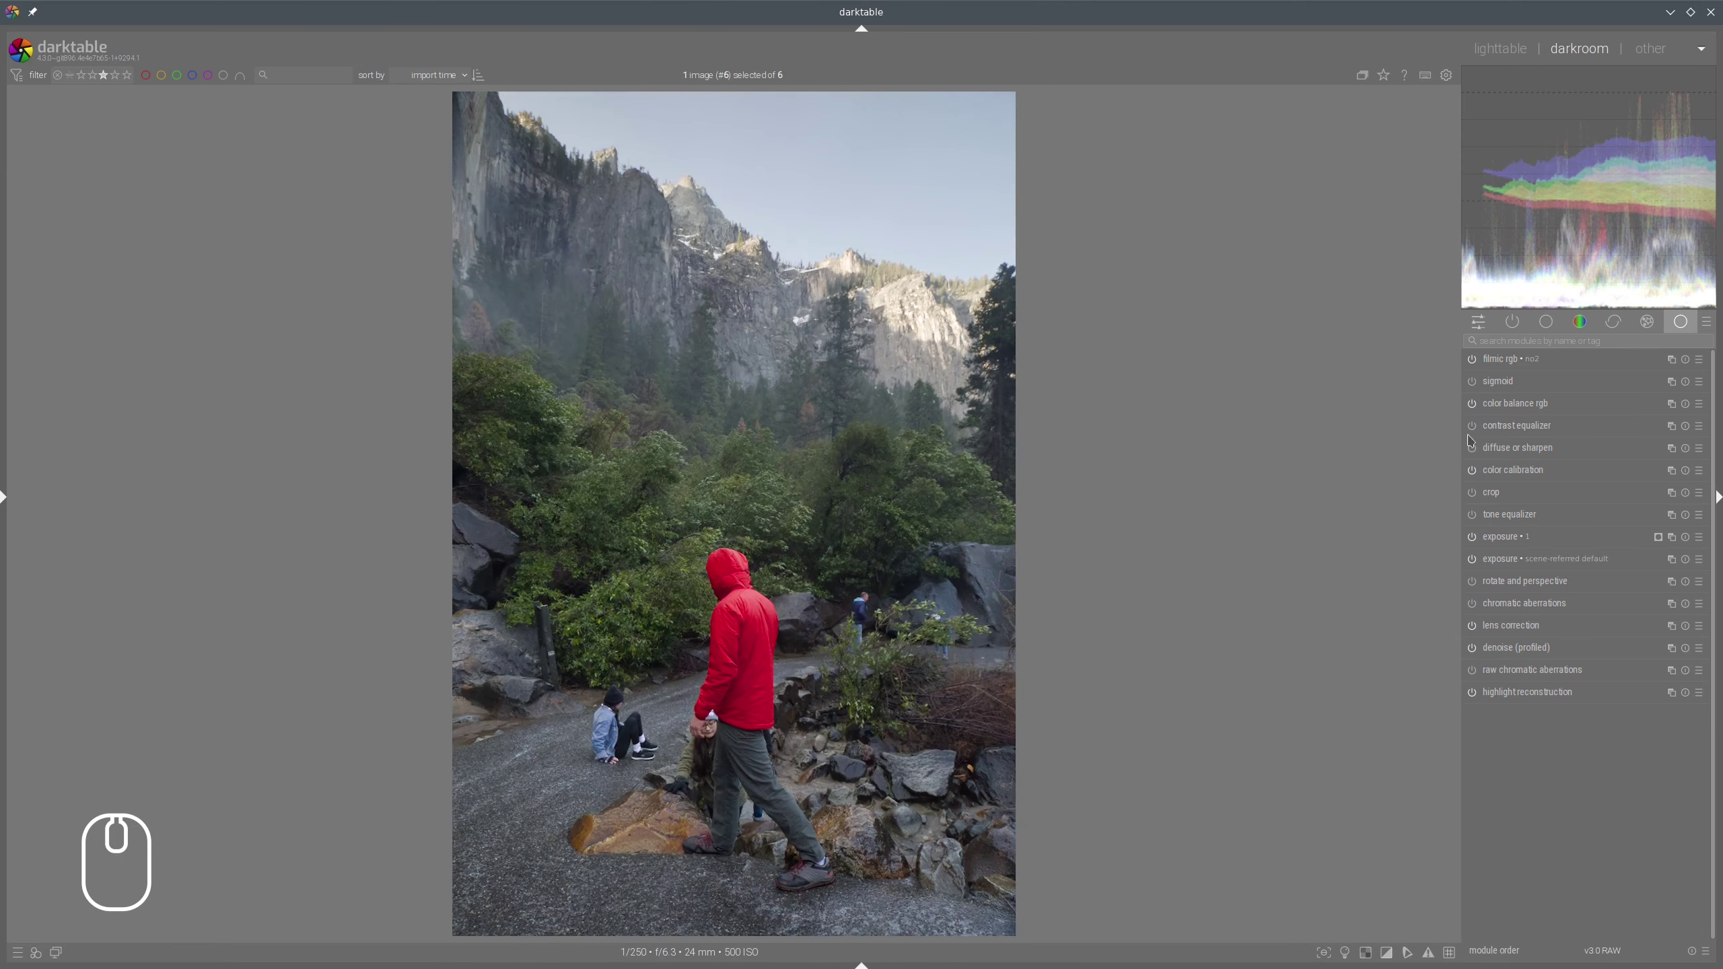
right_click(1673, 471)
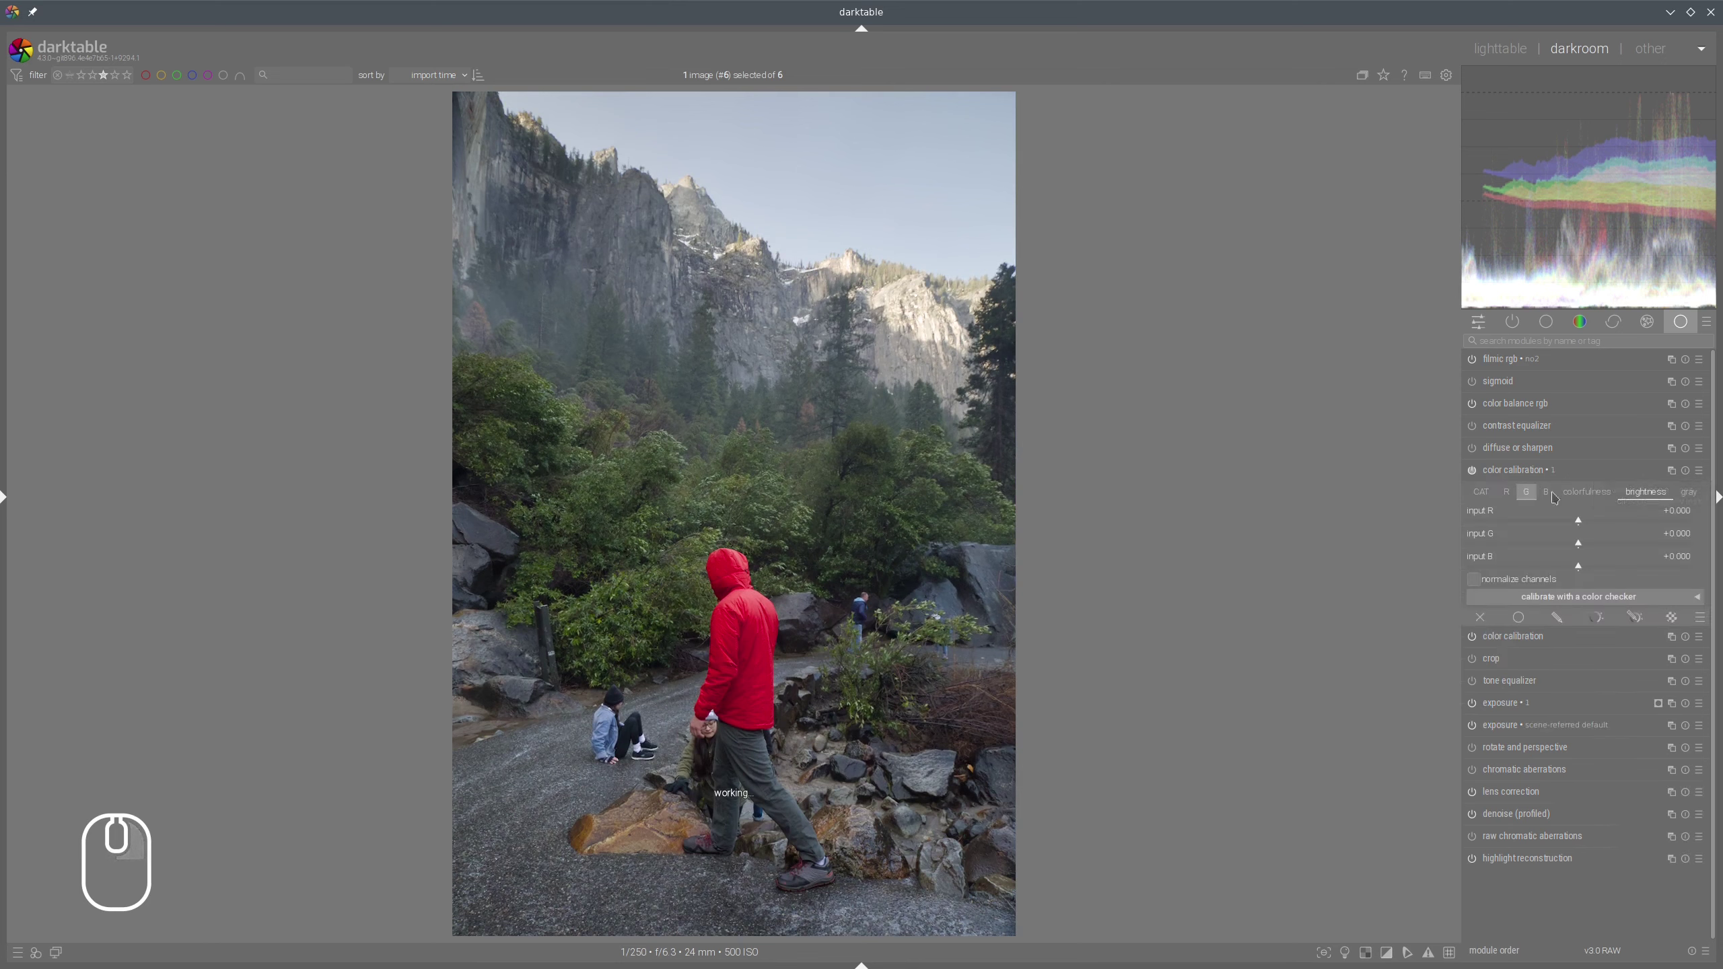
left_click(1589, 495)
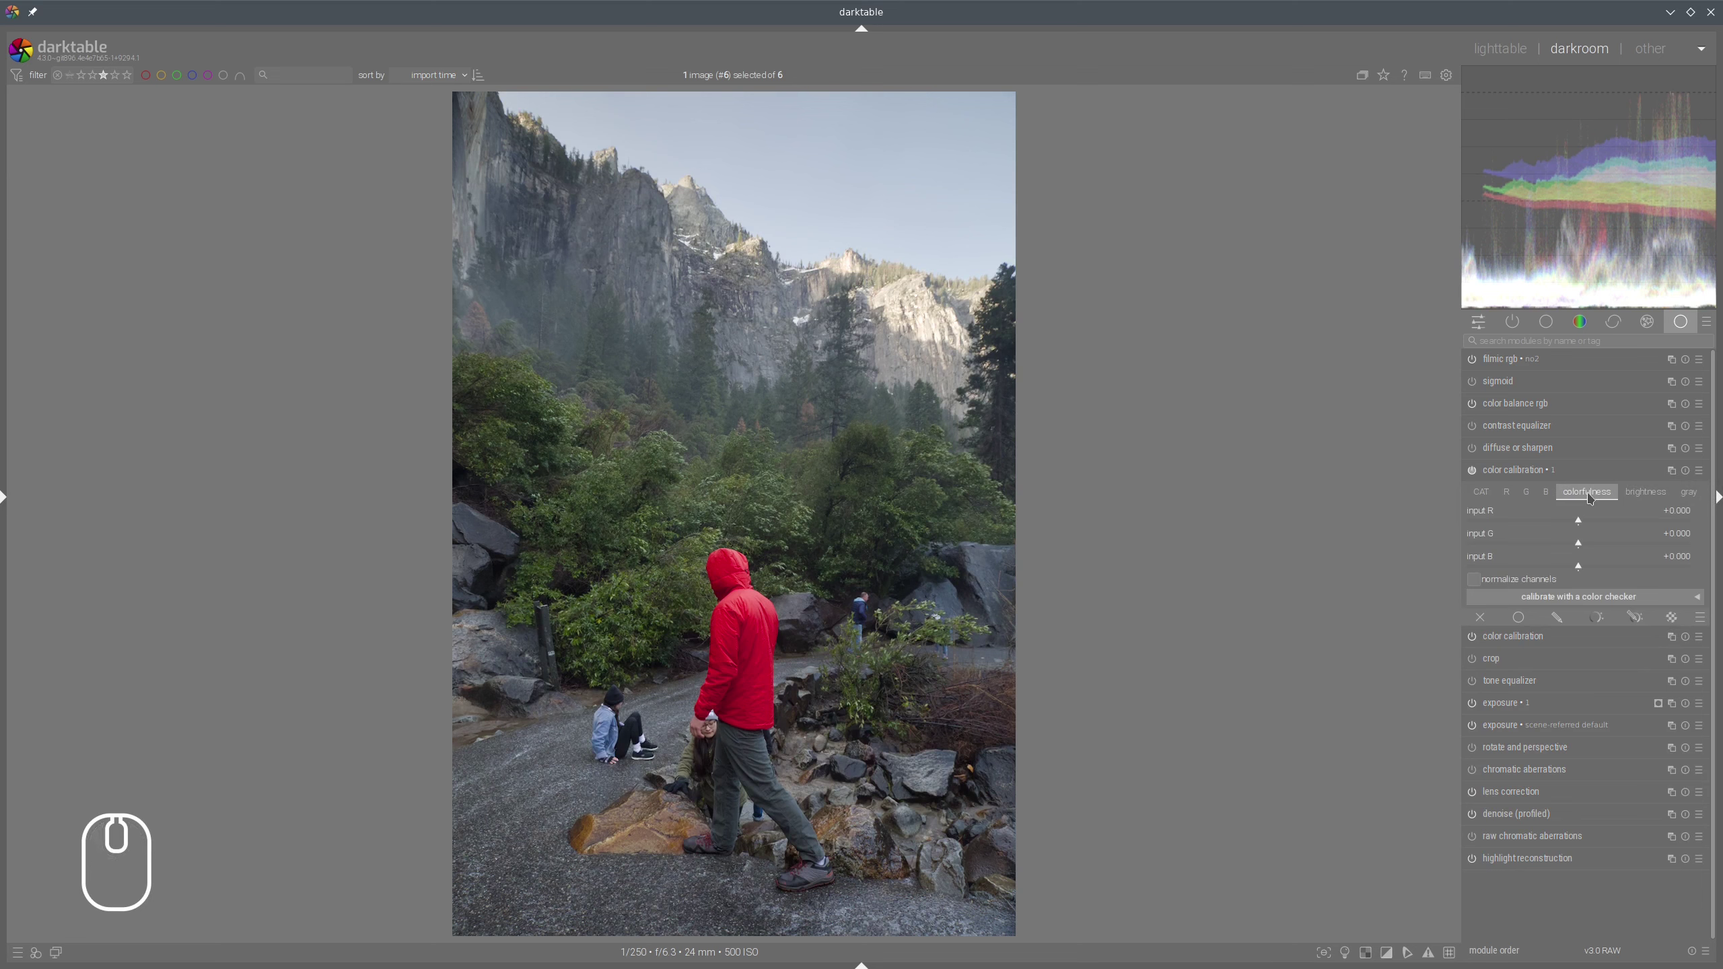
left_click(1542, 520)
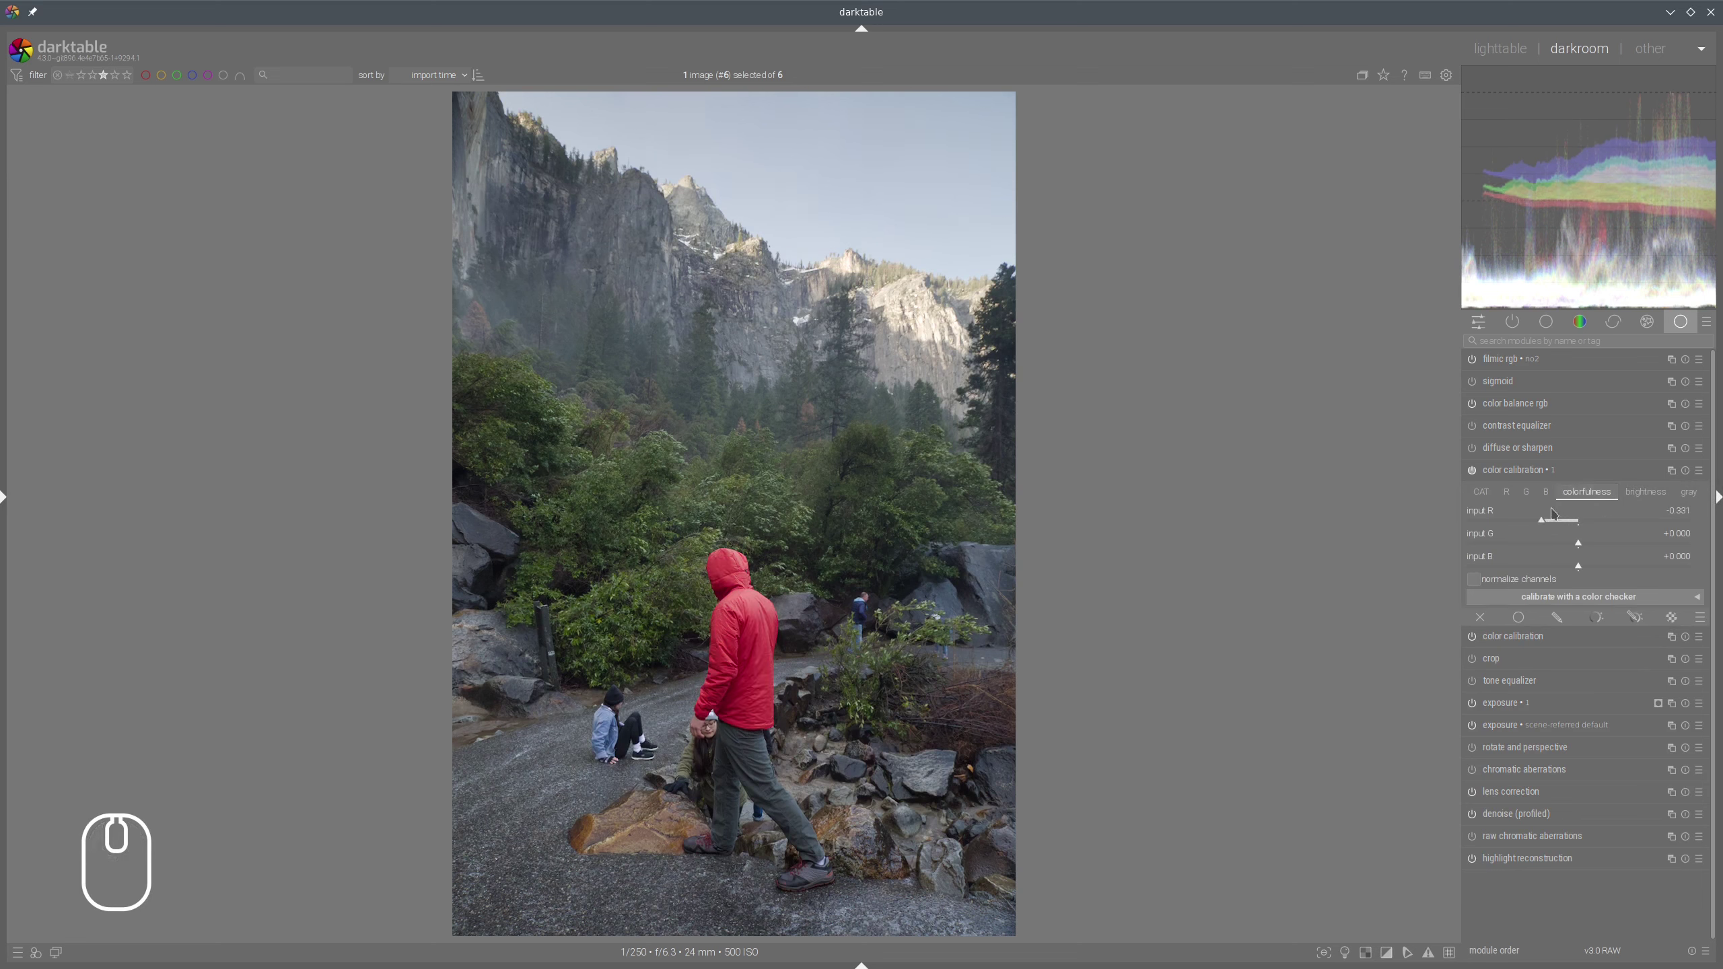
Increase the global vibrance in color balance rgb to strengthen the muted colors
left_click(1521, 405)
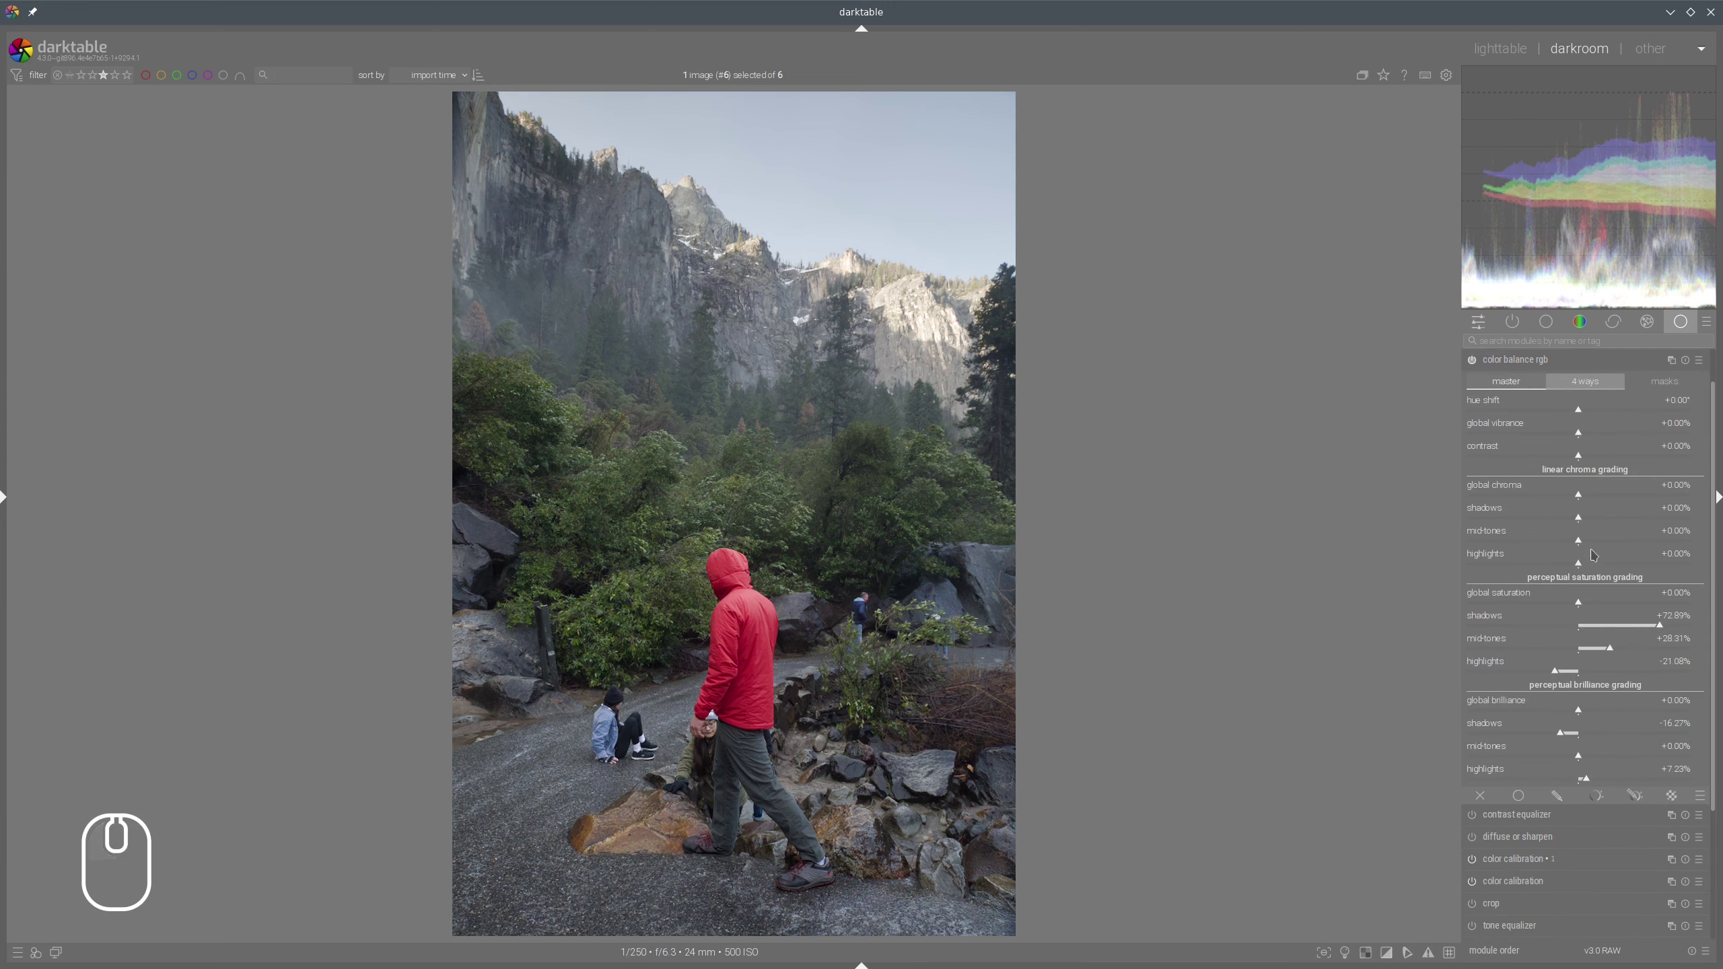
left_click(1654, 434)
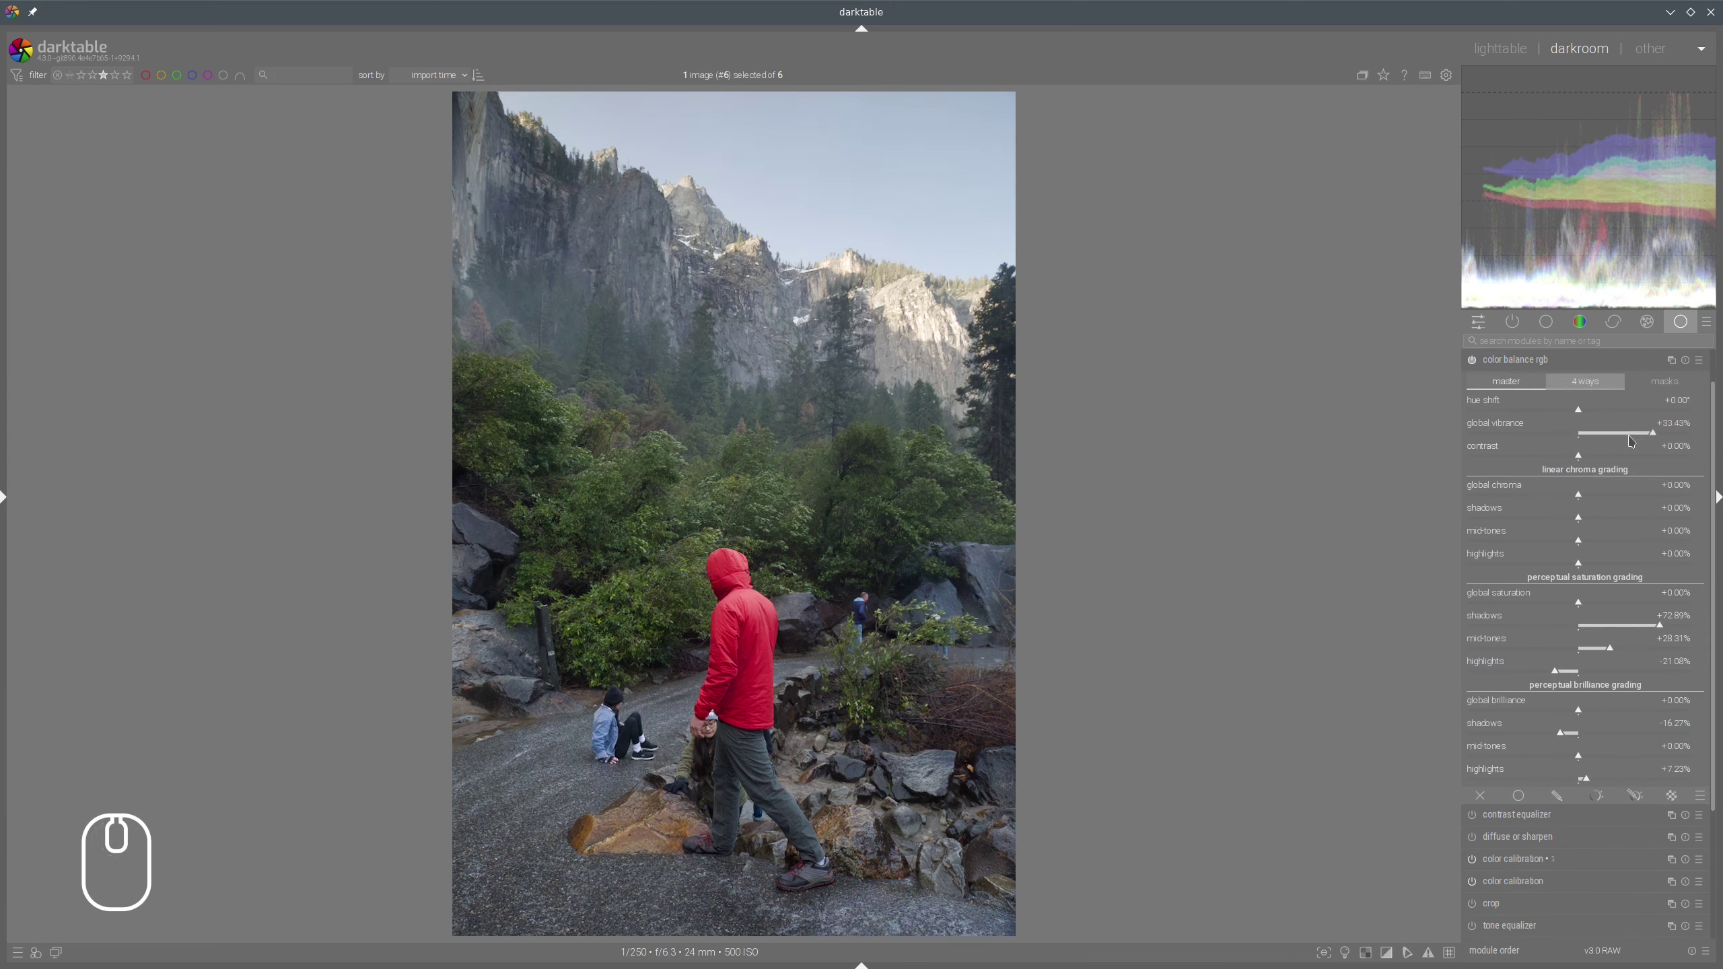
left_click(1666, 436)
left_click(1541, 366)
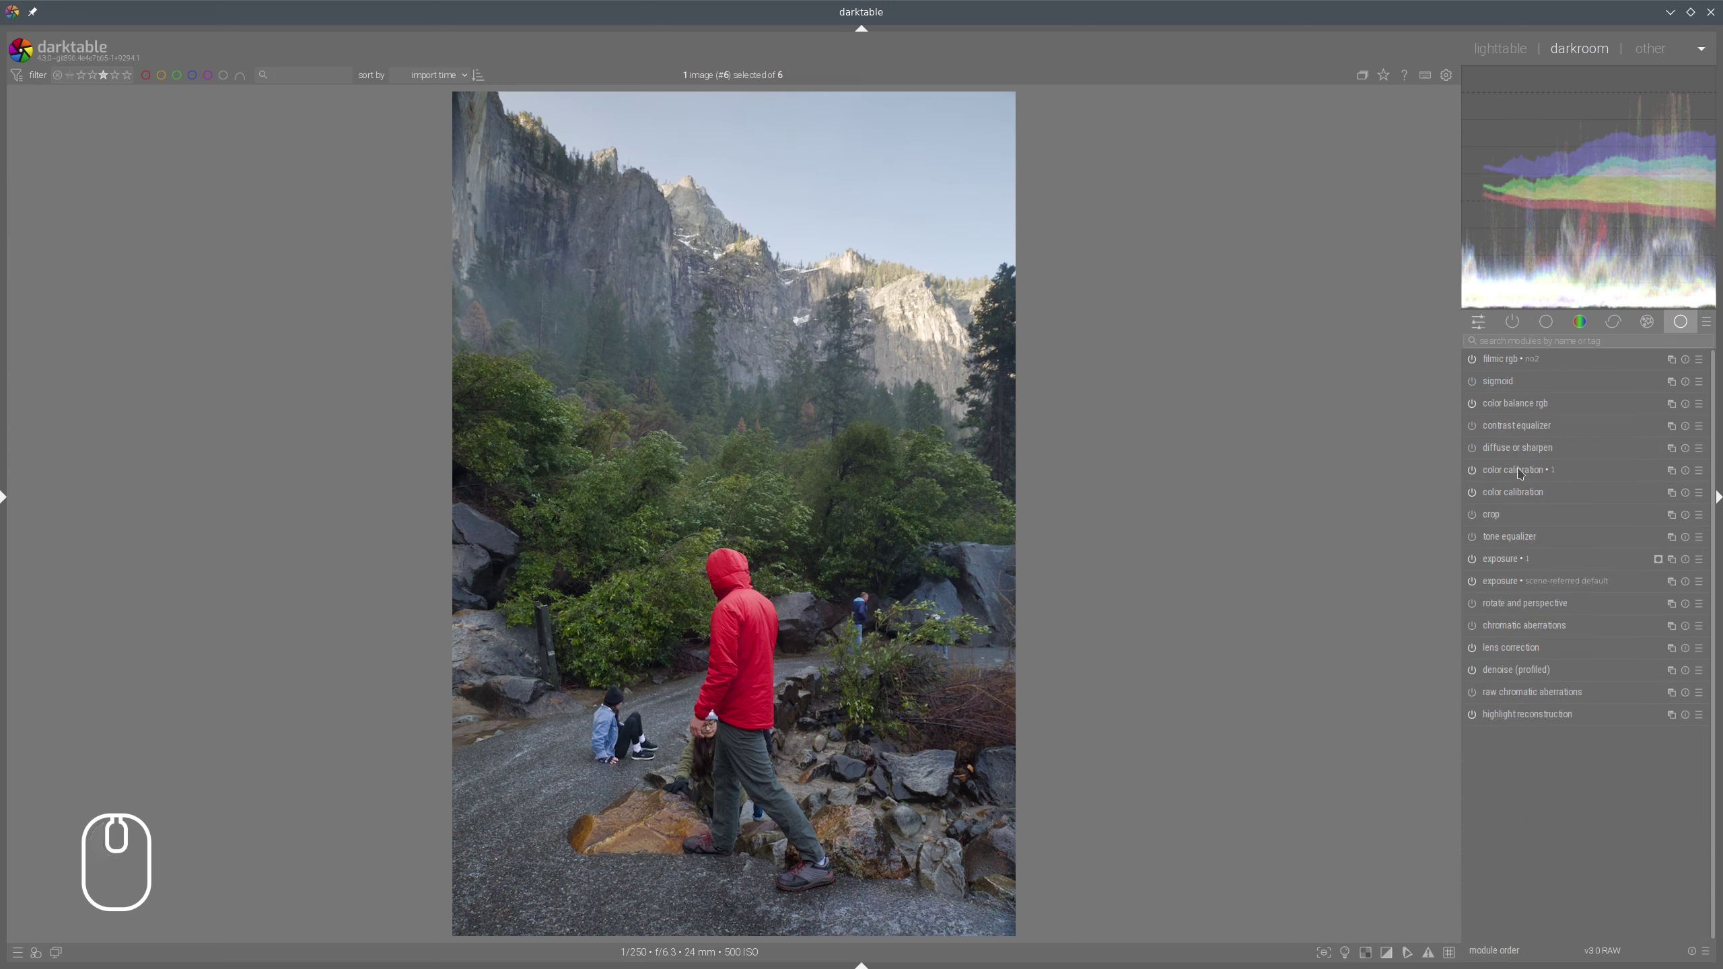
In the second color calibration instance, set colorfulness to +0.452 for the blue input and -0.464 for the red input
left_click(1552, 469)
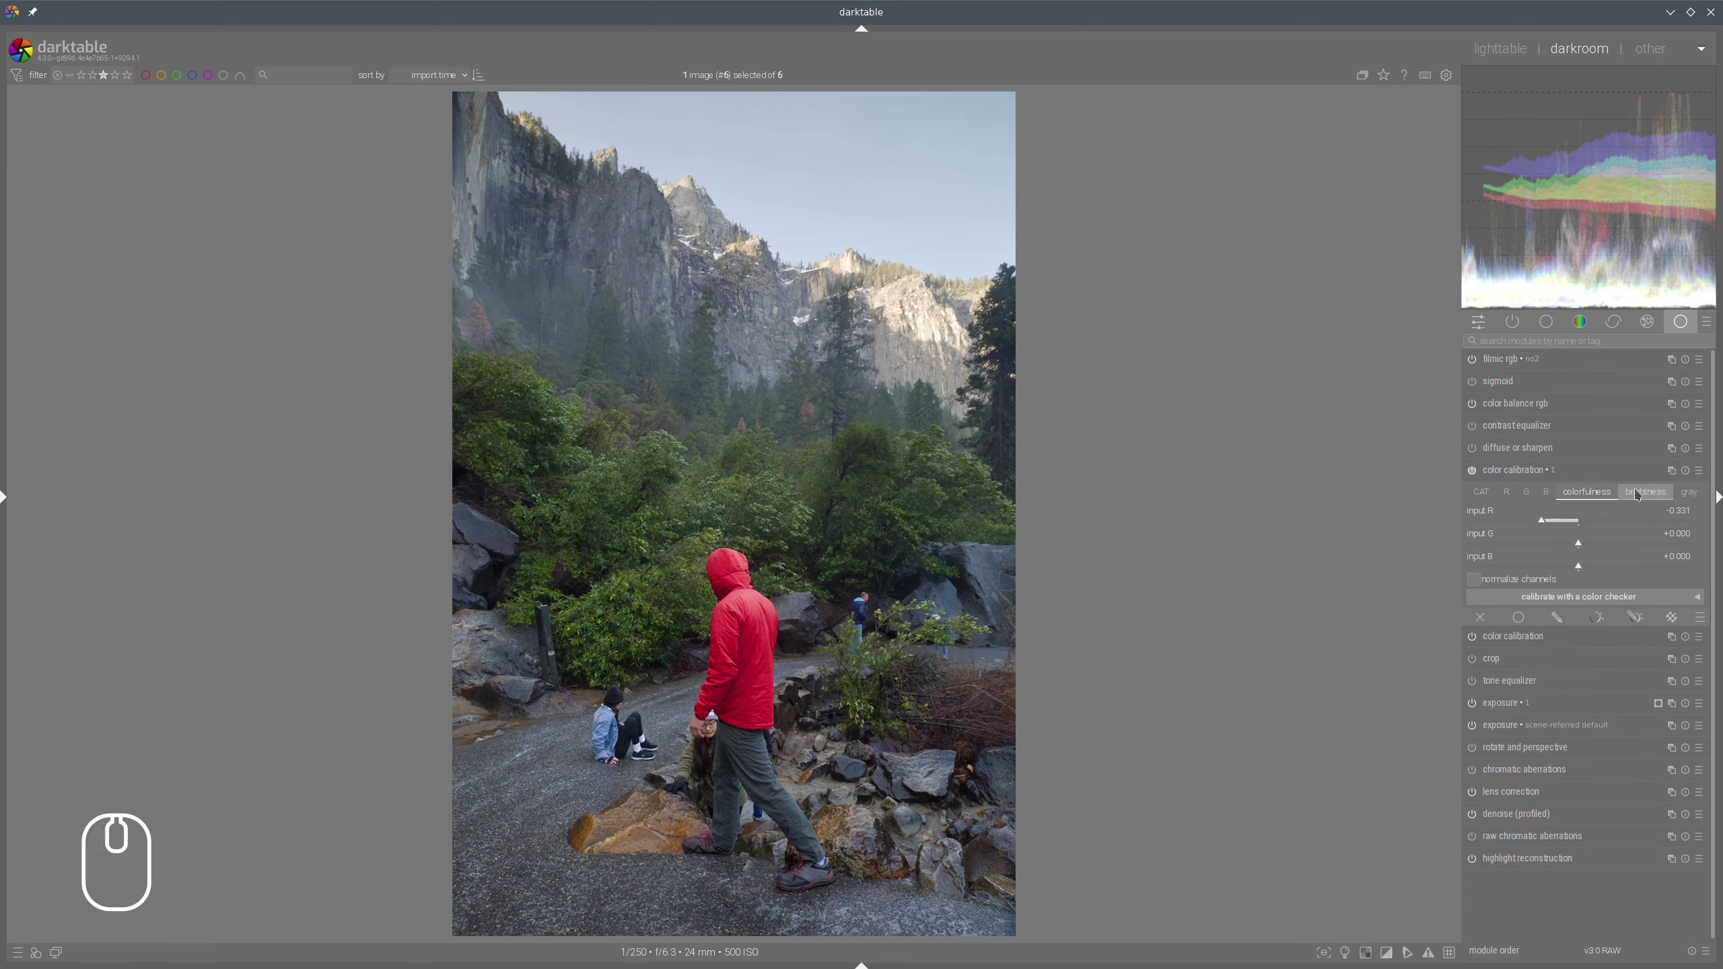
left_click(1627, 567)
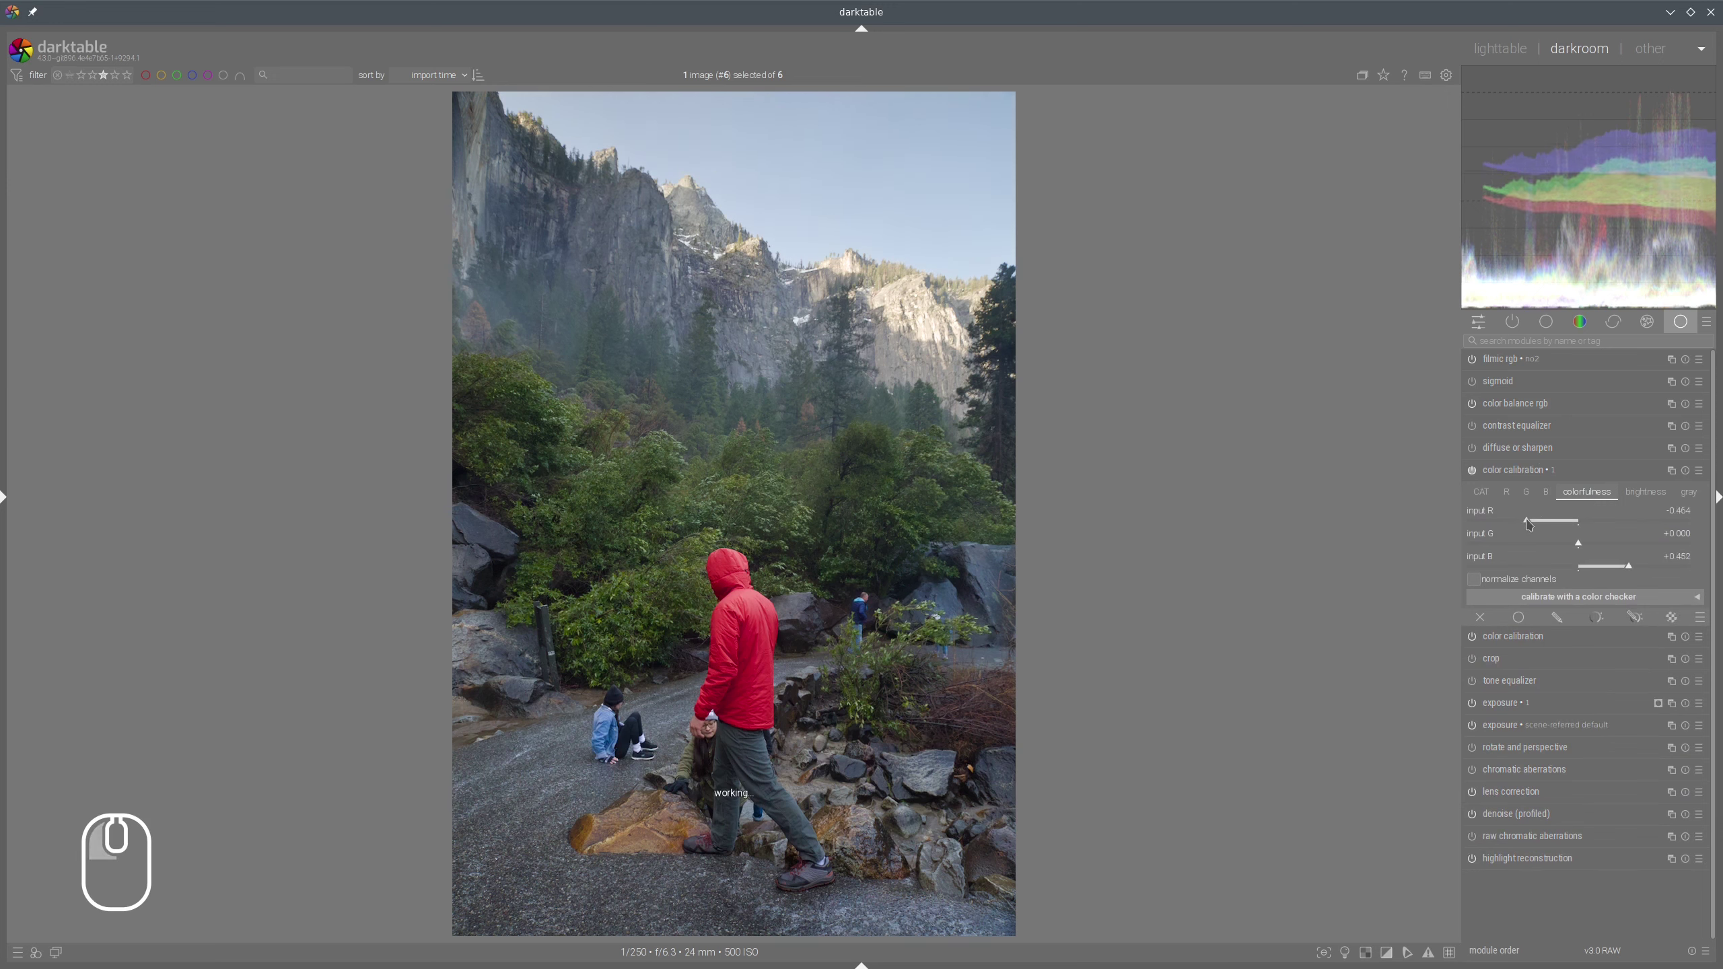
left_click(1528, 521)
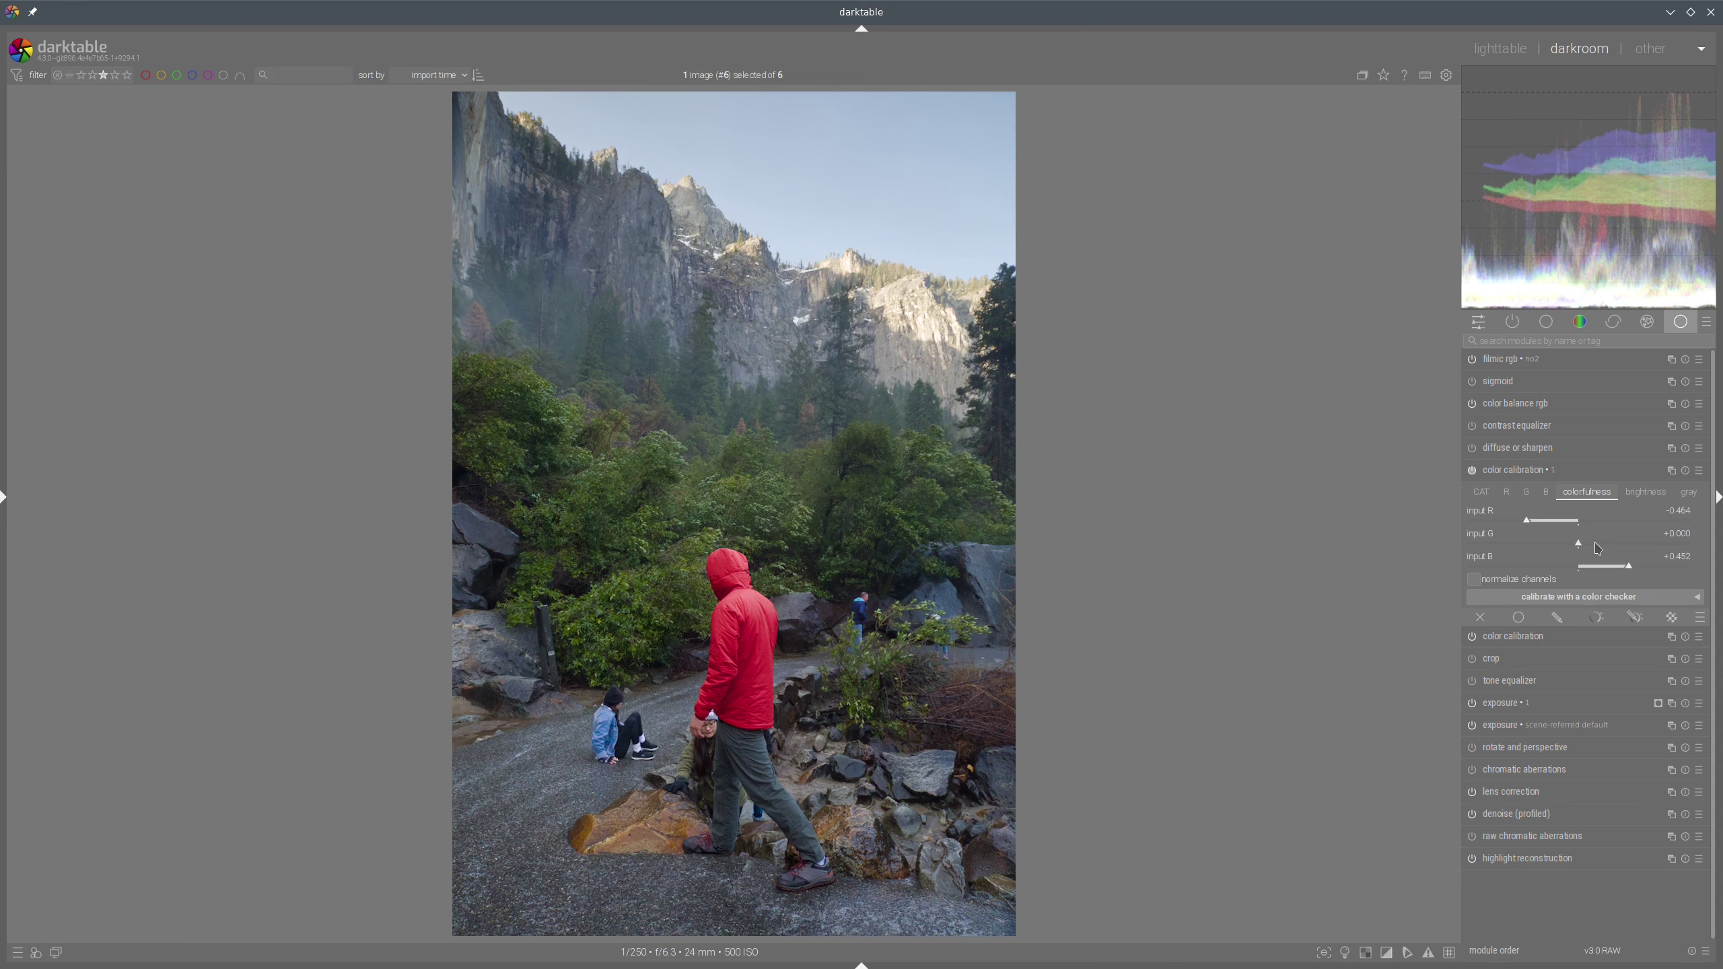
left_click(1517, 471)
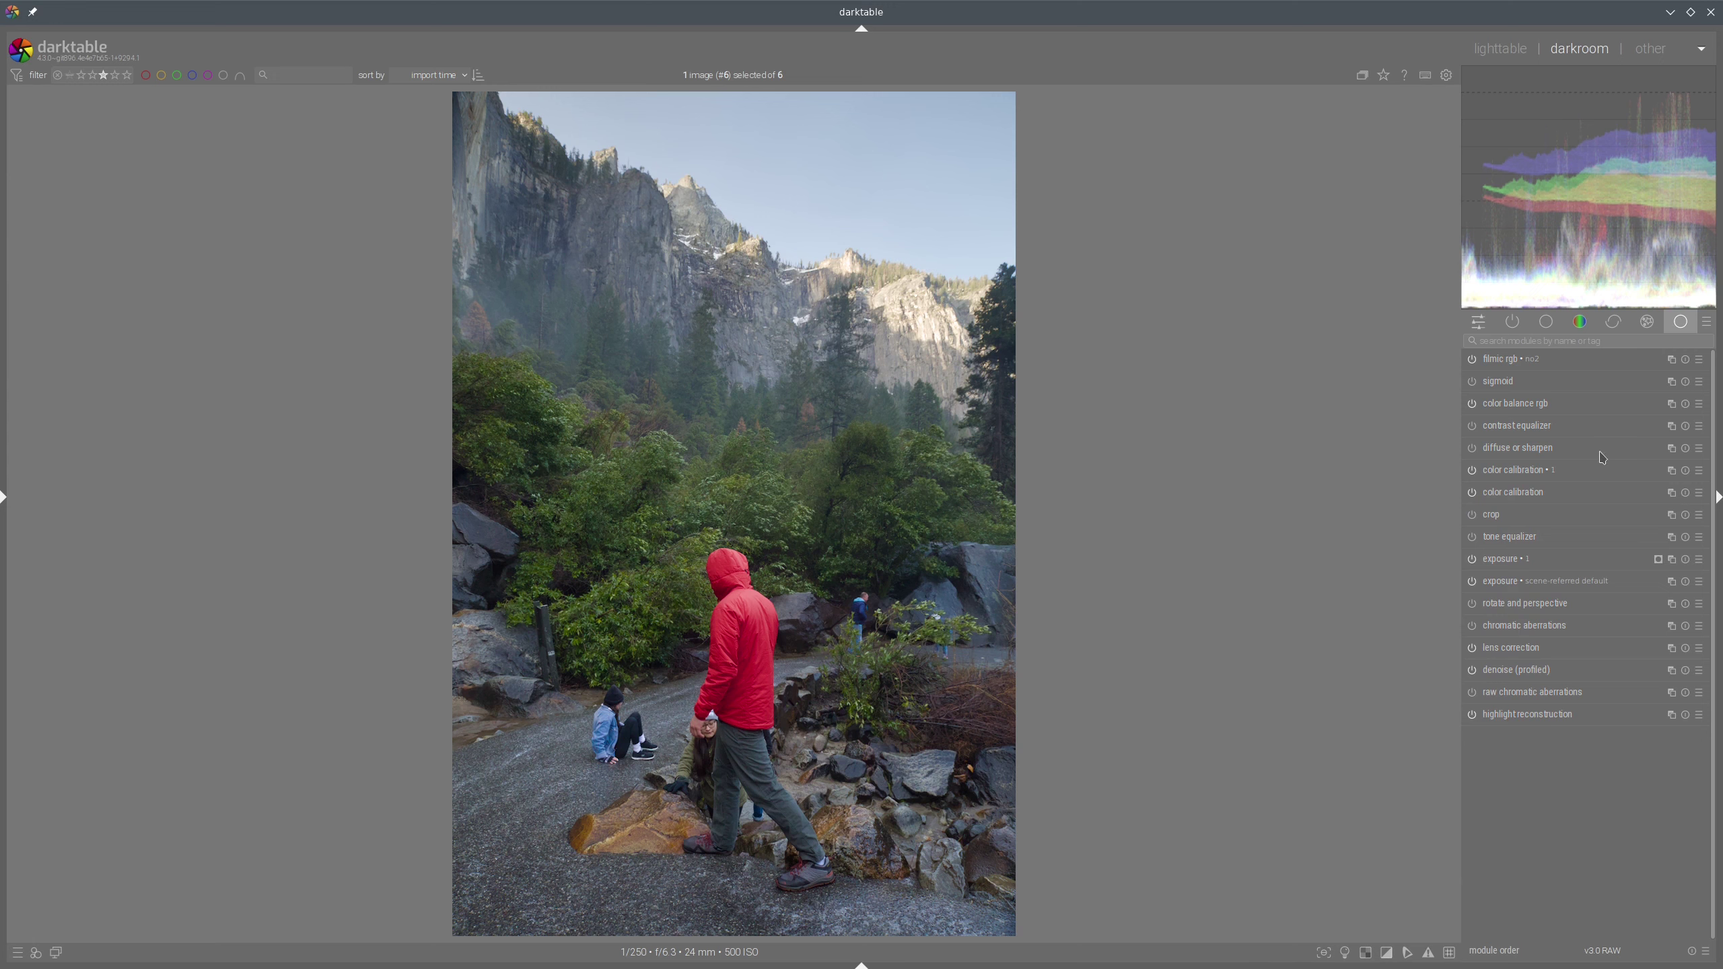
Apply the saved clarity preset to the diffuse or sharpen module
left_click(1699, 448)
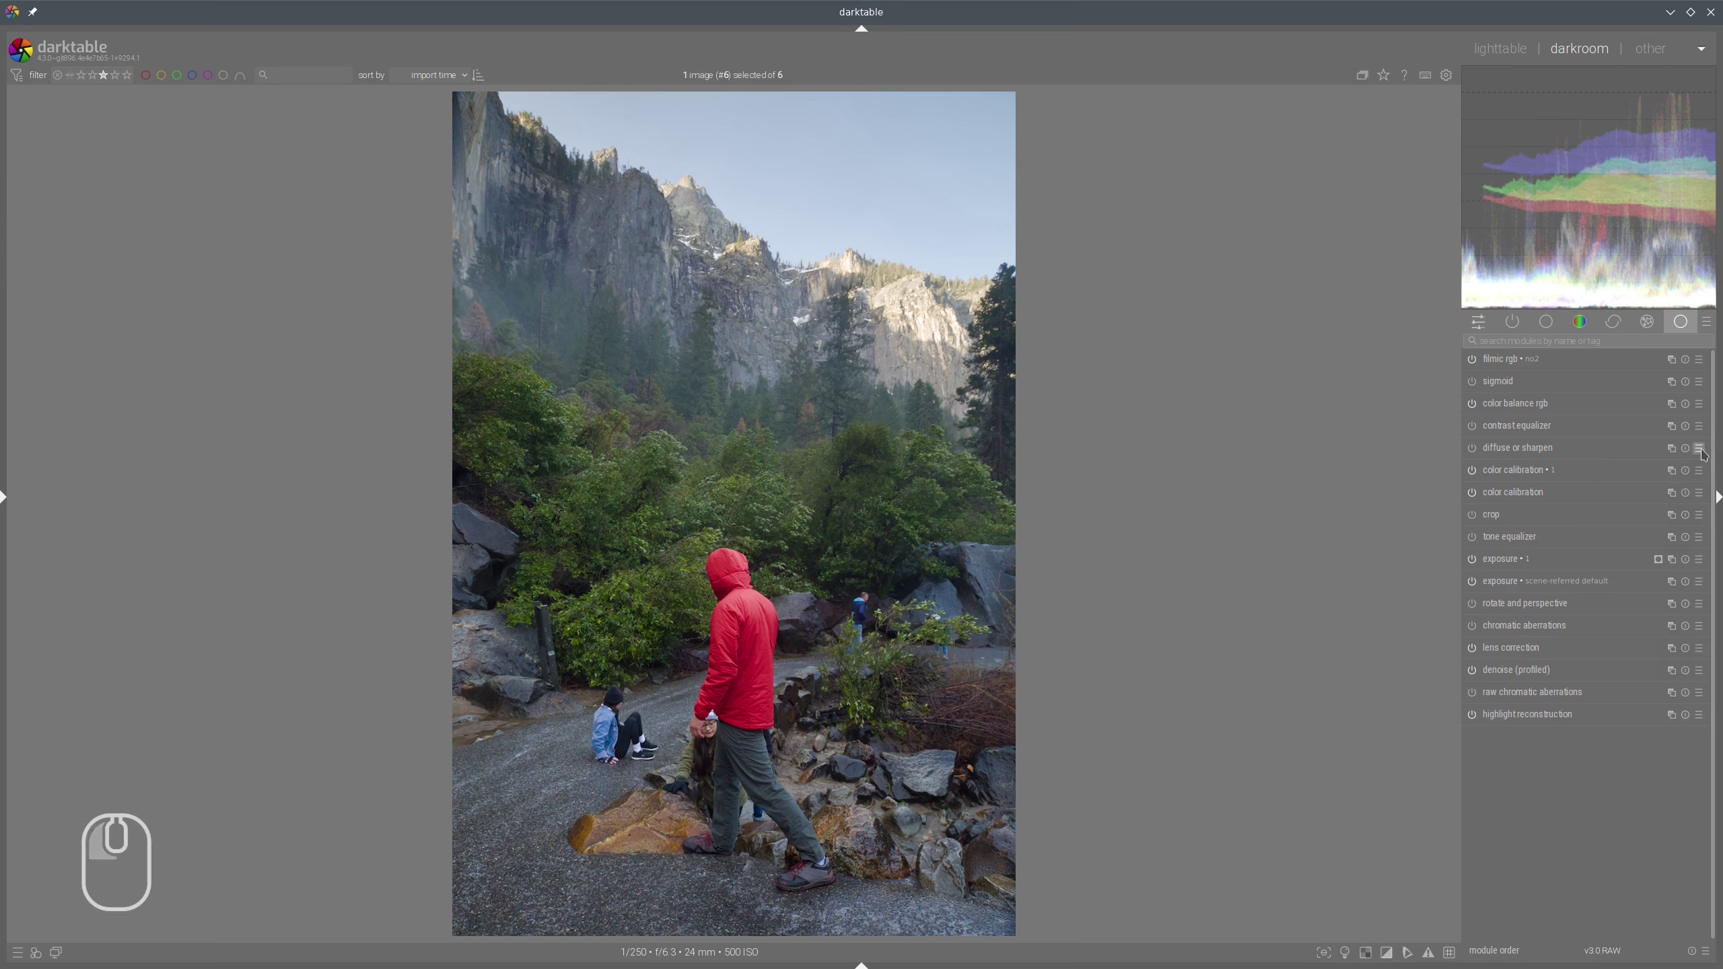
left_click(1576, 729)
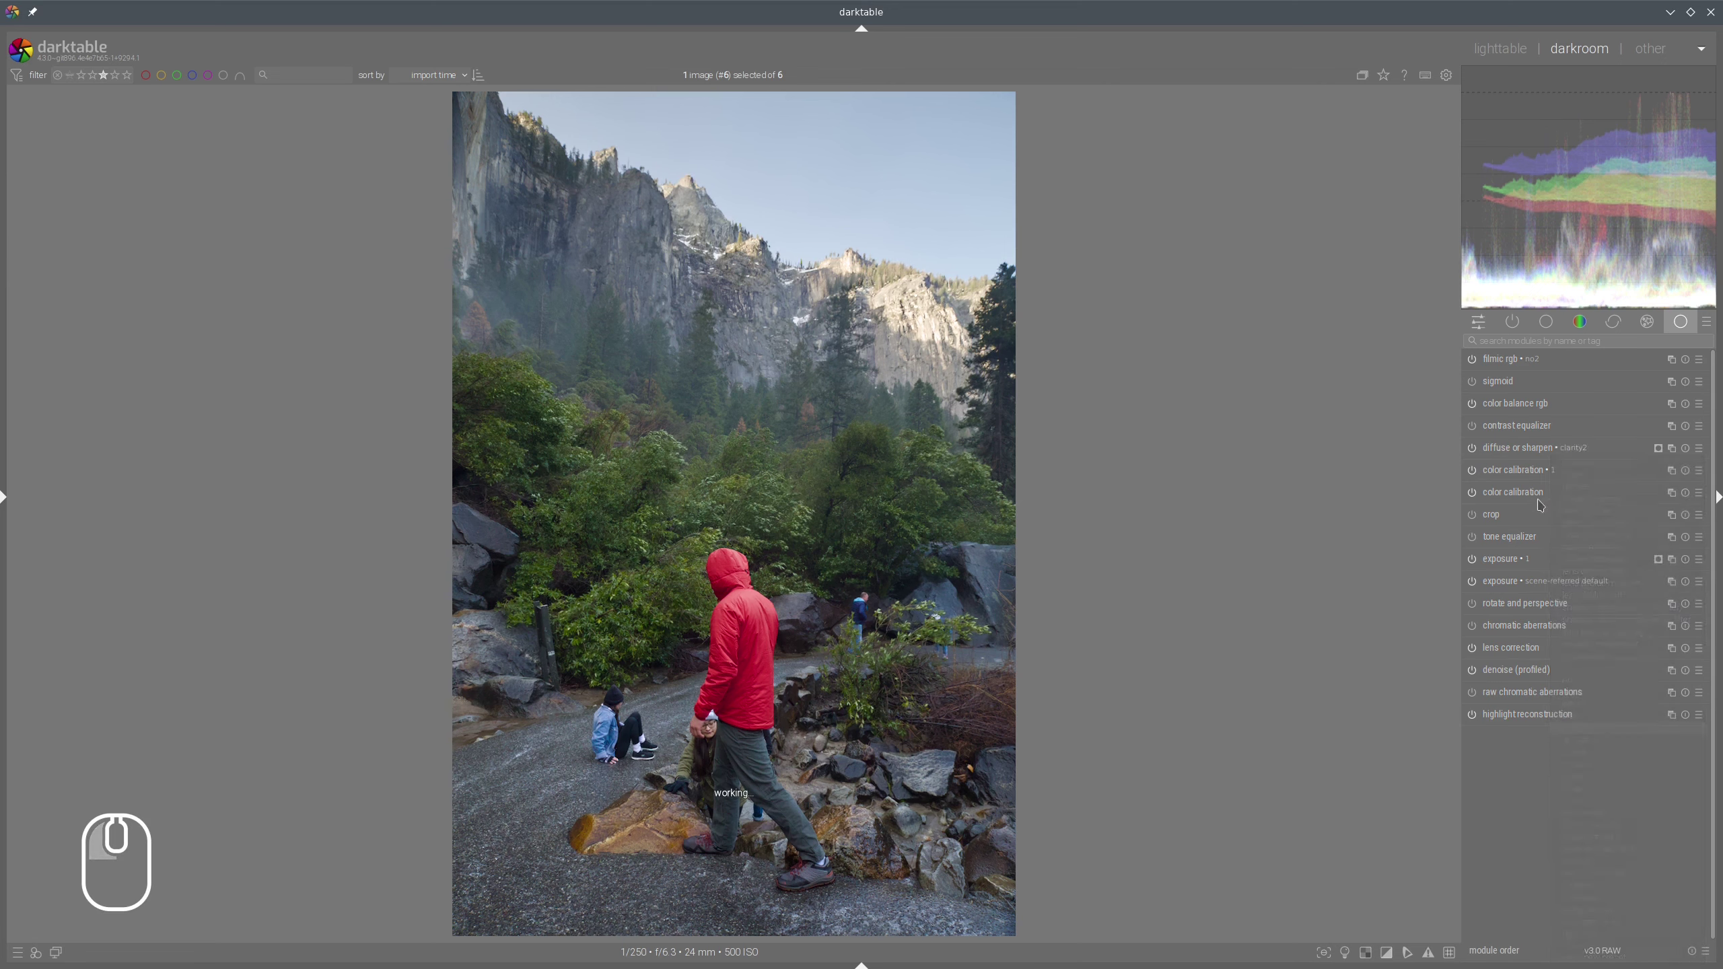
left_click(1161, 336)
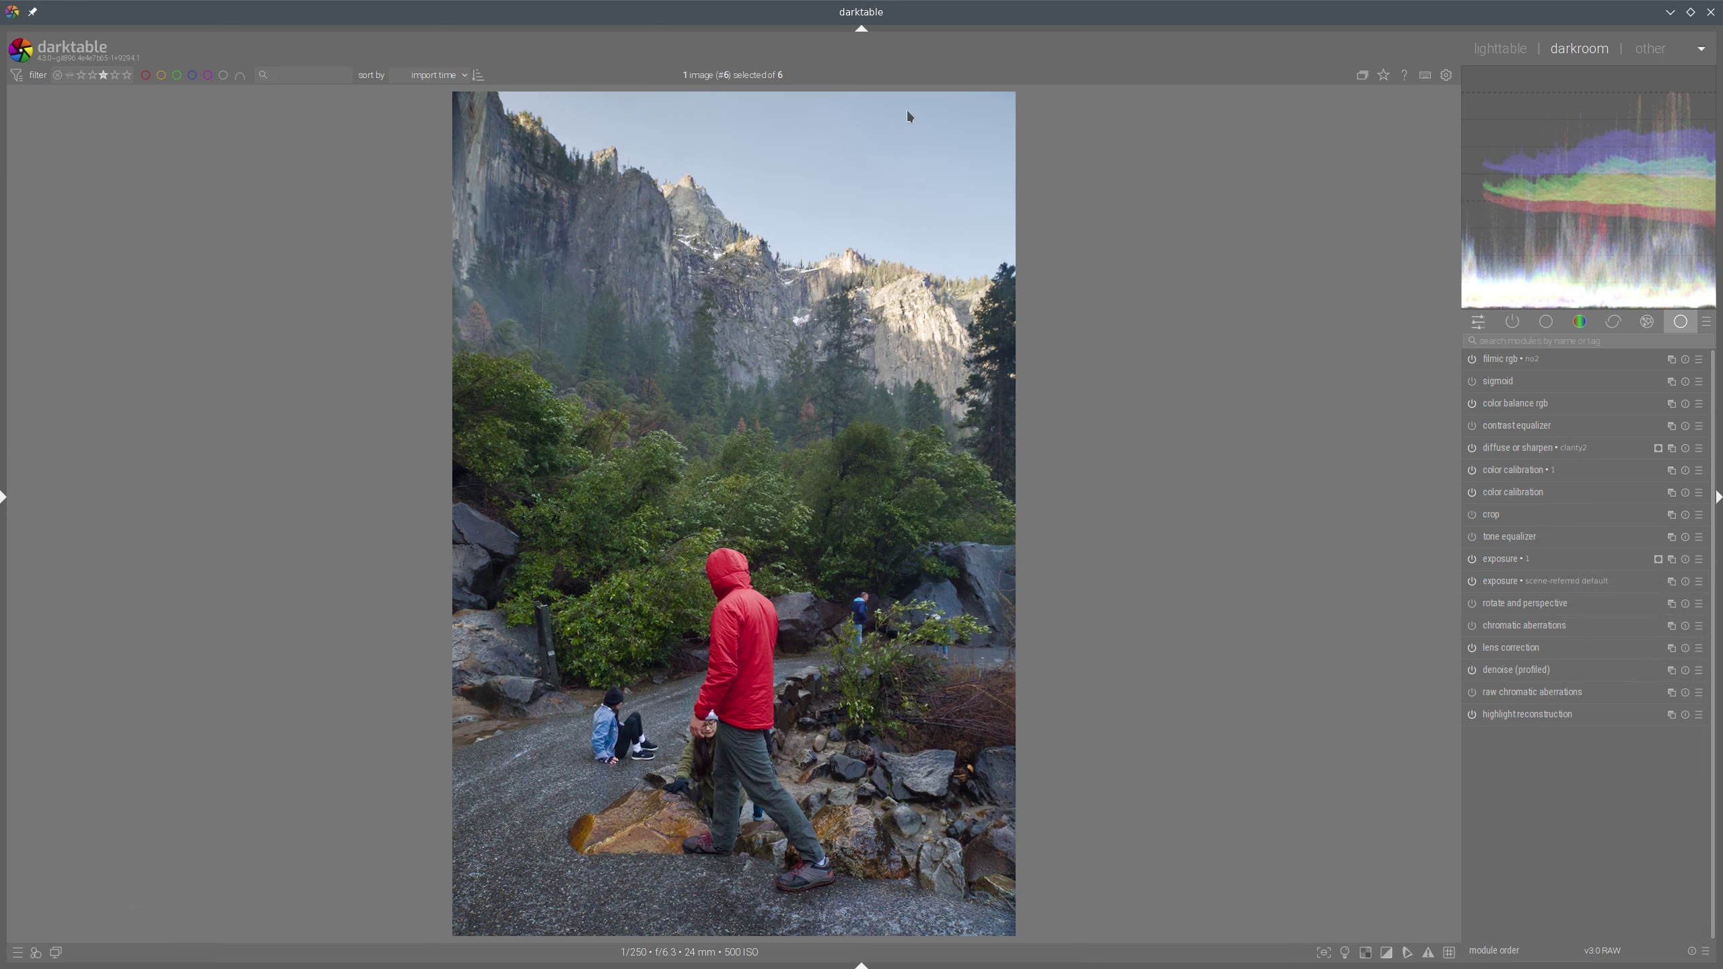
mouse_move(911, 108)
left_mouse_down()
mouse_move(785, 347)
mouse_move(776, 256)
mouse_move(772, 300)
mouse_move(864, 297)
mouse_move(888, 246)
left_mouse_up()
mouse_move(415, 116)
left_mouse_down()
mouse_move(434, 174)
mouse_move(830, 101)
mouse_move(606, 82)
left_mouse_up()
key("shift+super+F11")
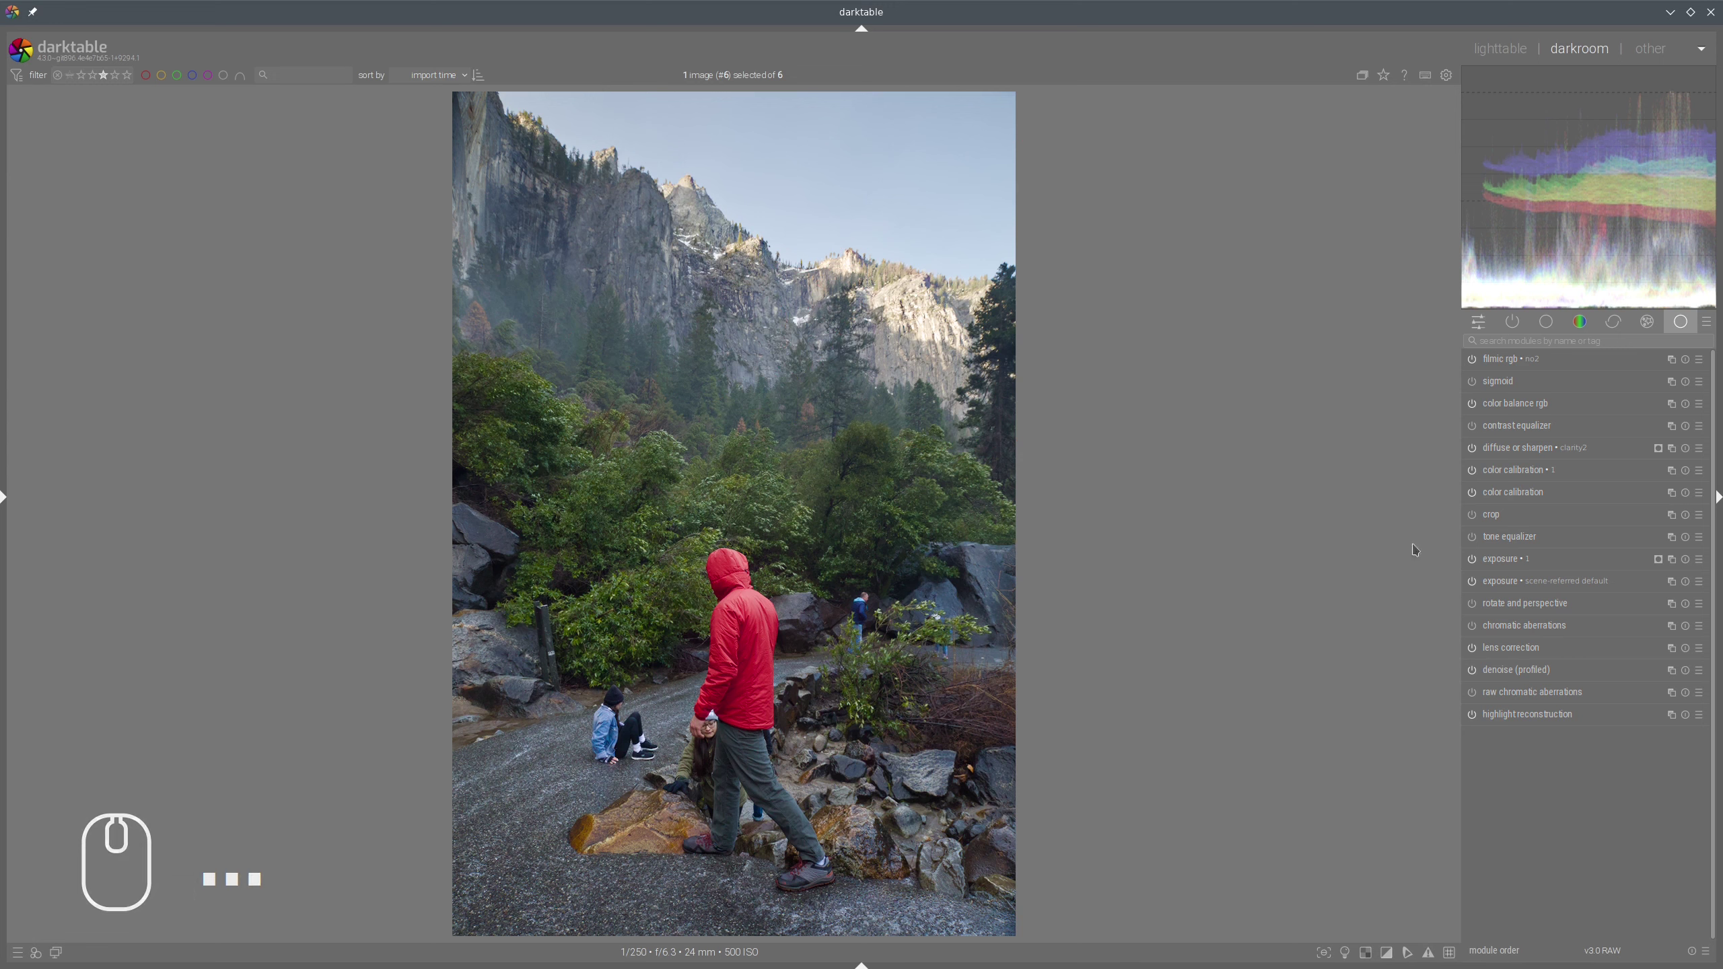
Add another exposure instance with a drawn and parametric mask and place a gradient across the cliffs, tilted to follow the descending ridge
left_click(1672, 560)
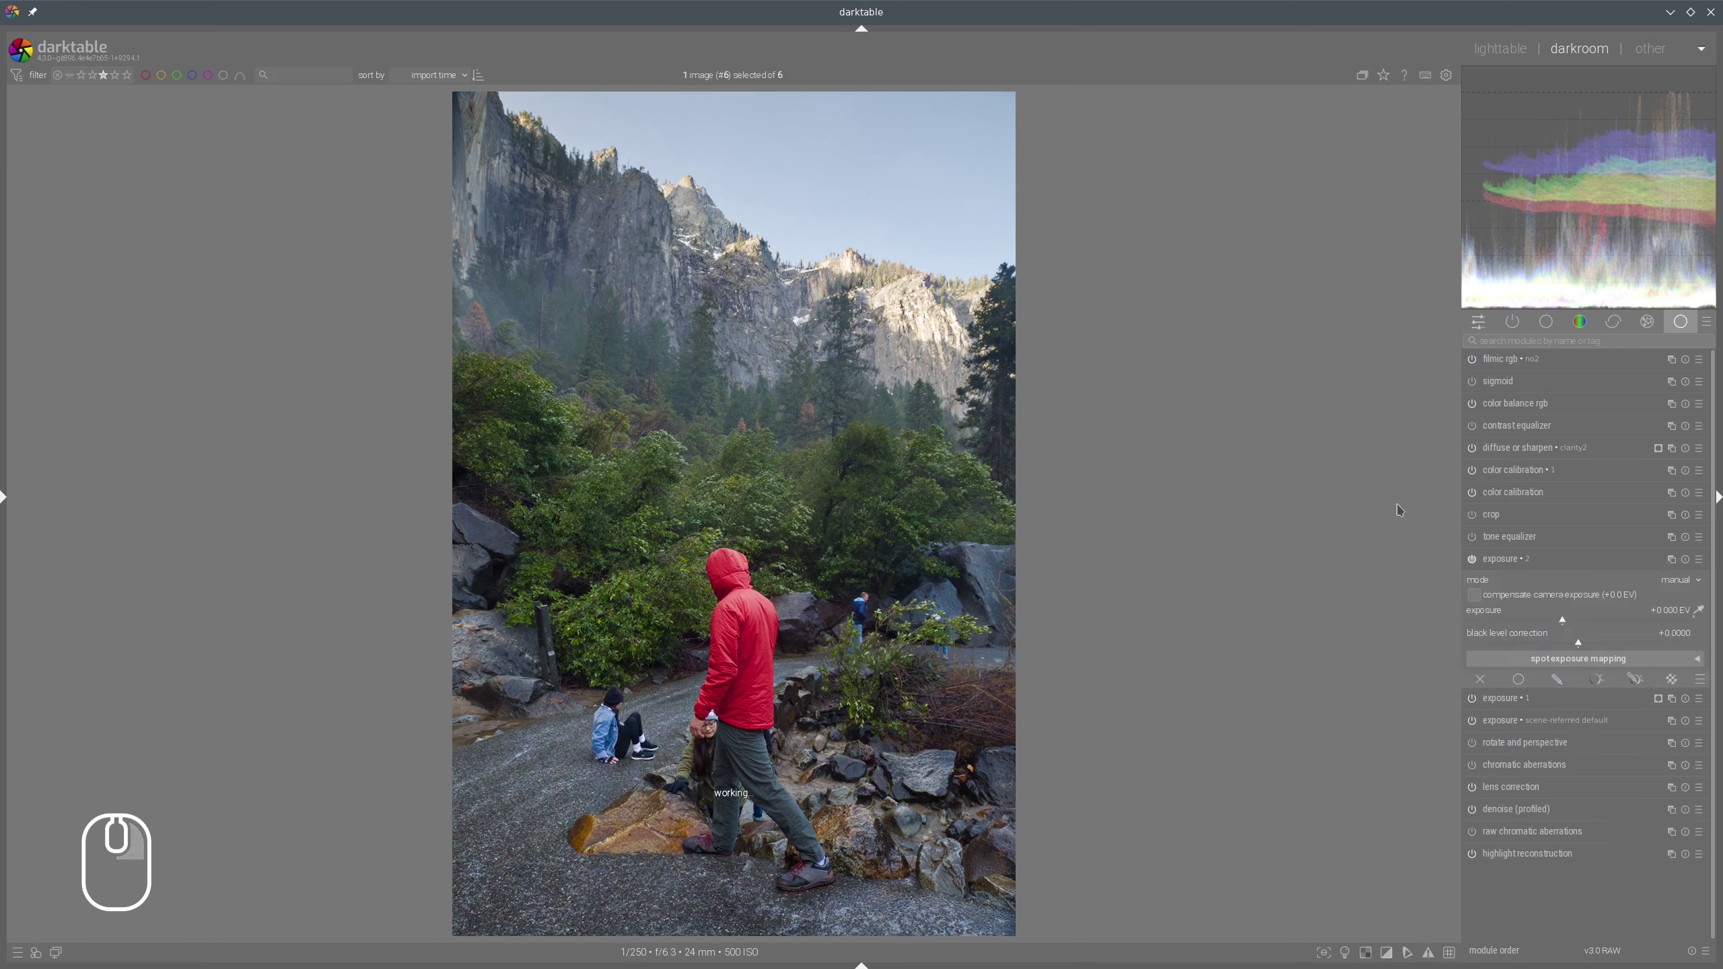
left_click(1635, 679)
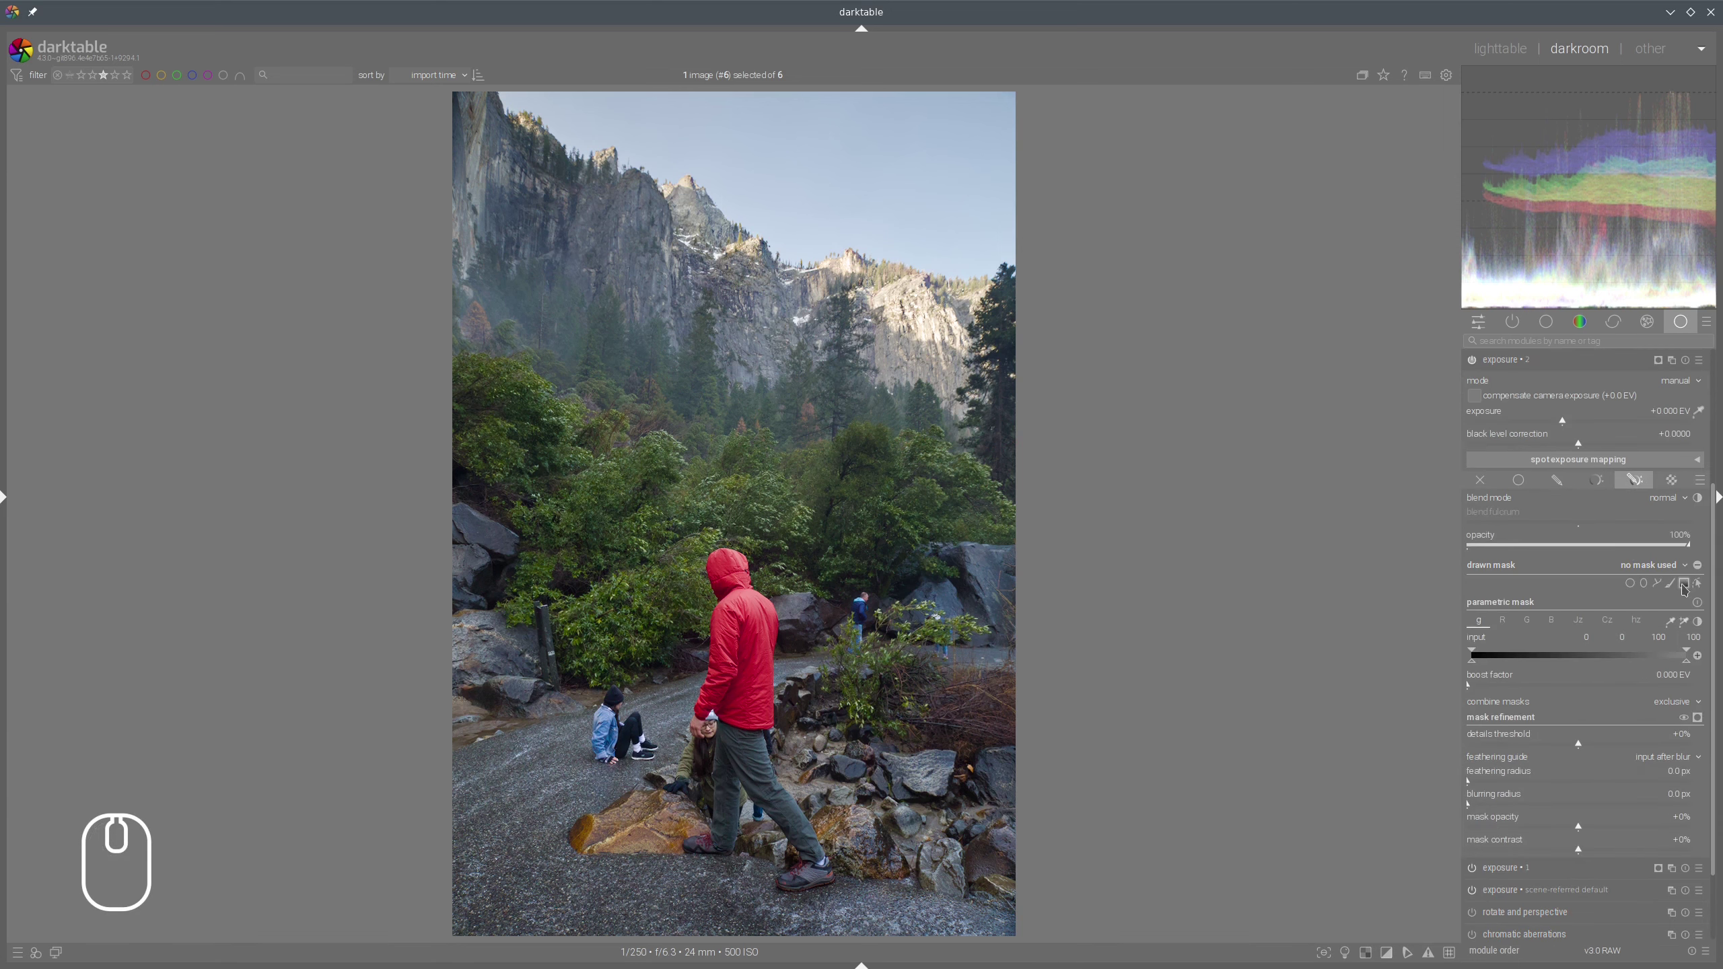
left_click(1684, 584)
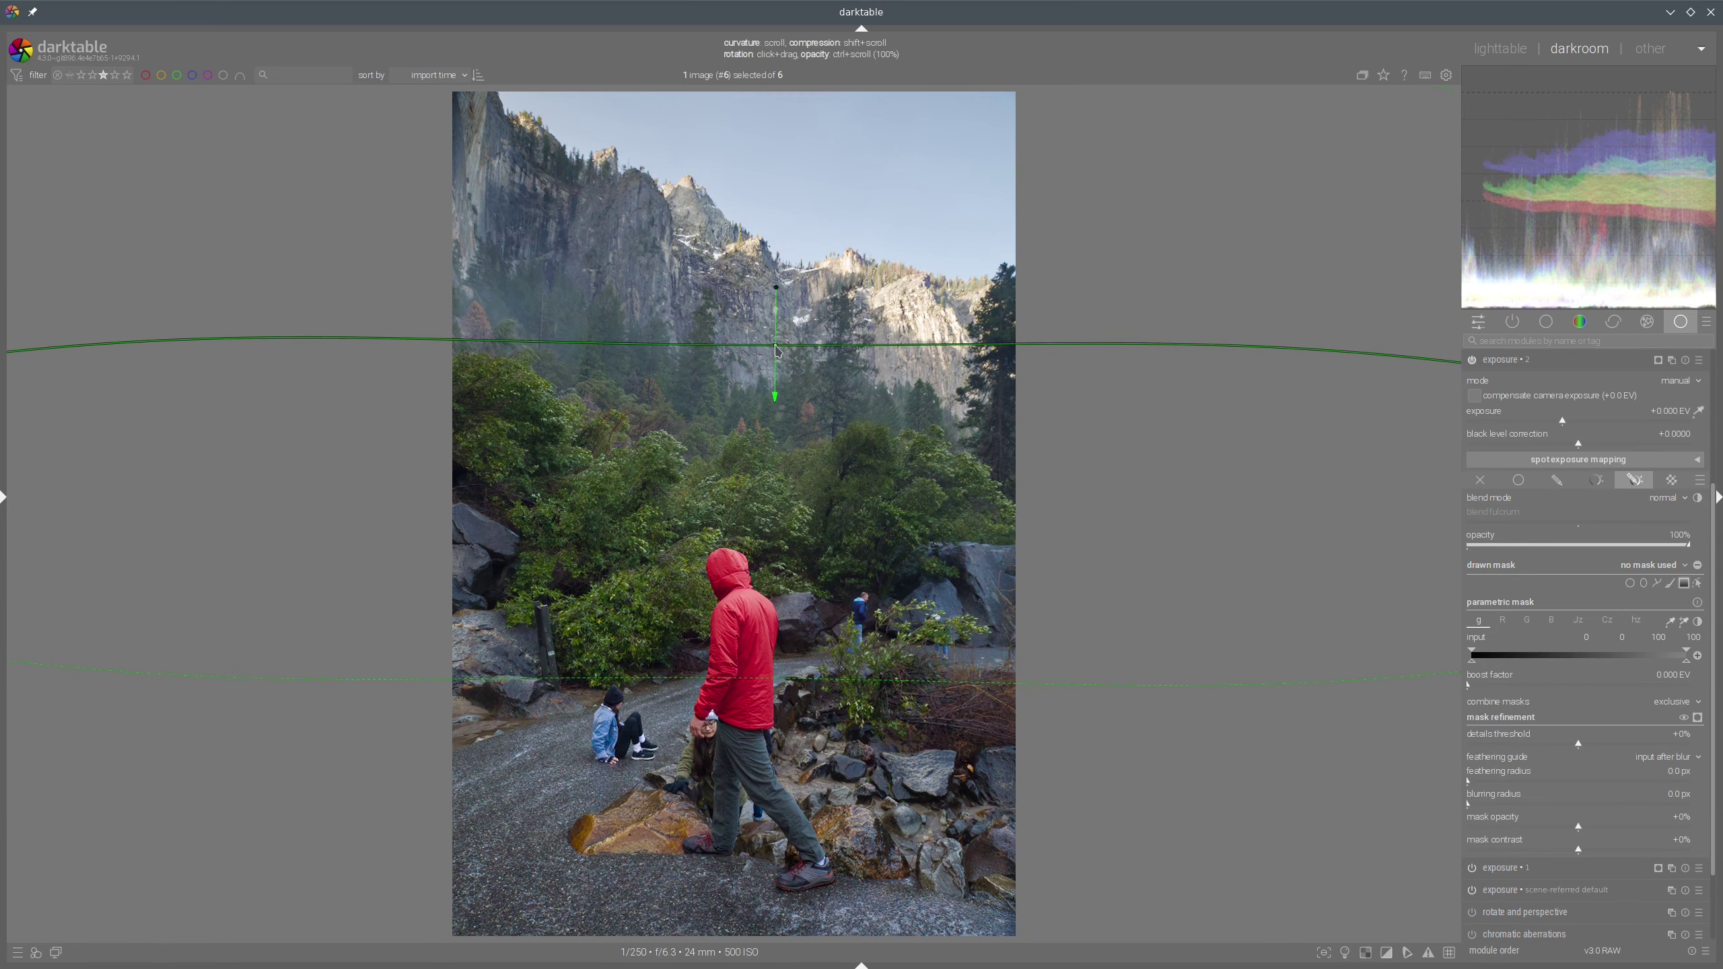
left_click(777, 349)
left_click_drag(776, 301, 791, 302)
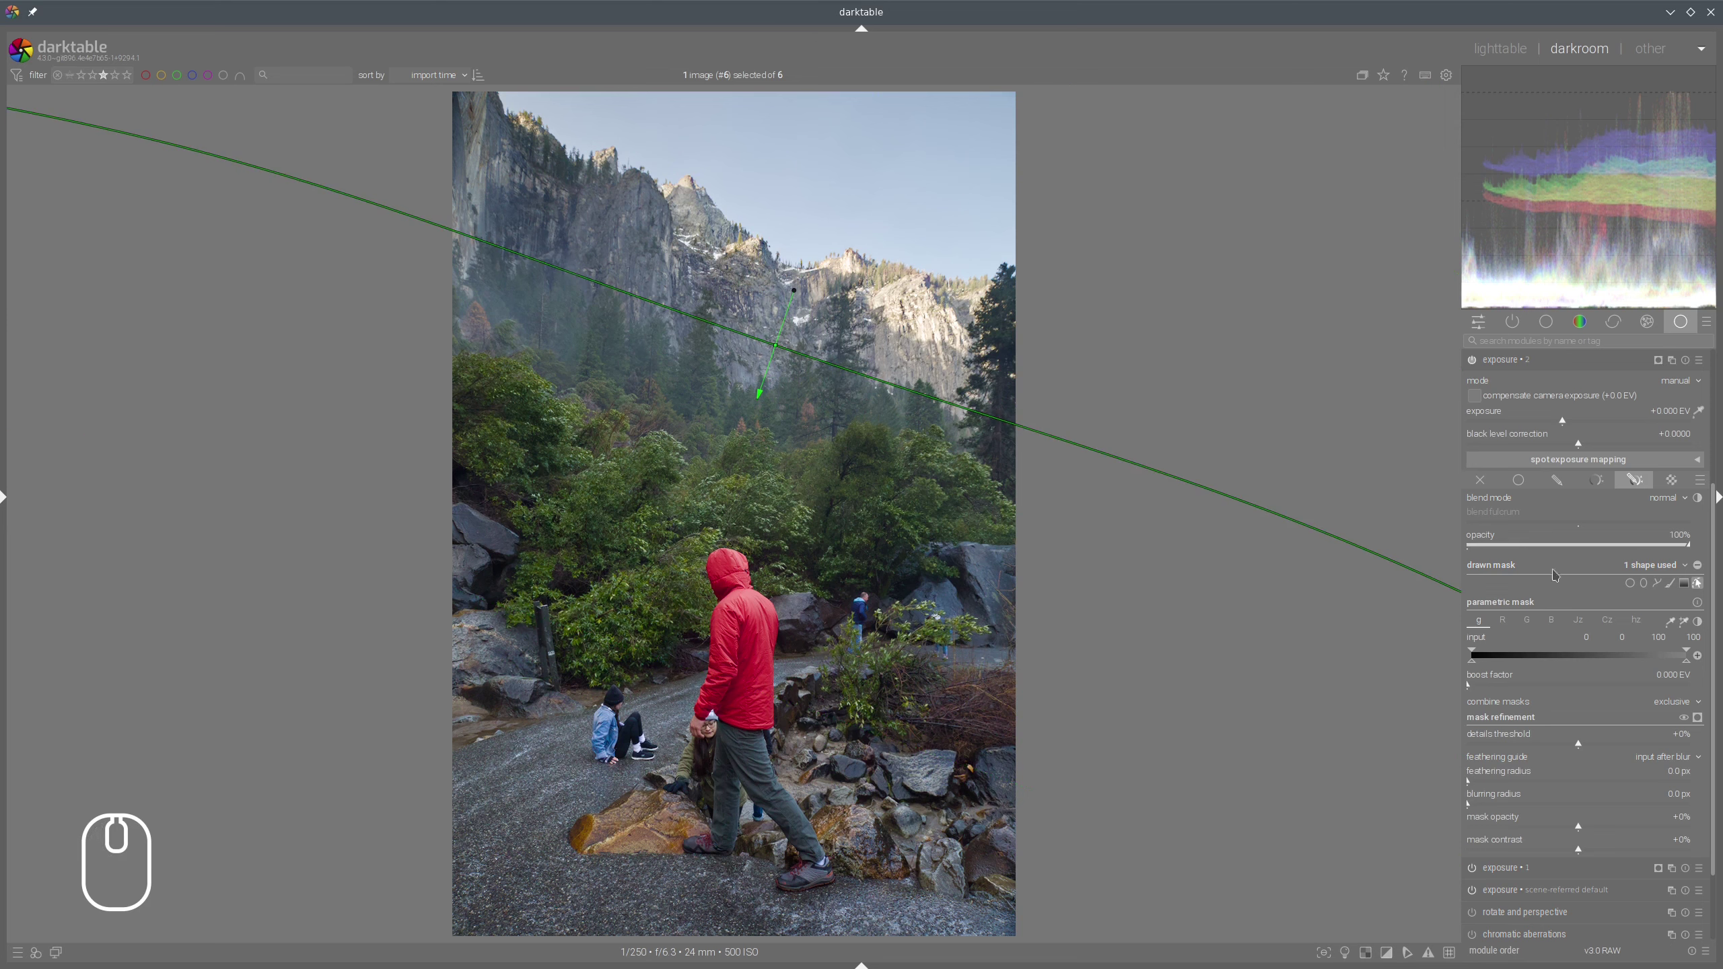
Show the mask overlay, tighten the gradient's transition and reduce the gradient's opacity
left_click(1696, 716)
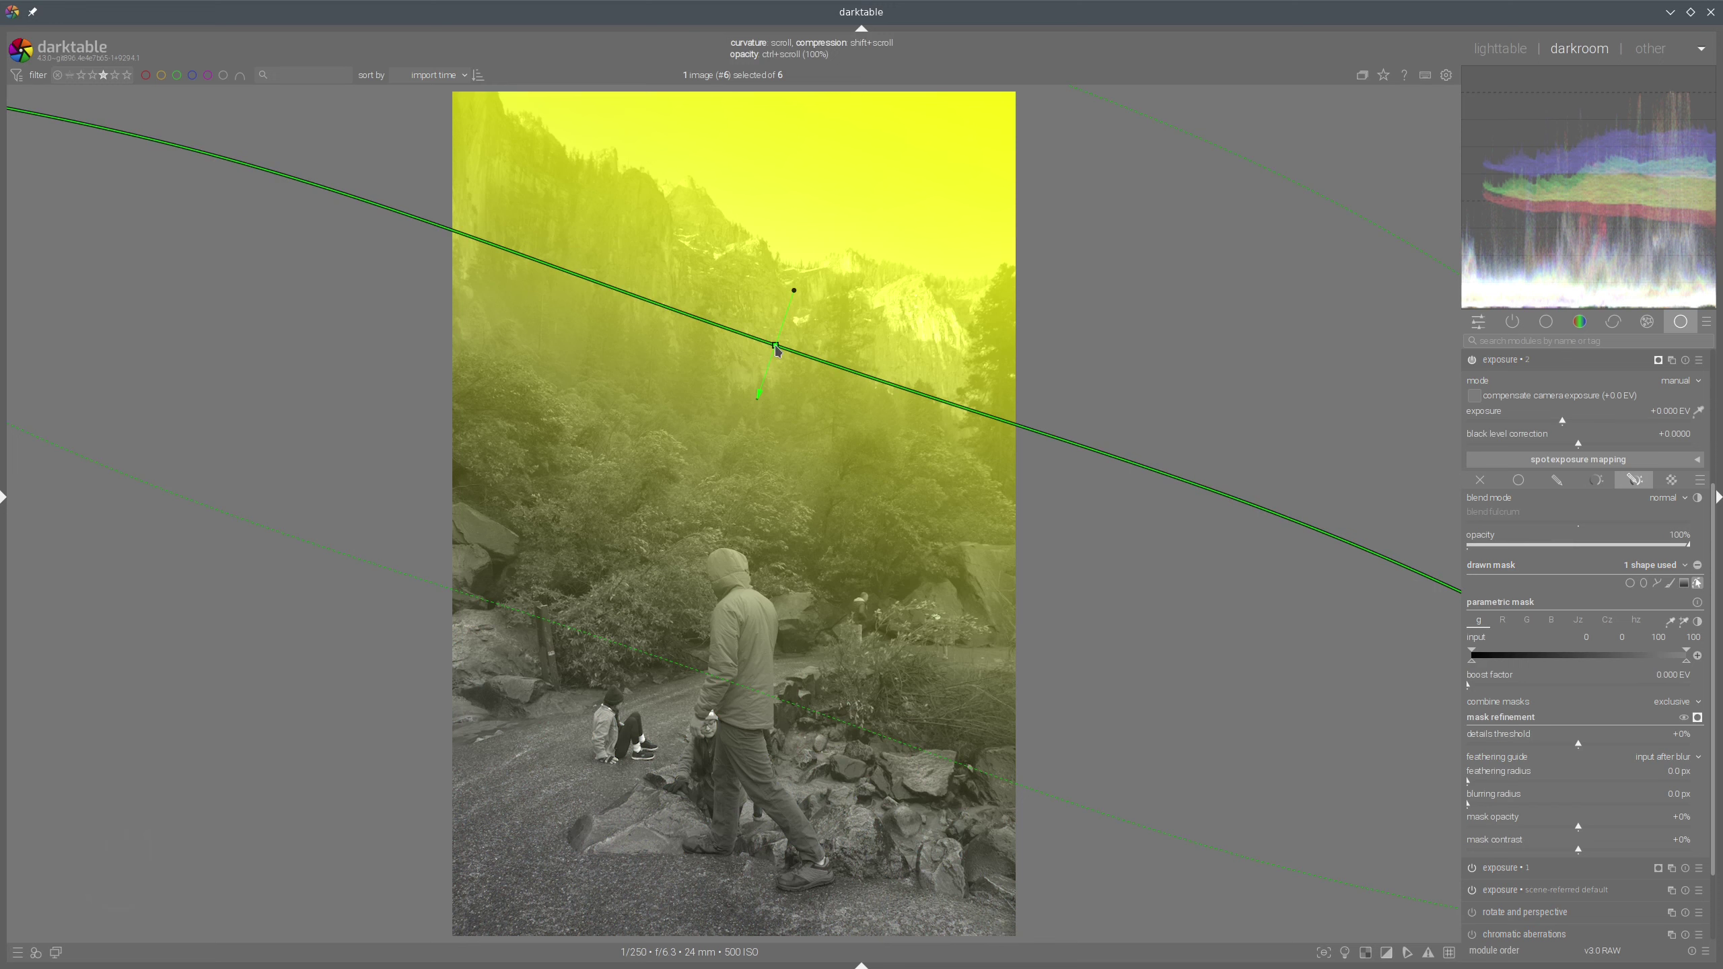
scroll(777, 350, "down", 3, "shift")
scroll(777, 350, "down", 2, "shift")
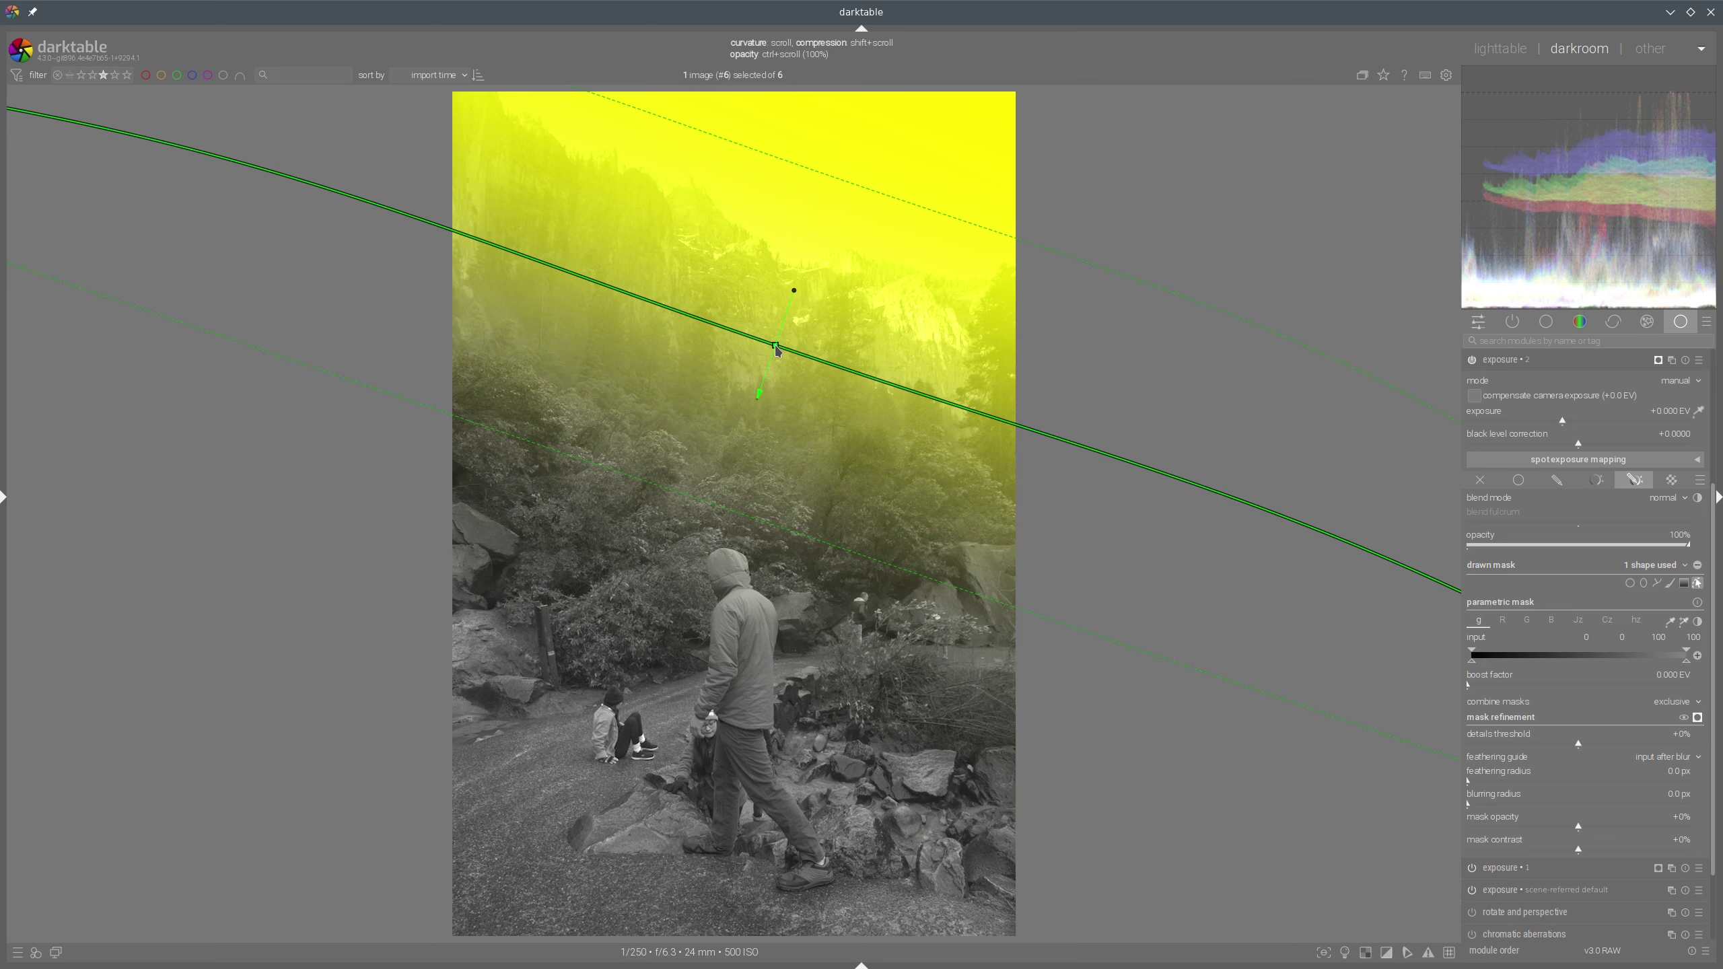
scroll(778, 350, "down", 2, "ctrl")
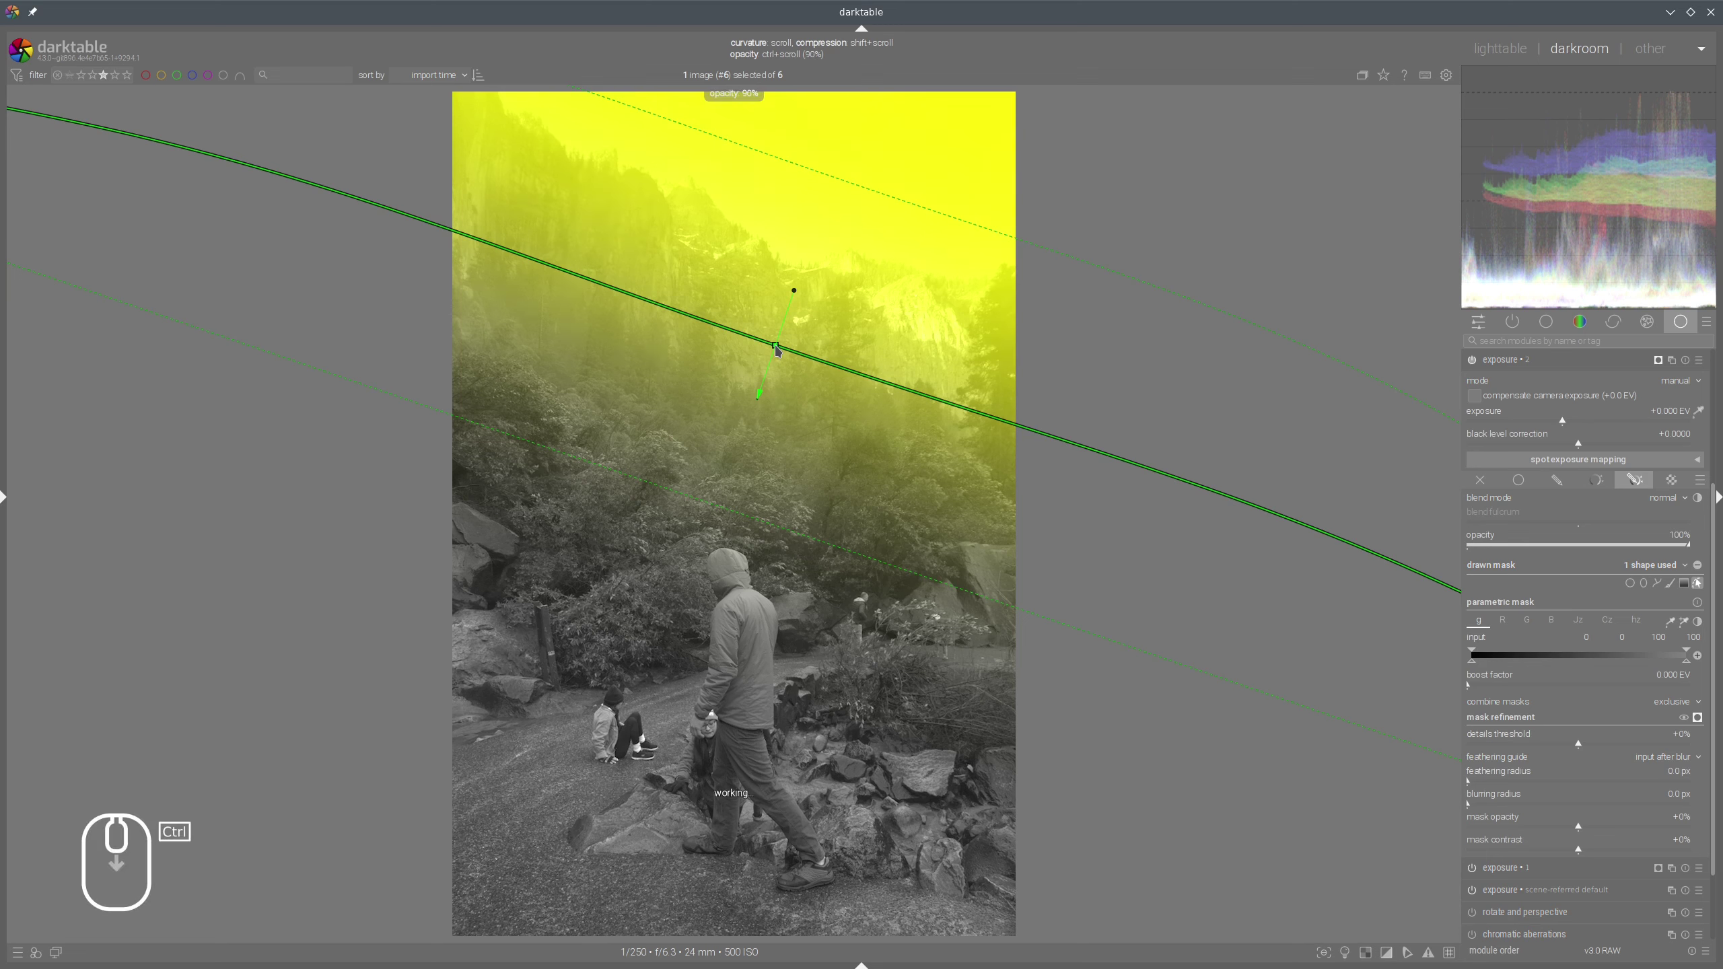
scroll(777, 350, "down", 1, "ctrl")
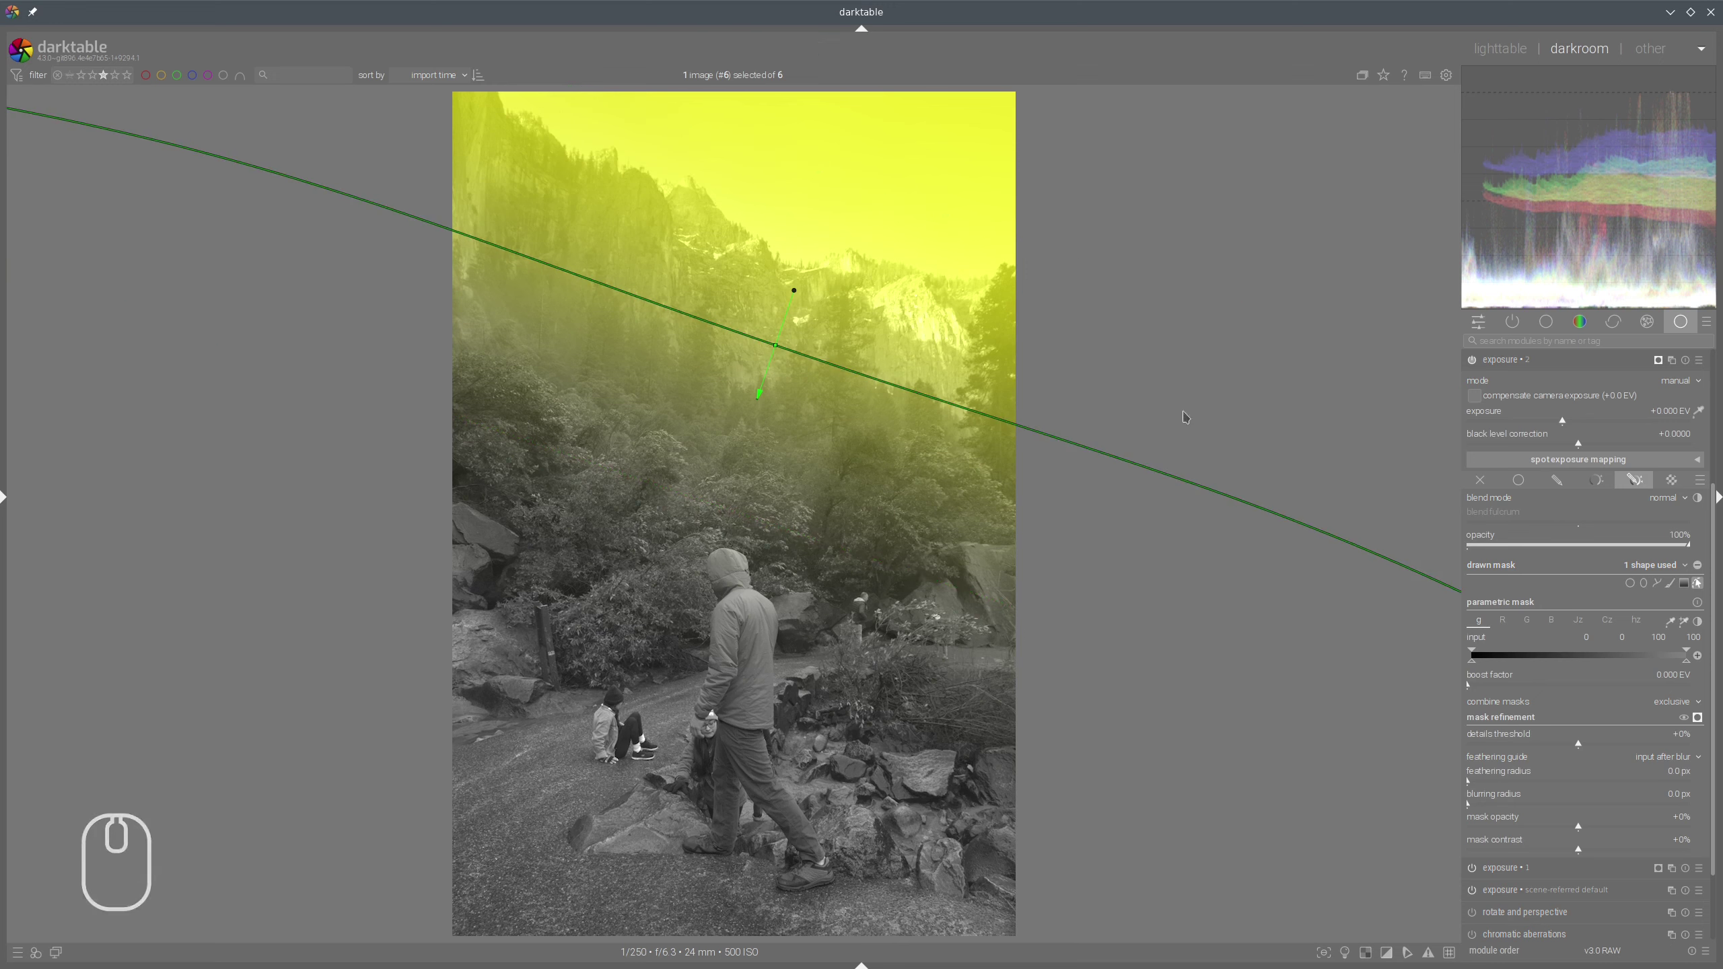
Hide the gradient's outline and mask overlay, and lower this instance's exposure to about -0.575 EV to darken the sky and cliffs
left_click(1698, 583)
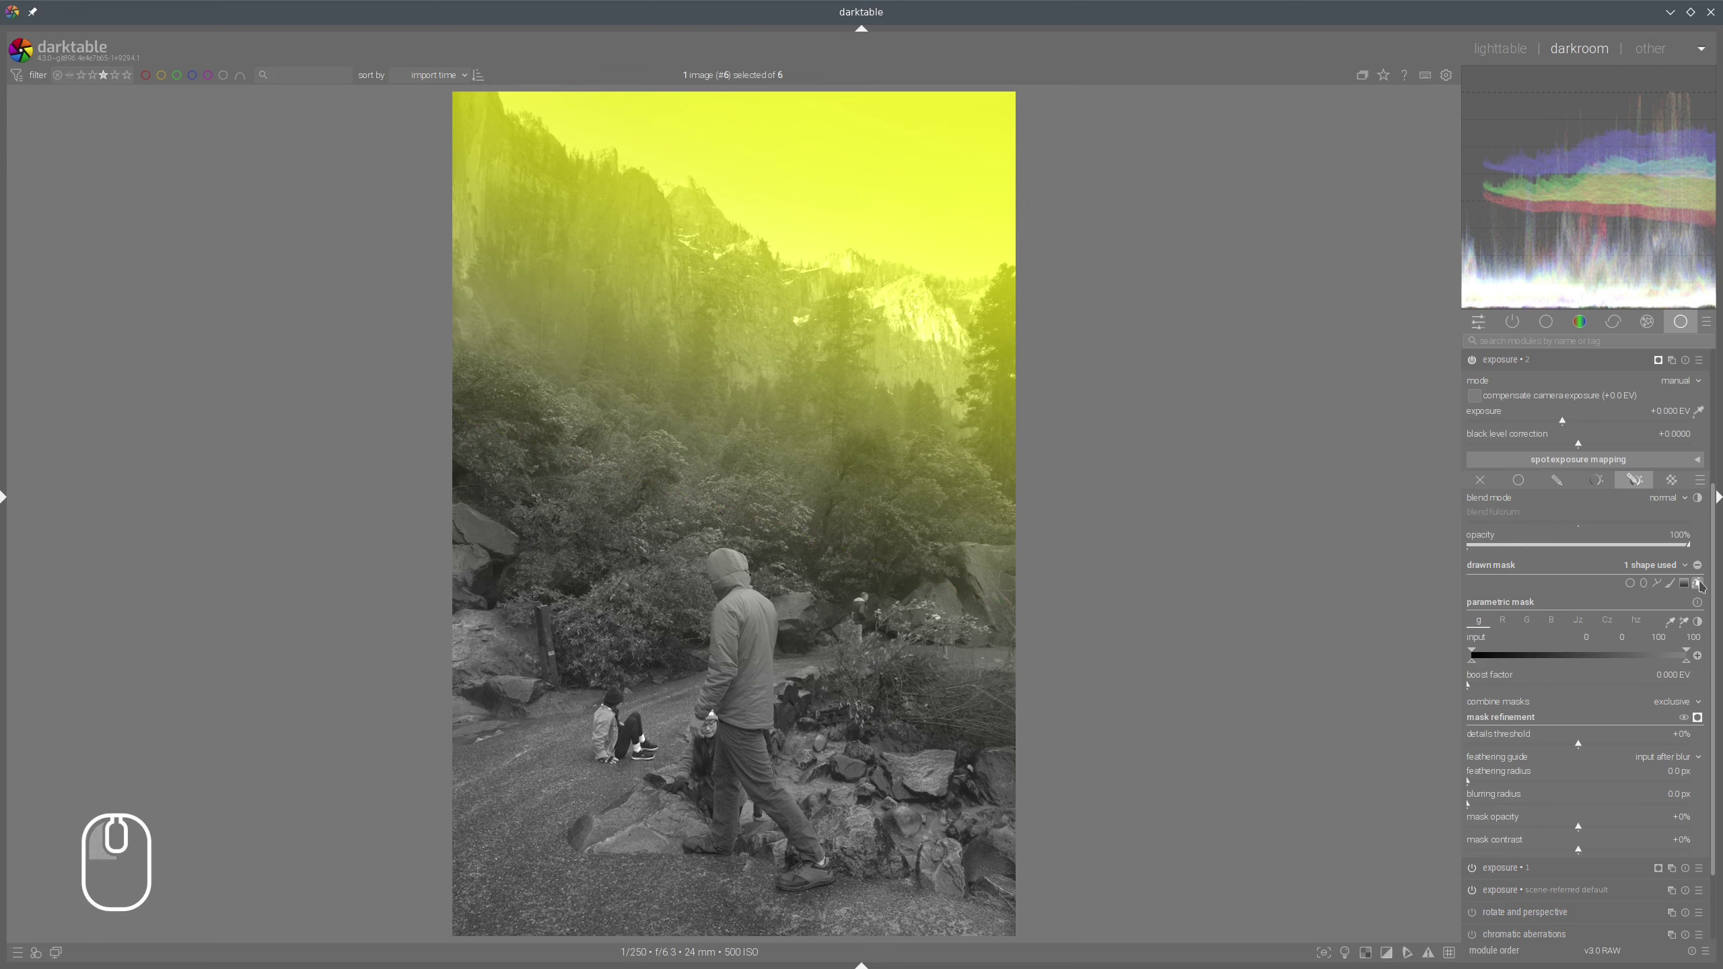
left_click(1697, 717)
left_click(1546, 422)
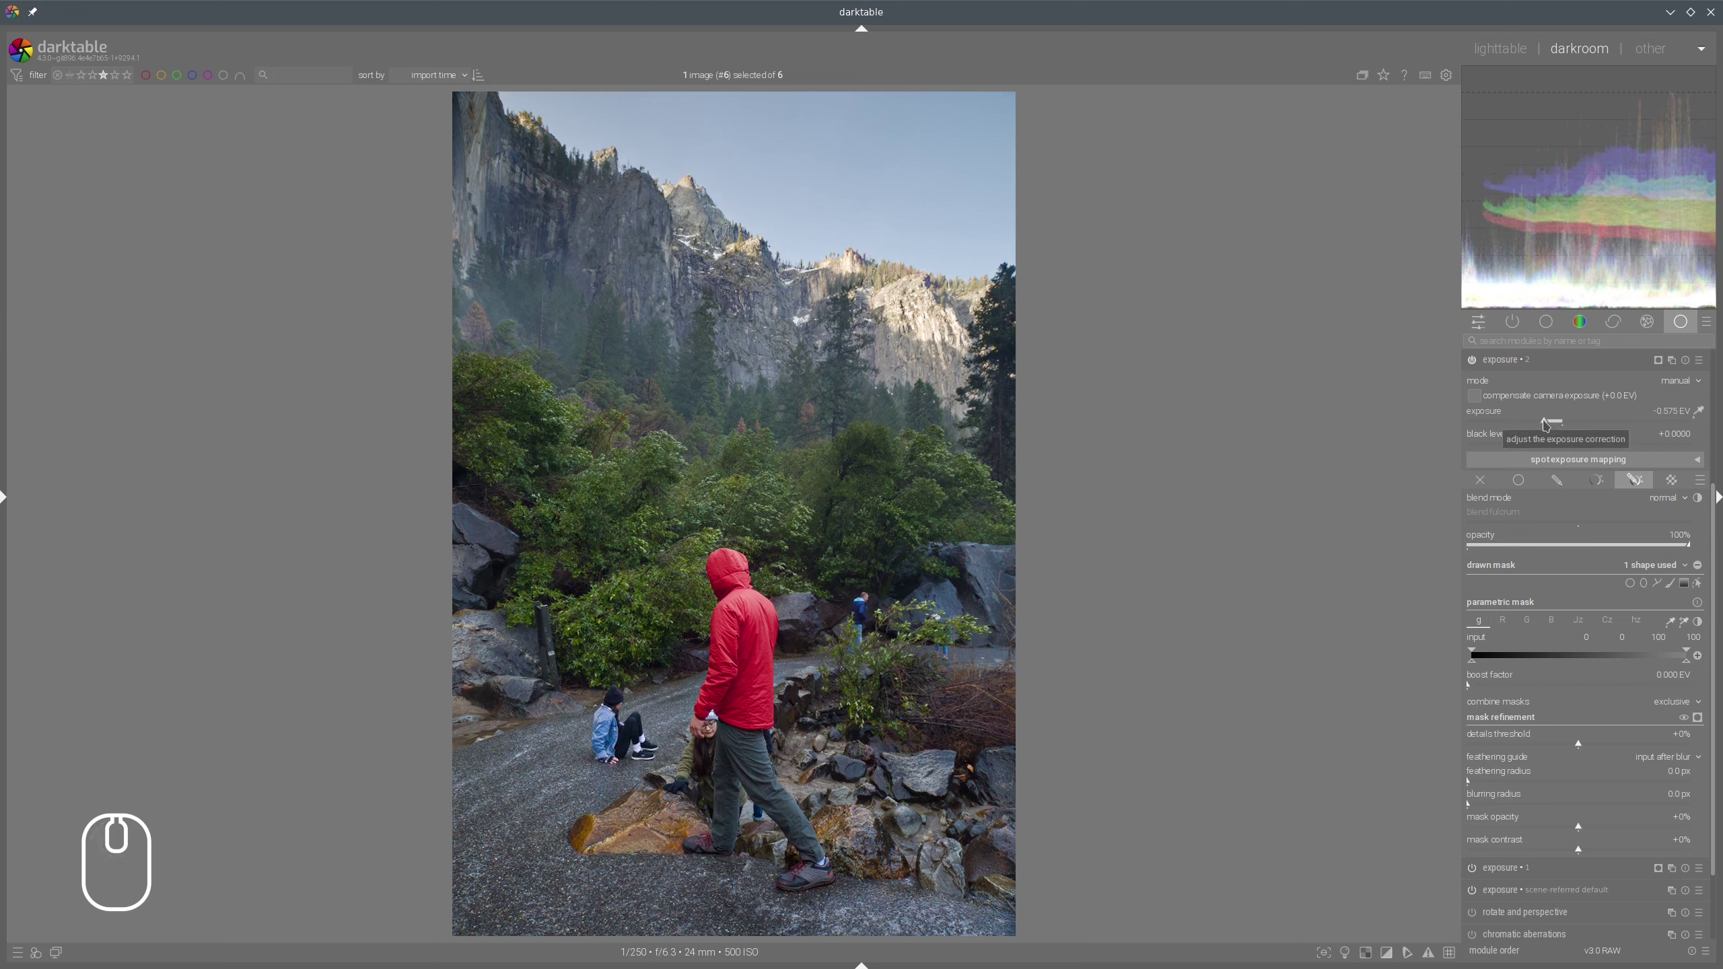
Lower the gradient-masked exposure instance to about -0.765 EV, toggle the instance to compare its effect, and collapse the module
left_click(1553, 427)
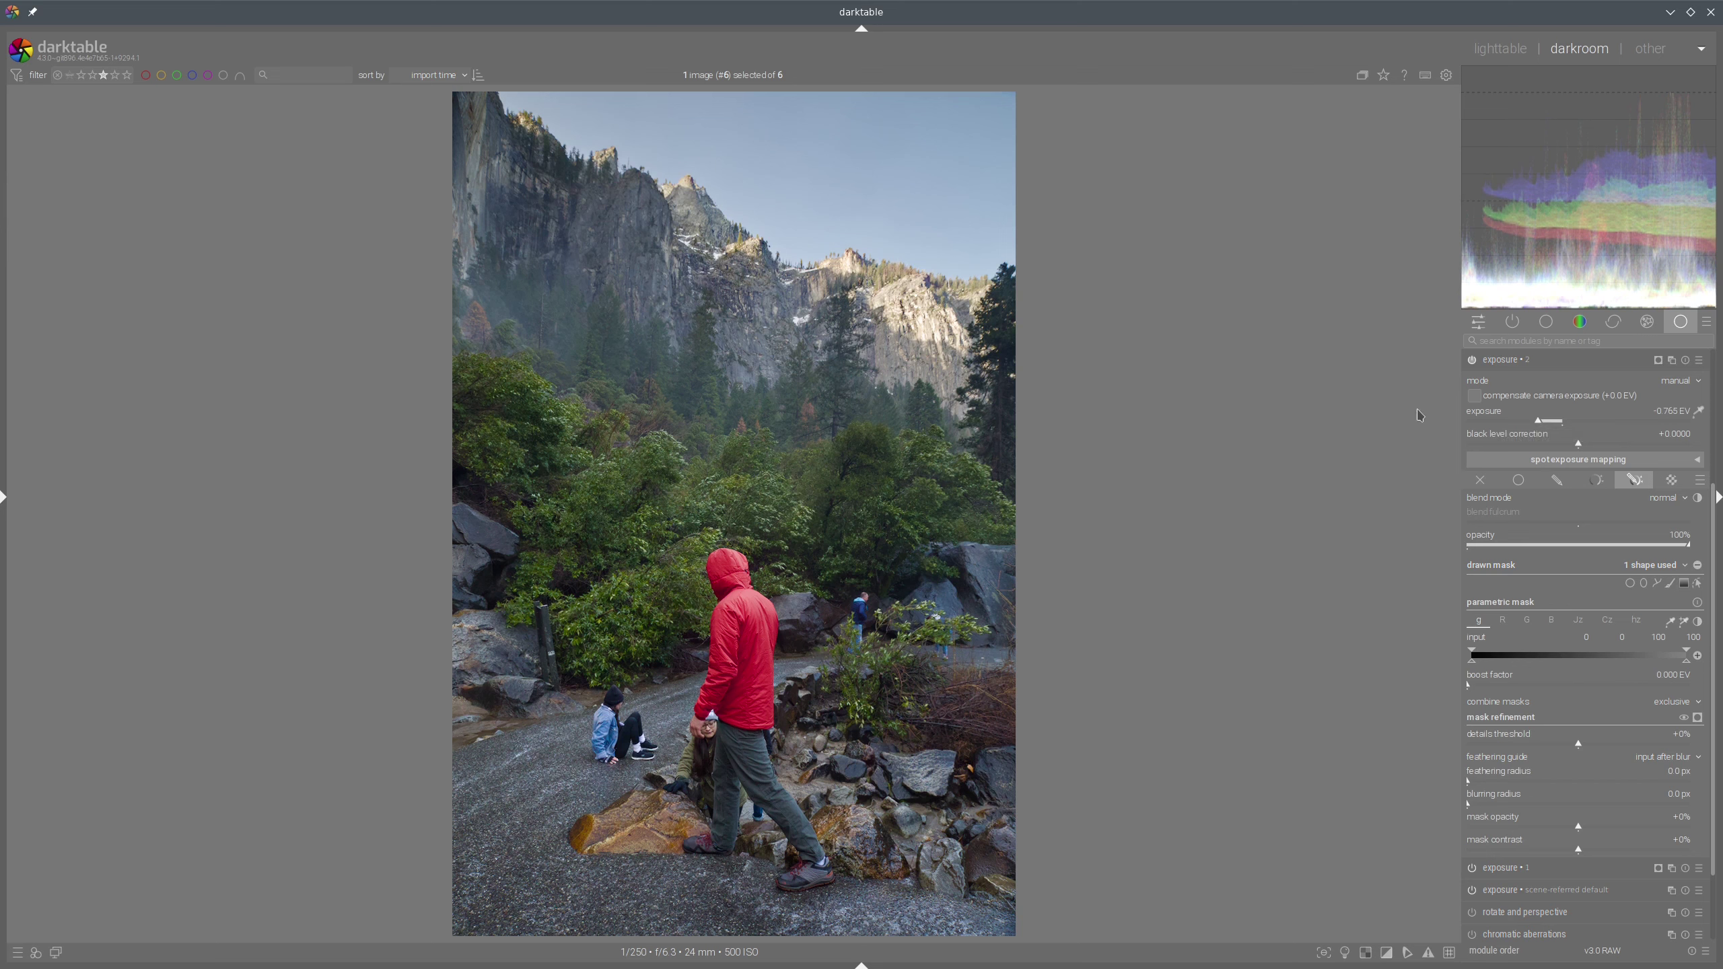
left_click(1472, 360)
left_click(1472, 360)
left_click(1476, 360)
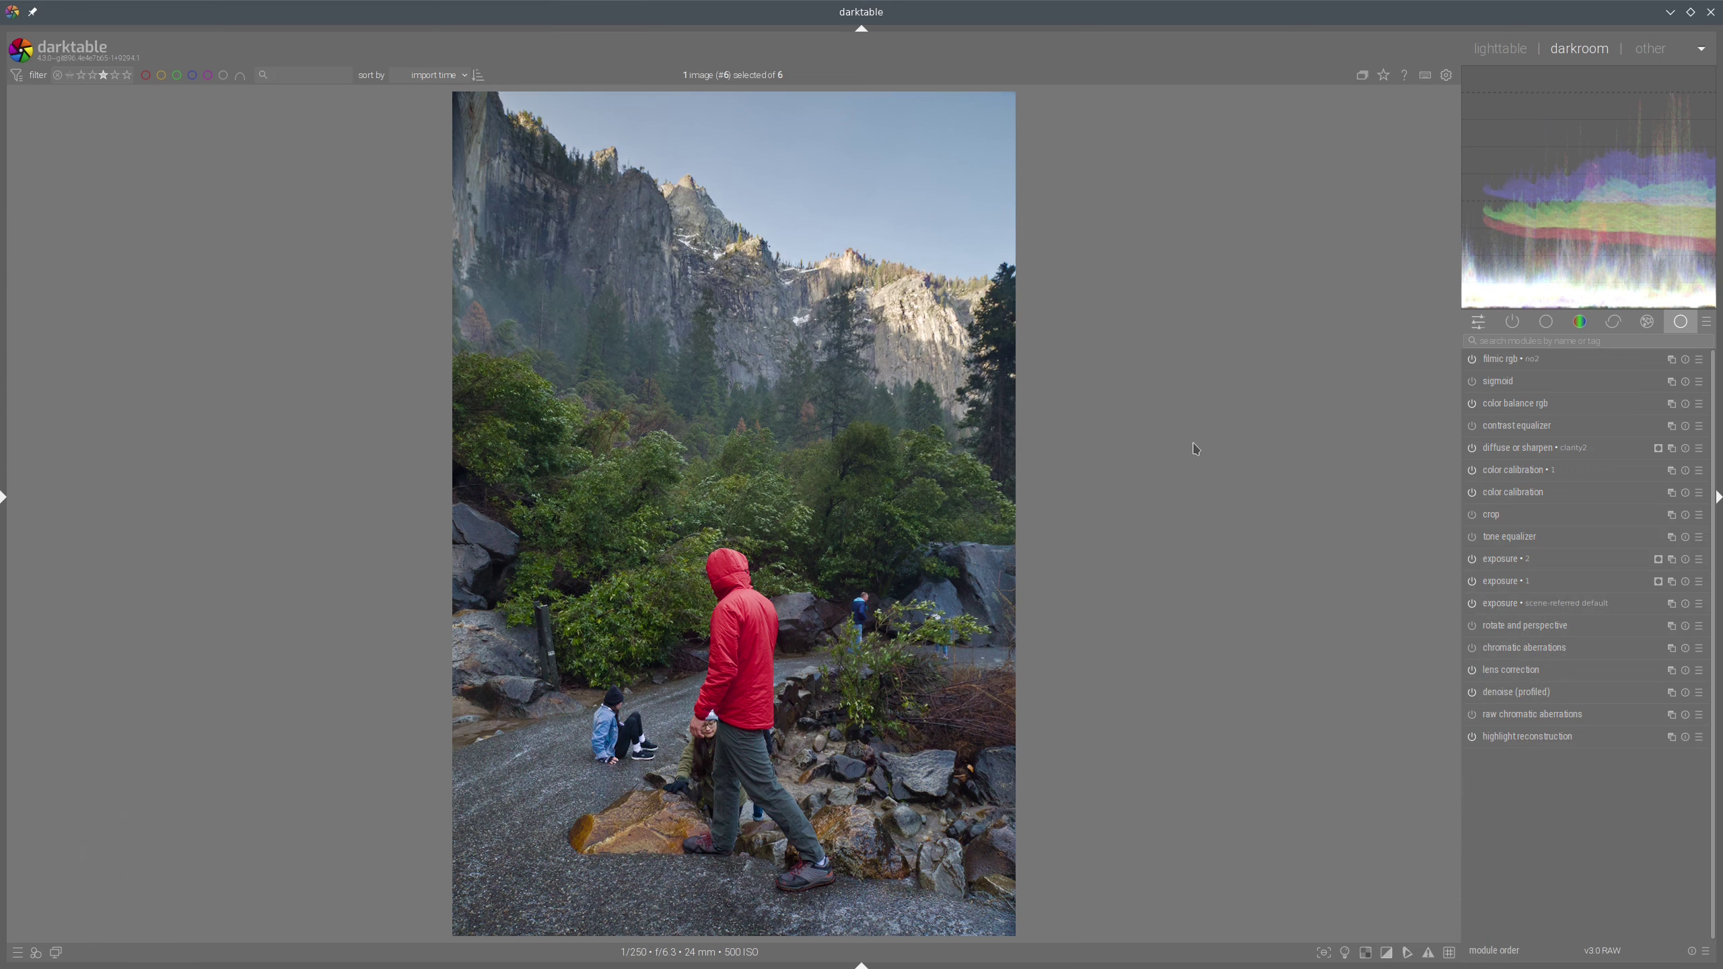
Go back to history step 15, lens correction, and take a snapshot of that state for comparison
left_click(2, 499)
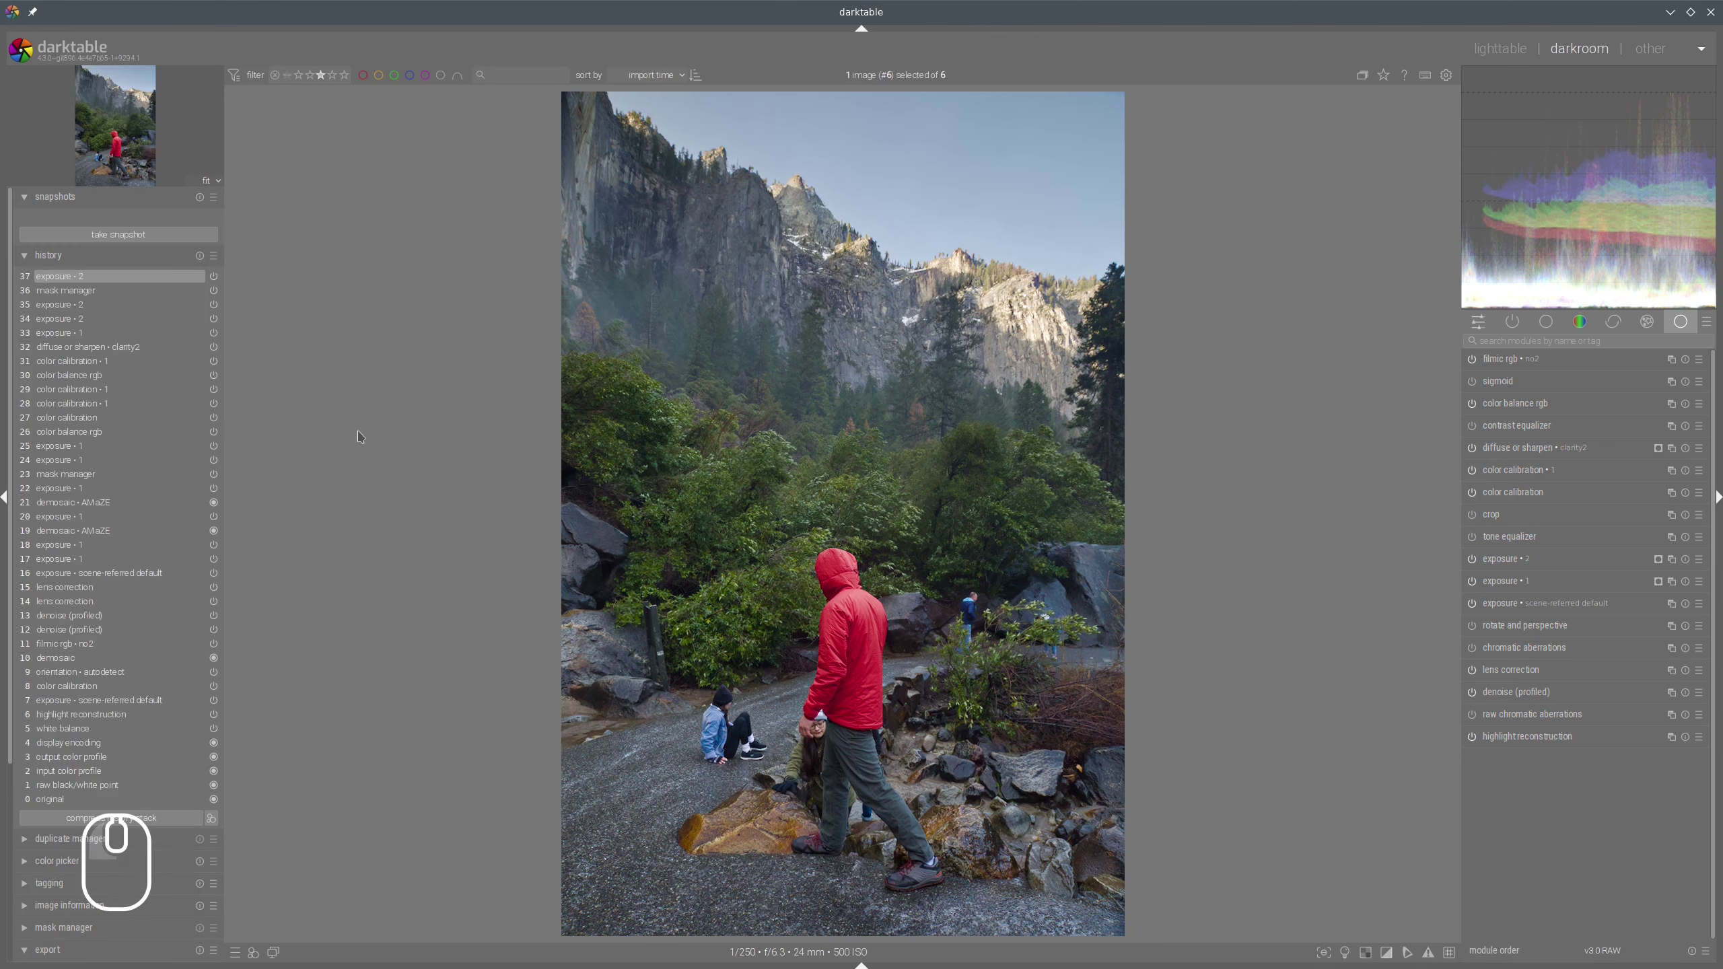
left_click(75, 587)
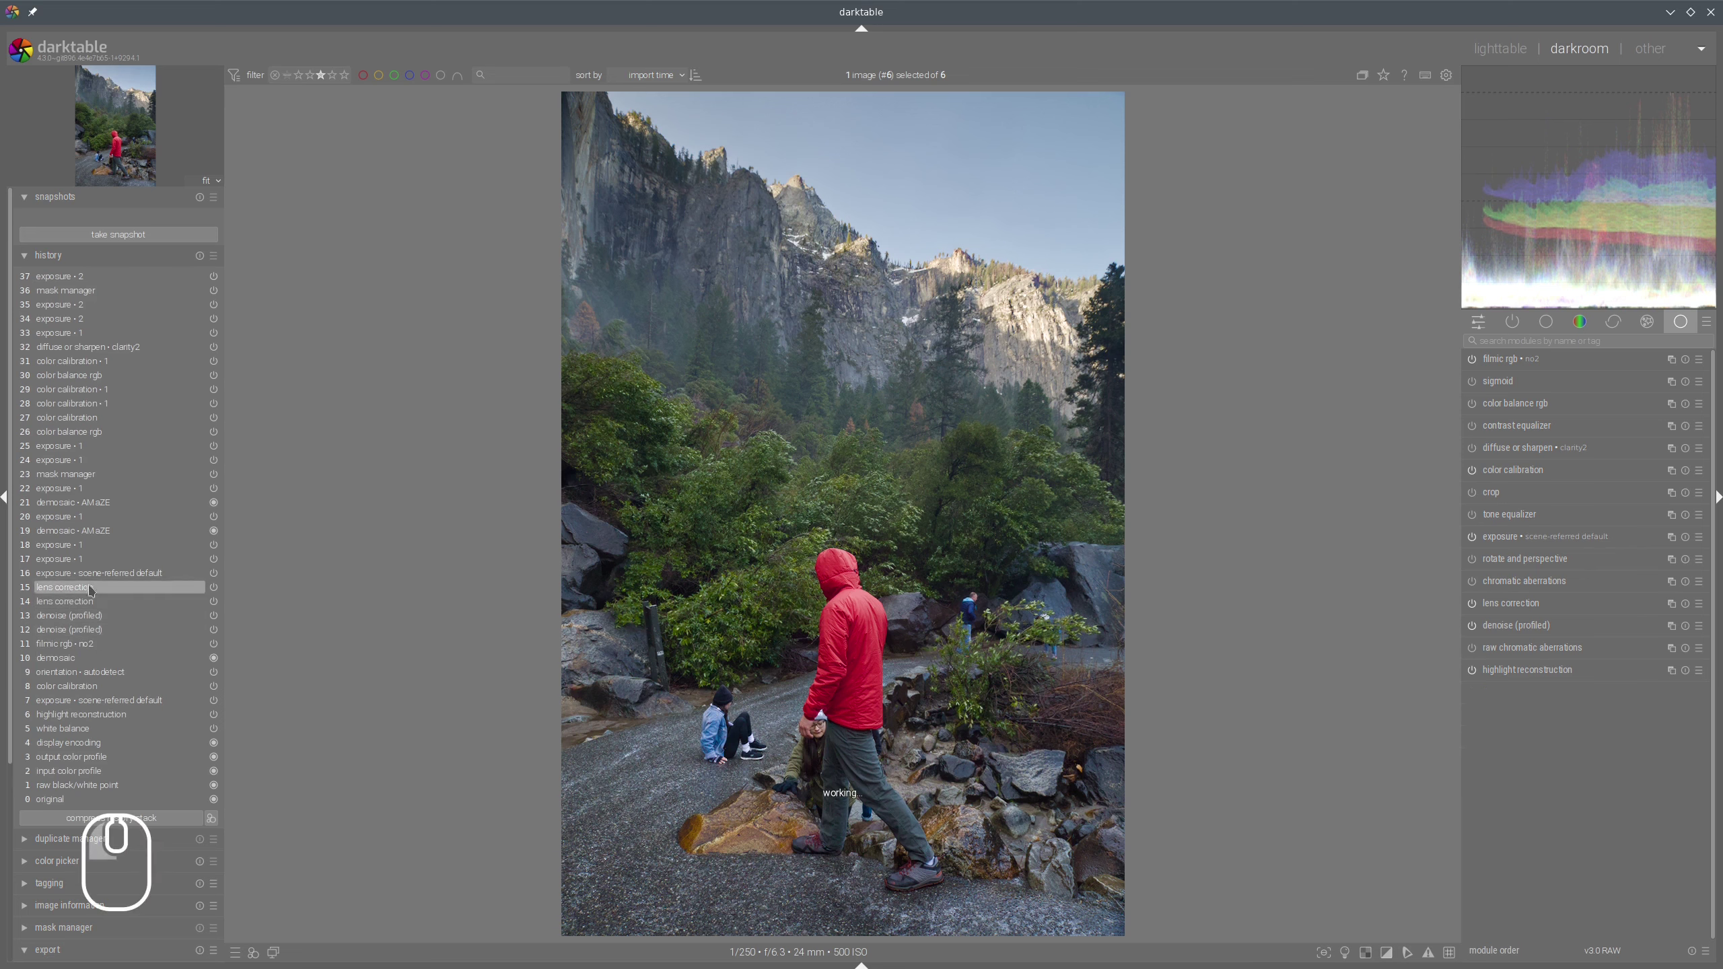
left_click(83, 234)
left_click(82, 219)
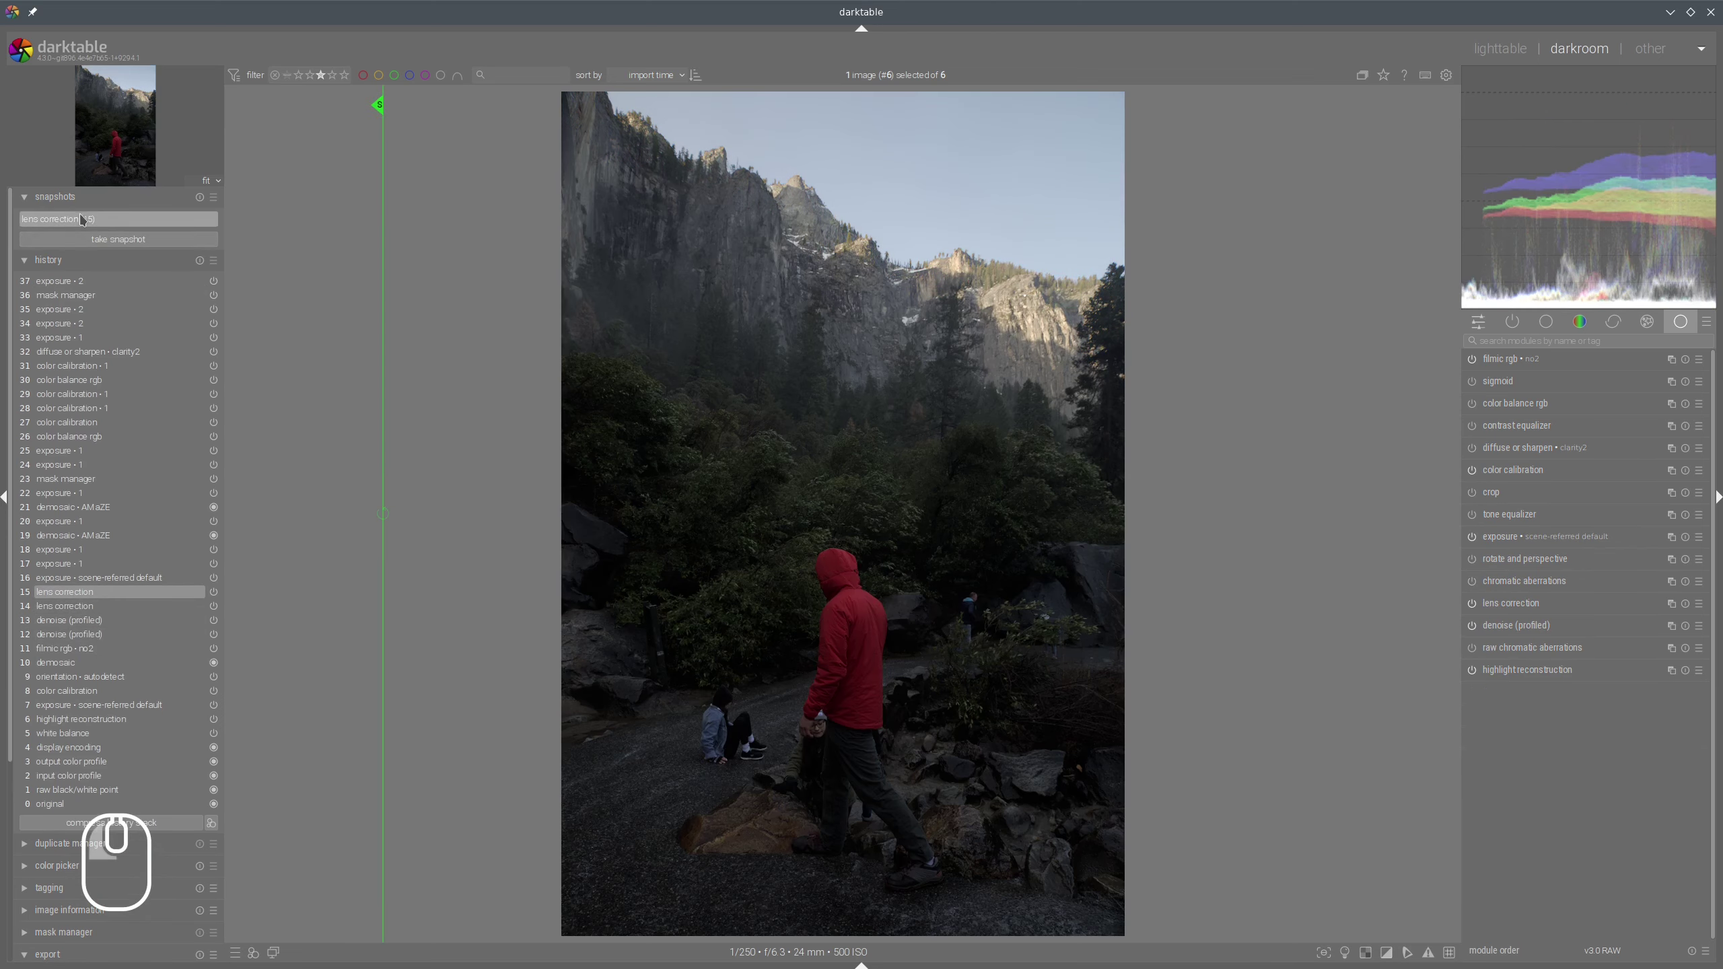
Restore the latest history step 37 and sweep the snapshot split line across the photo to compare before and after
left_click(61, 280)
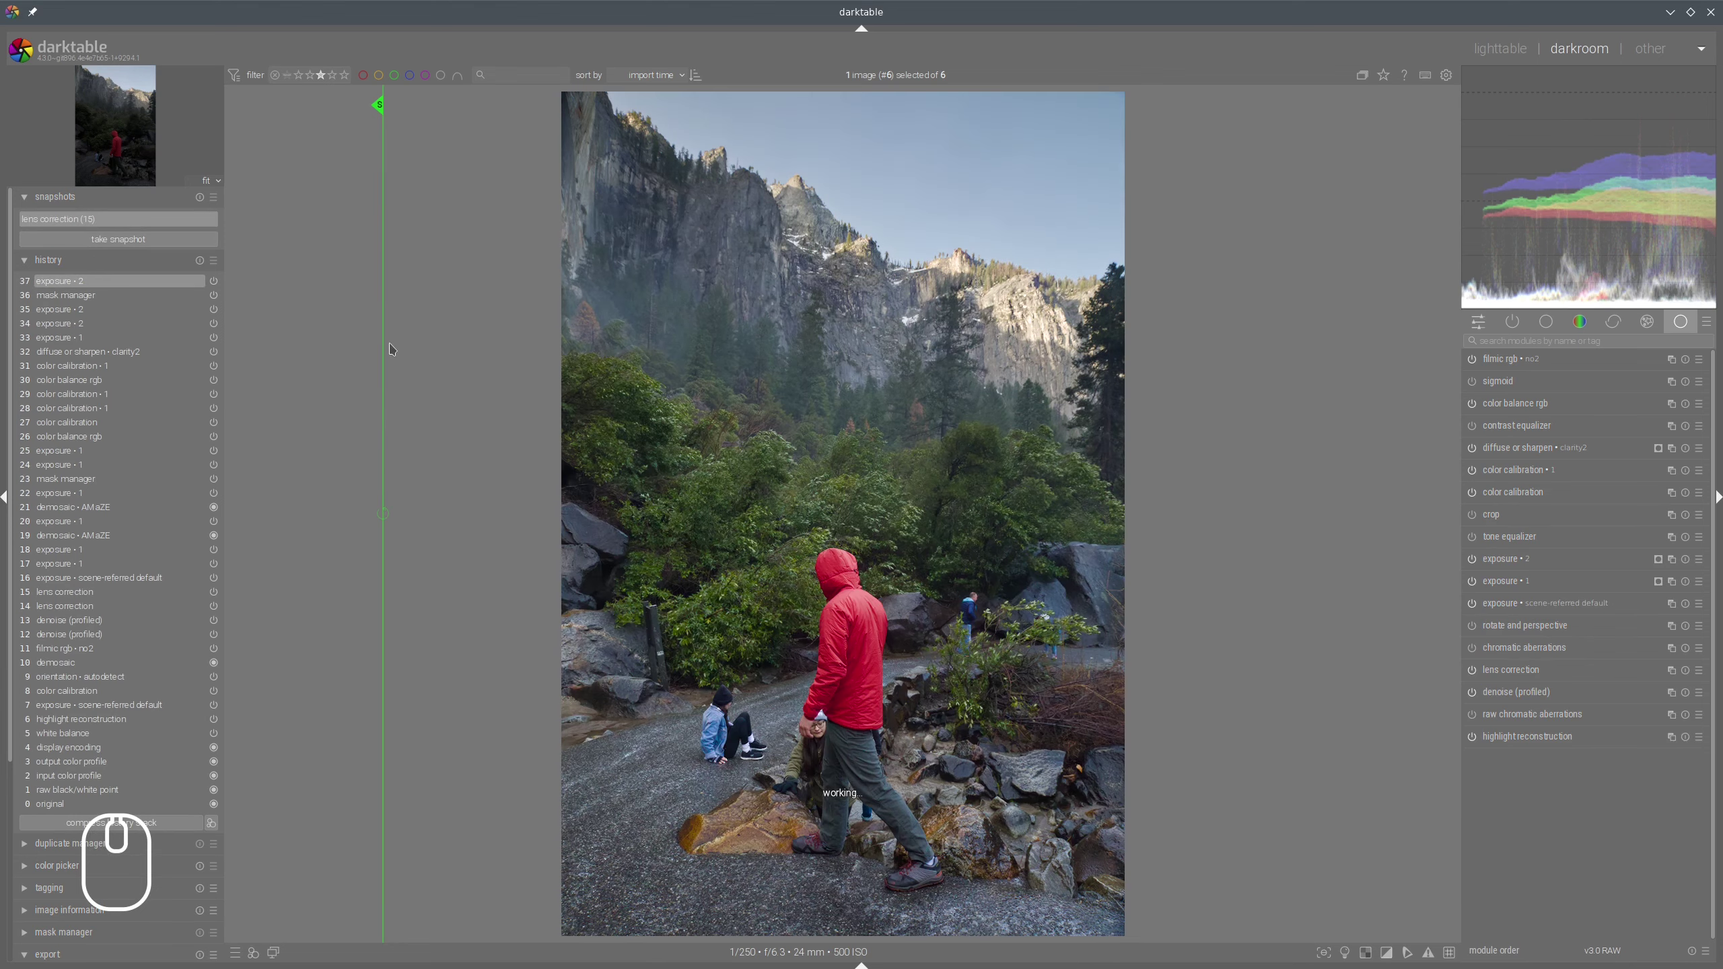
key("ctrl+shift+l")
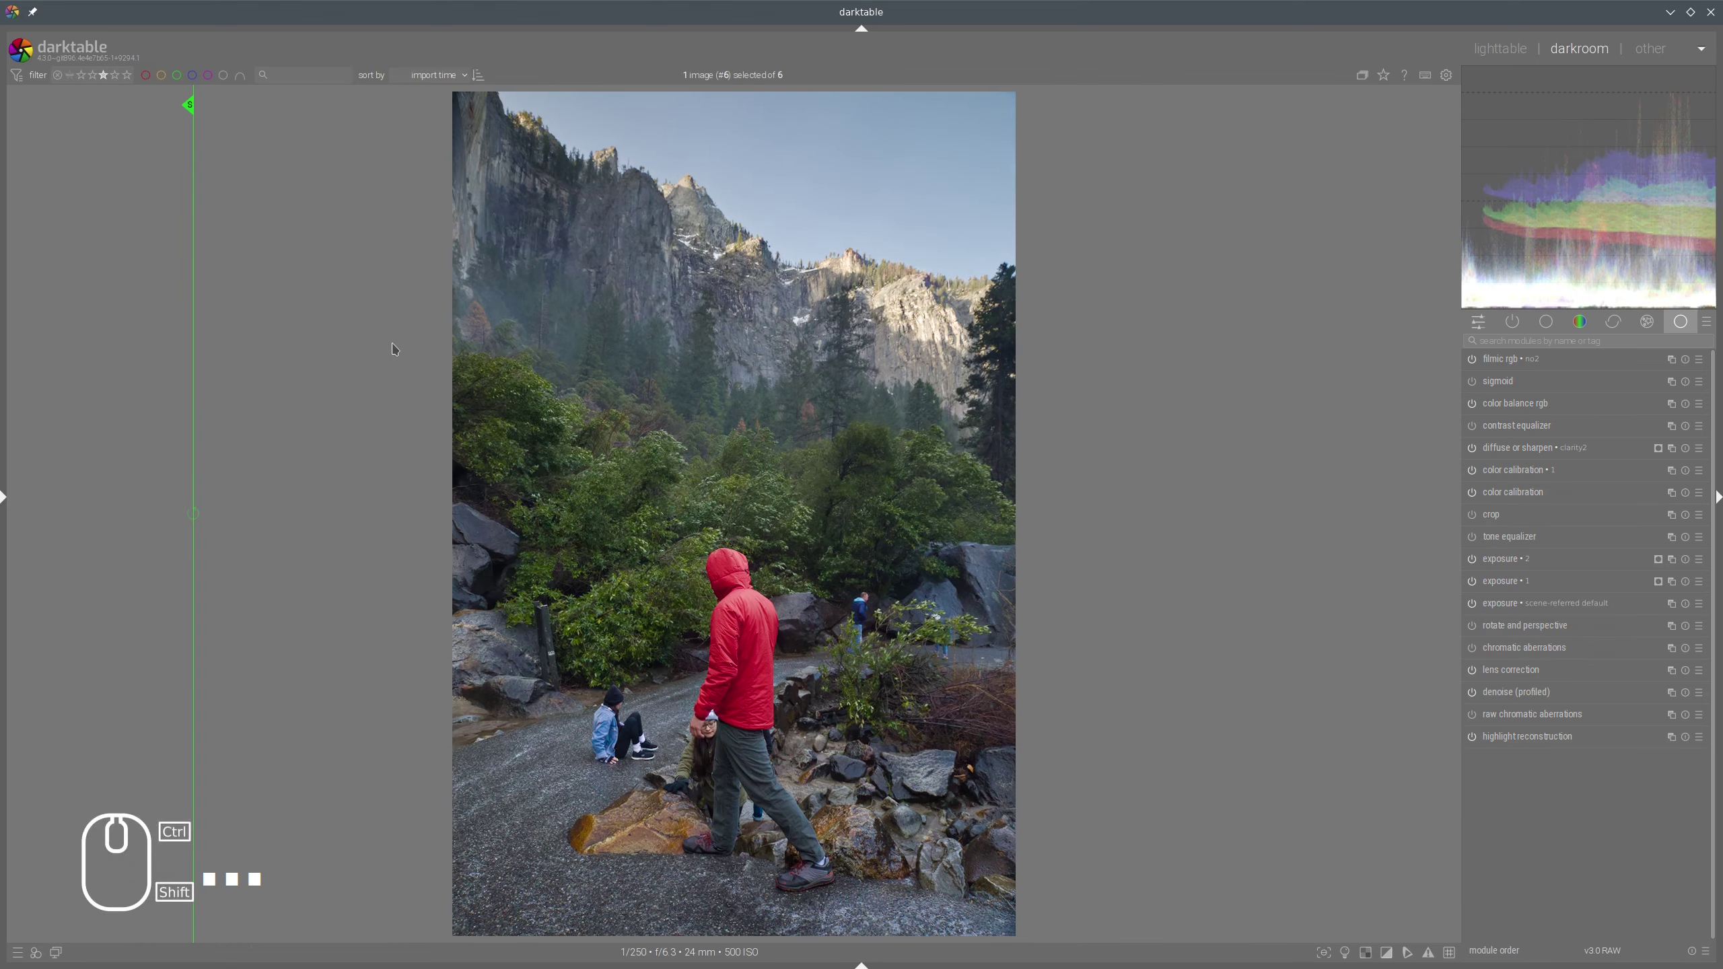
left_click_drag(192, 457, 357, 469)
left_click_drag(1188, 429, 1109, 377)
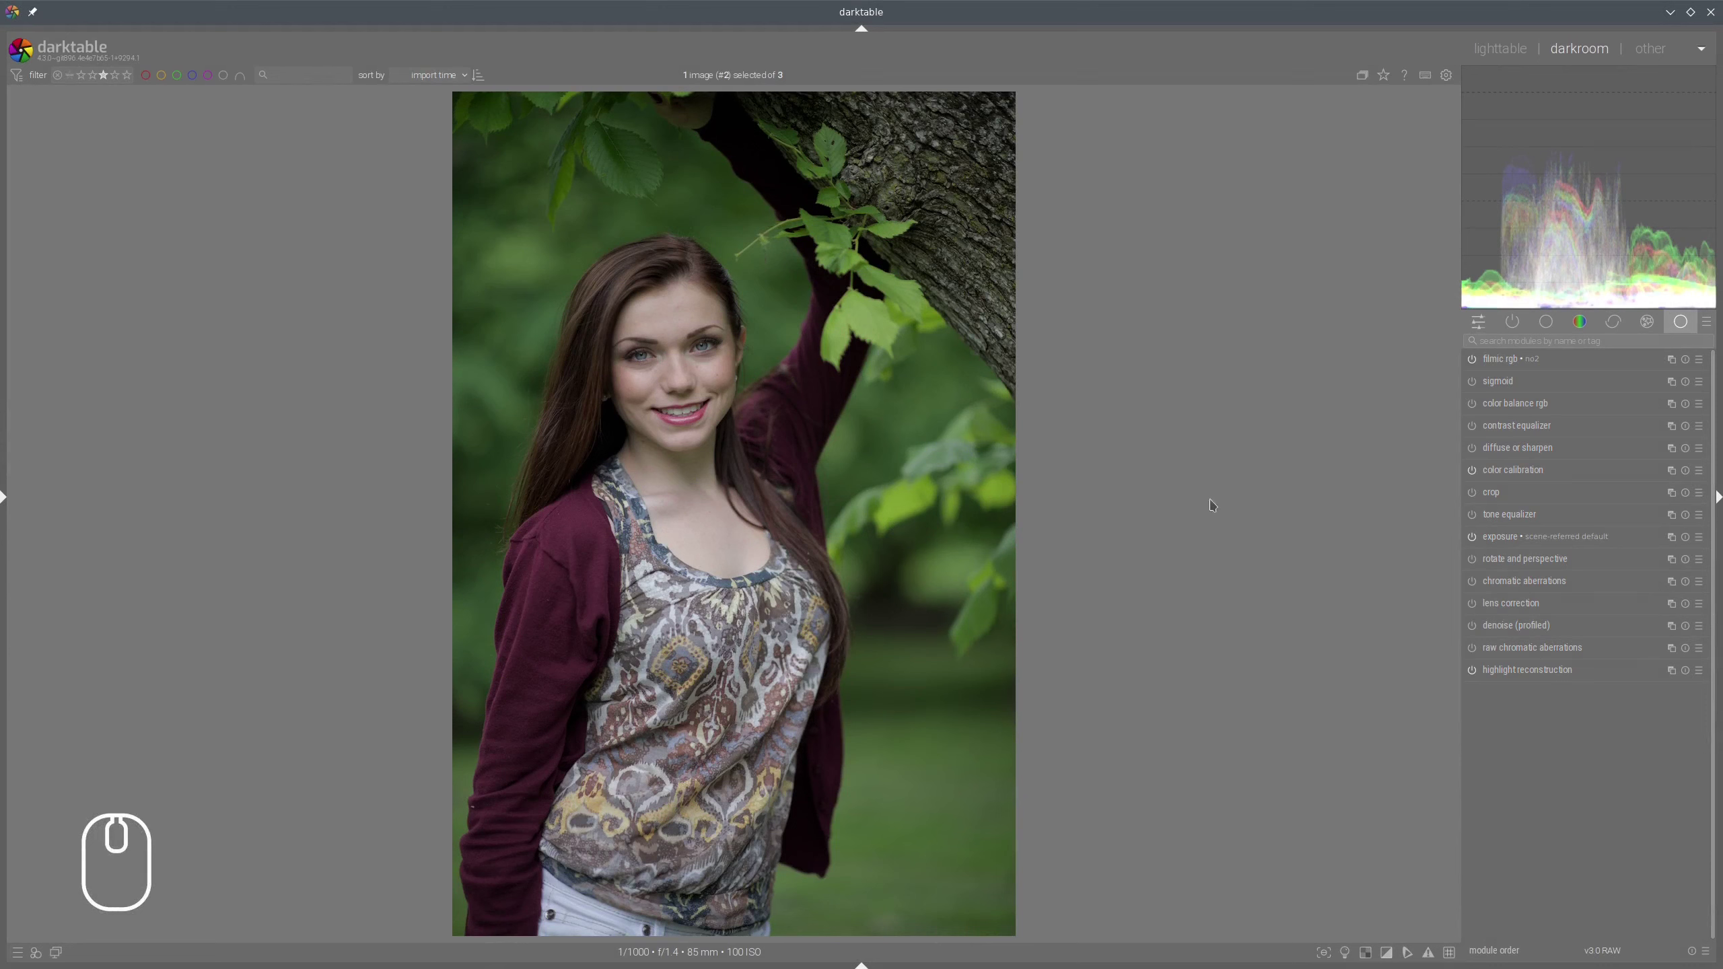
Try to enable lens correction on the portrait photo
left_click(1471, 603)
left_click(1499, 603)
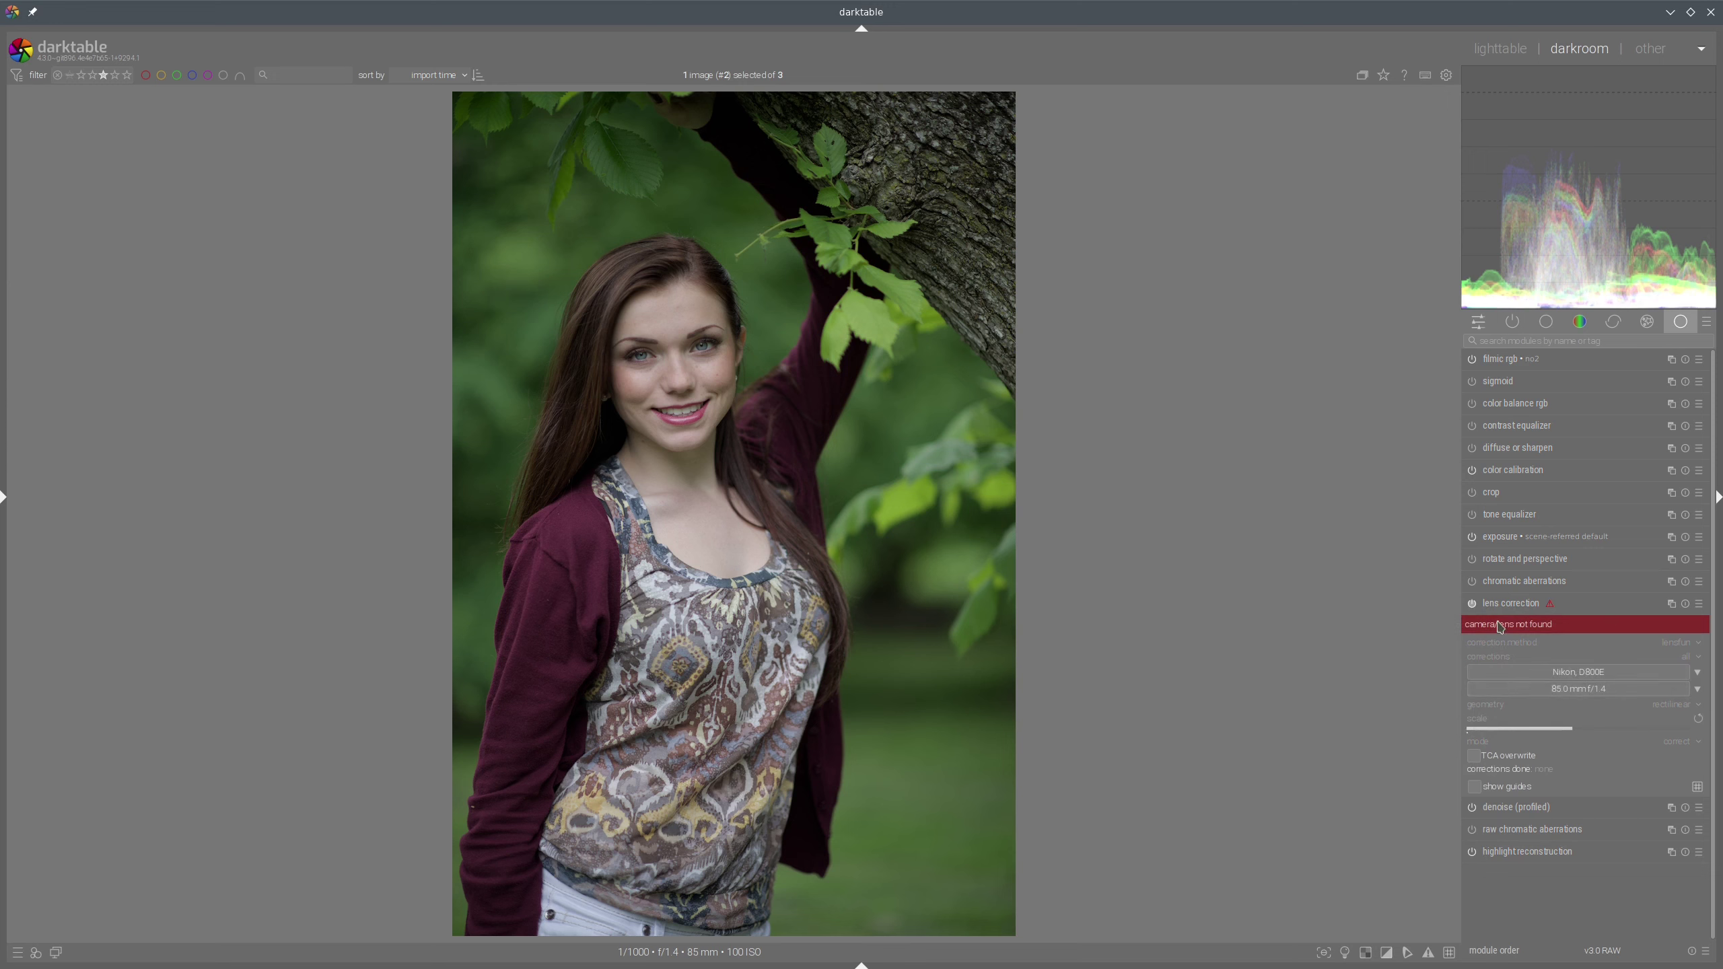
left_click(1472, 603)
left_click(1471, 604)
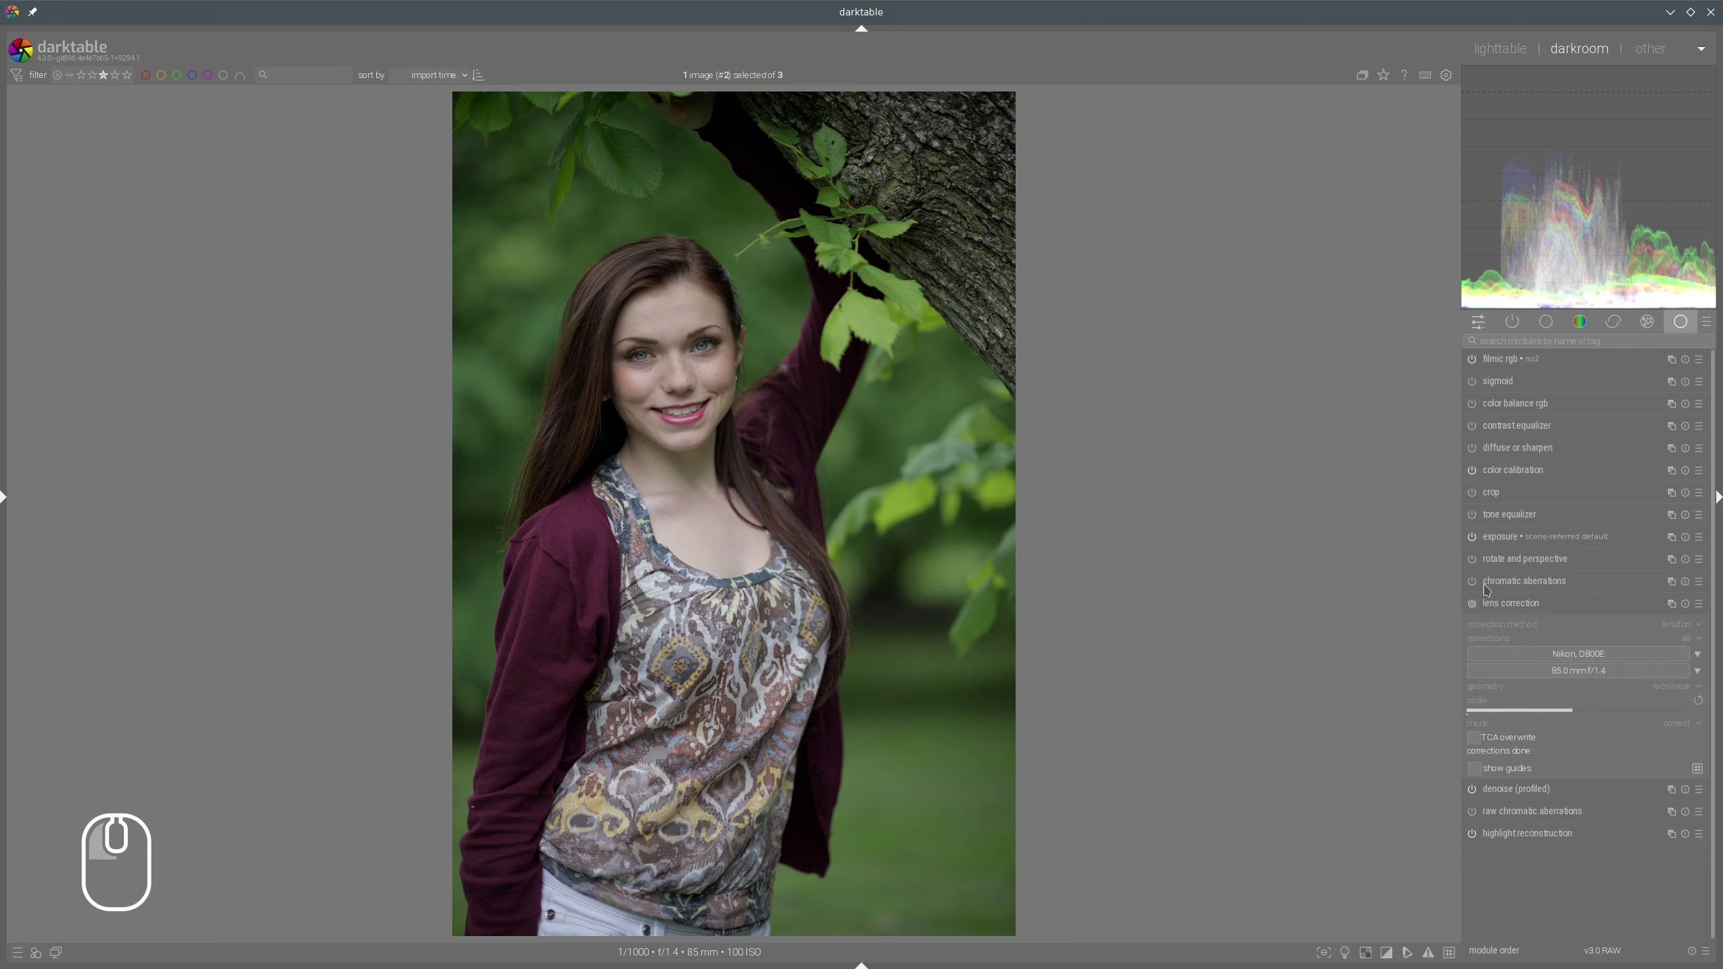
left_click(1507, 611)
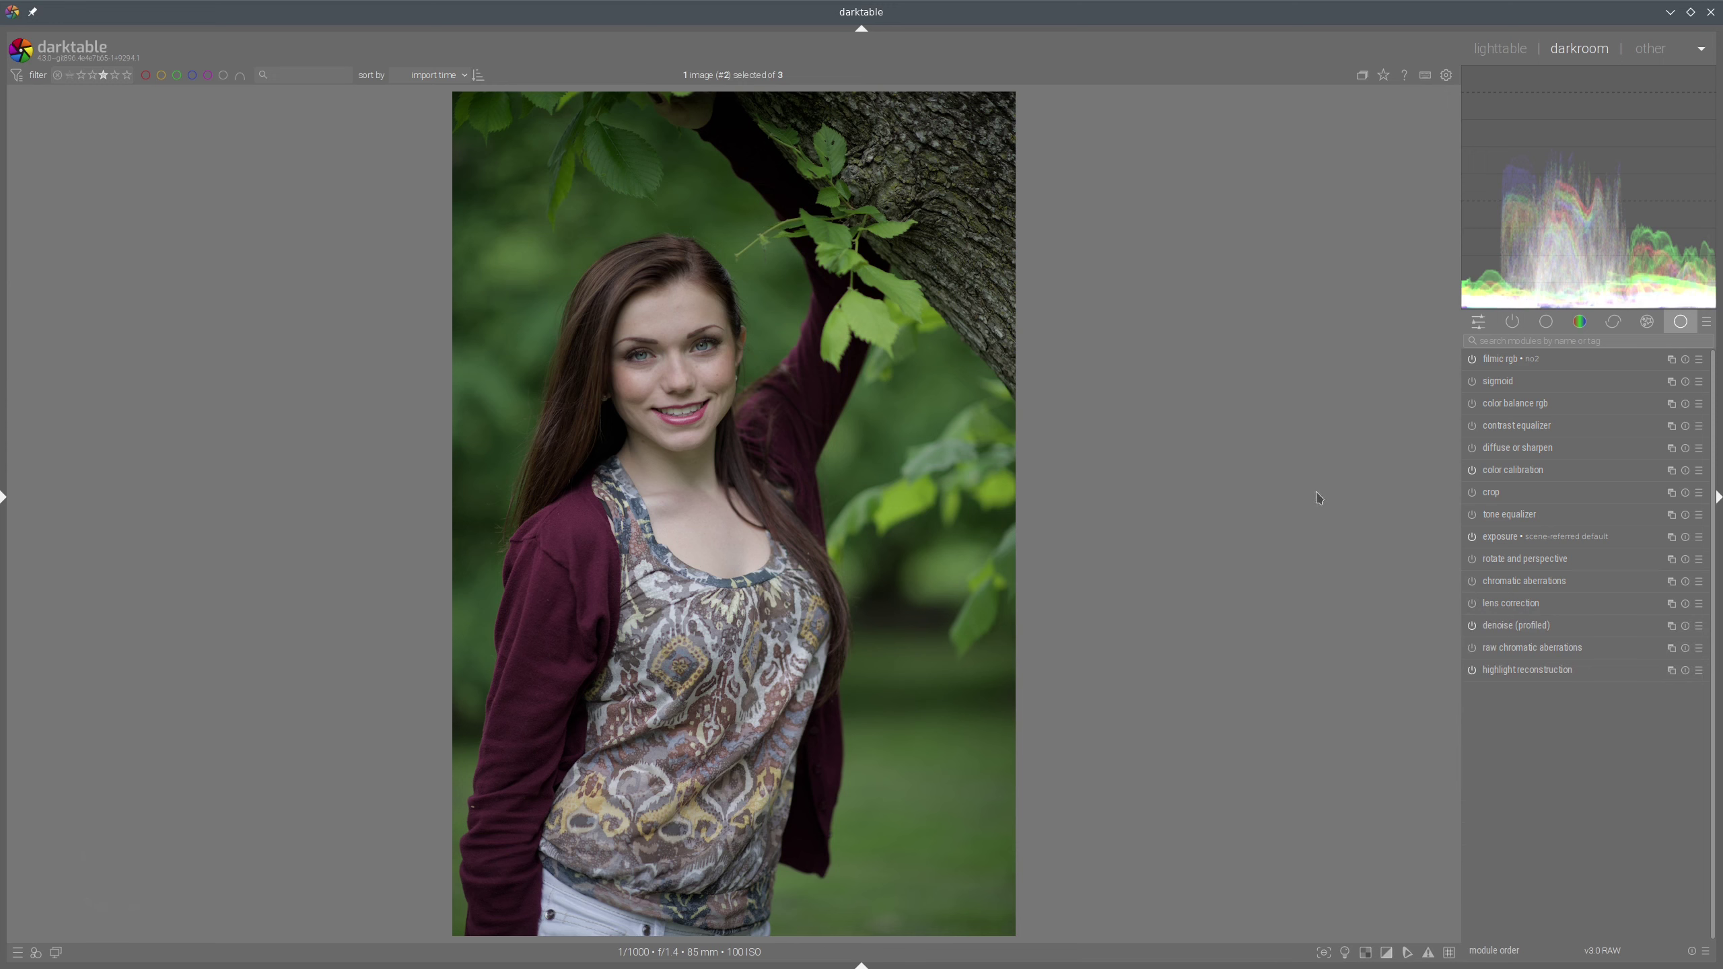
Add an exposure instance with a drawn and parametric mask, picking its hue range from the green leaves beside the woman
left_click(1671, 537)
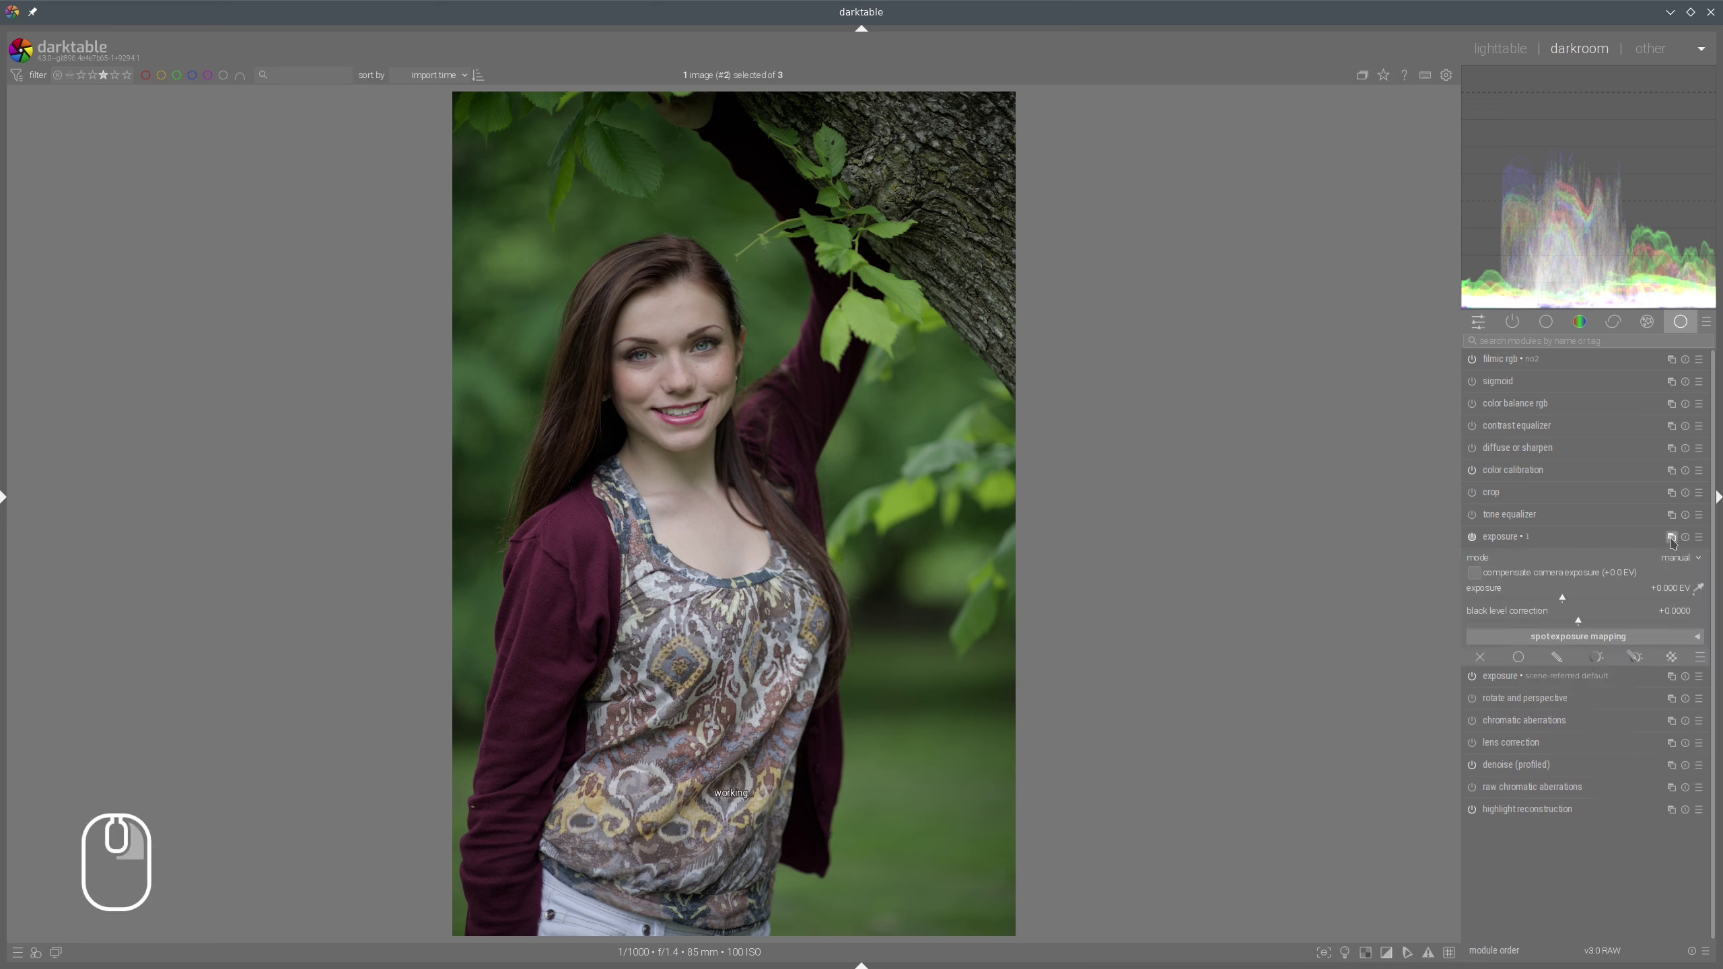
left_click(1634, 657)
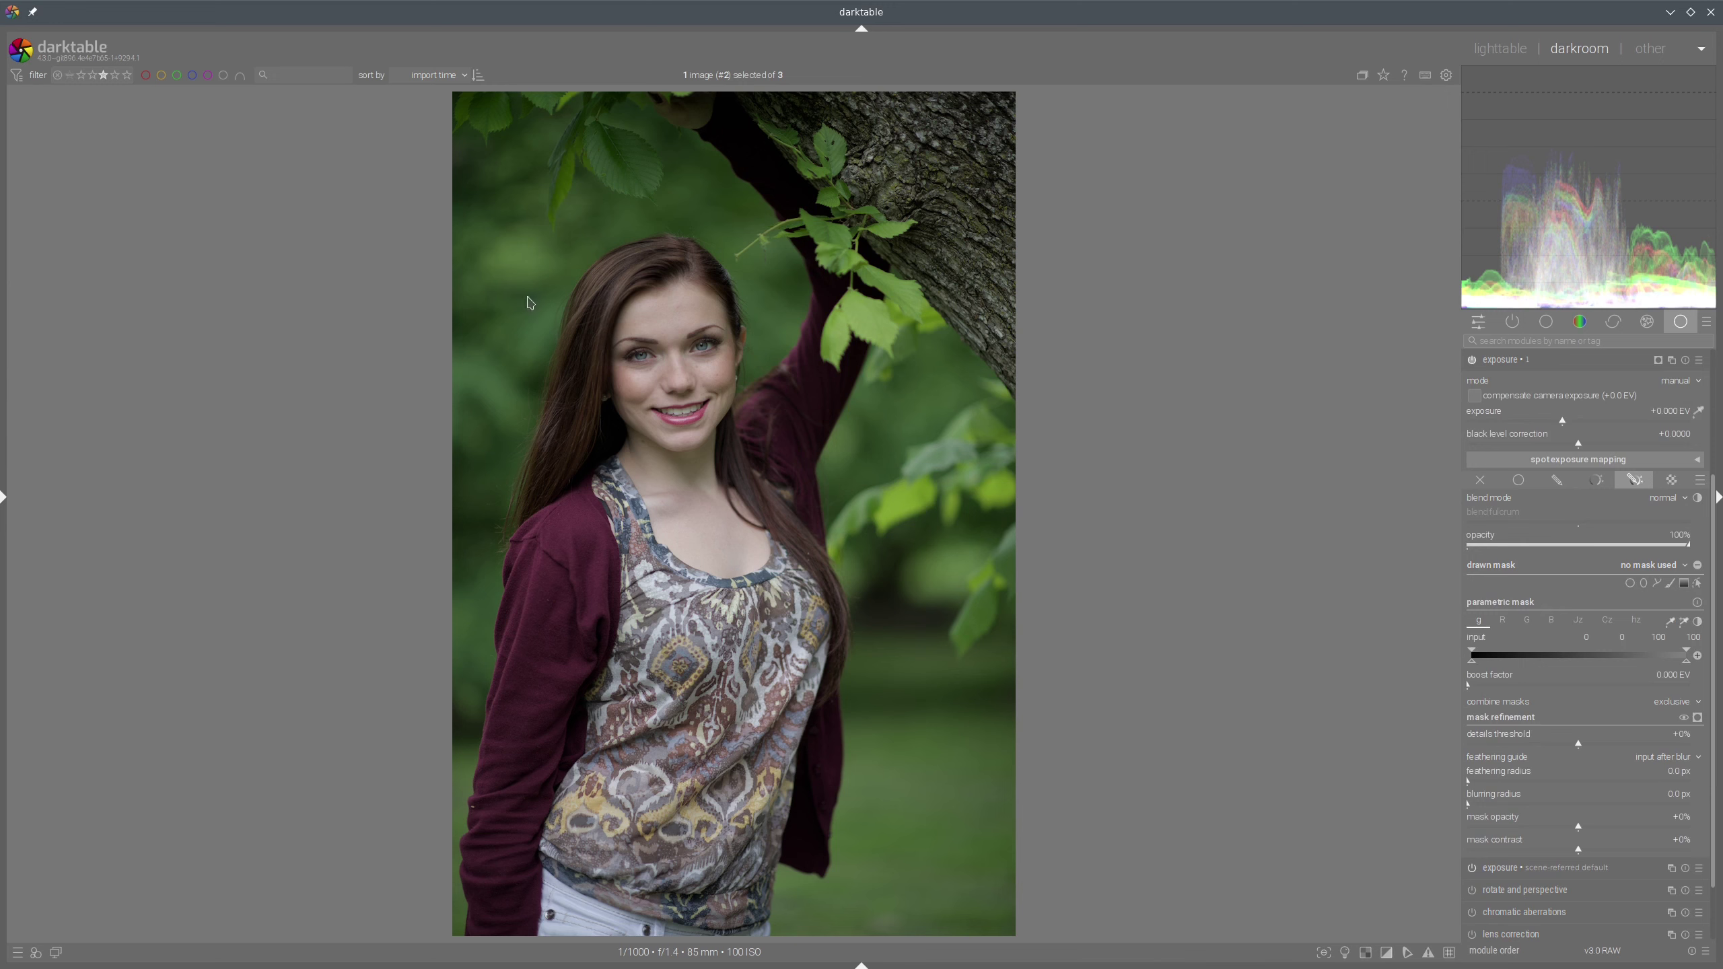
left_click(1636, 622)
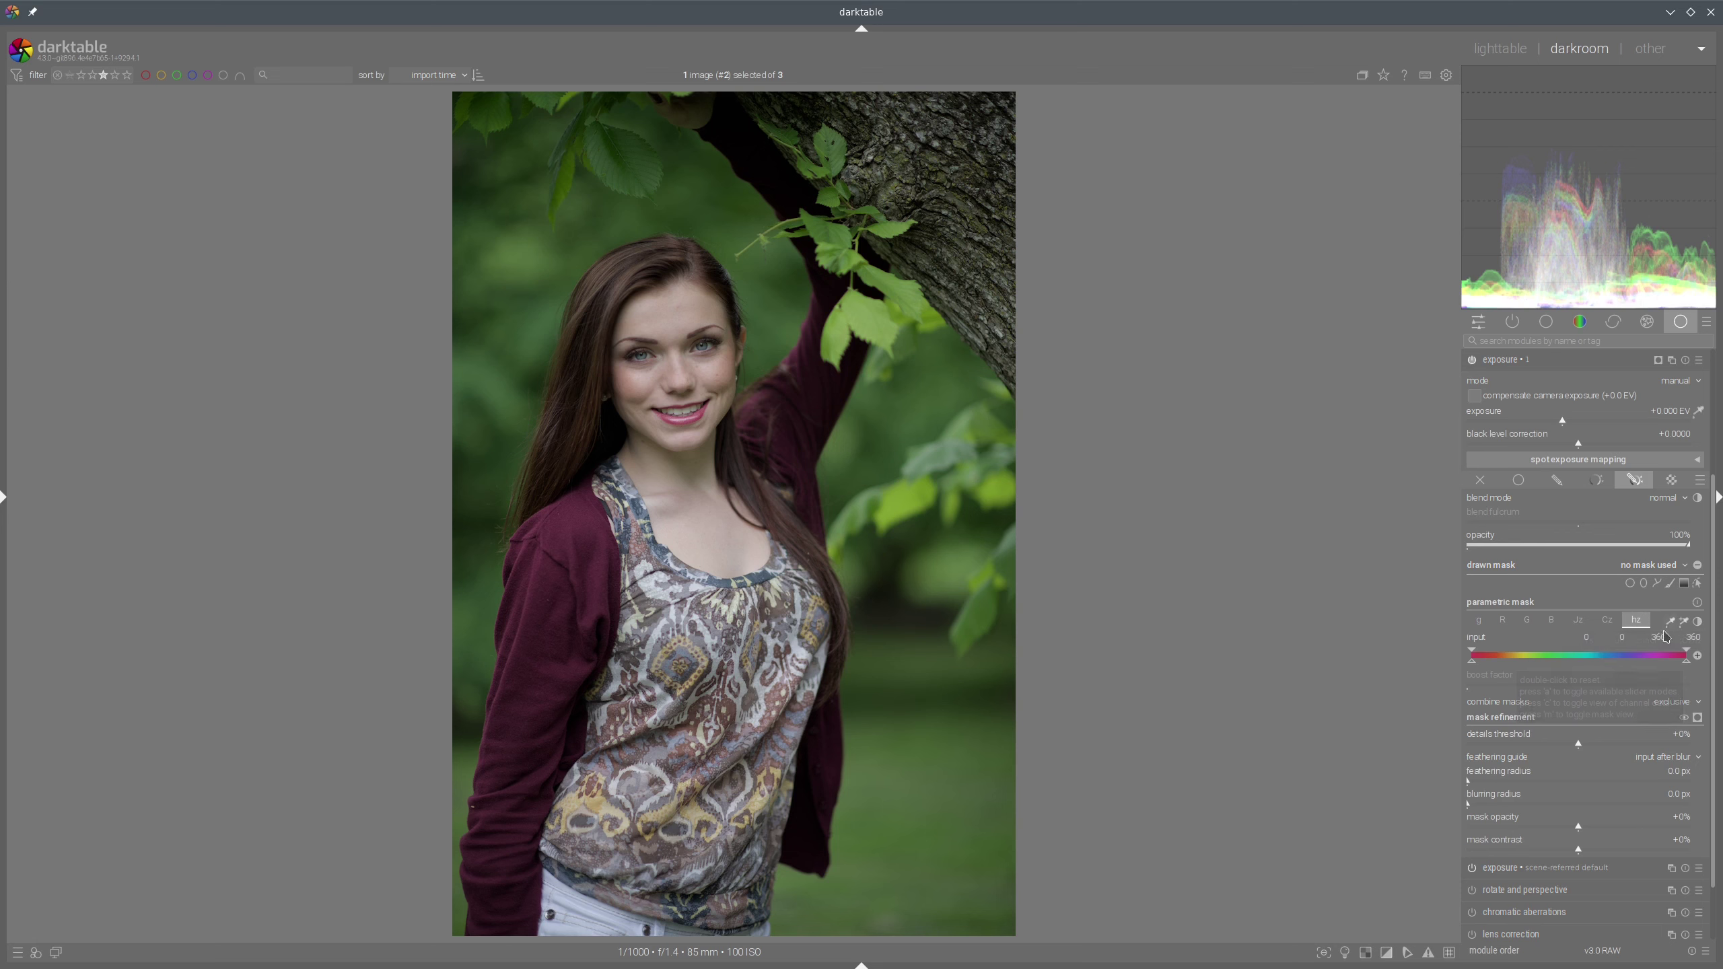
left_click(1685, 623)
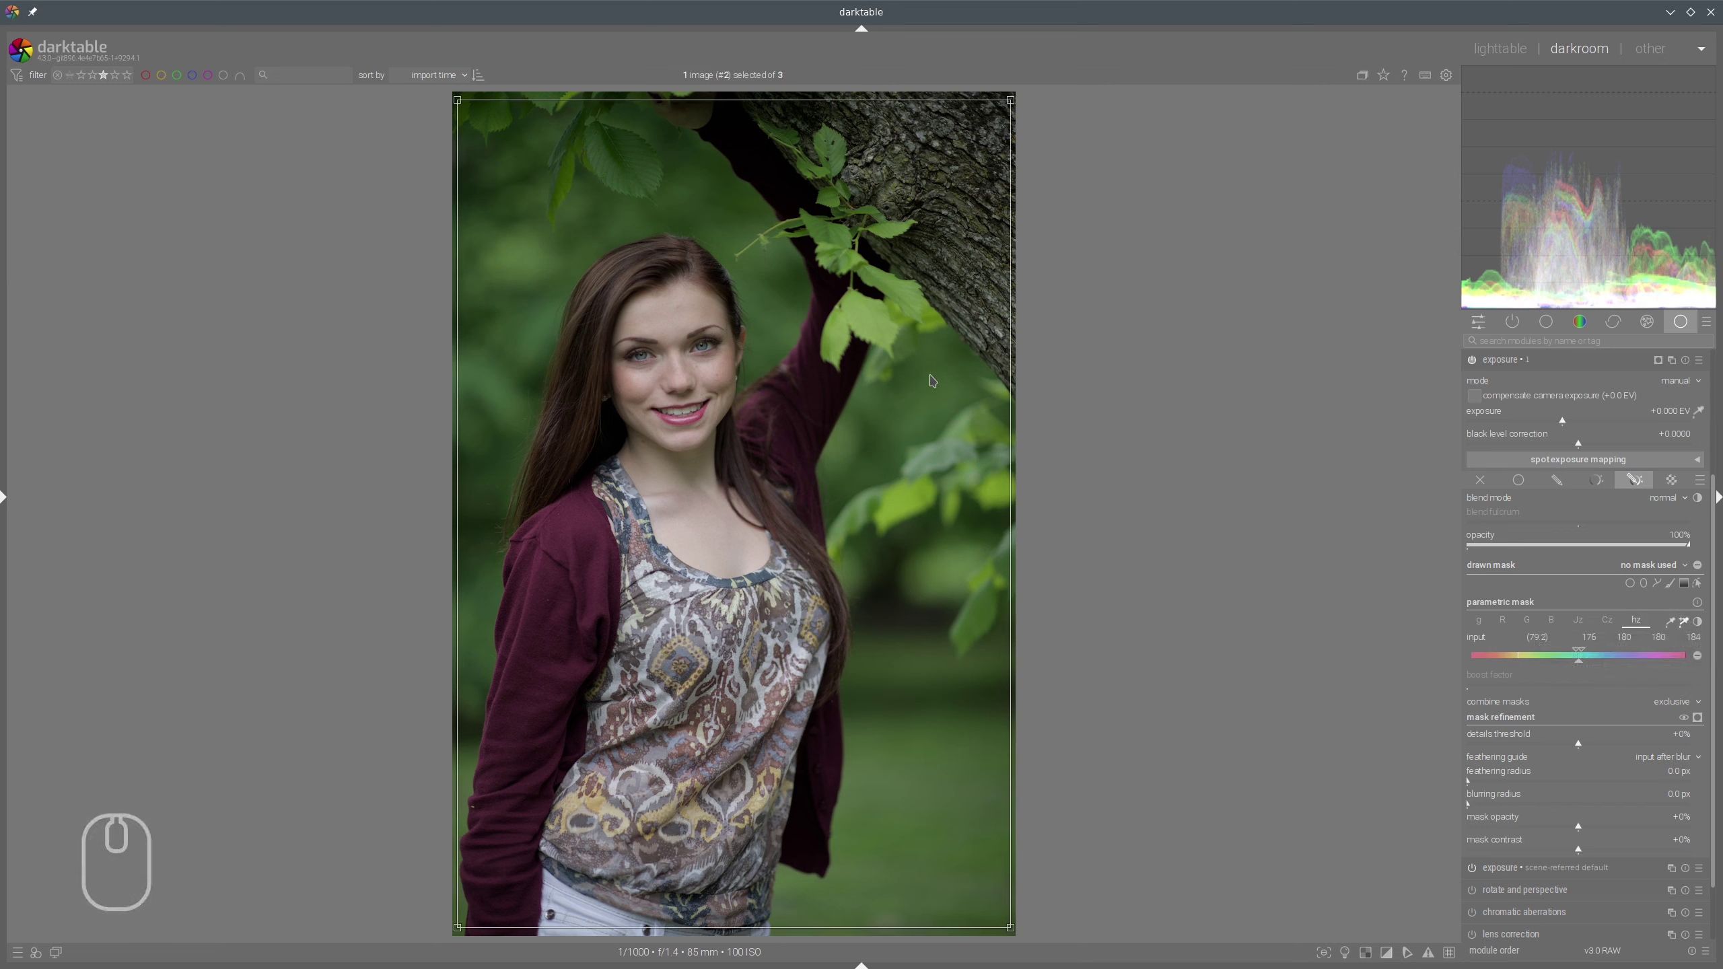
left_click_drag(933, 389, 998, 592)
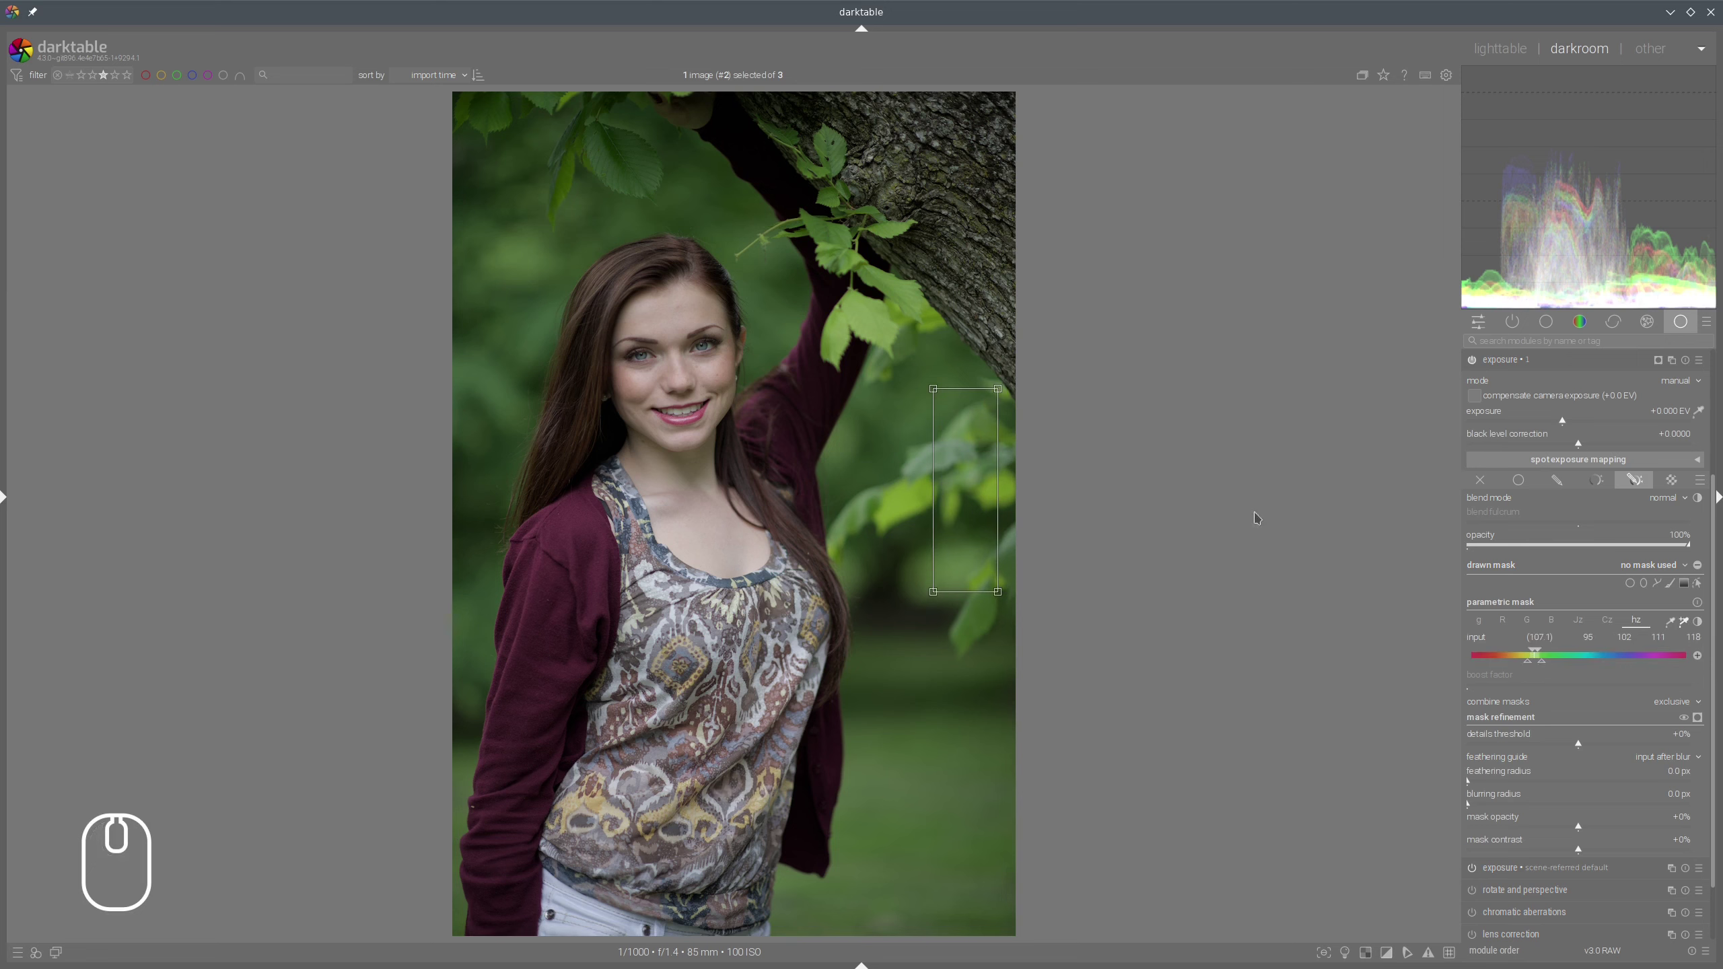
Show the mask overlay and extend the upper hue limits to 190 and 203 to cover the green background
left_click(1699, 718)
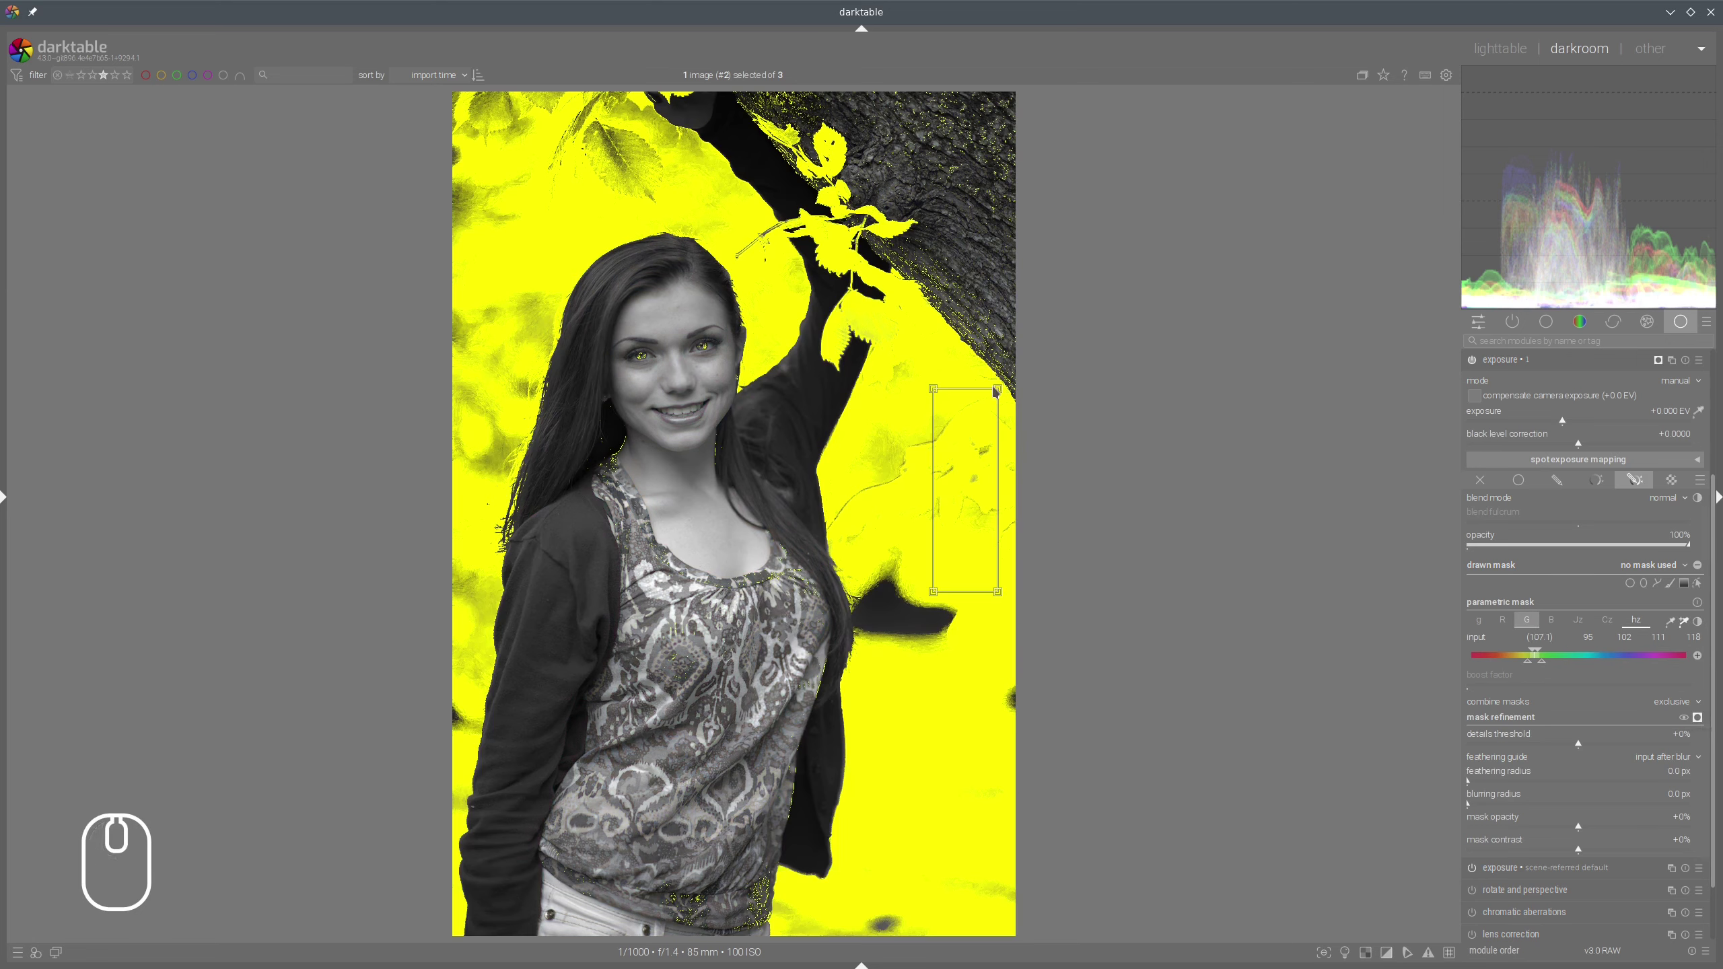
left_click_drag(996, 391, 993, 402)
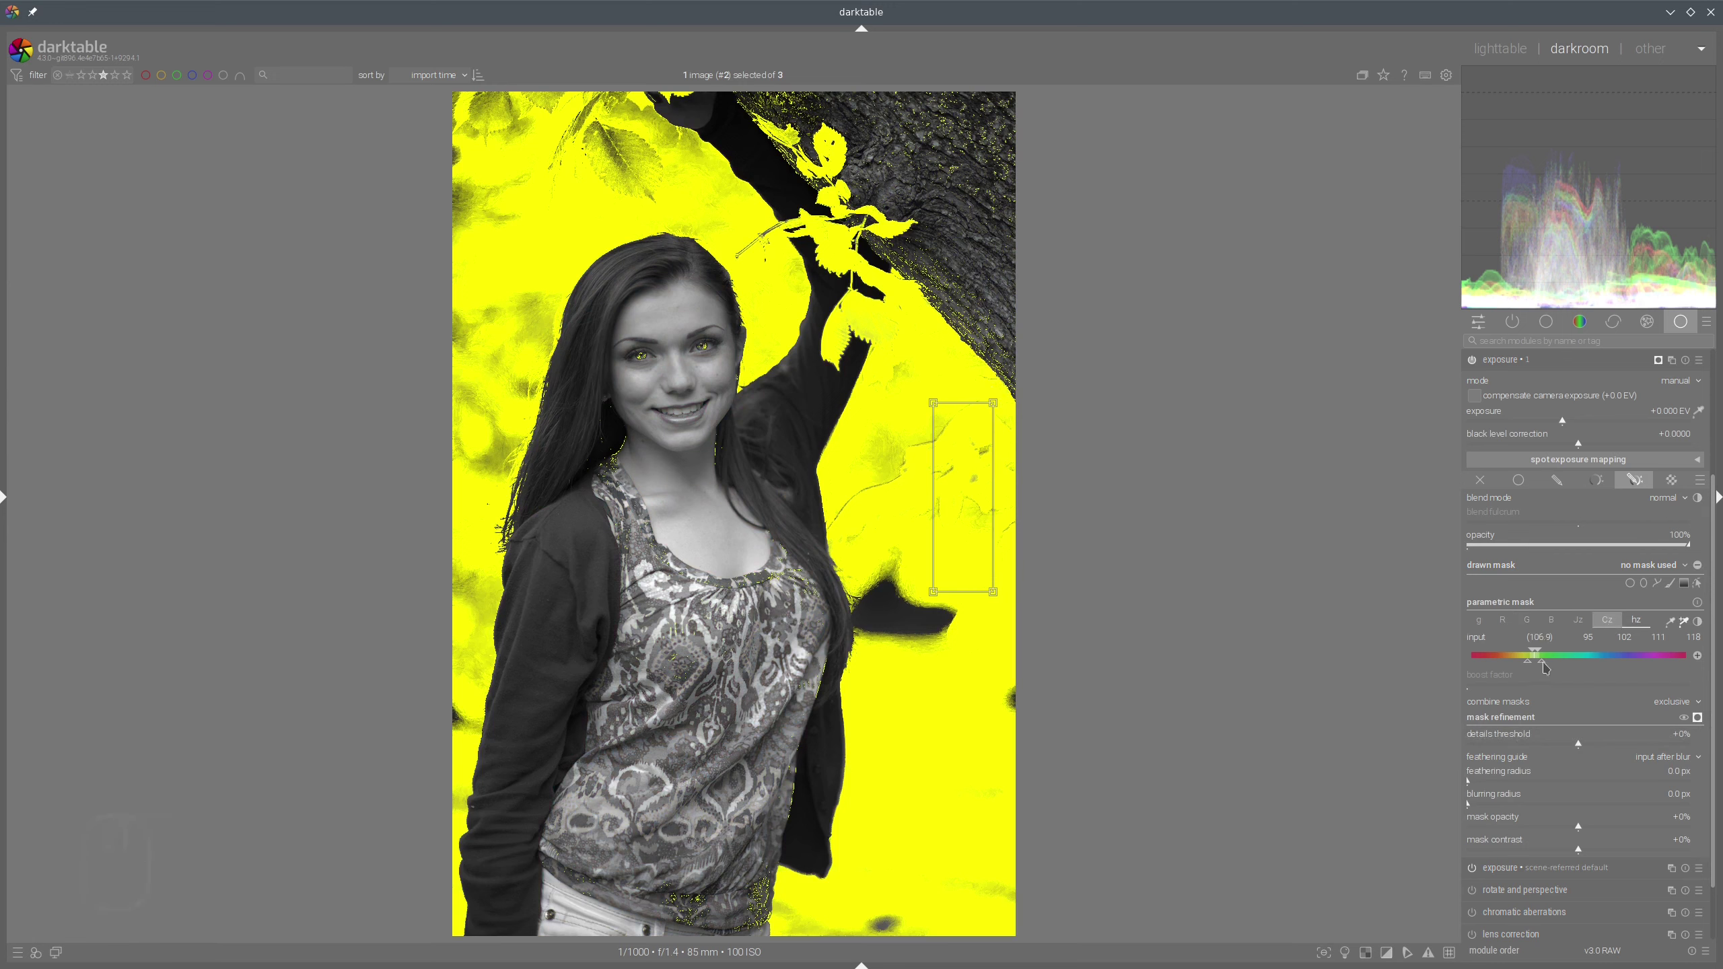
left_click_drag(1544, 668, 1592, 664)
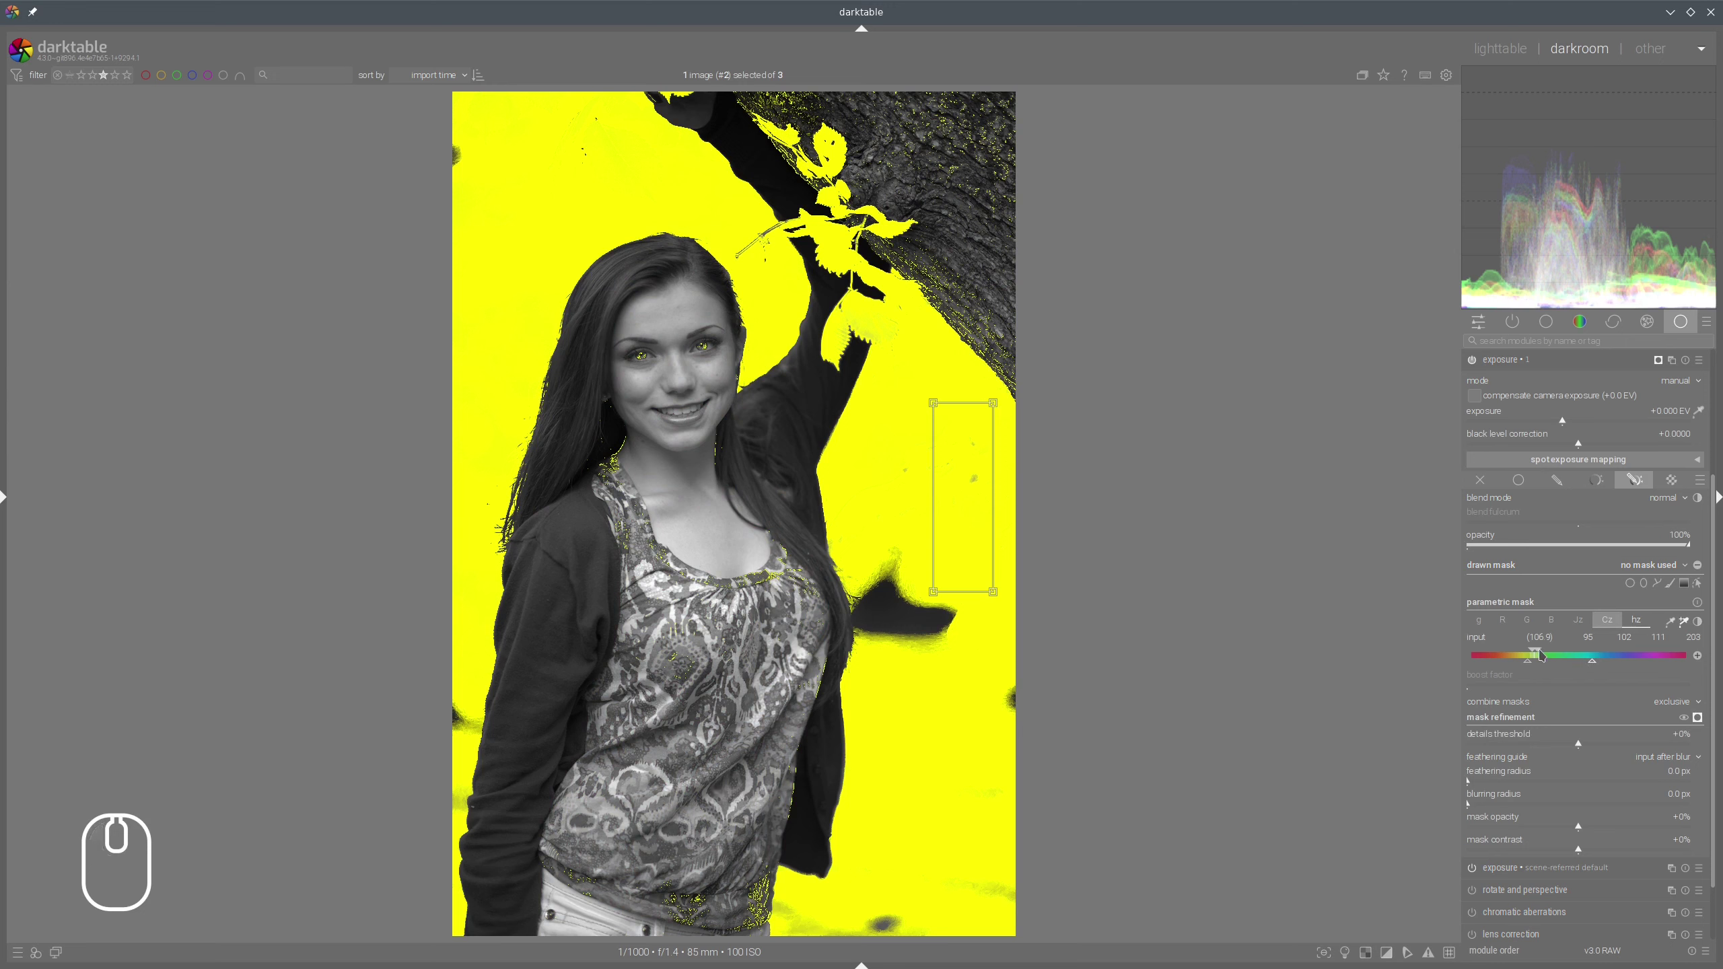
left_click_drag(1539, 652, 1585, 653)
Refine the mask with a feathering radius of about 64 px, mask opacity of +22% and mask contrast of +30%
left_click(1525, 784)
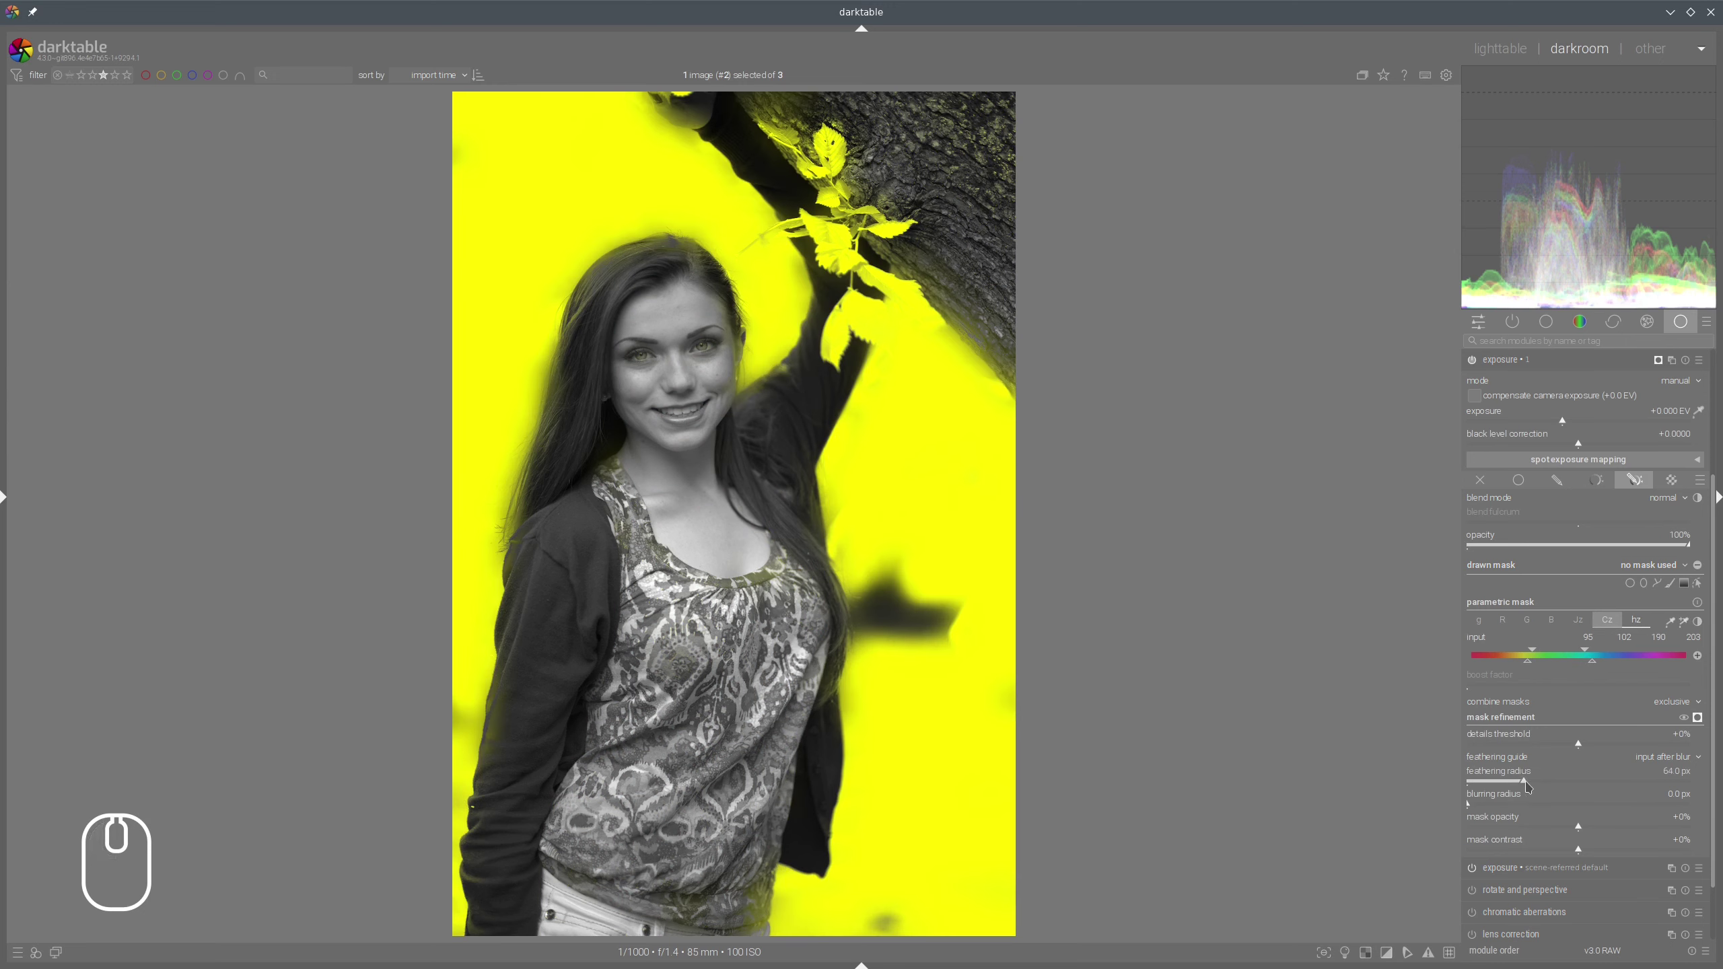
left_click(1614, 855)
left_click_drag(1567, 831, 1596, 829)
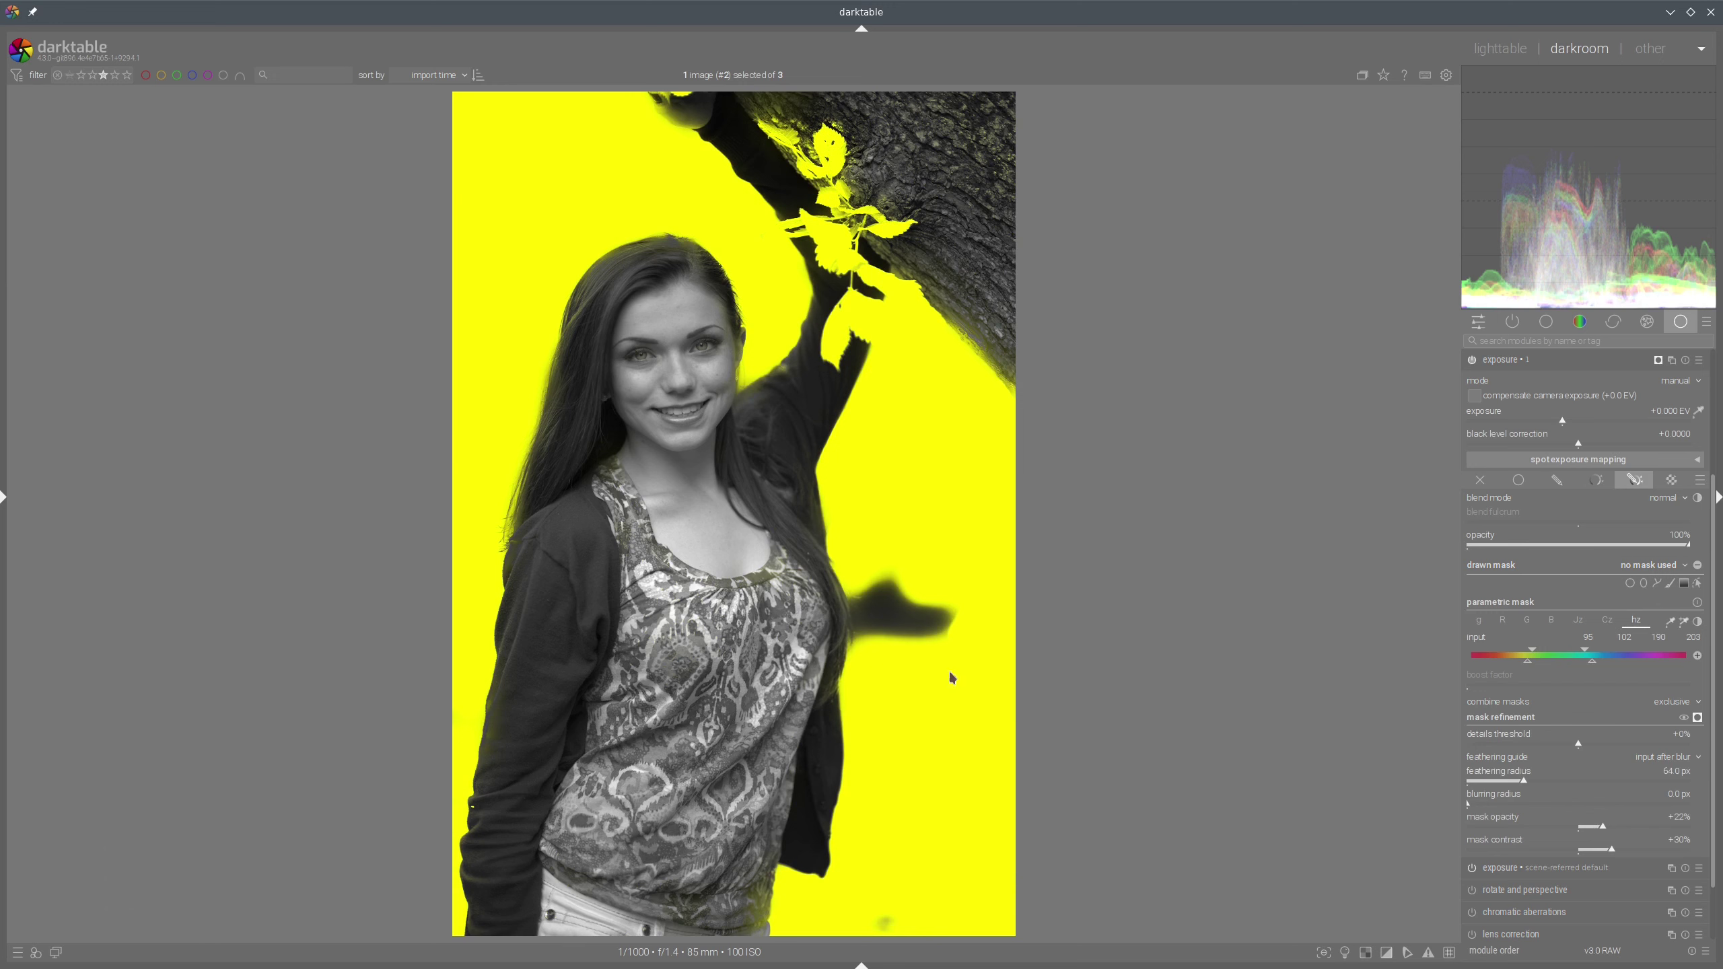
mouse_move(853, 511)
left_mouse_down()
mouse_move(893, 712)
mouse_move(877, 497)
mouse_move(791, 550)
left_mouse_up()
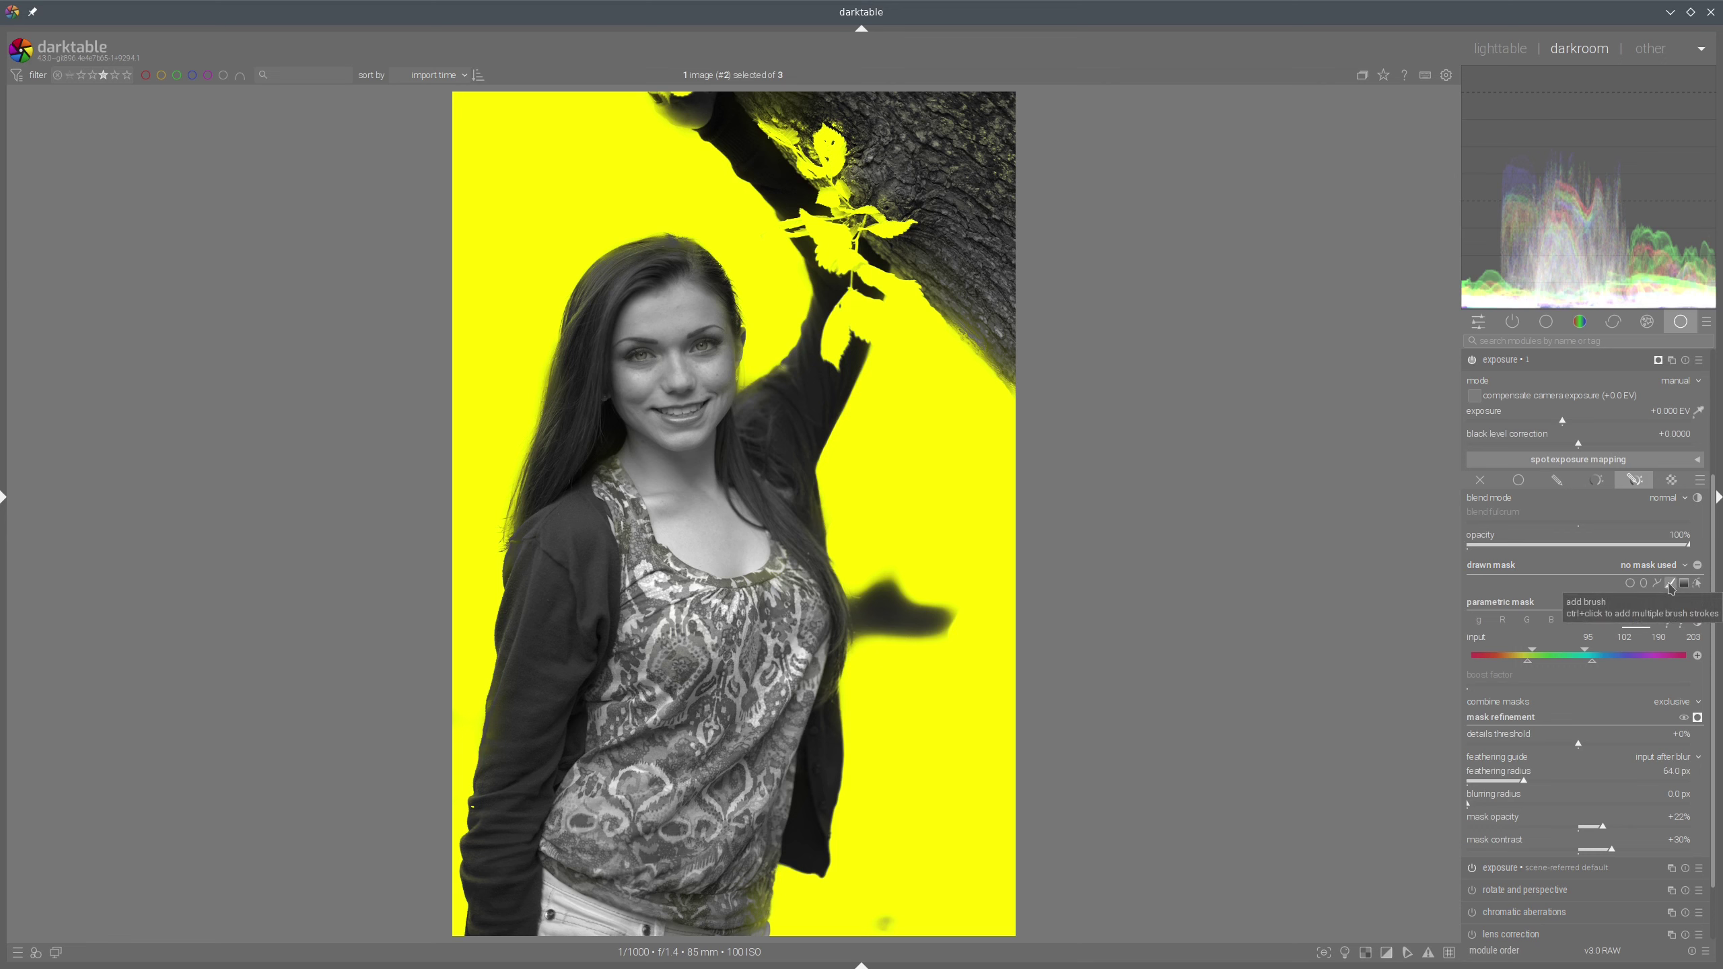
mouse_move(1676, 572)
left_mouse_down()
mouse_move(1660, 591)
mouse_move(1679, 573)
left_mouse_up()
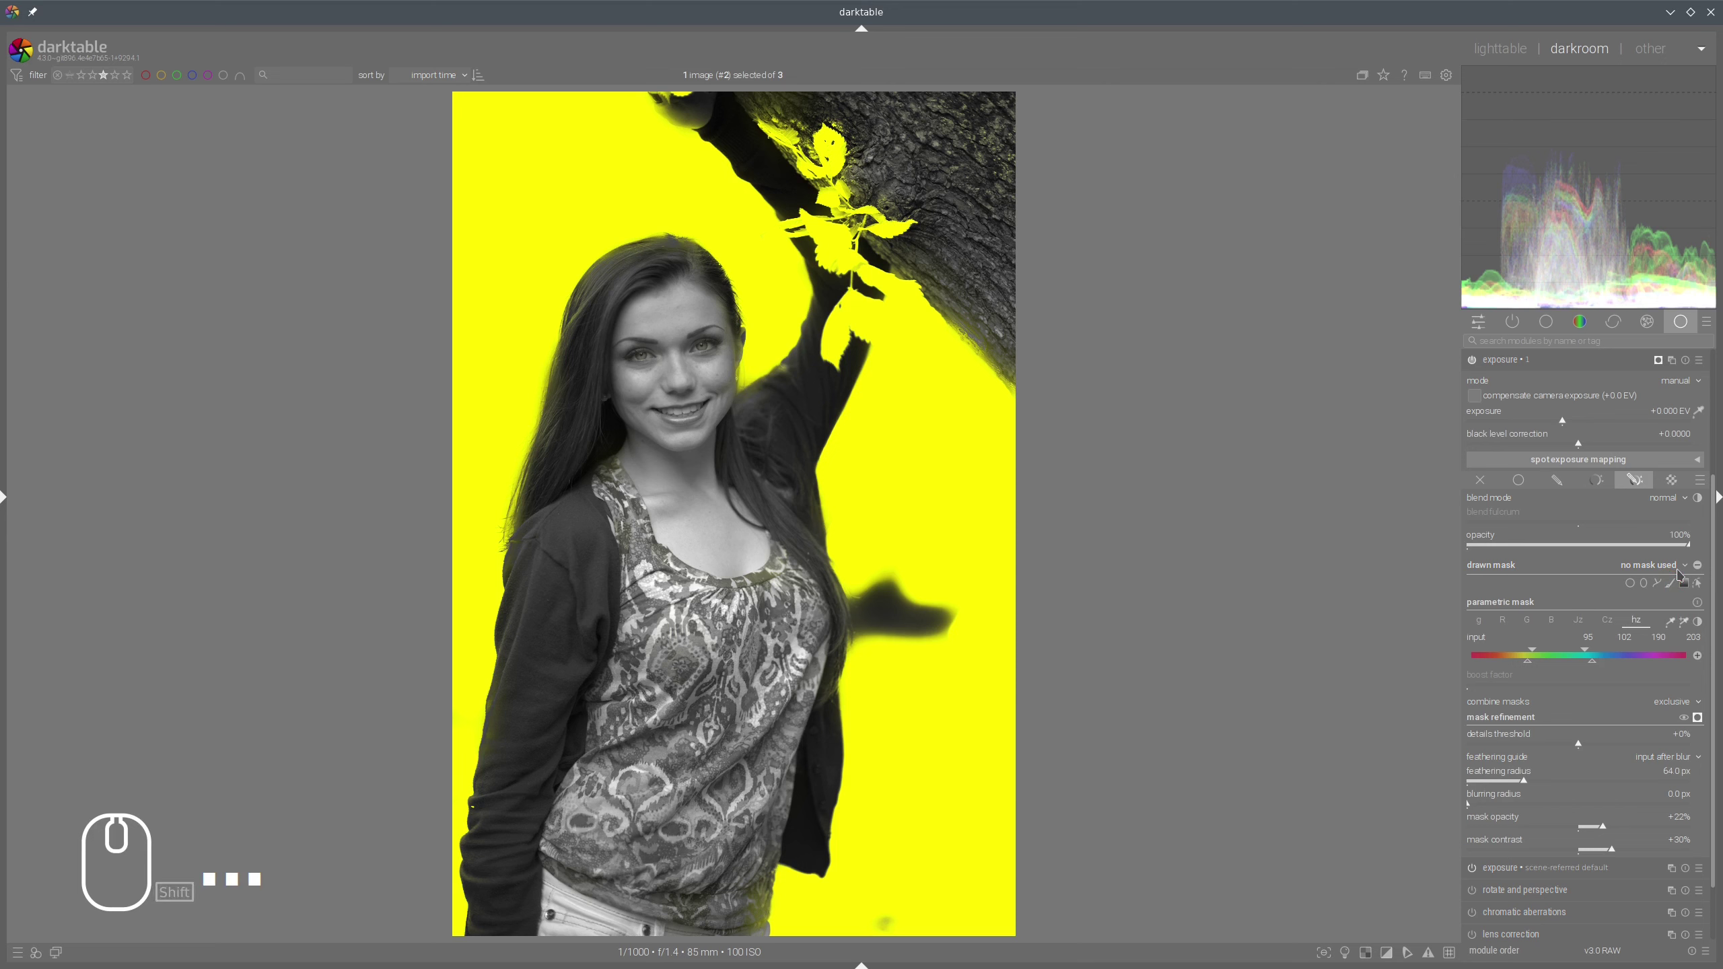
Start a brush shape for the drawn mask, try its opacity at 49% and return it to 100%
left_click(1669, 585)
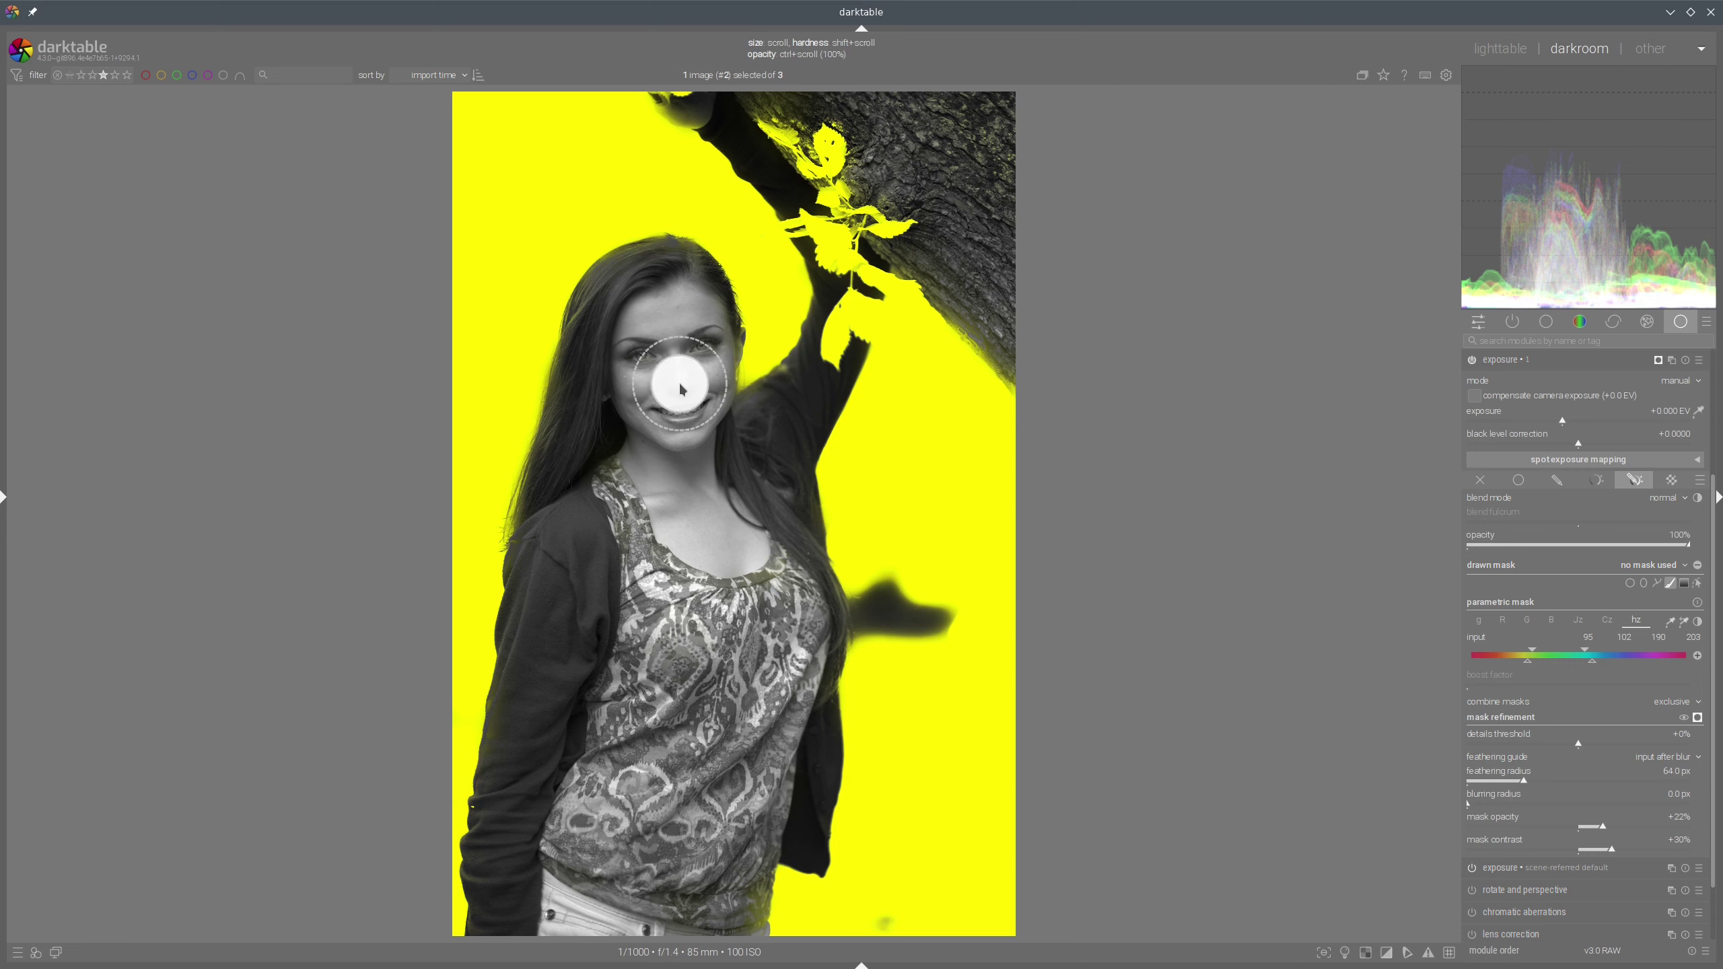
key("ctrl")
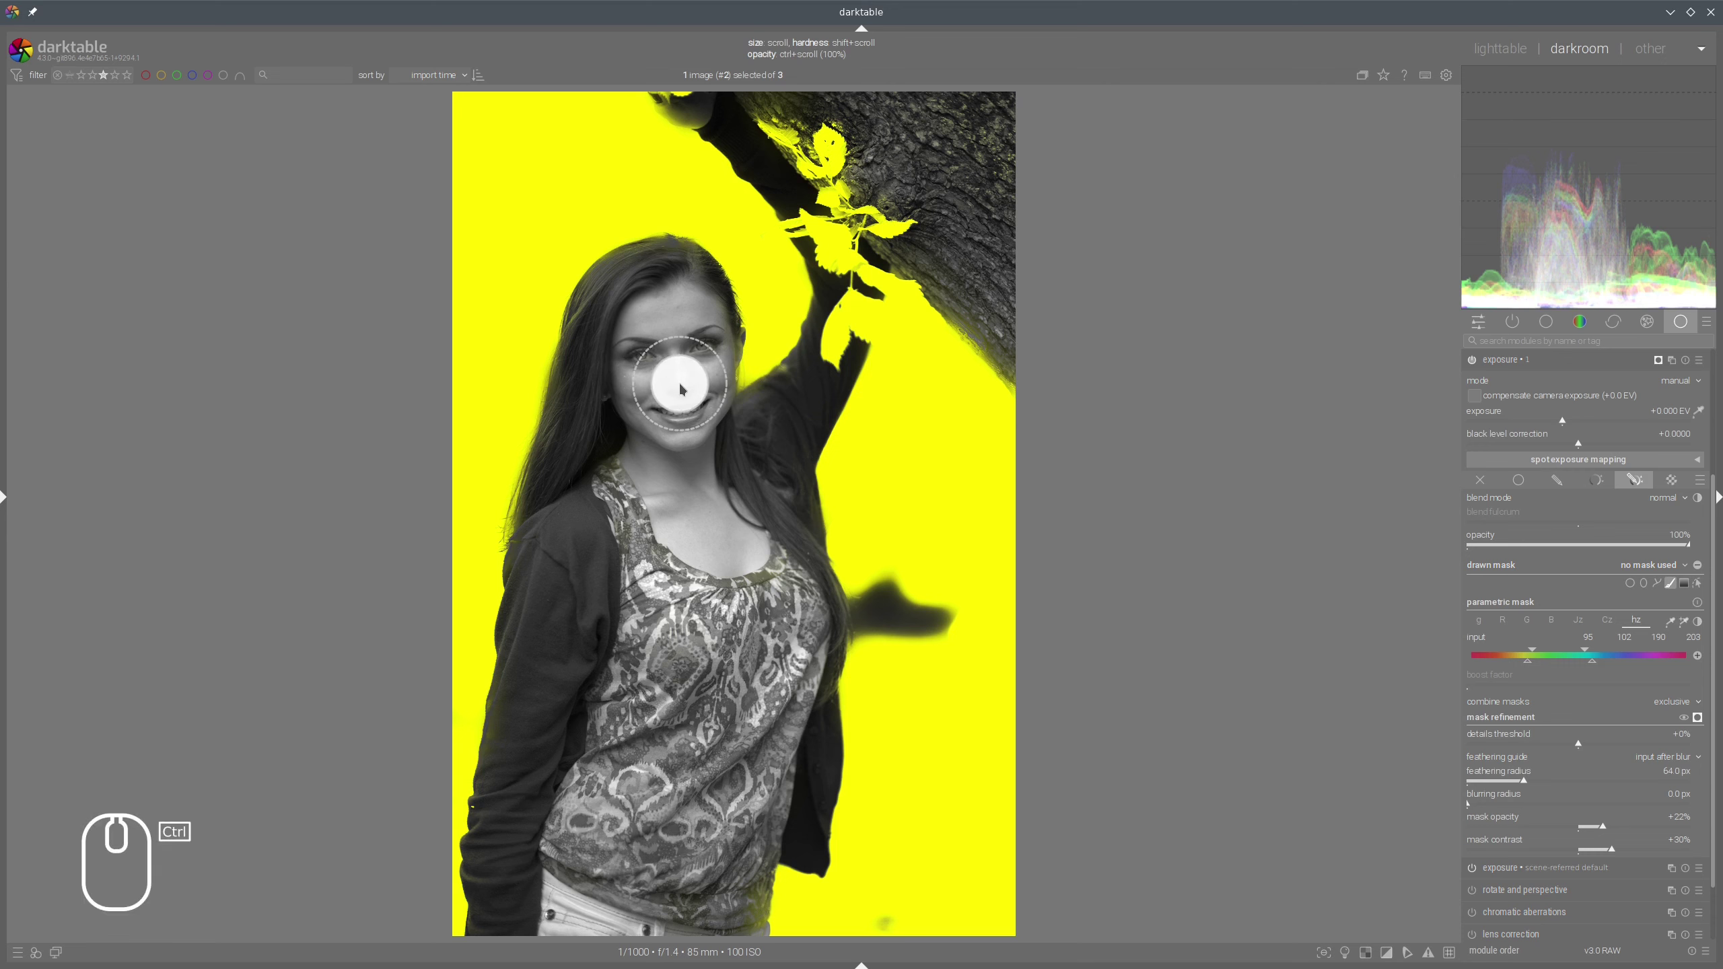
scroll(682, 389, "down", 19)
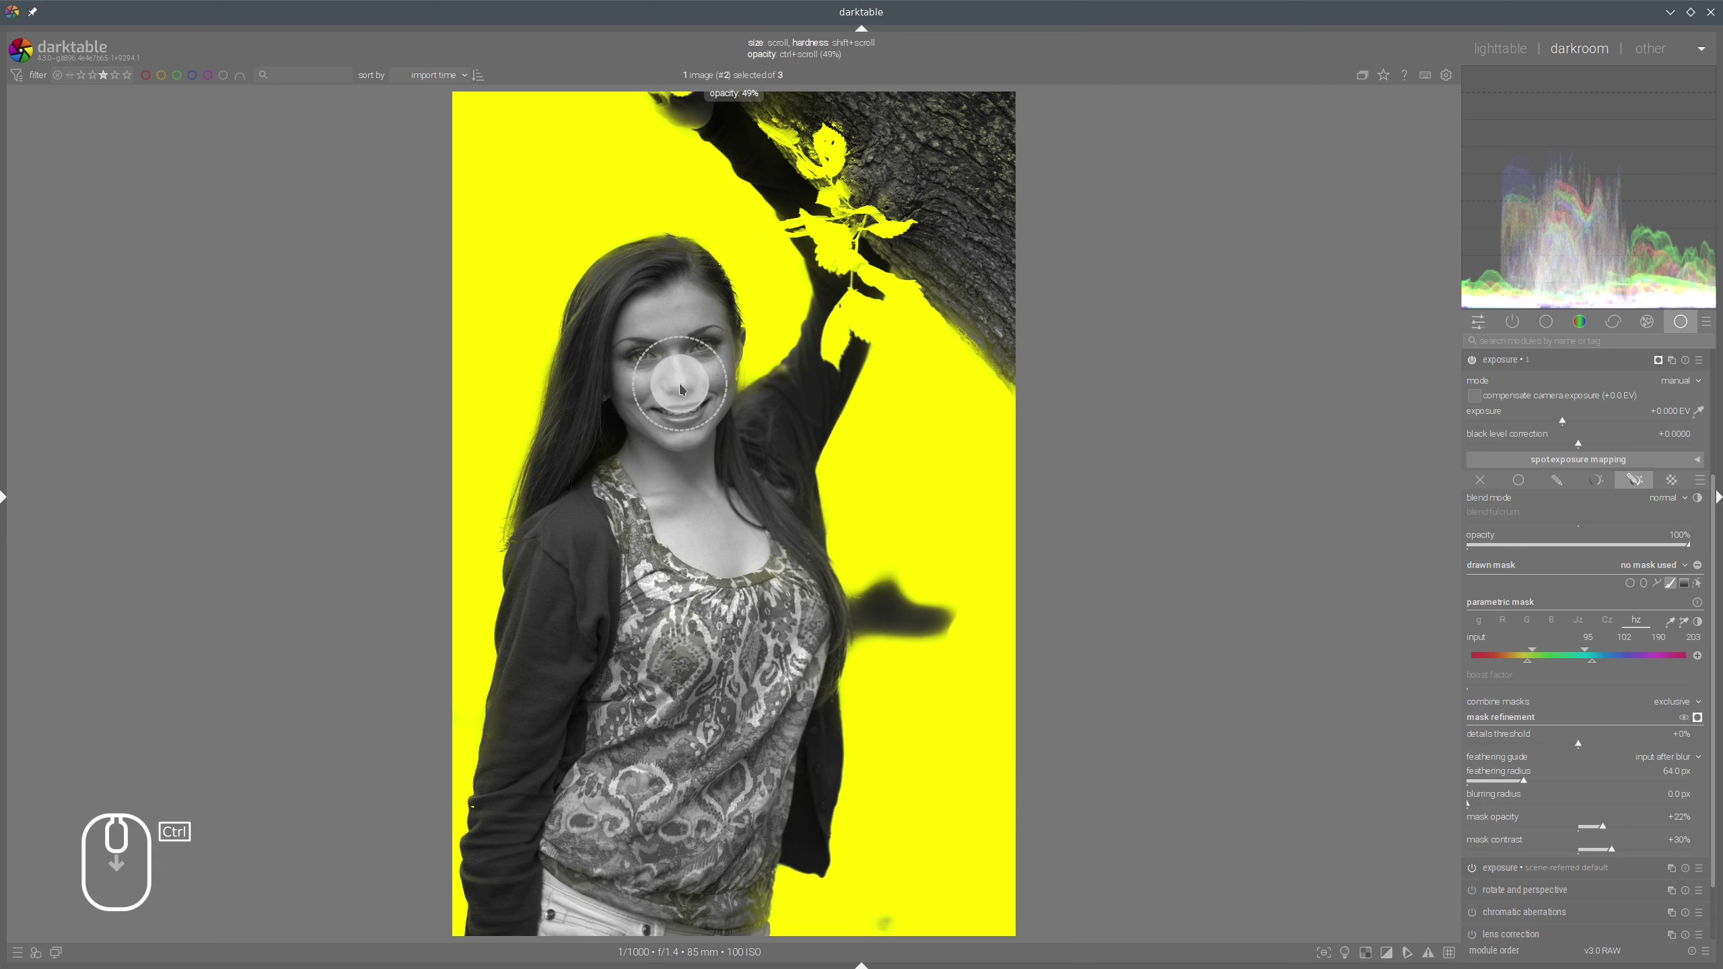
scroll(682, 389, "up", 19)
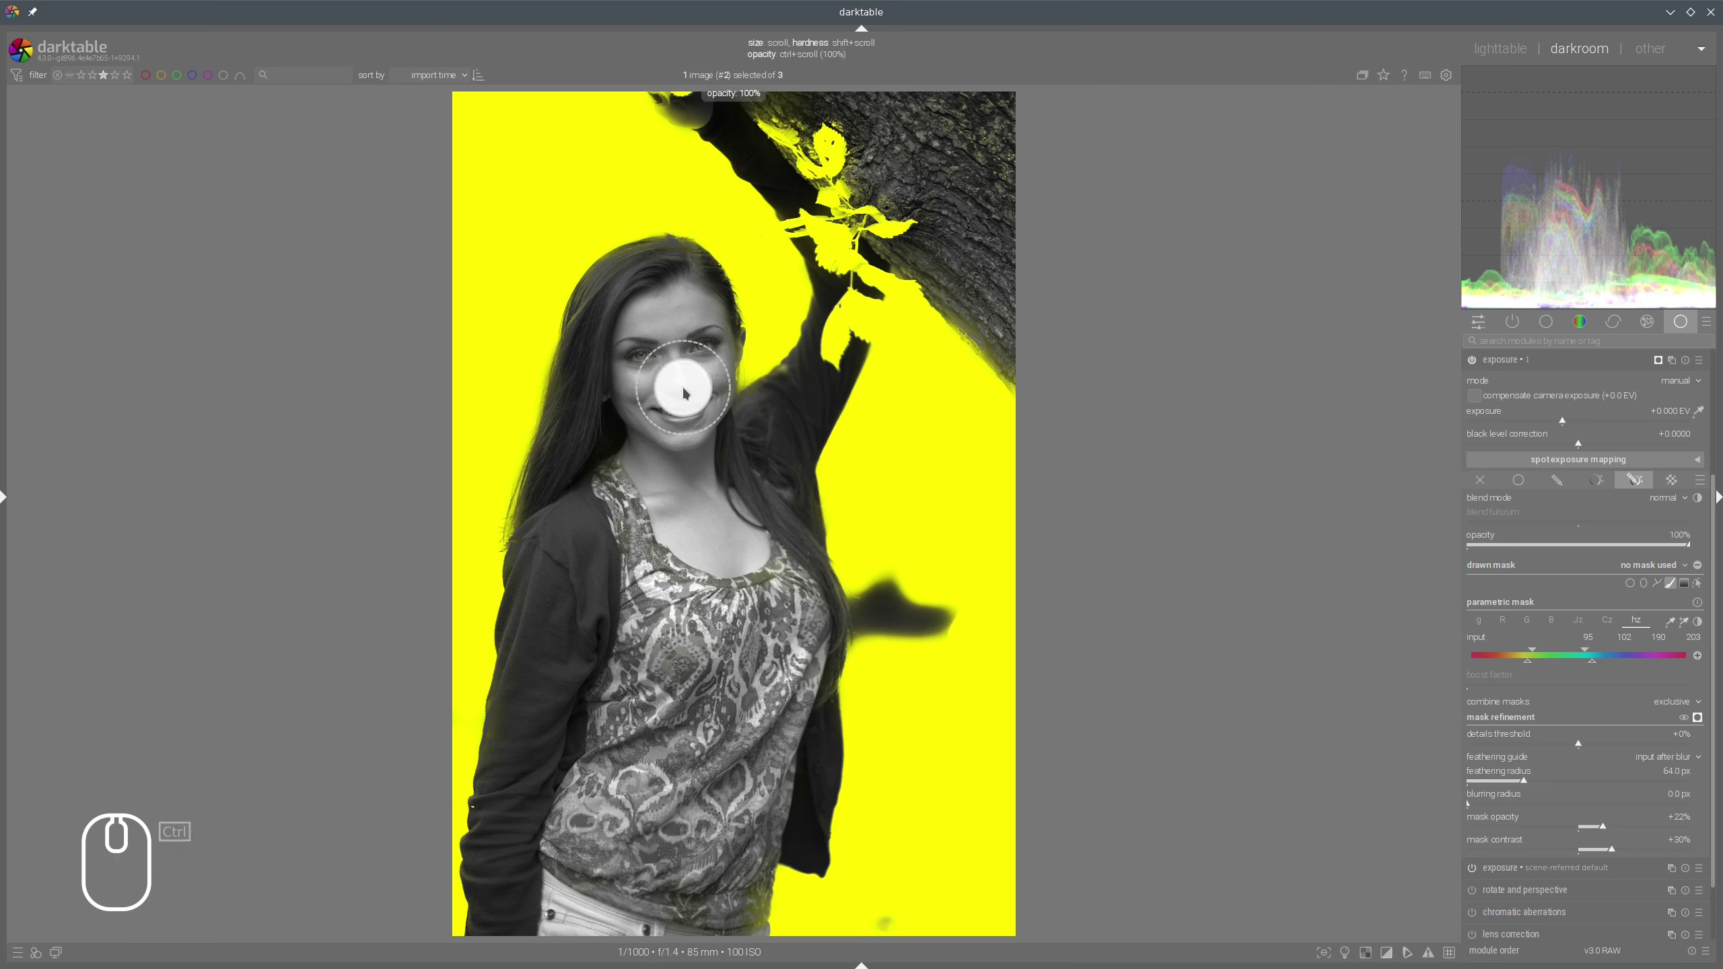
Try different brush sizes over the face, from about 8% up to about 33%
scroll(685, 393, "down", 6)
scroll(688, 393, "down", 2)
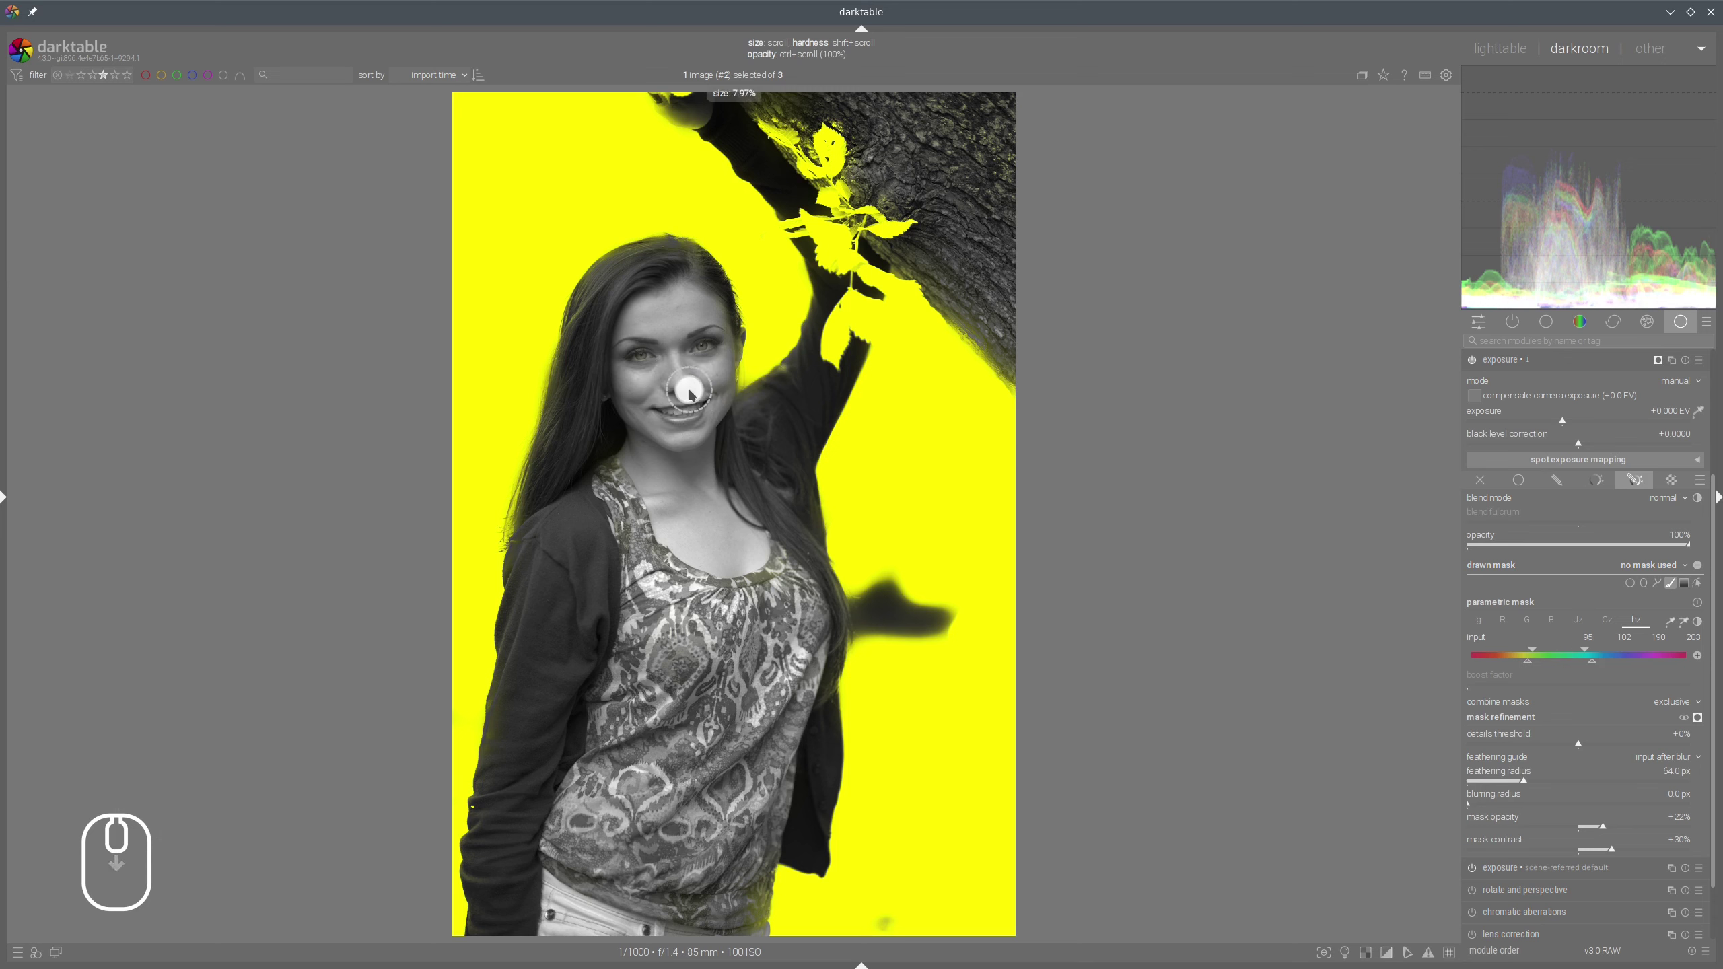
scroll(690, 397, "up", 6)
scroll(692, 402, "up", 8)
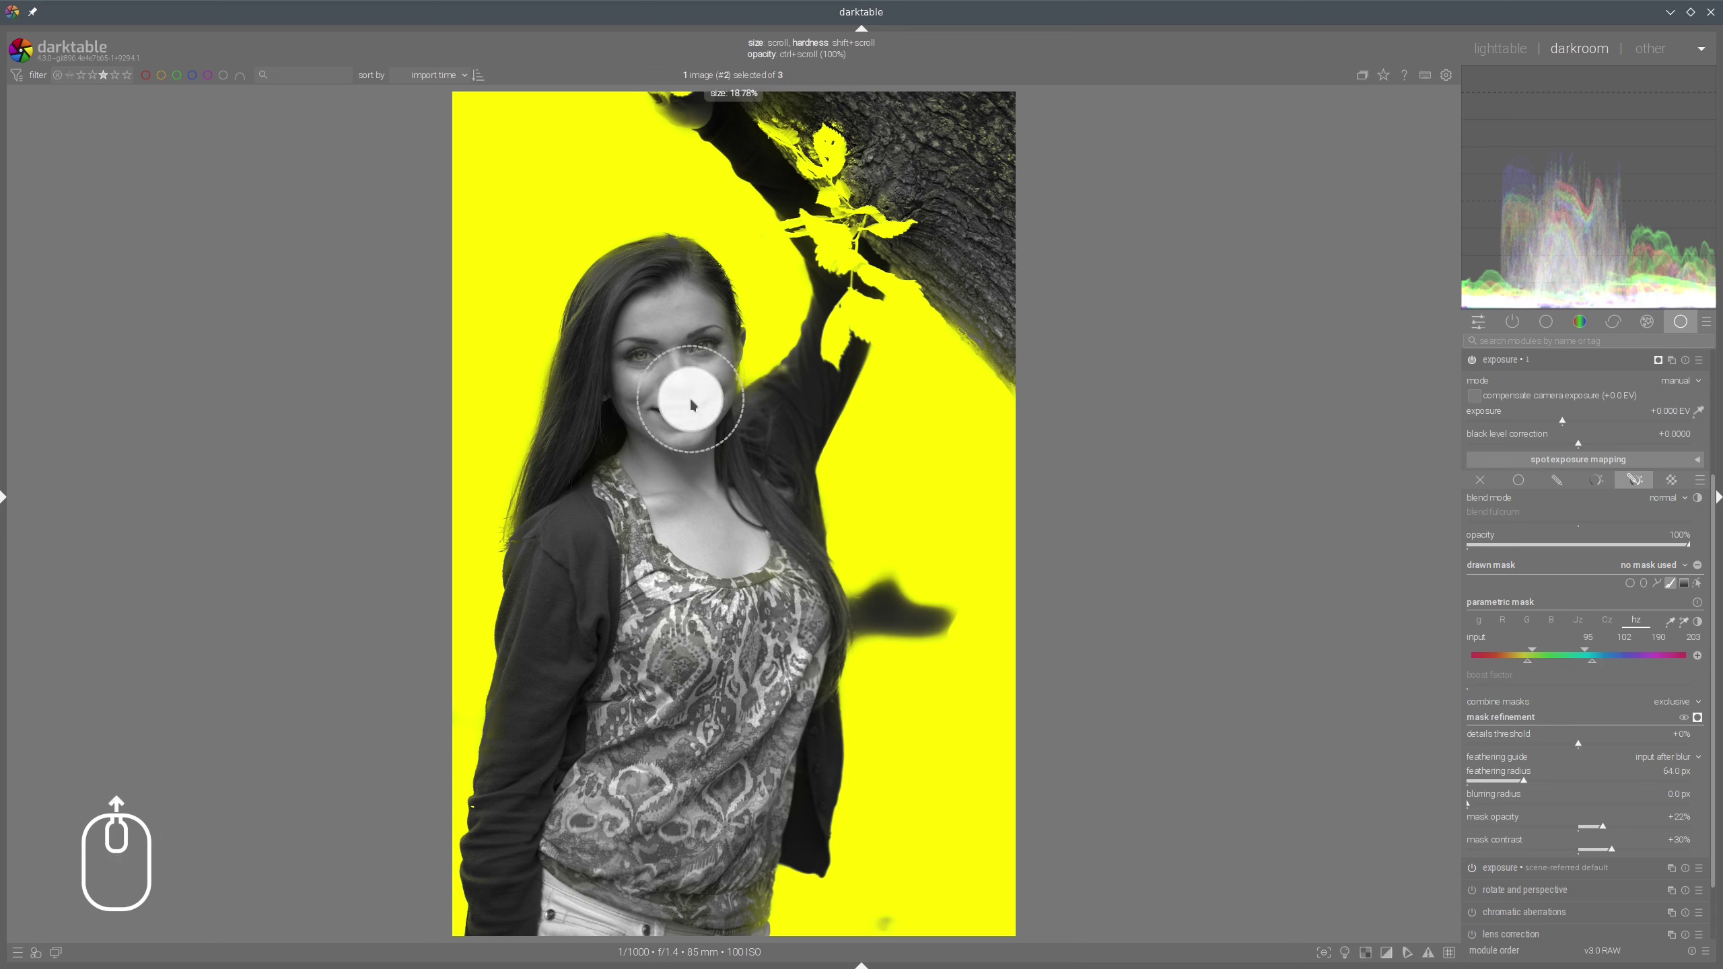
scroll(679, 397, "down", 5)
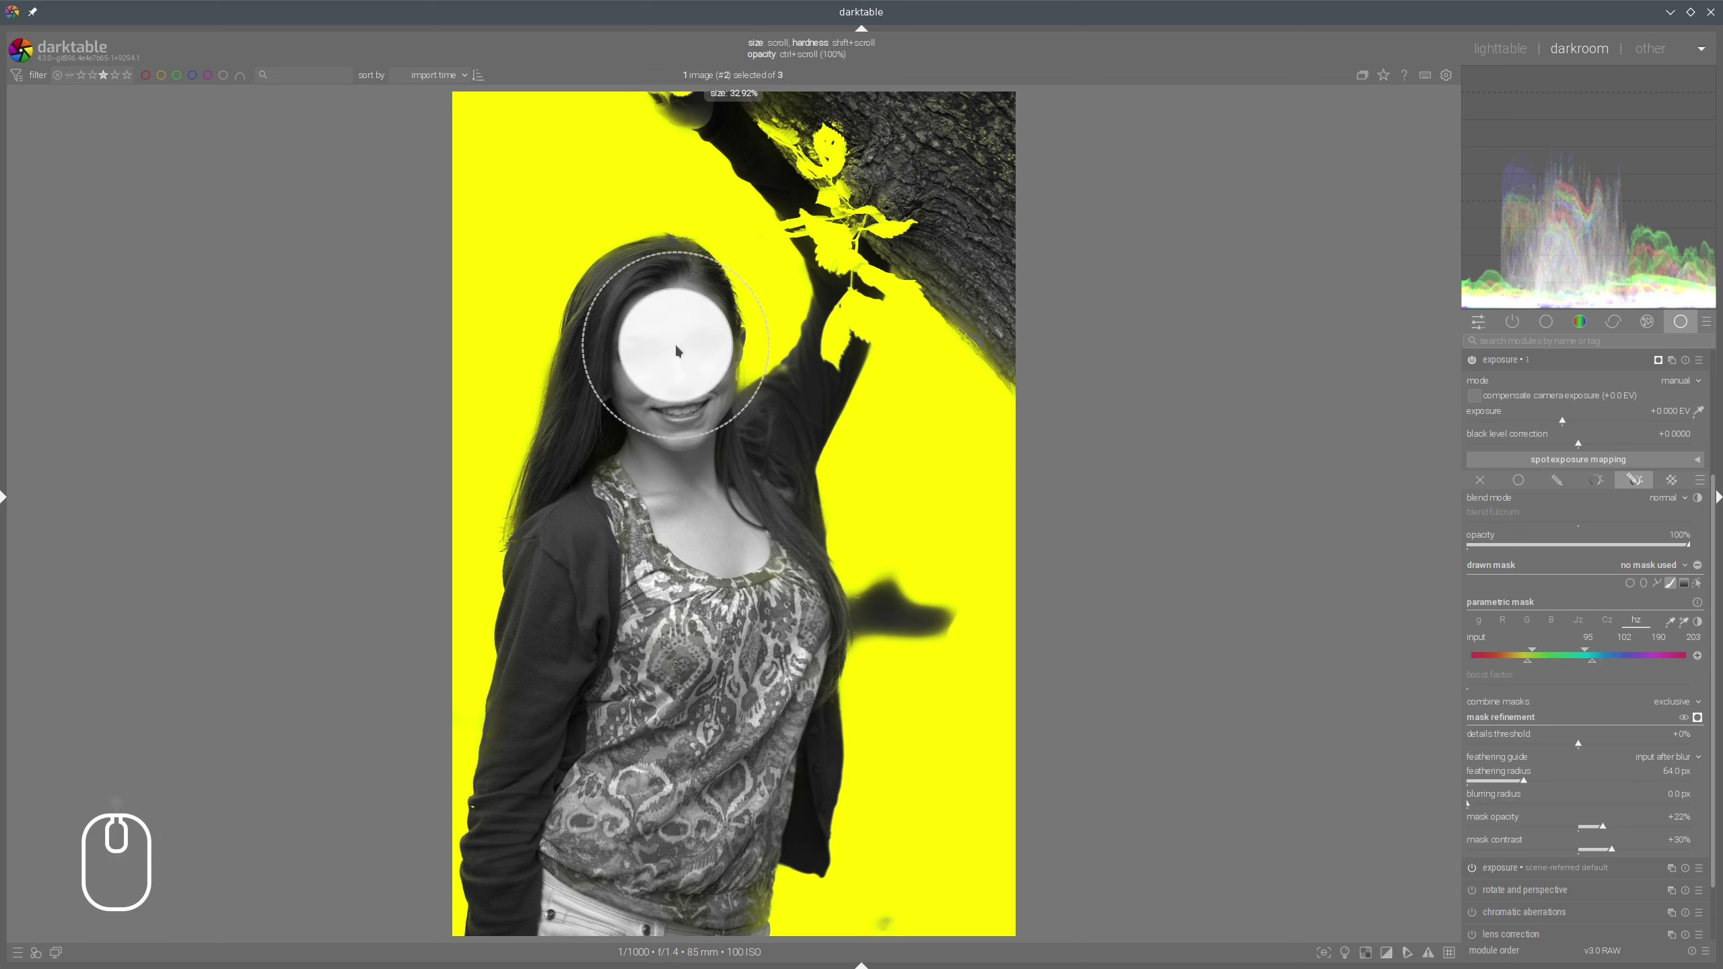
scroll(680, 395, "down", 5)
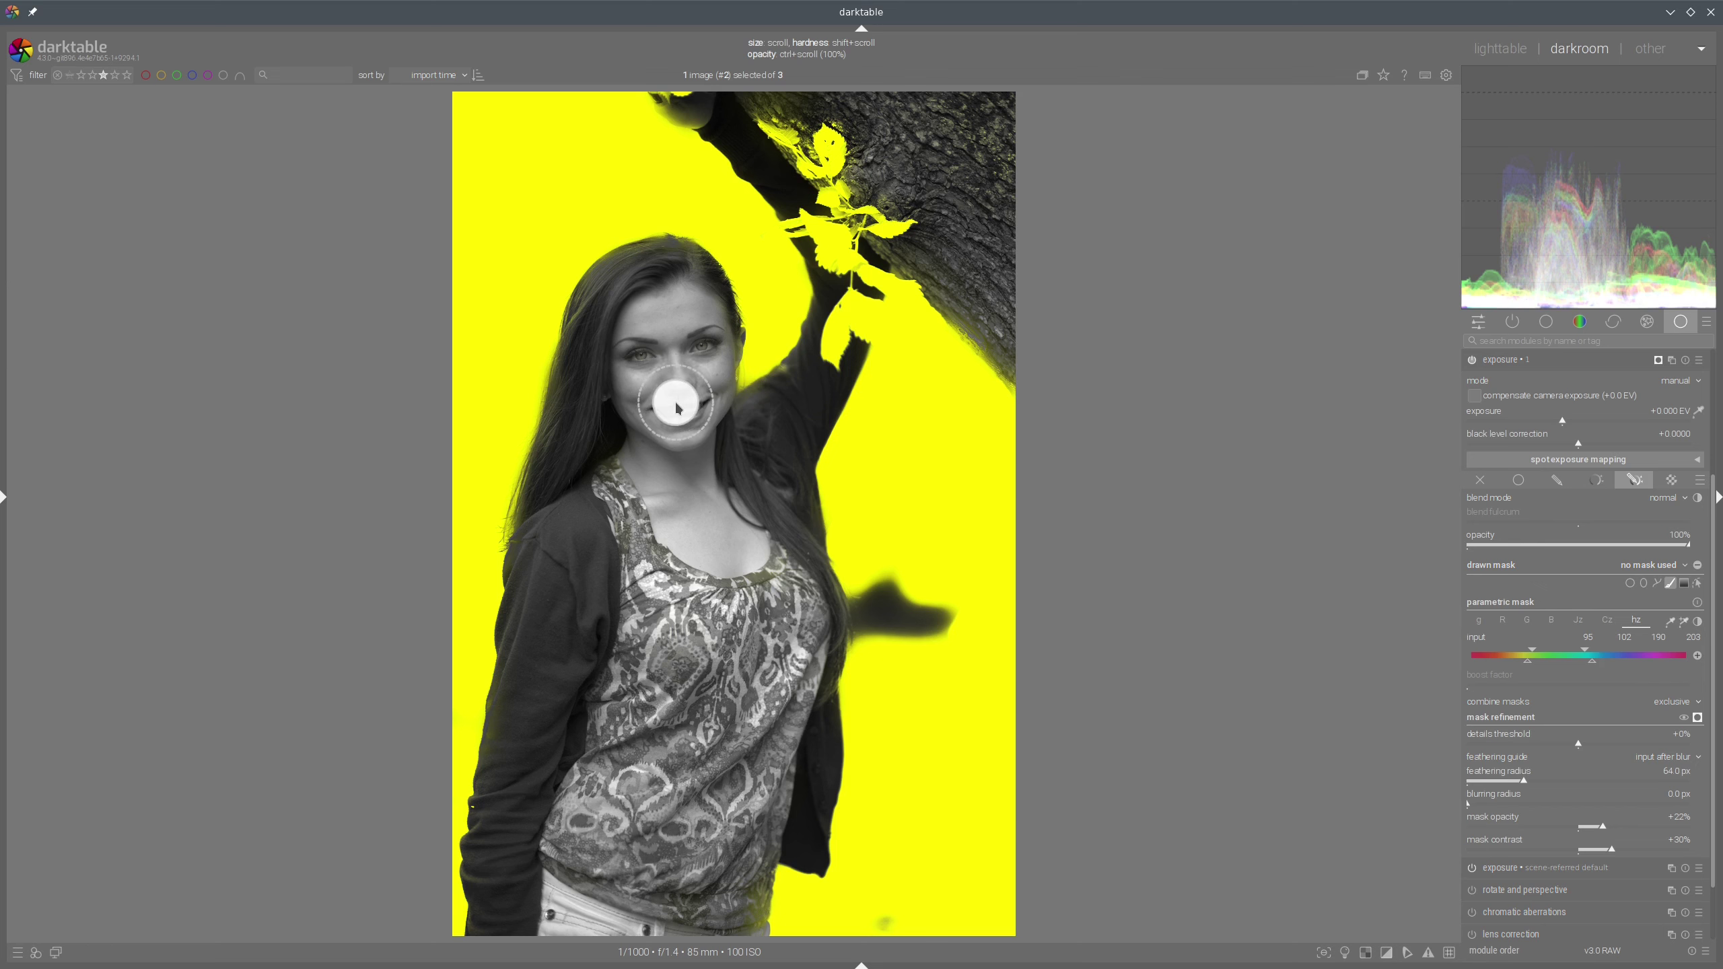
Lower the brush's hardness and enlarge the brush to more than 28% to give it a wide, soft edge
key("shift")
scroll(677, 407, "down", 5)
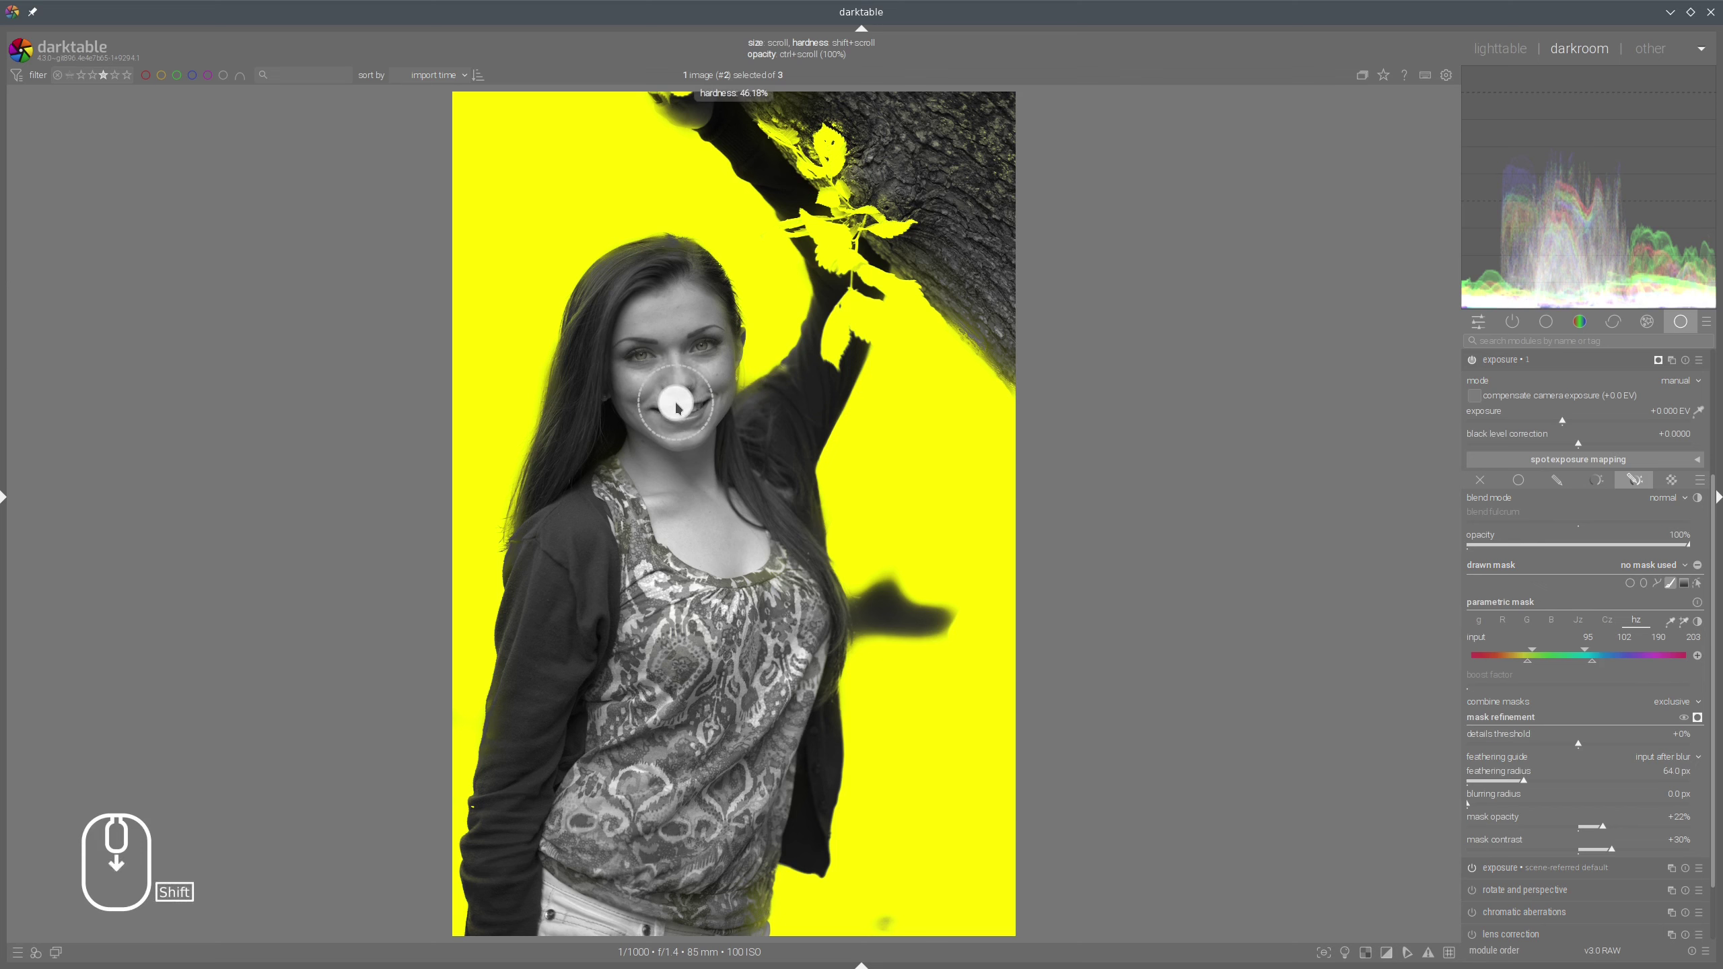
scroll(677, 407, "down", 2, "shift")
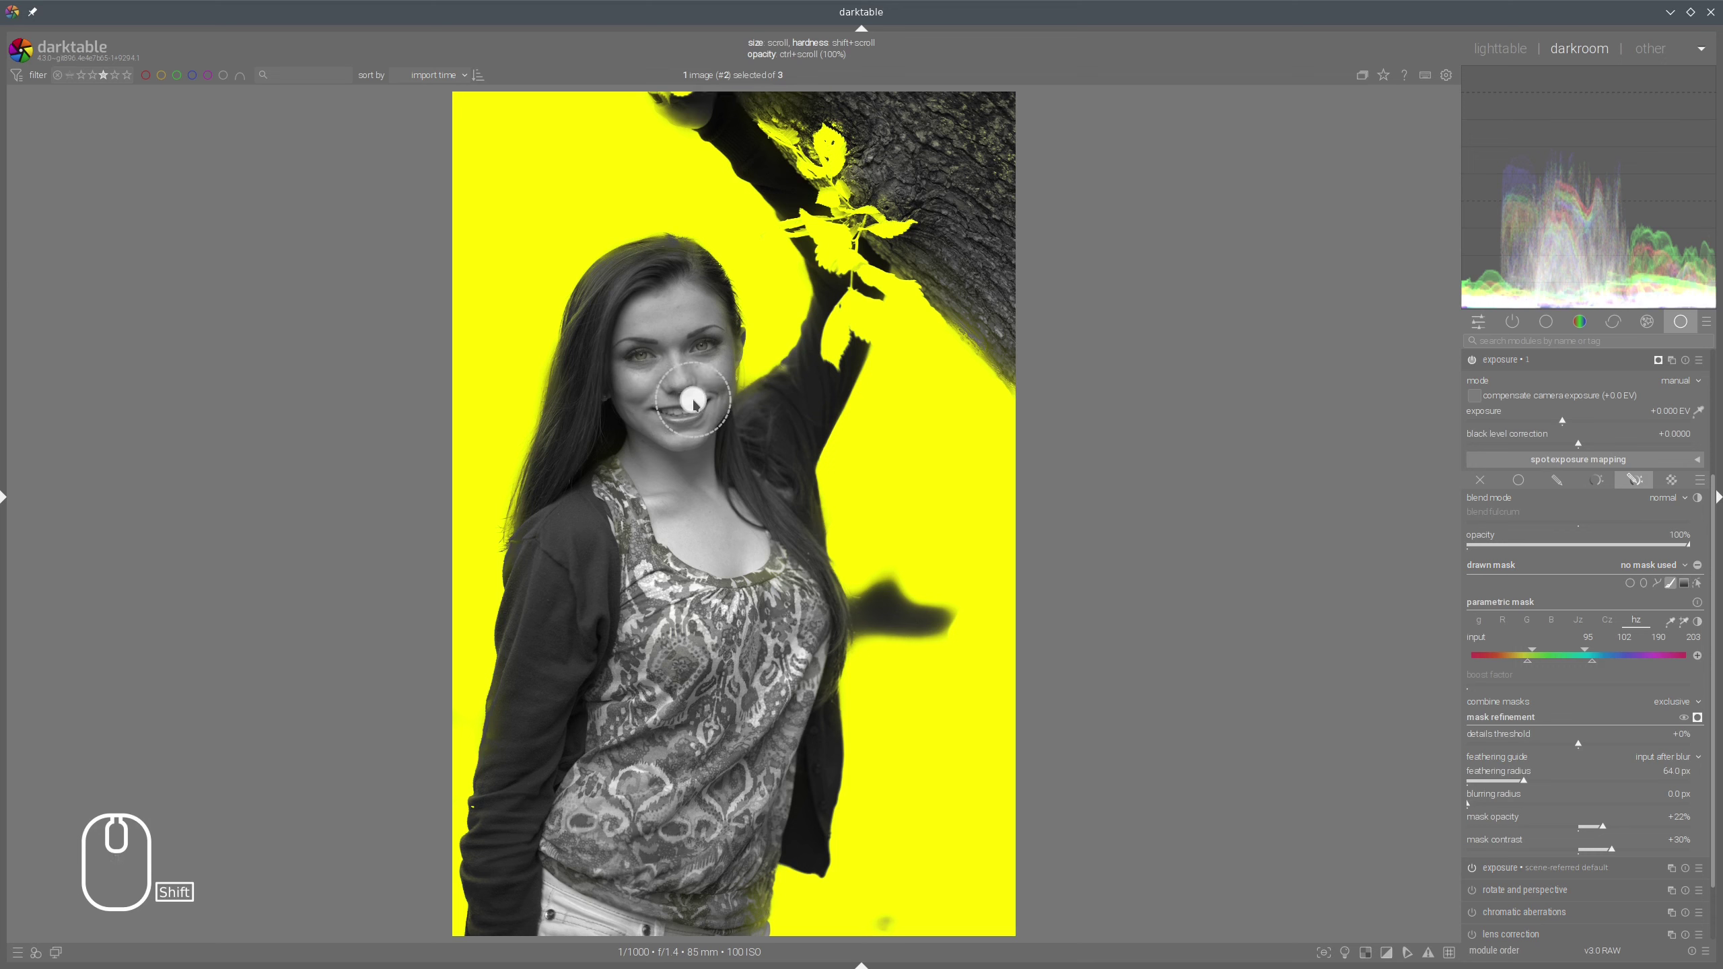
scroll(694, 406, "up", 8)
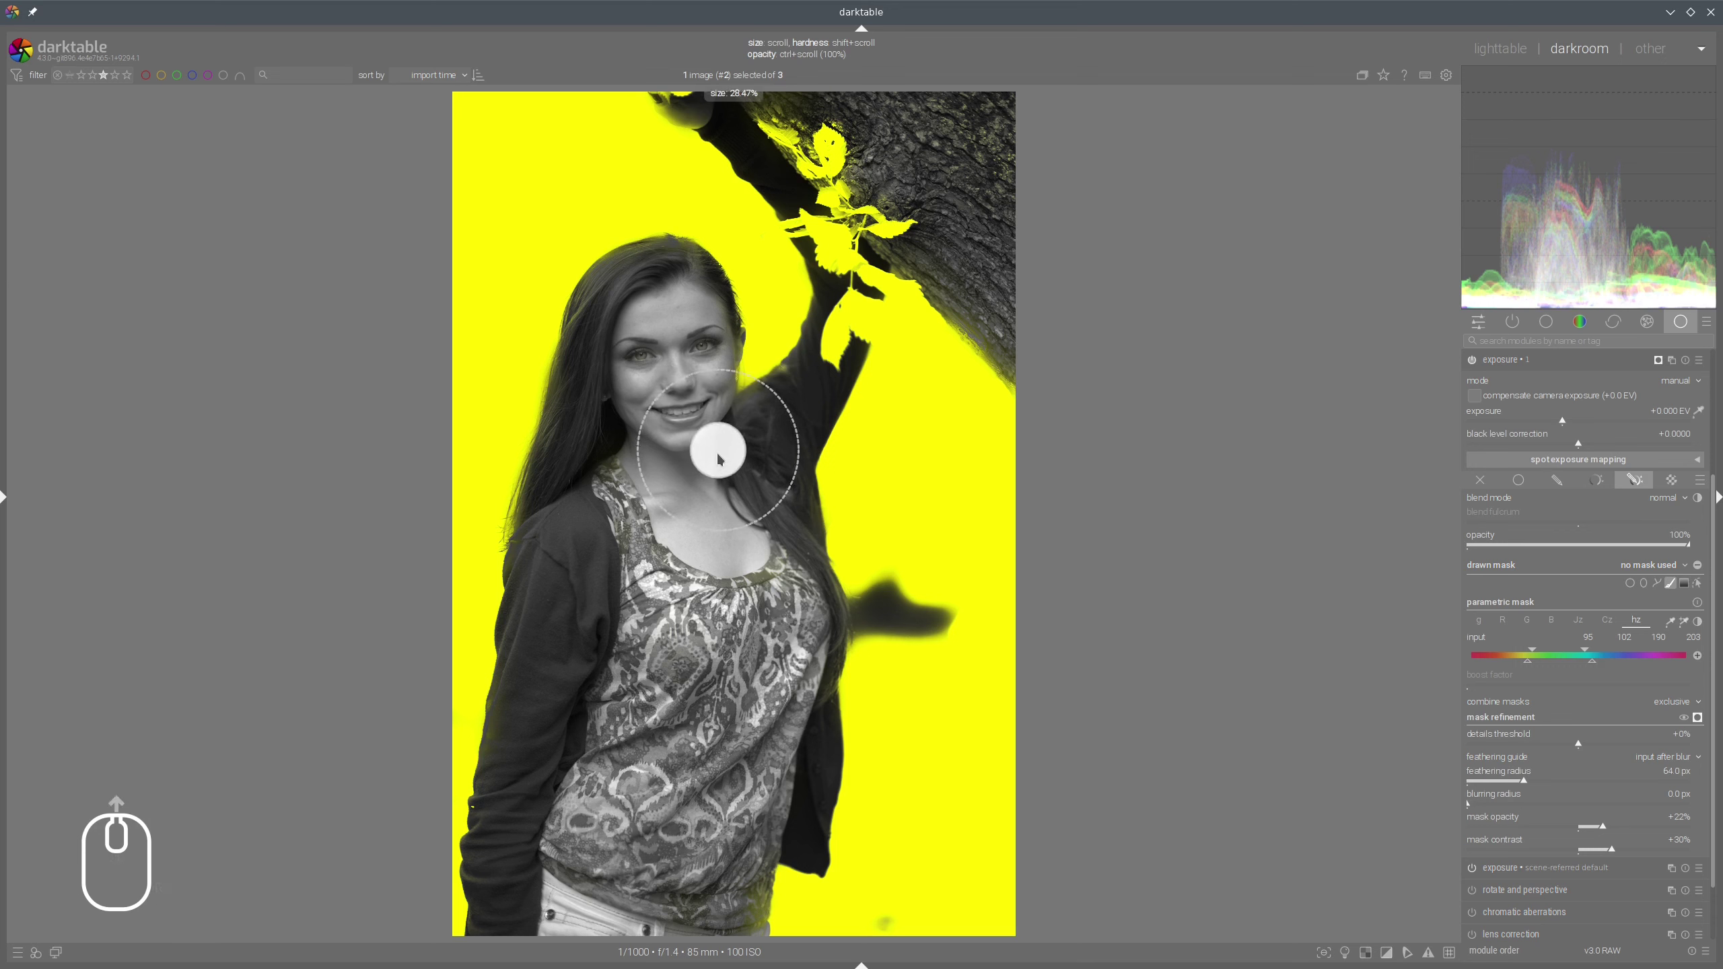
scroll(719, 460, "up", 2)
scroll(712, 456, "down", 6, "shift")
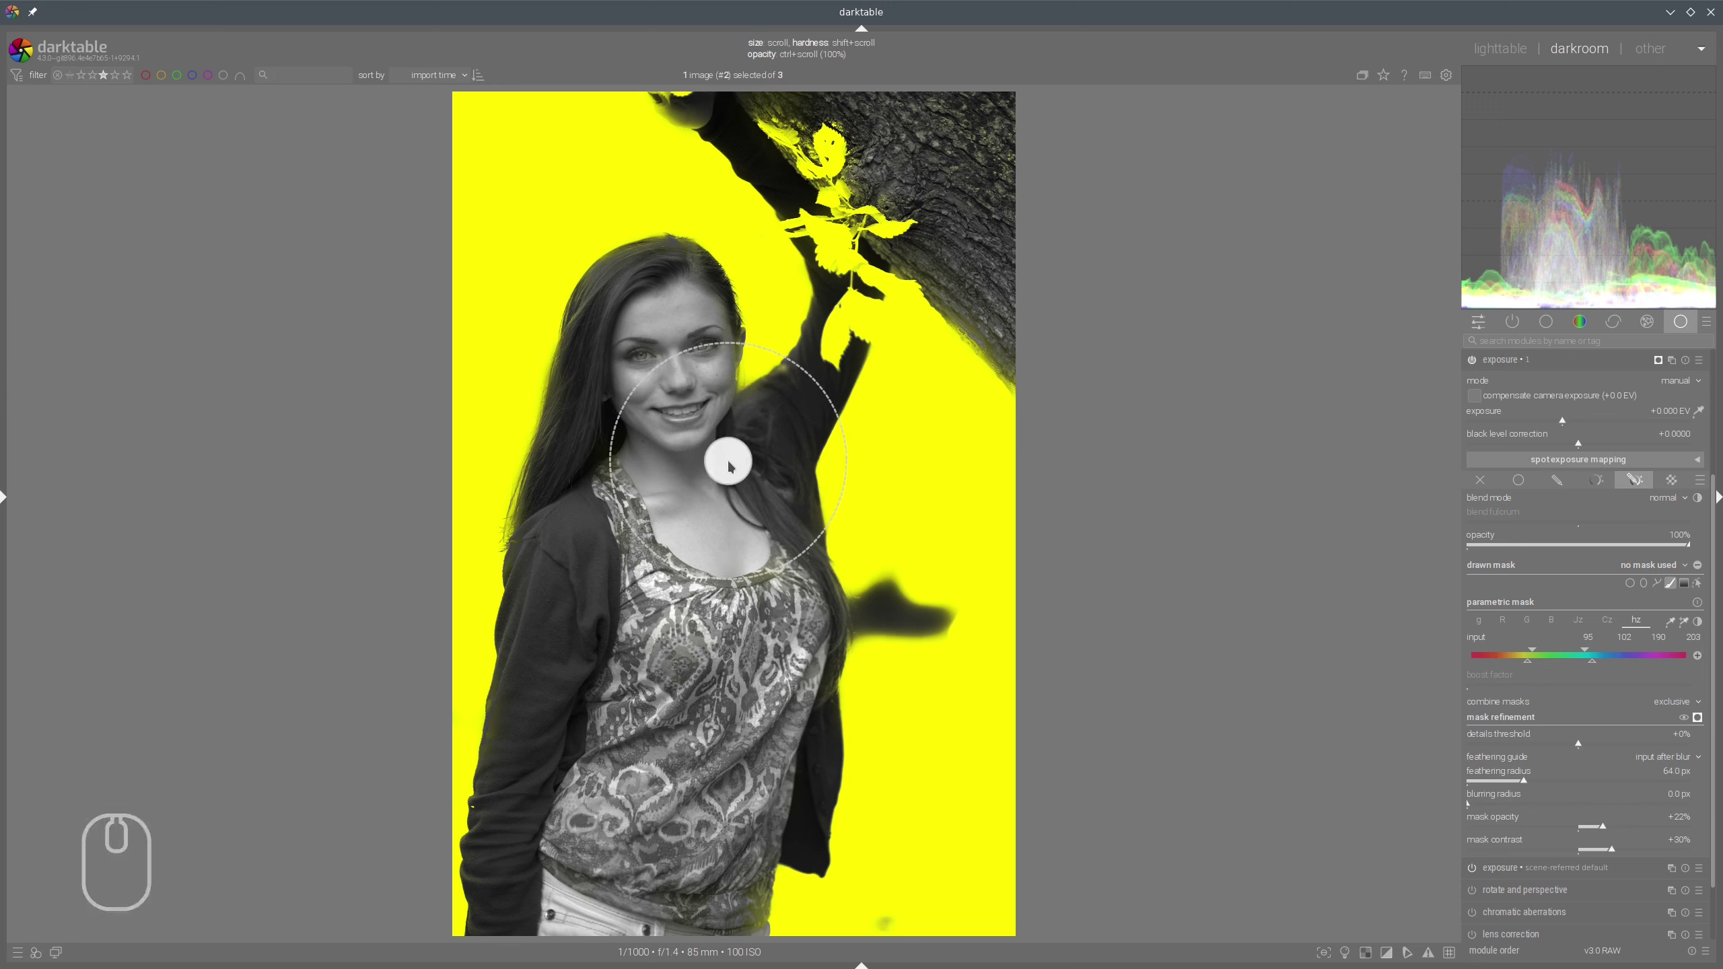
Reduce the brush size to about 16%, raise its hardness, and paint a stroke over the unmasked dark patch beside the woman's waist
scroll(700, 464, "down", 5)
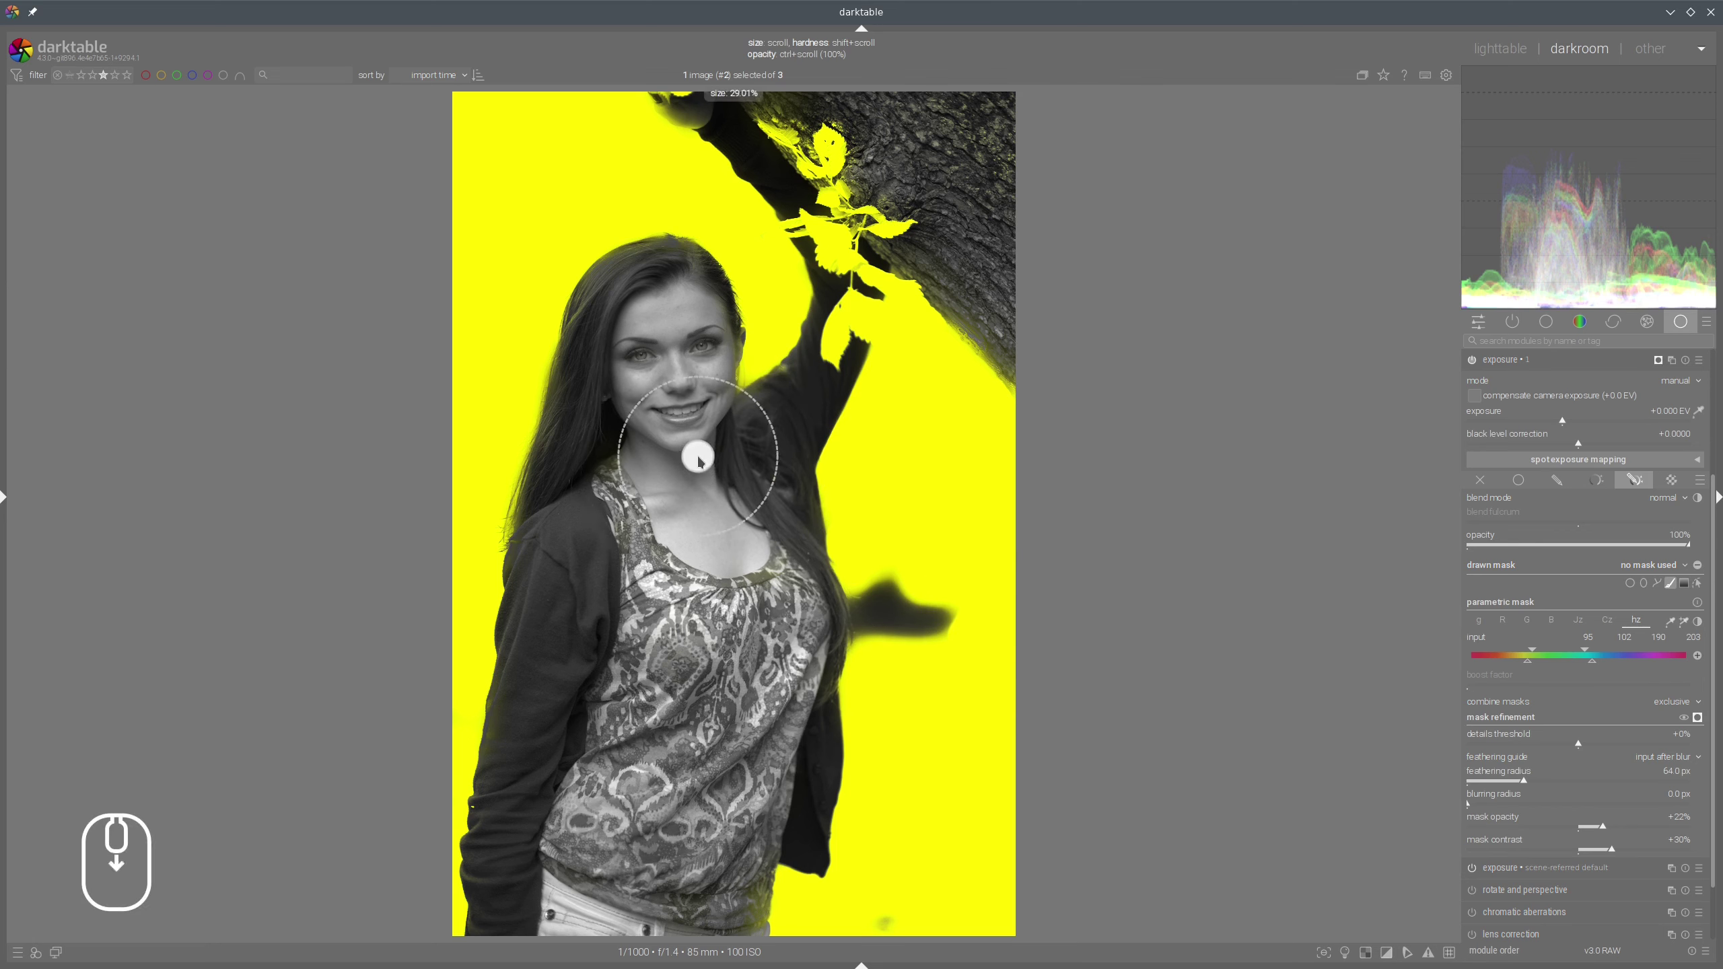
scroll(699, 465, "down", 1)
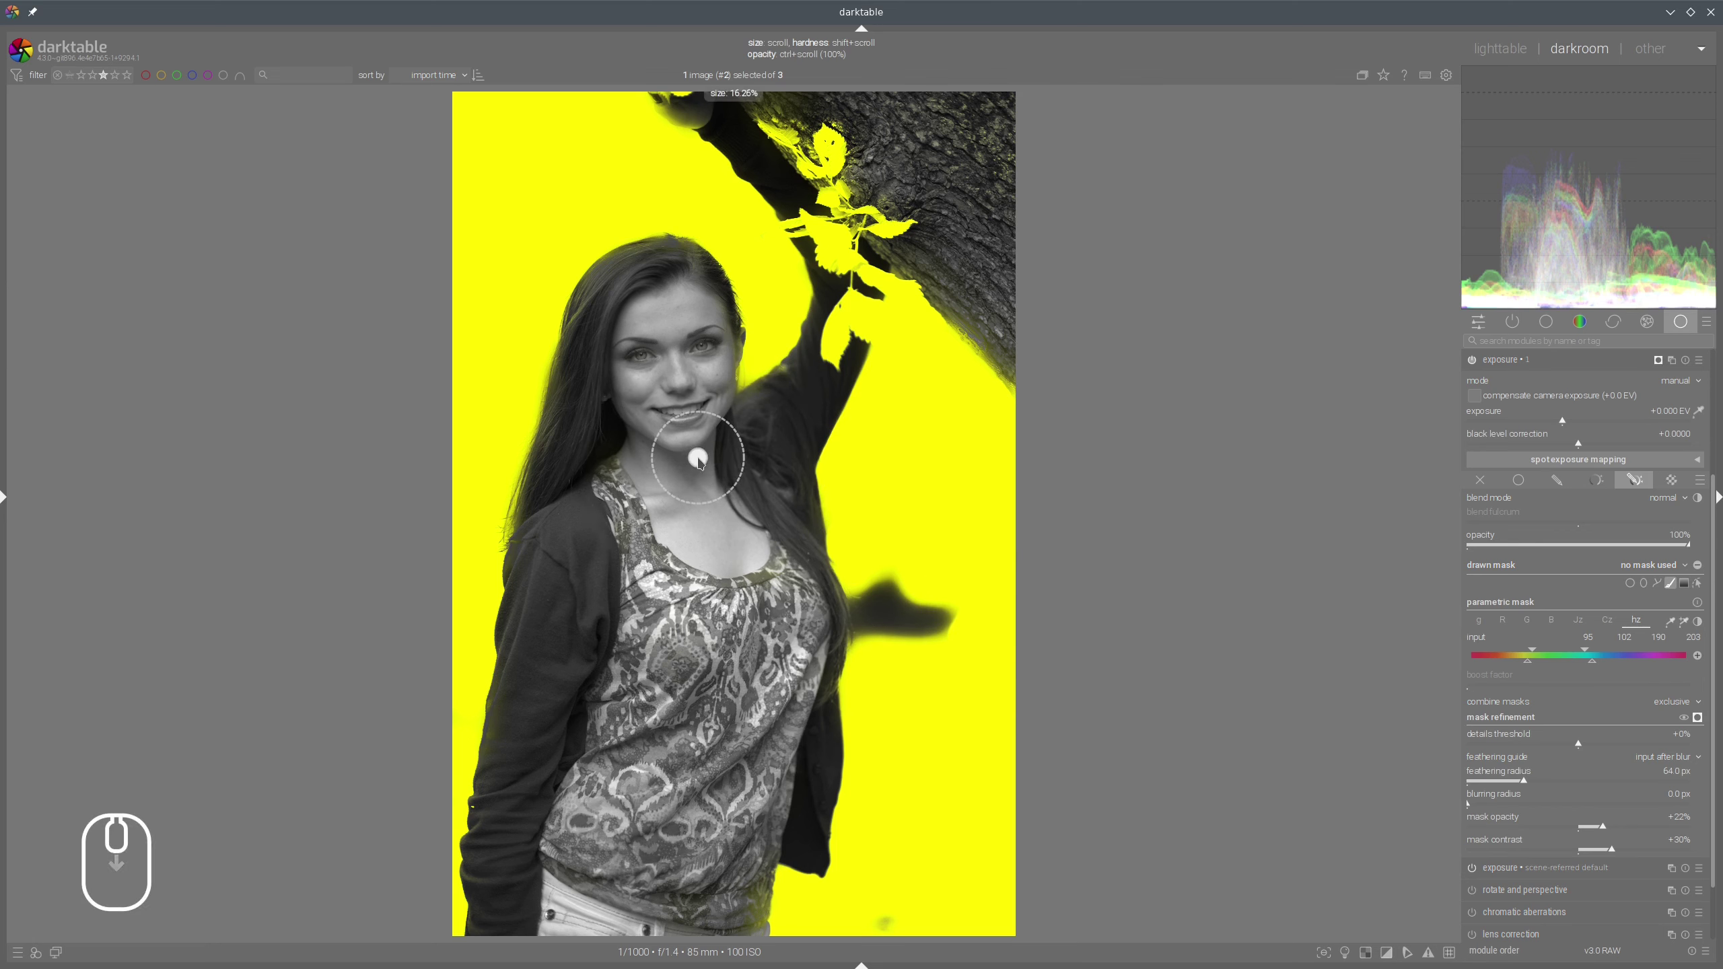
scroll(699, 464, "up", 3, "shift")
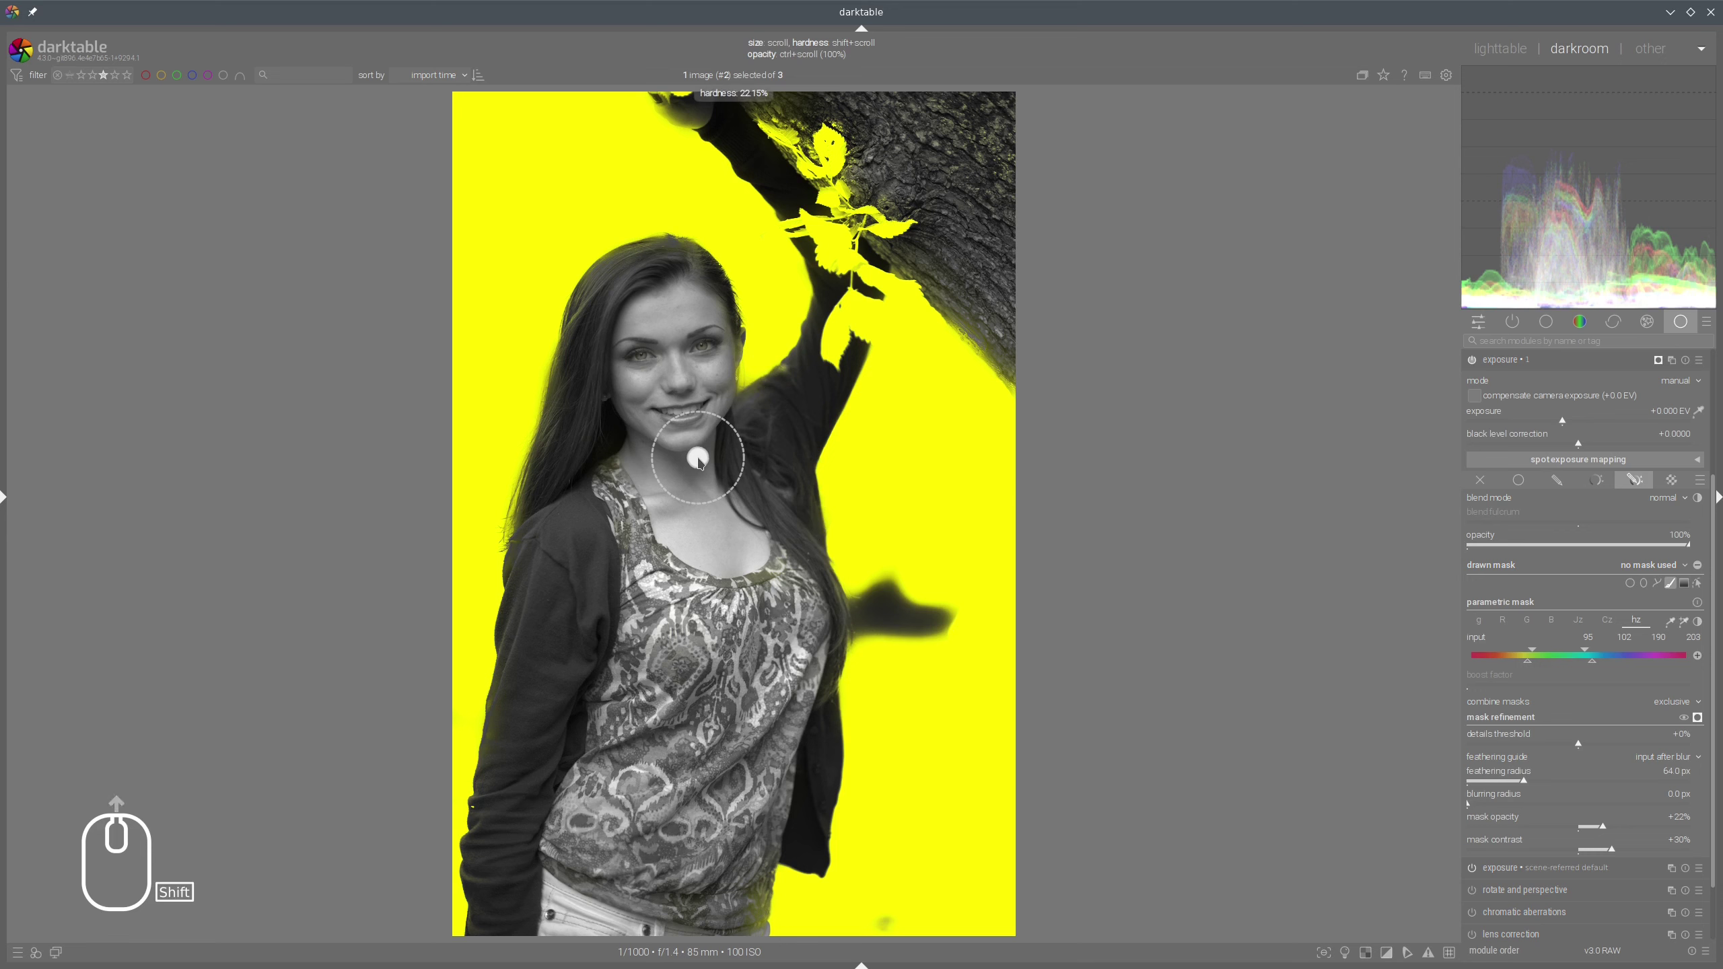
scroll(703, 469, "up", 5, "shift")
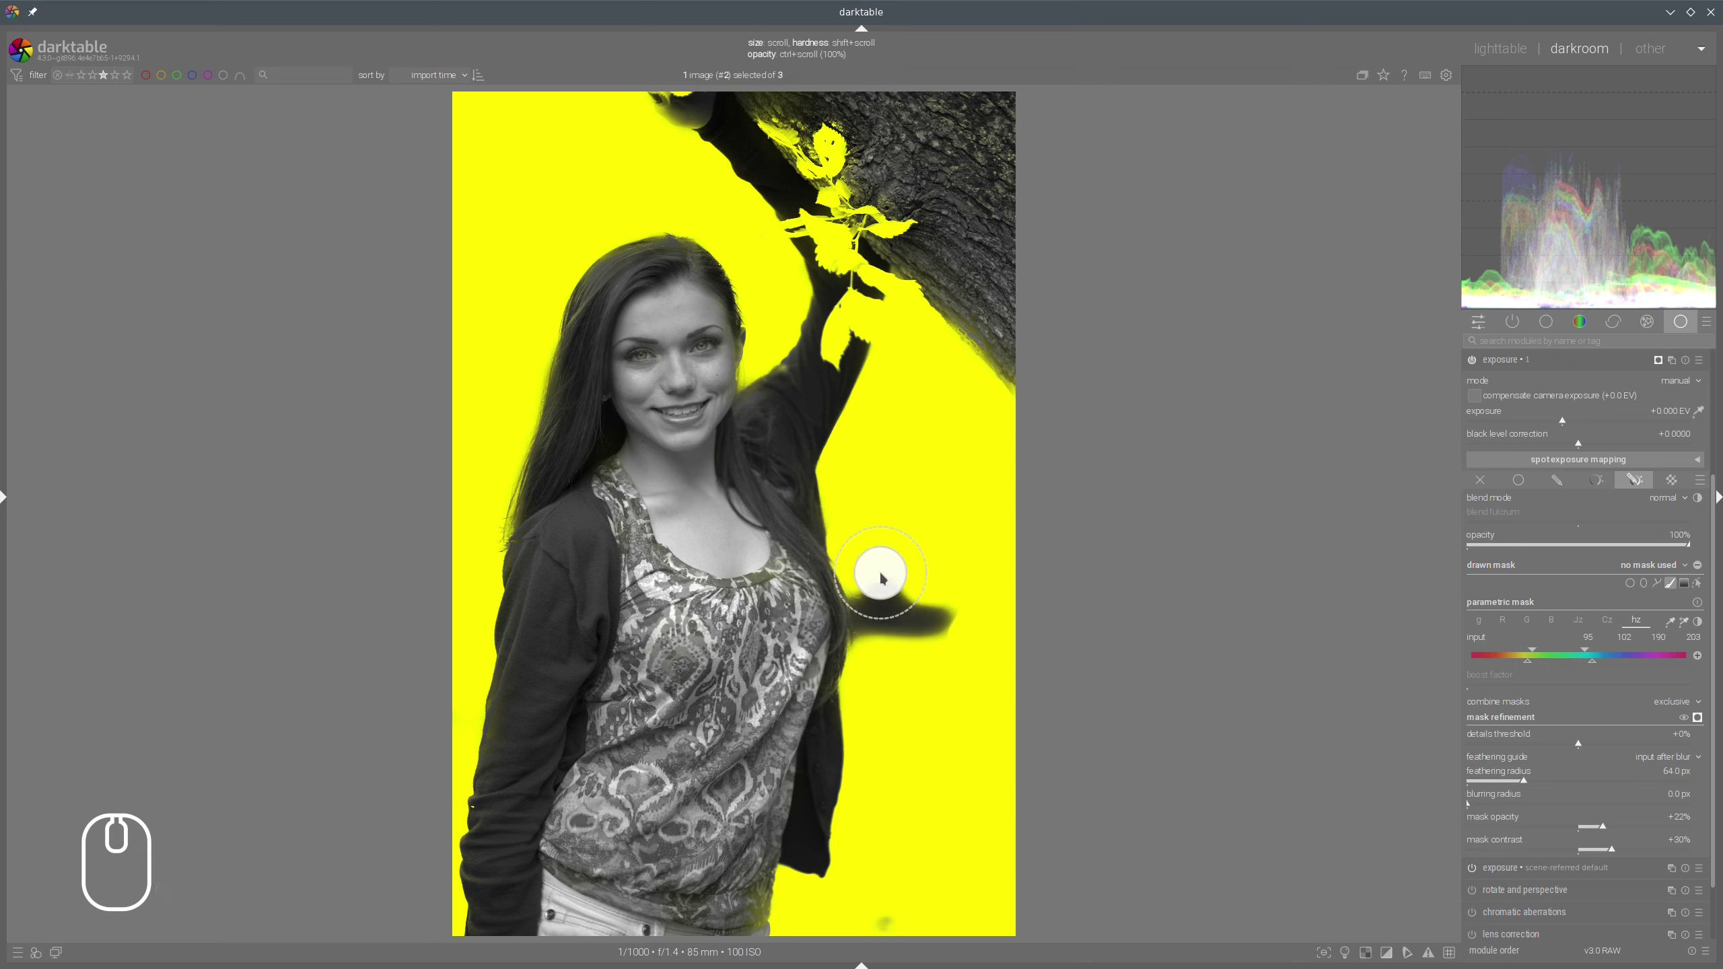
mouse_move(873, 569)
left_mouse_down()
mouse_move(887, 627)
mouse_move(952, 620)
left_mouse_up()
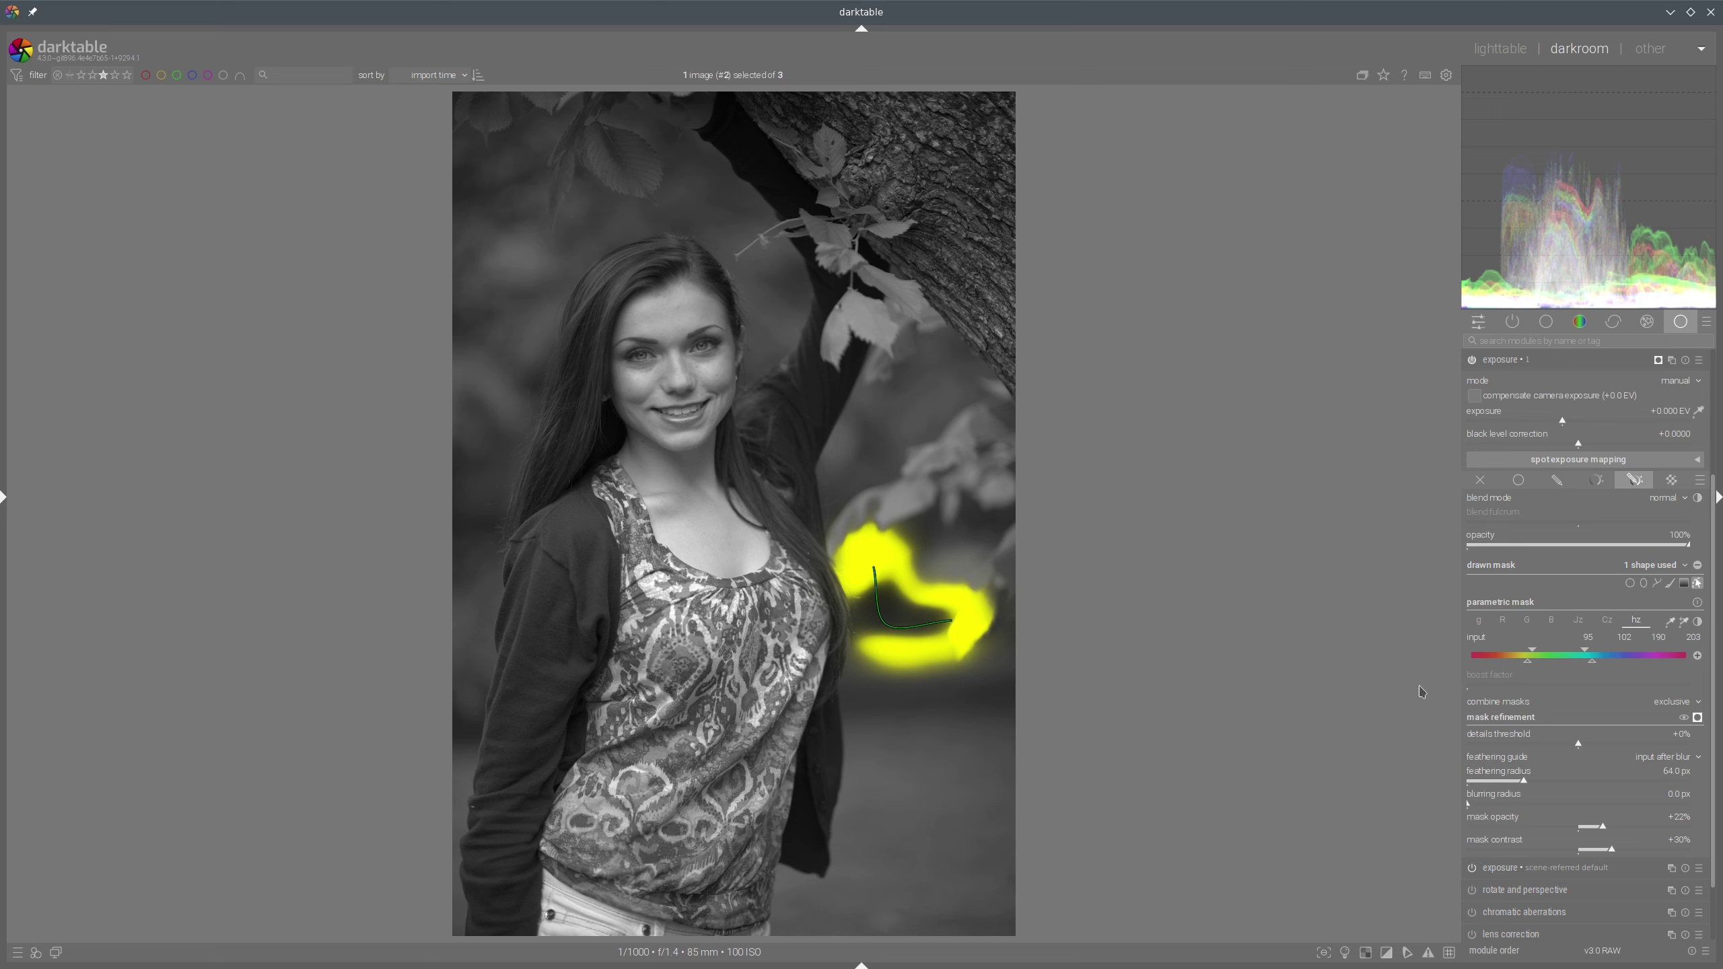
Set the drawn and parametric masks to combine as inclusive
mouse_move(1447, 691)
left_mouse_down()
mouse_move(1539, 714)
mouse_move(1549, 696)
mouse_move(1435, 687)
left_mouse_up()
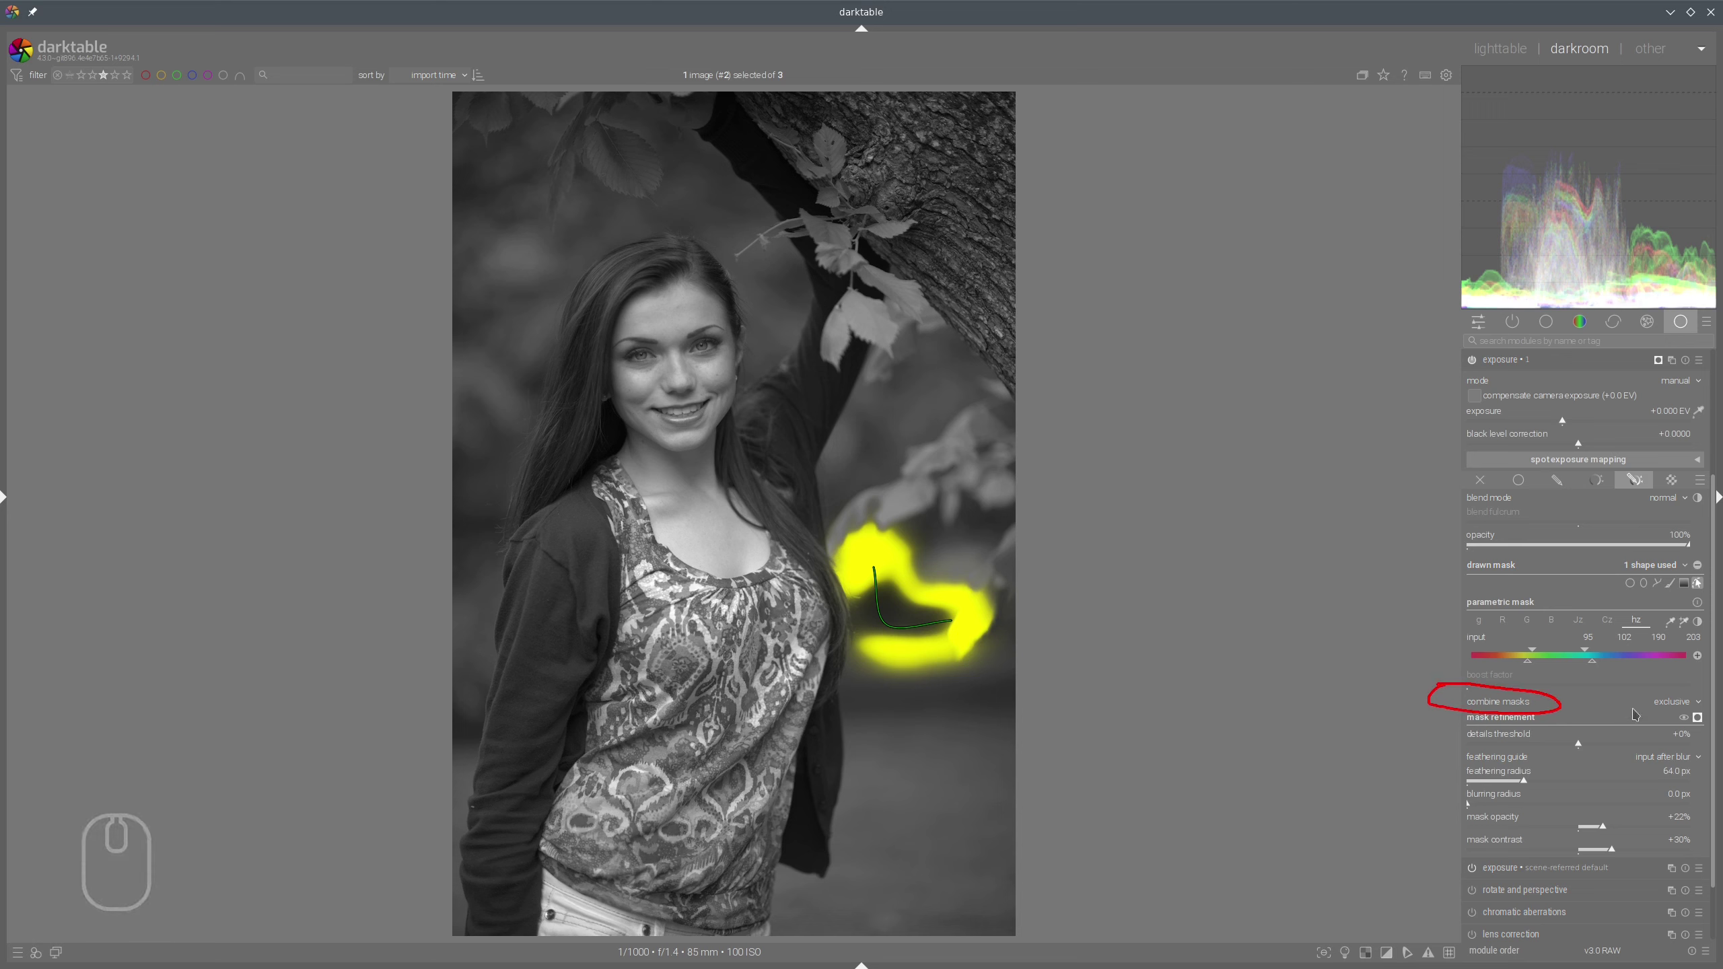
mouse_move(1641, 709)
left_mouse_down()
mouse_move(1689, 706)
mouse_move(1638, 695)
mouse_move(1681, 710)
mouse_move(1687, 694)
left_mouse_up()
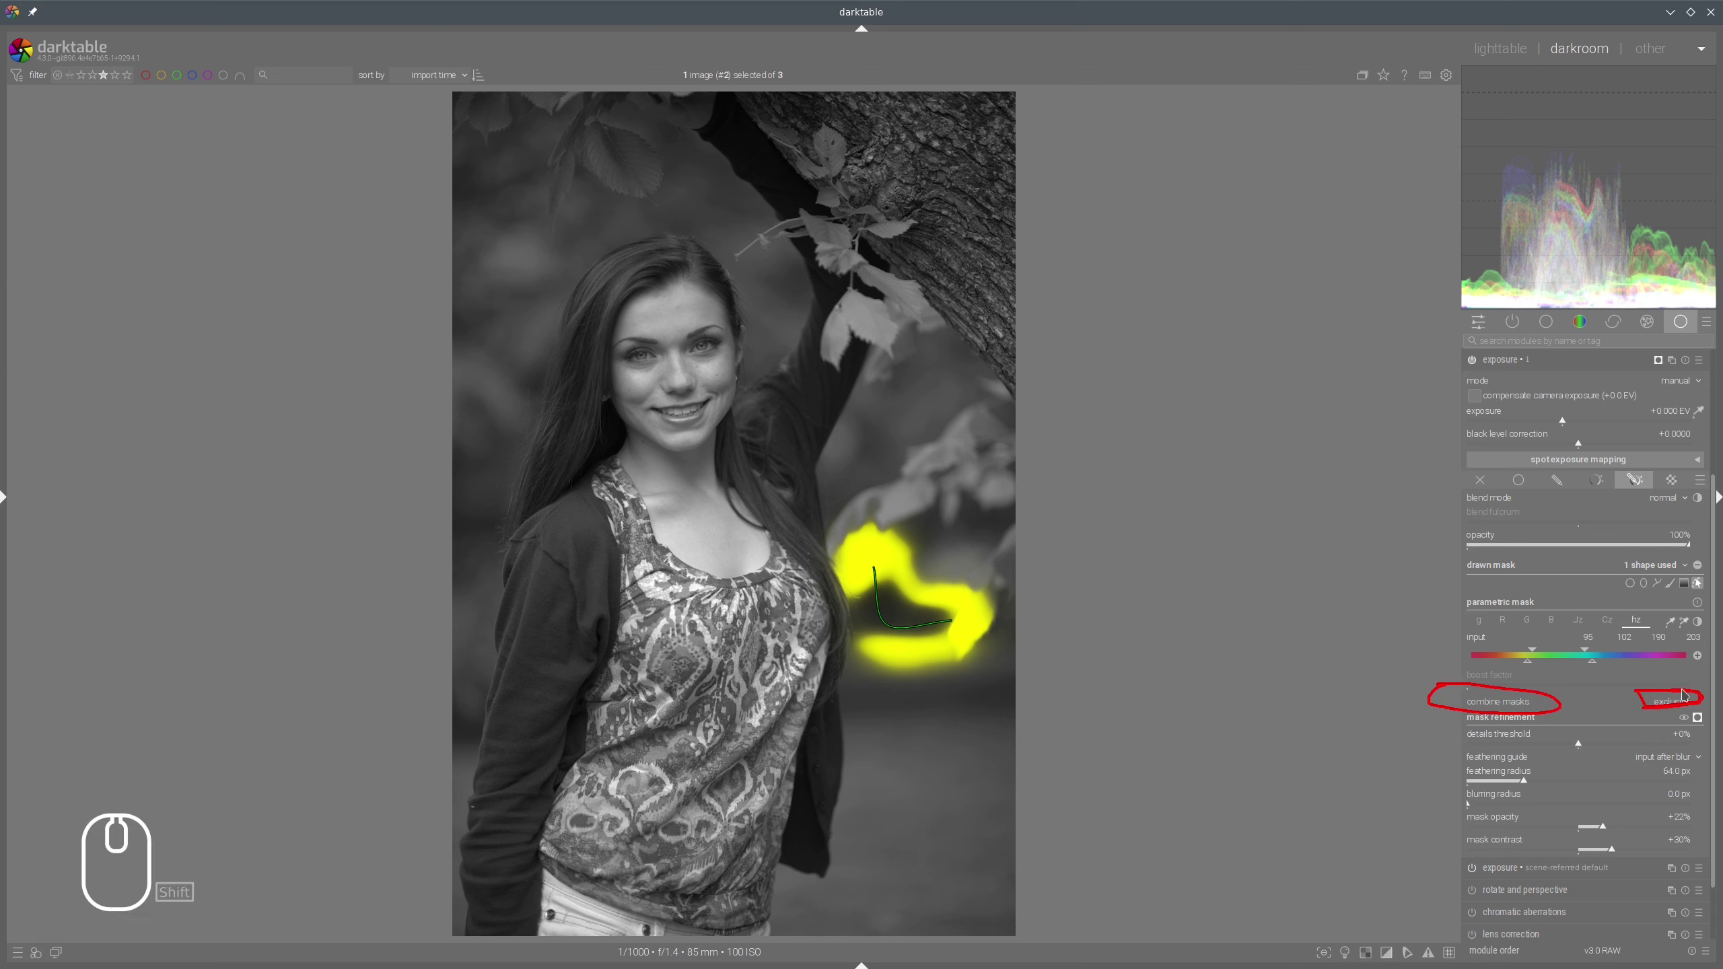
key("shift+F9")
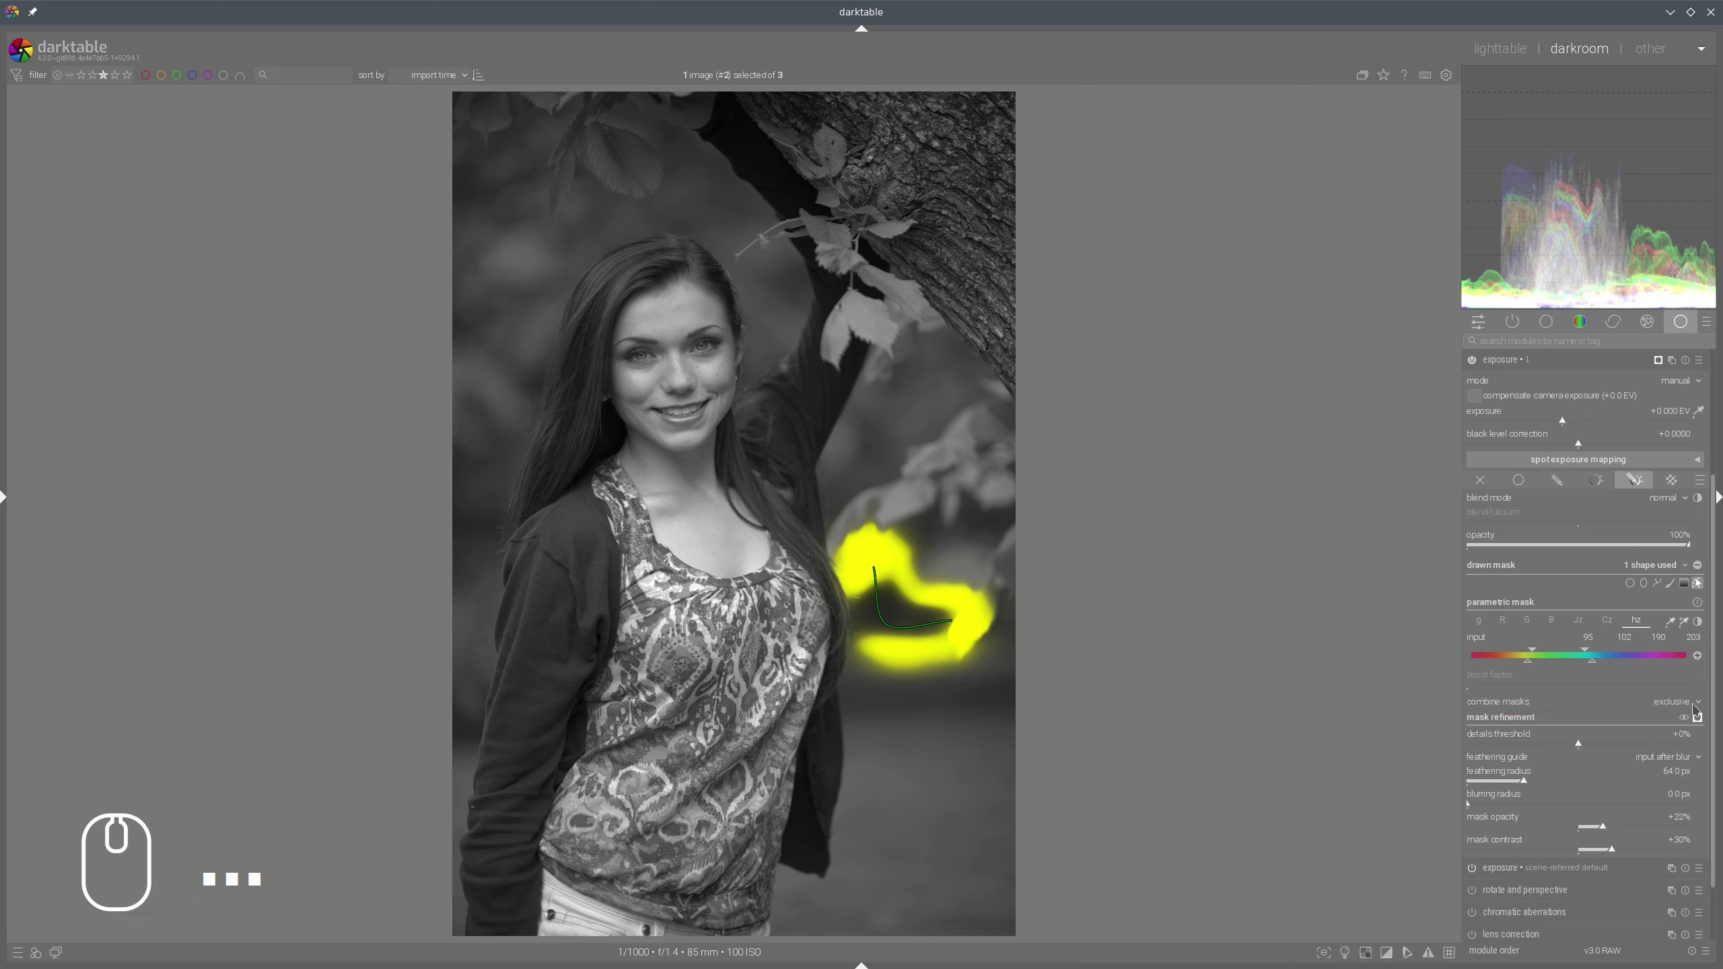
left_click(1679, 706)
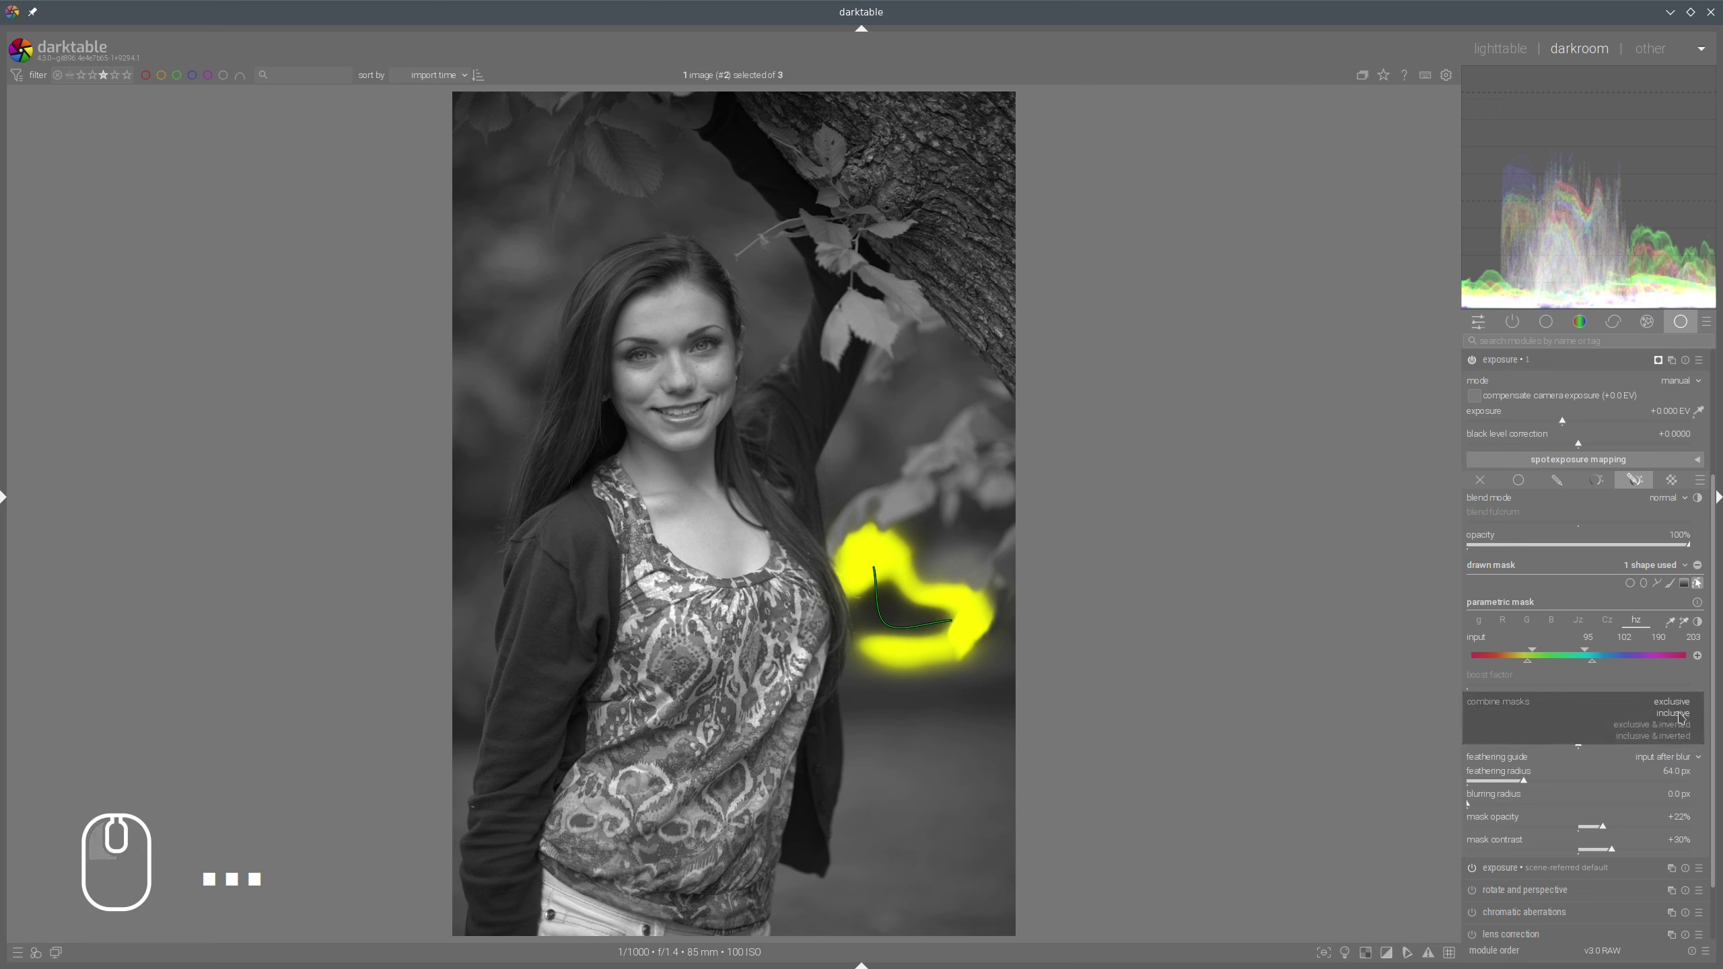
left_click(1682, 718)
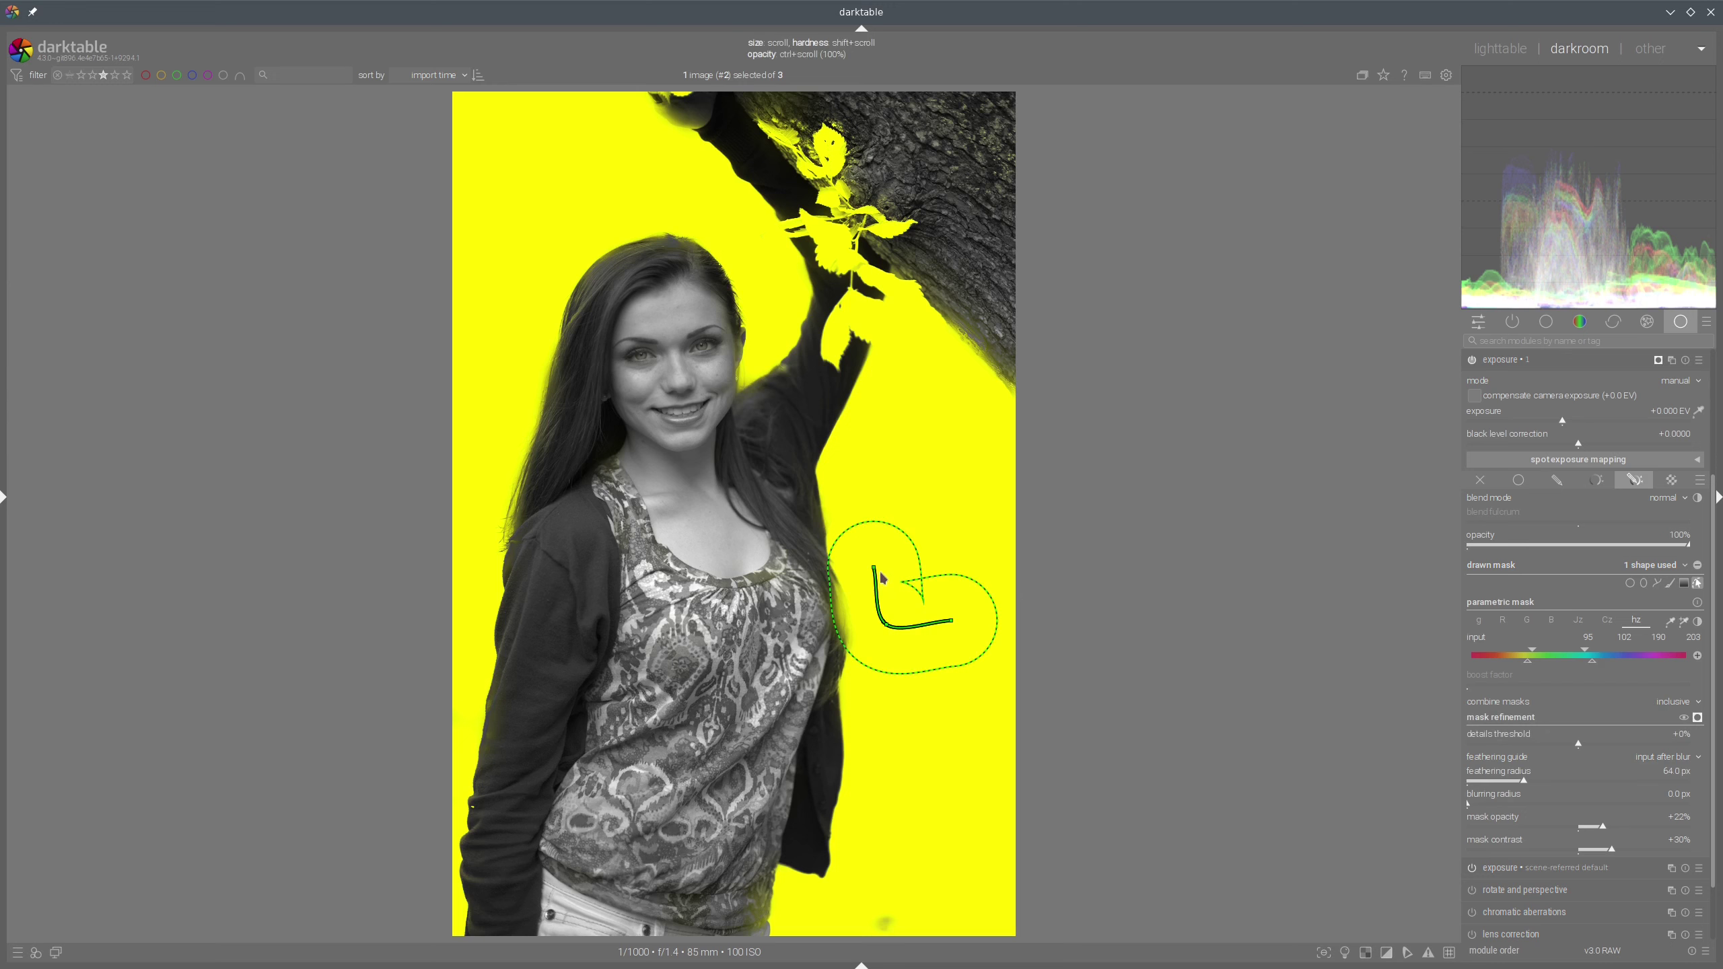
Reshape the brush stroke beside the waist by moving its nodes, and compare the photo with the mask overlay off and on
left_click(894, 621)
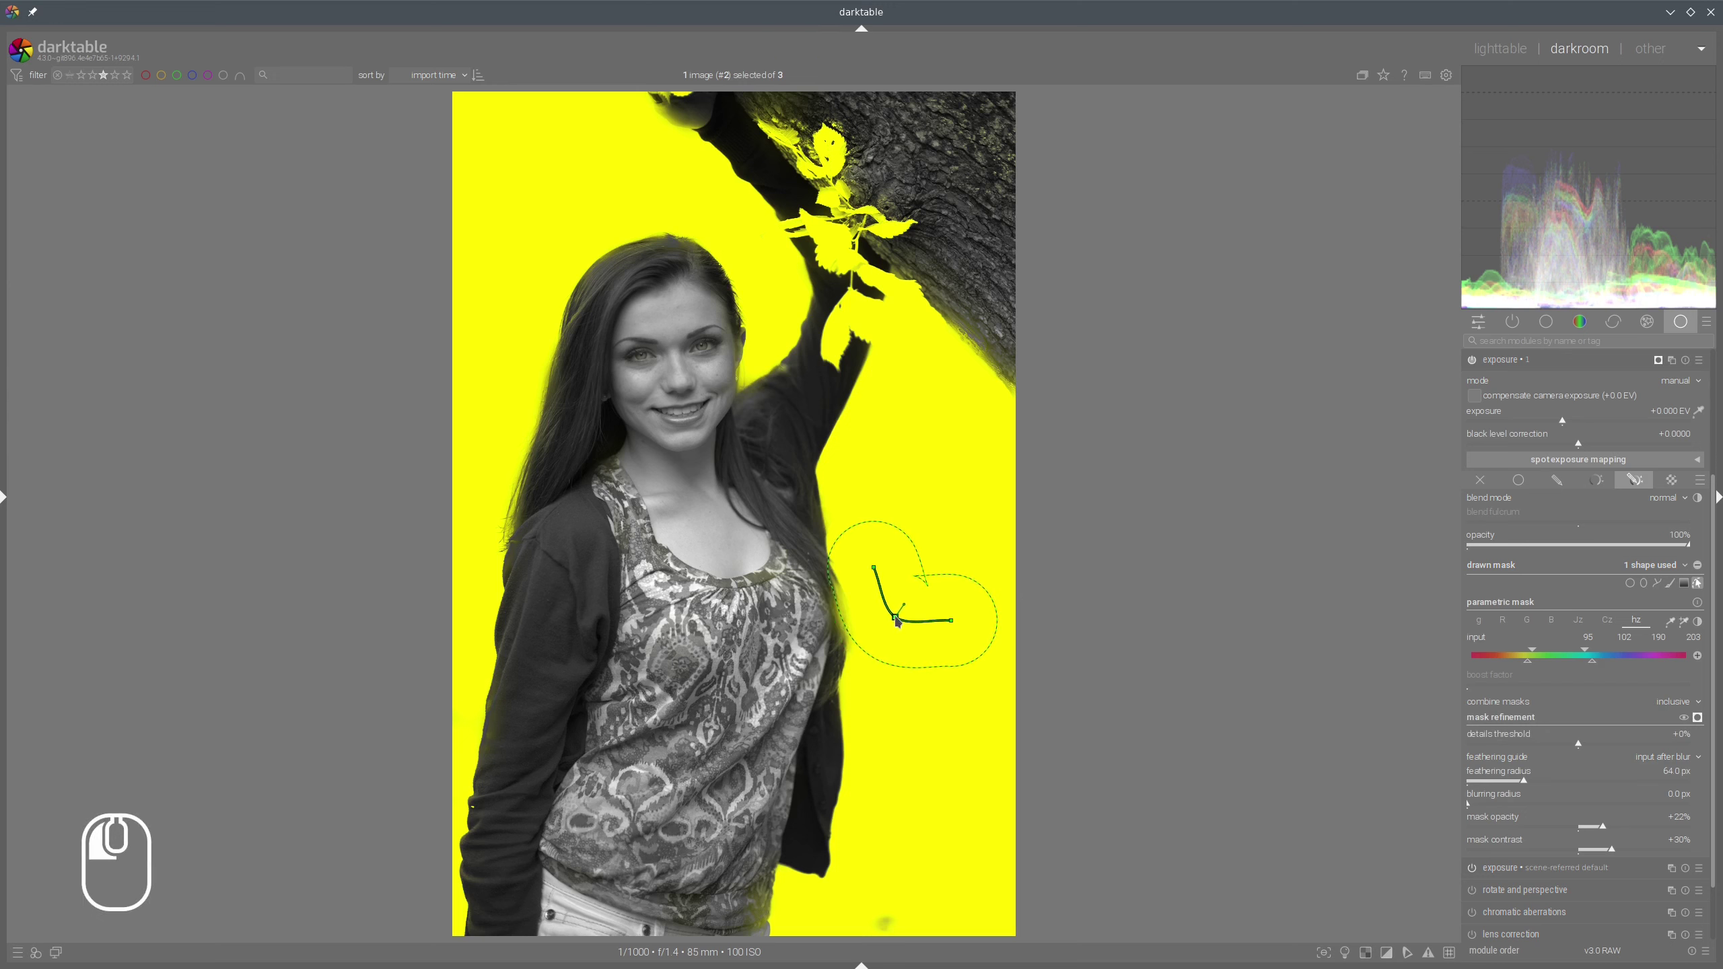
left_click_drag(873, 567, 870, 558)
mouse_move(951, 621)
left_mouse_down()
mouse_move(908, 687)
mouse_move(897, 668)
mouse_move(957, 631)
mouse_move(898, 621)
left_mouse_up()
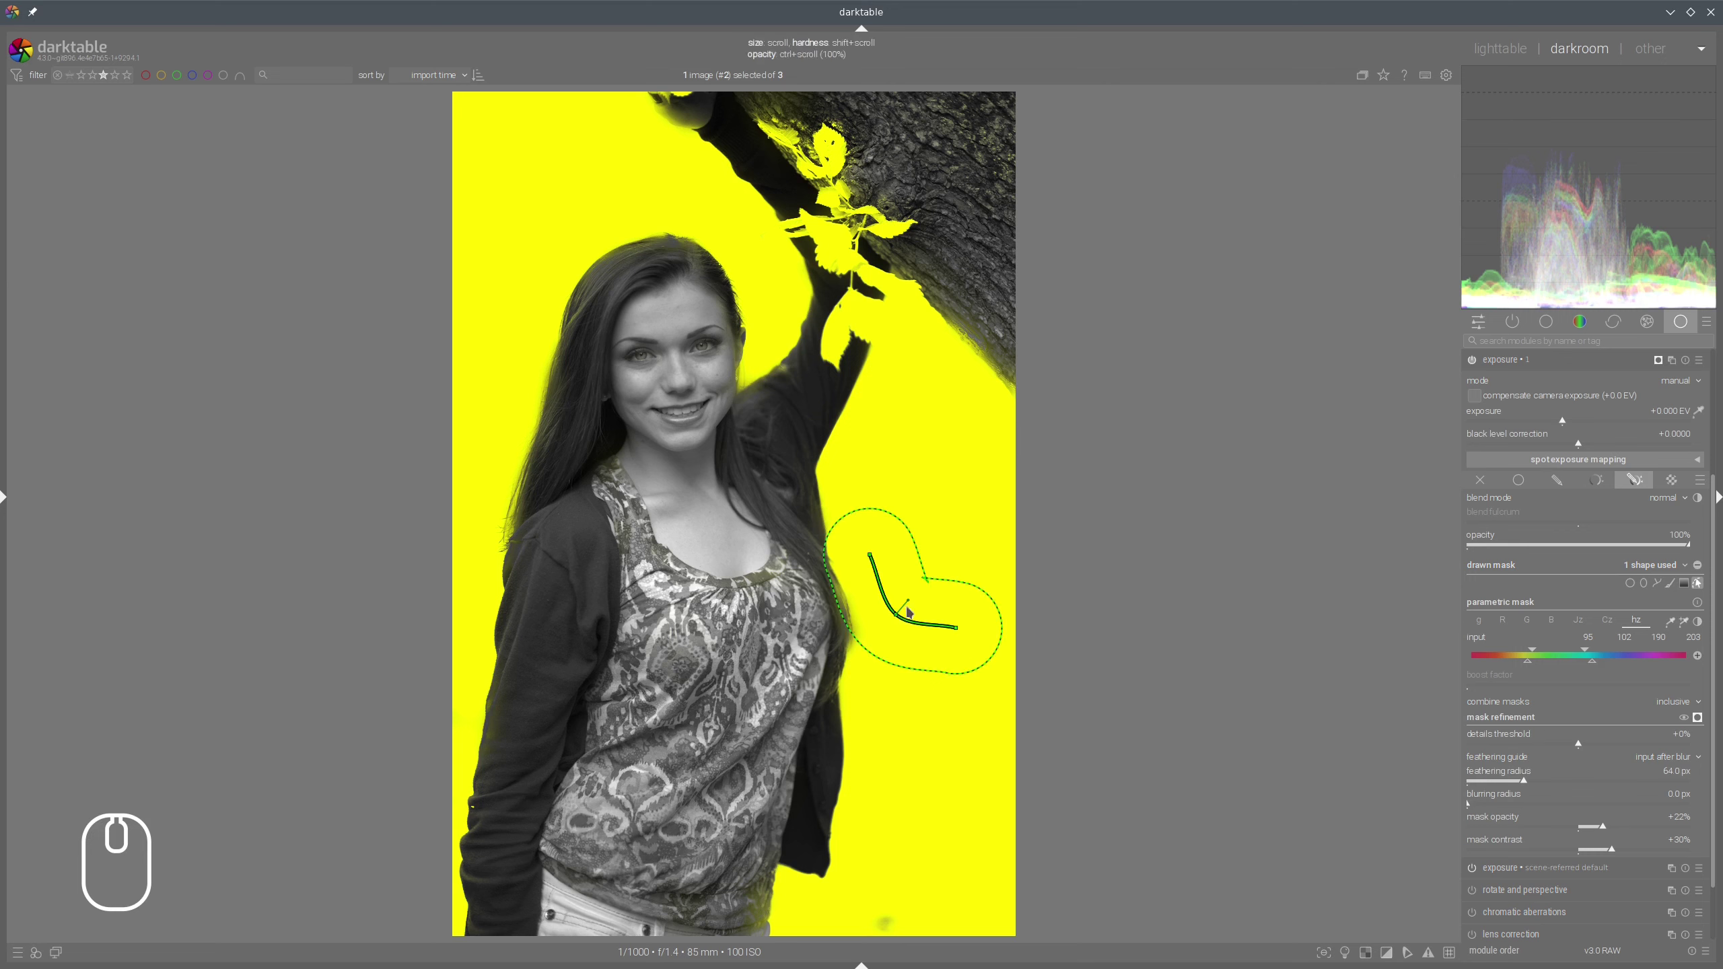
left_click_drag(895, 616, 900, 637)
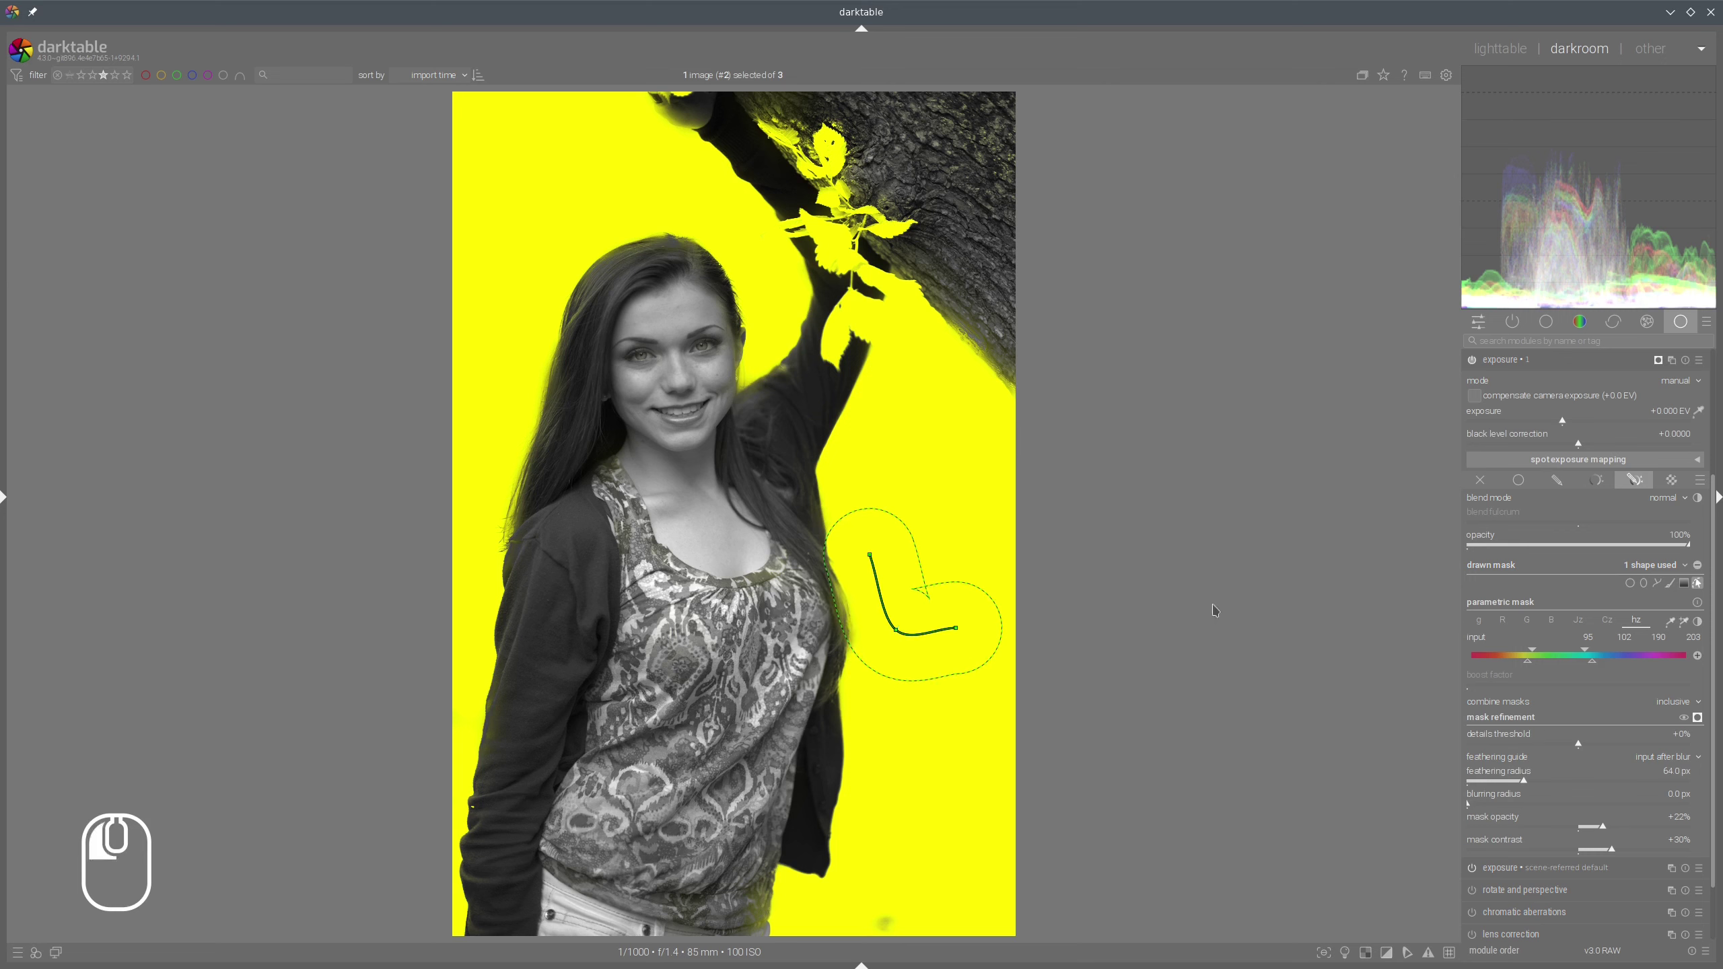
left_click(1698, 718)
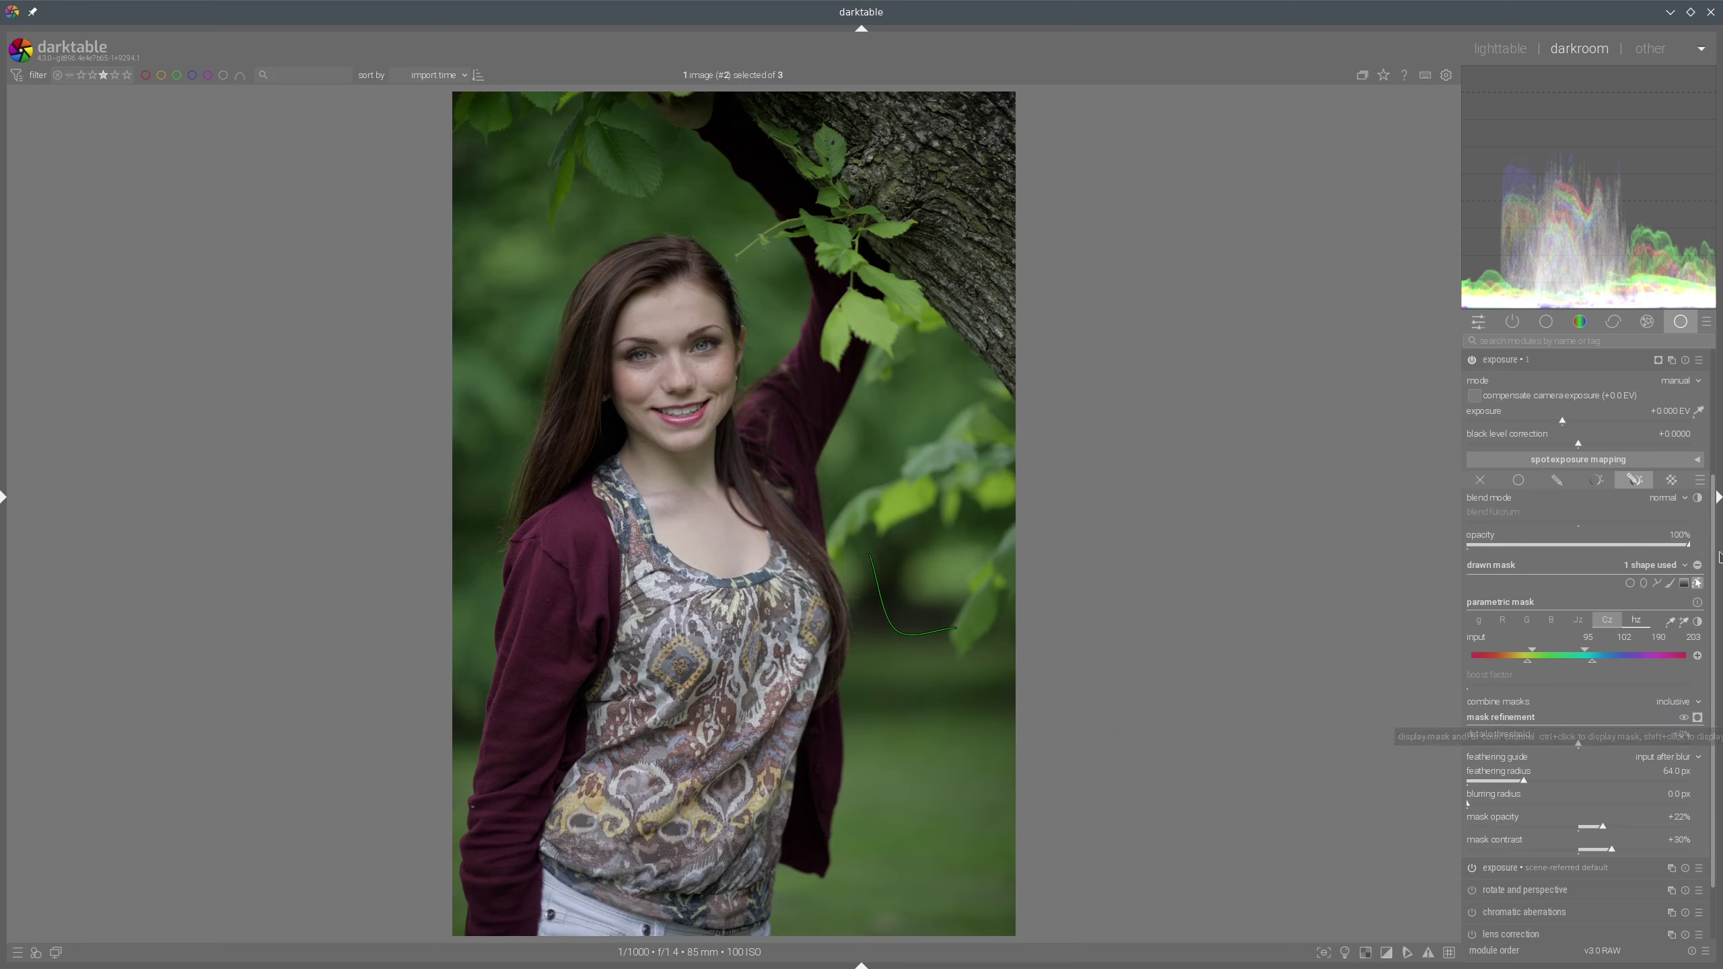
left_click(1699, 719)
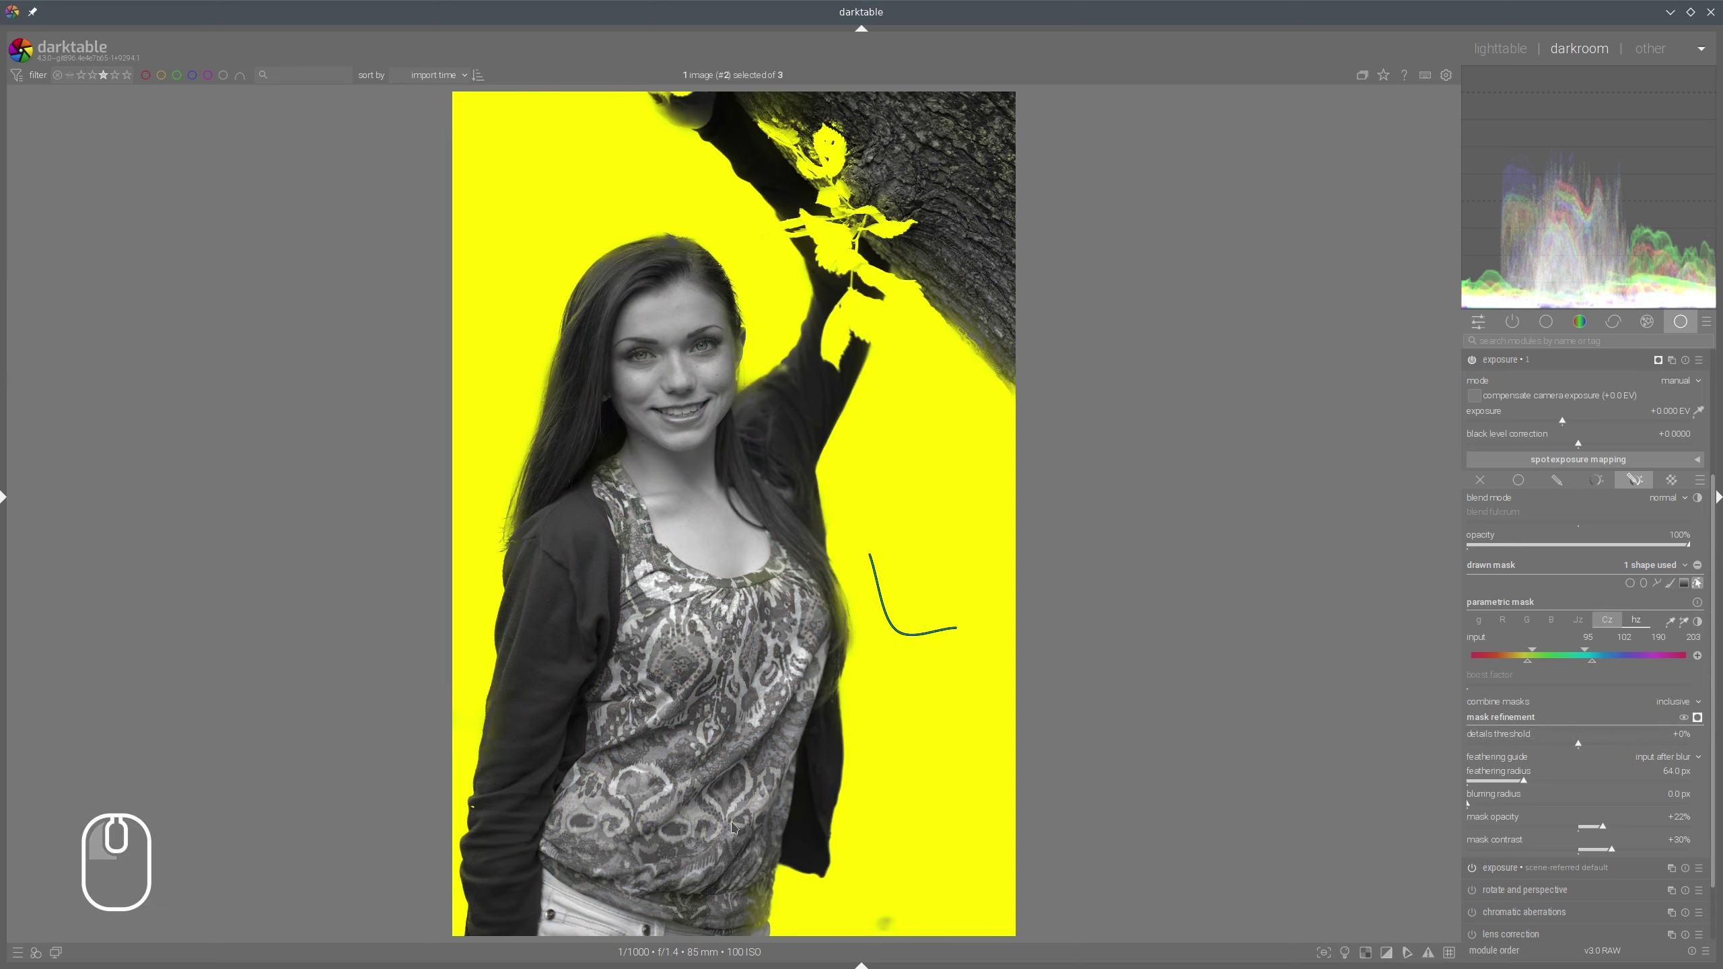
Add a second brush spot of about 9% size over the small unmasked patch near the photo's lower edge, and hide the shape outlines
left_click(1670, 583)
scroll(882, 916, "down", 2)
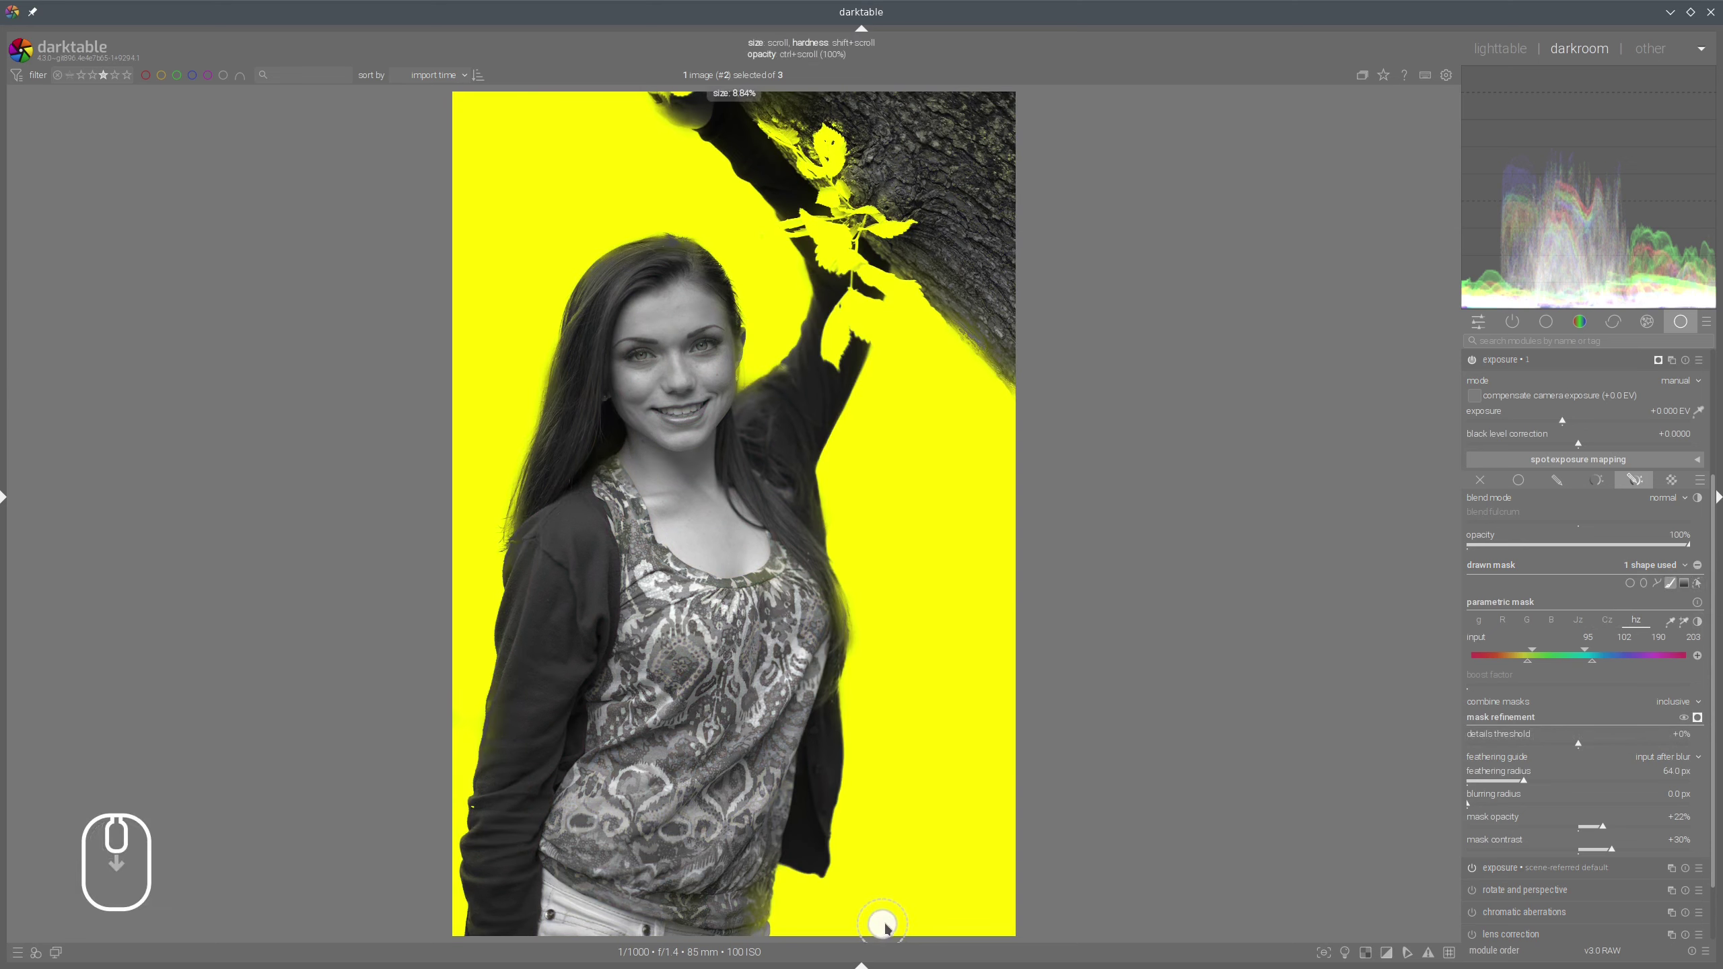
left_click_drag(870, 555, 957, 629)
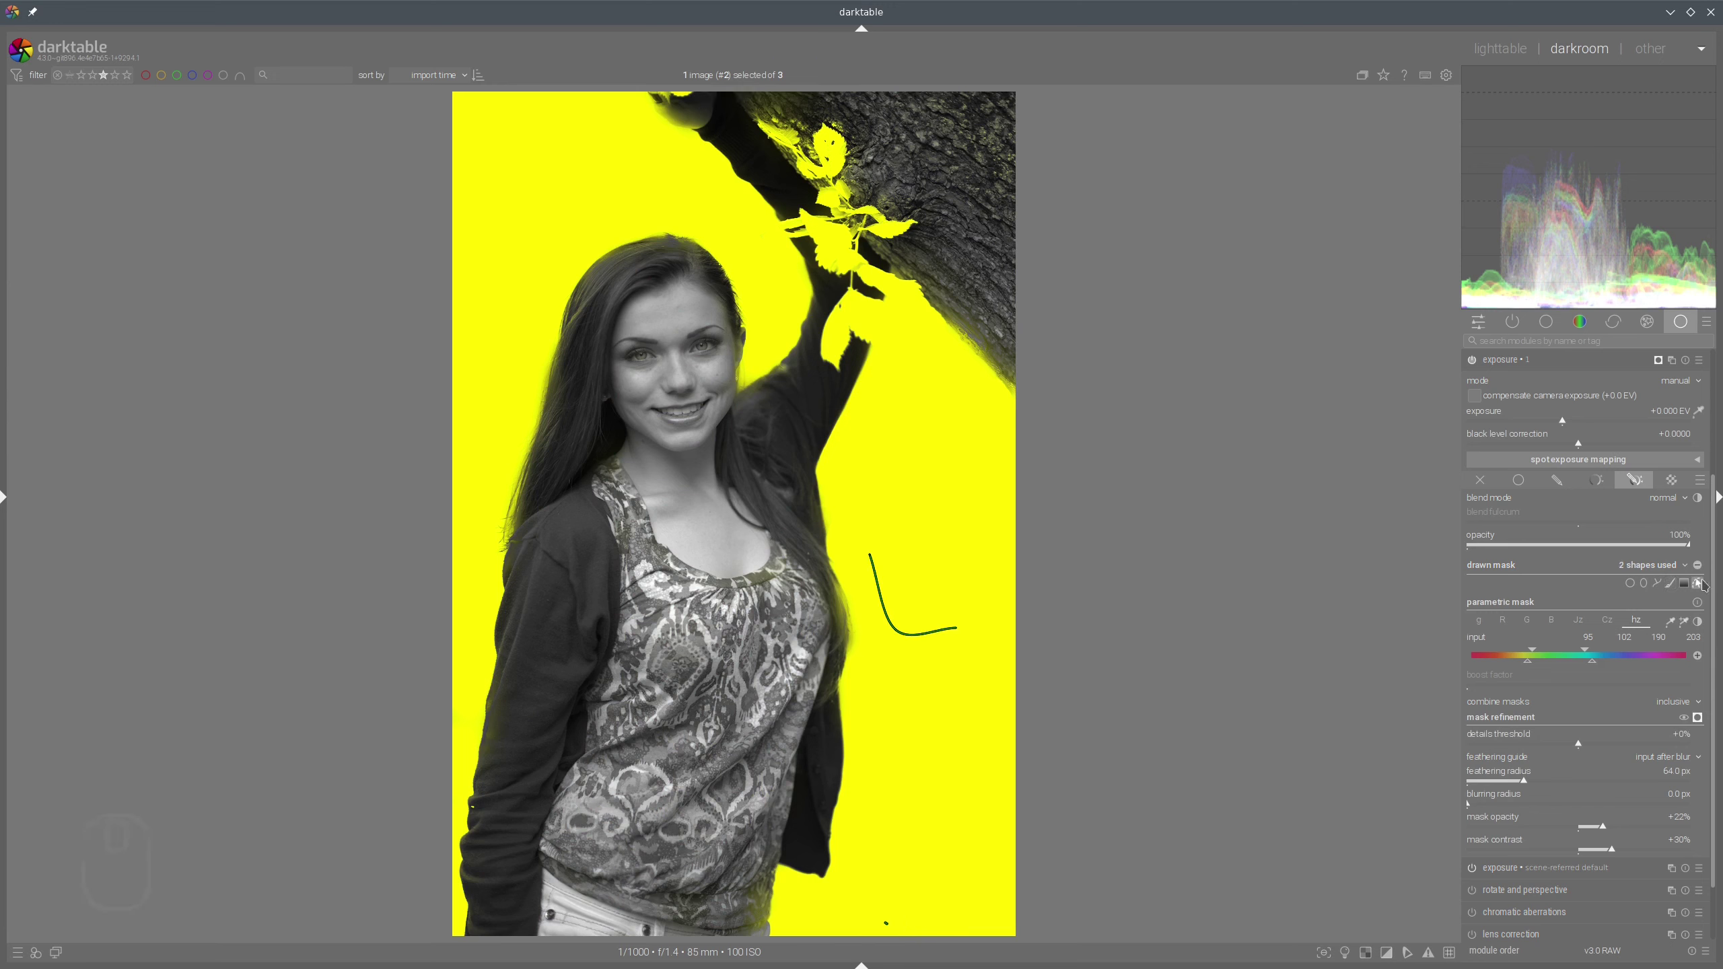
left_click(1697, 583)
Hide the mask overlay and lower the exposure of the masked background to about -1.02 EV
left_click(1698, 719)
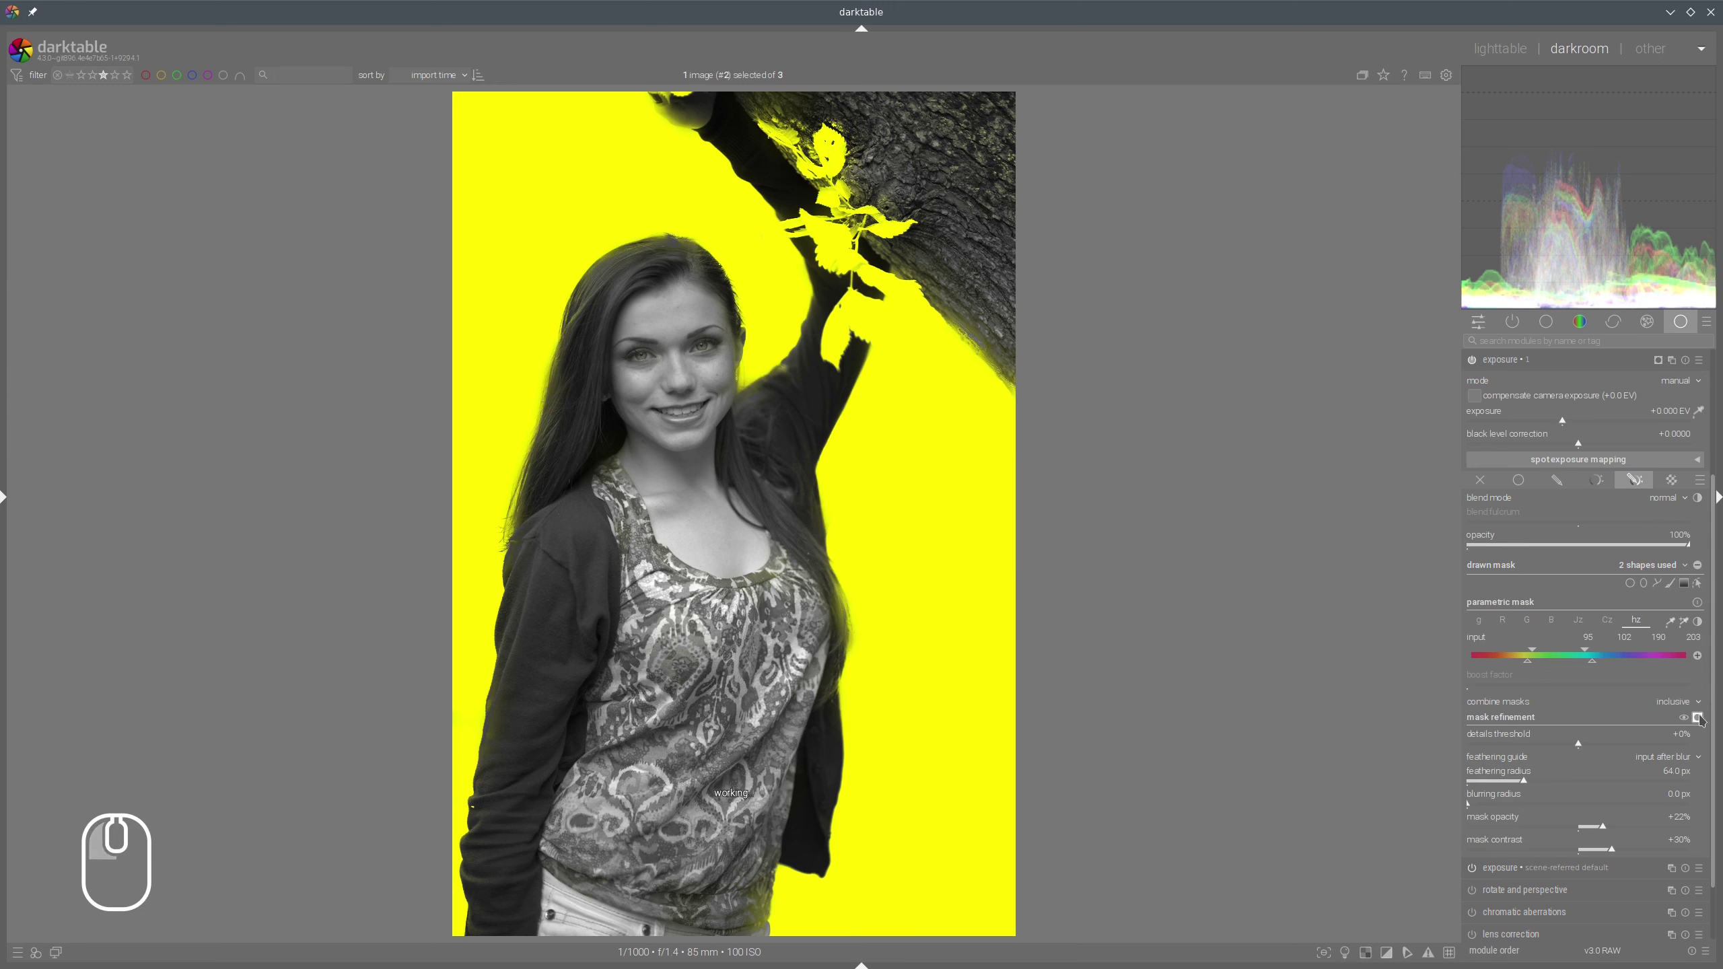
left_click(1647, 486)
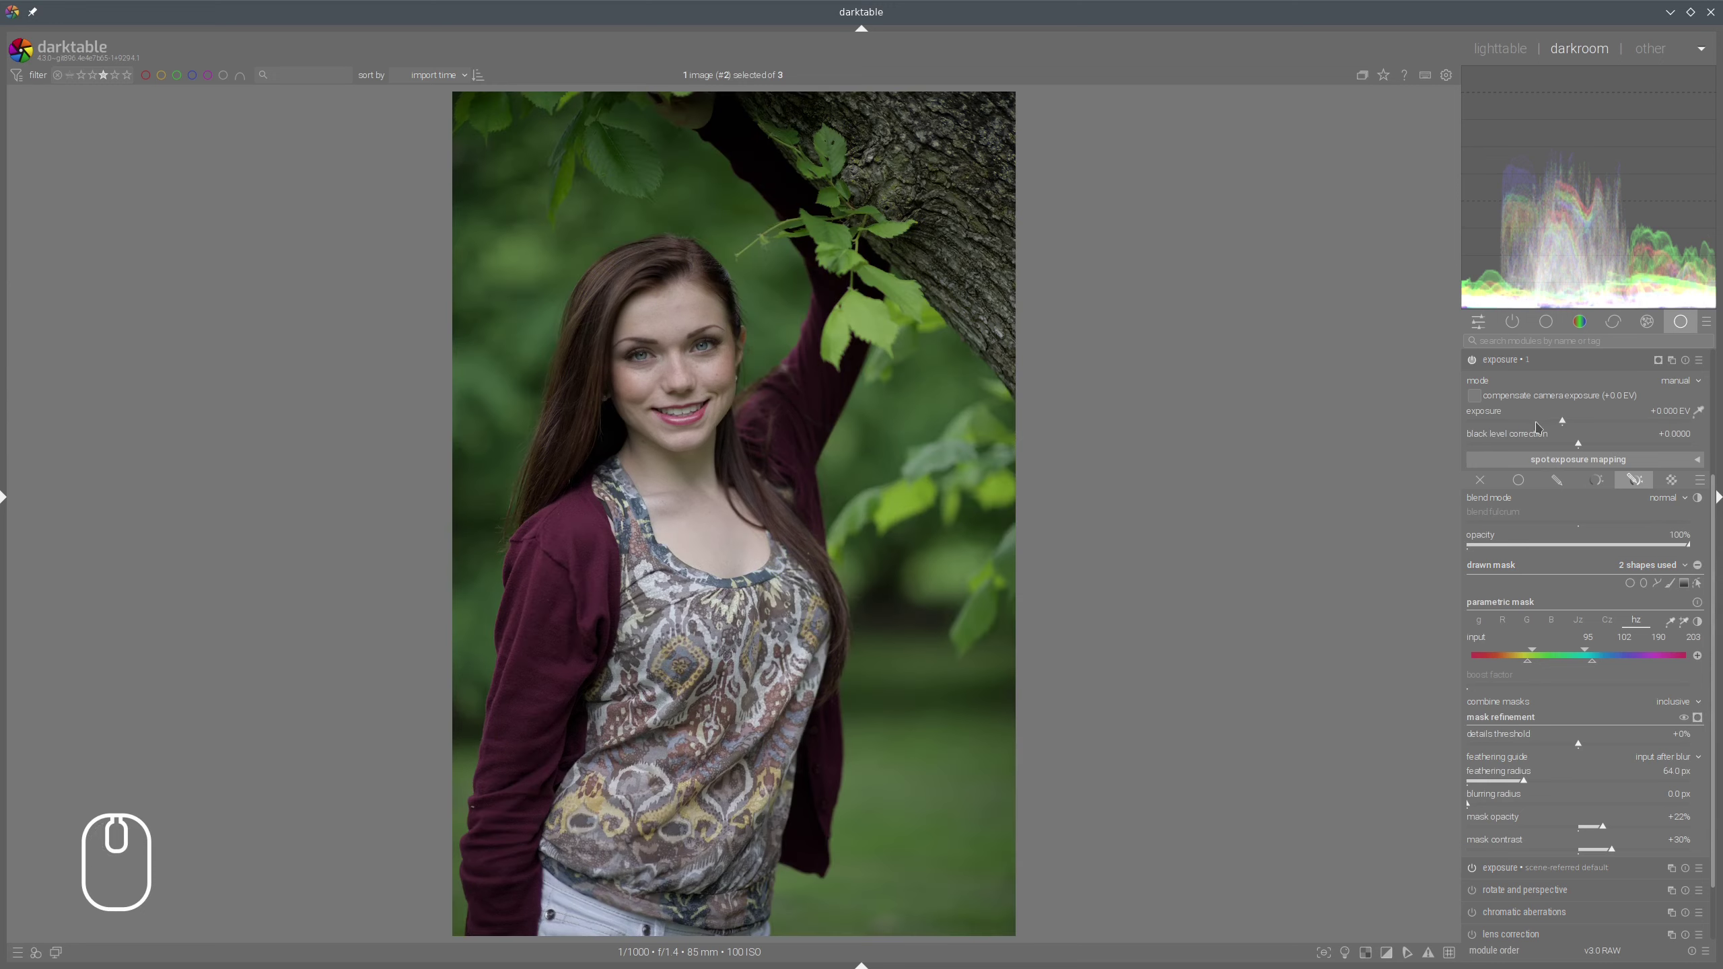
left_click_drag(1537, 427, 1206, 409)
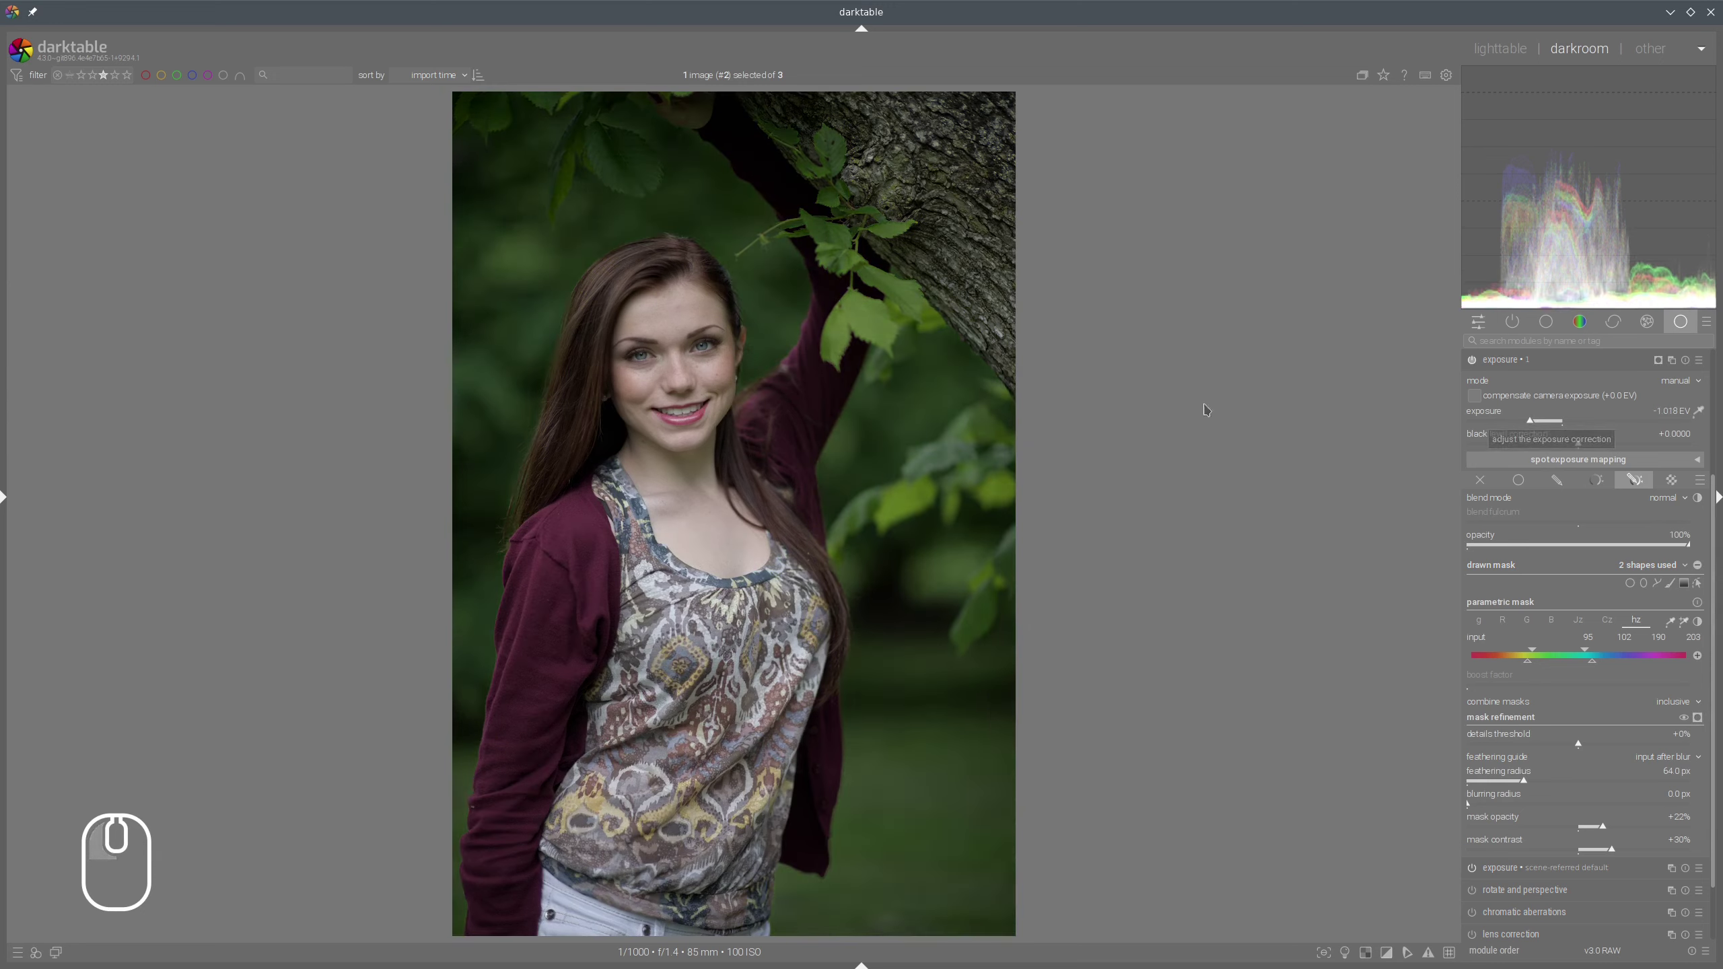
Inspect the masked edges along the face and jacket closely, and set the mask's blurring radius to about 59 px
scroll(786, 359, "up", 4)
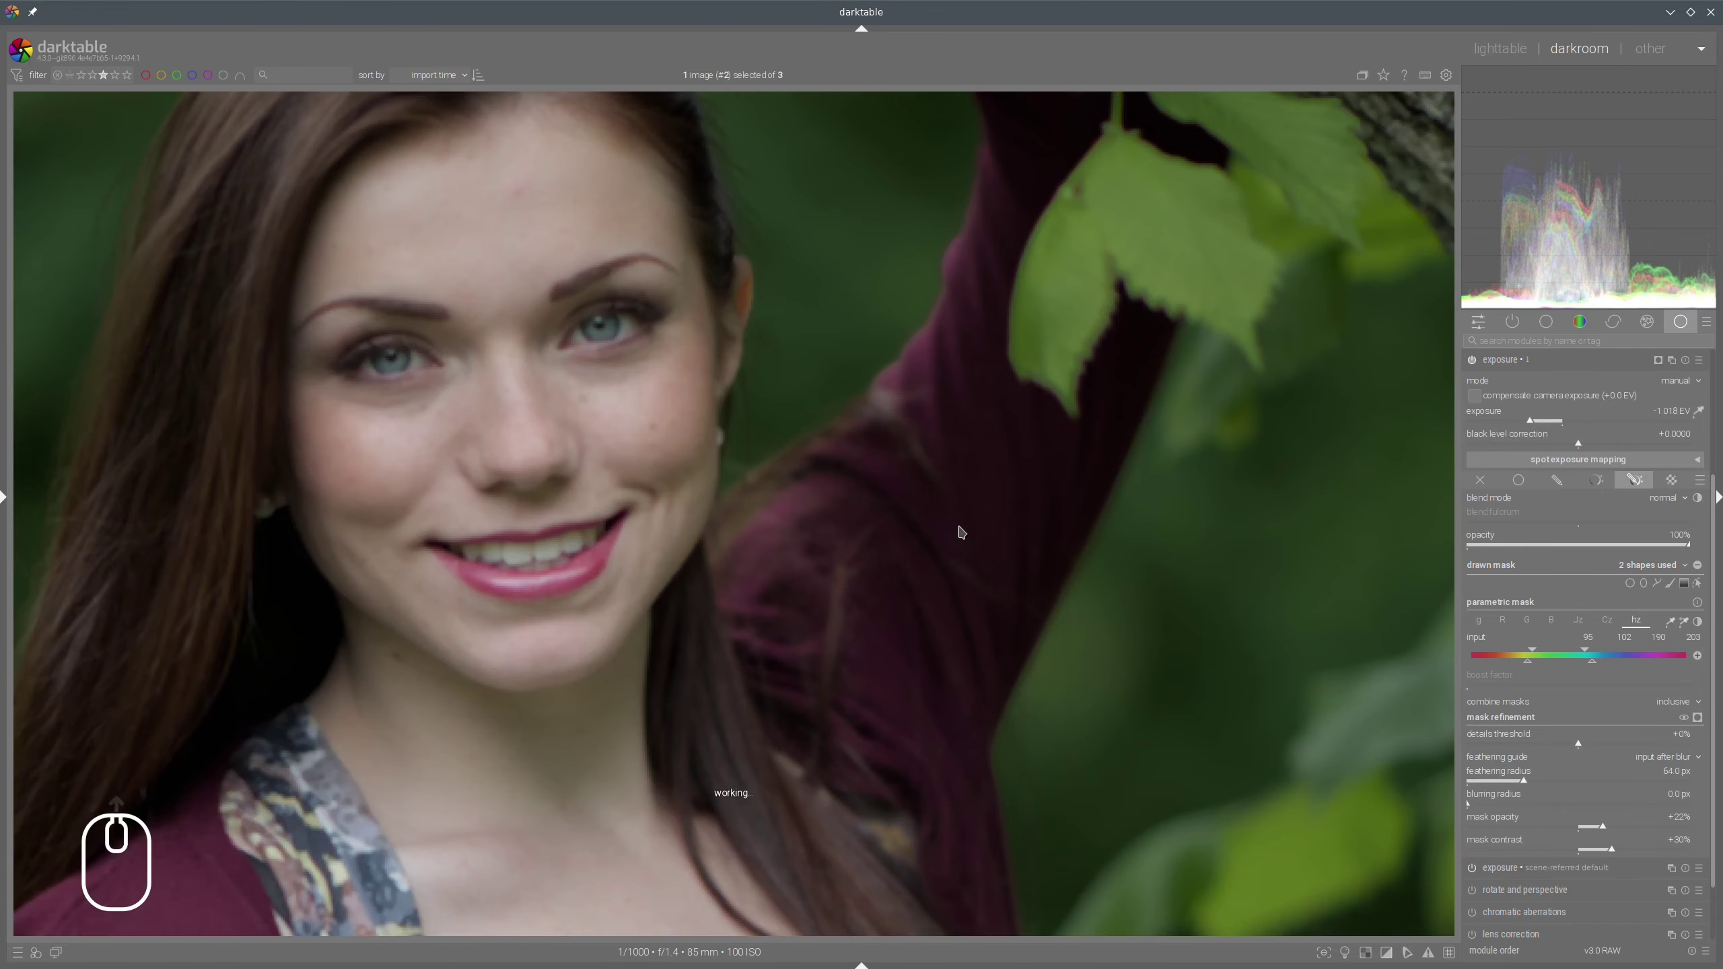
left_click_drag(973, 570, 973, 665)
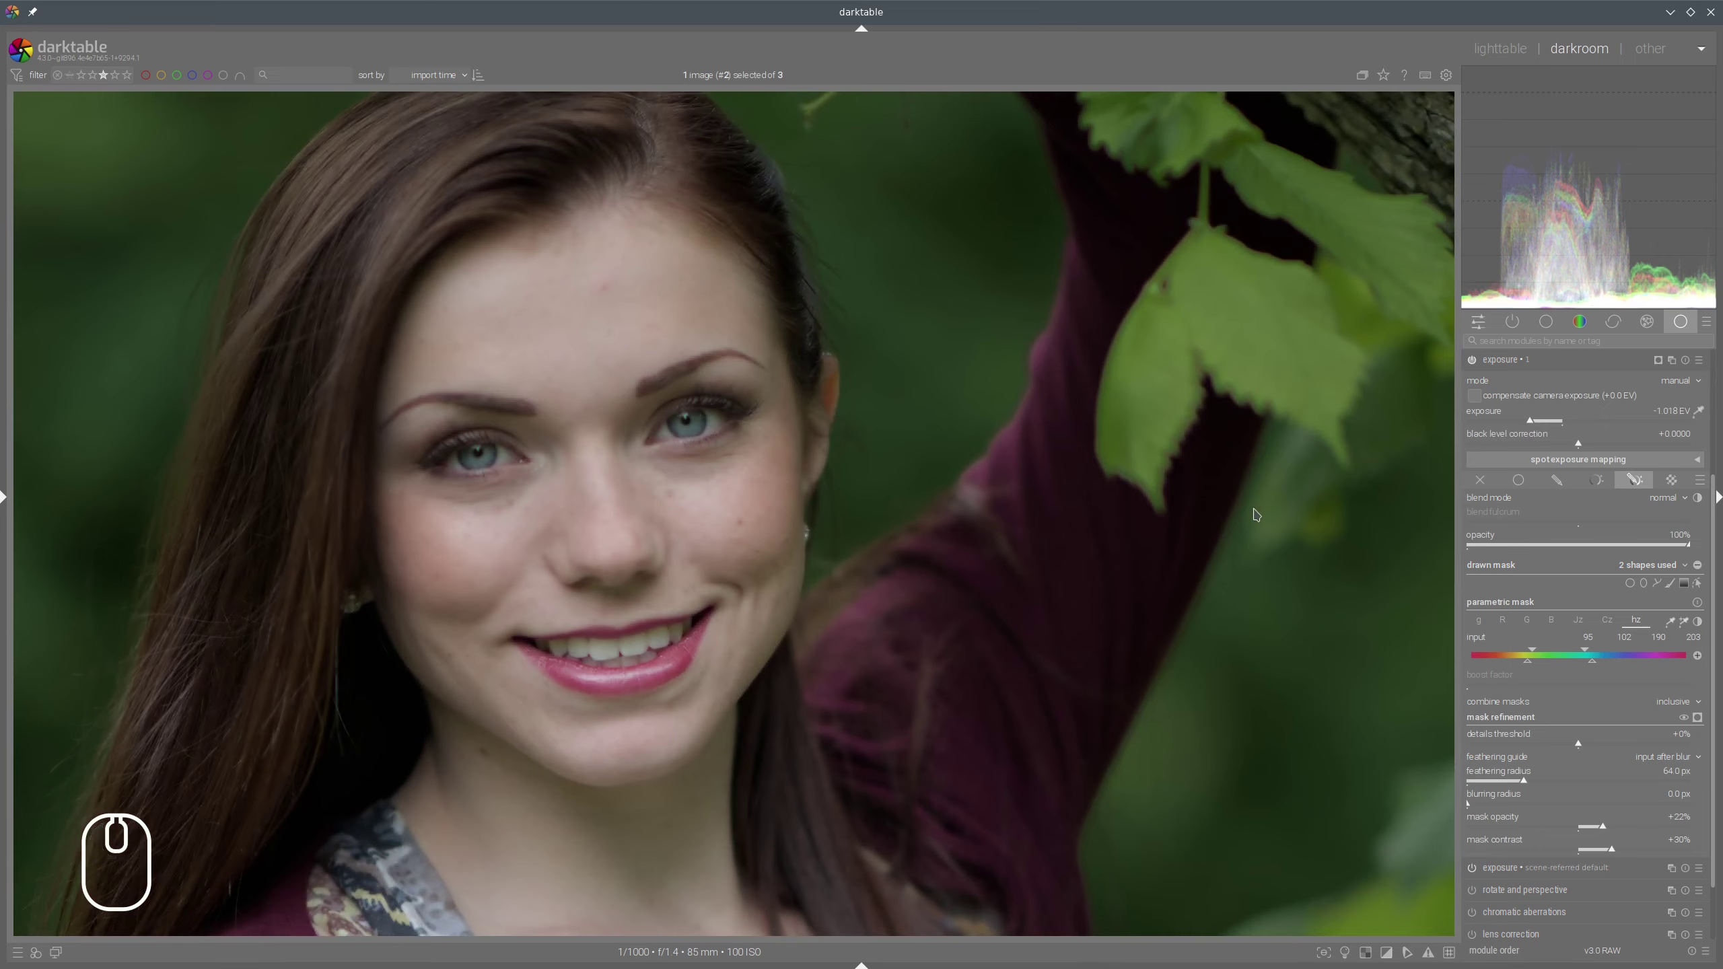
mouse_move(1256, 514)
left_mouse_down()
mouse_move(730, 788)
mouse_move(961, 692)
mouse_move(904, 154)
mouse_move(953, 671)
mouse_move(972, 412)
mouse_move(888, 351)
mouse_move(852, 516)
mouse_move(828, 836)
left_mouse_up()
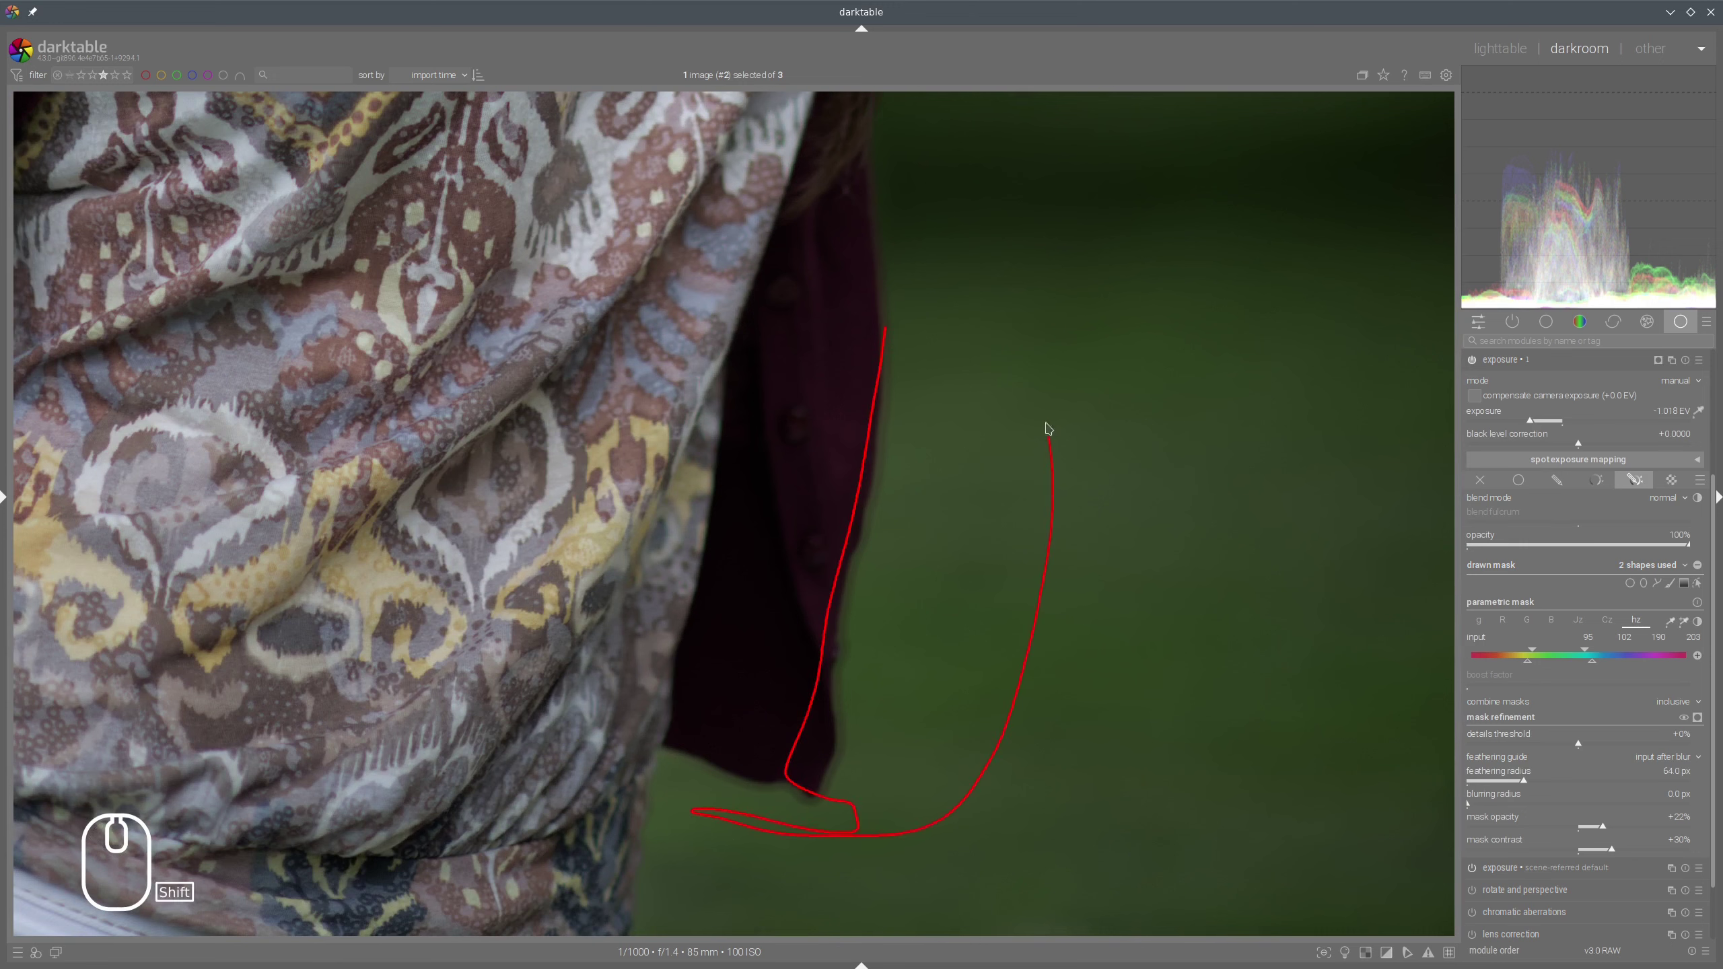
mouse_move(1047, 428)
left_mouse_down()
mouse_move(869, 397)
mouse_move(866, 442)
left_mouse_up()
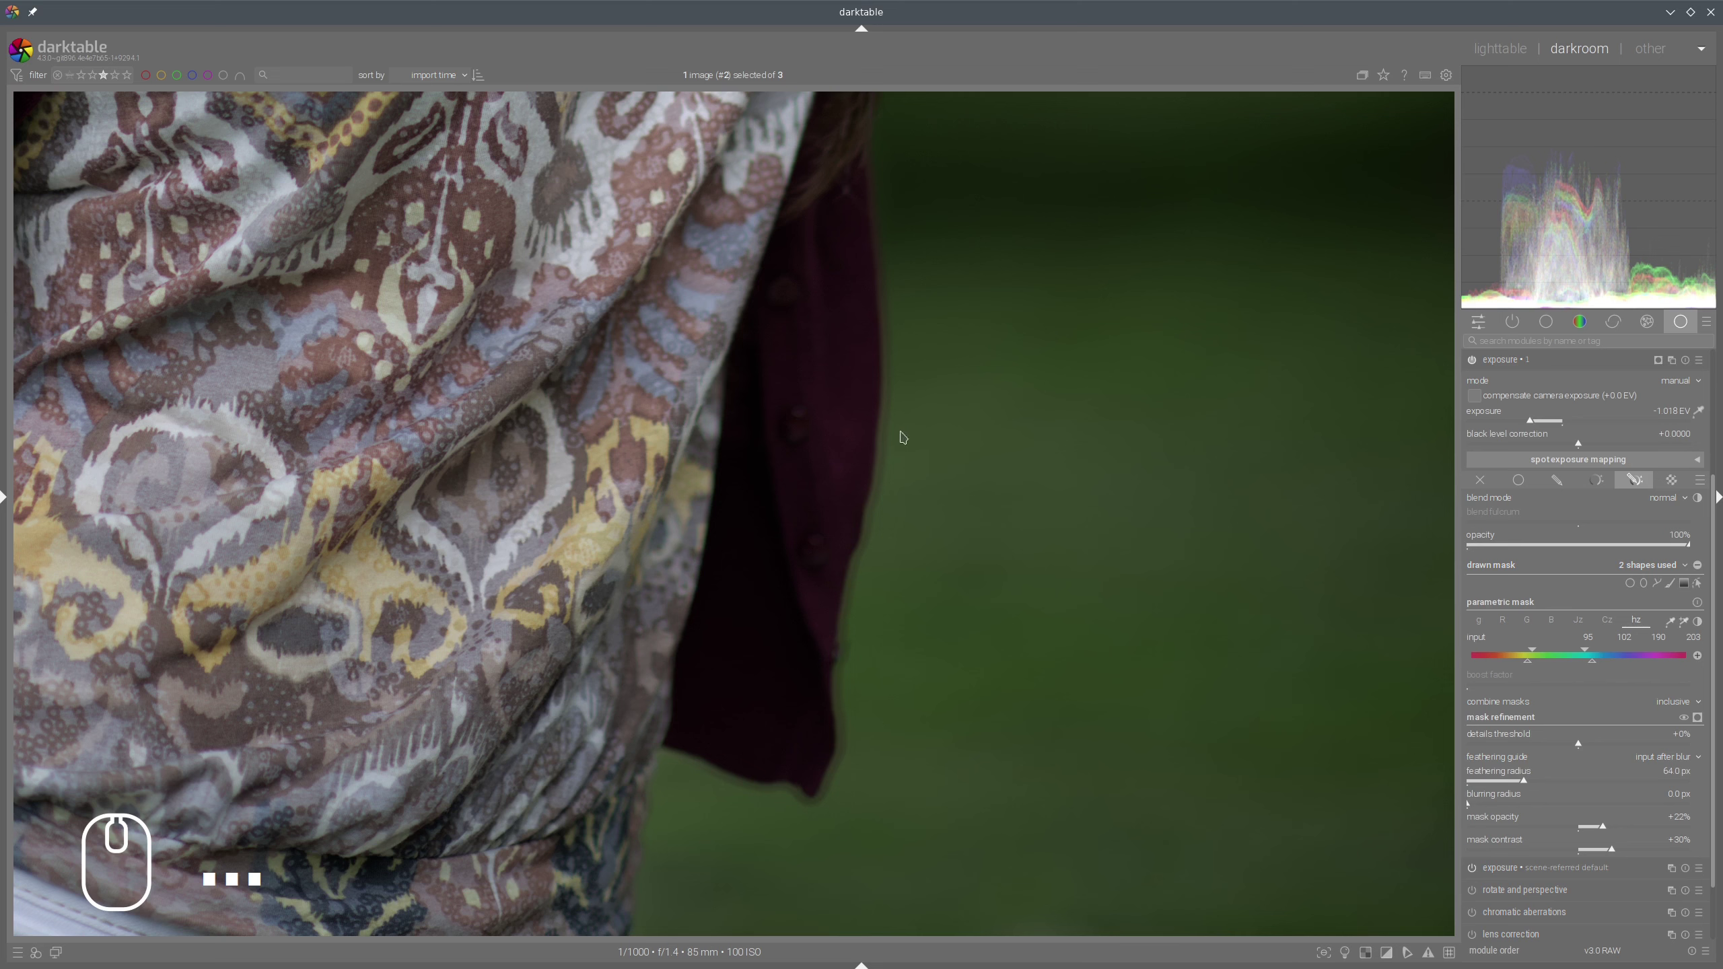
left_click(1562, 803)
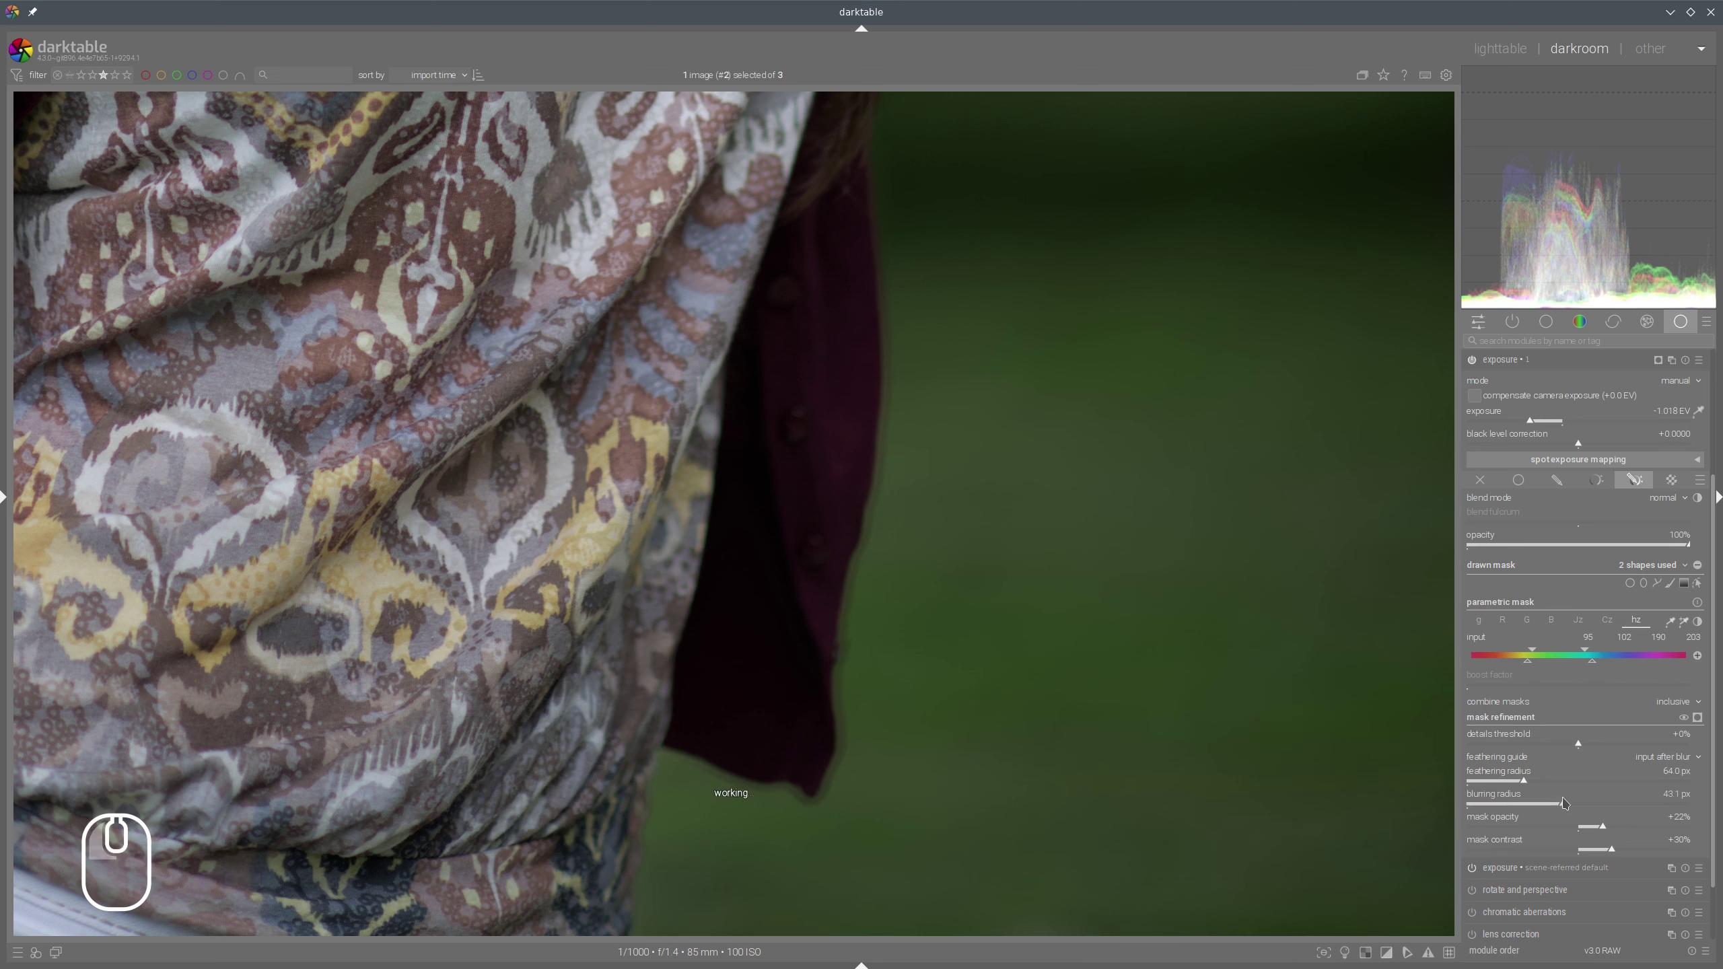
left_click(1599, 805)
Check the softened mask edges around the hair and jacket, and compare the whole photo with the masked exposure instance off and on
left_click(1116, 573)
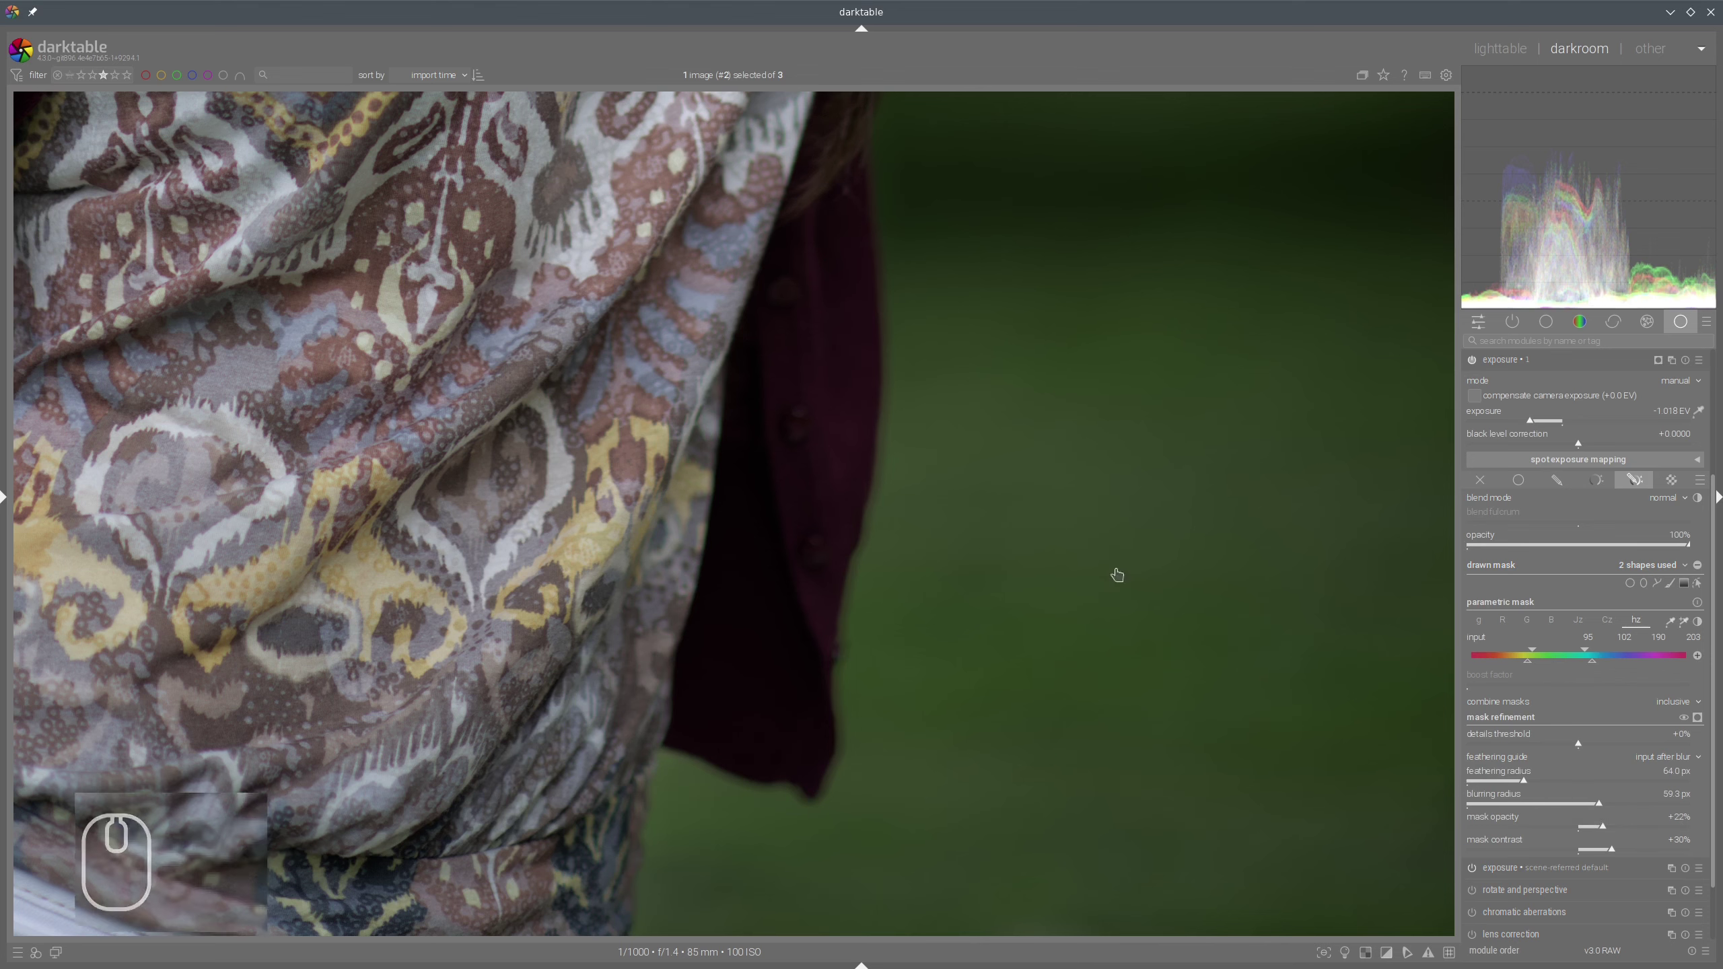
left_click_drag(907, 304, 1009, 388)
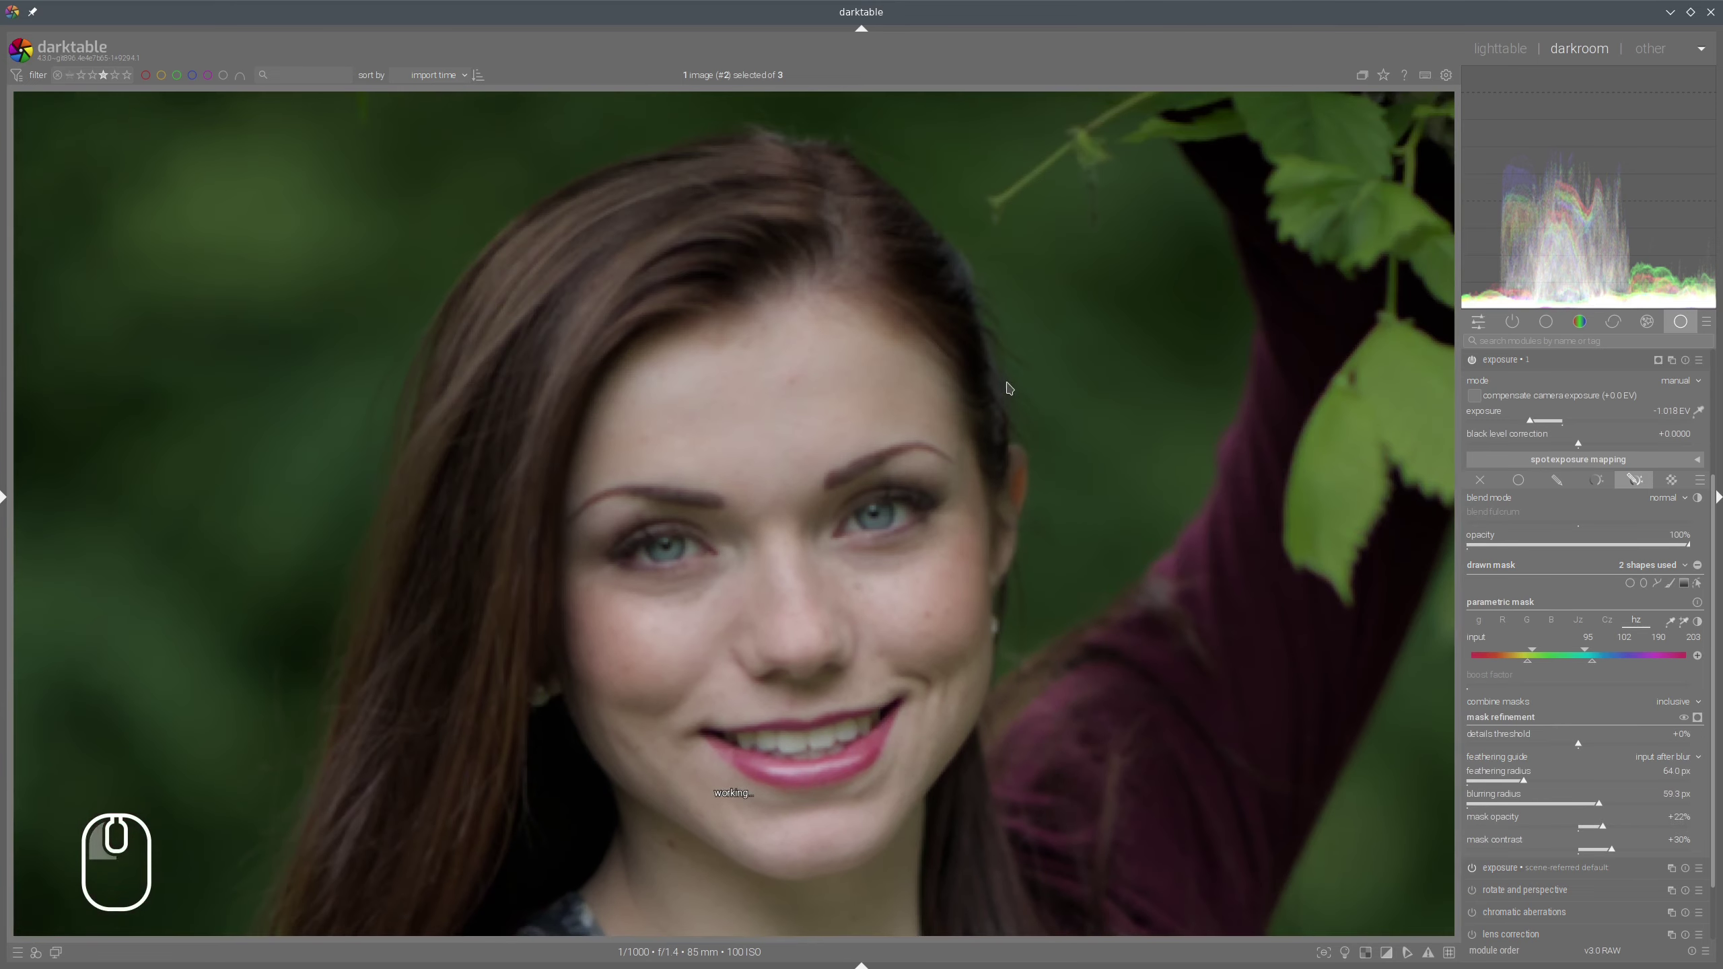
left_click_drag(775, 401, 758, 170)
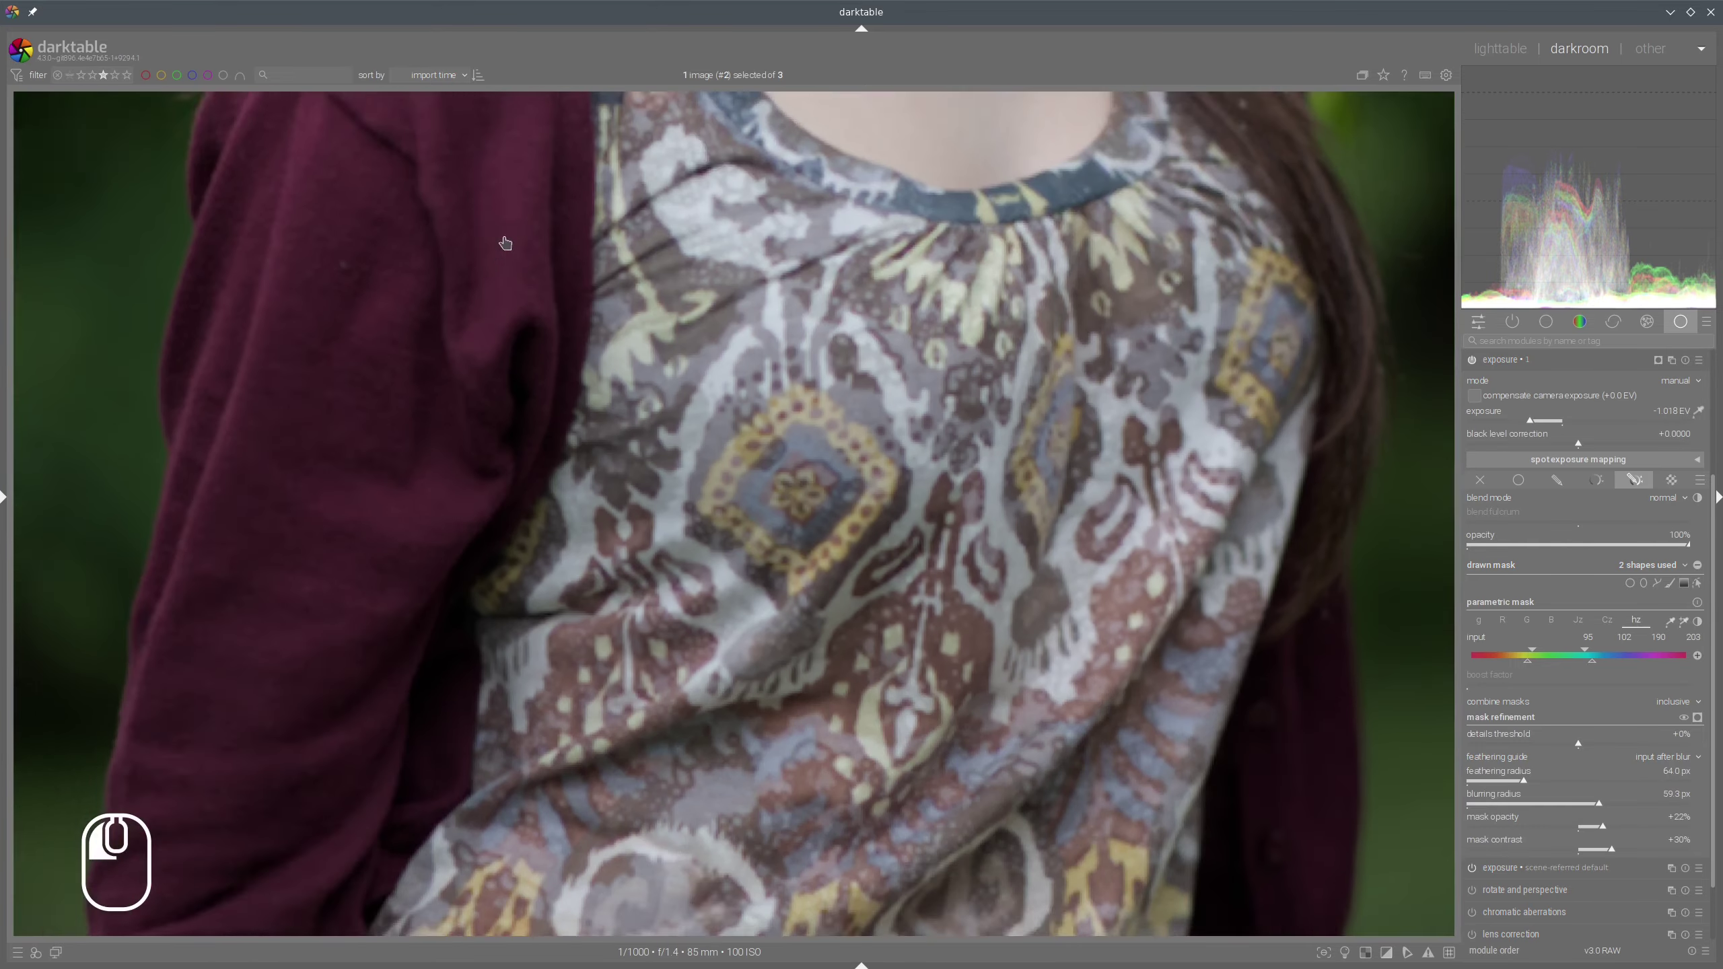
left_click_drag(505, 243, 93, 505)
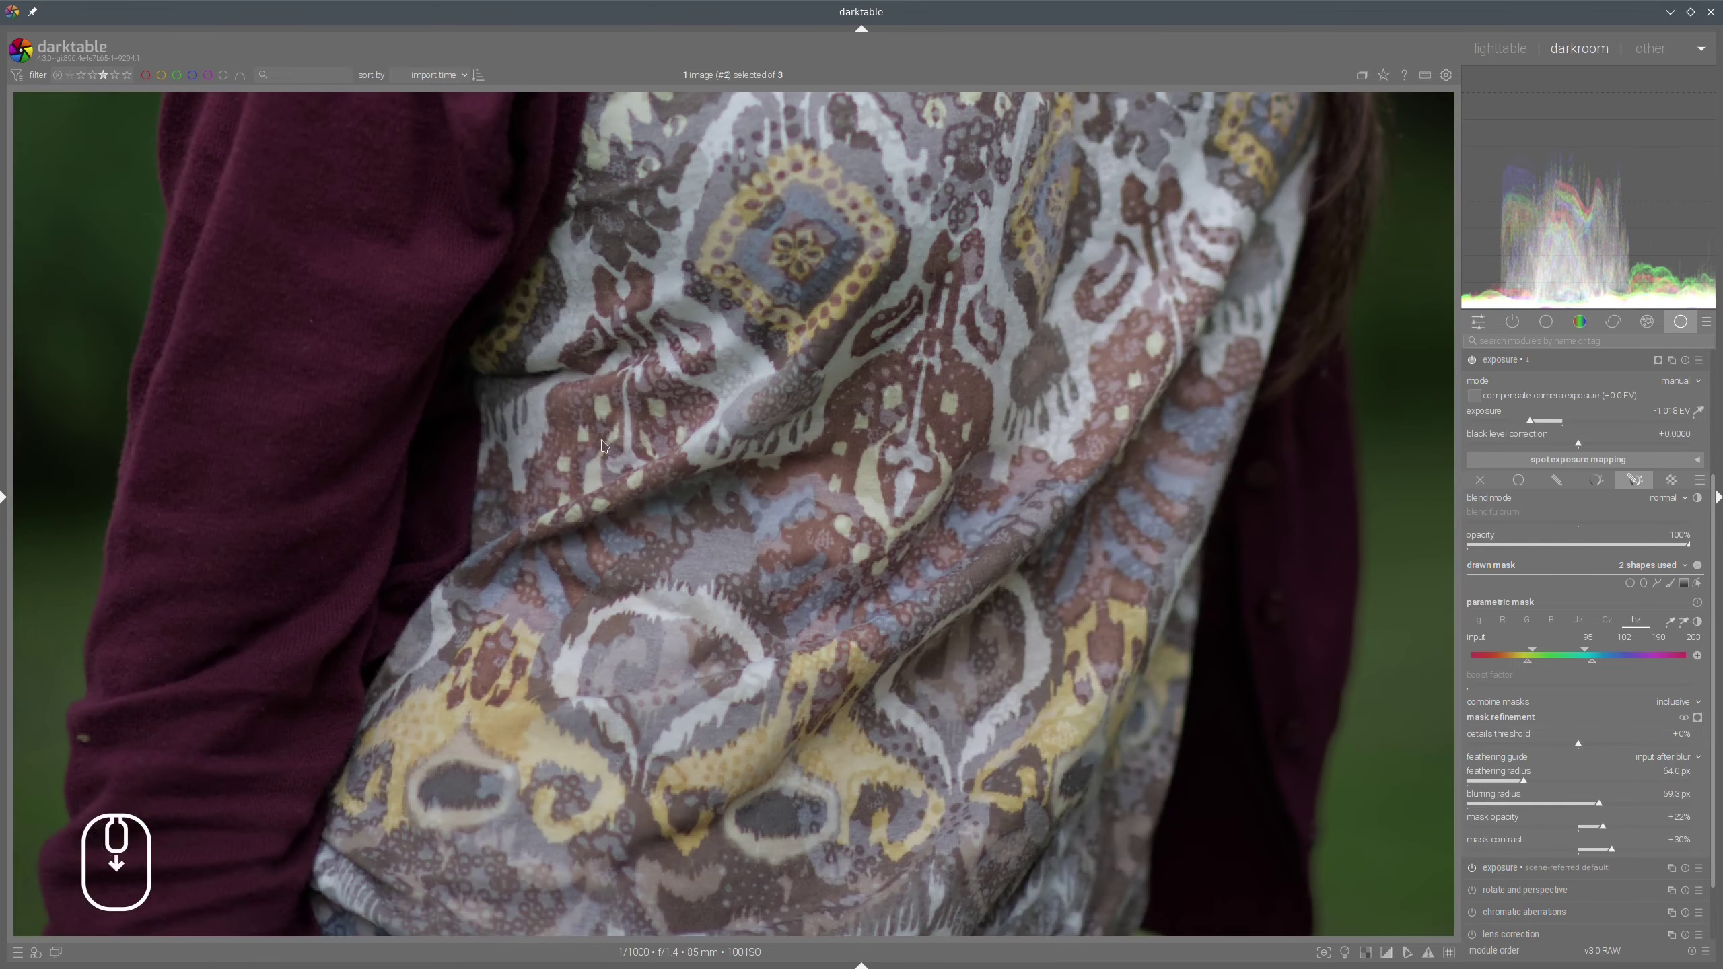
scroll(600, 427, "down", 3)
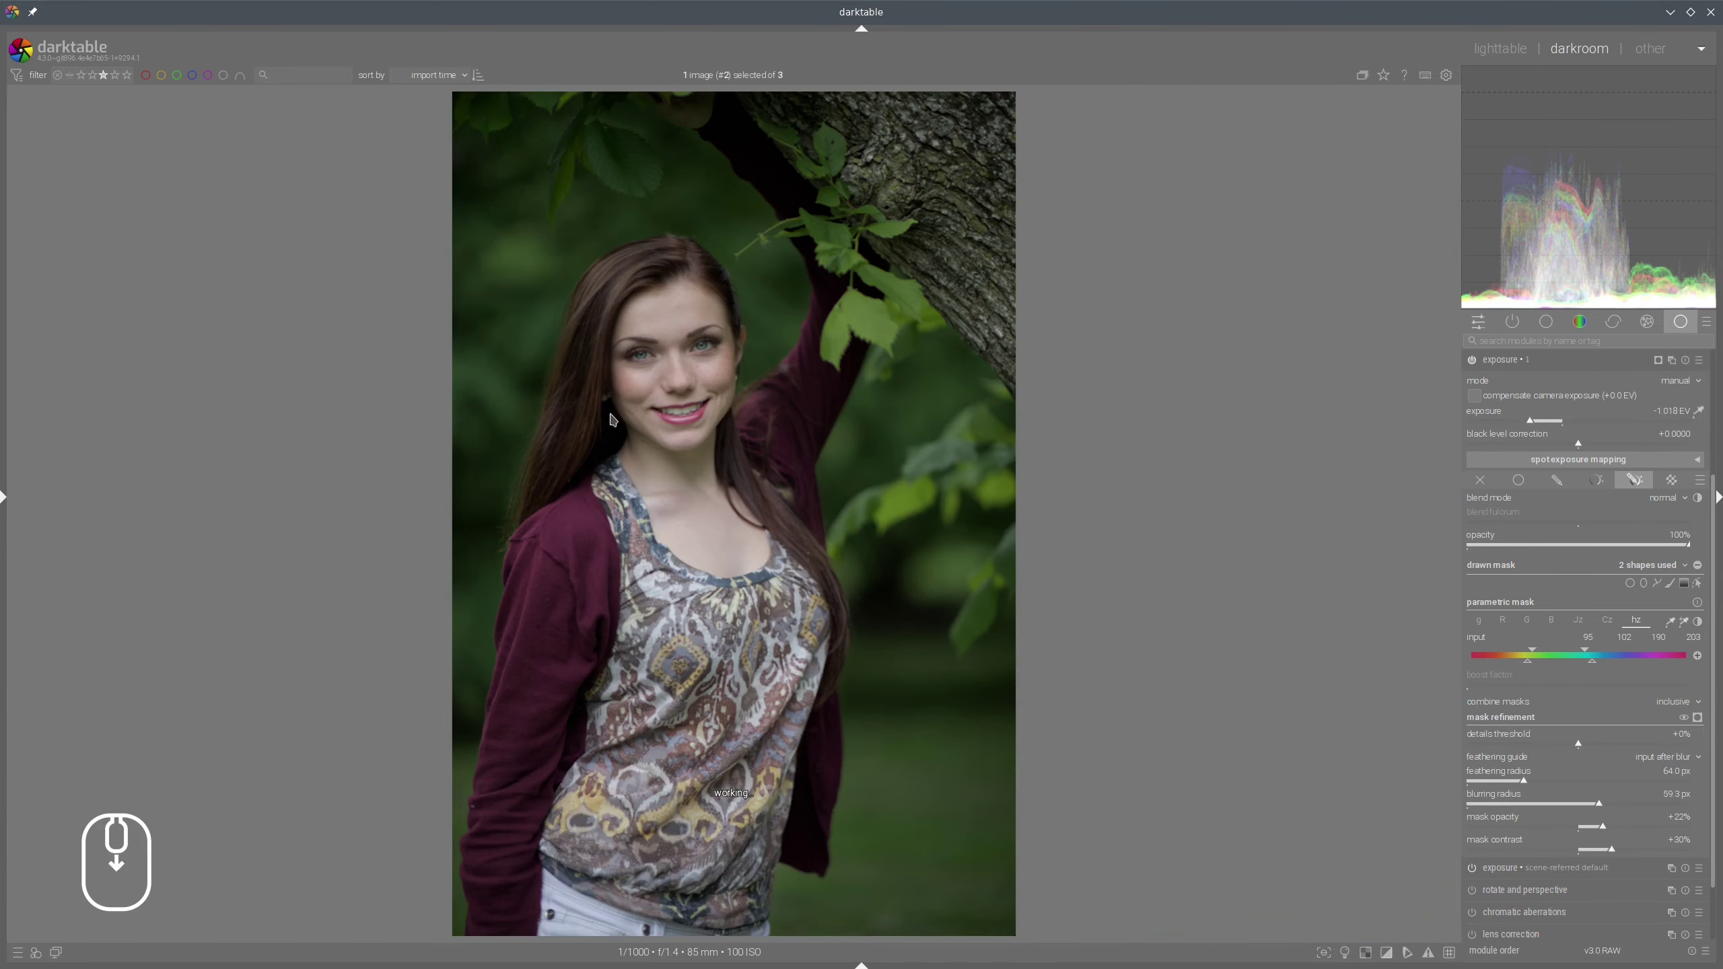
left_click(1517, 361)
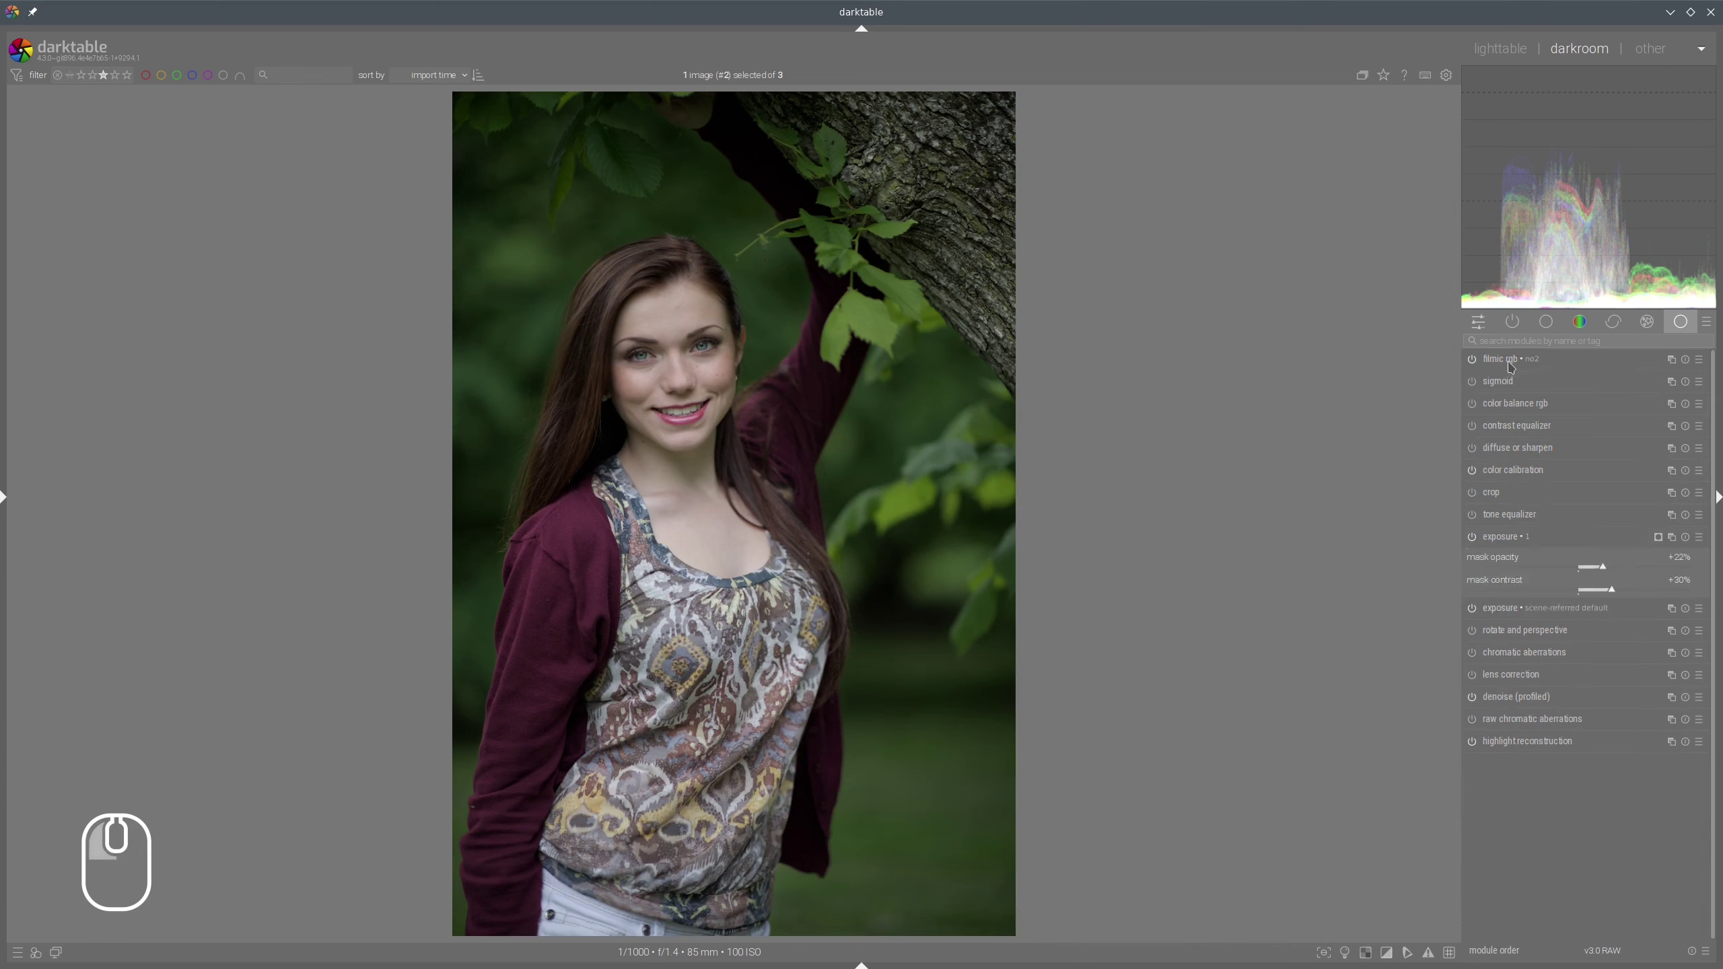
left_click(1472, 538)
left_click(1472, 538)
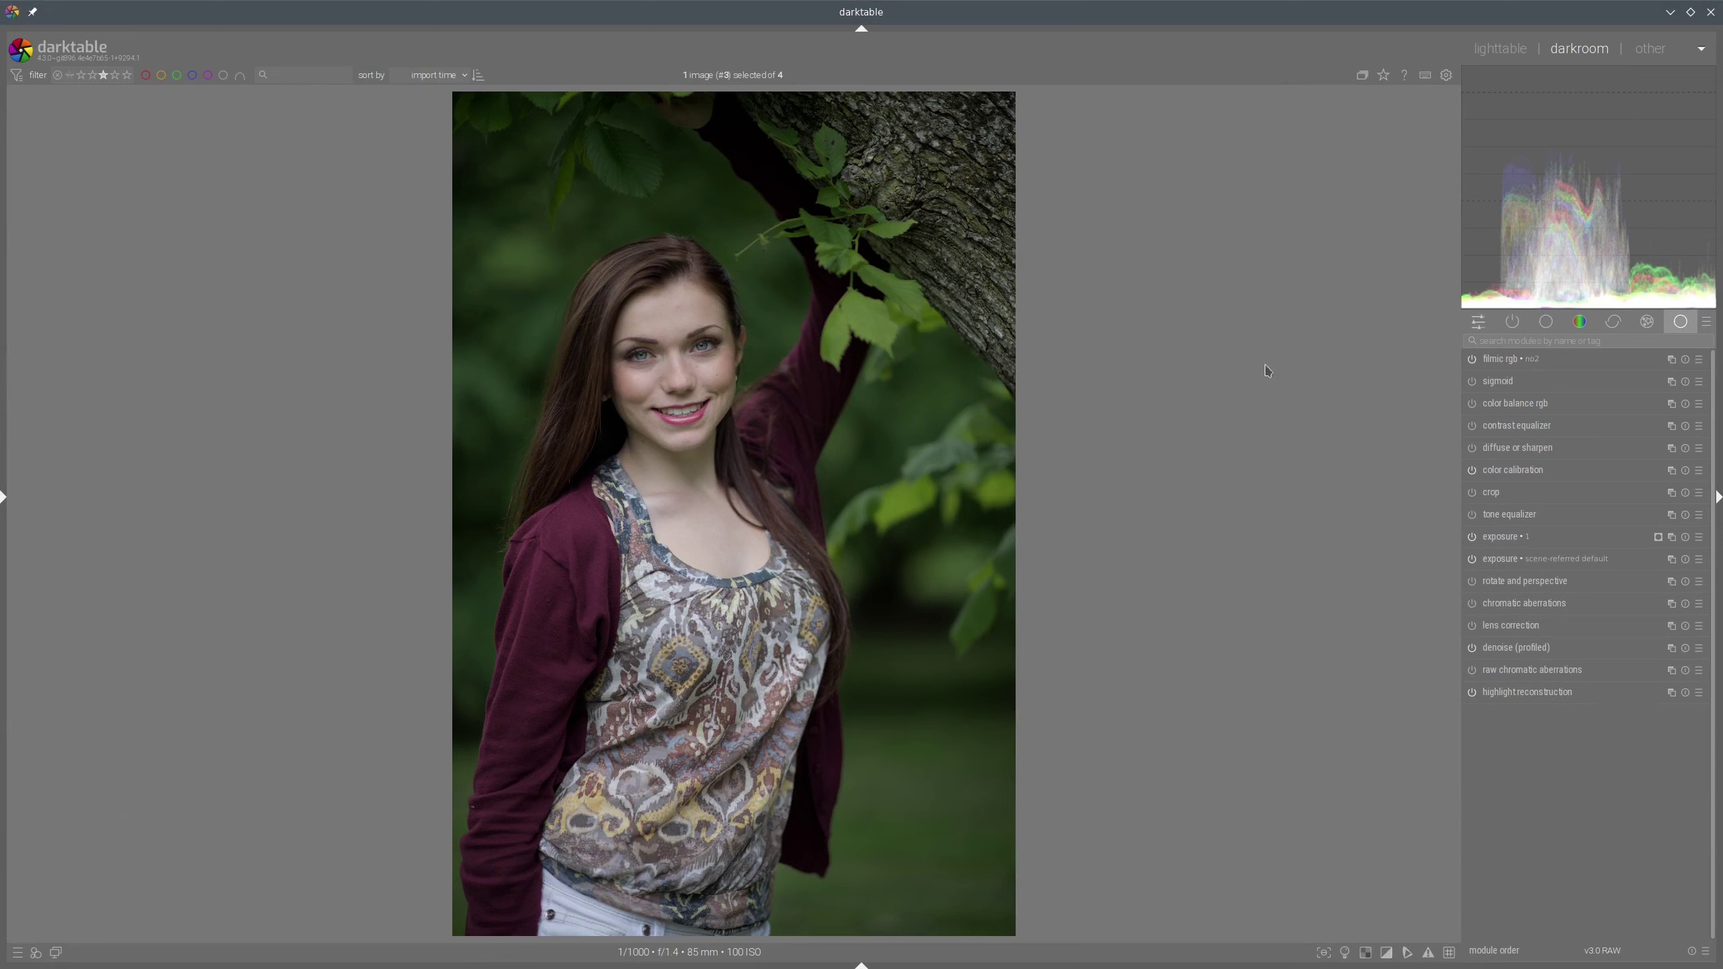
Enable color balance rgb and raise the highlights in perceptual brilliance grading to about +27%
left_click(1473, 405)
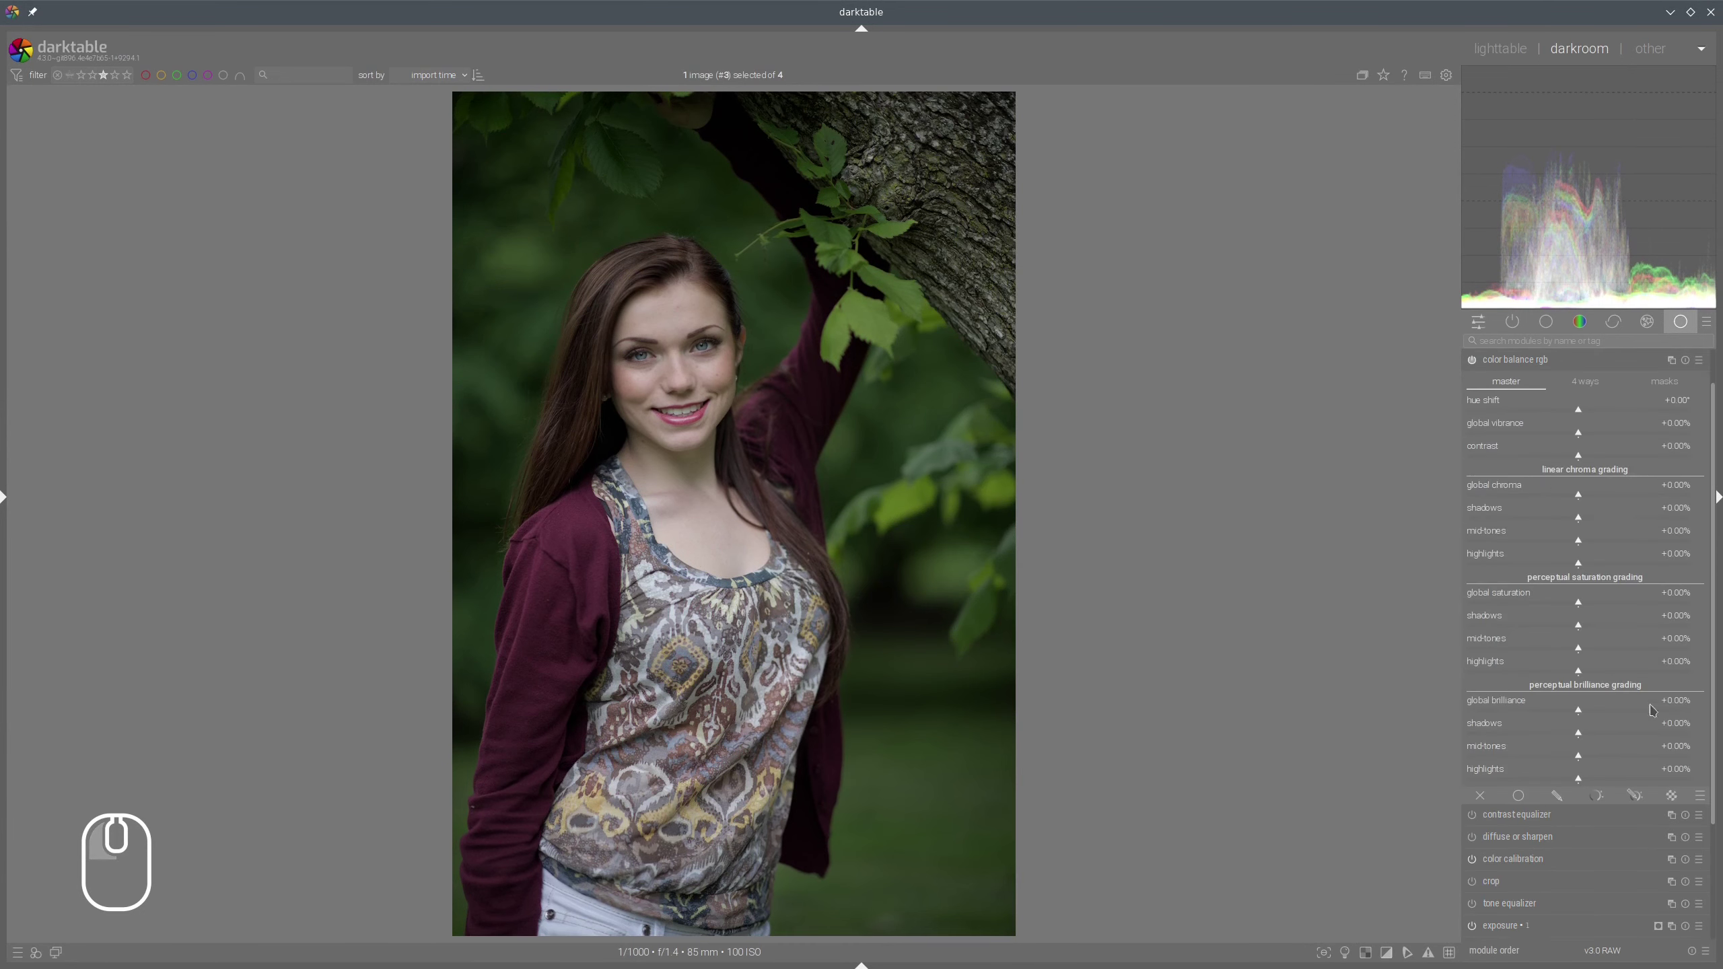
left_click(1612, 779)
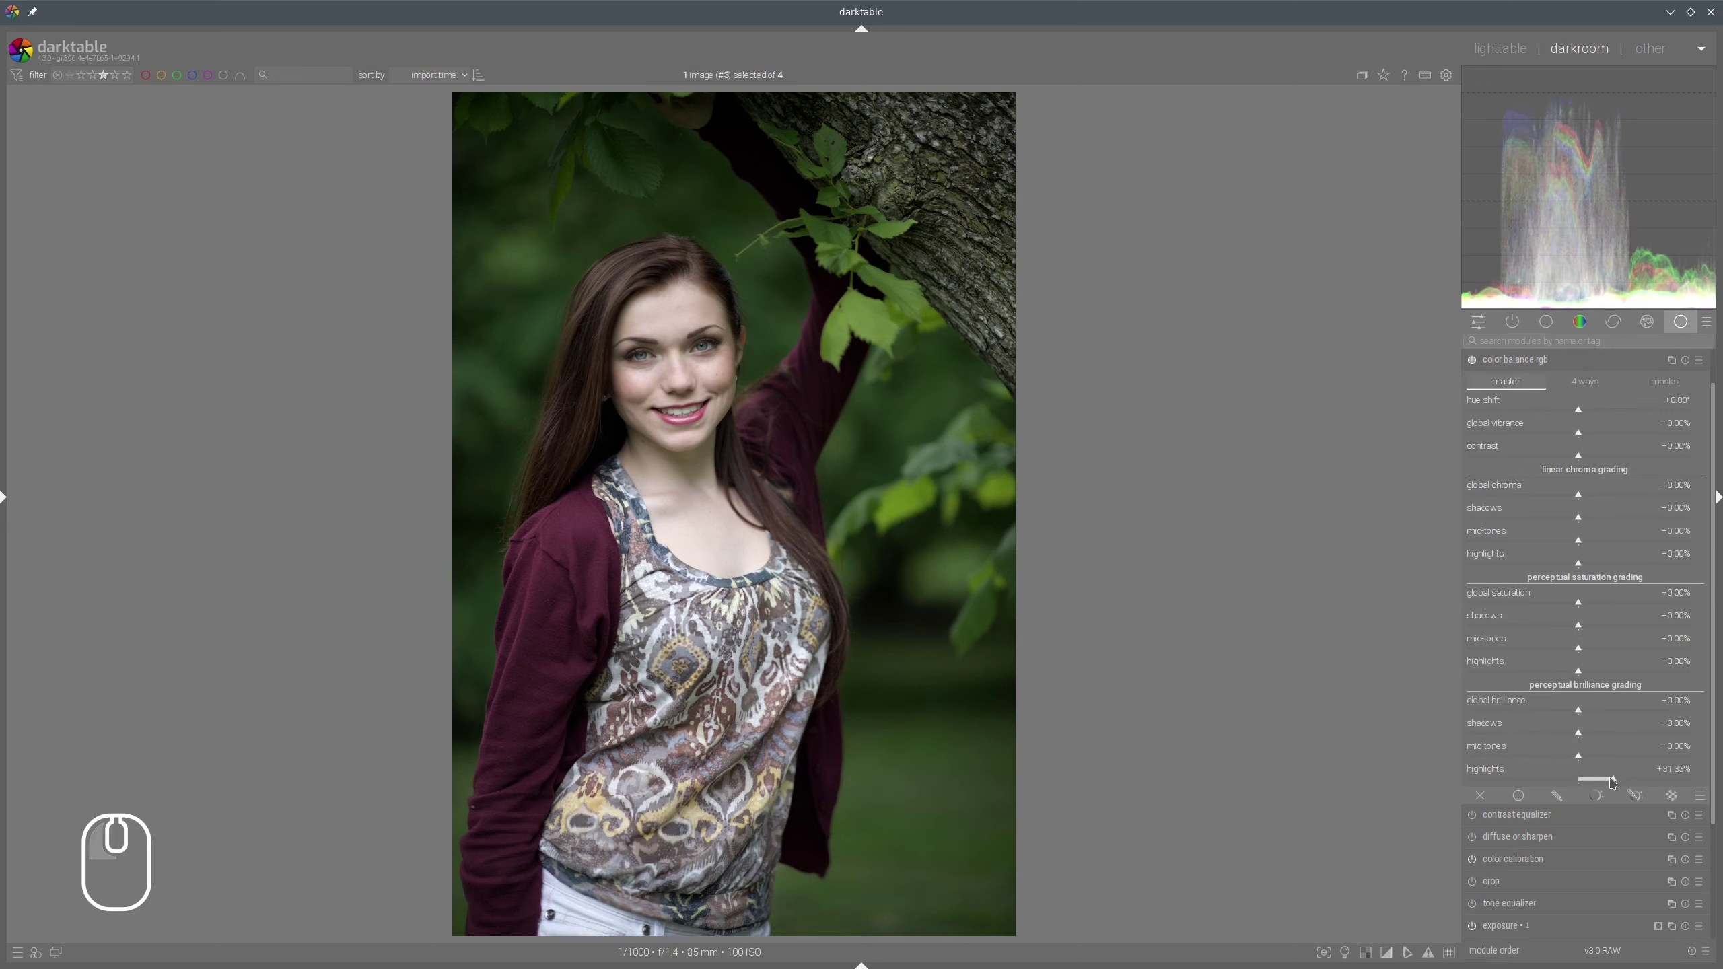
left_click_drag(1612, 779, 1608, 779)
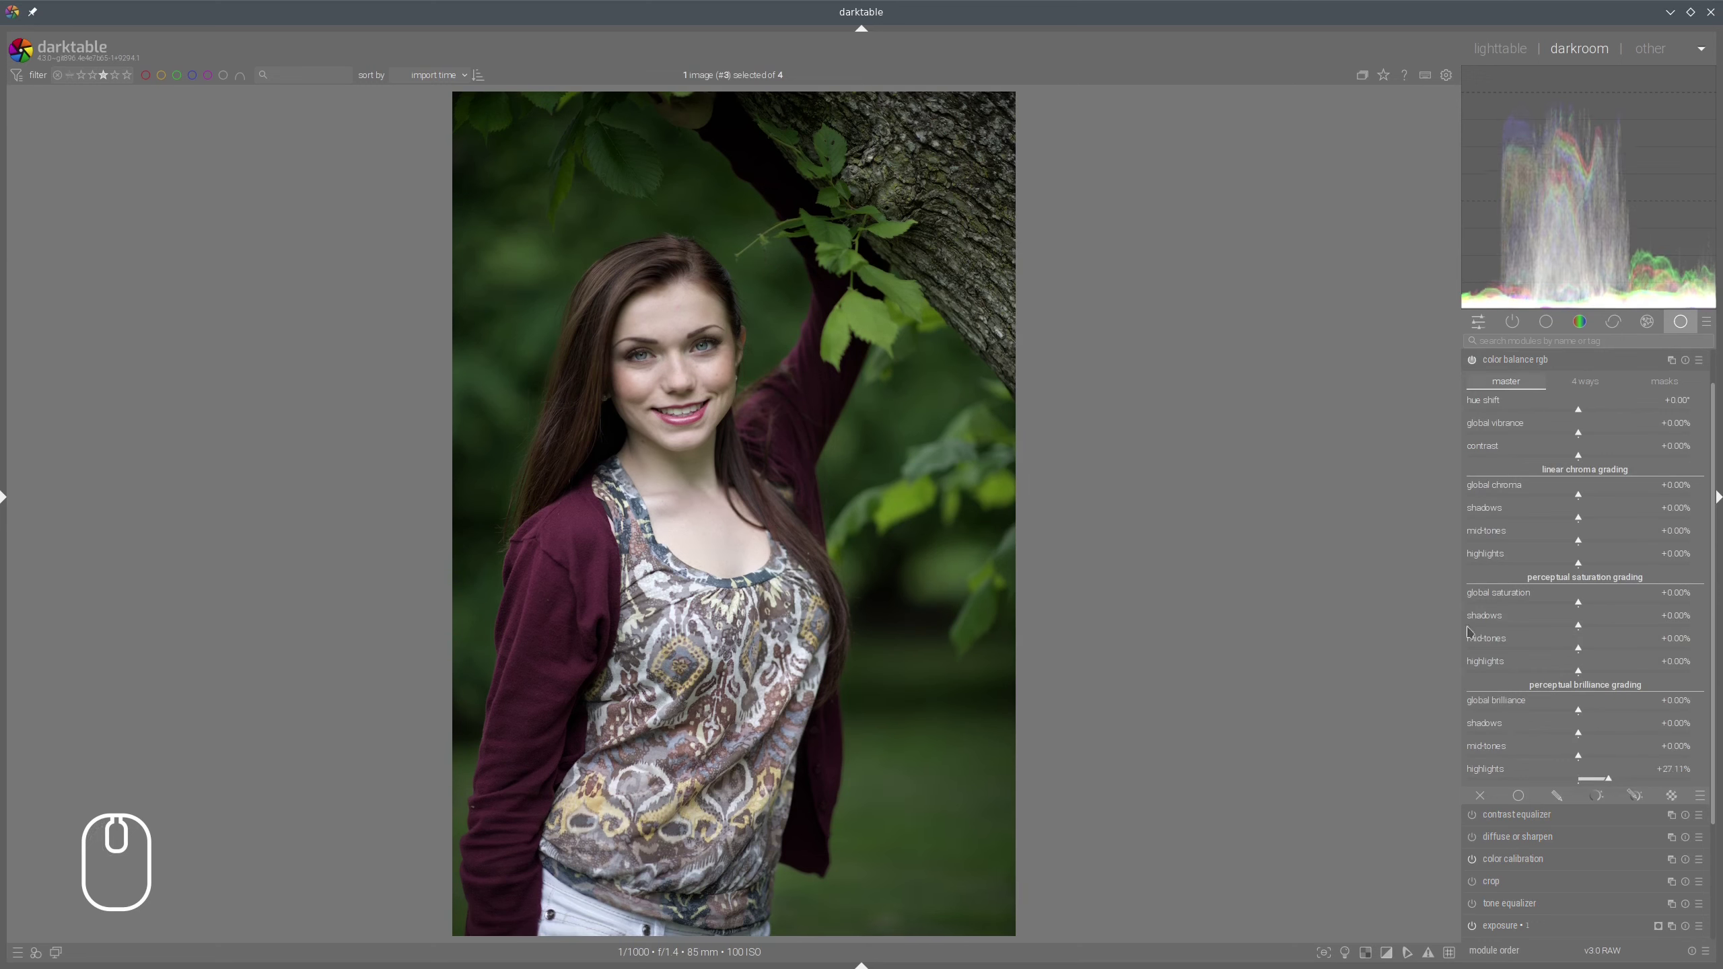
Raise perceptual saturation to about +67% in the shadows and +35% in the midtones, lower it in the highlights, and increase global vibrance
left_click(1653, 625)
left_click(1618, 649)
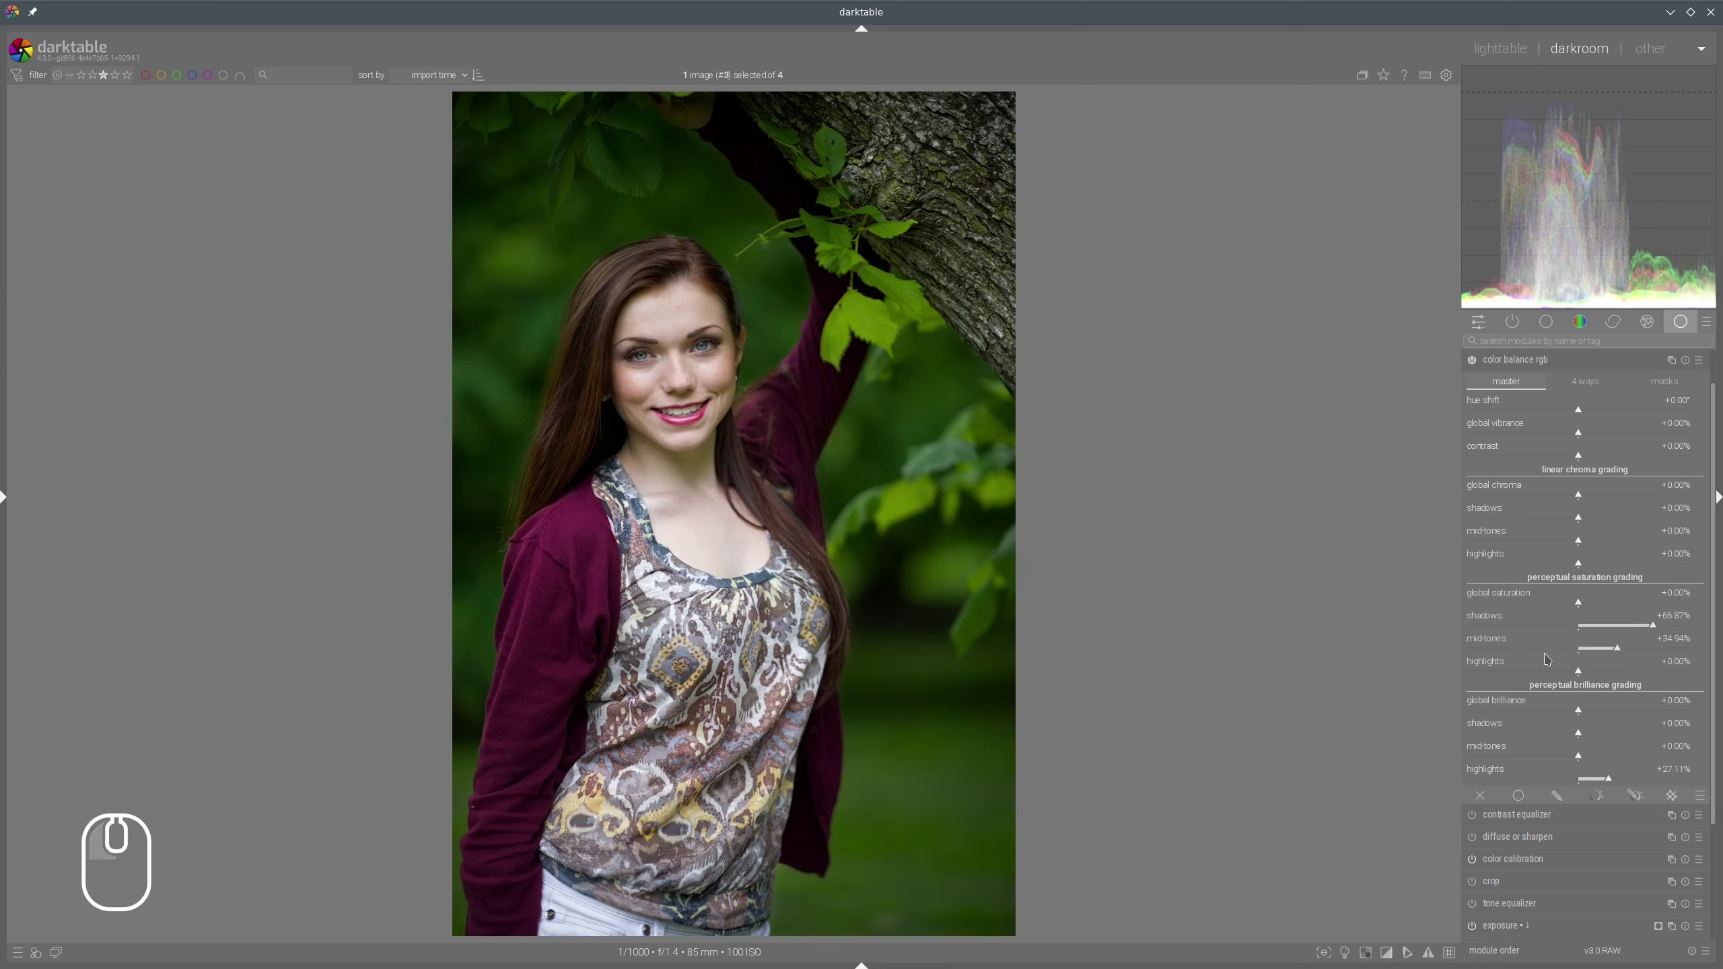
left_click(1557, 671)
left_click(1642, 432)
left_click(1515, 363)
Examine the face close up with color balance rgb off and on, and look over the whole portrait
scroll(814, 369, "up", 1)
scroll(814, 369, "up", 3)
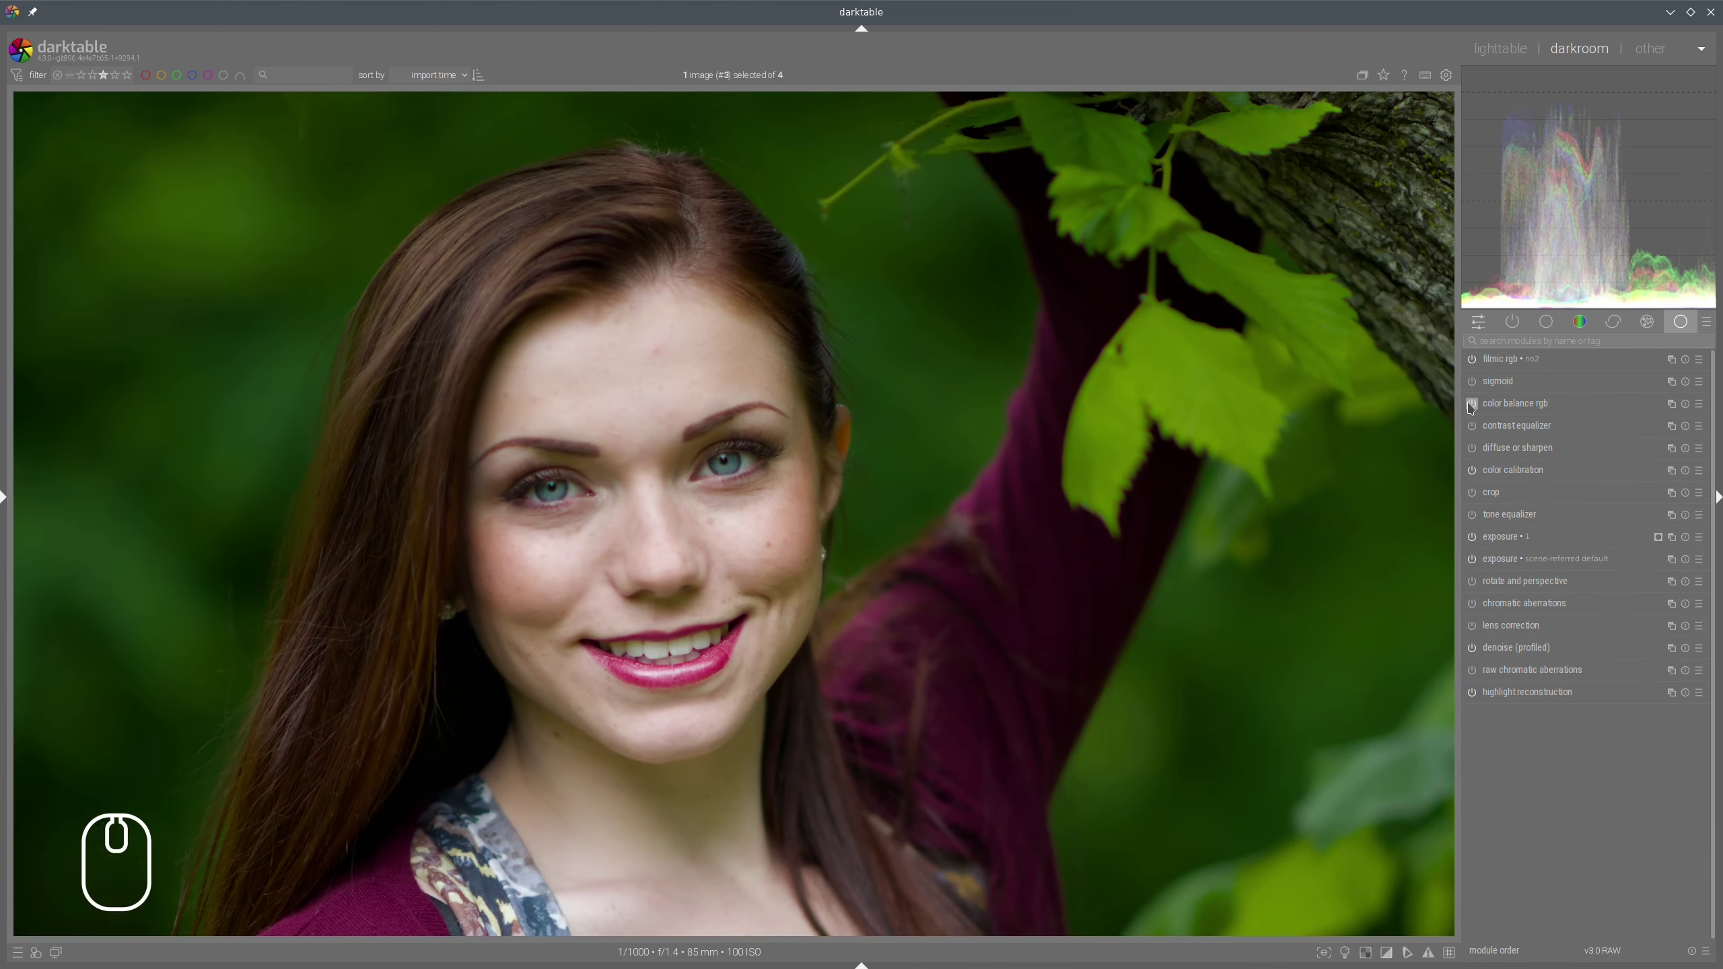
left_click(1471, 404)
scroll(938, 491, "down", 3)
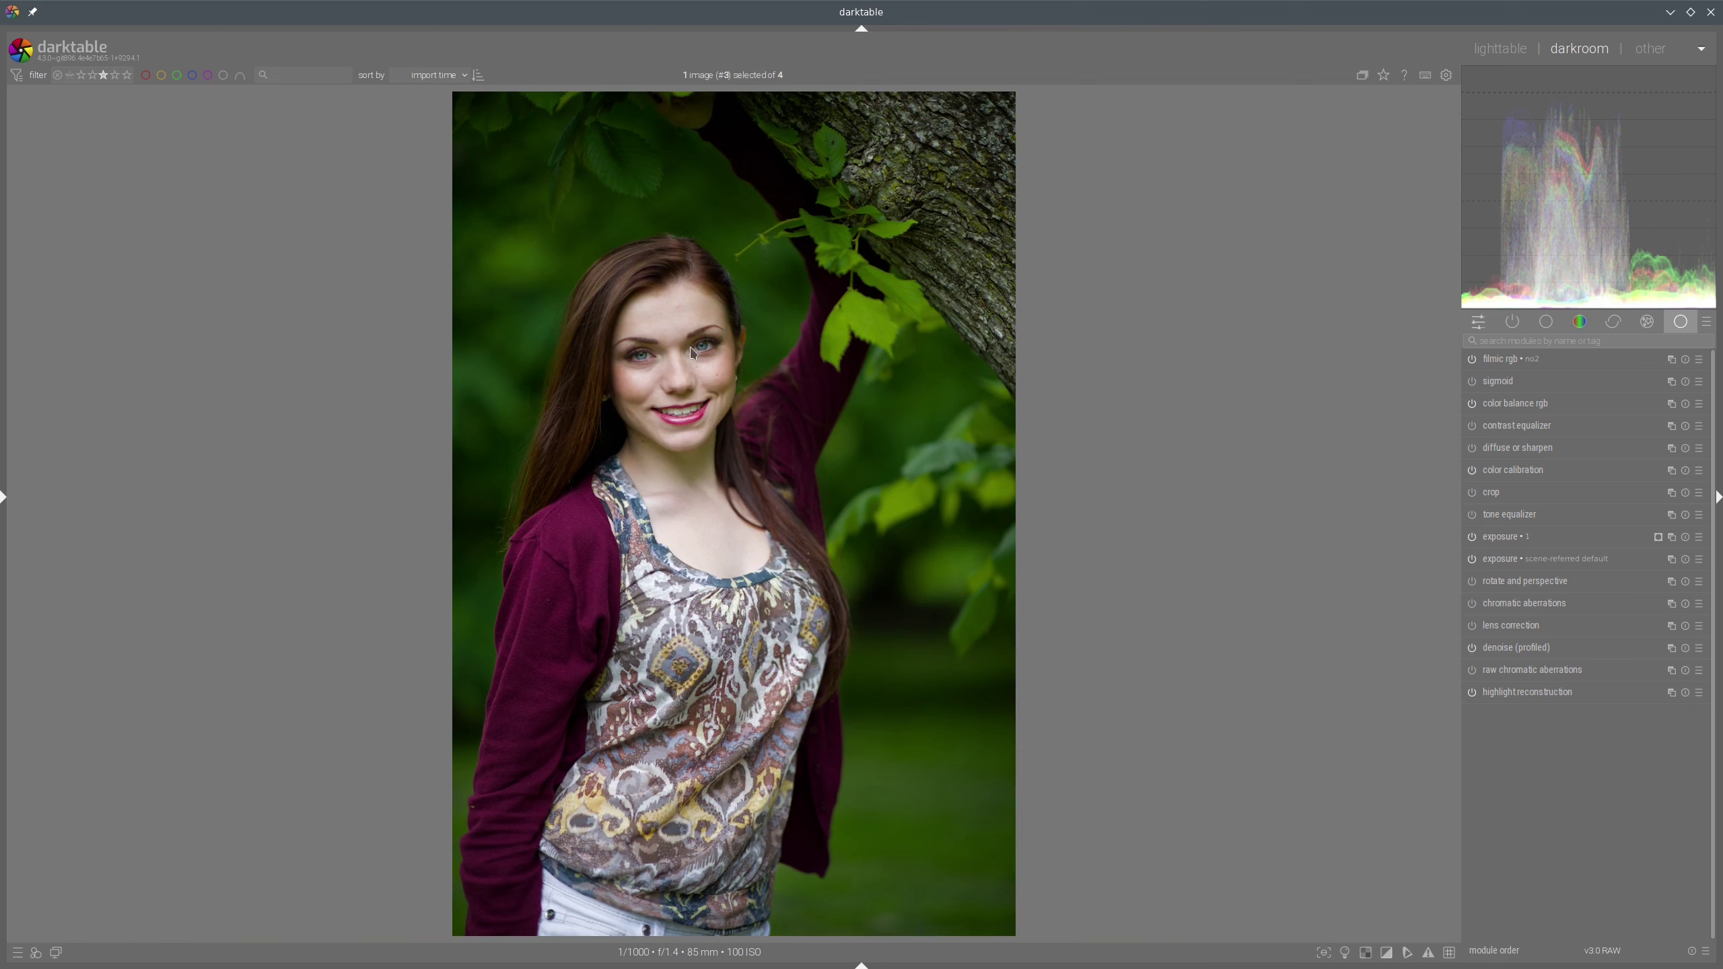
Create a new instance of the masked exposure module and give it a combined drawn and parametric mask
scroll(687, 367, "up", 5)
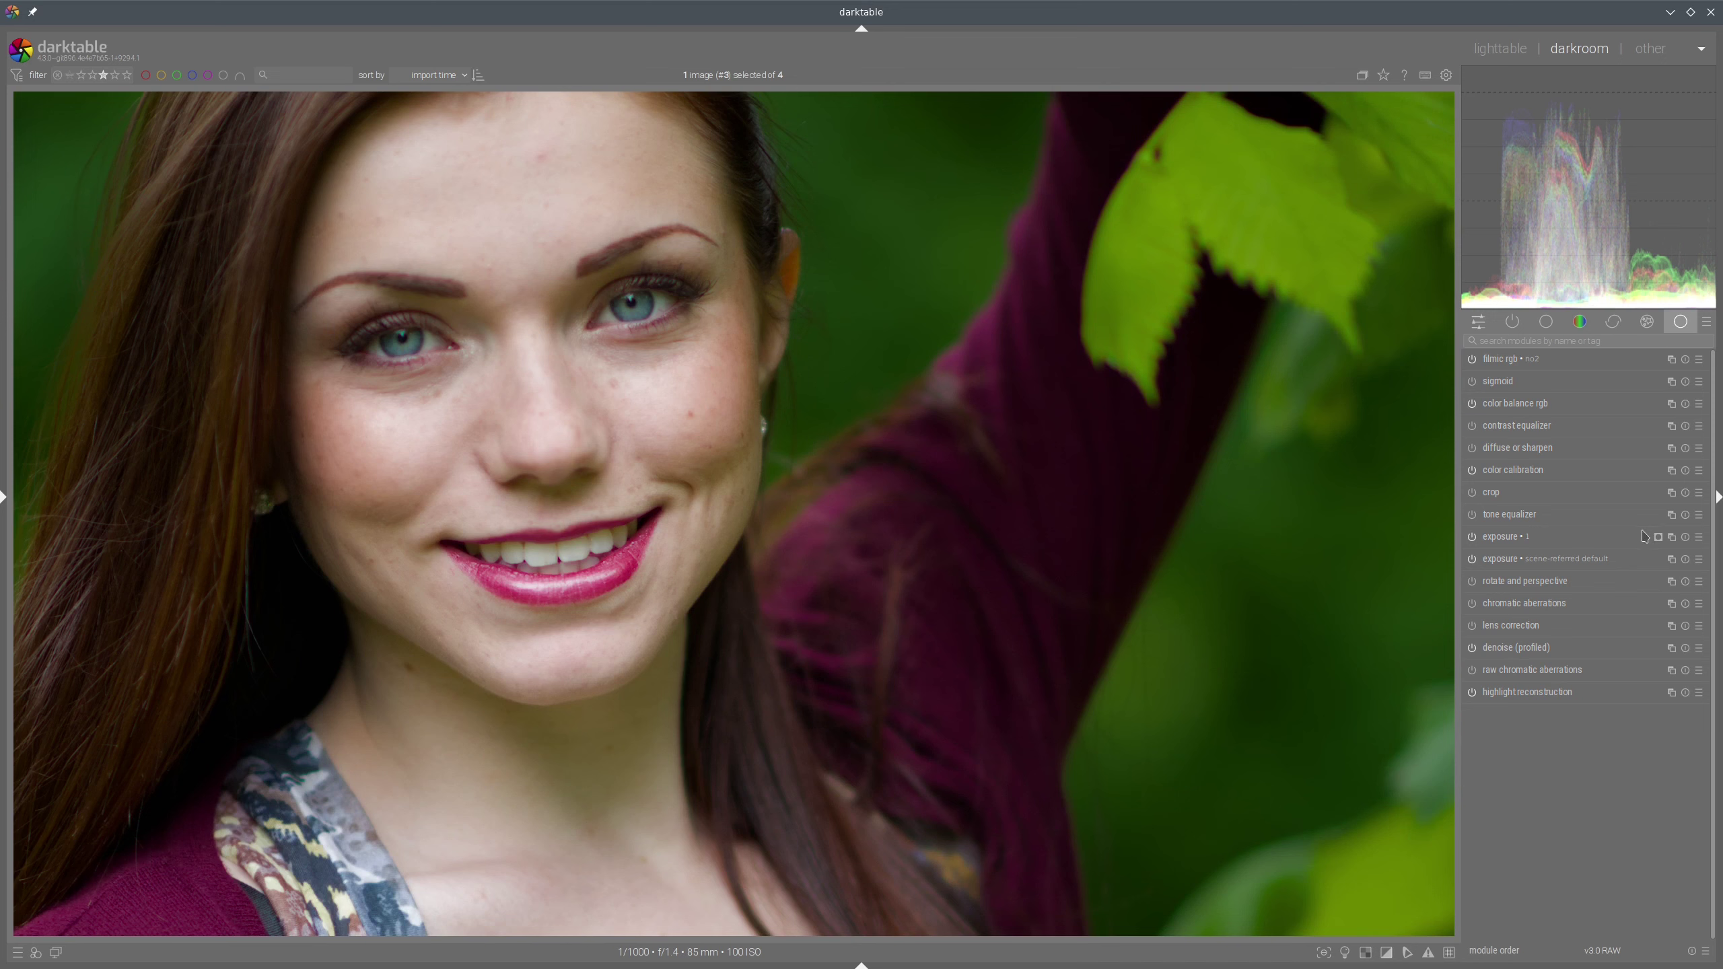
left_click(1671, 540)
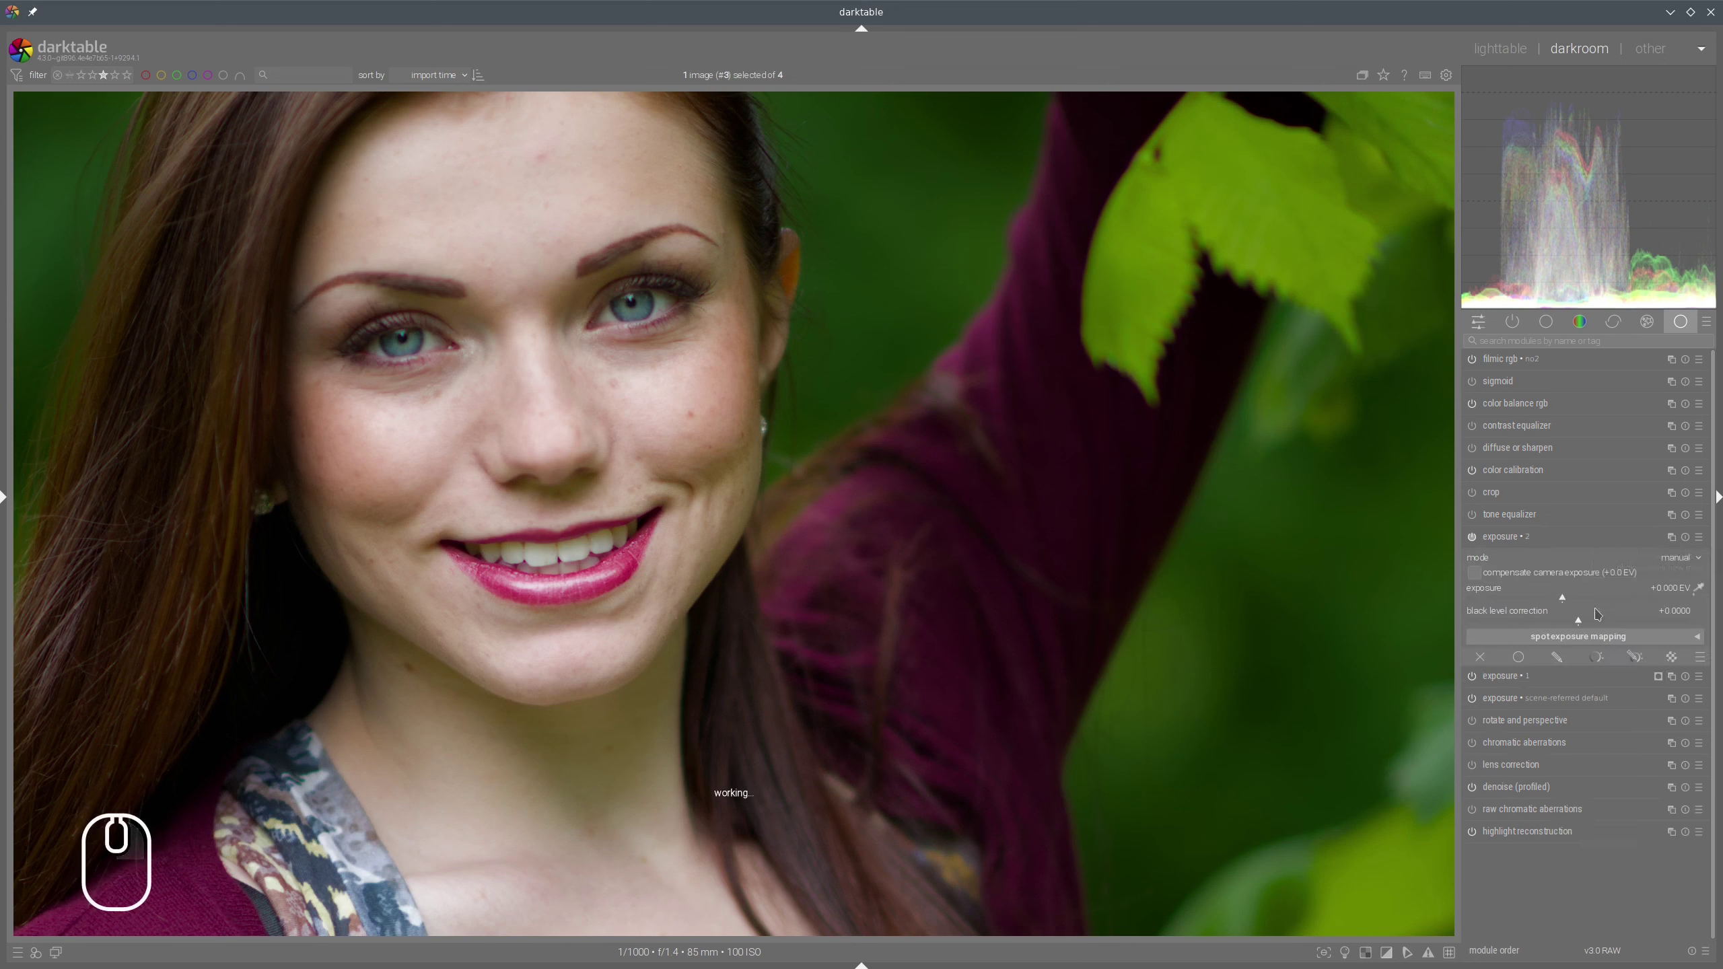
left_click(1626, 631)
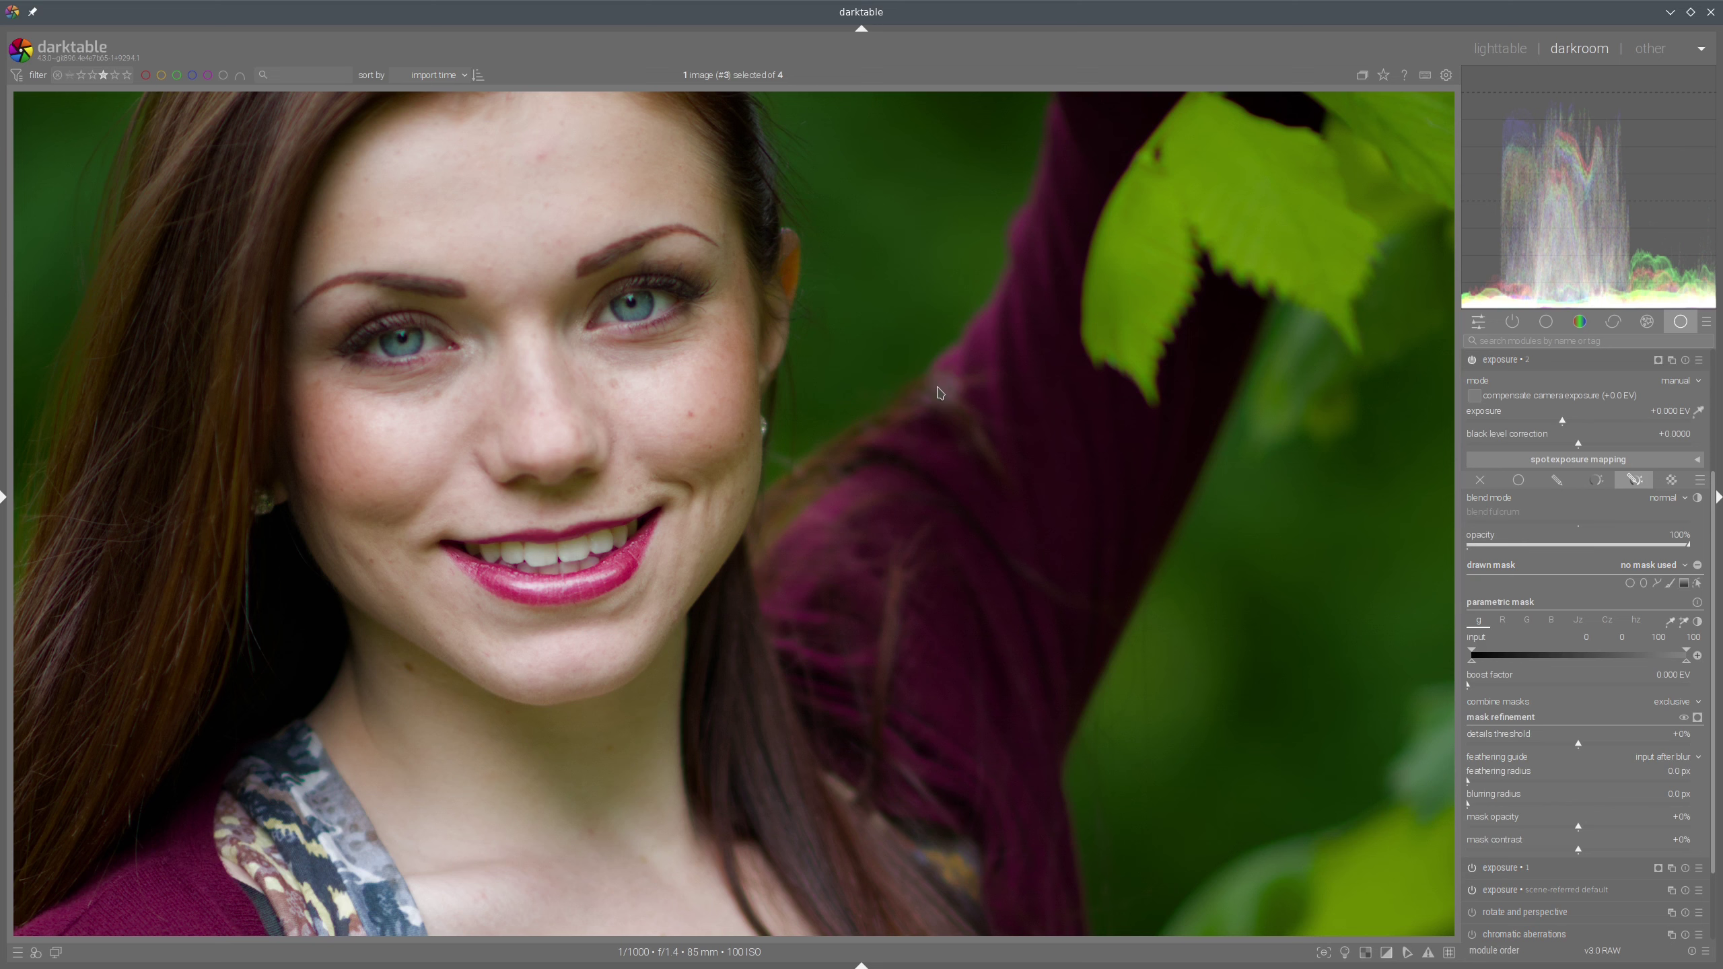
scroll(940, 393, "up", 1, "ctrl")
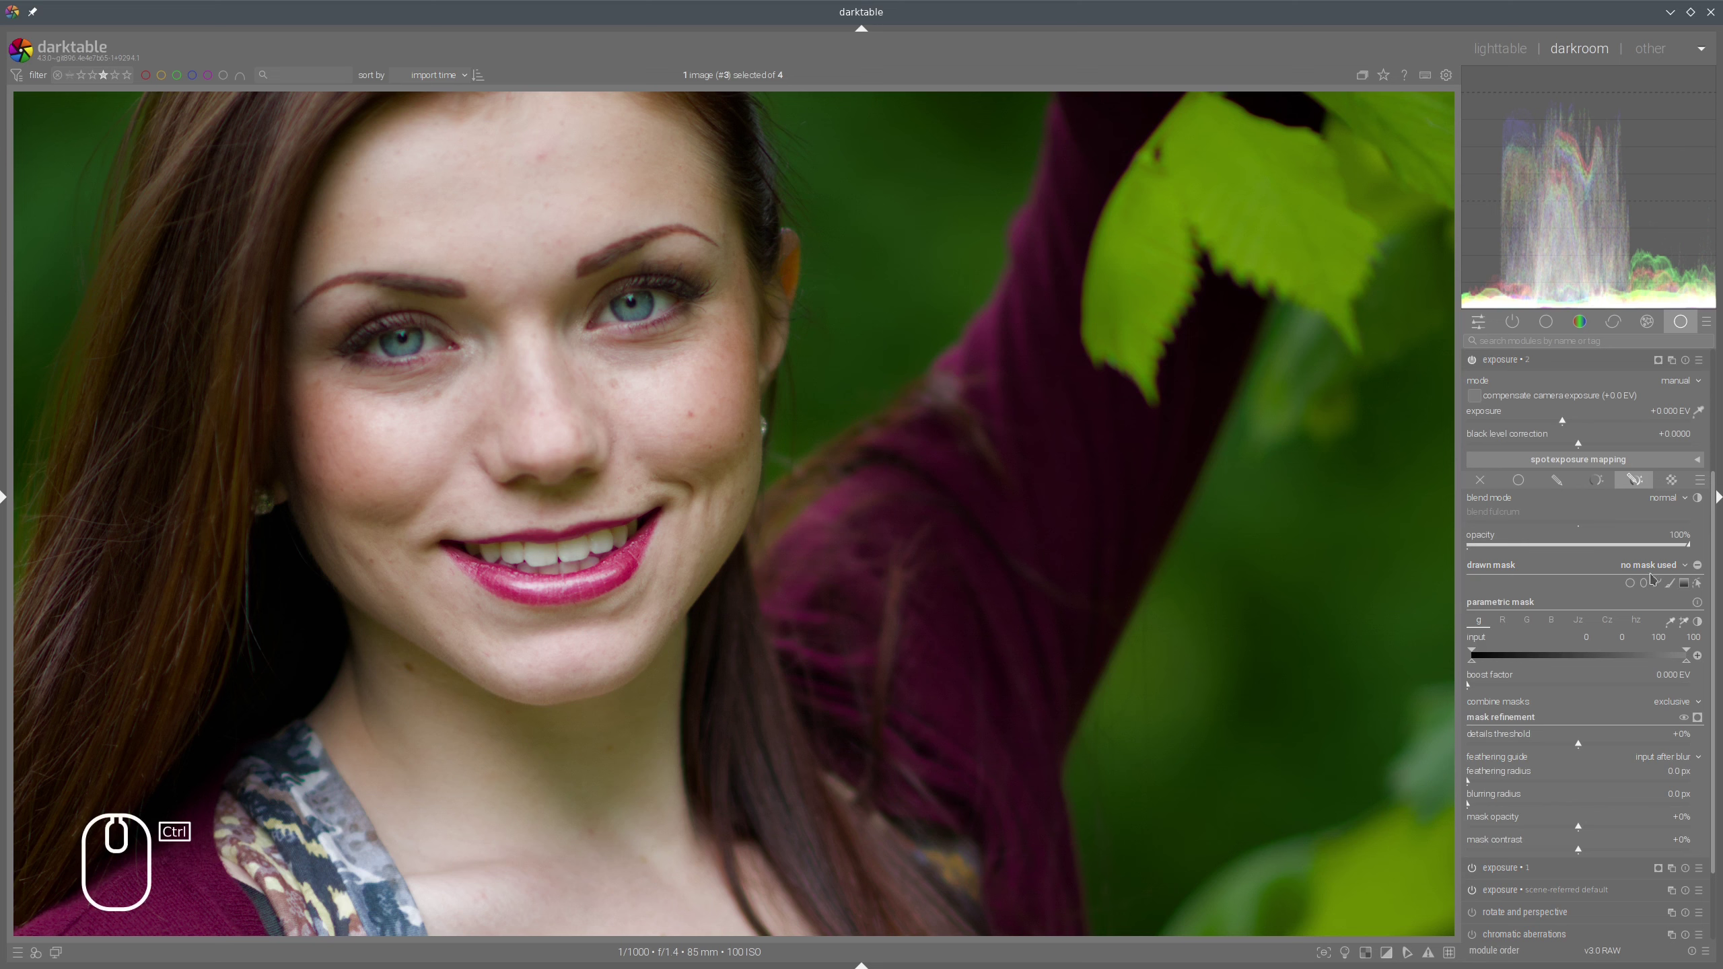
Paint one brush stroke over each eye using a softened brush of about 3.77% size
left_click(1670, 585)
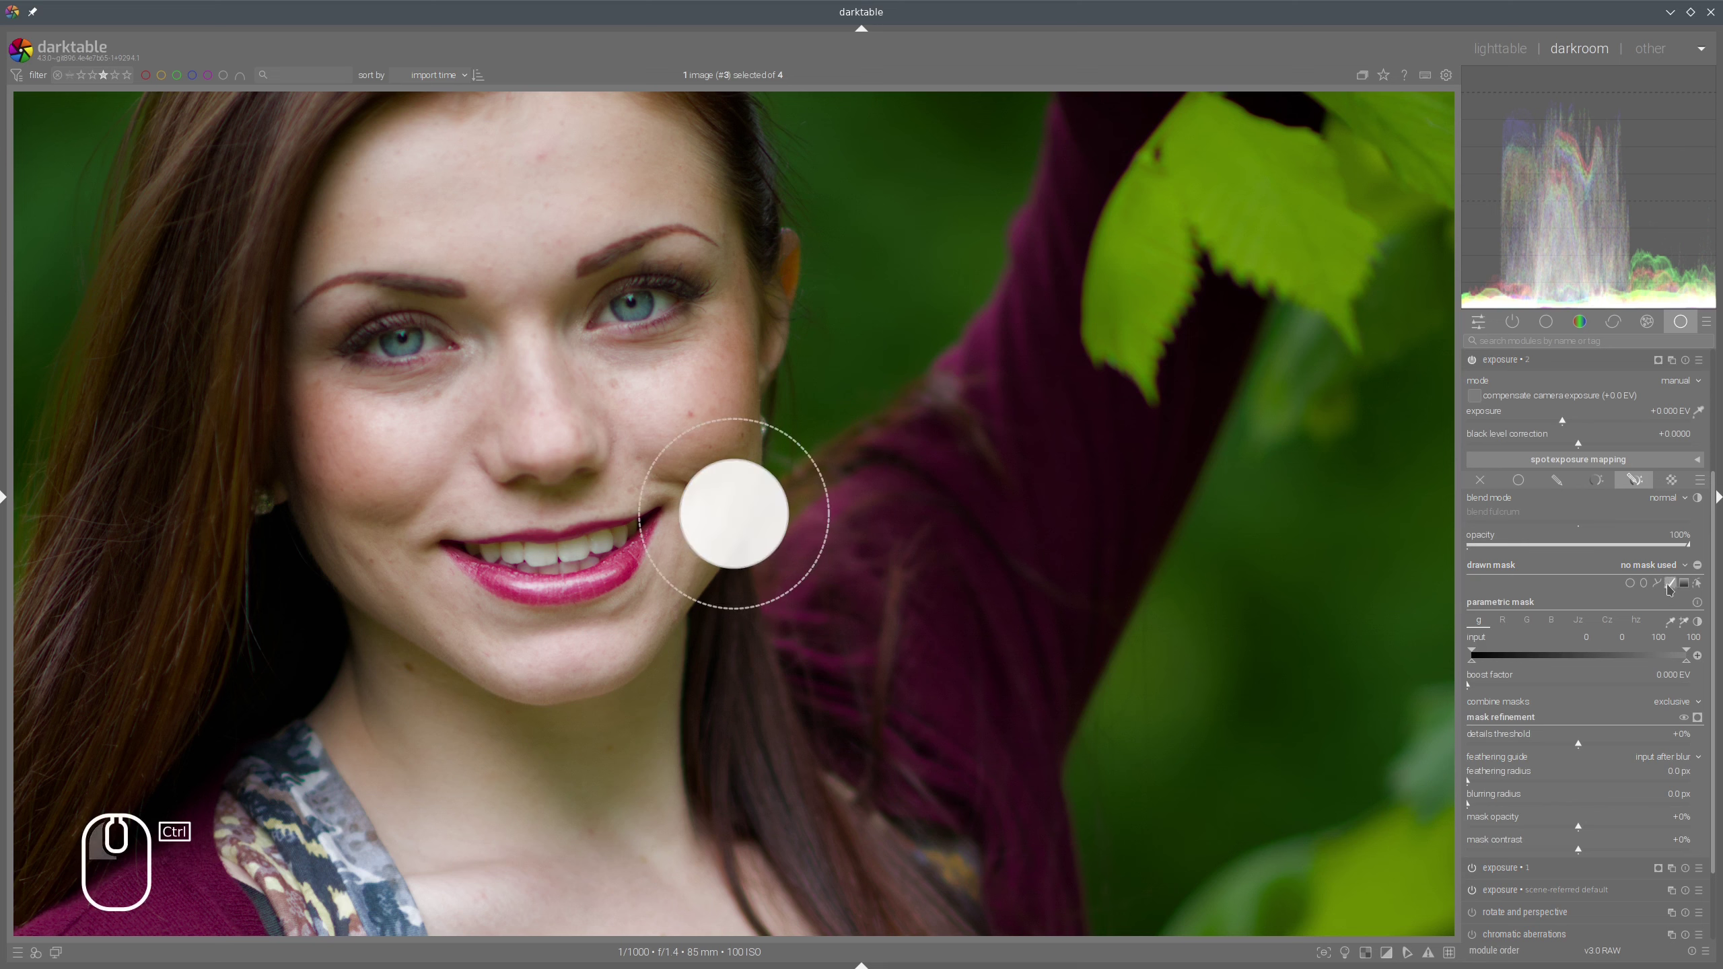
scroll(405, 346, "down", 6)
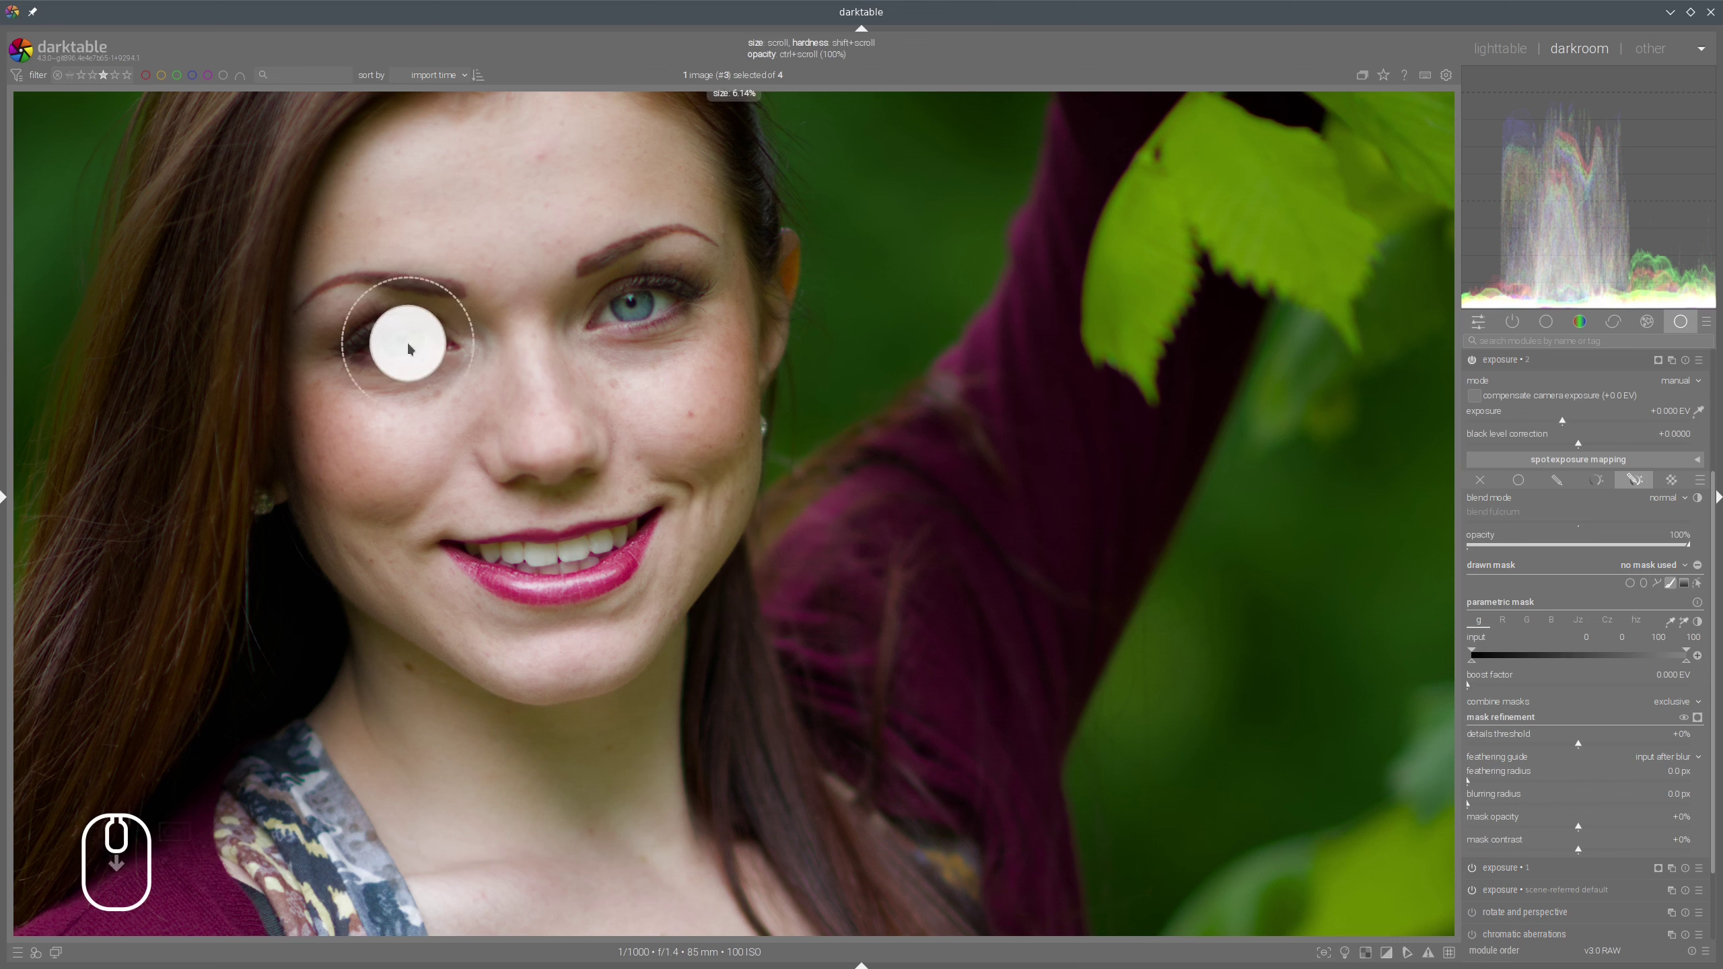
scroll(406, 346, "down", 4)
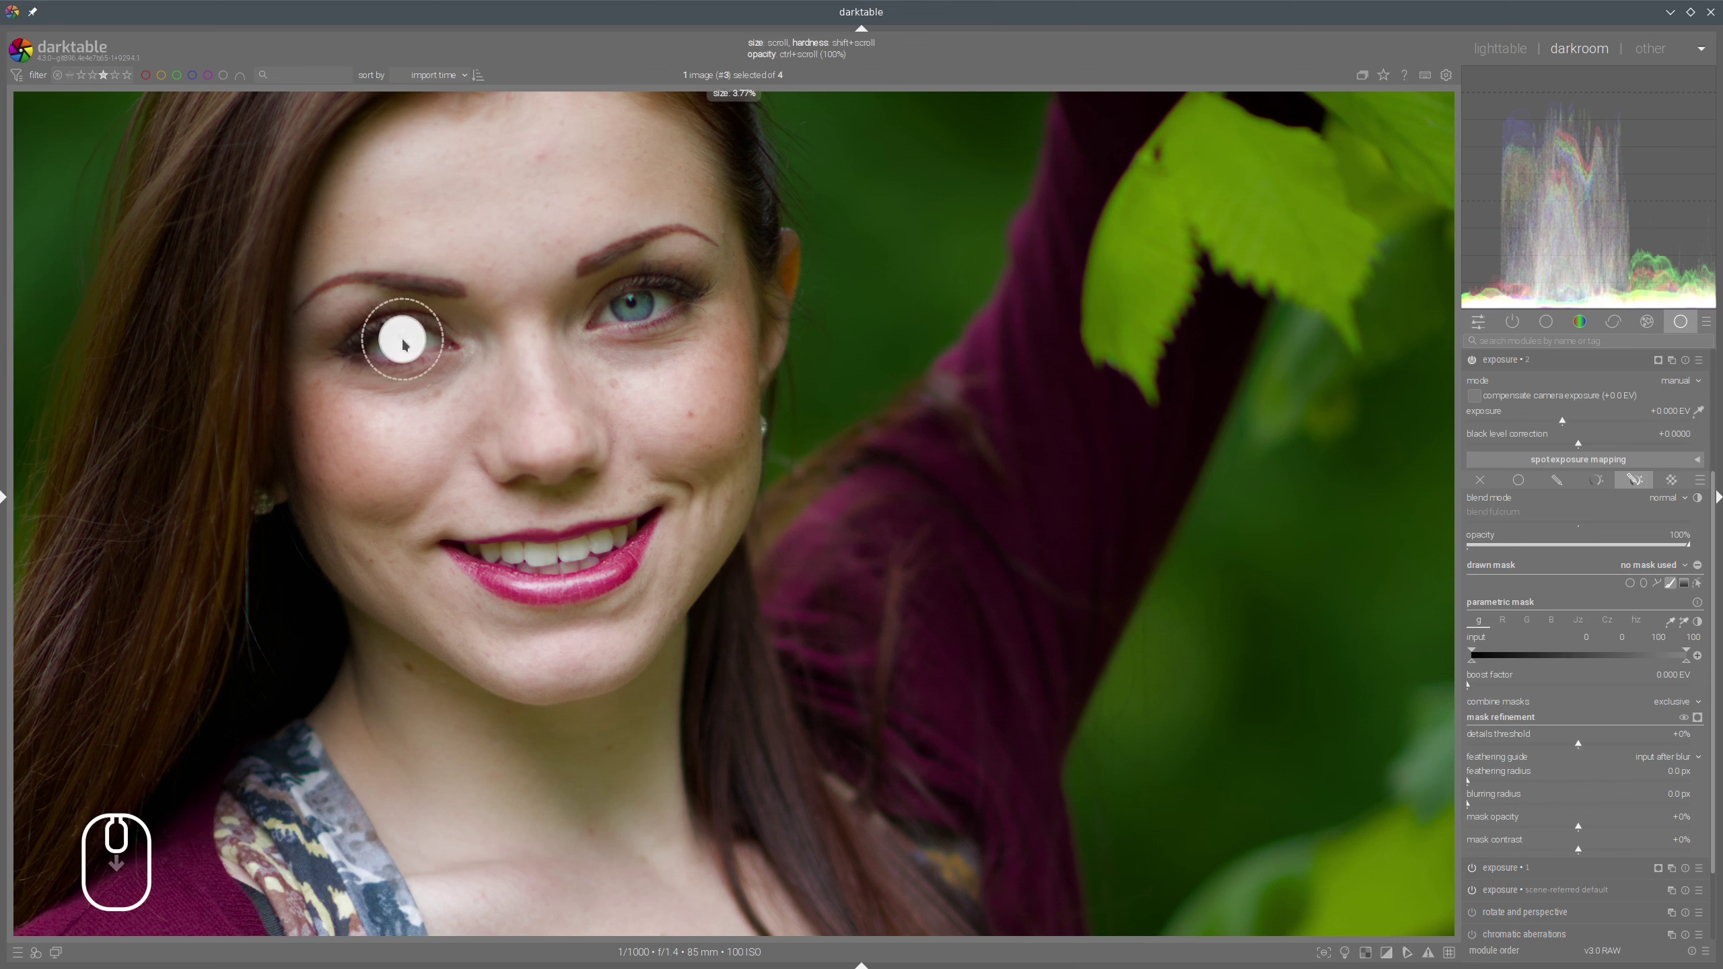
scroll(404, 344, "up", 1)
scroll(404, 344, "up", 1)
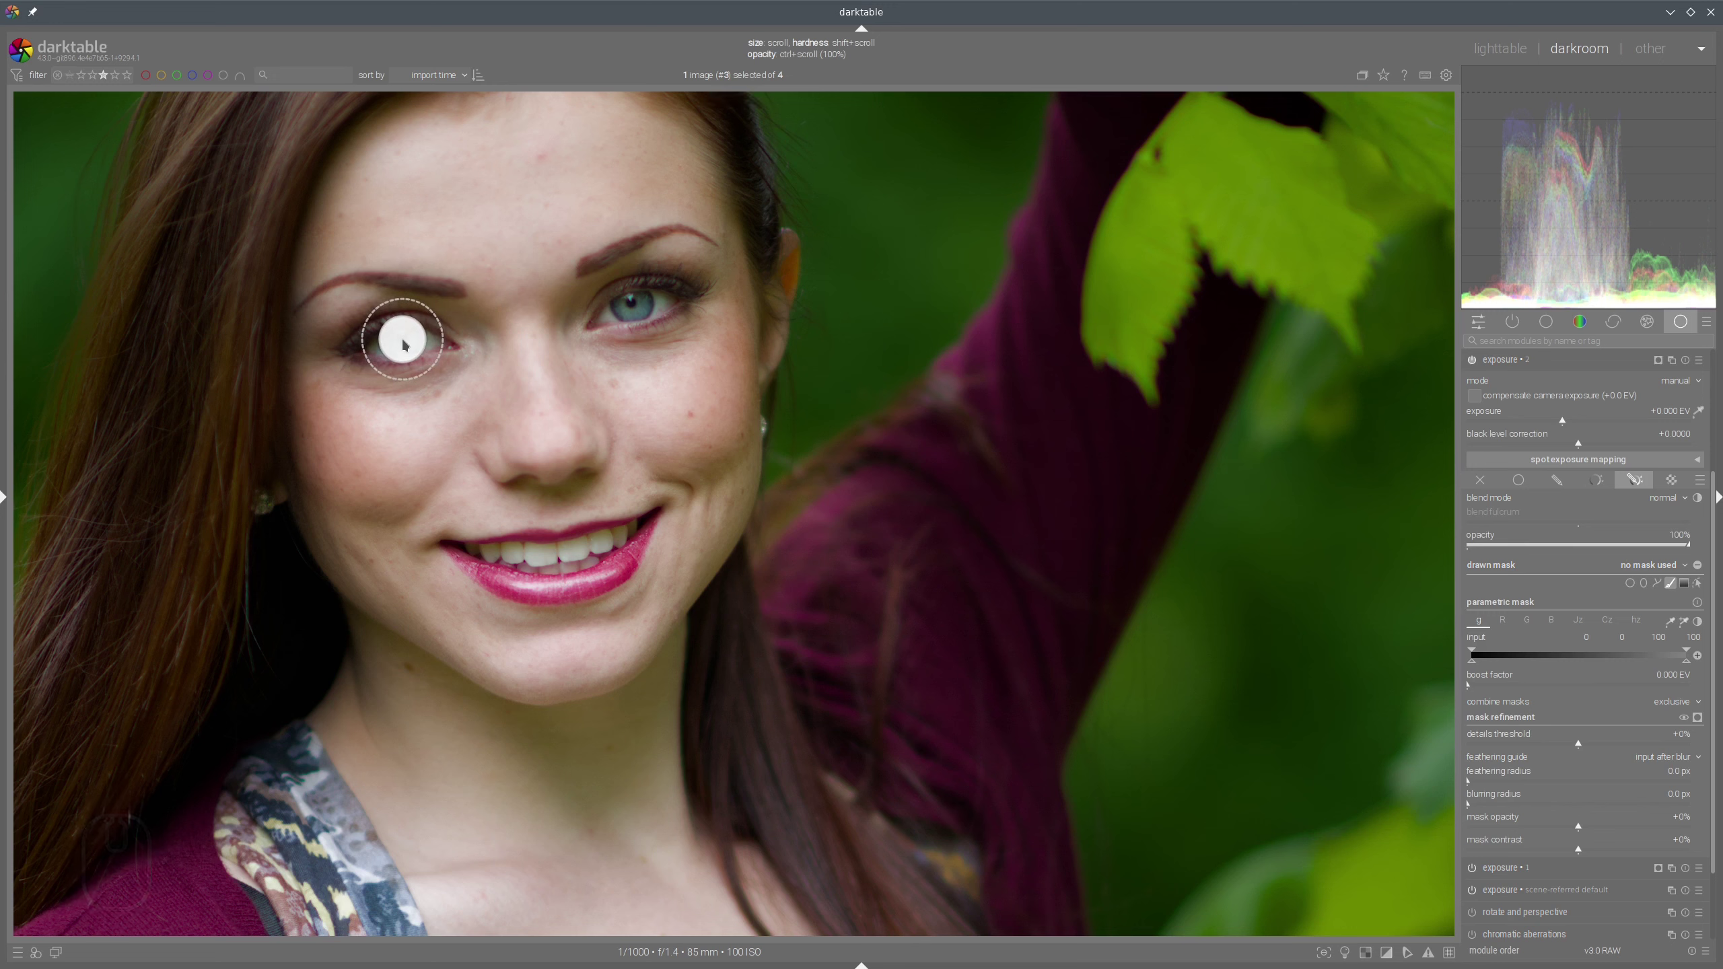
scroll(403, 344, "down", 1, "shift")
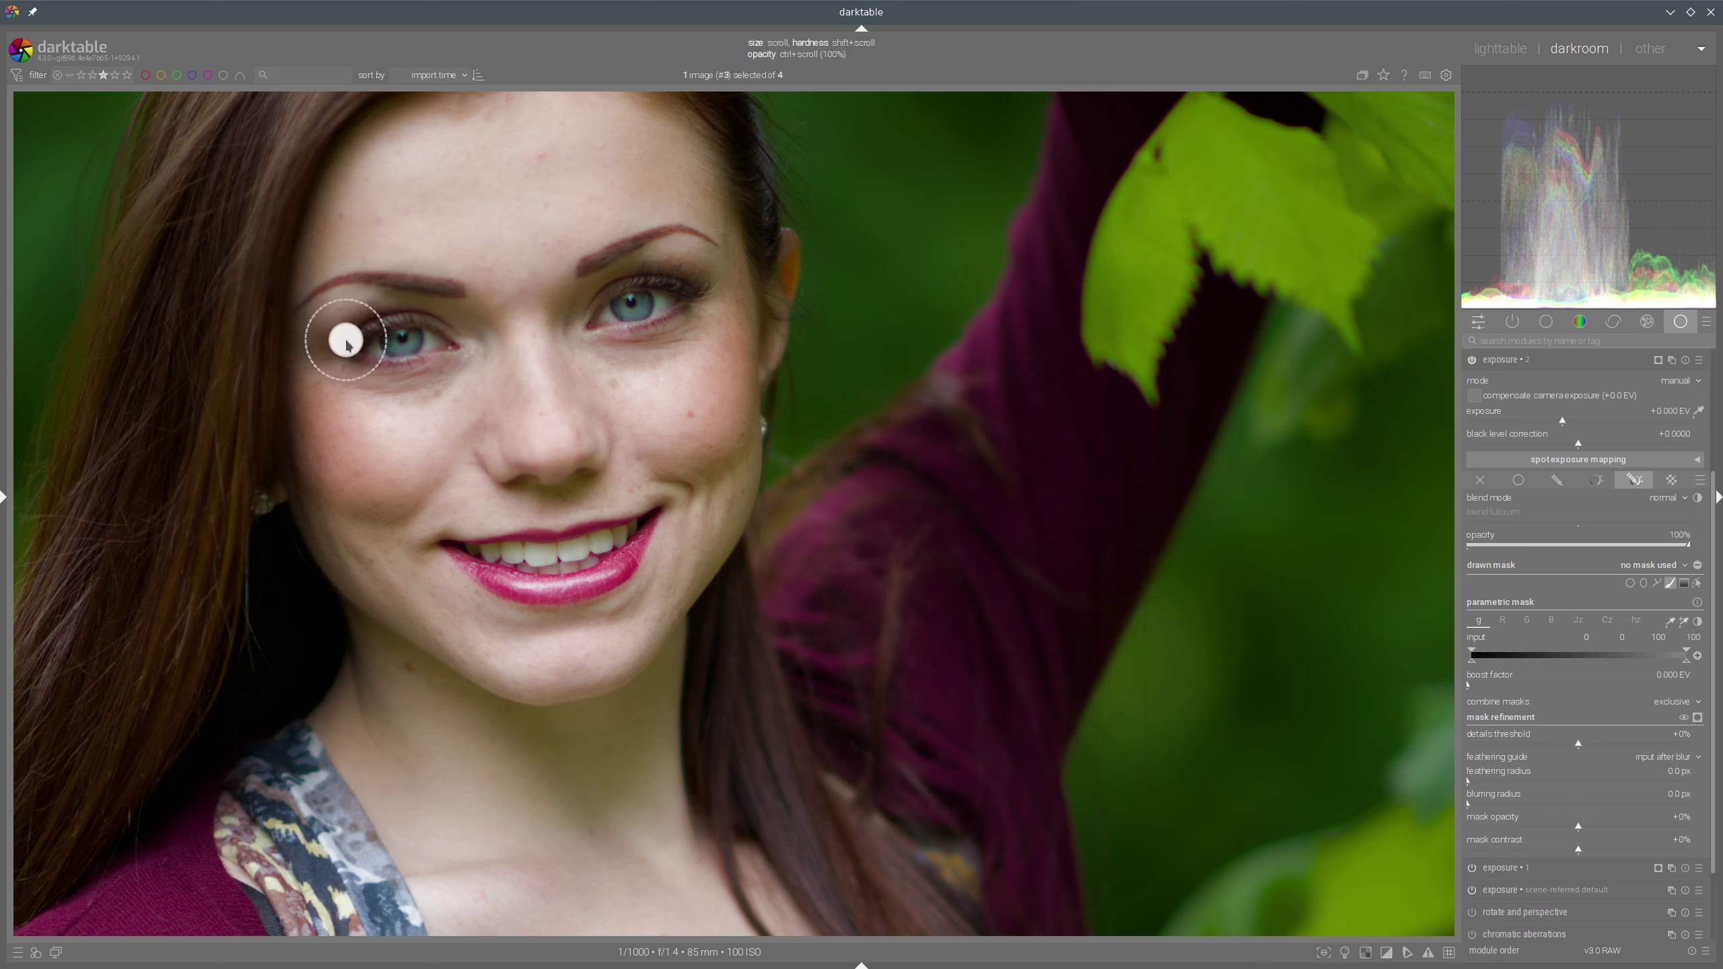
mouse_move(370, 330)
left_mouse_down()
mouse_move(407, 320)
mouse_move(426, 338)
left_mouse_up()
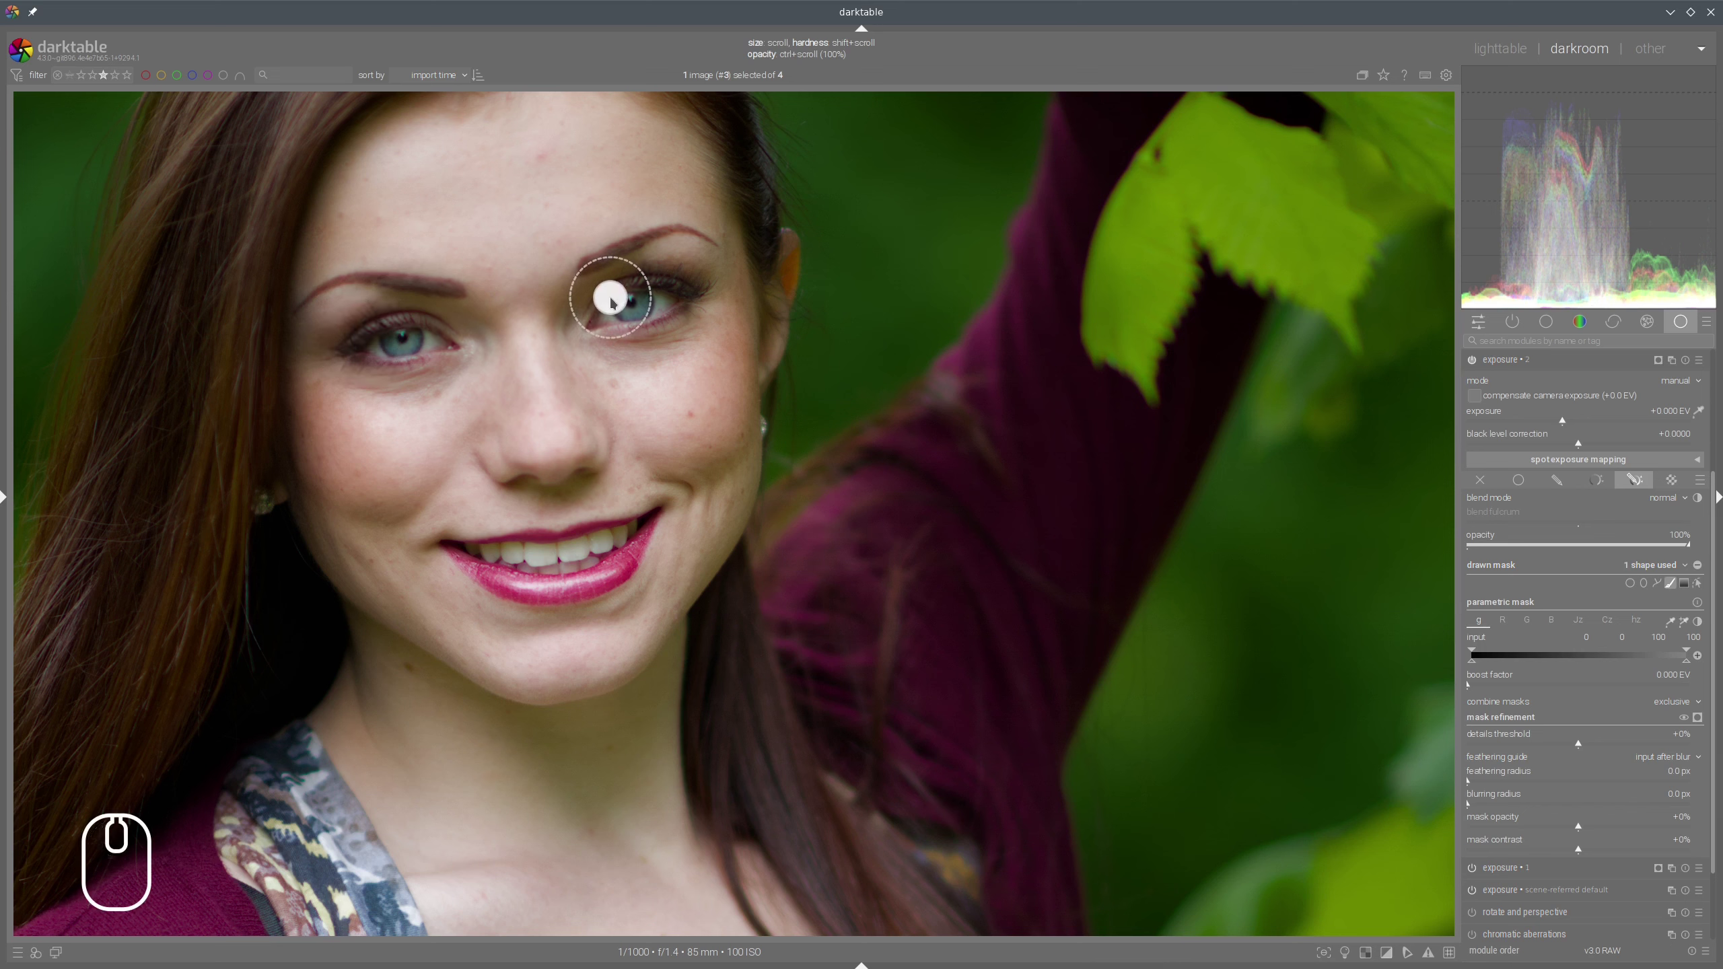
left_click_drag(610, 302, 692, 291)
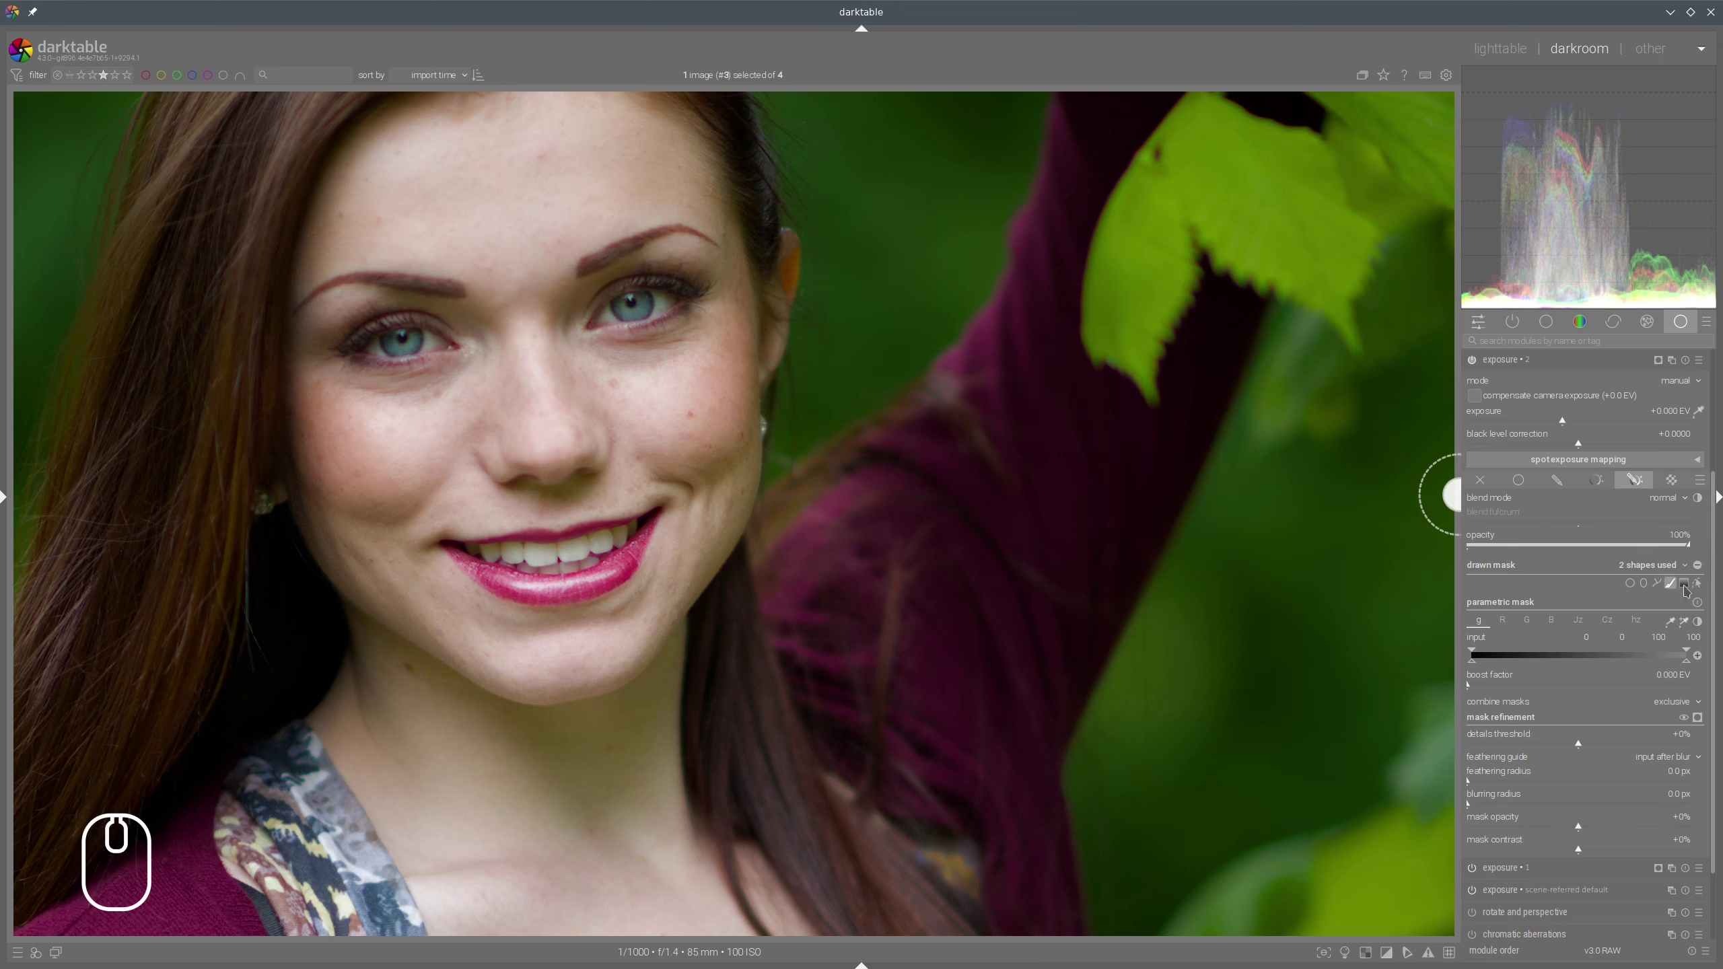
Display the mask overlay and set the eye mask's feathering radius to about 38.4 px
left_click(1697, 718)
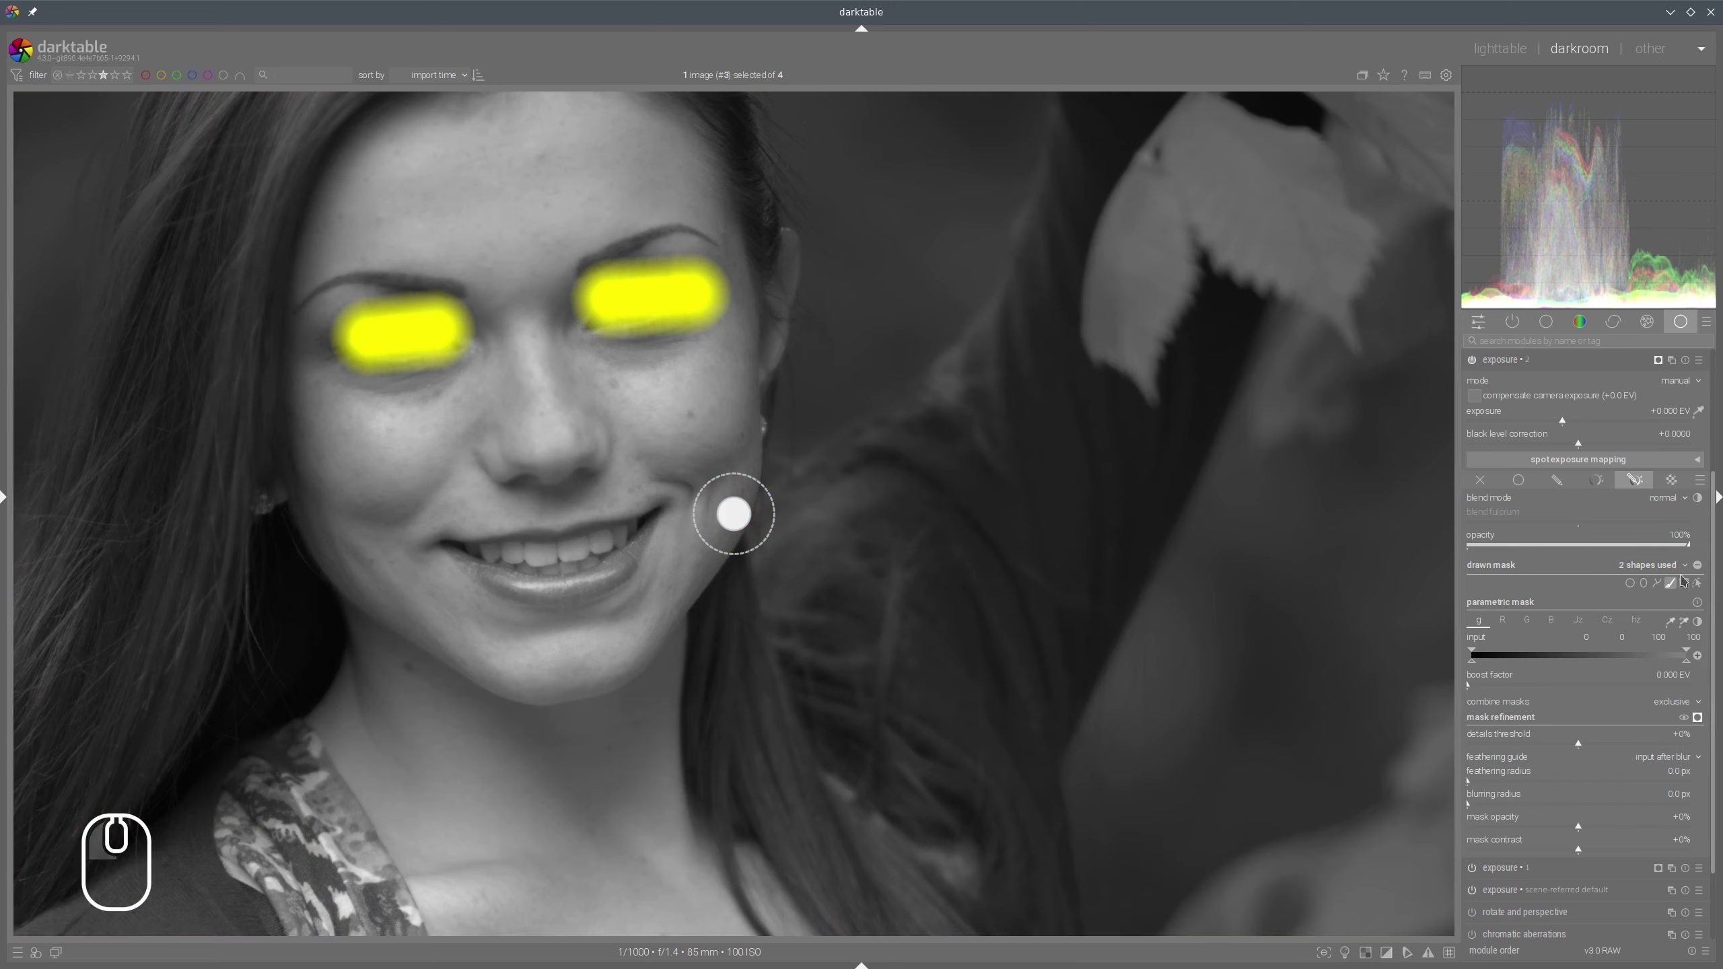
left_click(1697, 583)
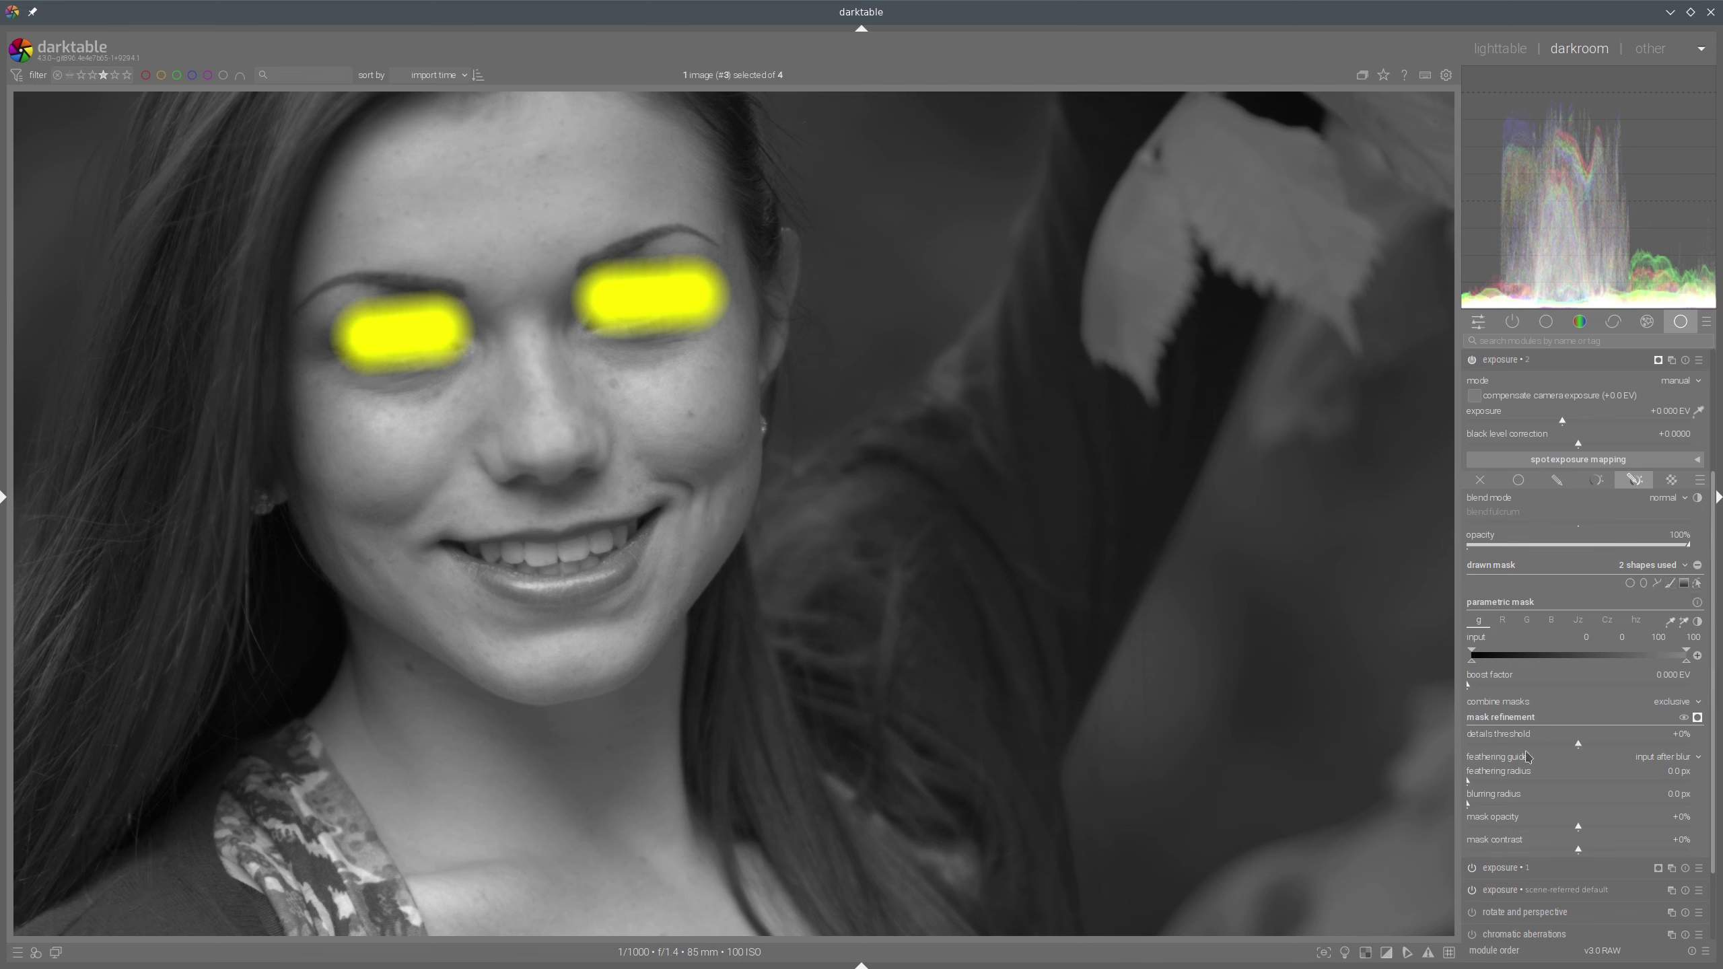
left_click(1504, 783)
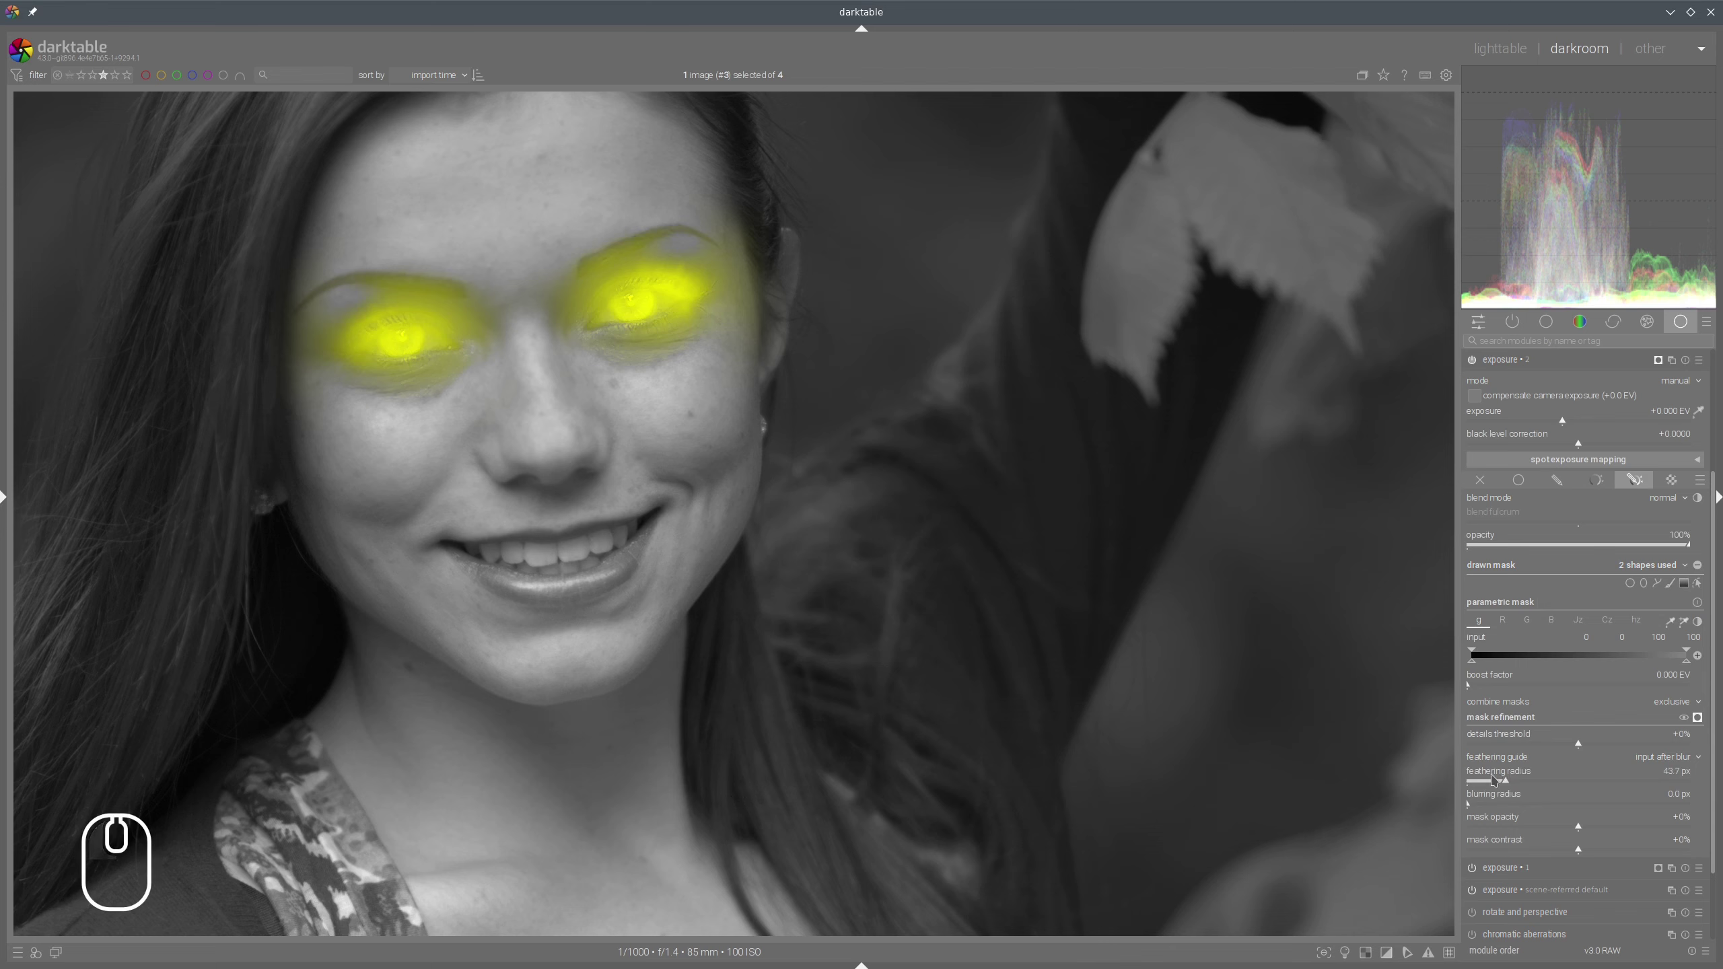
left_click(1499, 782)
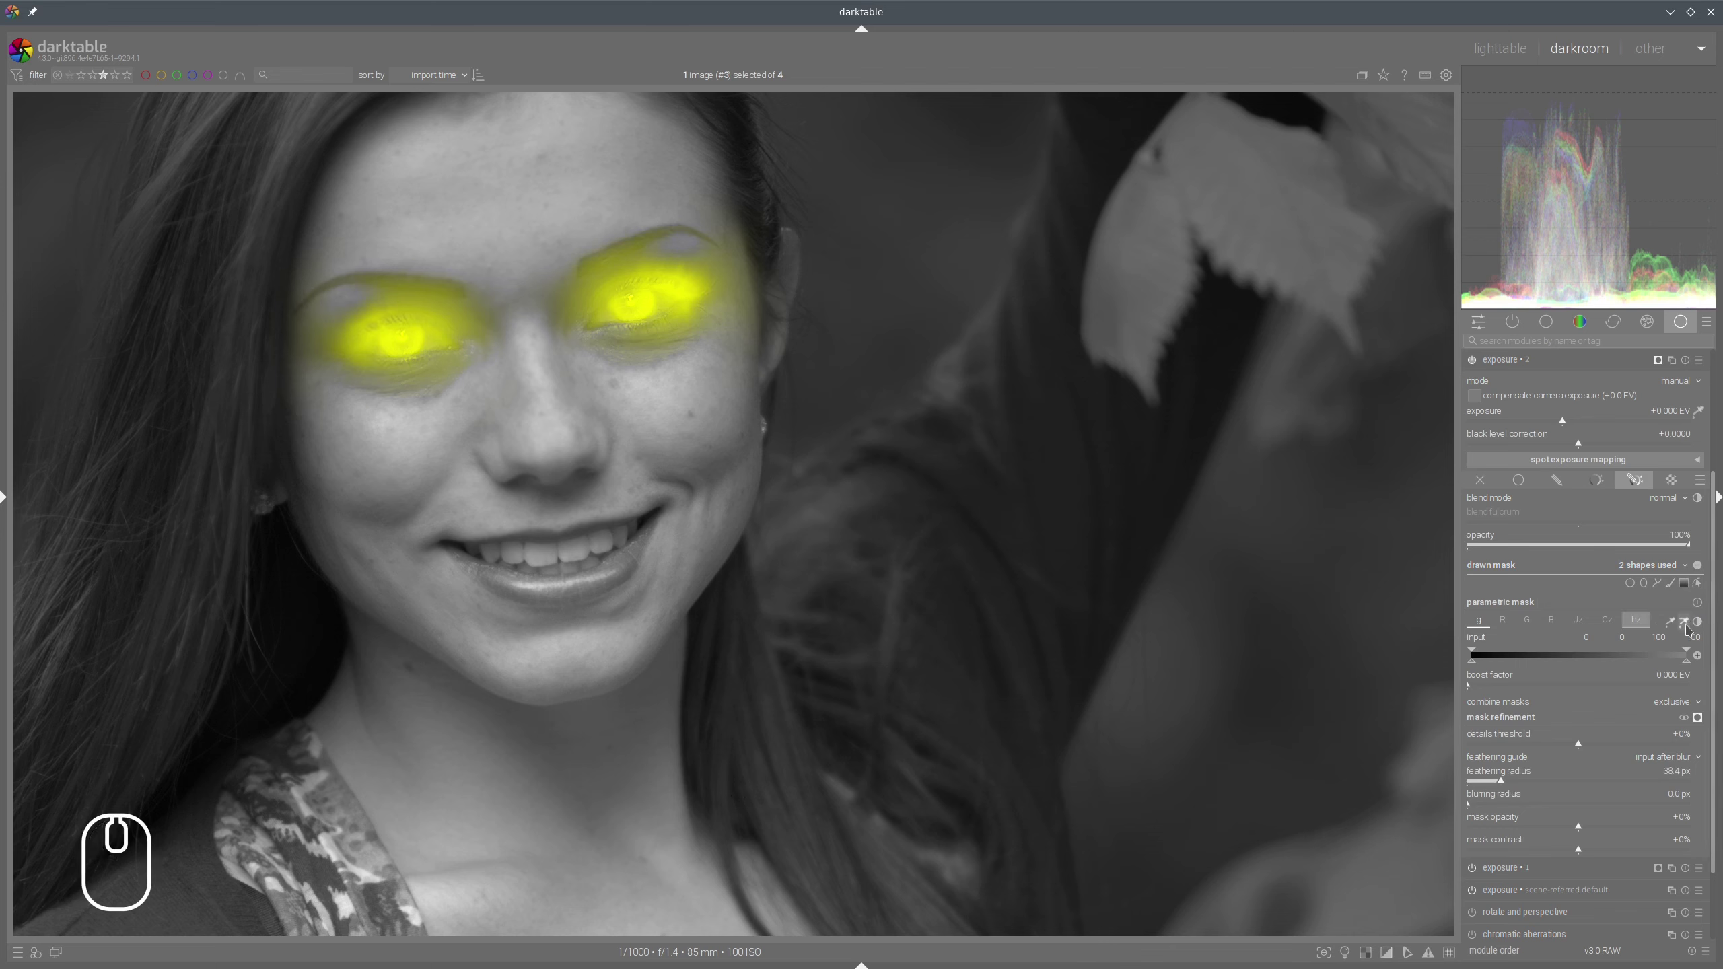
Edit the two brush strokes, adding nodes to bend their paths along the curves of the upper eyelids
left_click(1698, 583)
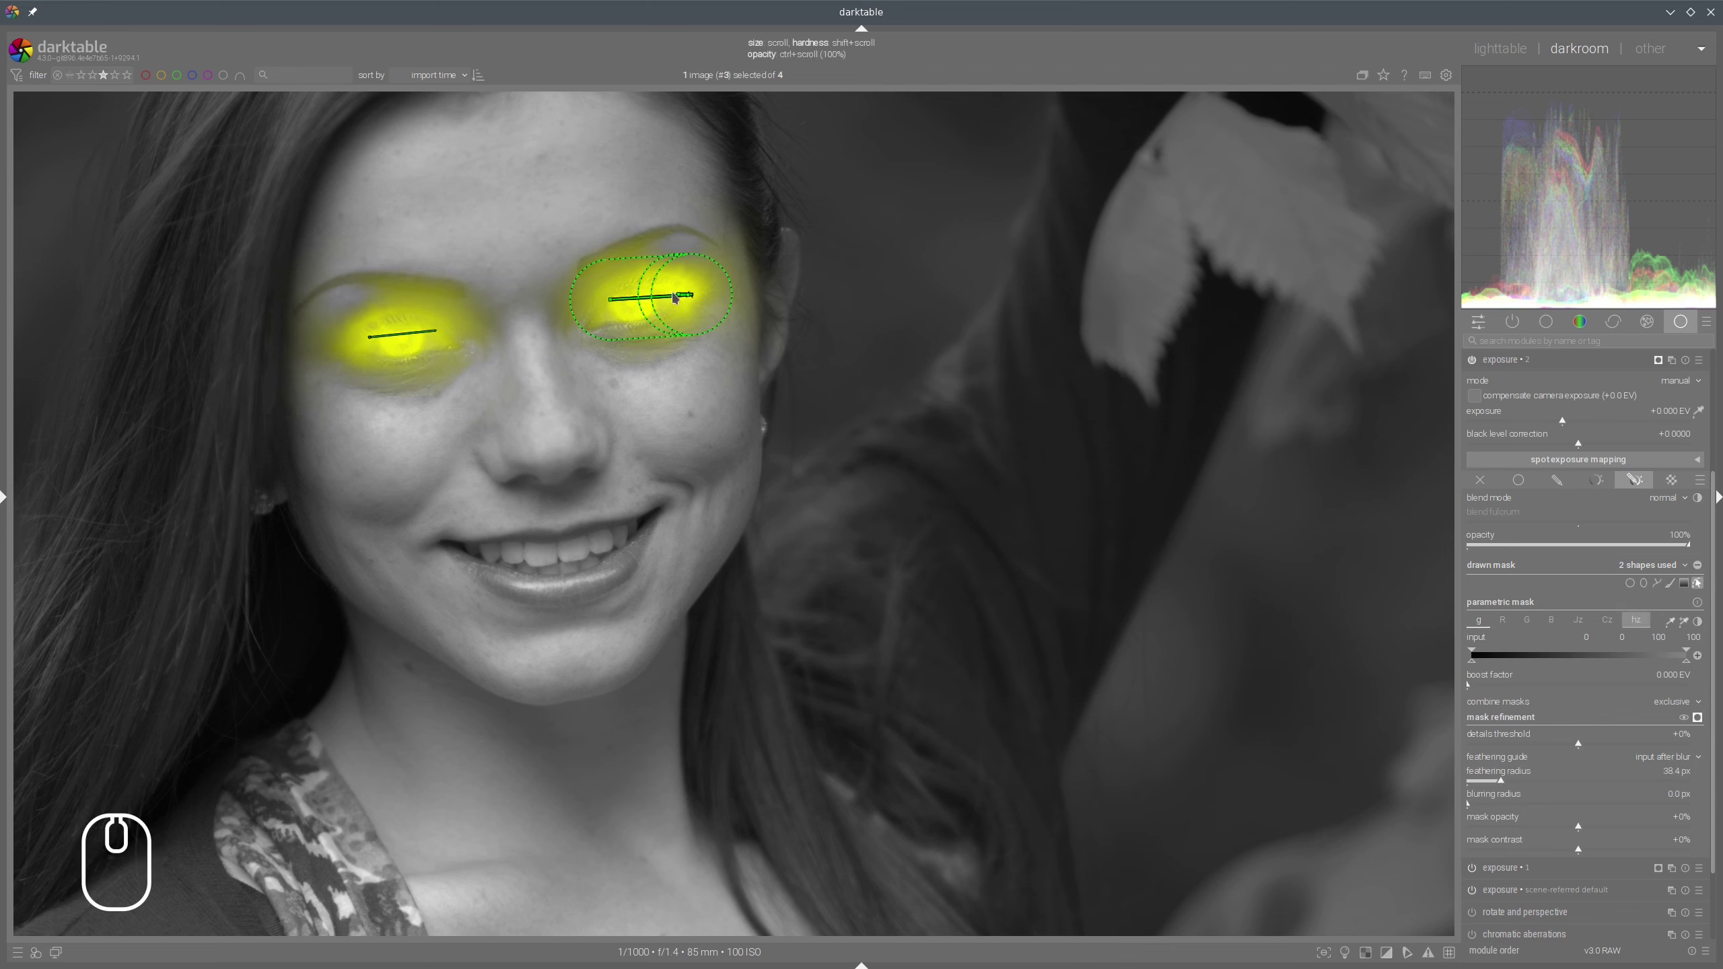
left_click_drag(681, 298, 704, 288)
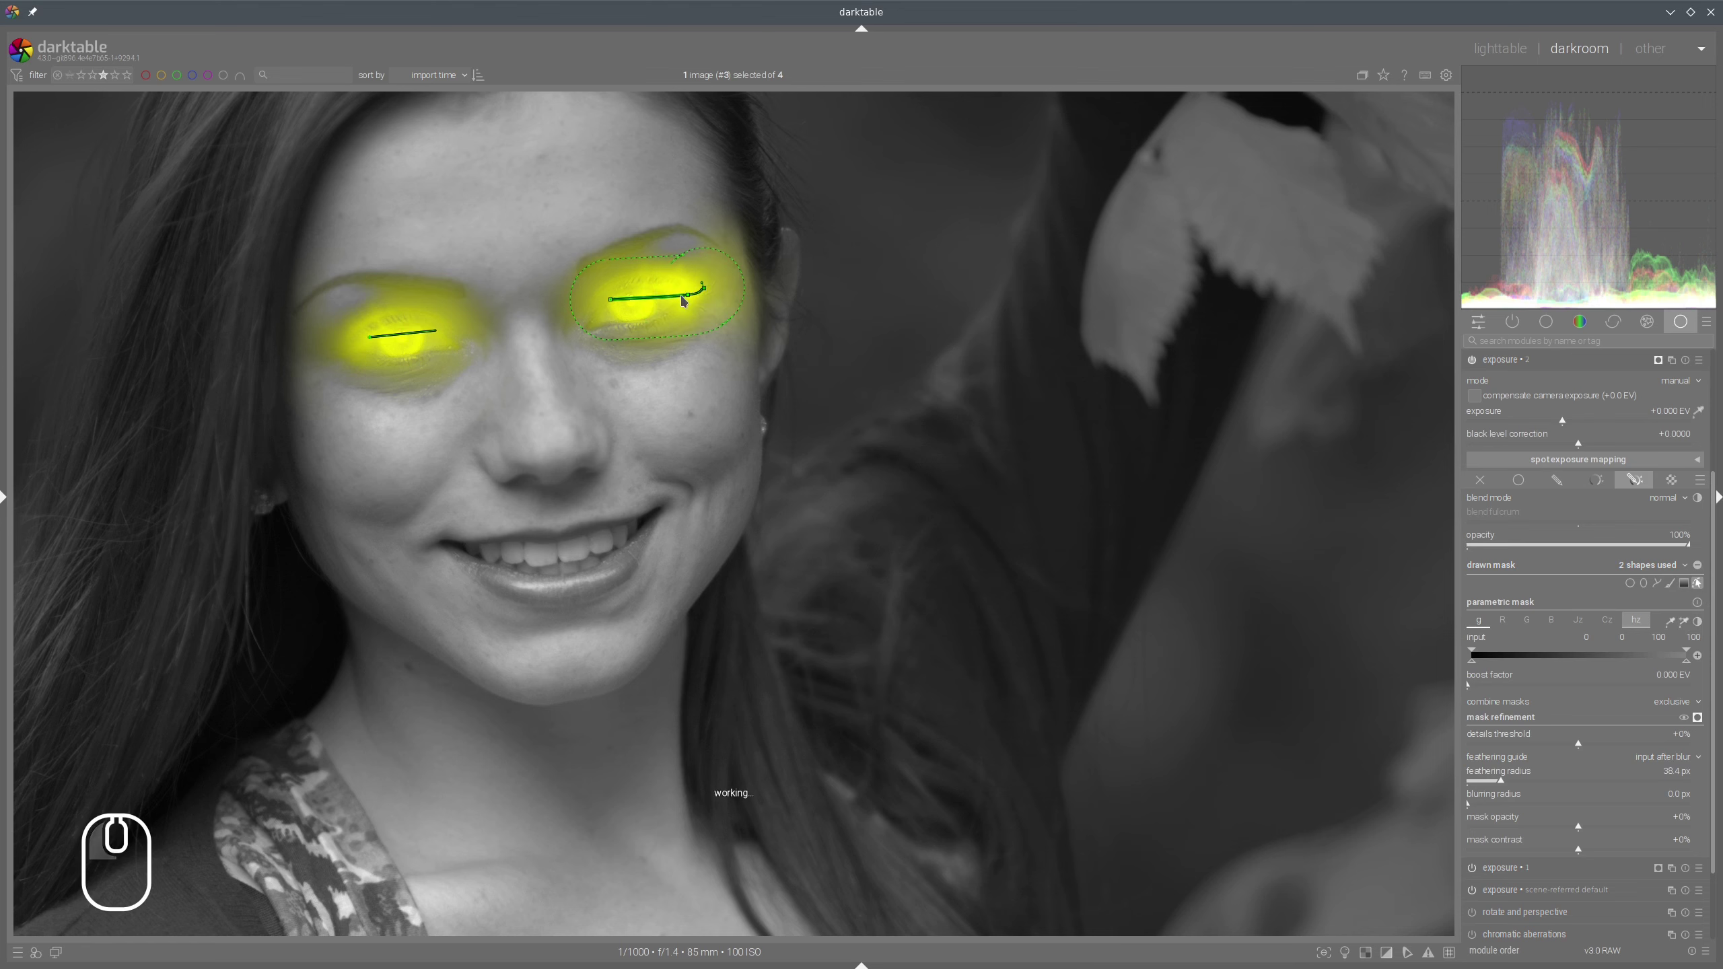
scroll(680, 302, "up", 3, "ctrl")
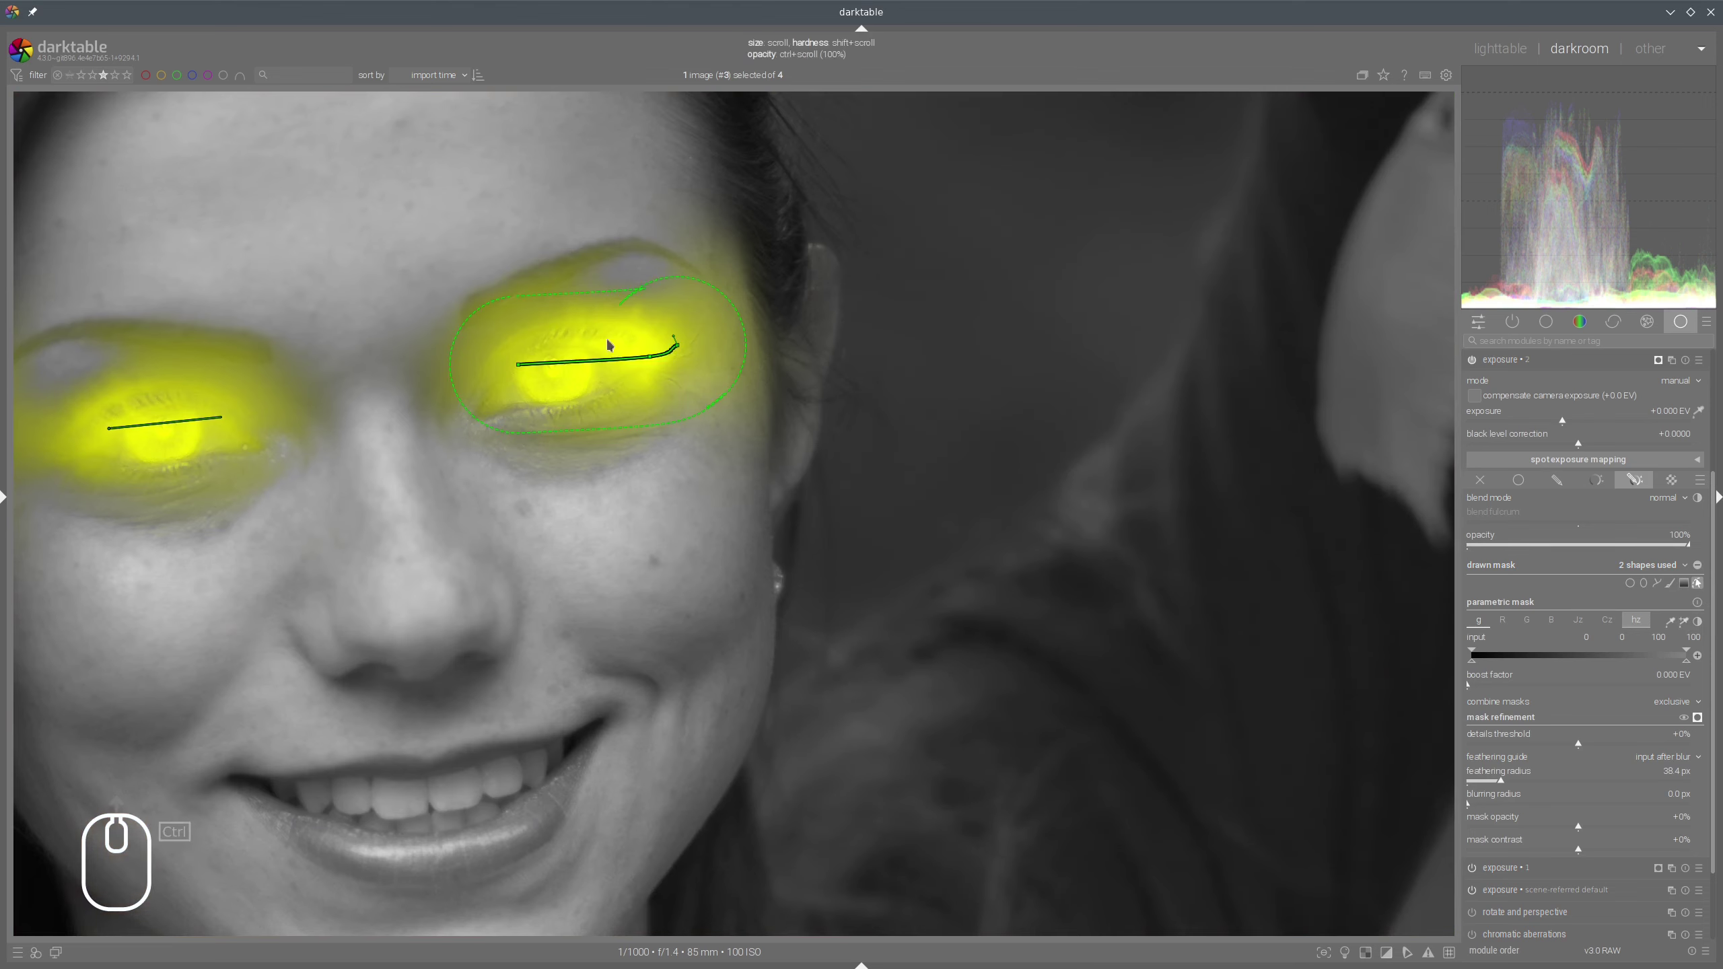
left_click(609, 357, "ctrl")
mouse_move(609, 357)
left_mouse_down()
mouse_move(556, 341)
mouse_move(657, 346)
left_mouse_up()
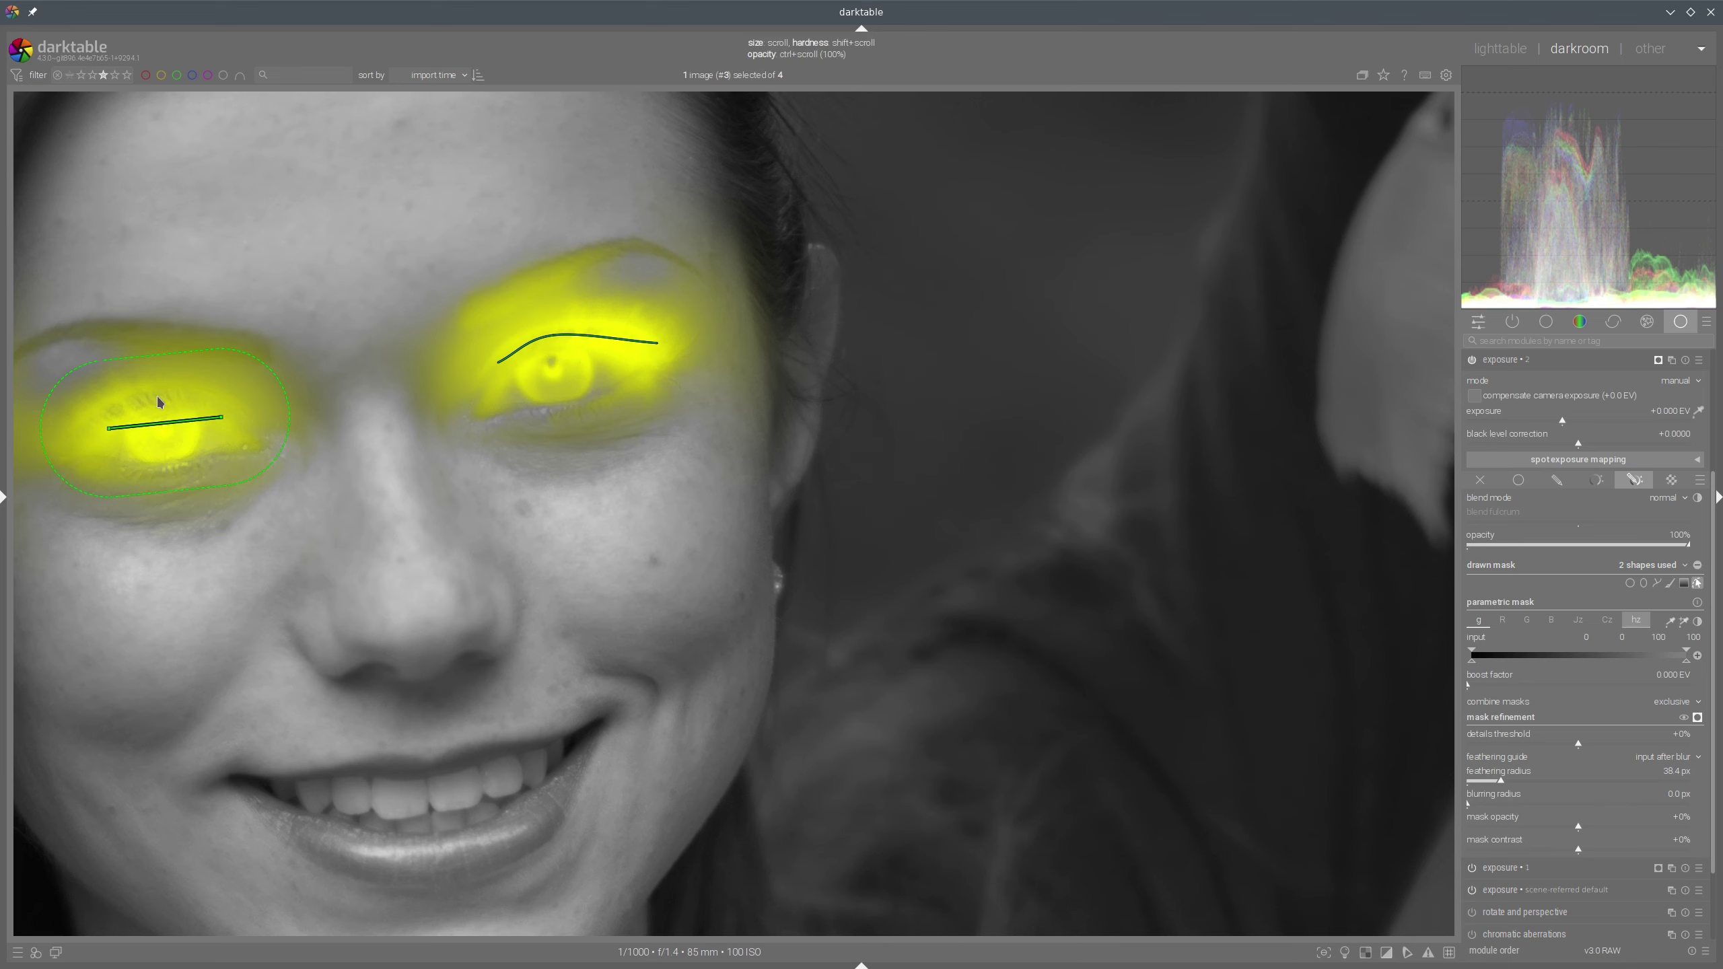
left_click(170, 416, "ctrl")
left_click_drag(173, 422, 155, 406)
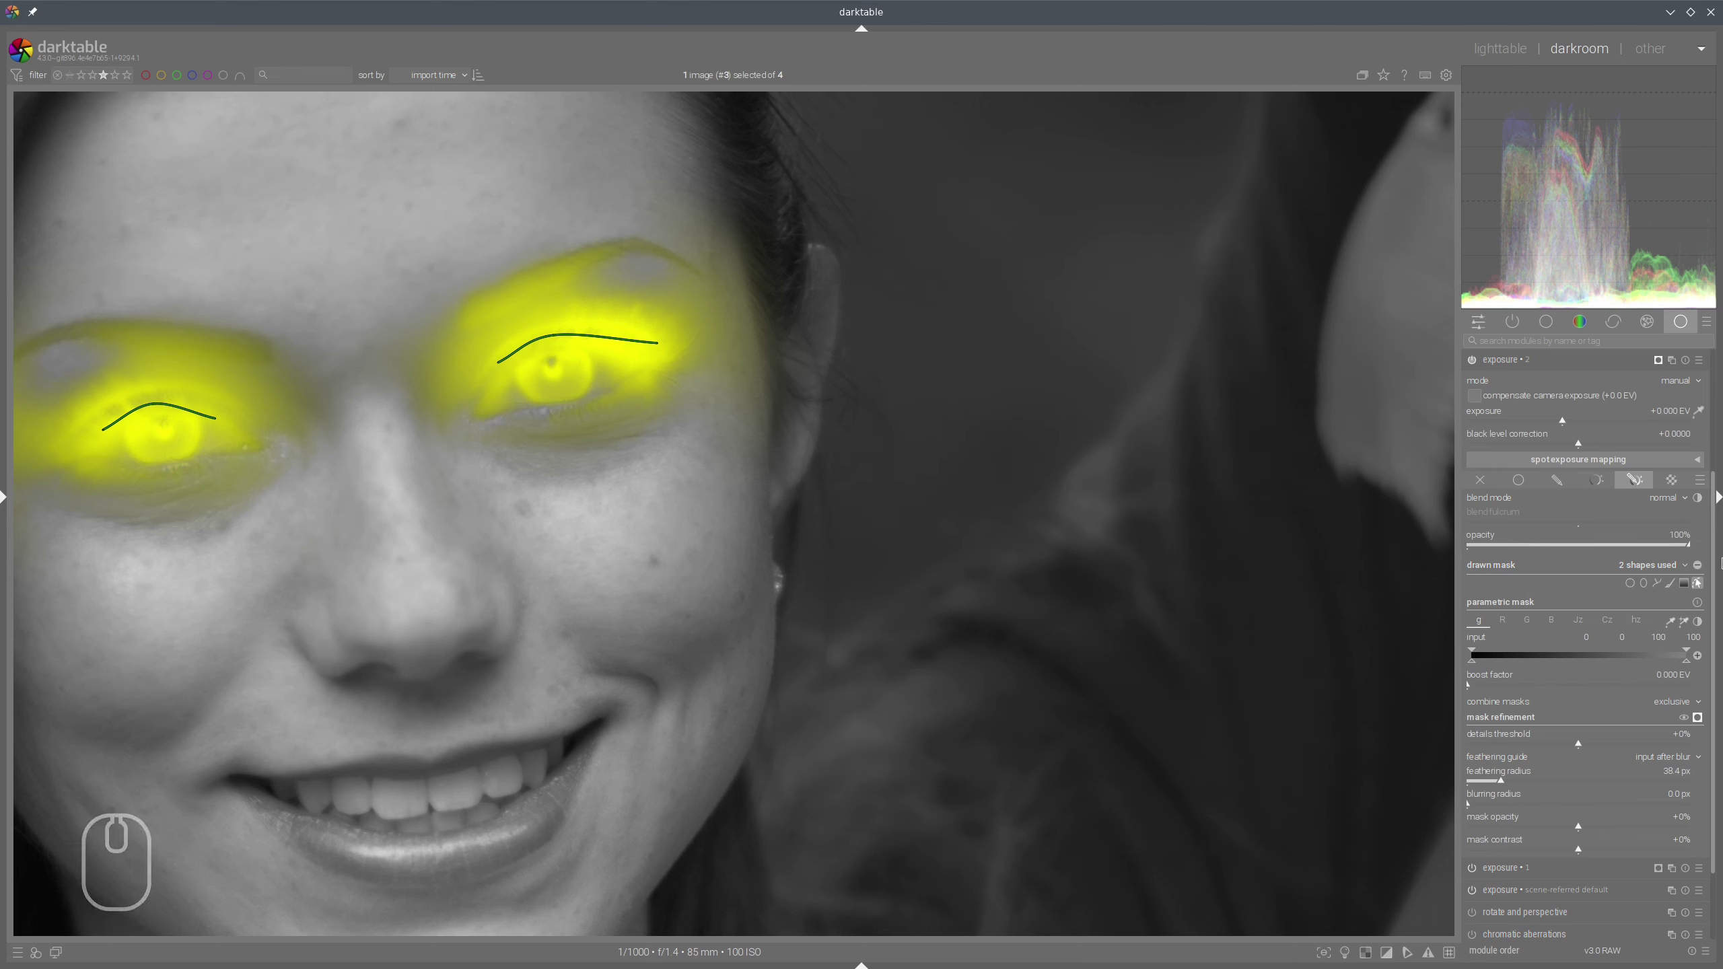
left_click(1697, 584)
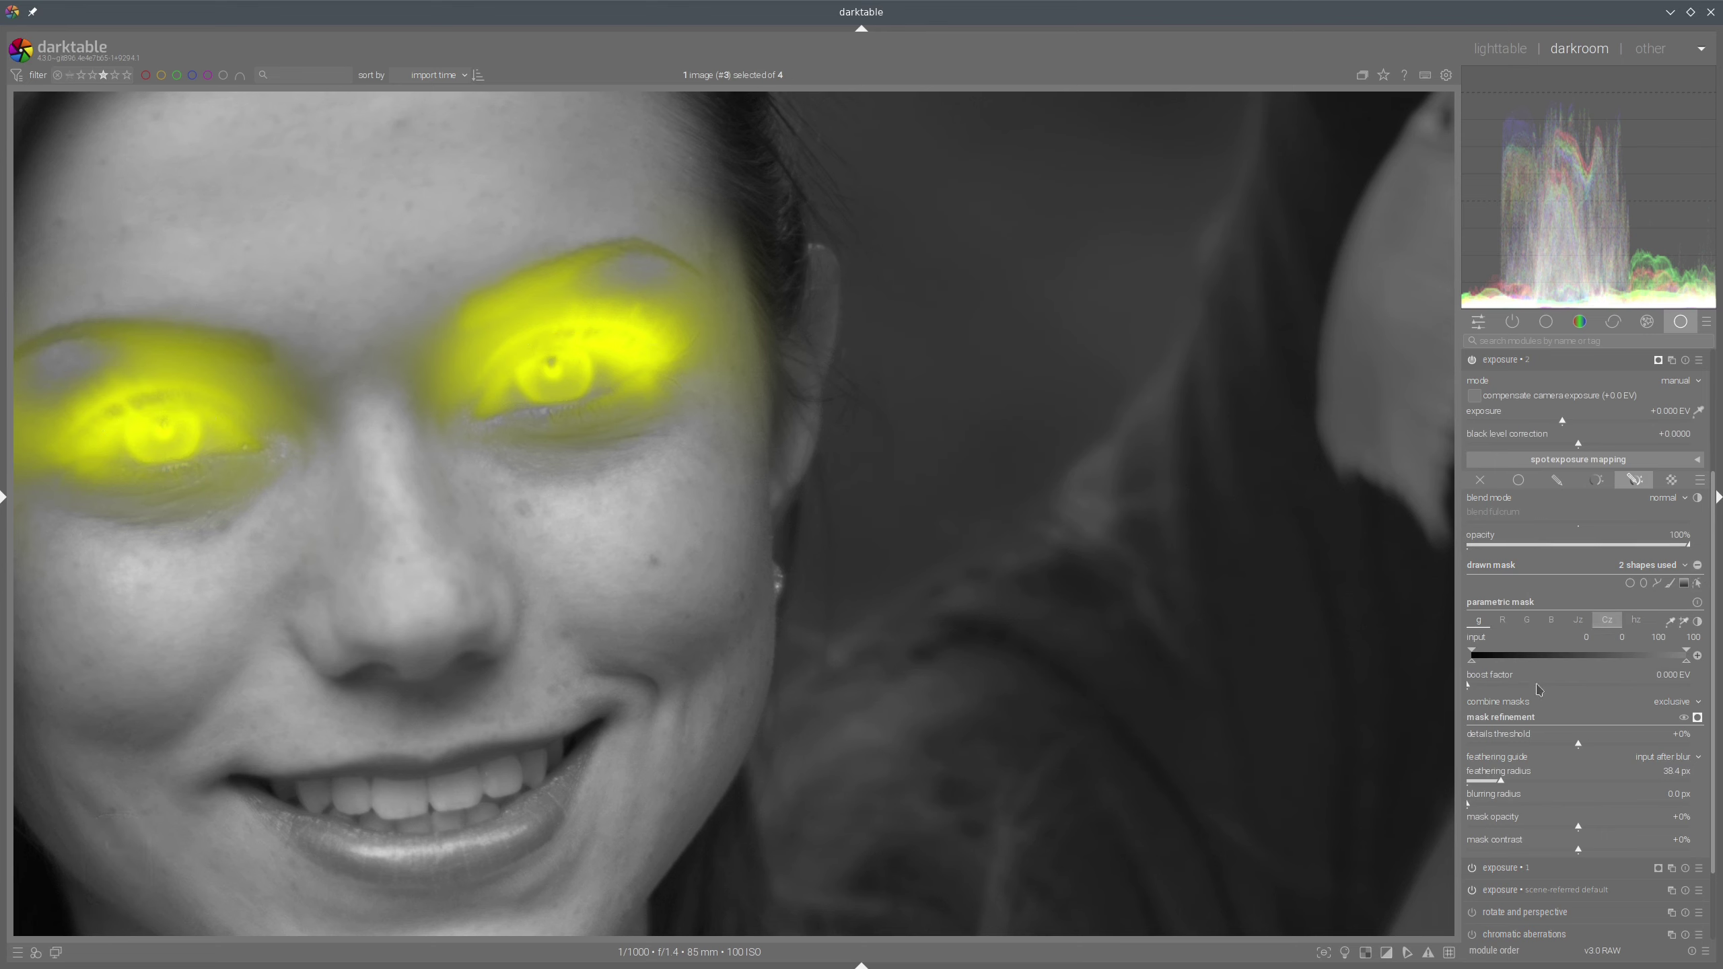
Refine the eye mask with a feathering radius of about 36.1 px and +2% mask contrast, and hide the overlay
scroll(1329, 640, "down", 2)
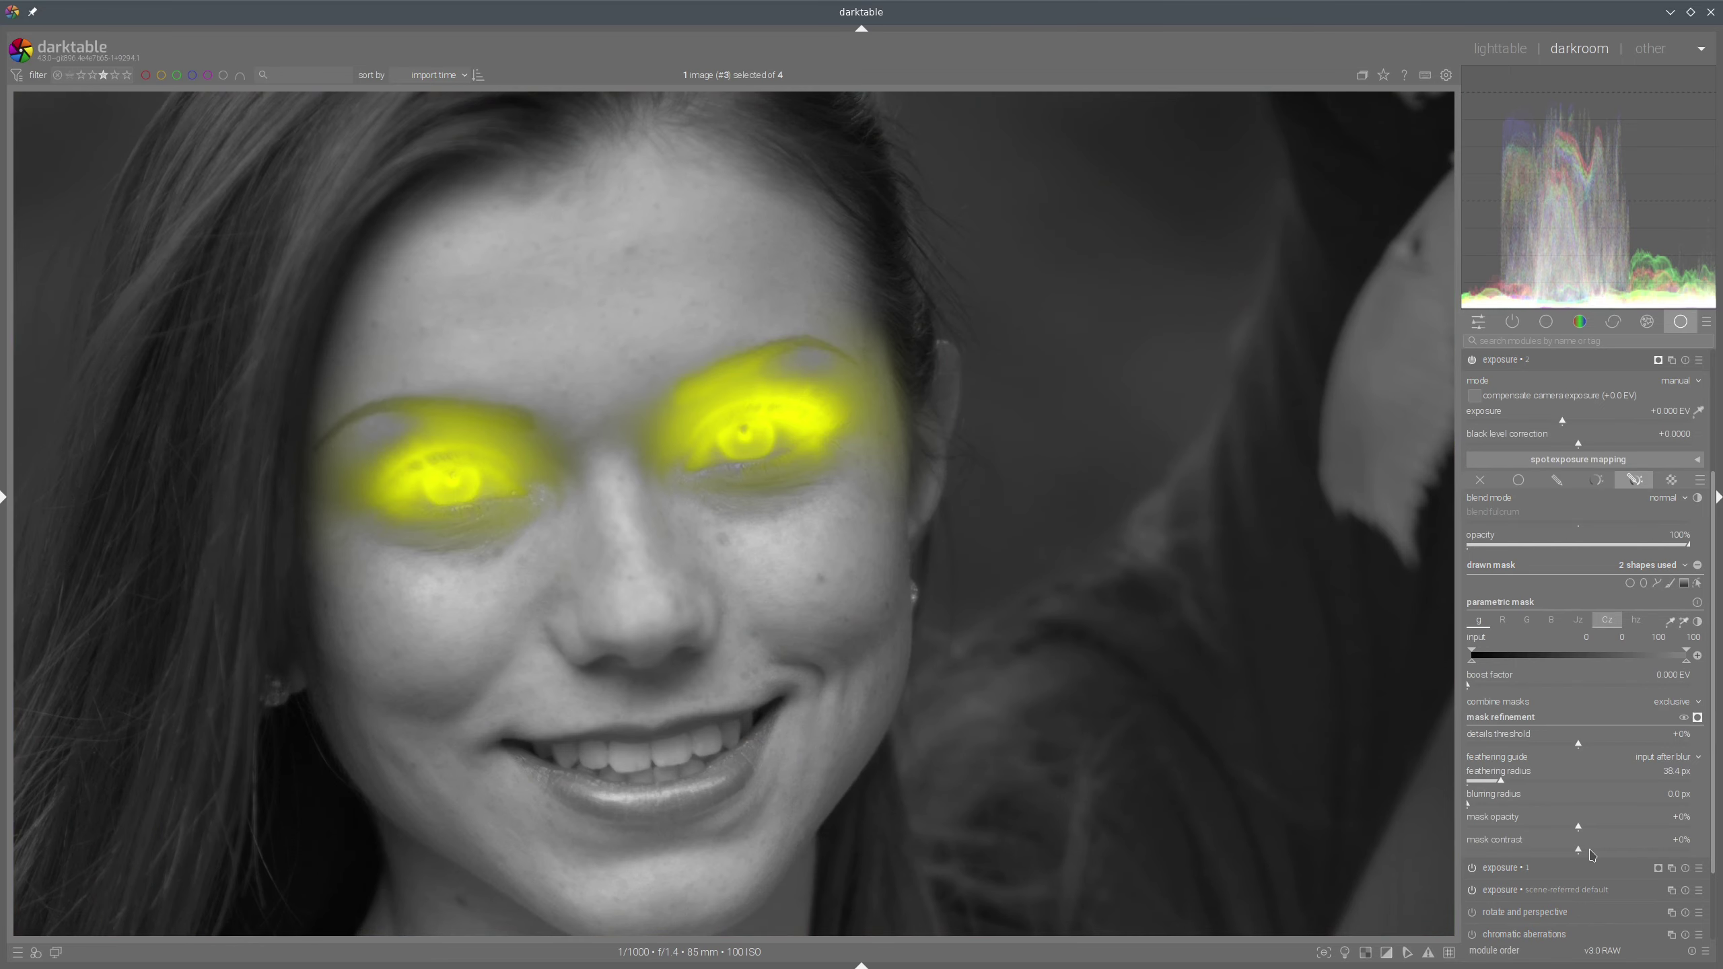
left_click(1591, 854)
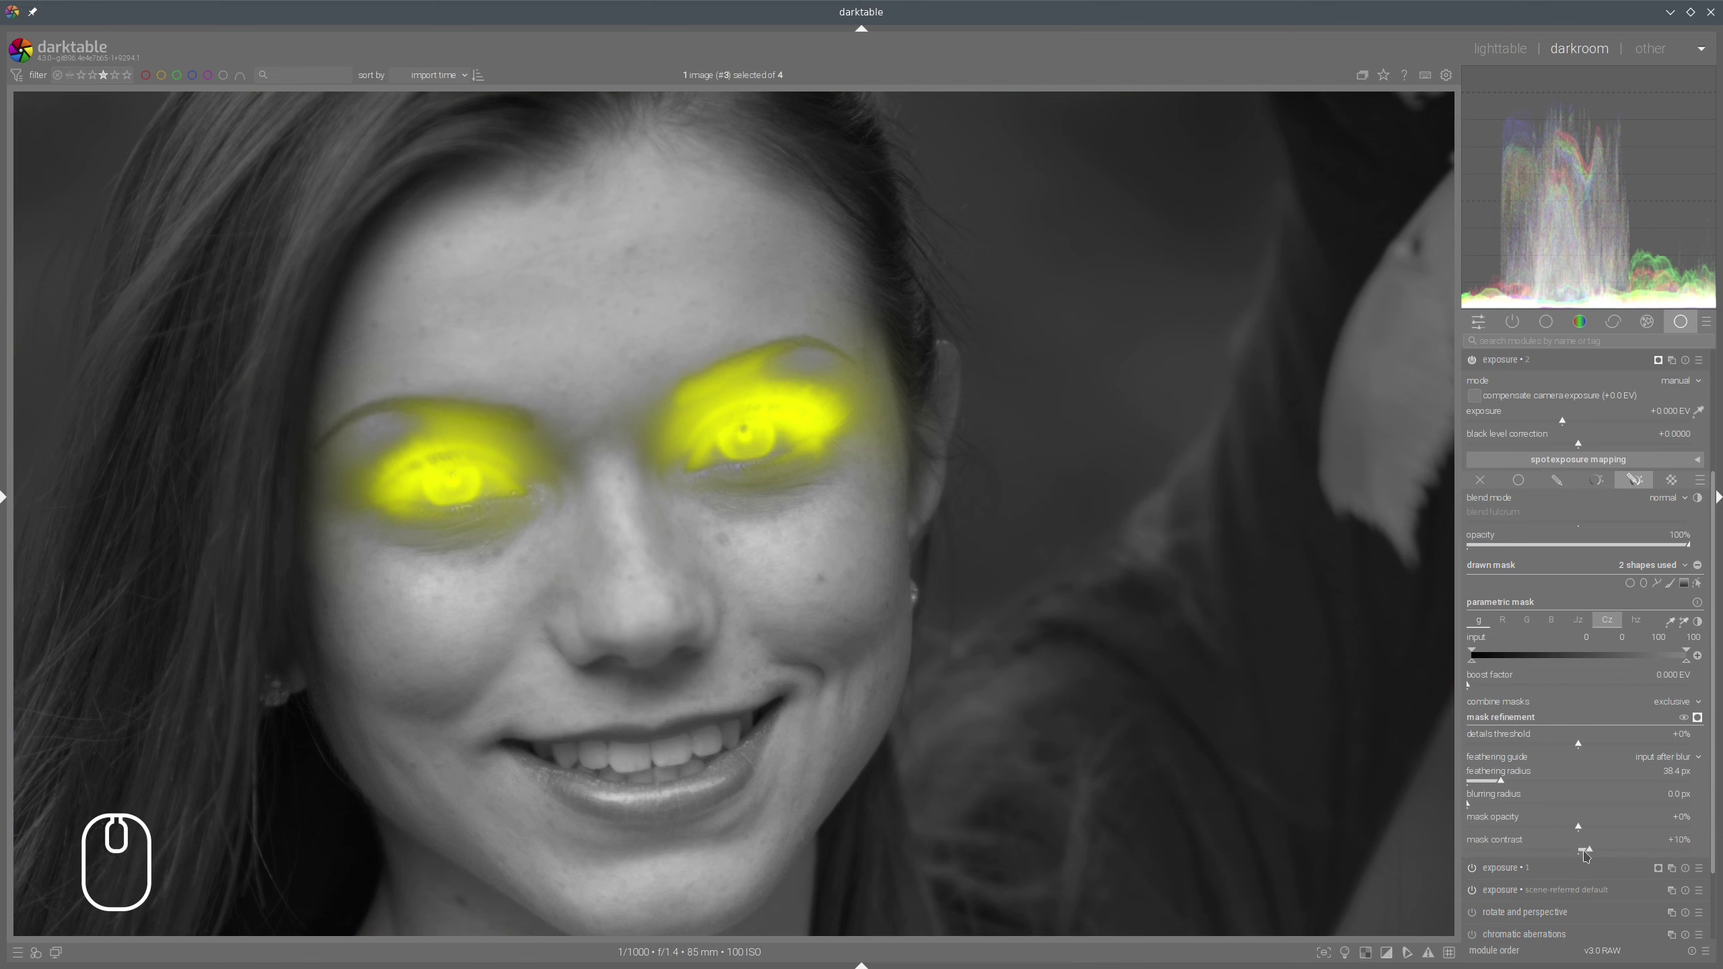
left_click_drag(1503, 779, 1499, 782)
left_click(1580, 848)
left_click(1697, 717)
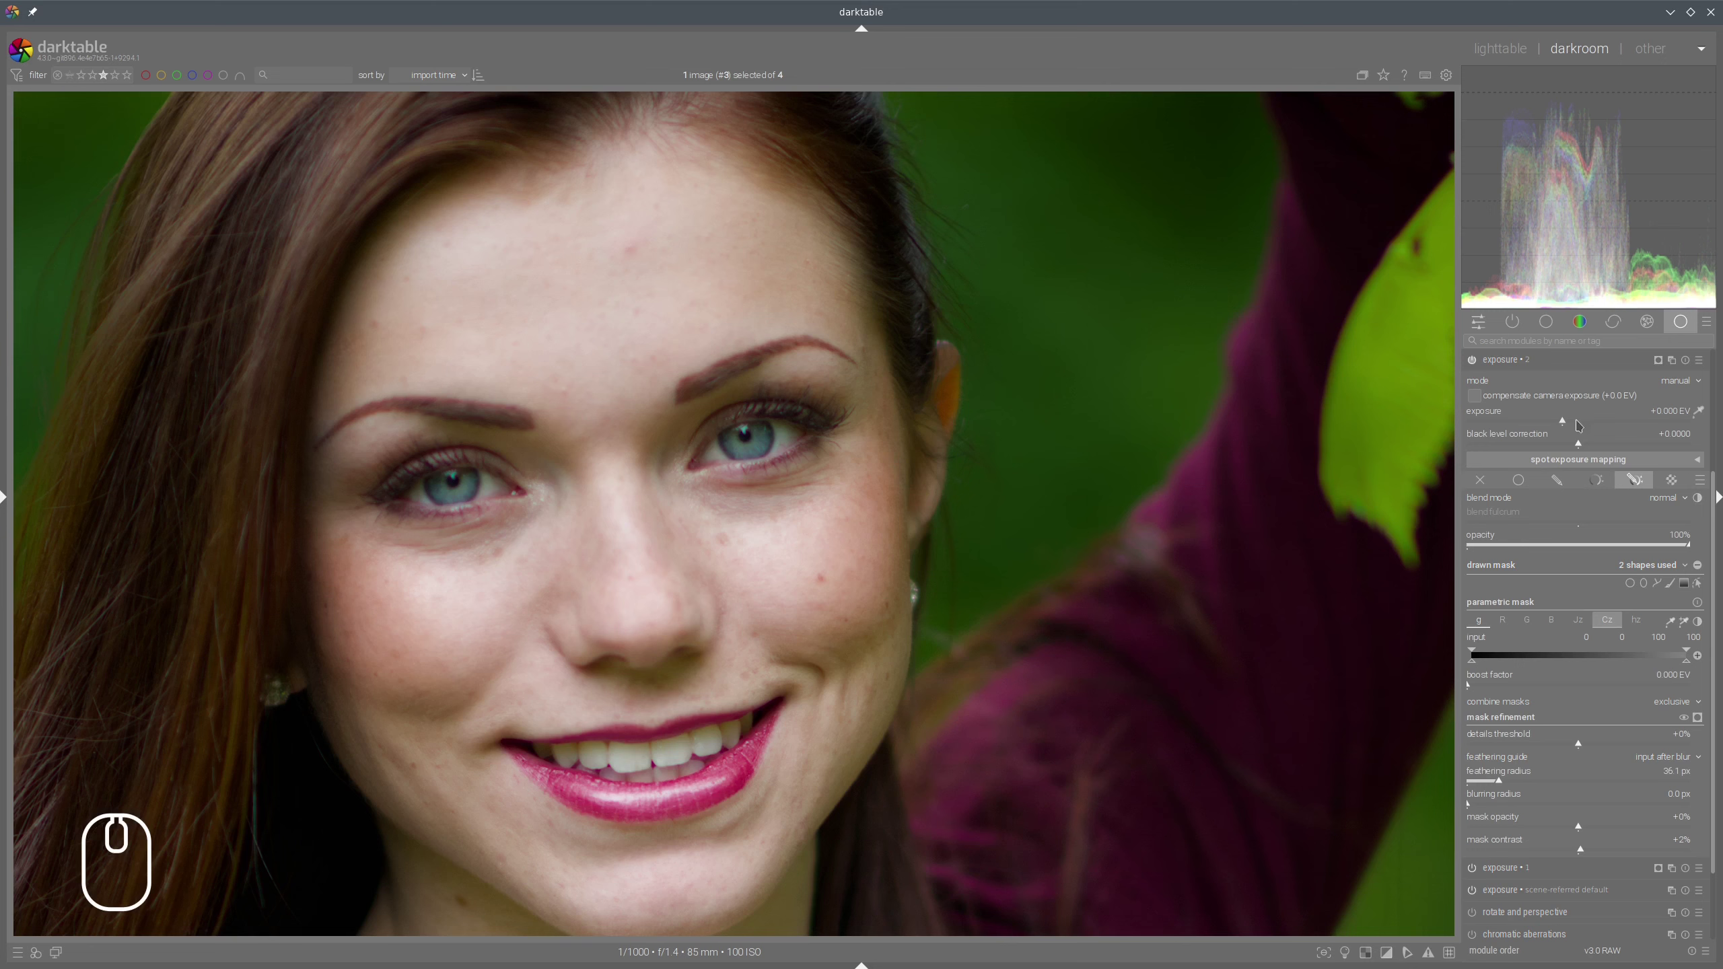
Raise the exposure of the masked eyes to about +0.76 EV and compare the portrait with this instance off and on
left_click_drag(1577, 424, 1589, 424)
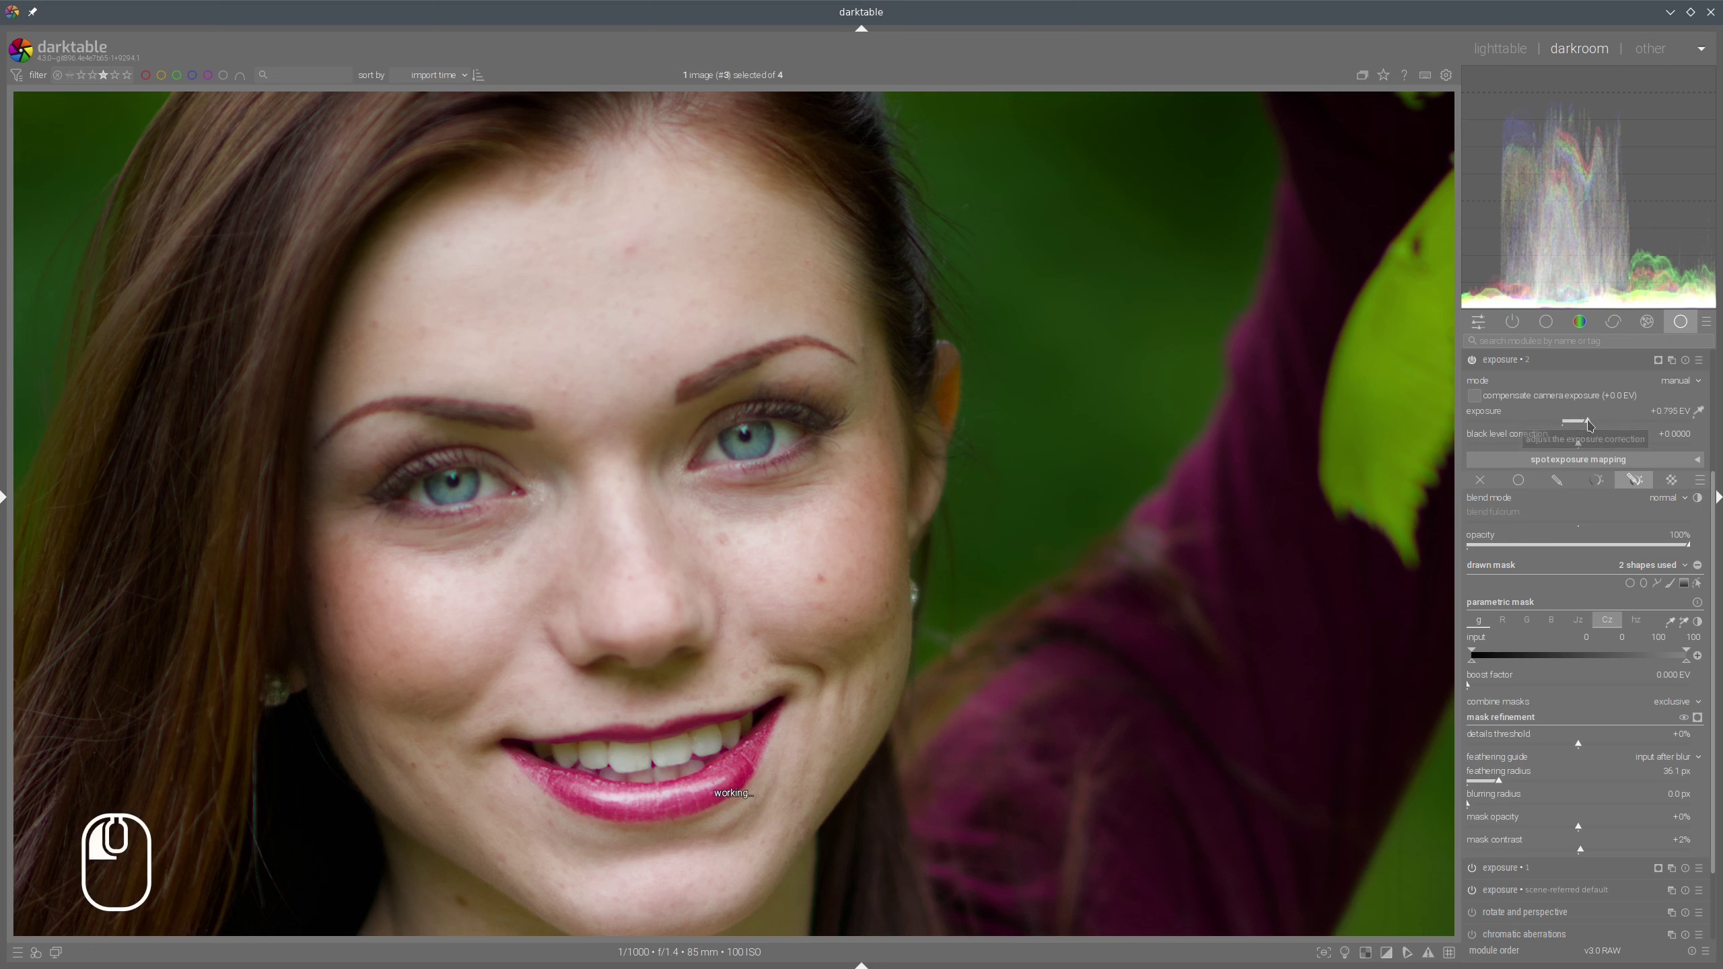
left_click(1583, 425)
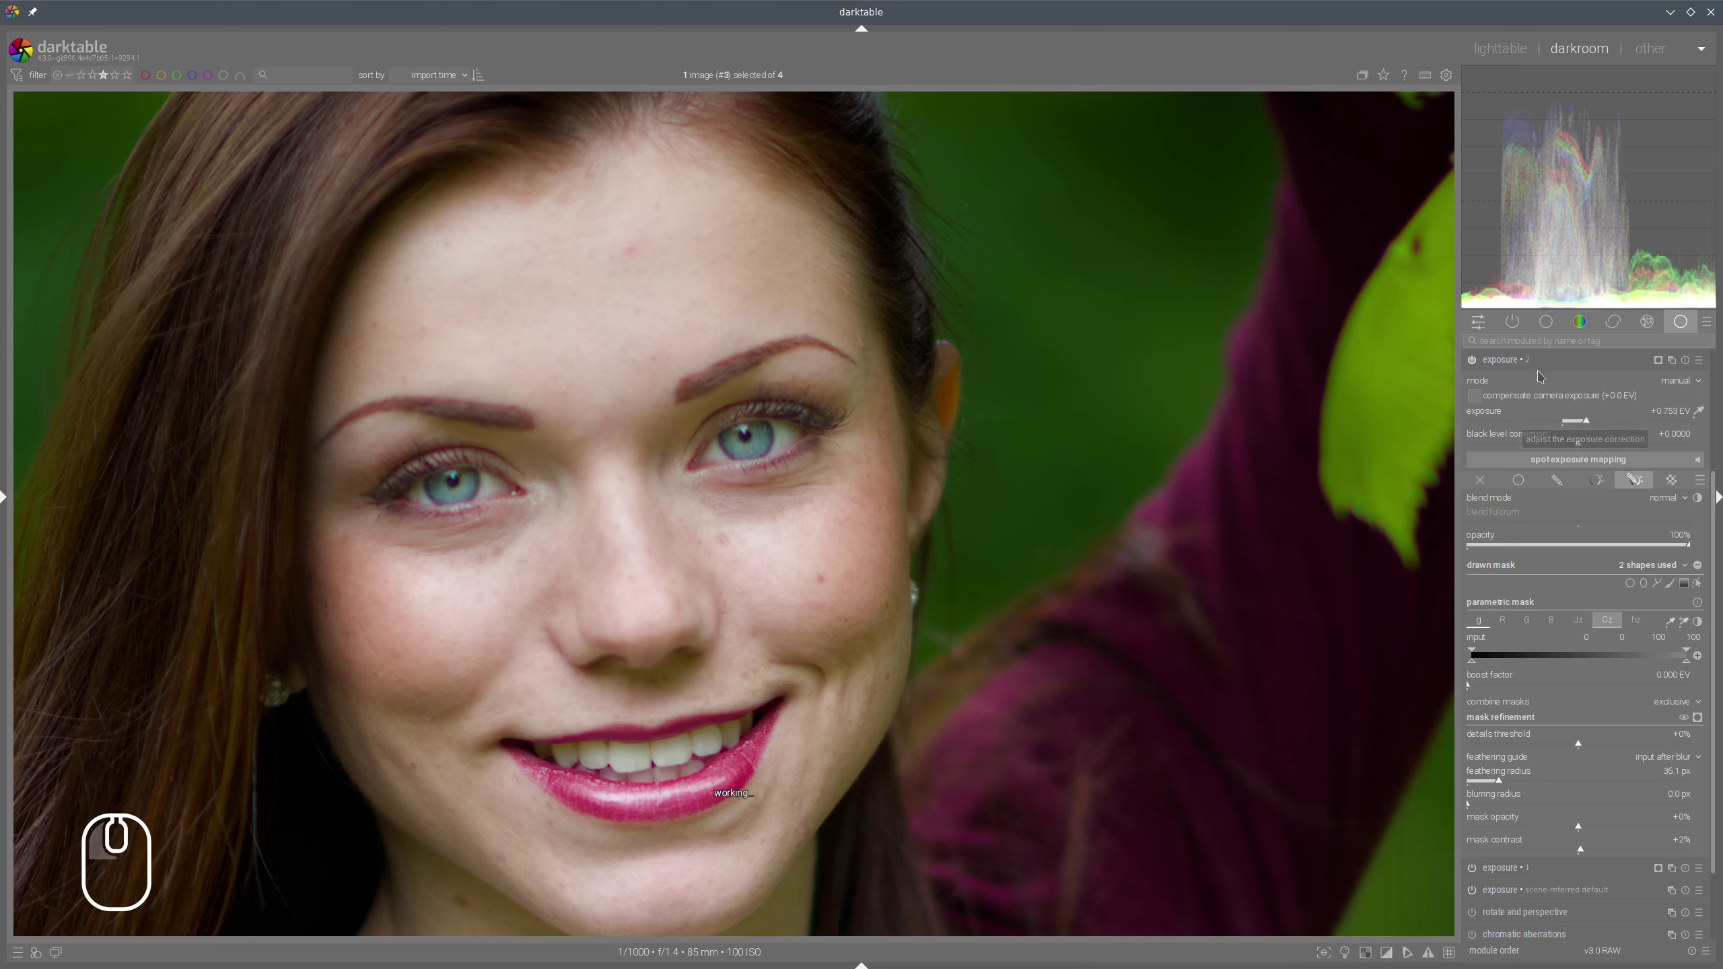
scroll(1007, 420, "down", 2)
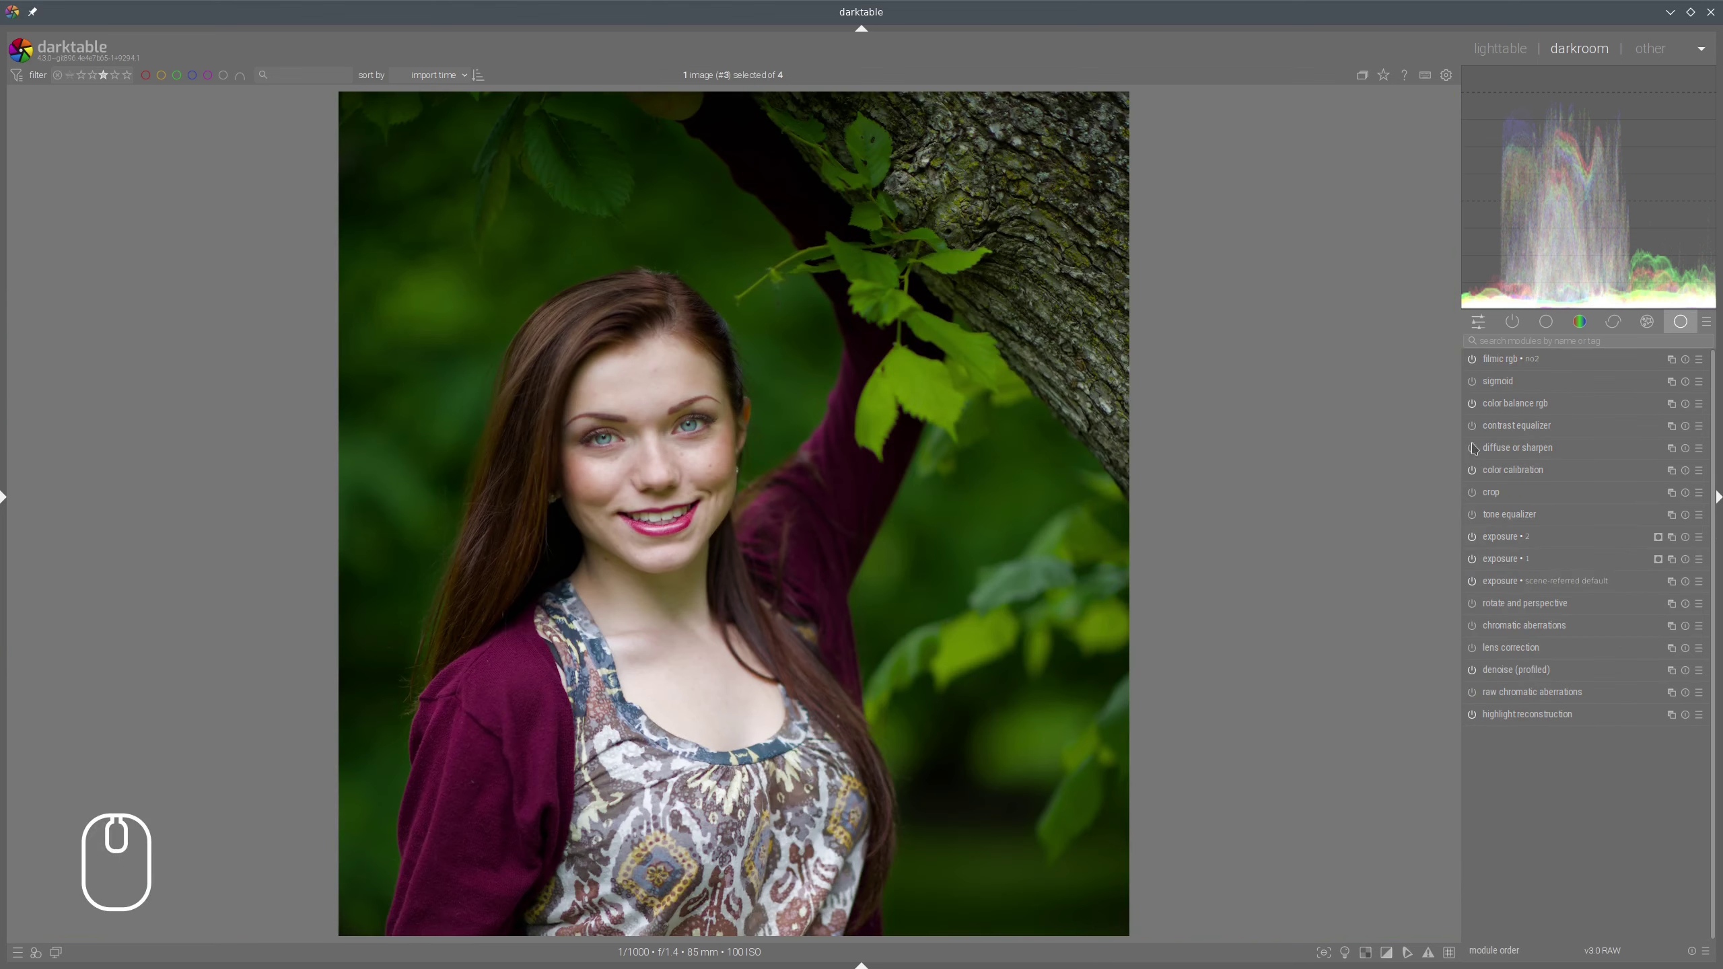
left_click(1472, 537)
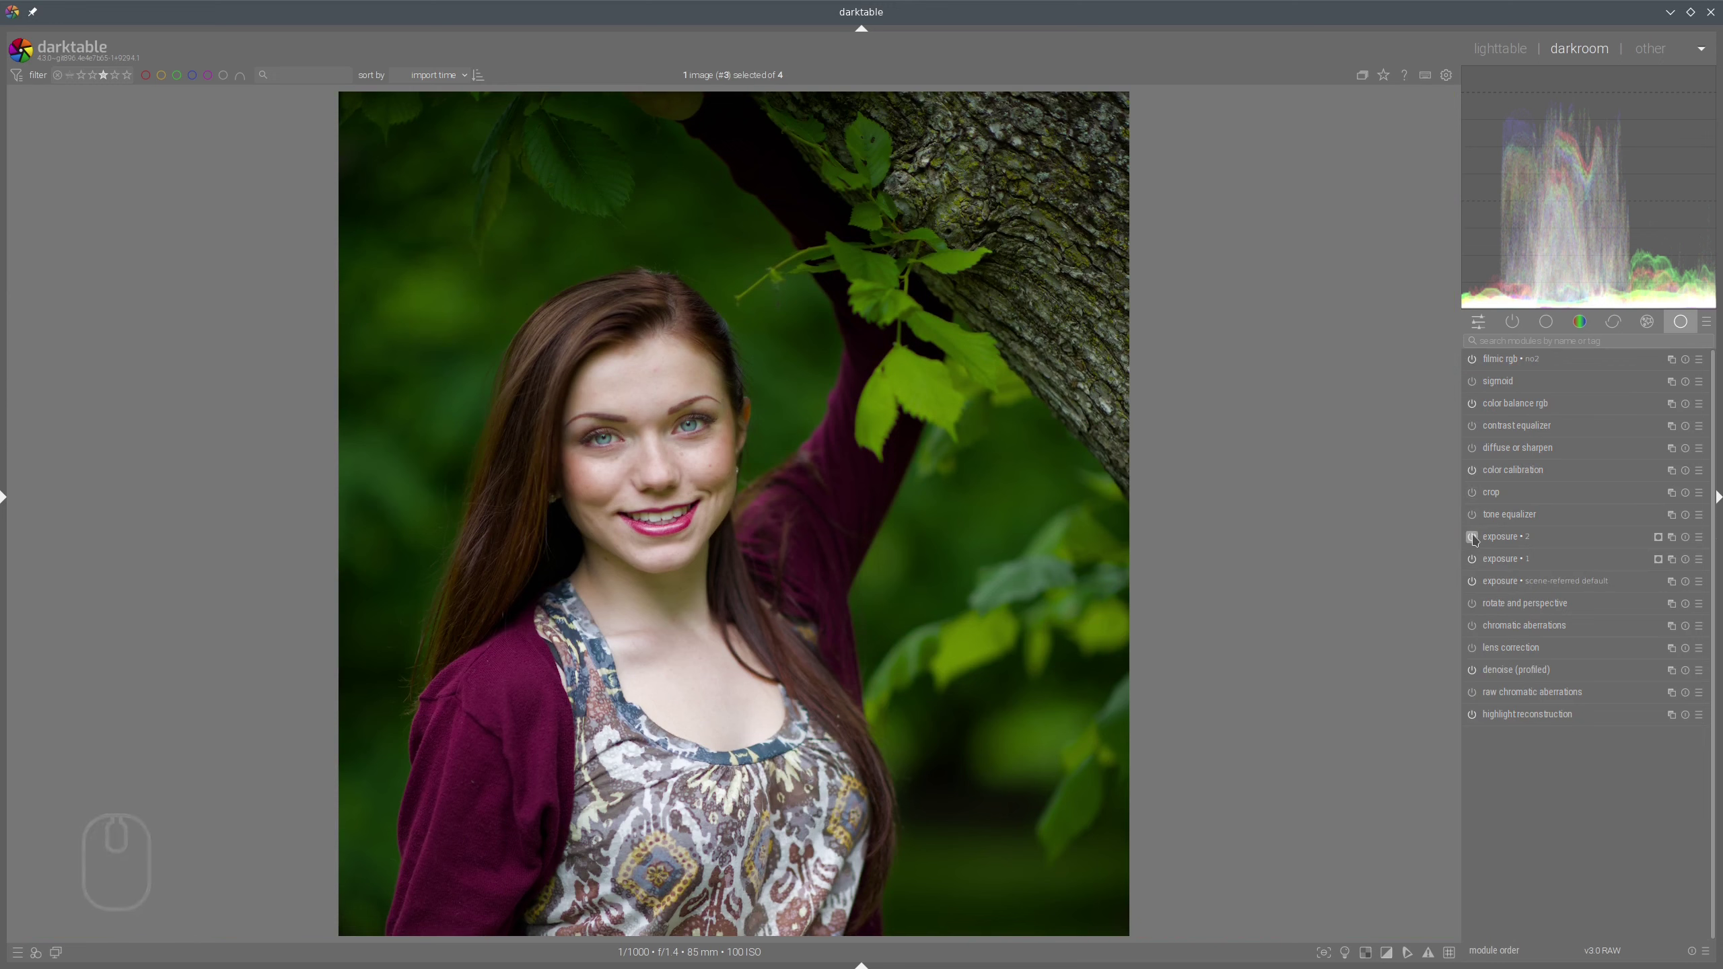
left_click(1472, 538)
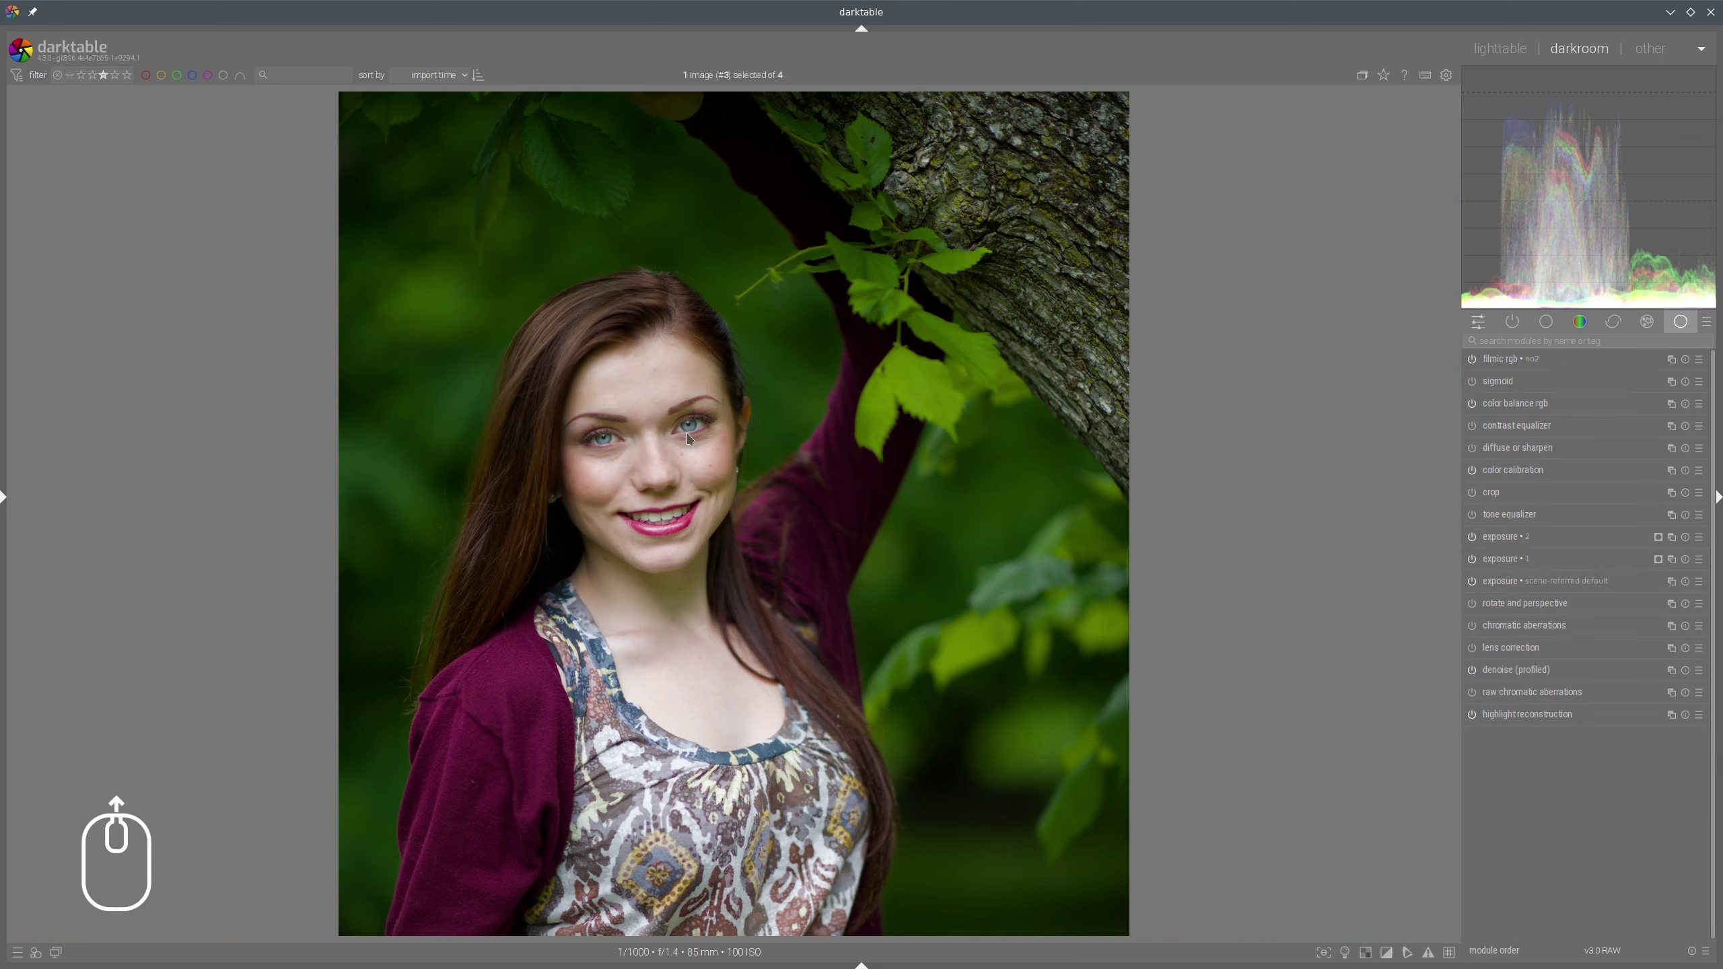
Reduce the exposure of the eye instance slightly, and check the brightened eyes in the whole portrait and close up
scroll(686, 434, "up", 3)
left_click(1503, 537)
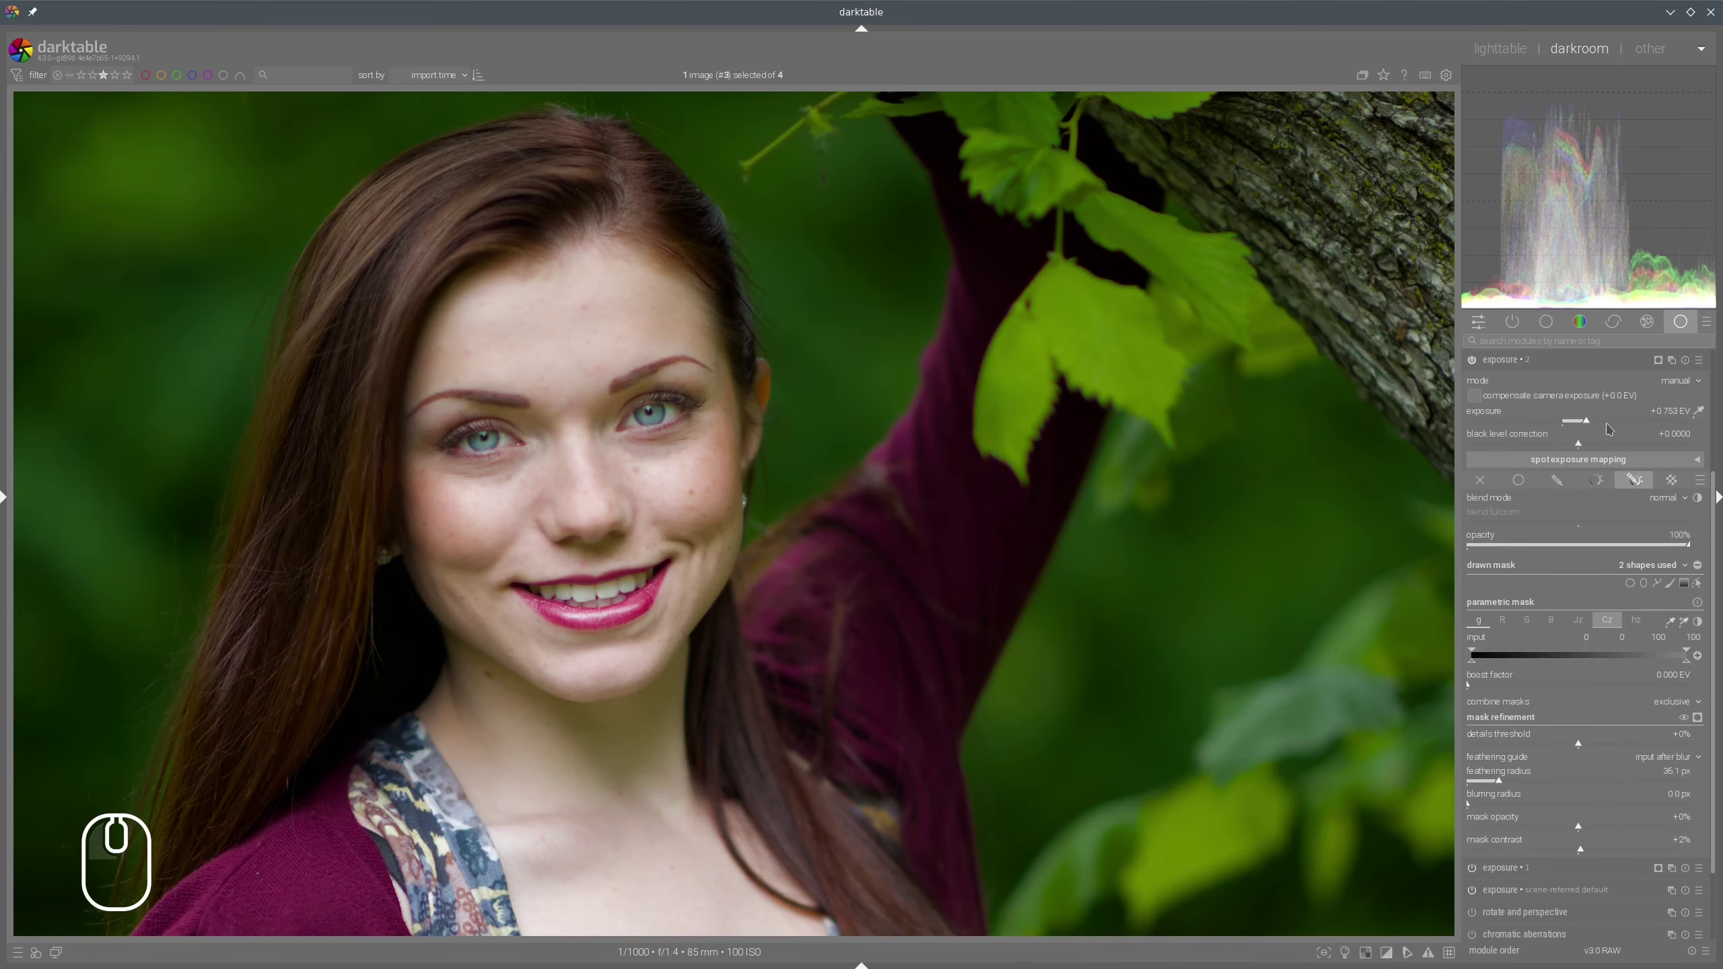
left_click_drag(1583, 424, 1581, 424)
left_click(1507, 367)
scroll(858, 402, "down", 2)
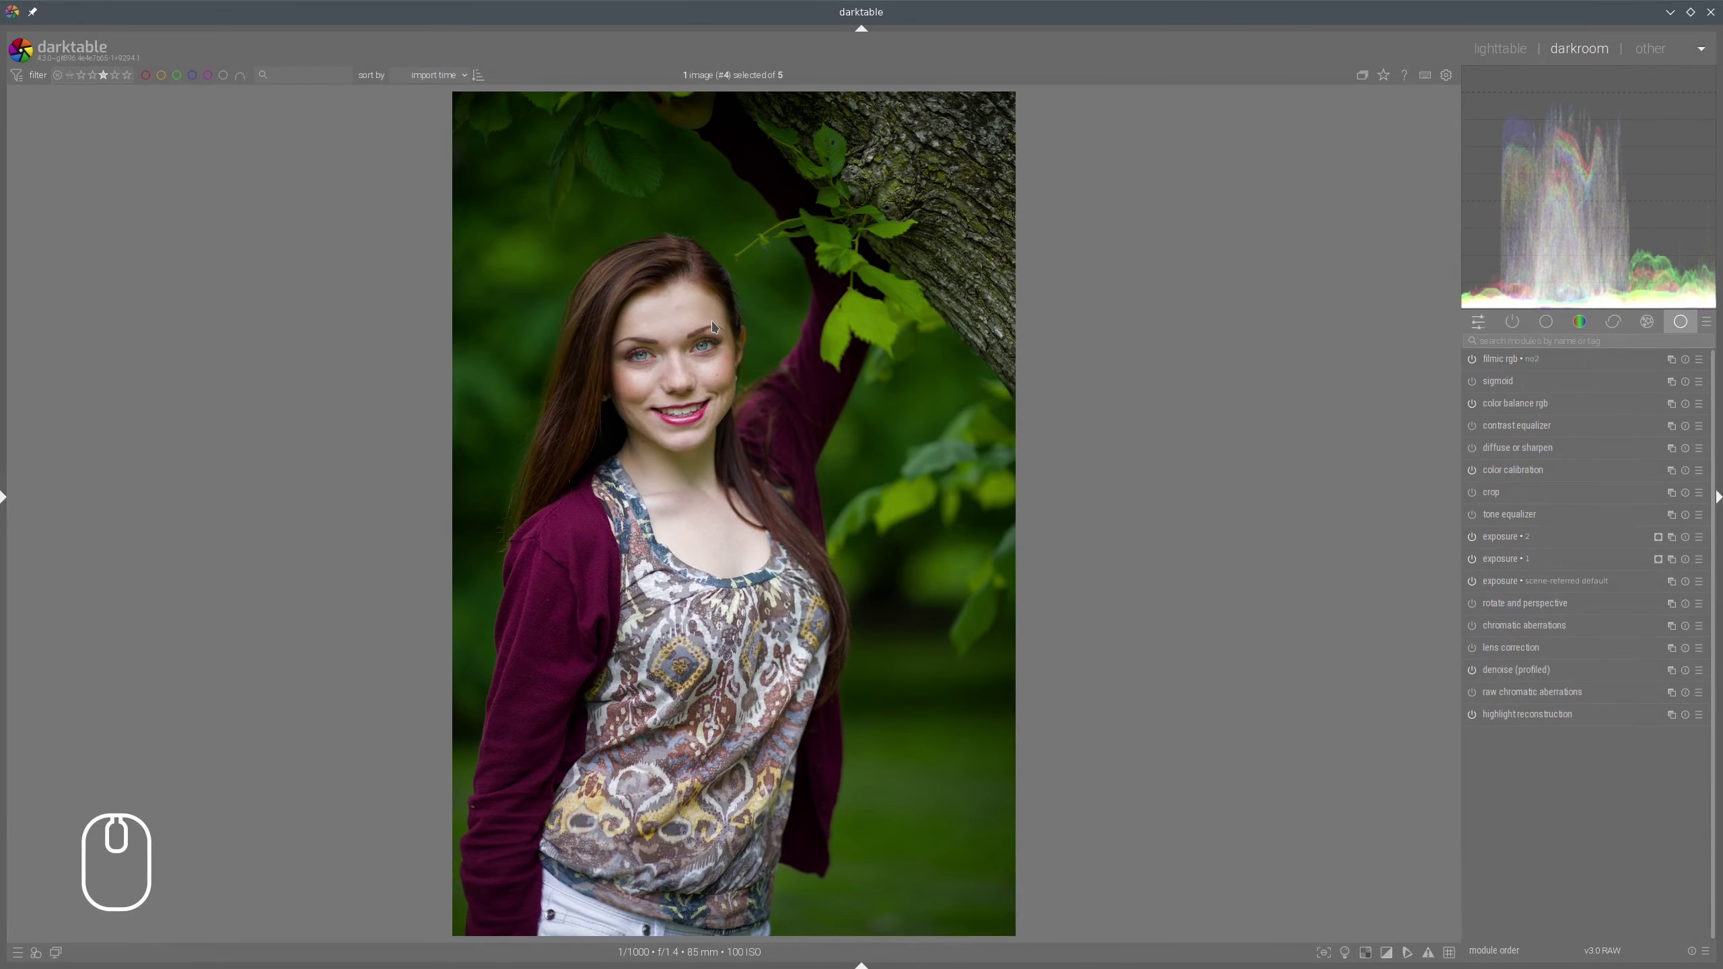
scroll(689, 339, "up", 5)
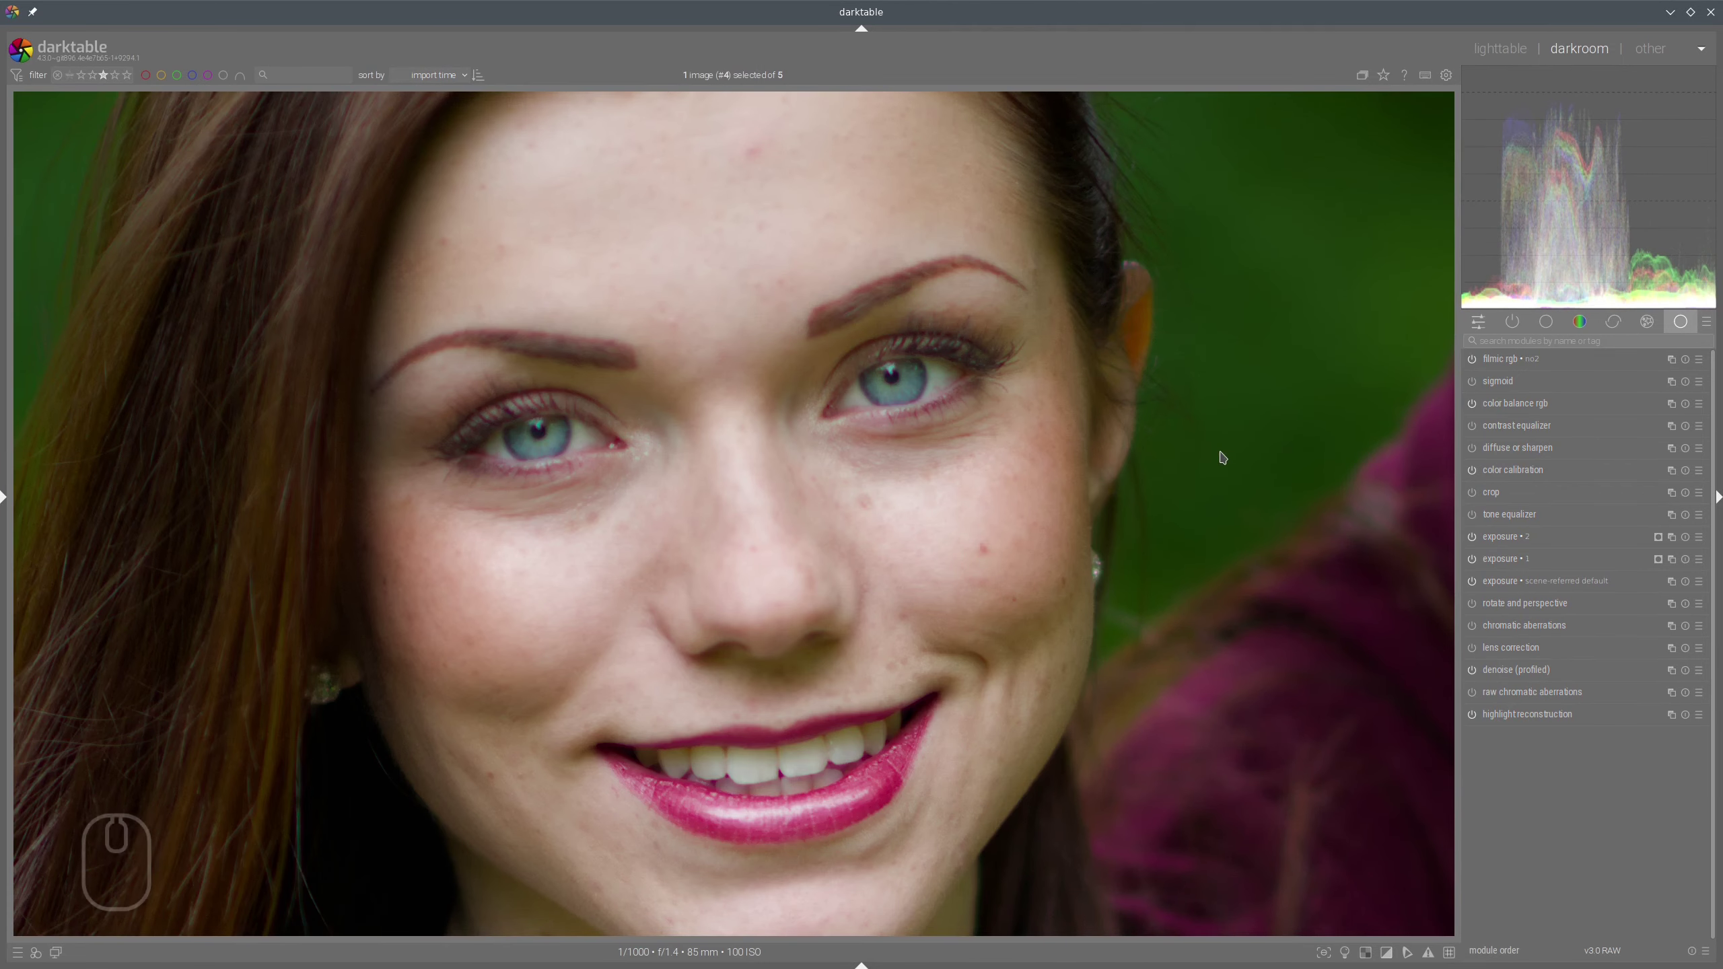
Add a second color balance rgb instance with a drawn and parametric mask, and activate the brush for multiple strokes
right_click(1671, 404)
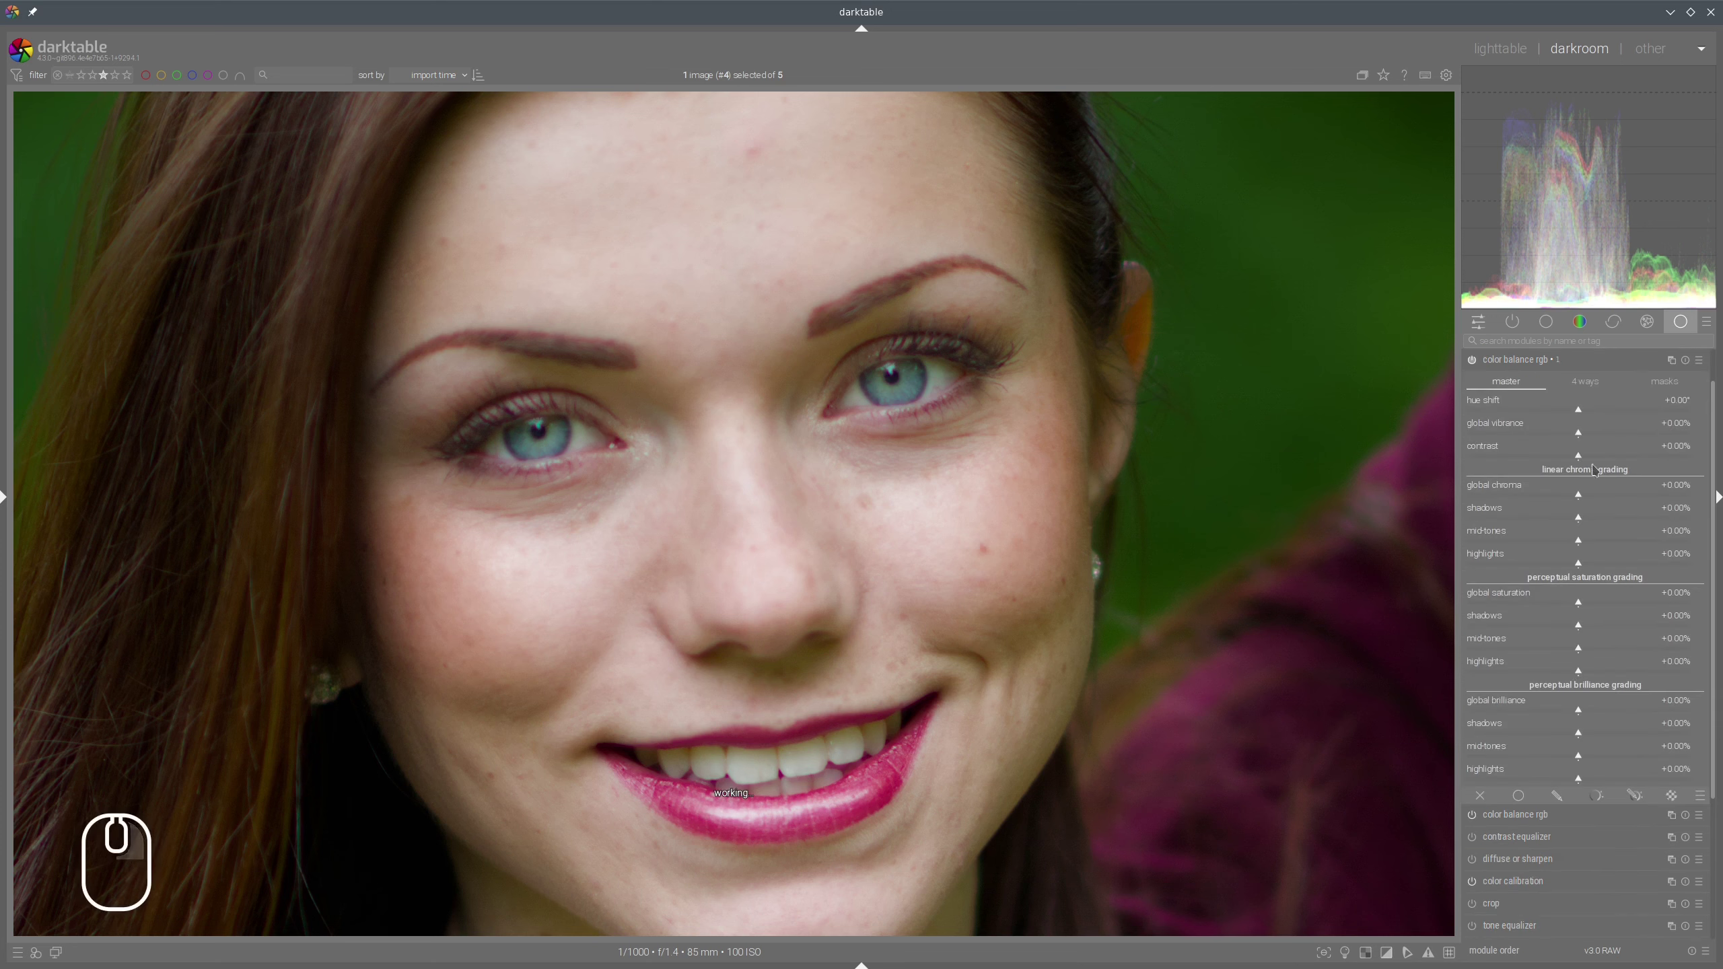
left_click(1635, 796)
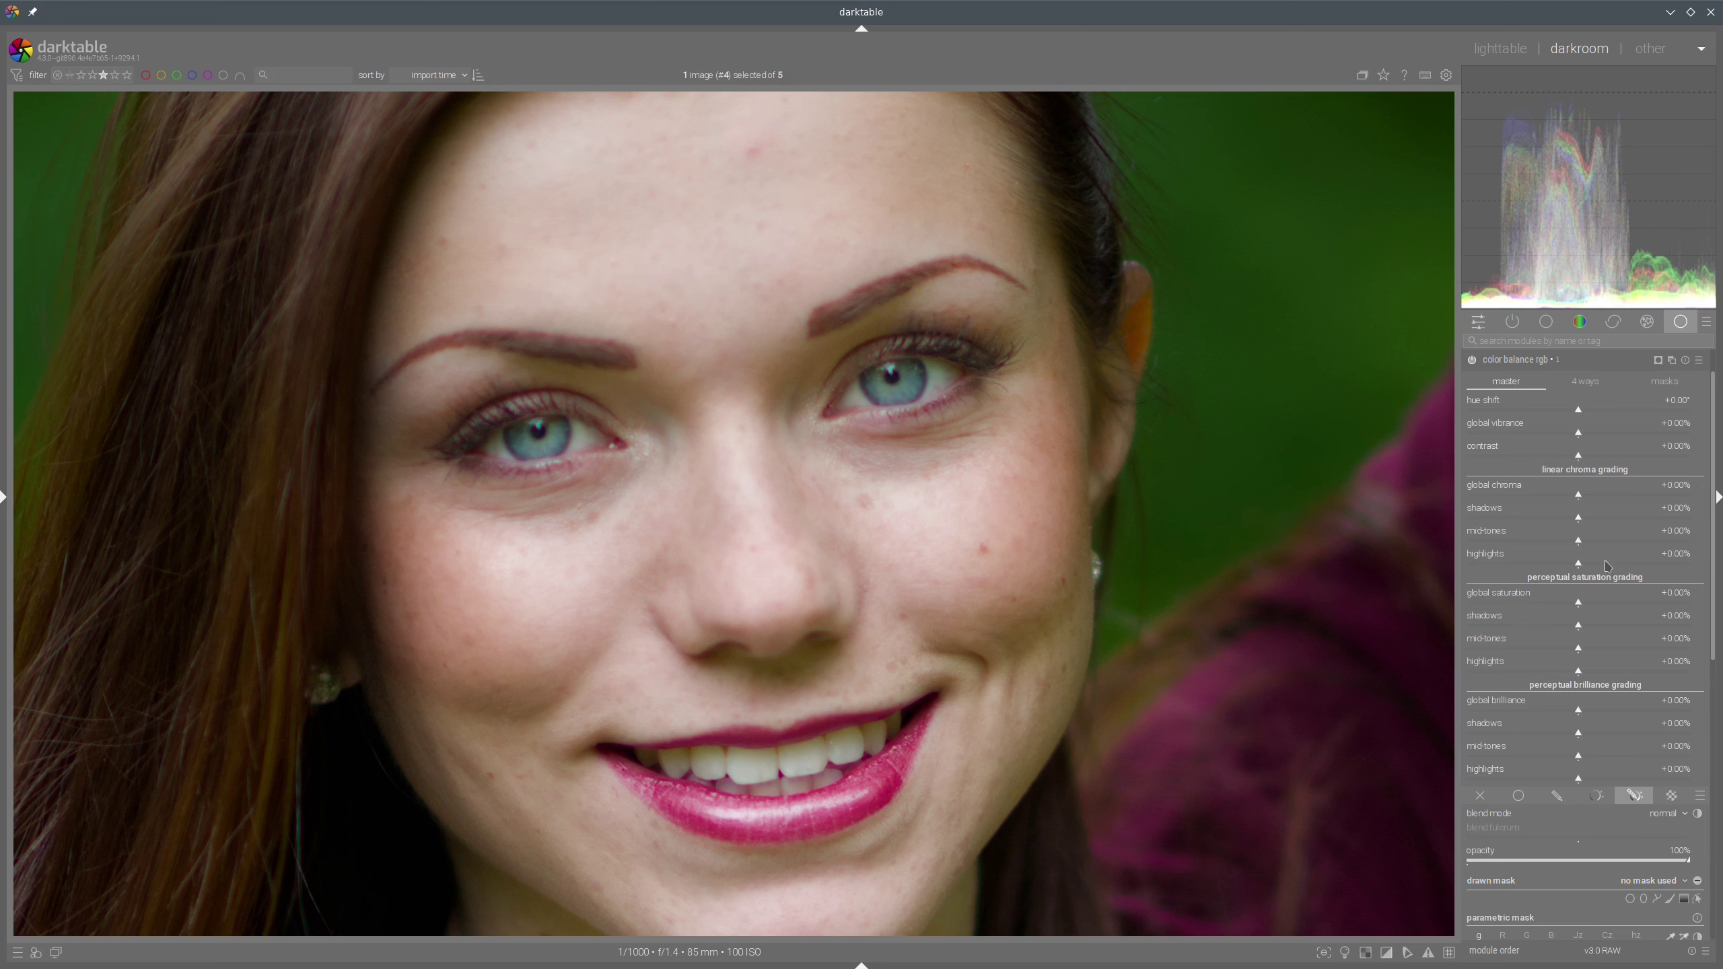
scroll(1632, 716, "down", 3)
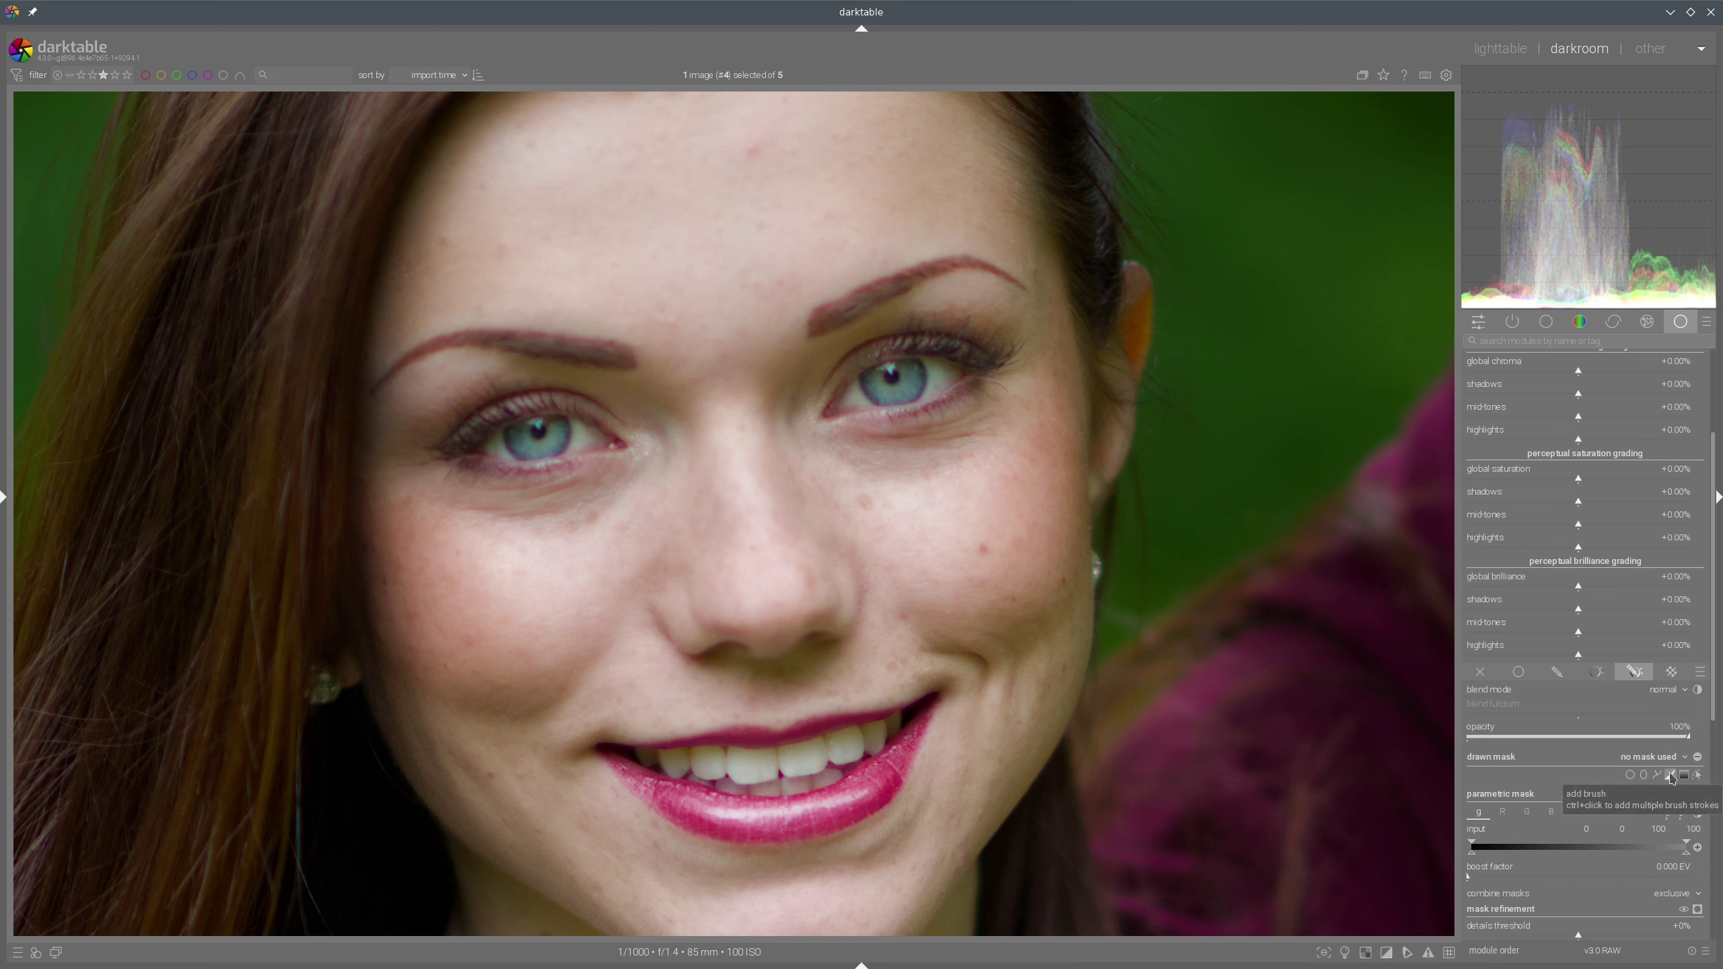
left_click(1670, 775, "ctrl")
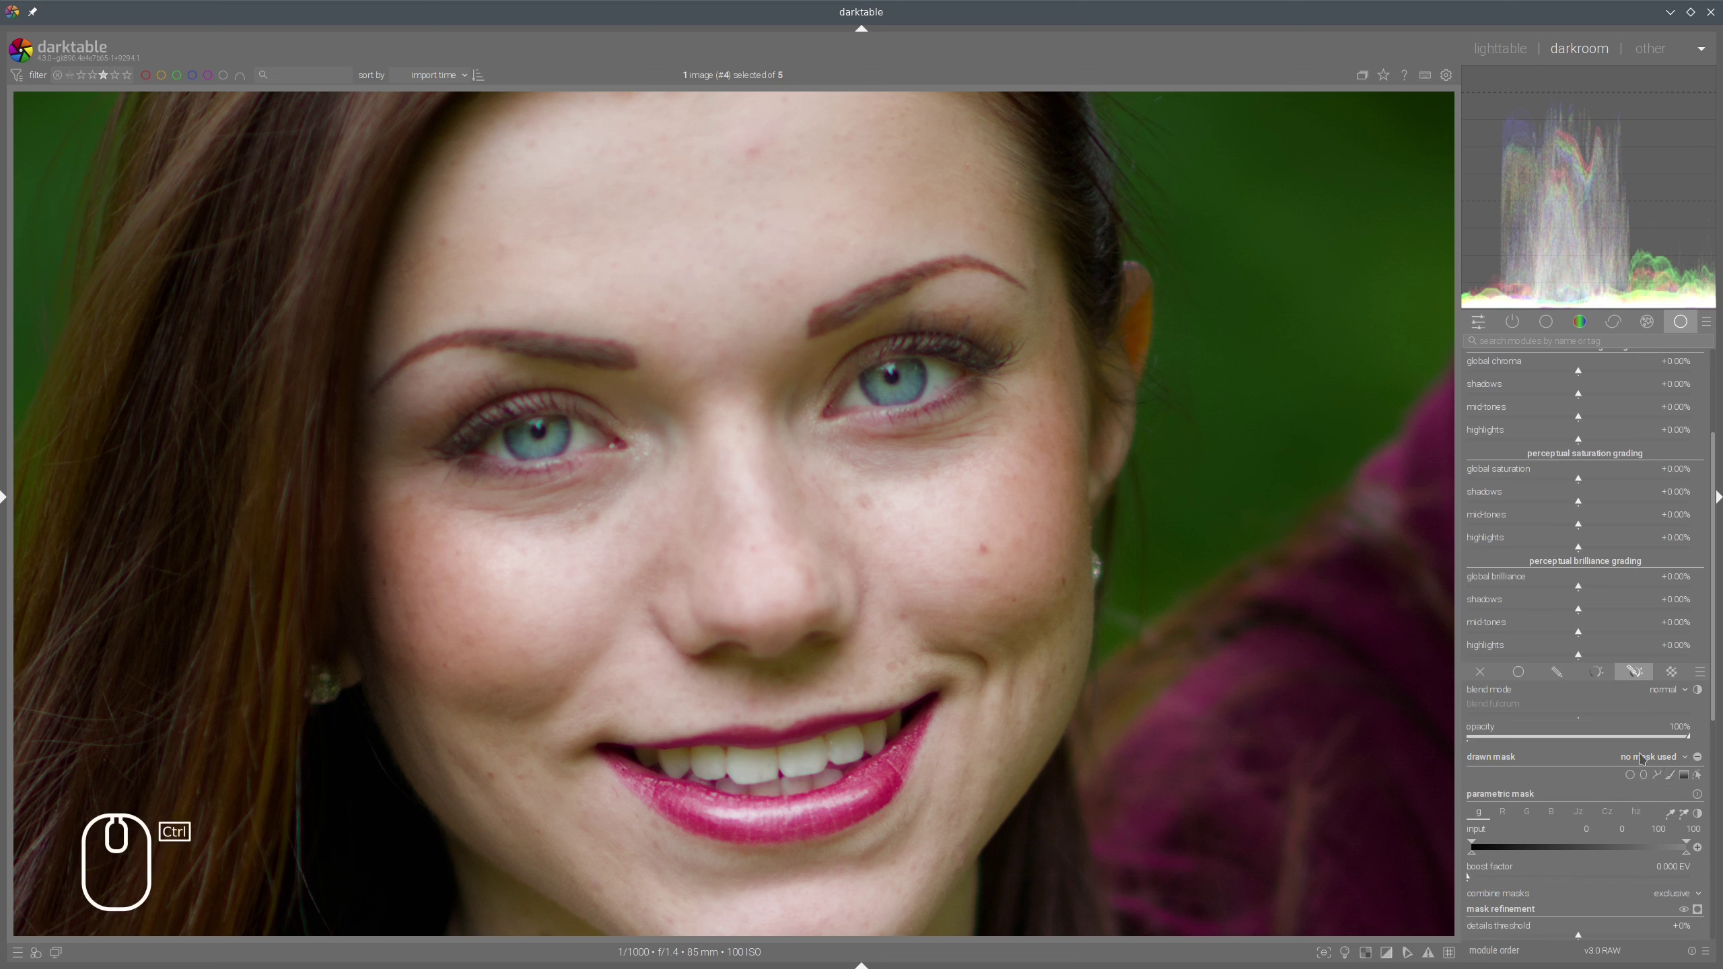
left_click(1672, 777, "ctrl")
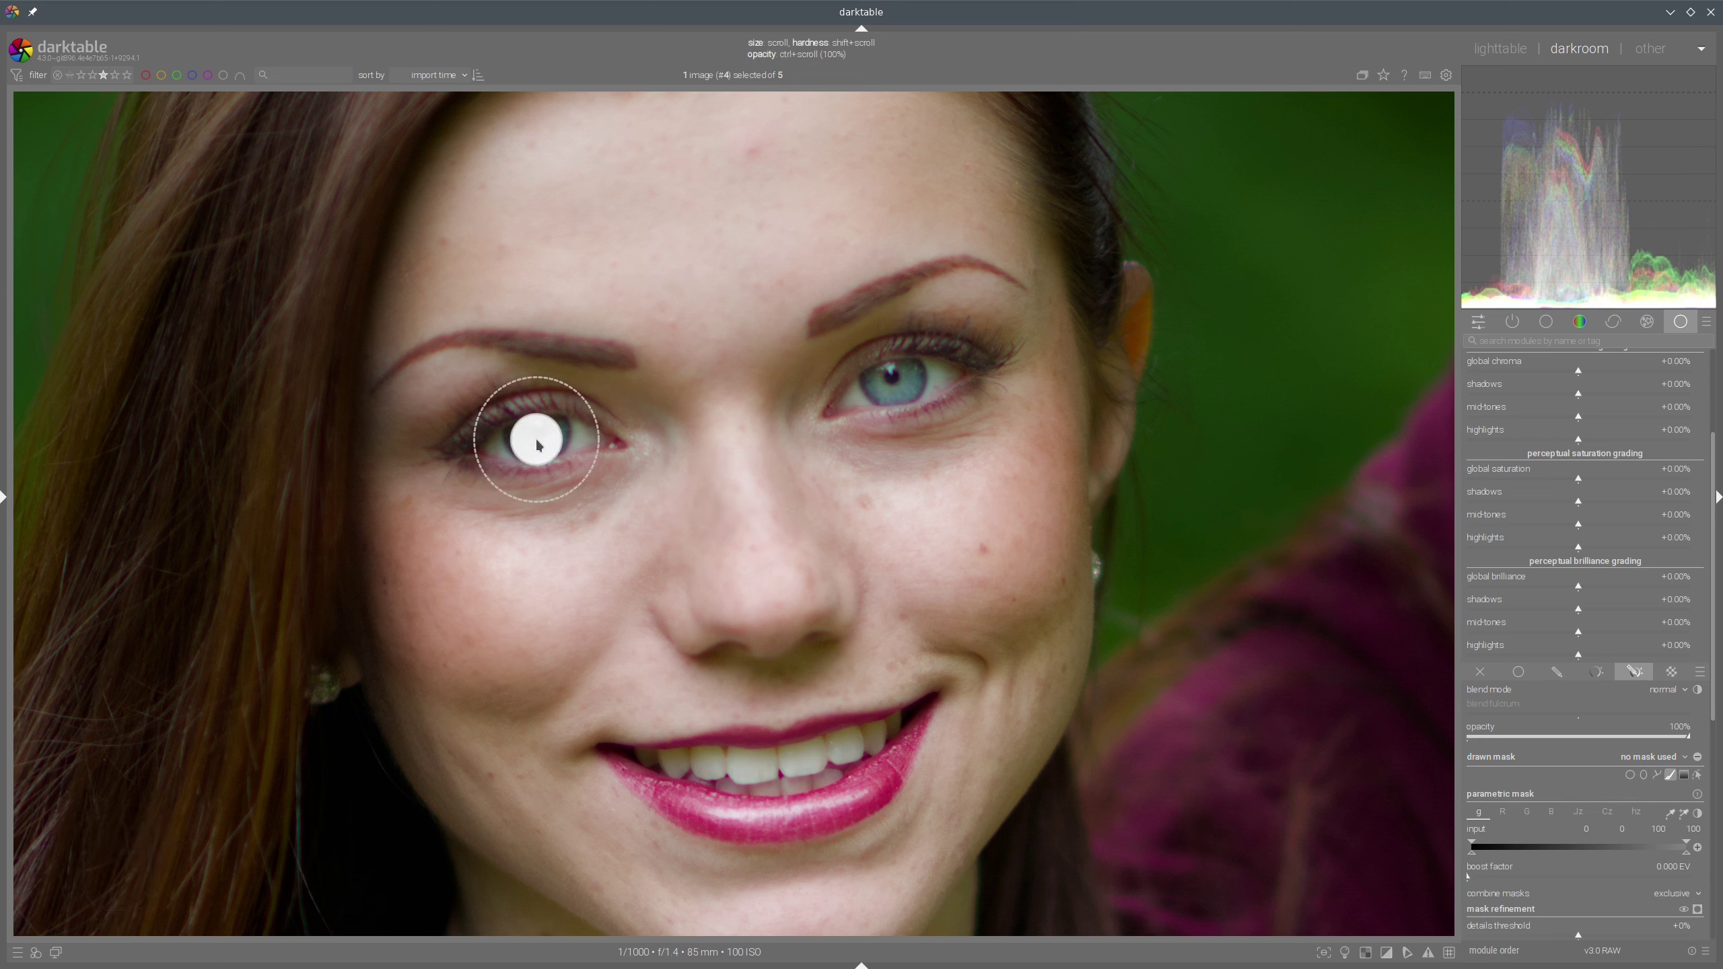
Shrink the mask brush to iris size, adjust its hardness, and paint one short stroke over each iris
scroll(538, 445, "down", 2, "shift")
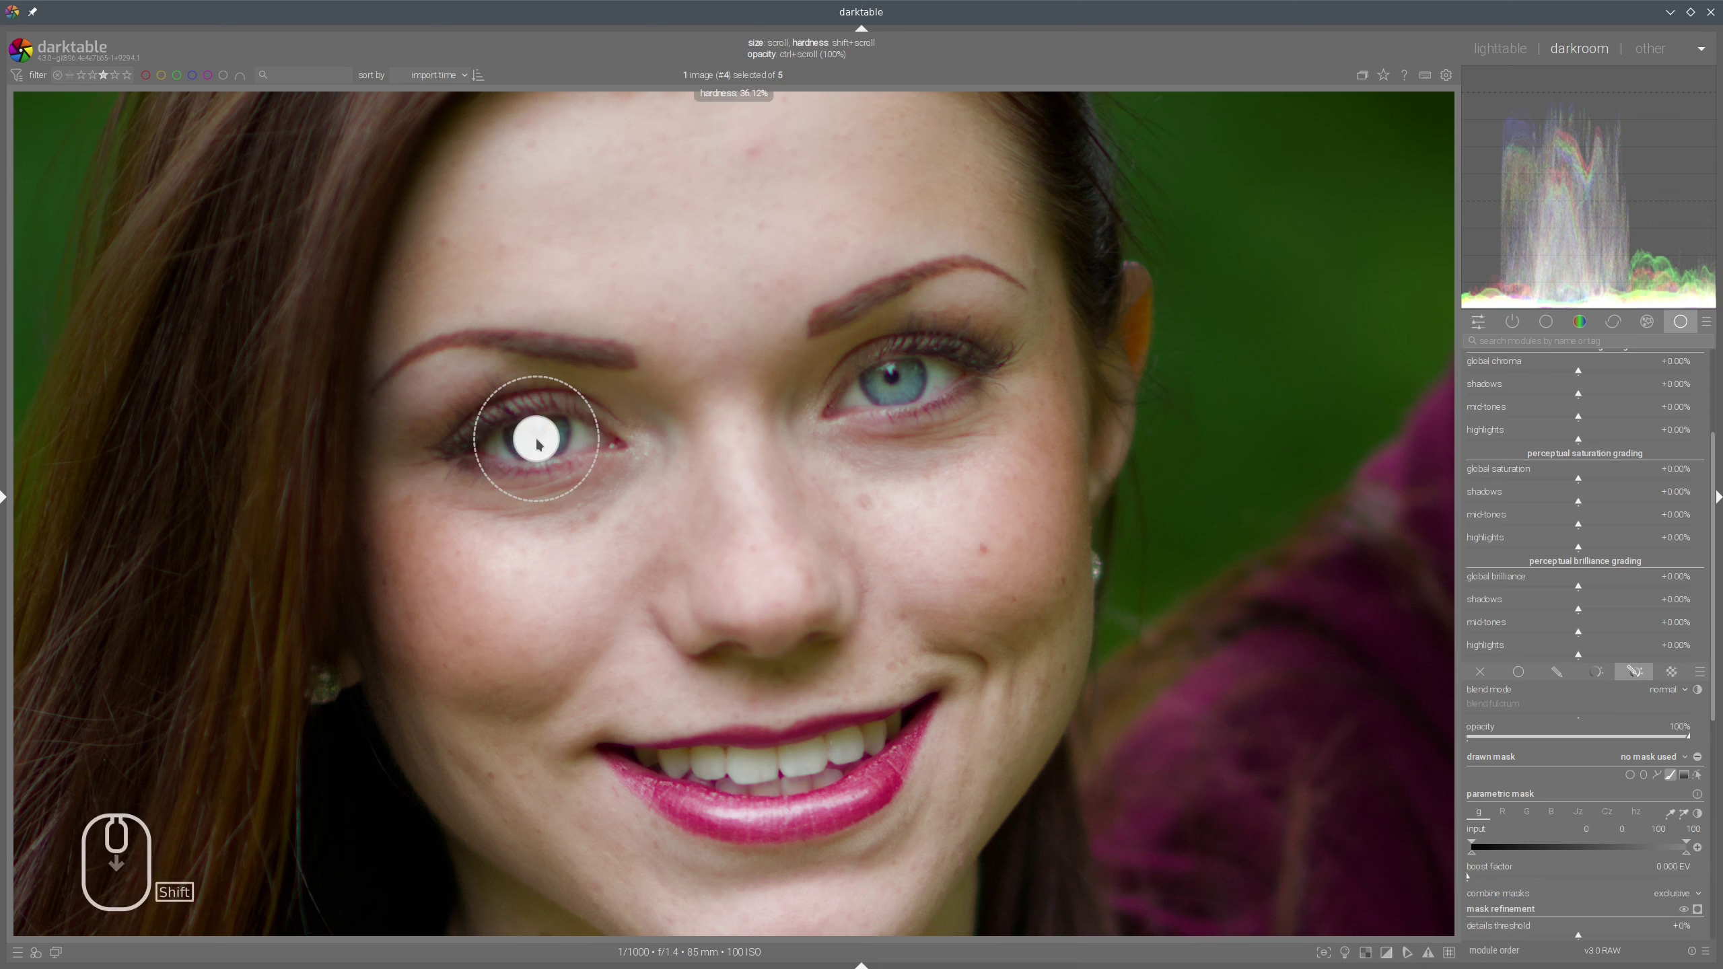
scroll(538, 445, "down", 3)
scroll(538, 445, "down", 2)
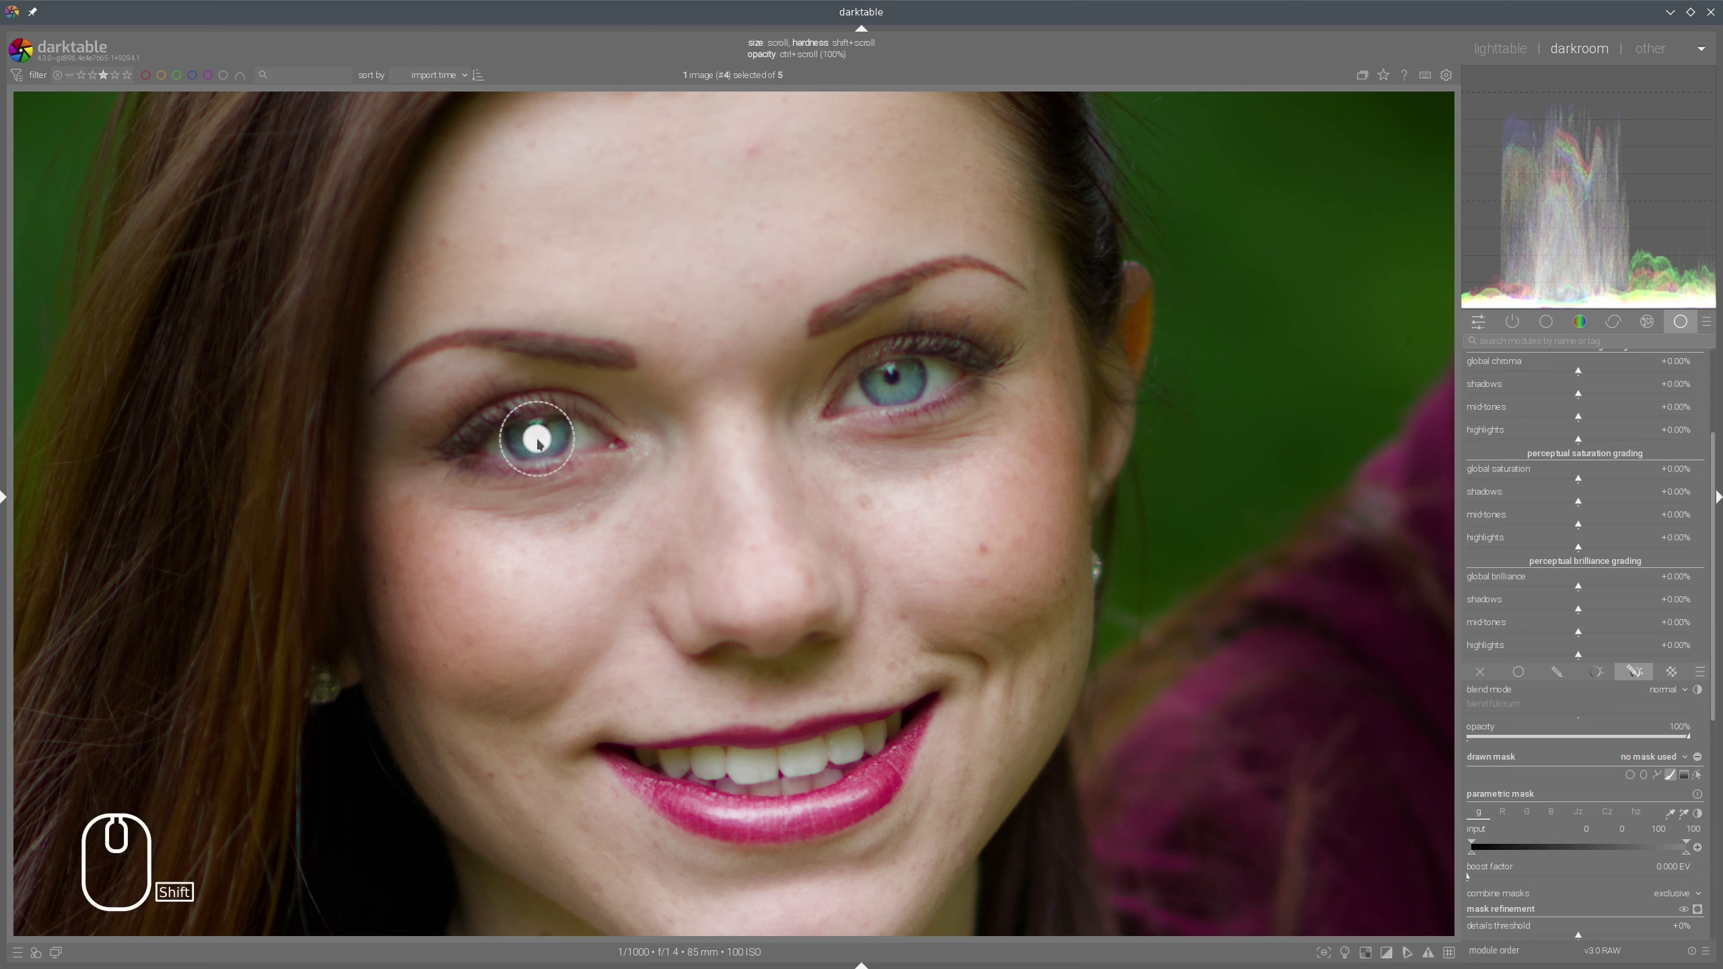
scroll(539, 445, "up", 3, "shift")
scroll(538, 443, "down", 2)
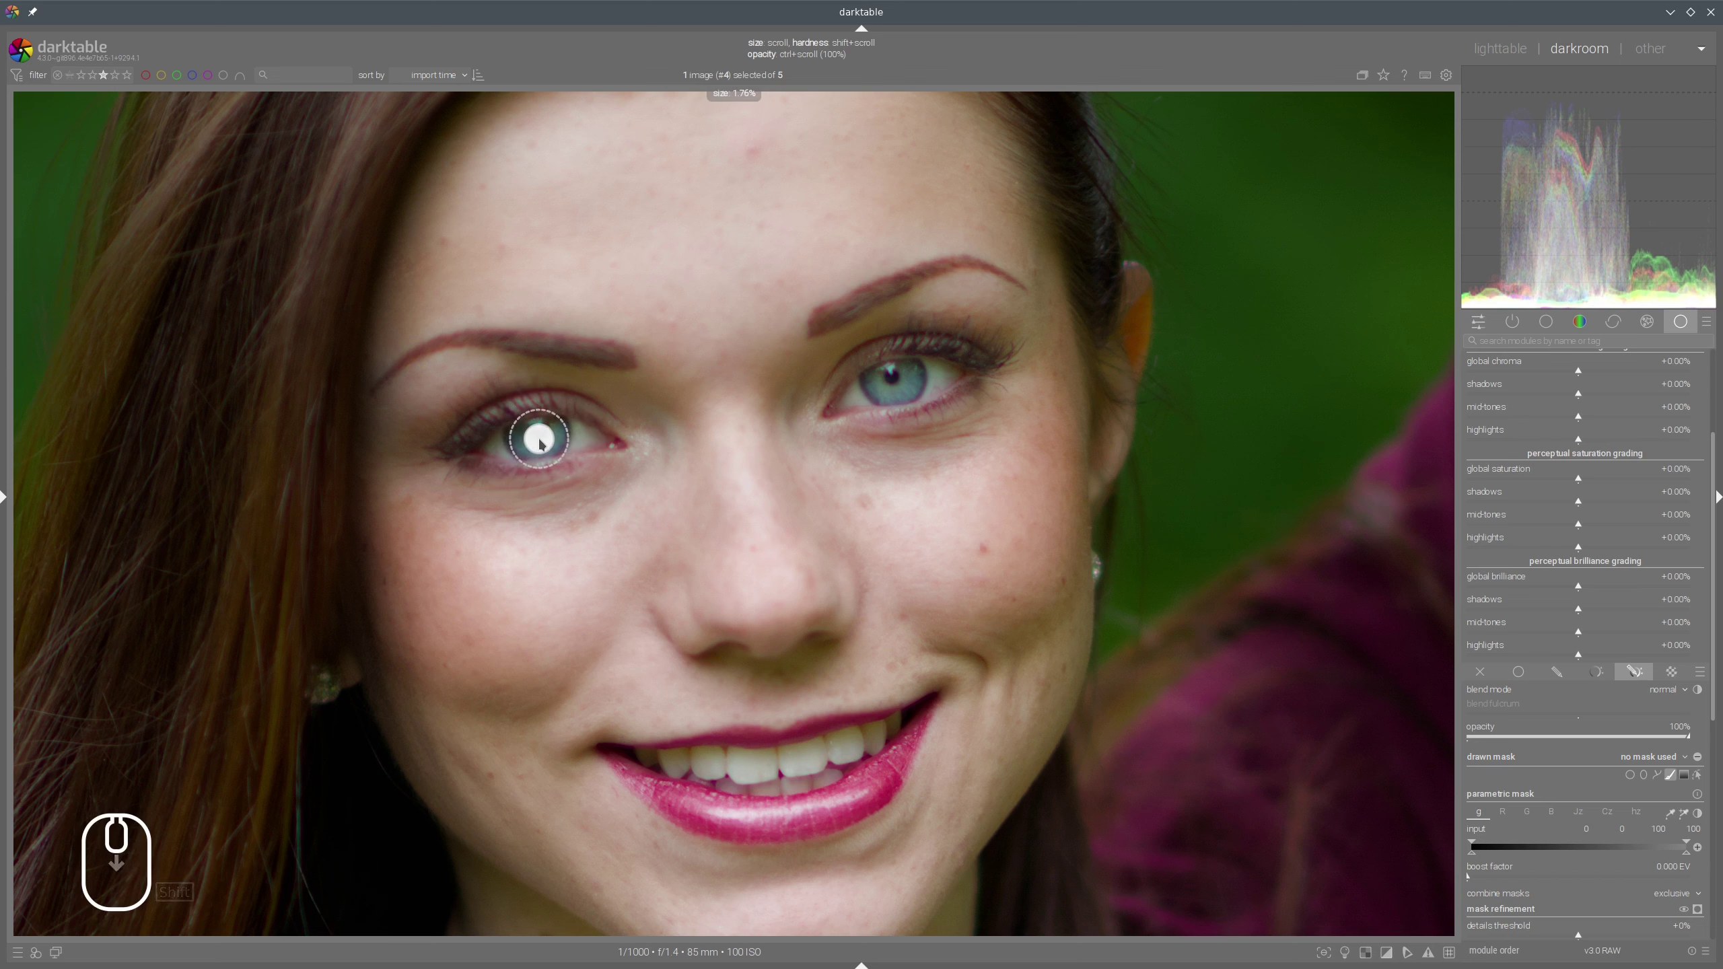
left_click_drag(535, 442, 551, 435)
left_click_drag(878, 381, 906, 385)
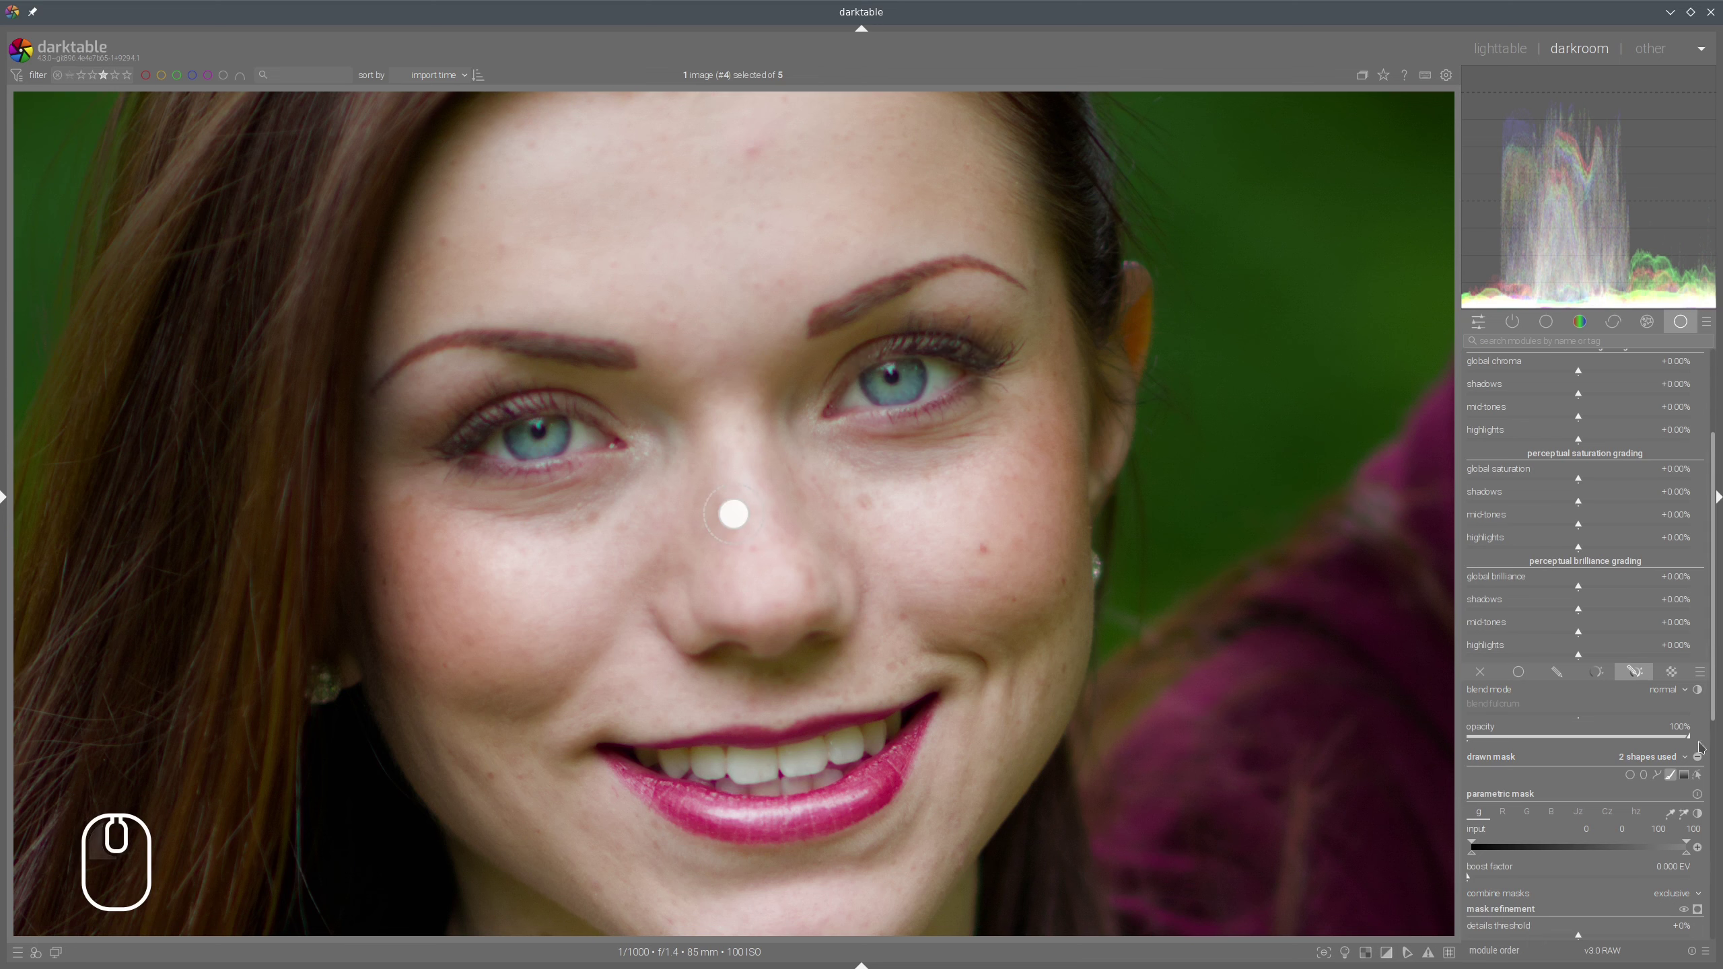
Refine the iris mask against its overlay with a feathering radius of about 10 px and +17% mask contrast, and hide the overlay
left_click(1697, 909)
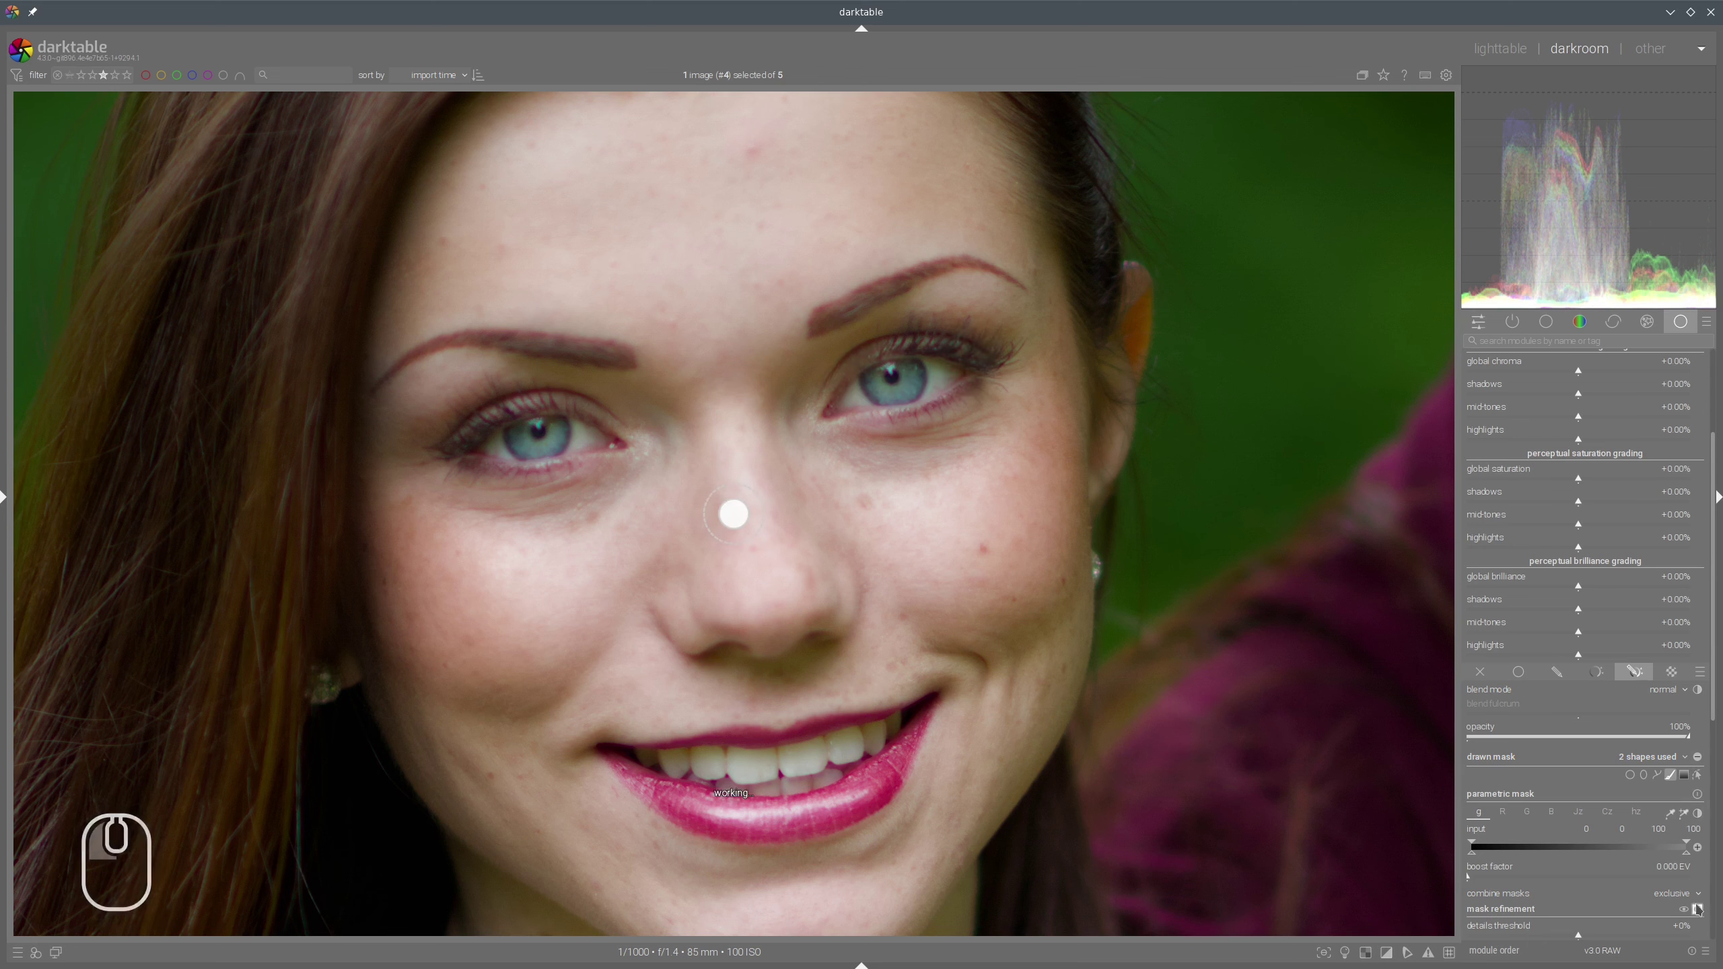
scroll(1519, 815, "down", 3)
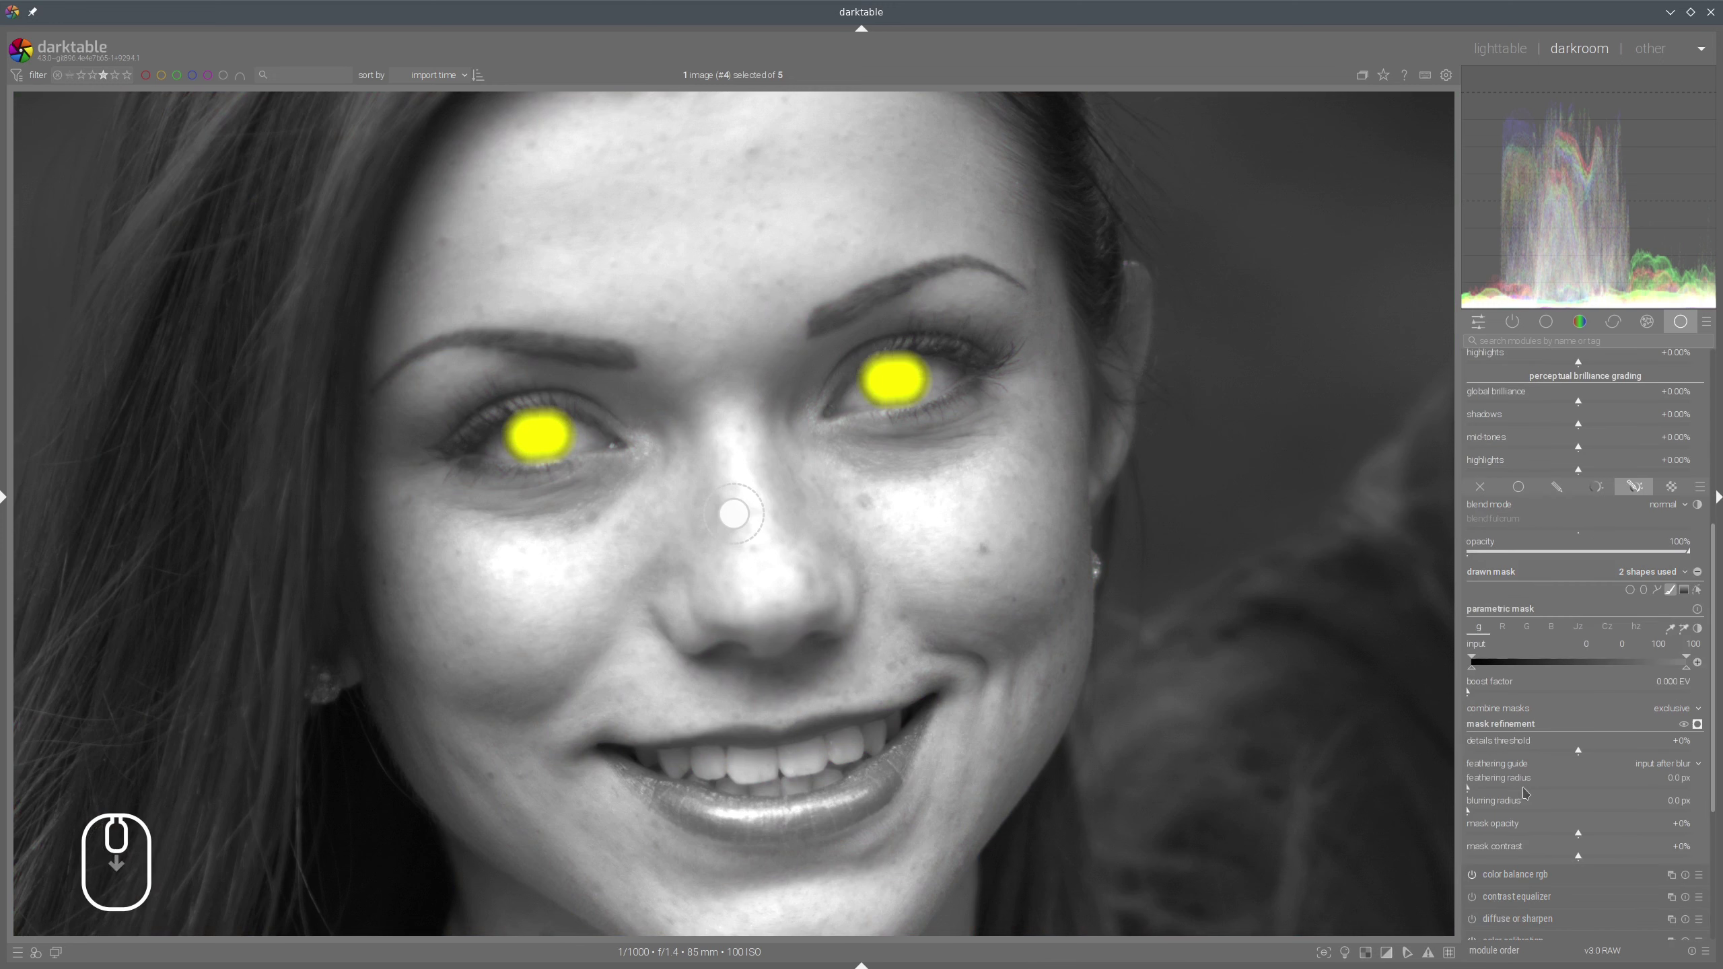
left_click(1487, 789)
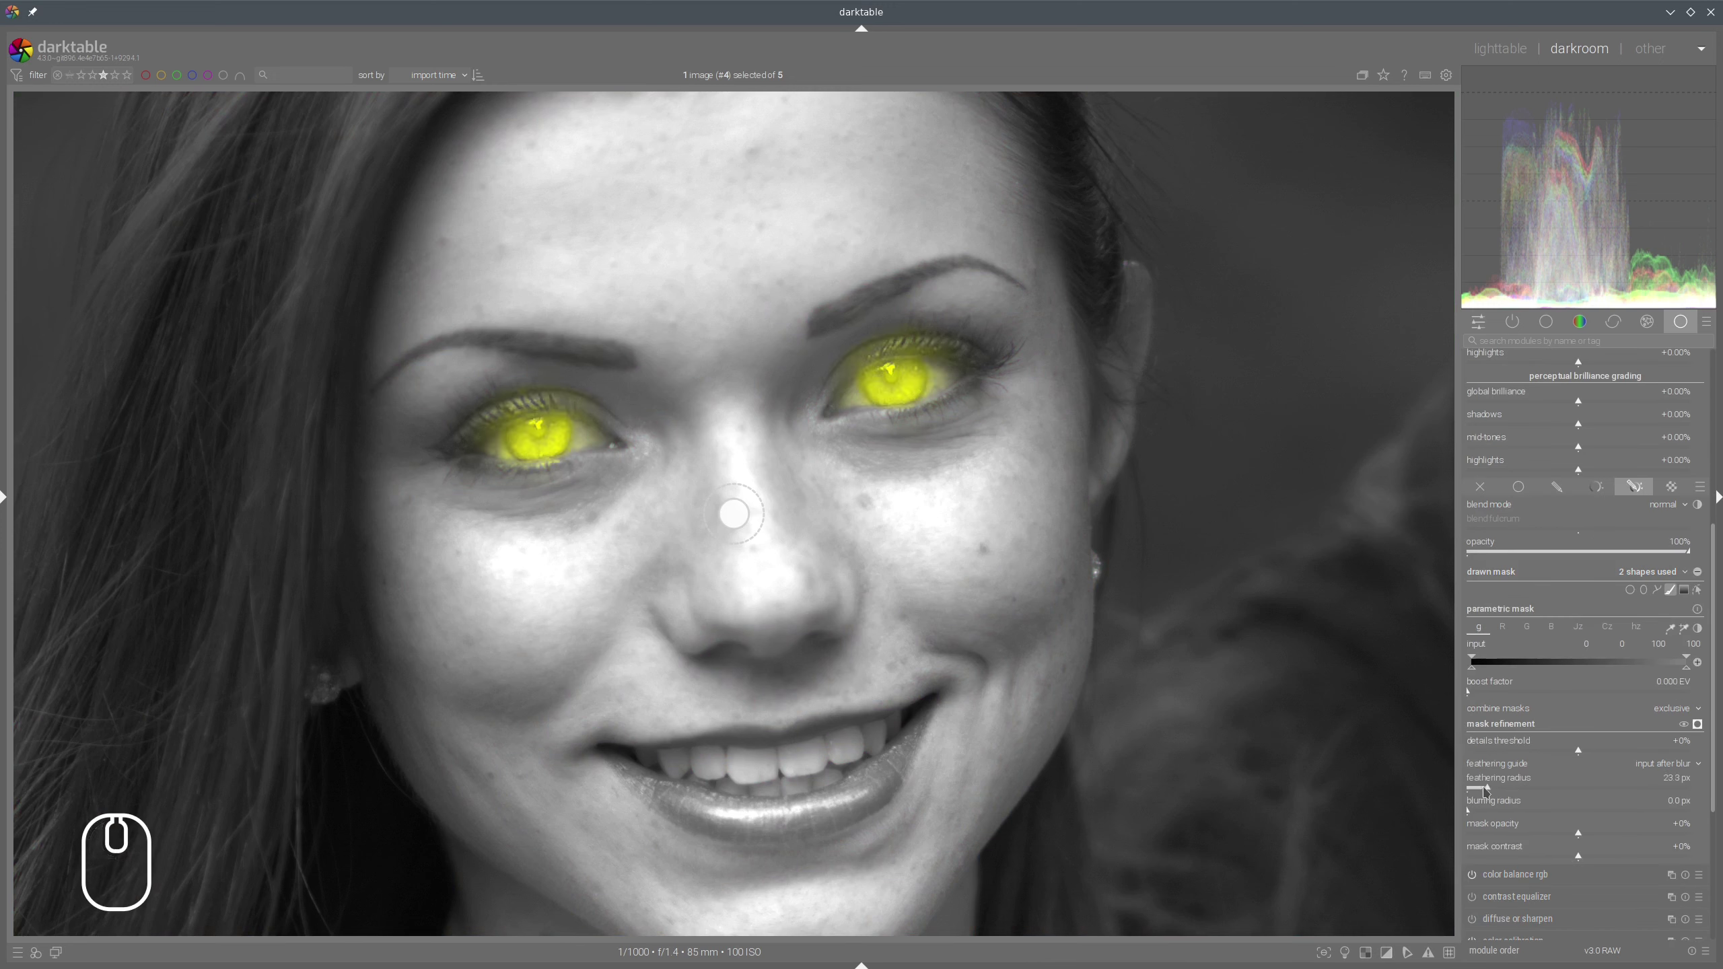
left_click(1477, 789)
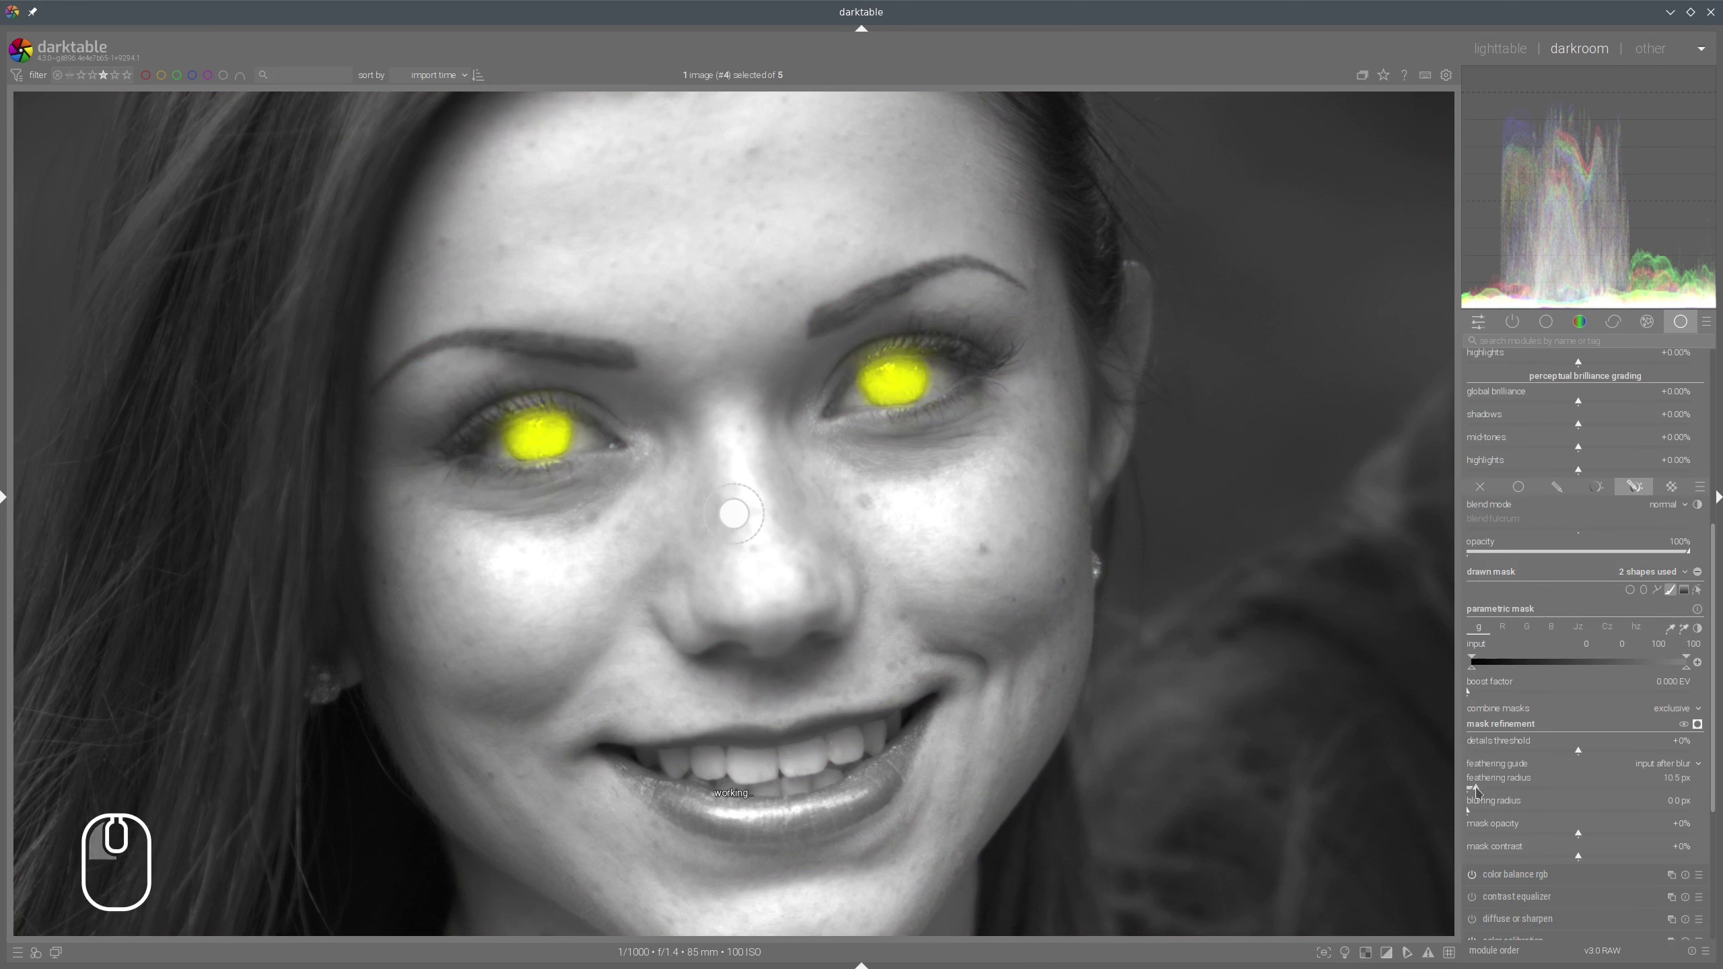
left_click(1593, 858)
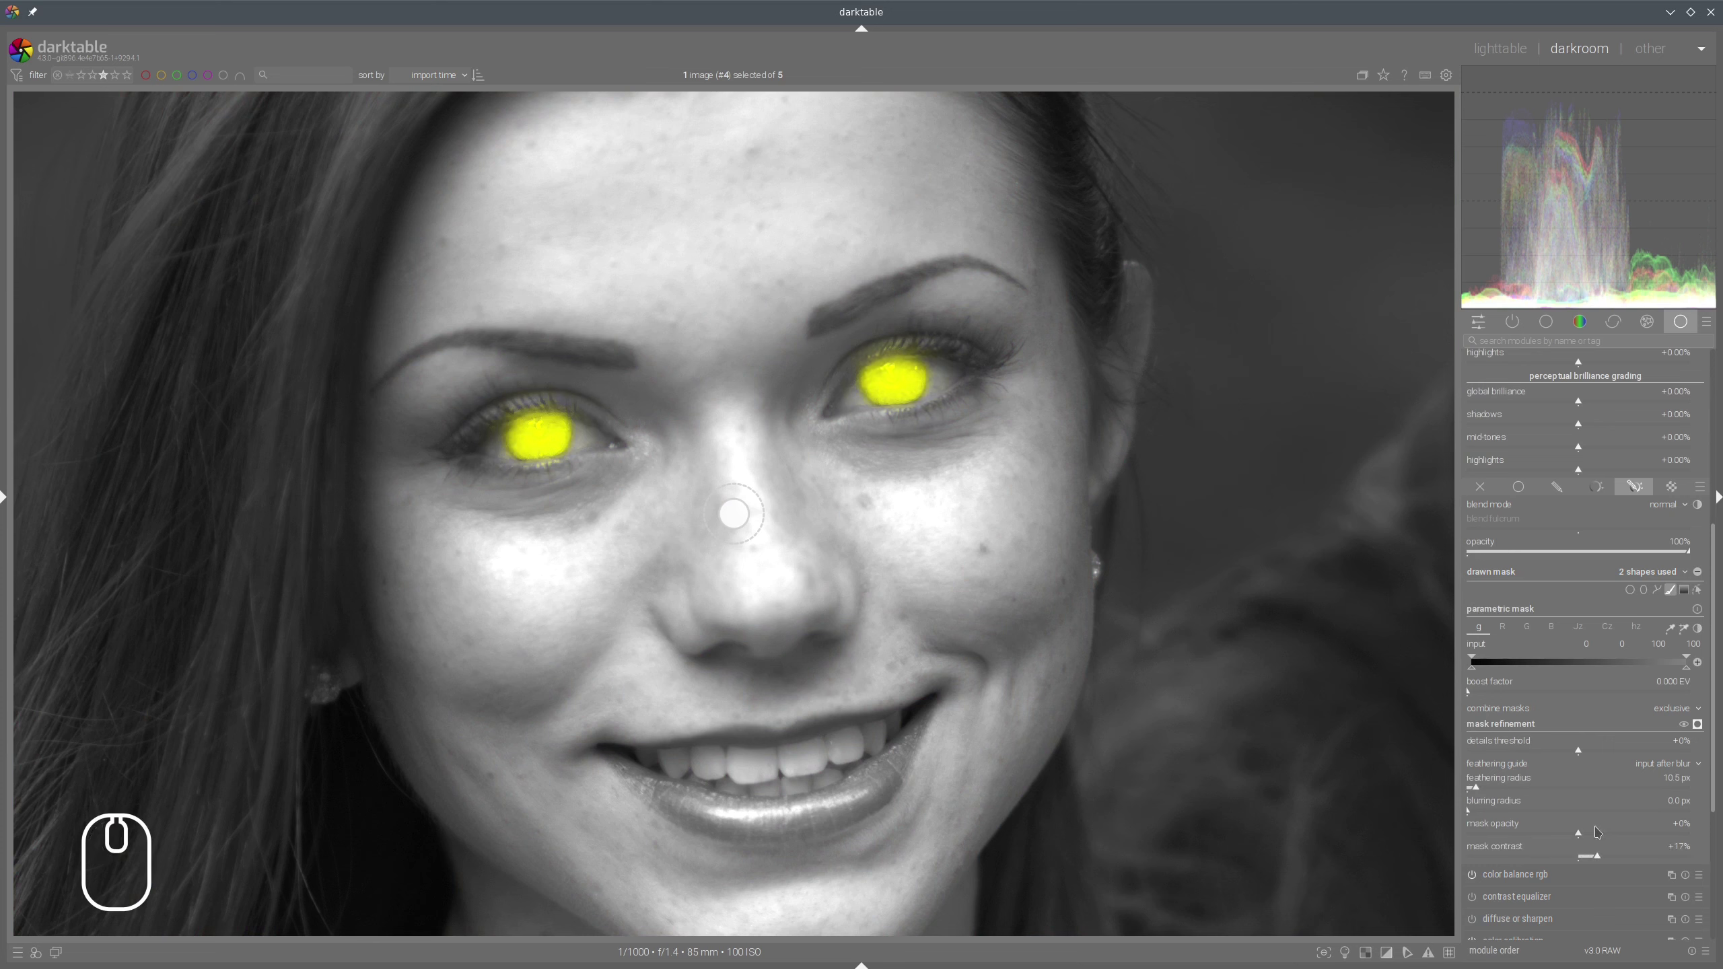
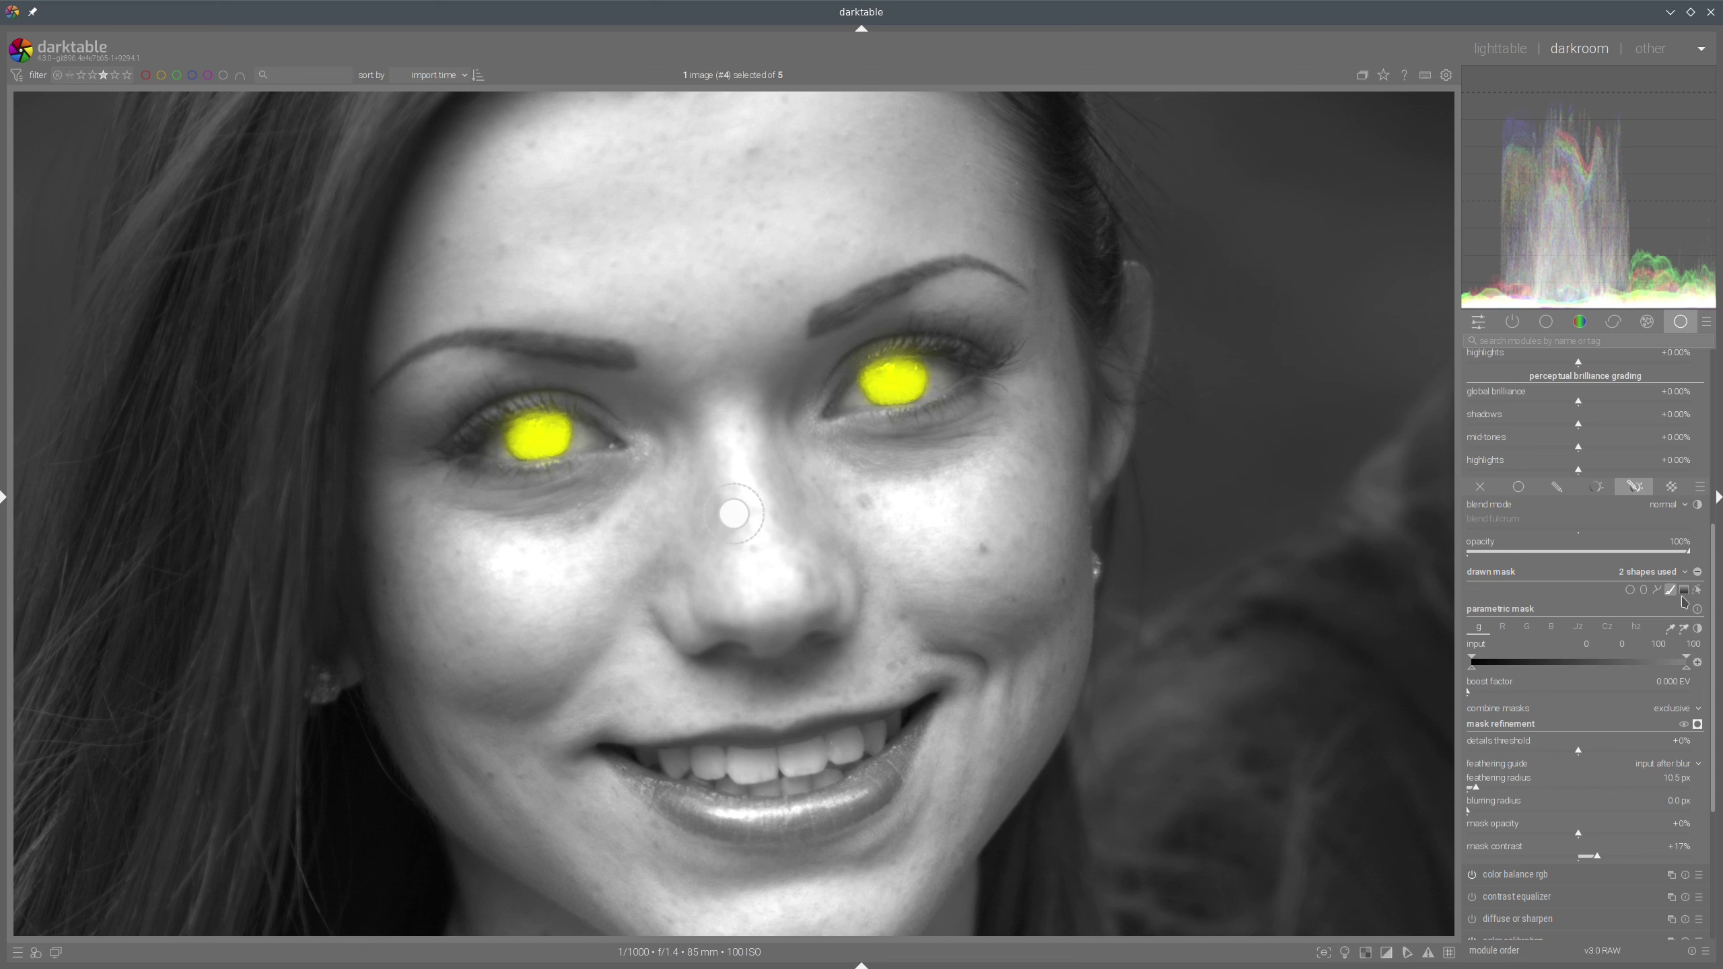
left_click(1697, 592)
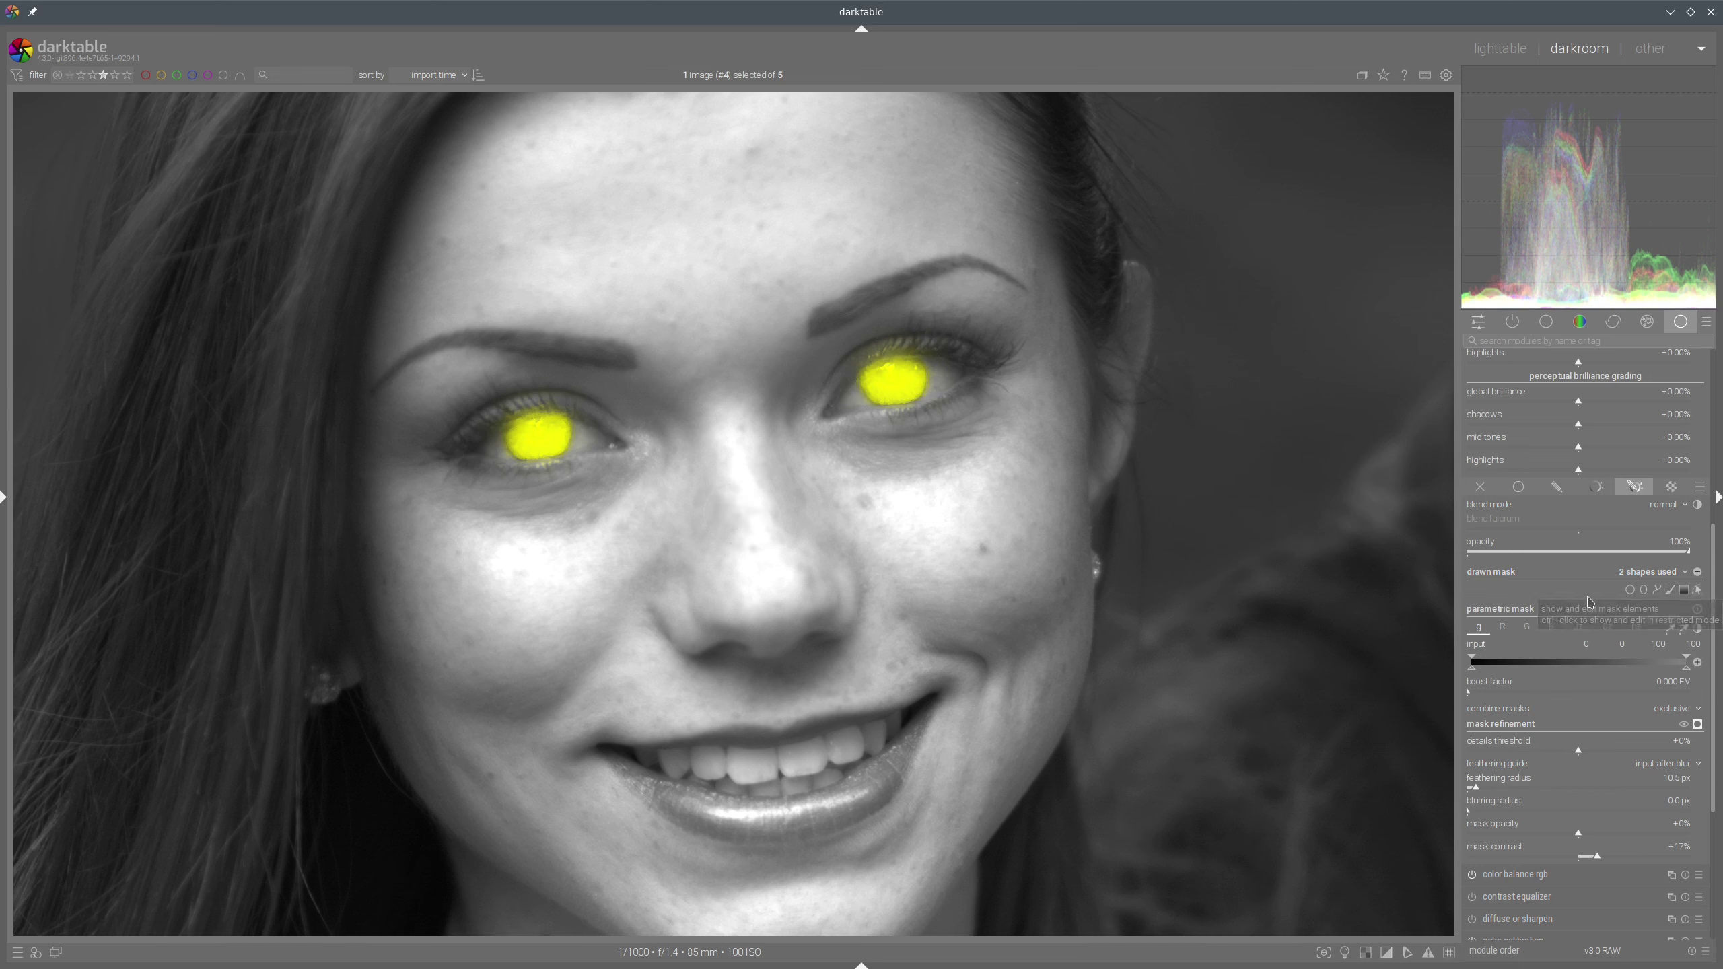
scroll(910, 378, "up", 1)
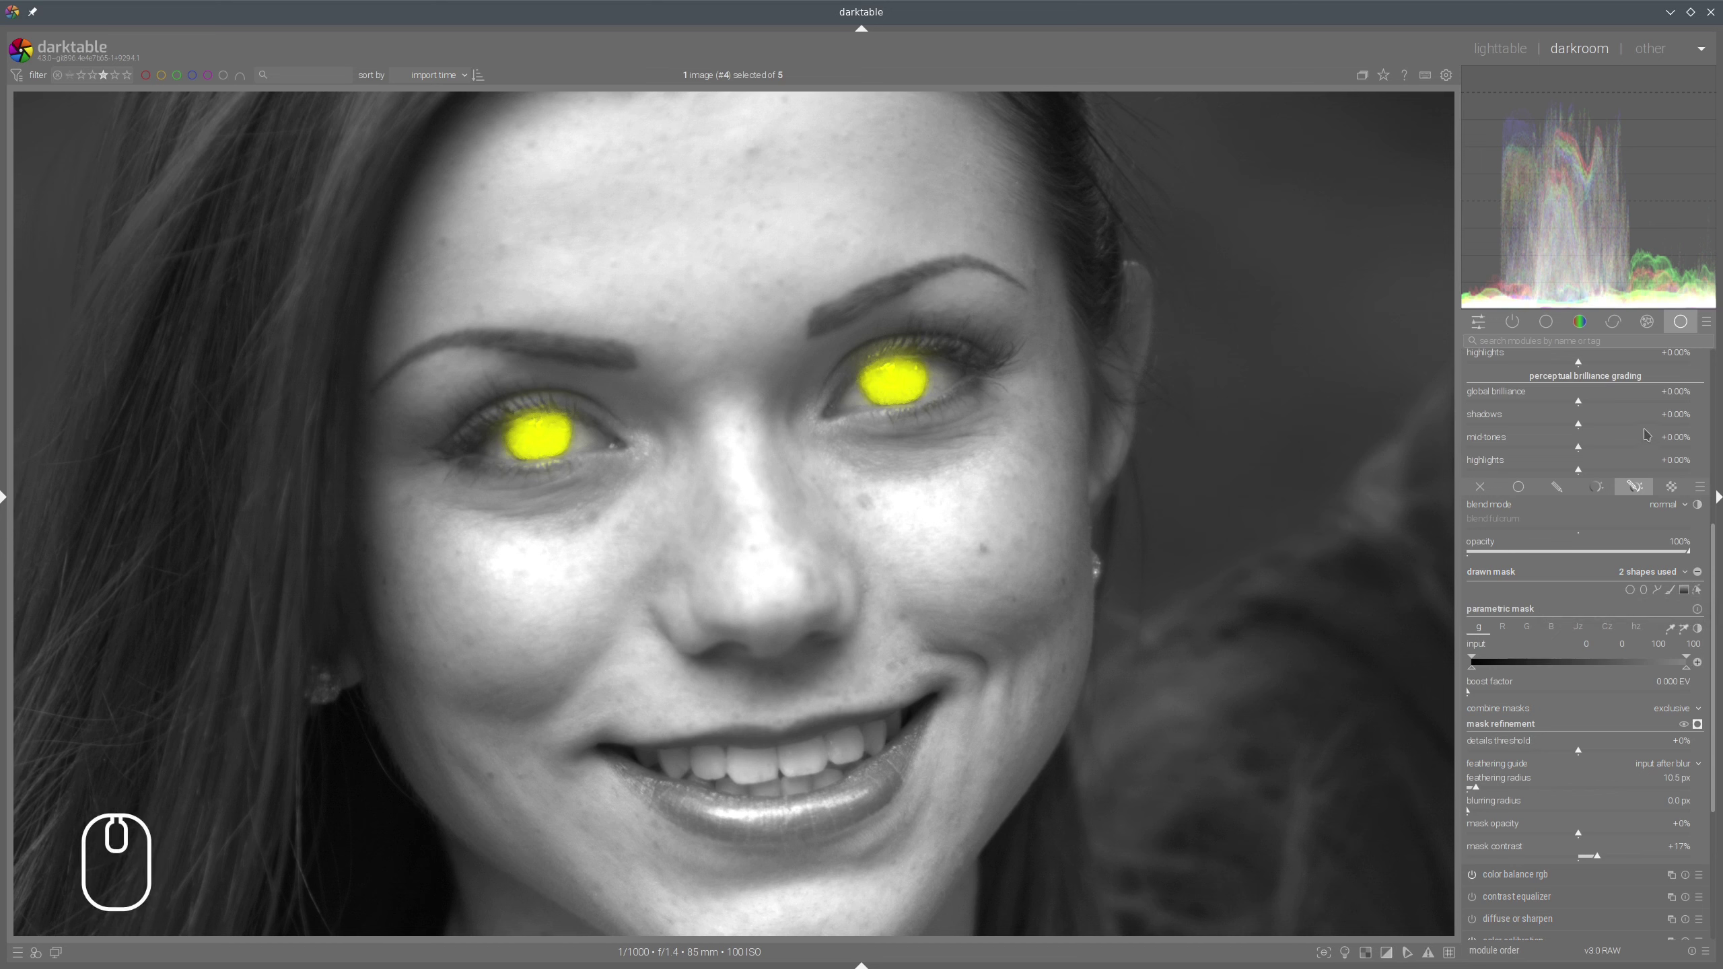
left_click(1647, 587)
scroll(1615, 543, "up", 8)
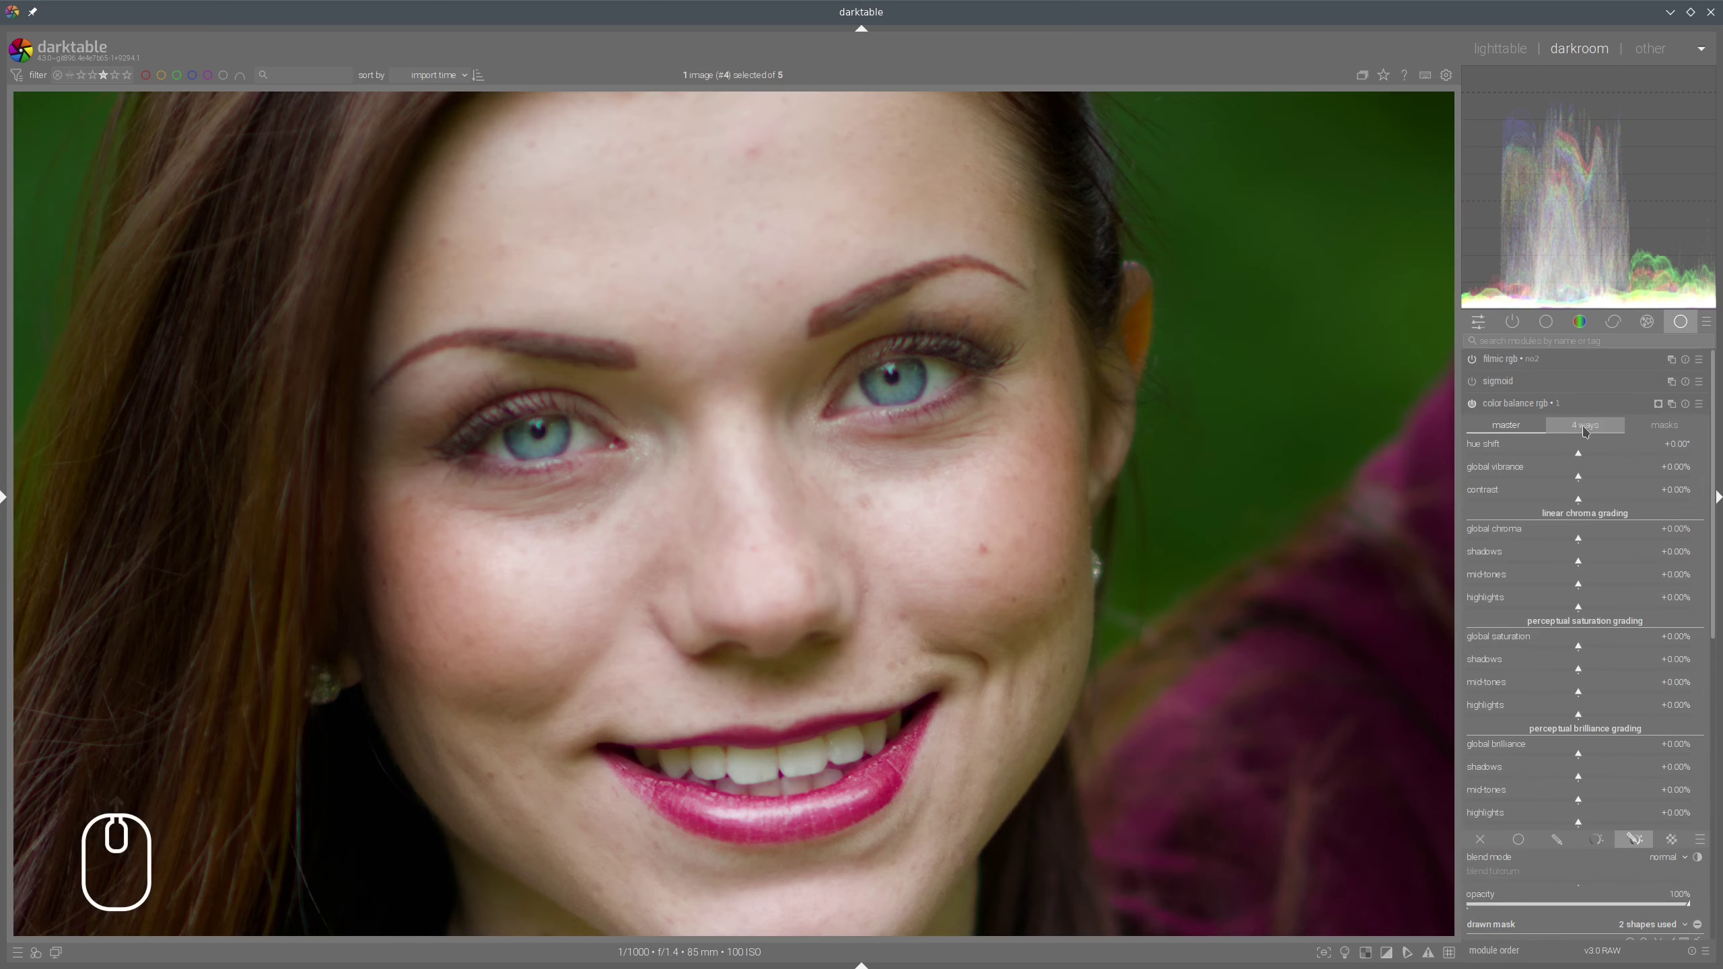
Tint the irises blue at hue 234.22°, with power chroma at about 1.66% and highlights gain chroma at about 3.07%
left_click(1584, 426)
scroll(922, 379, "up", 1)
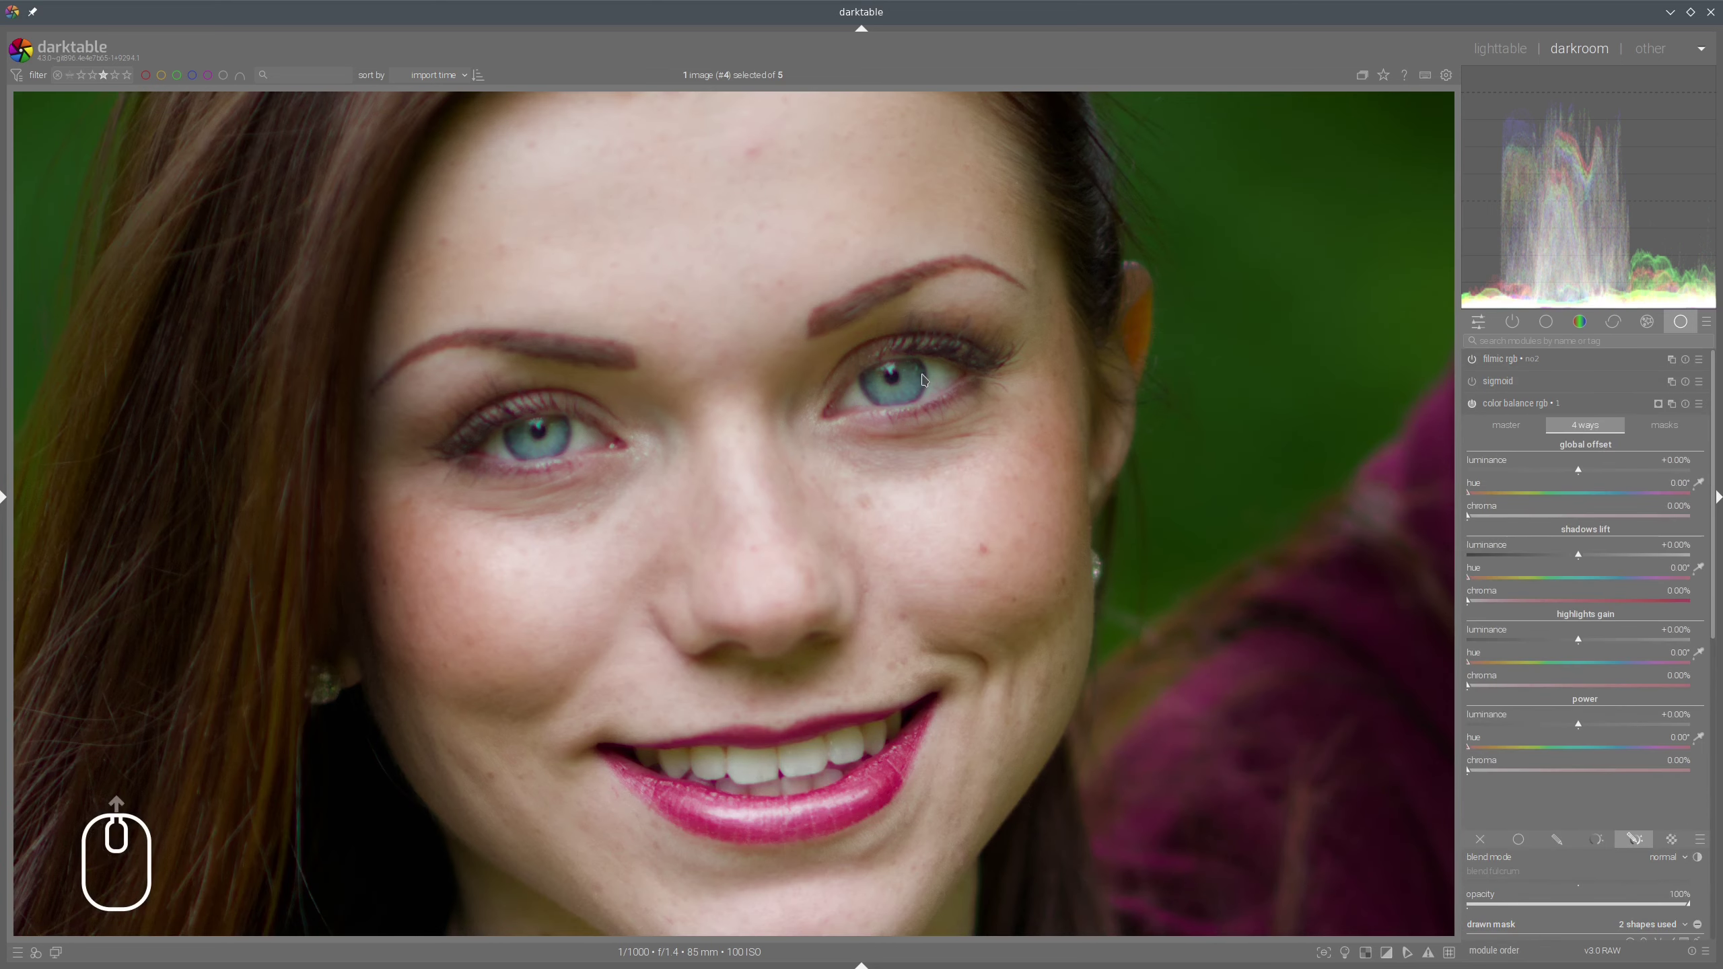
scroll(923, 379, "up", 3)
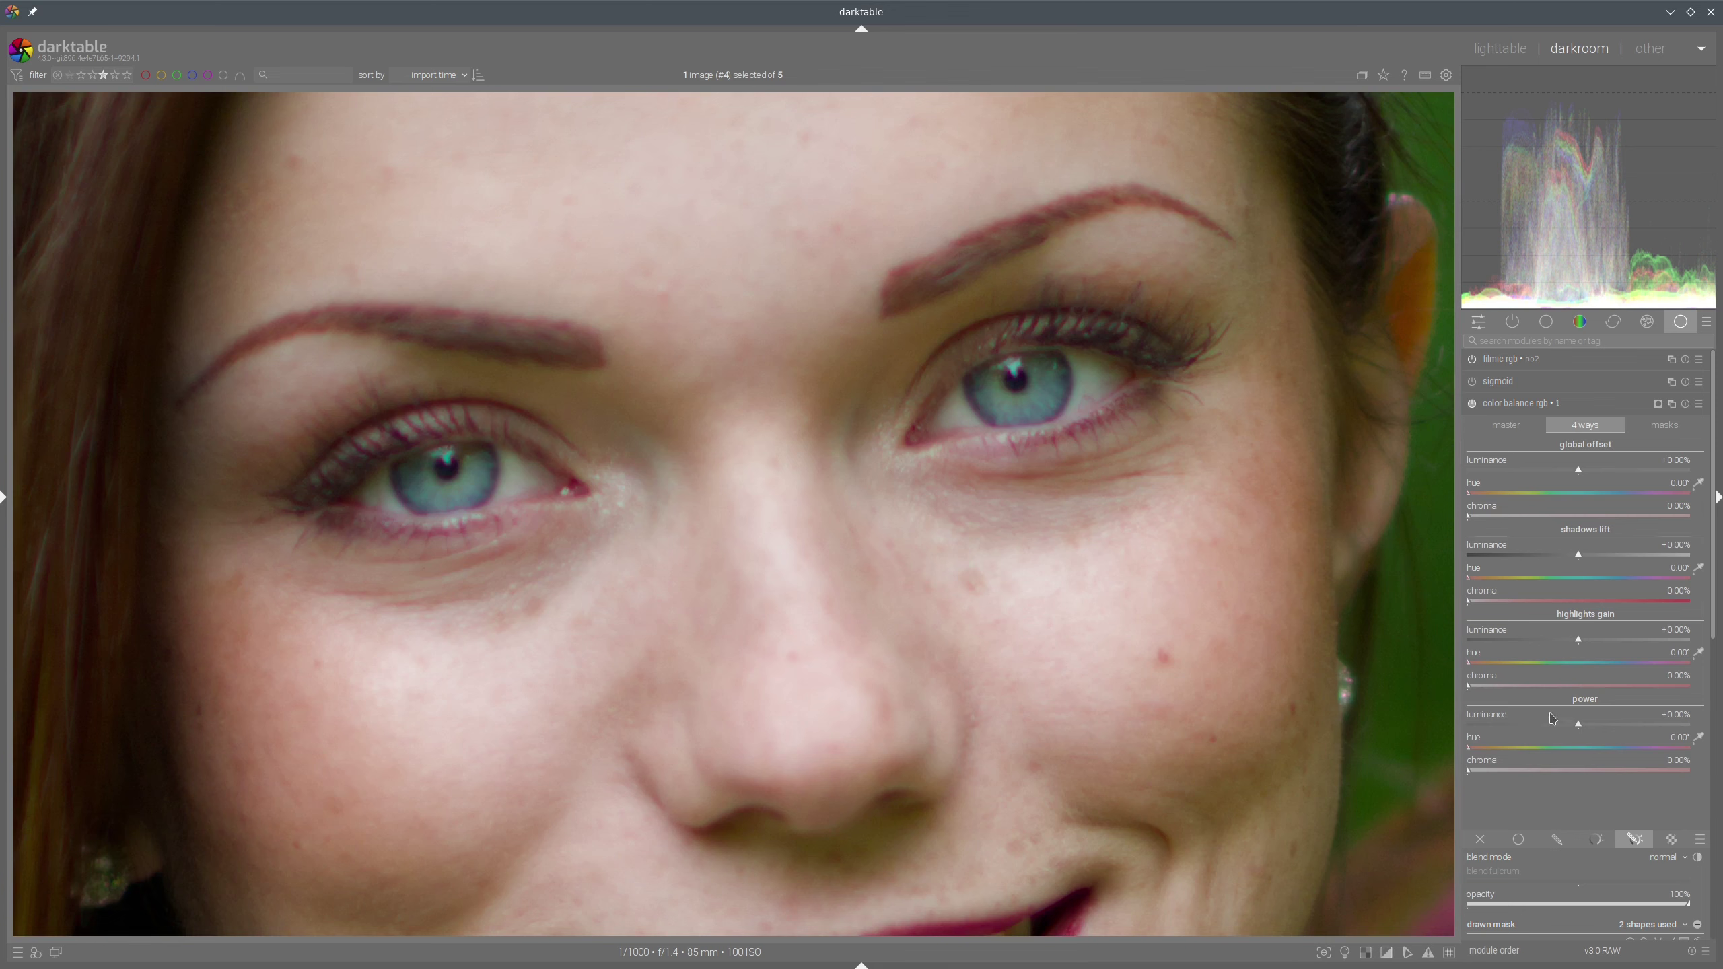
left_click(1613, 748)
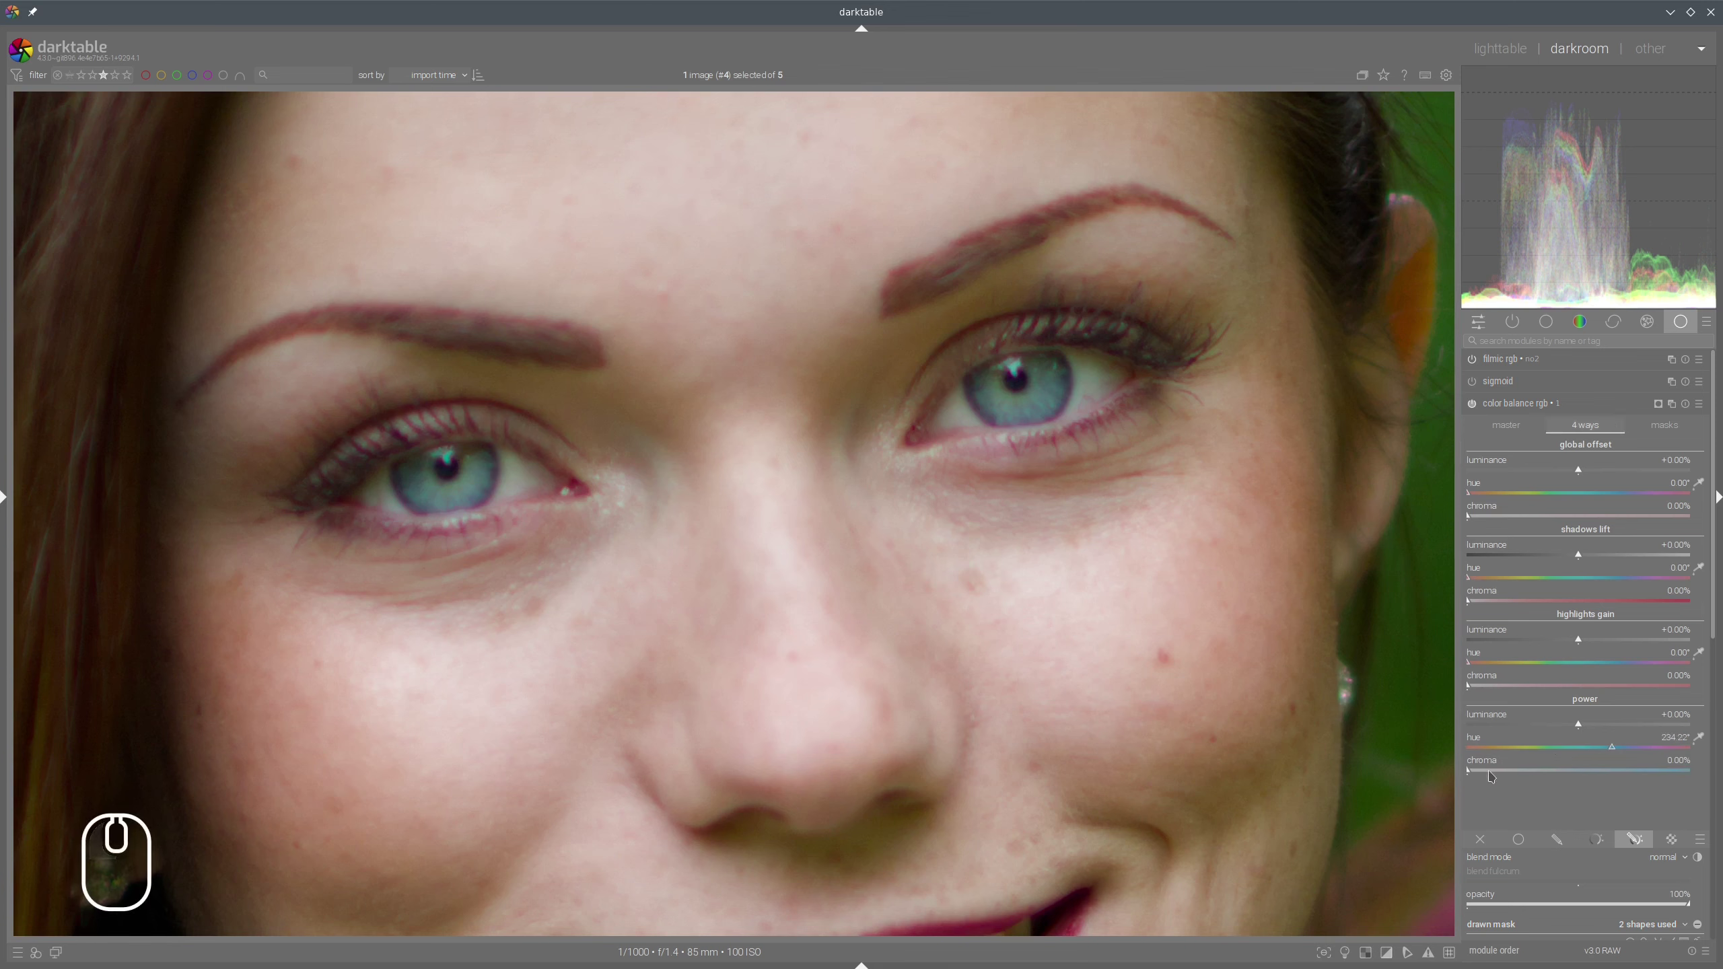
left_click(1496, 772)
left_click(1613, 663)
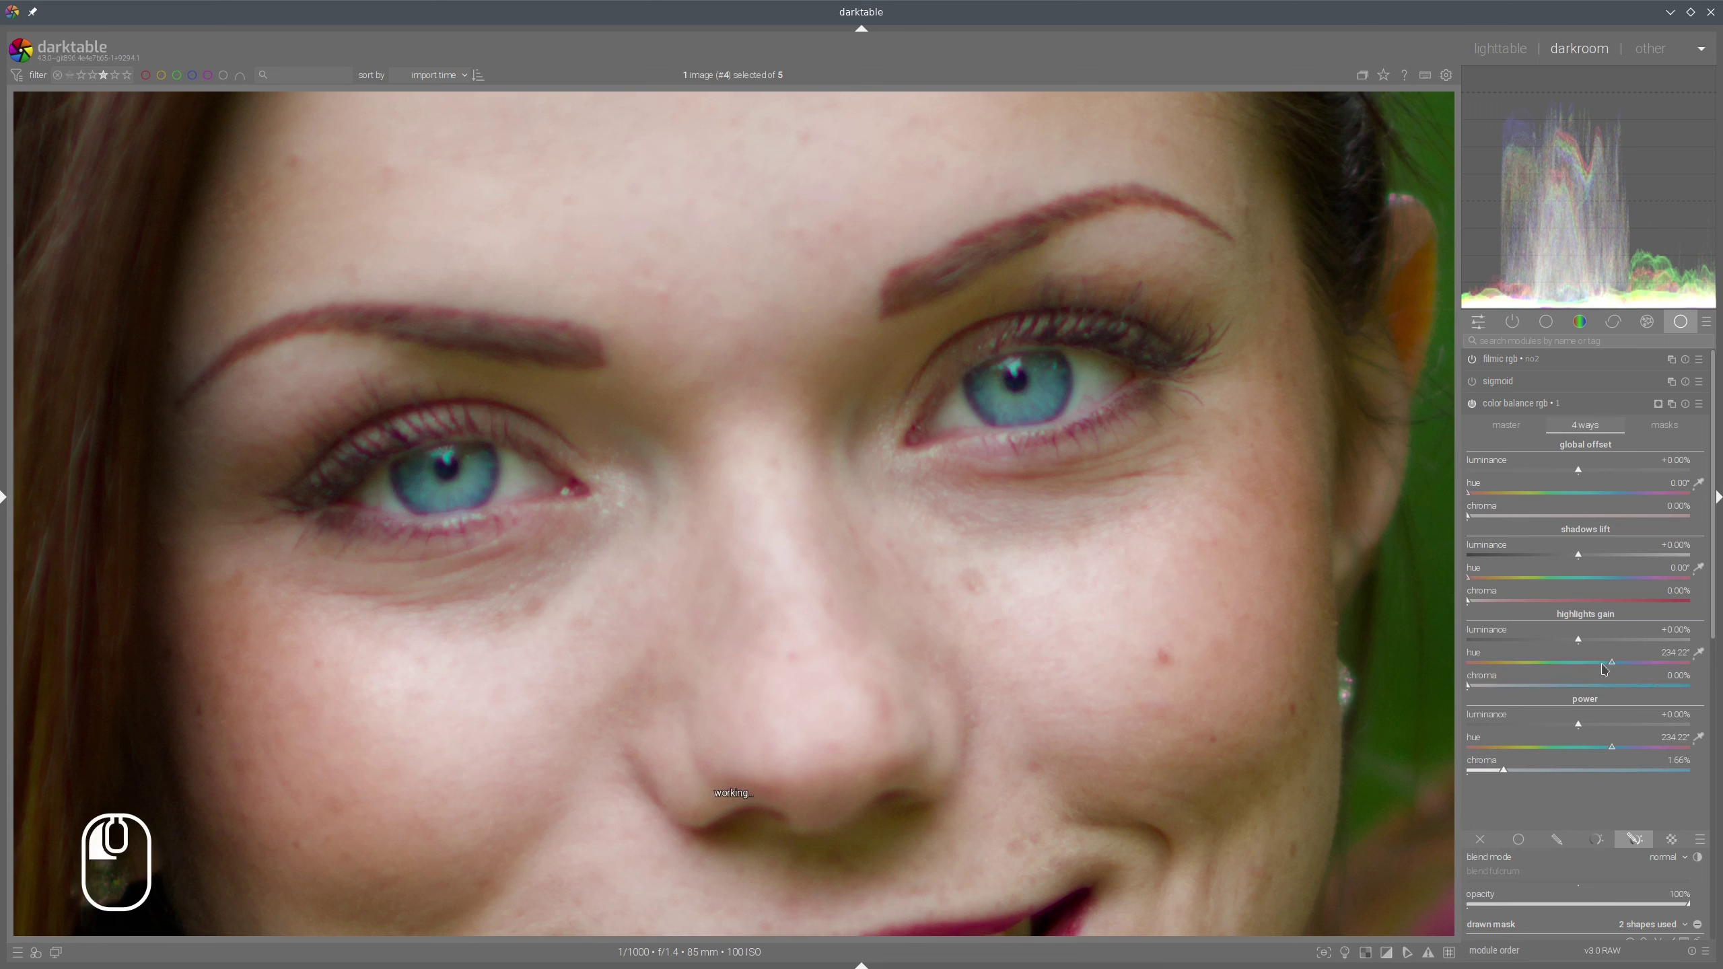
left_click(1492, 688)
left_click(1500, 686)
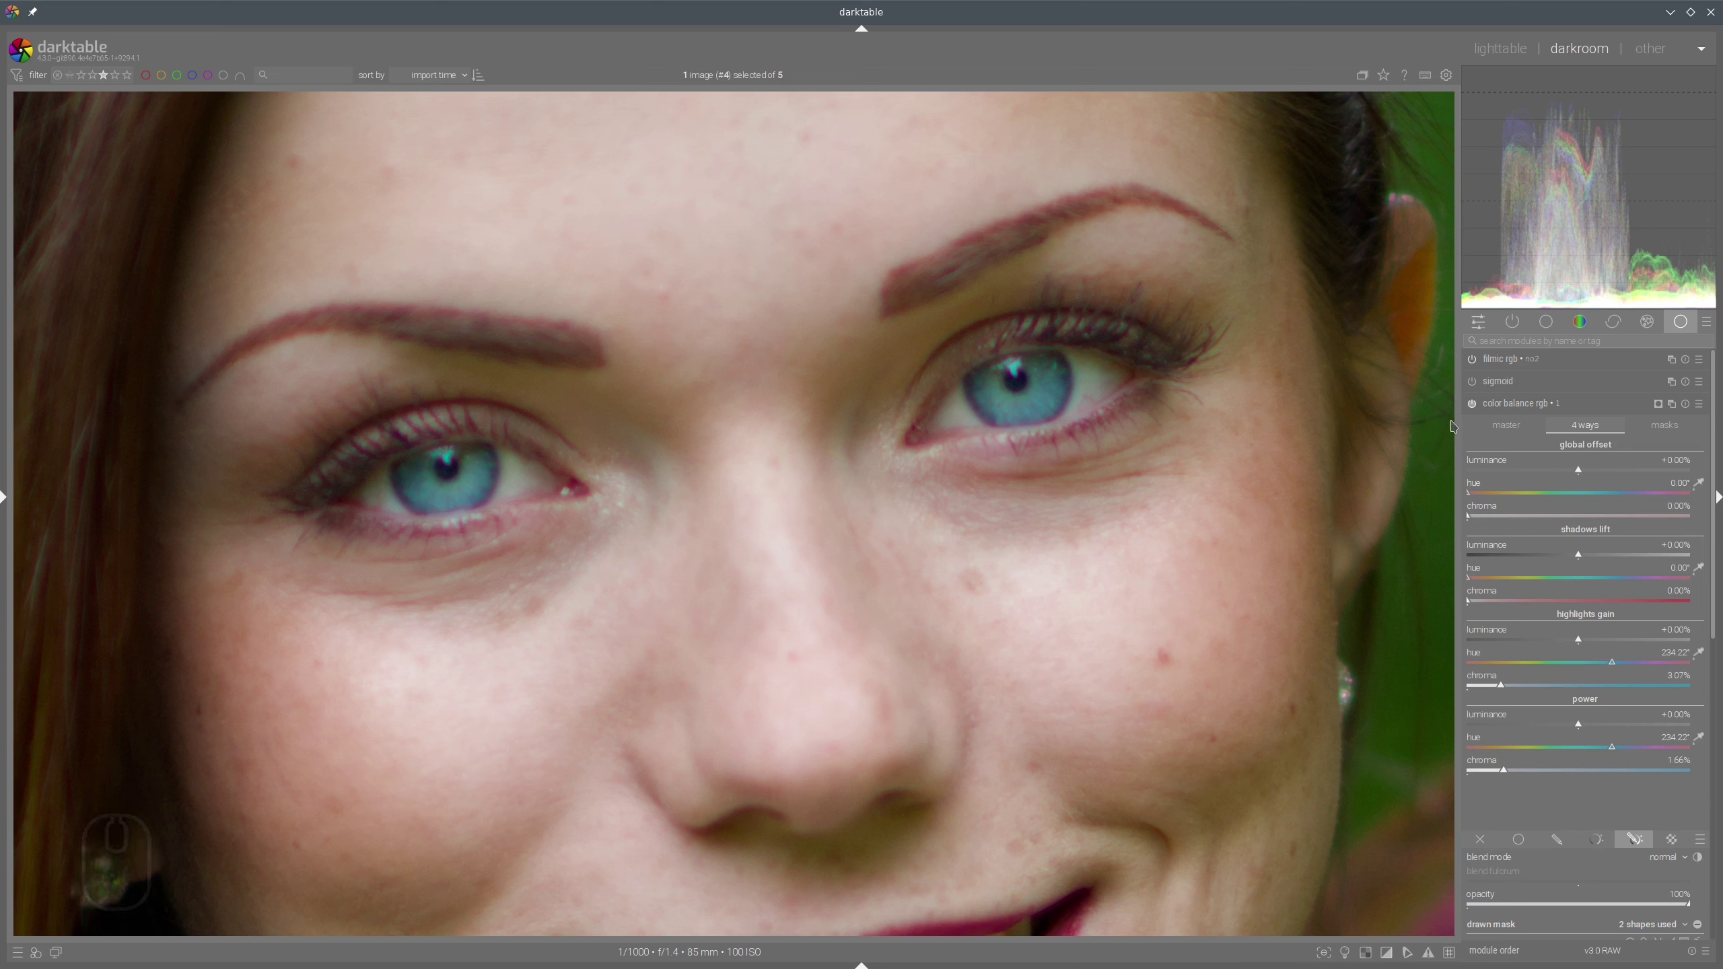
Reduce the iris instance's global chroma to slightly below -21%, and compare the eyes with the instance off and on
left_click(1505, 426)
left_click(1531, 540)
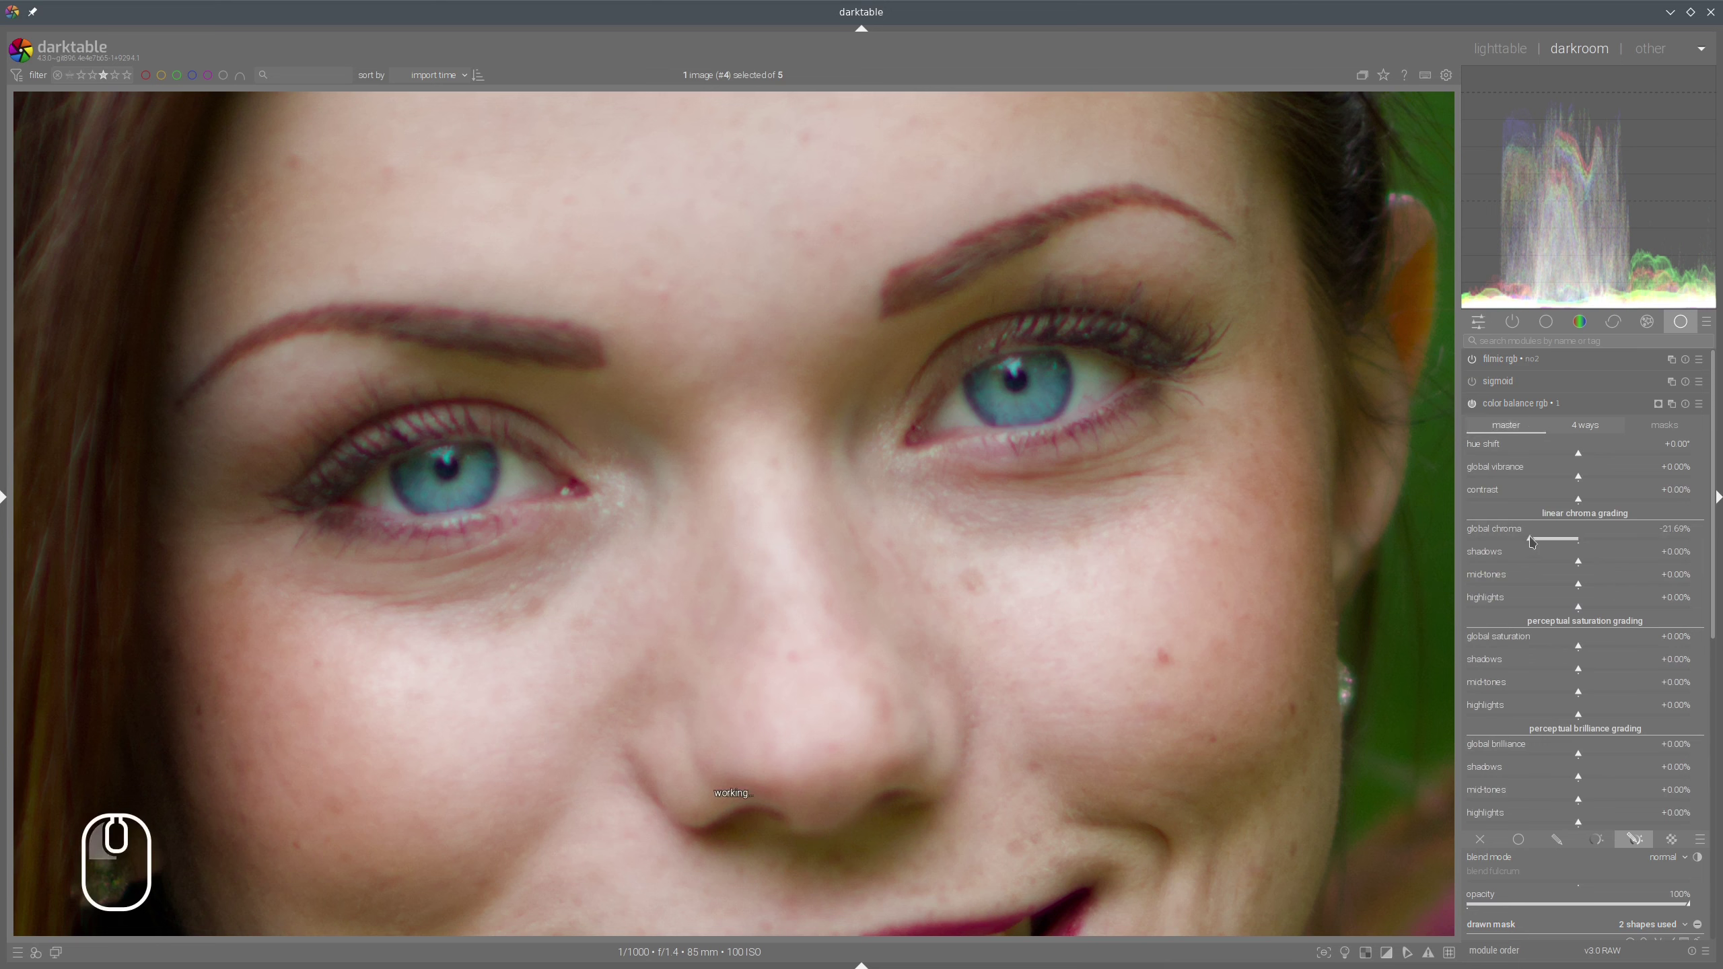
left_click(1522, 540)
left_click(1472, 405)
Raise the highlights gain chroma of the iris instance further, and check the bluer eyes in the whole portrait
left_click(1585, 424)
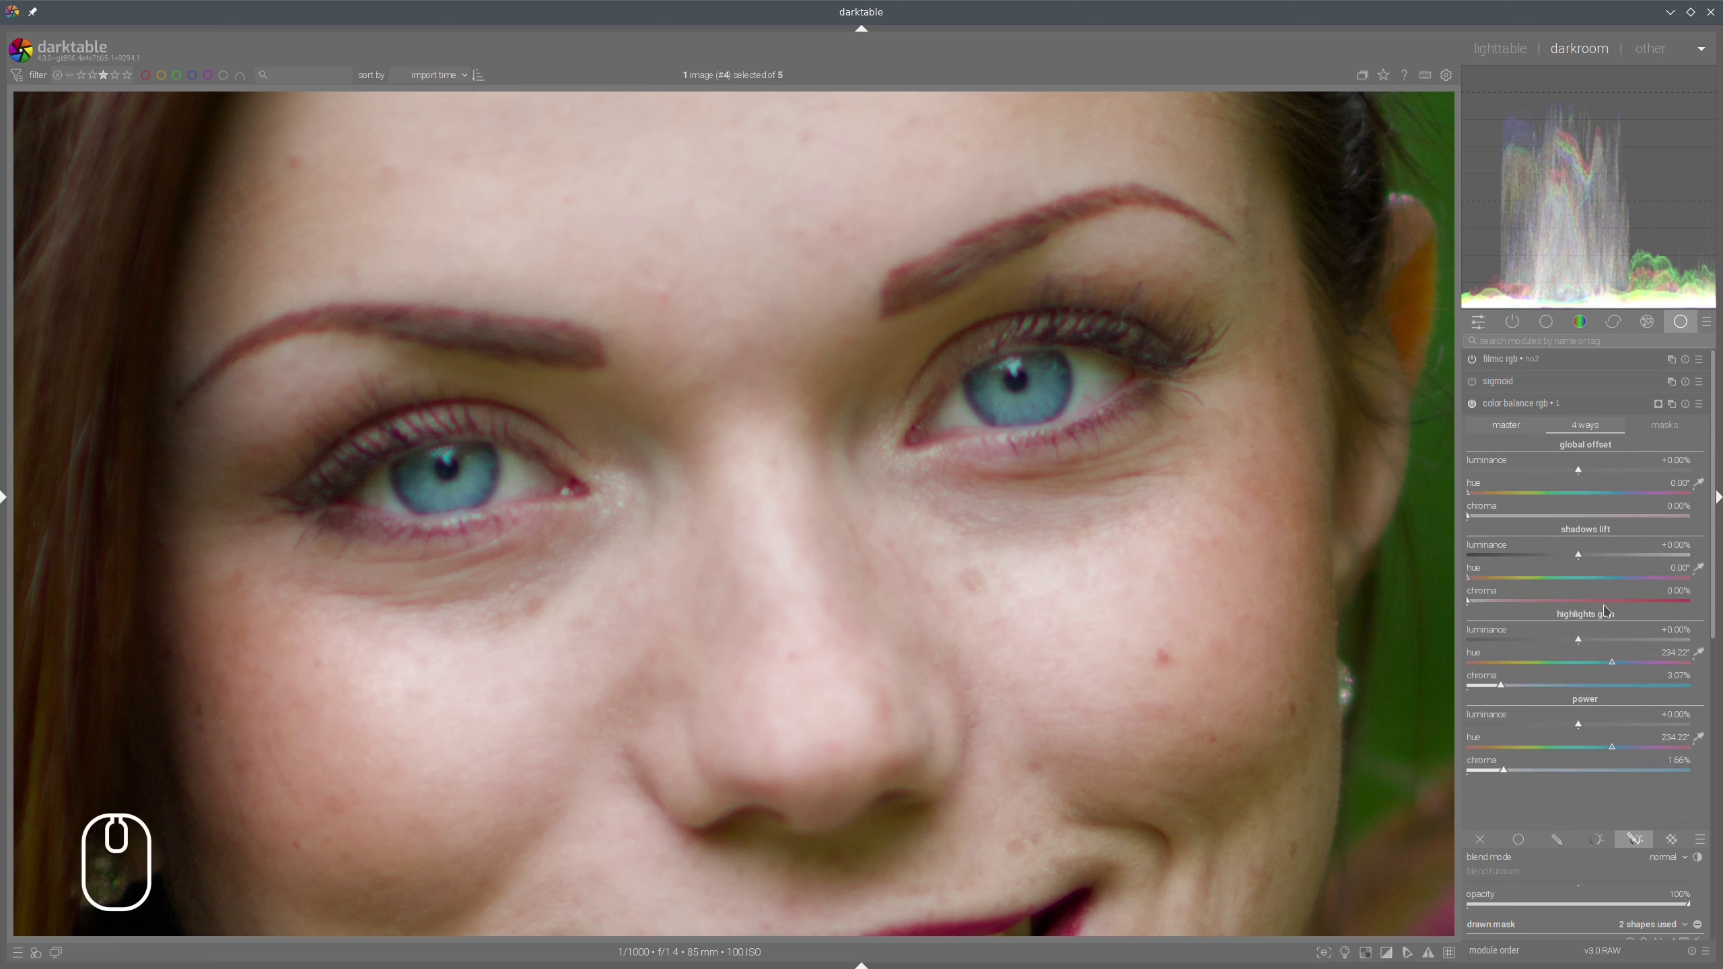
left_click_drag(1518, 692, 1528, 687)
left_click(1512, 405)
scroll(950, 473, "down", 3)
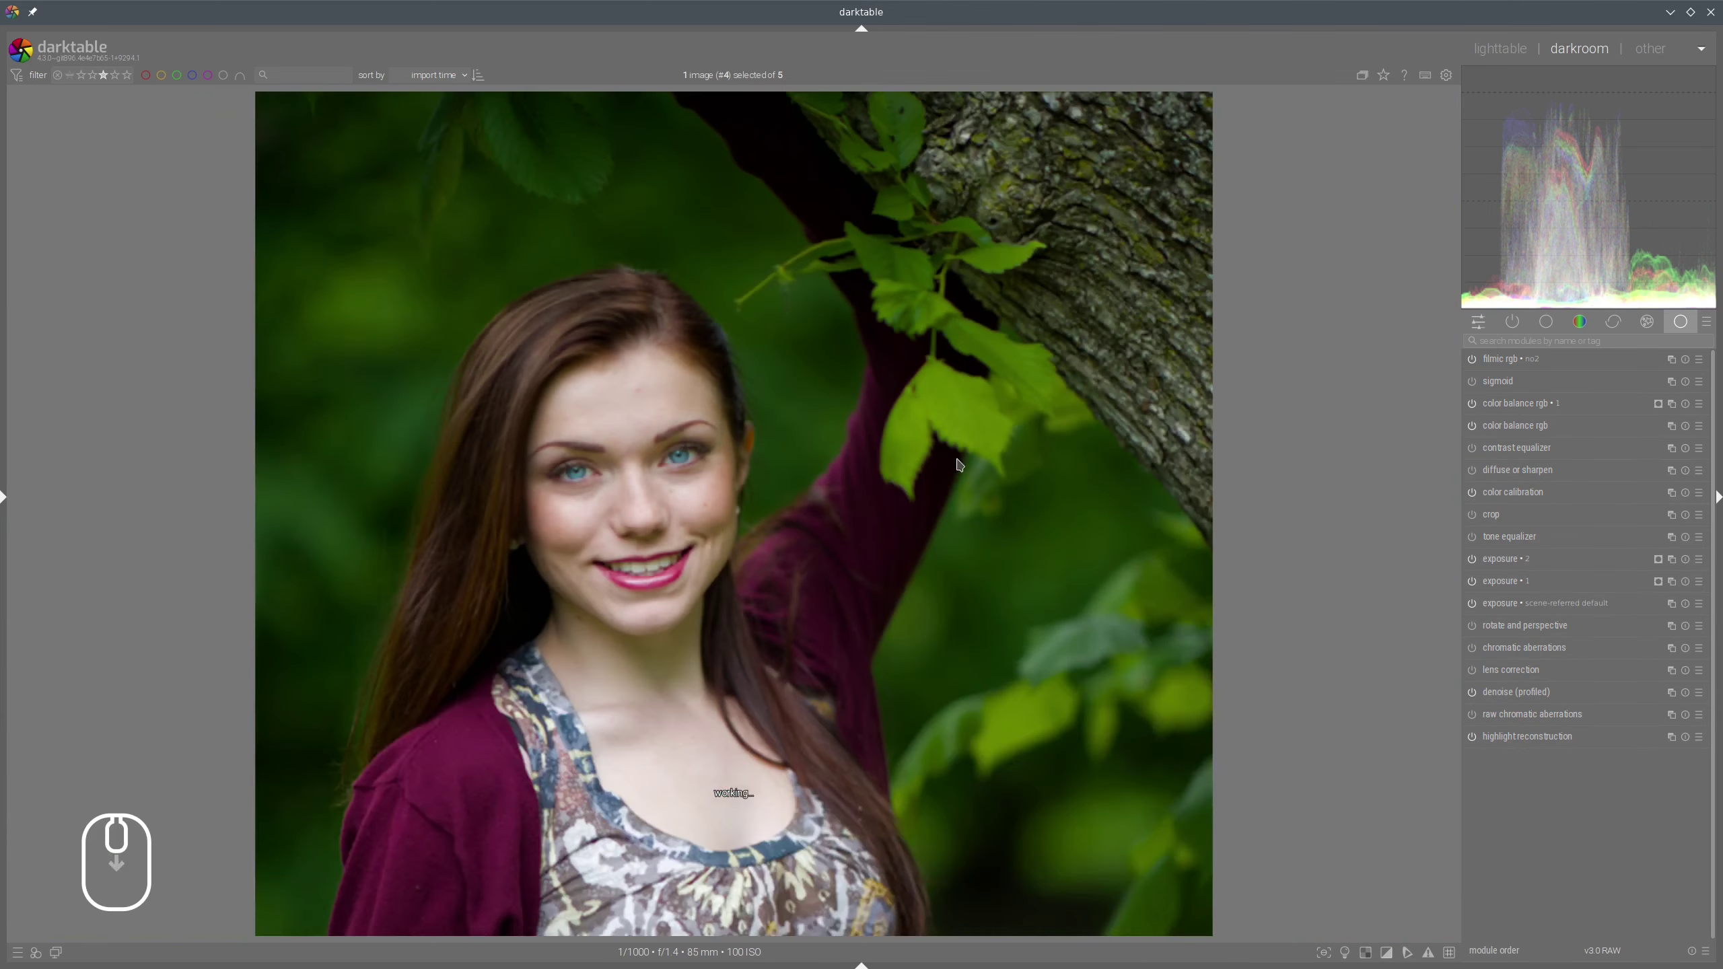
scroll(833, 497, "down", 1)
scroll(590, 385, "up", 2)
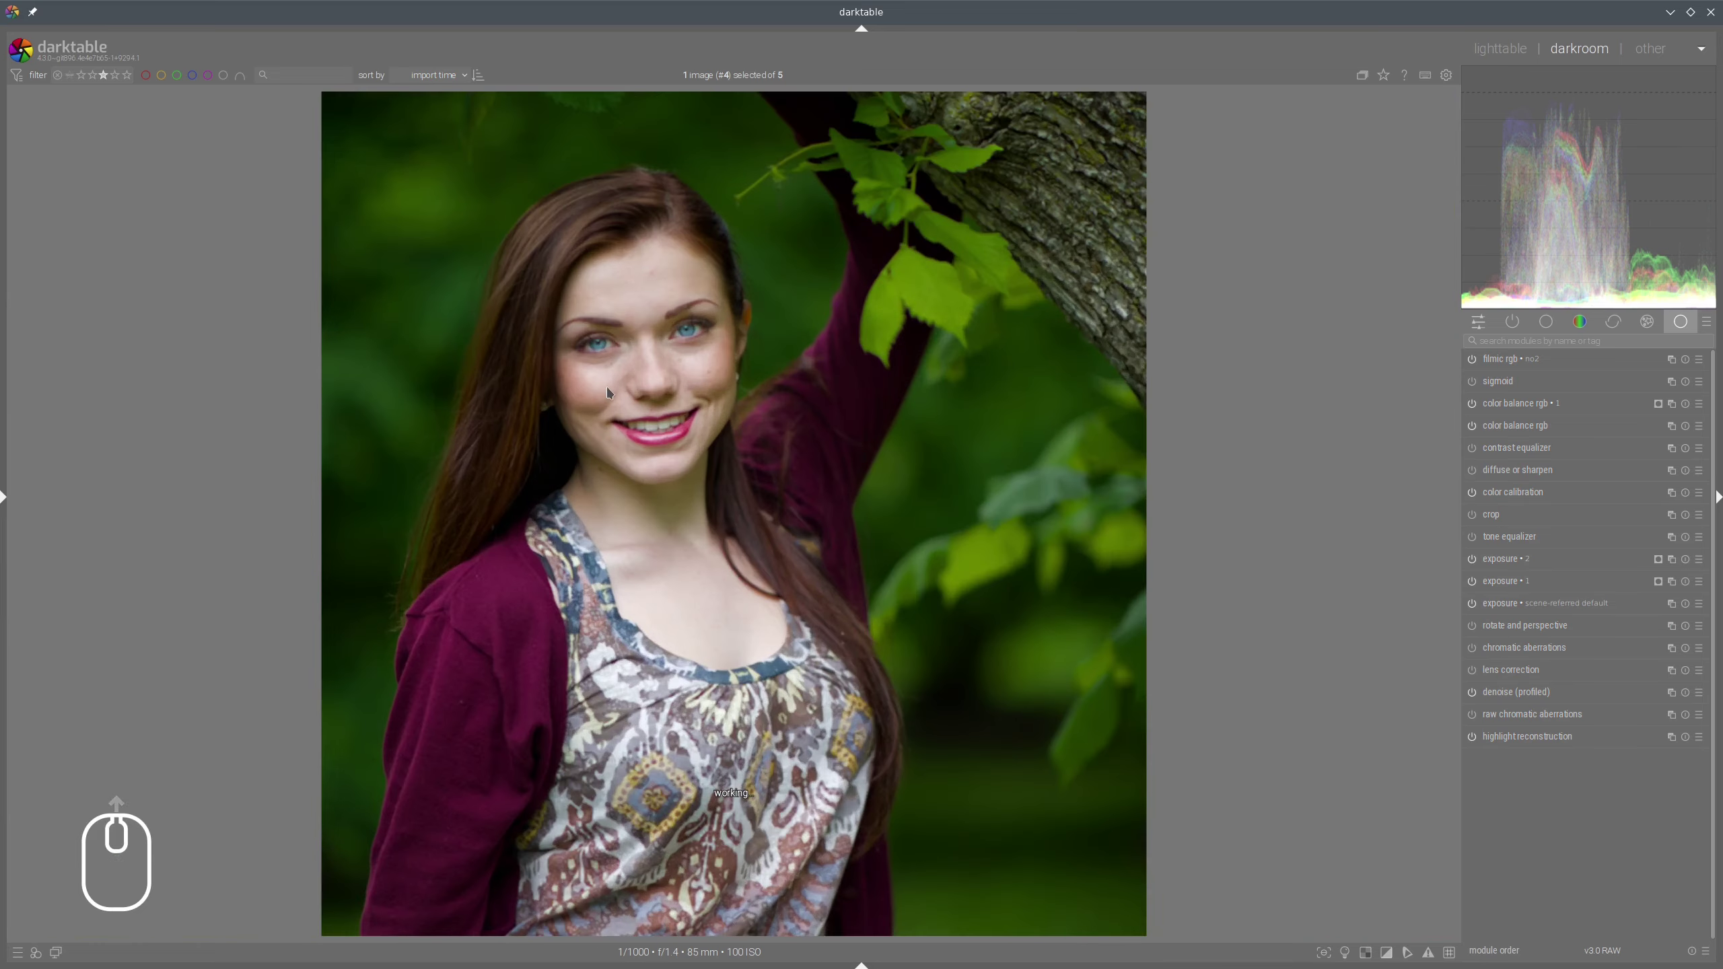
scroll(613, 394, "down", 2)
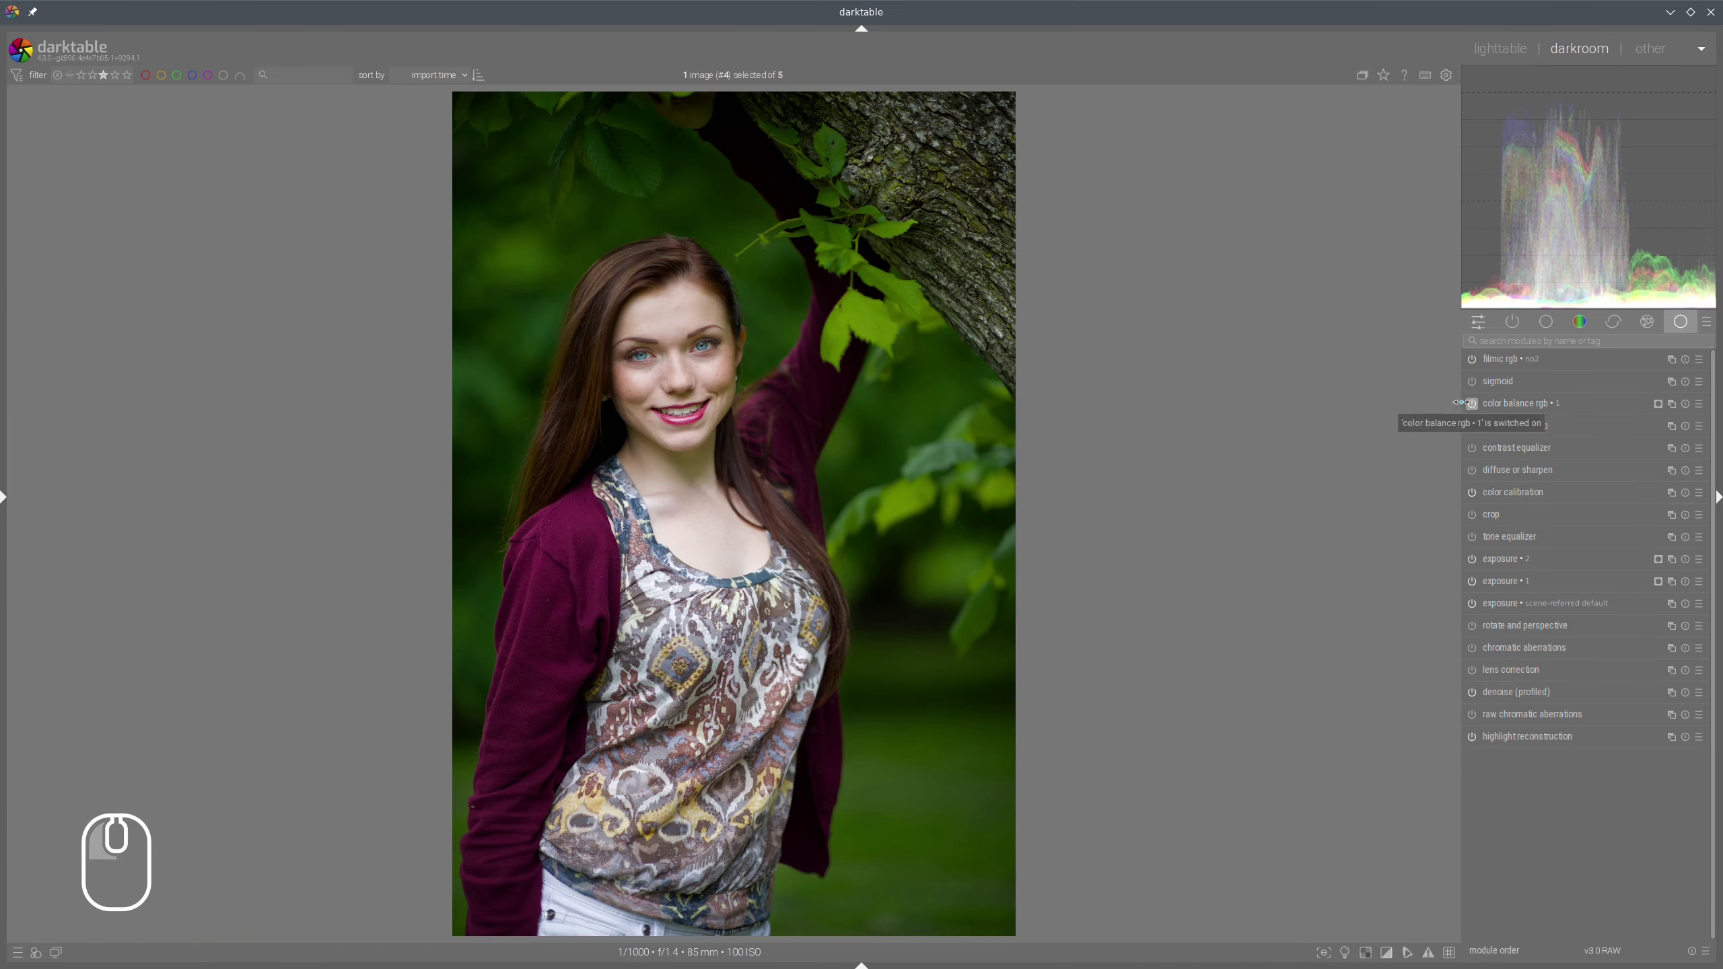
left_click(662, 401)
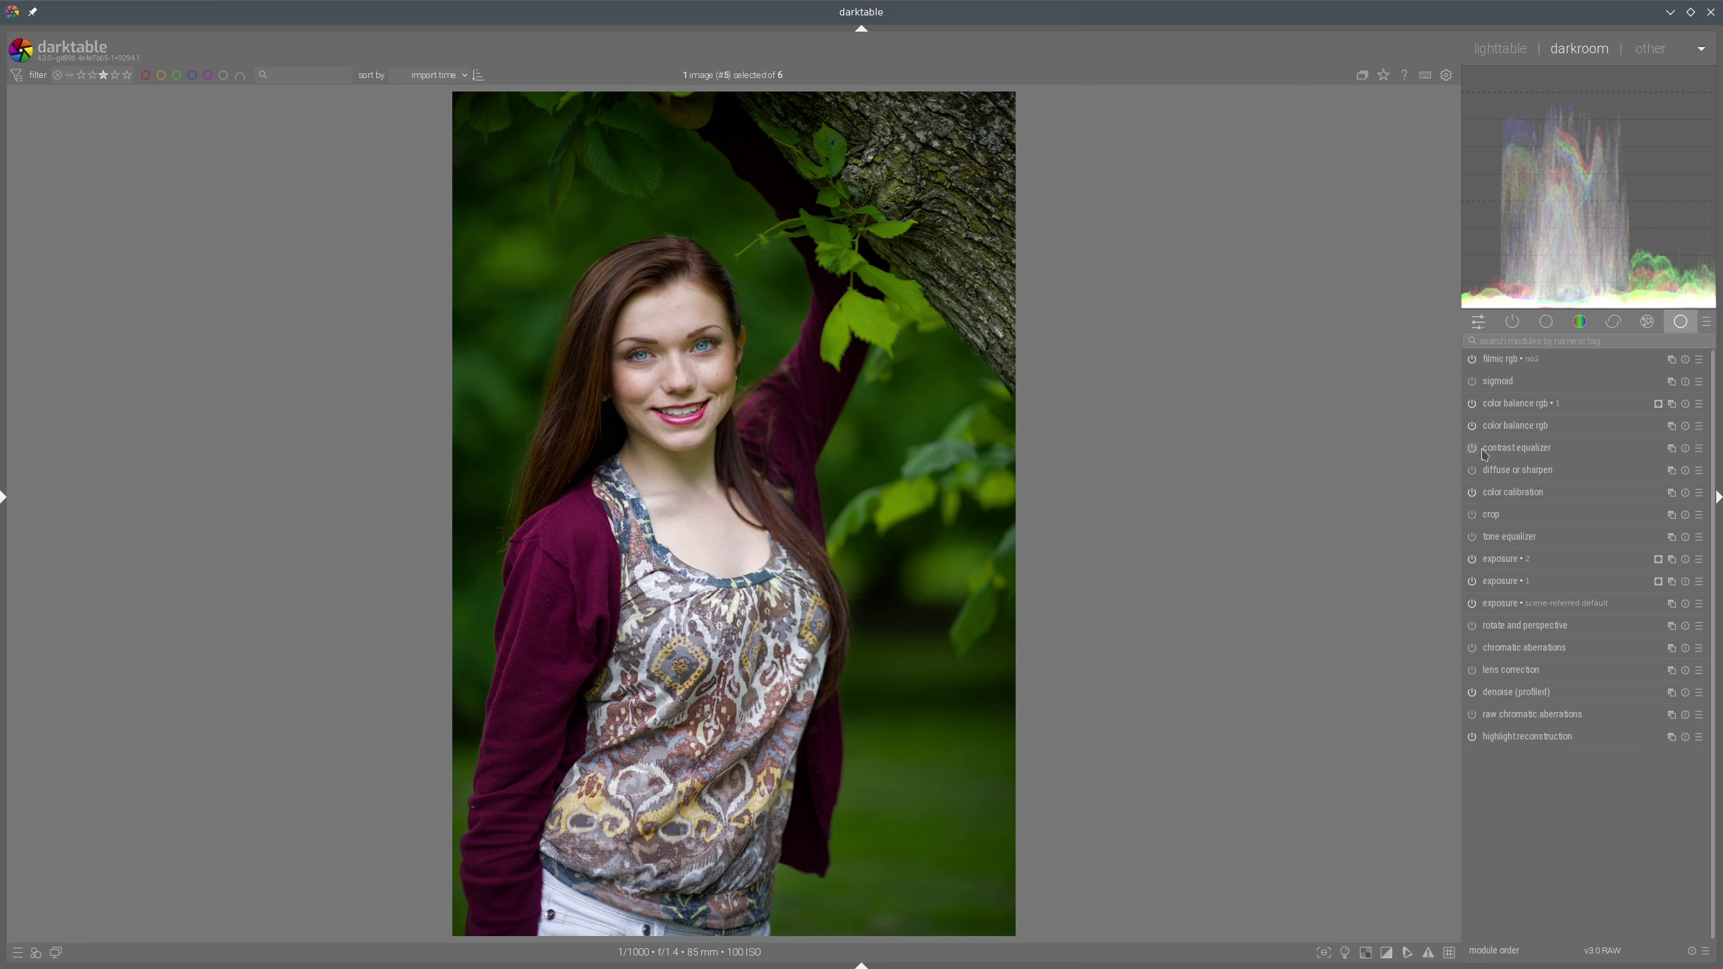
Look at the contrast equalizer, and briefly display the background mask of the exposure 1 instance
left_click(1514, 449)
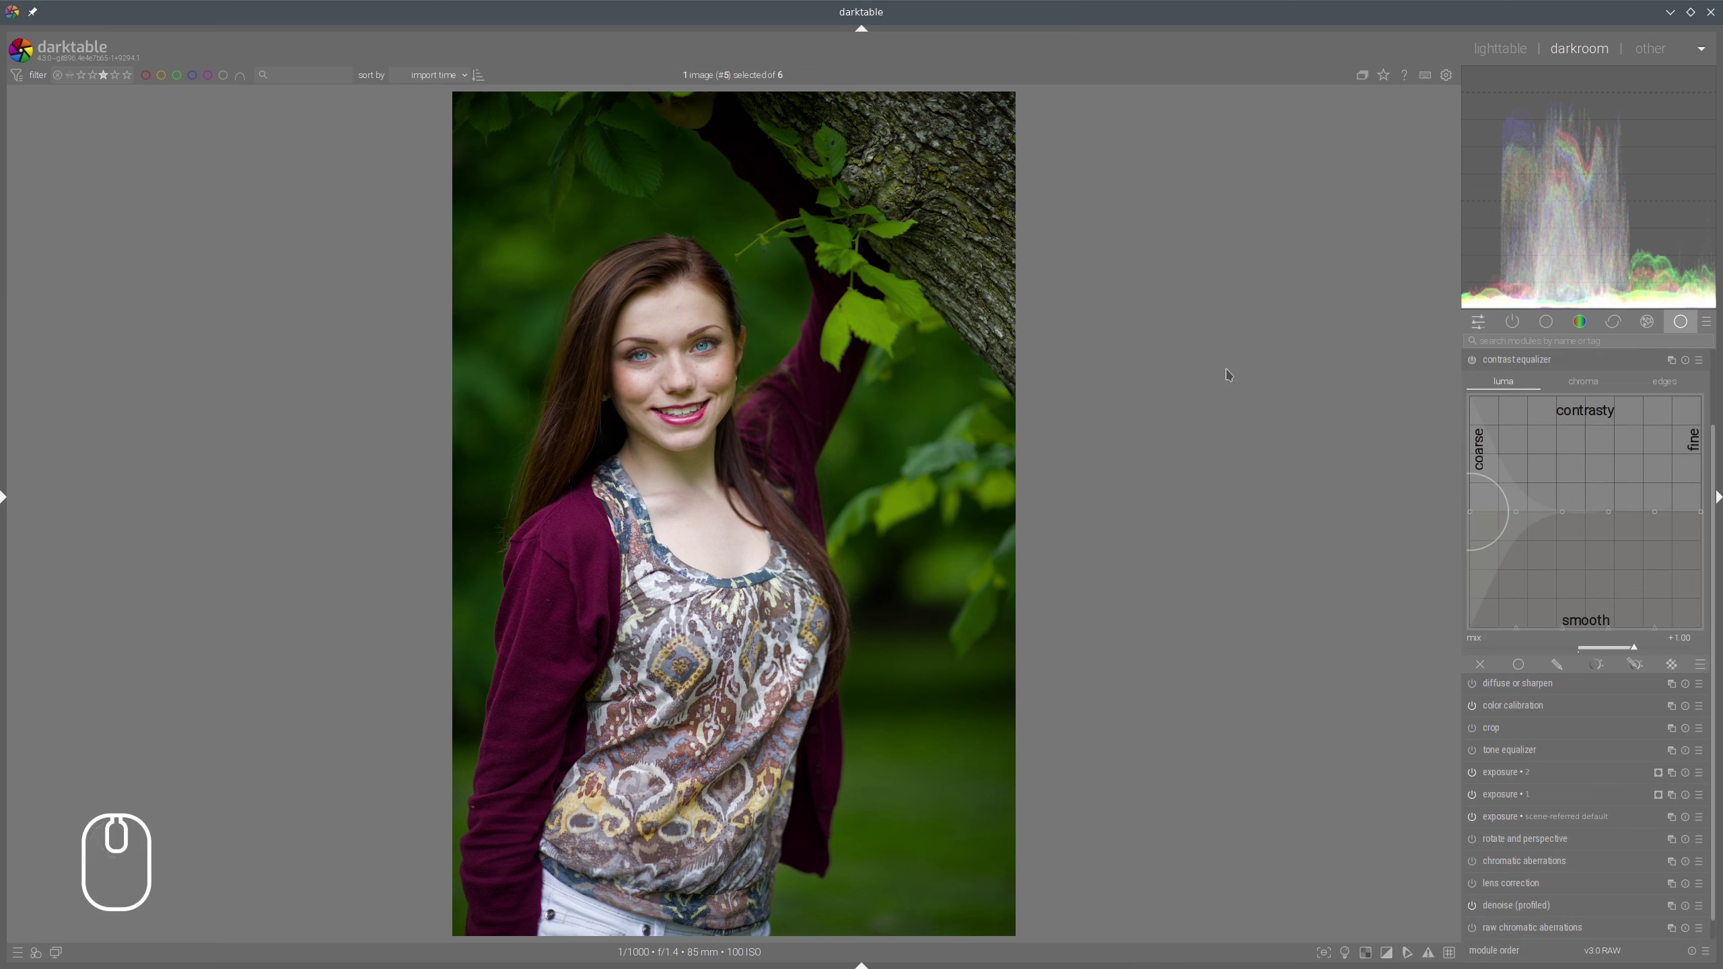
left_click(1532, 370)
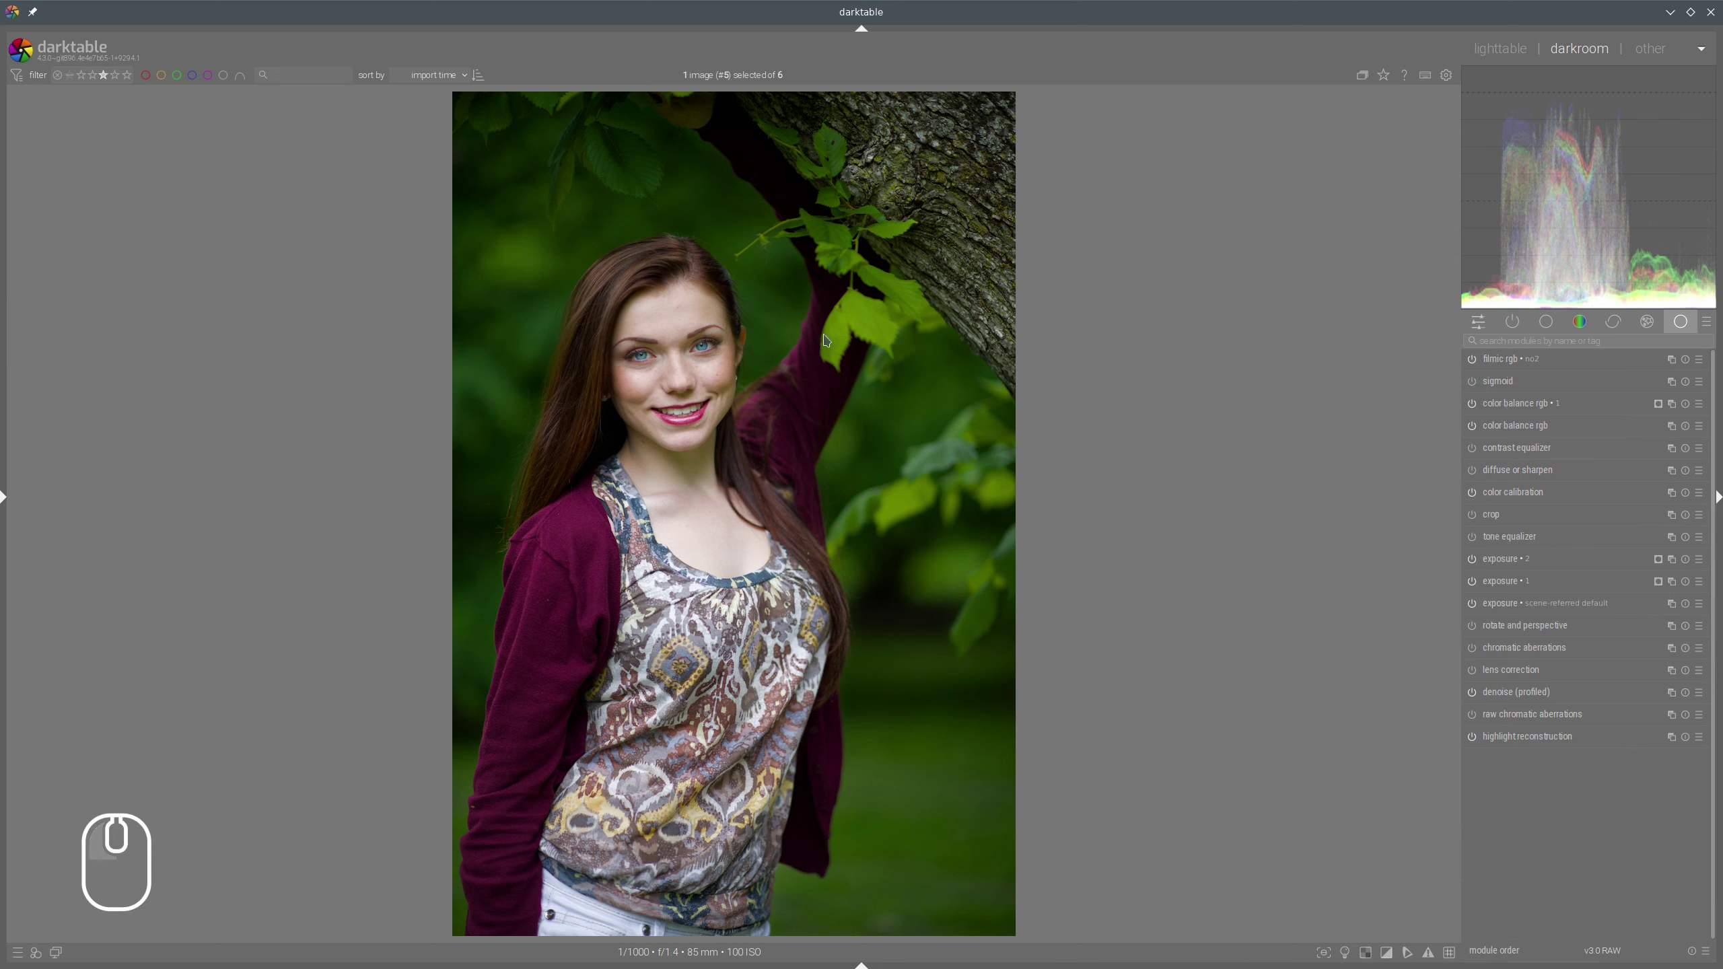
left_click(1519, 585)
left_click(1698, 719)
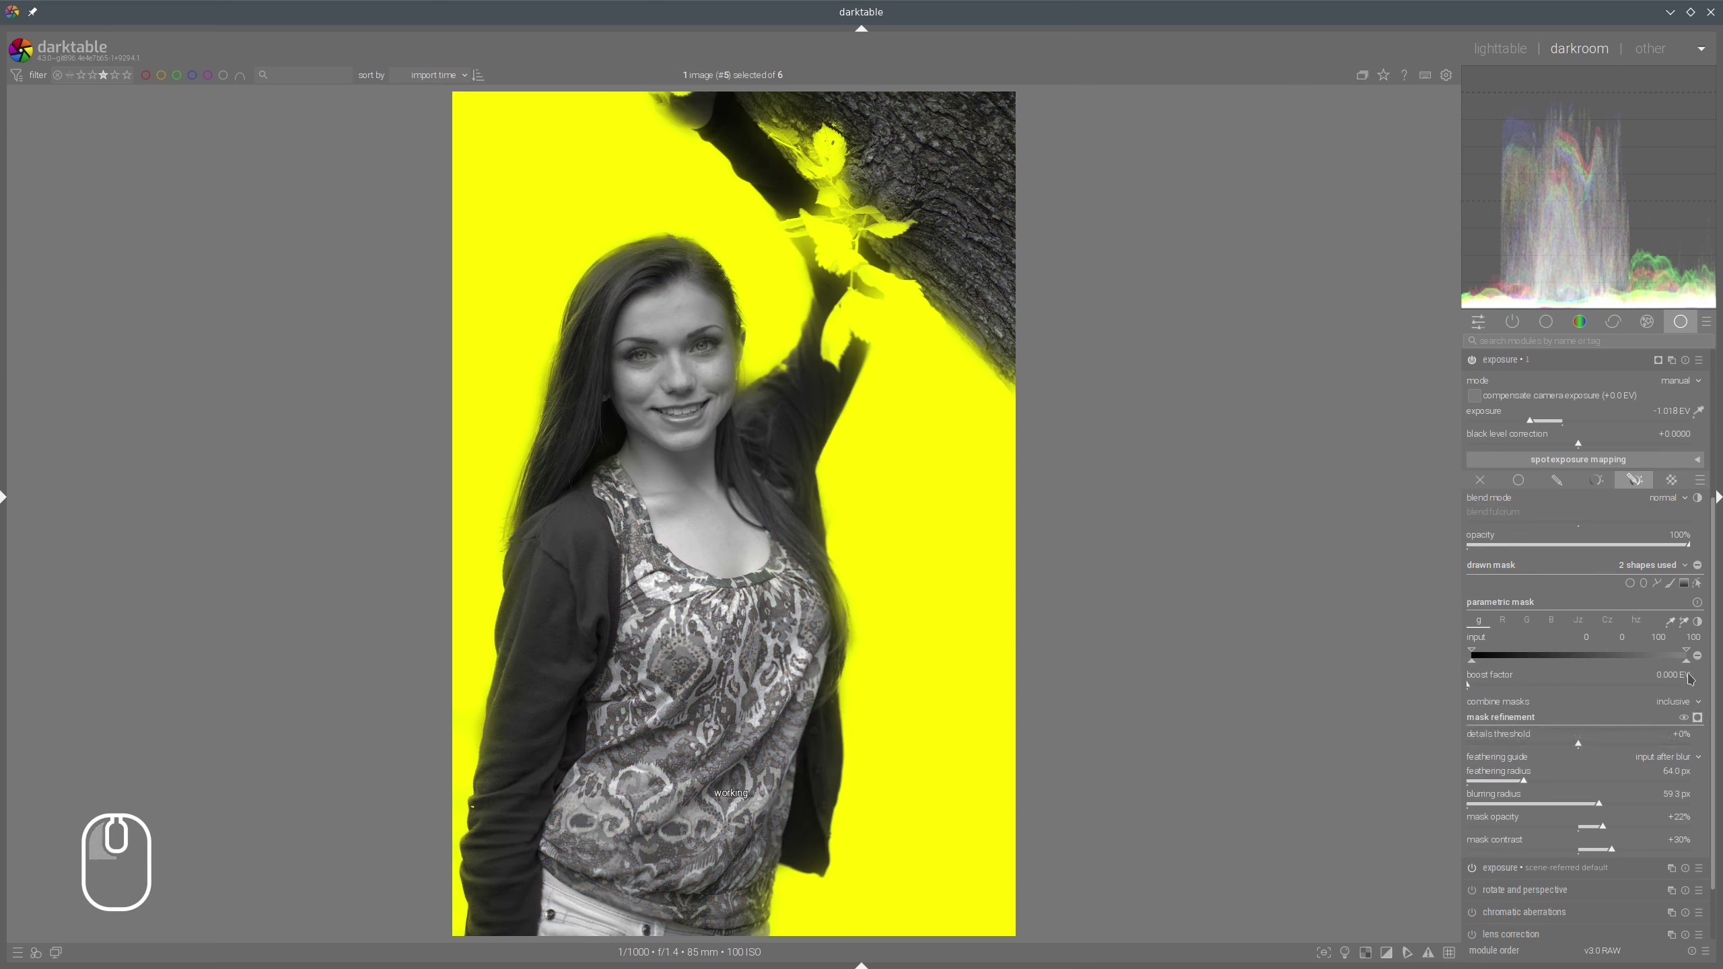
left_click(1698, 717)
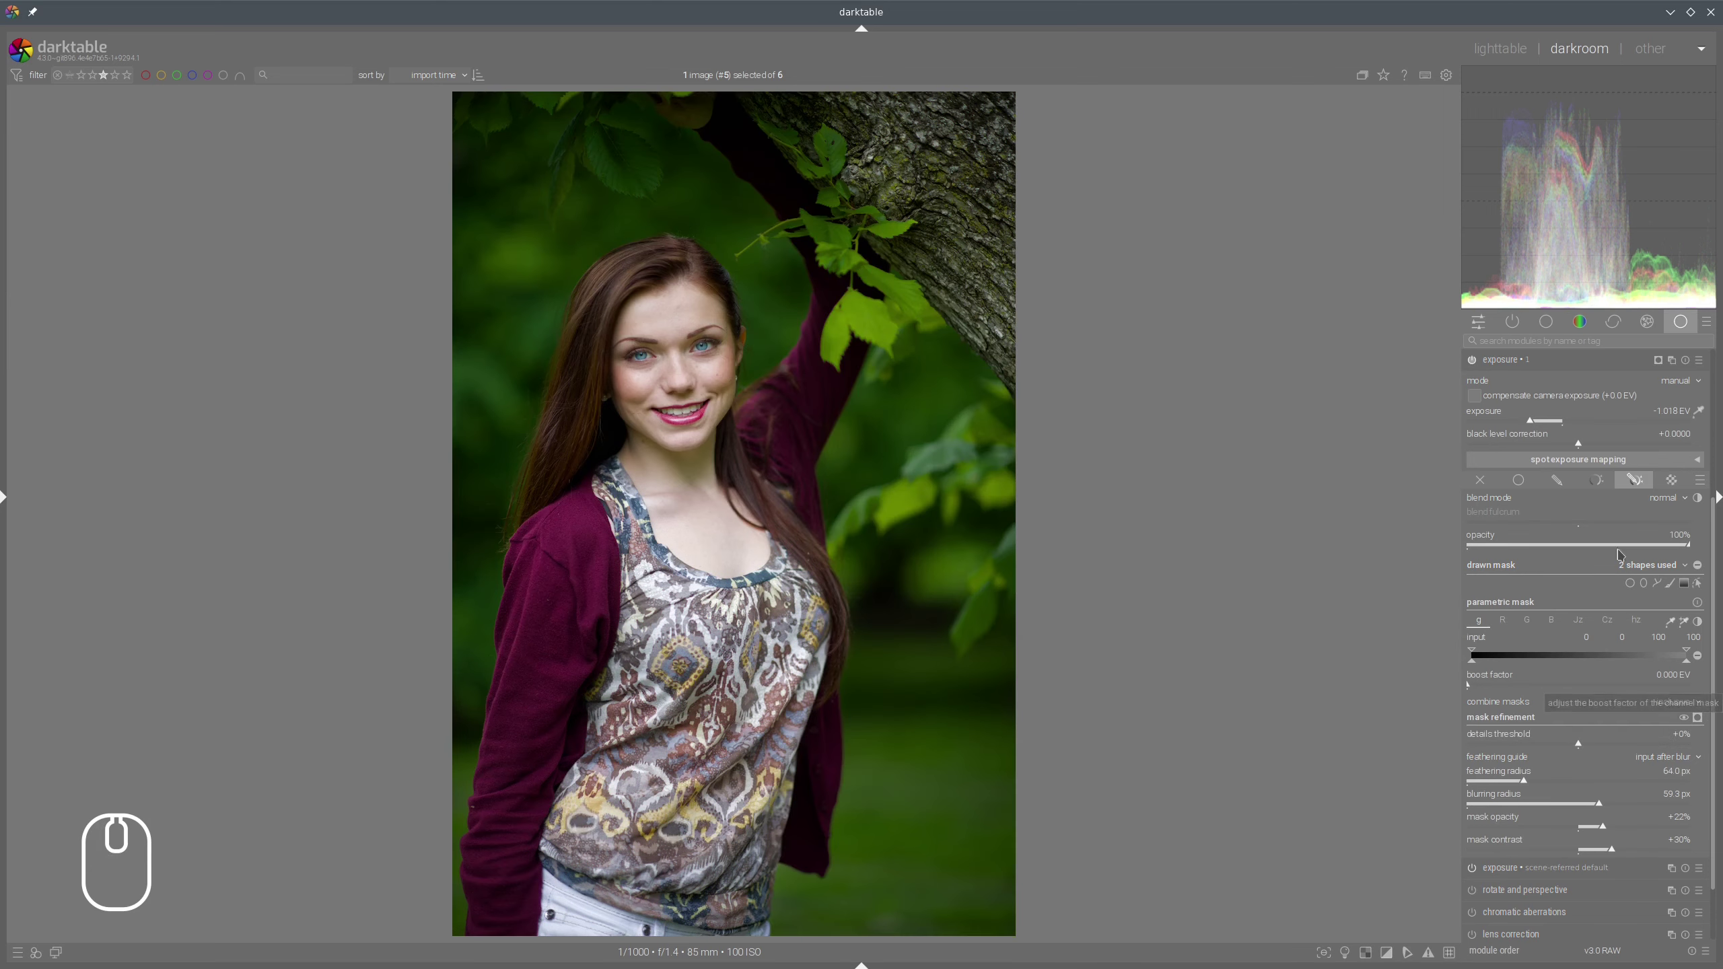
left_click(1510, 365)
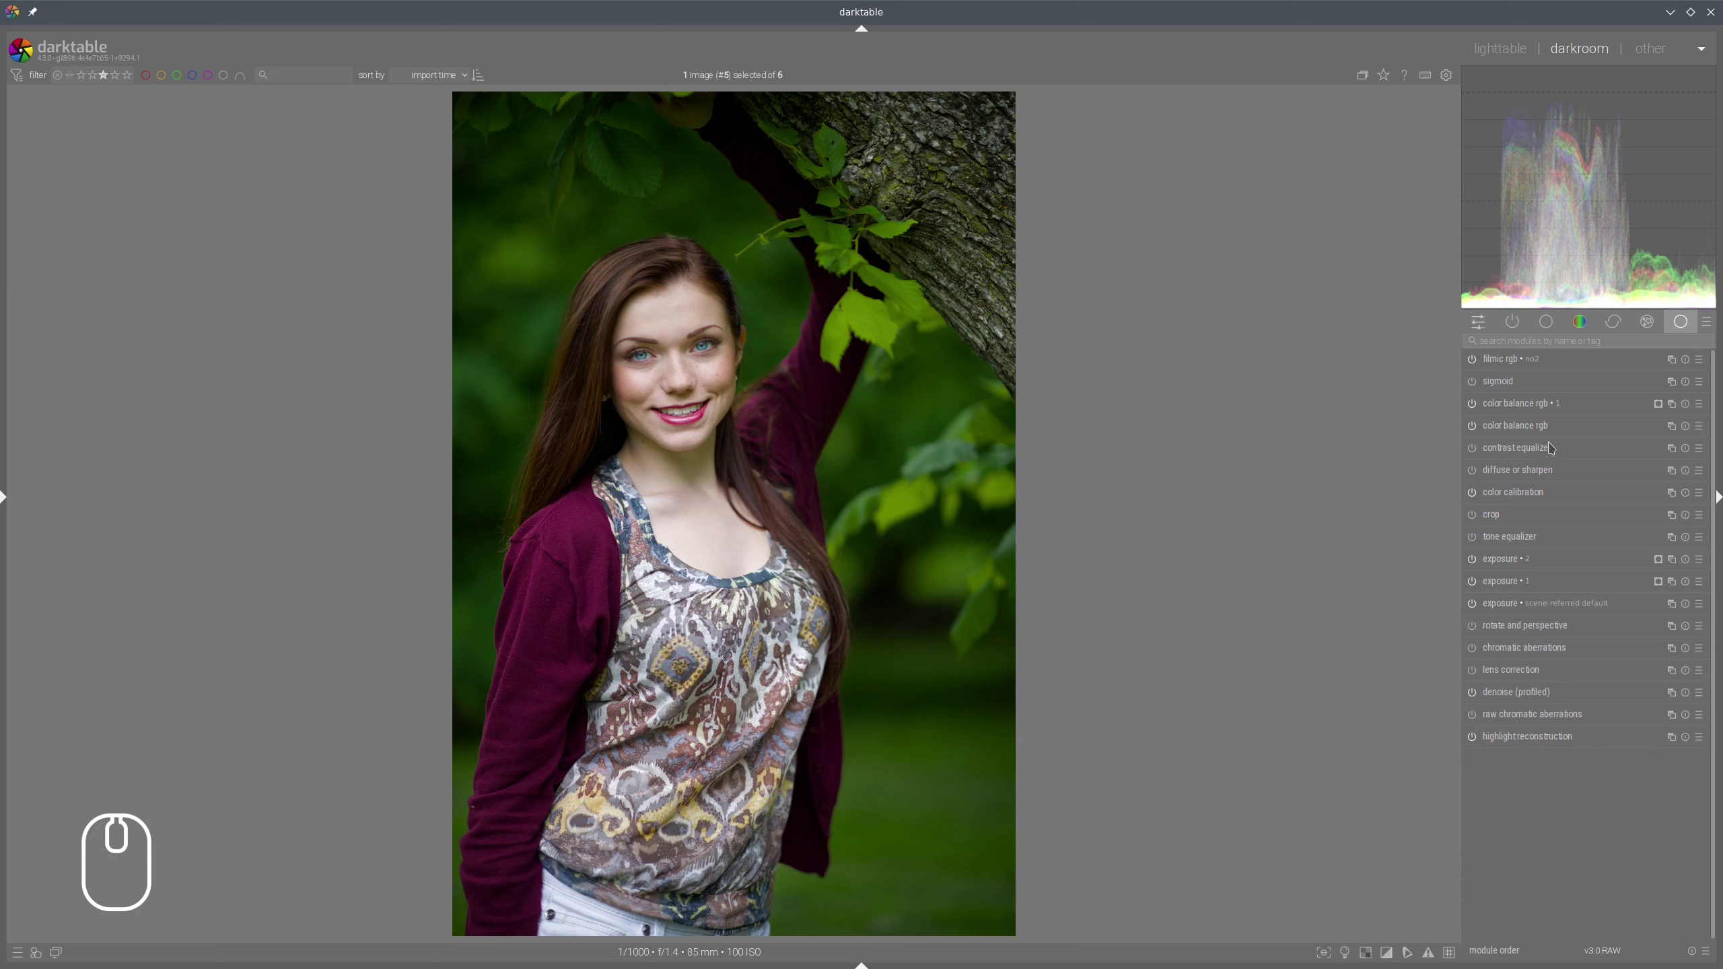
Restrict the contrast equalizer to the background using the raster mask from the exposure 1 instance
left_click(1517, 451)
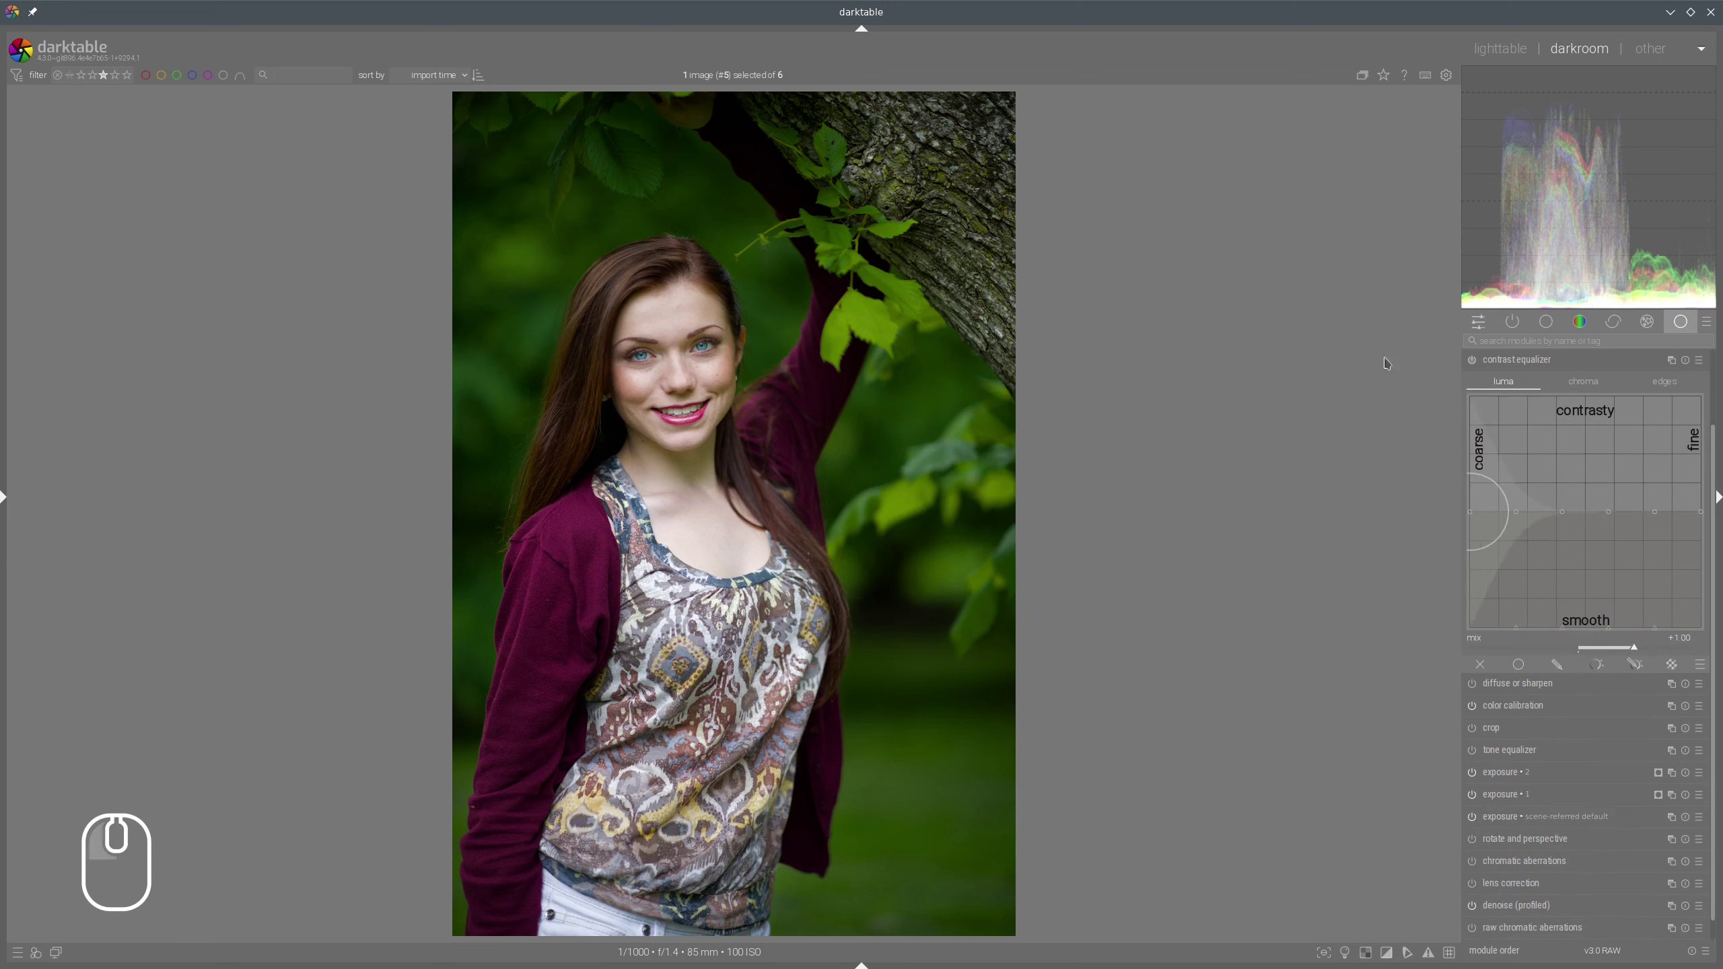
left_click(1671, 664)
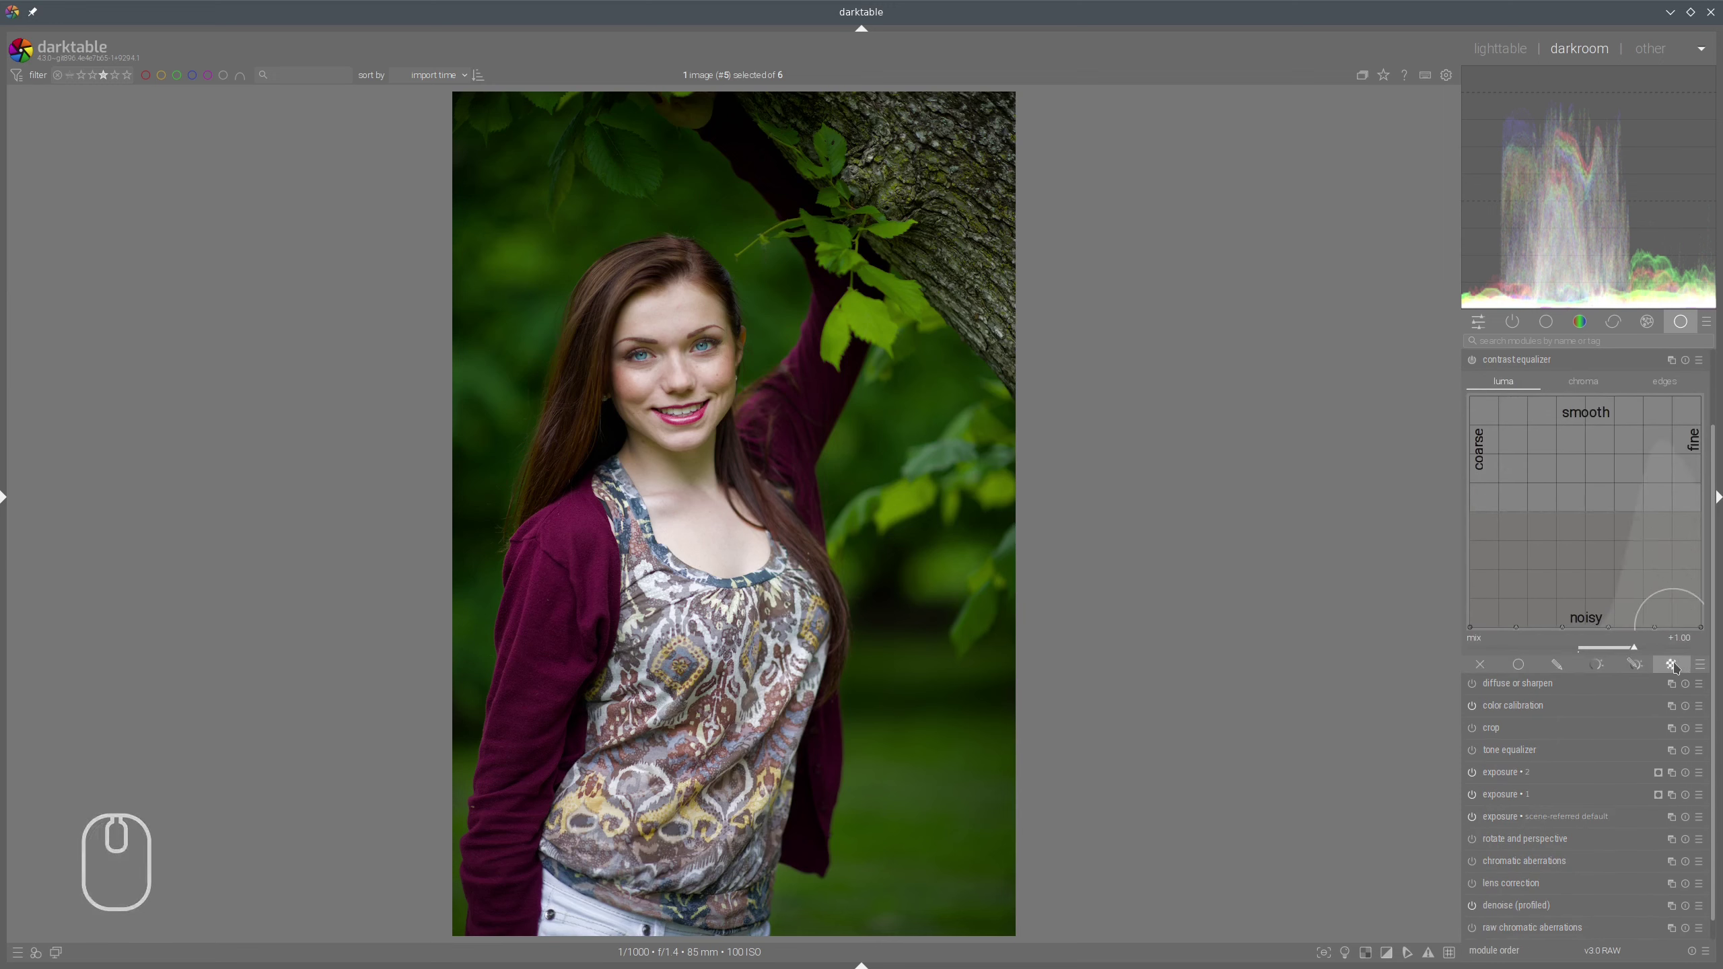
left_click(1672, 664)
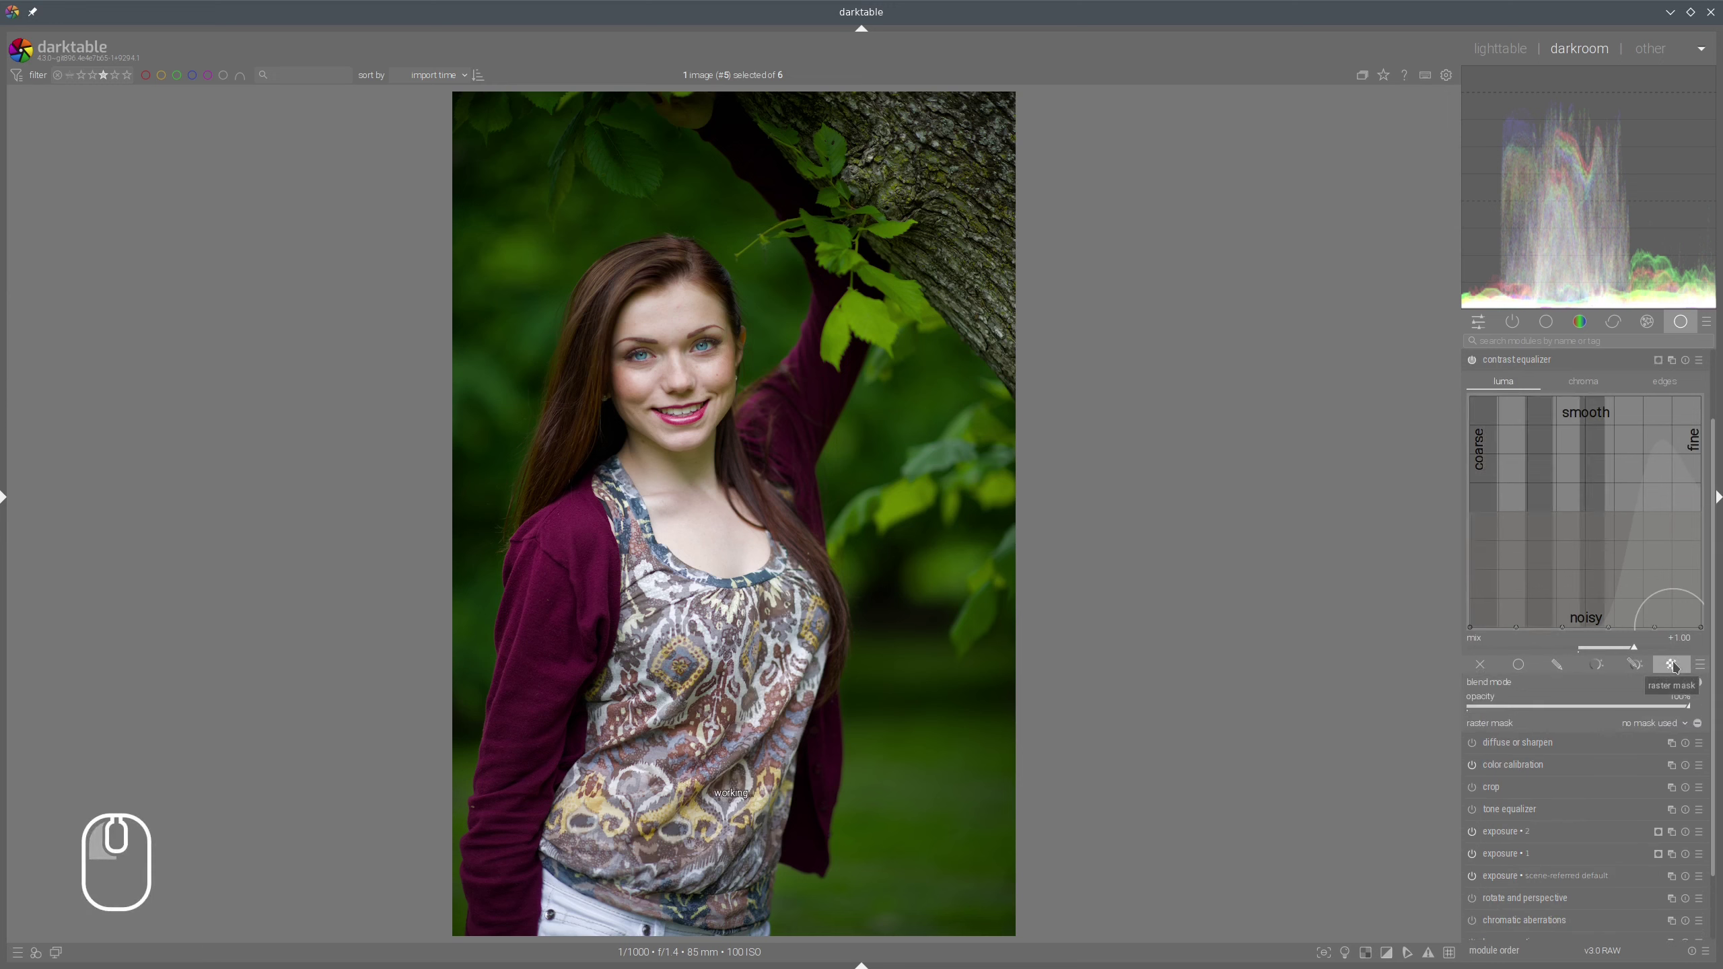
left_click(1662, 724)
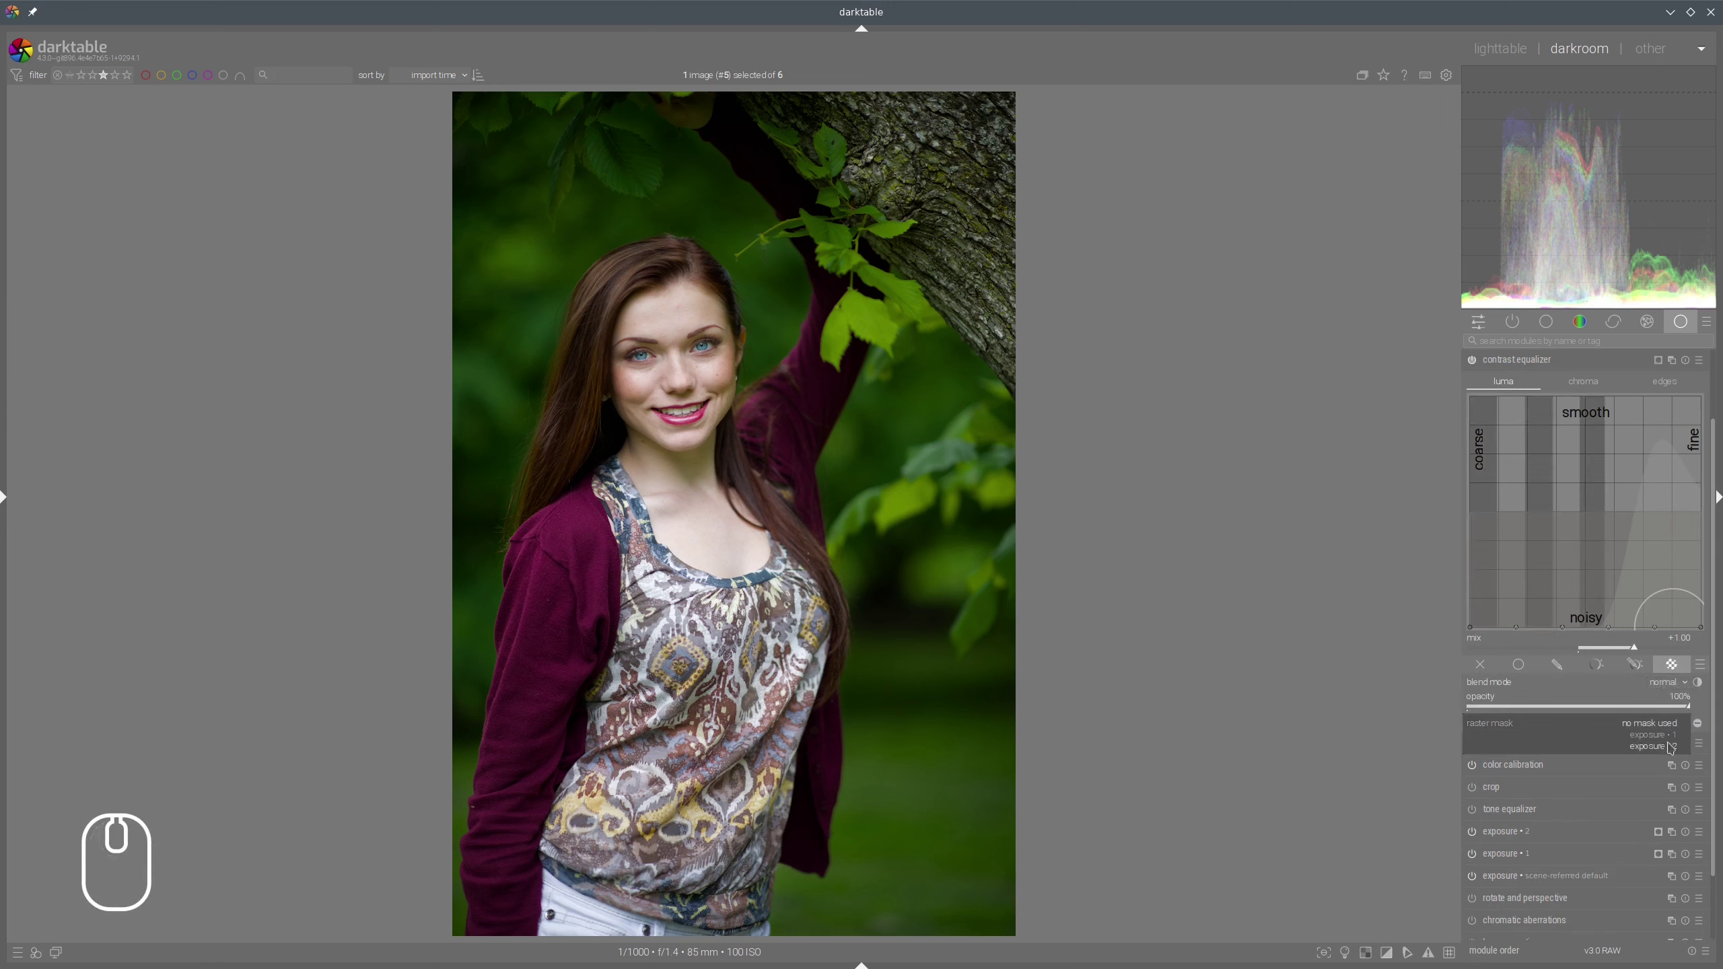
left_click(1655, 735)
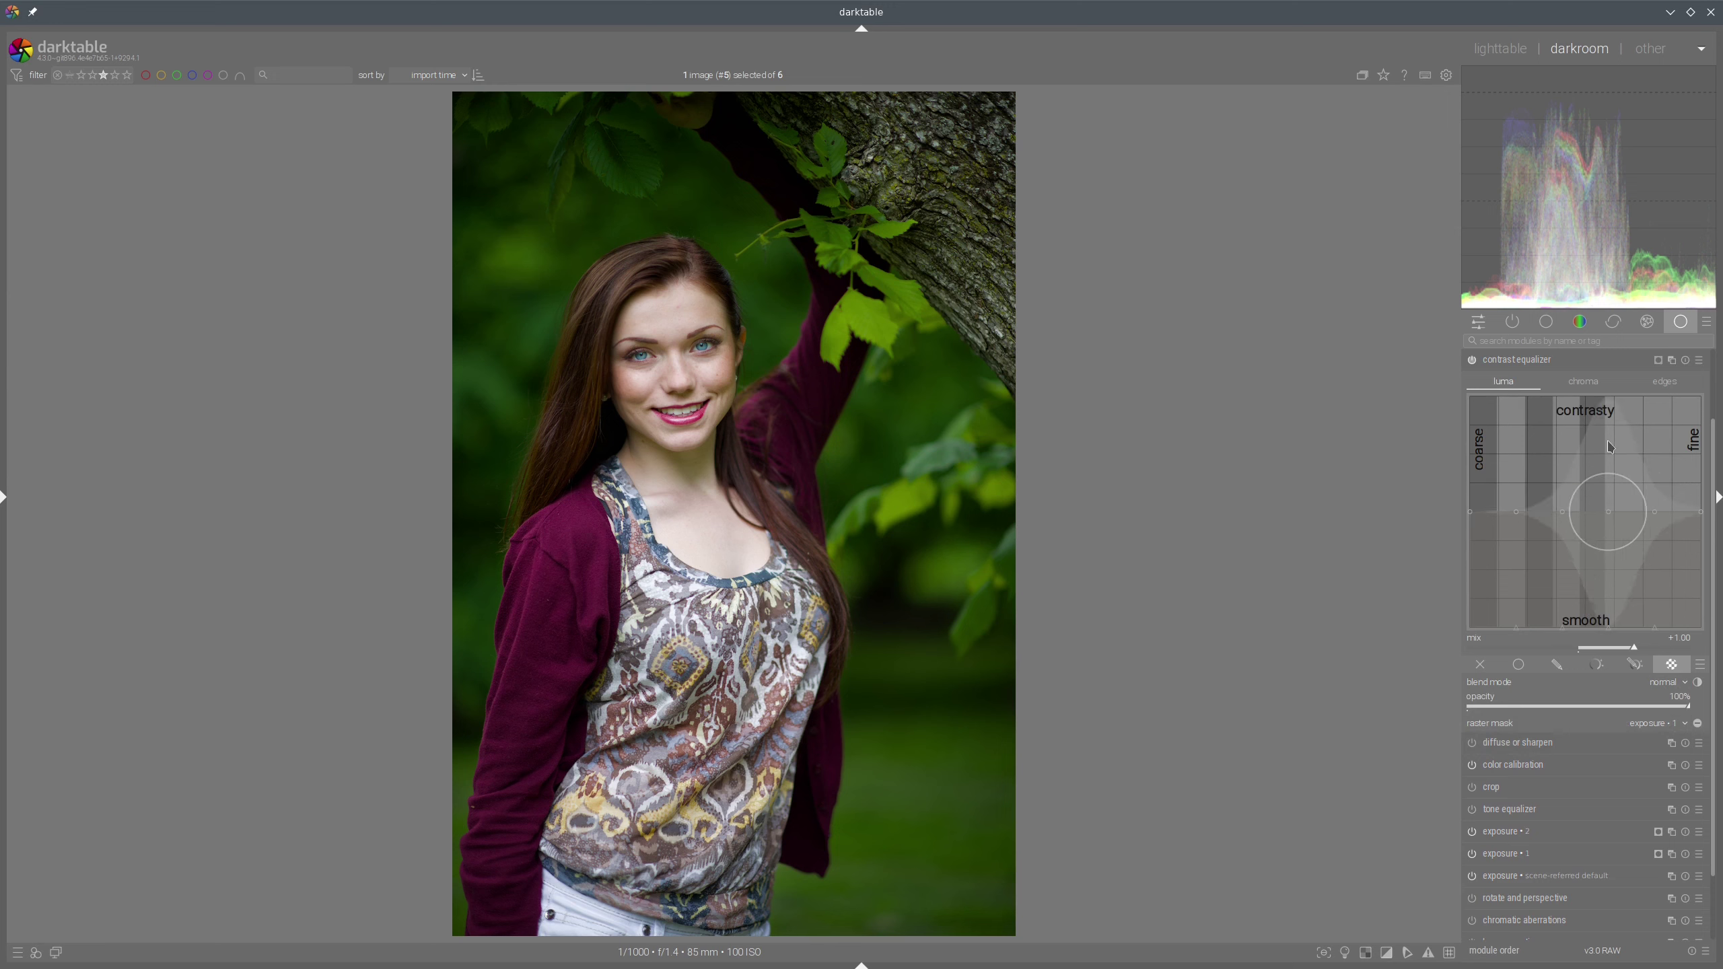
Lower the contrast equalizer's luma curve toward smooth with a wide influence radius, then raise its fine end back near neutral
scroll(1620, 448, "down", 2, "ctrl+shift")
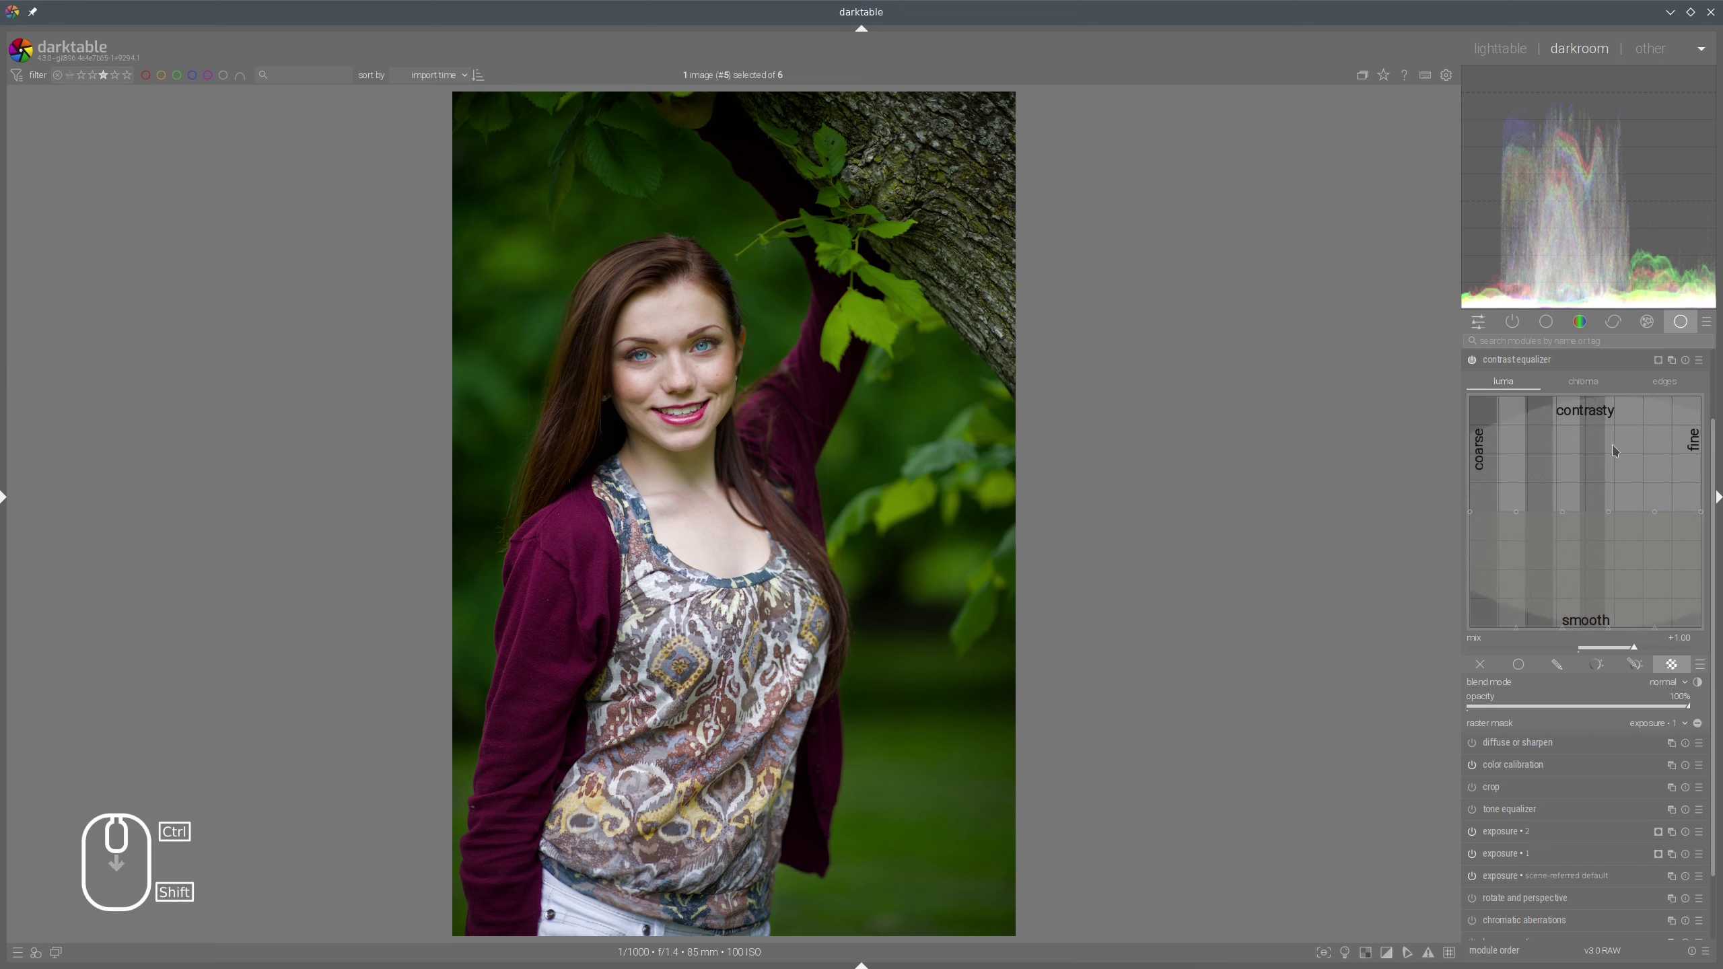
left_click_drag(1613, 445, 1602, 478)
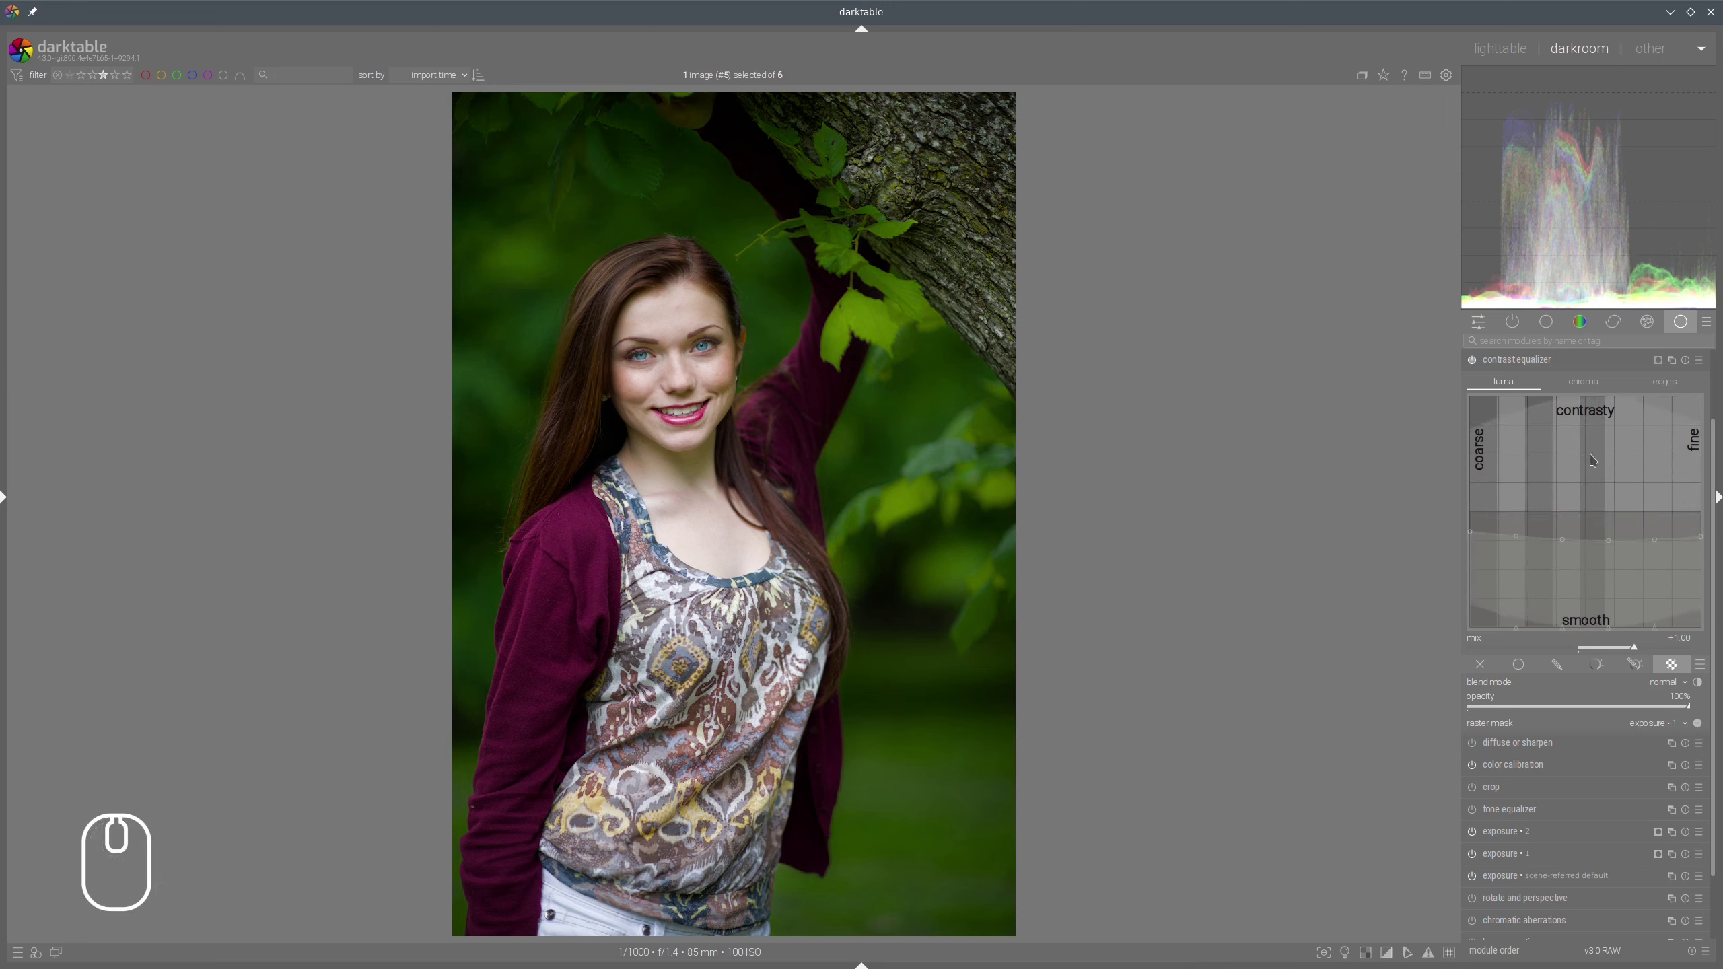
double_click(1509, 467)
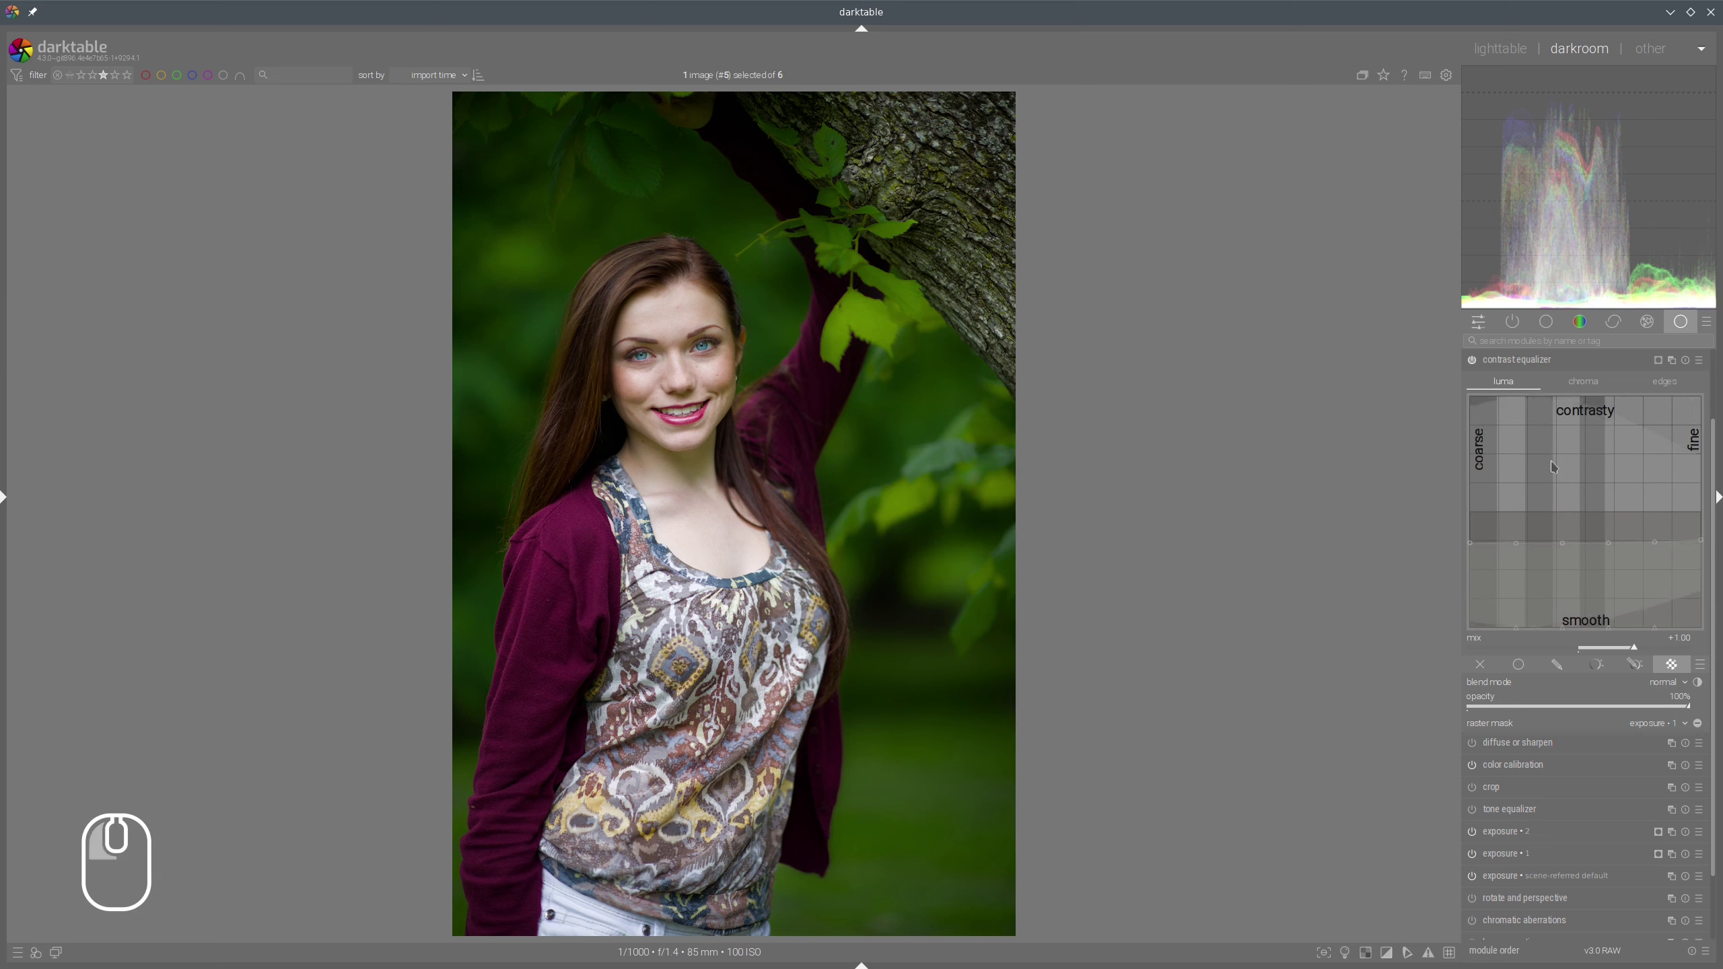
left_click_drag(1608, 472, 1600, 461)
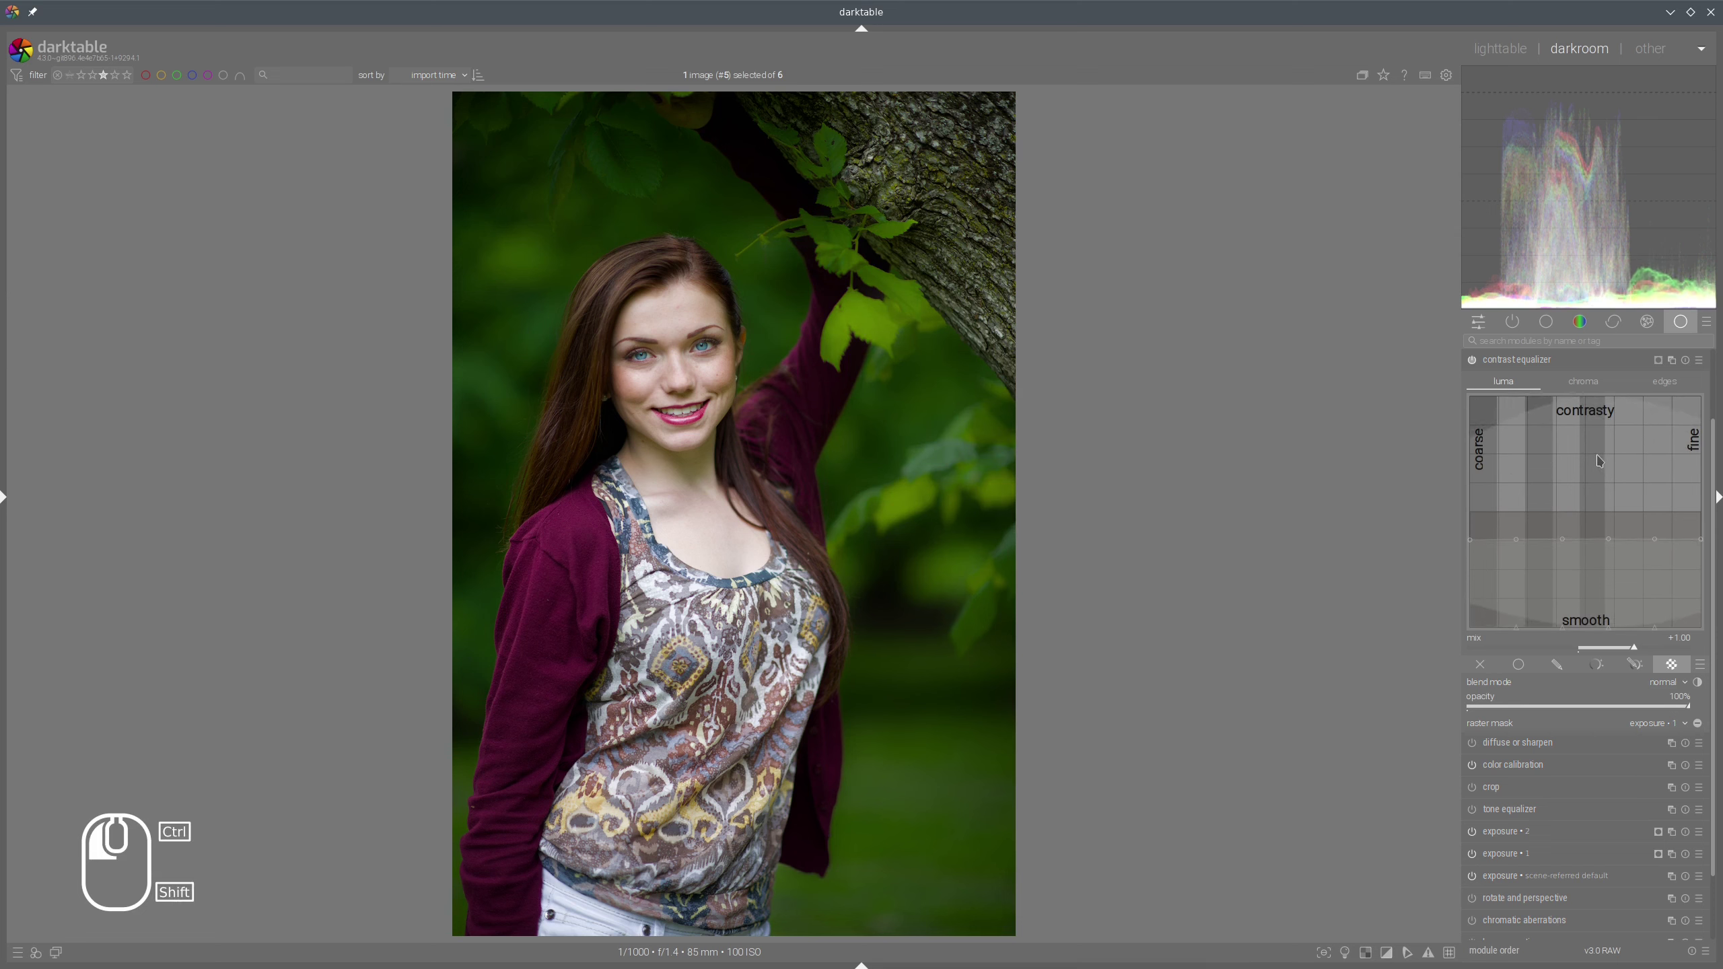
scroll(1690, 455, "up", 2)
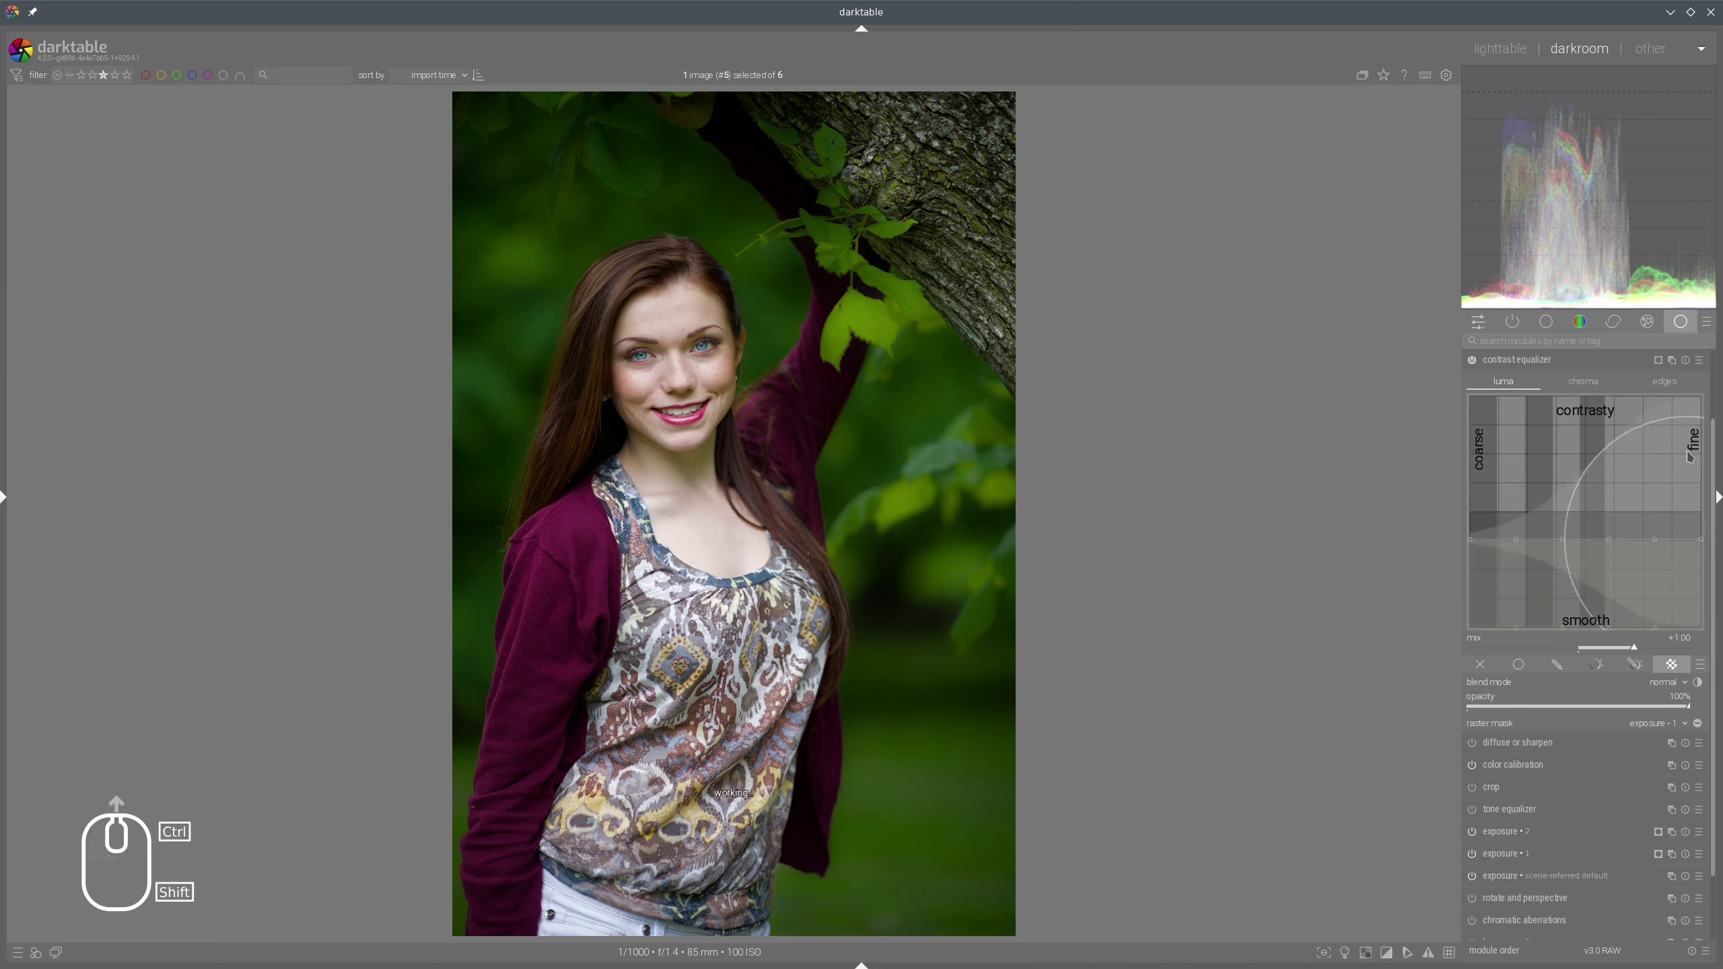
left_click_drag(1690, 455, 1691, 435)
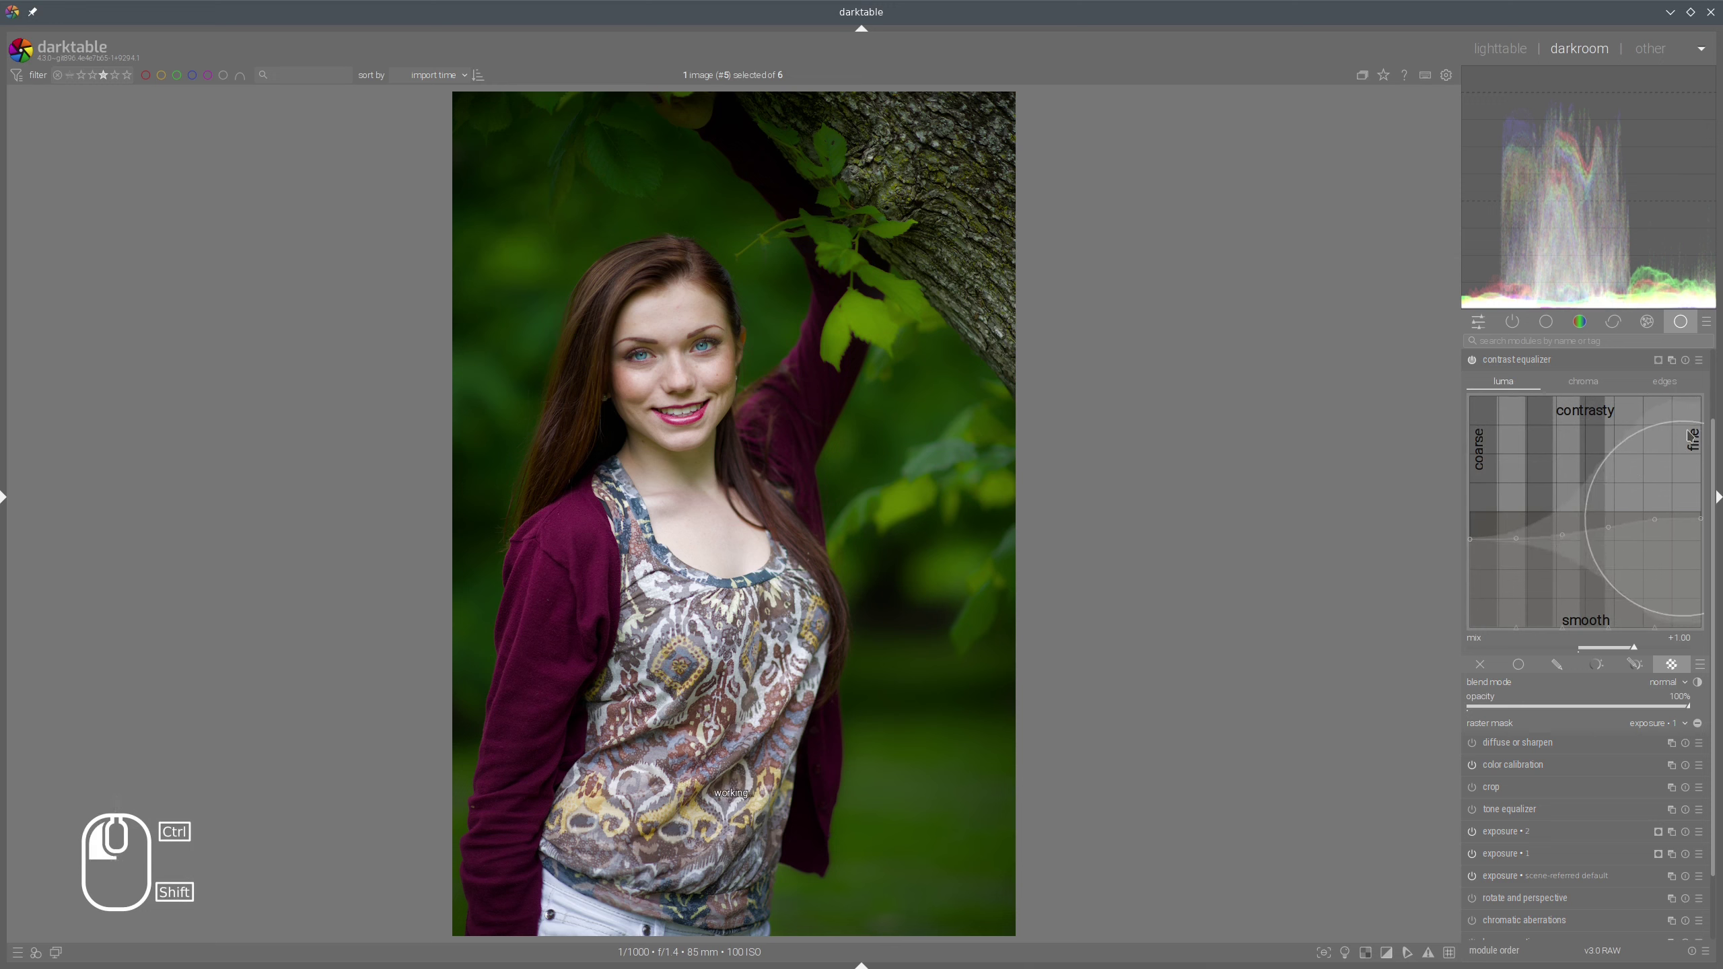
Compare the portrait with the contrast equalizer off and on, and examine the face, hair and background up close
left_click(1471, 360)
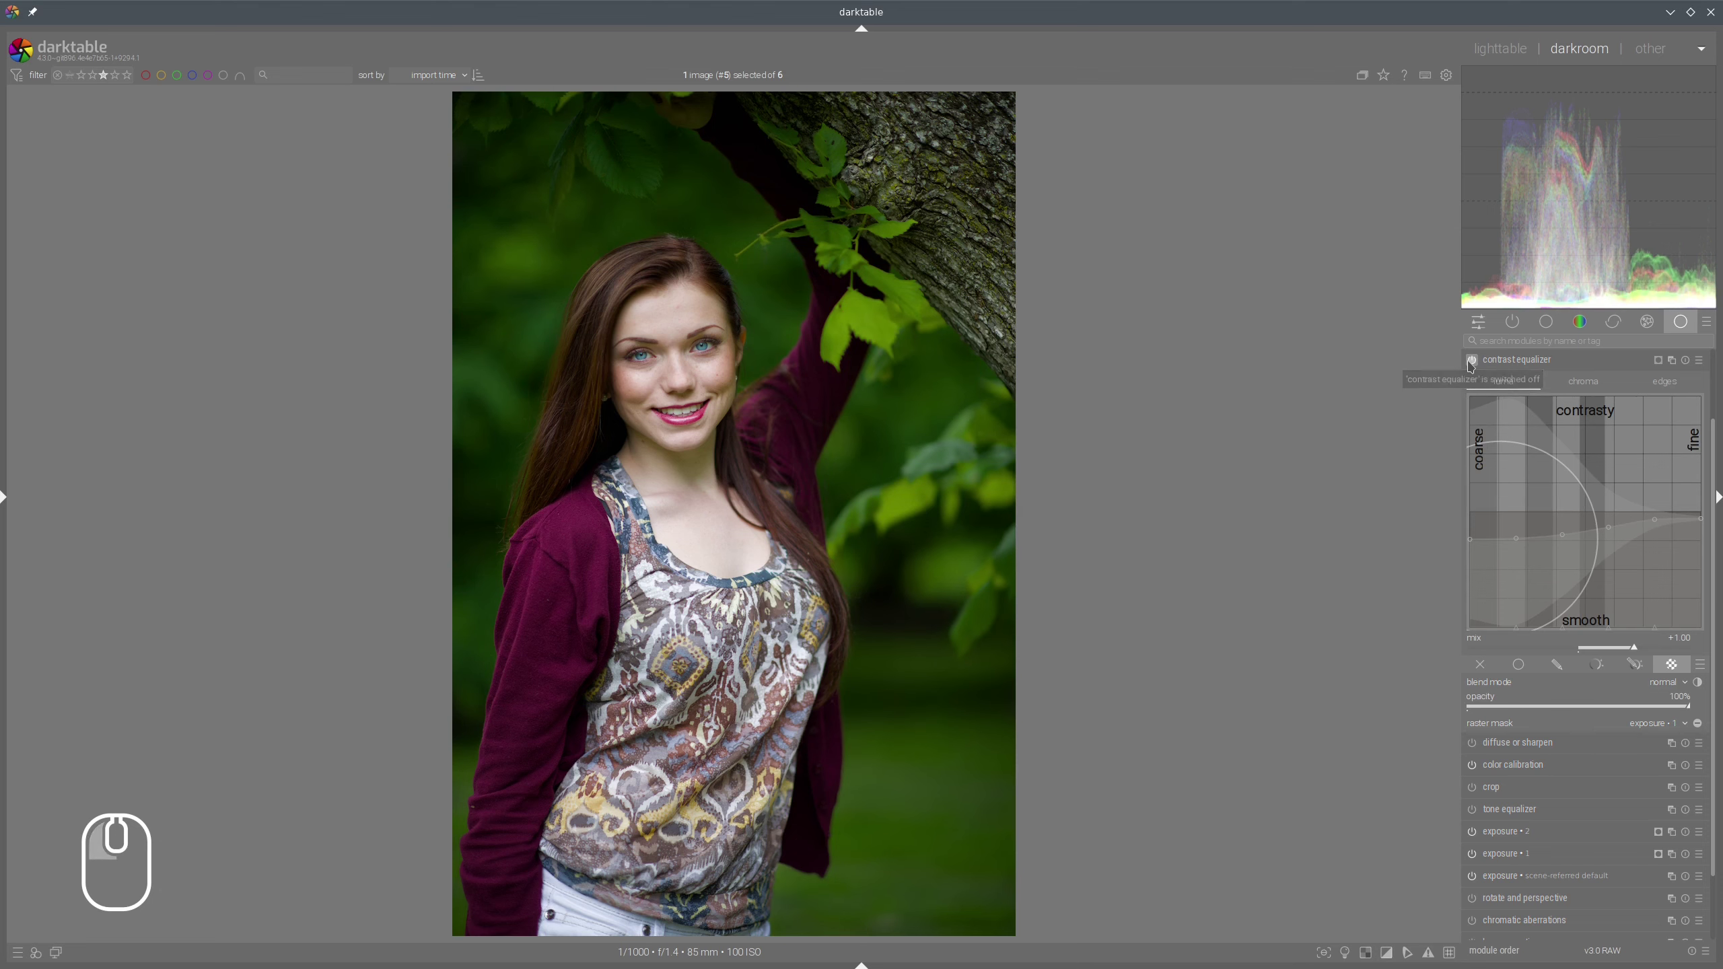
left_click(1471, 361)
left_click(1476, 361)
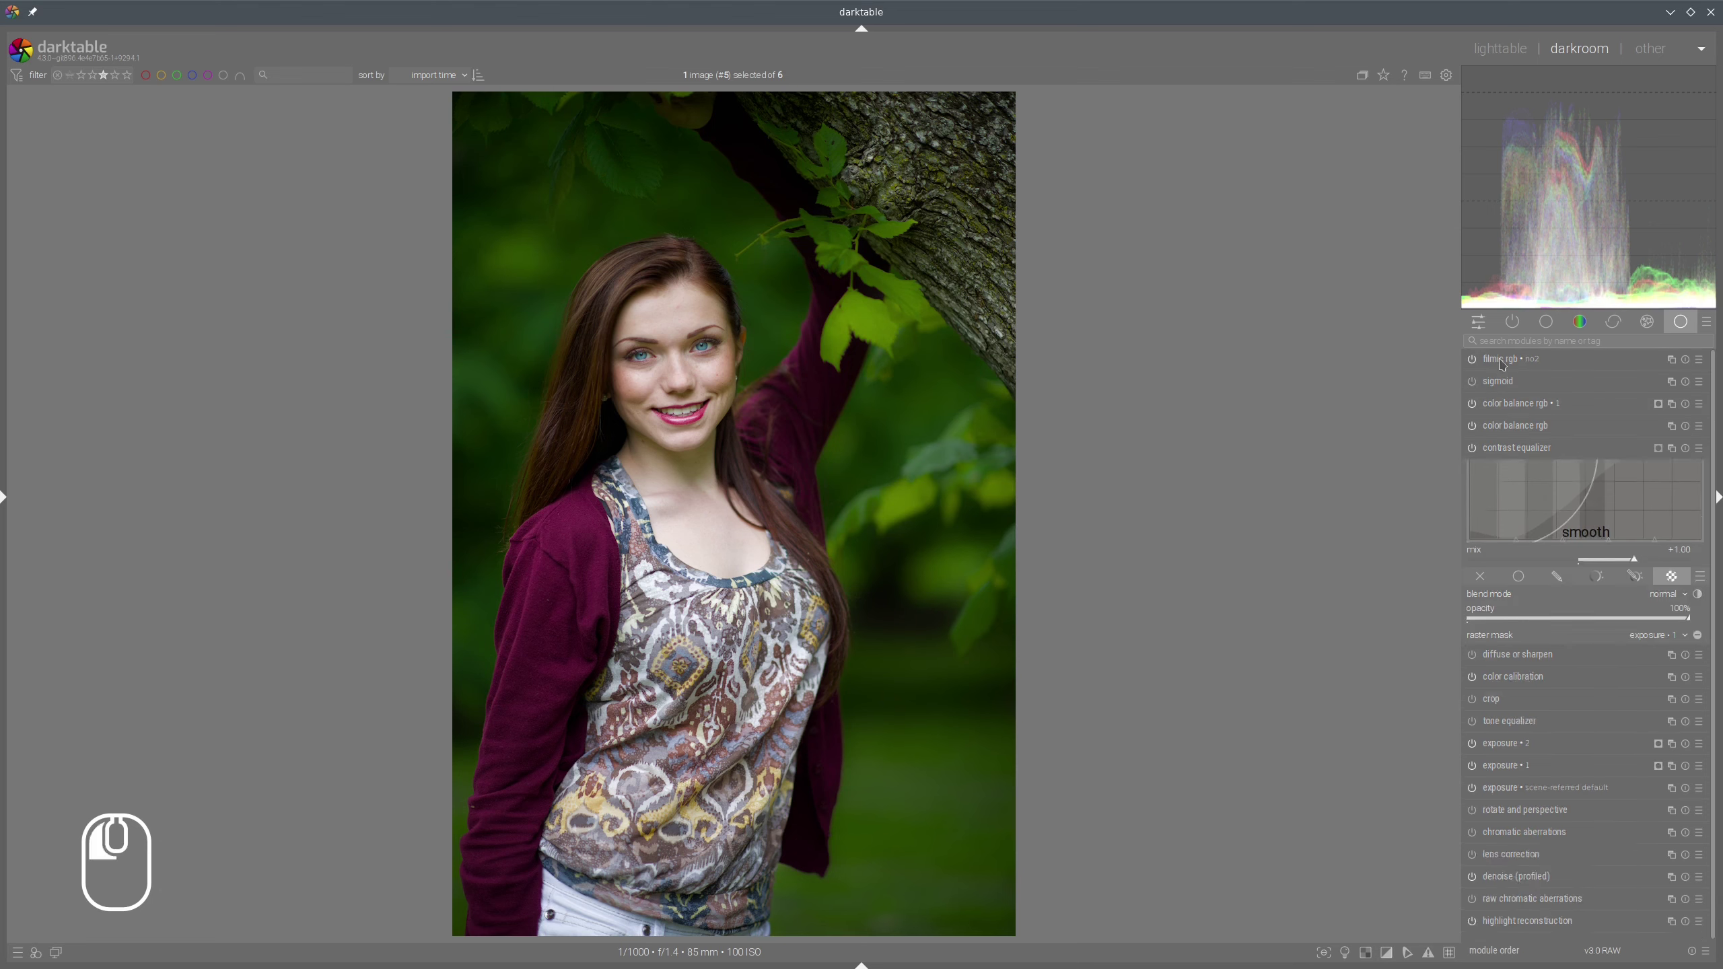
scroll(1041, 710, "up", 5)
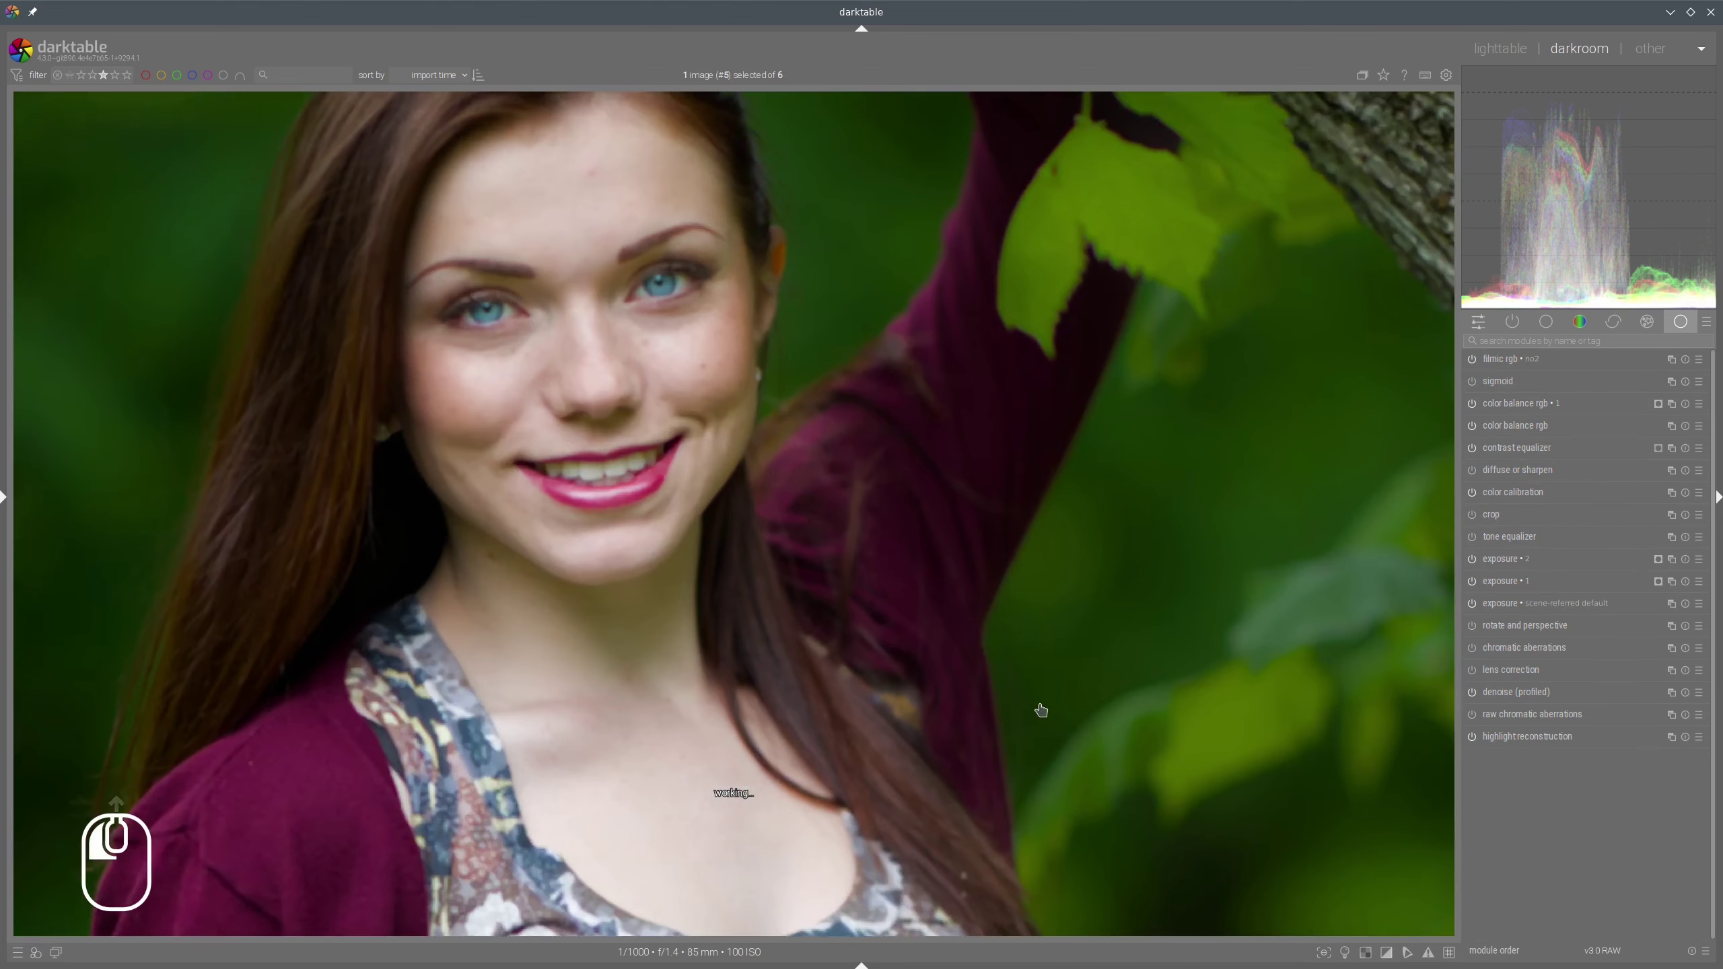
left_click_drag(1041, 710, 846, 439)
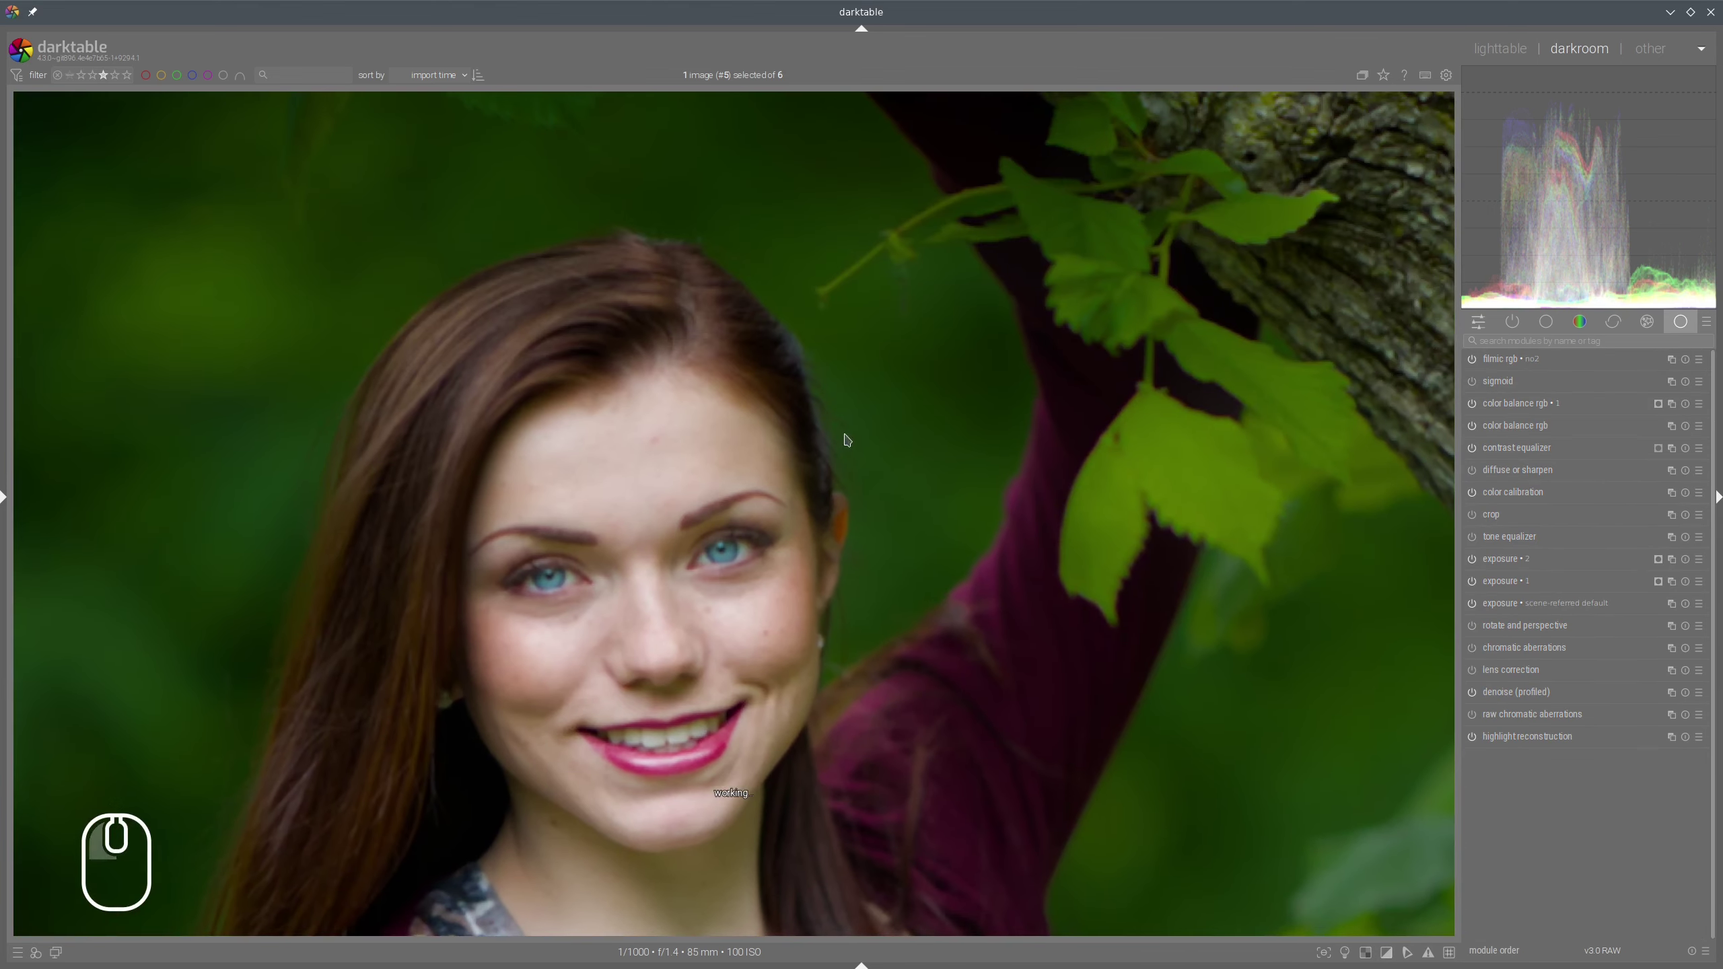
left_click_drag(591, 432, 633, 606)
scroll(772, 501, "down", 3)
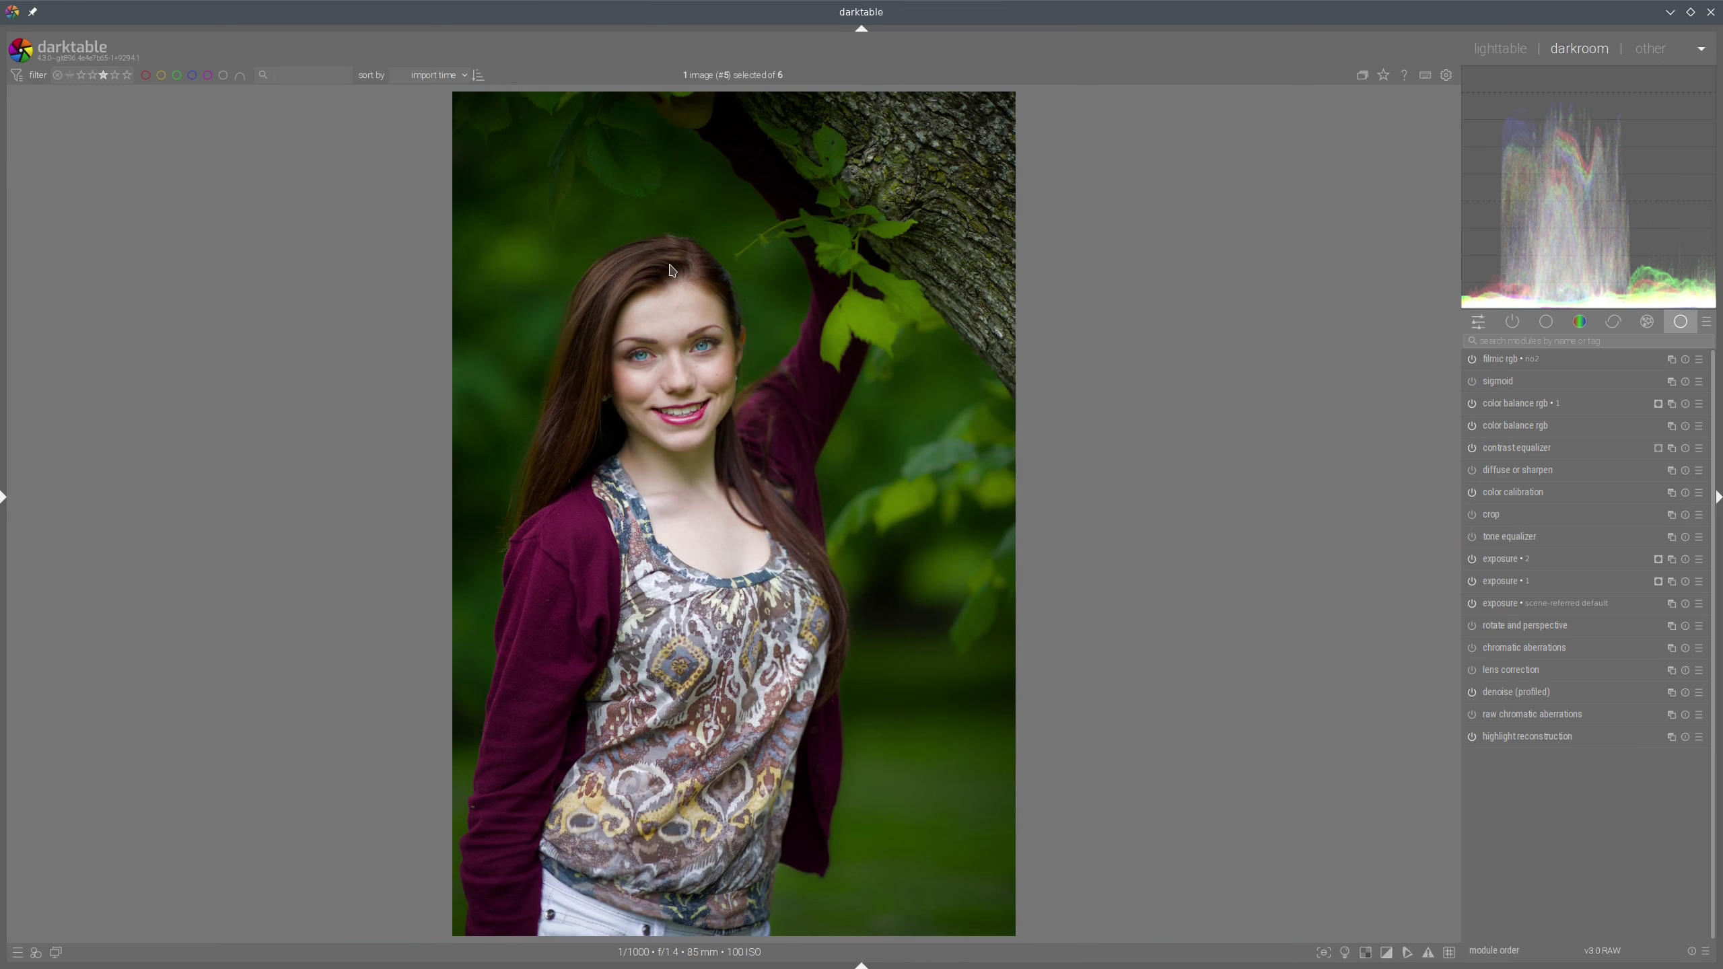
mouse_move(670, 263)
left_mouse_down()
mouse_move(600, 314)
mouse_move(547, 440)
mouse_move(557, 452)
mouse_move(652, 244)
left_mouse_up()
mouse_move(725, 483)
left_mouse_down()
mouse_move(823, 580)
mouse_move(733, 454)
left_mouse_up()
Create a new color balance rgb instance and enable a drawn and parametric mask on it
left_click(1671, 409)
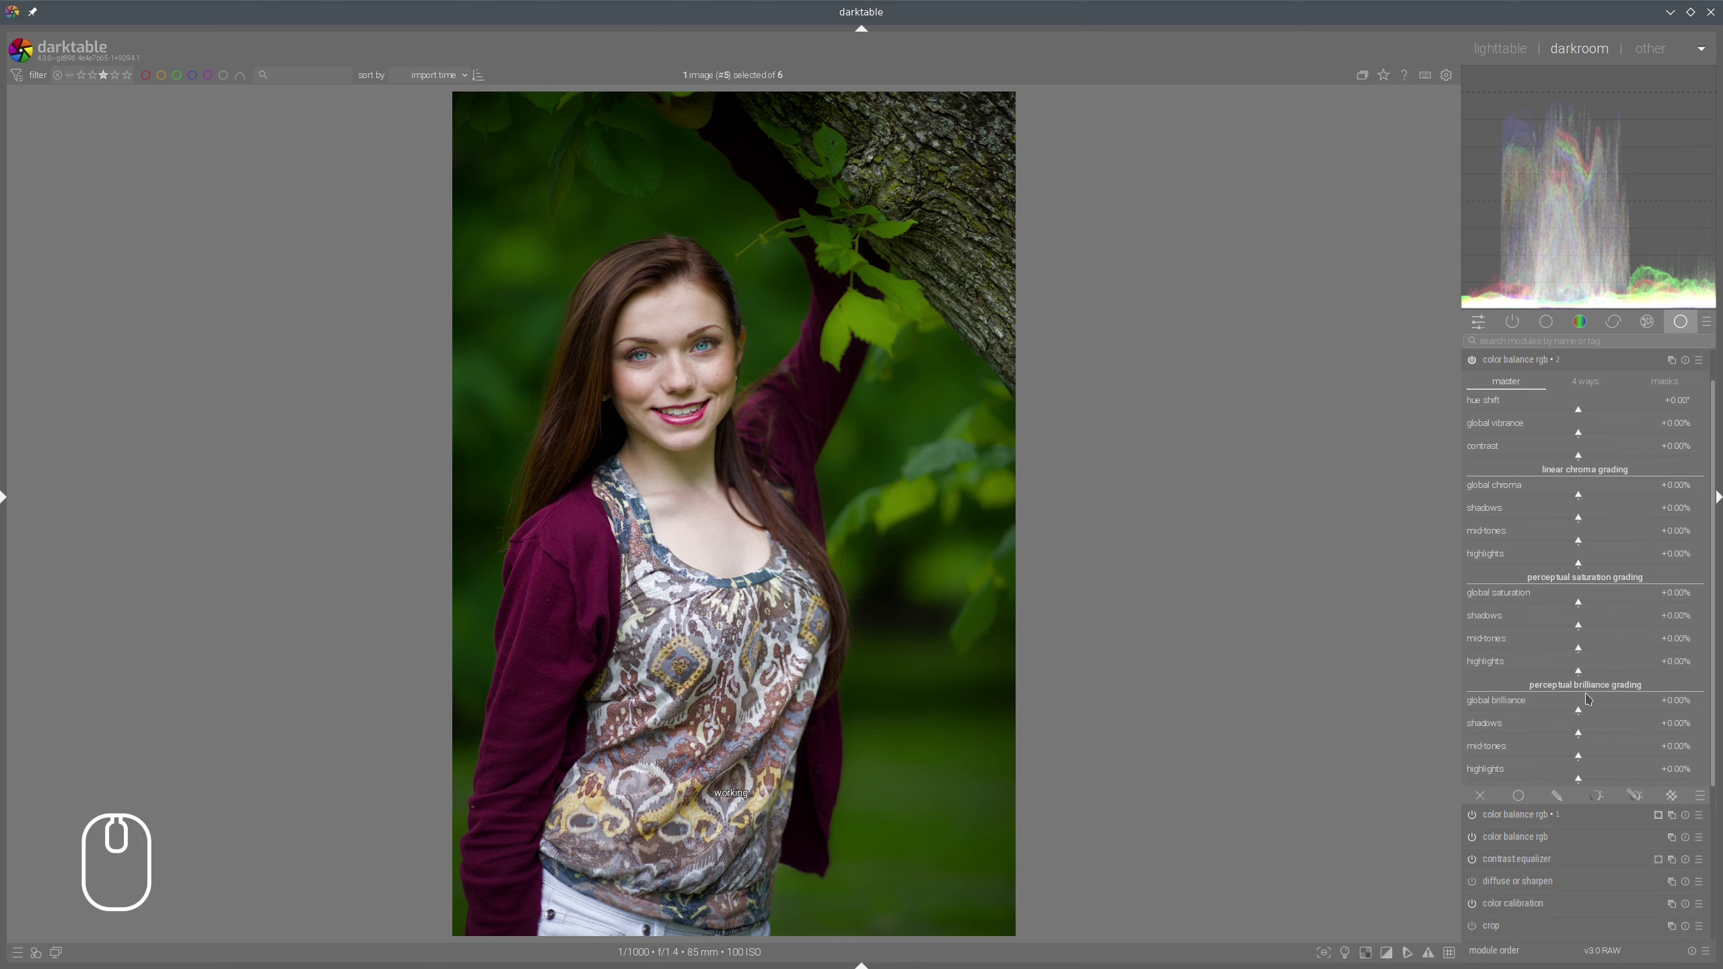
left_click(1635, 796)
scroll(1560, 645, "down", 5)
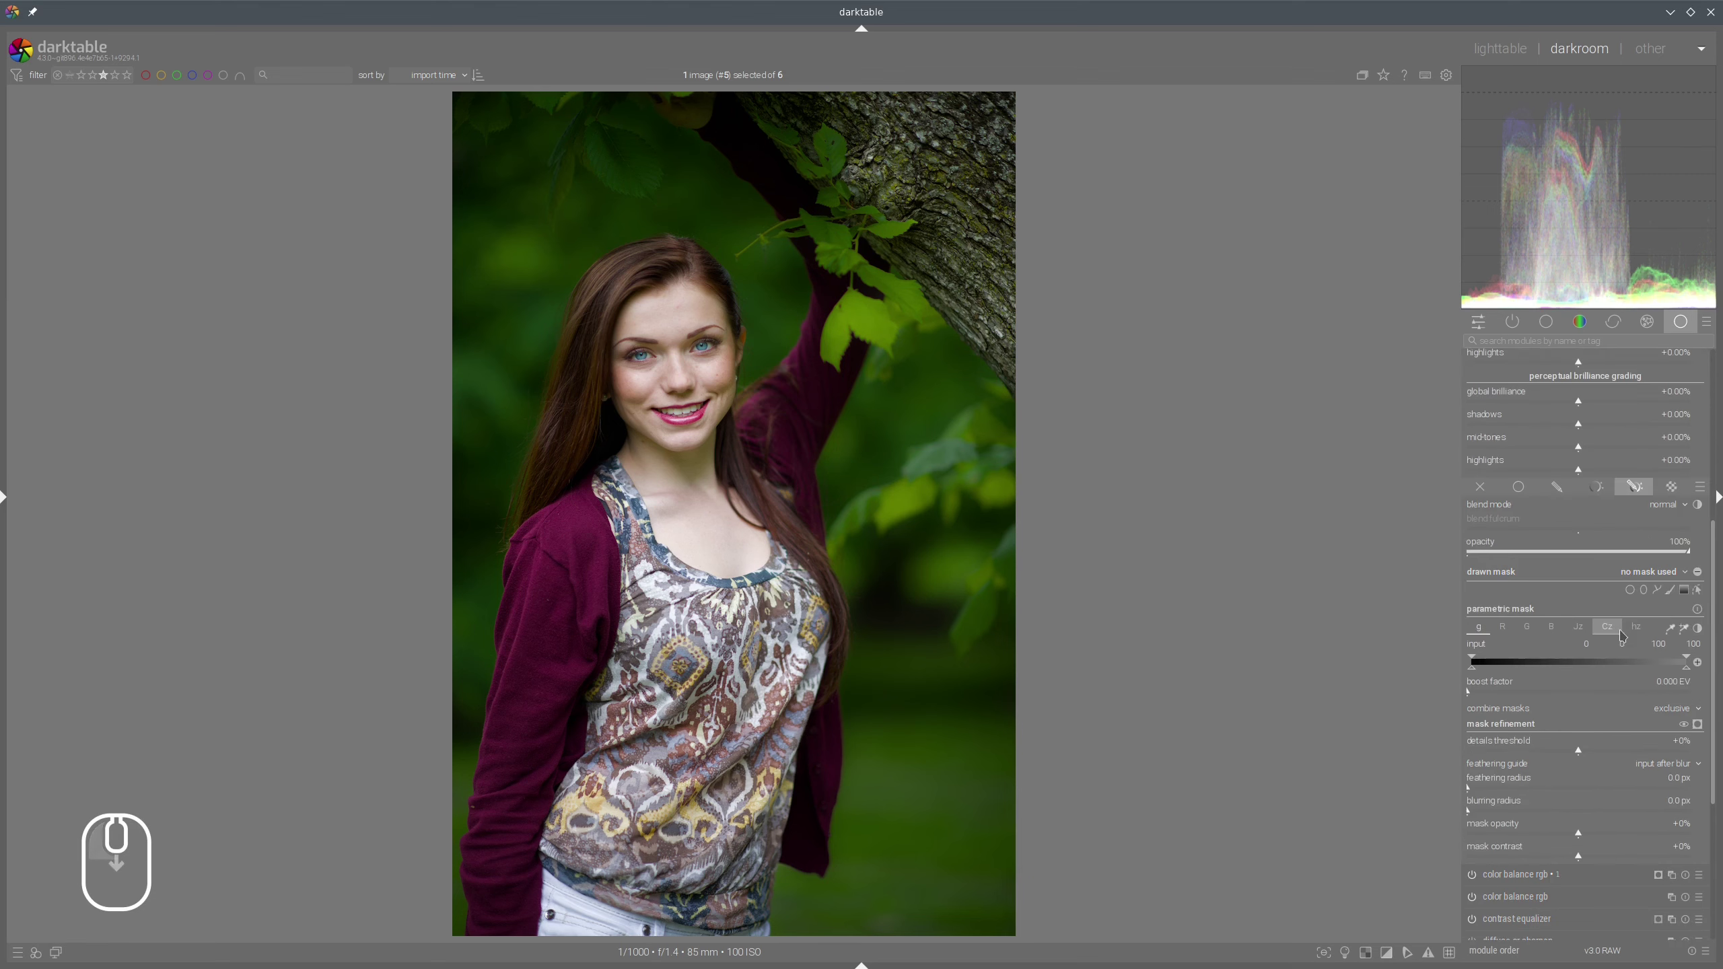
Set the mask's hue input range to 31, 38, 70 and 77 by sampling a tall area of hair beside the face
scroll(592, 311, "up", 4)
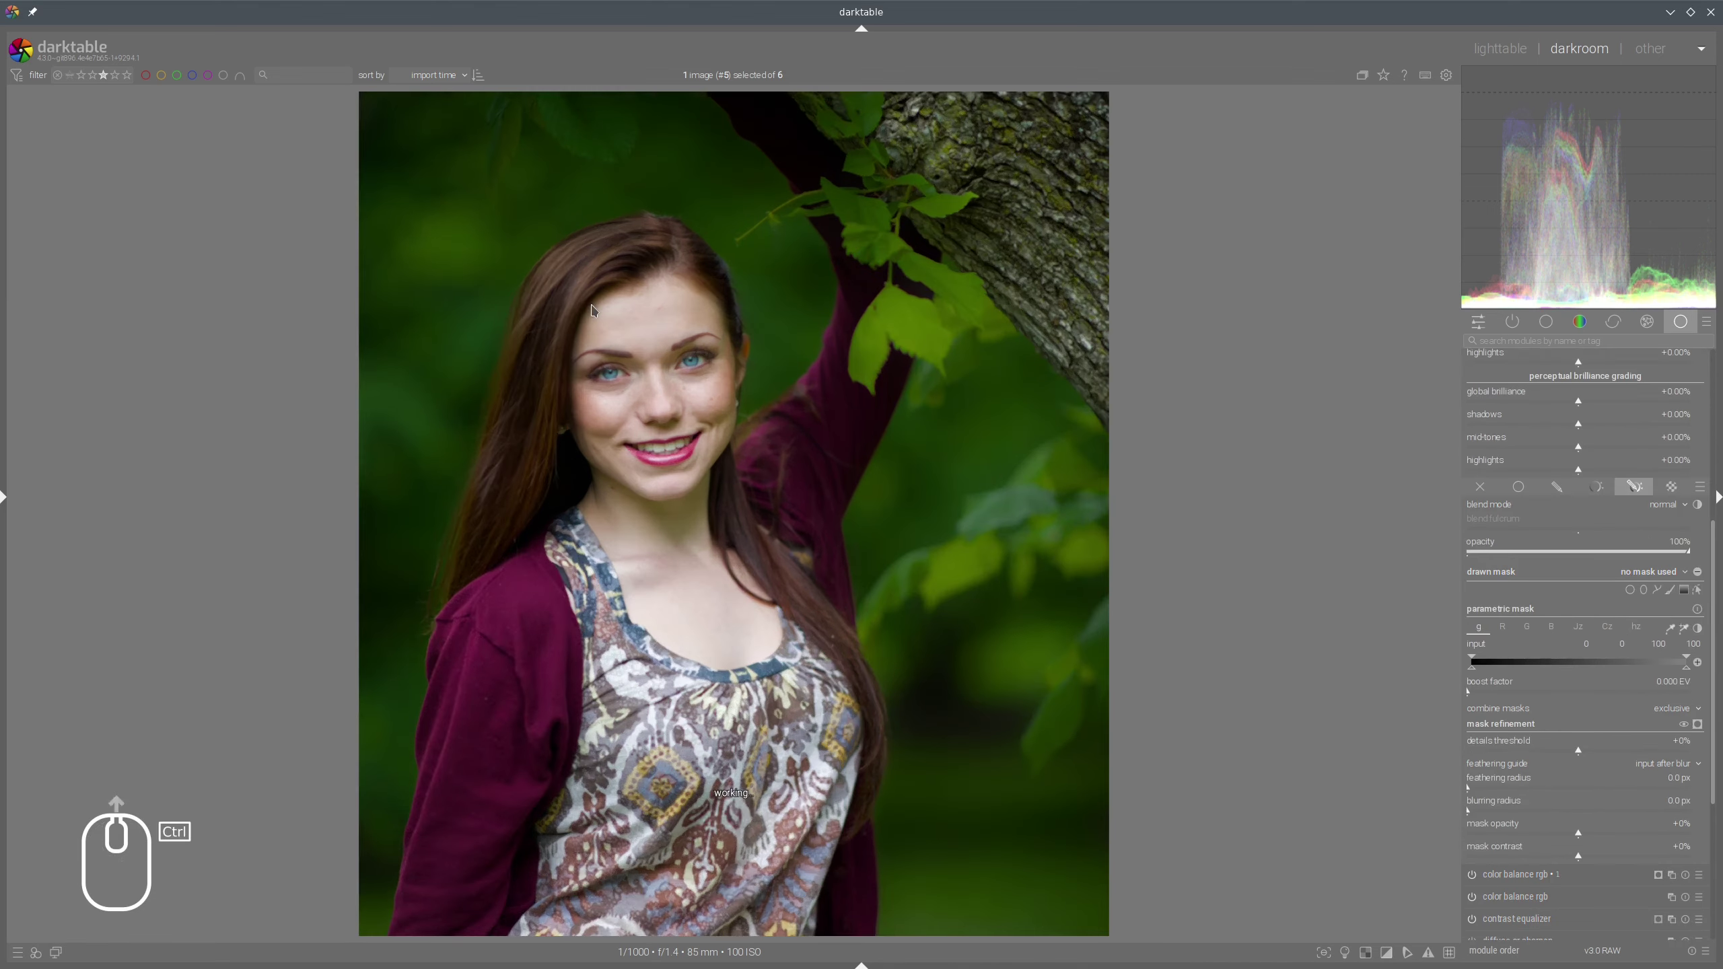
scroll(592, 311, "up", 2)
left_click_drag(662, 301, 754, 371)
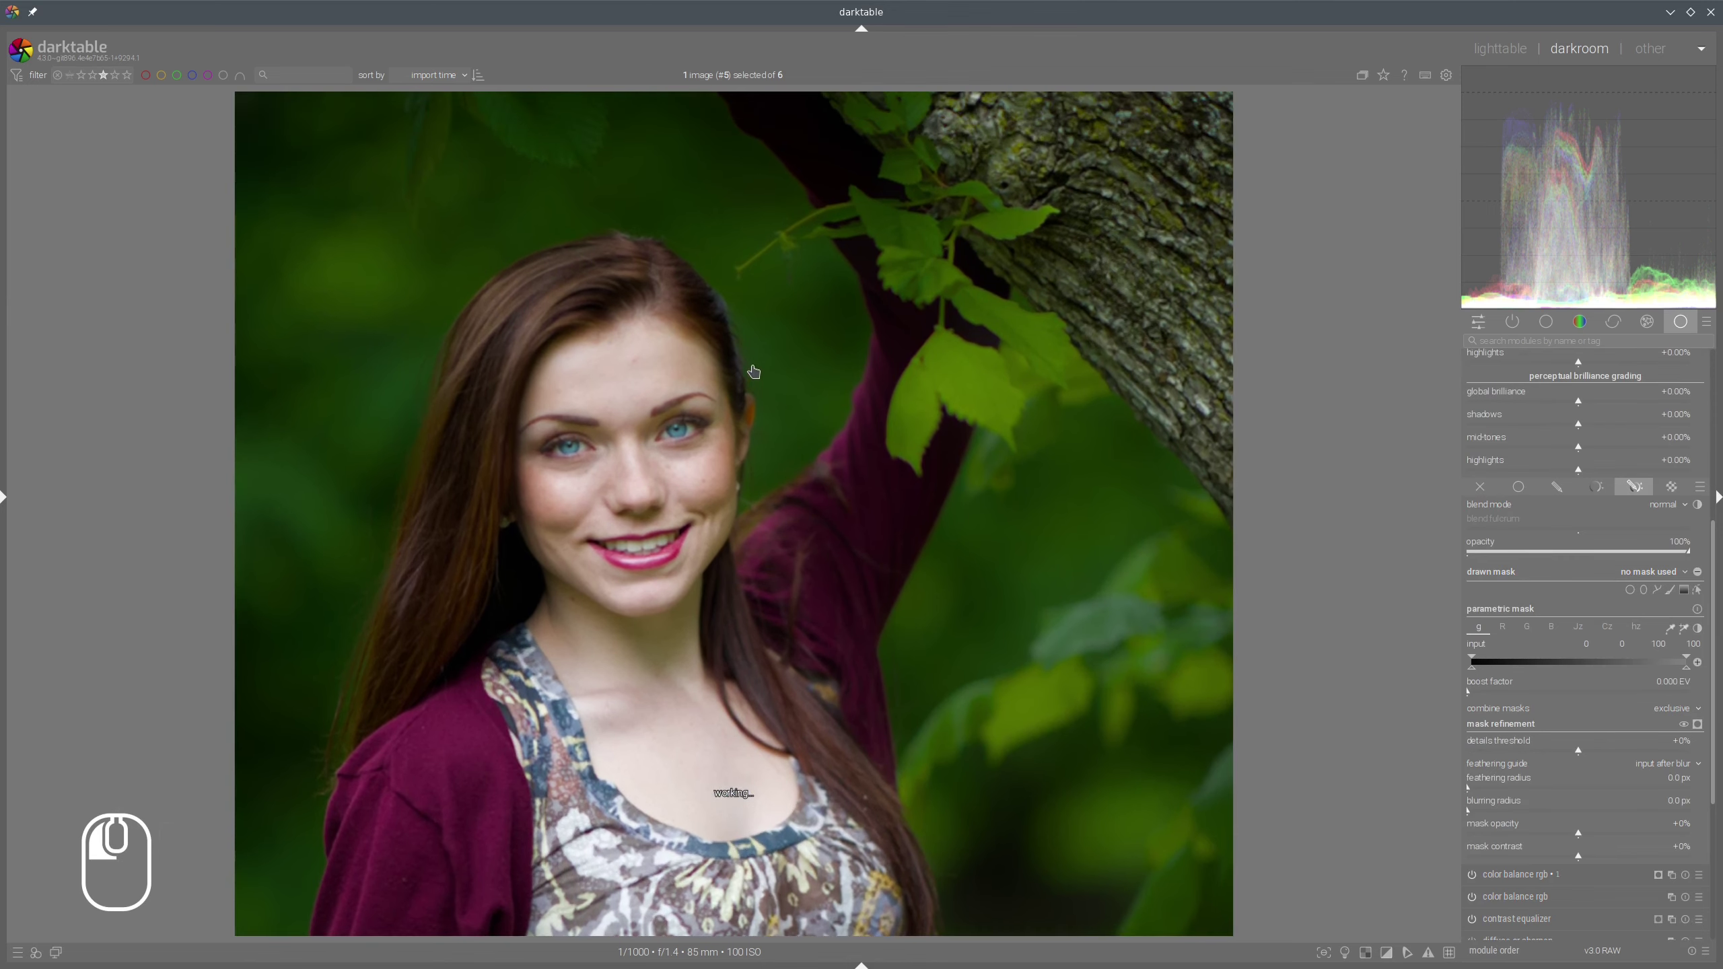
left_click(1635, 628)
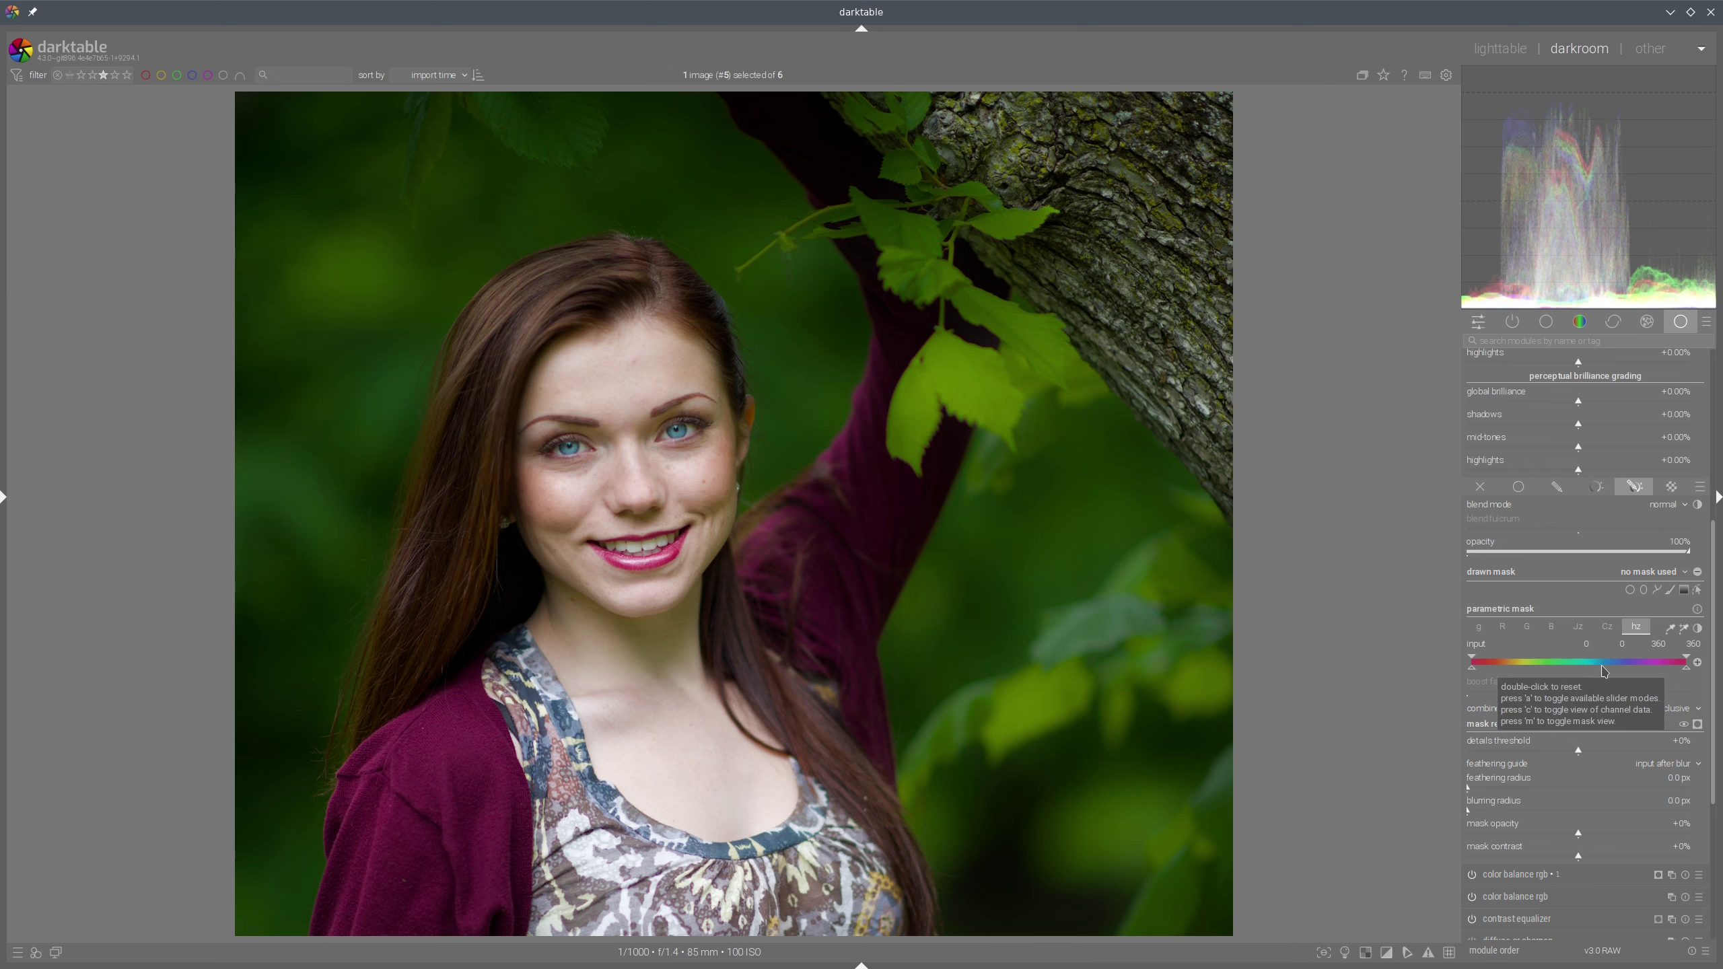
left_click(1684, 628)
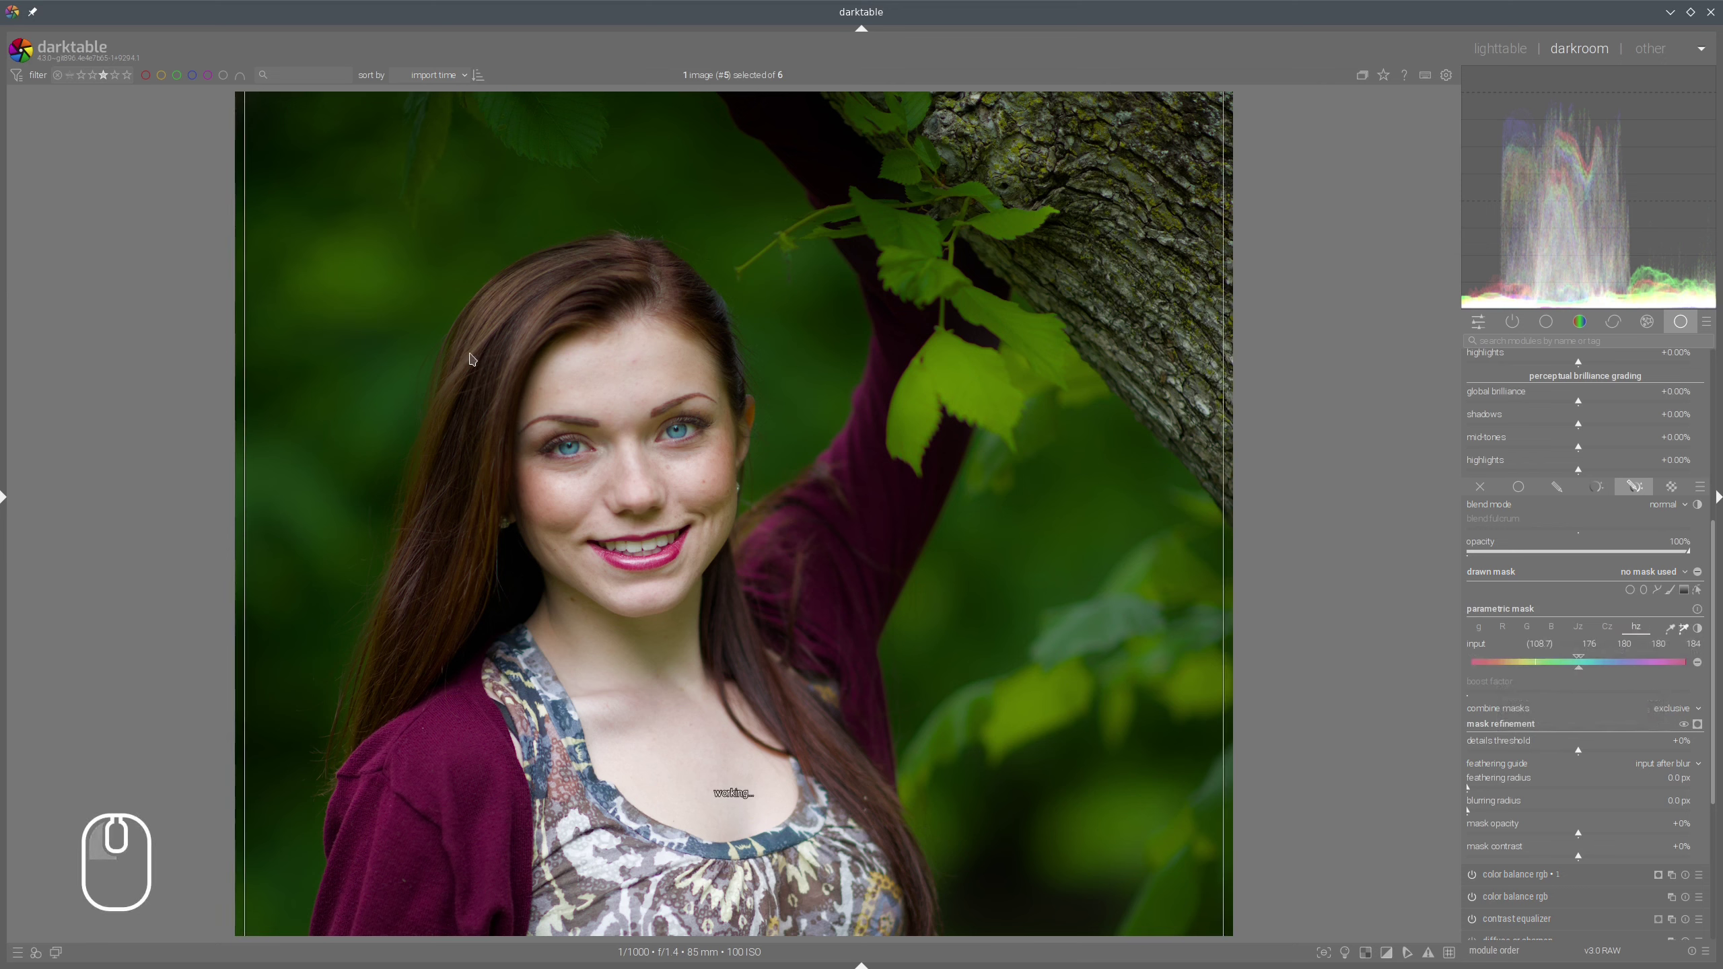
left_click_drag(470, 337, 500, 485)
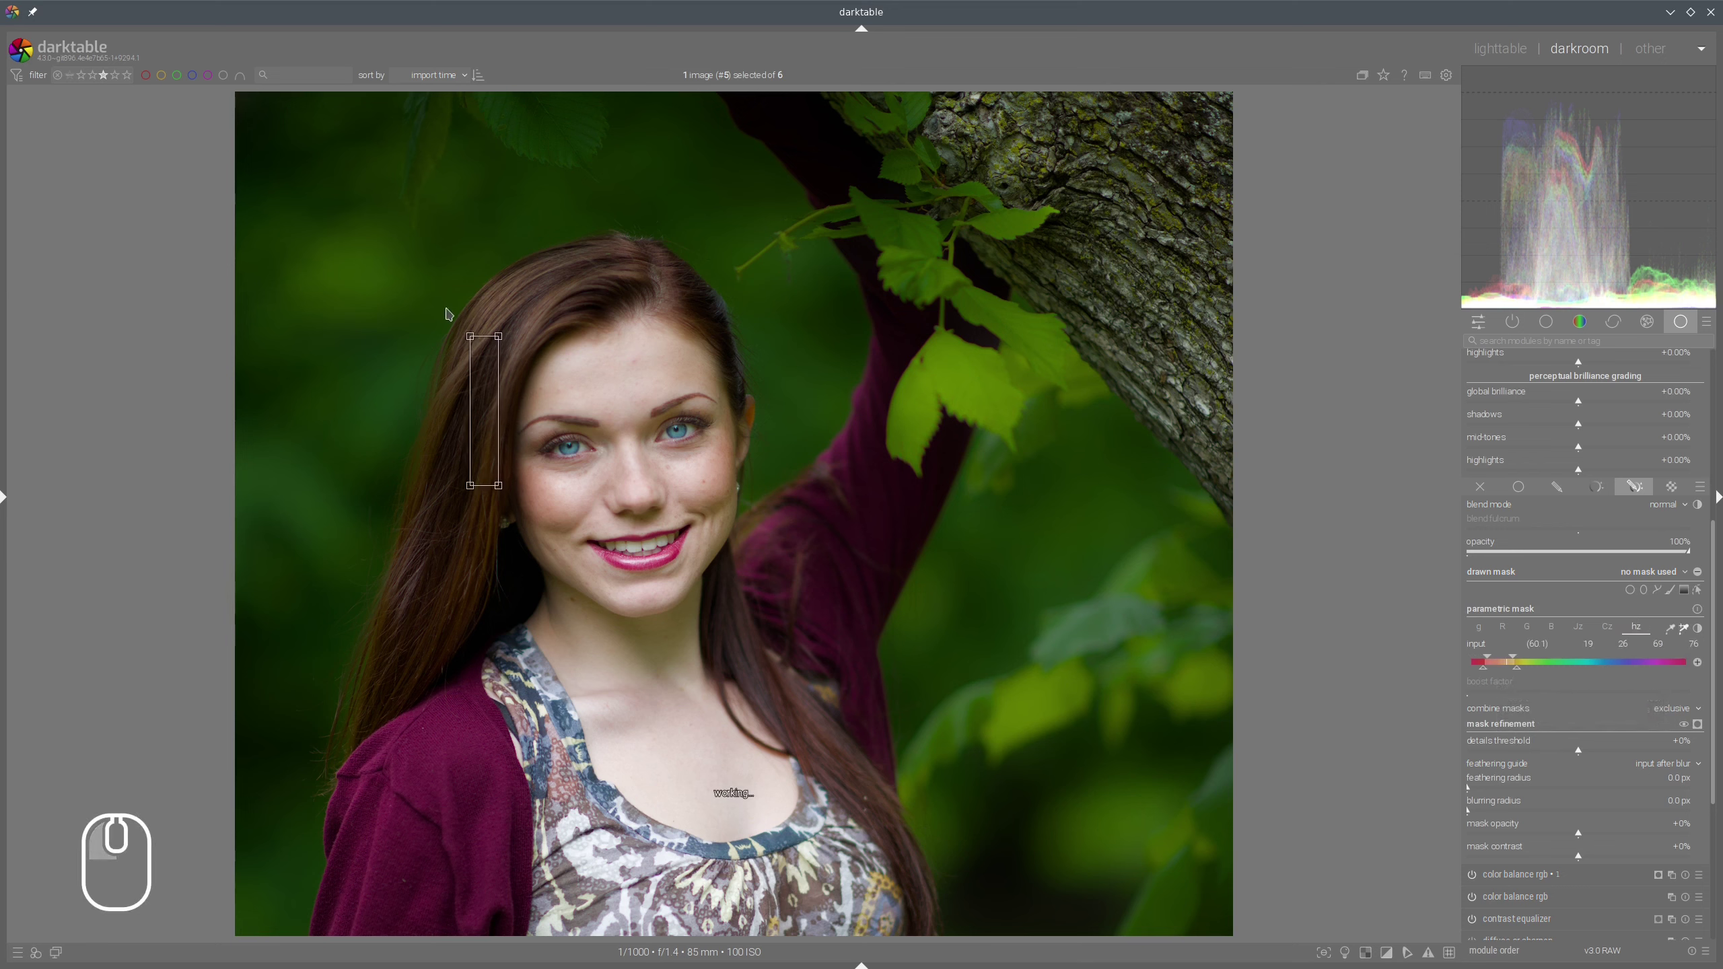
left_click_drag(472, 338, 457, 340)
Check the hue mask over the portrait and slightly narrow the sampled hair area
left_click(1697, 724)
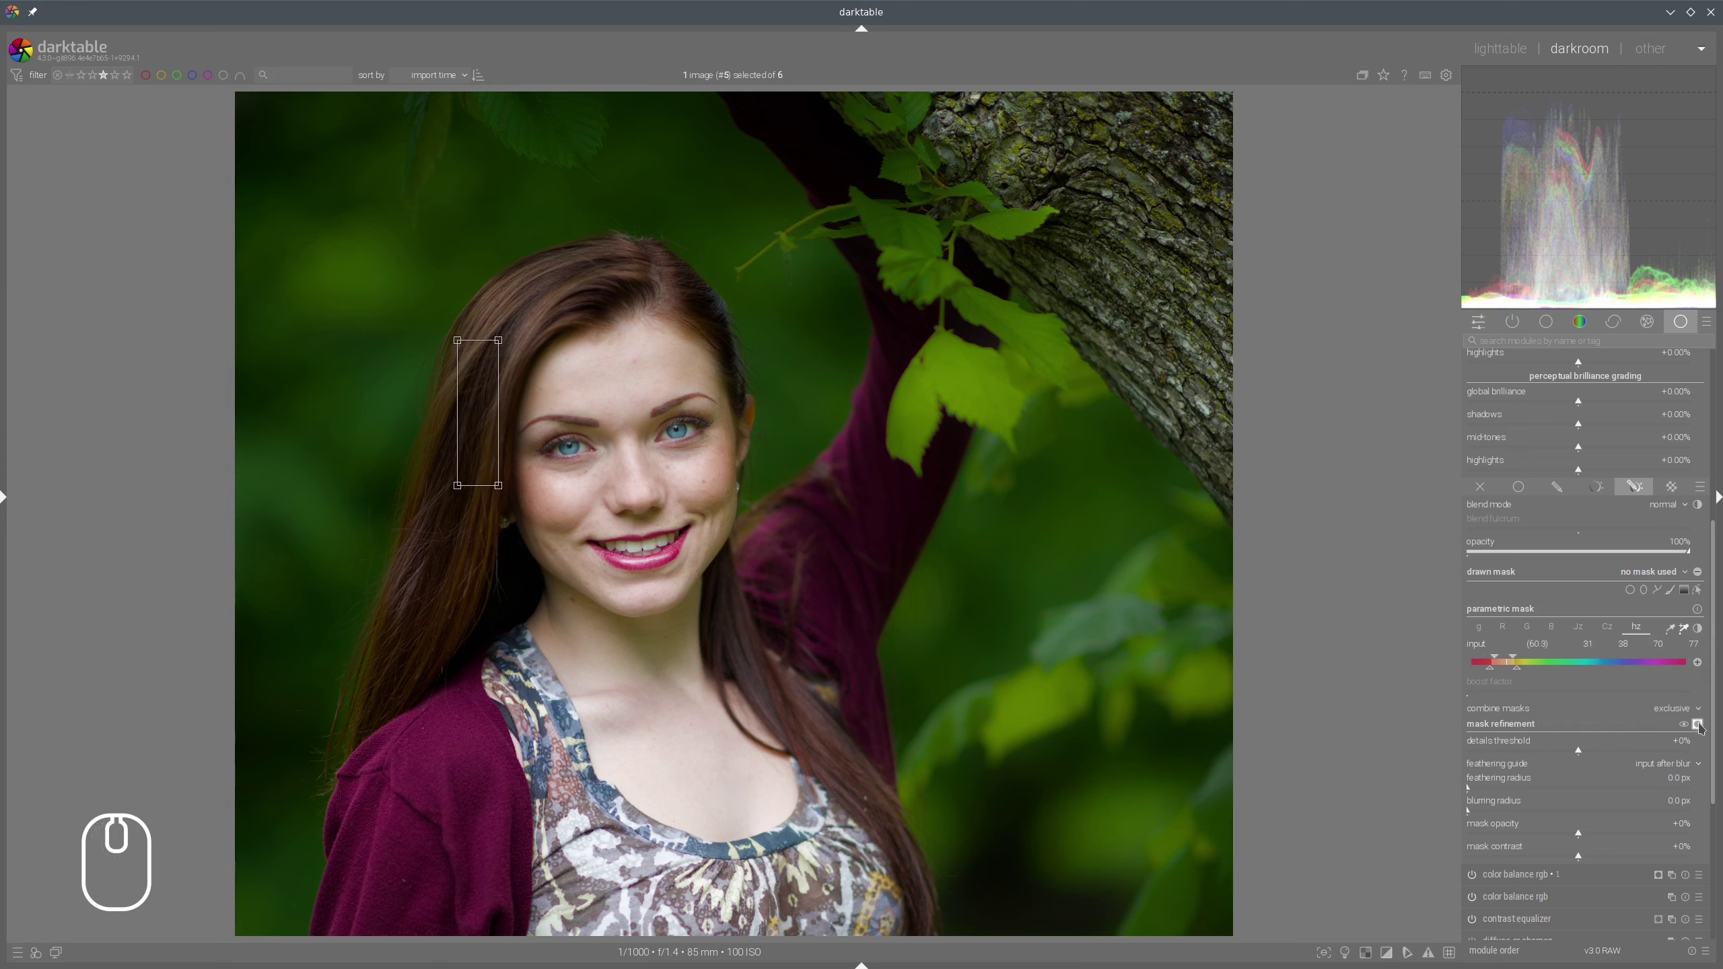
left_click(1699, 725)
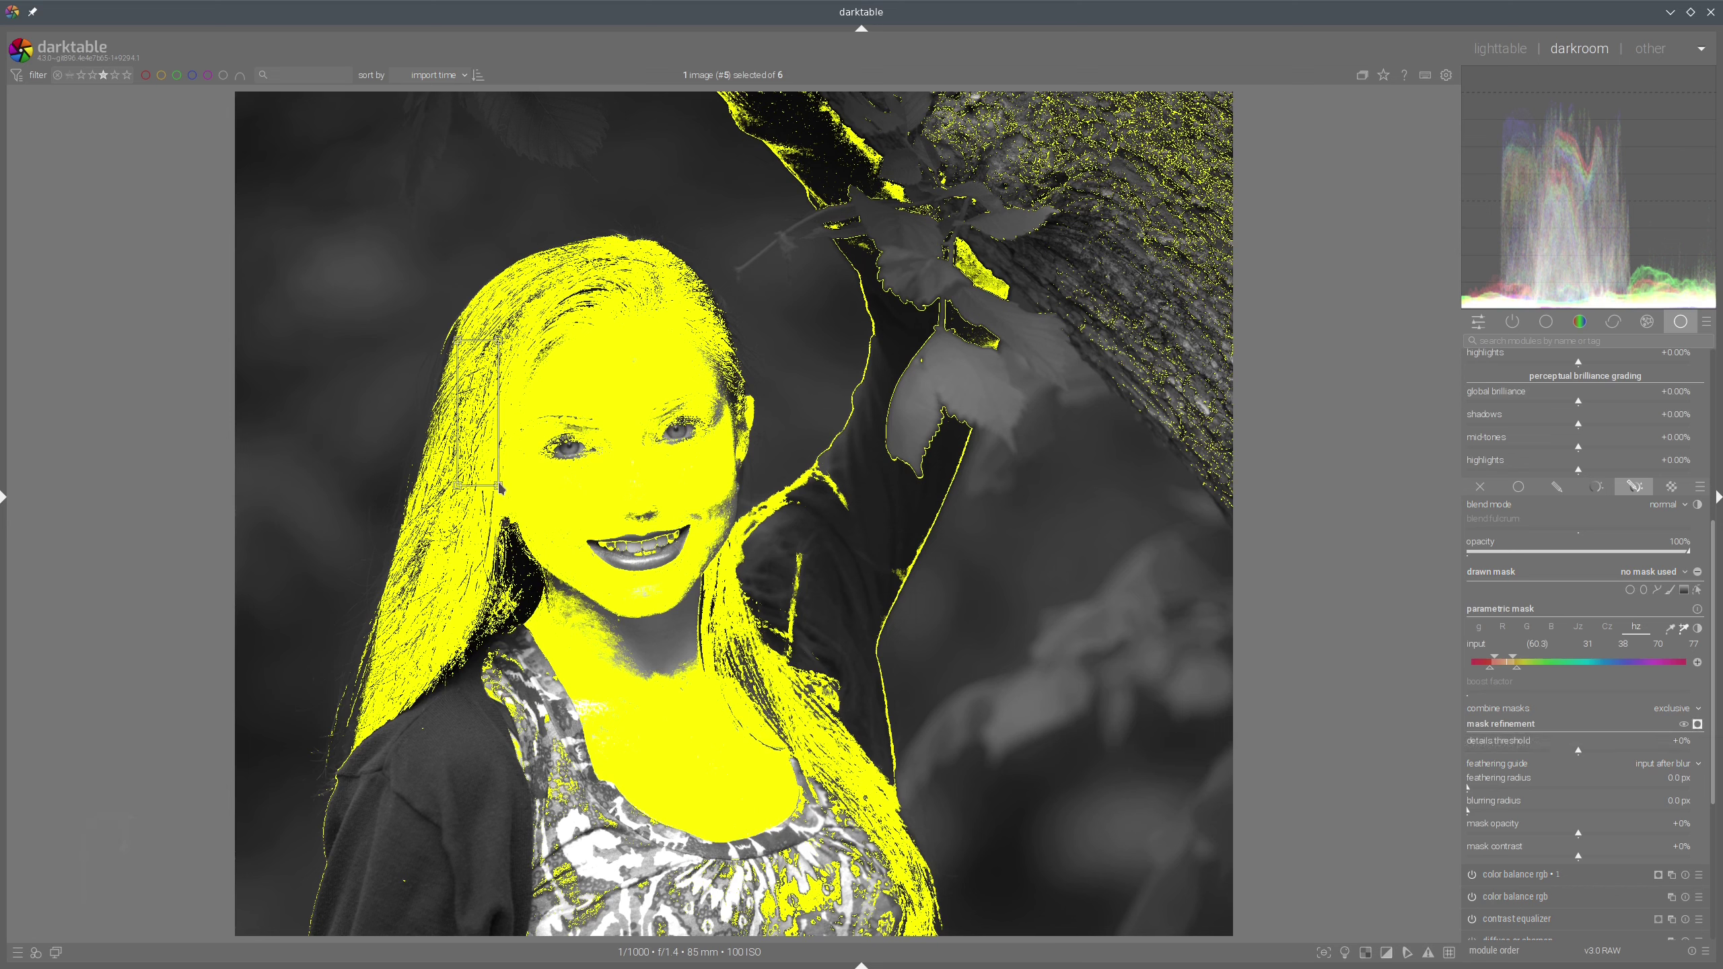
left_click_drag(500, 486, 490, 484)
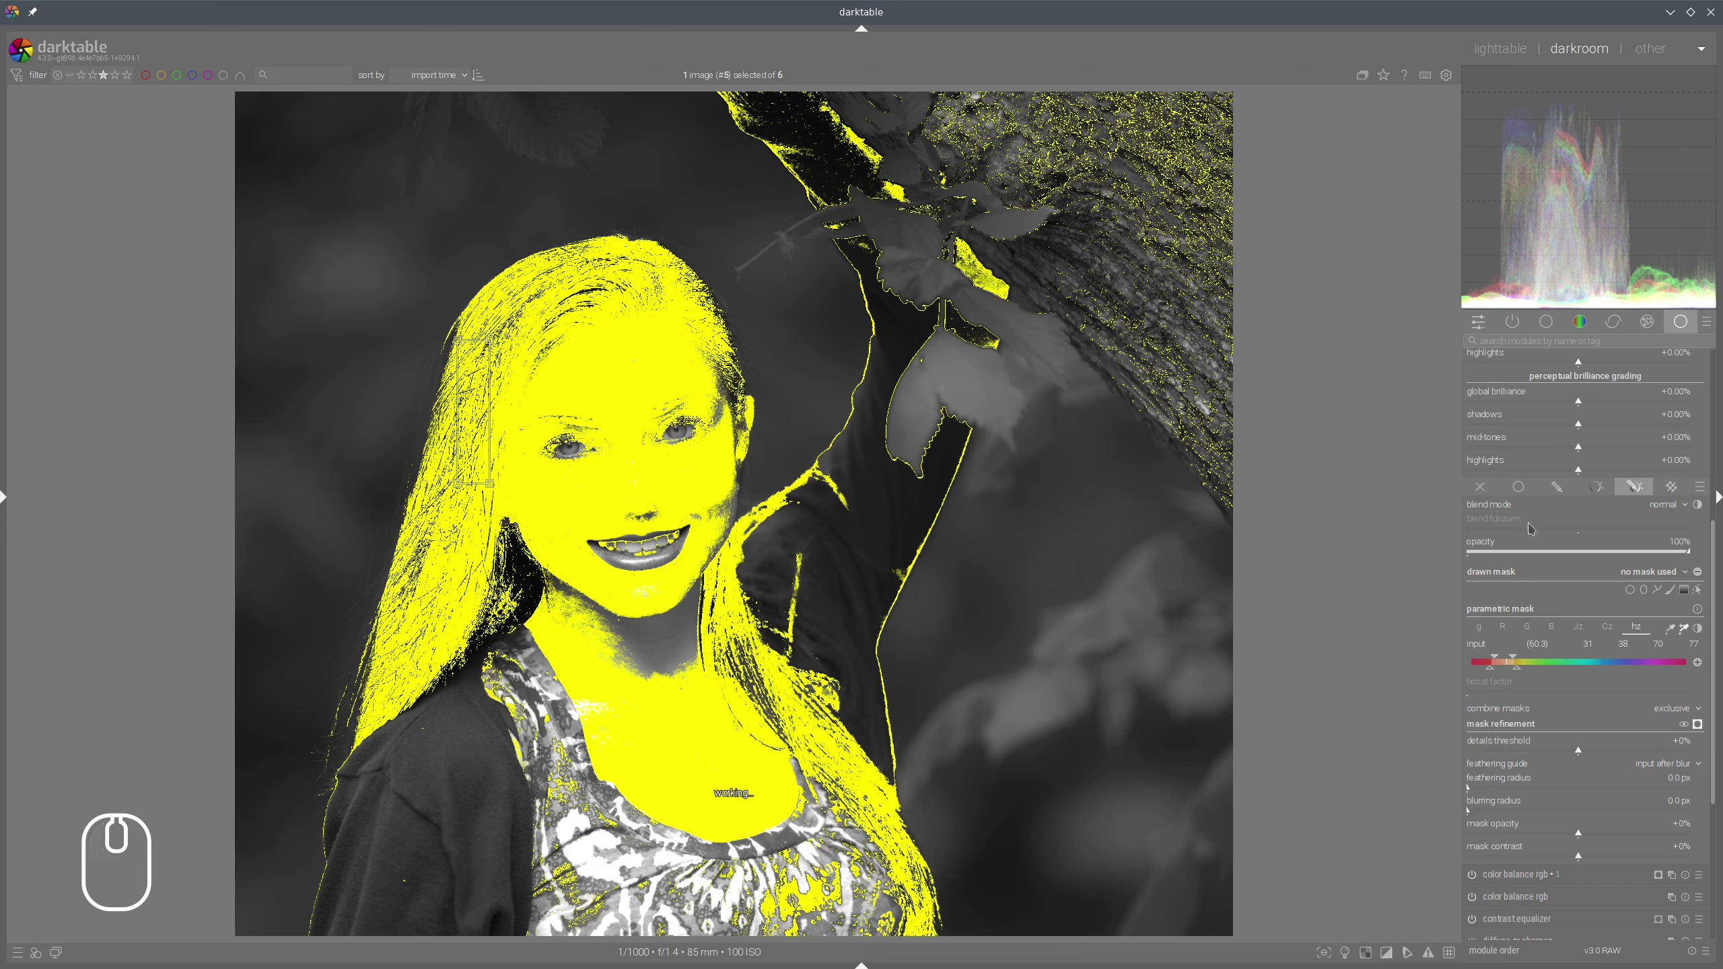
left_click(1698, 724)
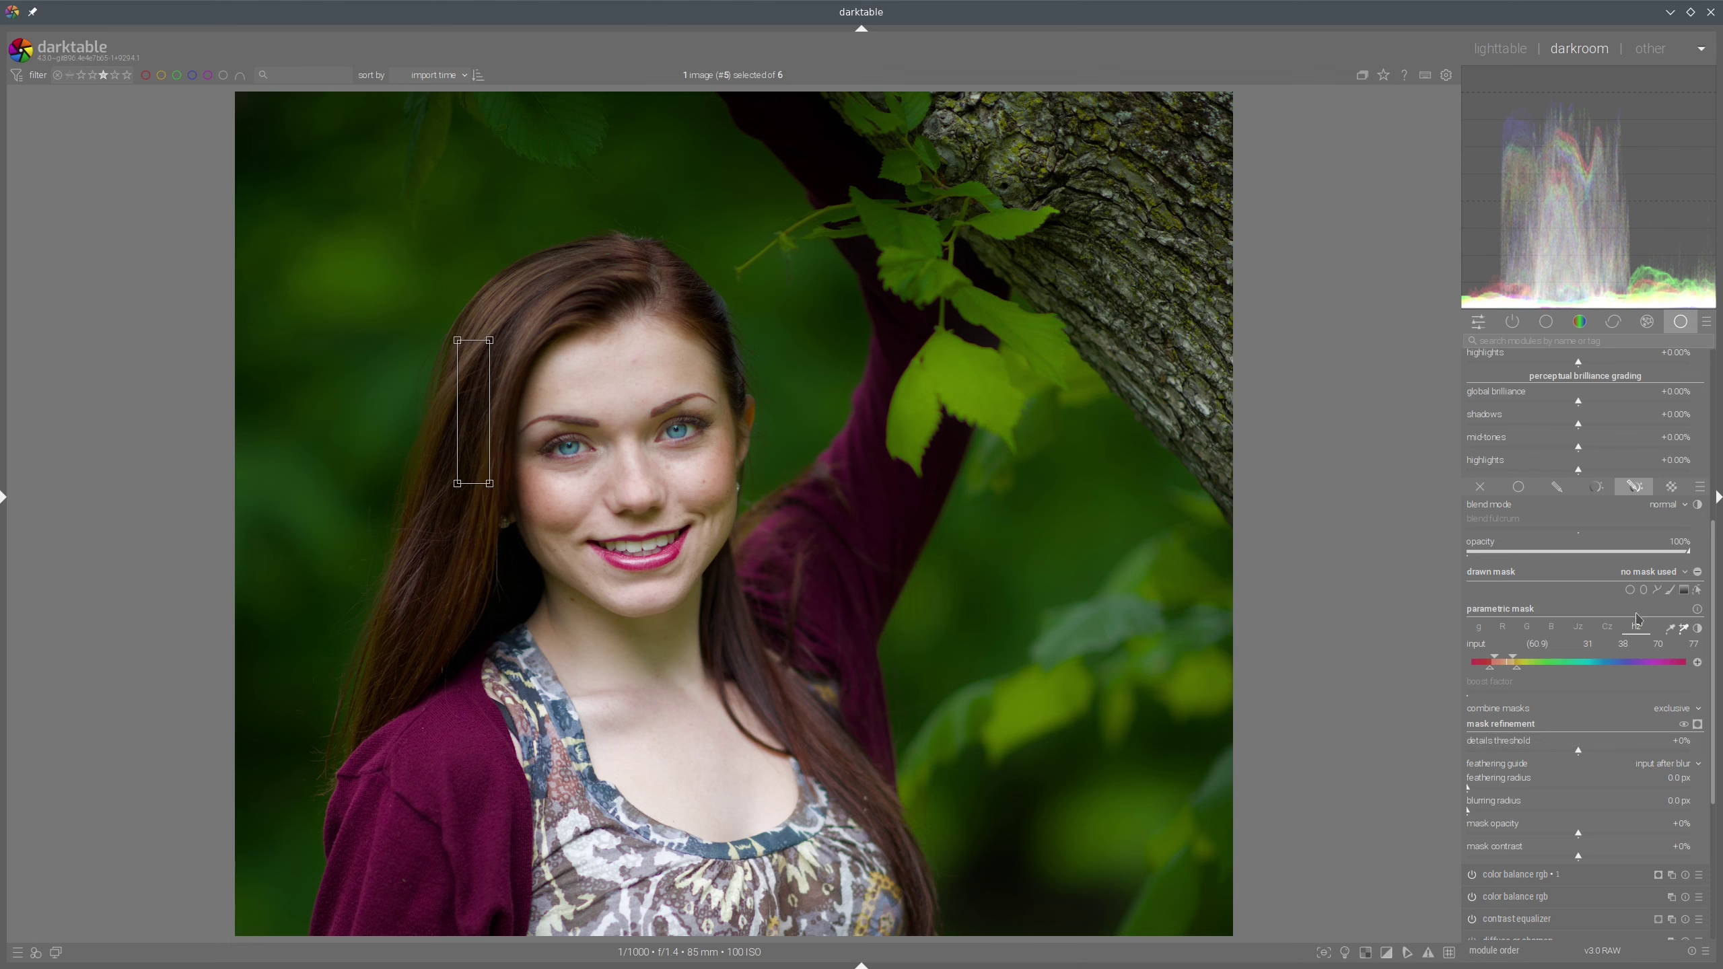
Set the mask's feathering radius to 31.6 px, and compare the feathered mask with the plain image
left_click(1698, 725)
left_click(1496, 790)
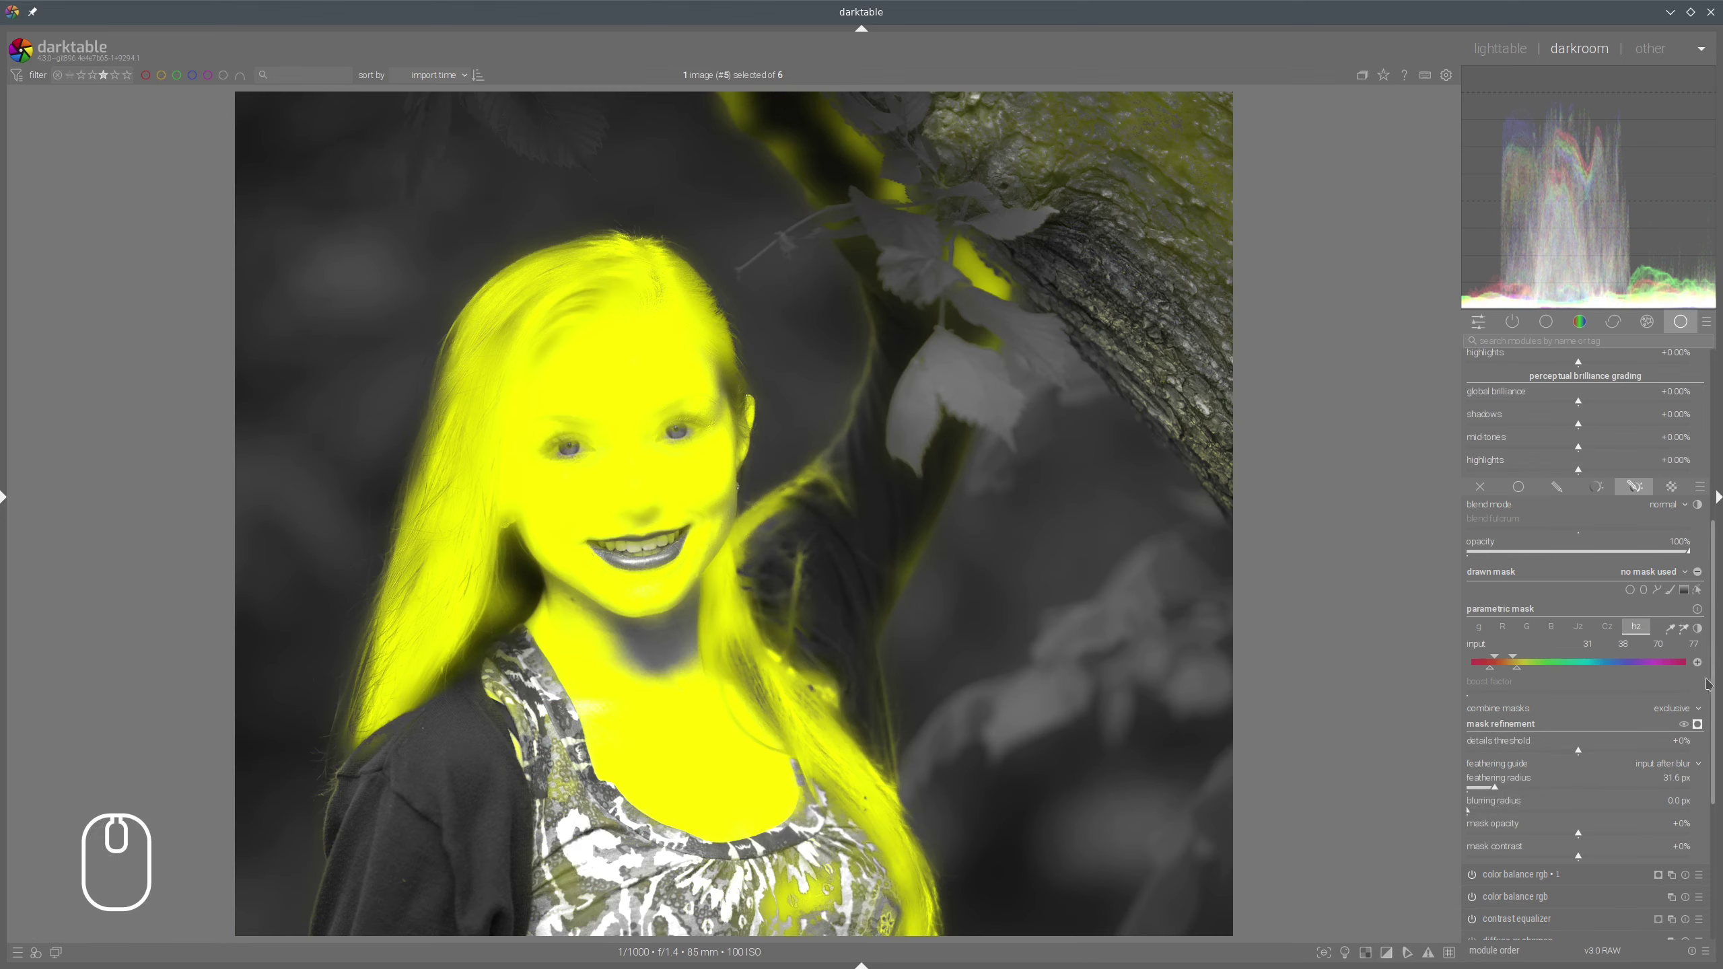
left_click(1698, 725)
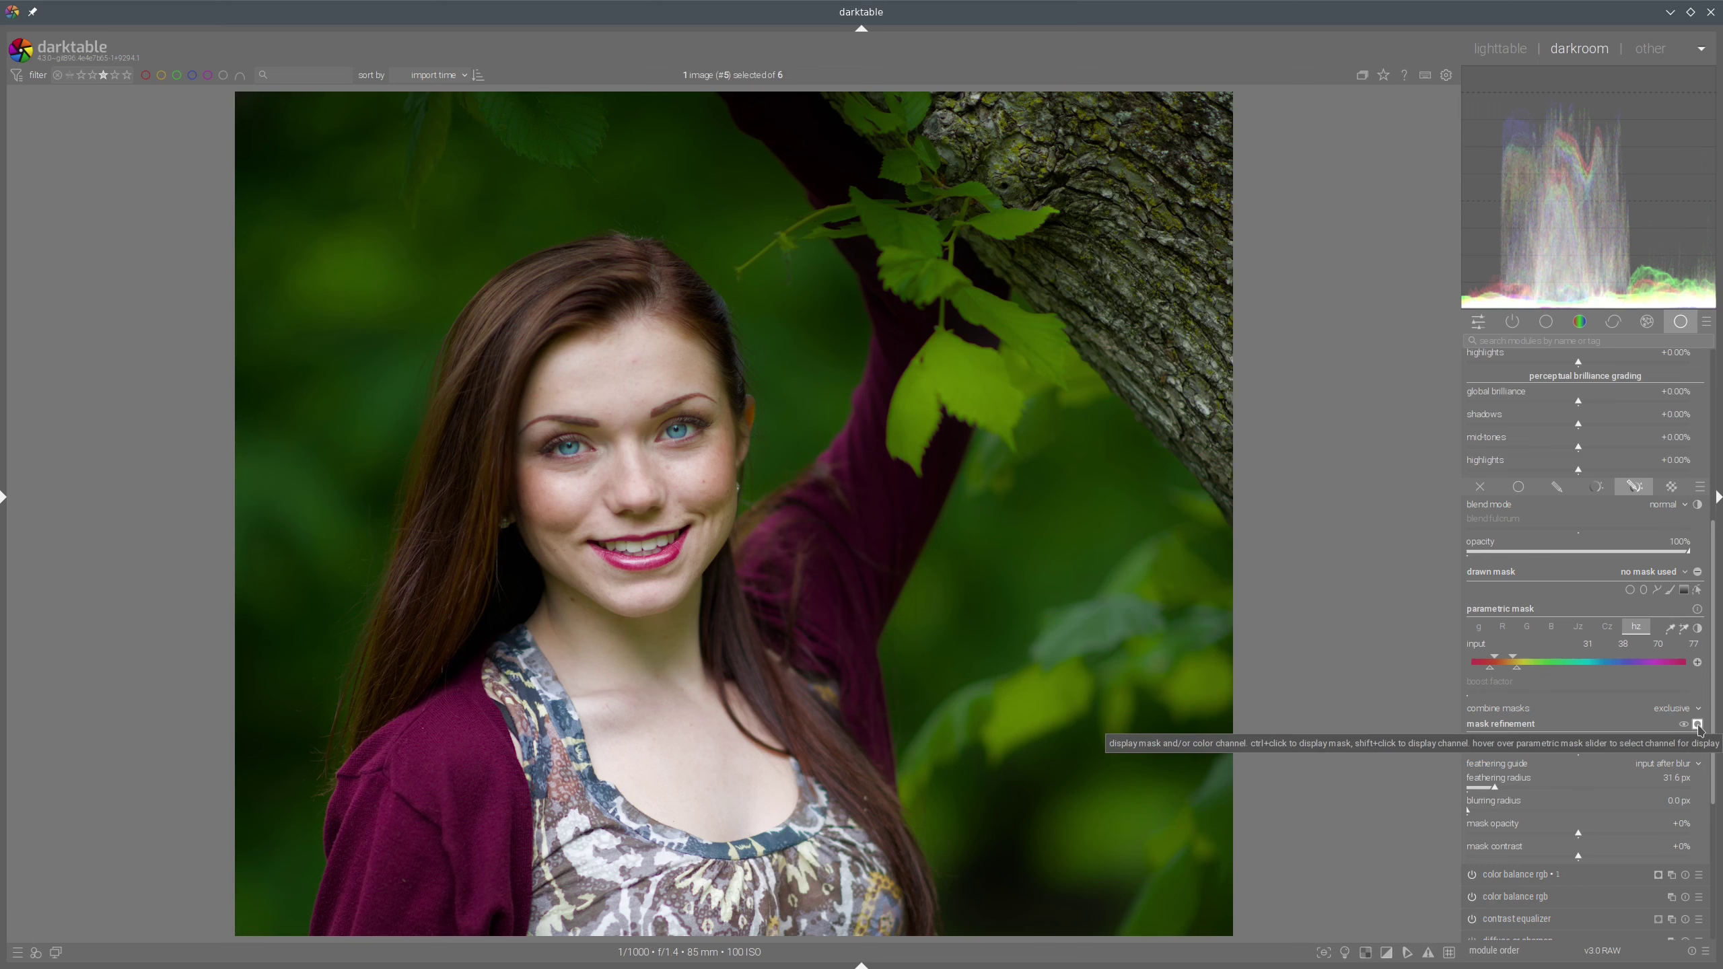
left_click(1698, 725)
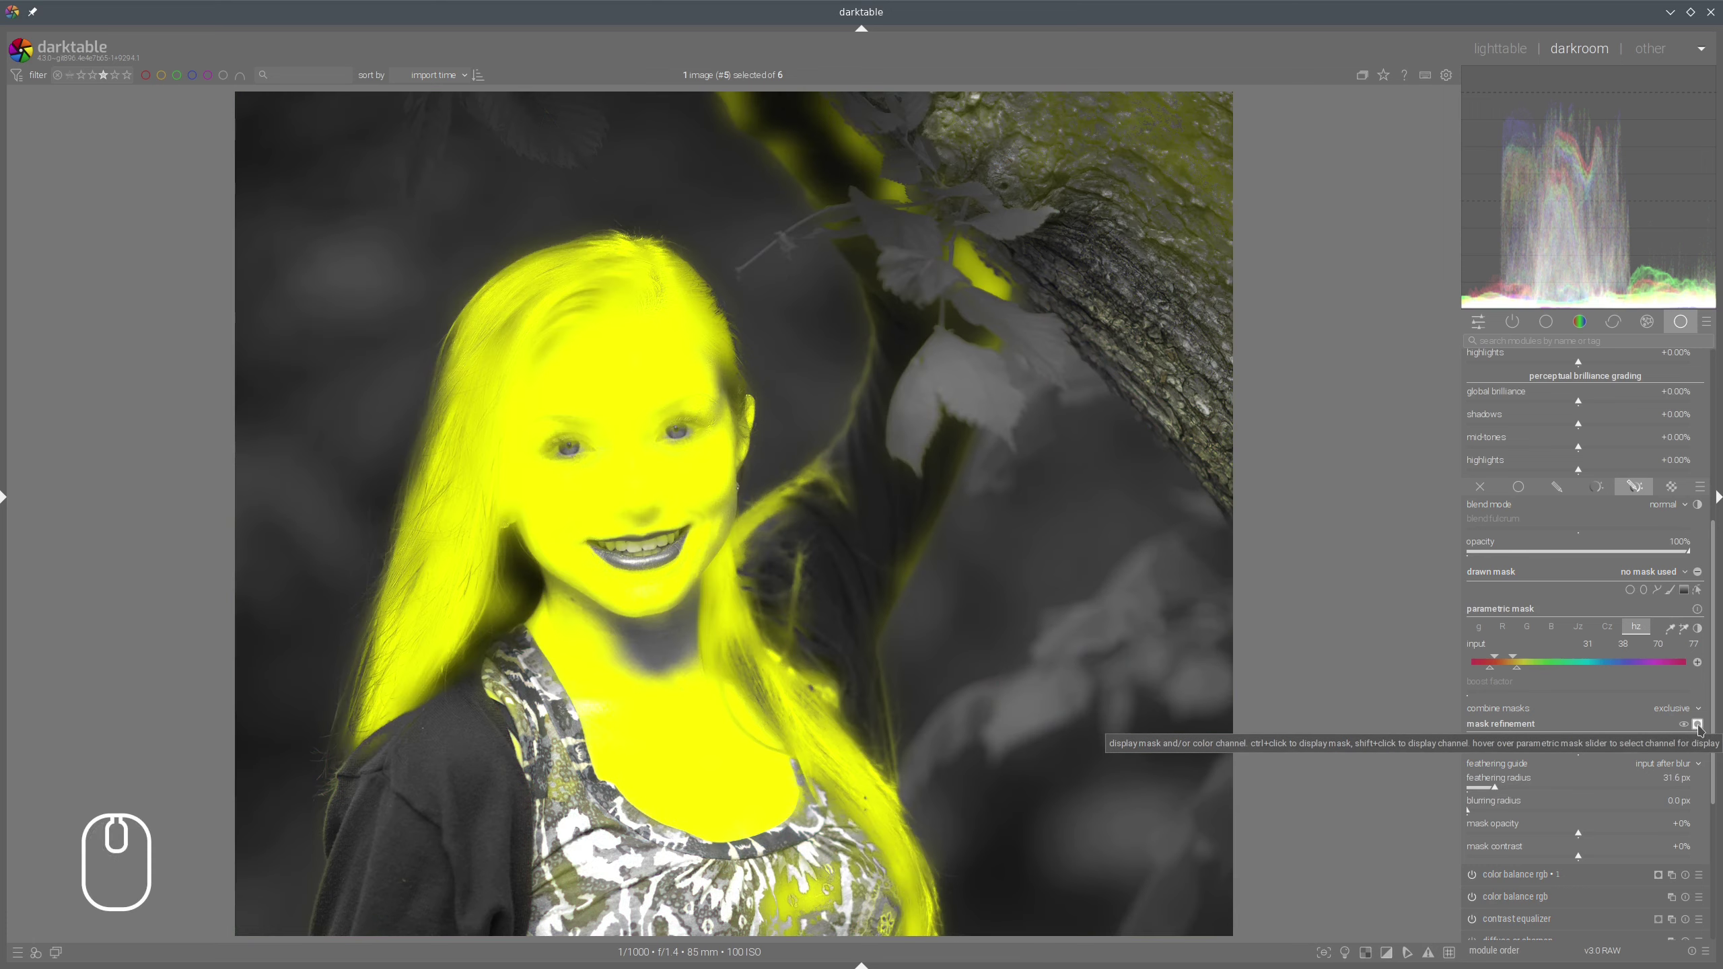
left_click(1698, 725)
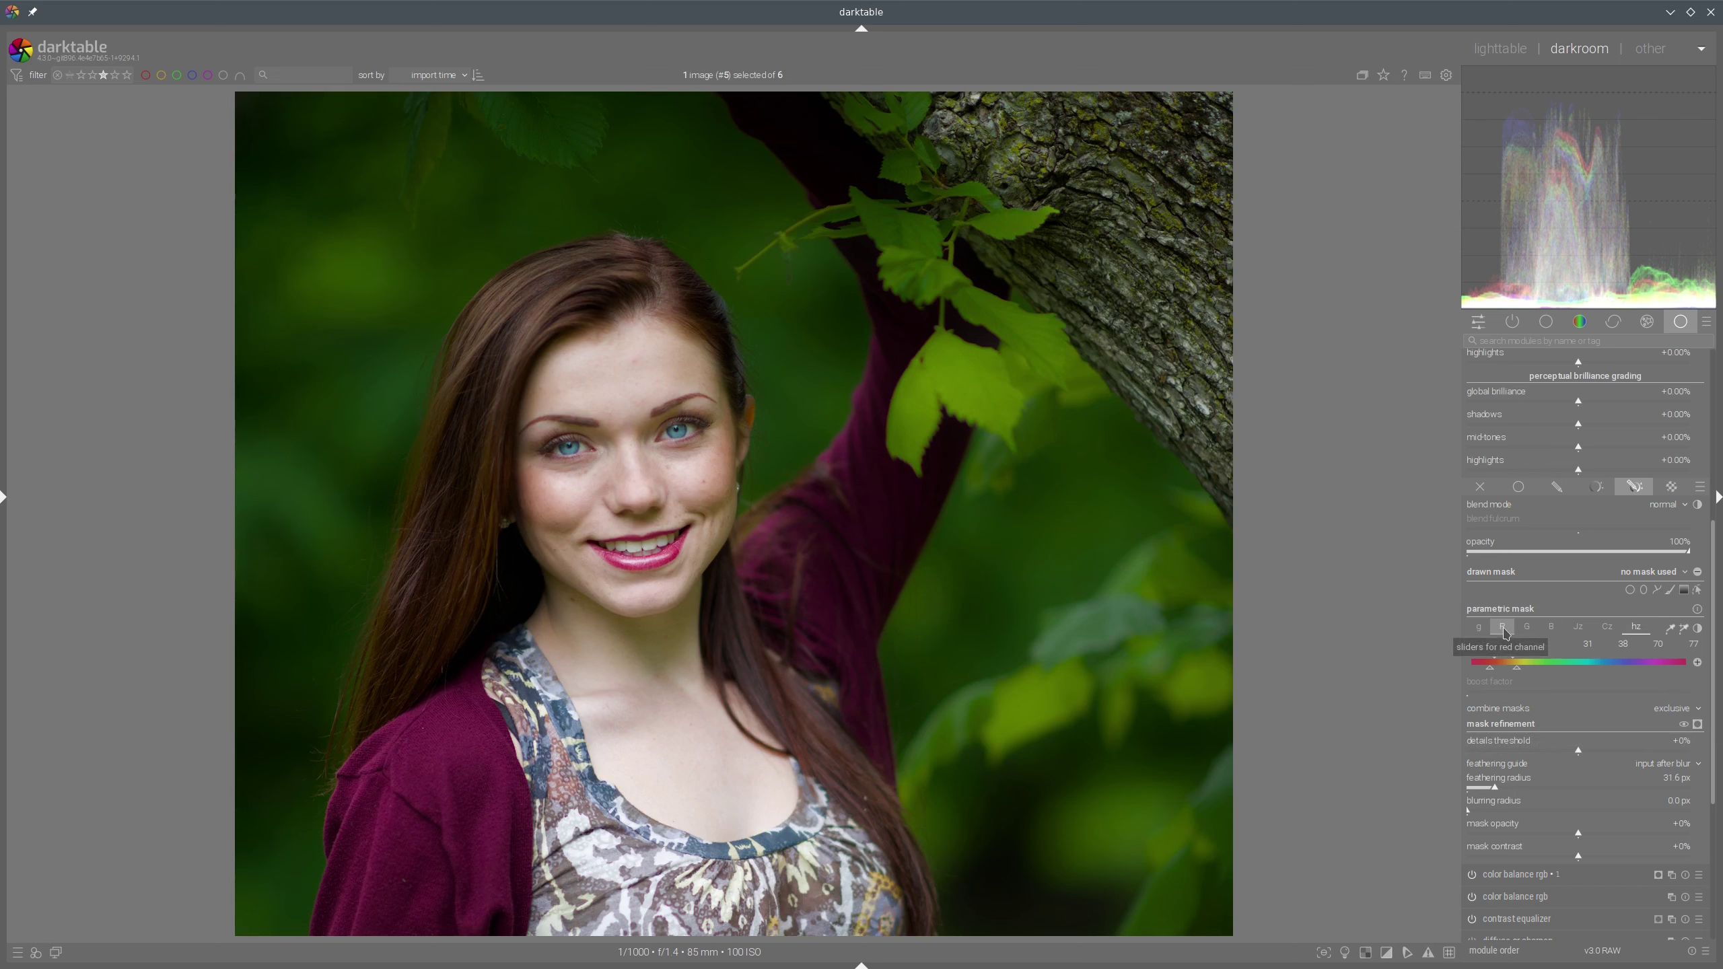
Restrict the mask's red channel input to upper limits of 14.1 and 16.1, checking the channel data and the mask against the plain image
left_click(1502, 632)
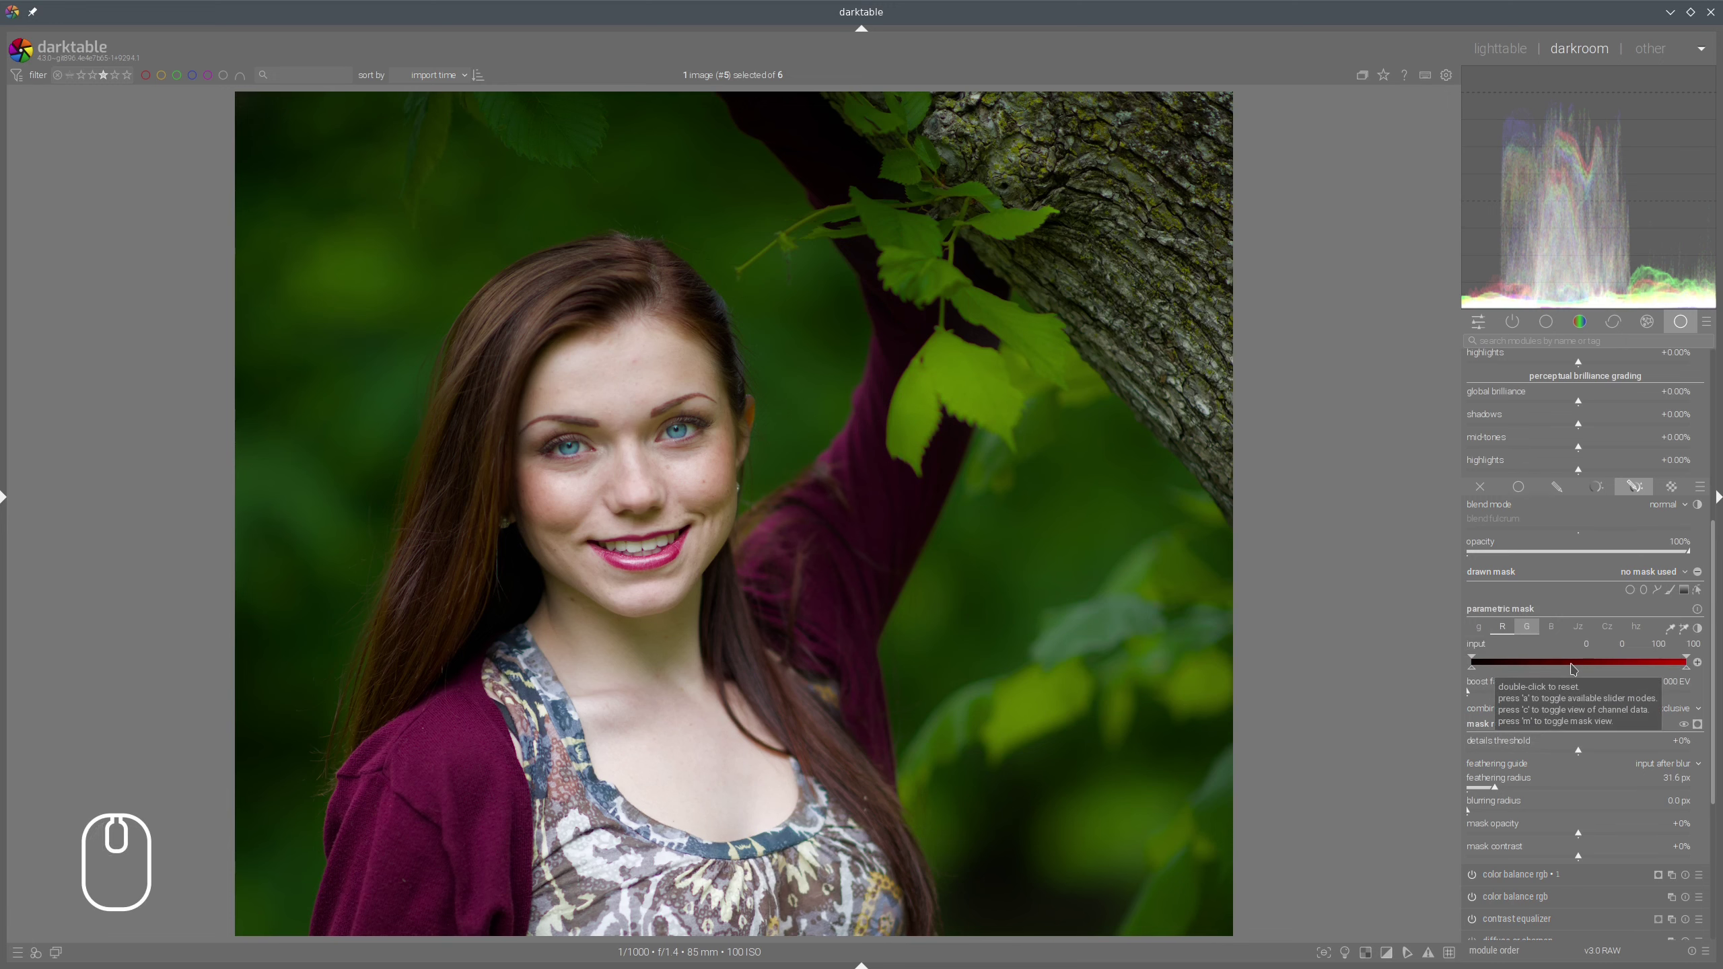
key("c")
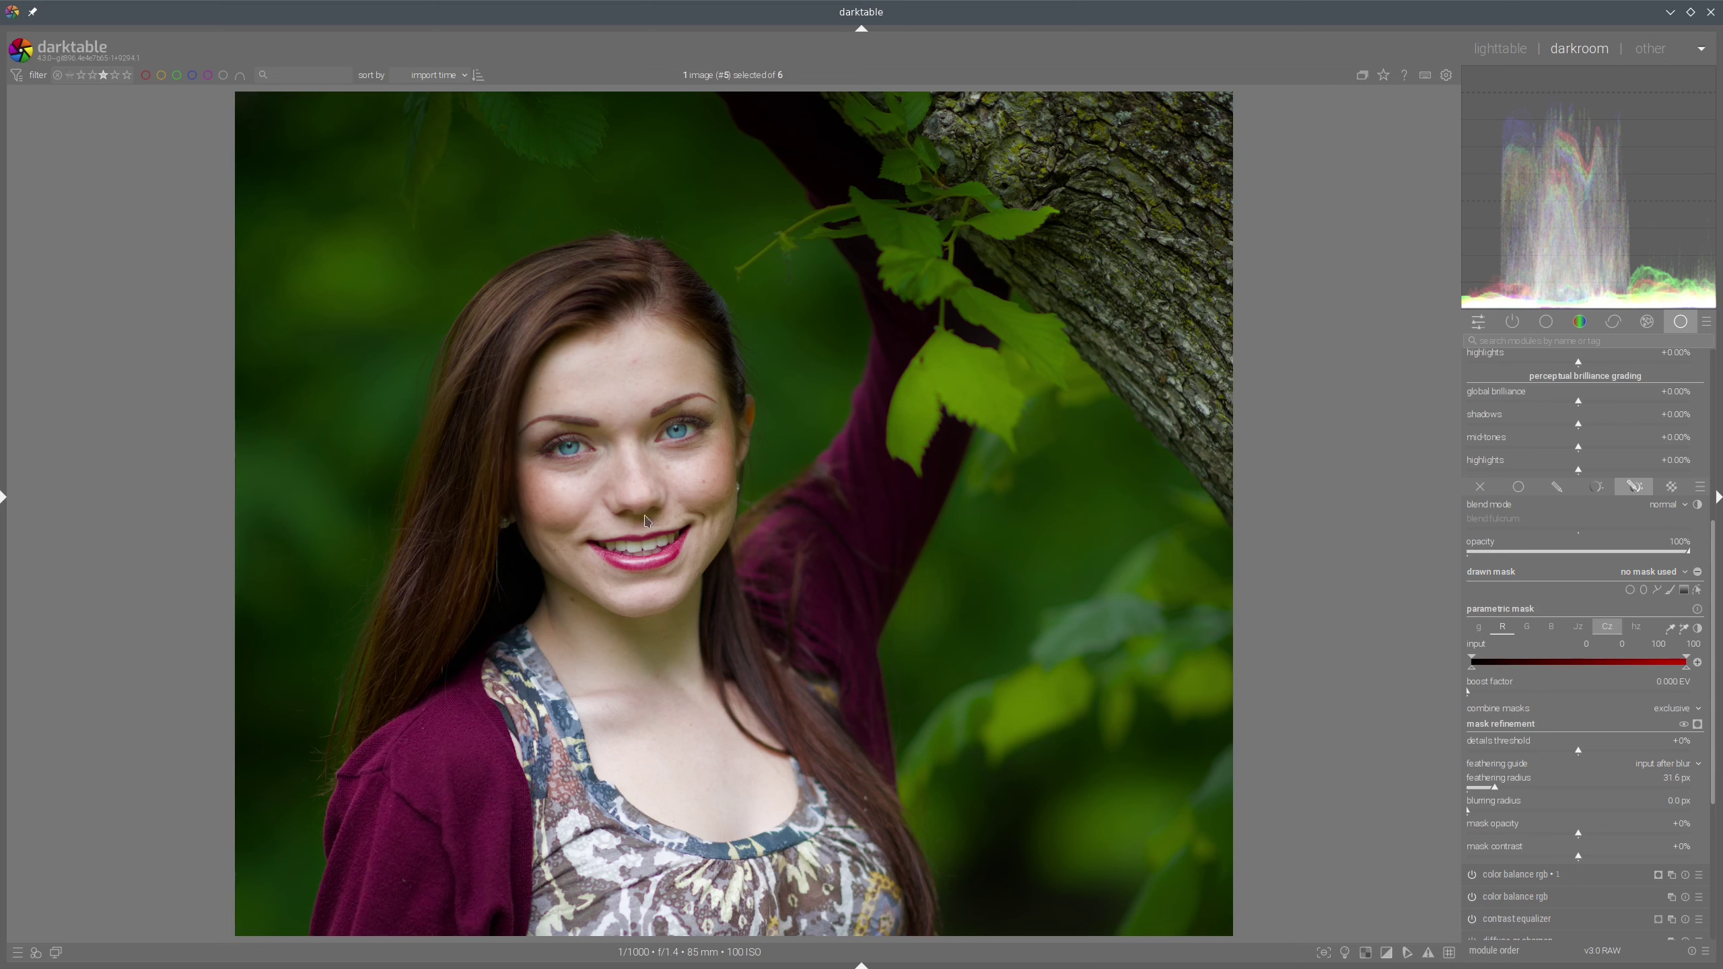
key("c")
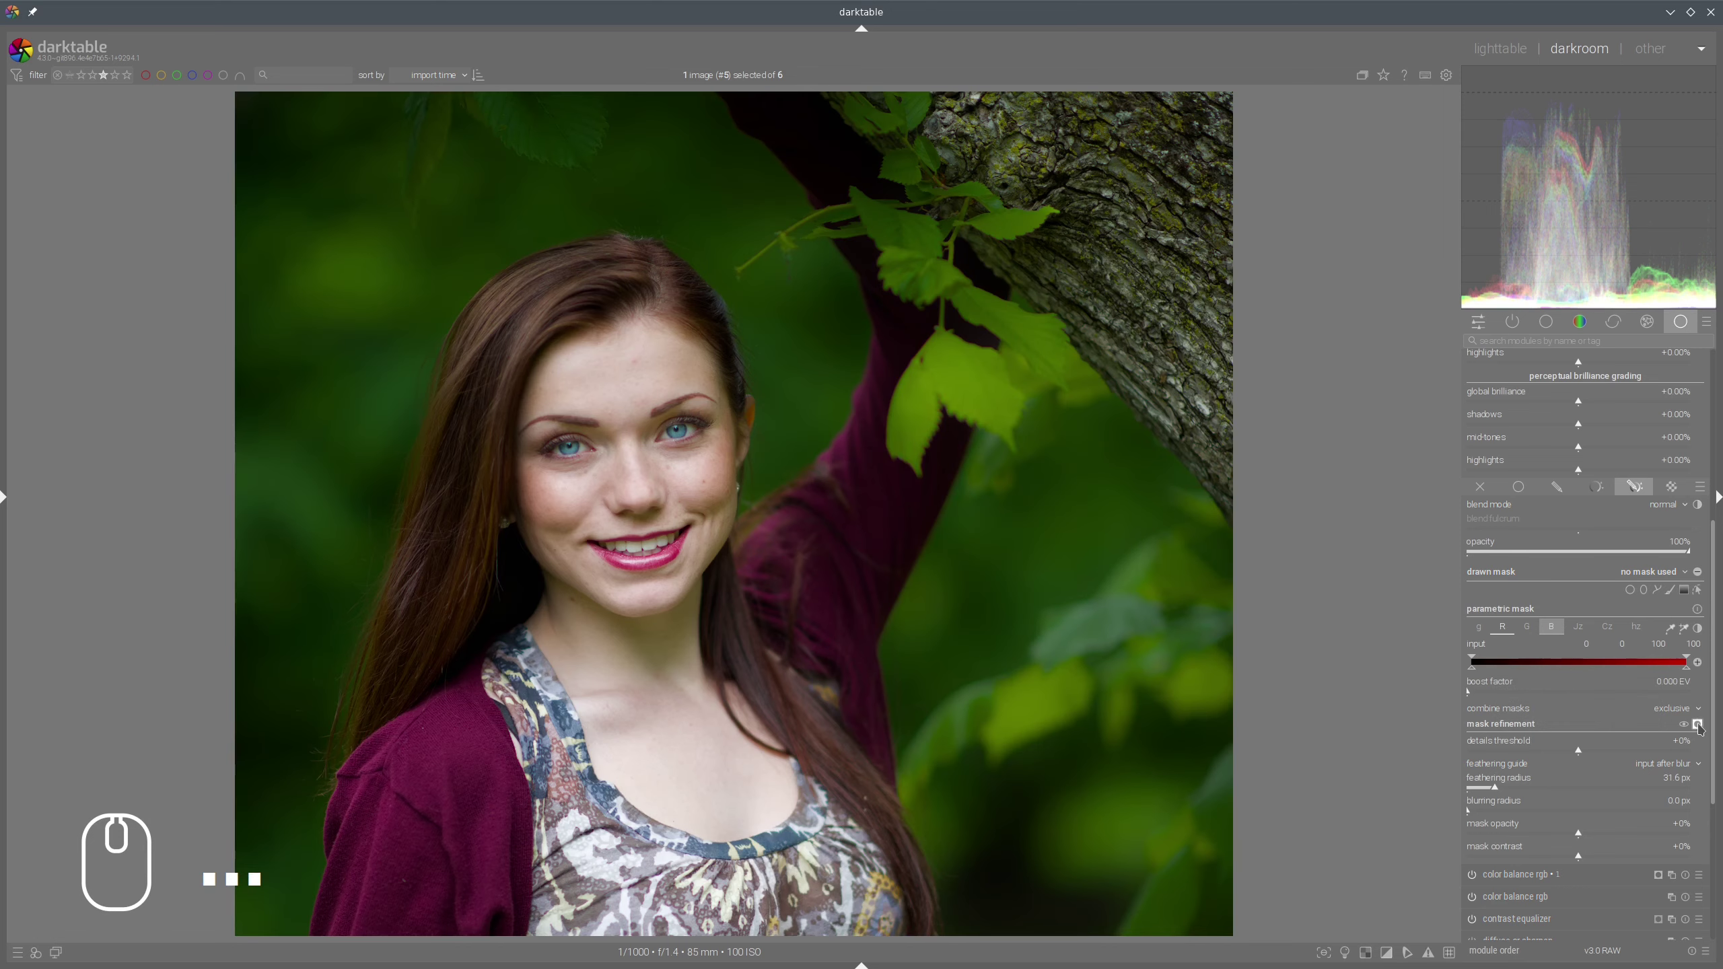
left_click(1698, 725)
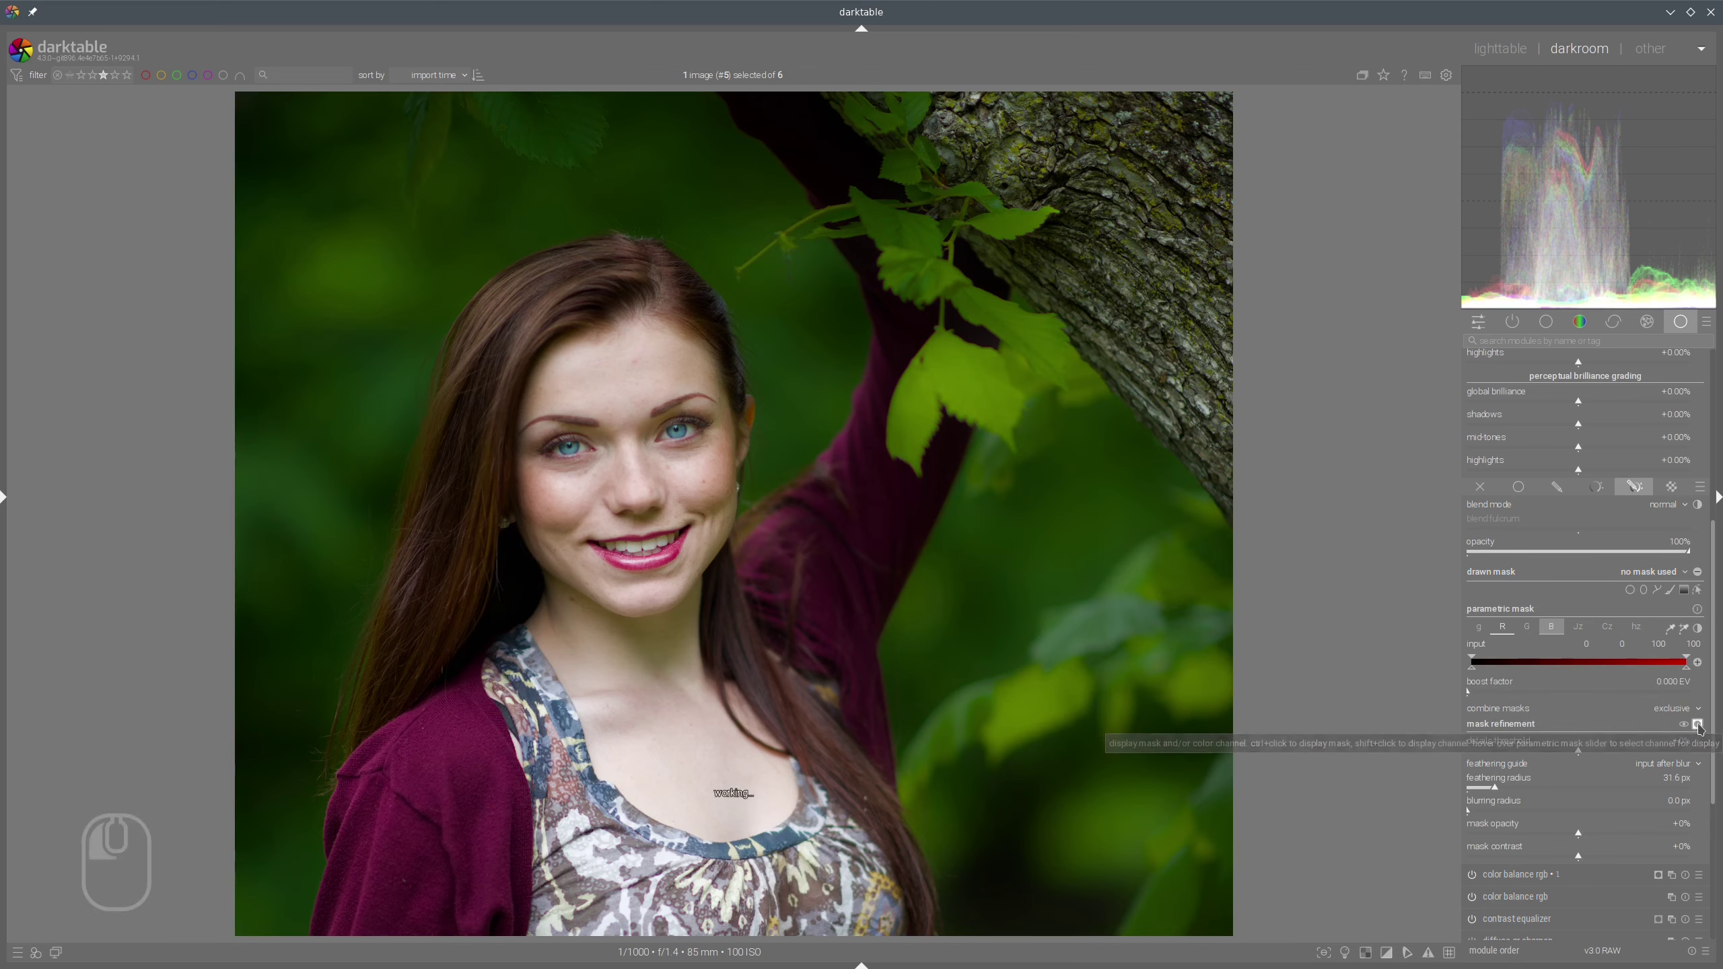
left_click(1598, 650)
left_click_drag(1684, 669, 1506, 689)
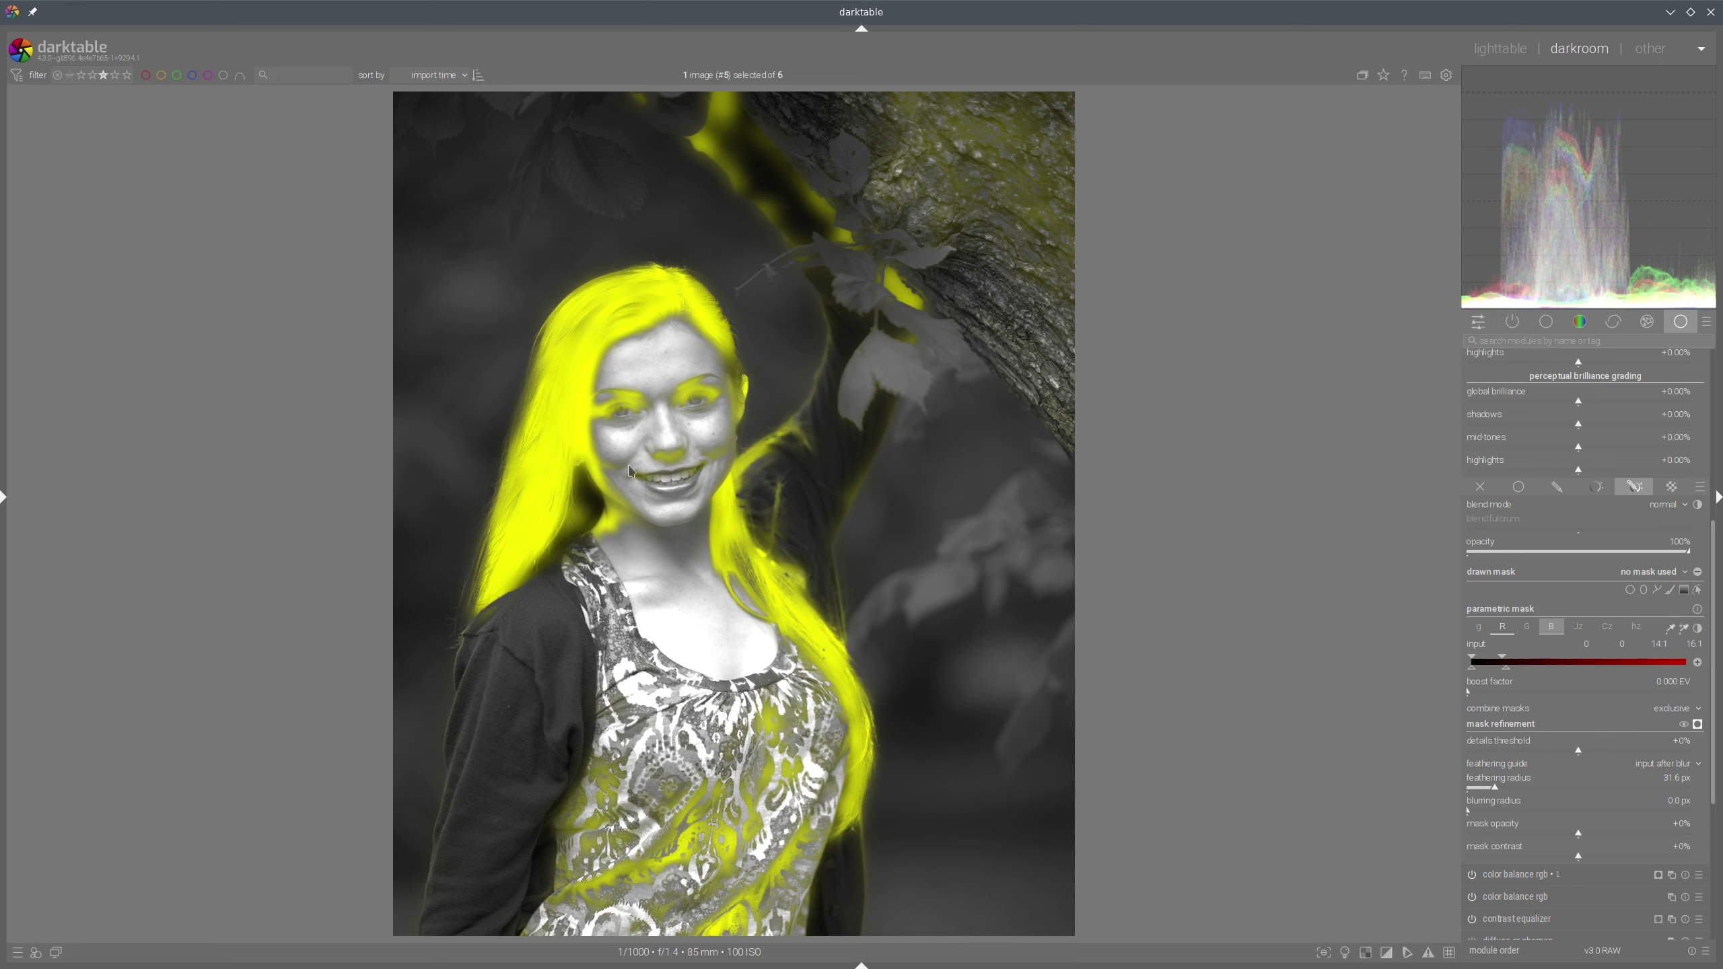
left_click(1698, 725)
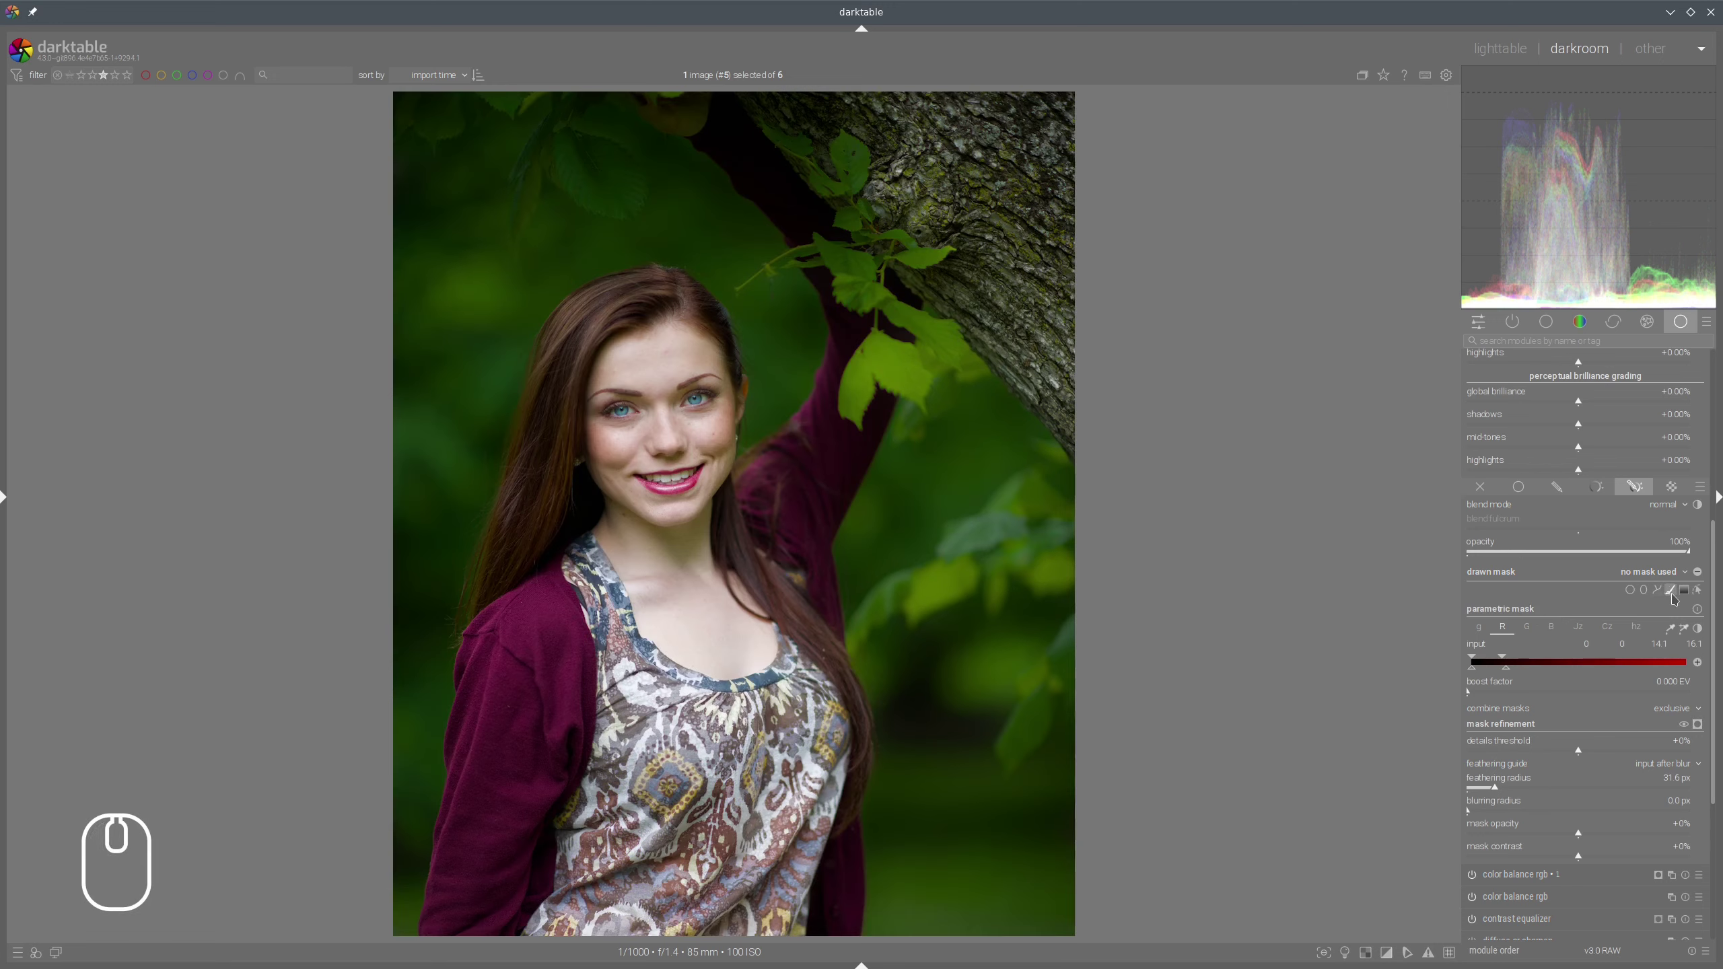
left_click(1698, 724)
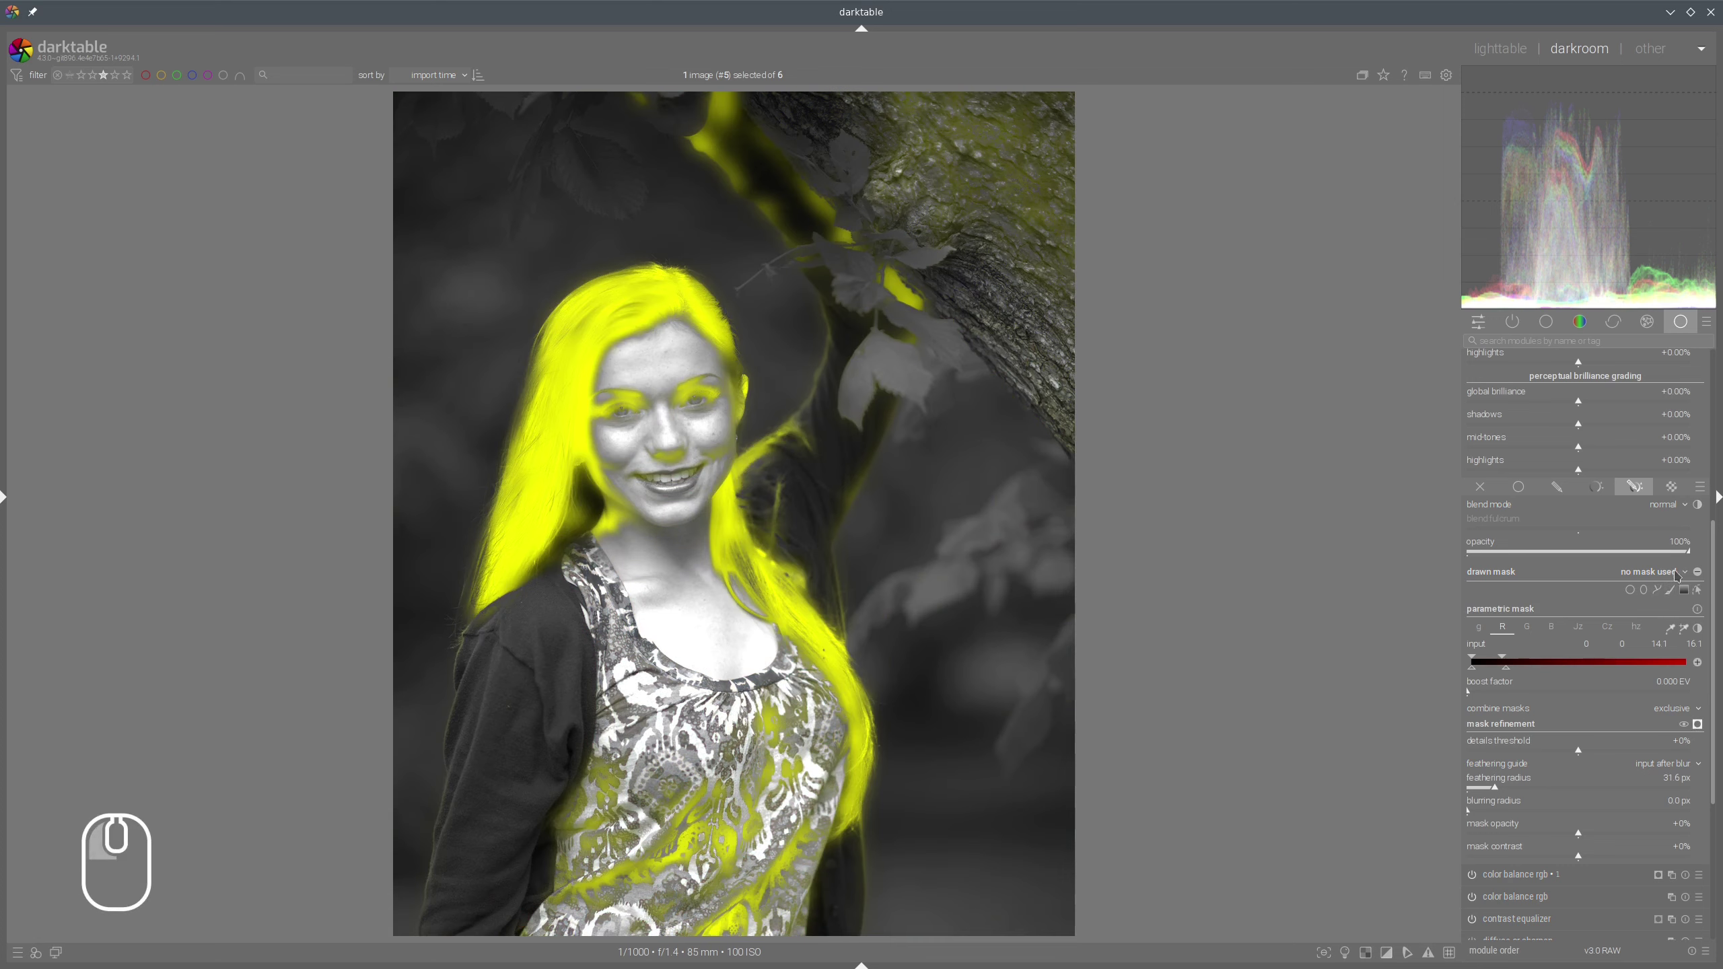
Paint a brush mask stroke of size 3.42% and hardness 56.28% along the long hair beside the face and over the crown
left_click(1670, 591)
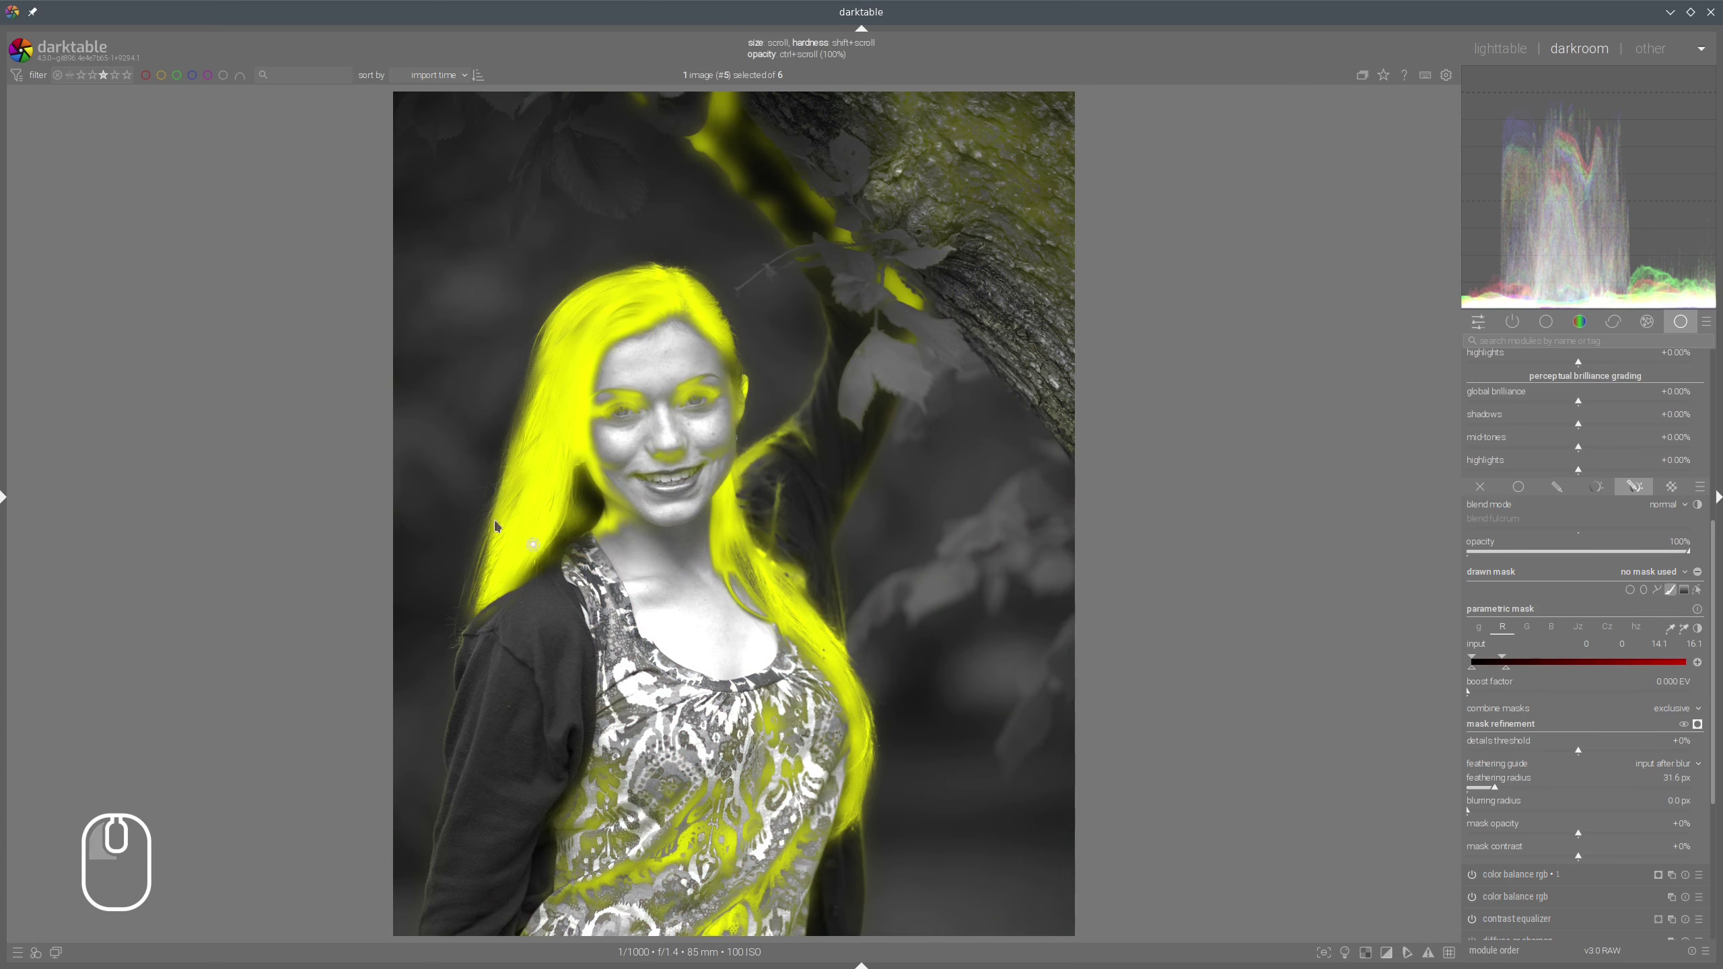
scroll(506, 573, "up", 1)
scroll(509, 568, "up", 1, "shift")
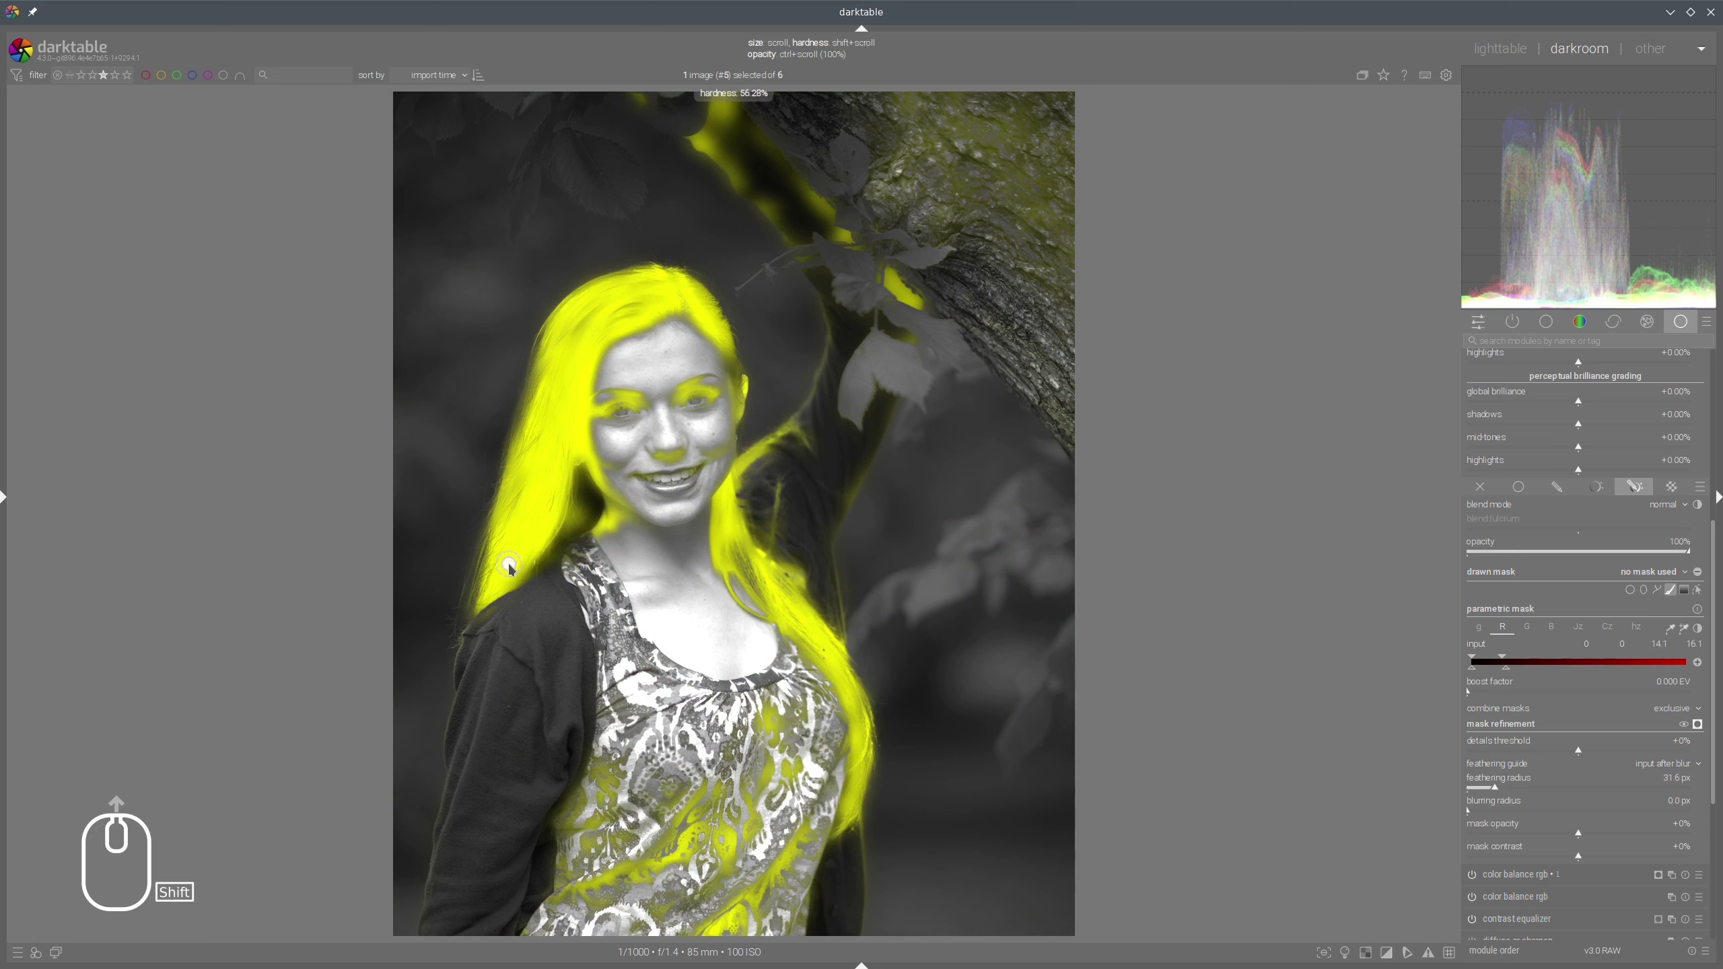
scroll(509, 565, "up", 1)
scroll(492, 589, "down", 2)
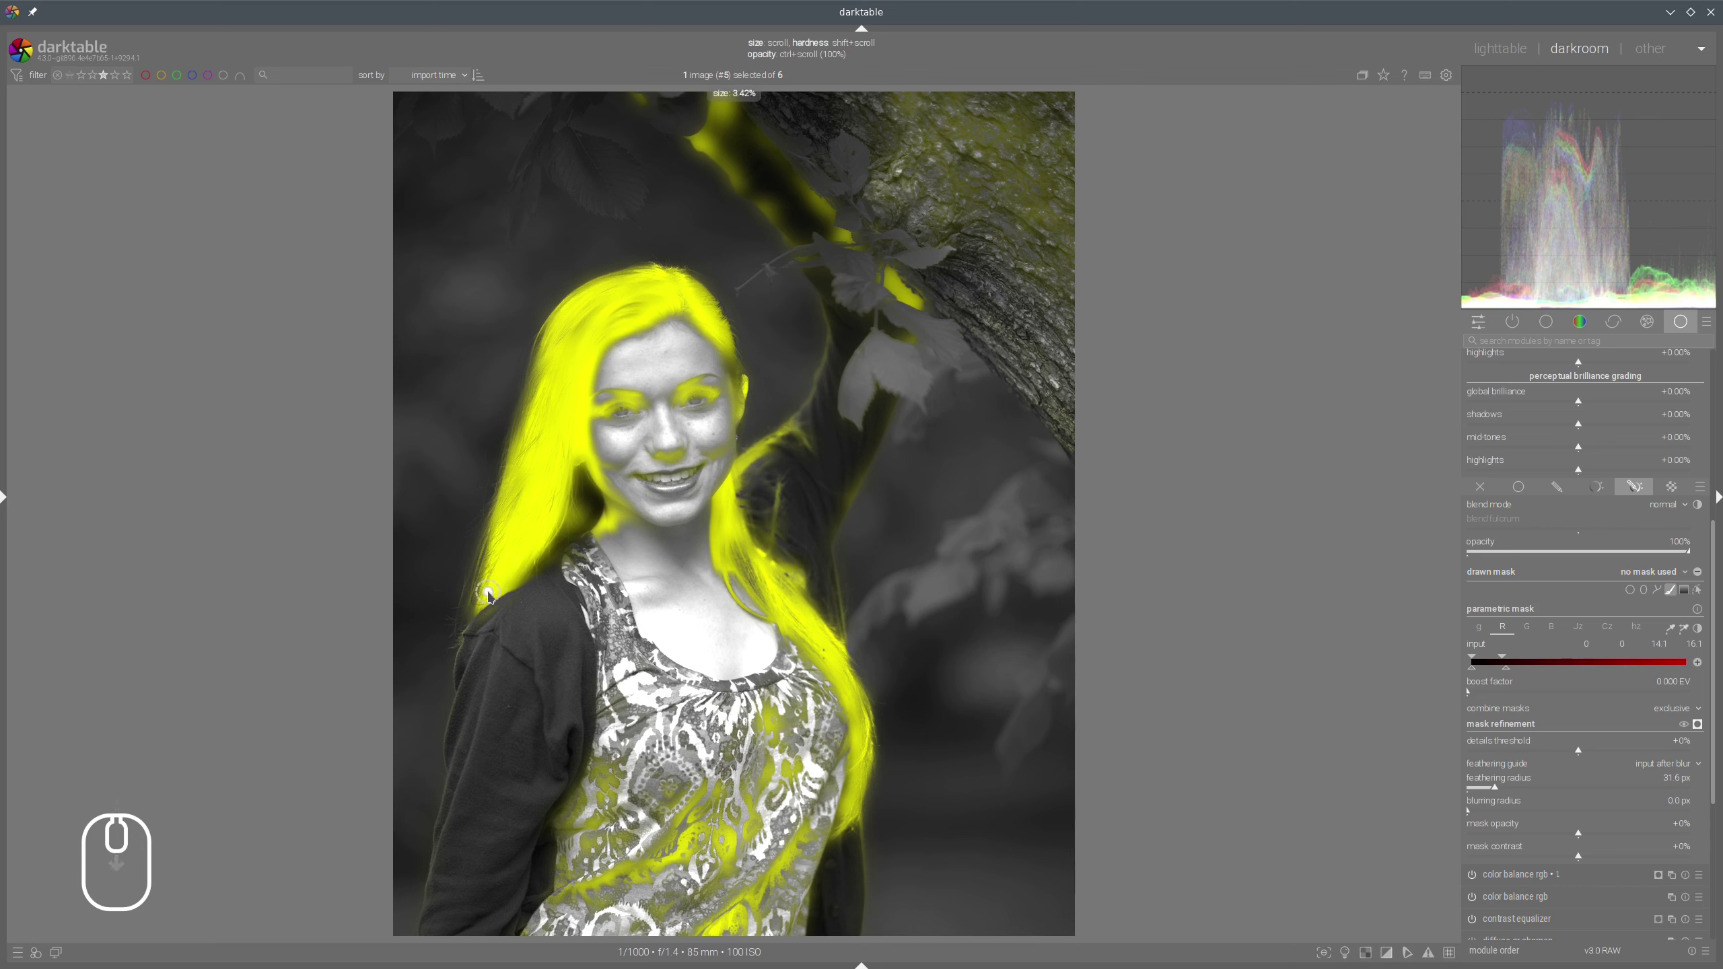
left_click_drag(492, 595, 566, 356)
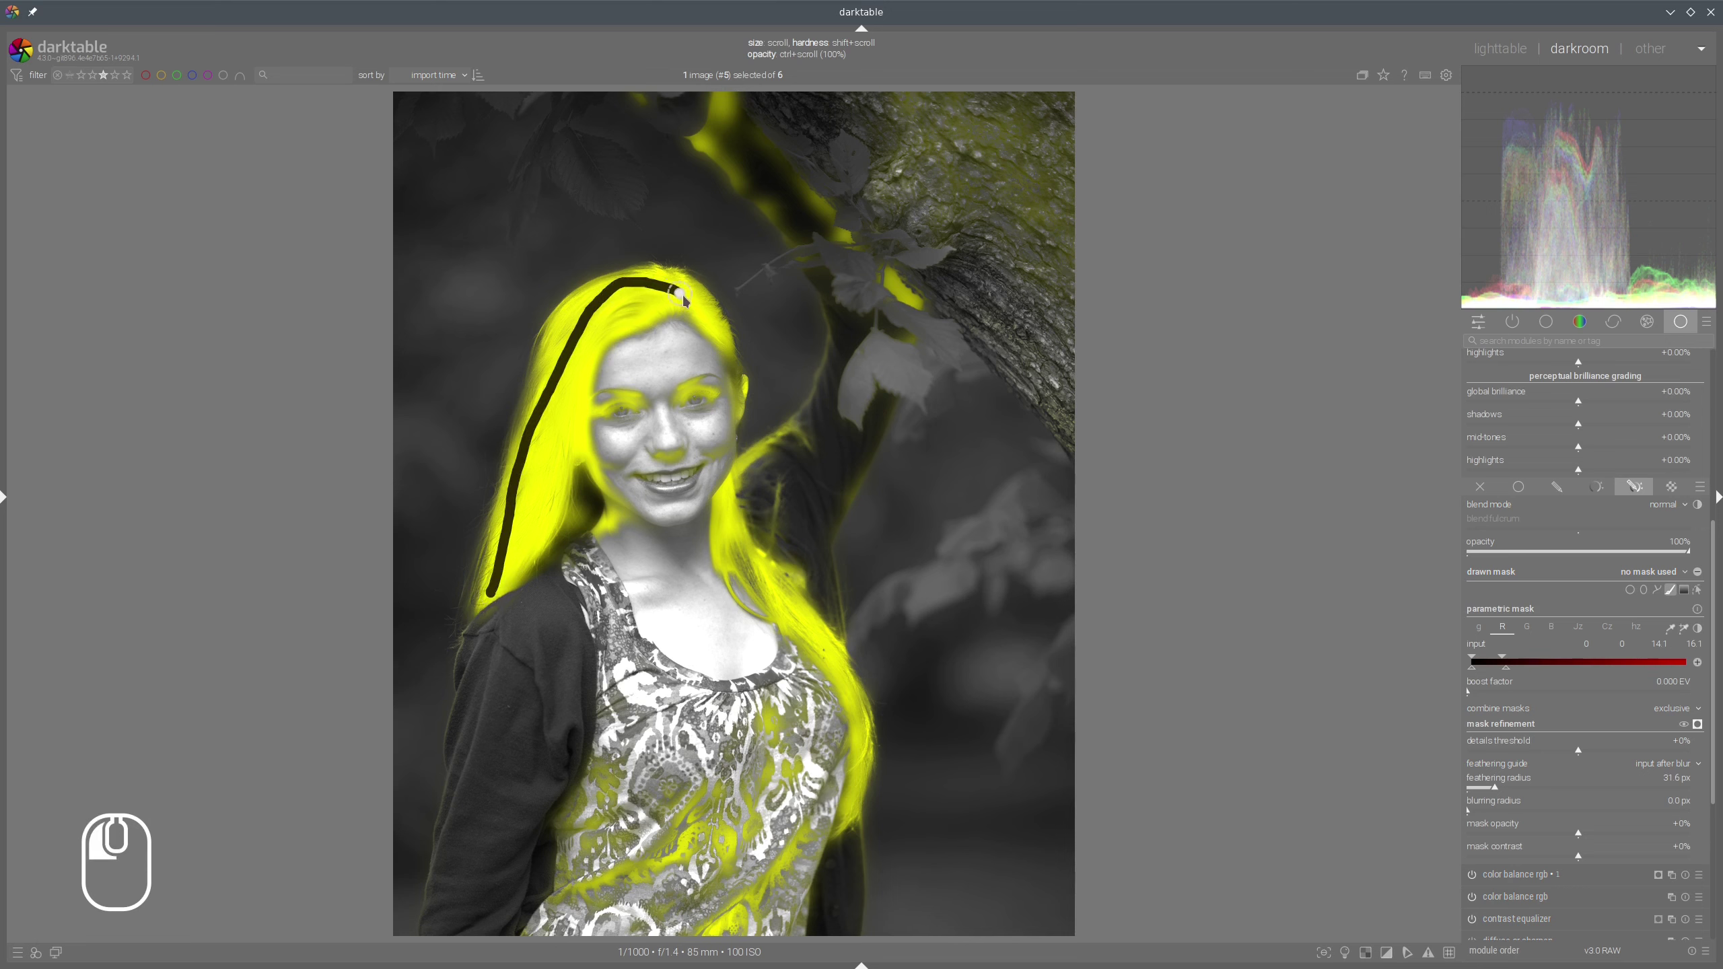
left_click_drag(722, 325, 722, 325)
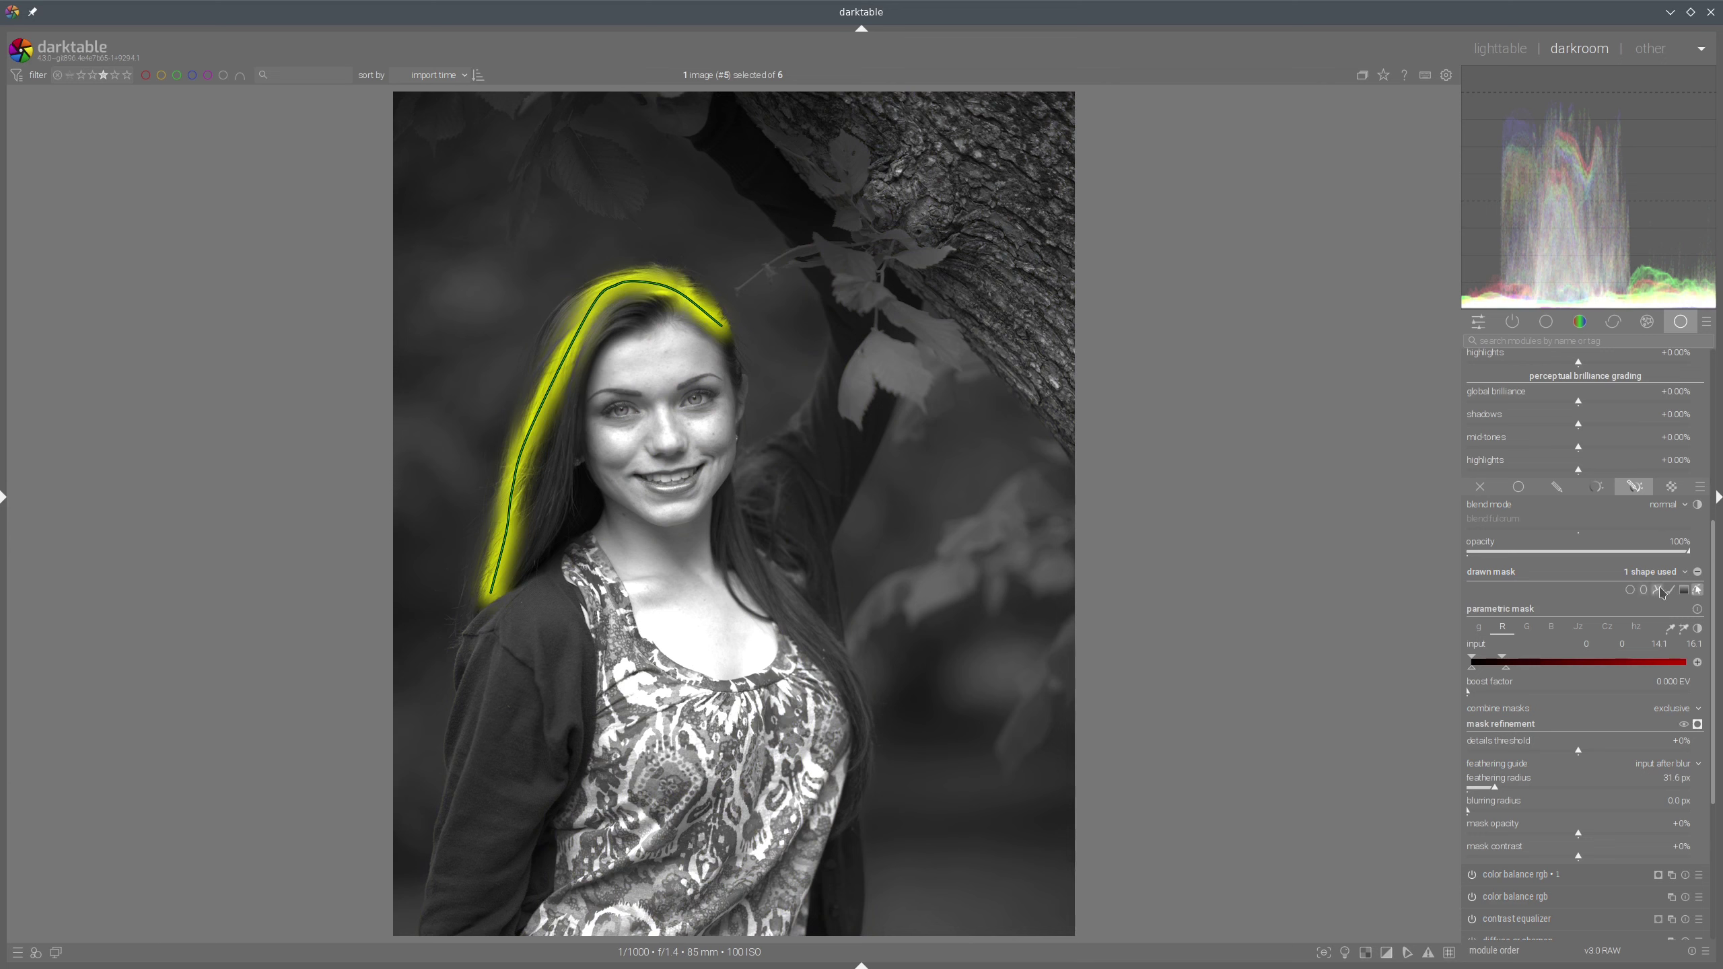
Add a second brush mask stroke along the other lock of hair, from beside the chin down to its tip near the waist
left_click(1671, 590)
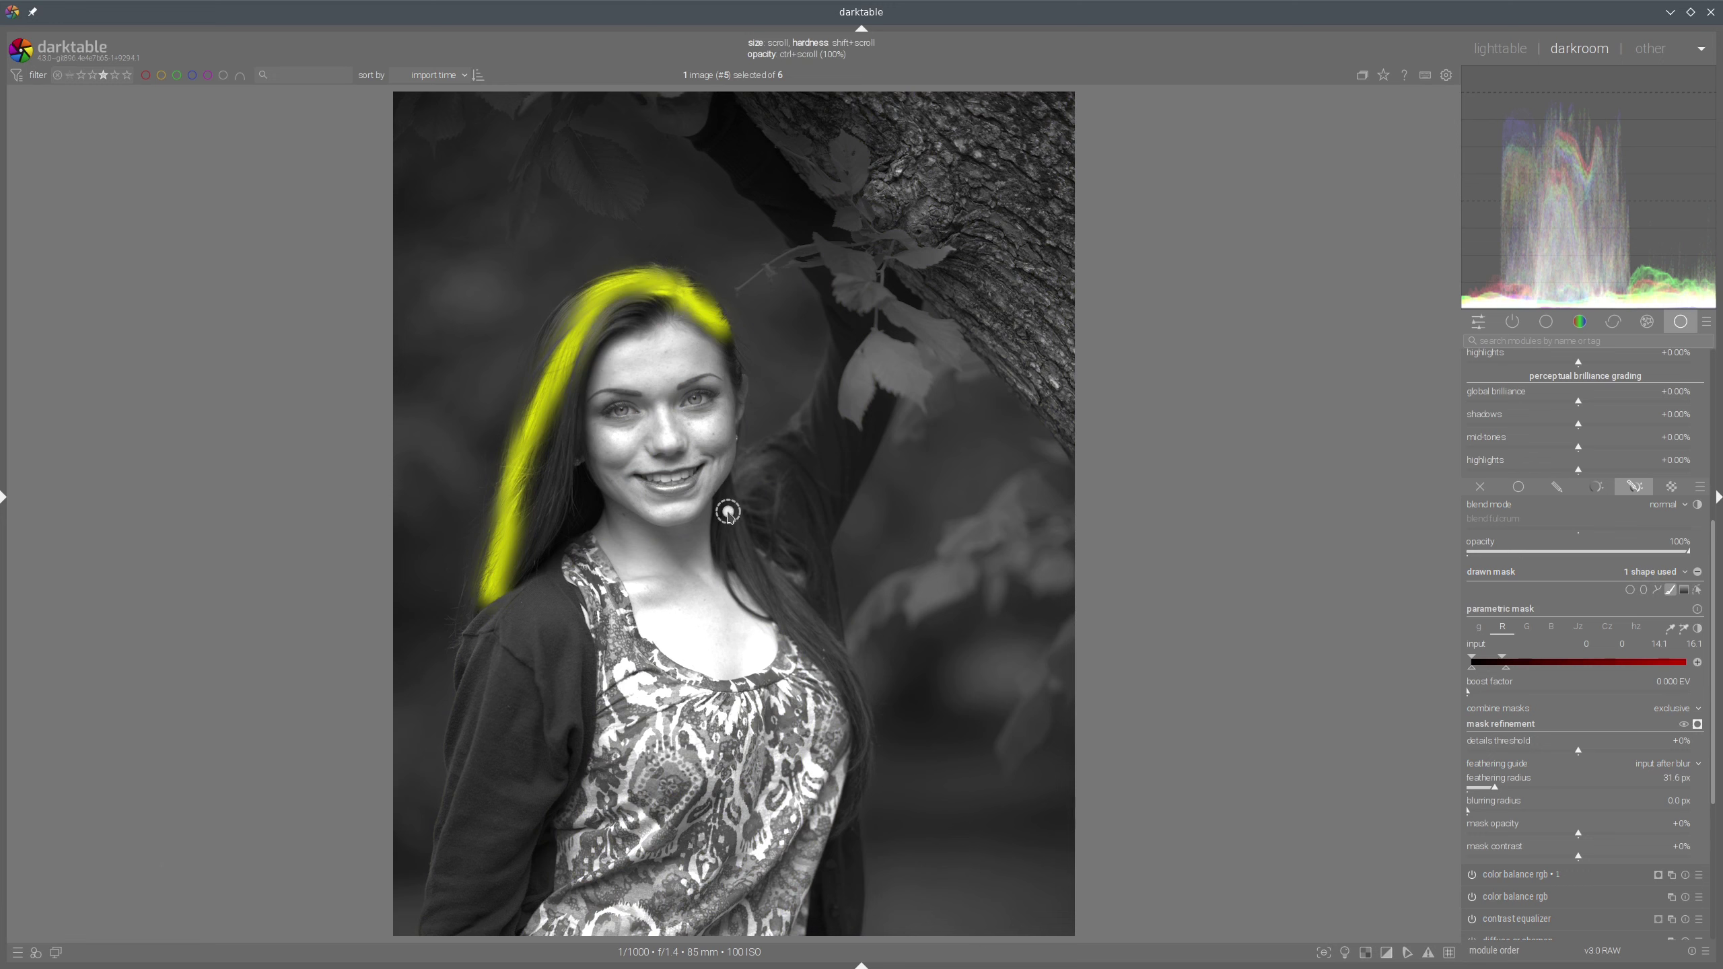
mouse_move(723, 506)
left_mouse_down()
mouse_move(759, 587)
mouse_move(859, 701)
mouse_move(852, 809)
left_mouse_up()
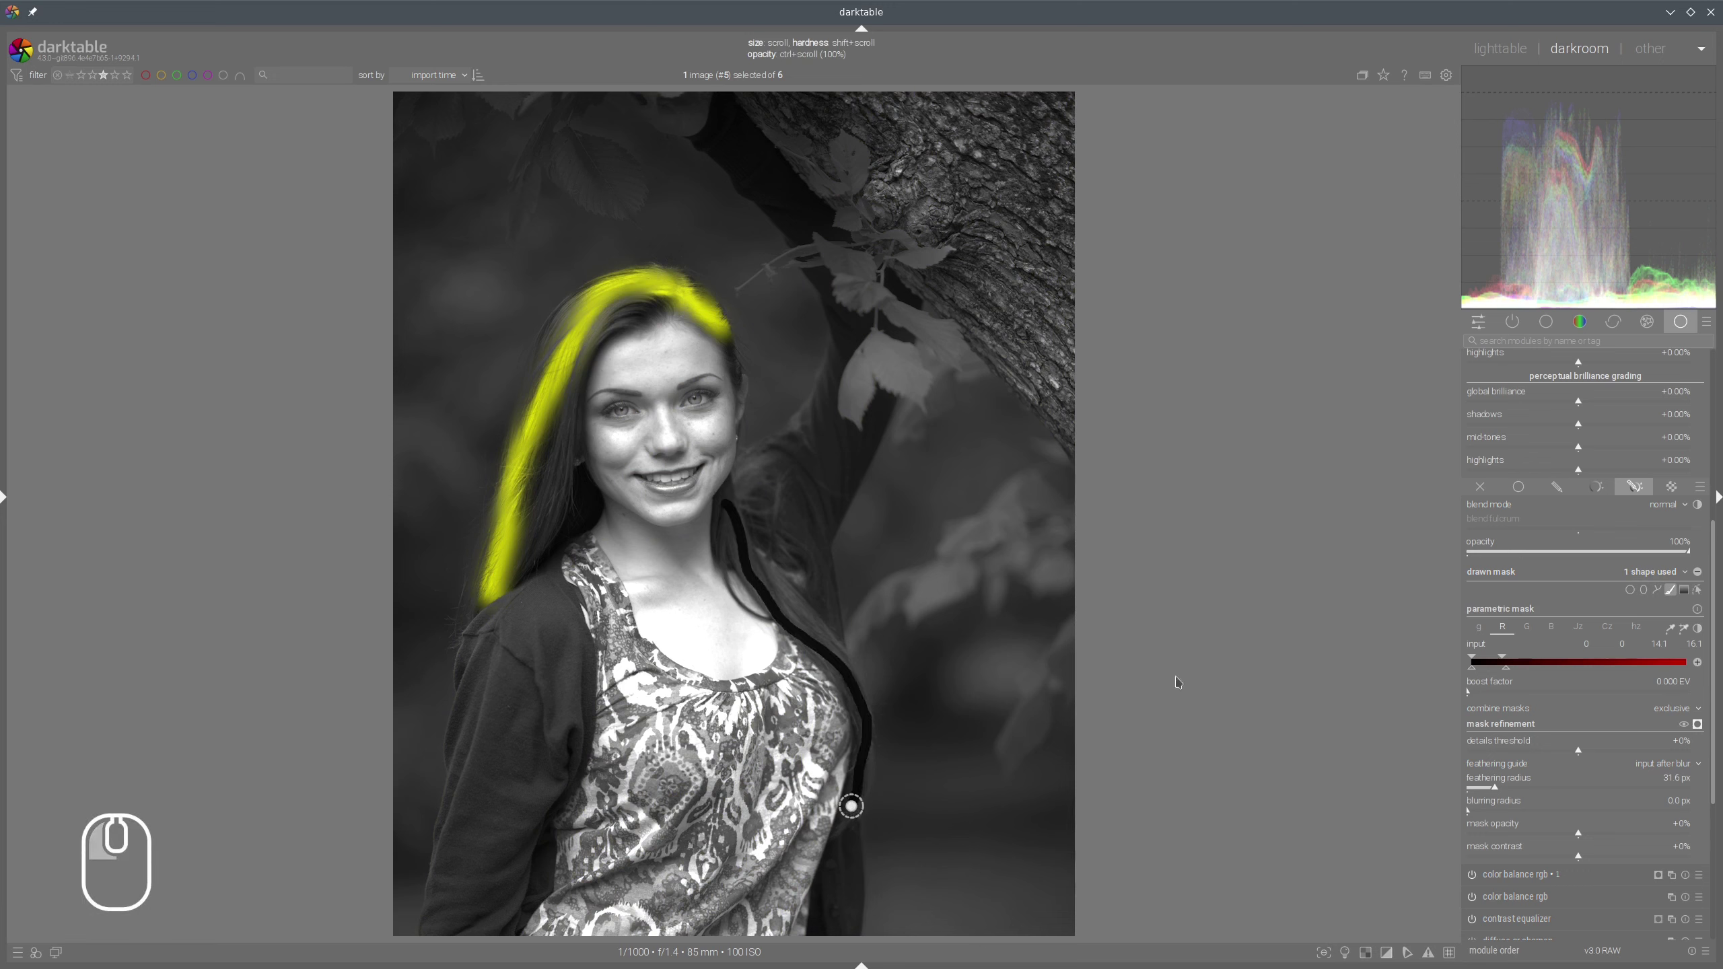
key("ctrl")
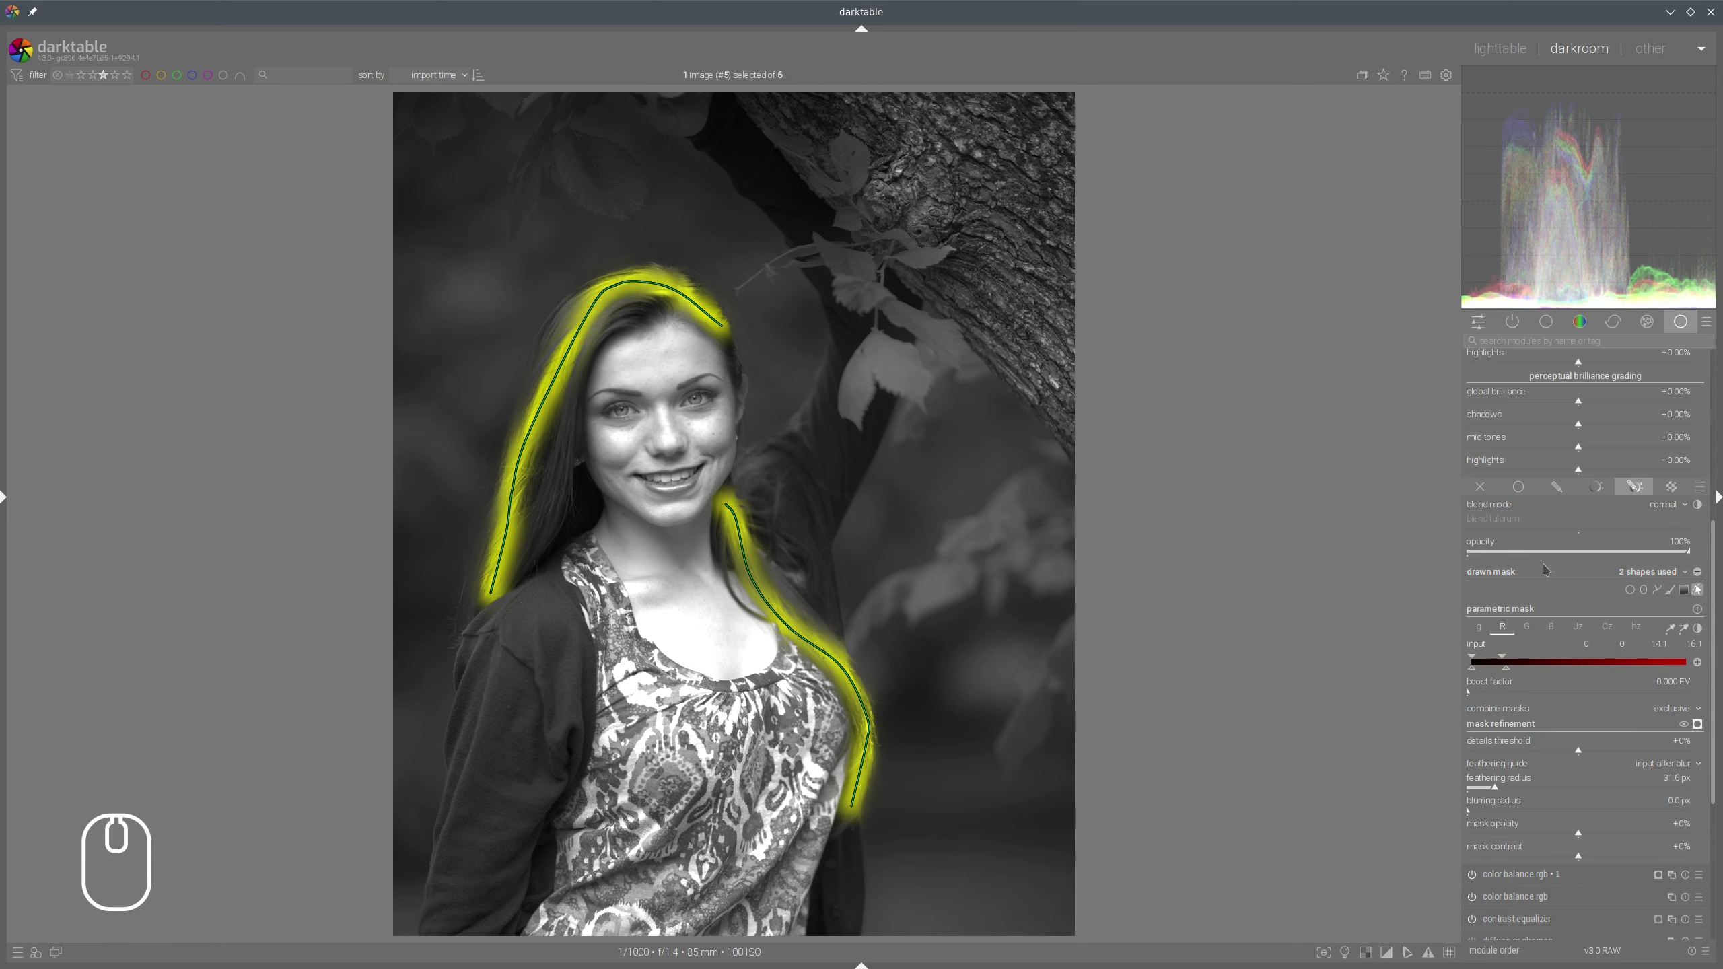
Widen the brush shape along the outer edge of the long hair to a size of about 5.65%
scroll(486, 375, "up", 1)
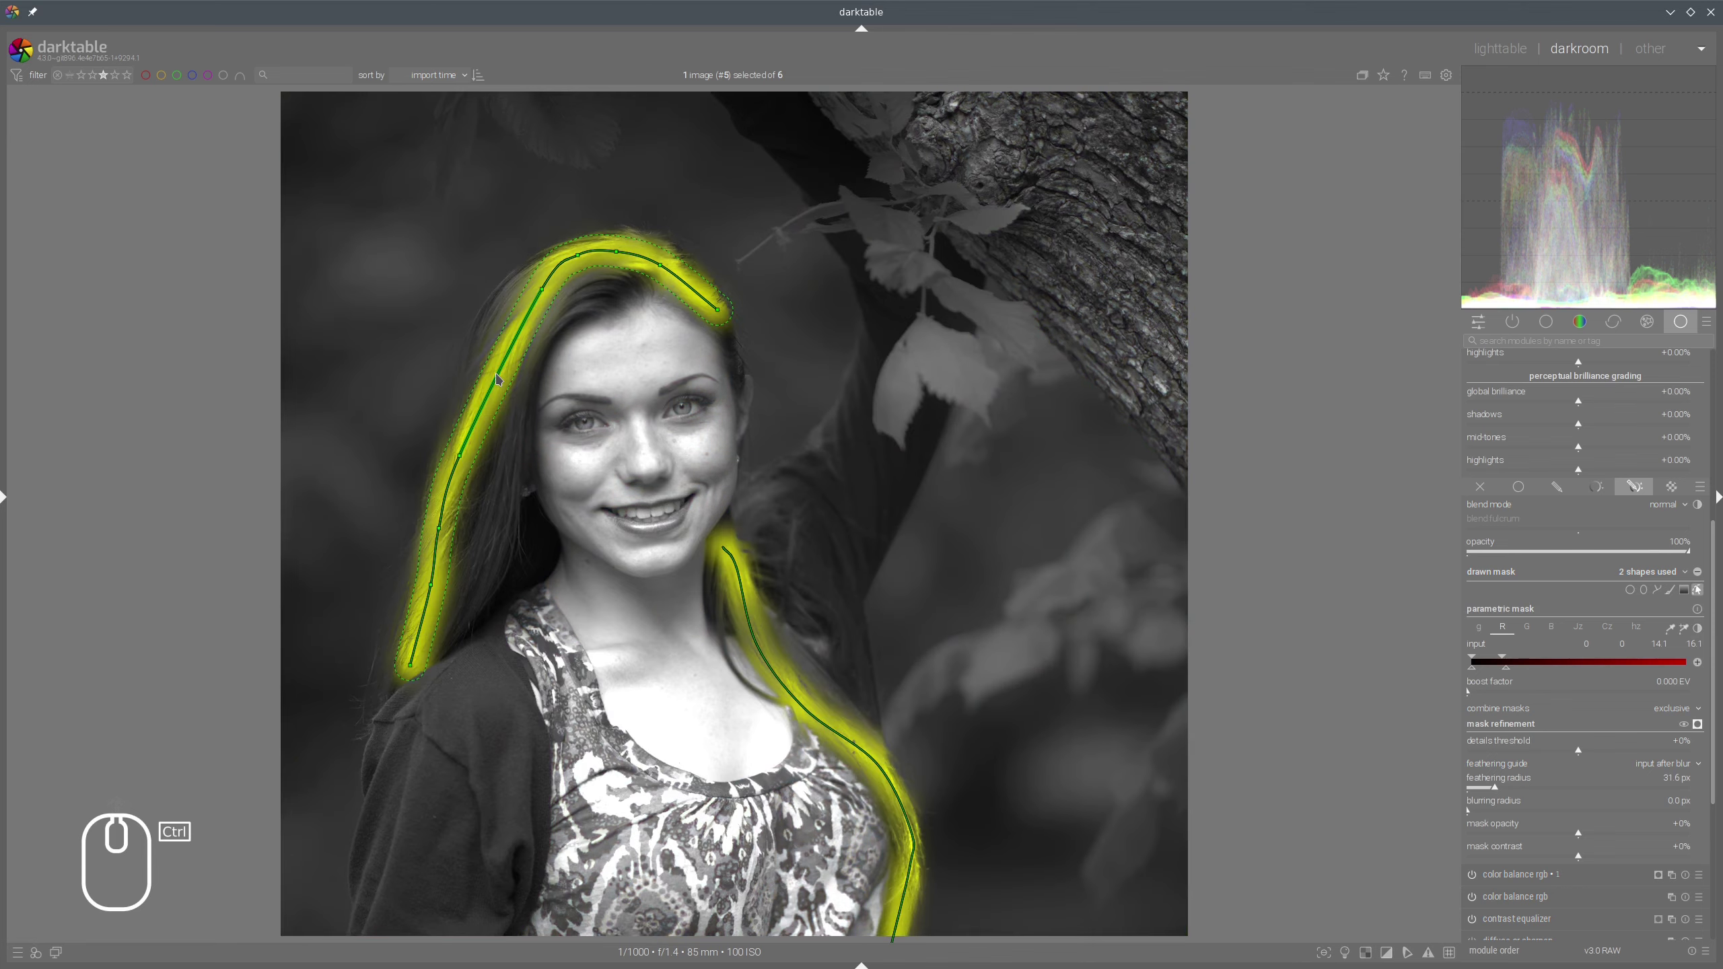
scroll(352, 357, "up", 2)
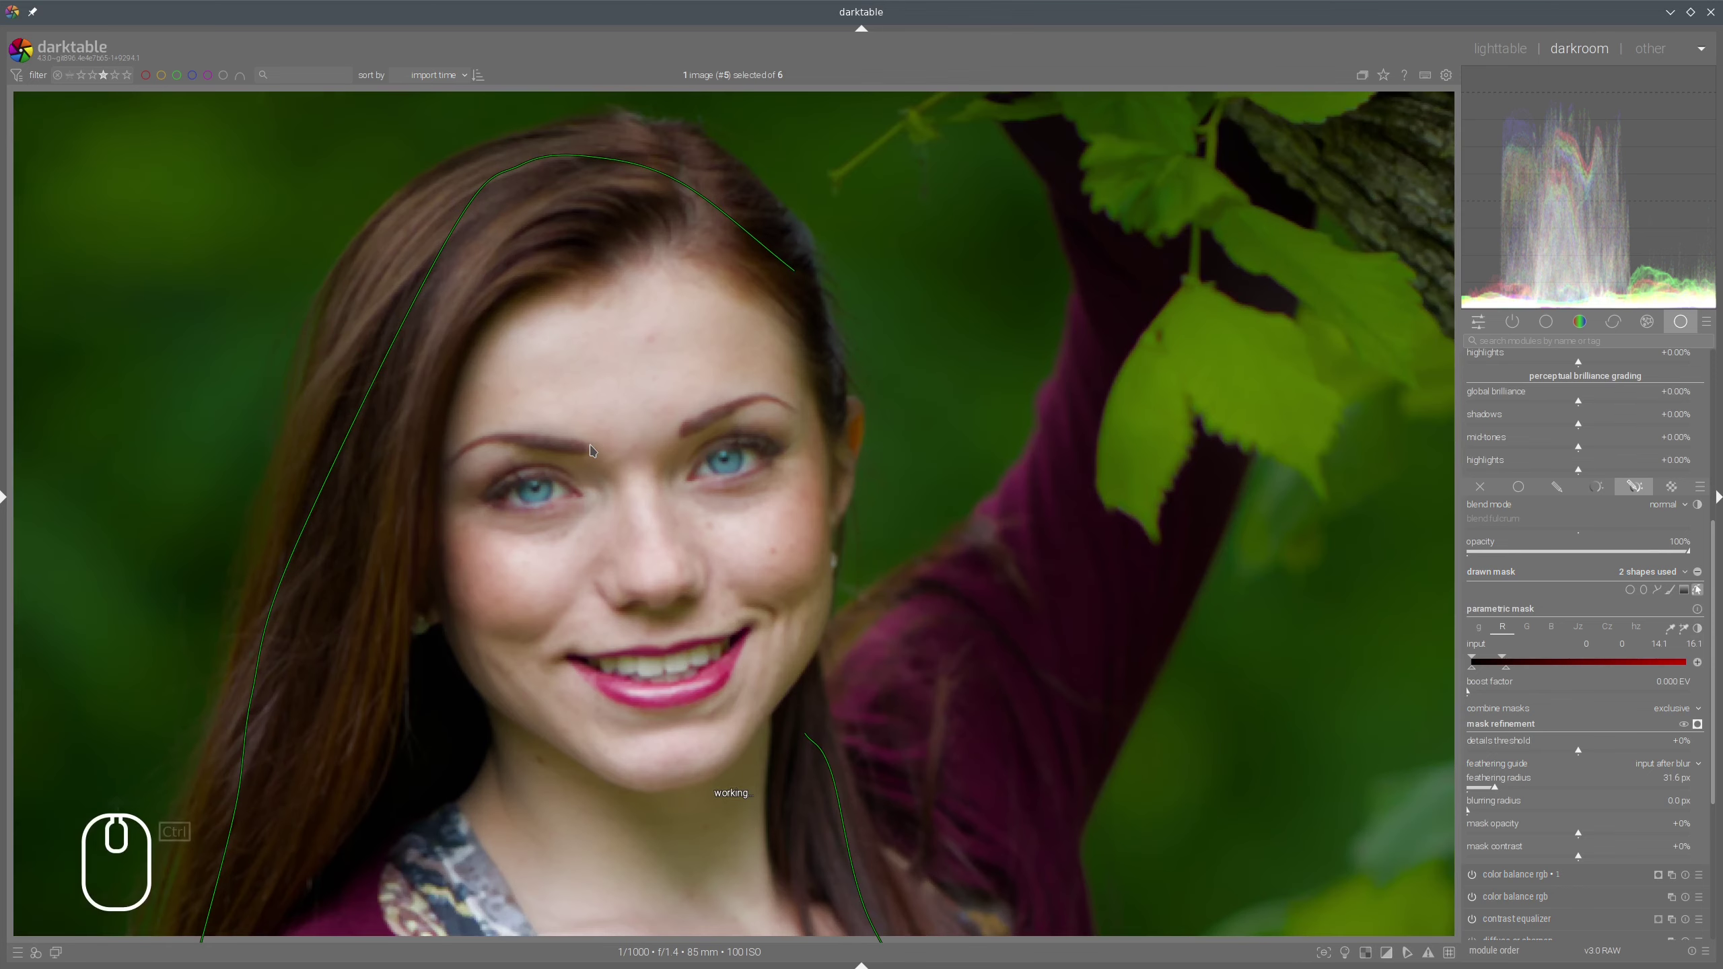
scroll(590, 452, "down", 2)
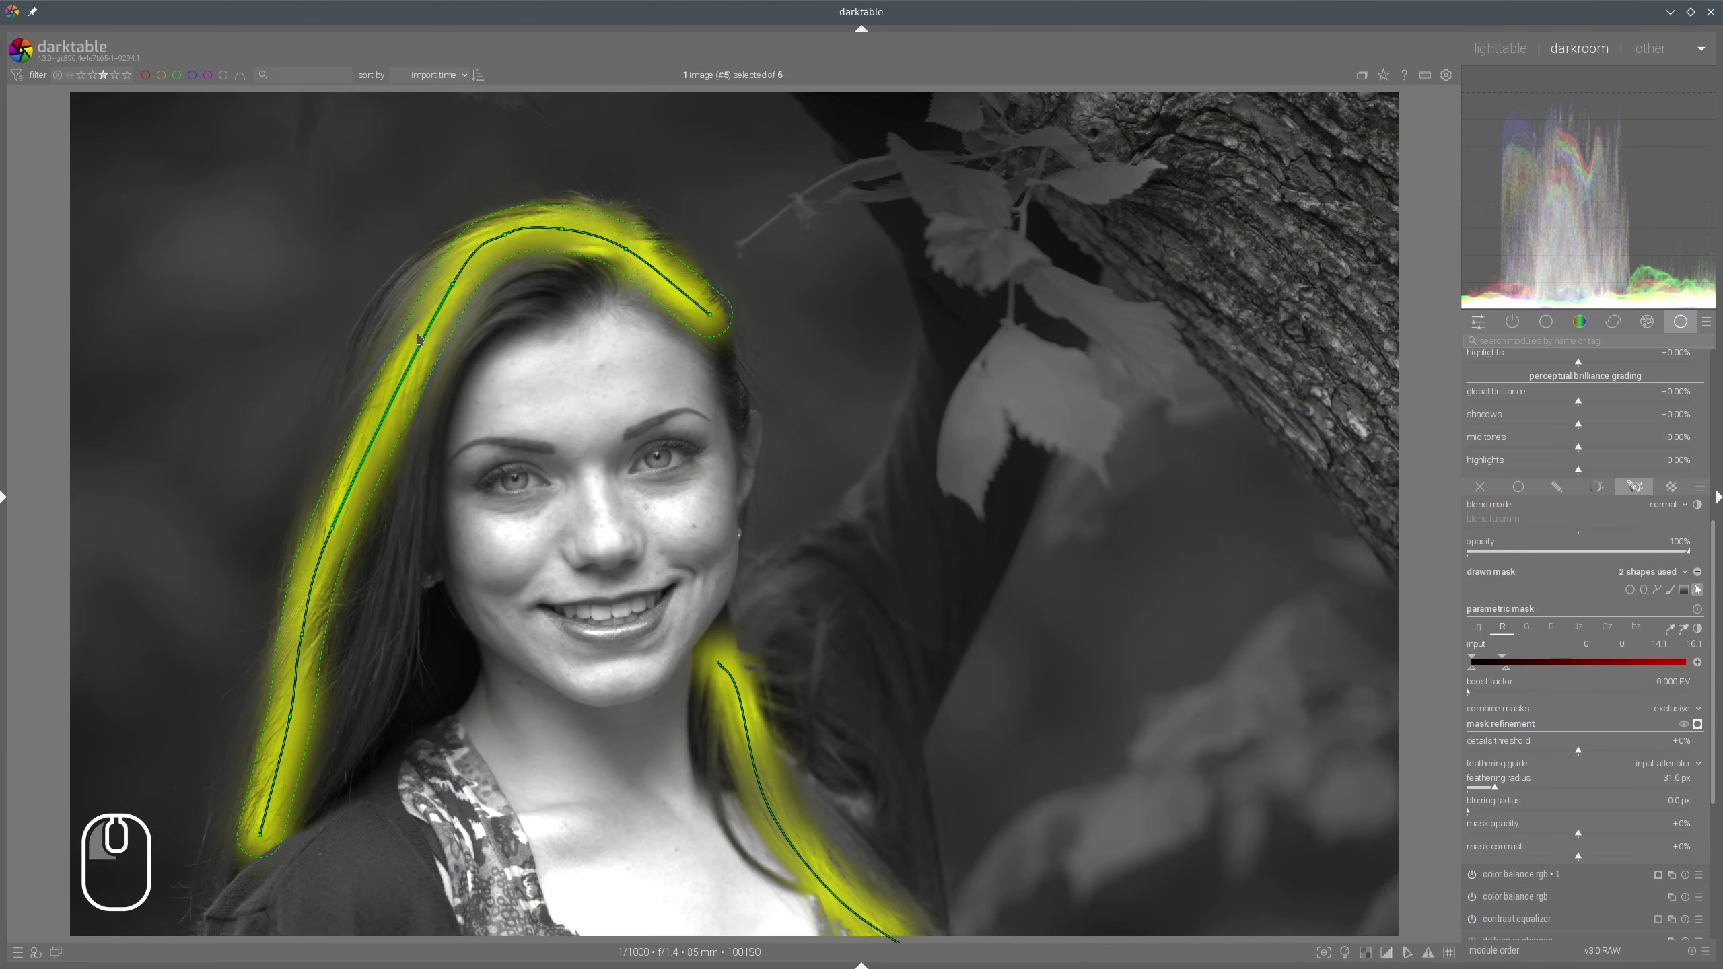
left_click(415, 369)
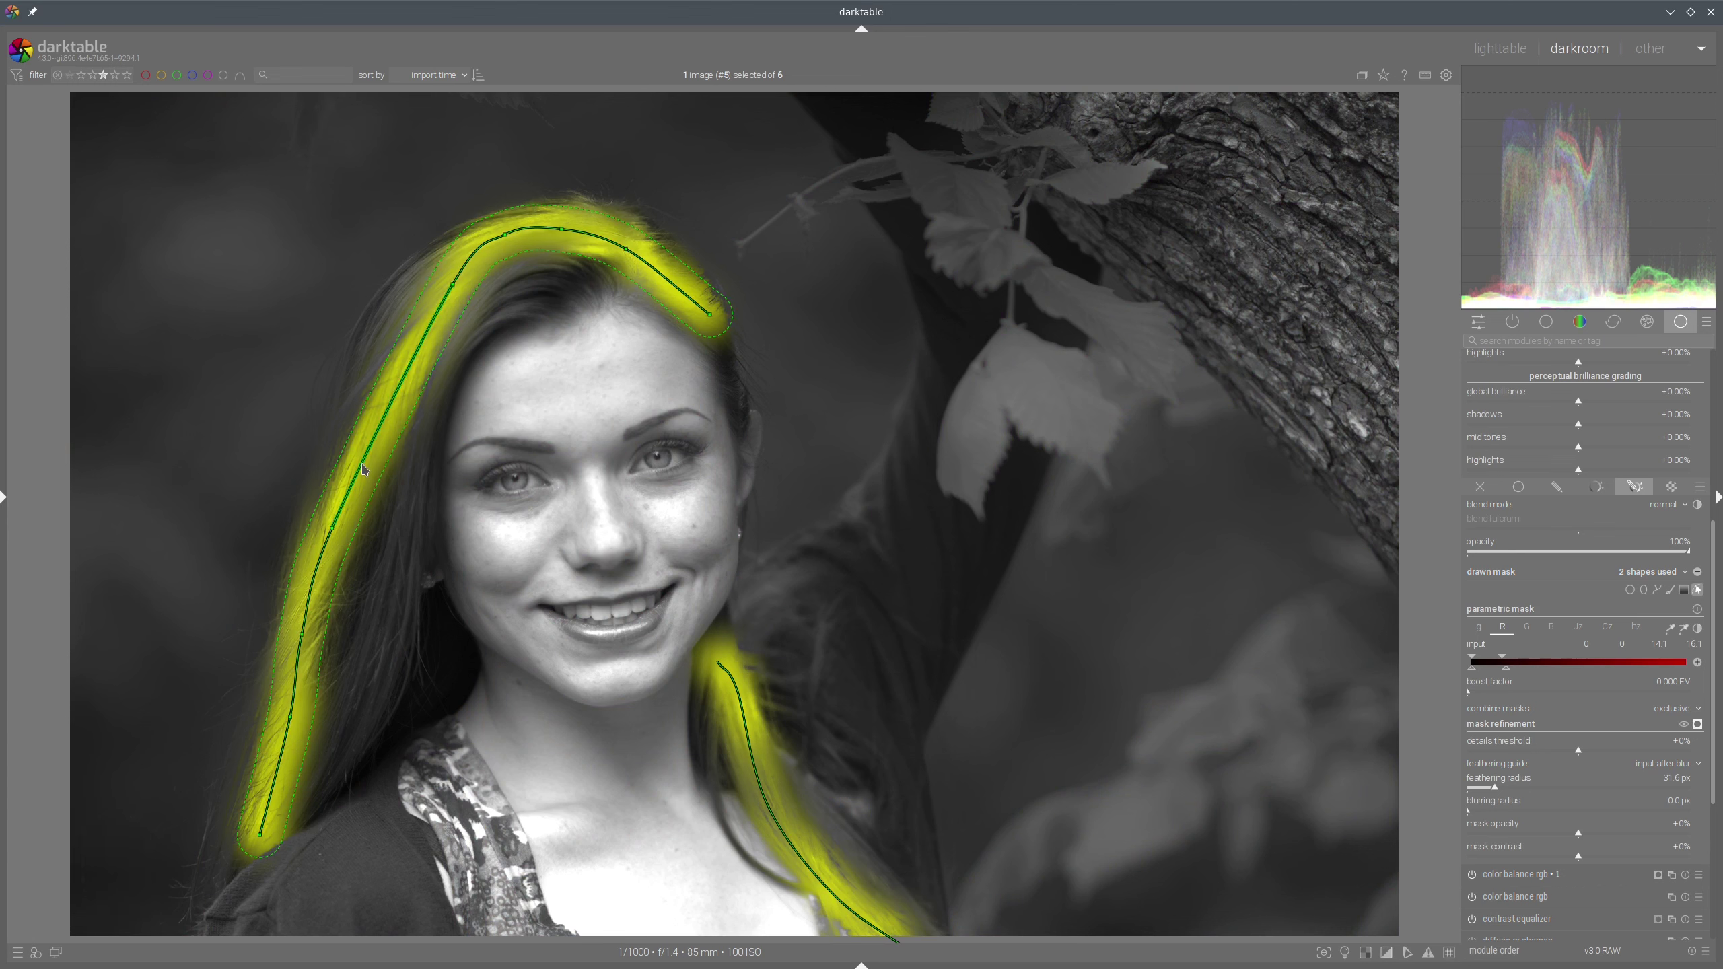
scroll(363, 468, "up", 1)
scroll(362, 467, "up", 8)
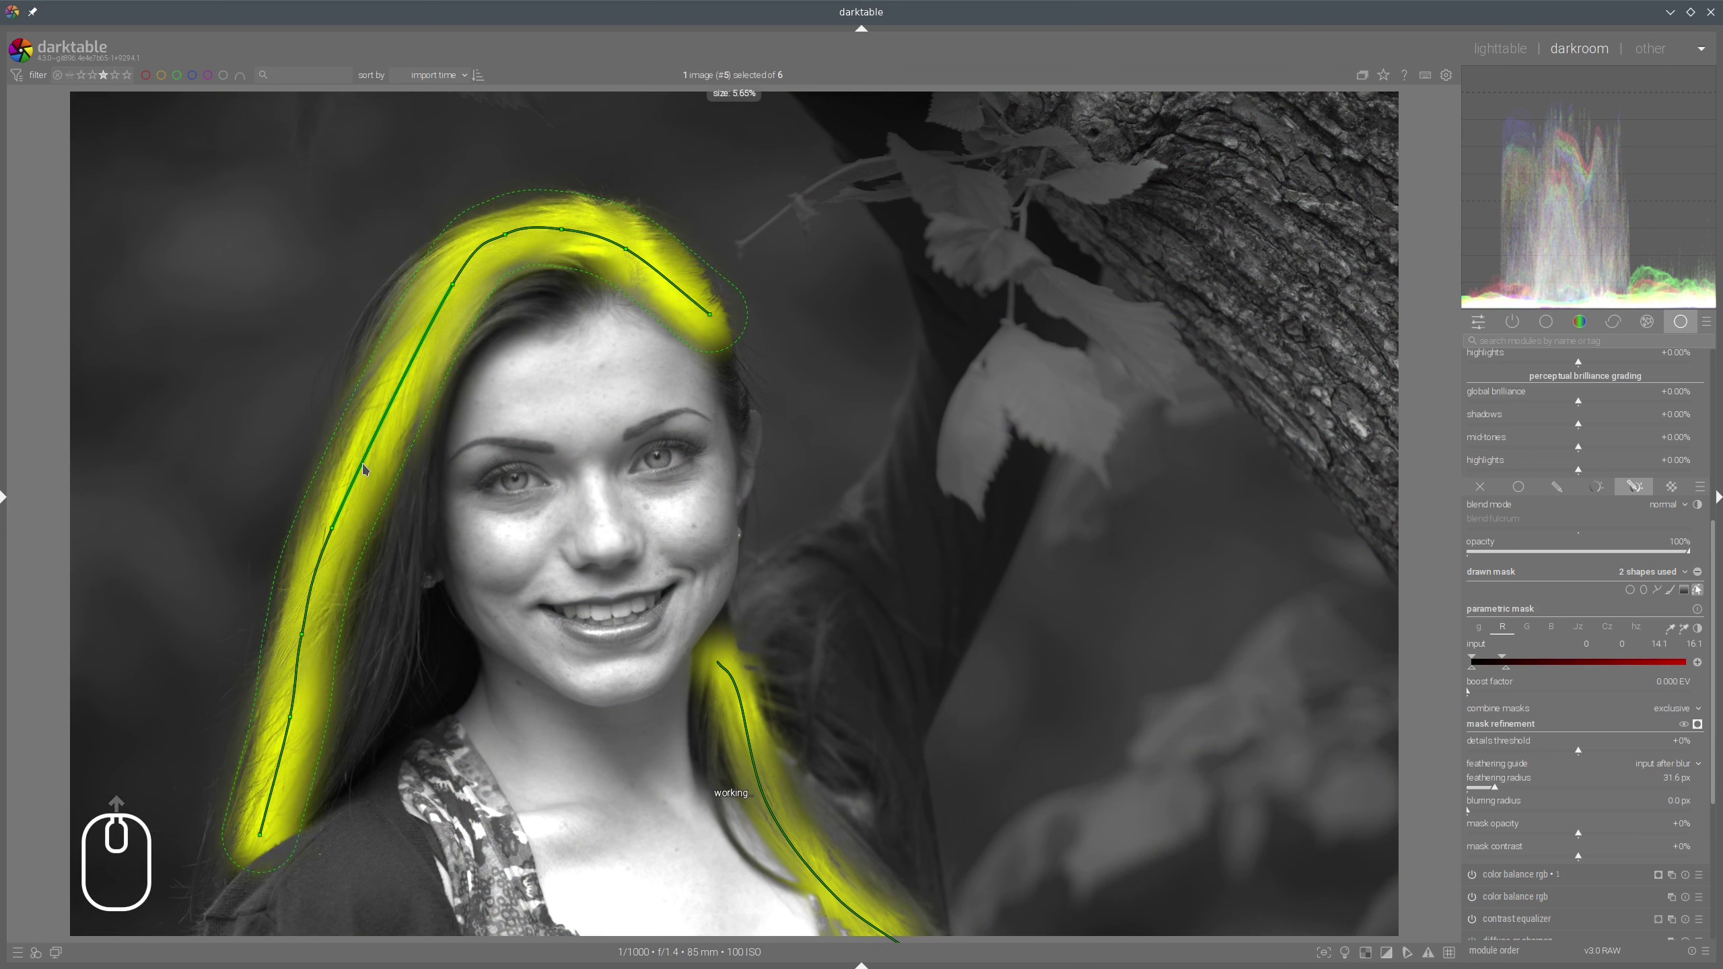
Reposition the hair brush shape's nodes to follow the crown smoothly and extend its end down to the temple near the ear
left_click(506, 234)
left_click_drag(505, 234, 642, 251)
left_click(577, 240, "ctrl")
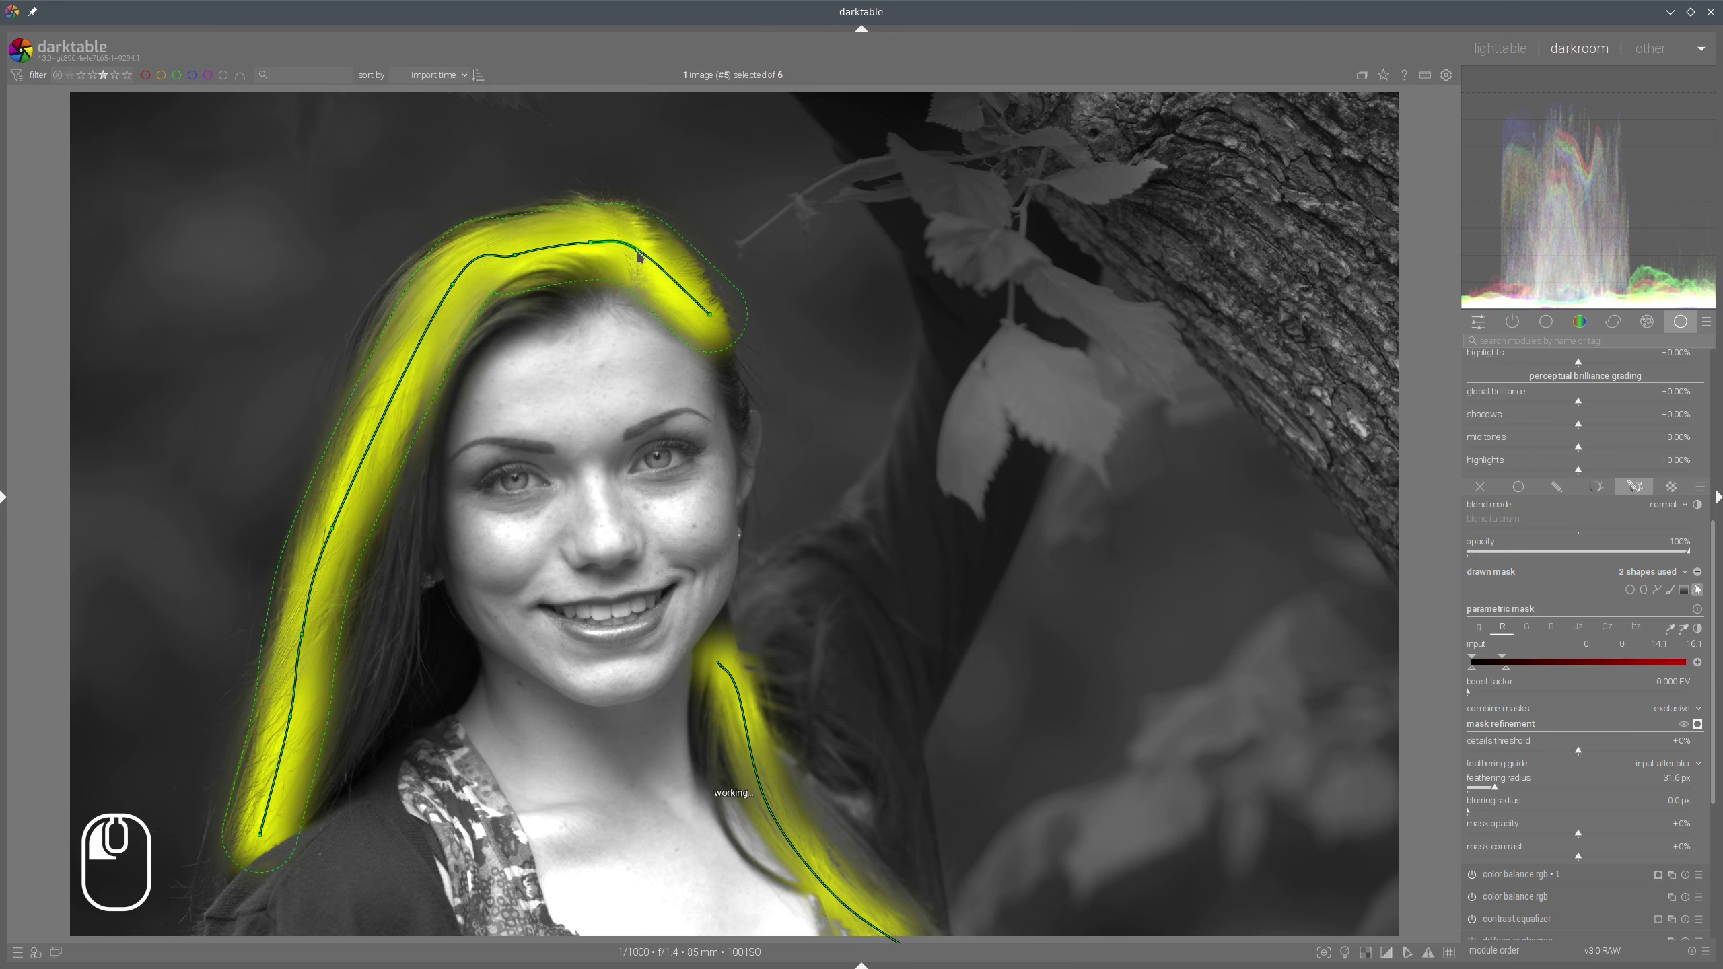
left_click_drag(710, 312, 746, 407)
left_click_drag(641, 252, 691, 301)
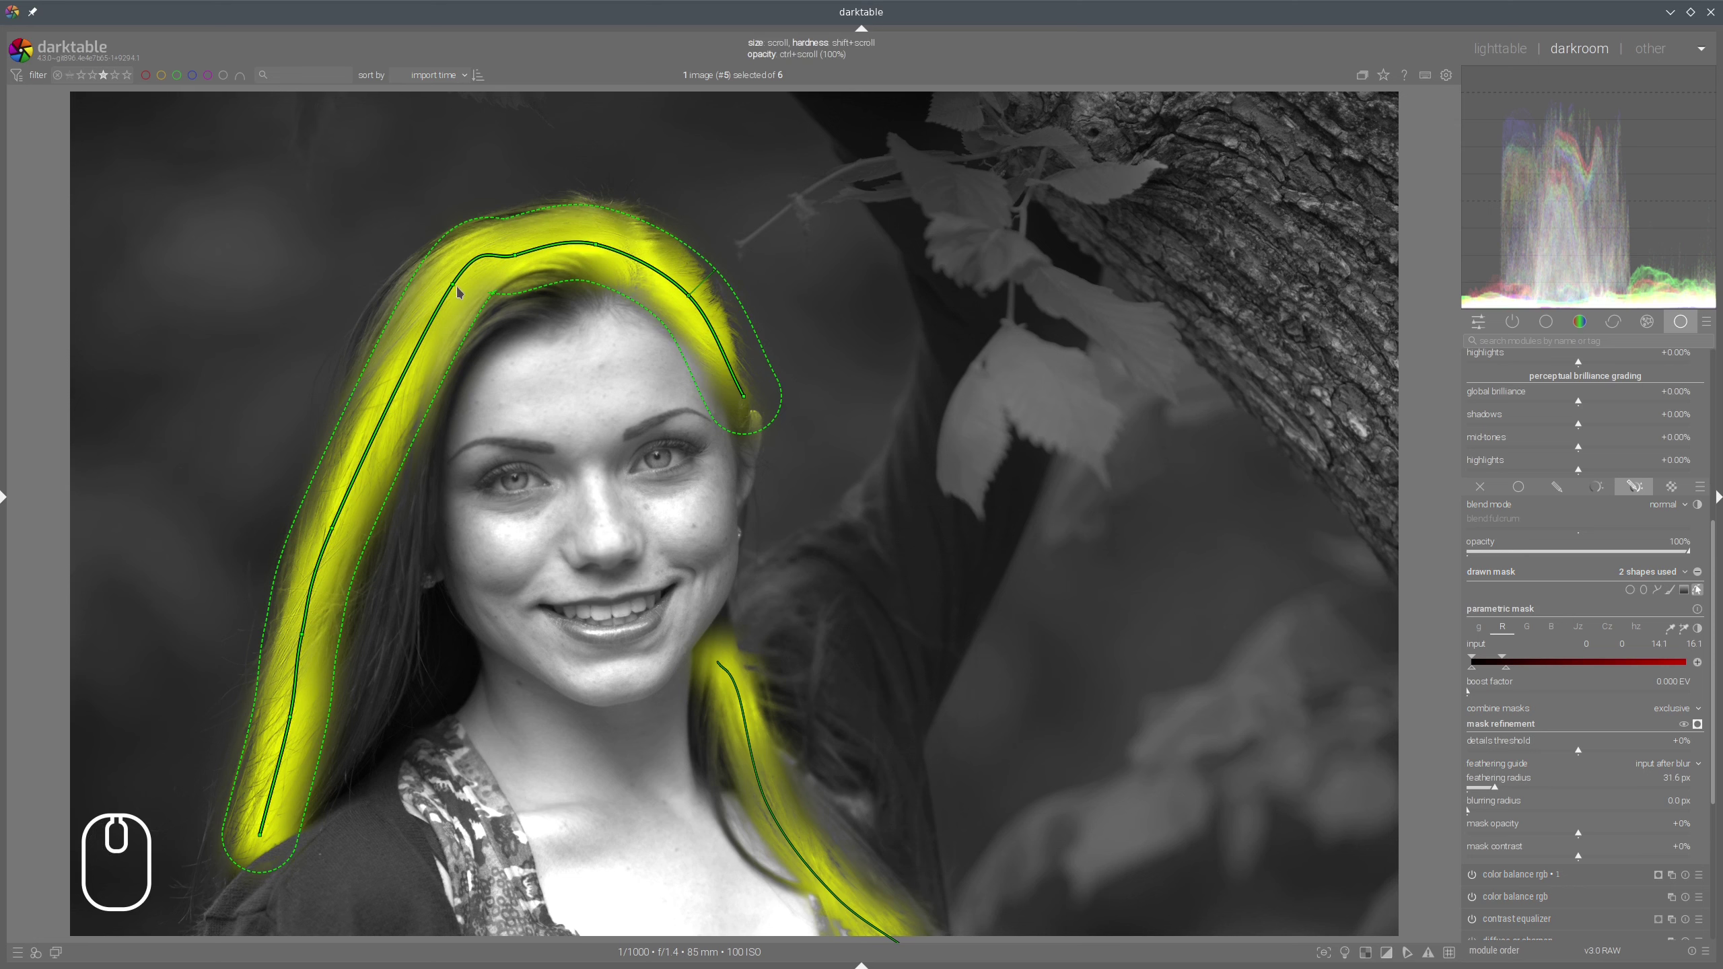
left_click_drag(452, 285, 421, 332)
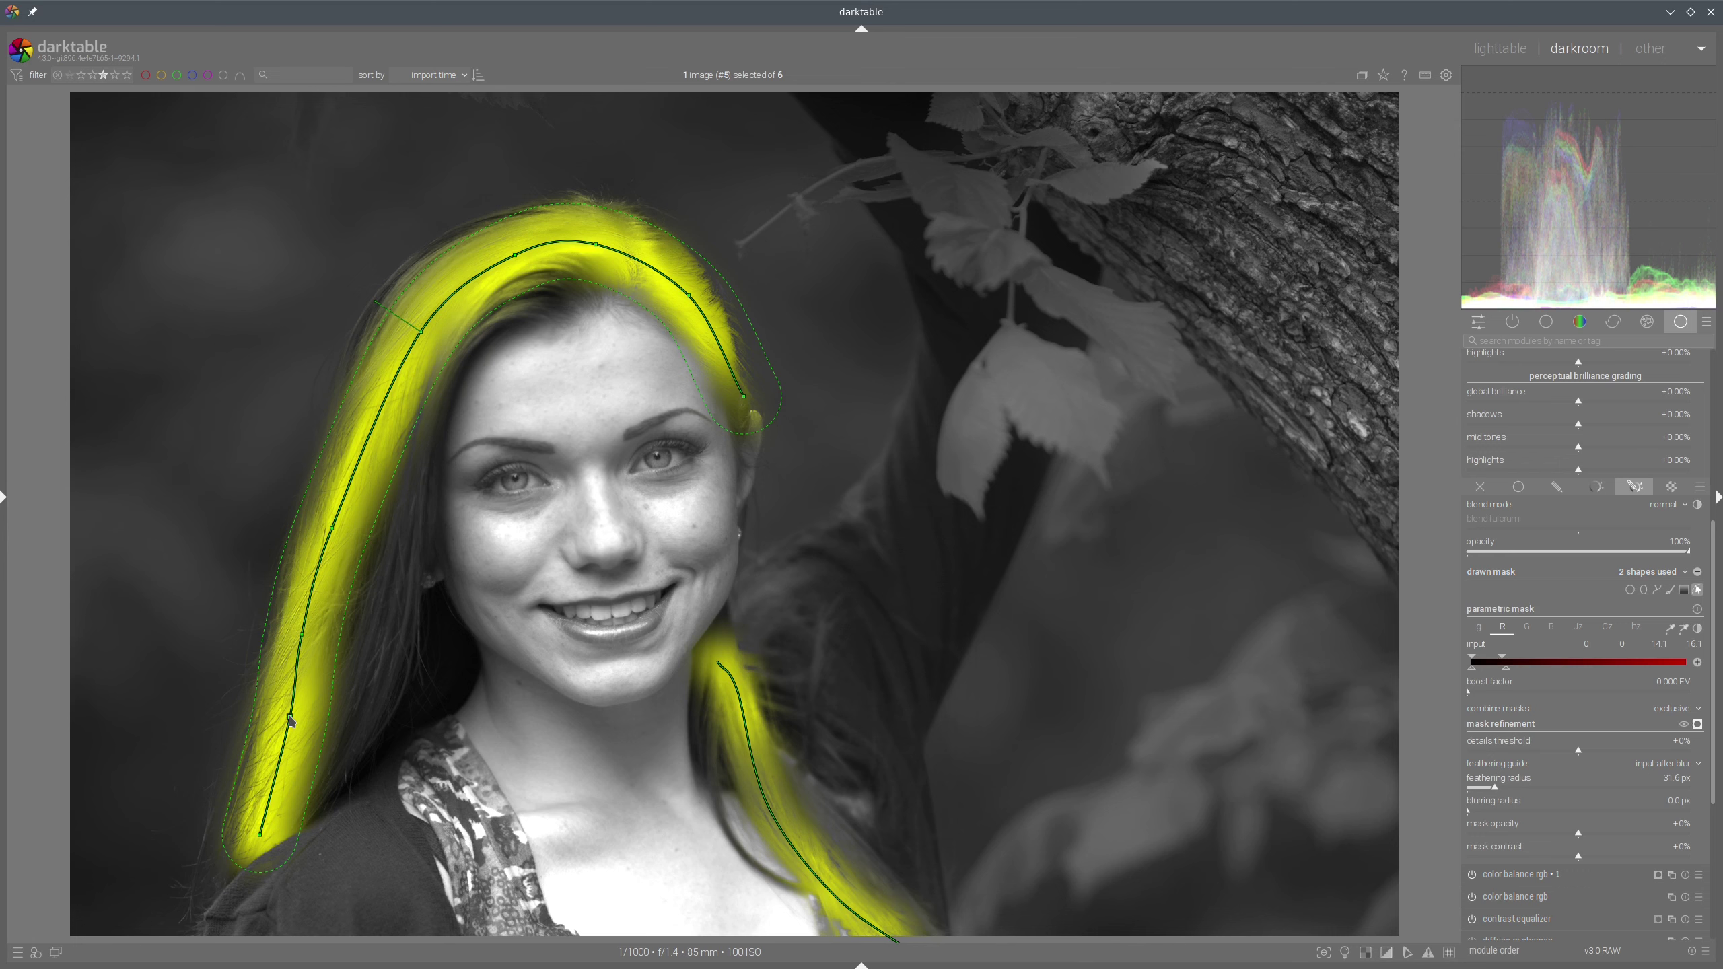
Enlarge the hair shape's node just above the shoulder to a size of about 11.5% and shift it slightly inward
scroll(291, 722, "up", 3)
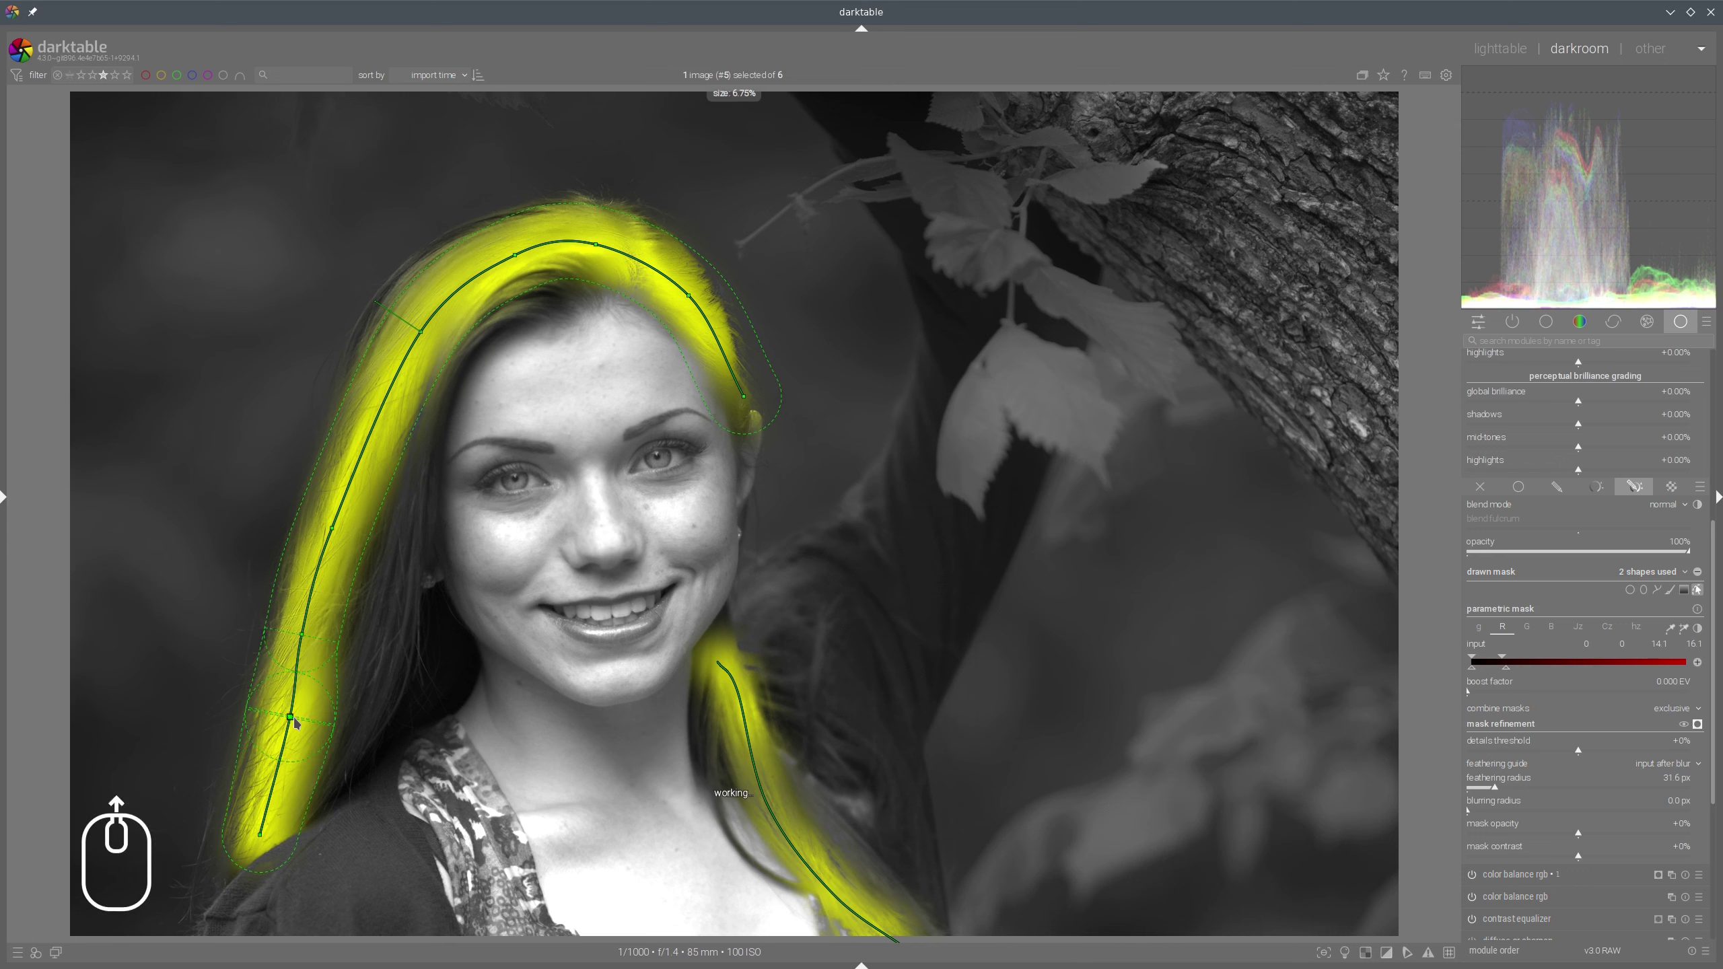
scroll(295, 723, "up", 5)
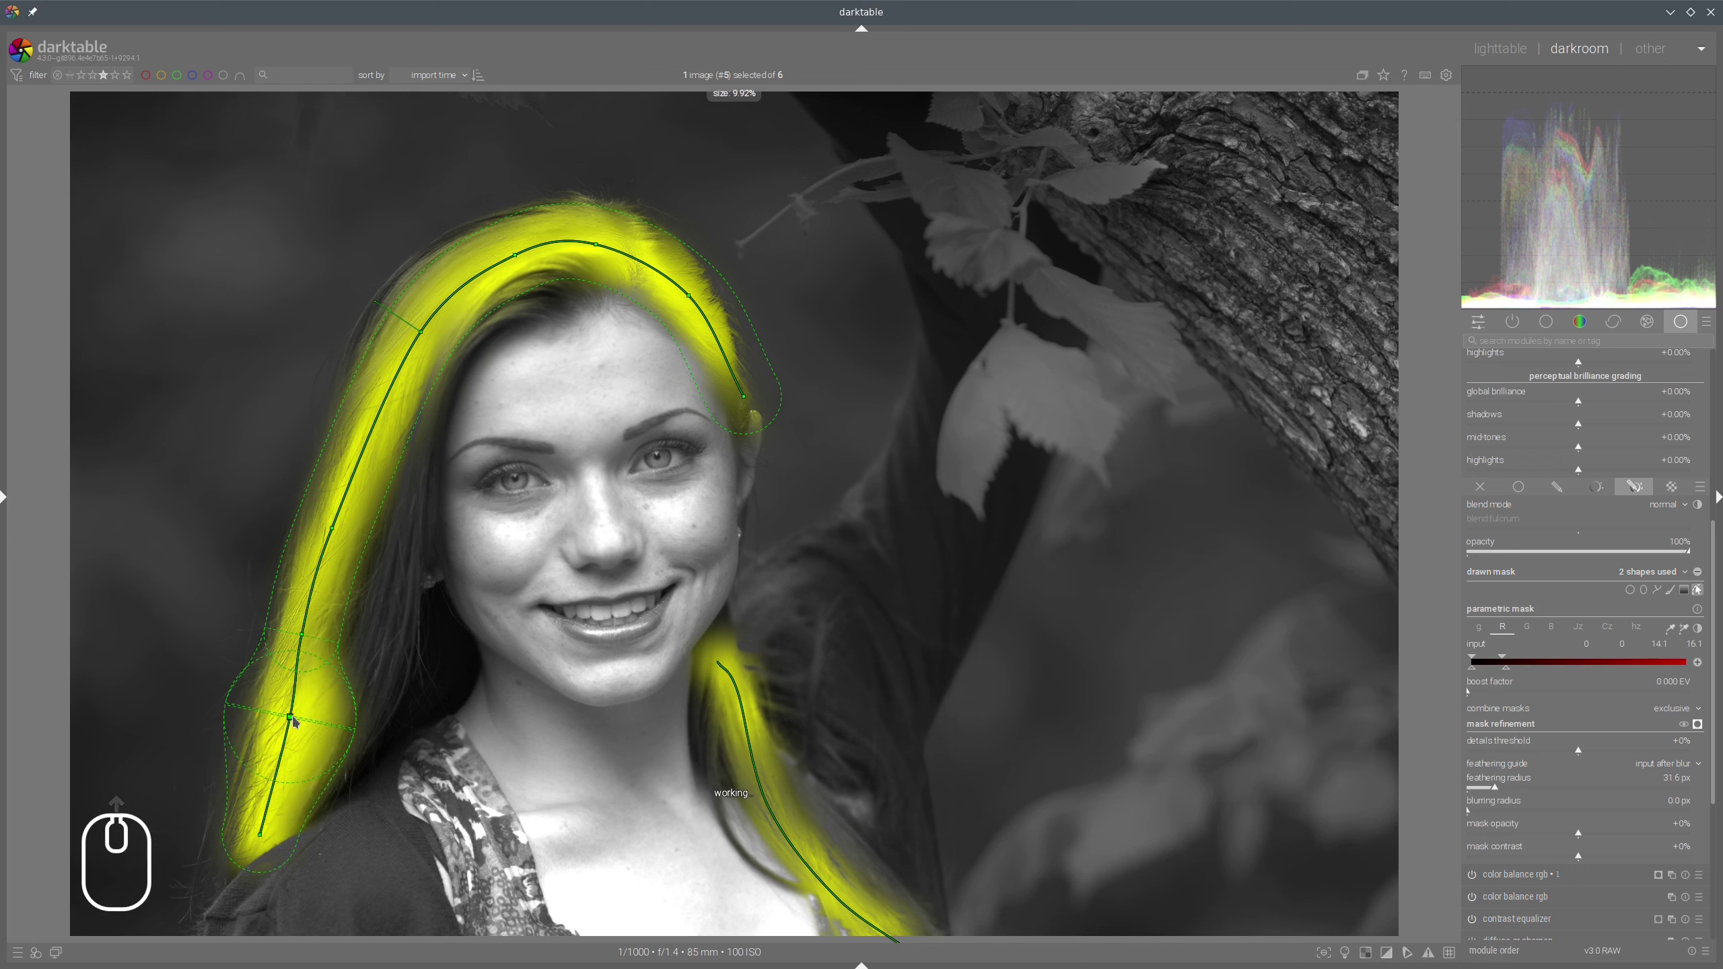
left_click_drag(292, 721, 307, 725)
scroll(307, 725, "up", 2)
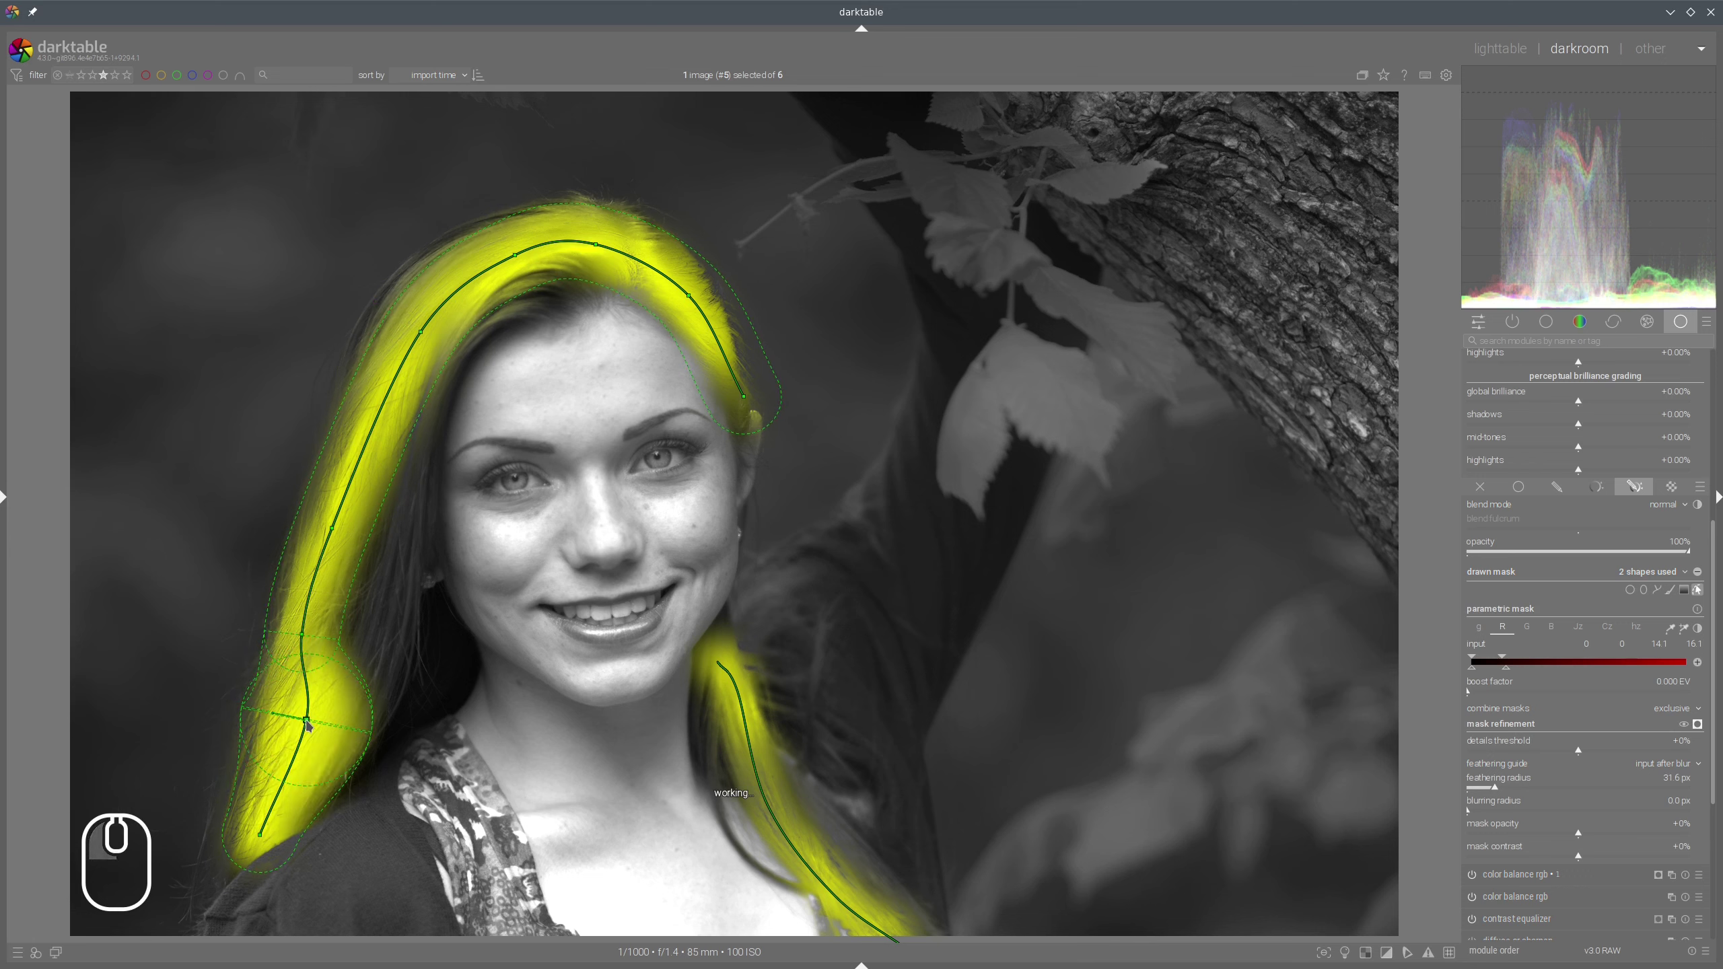
scroll(307, 725, "up", 2)
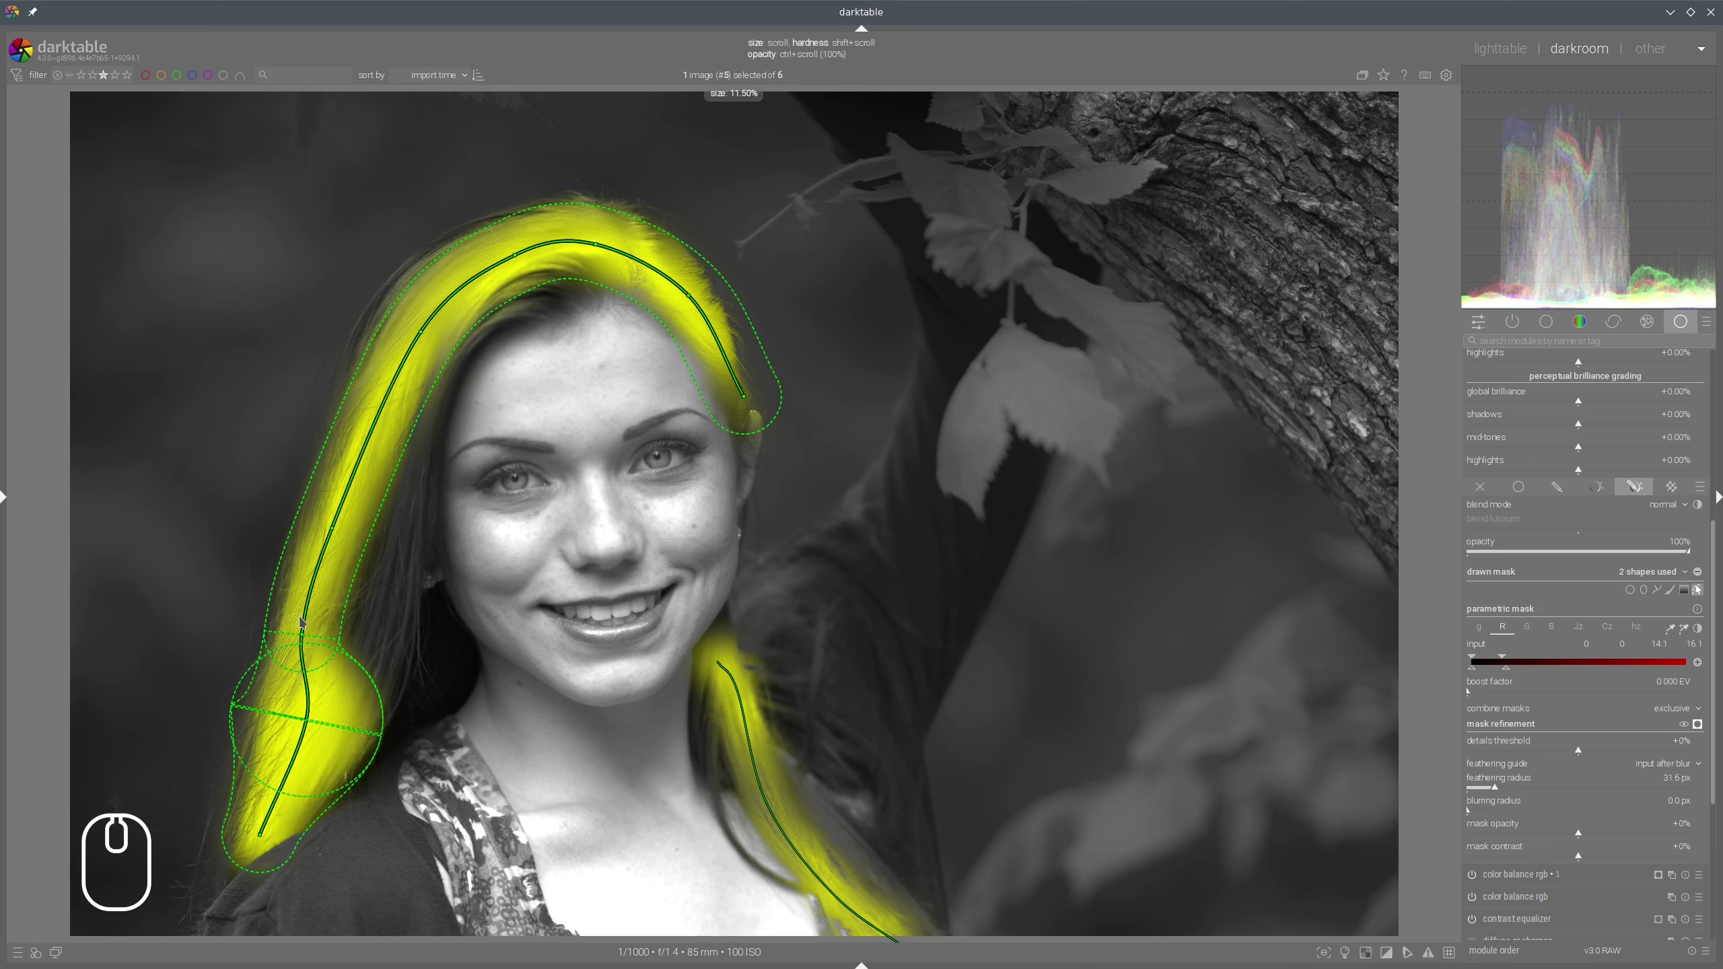
Move the node above the widened lower section up the hair to cheek height and remove it from the path
left_click_drag(303, 637, 350, 507)
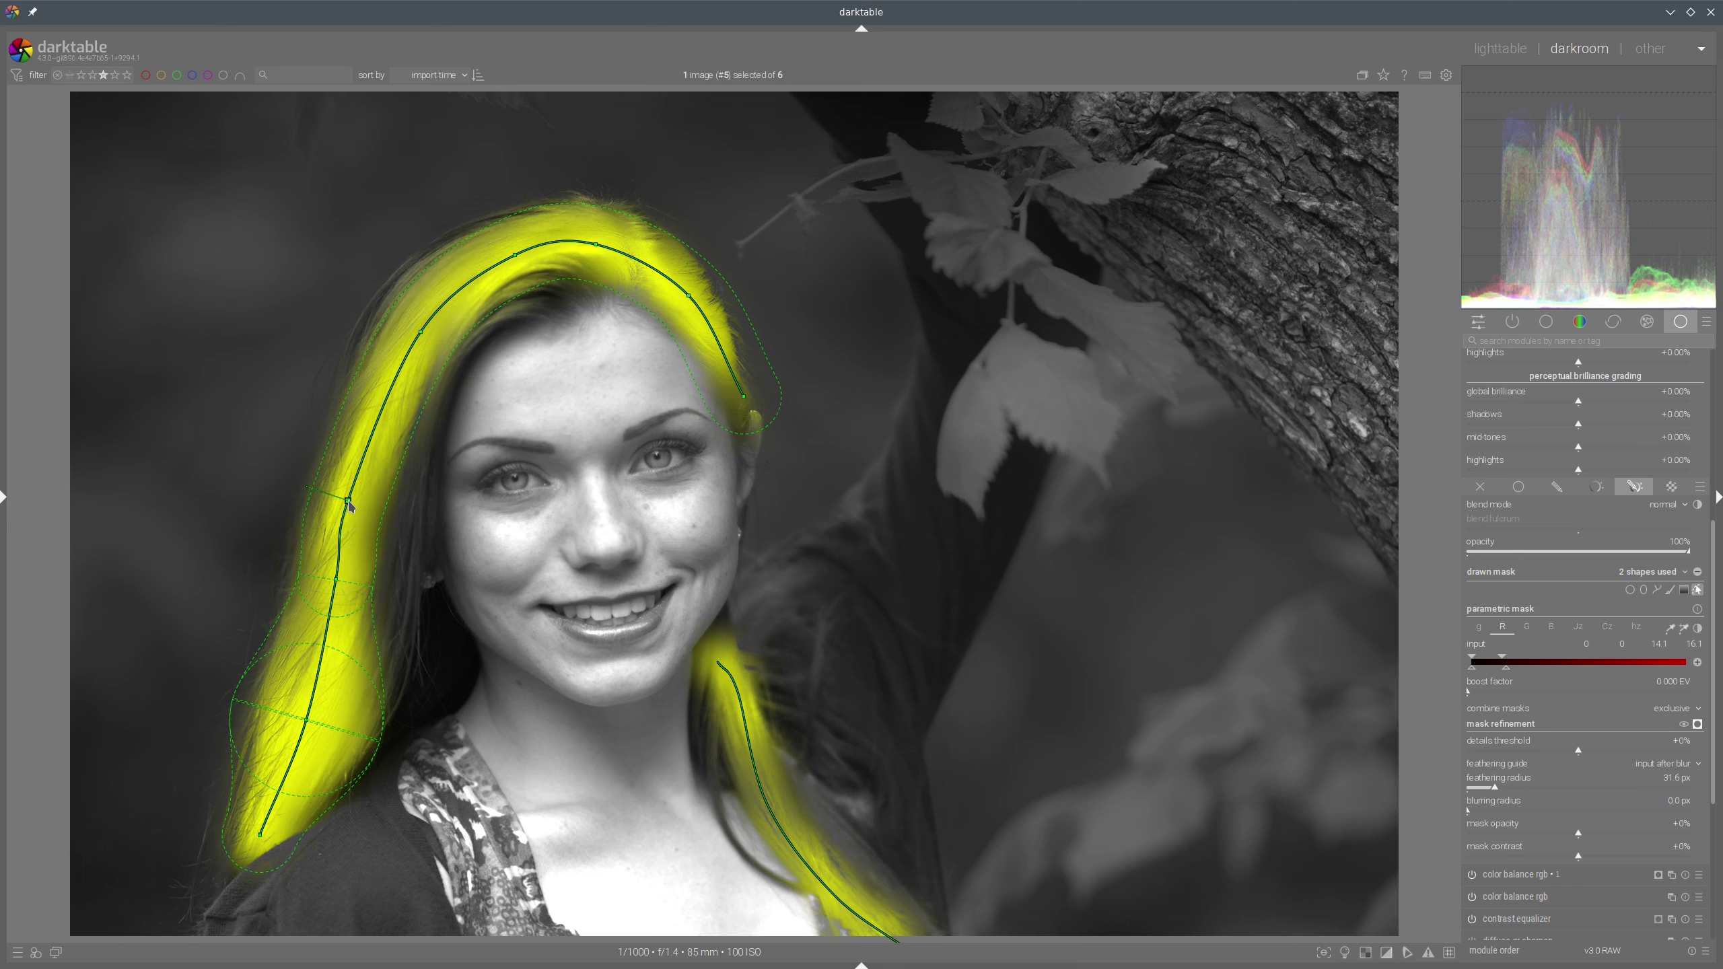
key("ctrl")
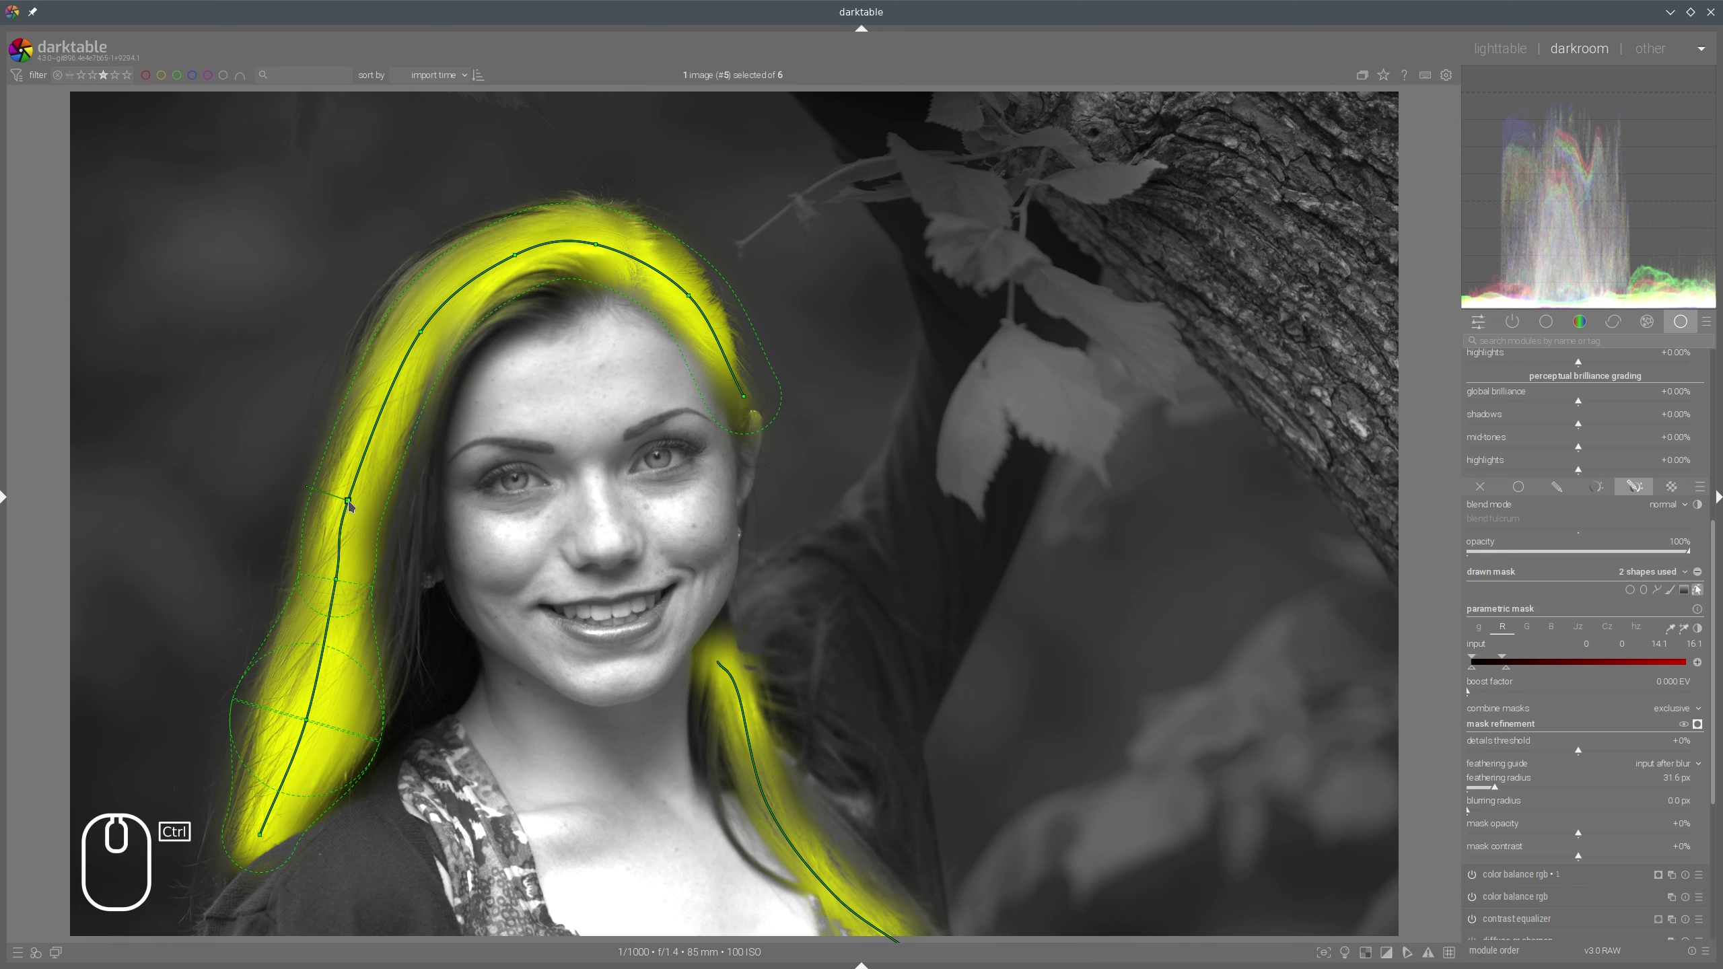
right_click(349, 504)
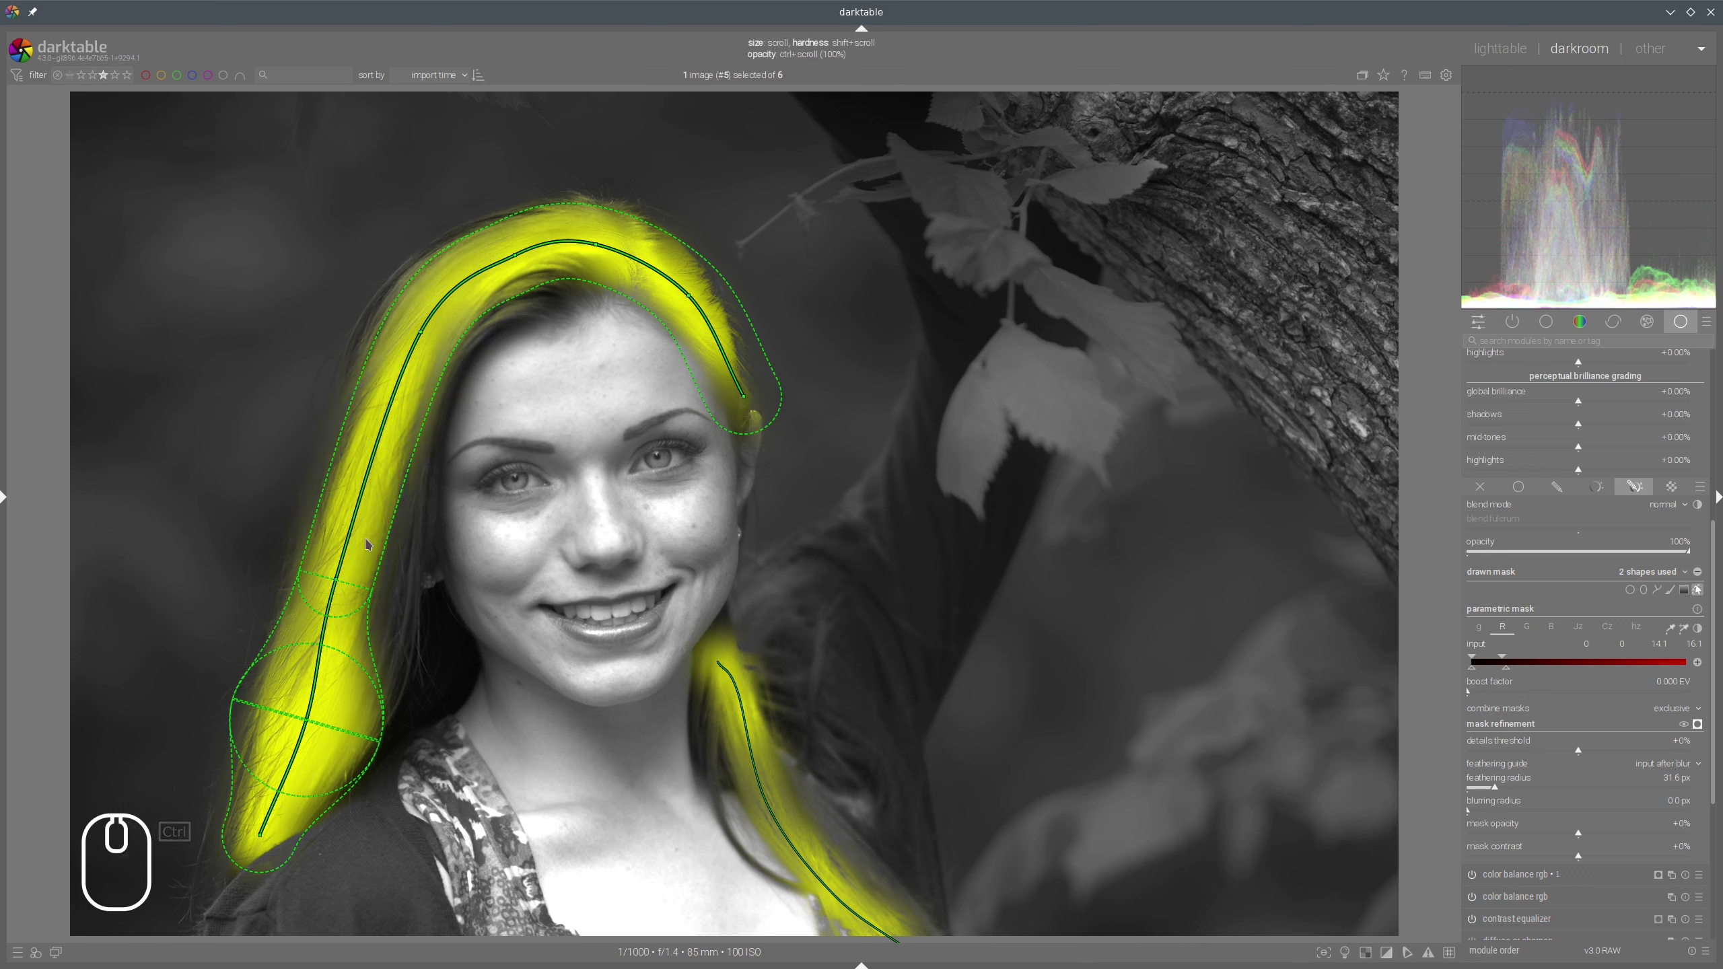
Move the brush path inward beside the cheek and enlarge its node there to a size of about 22.69%
left_click_drag(336, 582, 355, 555)
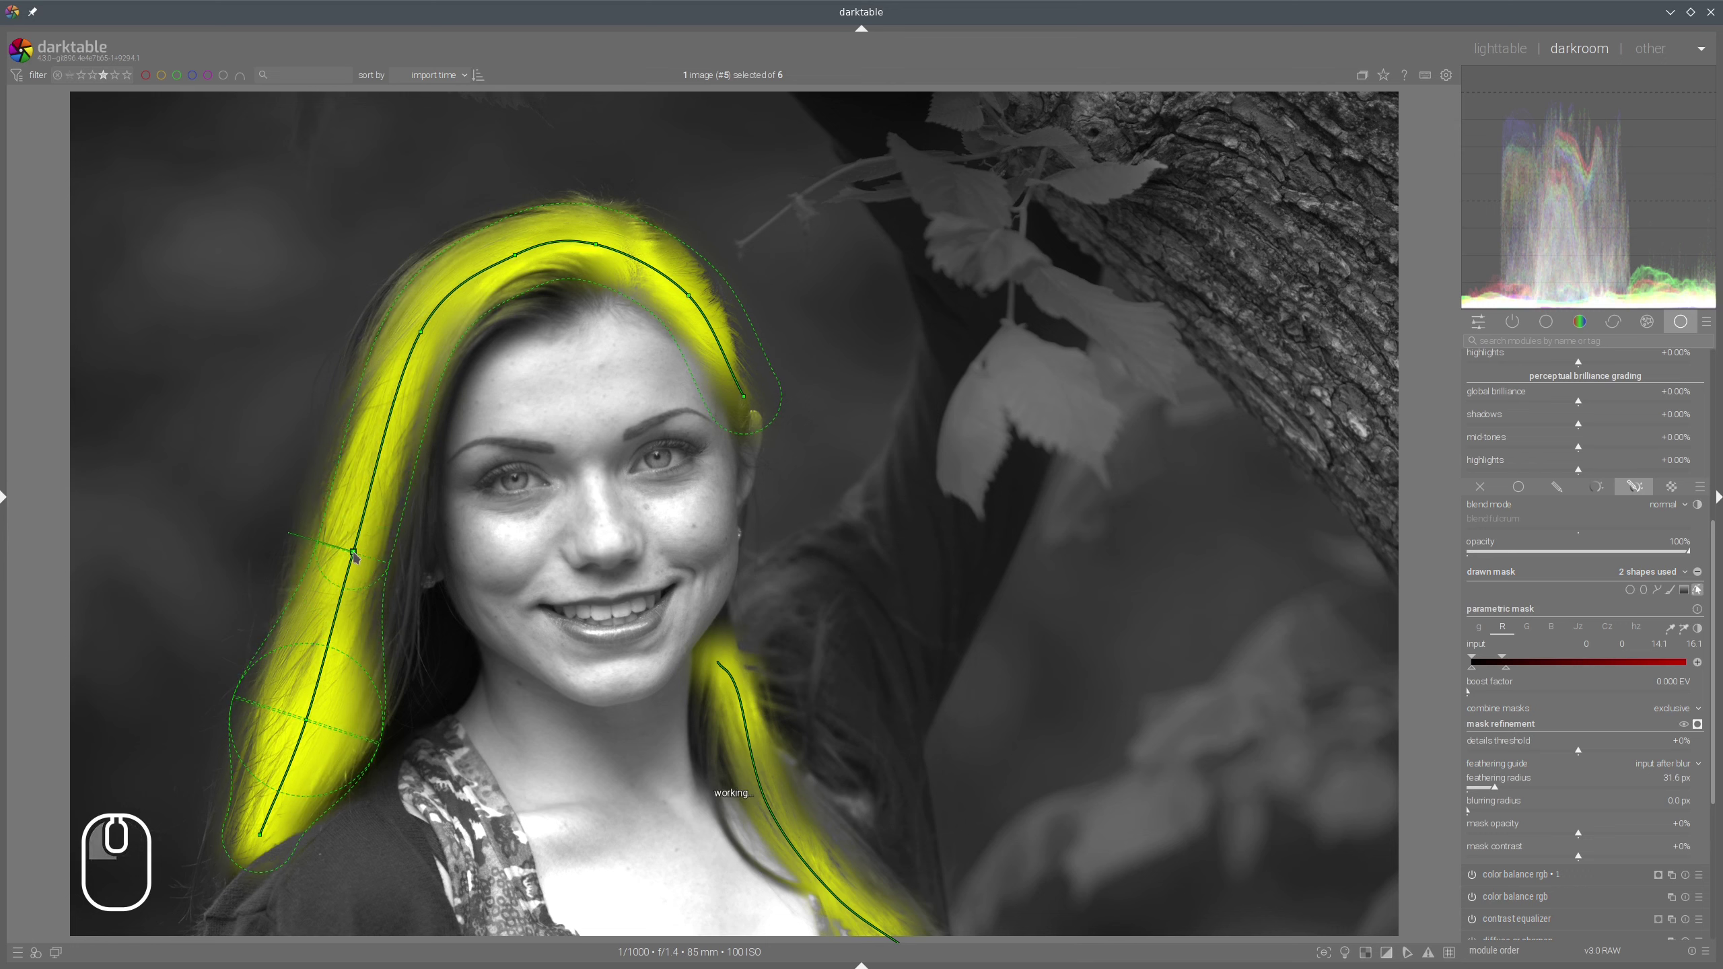
scroll(355, 555, "up", 2)
scroll(355, 555, "up", 5)
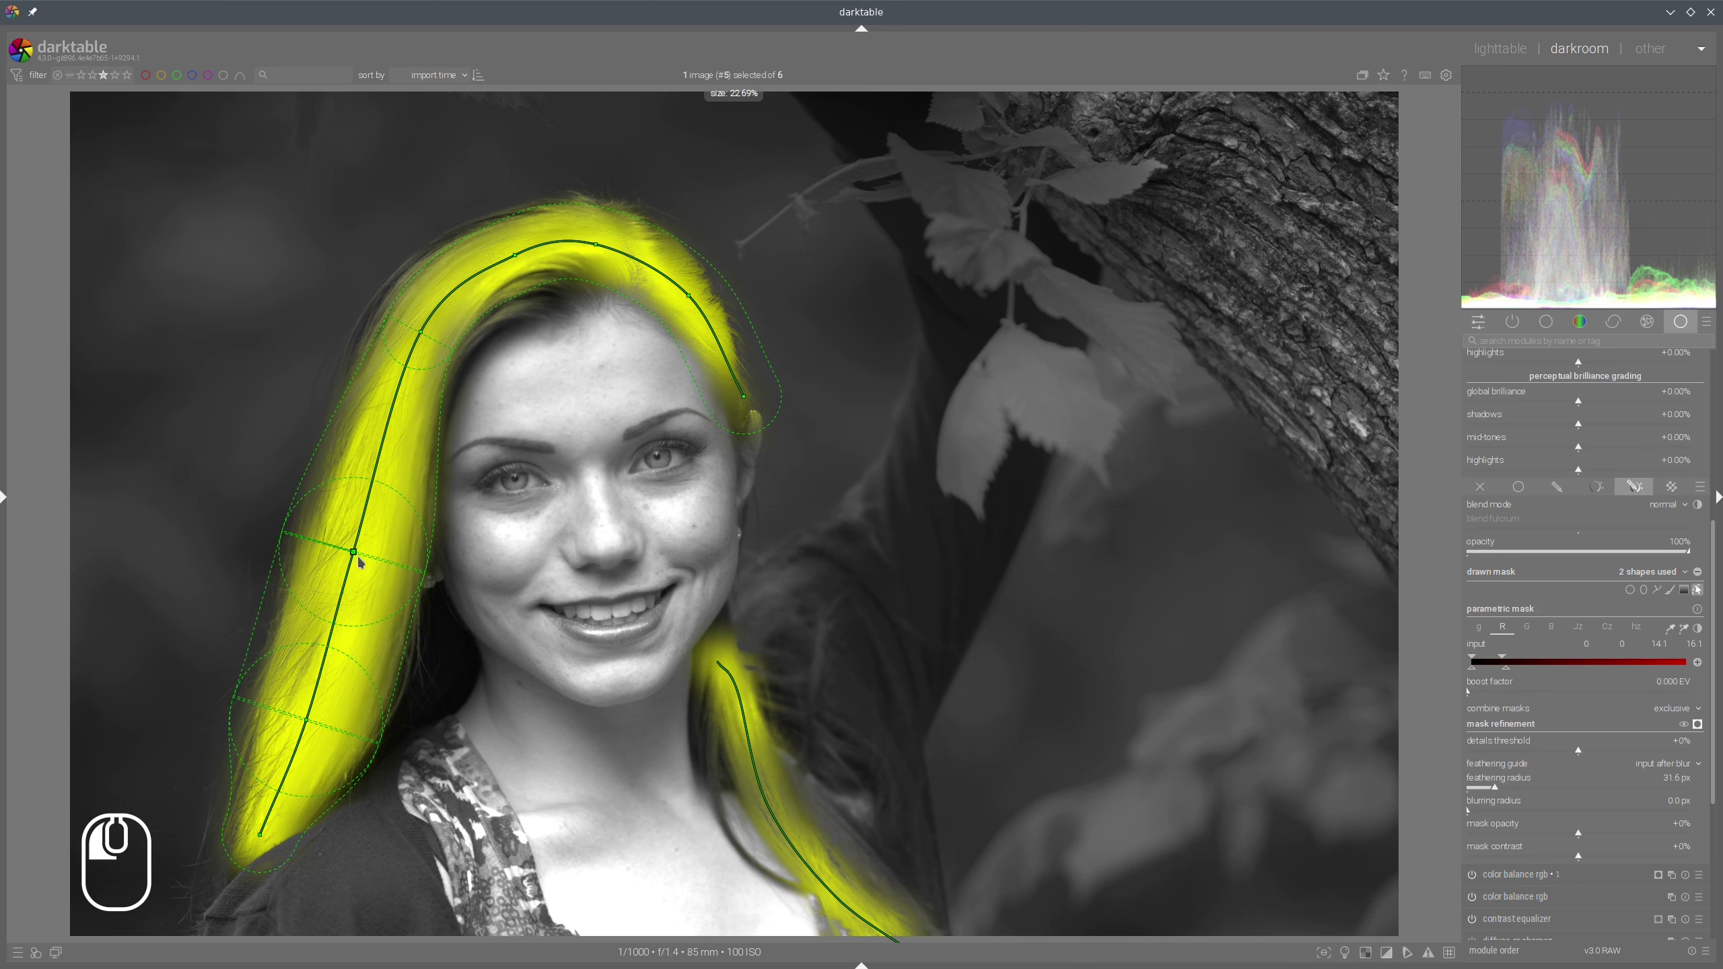
left_click_drag(354, 561, 360, 557)
left_click_drag(360, 561, 362, 563)
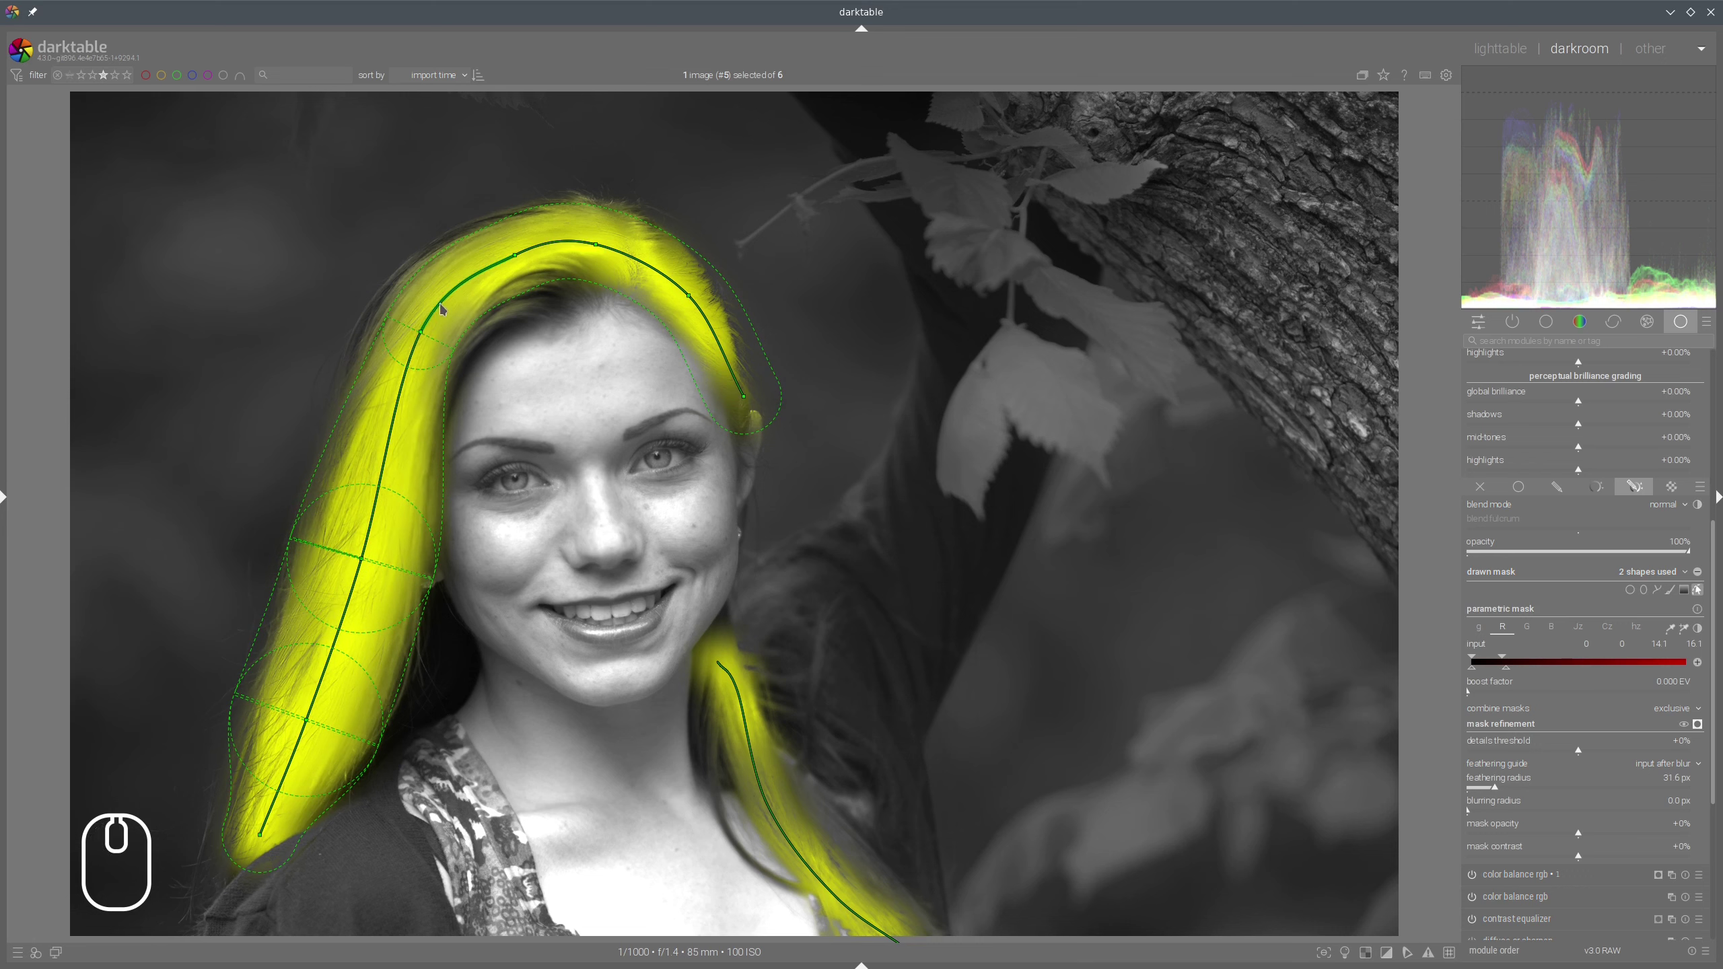
Widen the brush shape where it curves up to the crown, adjusting the crown node's position to cover the hair
scroll(422, 337, "up", 2)
scroll(423, 337, "up", 2)
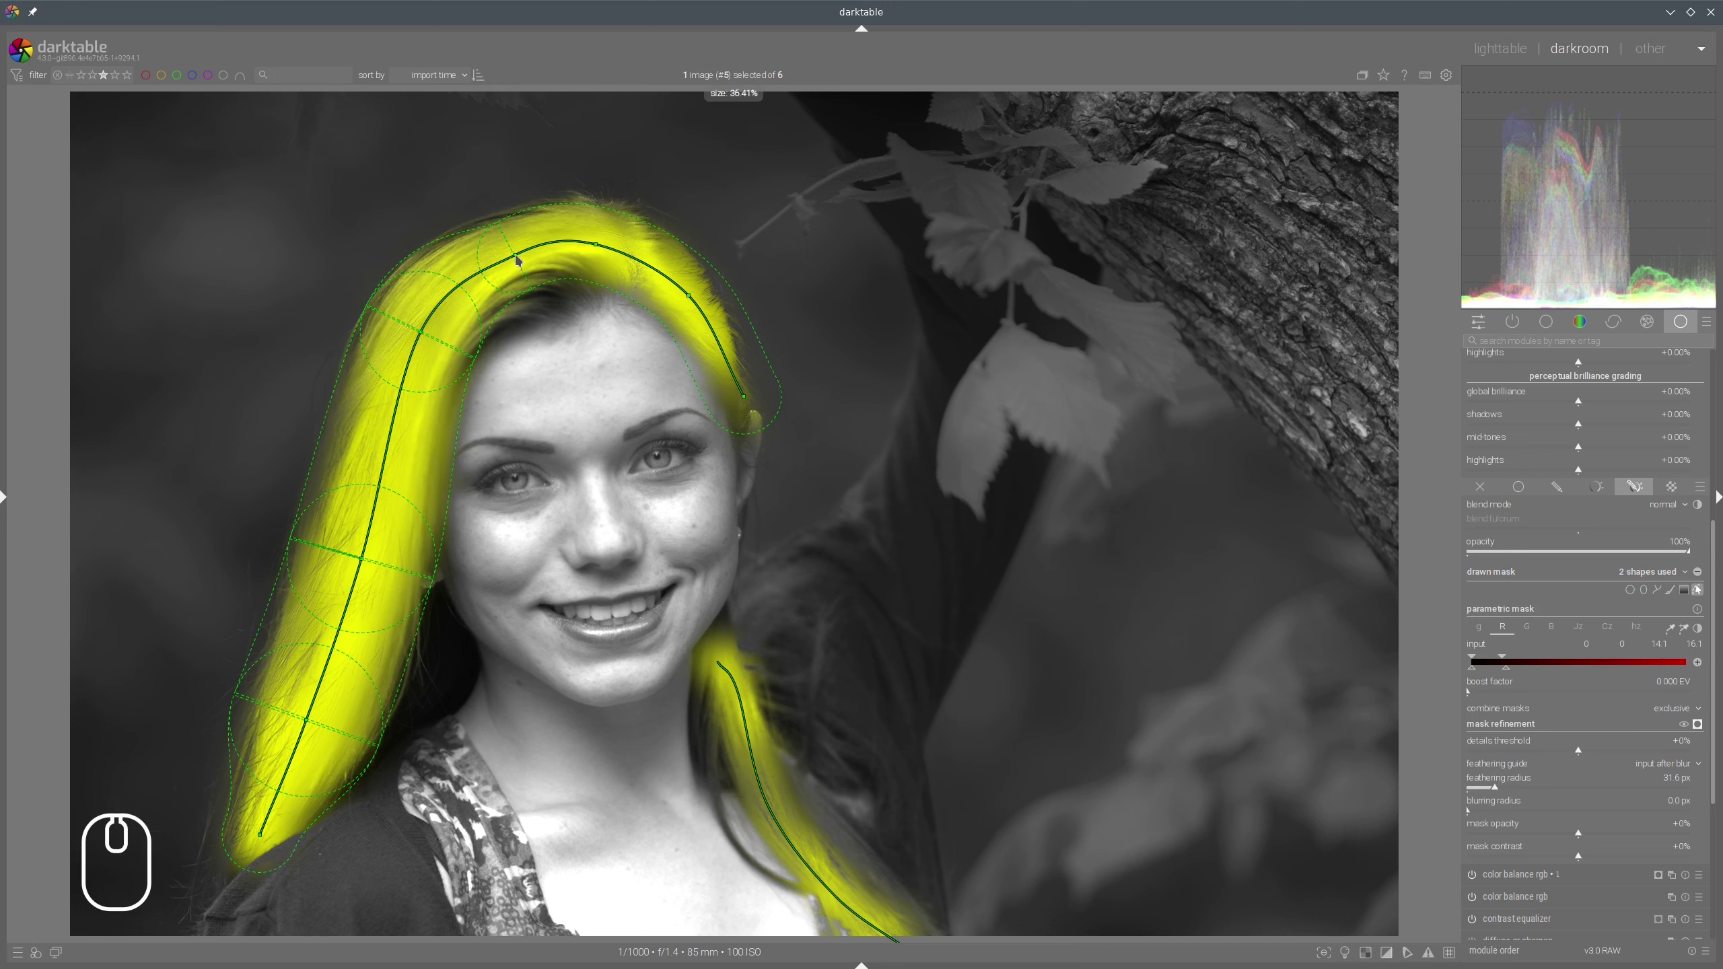
left_click_drag(517, 257, 510, 253)
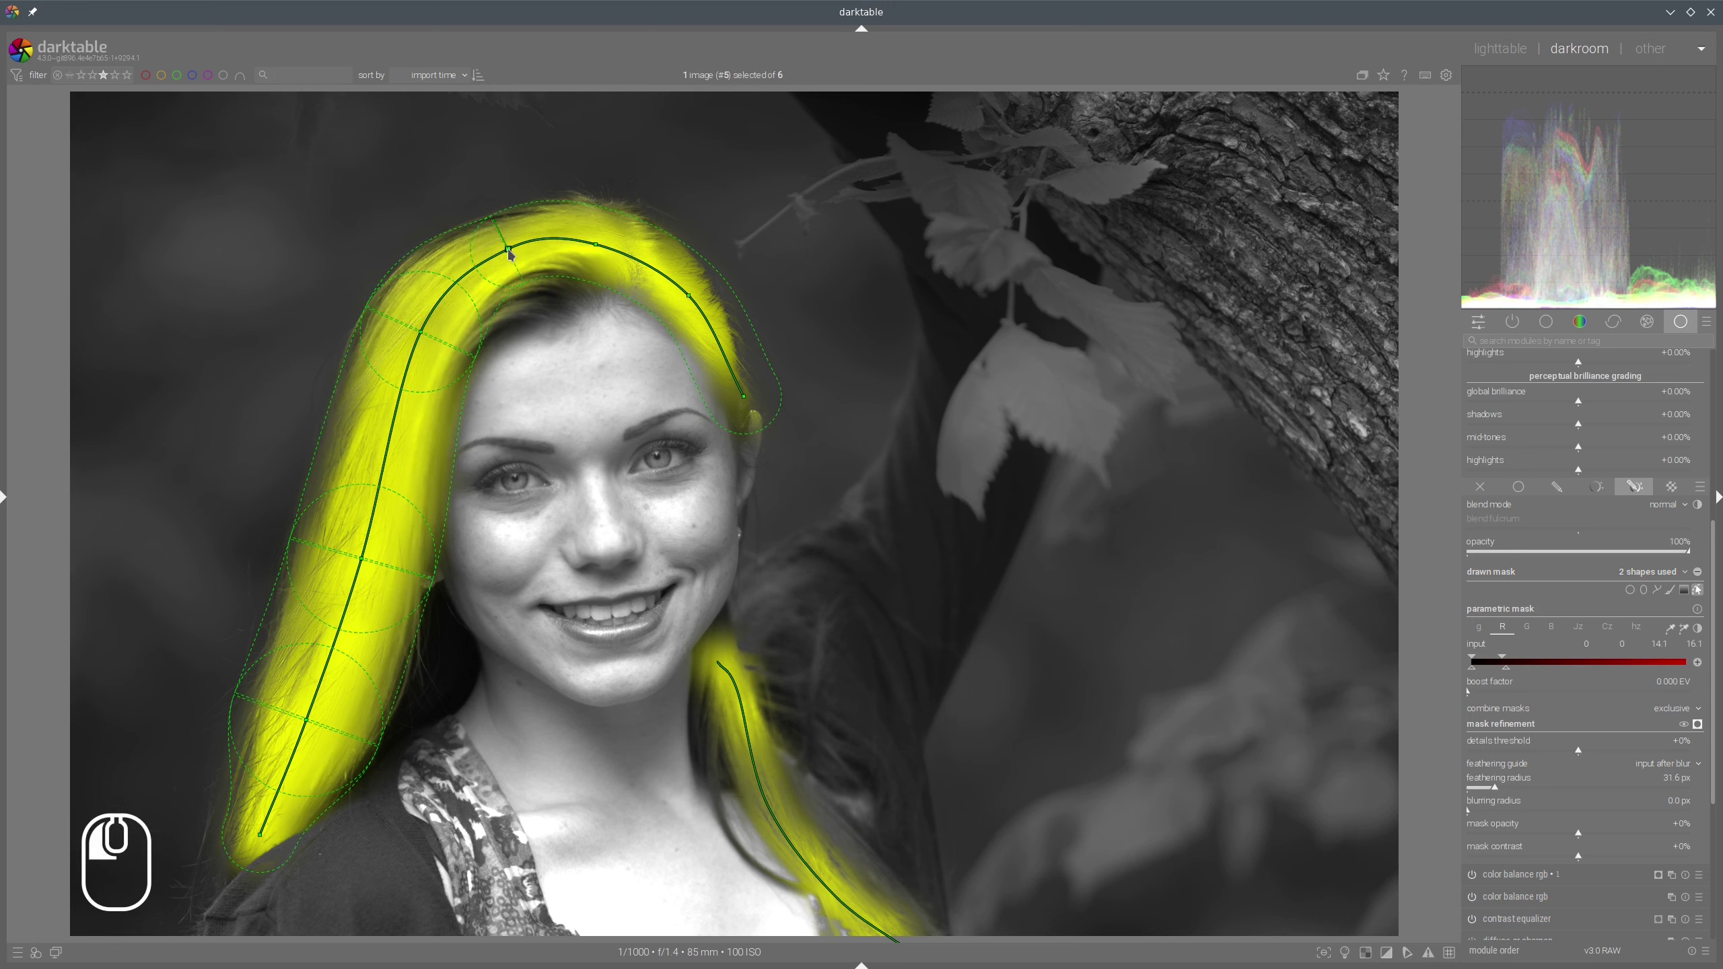
scroll(511, 255, "up", 2)
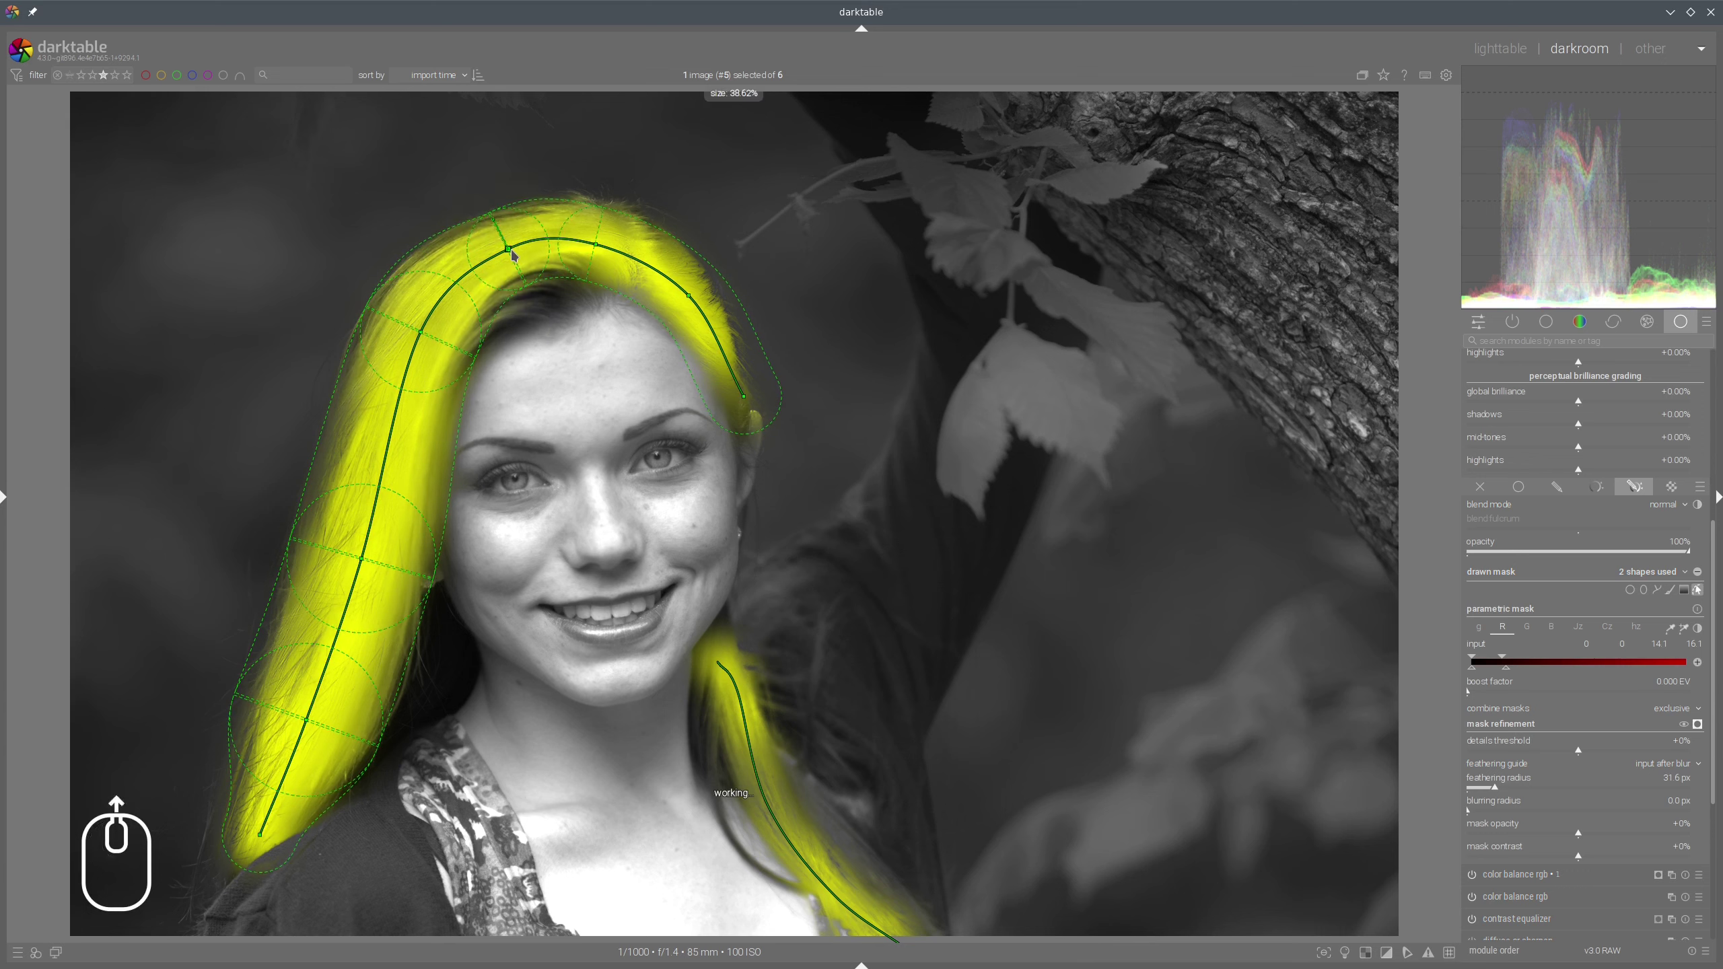
scroll(512, 254, "up", 2)
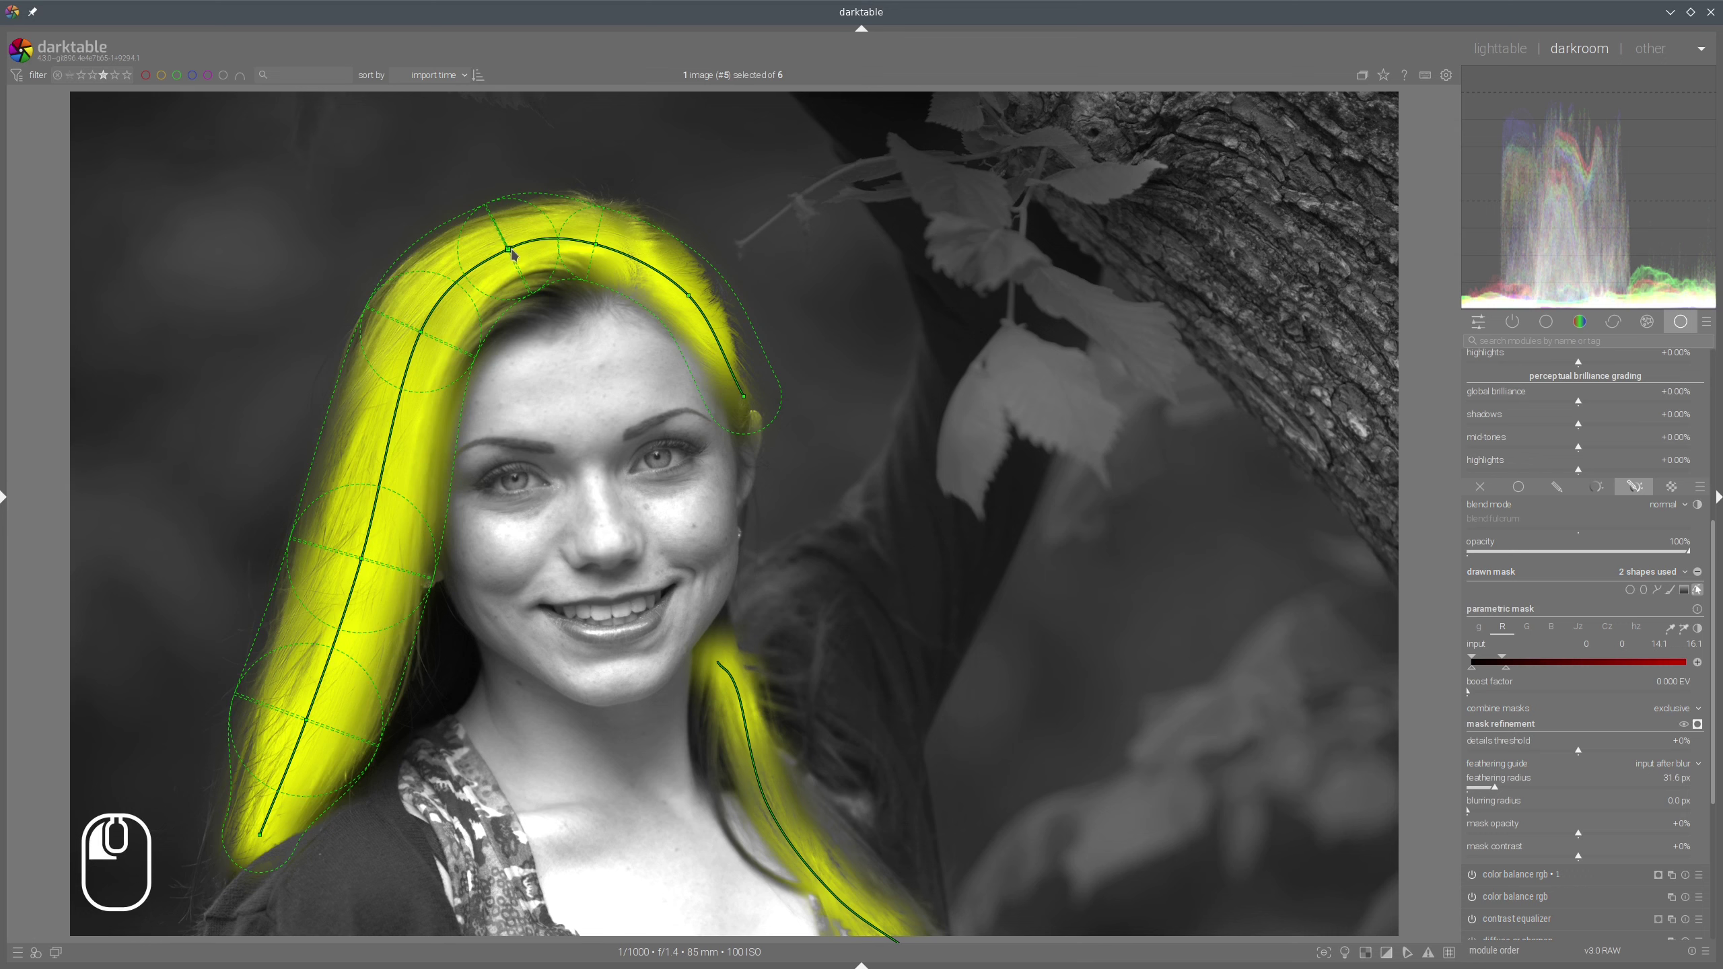
left_click_drag(511, 254, 517, 258)
scroll(516, 257, "up", 2)
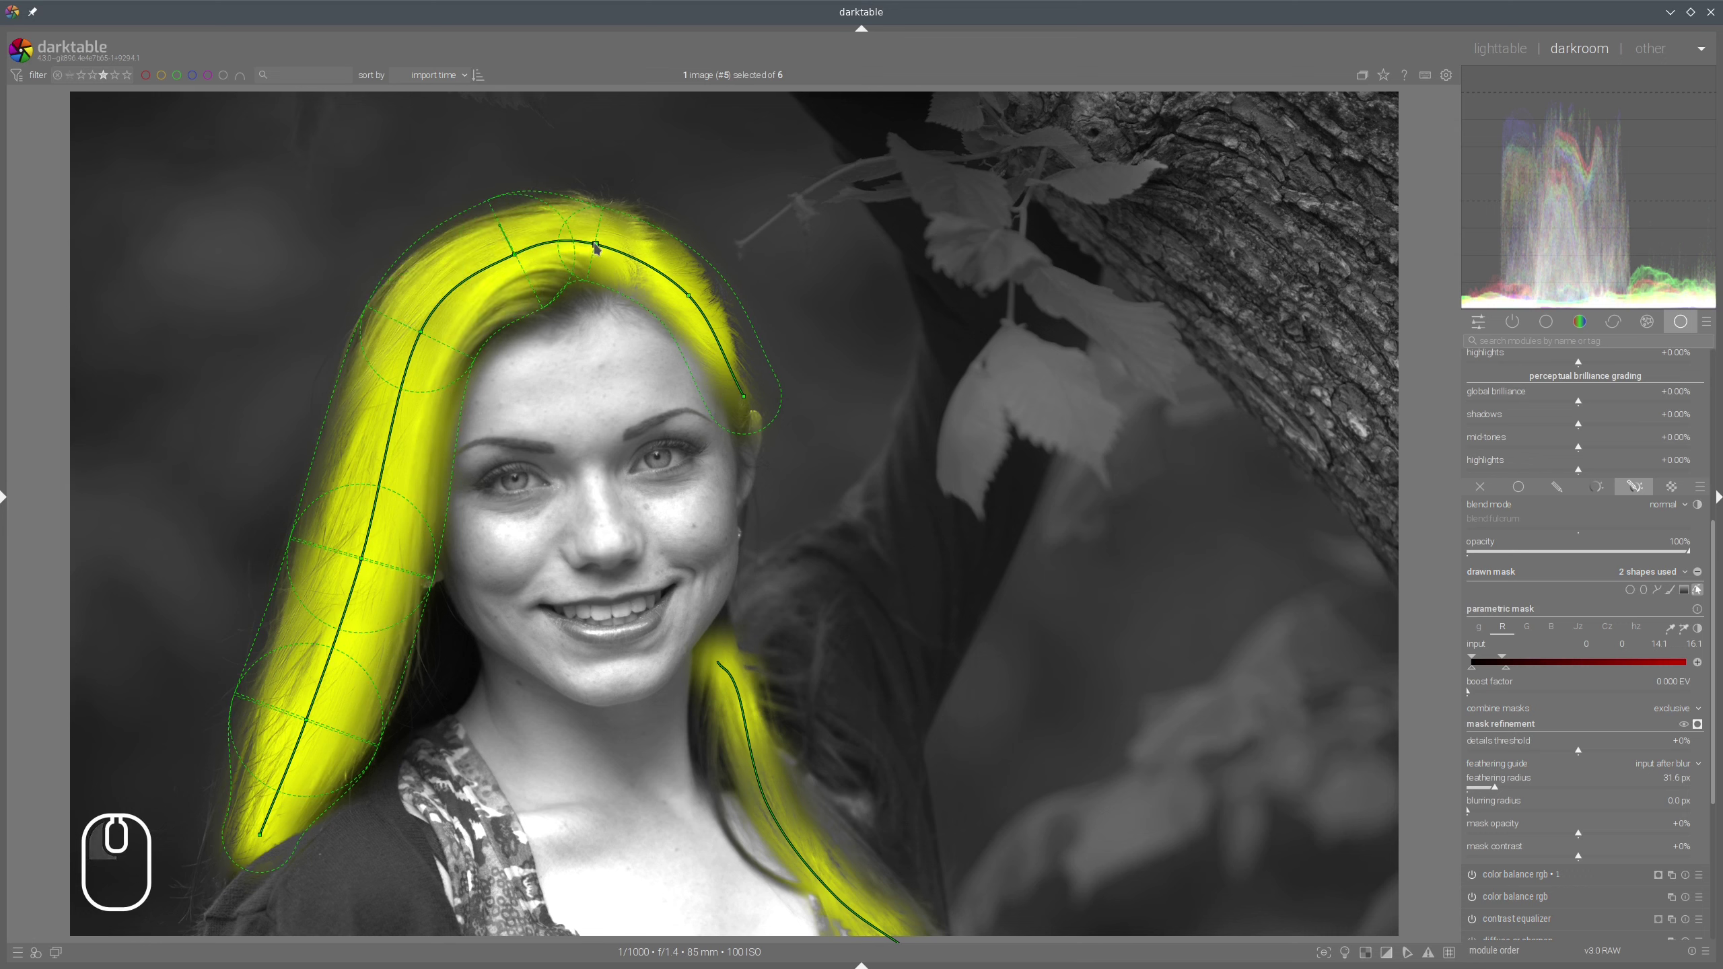
Adjust the nodes at the top of the head, the temple and the ear to fit the brush shape to the hairline
left_click_drag(597, 245, 619, 248)
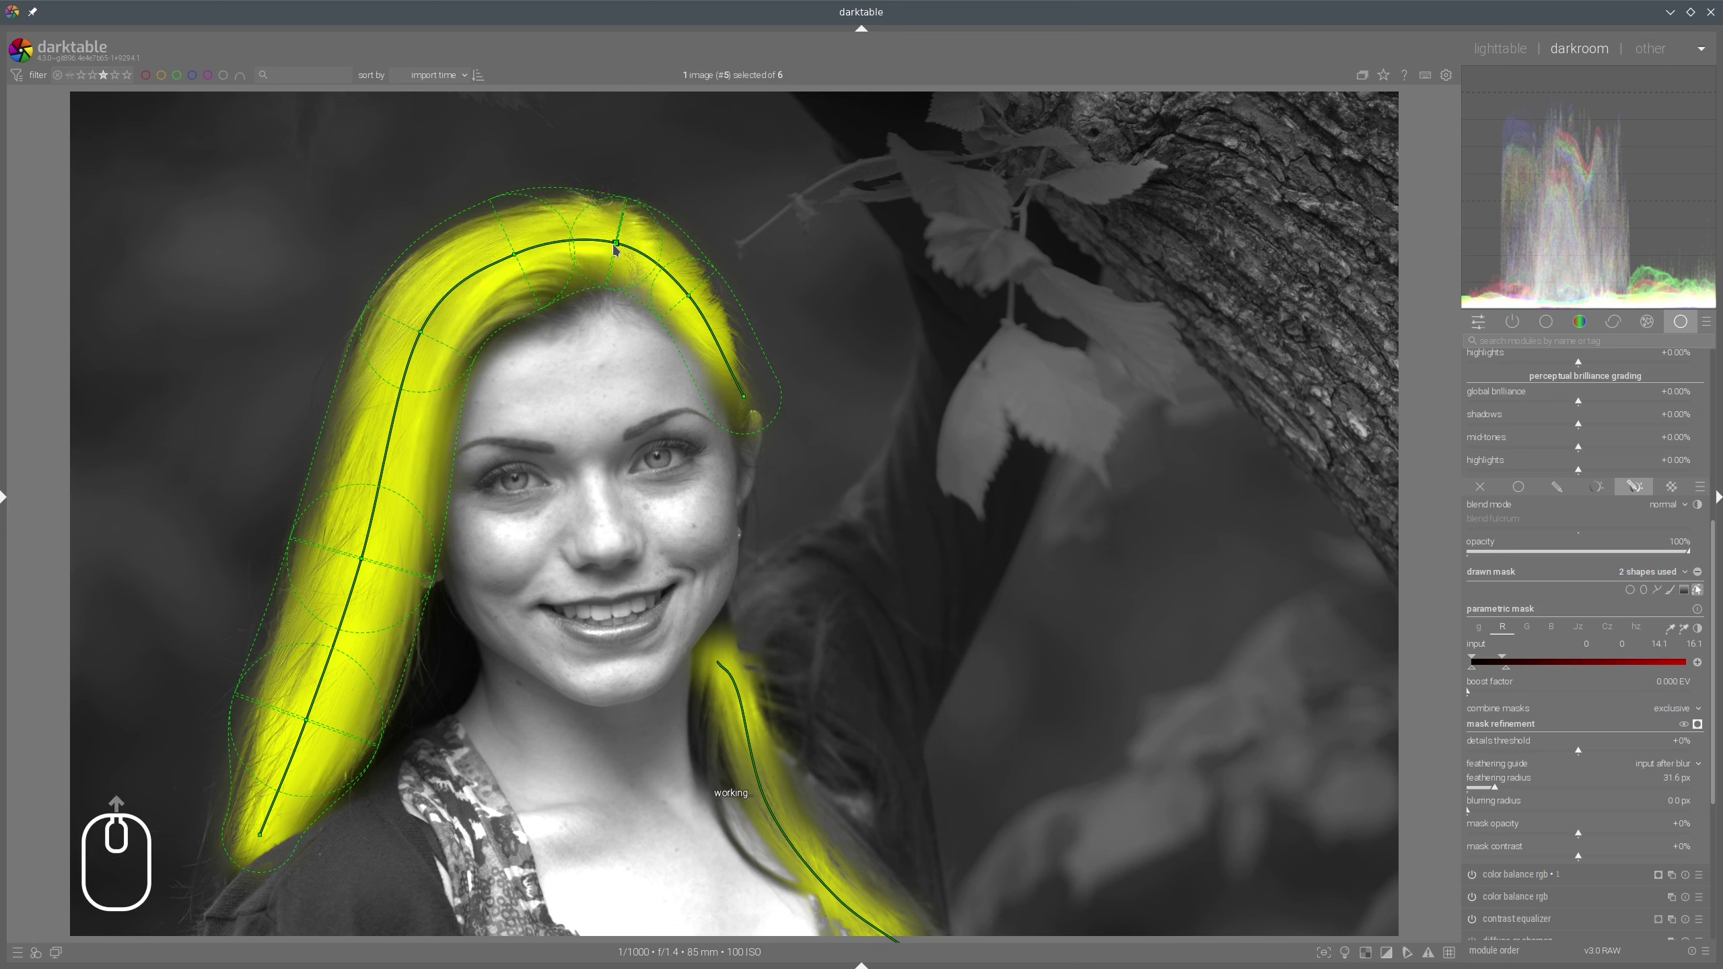
left_click_drag(616, 250, 521, 270)
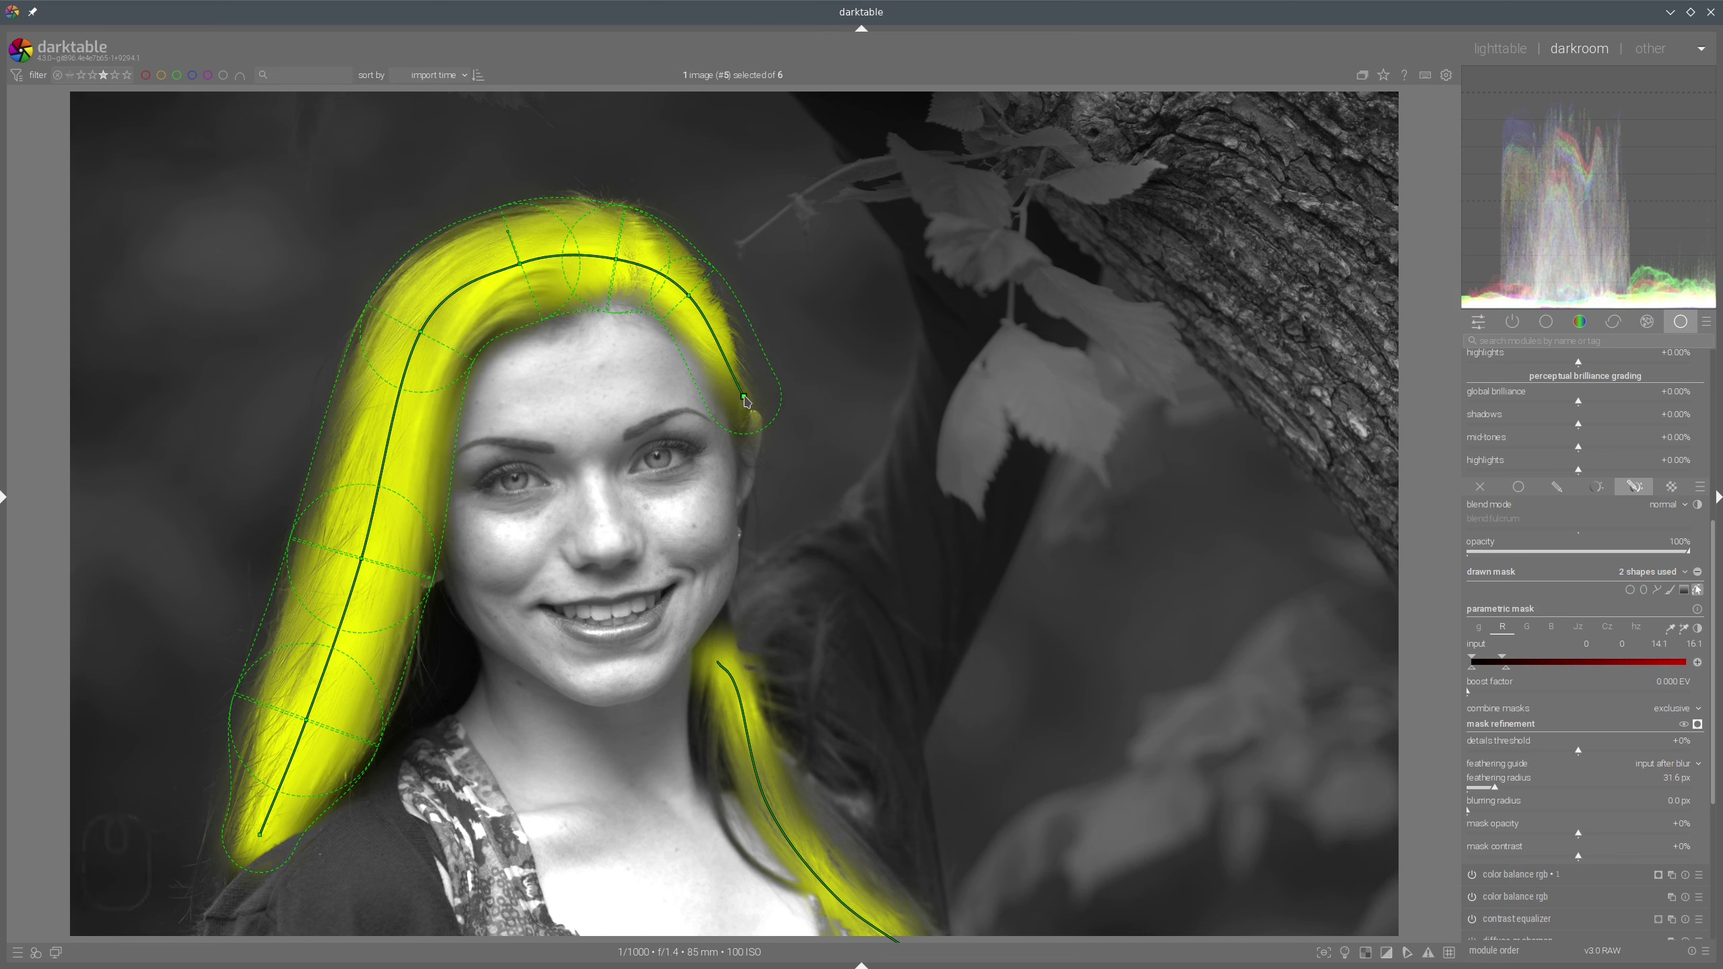
left_click_drag(689, 297, 701, 311)
left_click_drag(745, 396, 746, 407)
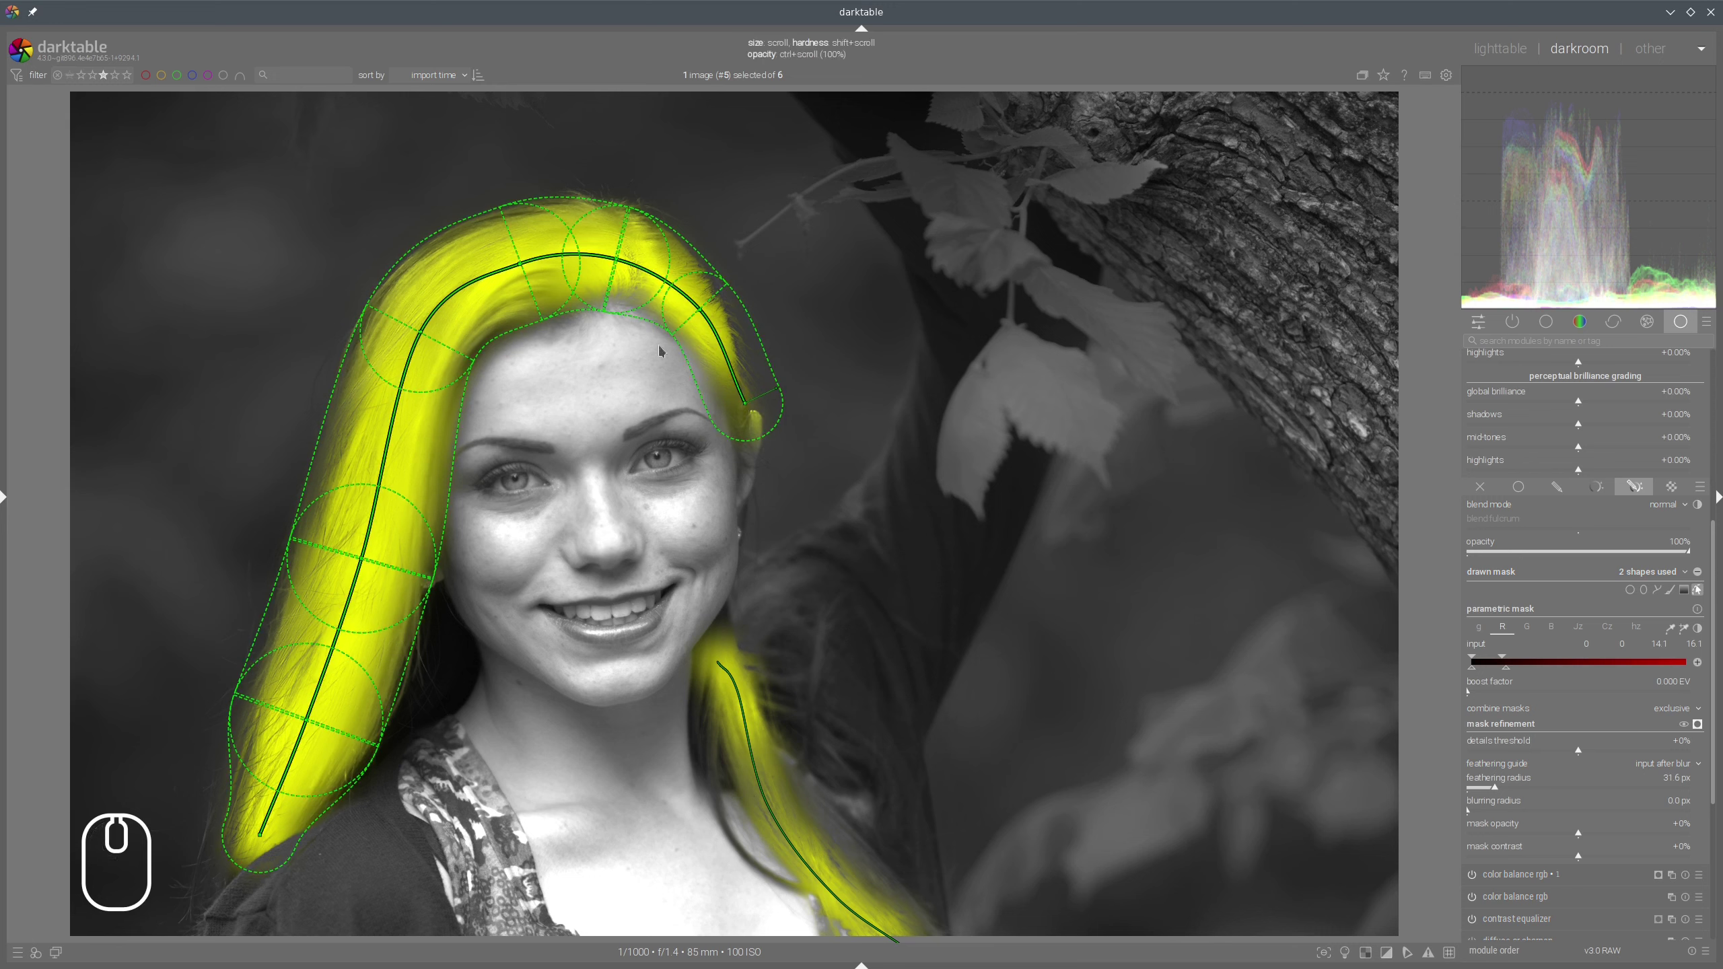
Inspect the hair mask with its outlines hidden, redisplay them, and extend the brush shape's lower end toward the shoulder
left_click(1699, 590)
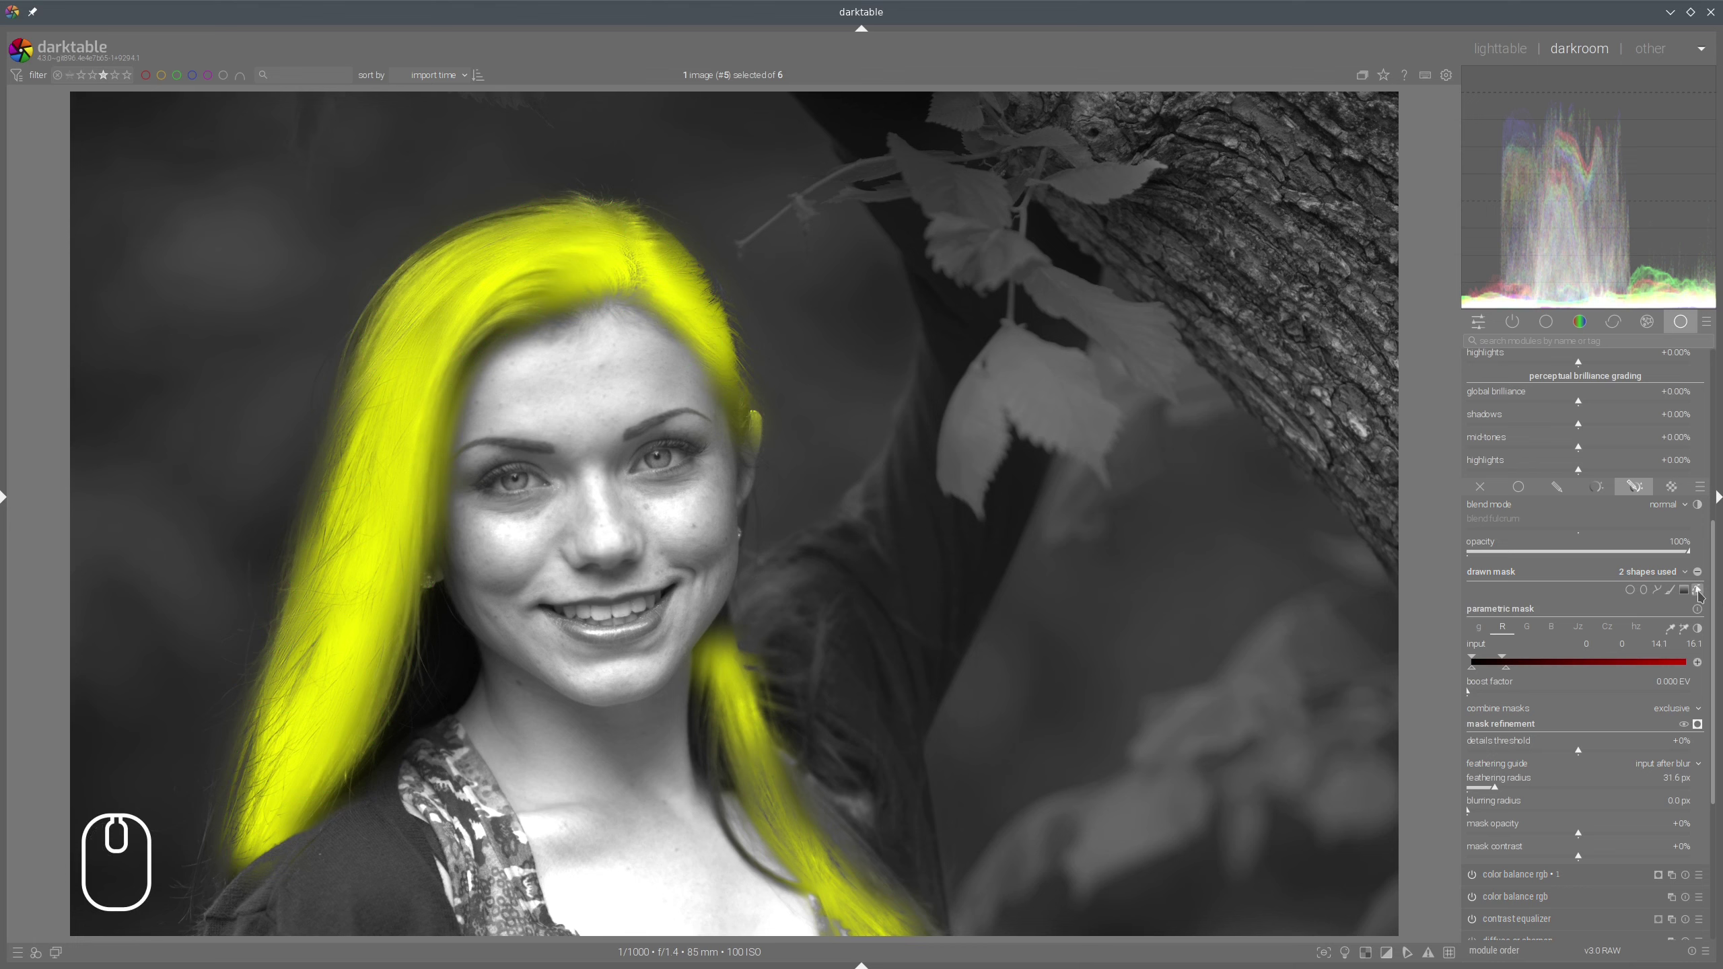
left_click(1698, 590)
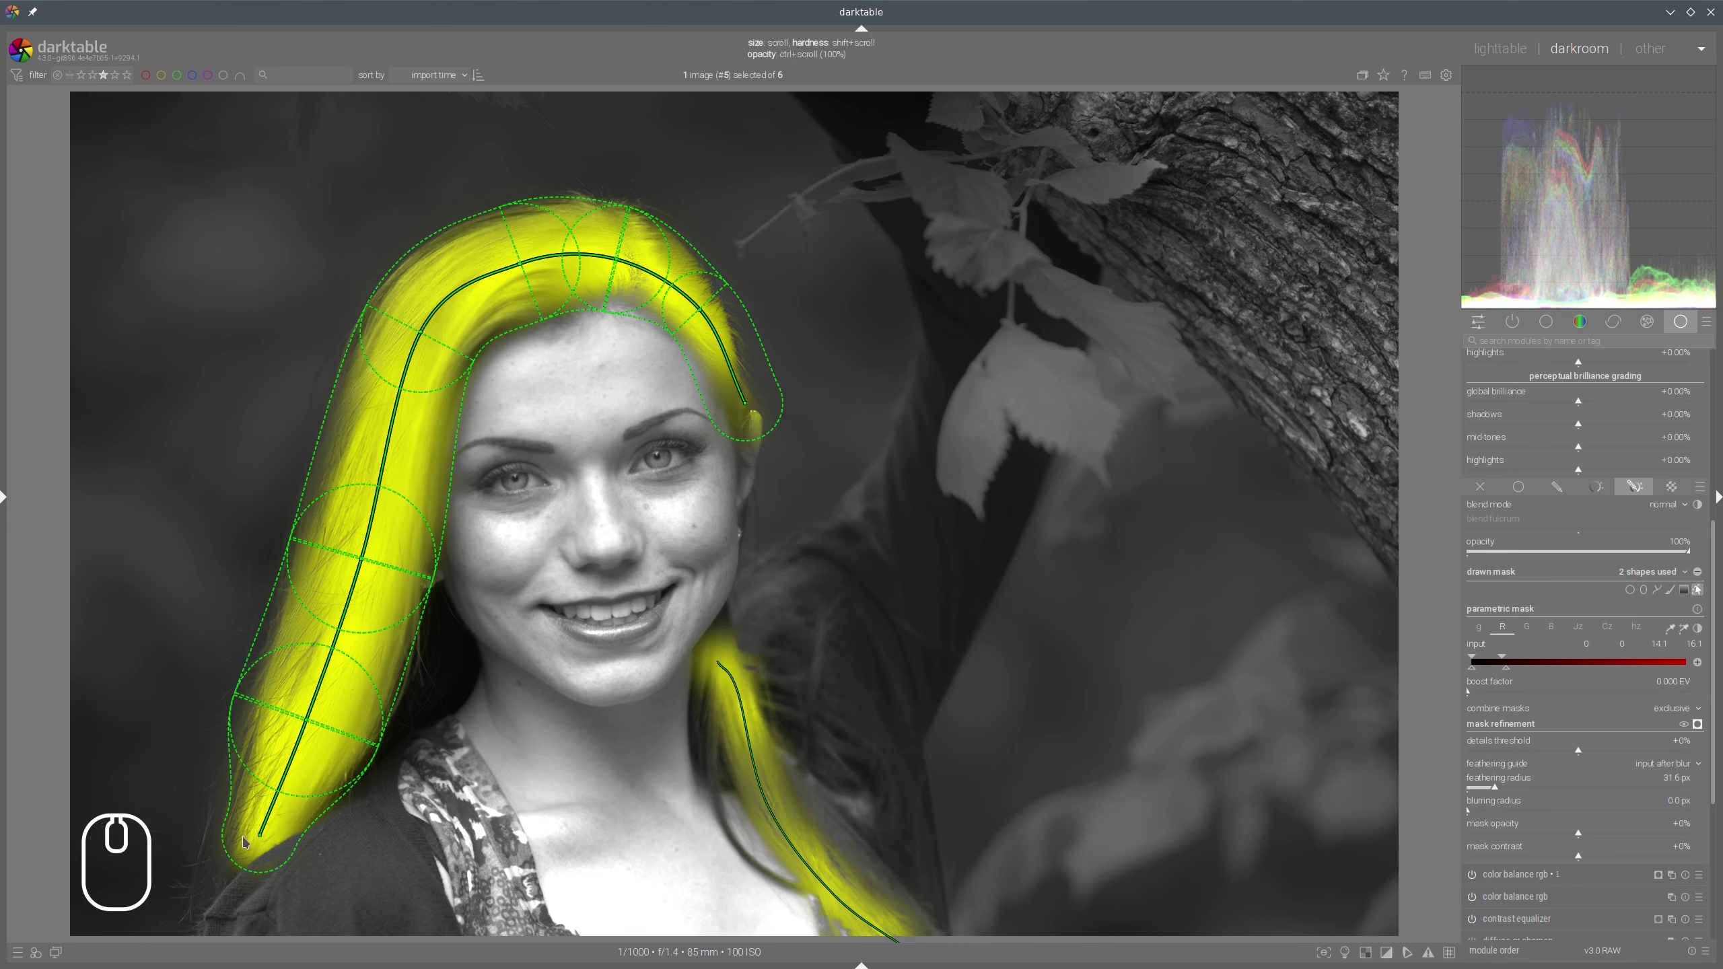
left_click_drag(261, 840, 241, 866)
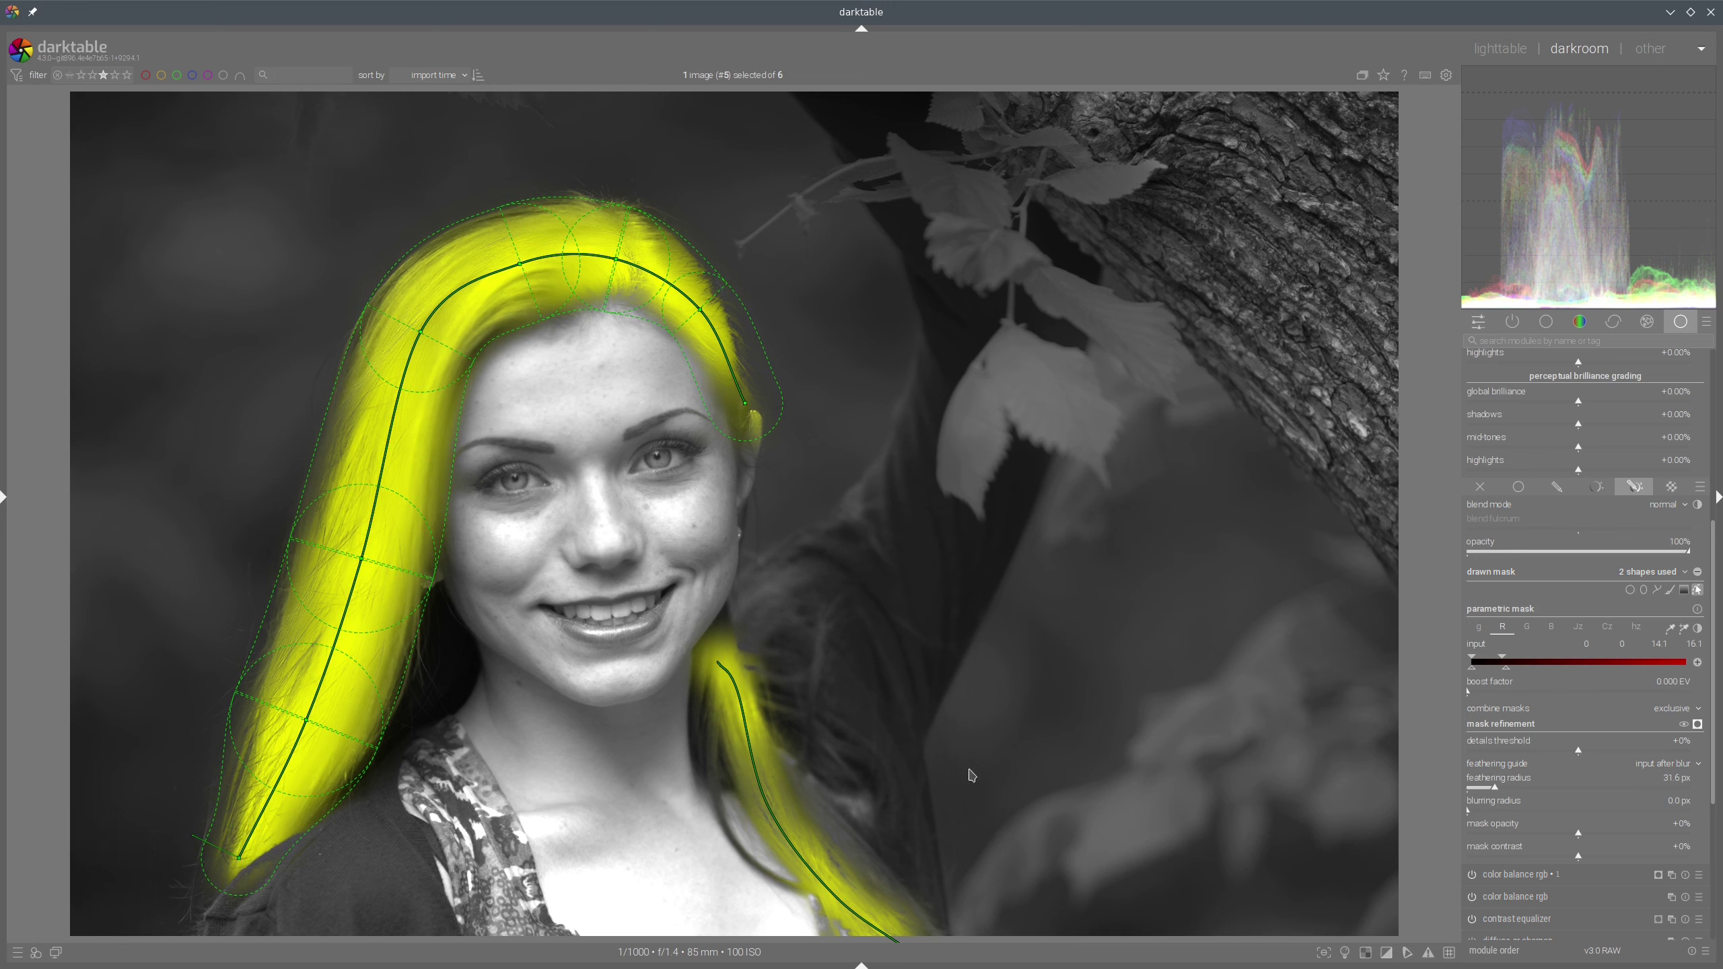
Reshape the upper part of the second brush shape so it follows the hair beside the neck
scroll(1137, 749, "down", 2)
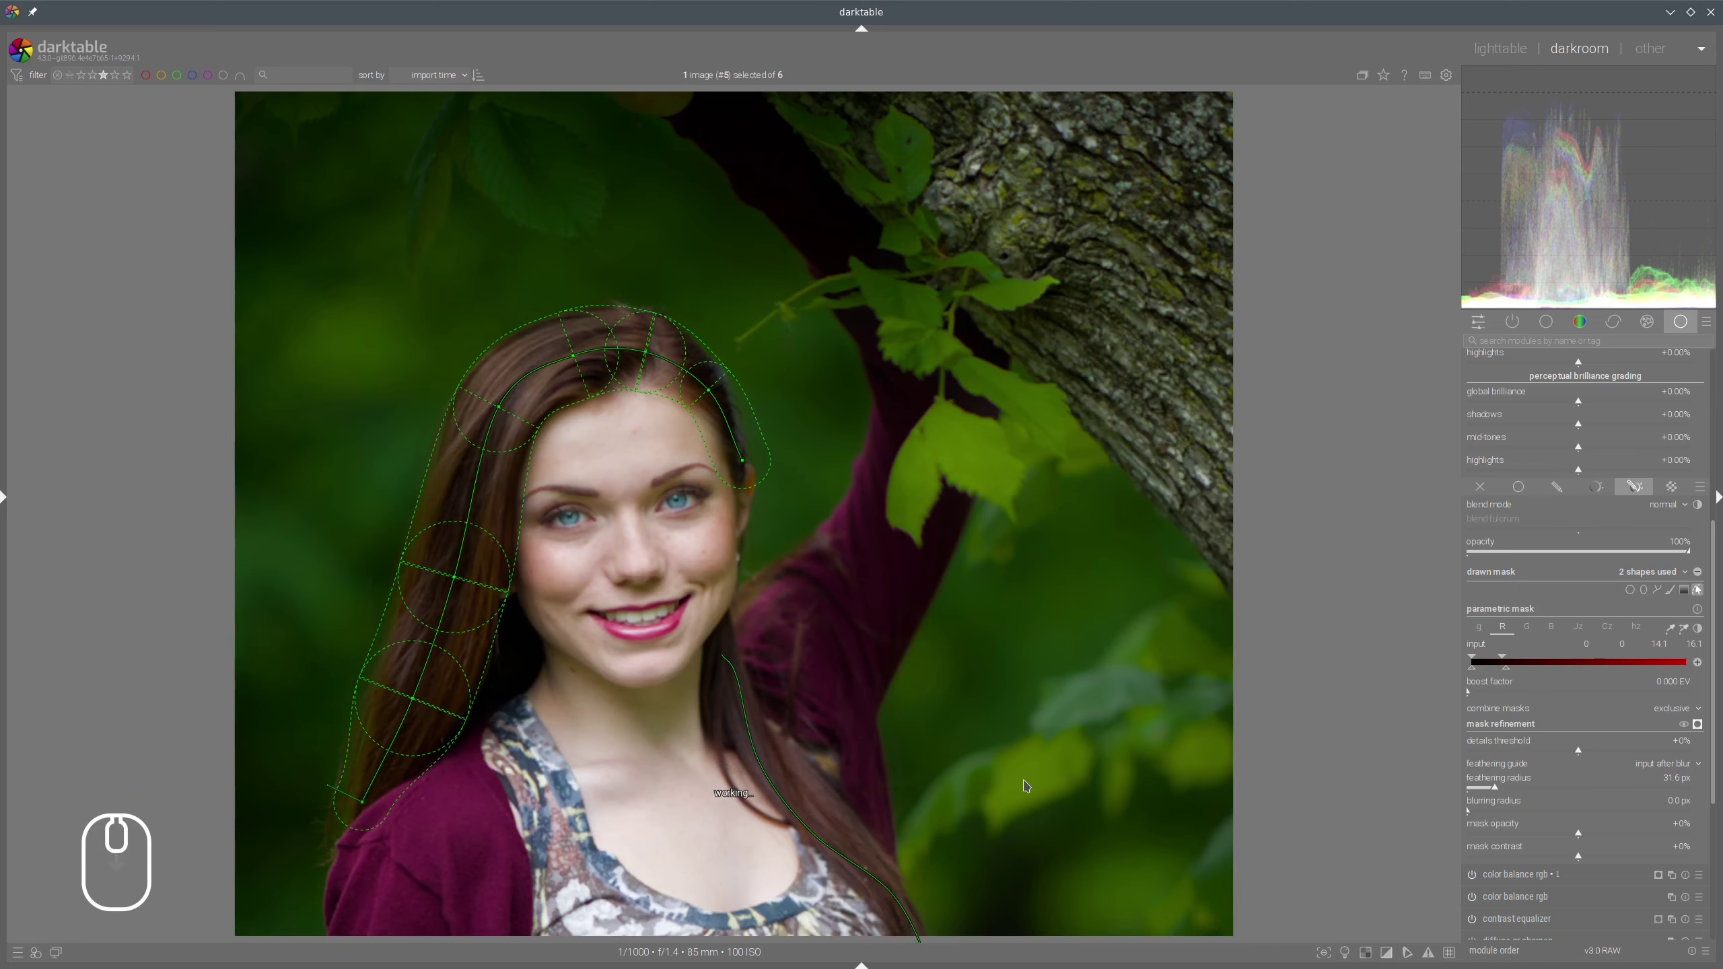
scroll(931, 889, "up", 2)
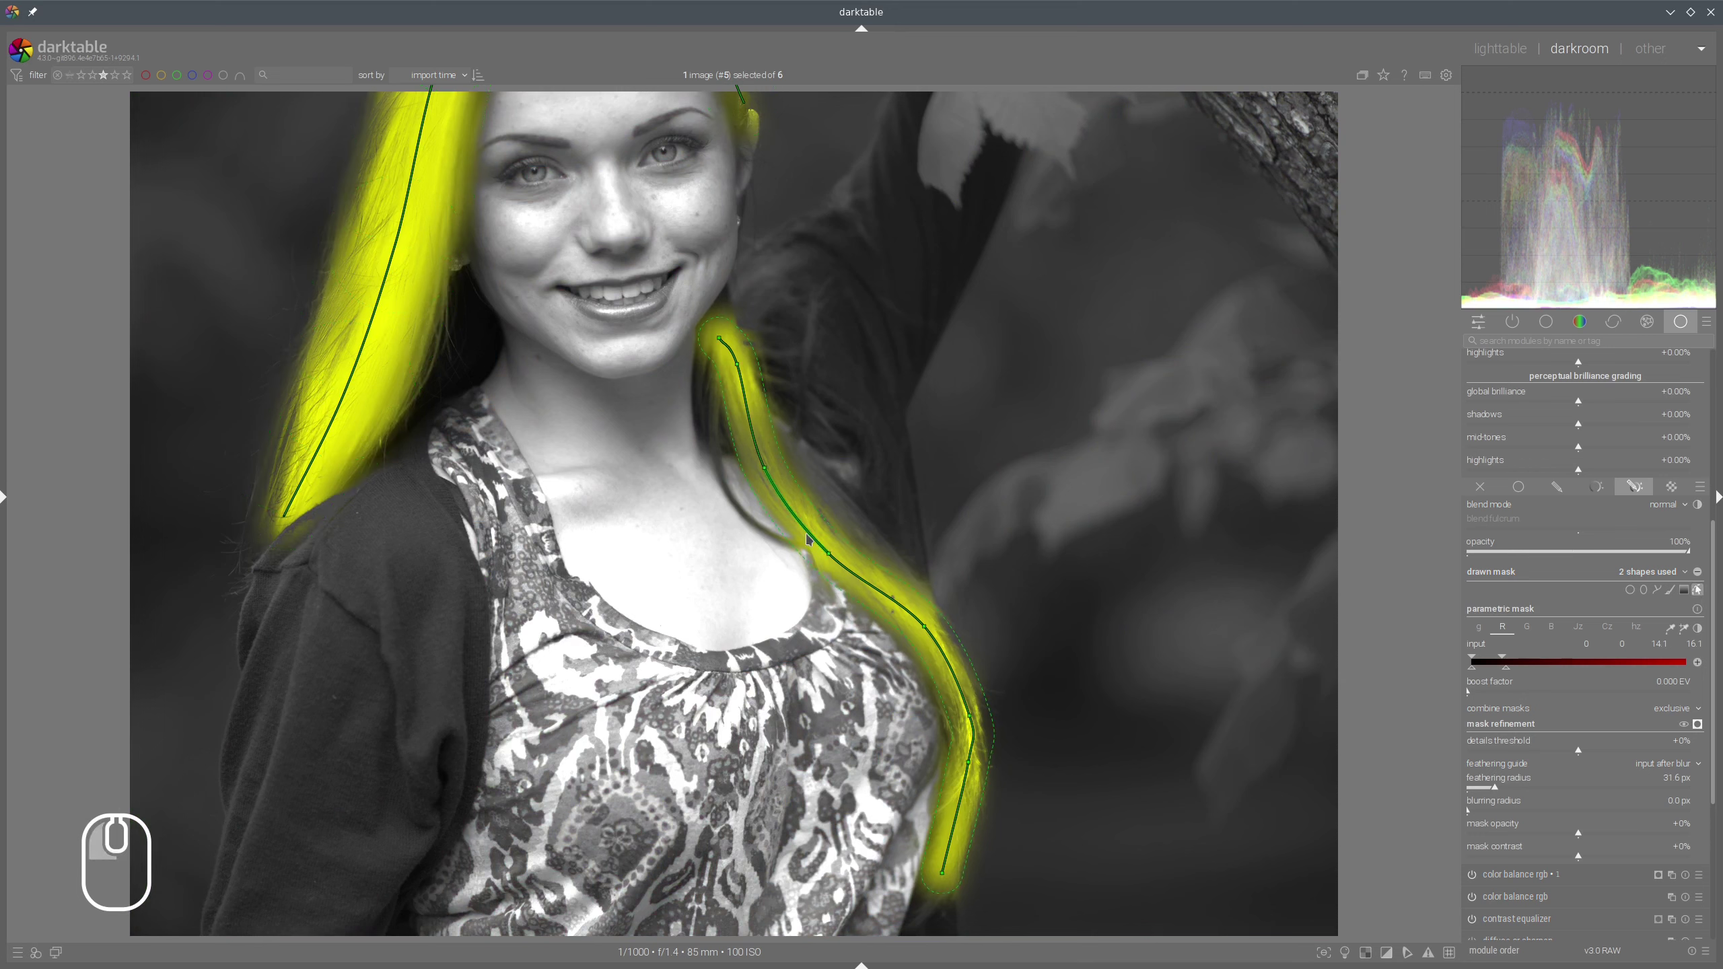
left_click(766, 356)
left_click_drag(738, 365, 721, 344)
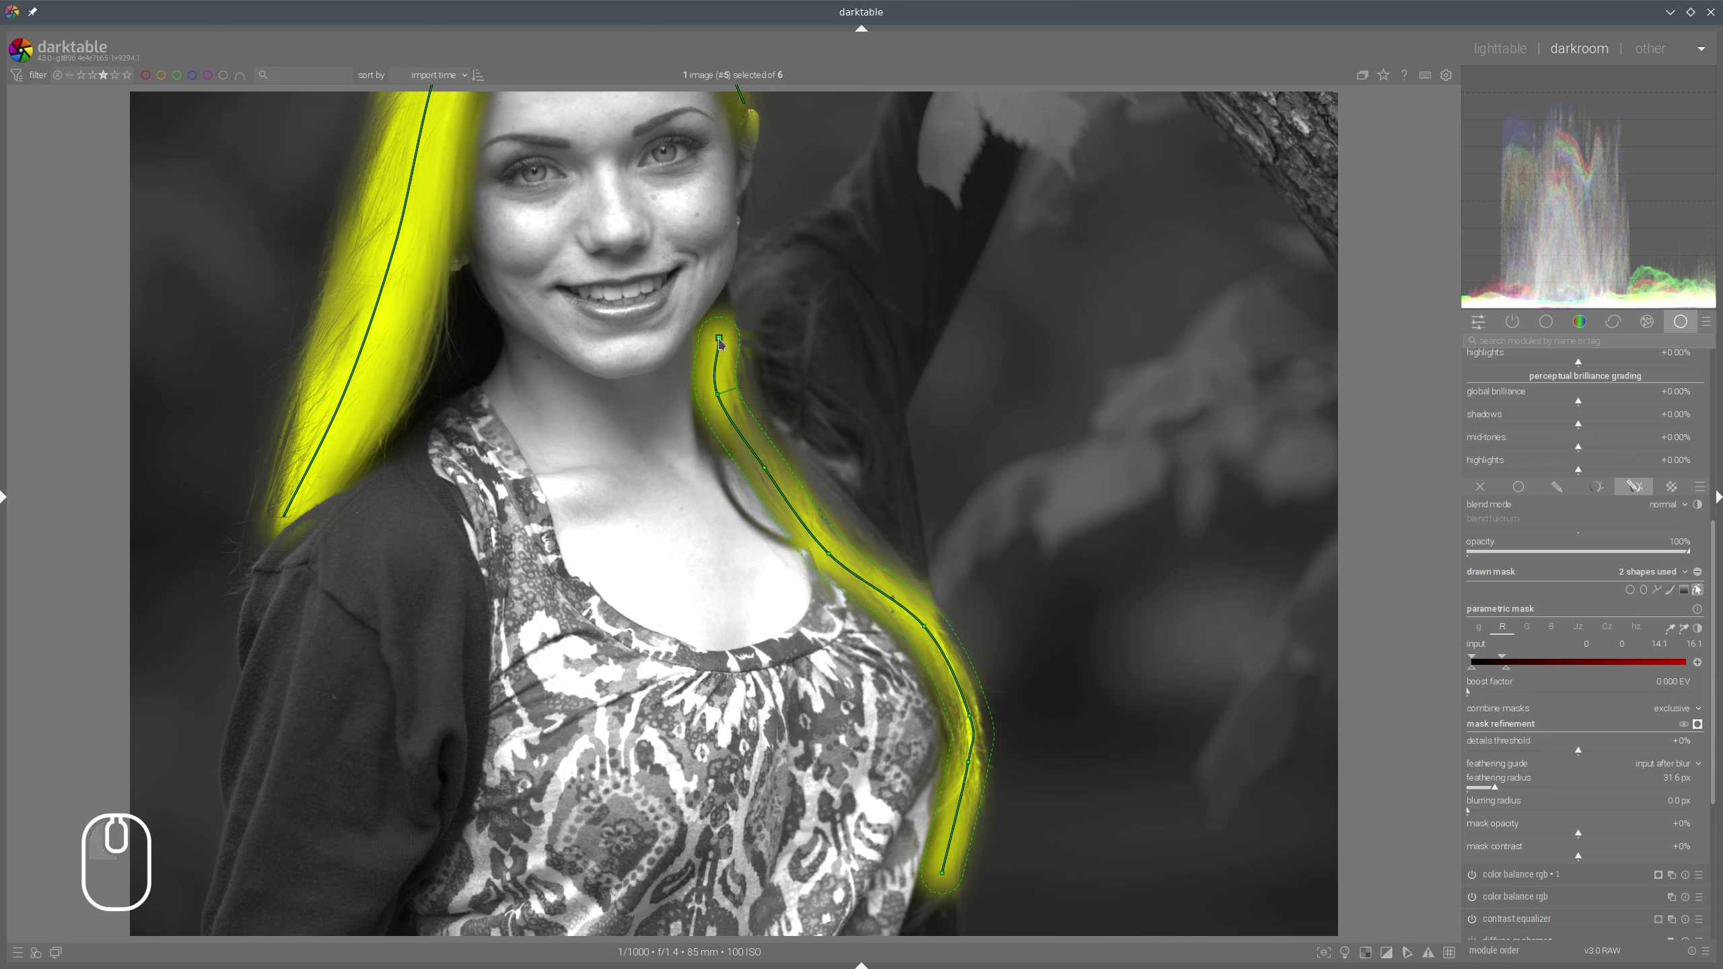
Widen the second brush shape at its nodes beside the neck and shift the collarbone node toward the neck to cover the curved strand
scroll(720, 397, "up", 1)
scroll(722, 400, "up", 1)
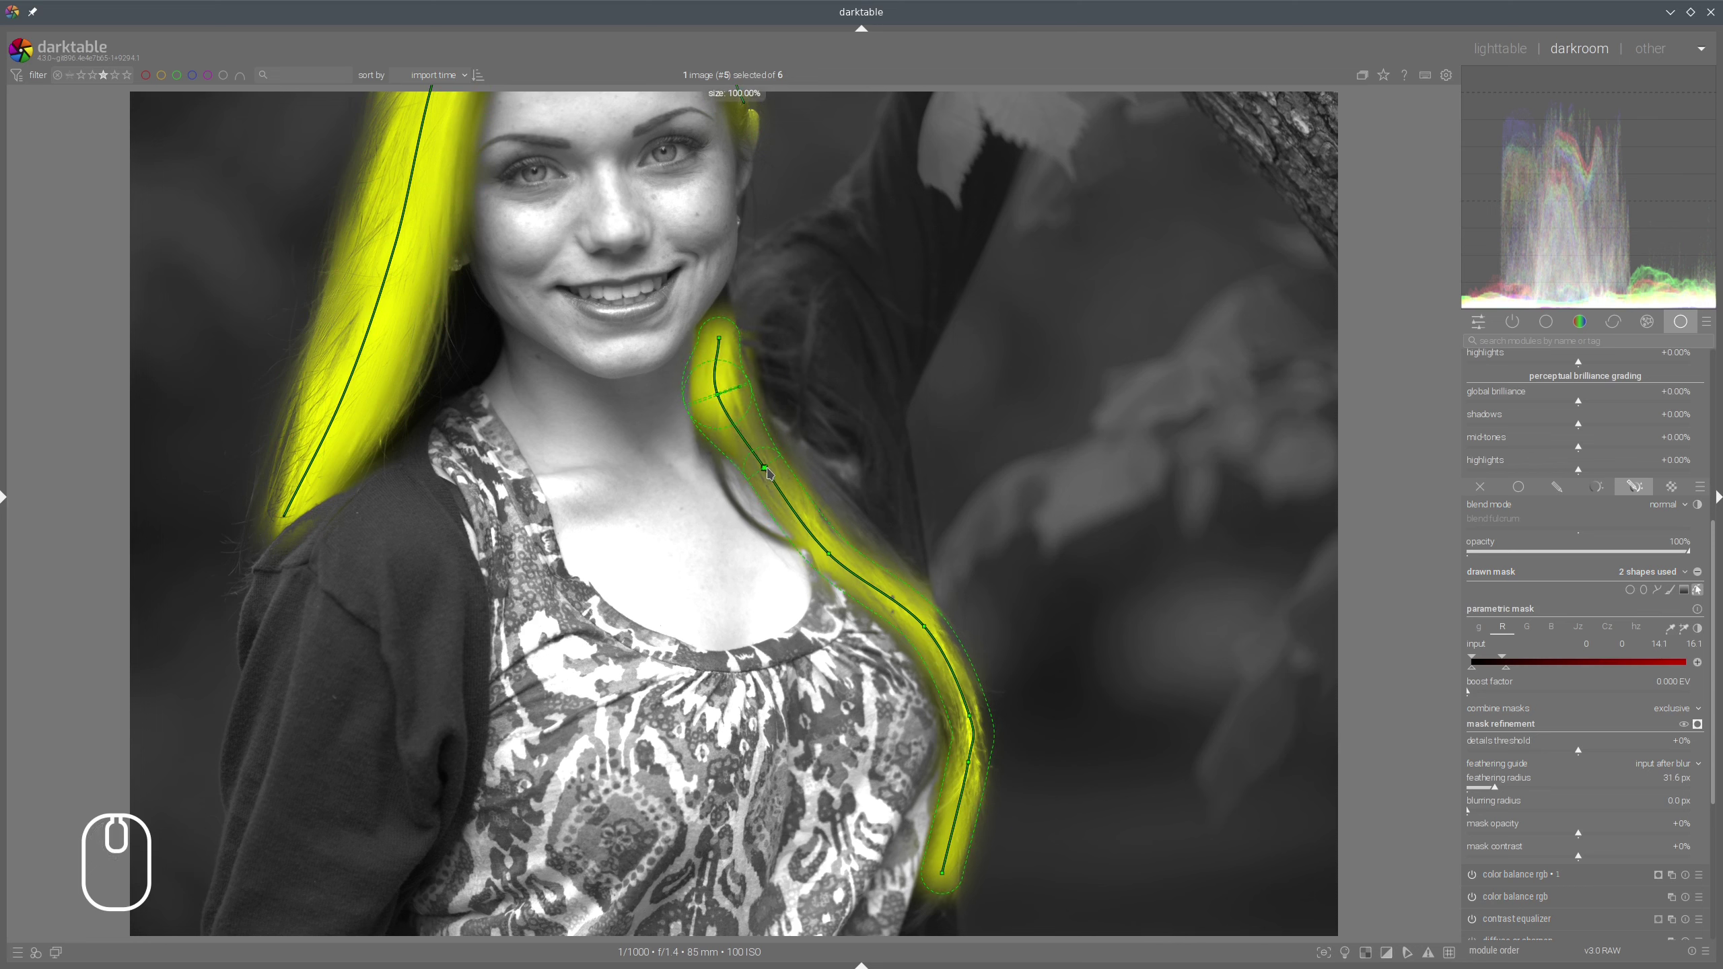
scroll(768, 475, "up", 3)
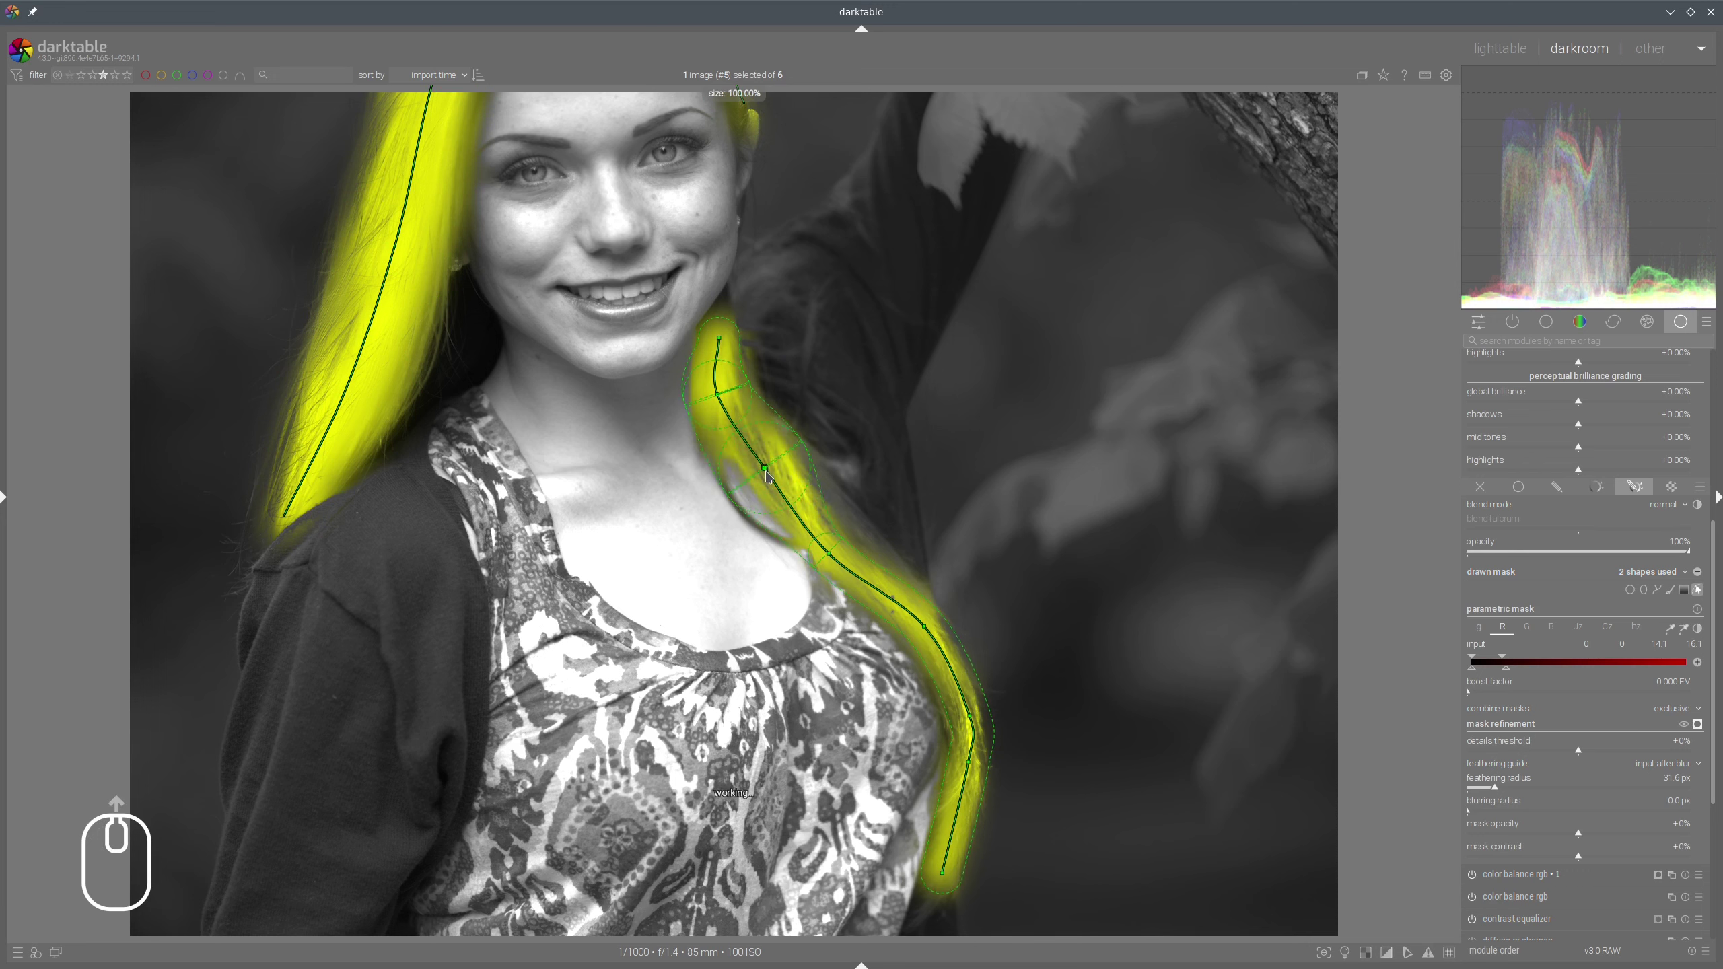
scroll(768, 477, "up", 4)
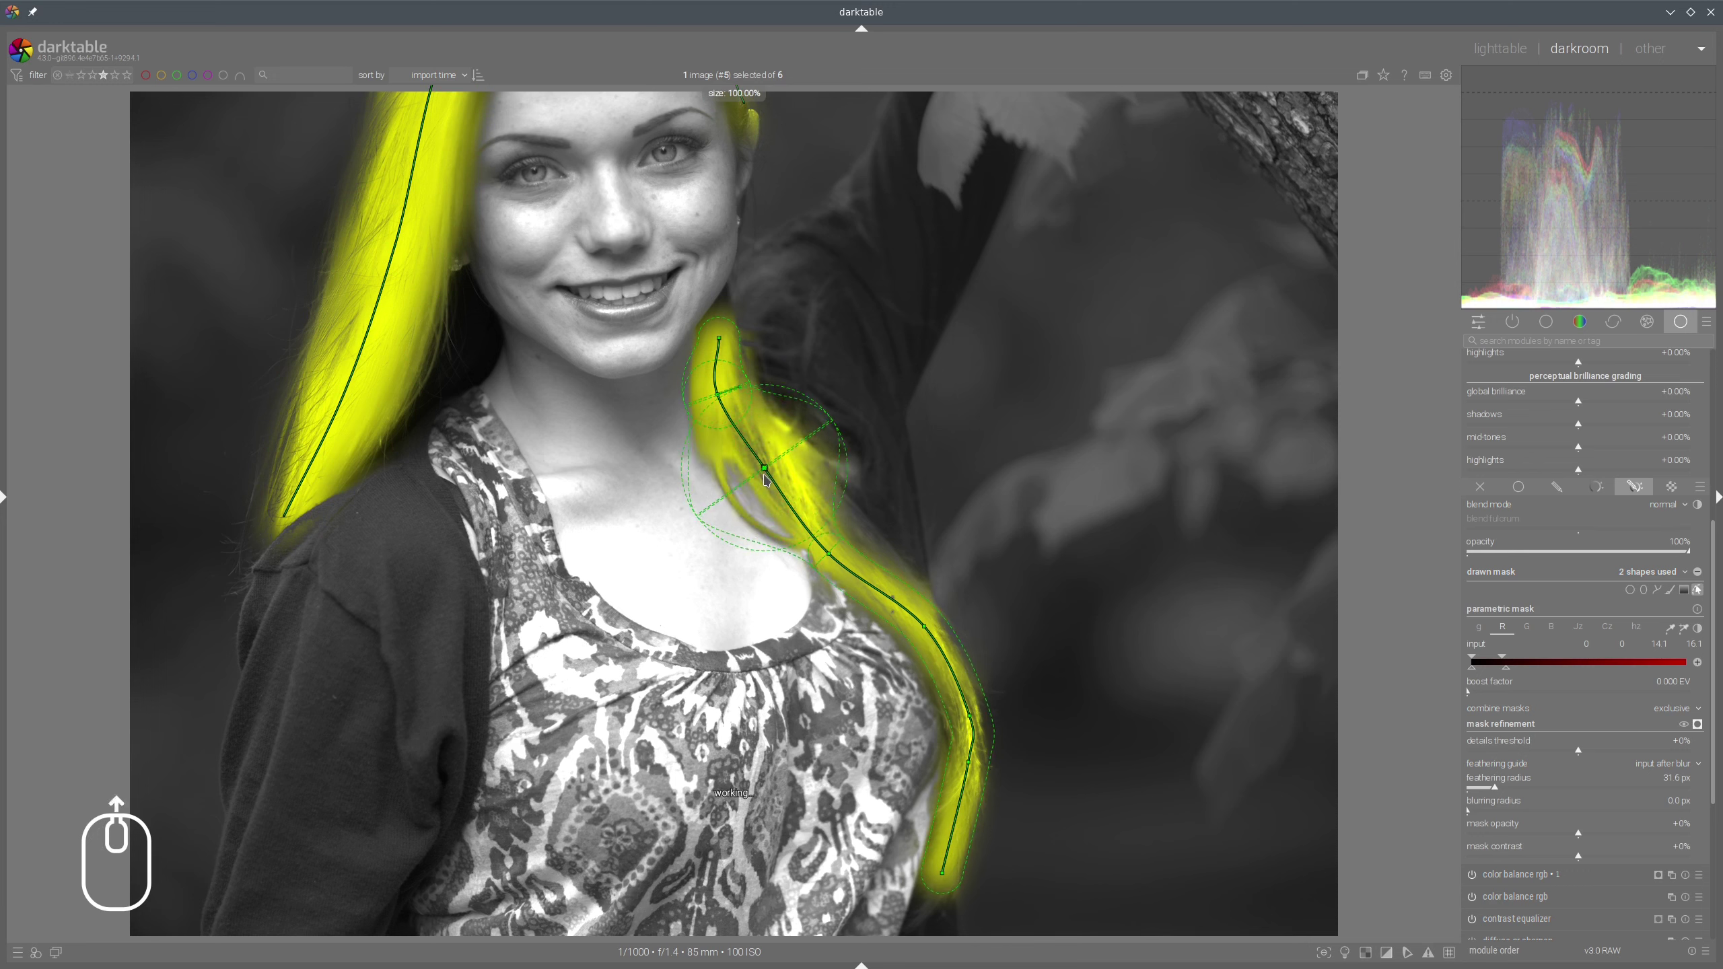
mouse_move(769, 474)
left_mouse_down()
mouse_move(779, 487)
mouse_move(751, 479)
left_mouse_up()
scroll(751, 478, "down", 2)
scroll(752, 478, "down", 2)
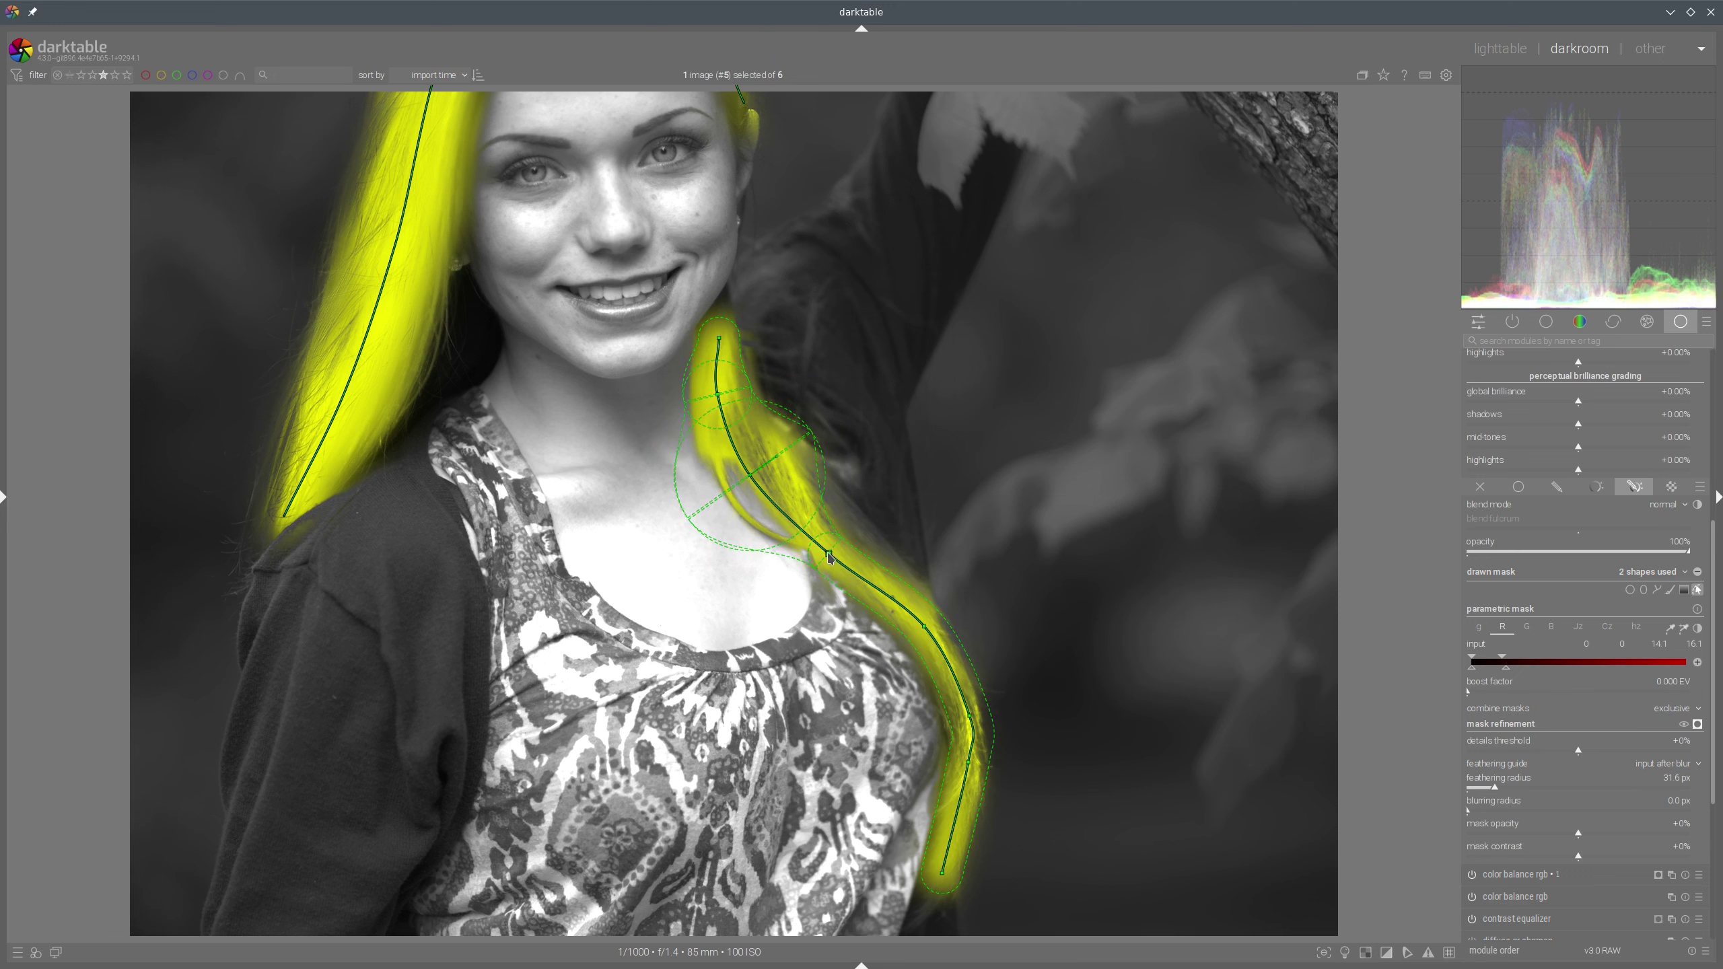
Move the two chest nodes of the second brush shape outward onto the hair and widen the brush there
left_click_drag(833, 556, 867, 558)
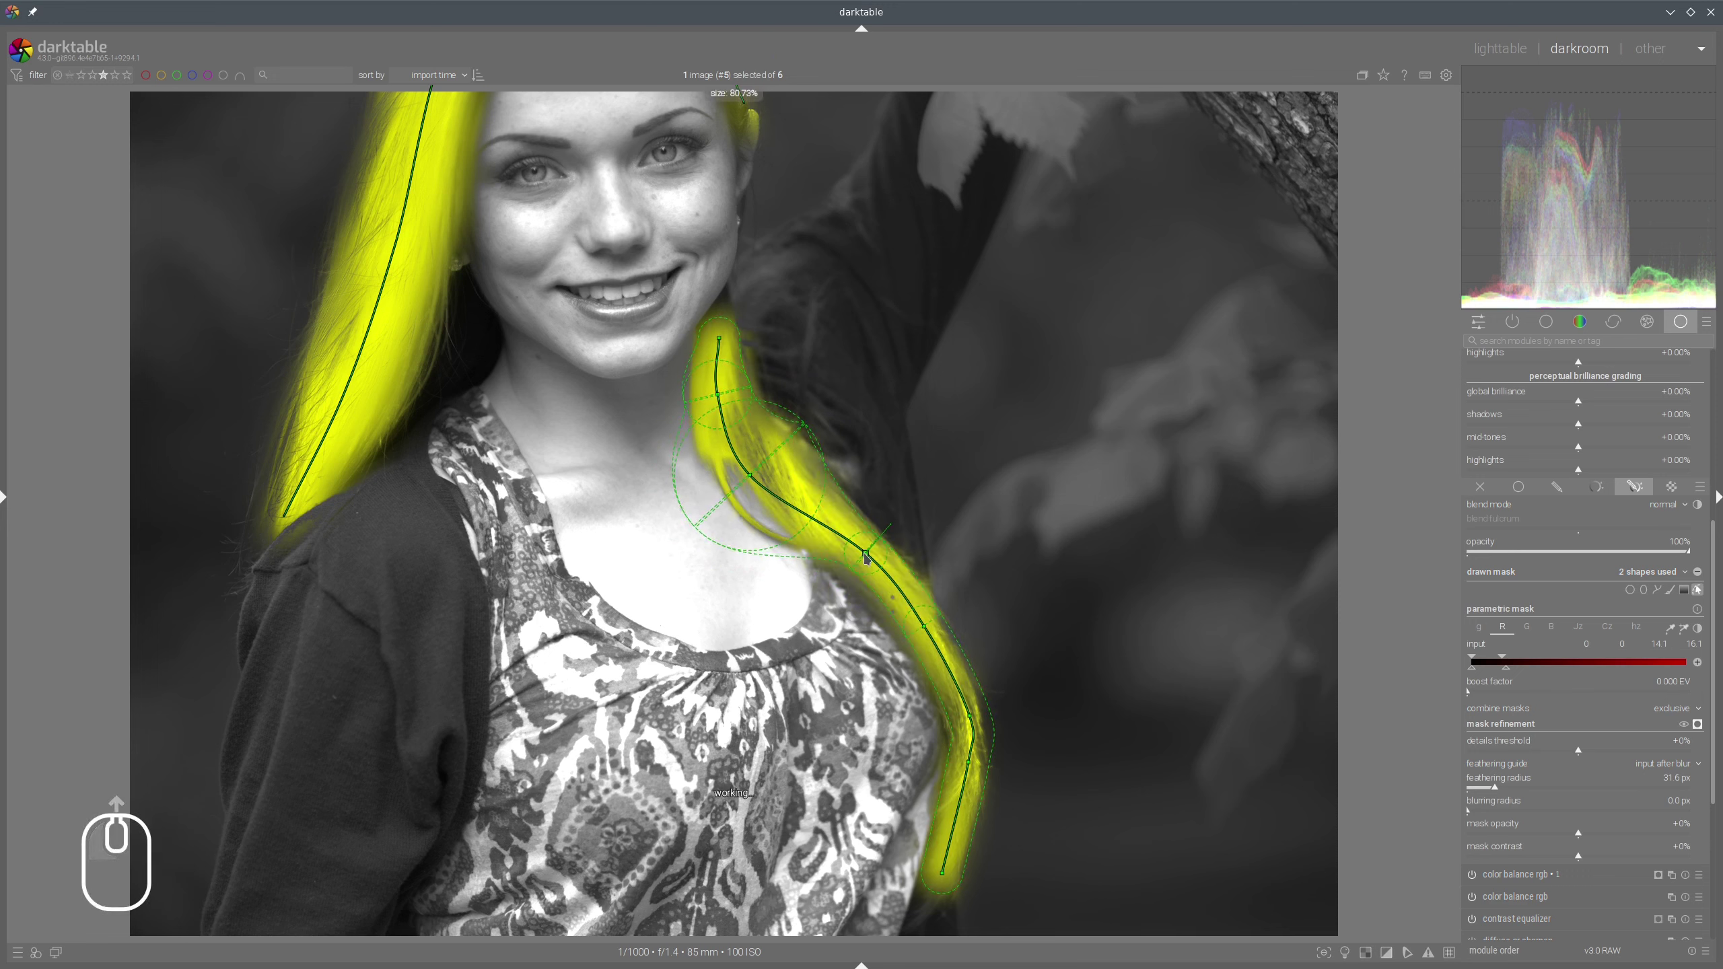
scroll(866, 558, "up", 5)
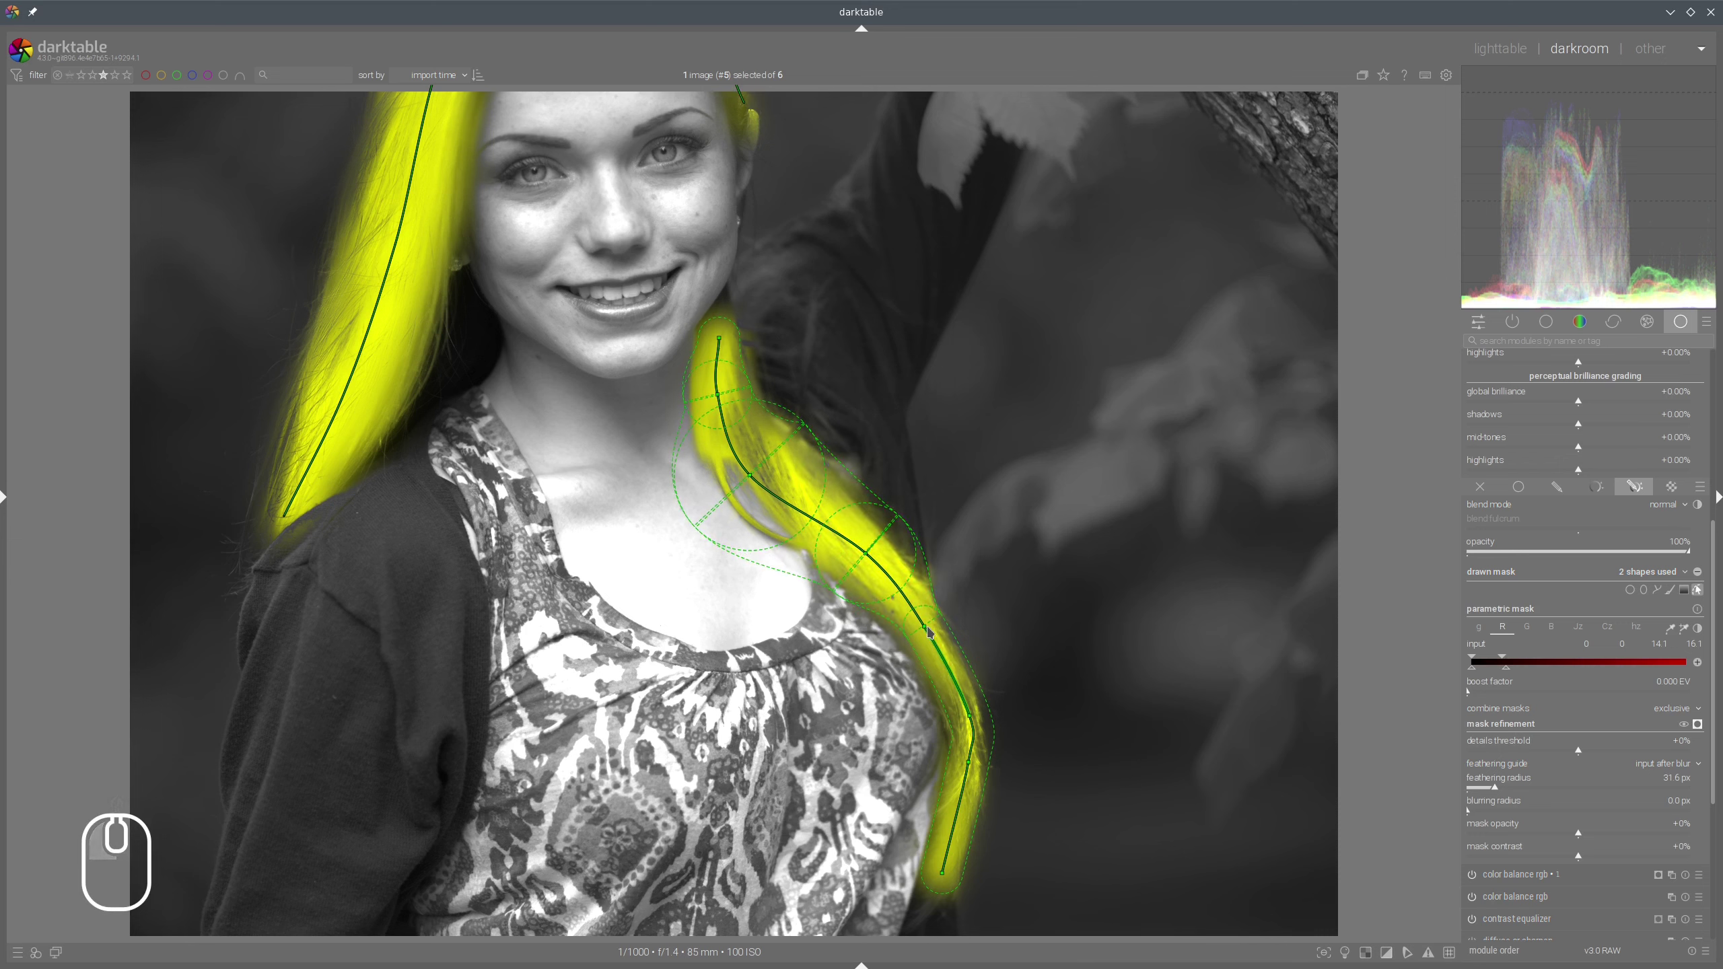
left_click_drag(927, 637, 943, 654)
scroll(942, 654, "up", 3)
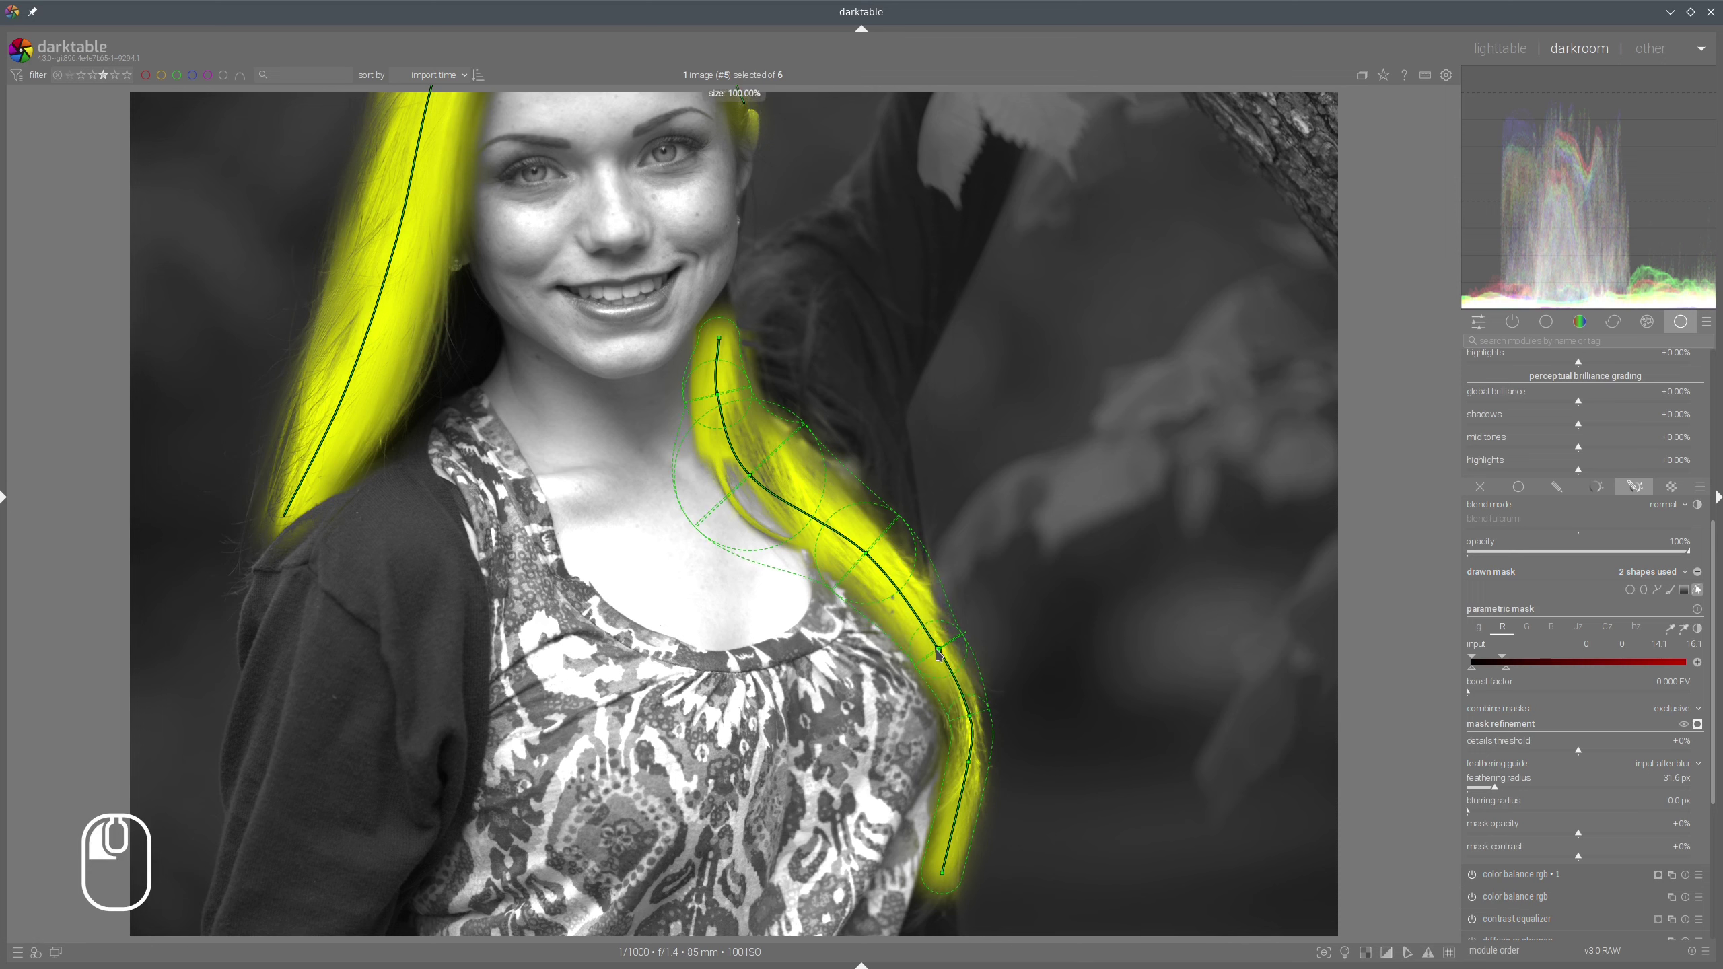
Adjust and widen the lower bend of the second brush shape, and extend its end down to the hair tips
left_click(970, 719)
left_click_drag(971, 724, 970, 731)
scroll(971, 760, "up", 2)
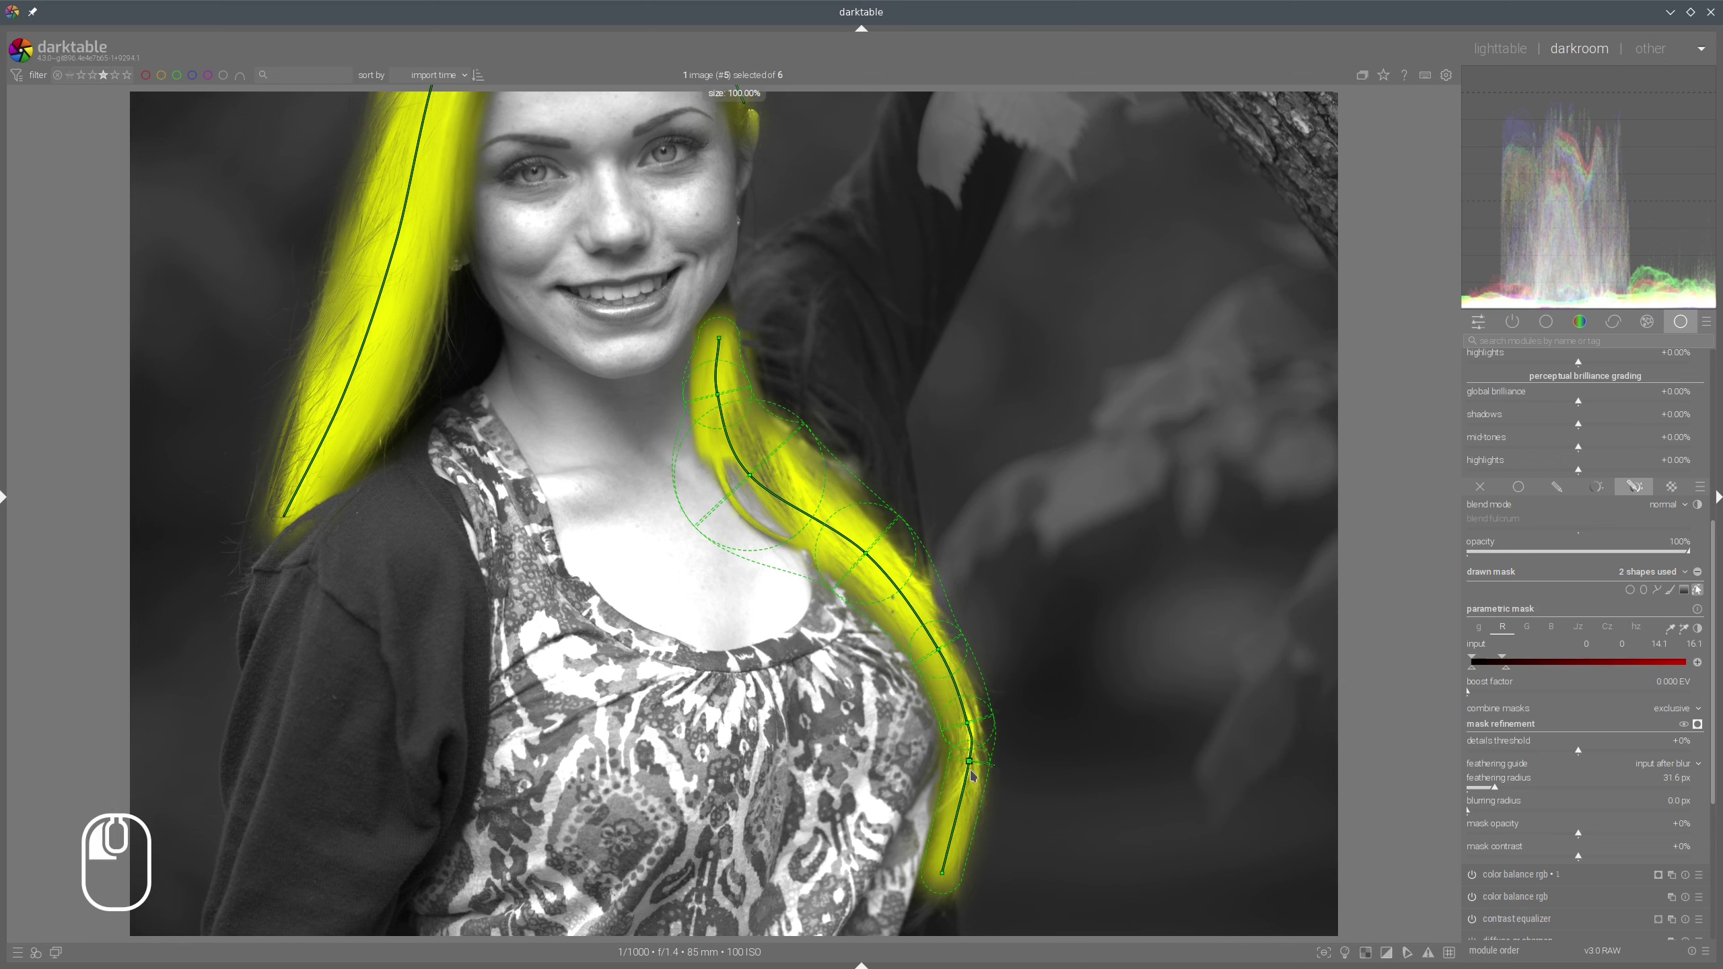
left_click_drag(942, 873, 924, 912)
left_click(951, 816)
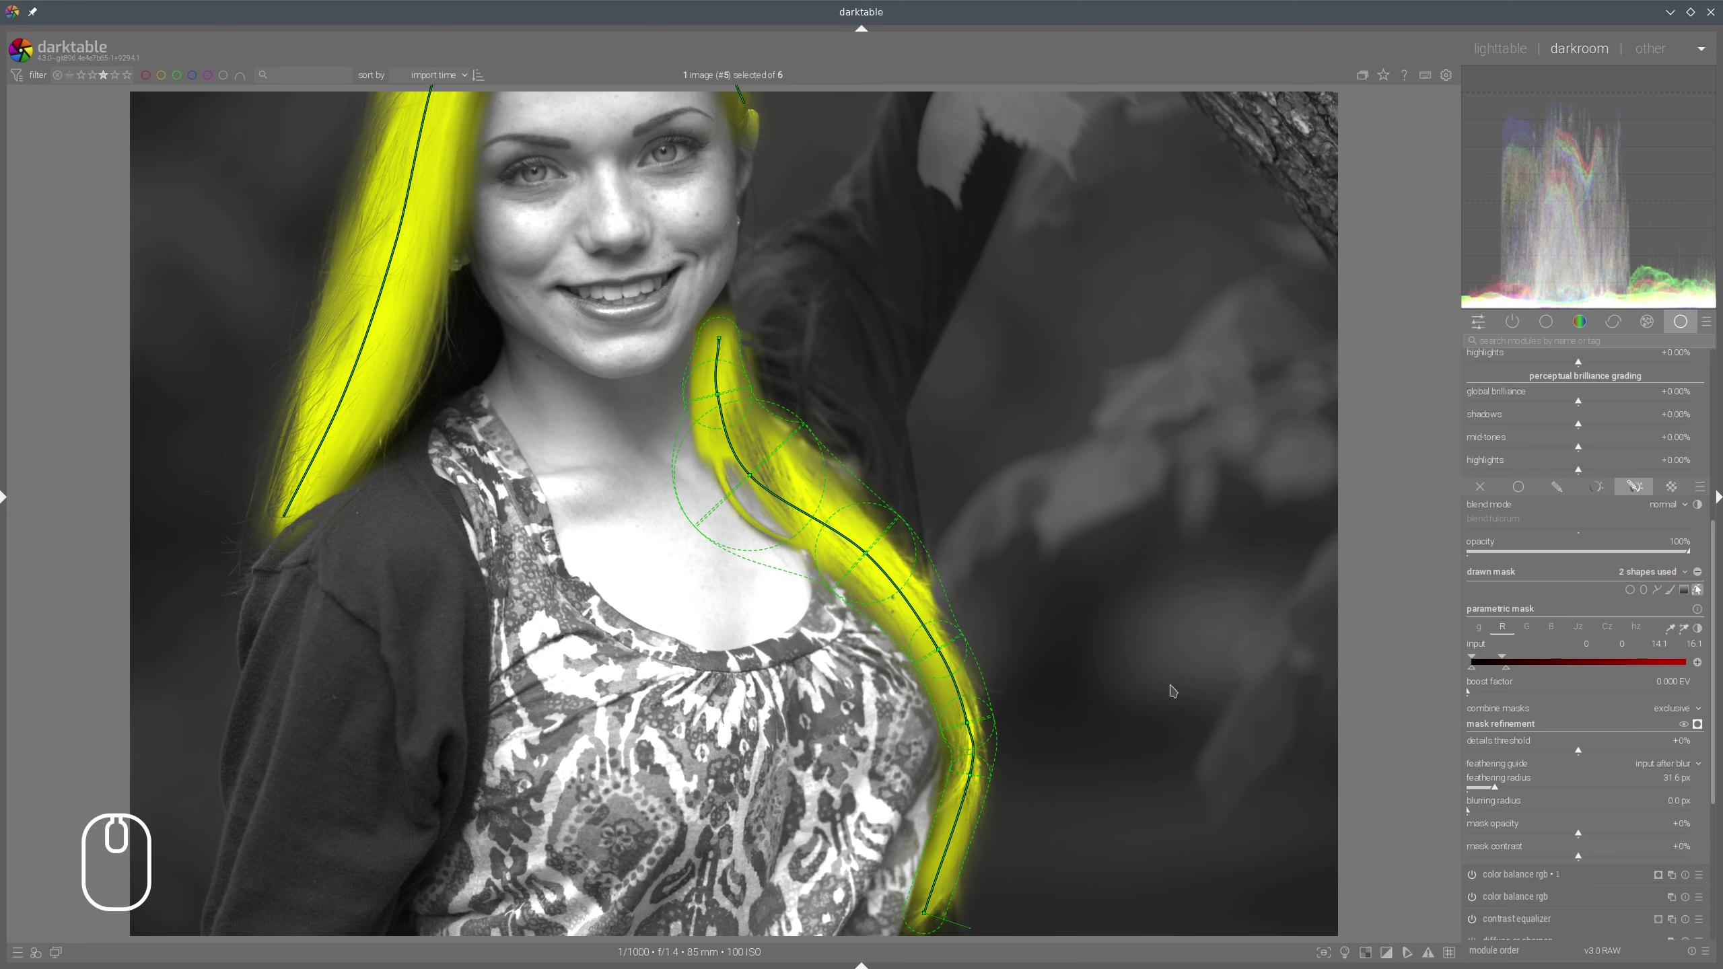
Hide the shape outlines, refine the hair mask with a 42.2 px feathering radius and +16% mask contrast, and turn off the mask overlay
left_click(1697, 724)
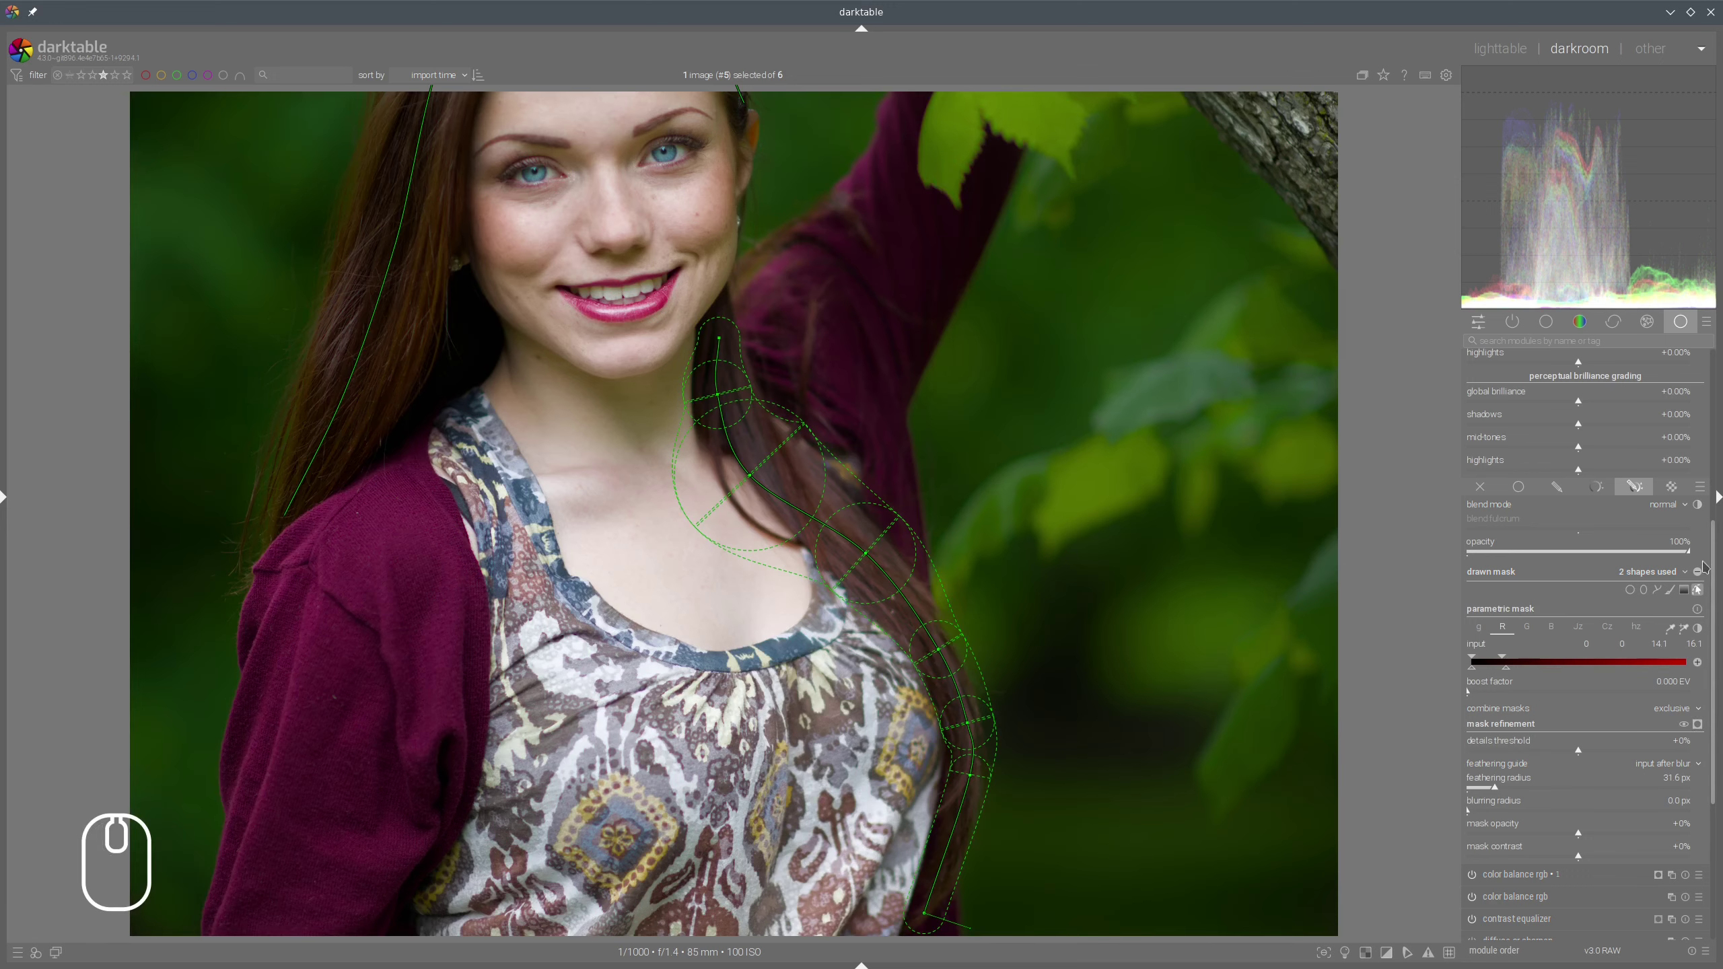
left_click(1697, 591)
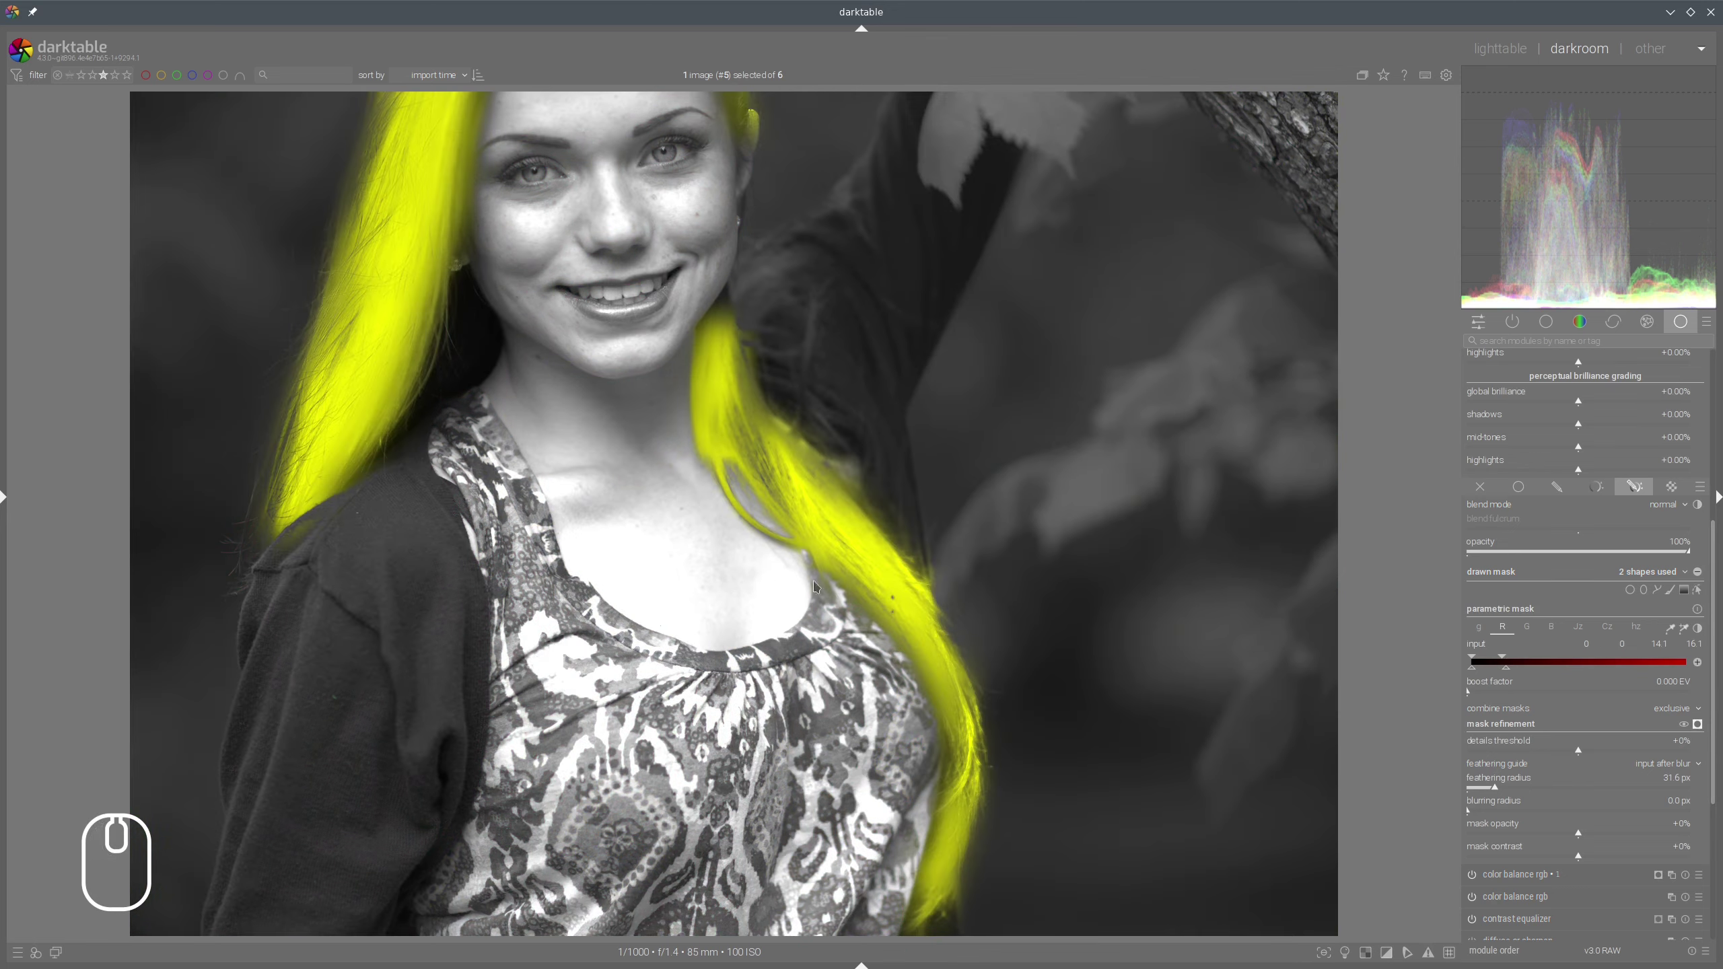
scroll(1055, 653, "down", 2)
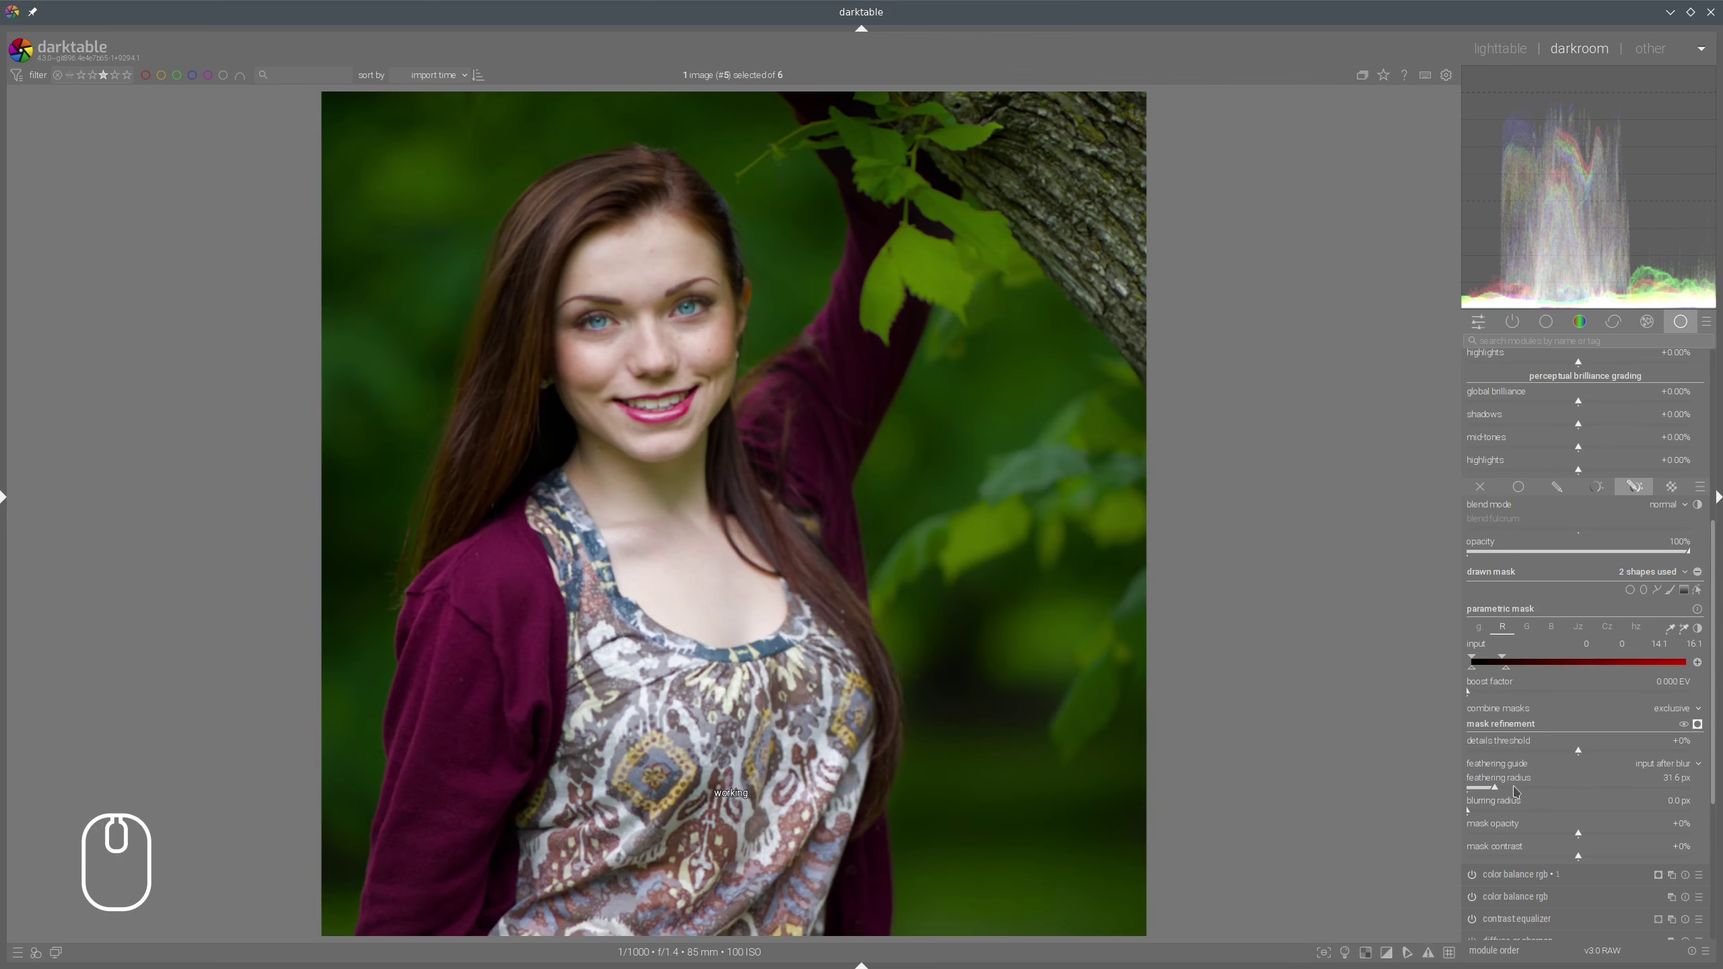
left_click_drag(1515, 791, 1597, 819)
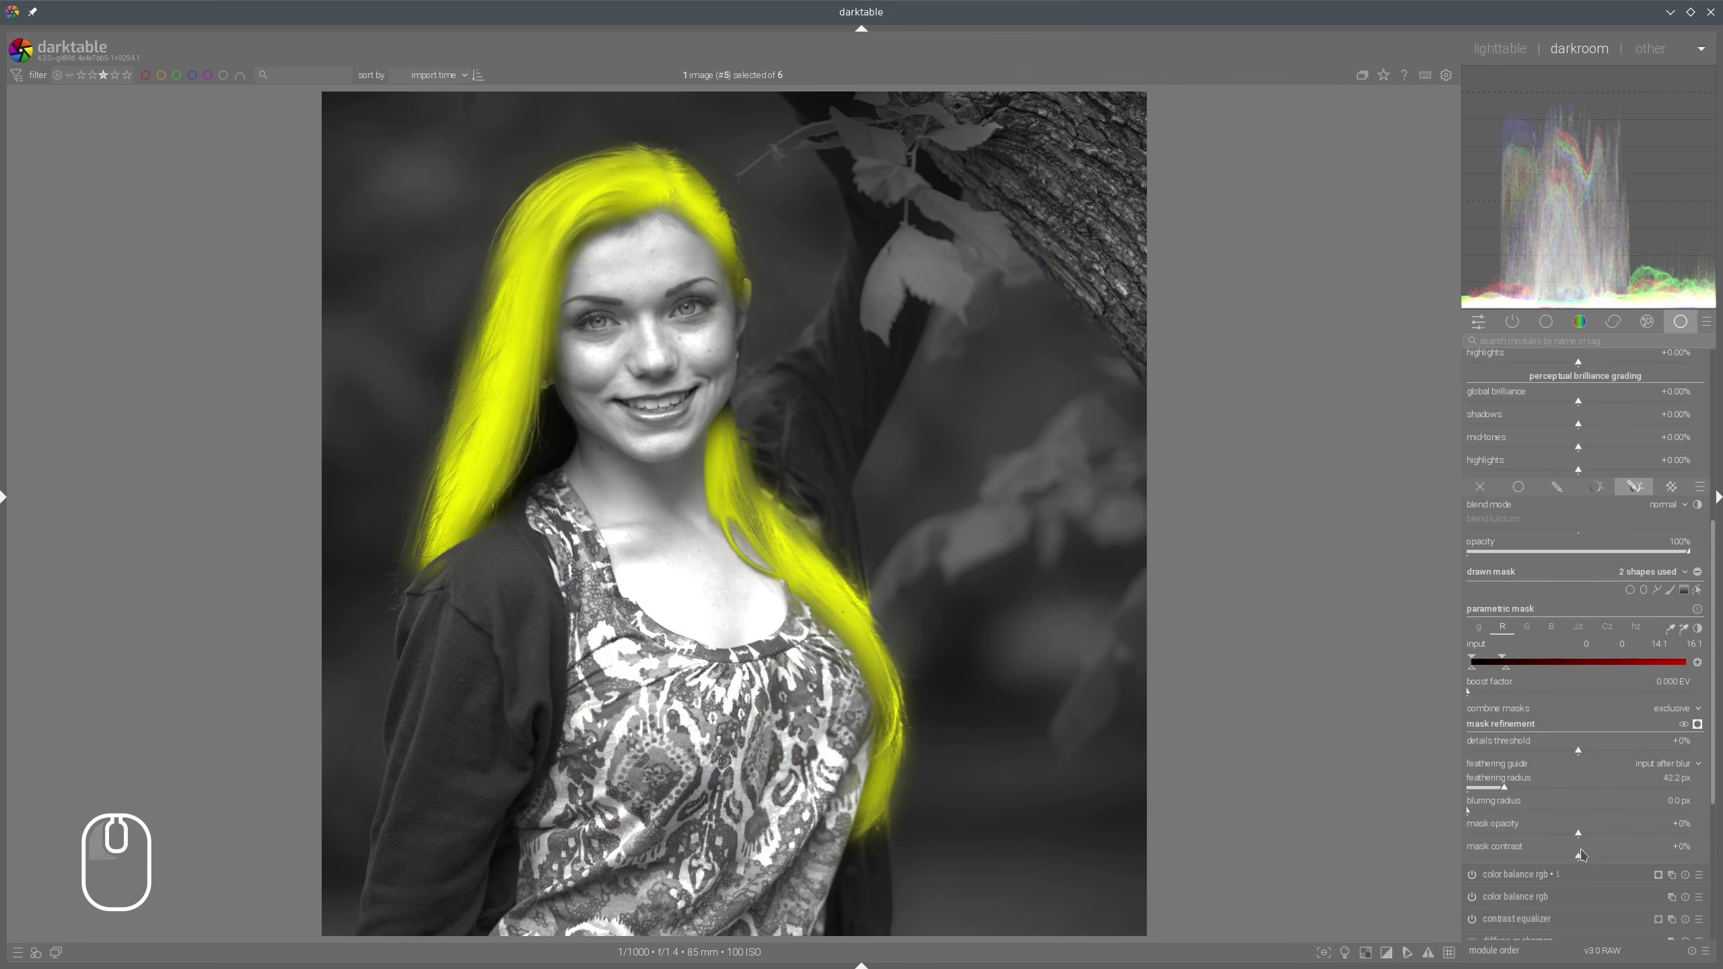
left_click_drag(1598, 865, 1594, 866)
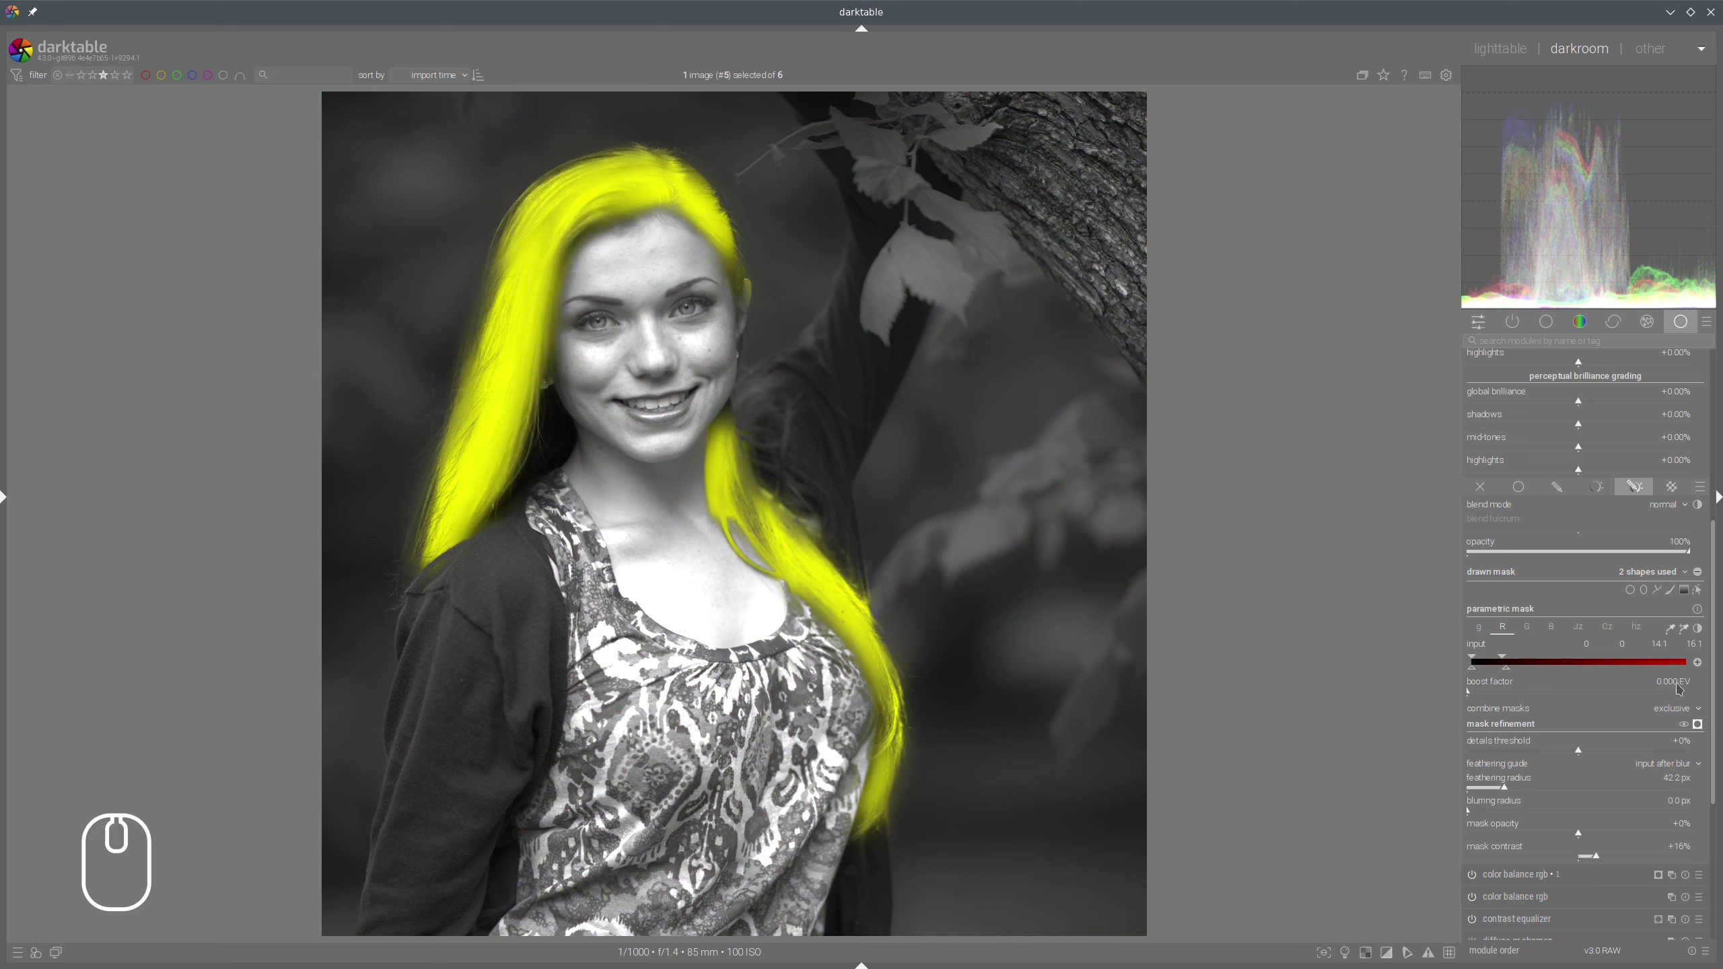
left_click(1698, 725)
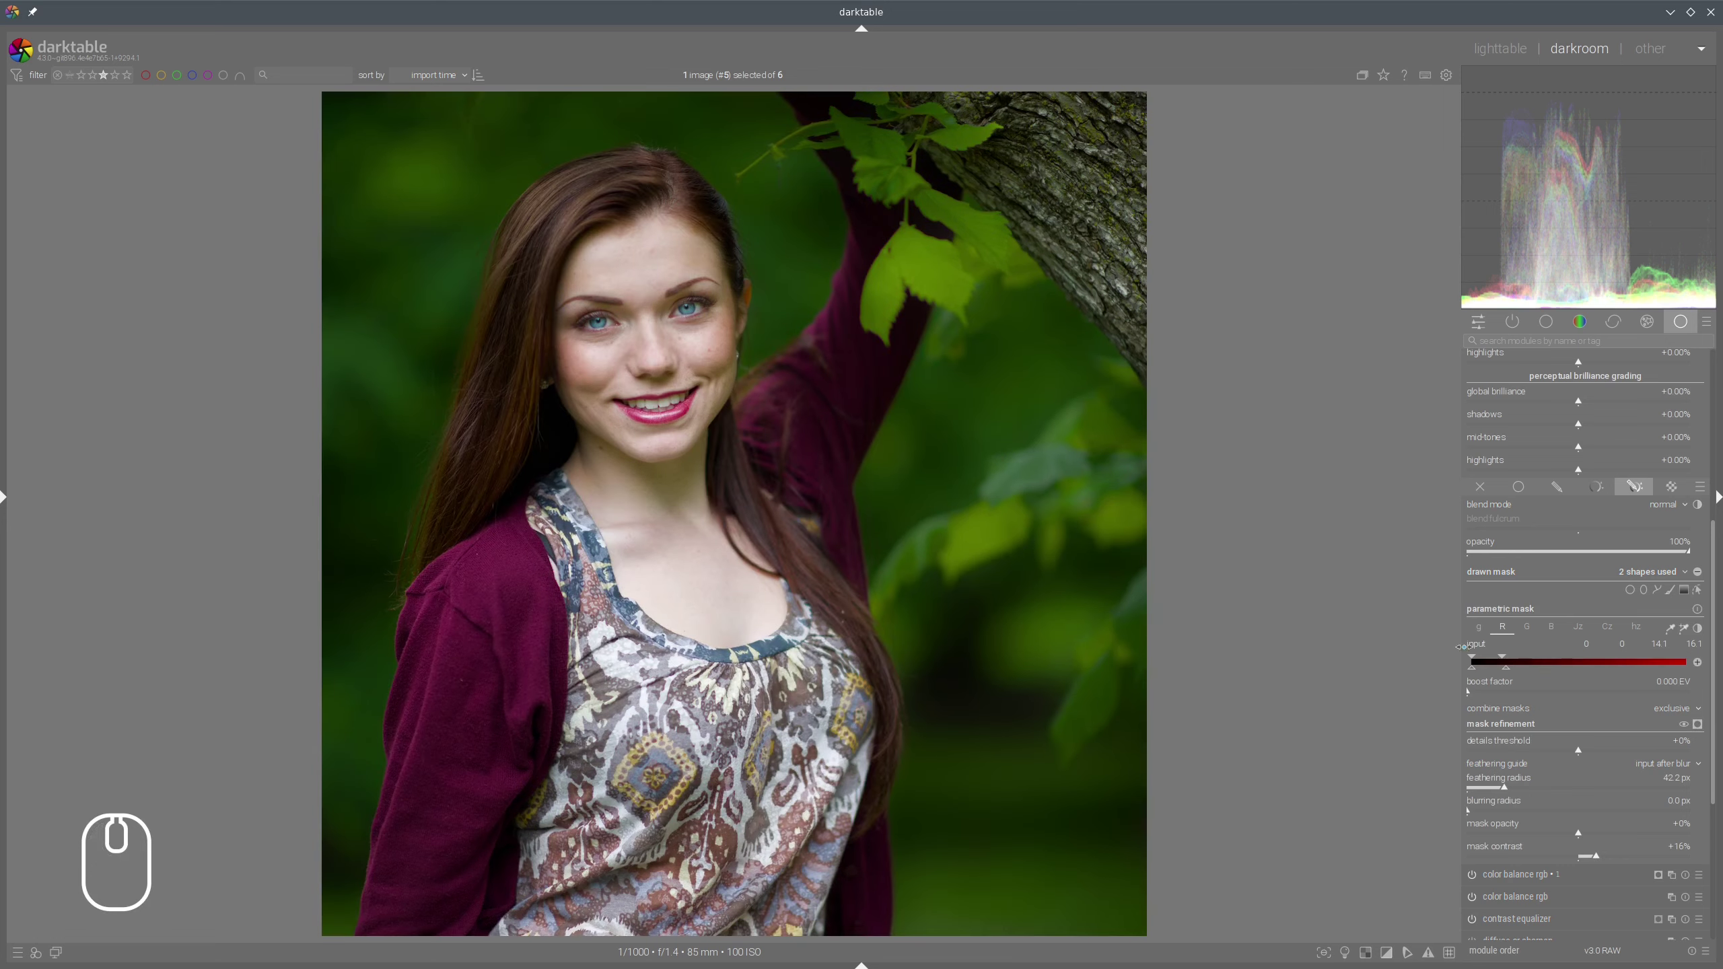
Set perceptual brilliance to +25.90% for midtones and +66.27% for highlights, and compare the hair with the module off and on
scroll(1559, 588, "up", 5)
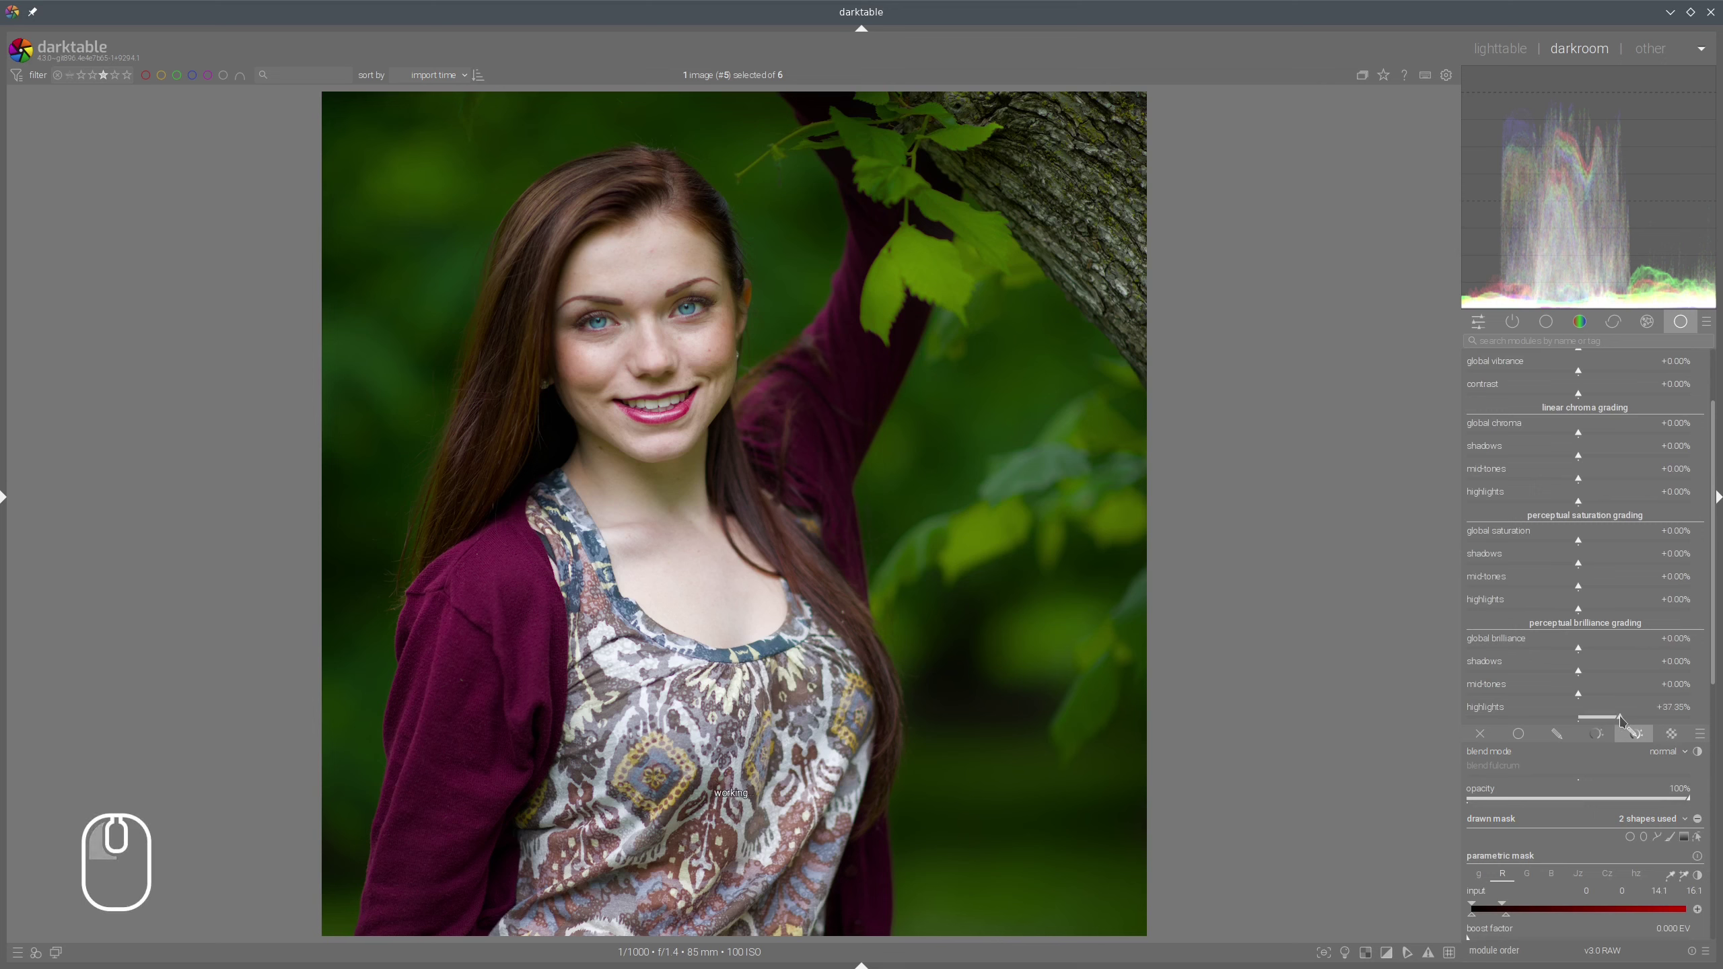
left_click_drag(1620, 717, 1637, 721)
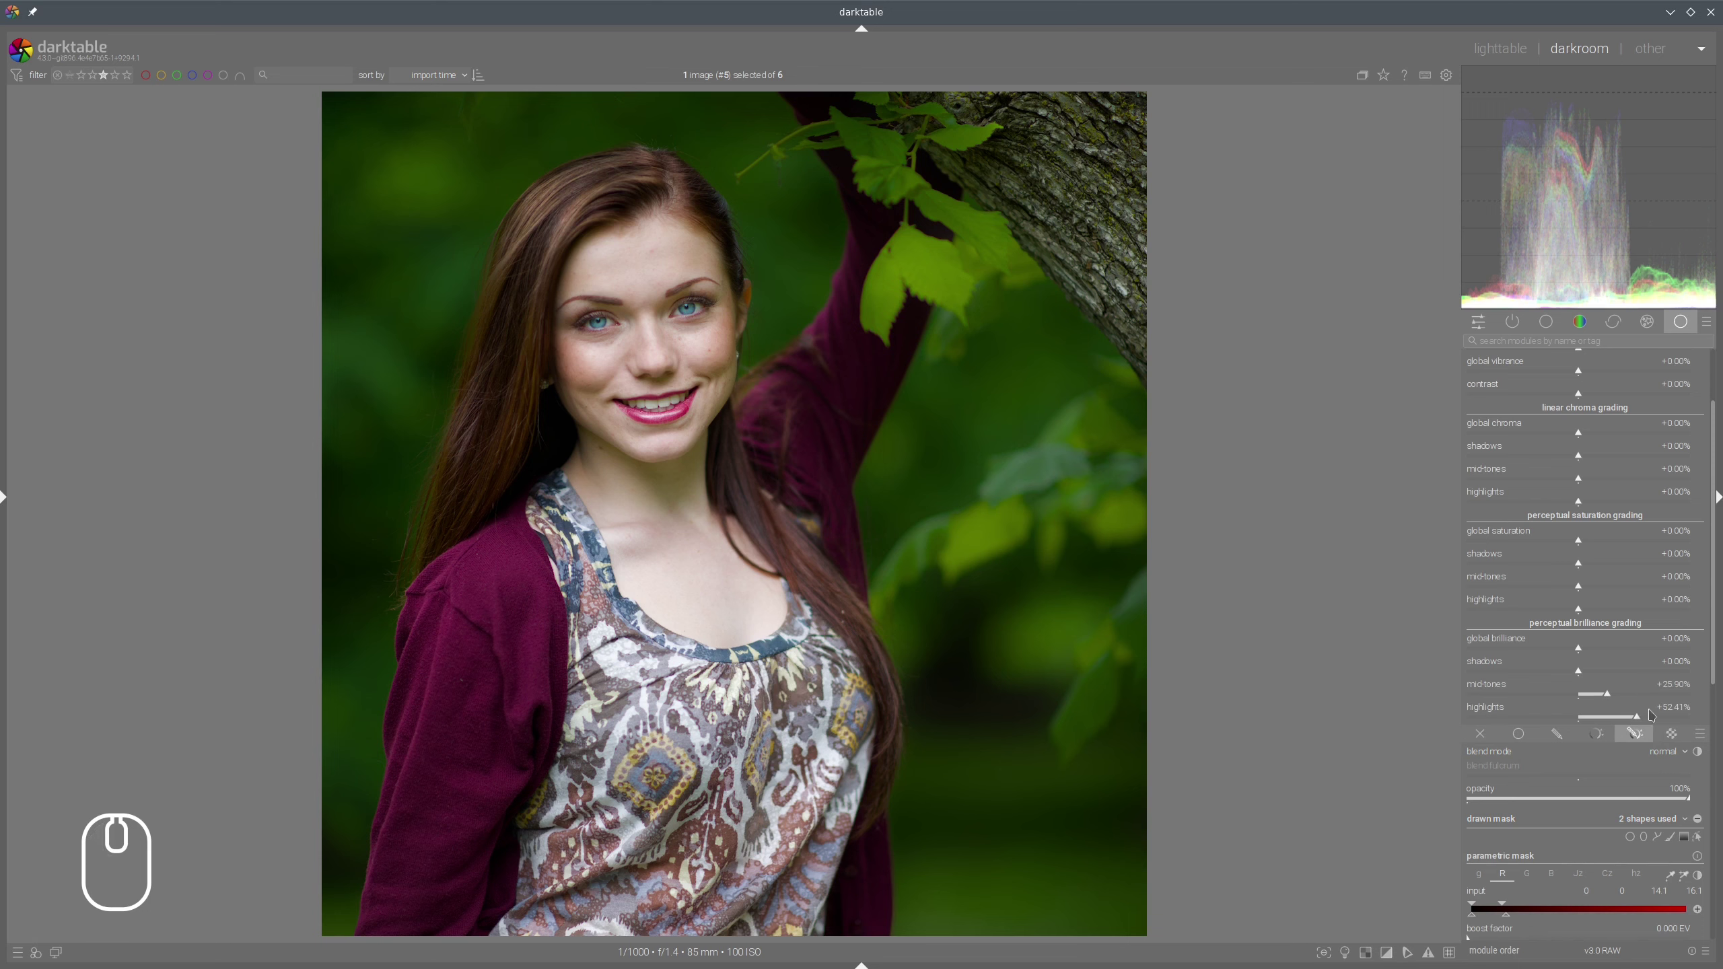
scroll(1635, 635, "up", 3)
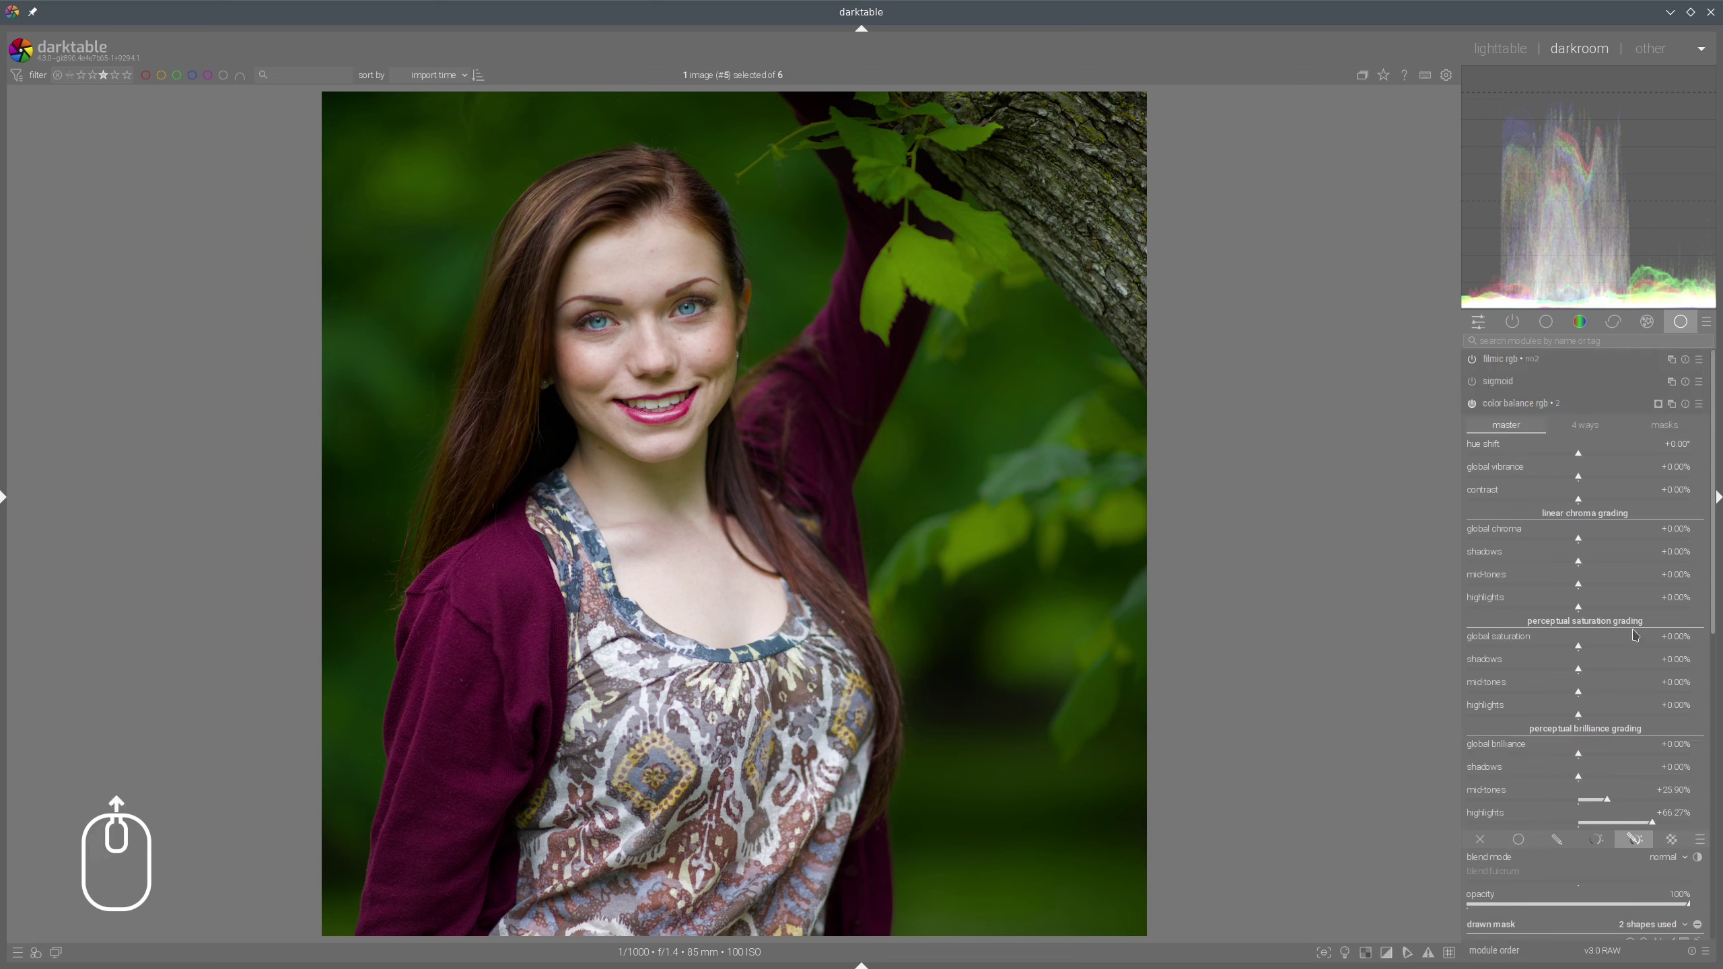
left_click(1472, 404)
left_click(1472, 404)
left_click(1472, 404)
left_click(1472, 404)
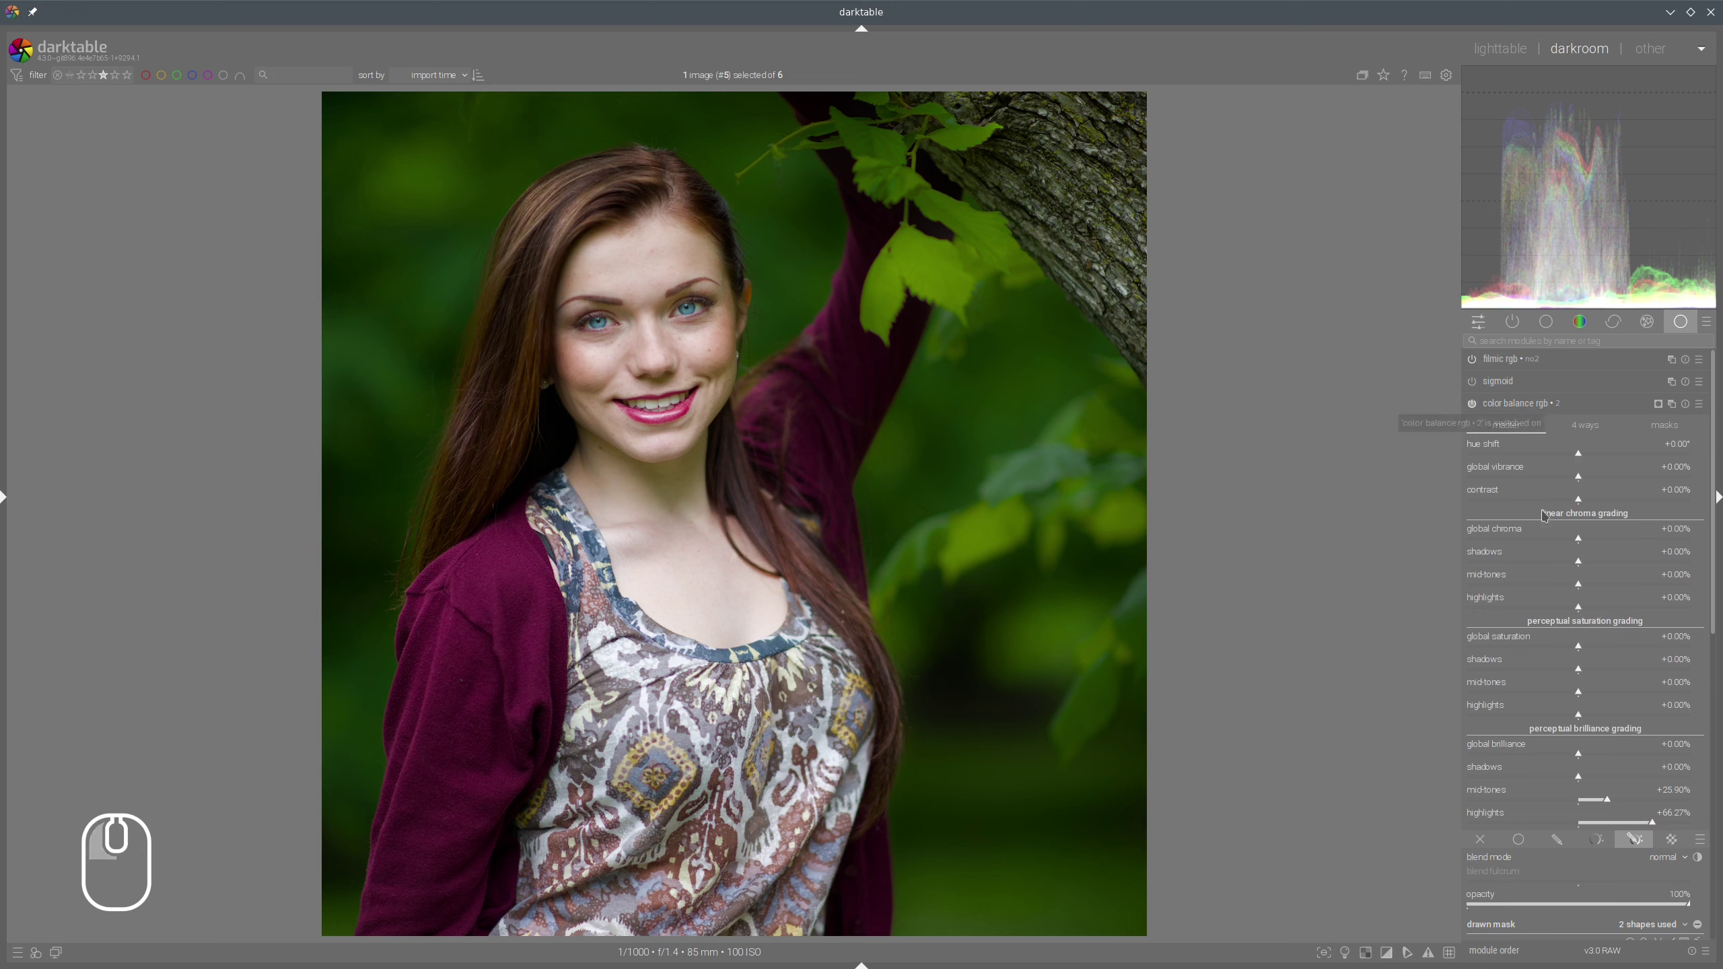
Set global brilliance to +18.07% and highlights brilliance to +57.23%, and compare the hair with the module off and on
left_click(1587, 759)
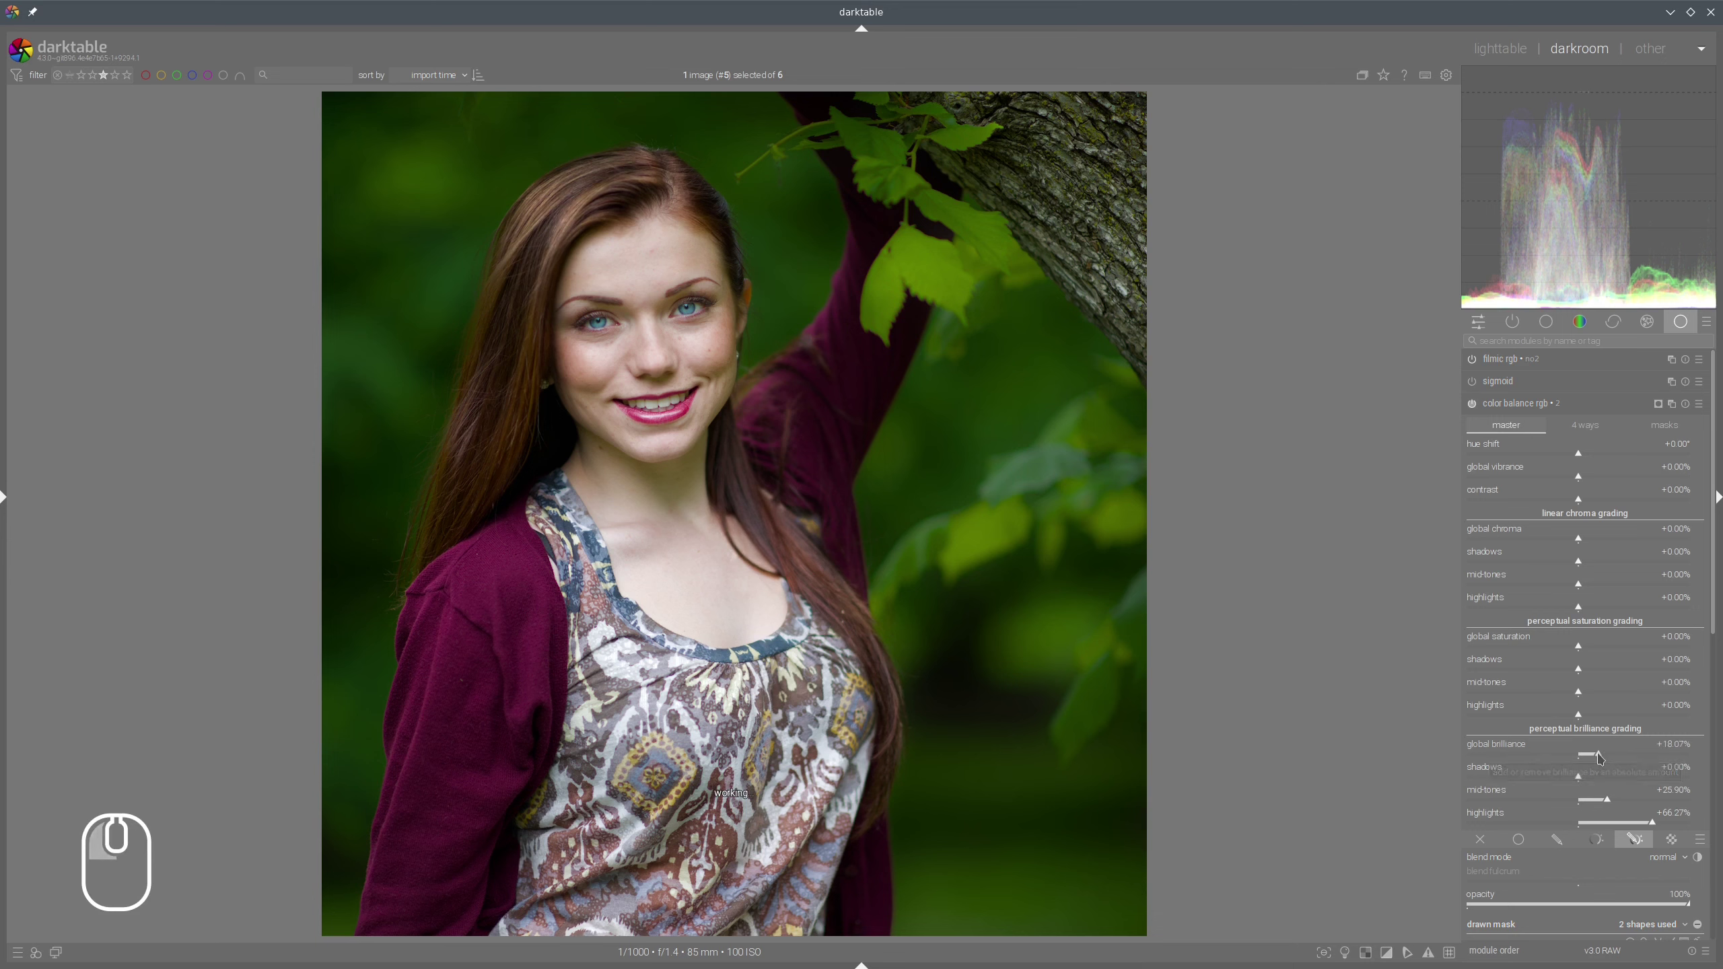
left_click(1598, 755)
left_click(1666, 823)
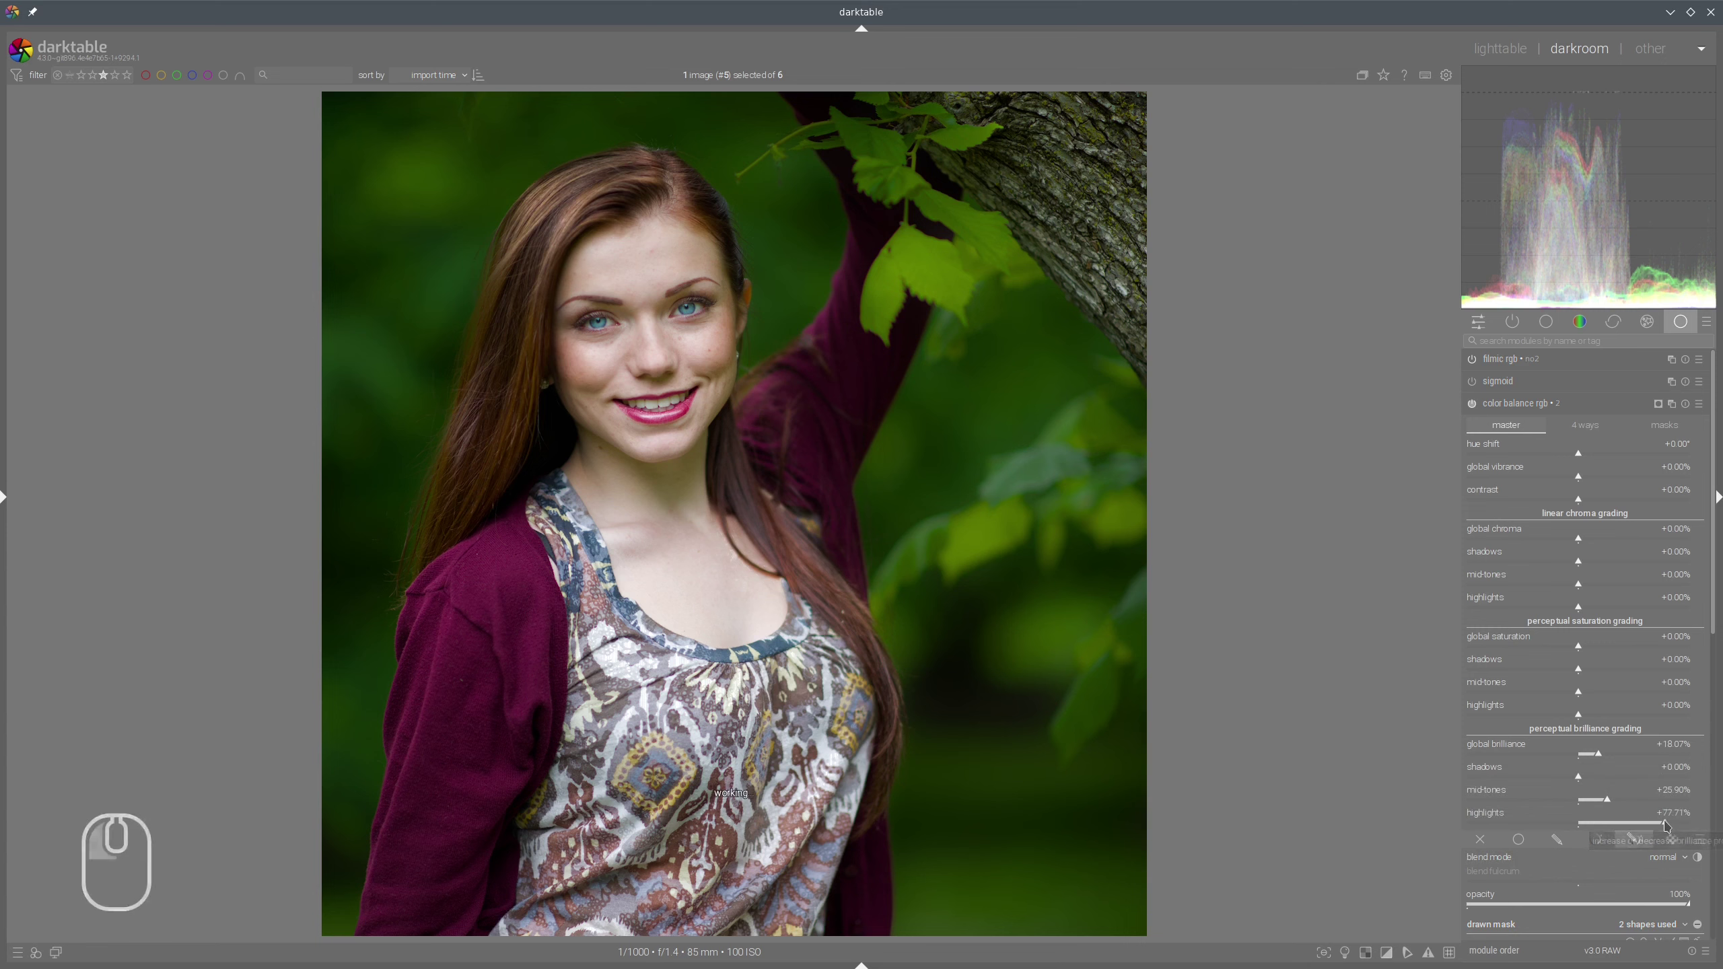
left_click(1642, 822)
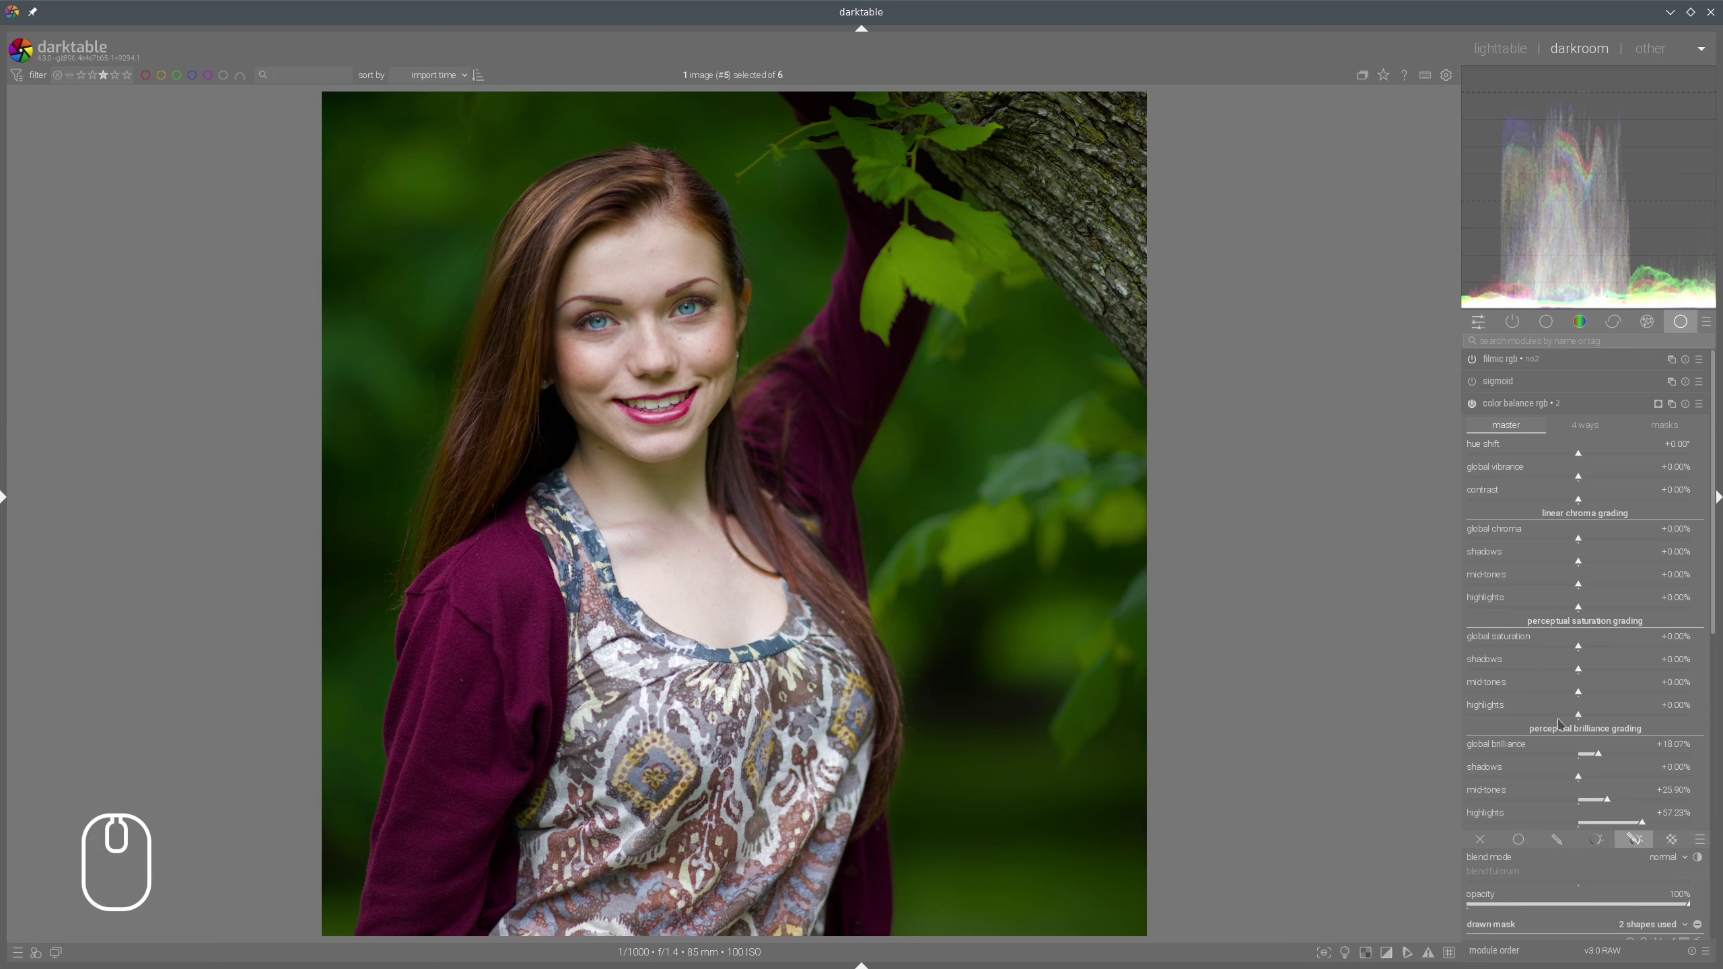
left_click(1470, 407)
left_click(1470, 407)
left_click(1472, 406)
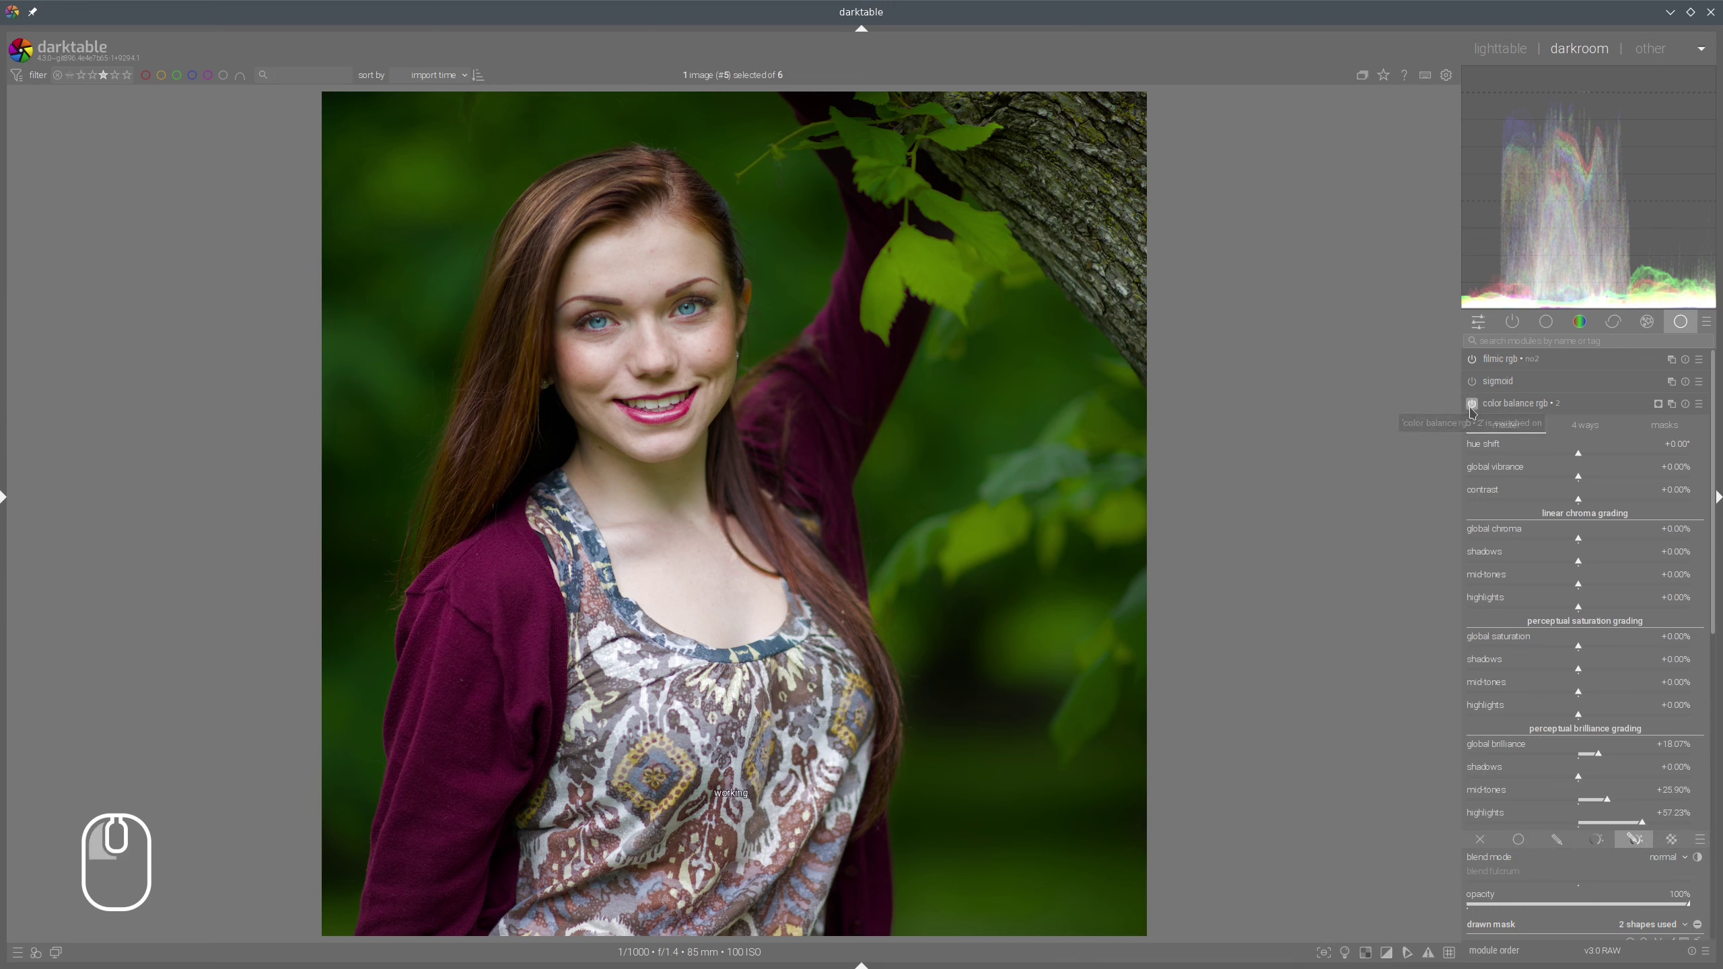
left_click(1472, 406)
Set the hair mask's blurring radius to 33.1 px while checking the strand beside the neck
scroll(776, 598, "up", 1)
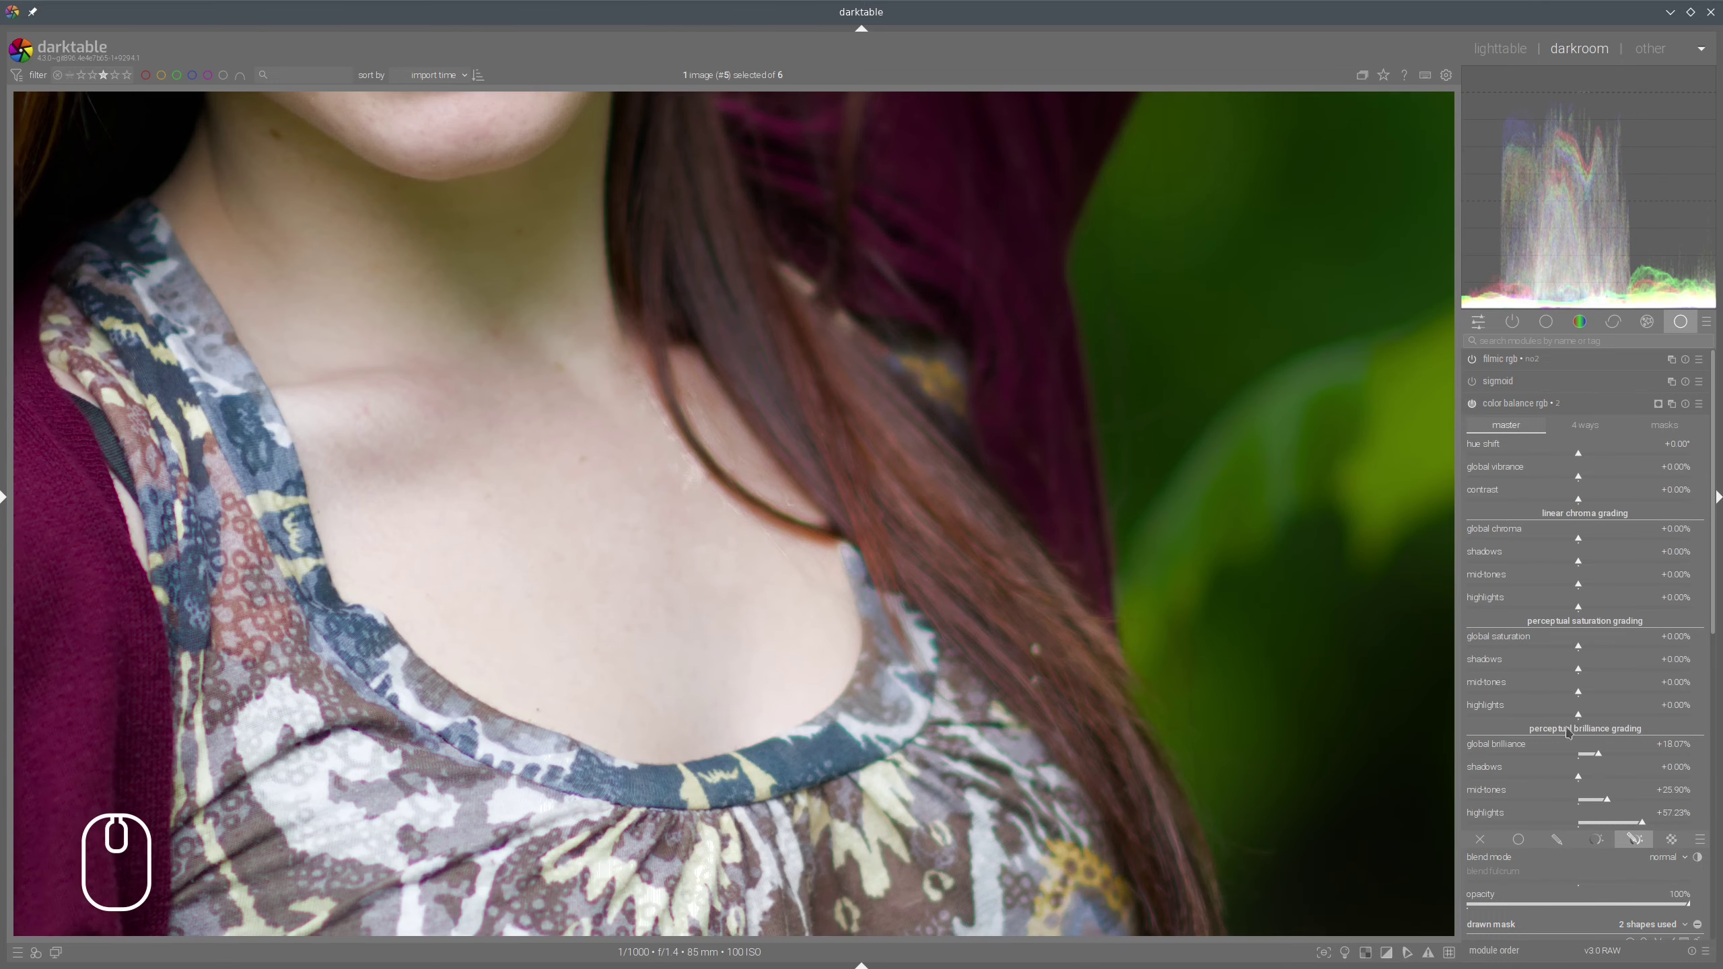
scroll(1557, 772, "down", 5)
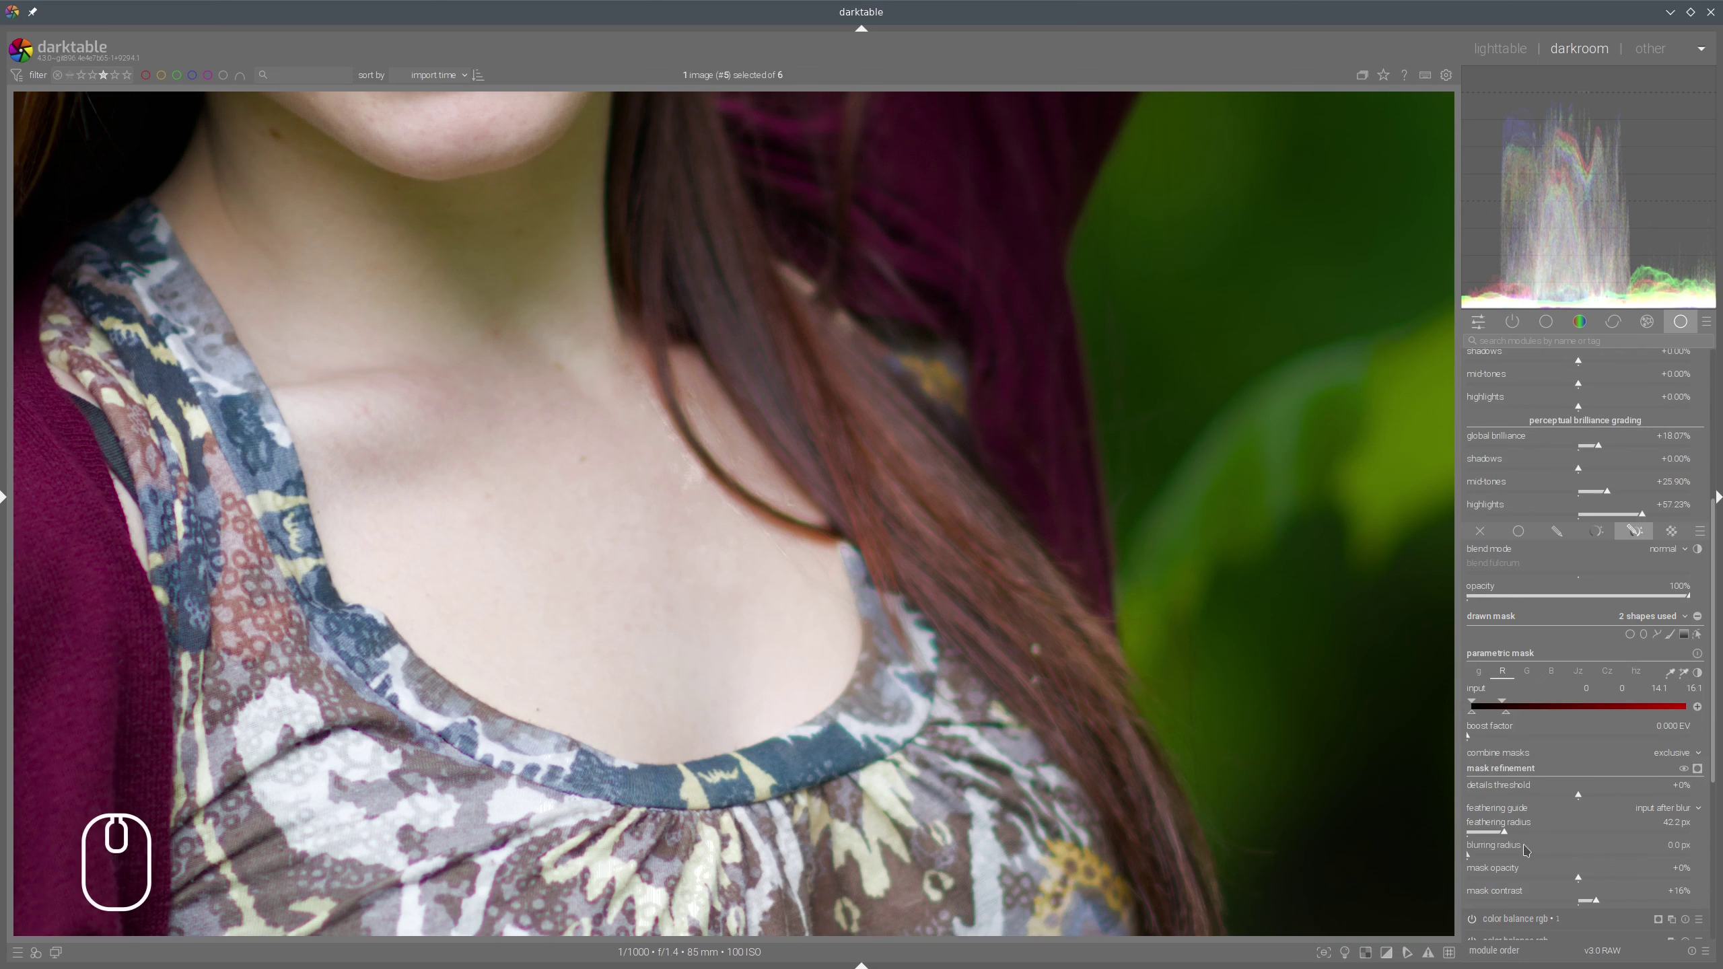
scroll(1533, 840, "down", 1)
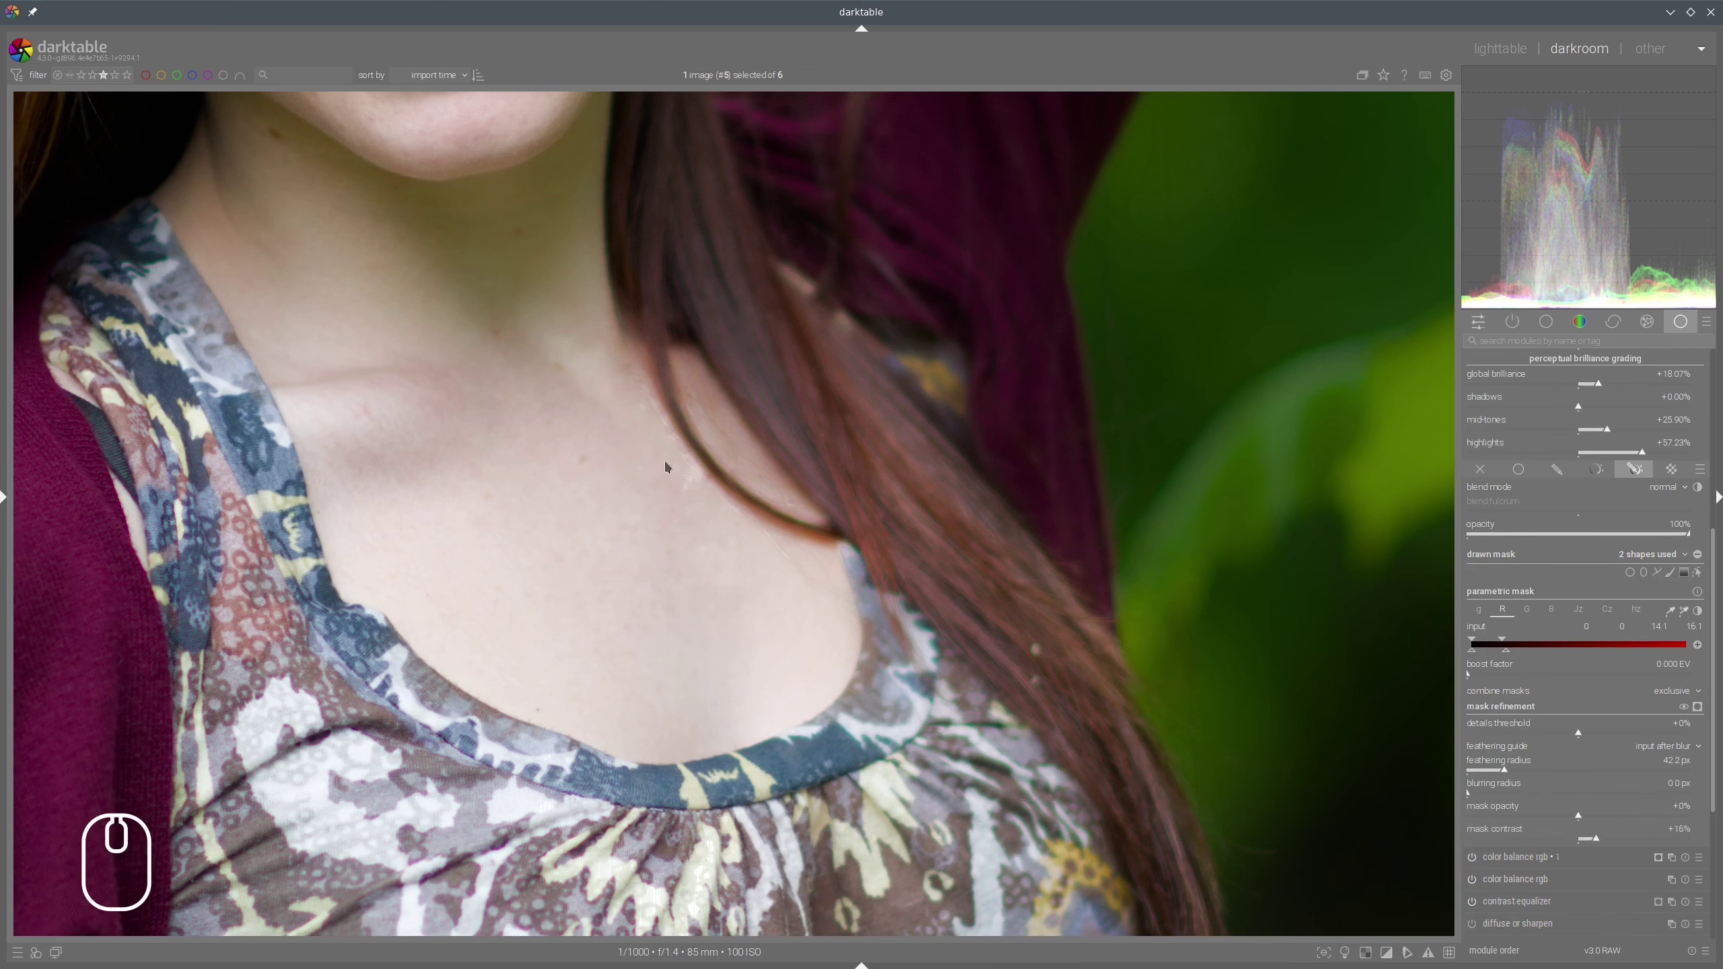
left_click(1540, 793)
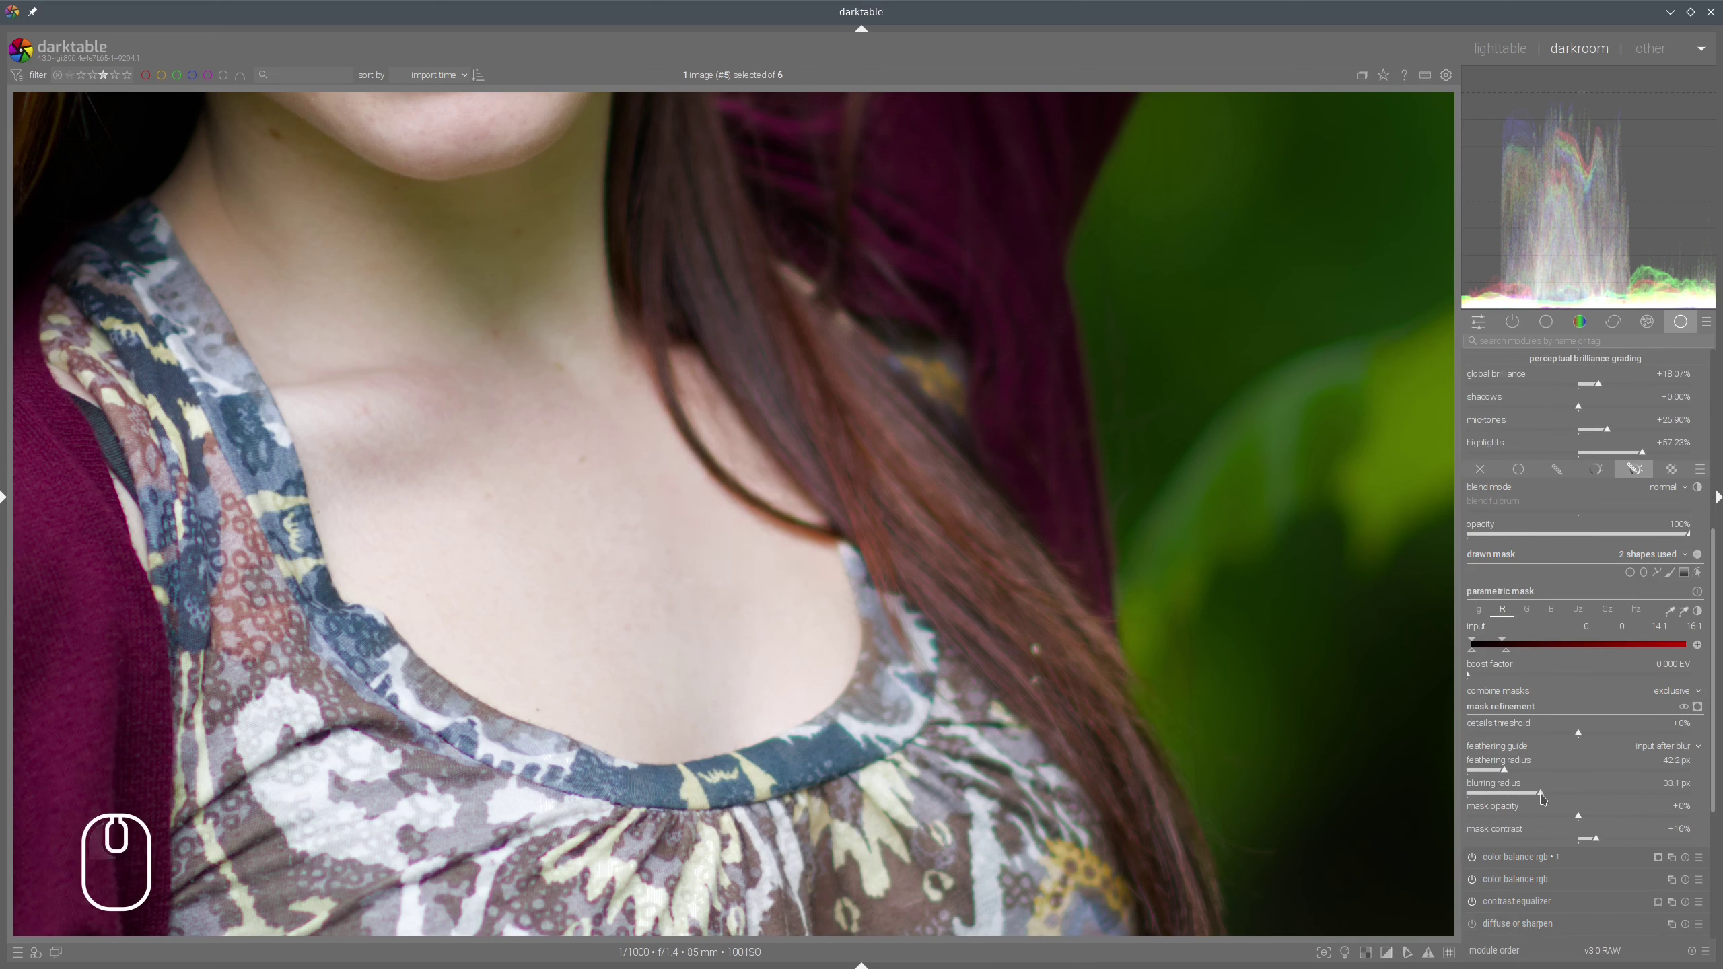
scroll(1115, 670, "down", 3)
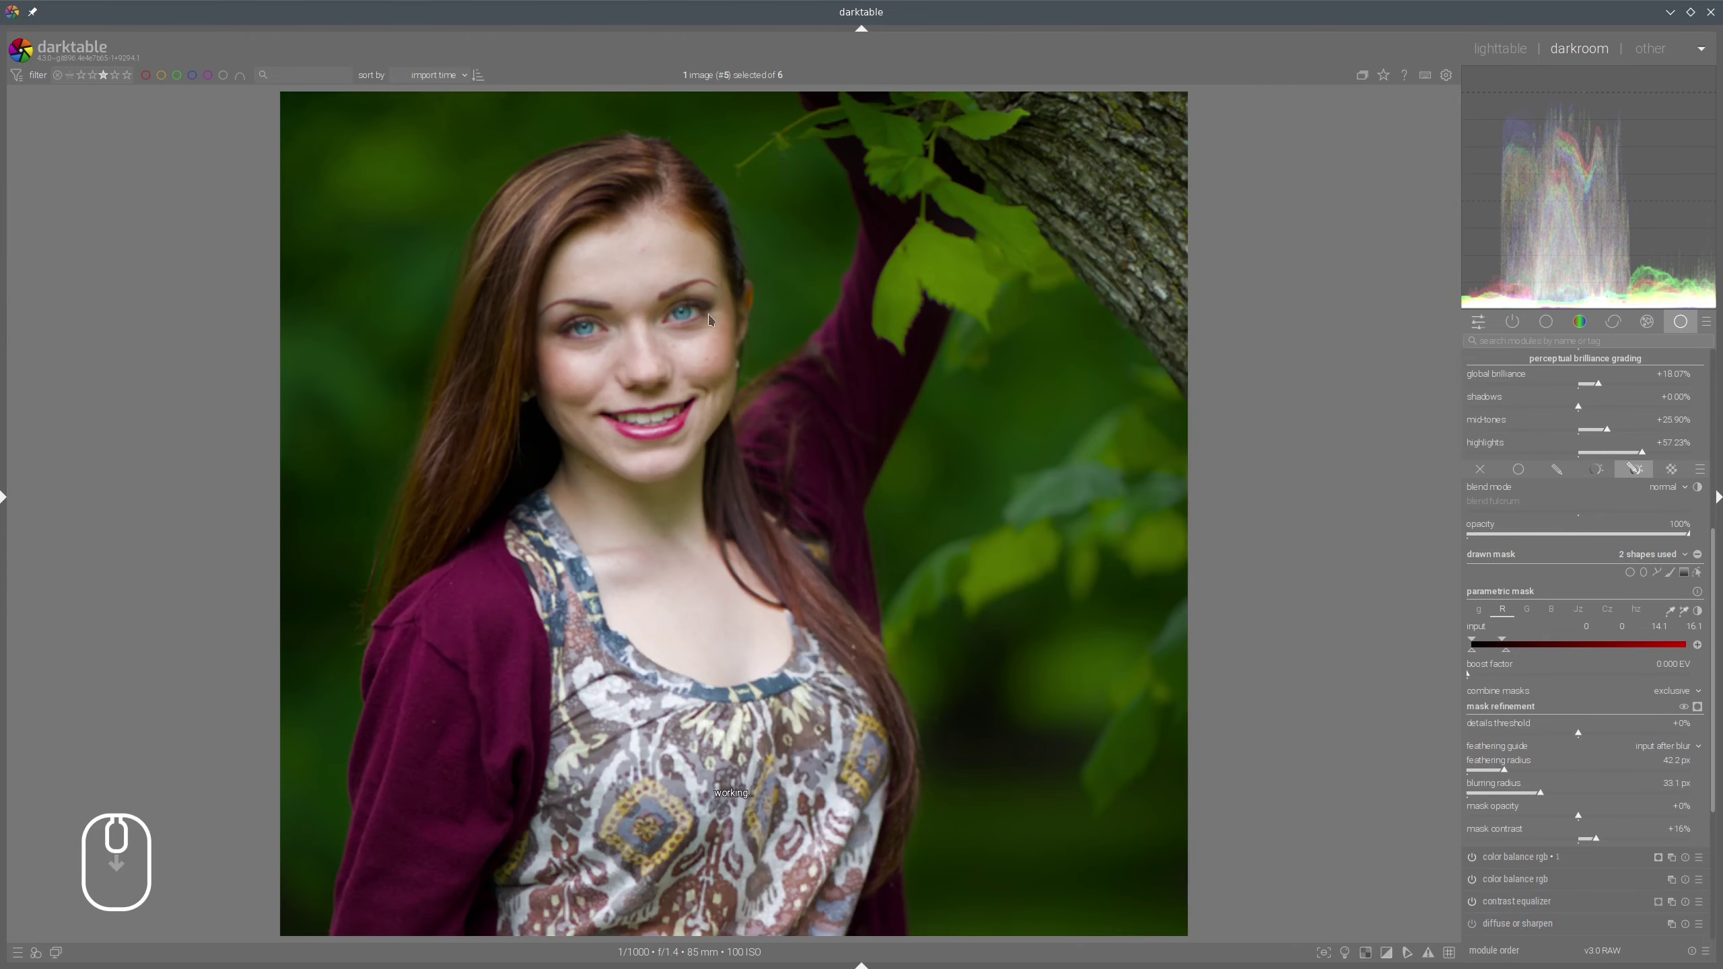
scroll(716, 284, "down", 1)
Check the effect of the hair's color balance rgb instance by toggling it, and collapse the module
scroll(1503, 378, "up", 5)
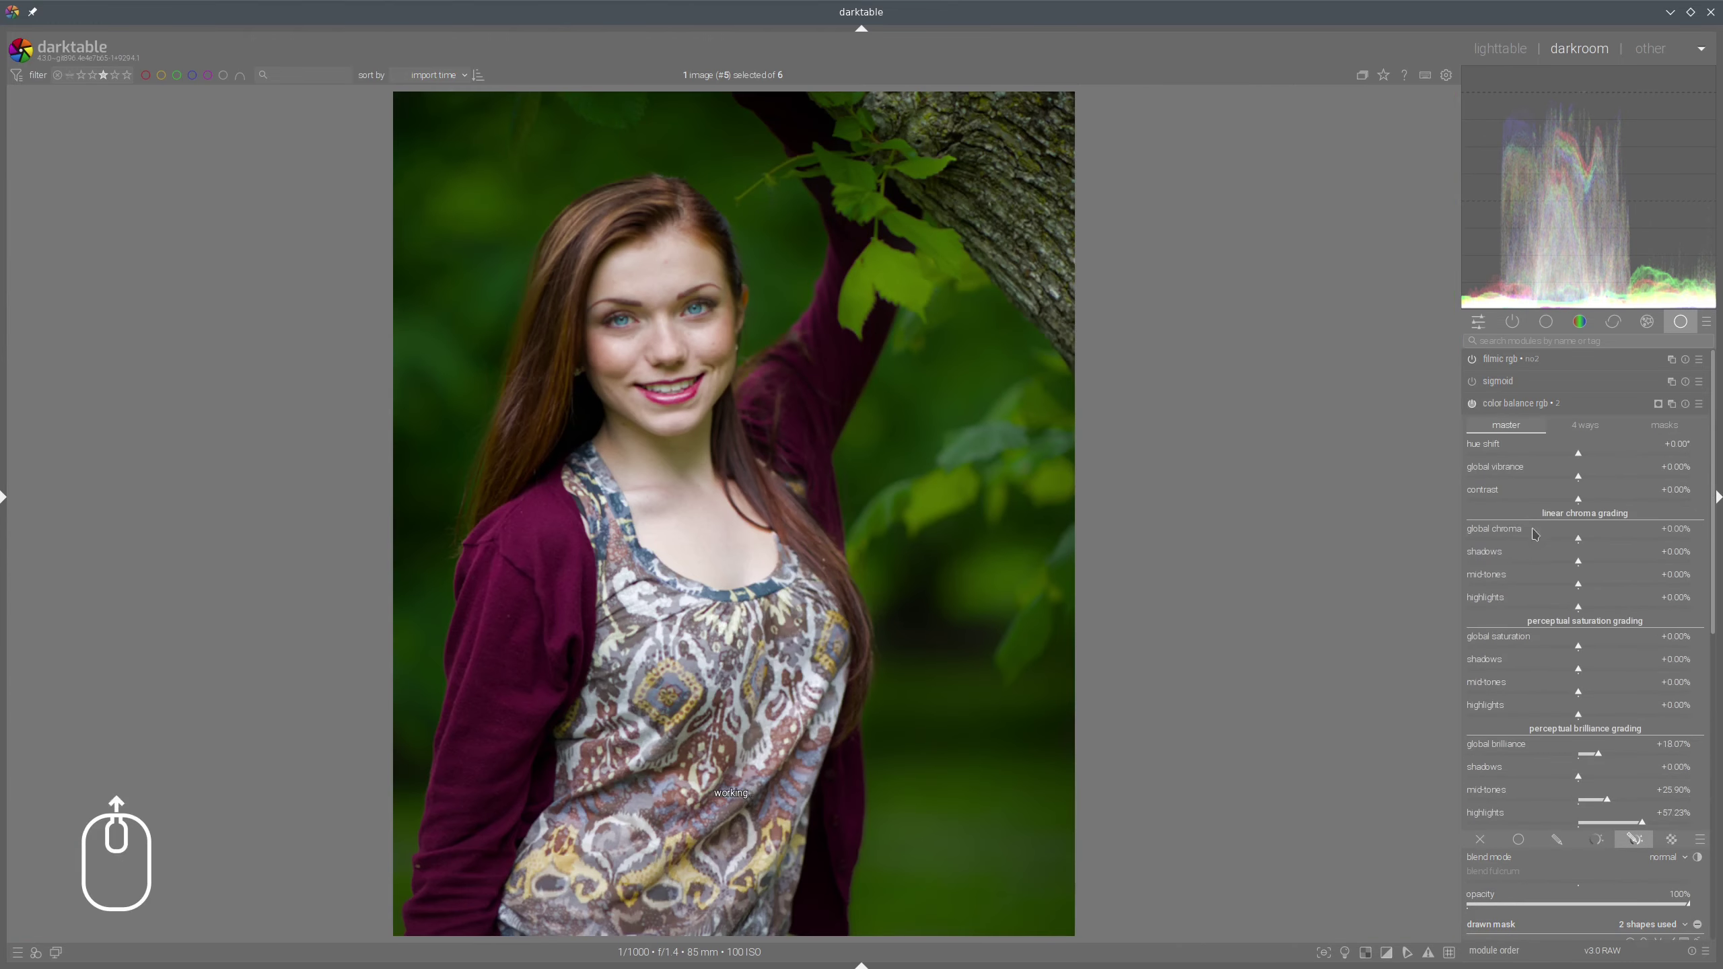
left_click(1472, 405)
left_click(1513, 404)
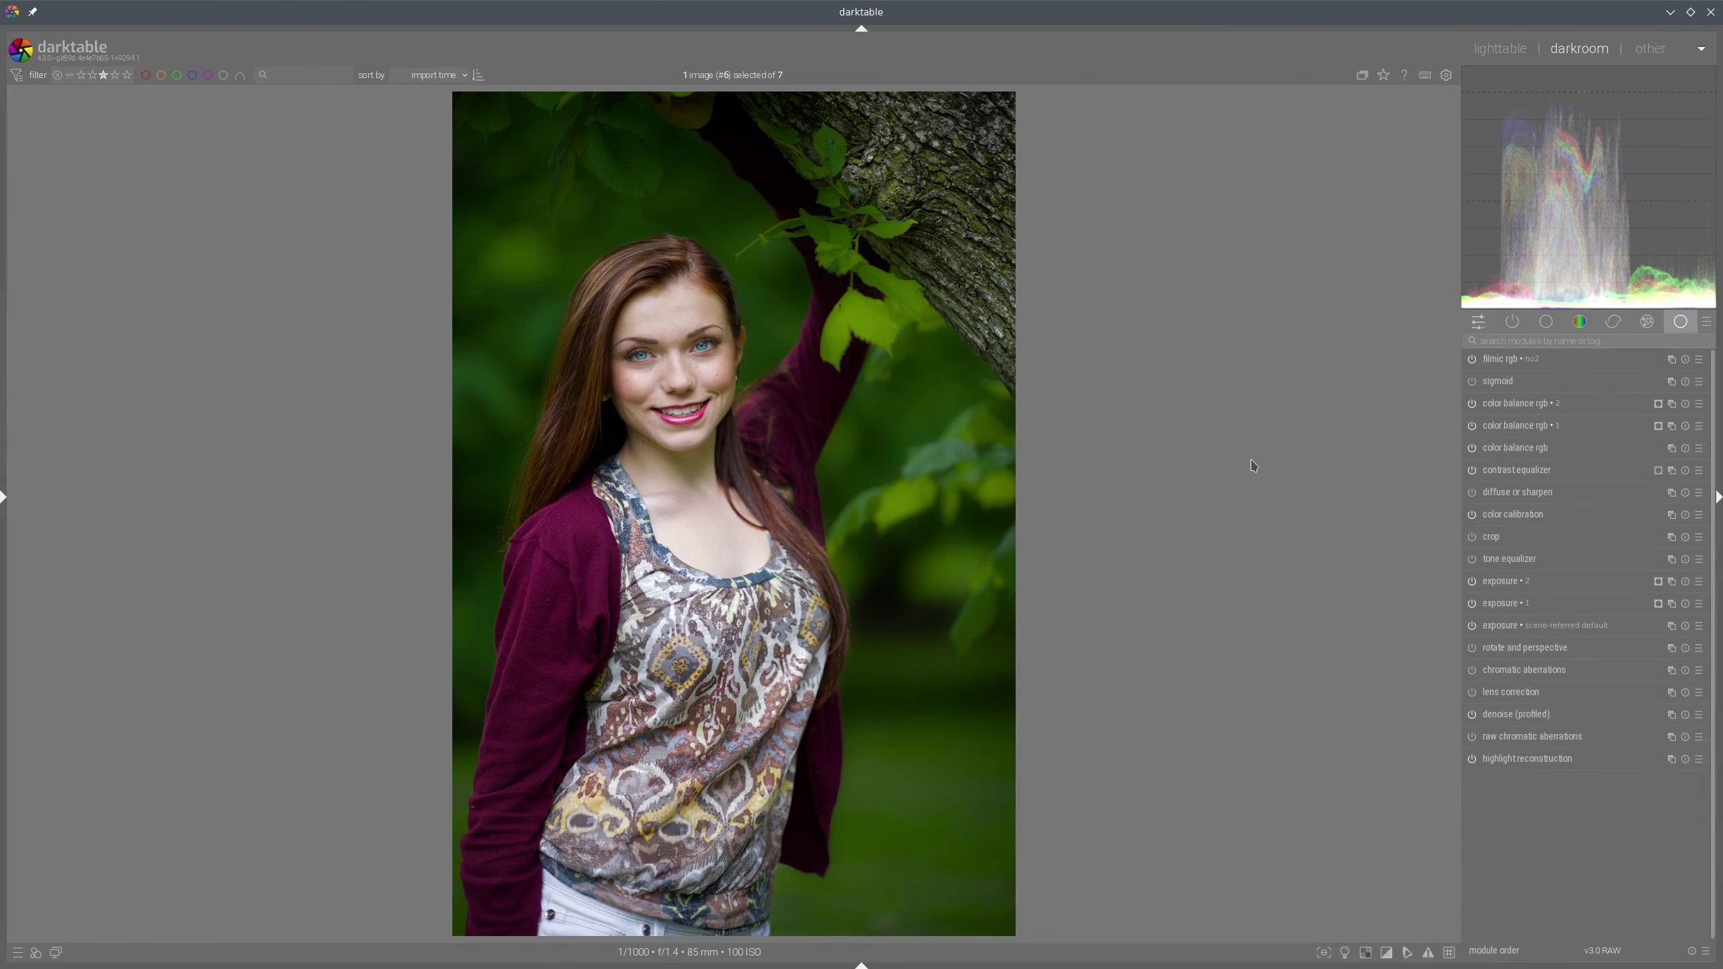
Move the diffuse or sharpen module above contrast equalizer in the module order and expand its settings
scroll(694, 350, "up", 4)
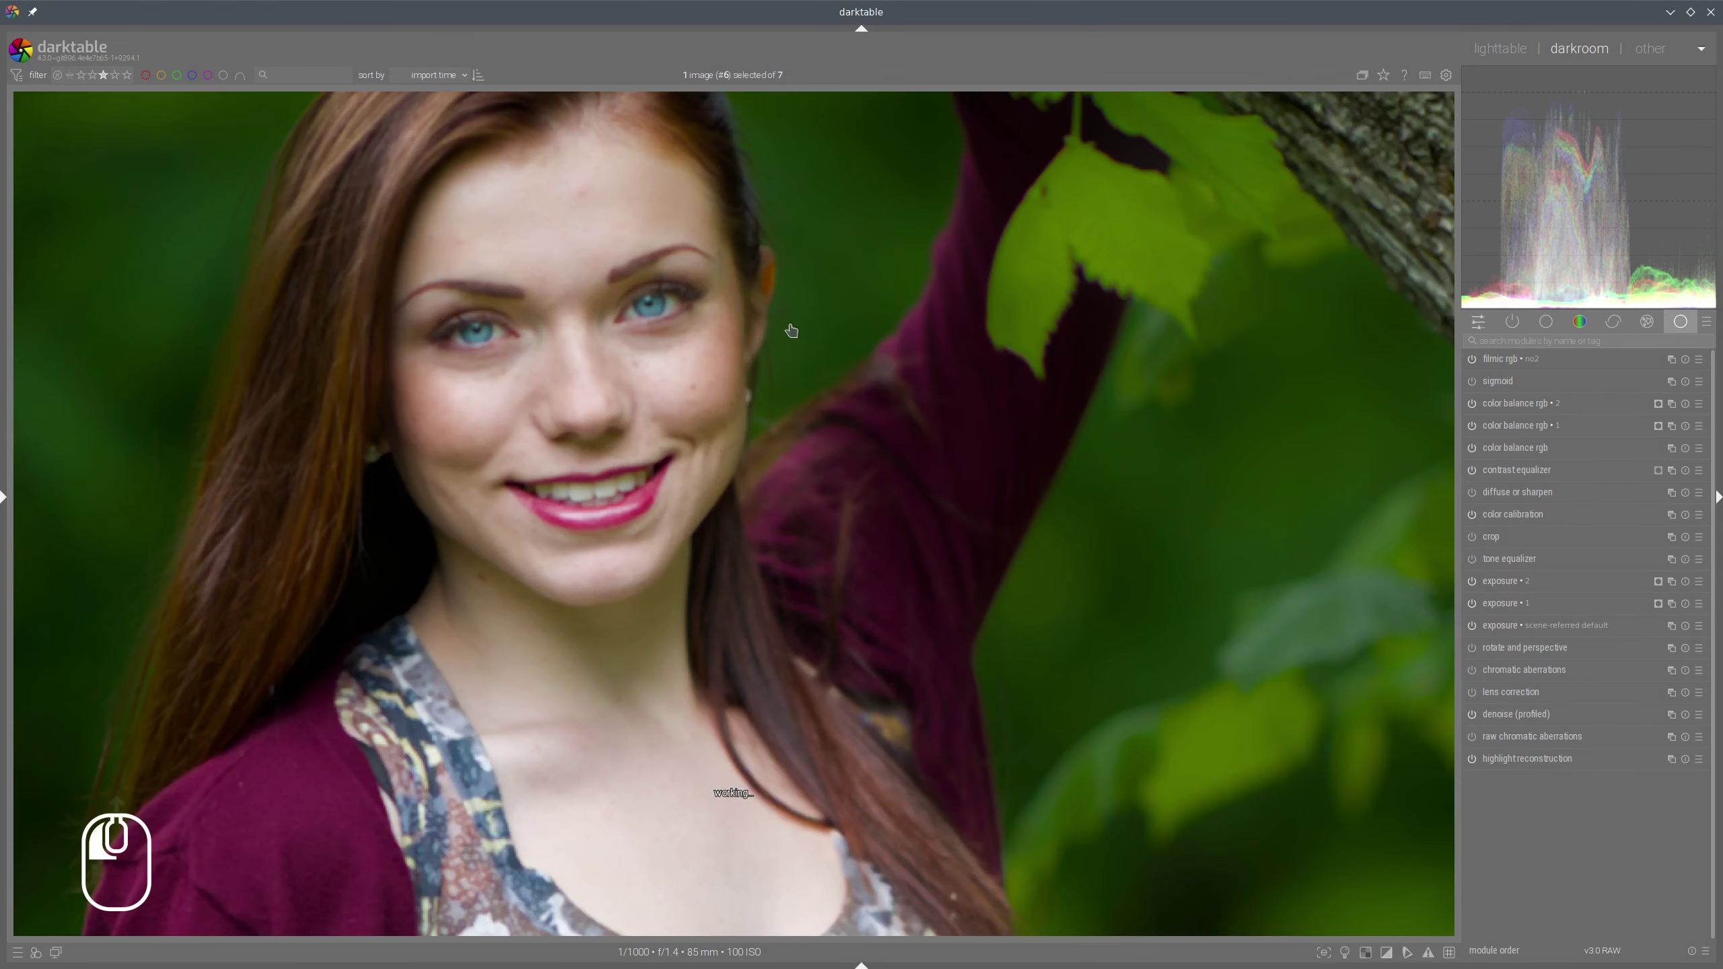
left_click_drag(790, 330, 723, 519)
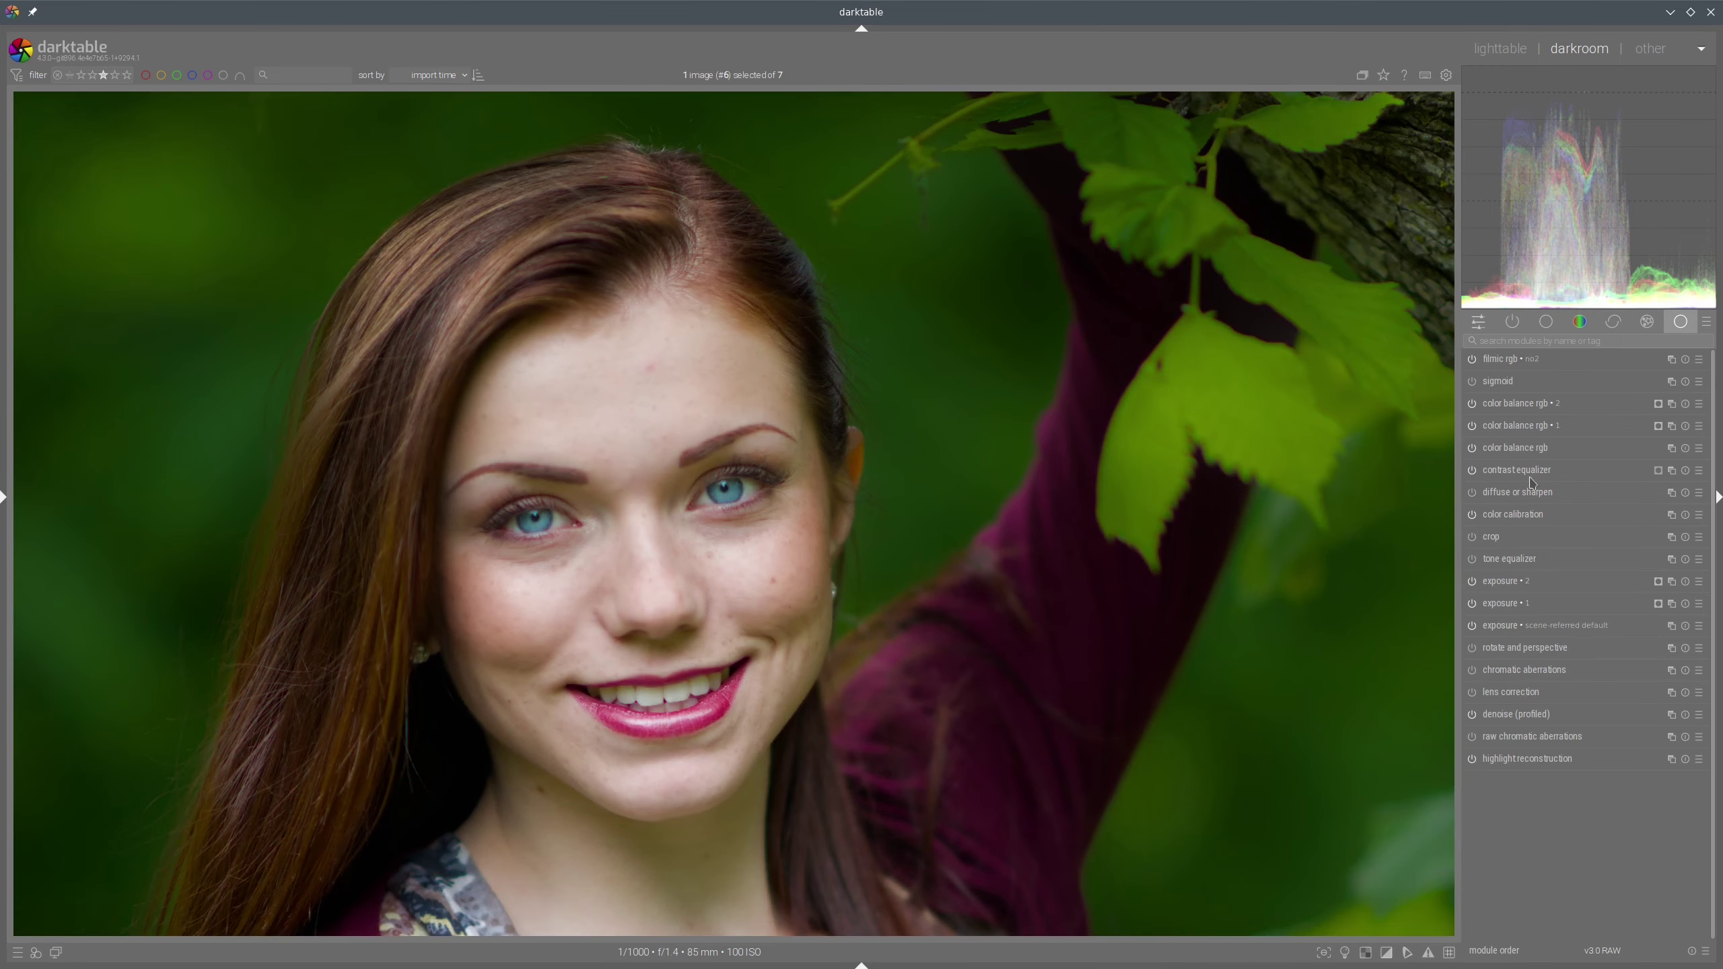
mouse_move(1512, 499)
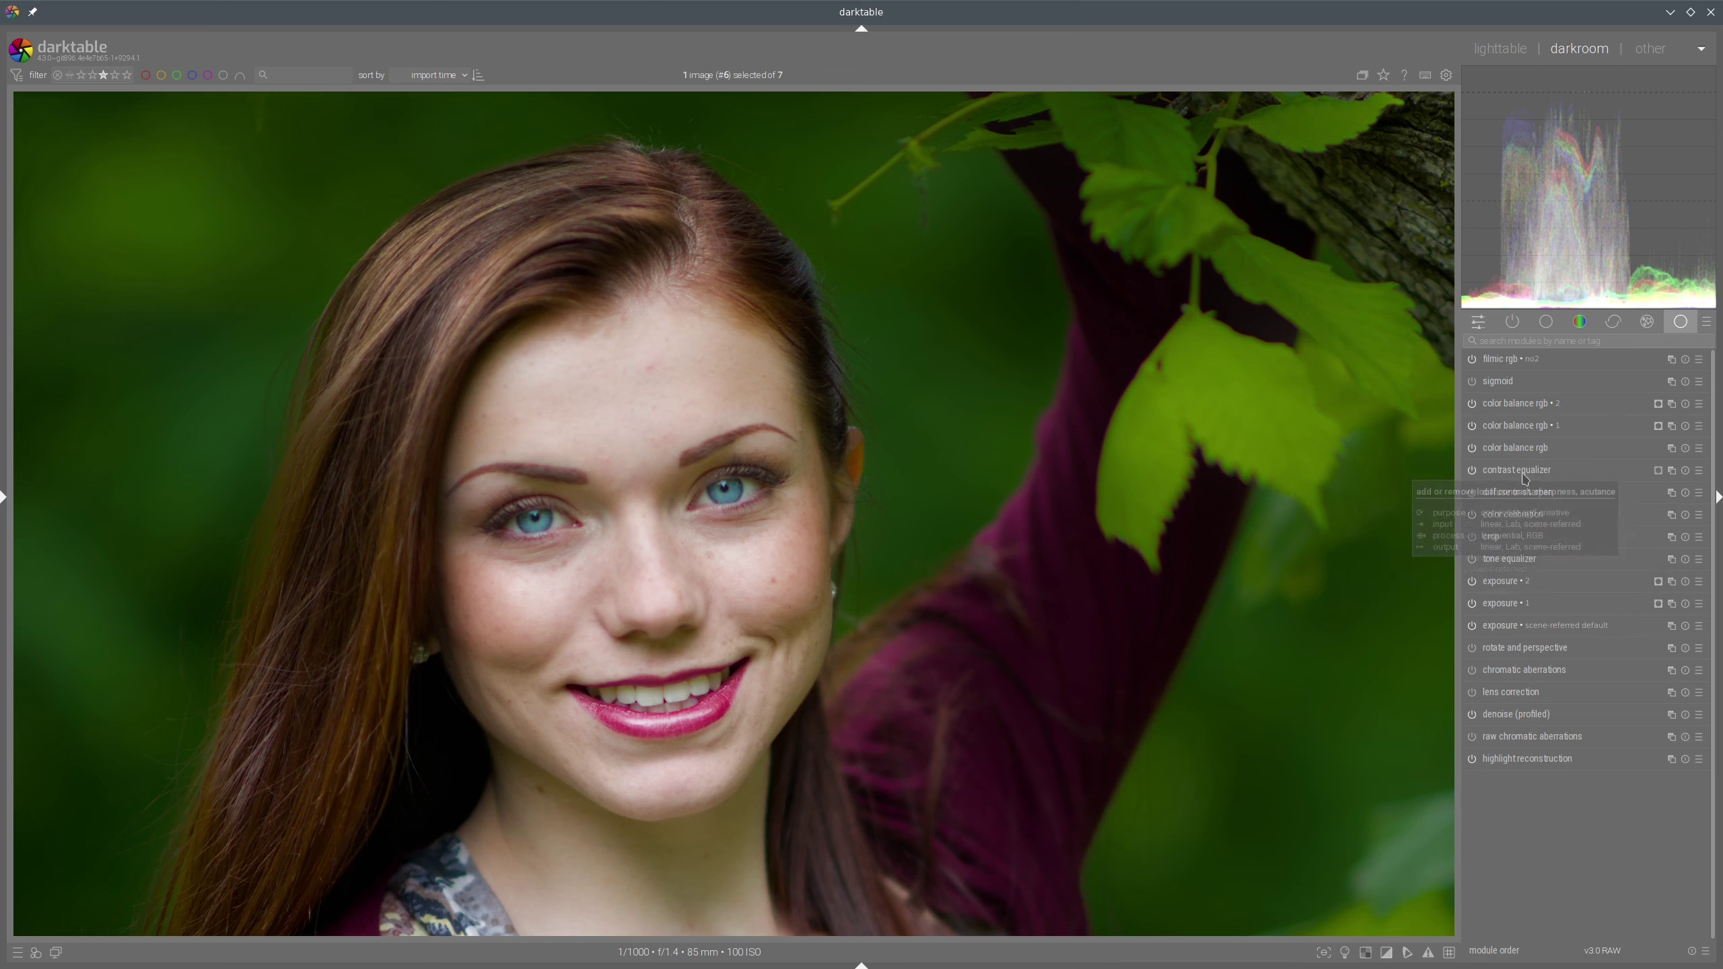
left_click_drag(1530, 500, 1532, 477)
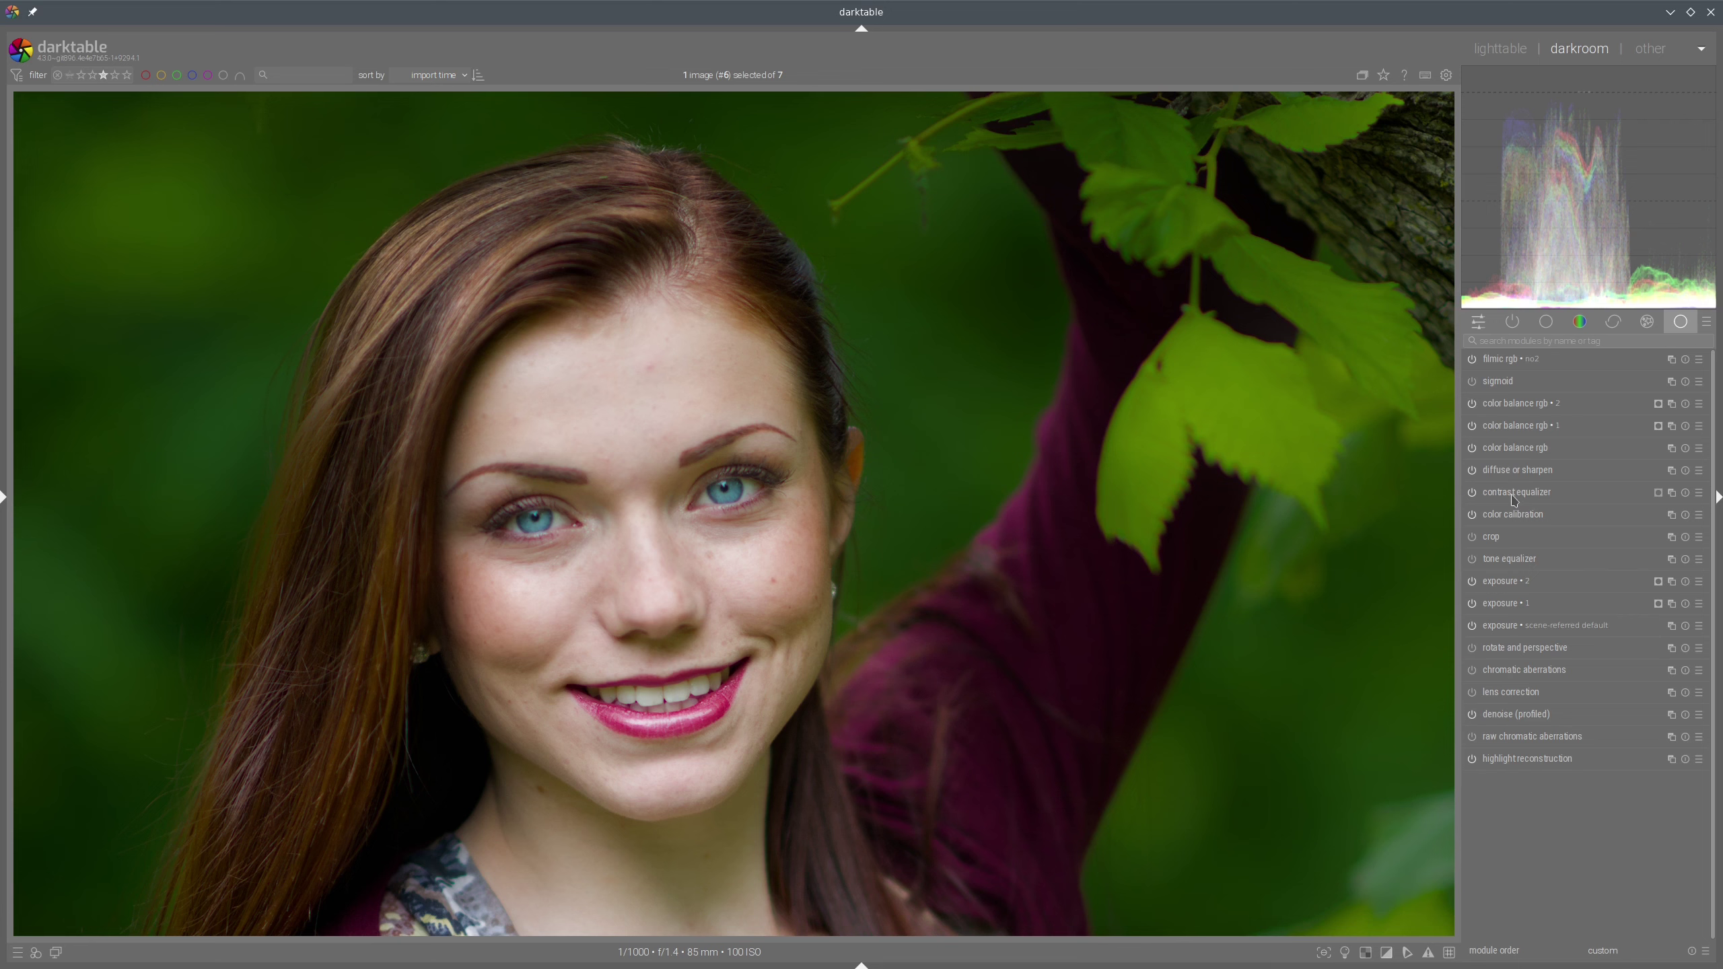
left_click(1523, 470)
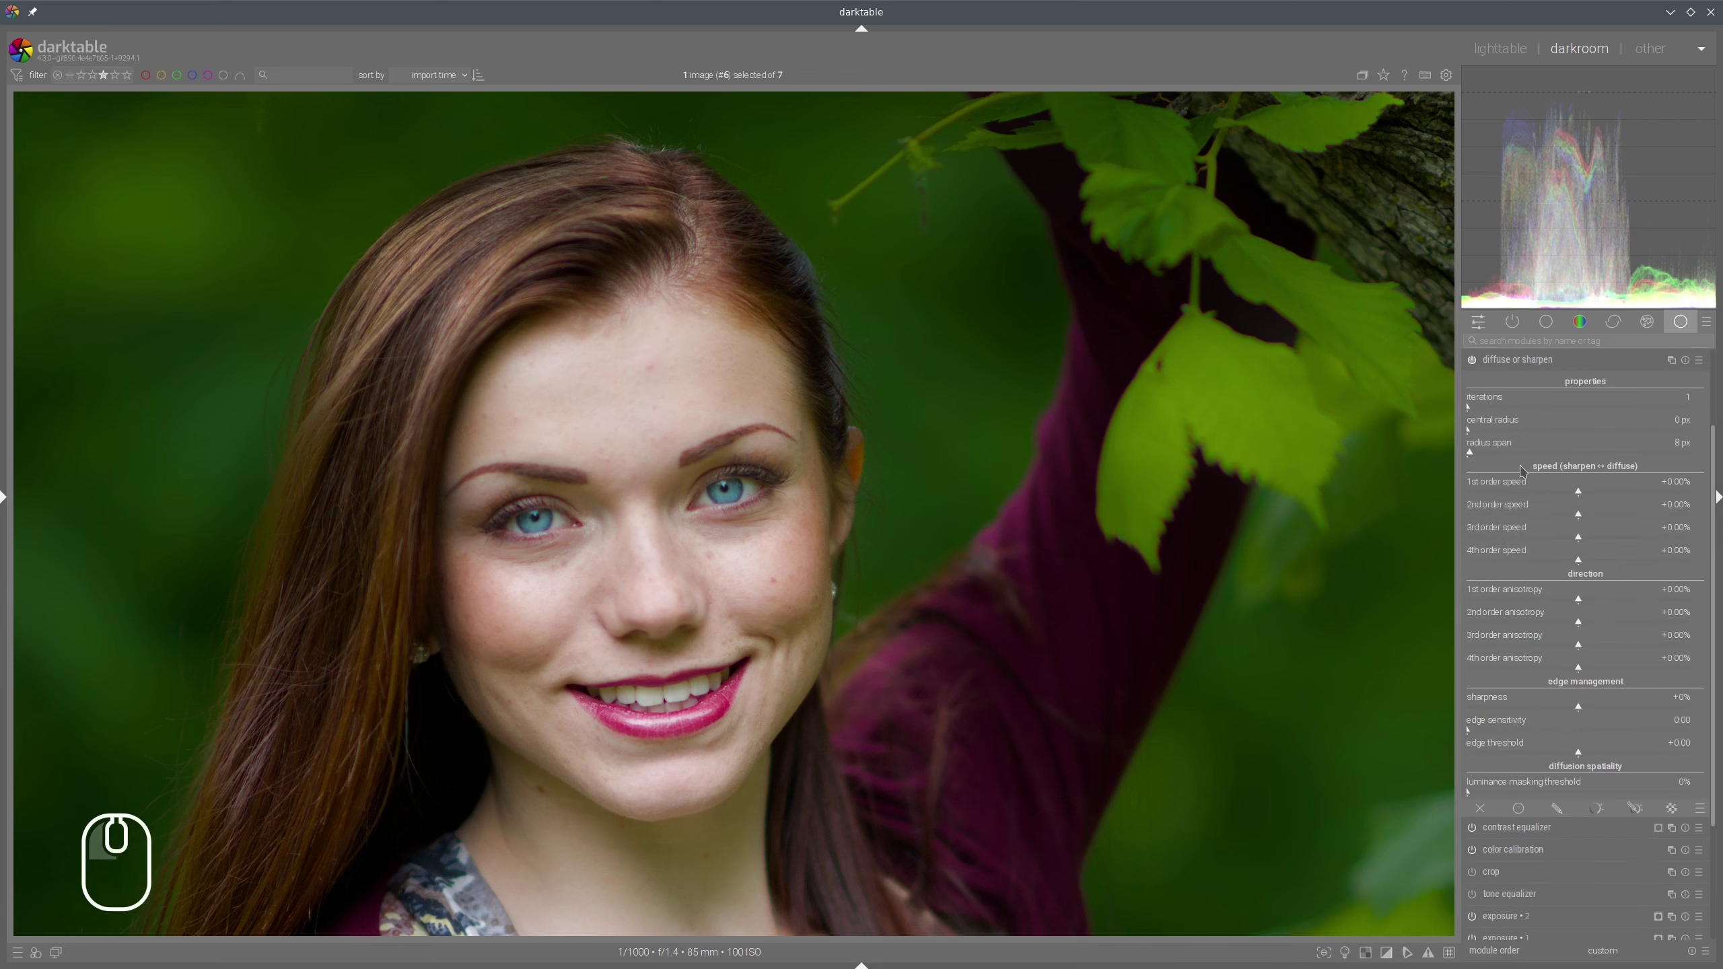
Apply the clarity2 preset to diffuse or sharpen, collapse the module and compare its effect on the face
left_click(1701, 363)
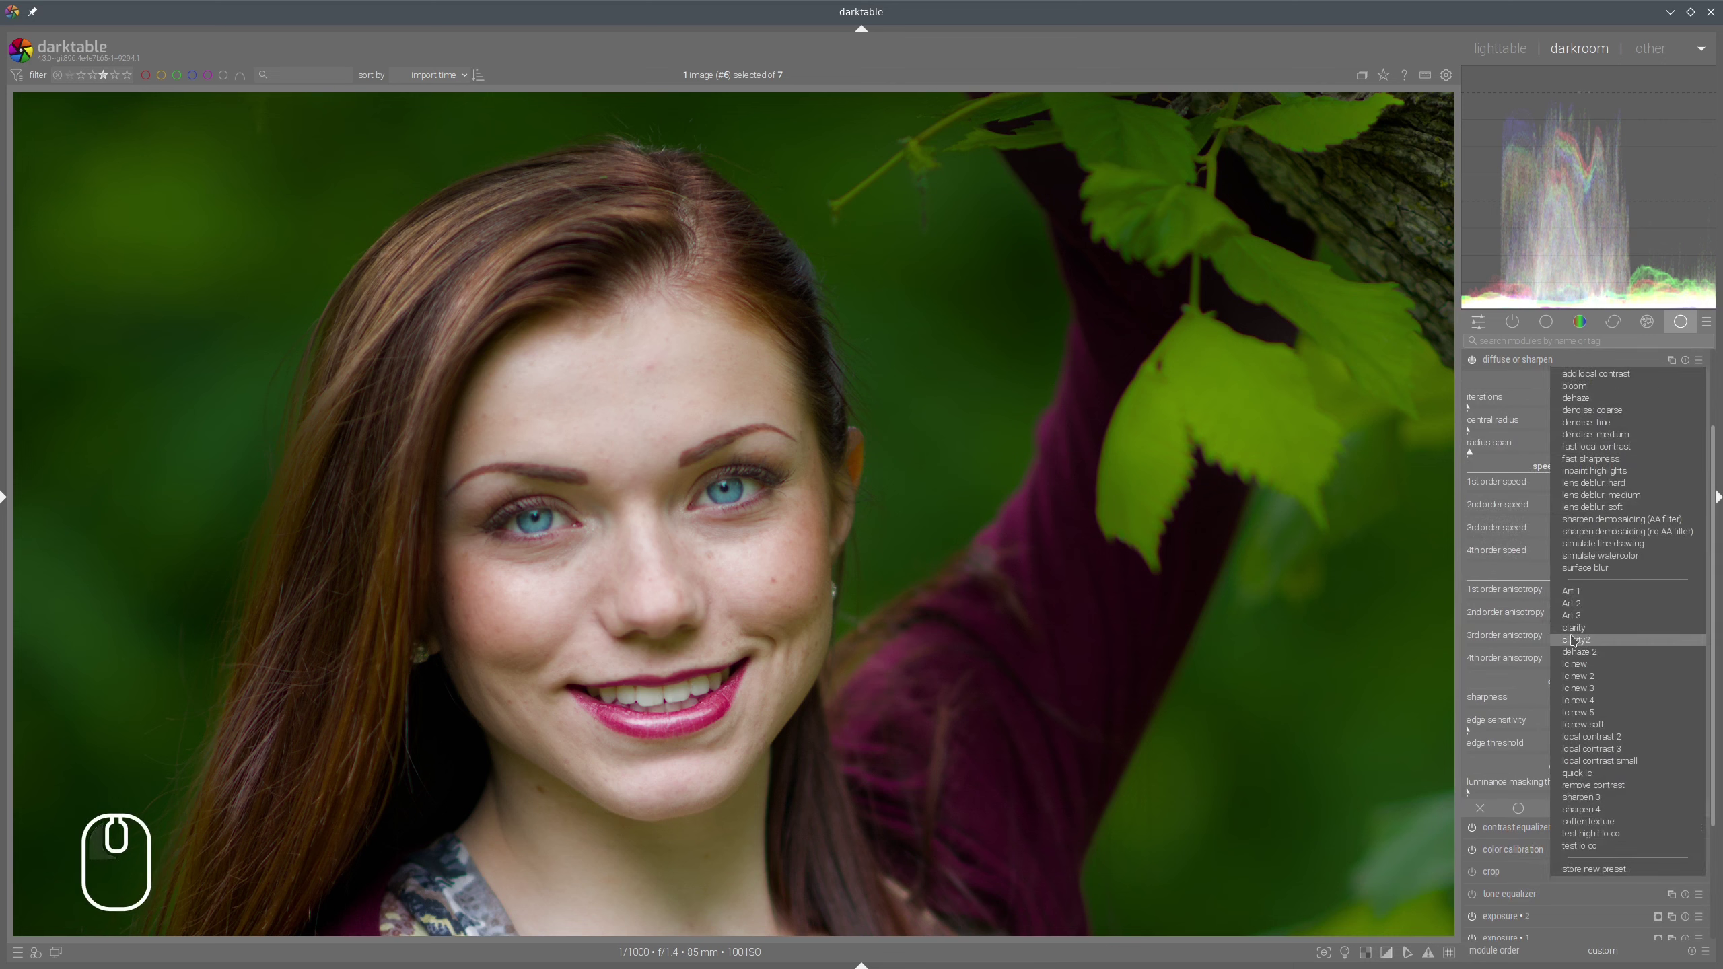
left_click(1579, 642)
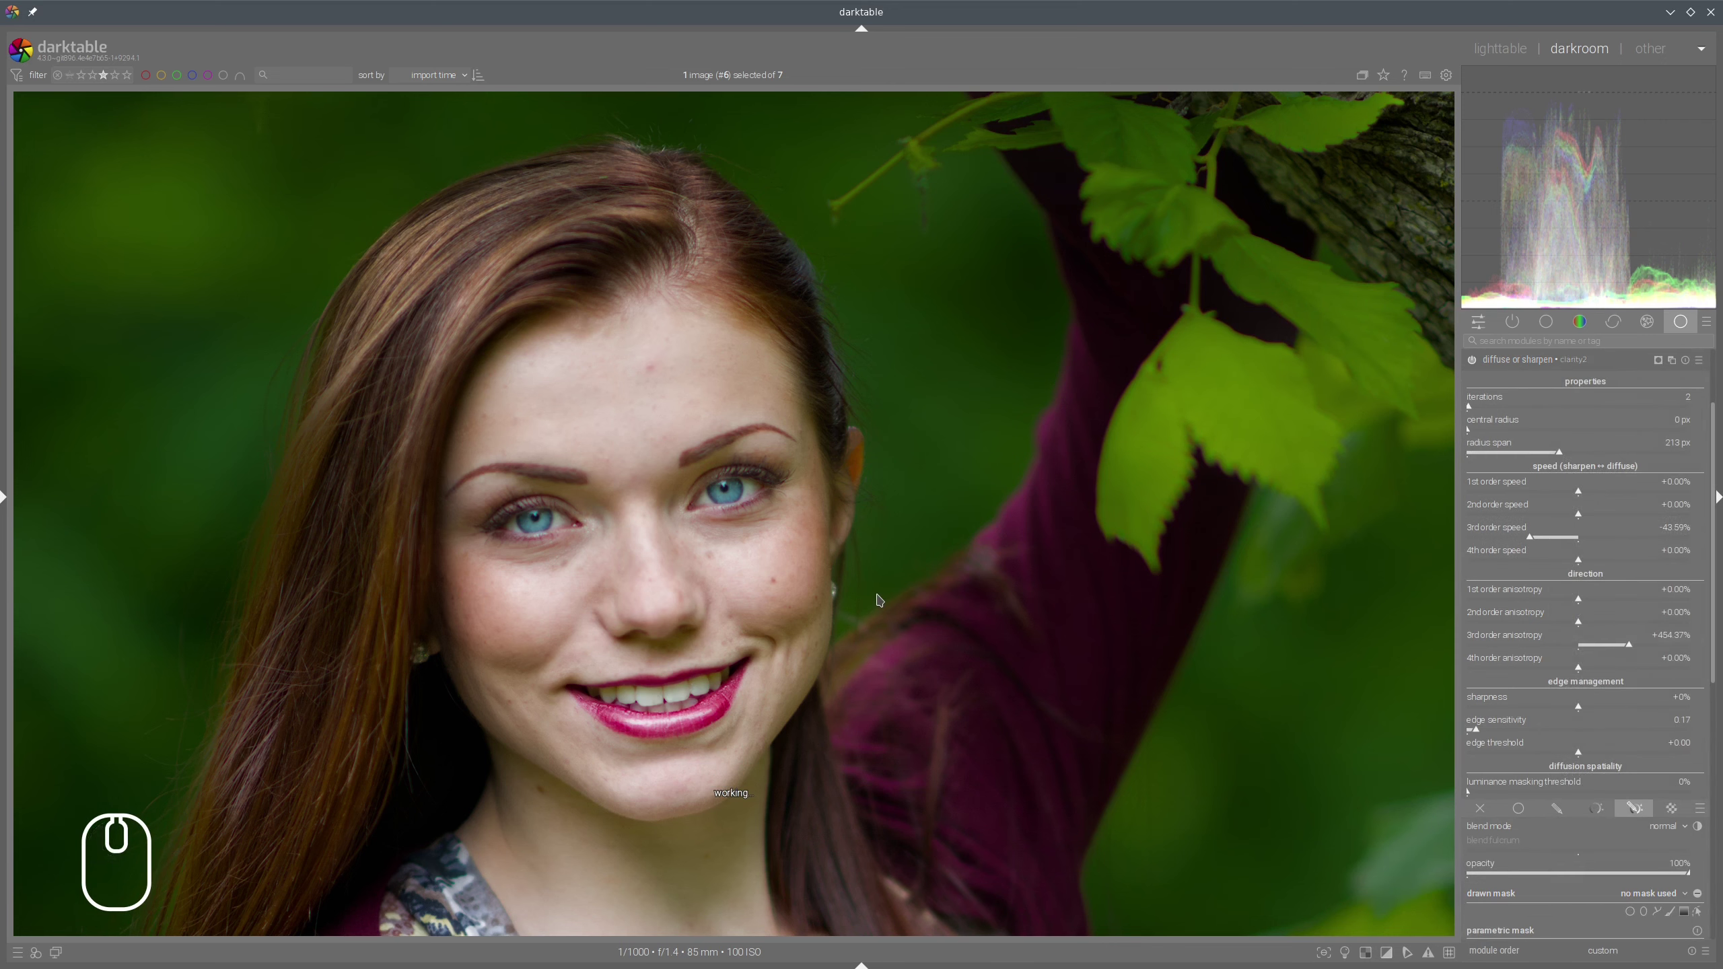
left_click(1569, 358)
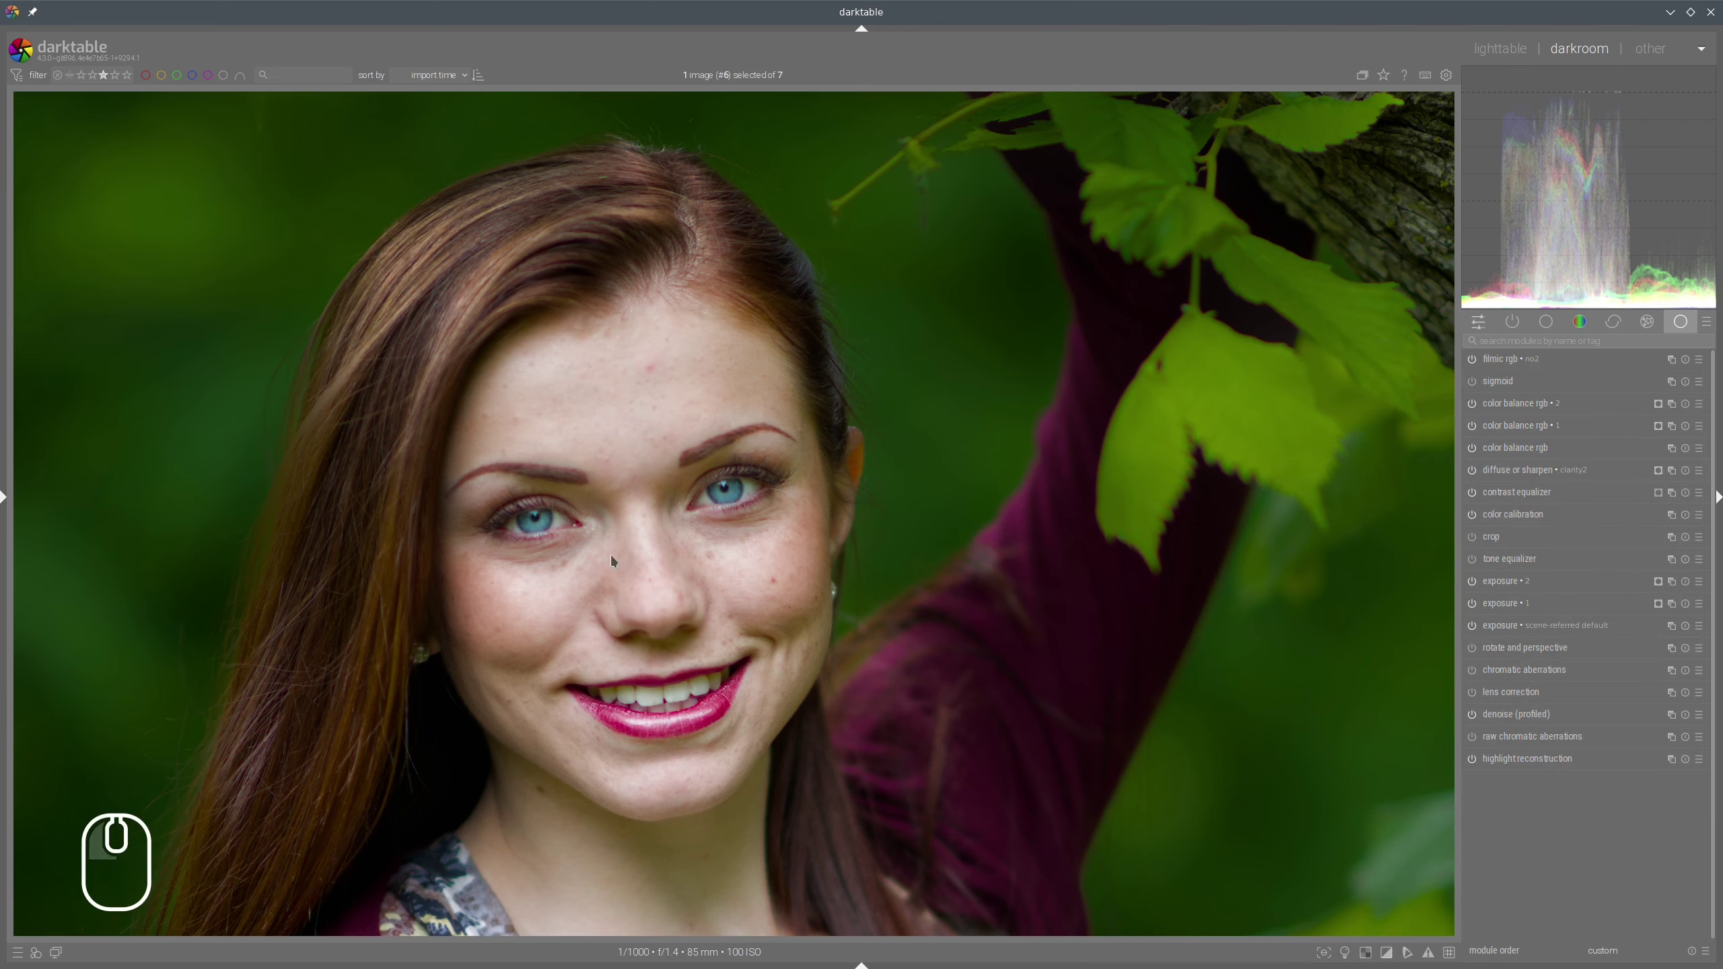
scroll(615, 552, "up", 2)
scroll(637, 559, "up", 1)
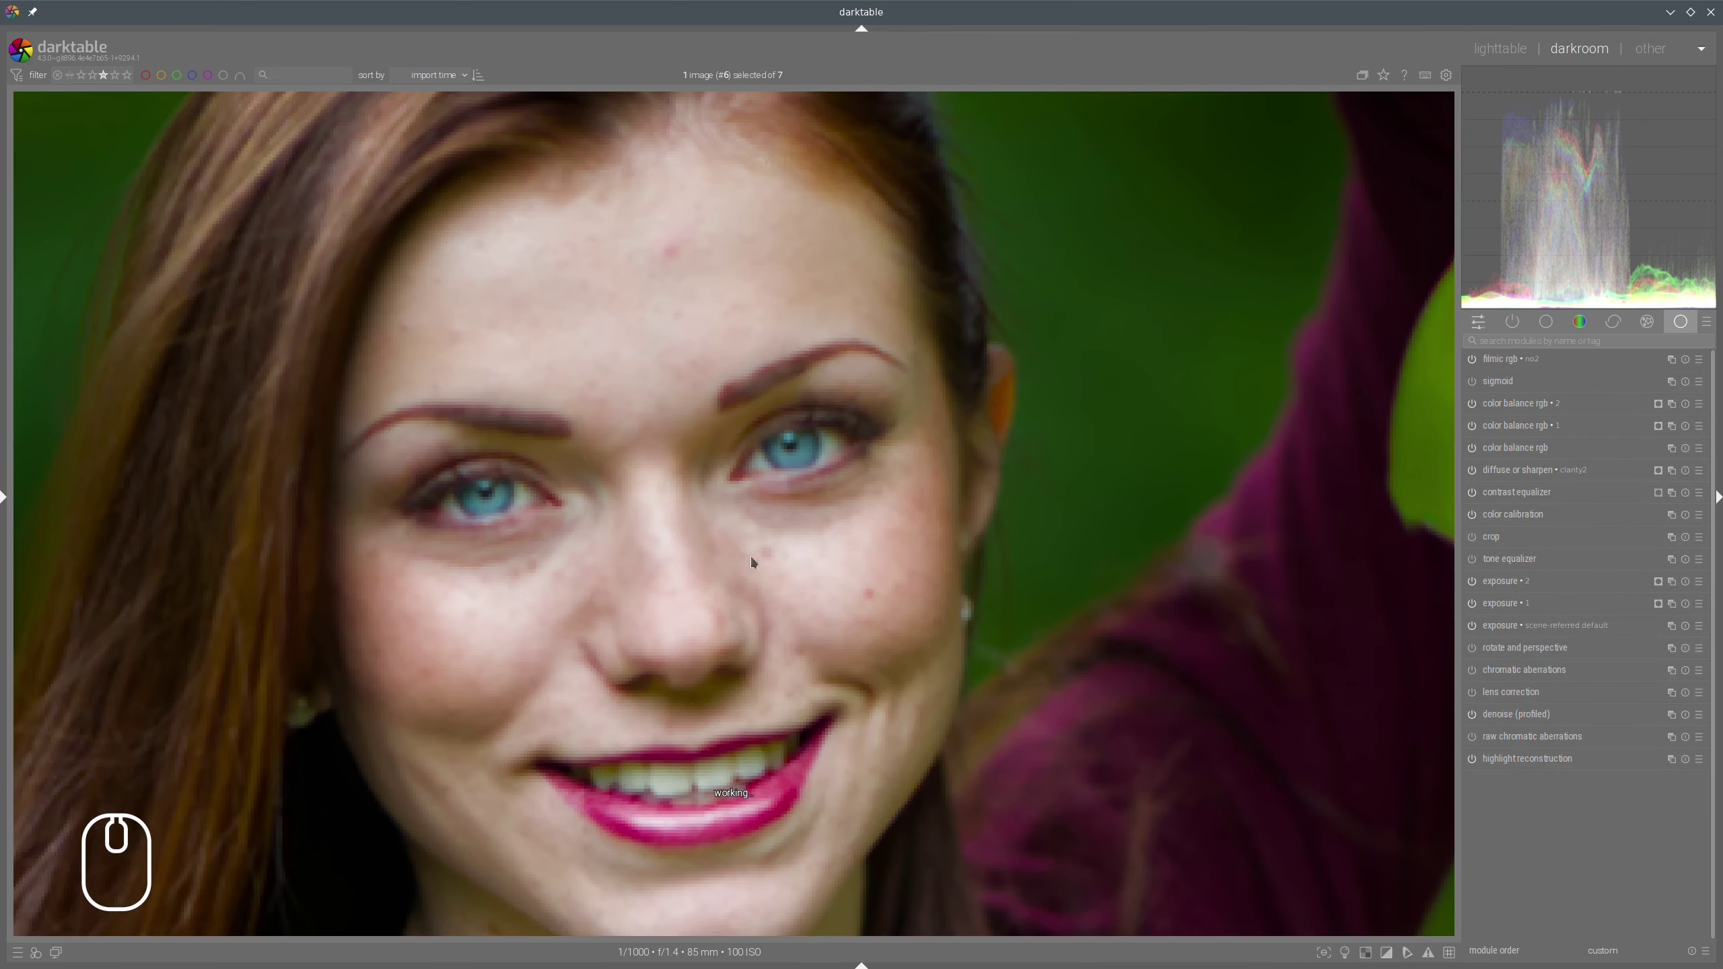
left_click(1472, 471)
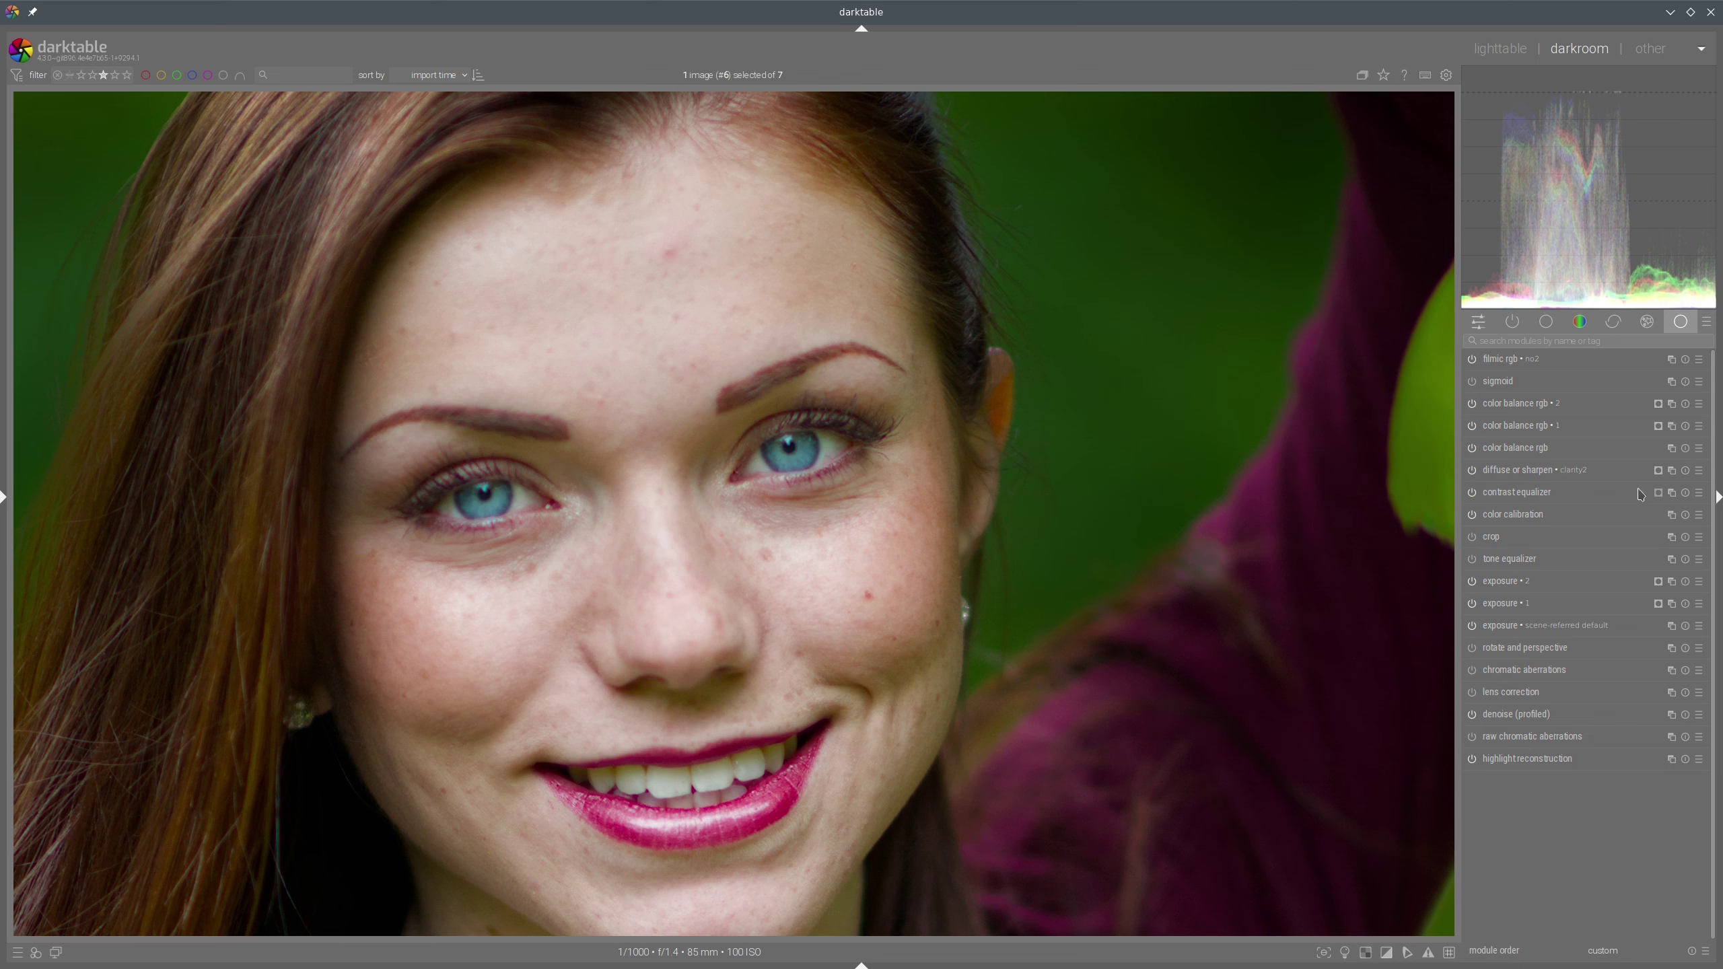
Add a second diffuse or sharpen instance with the sharpen demosaicing (AA filter) preset and set its iterations to 2
right_click(1671, 470)
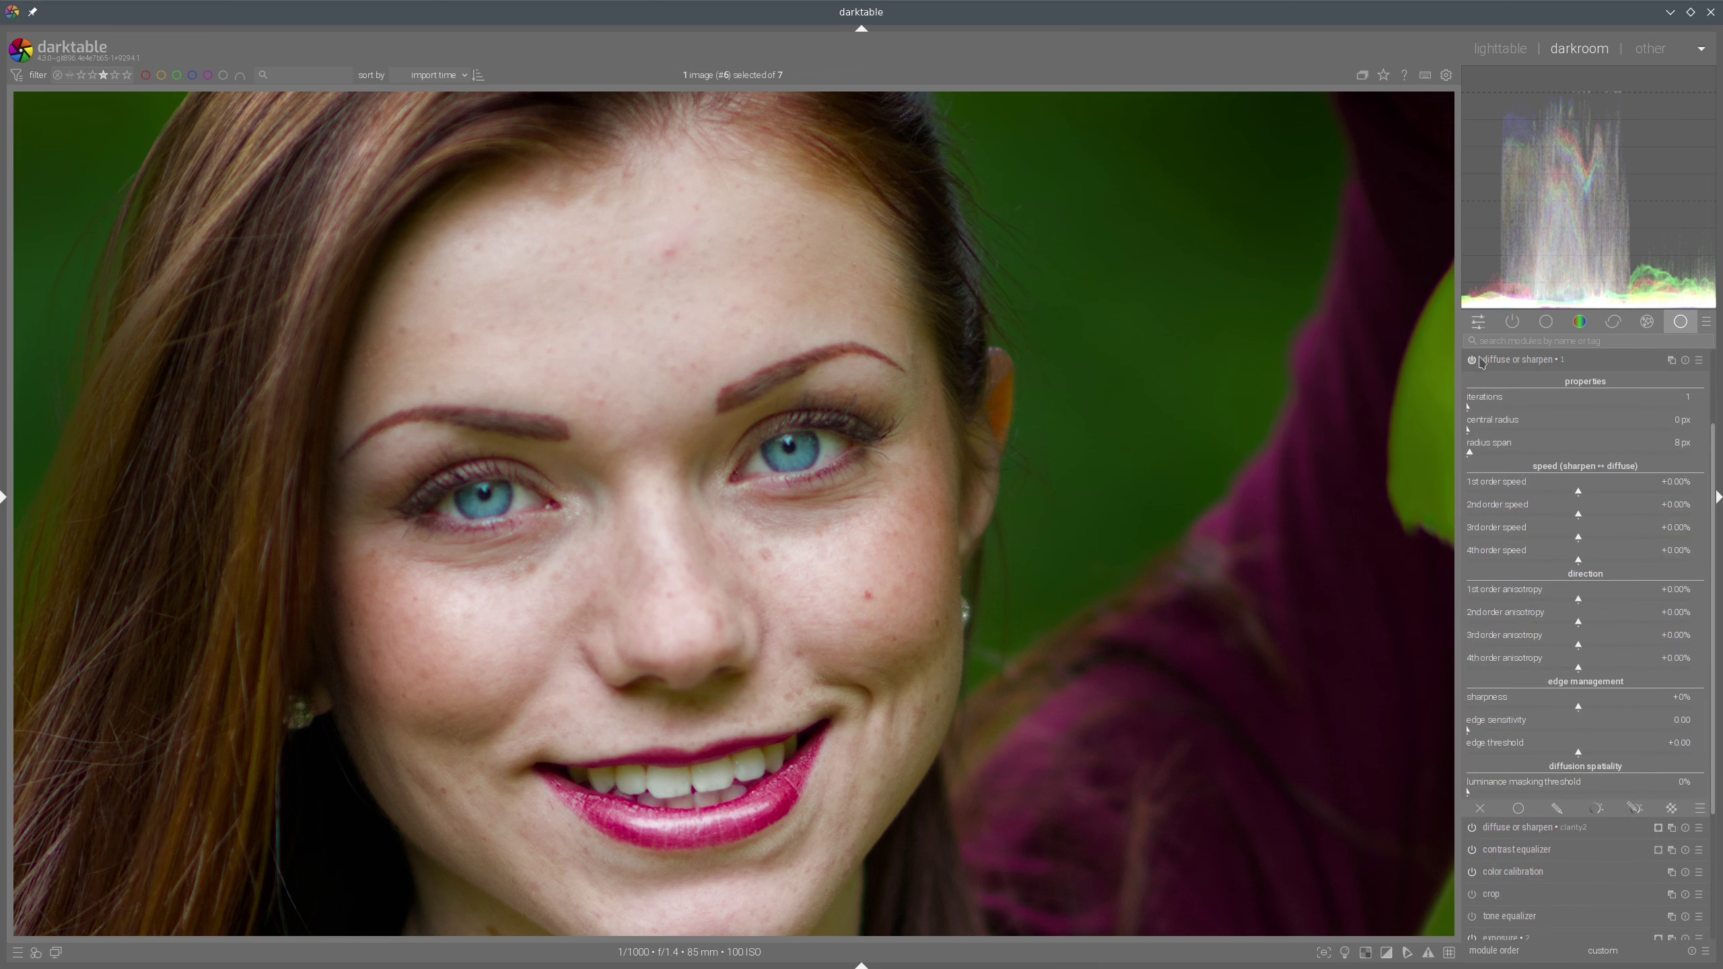
left_click(1702, 362)
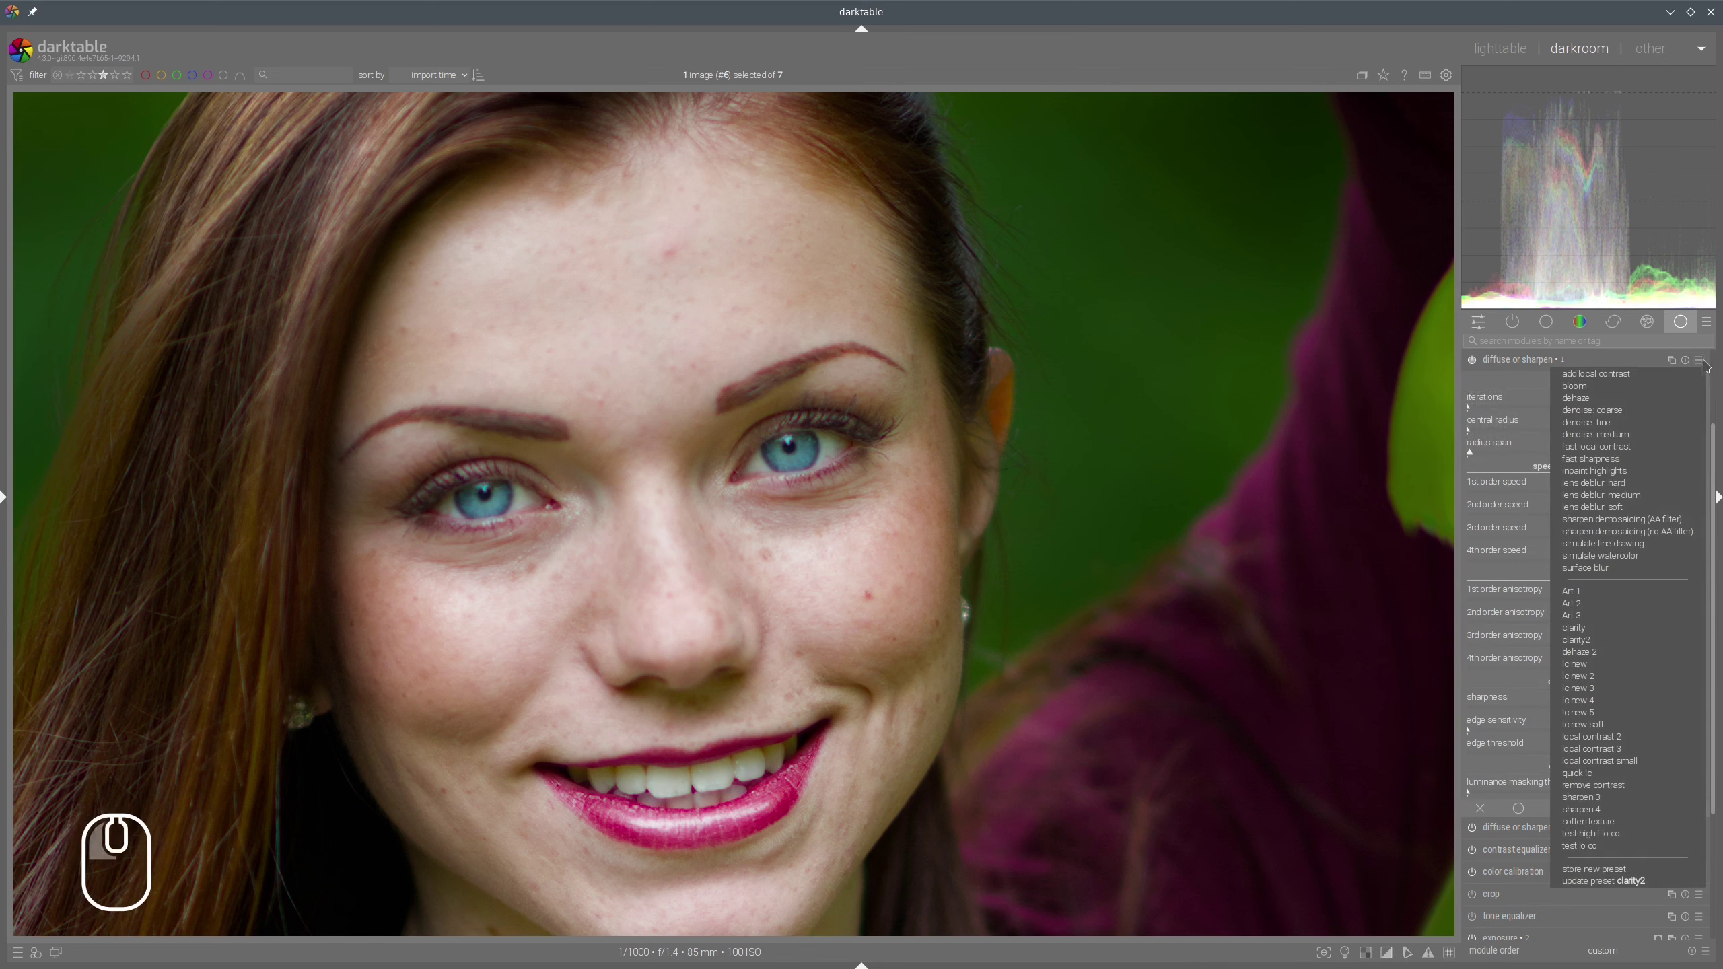
left_click(1600, 527)
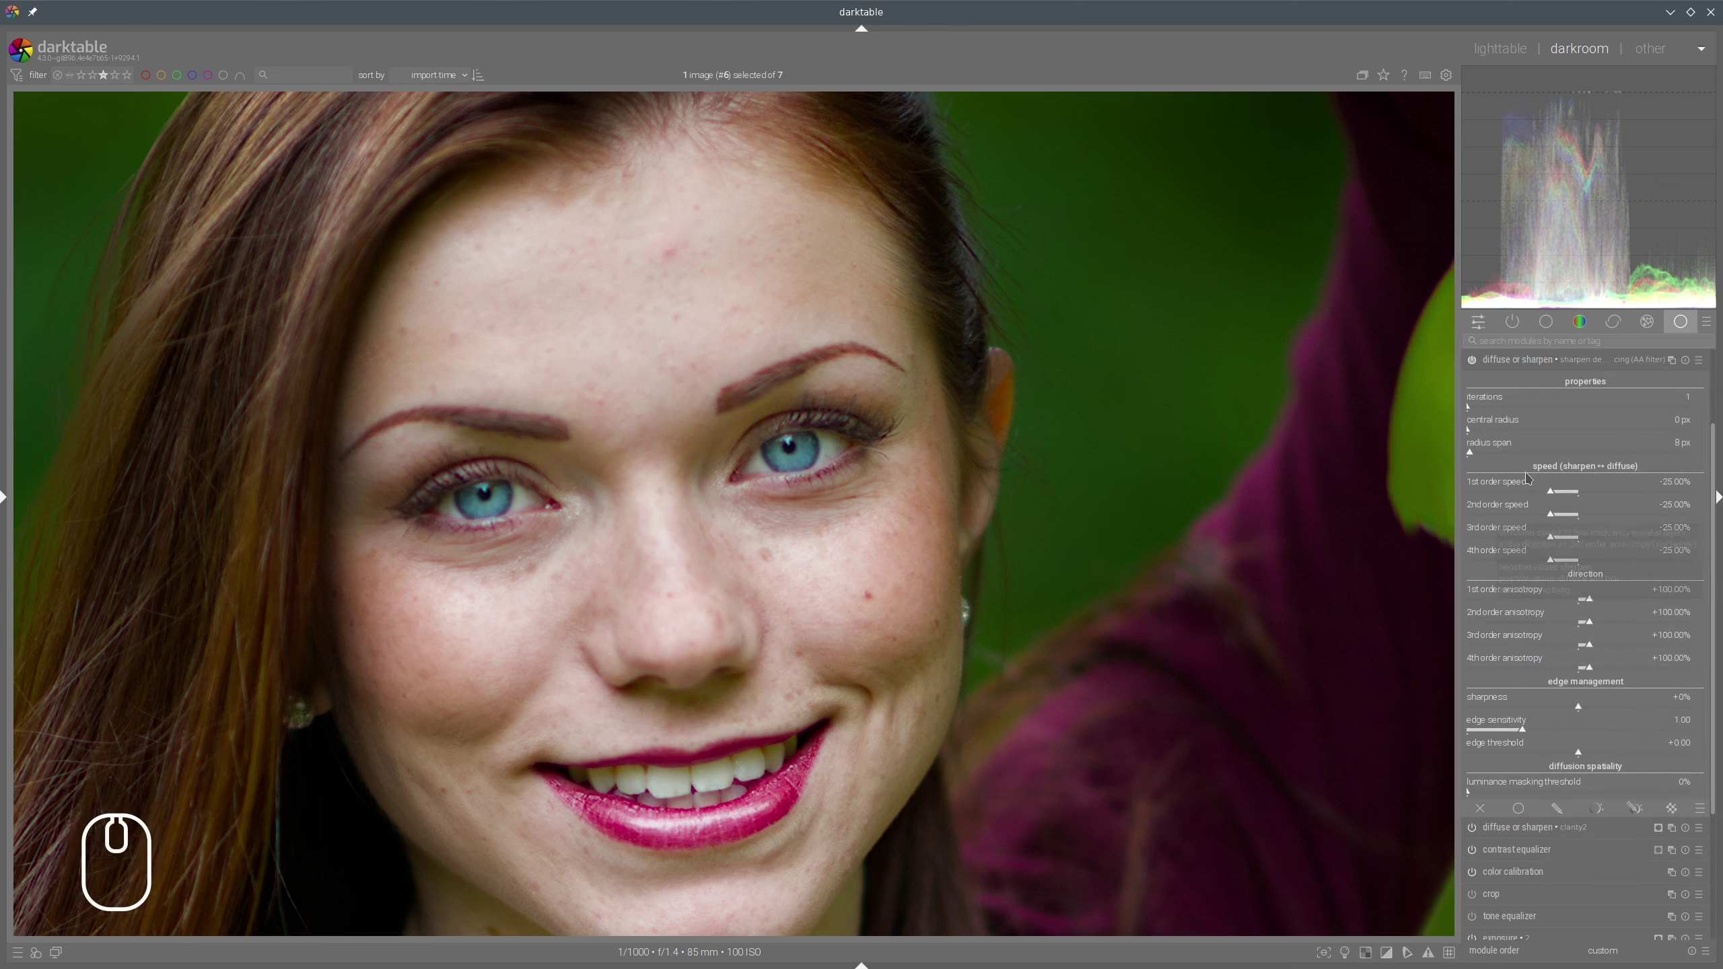
right_click(1488, 412)
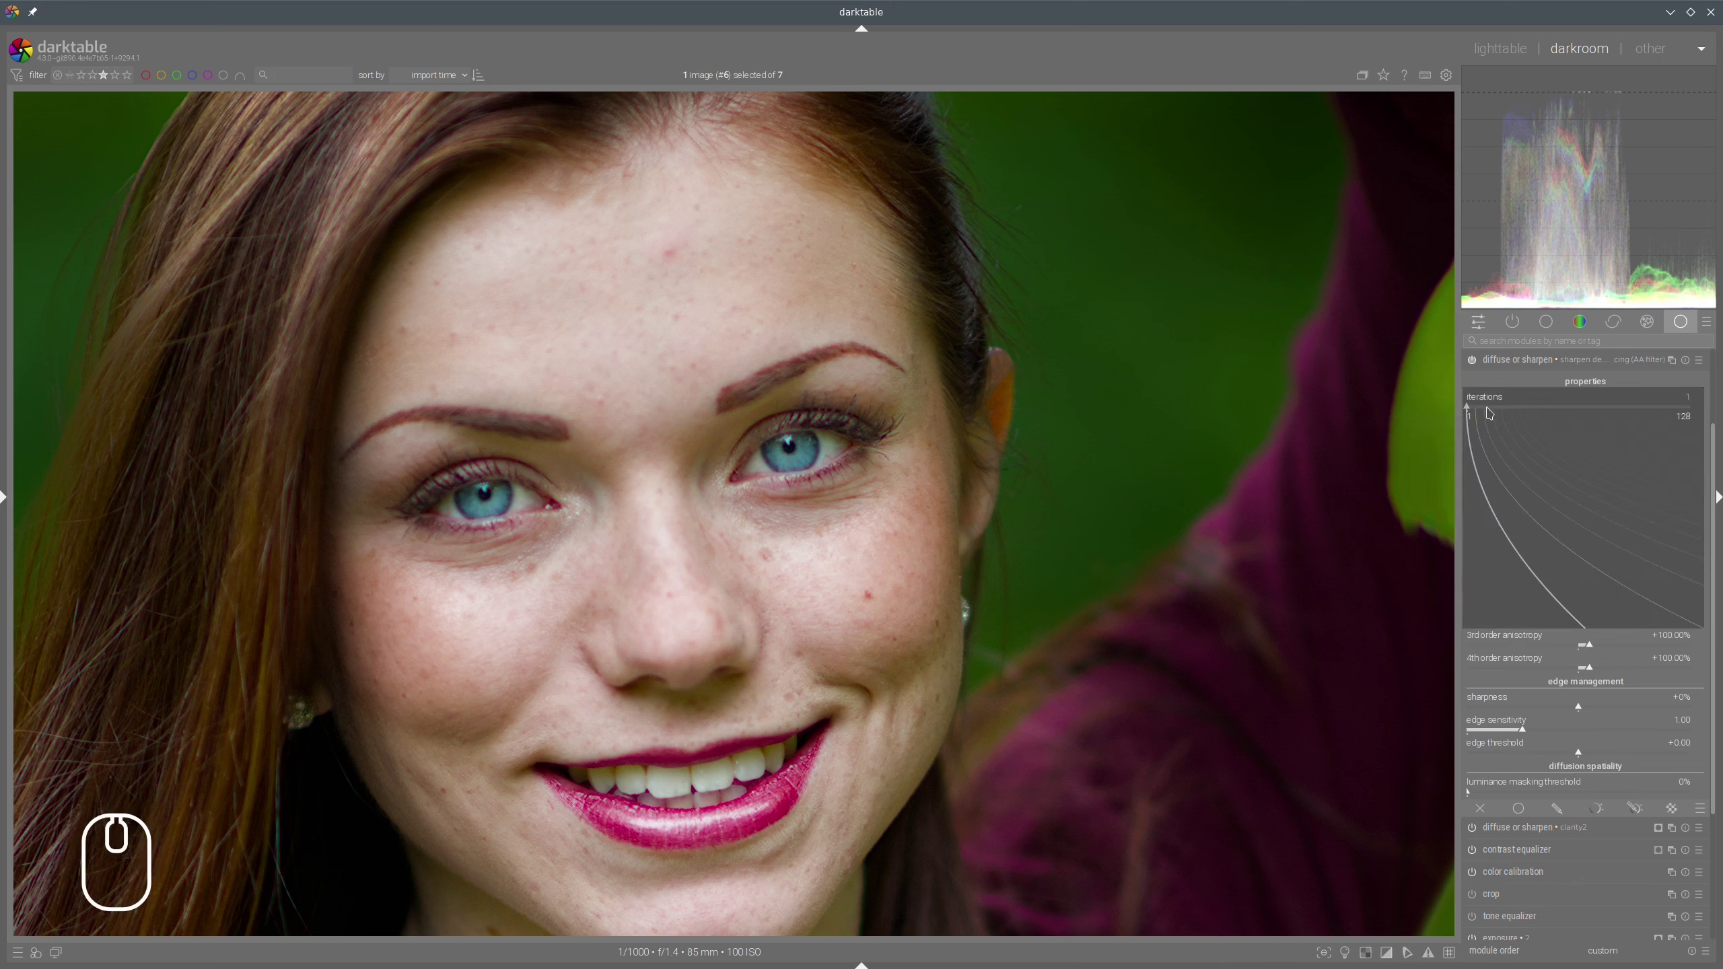
type("2")
key("Return")
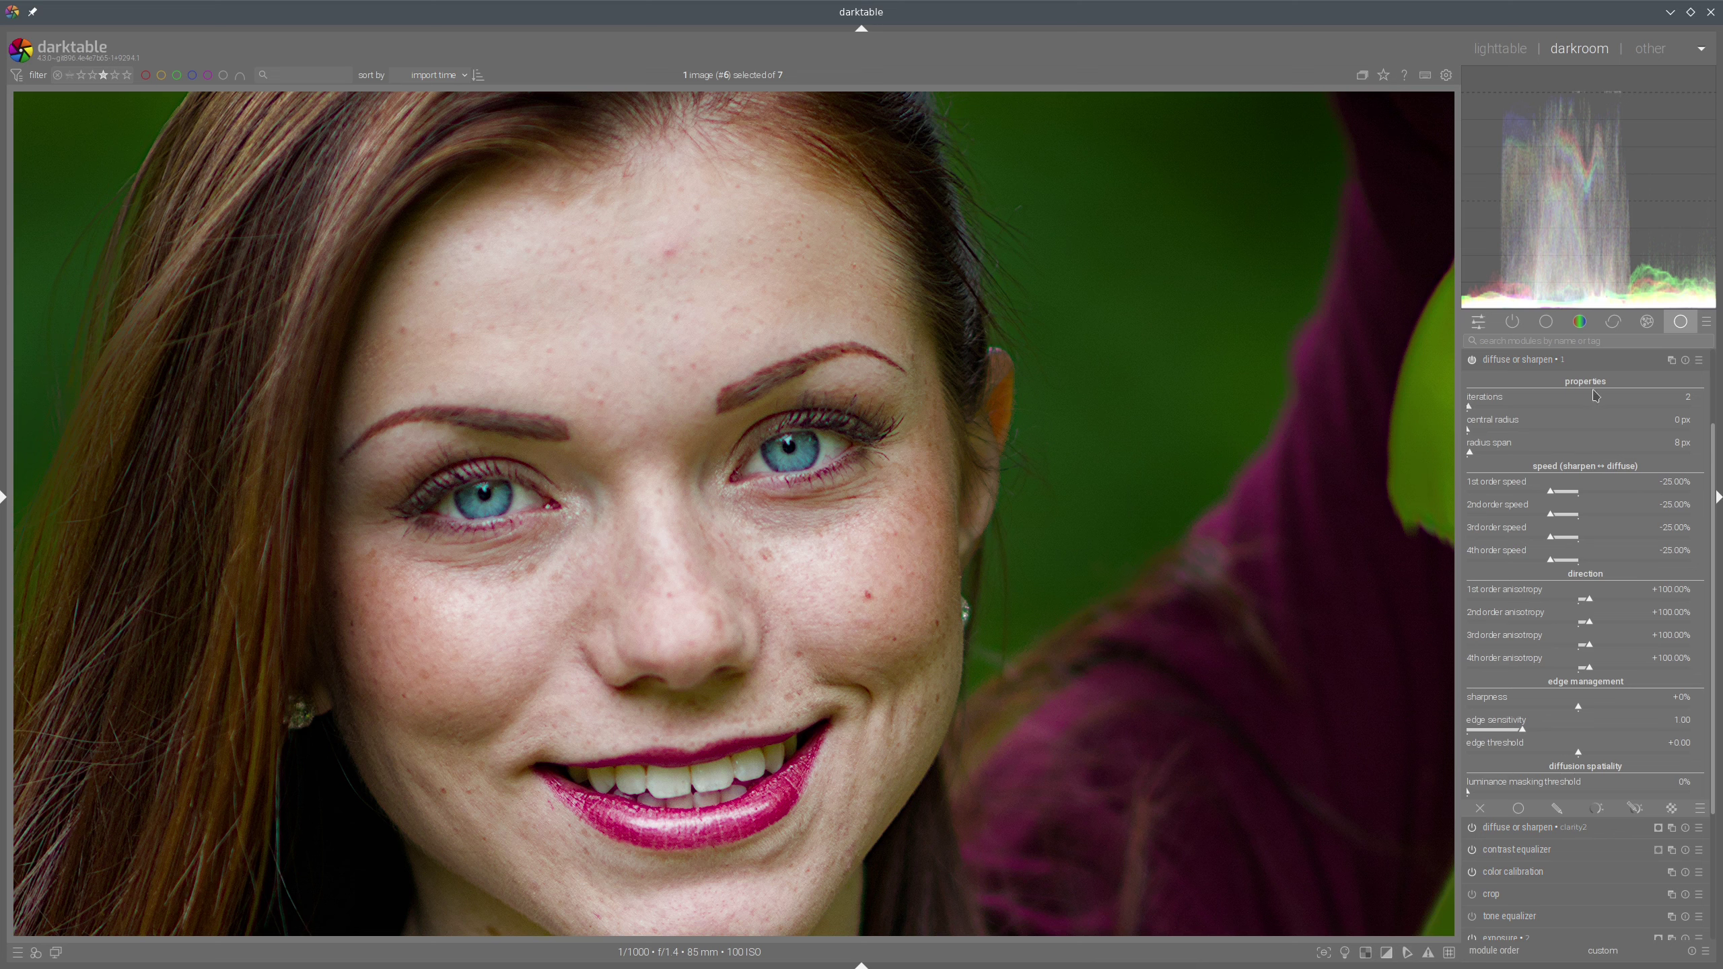
Enable a drawn and parametric mask on the new diffuse or sharpen instance and display the mask overlay
left_click(1634, 809)
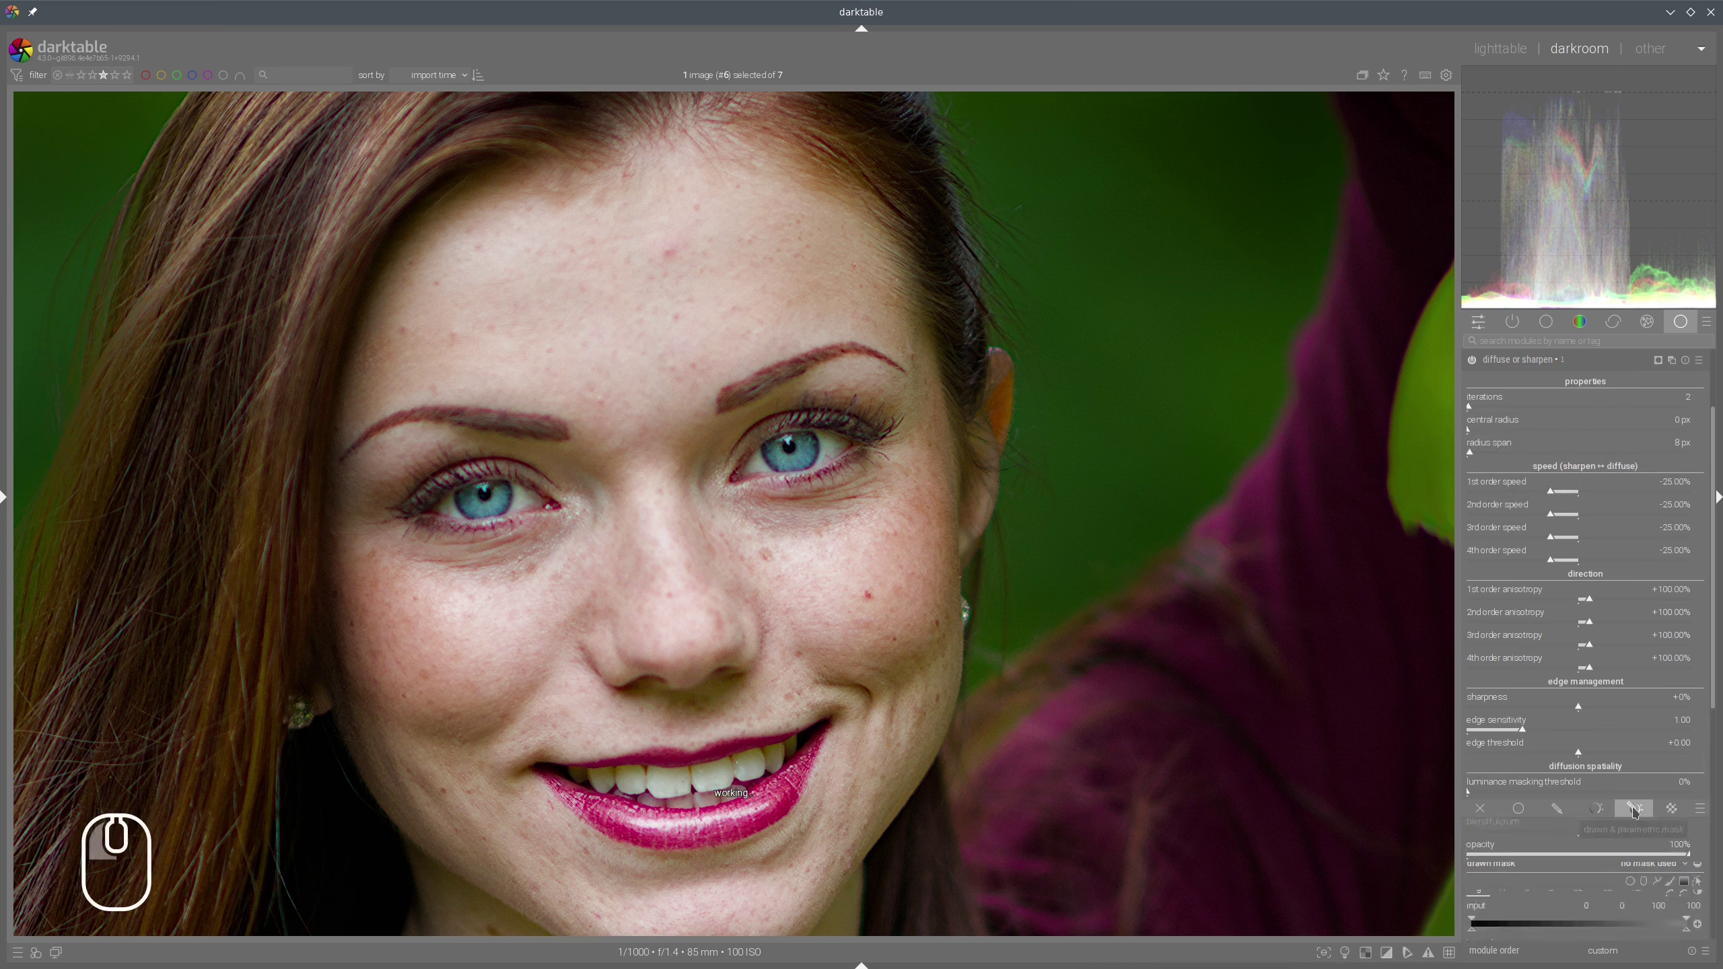
scroll(1621, 611, "down", 5)
scroll(1597, 597, "down", 3)
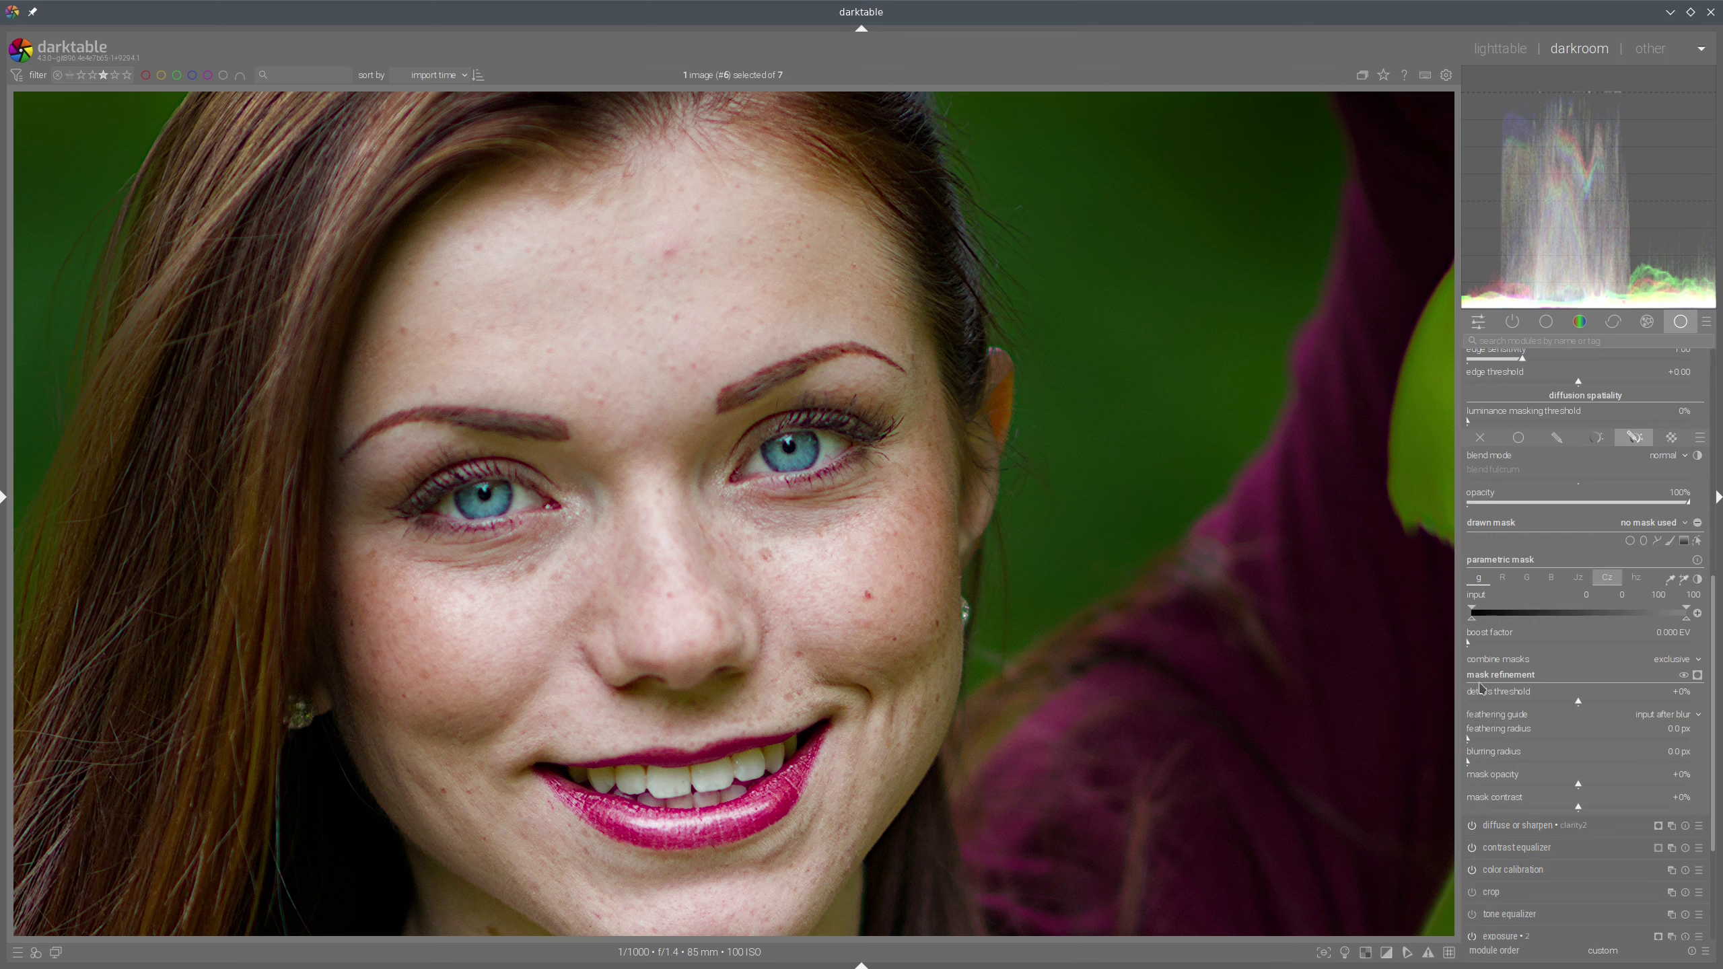
key("shift")
mouse_move(1442, 710)
left_mouse_down()
mouse_move(1547, 701)
mouse_move(1442, 691)
mouse_move(1457, 689)
left_mouse_up()
key("shift+F9")
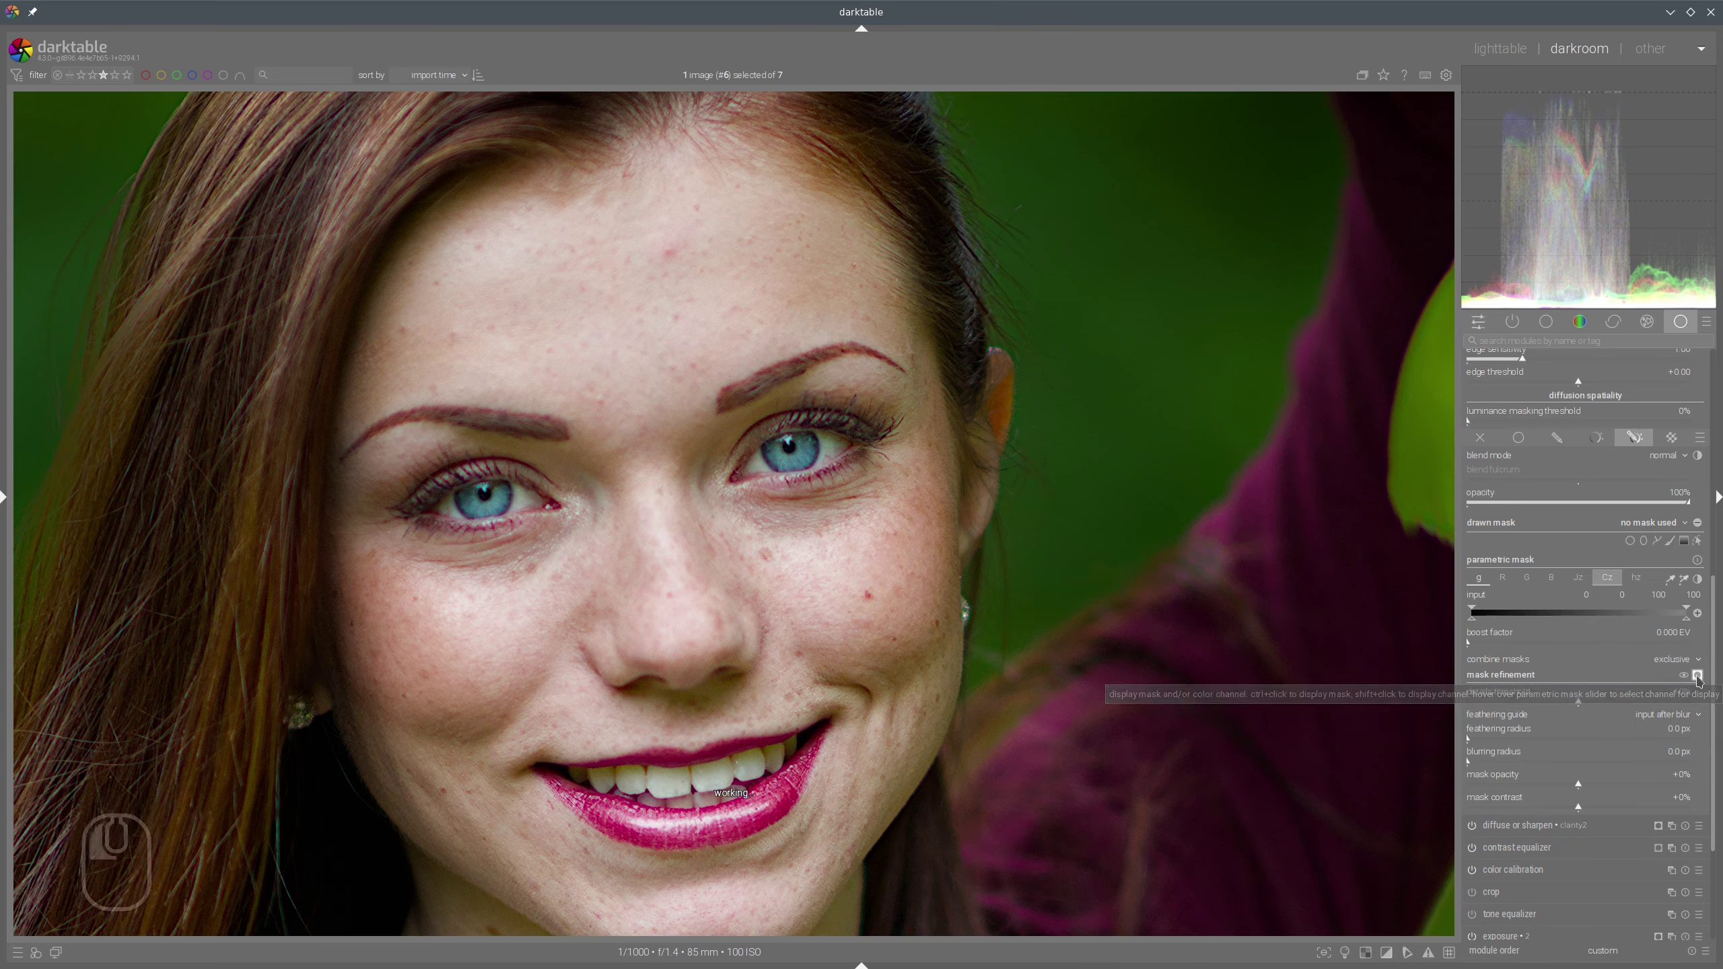
left_click(1697, 675)
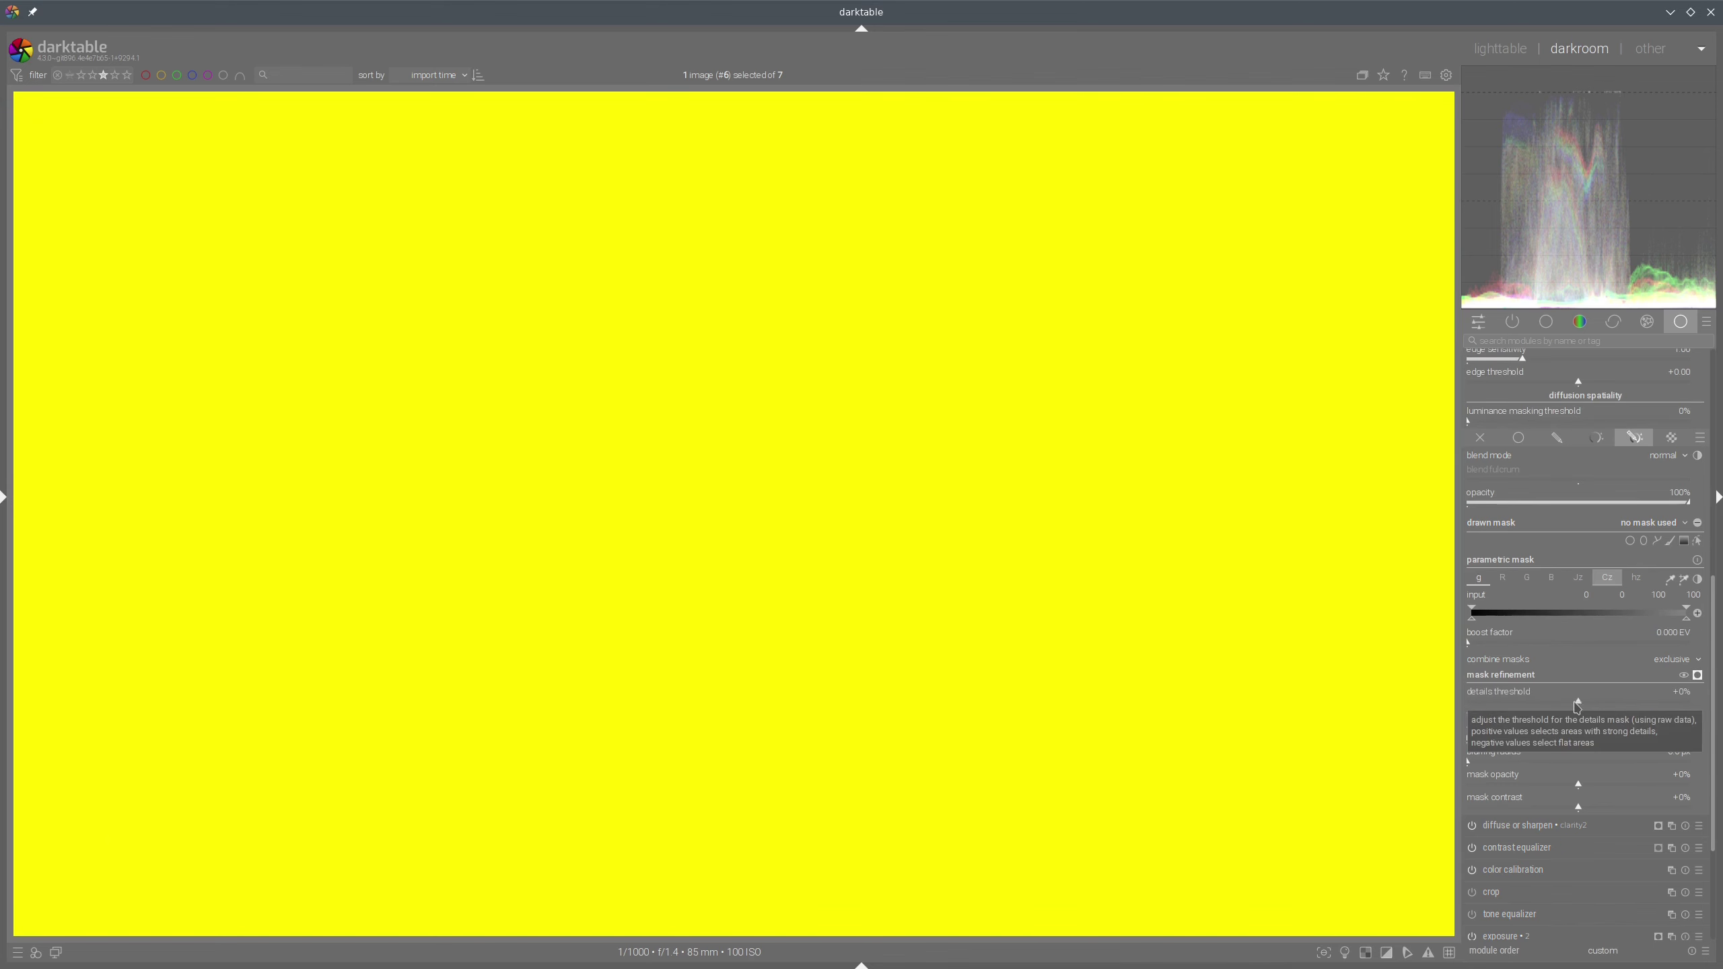
Set the mask's details threshold to +33% to select the strongly detailed areas, trying negative values for comparison
left_click_drag(1579, 706, 1617, 704)
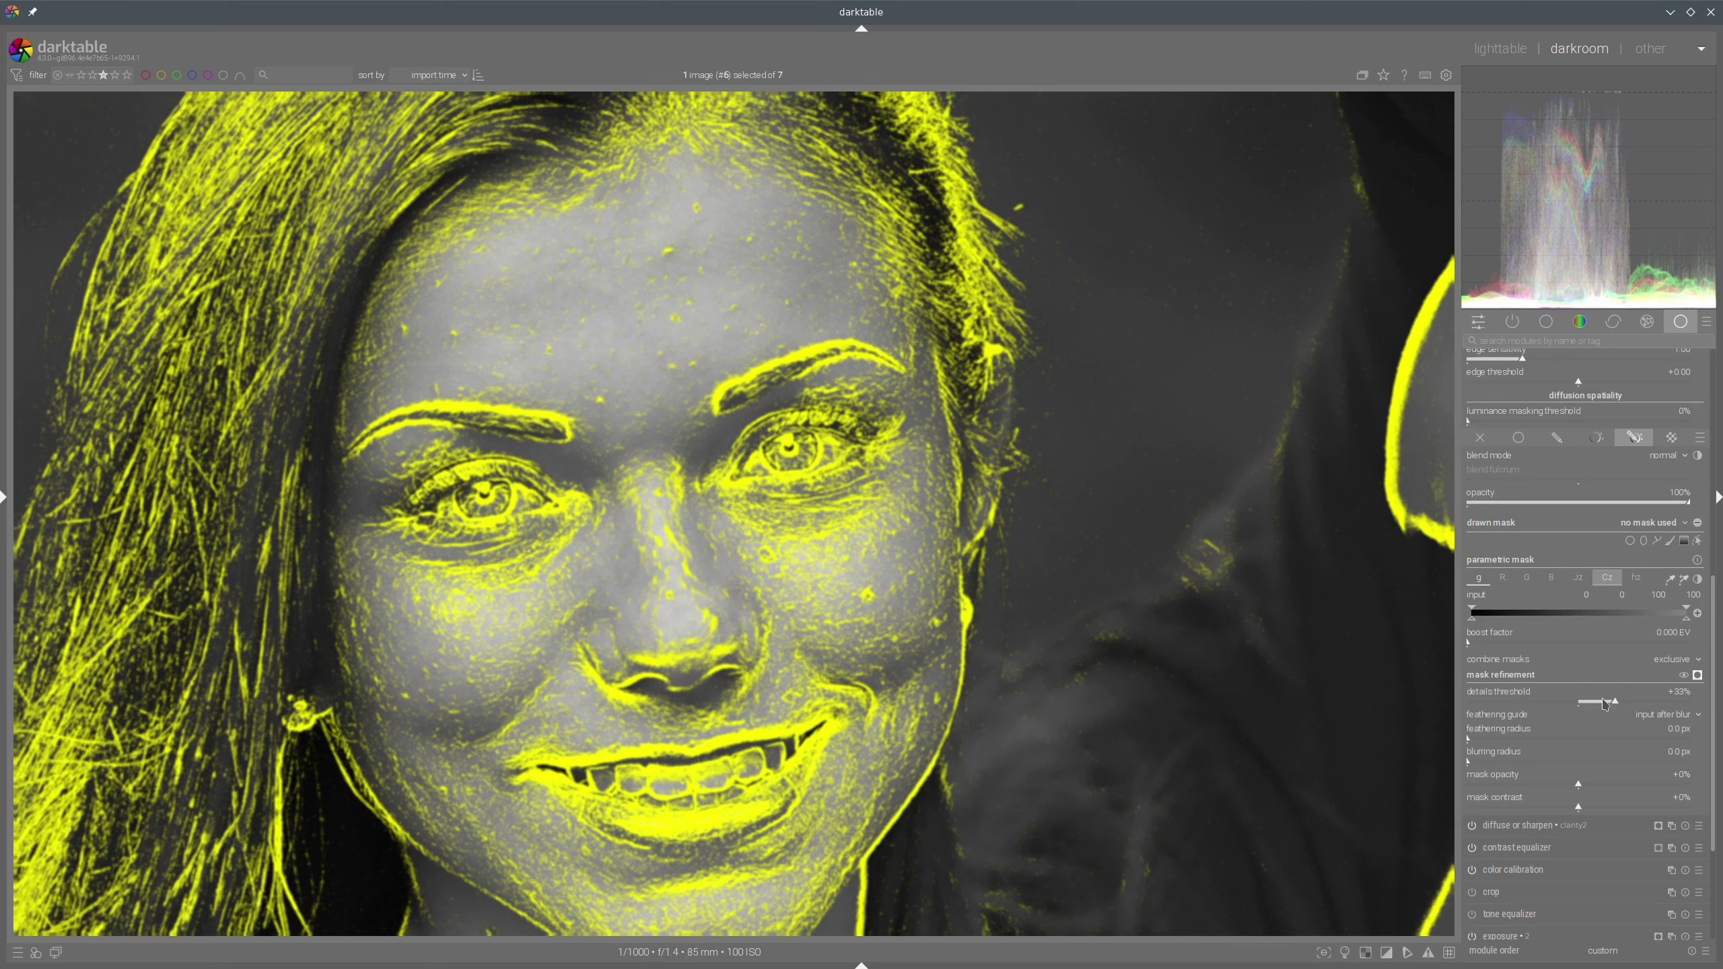
left_click_drag(1617, 706, 1492, 706)
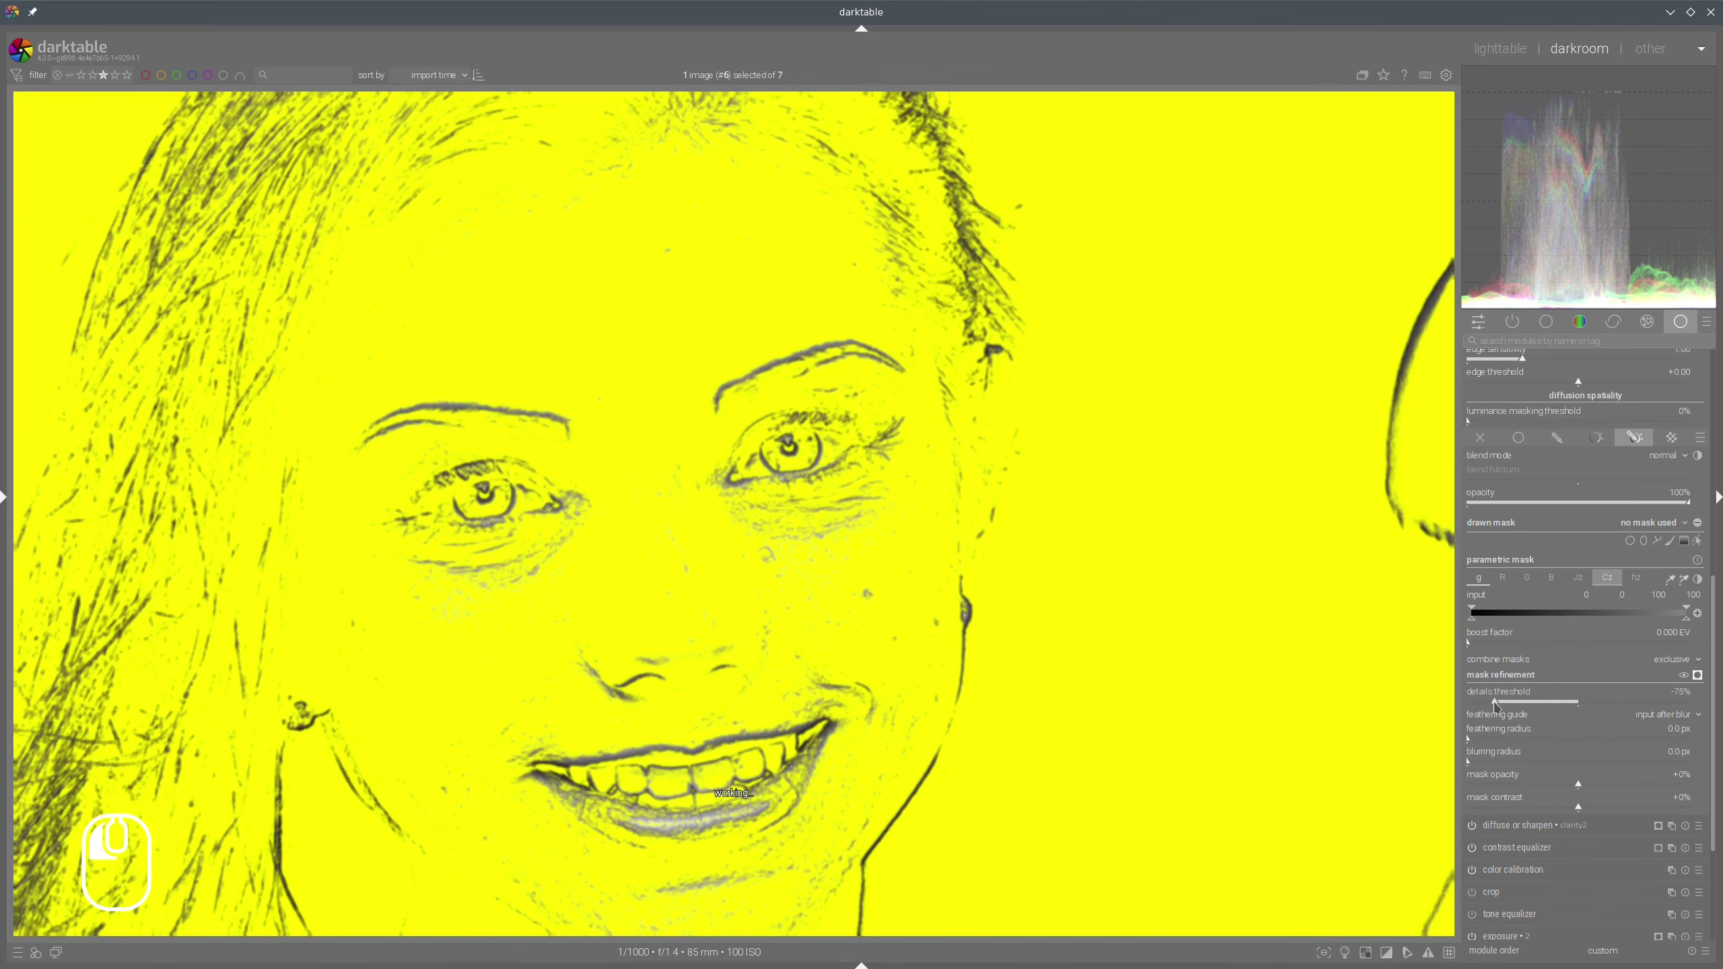
left_click_drag(1492, 706, 1492, 706)
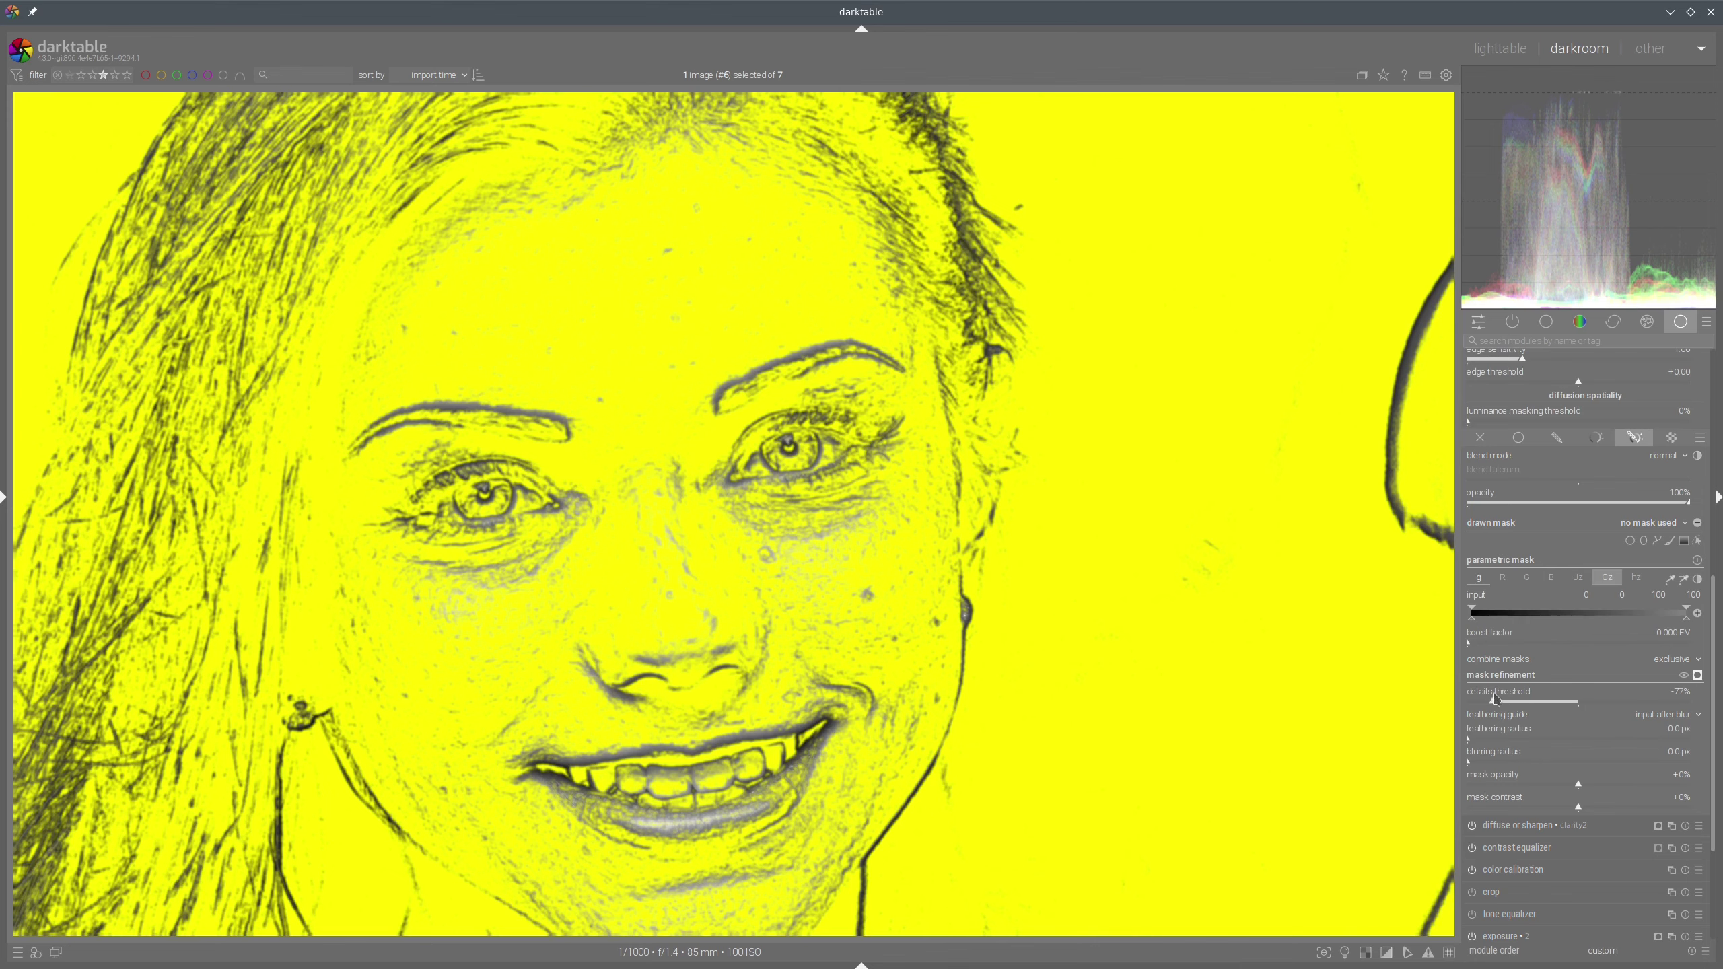
left_click_drag(1494, 706, 1616, 708)
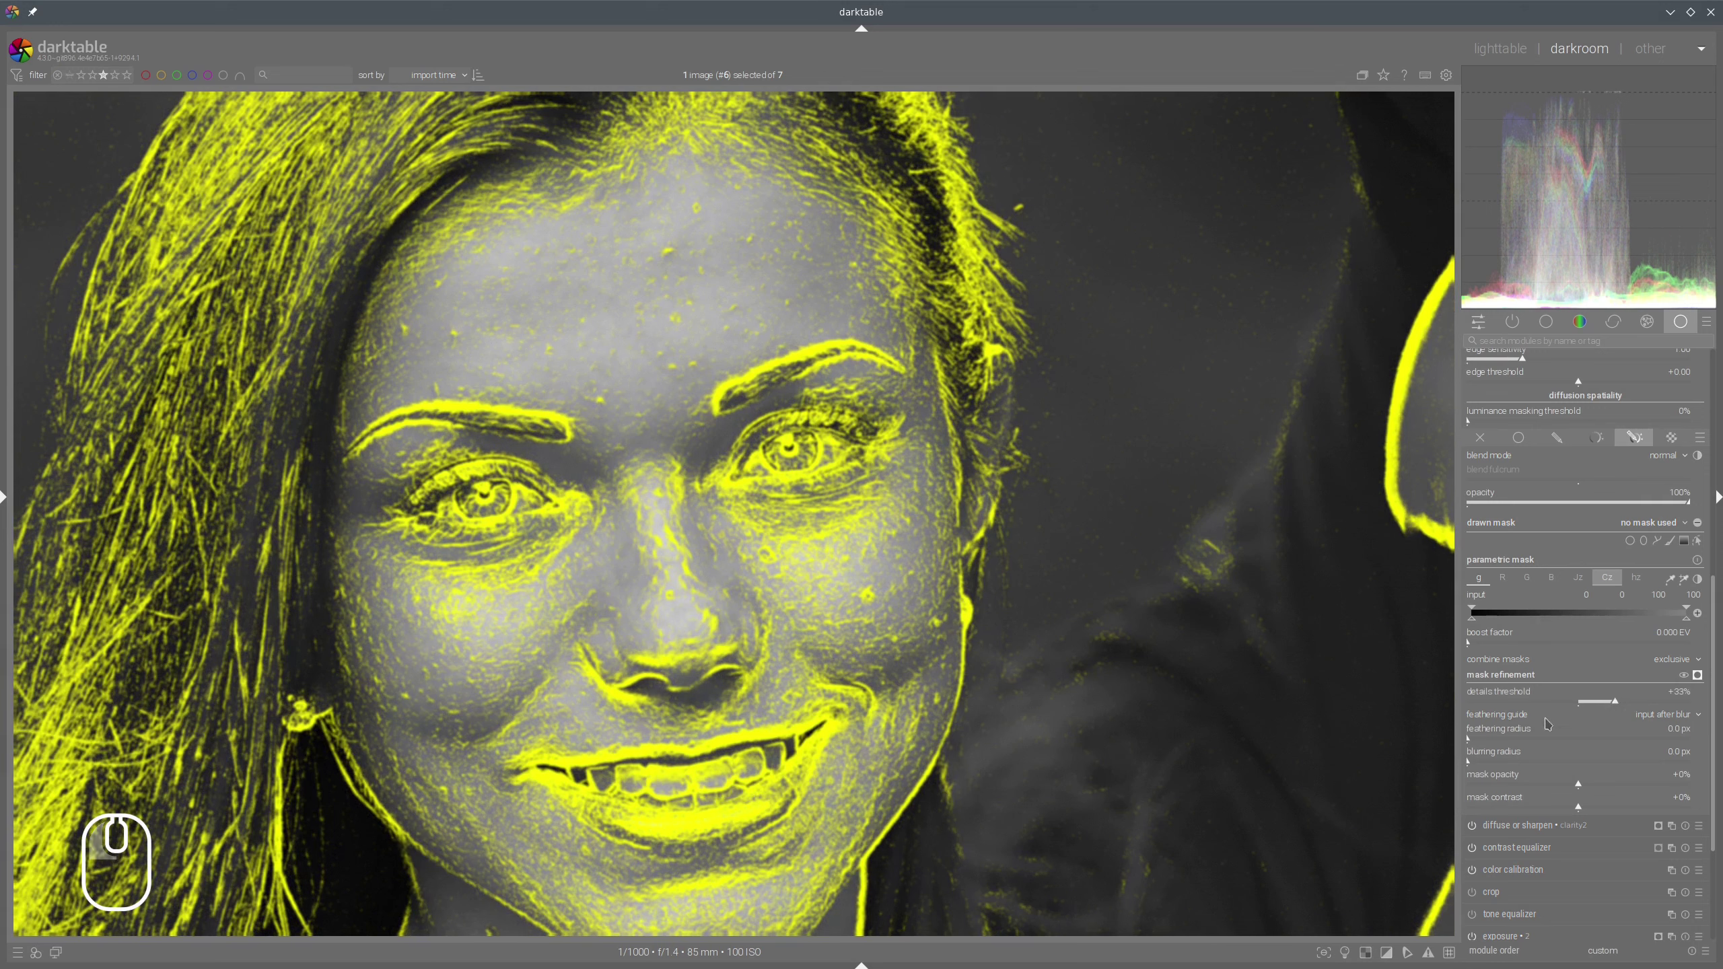
Refine the details mask with an 8.3 px feathering radius and +23% mask contrast, and hide the mask overlay
left_click(1475, 740)
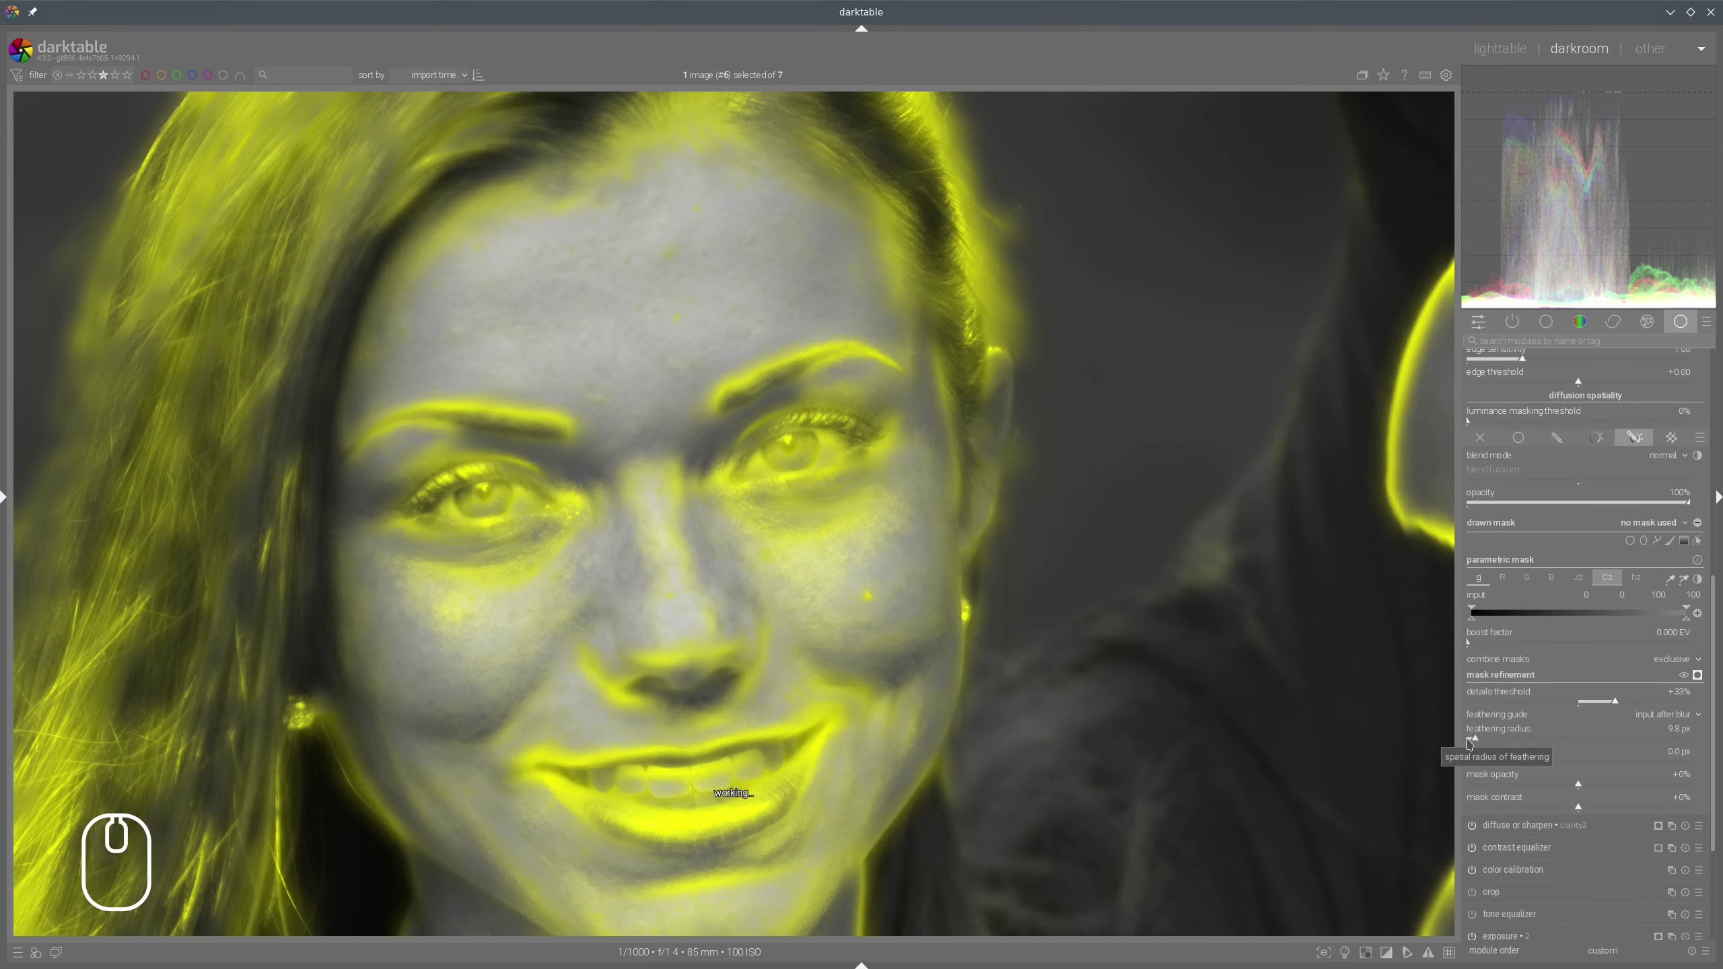
left_click(1470, 740)
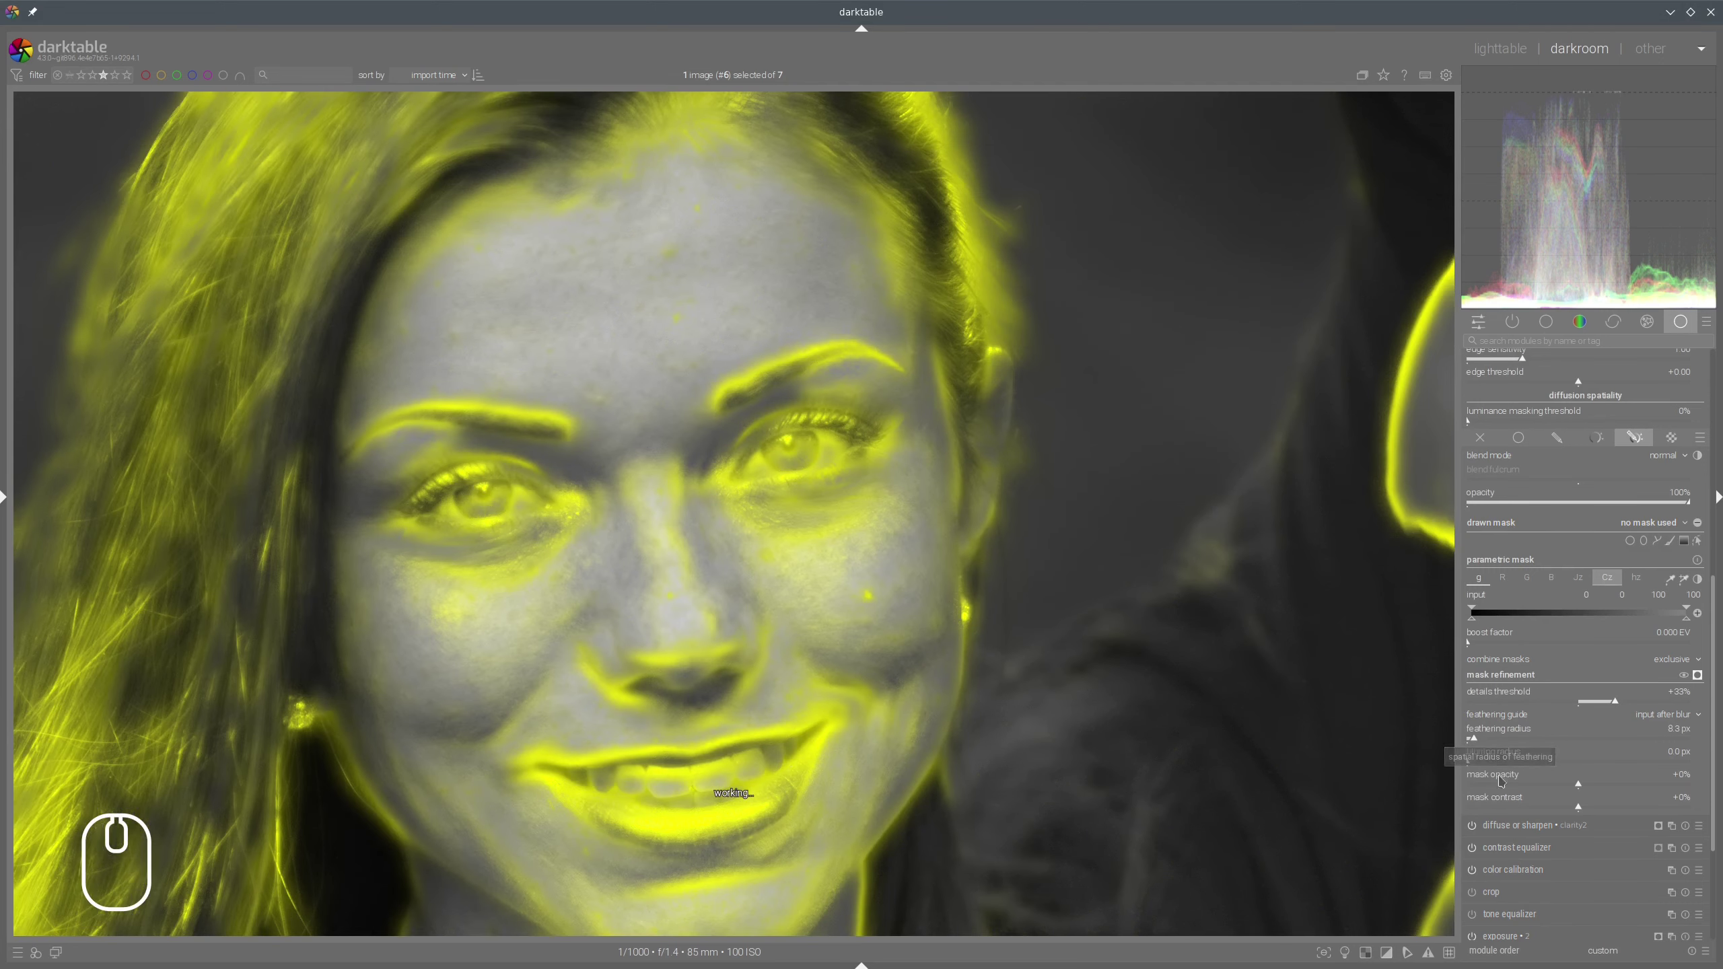
left_click(1592, 808)
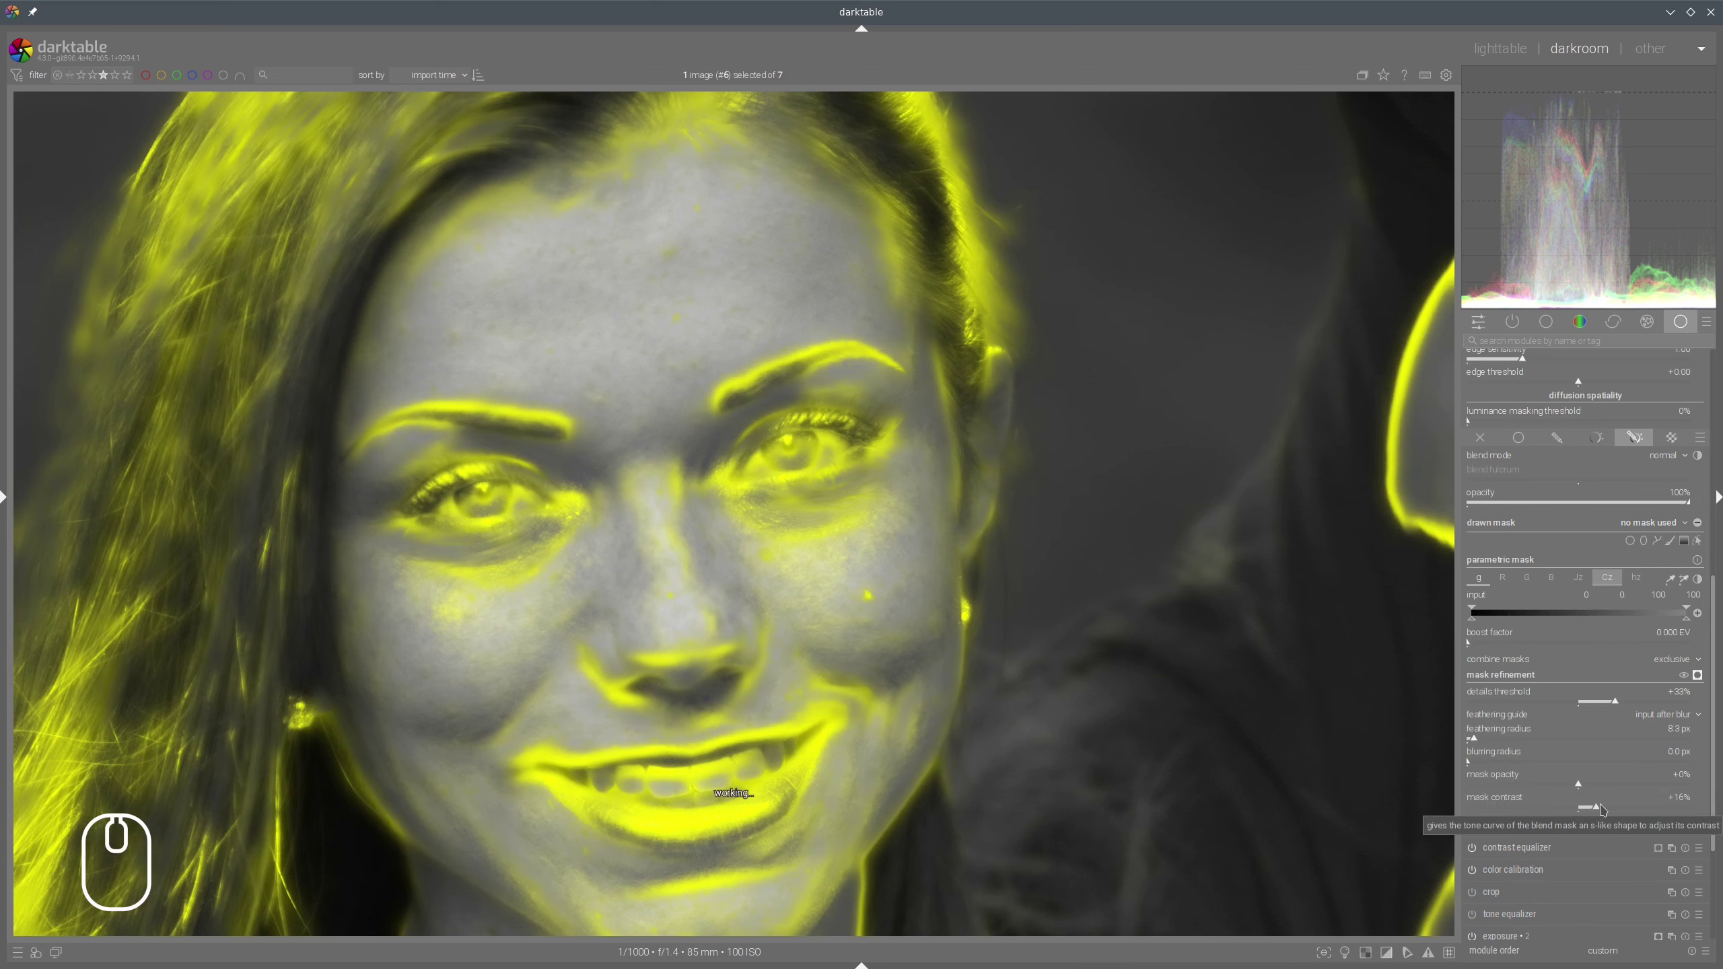
left_click(1603, 807)
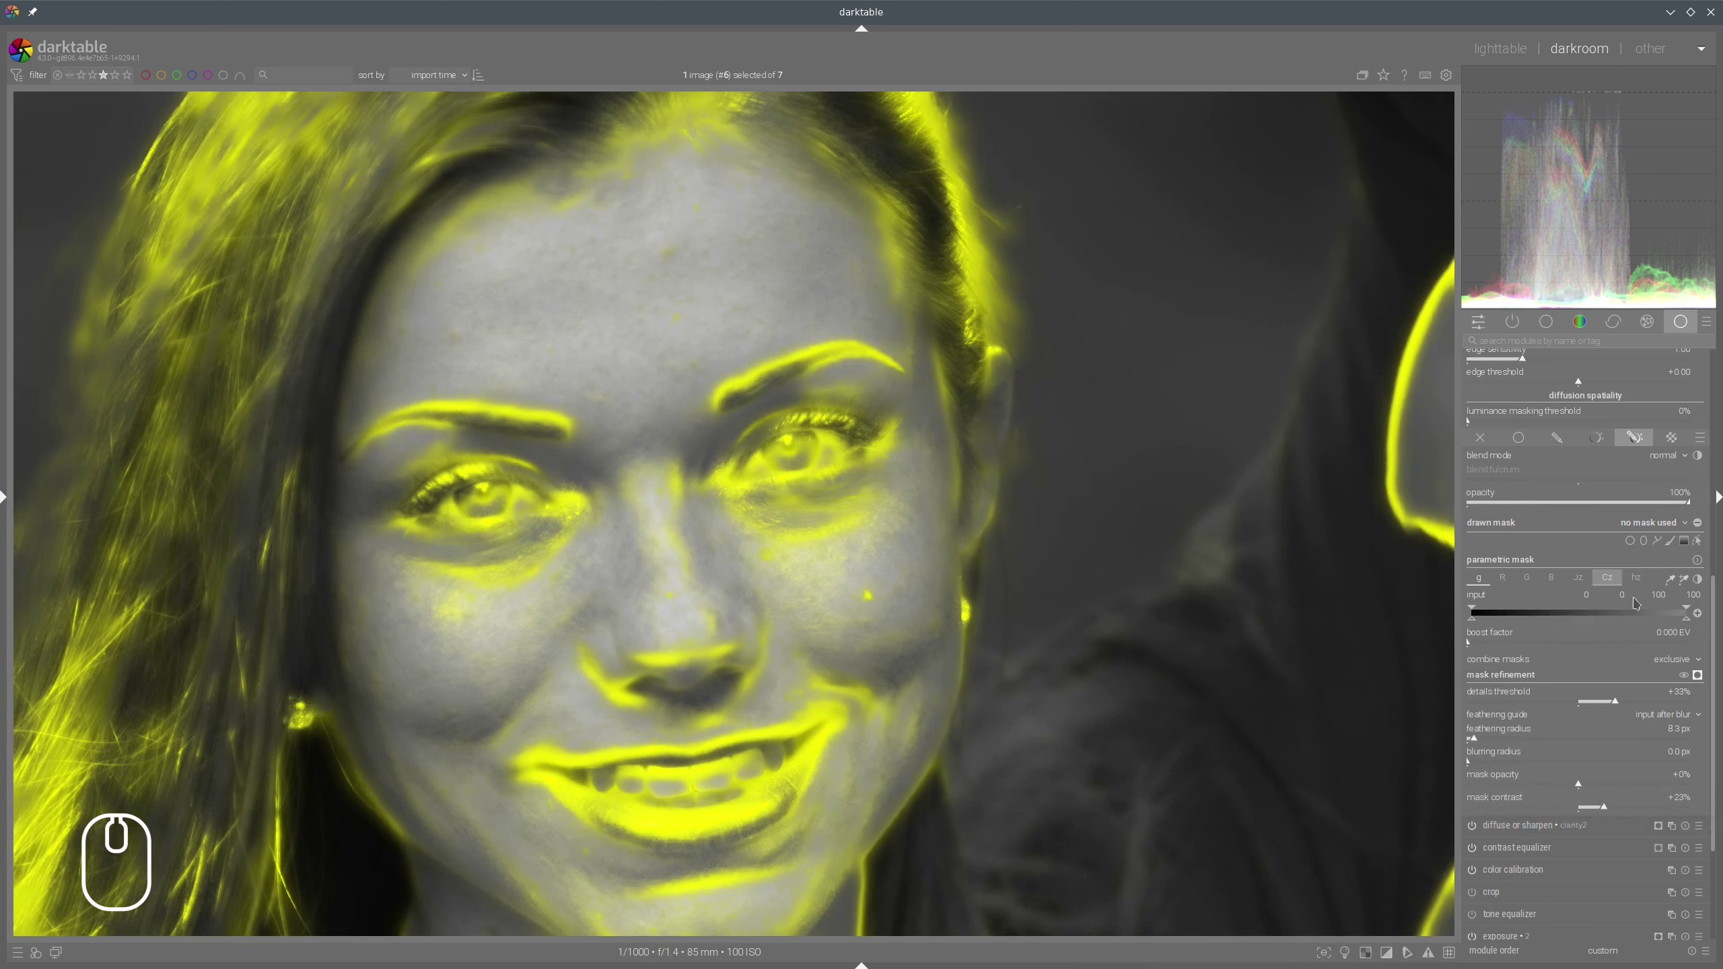
left_click(1698, 675)
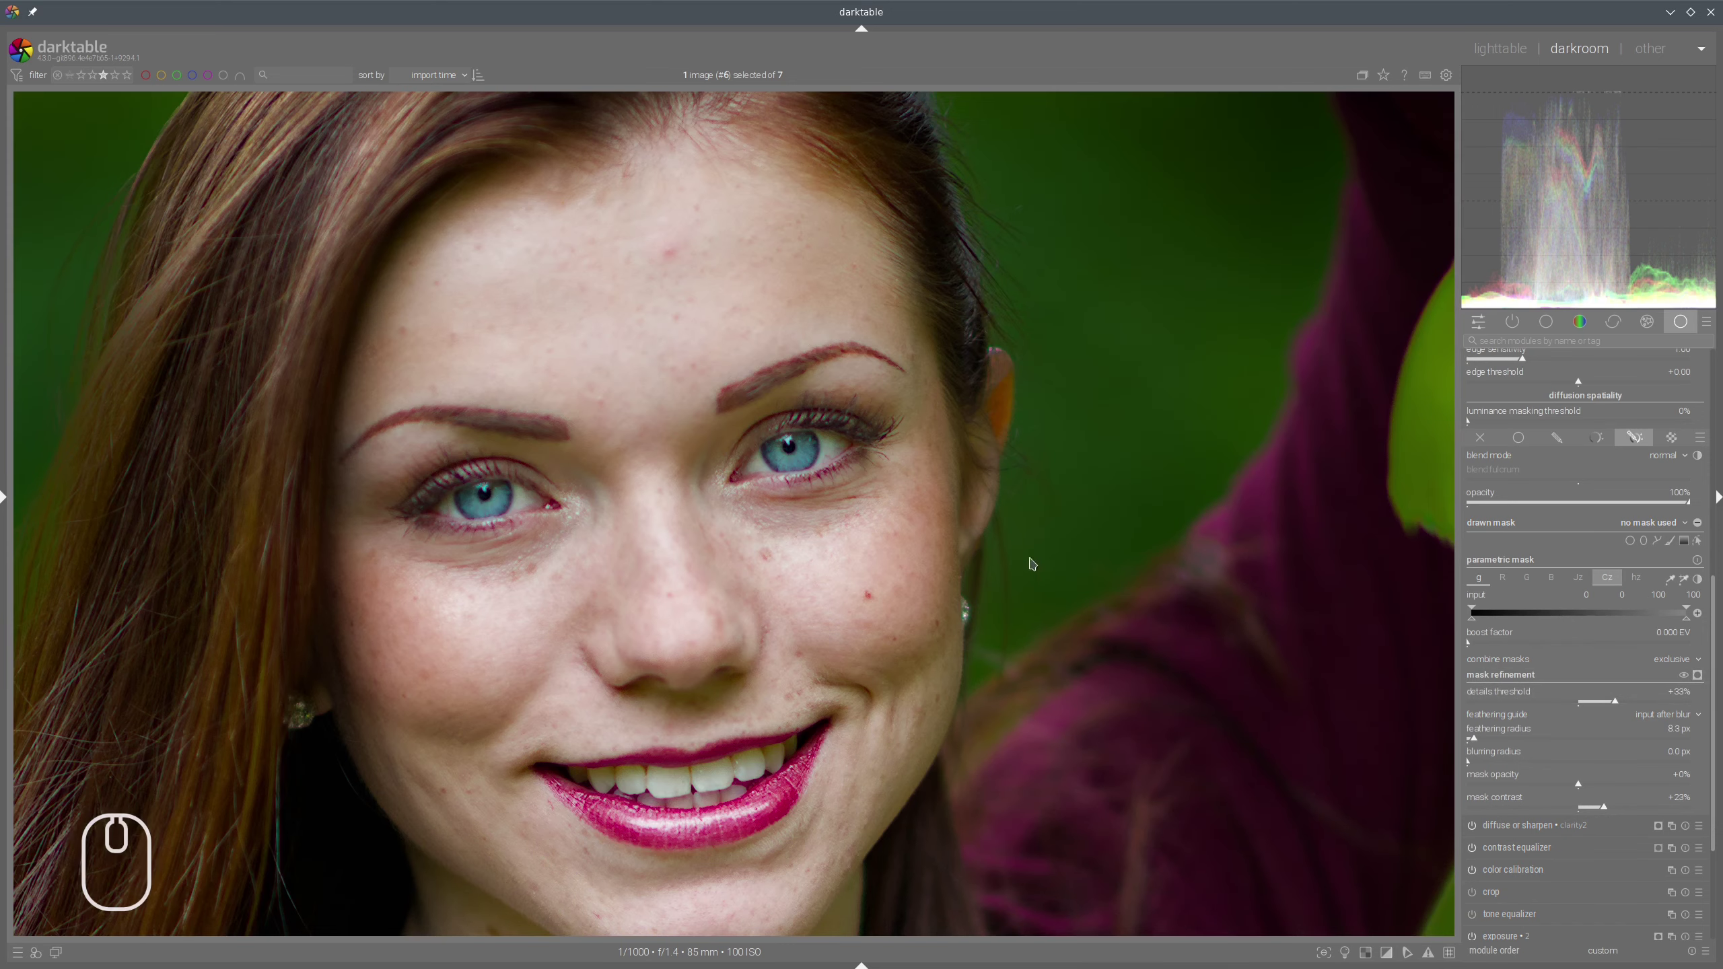
Compare the face with the masked sharpening instance switched off and on
scroll(1490, 379, "up", 8)
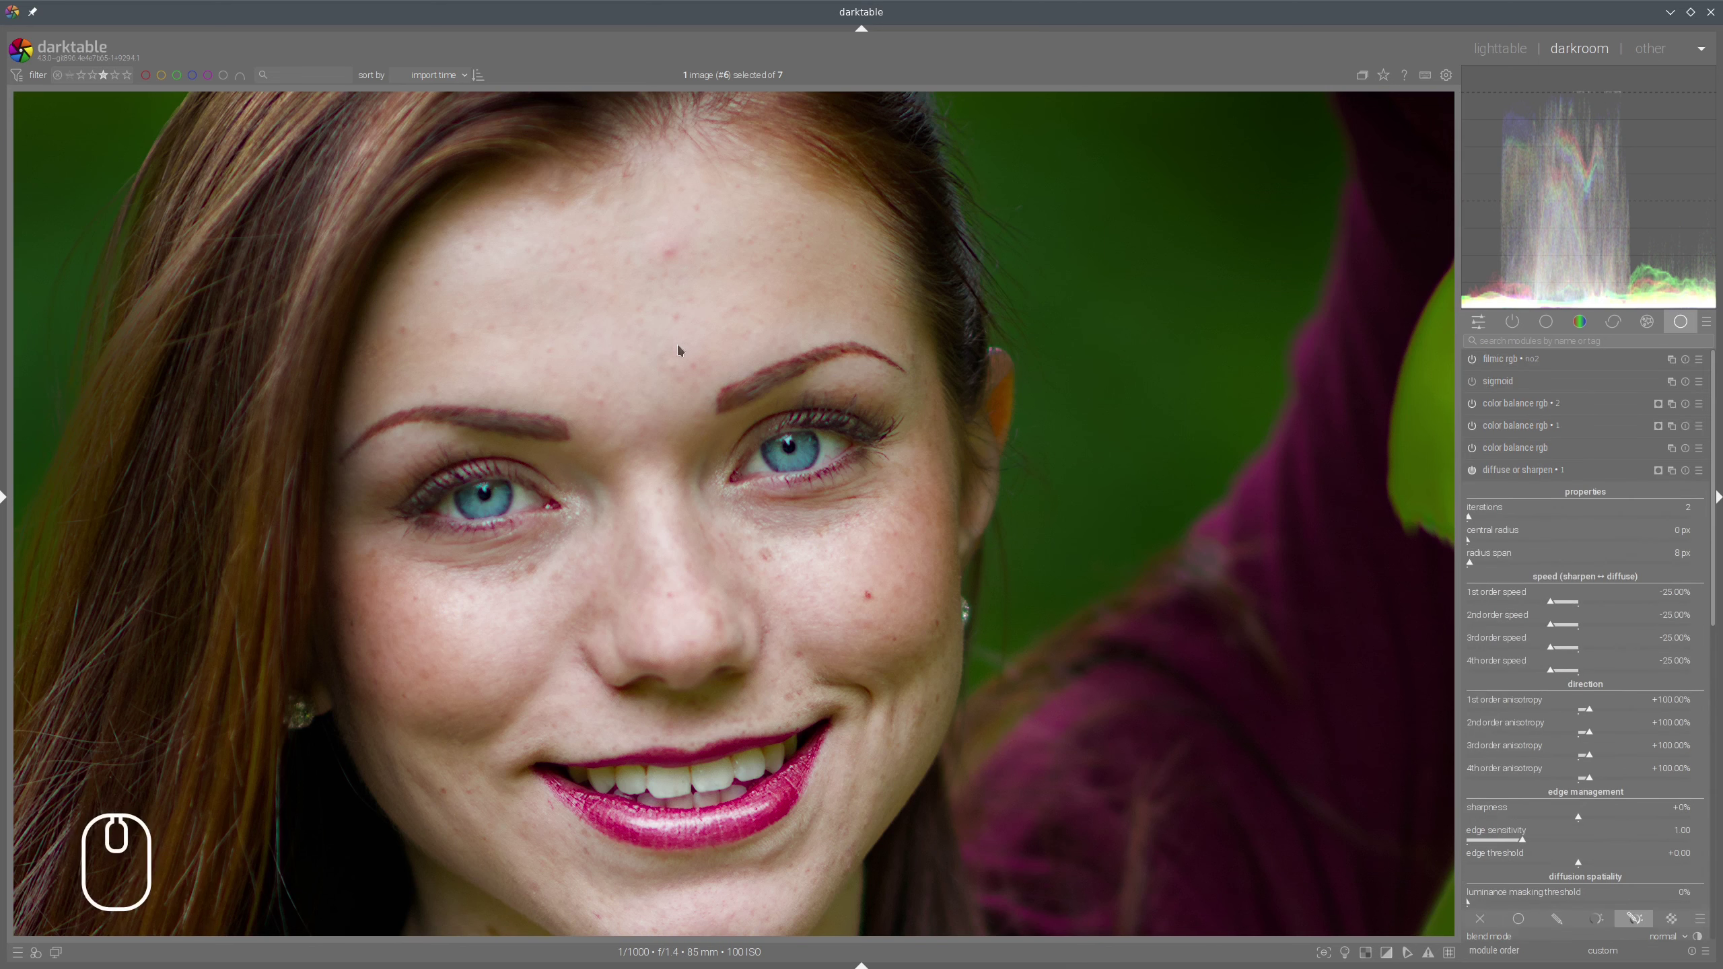
left_click(1471, 470)
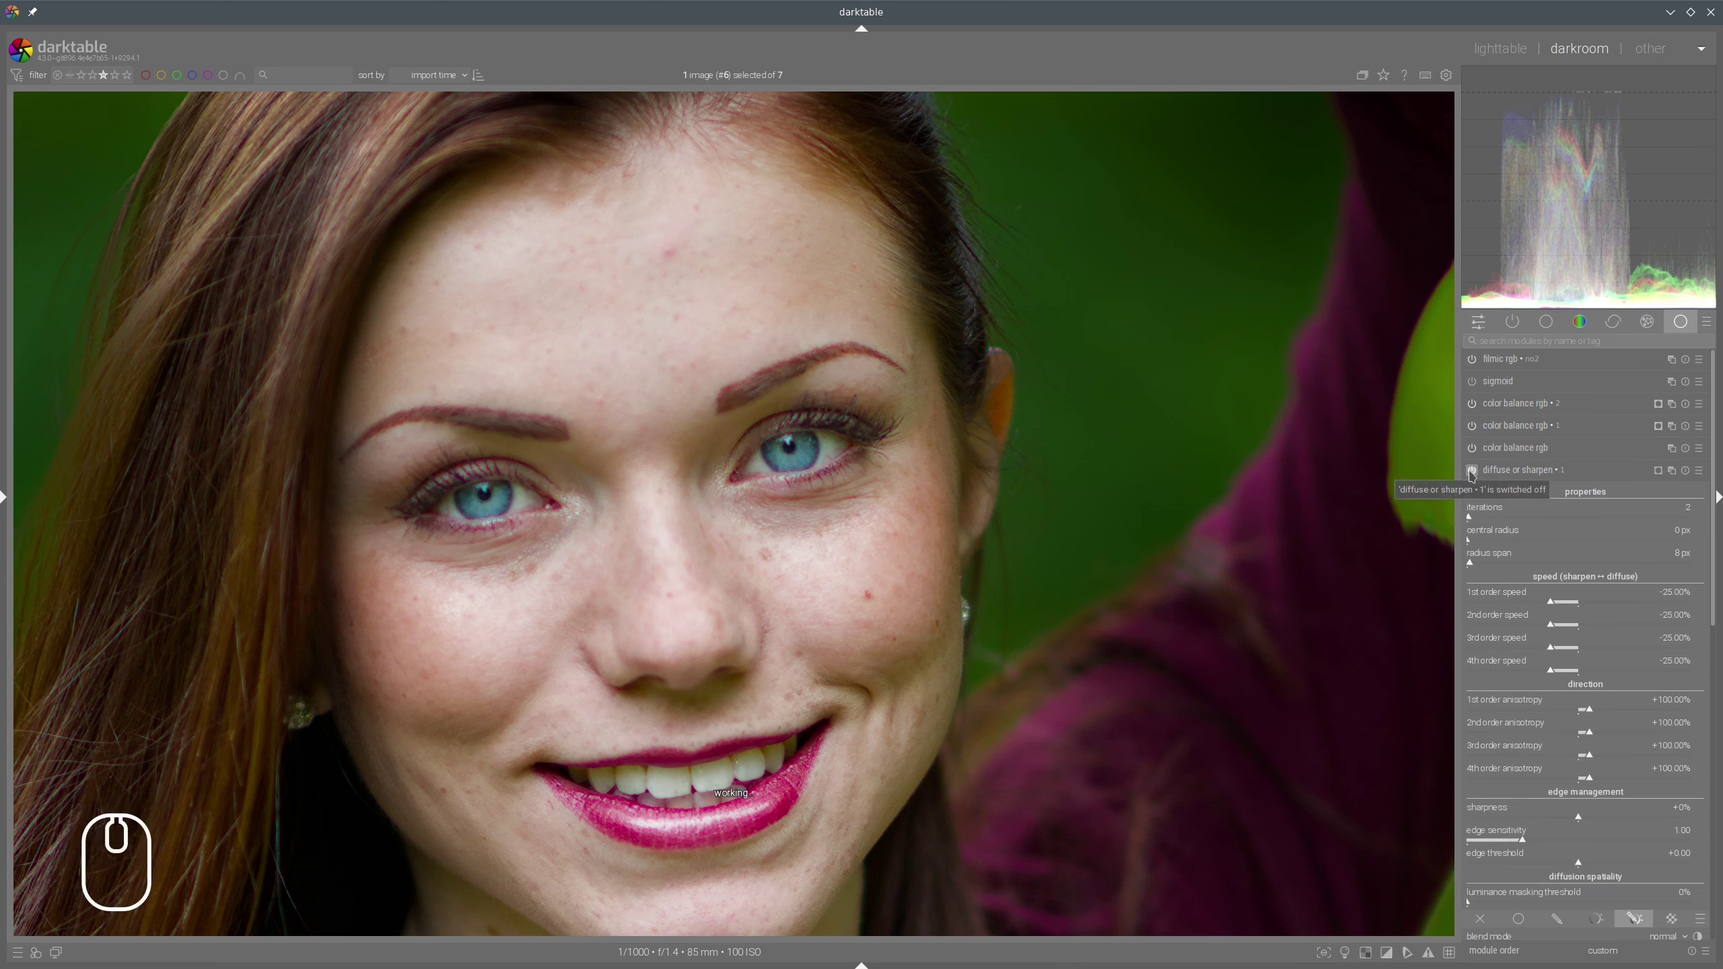
left_click(1471, 470)
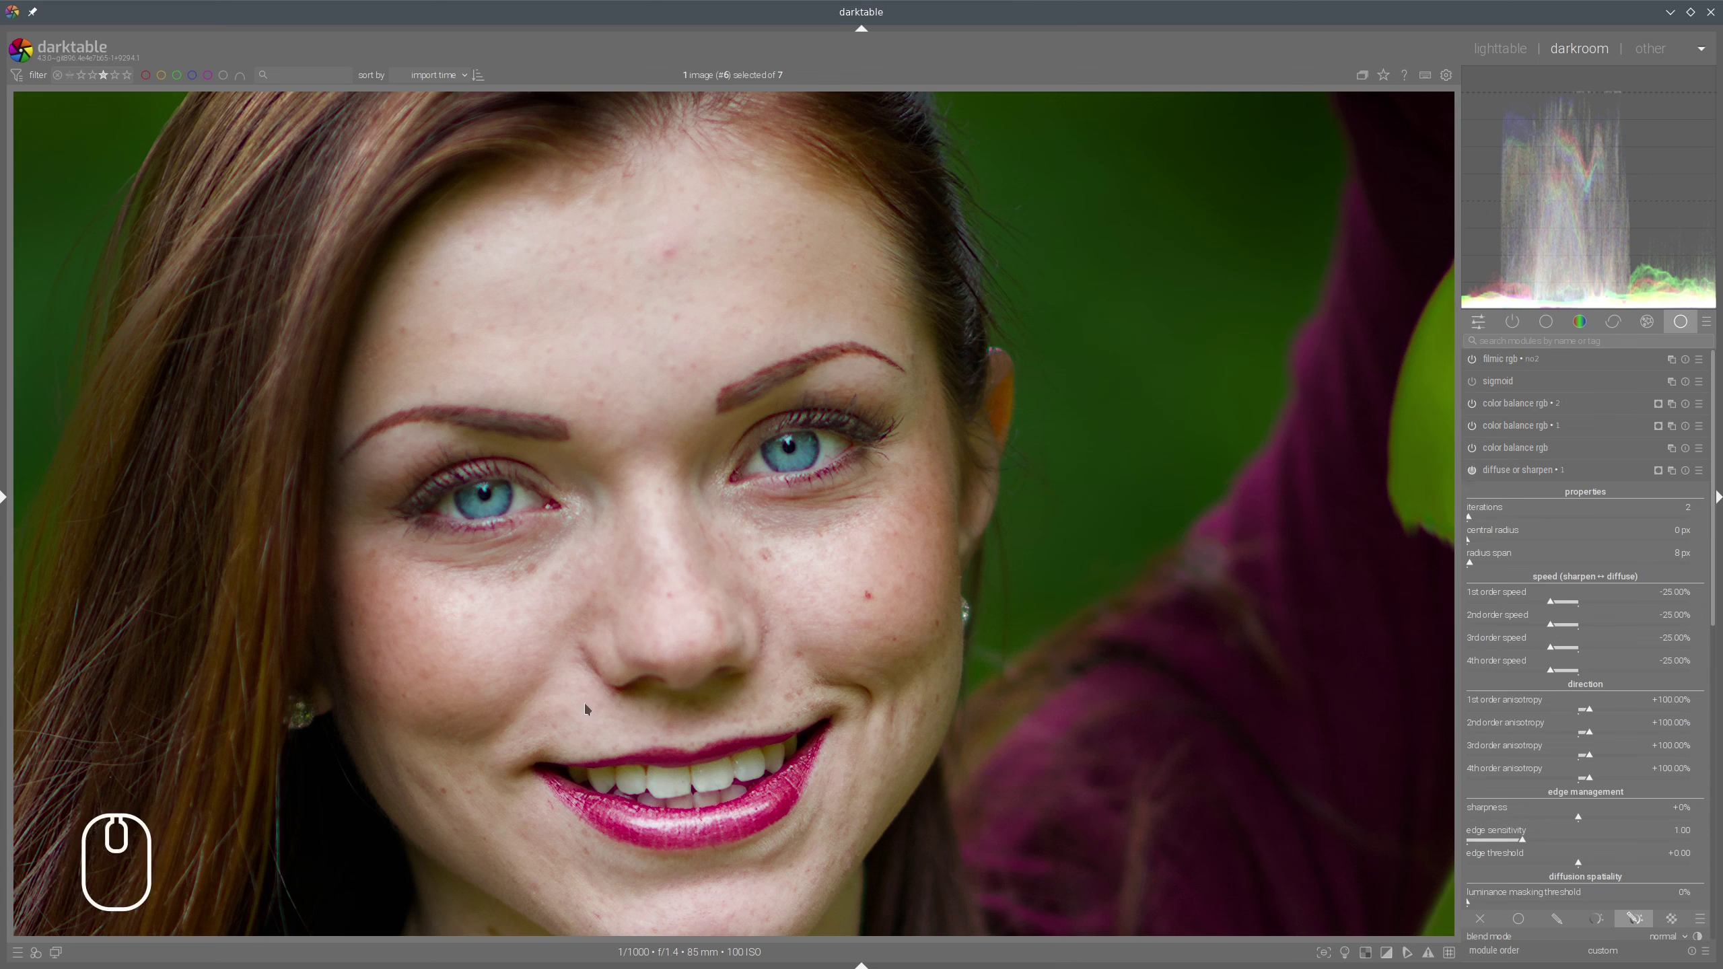
left_click(1472, 471)
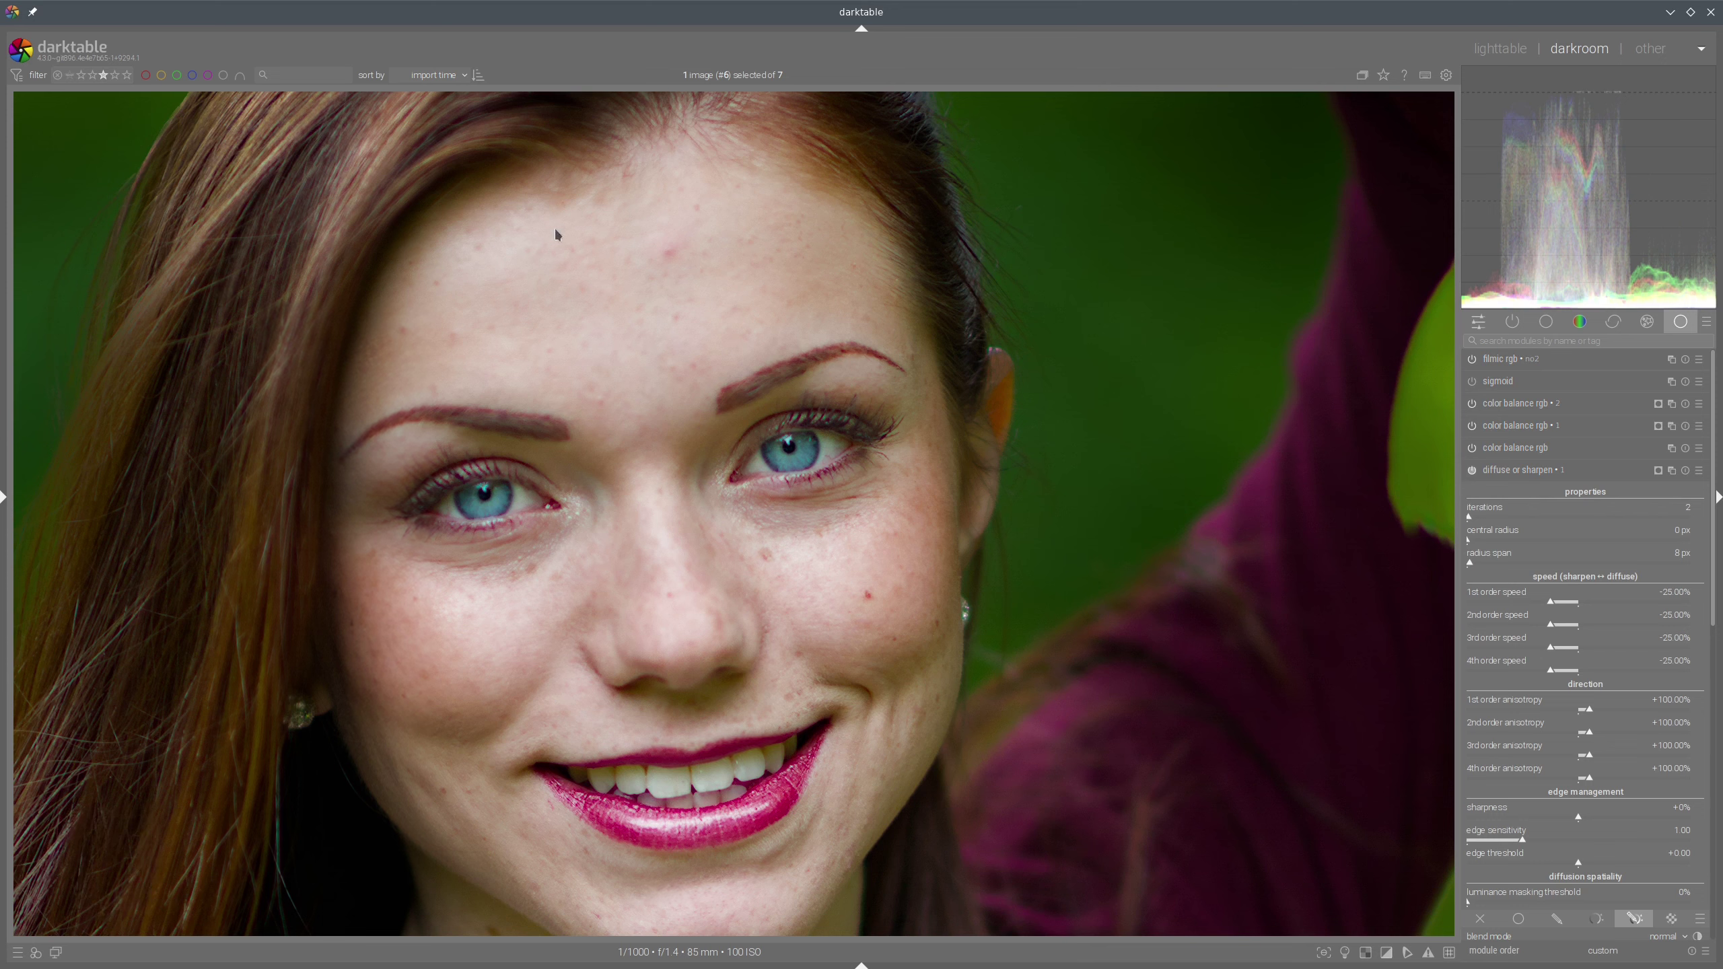
left_click(1472, 471)
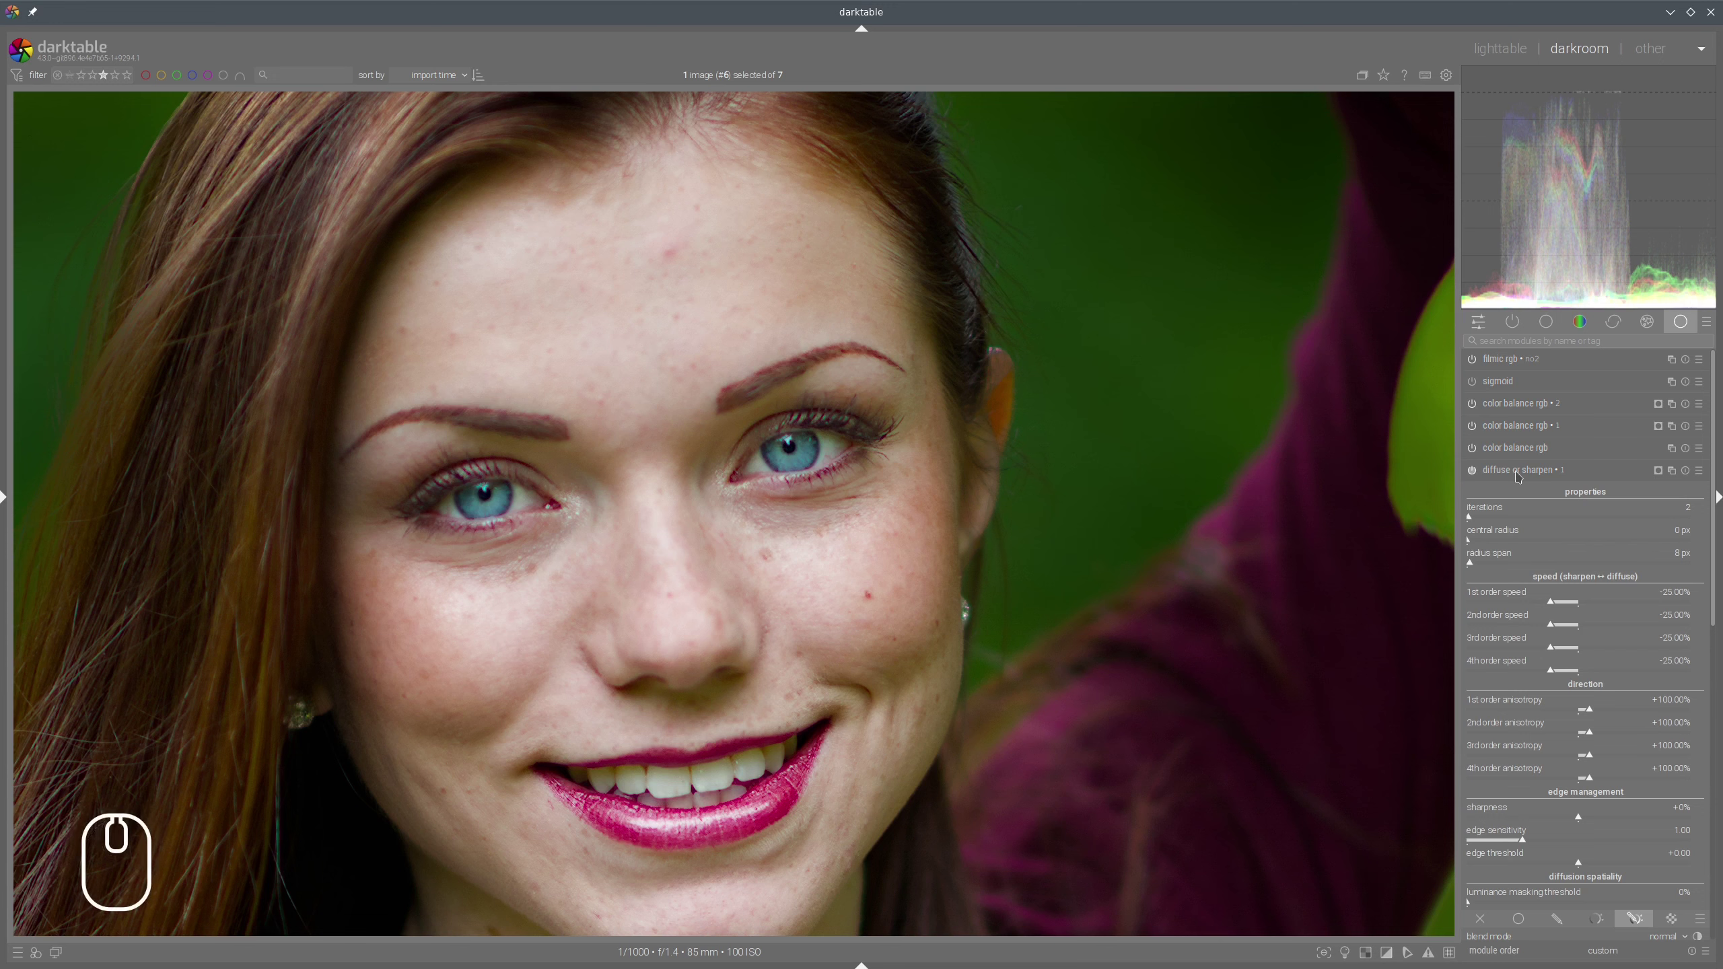
Examine the sharpening mask overlay on the face and across the whole image, hiding it after each check
scroll(1645, 821, "down", 3)
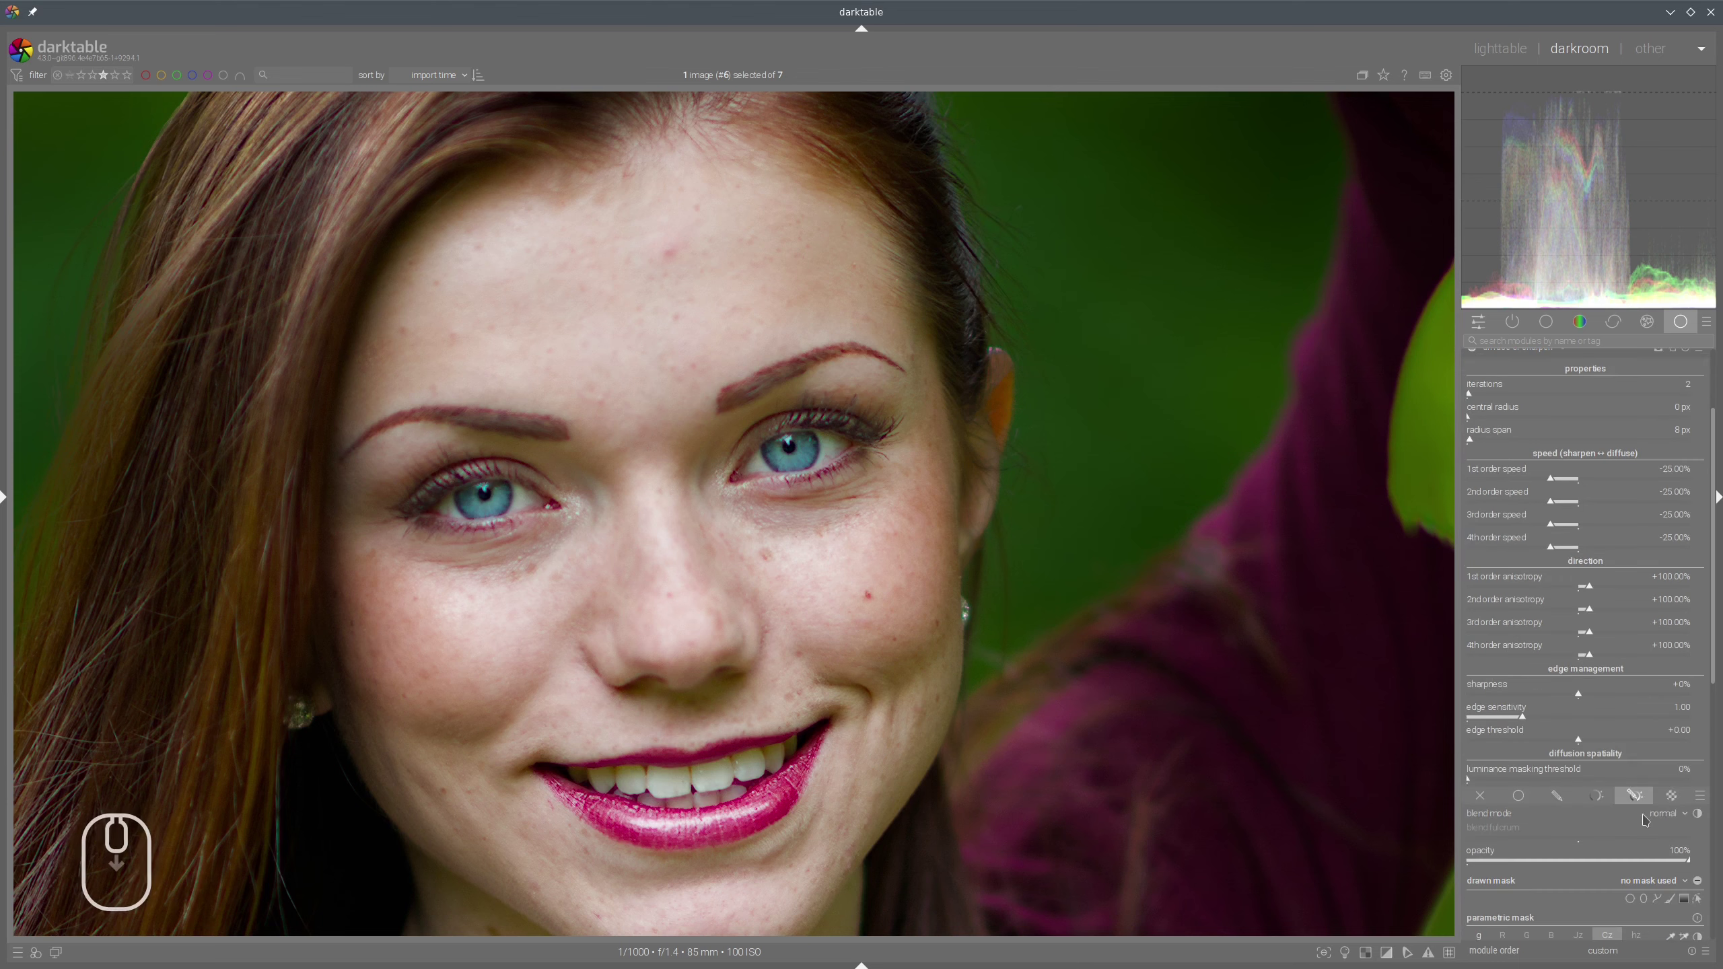
scroll(1665, 811, "down", 3)
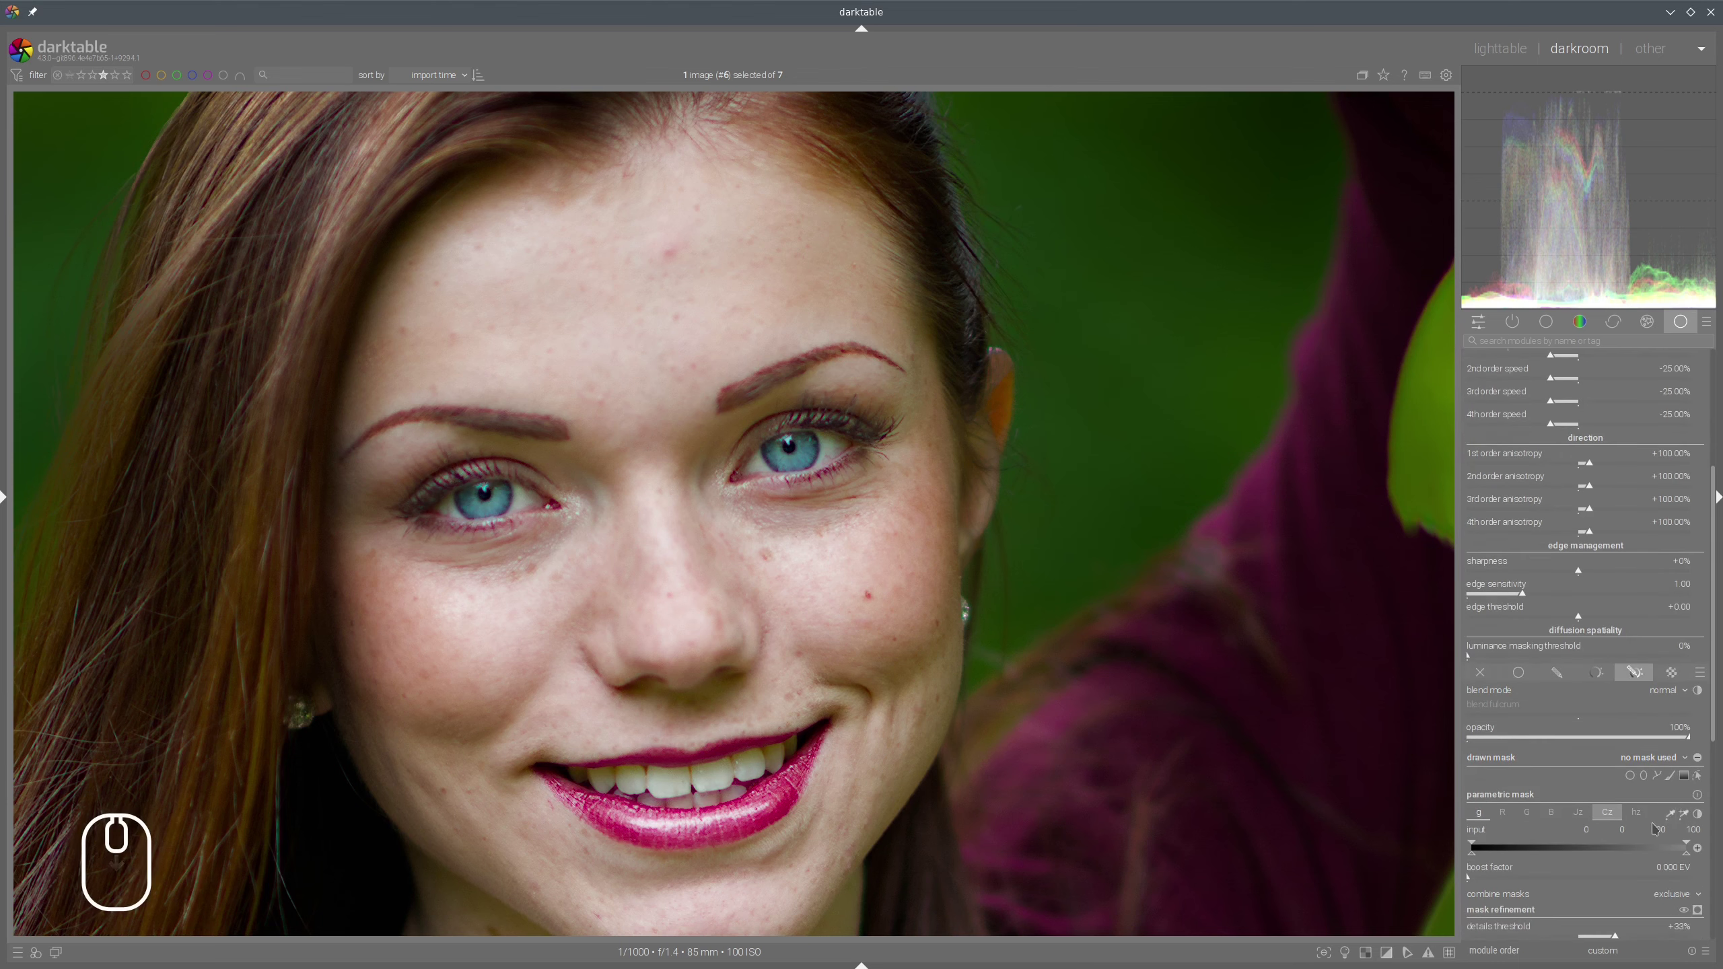
left_click(1698, 848)
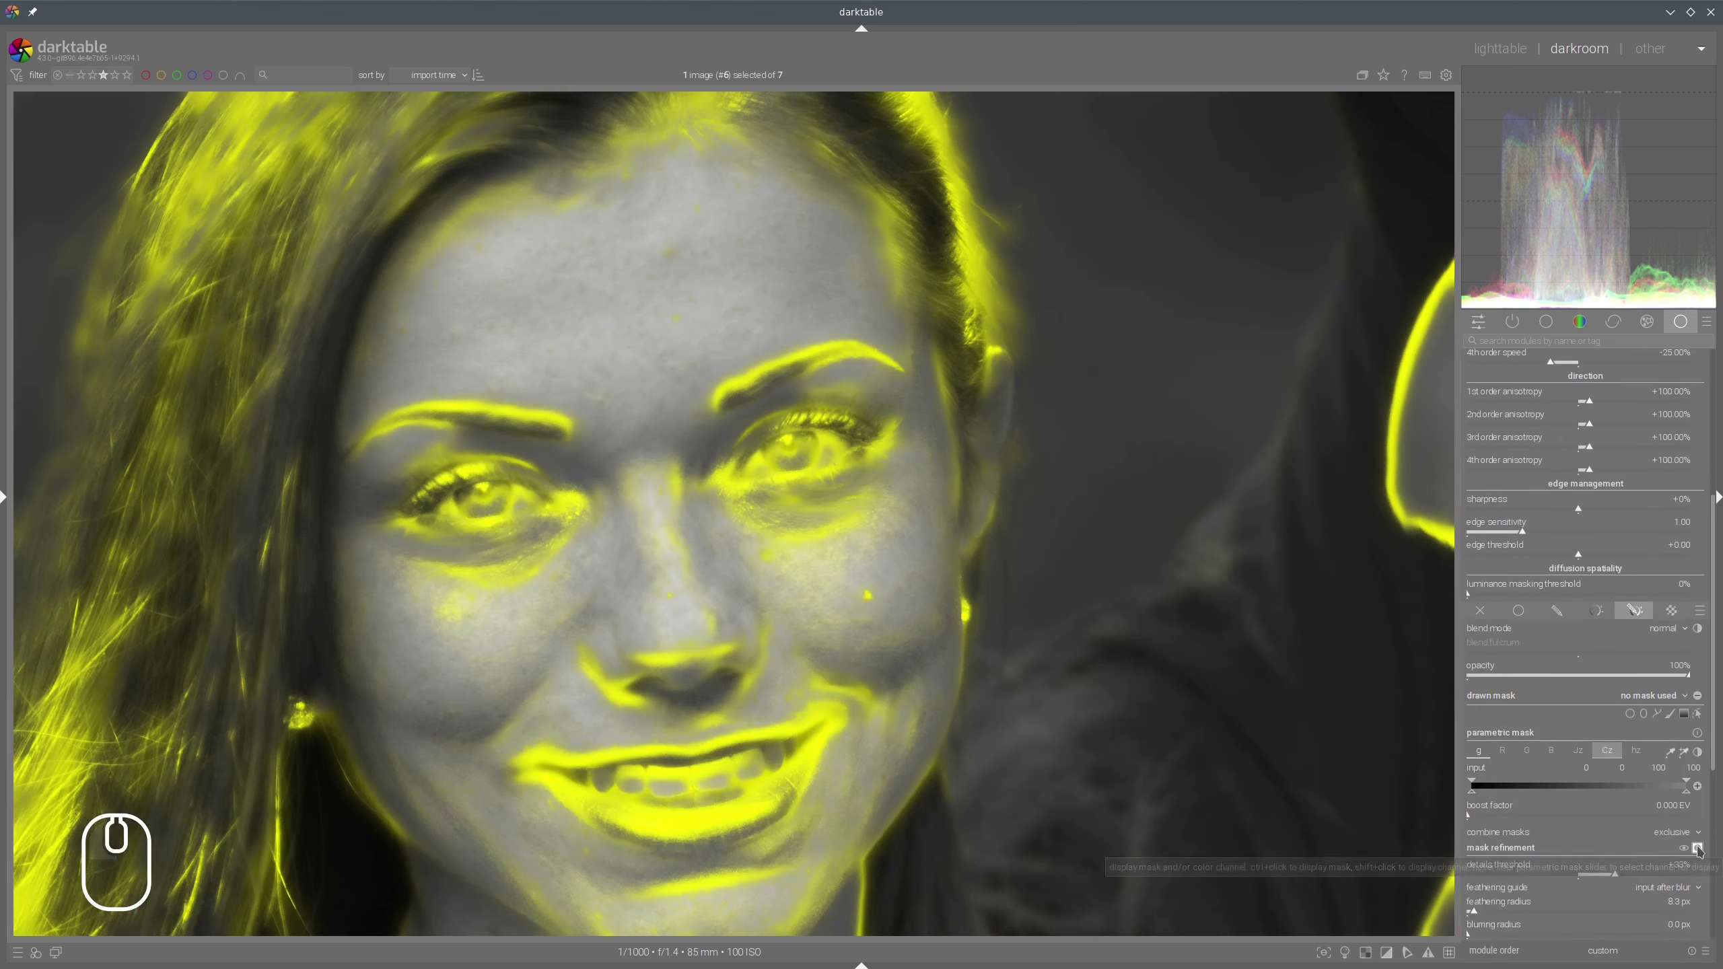
left_click(1698, 849)
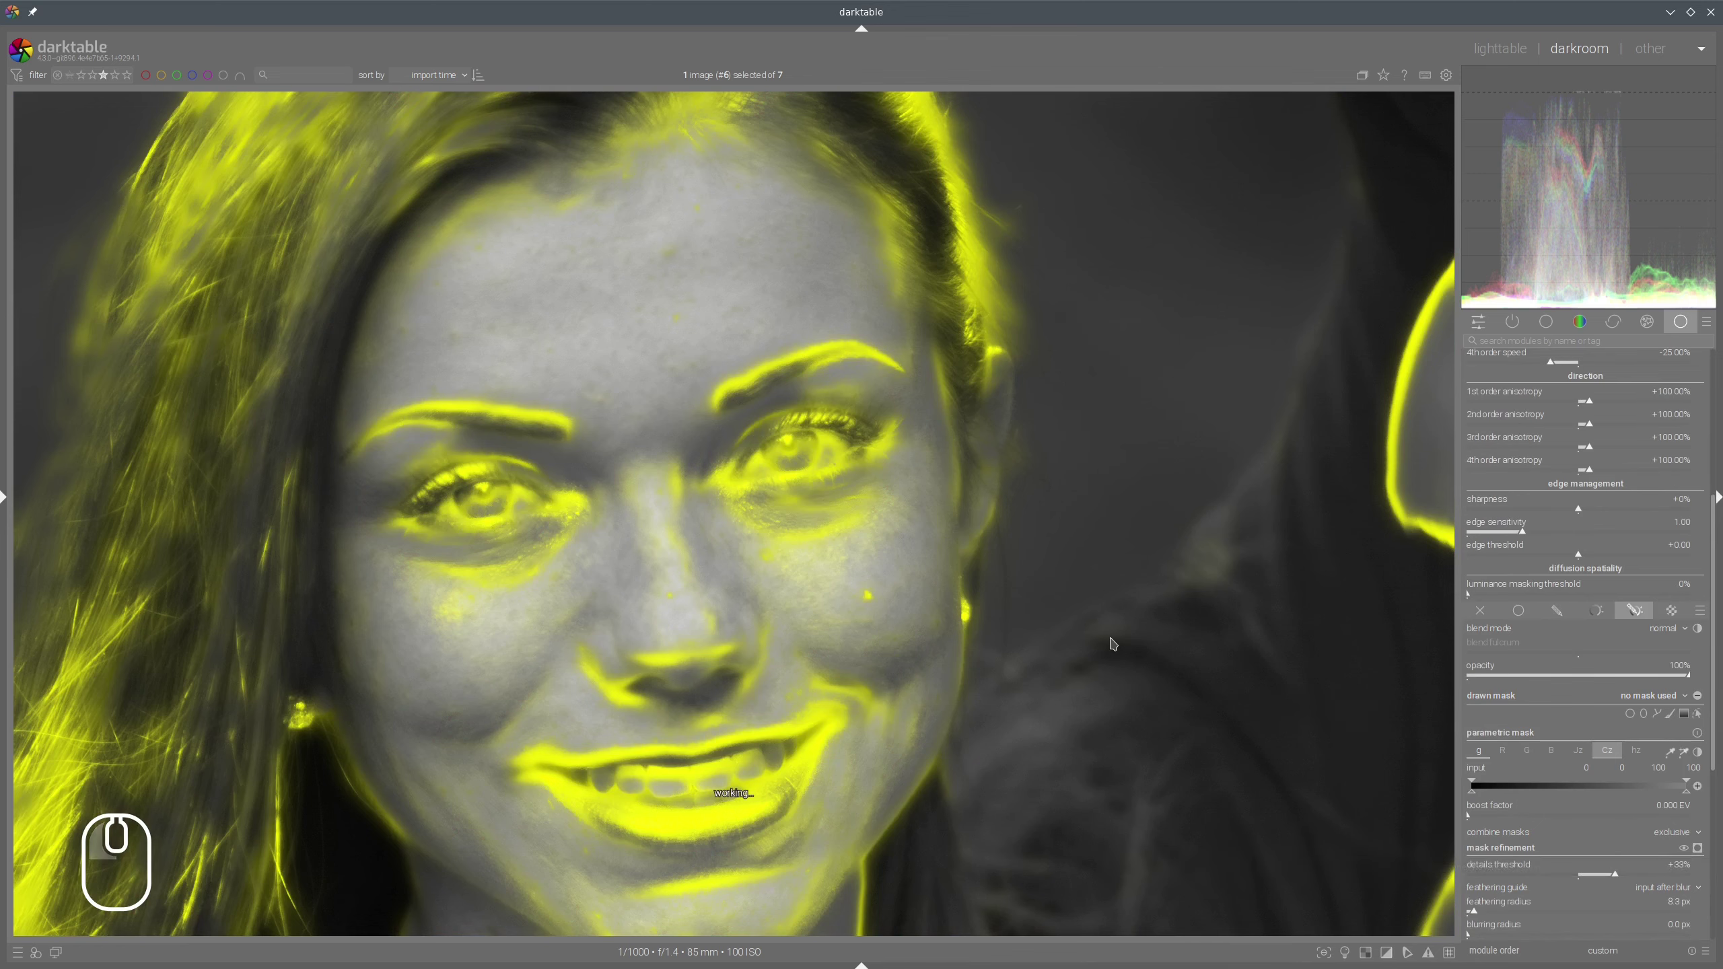
scroll(1112, 644, "down", 6)
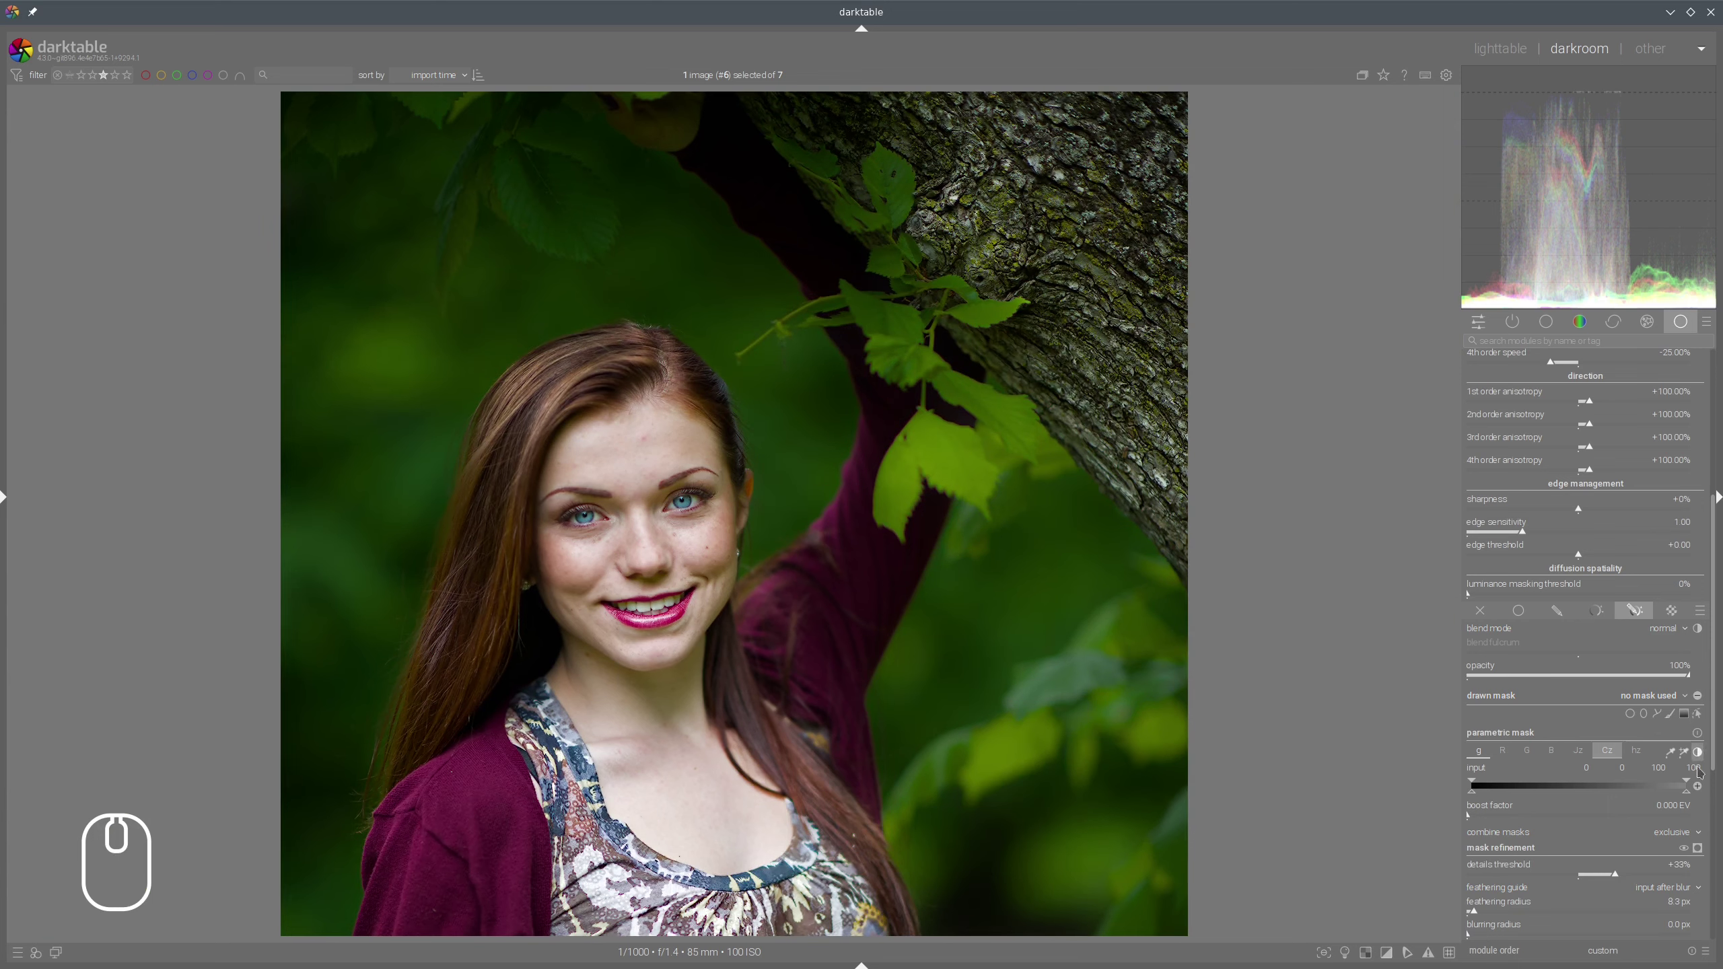
left_click(1698, 848)
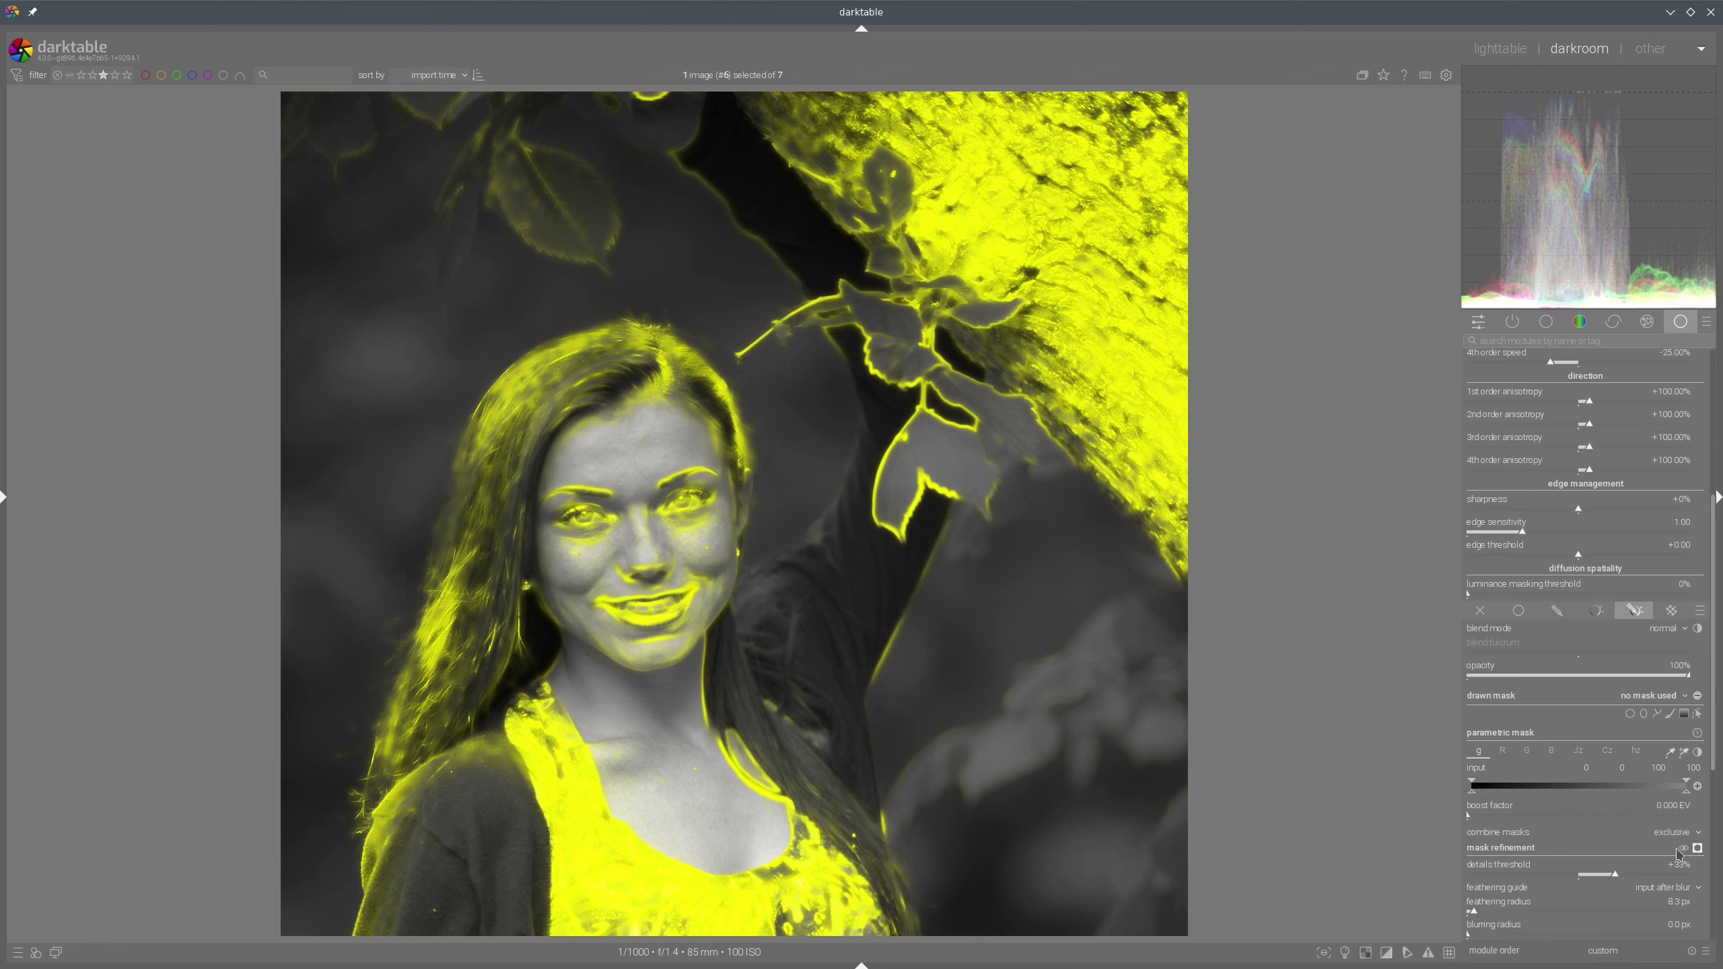
left_click(1697, 850)
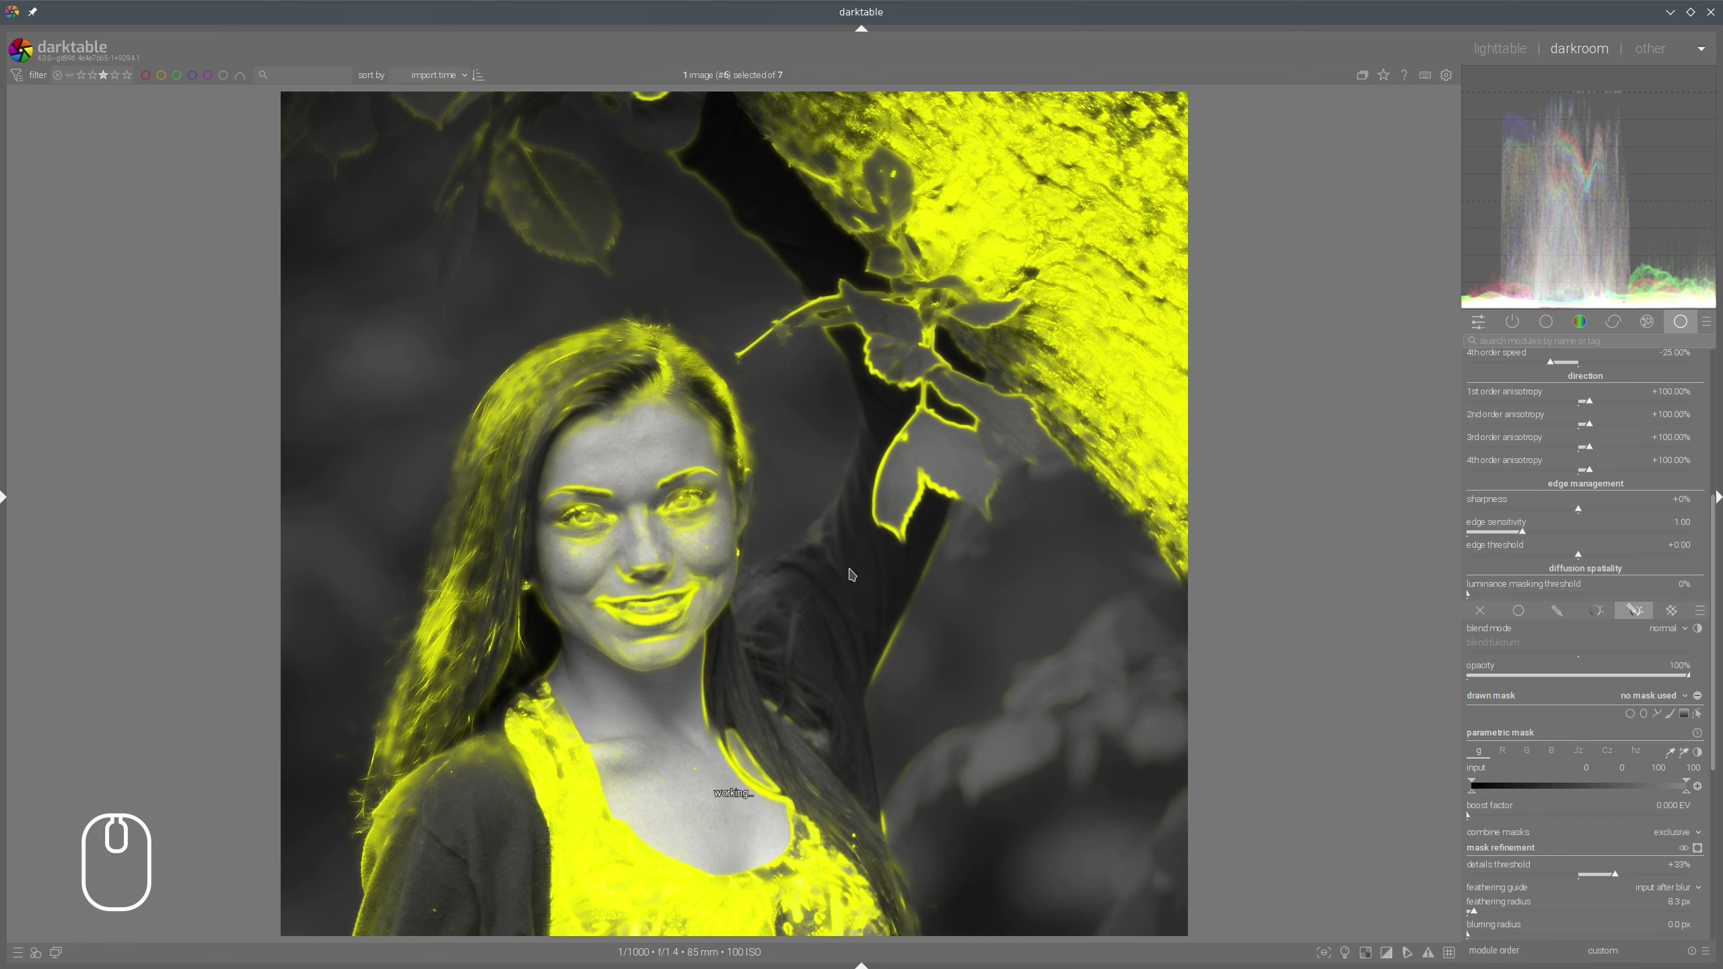
View the whole portrait without the mask overlay and collapse the masked diffuse or sharpen instance
scroll(852, 574, "down", 2)
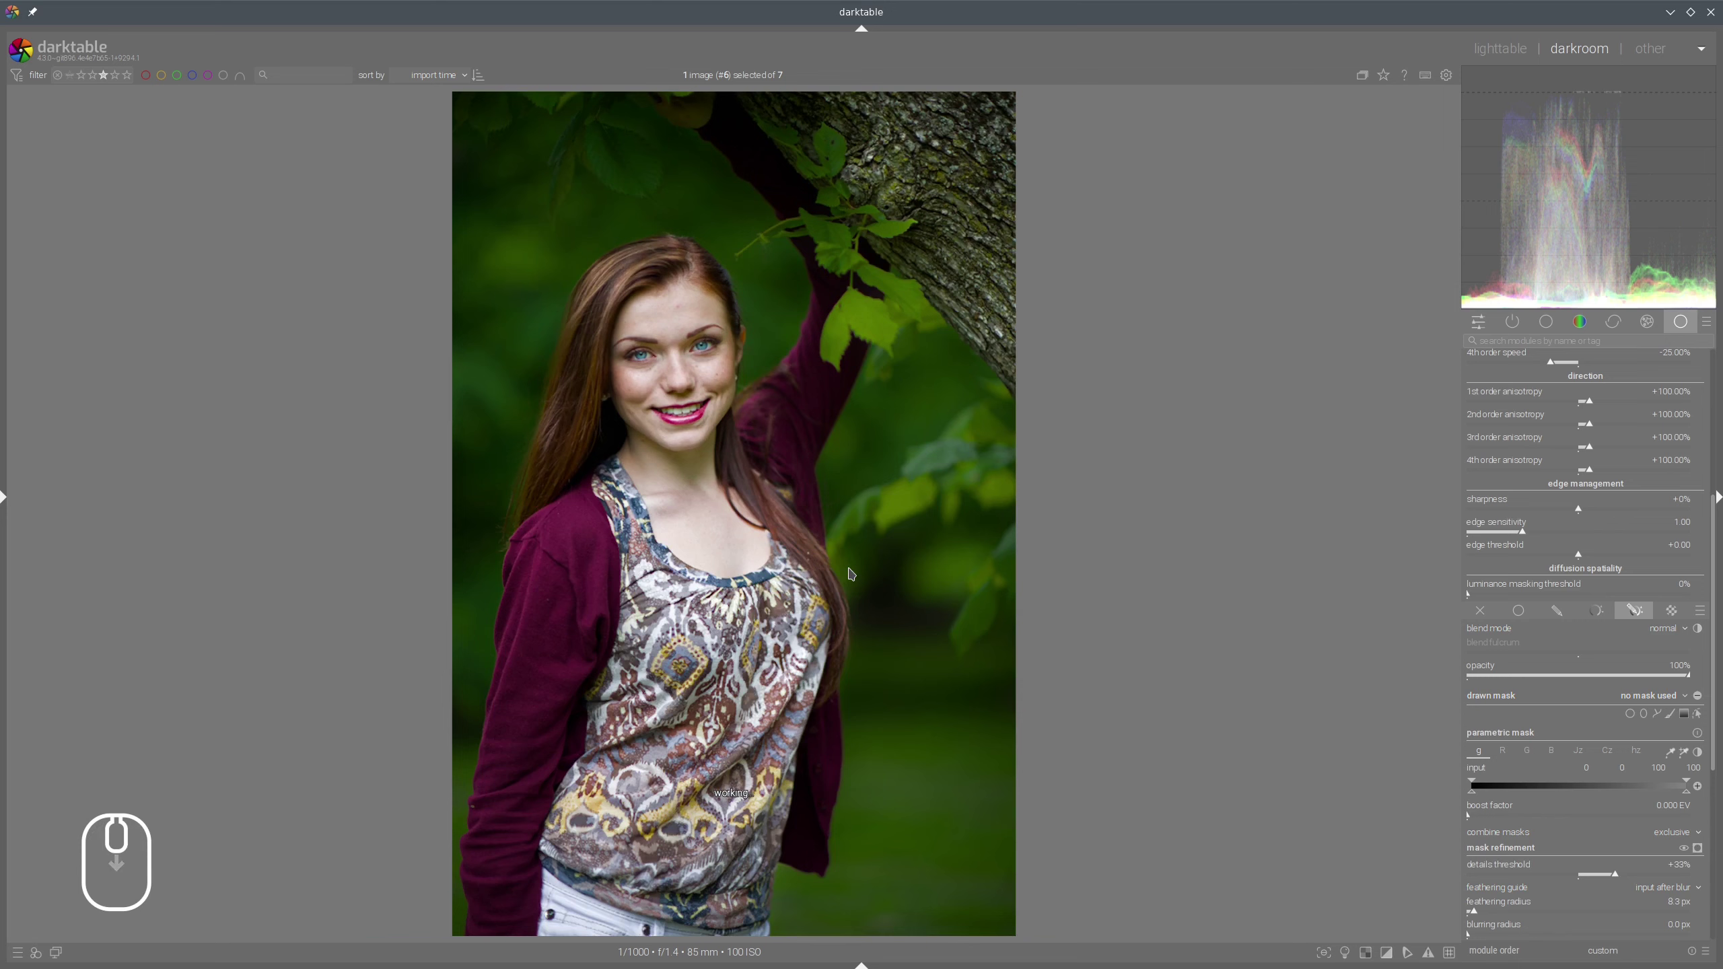
scroll(1498, 480, "up", 5)
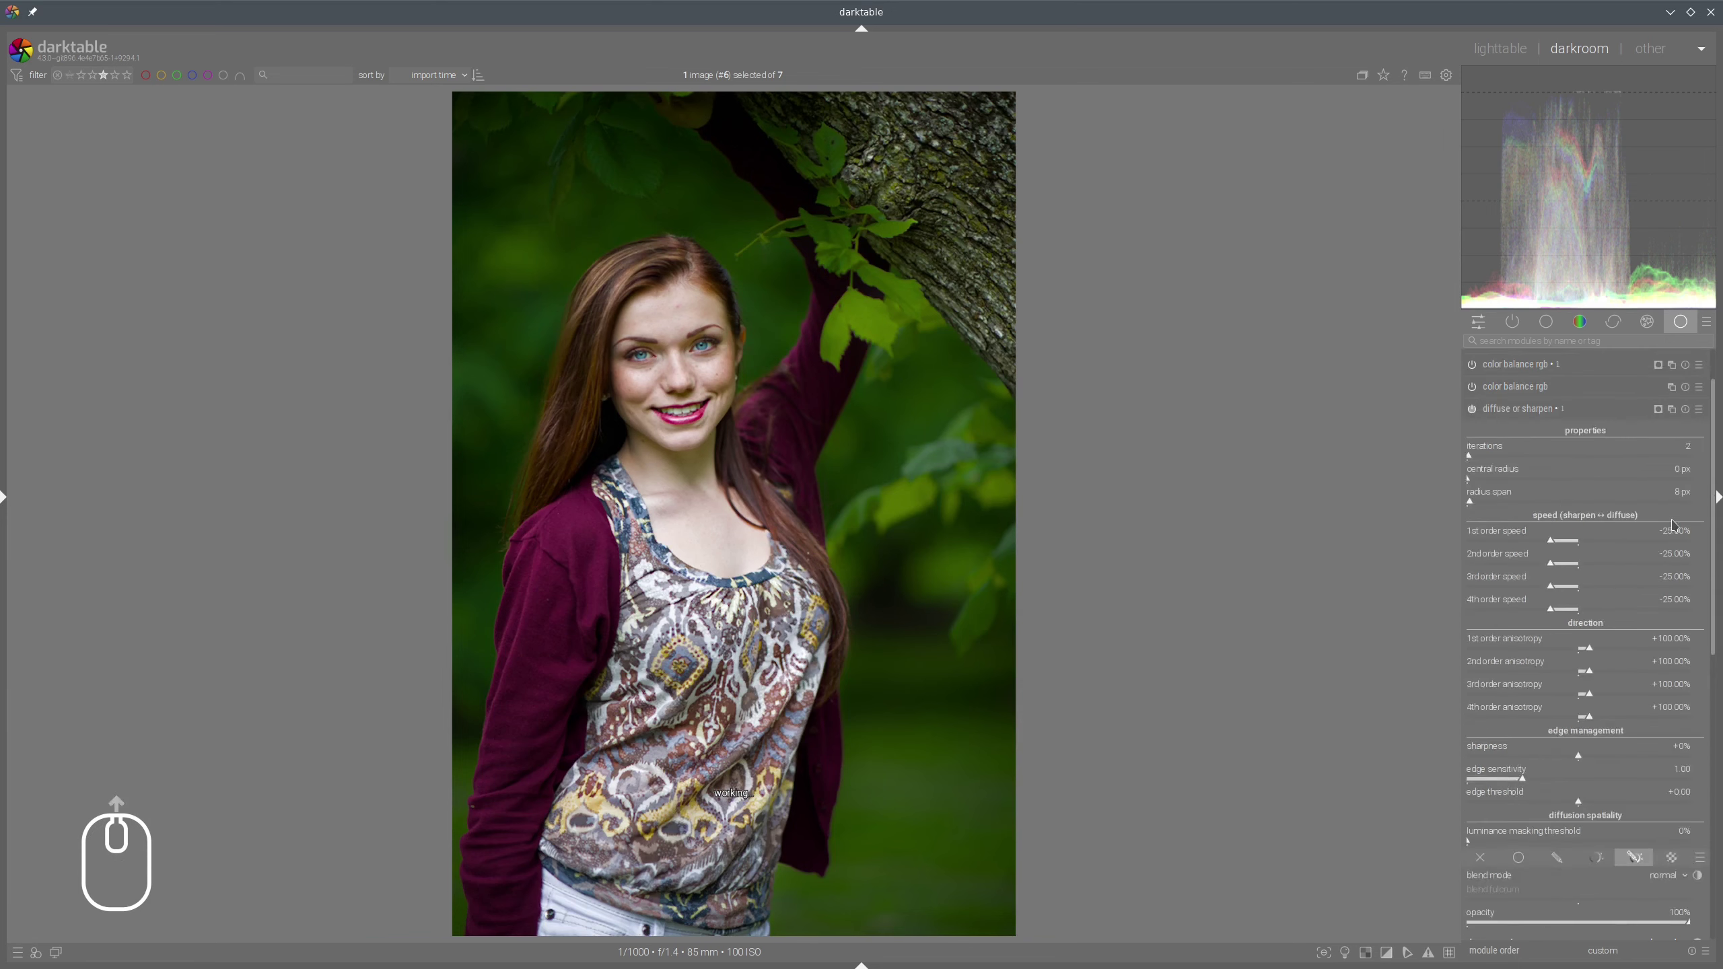
left_click_drag(979, 465, 913, 434)
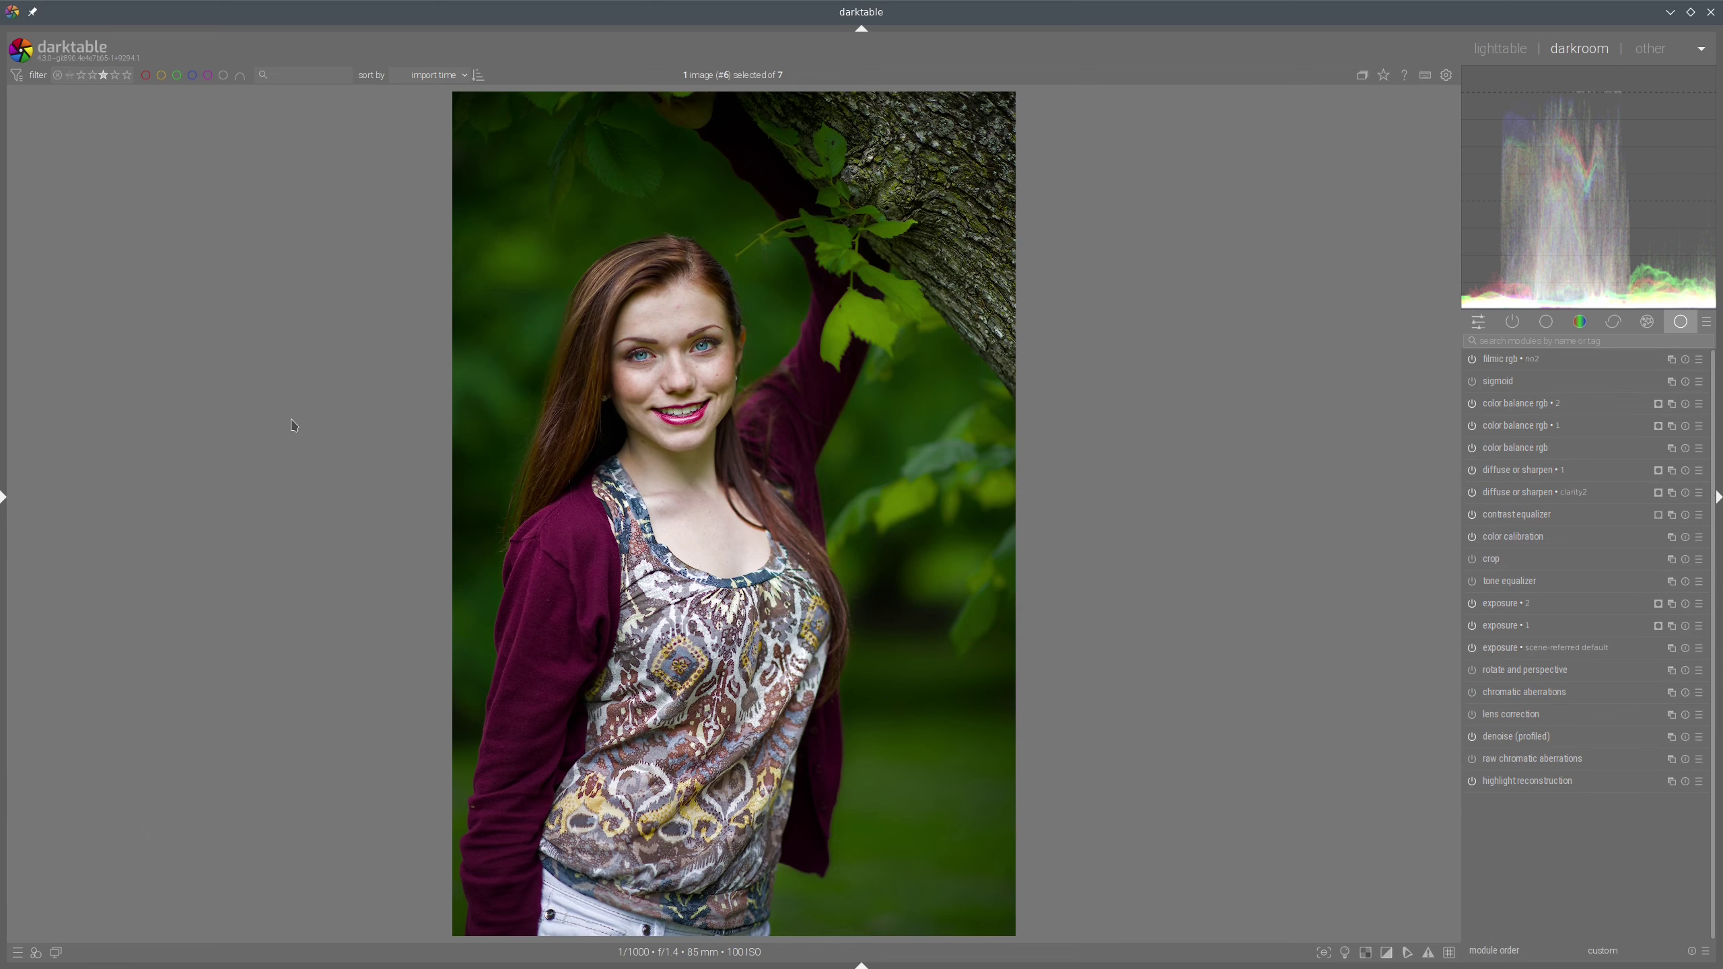
Take a snapshot of the portrait at history step 14, exposure scene-referred default, and return to the latest history step
key("ctrl+shift")
key("ctrl+shift+l")
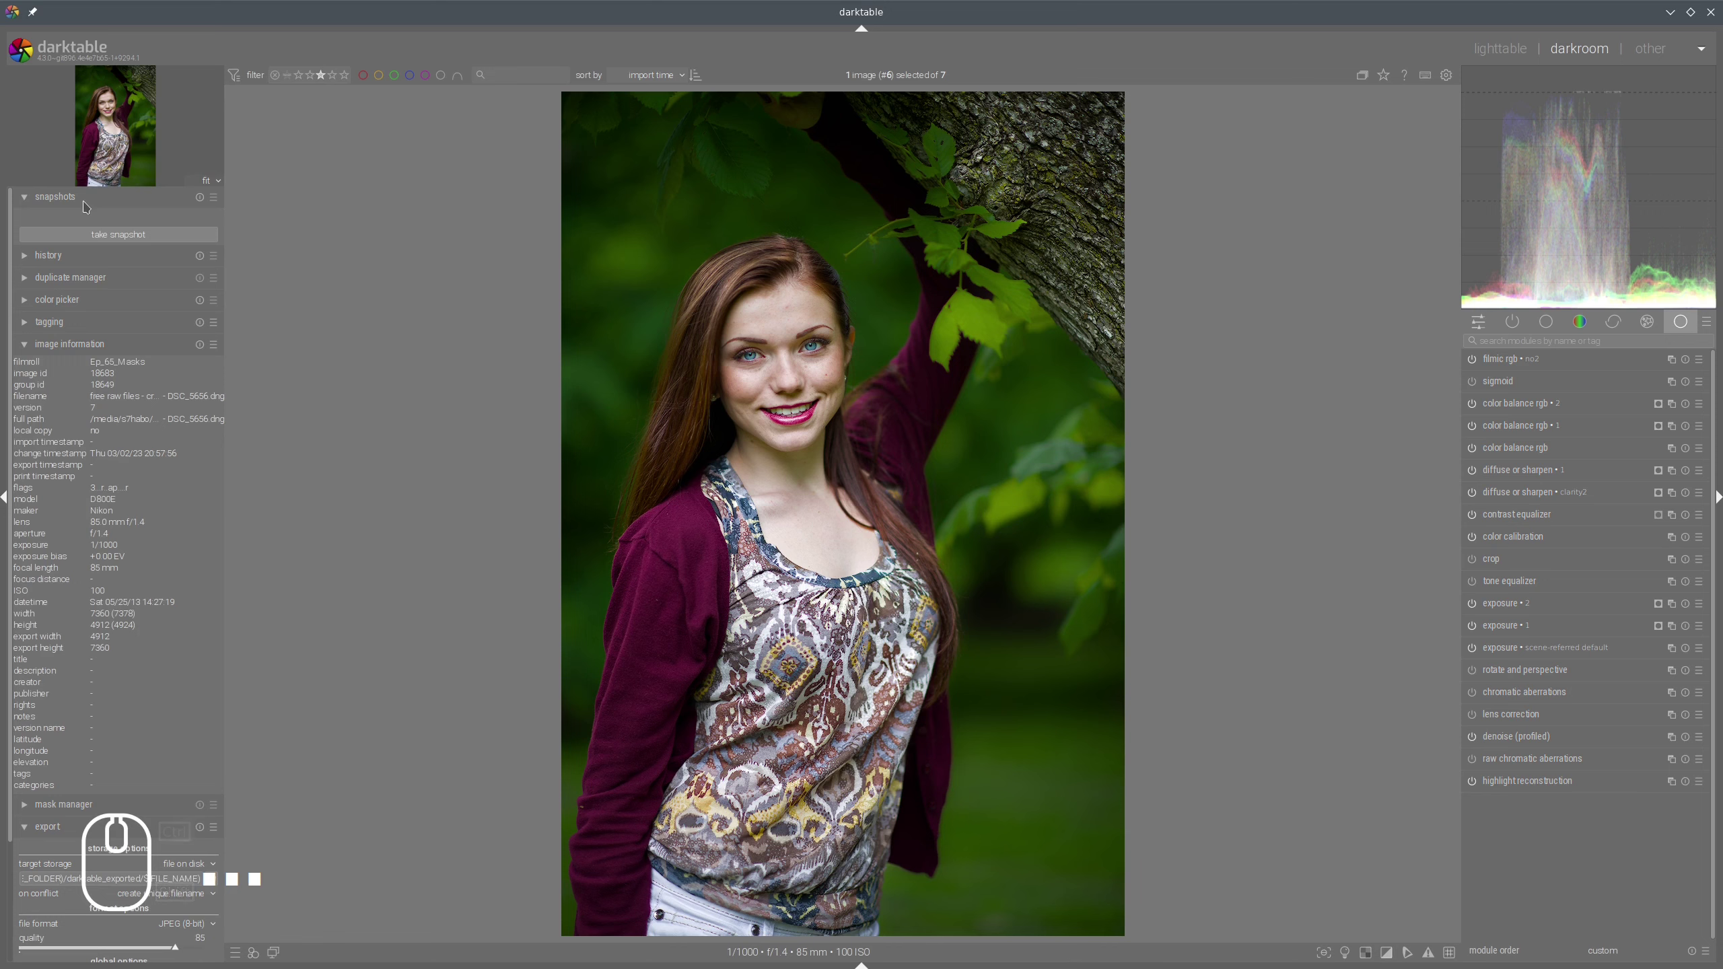
left_click(82, 255)
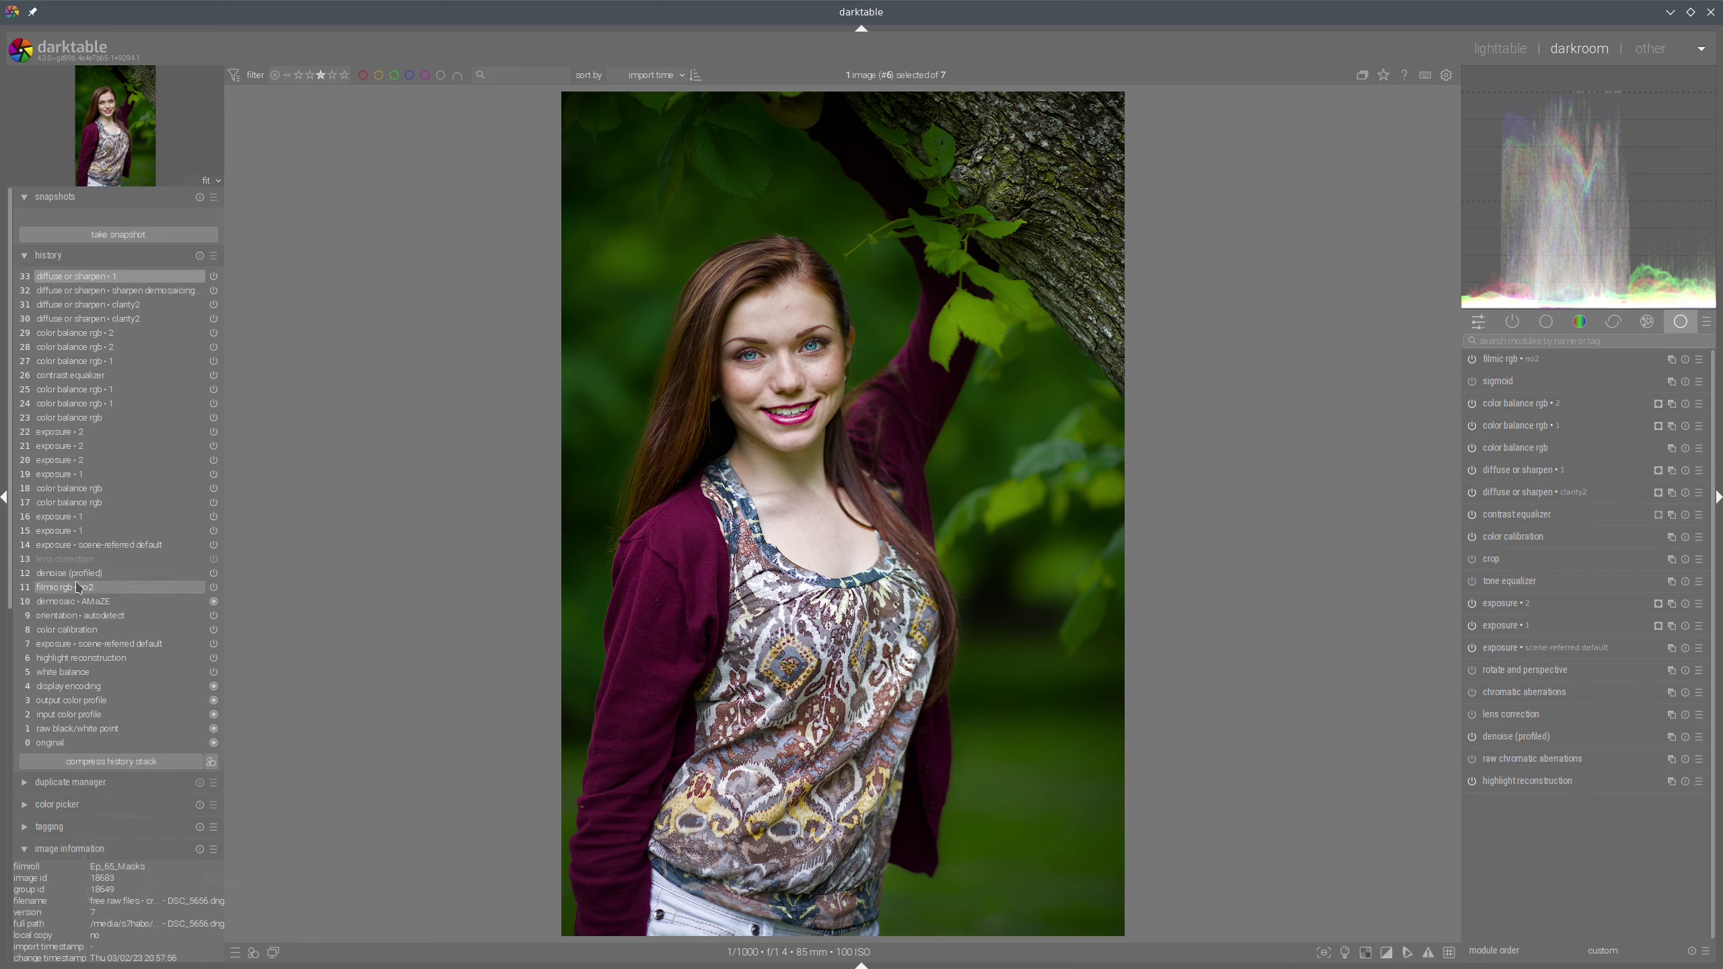
left_click(52, 545)
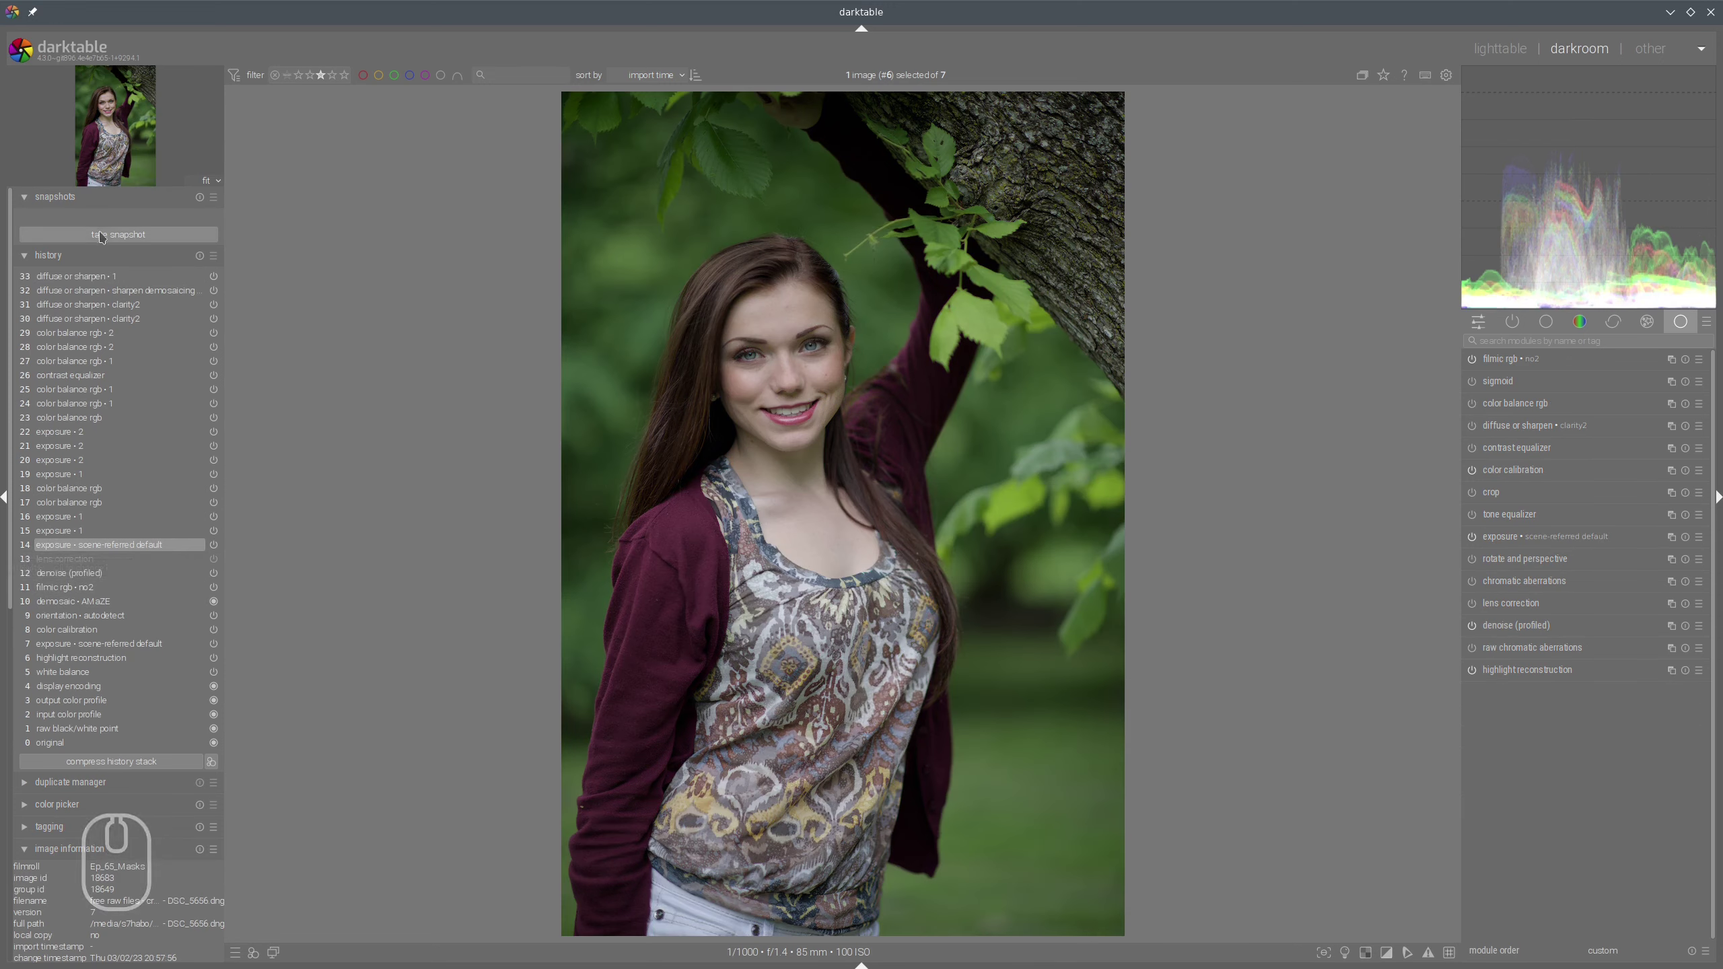
left_click(103, 236)
left_click(47, 216)
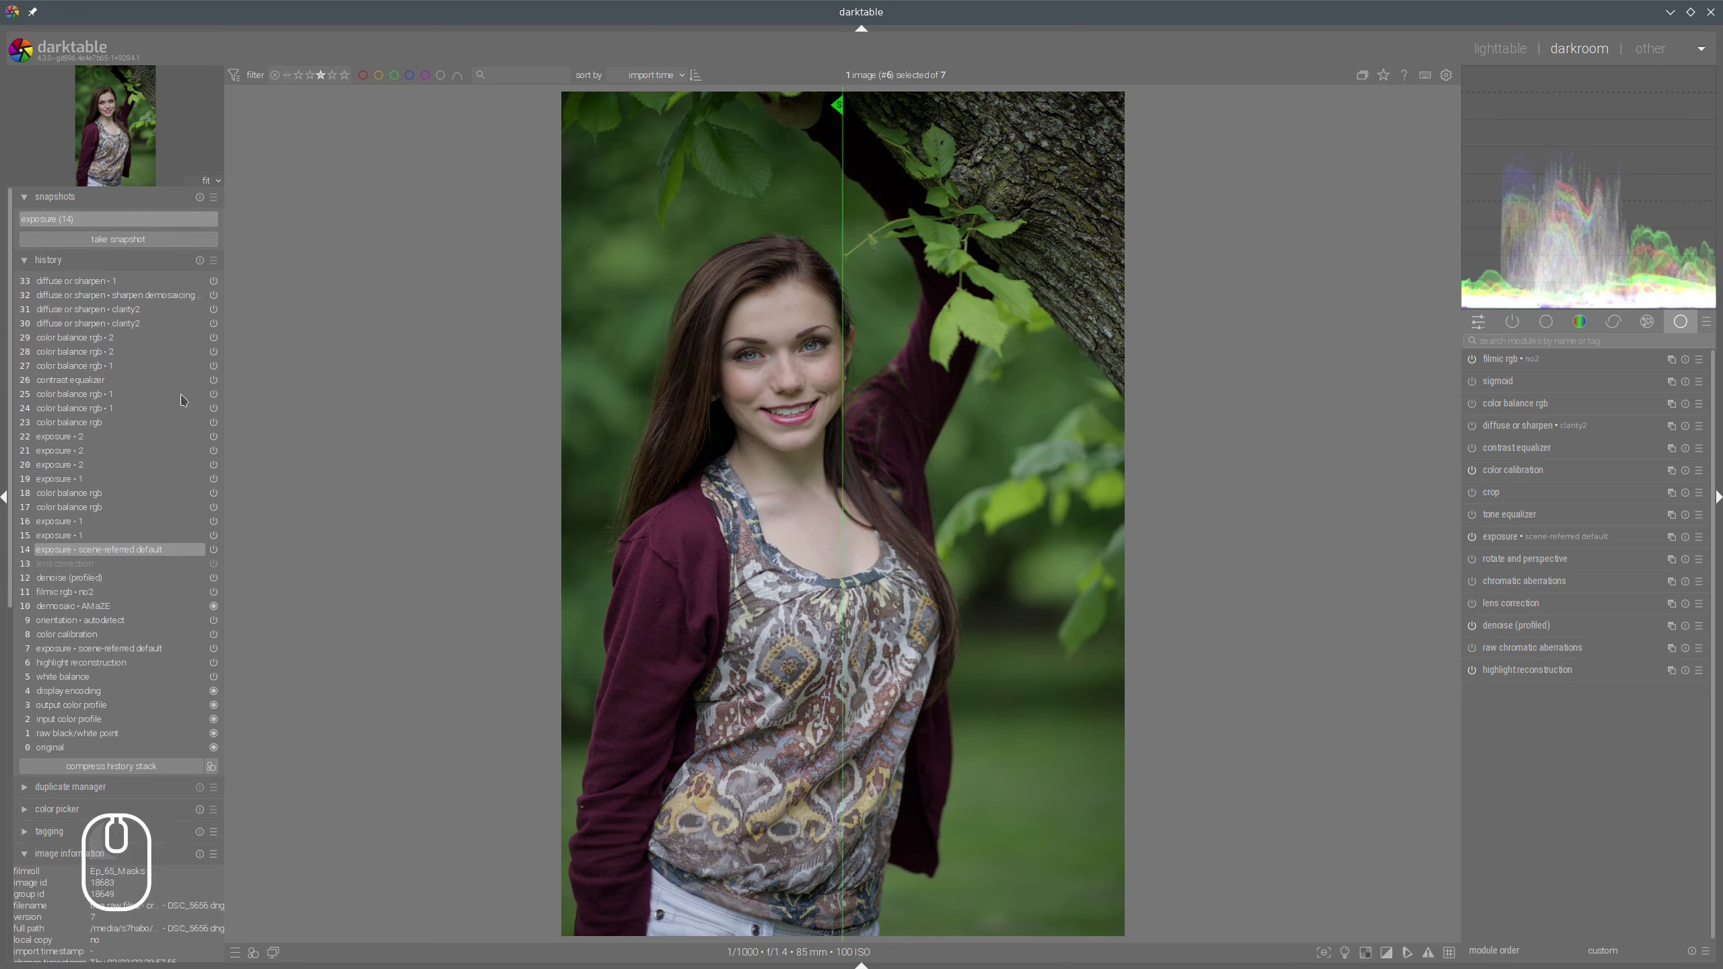
left_click(100, 281)
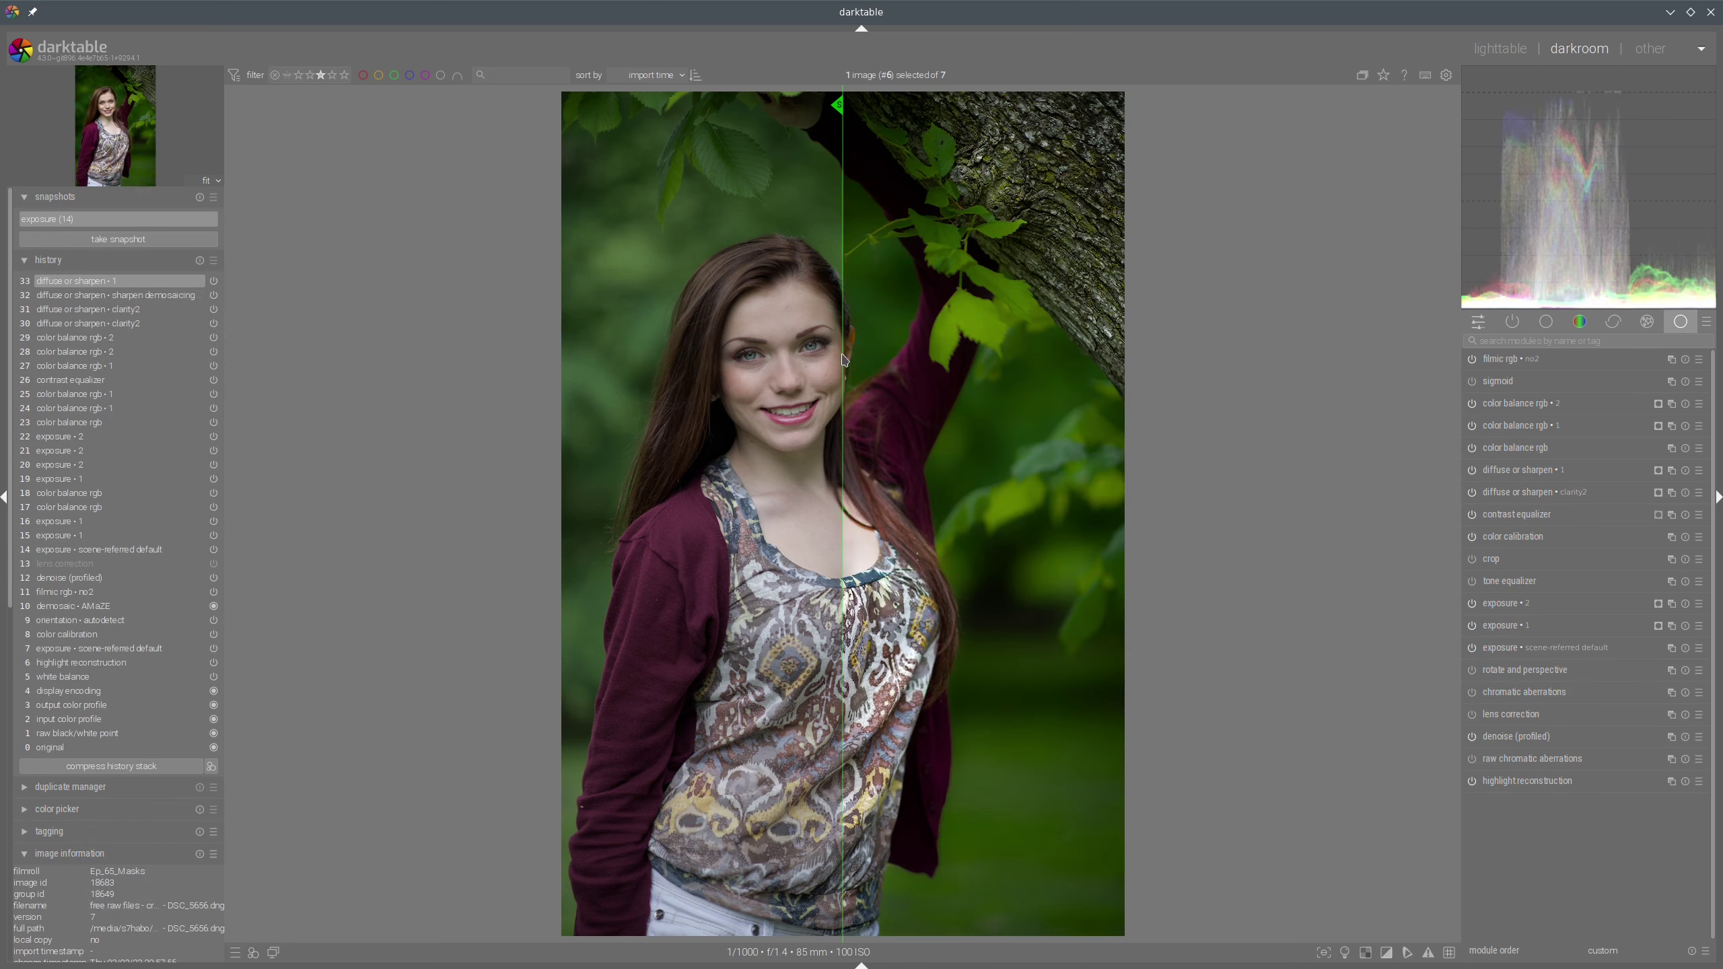
Compare the finished portrait with the exposure snapshot by sweeping the split line across the image
left_click_drag(814, 357, 570, 329)
scroll(800, 405, "up", 1, "ctrl")
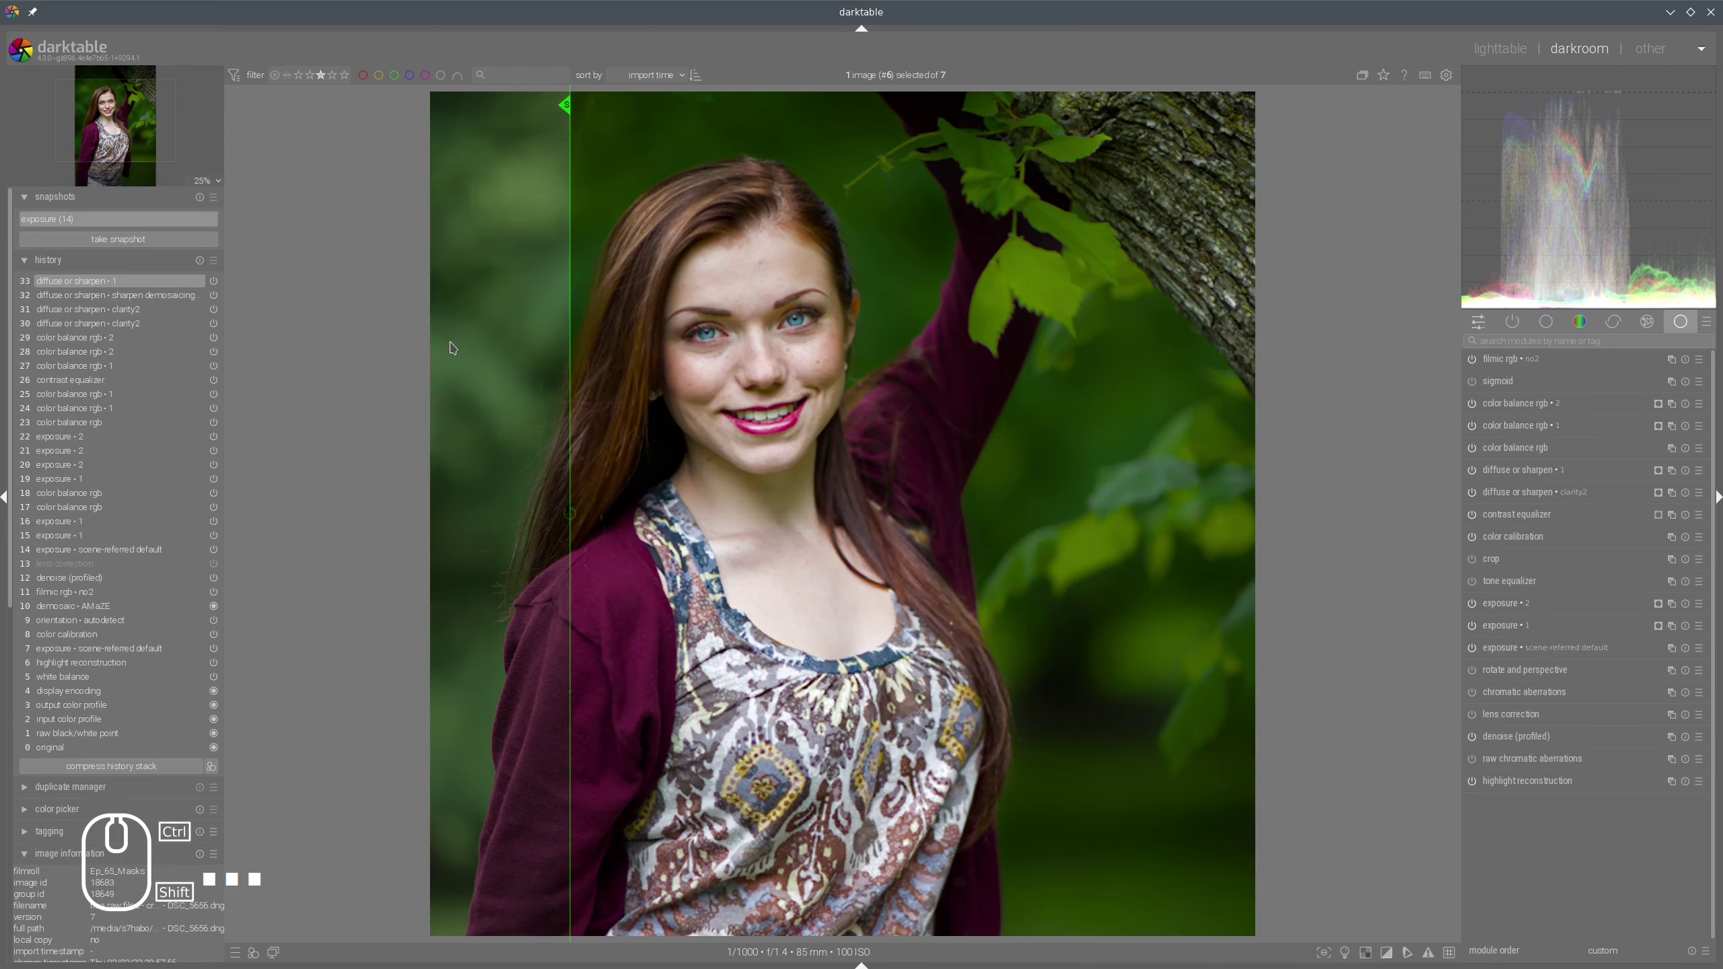
key("ctrl+shift+l")
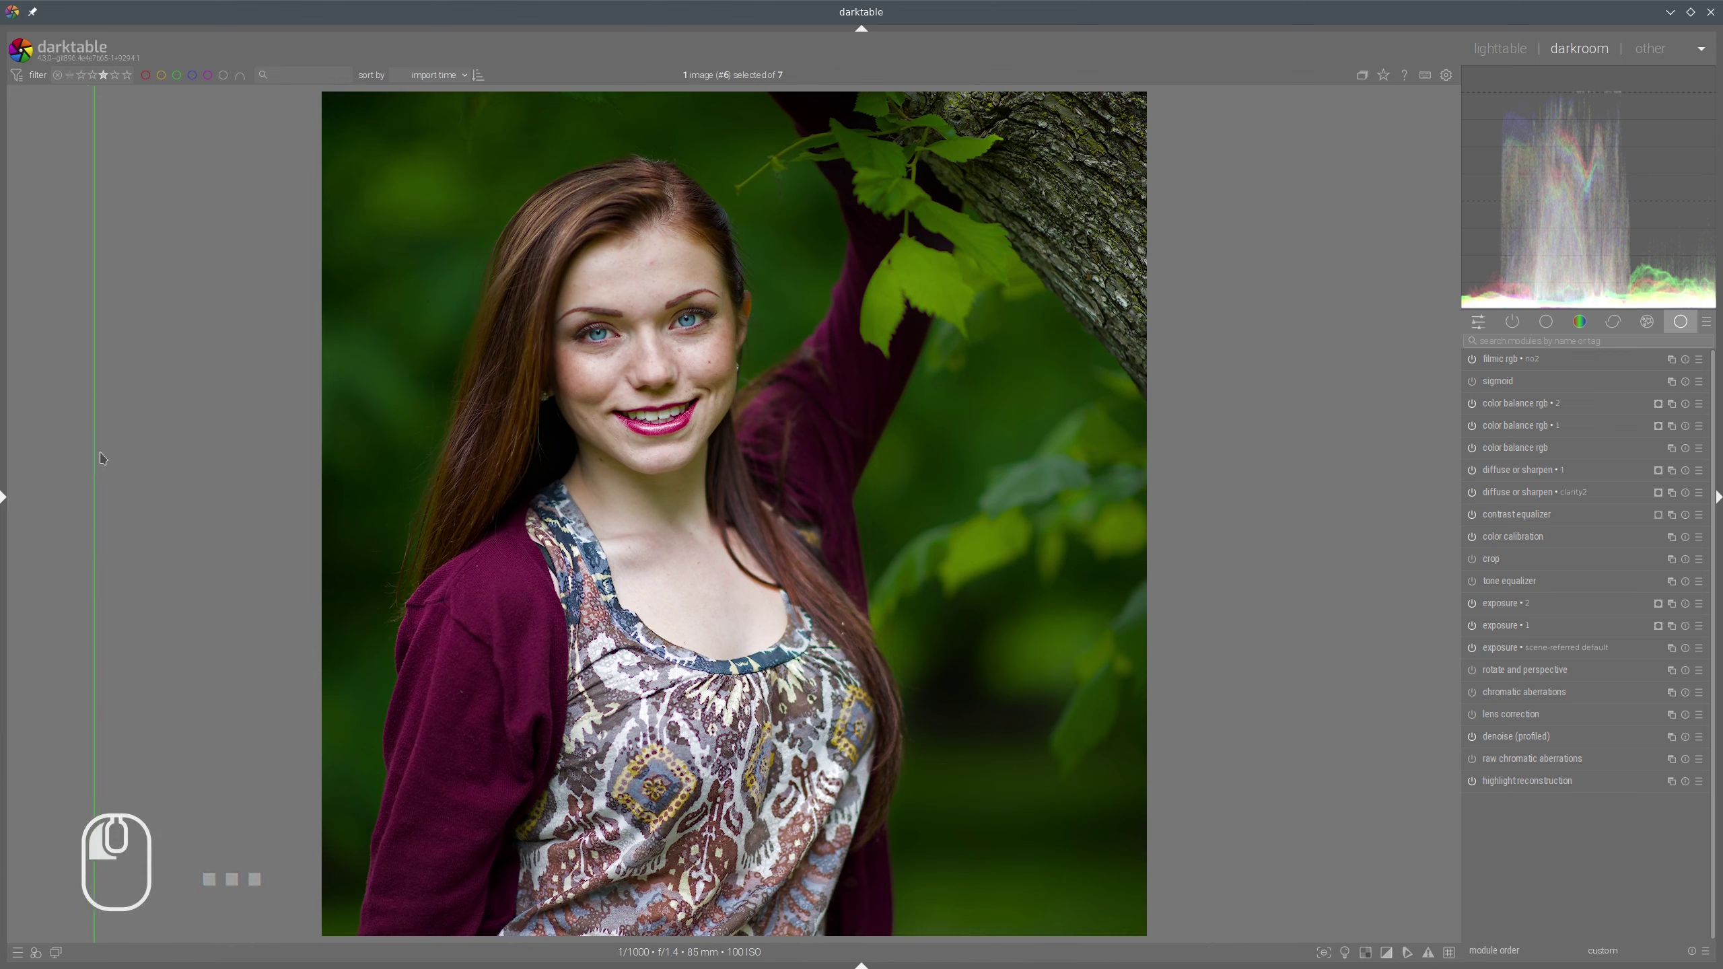
left_click_drag(93, 457, 306, 412)
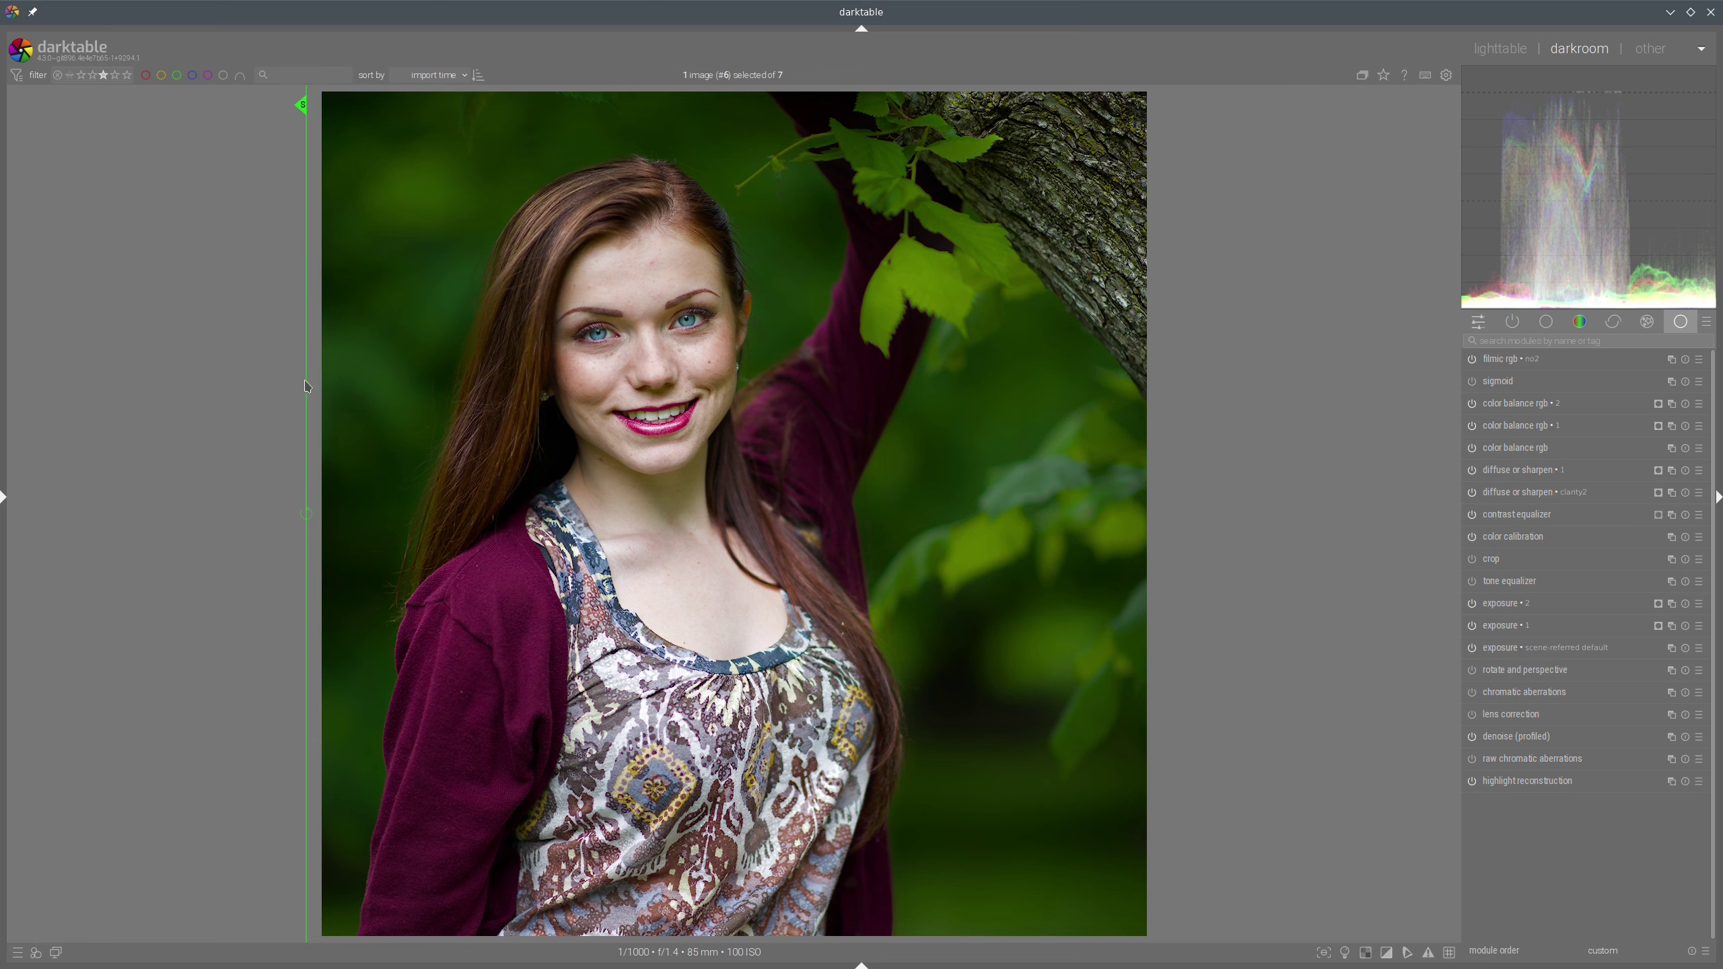
mouse_move(308, 386)
left_mouse_down()
mouse_move(912, 374)
mouse_move(316, 359)
mouse_move(1095, 363)
mouse_move(294, 363)
left_mouse_up()
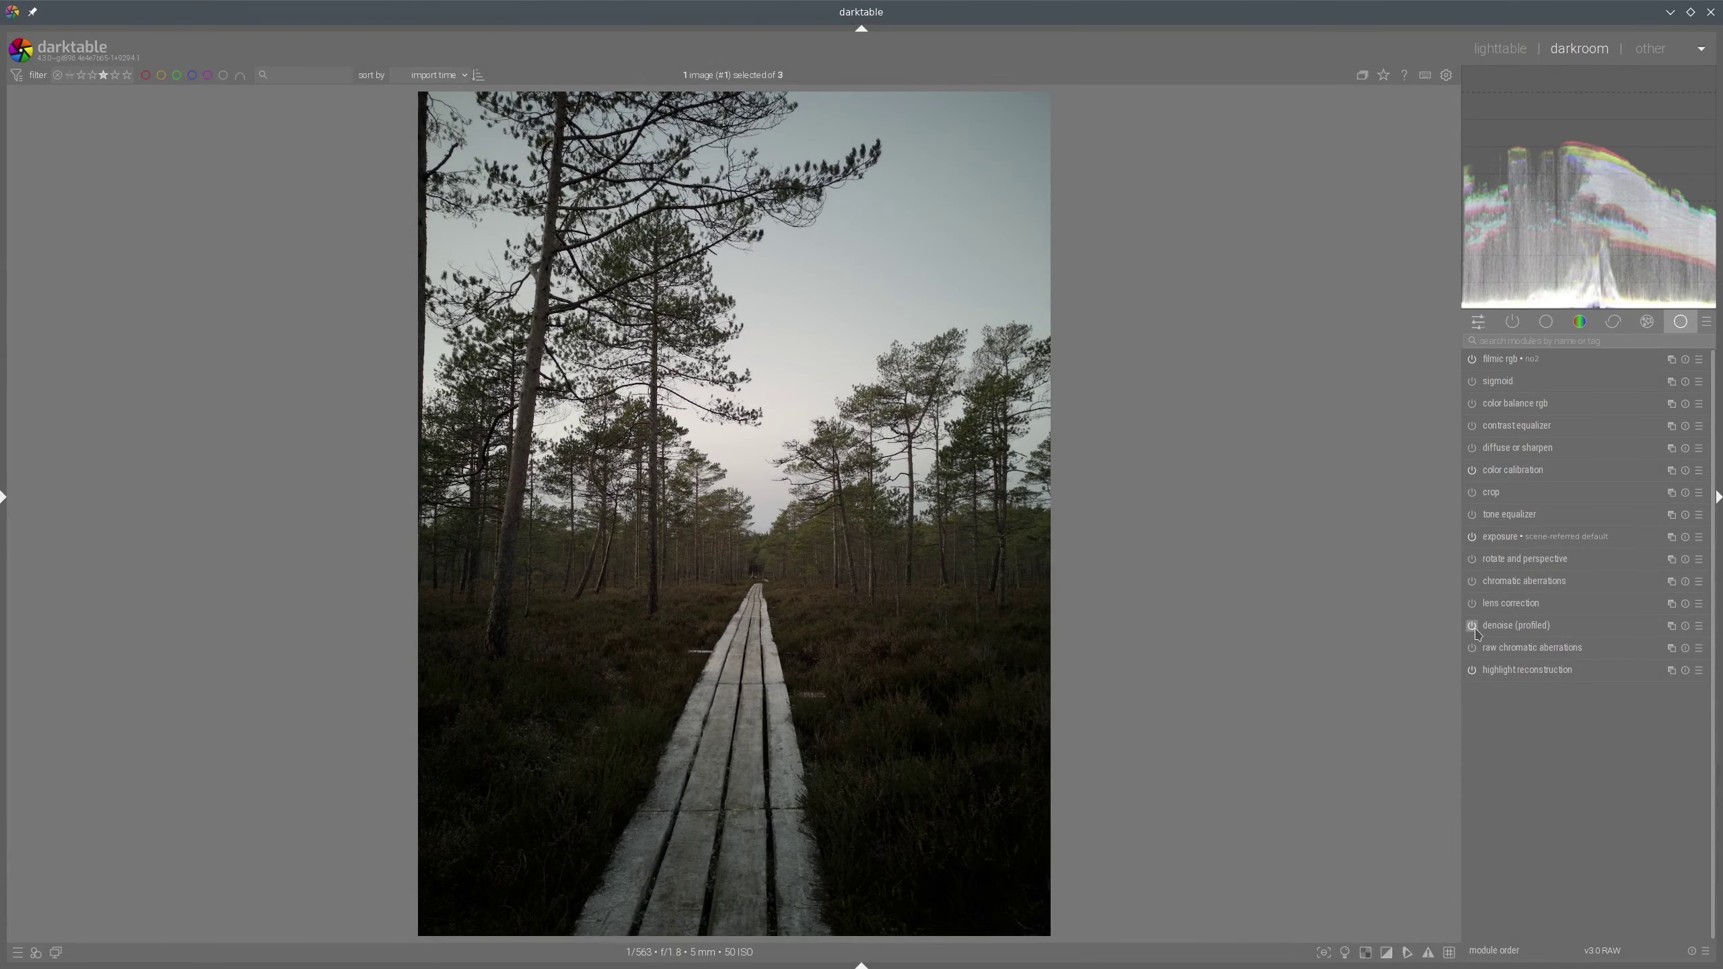
Enable lens correction on the boardwalk photo and expand its settings
left_click(1472, 603)
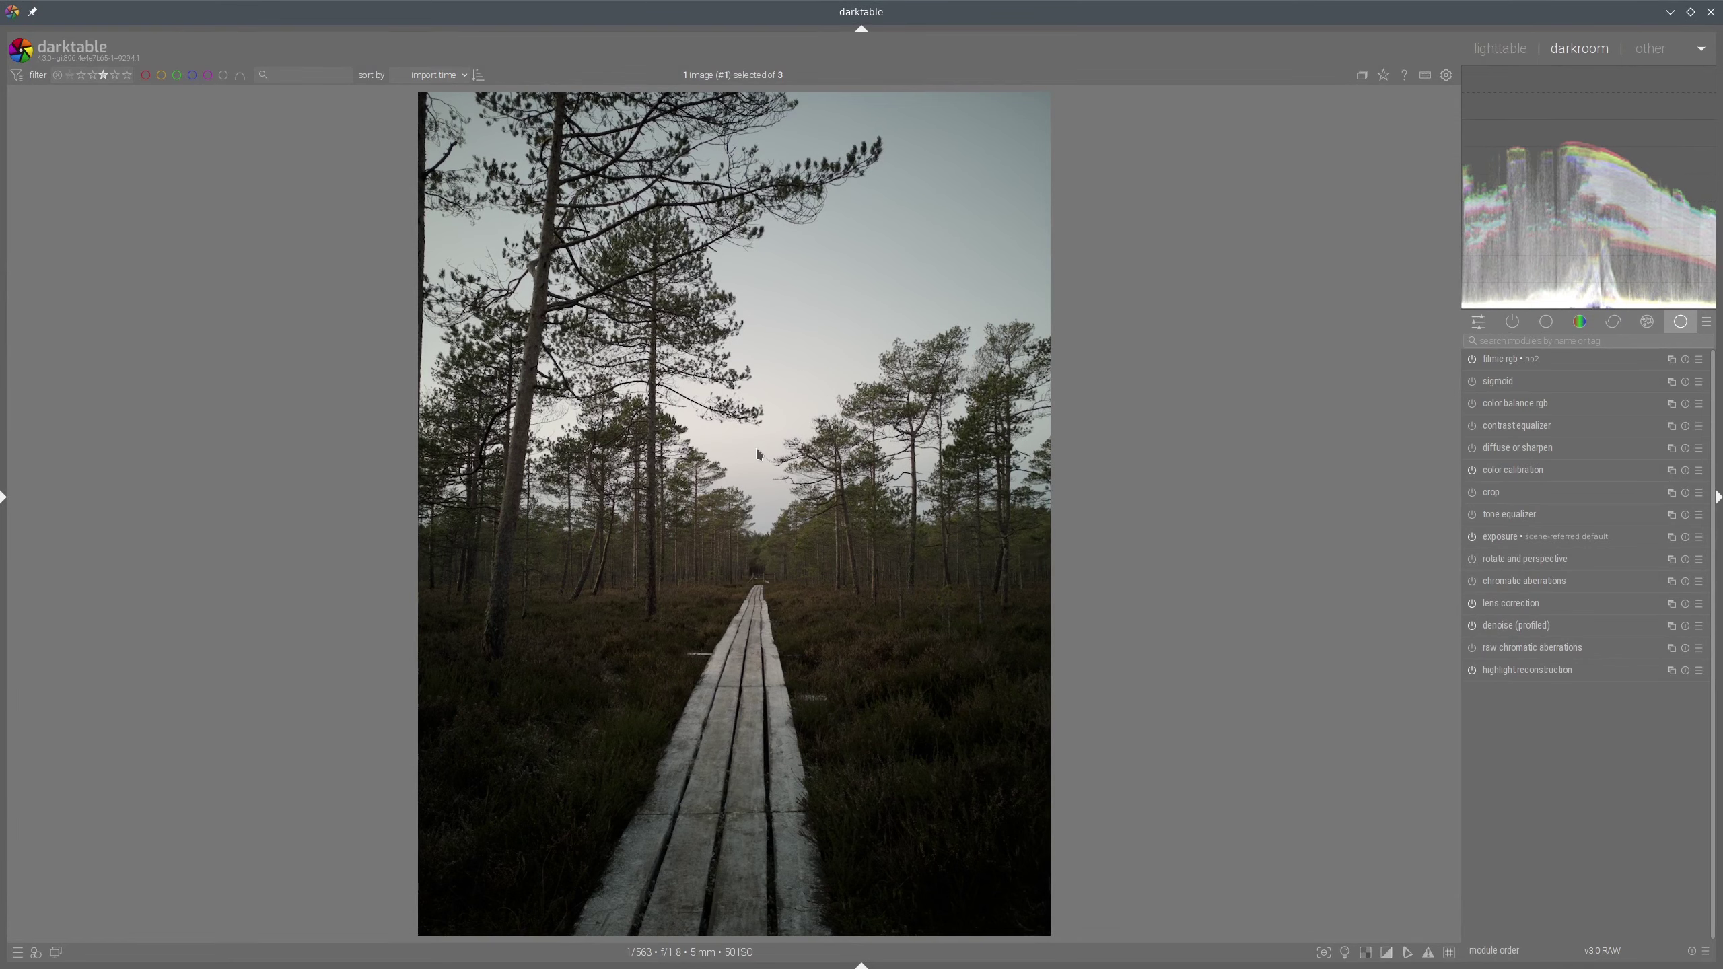
scroll(758, 450, "up", 3)
scroll(760, 456, "down", 3)
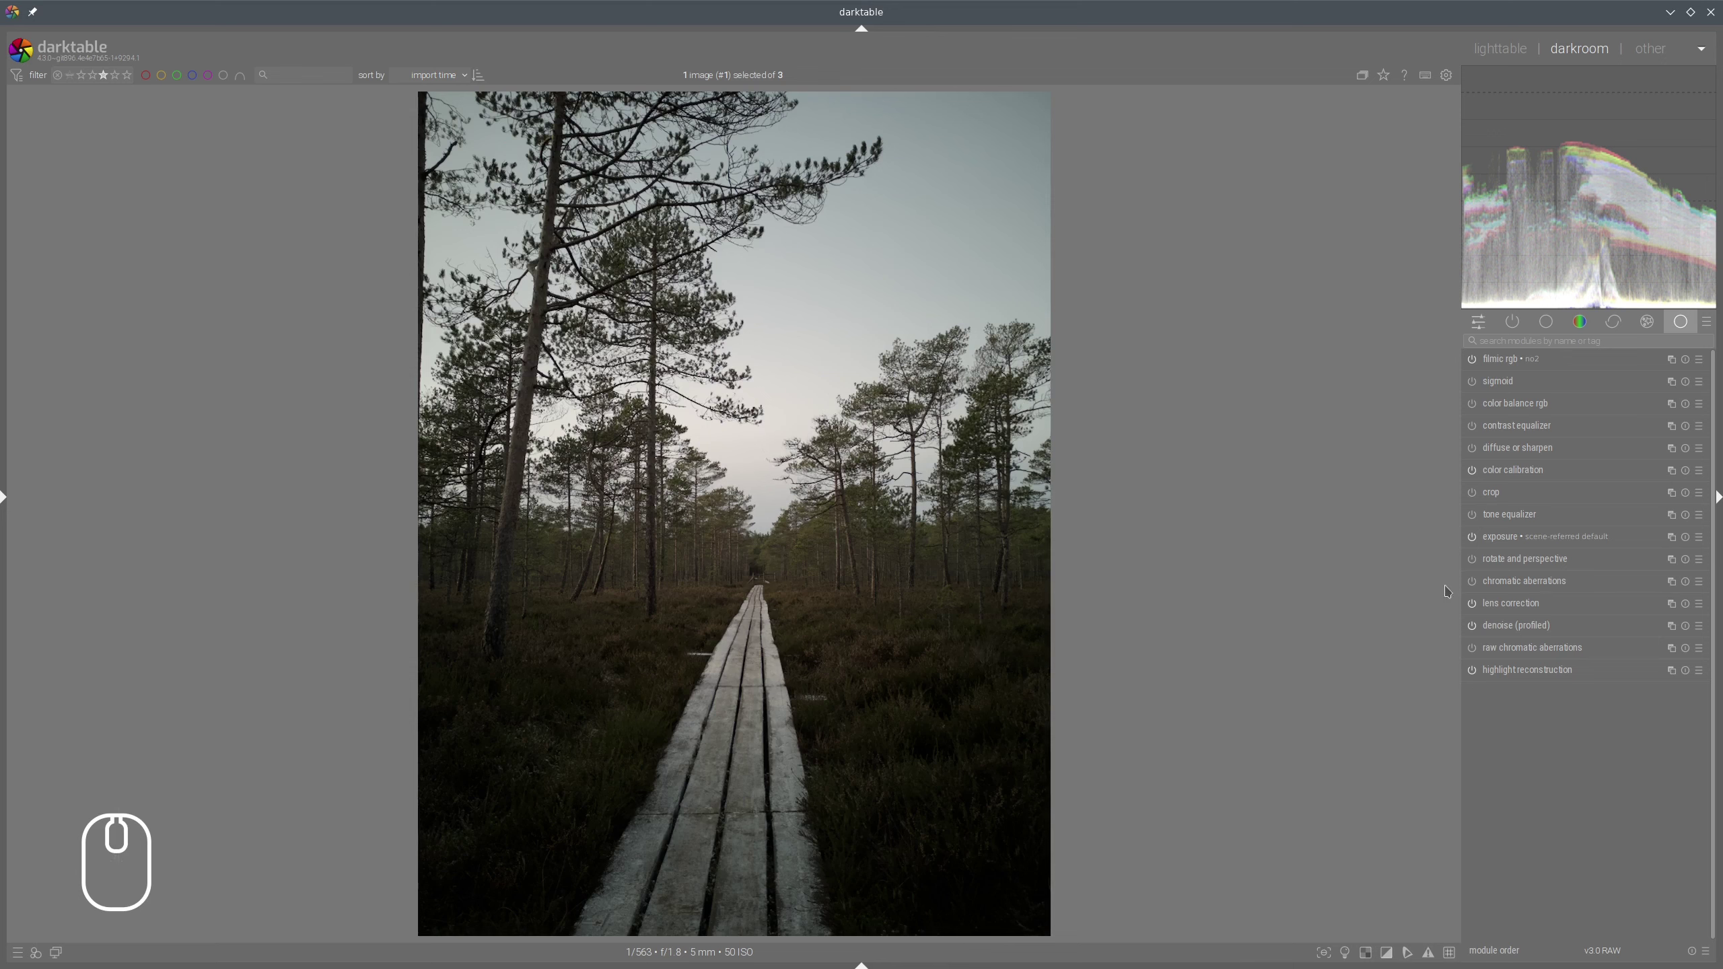
left_click(1489, 603)
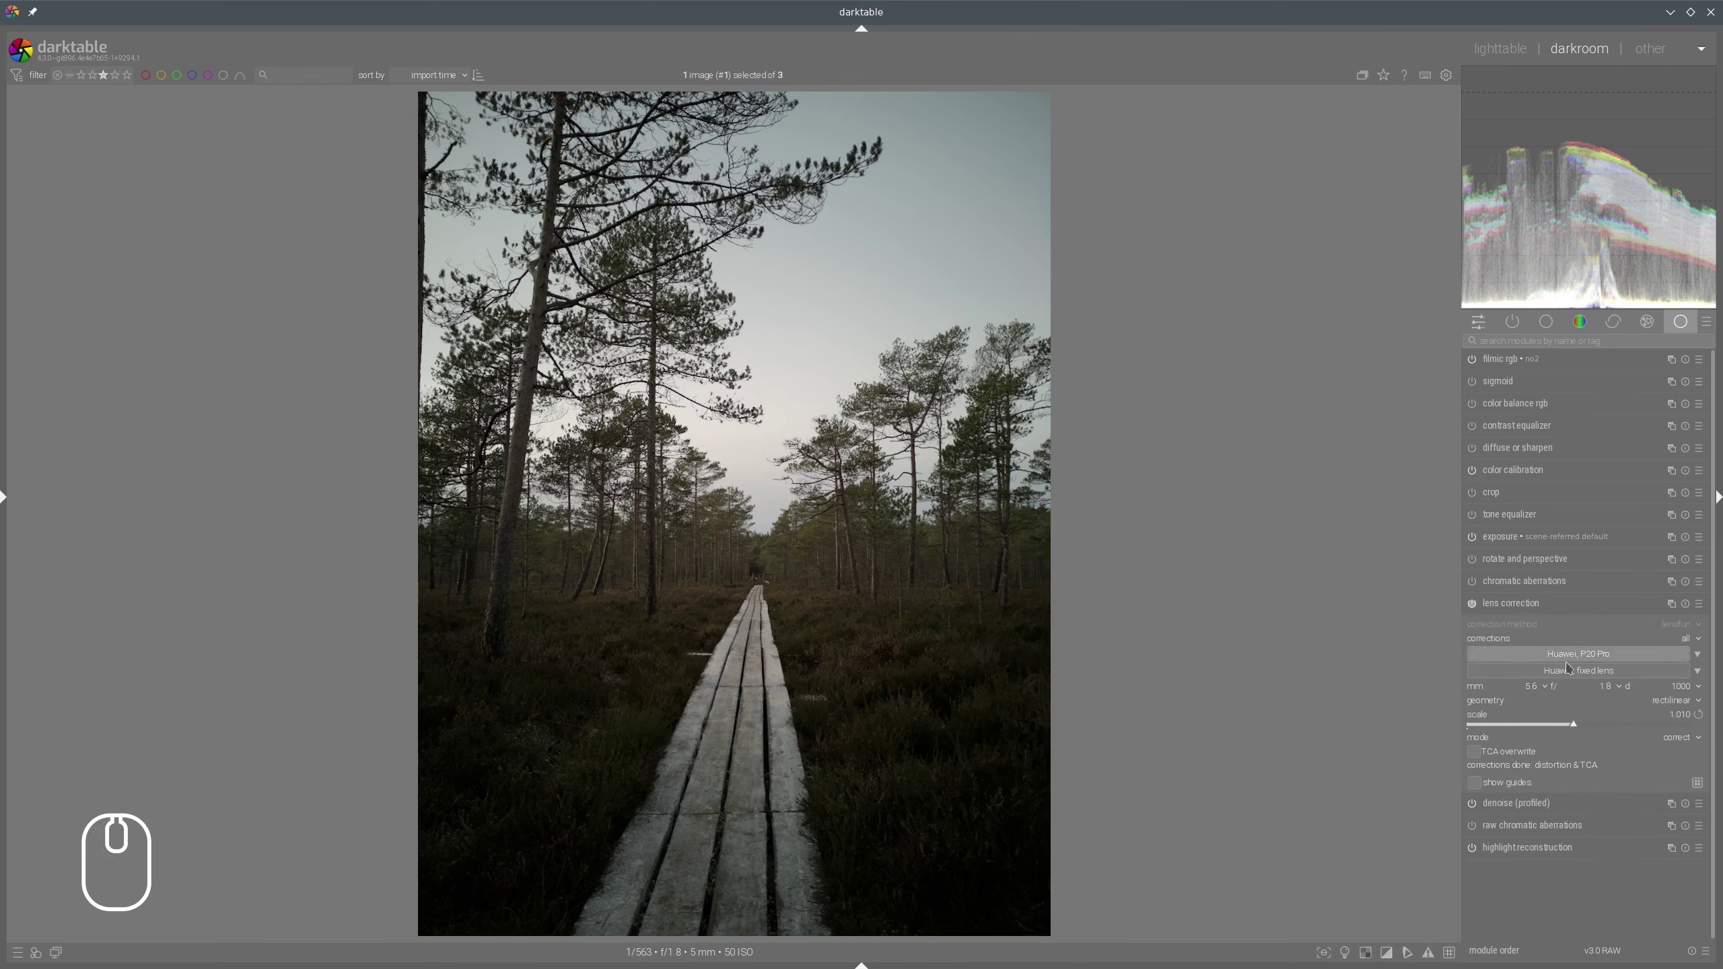
Compare the pine branches with lens correction switched off and on, and collapse the module
scroll(512, 228, "up", 2)
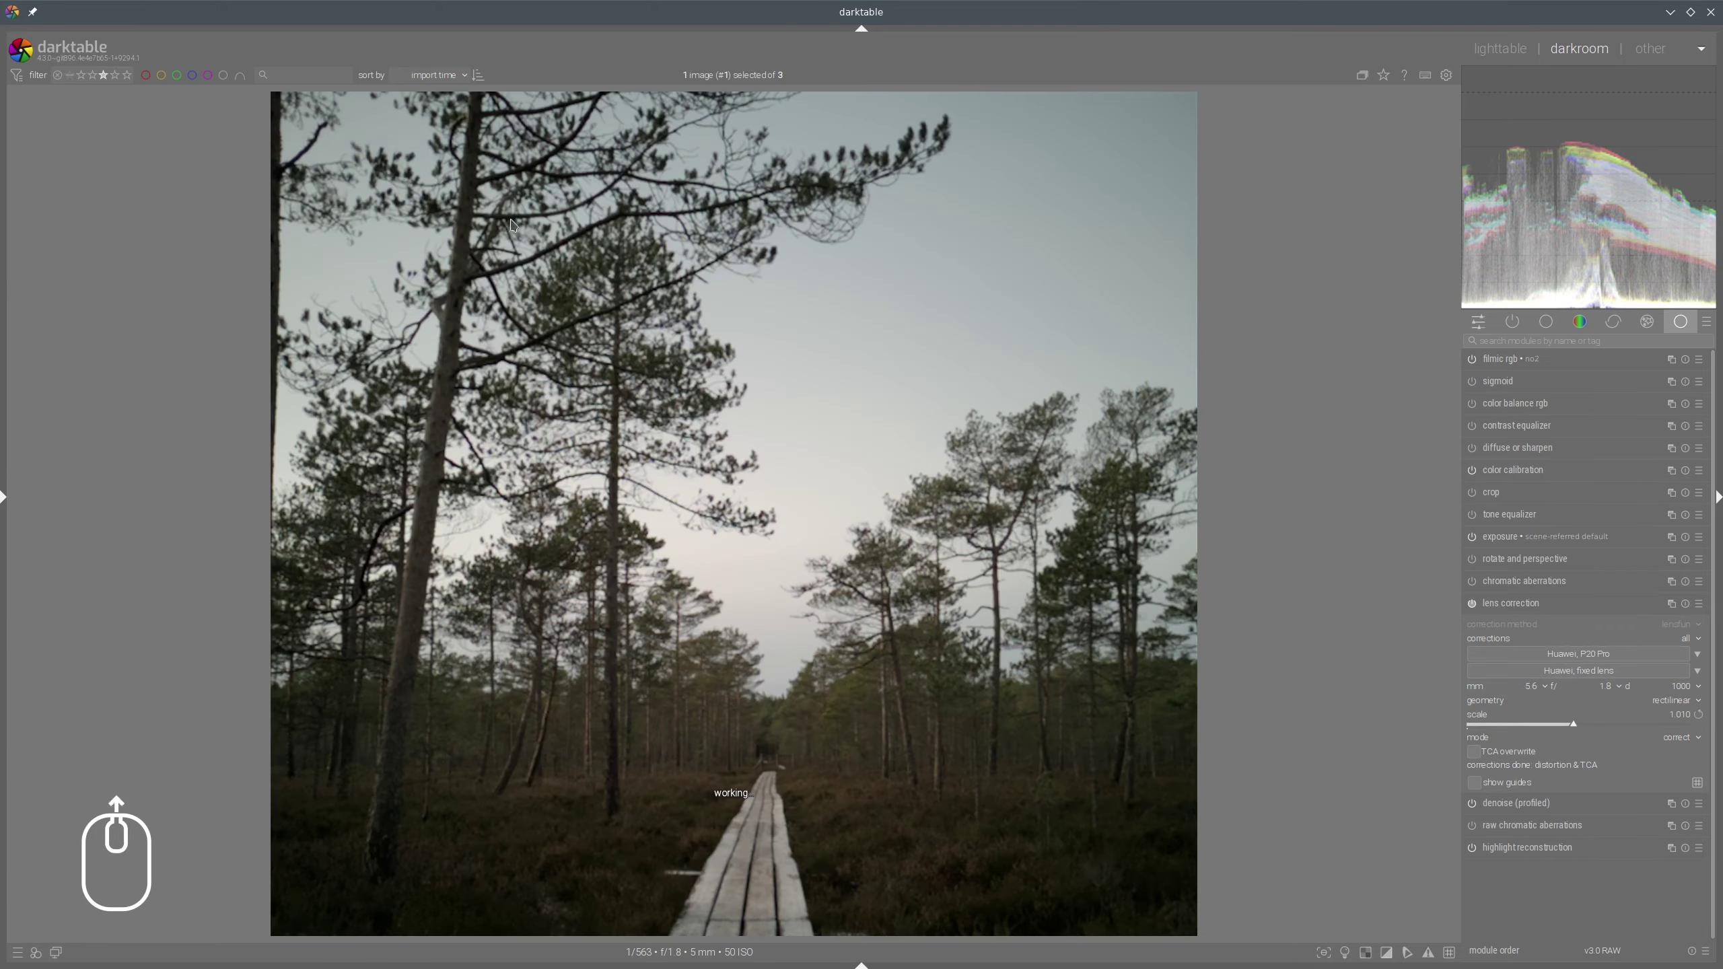
scroll(511, 228, "up", 3)
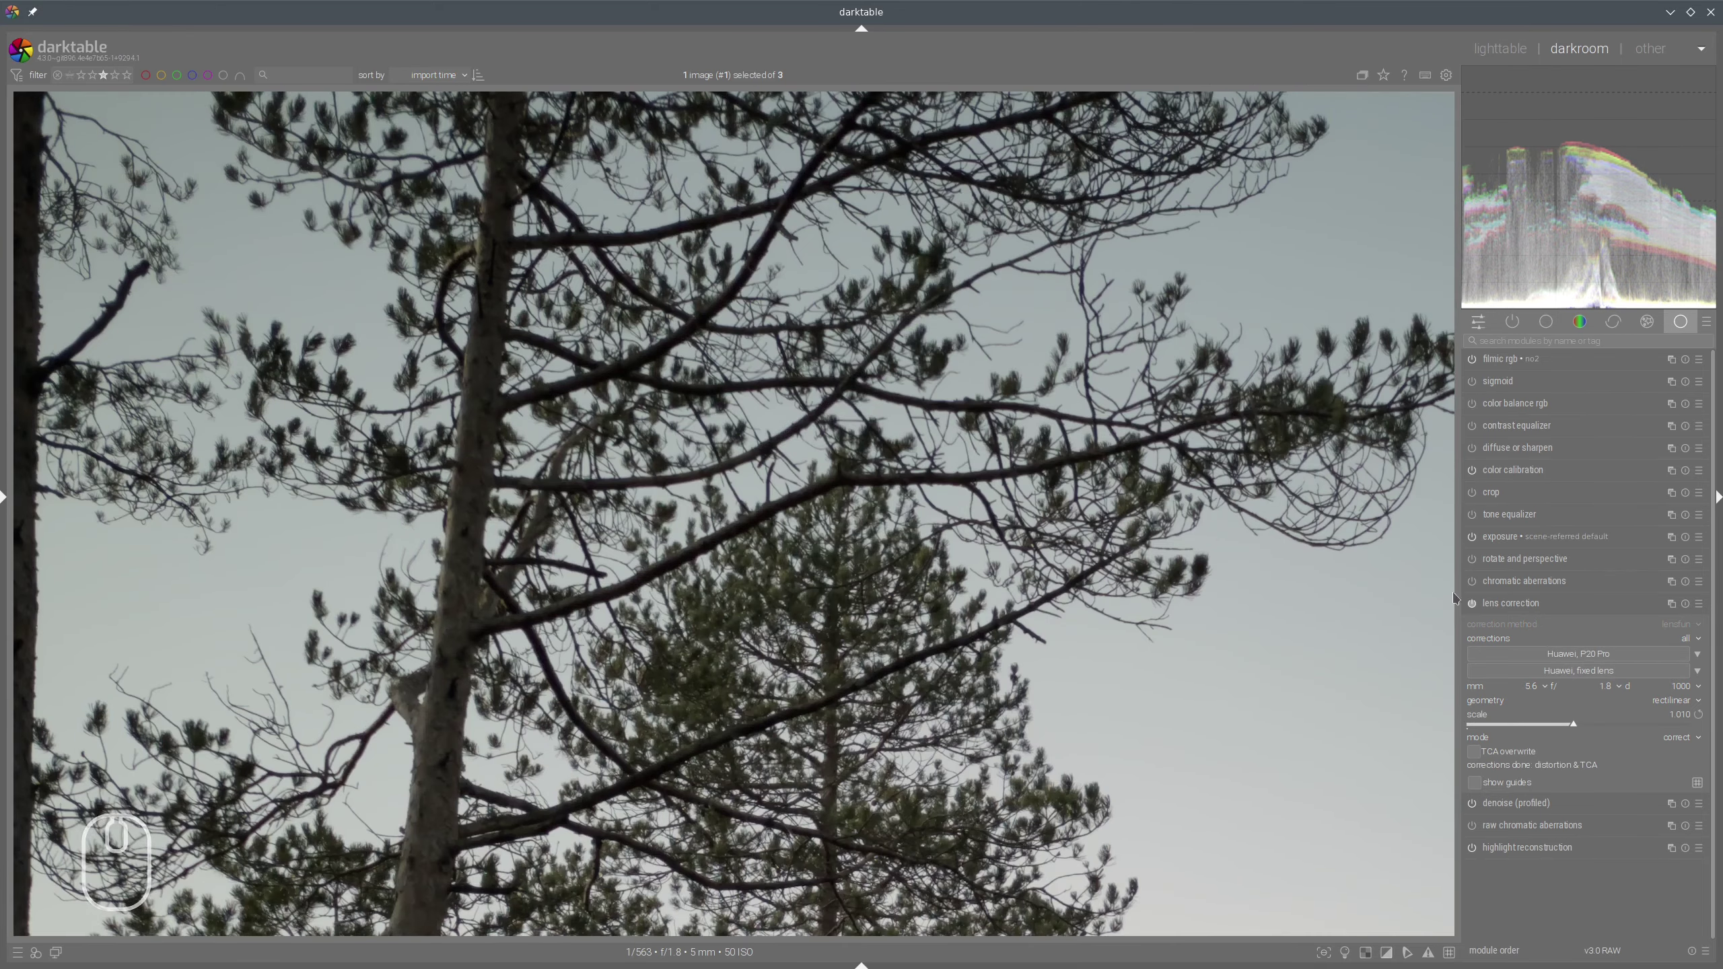
left_click(1472, 603)
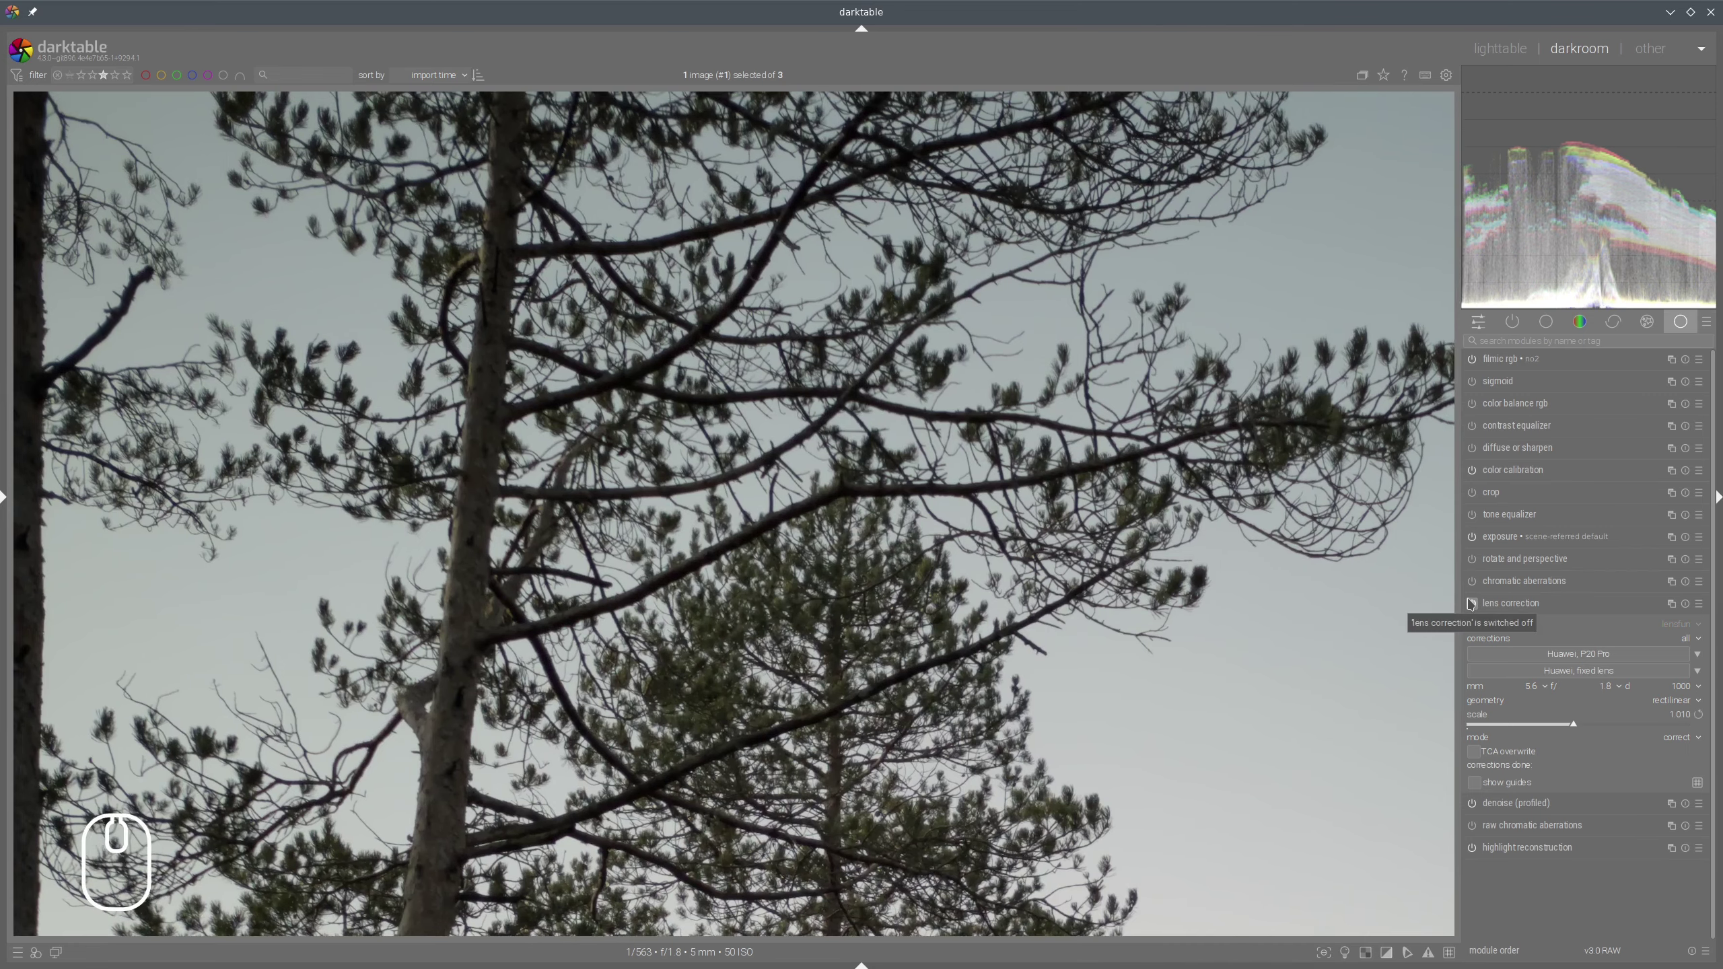
left_click(1472, 603)
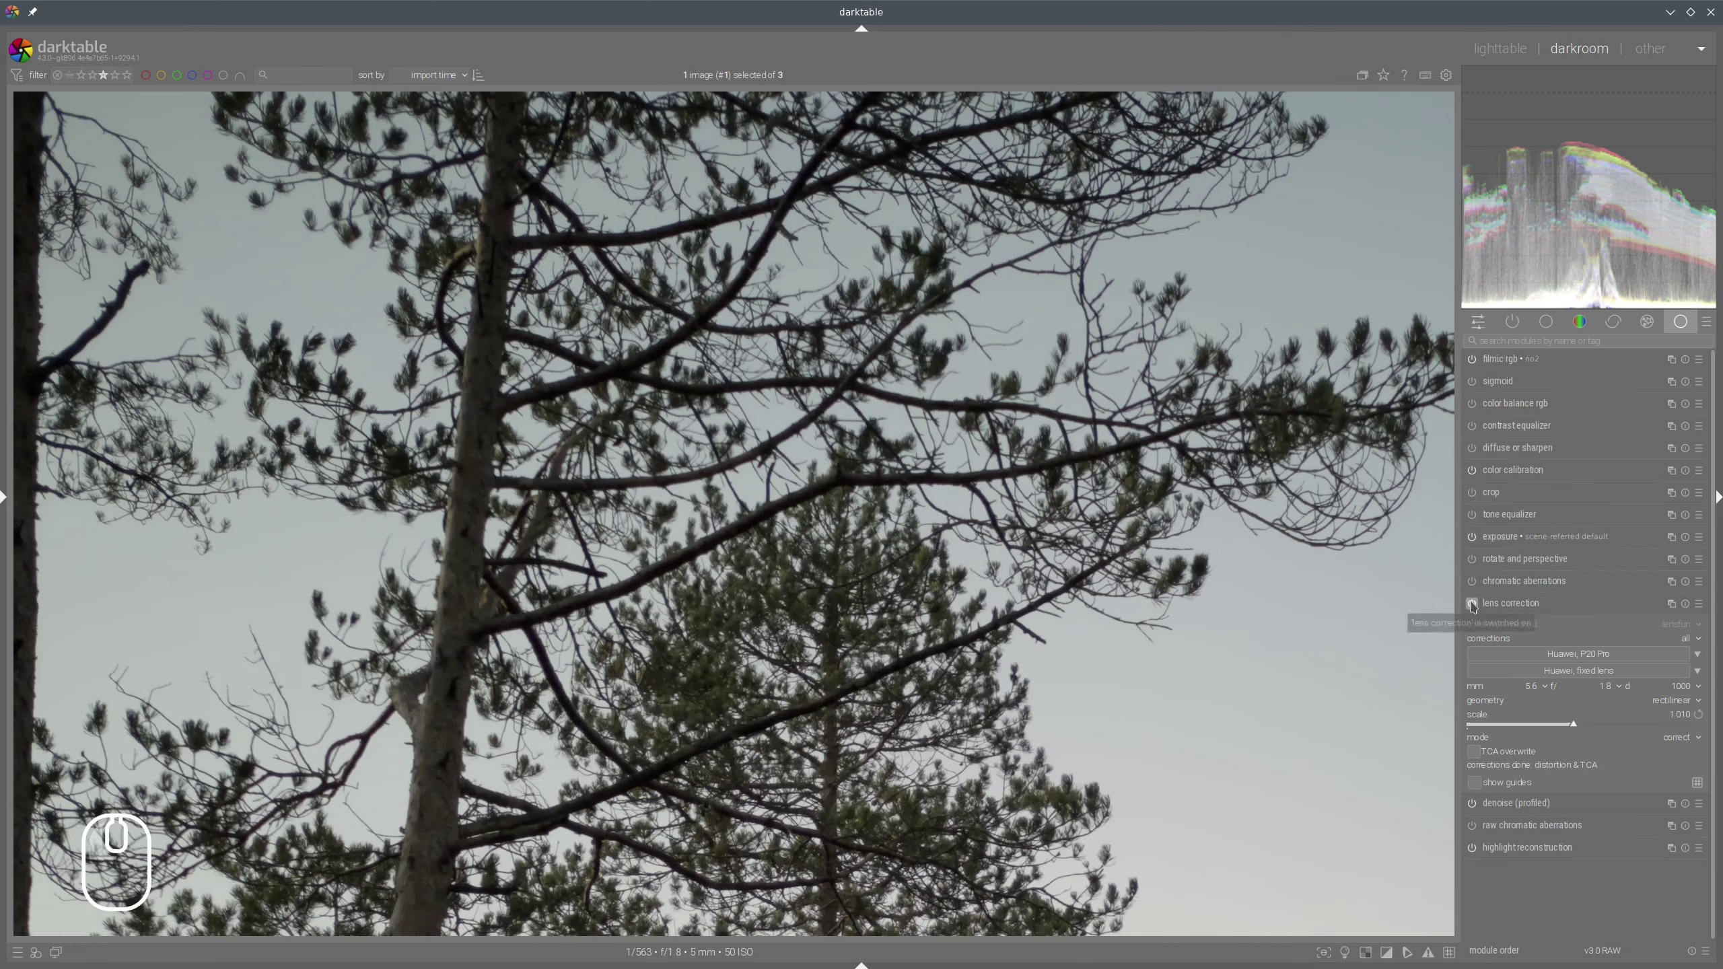
scroll(995, 493, "down", 1)
scroll(996, 494, "down", 1)
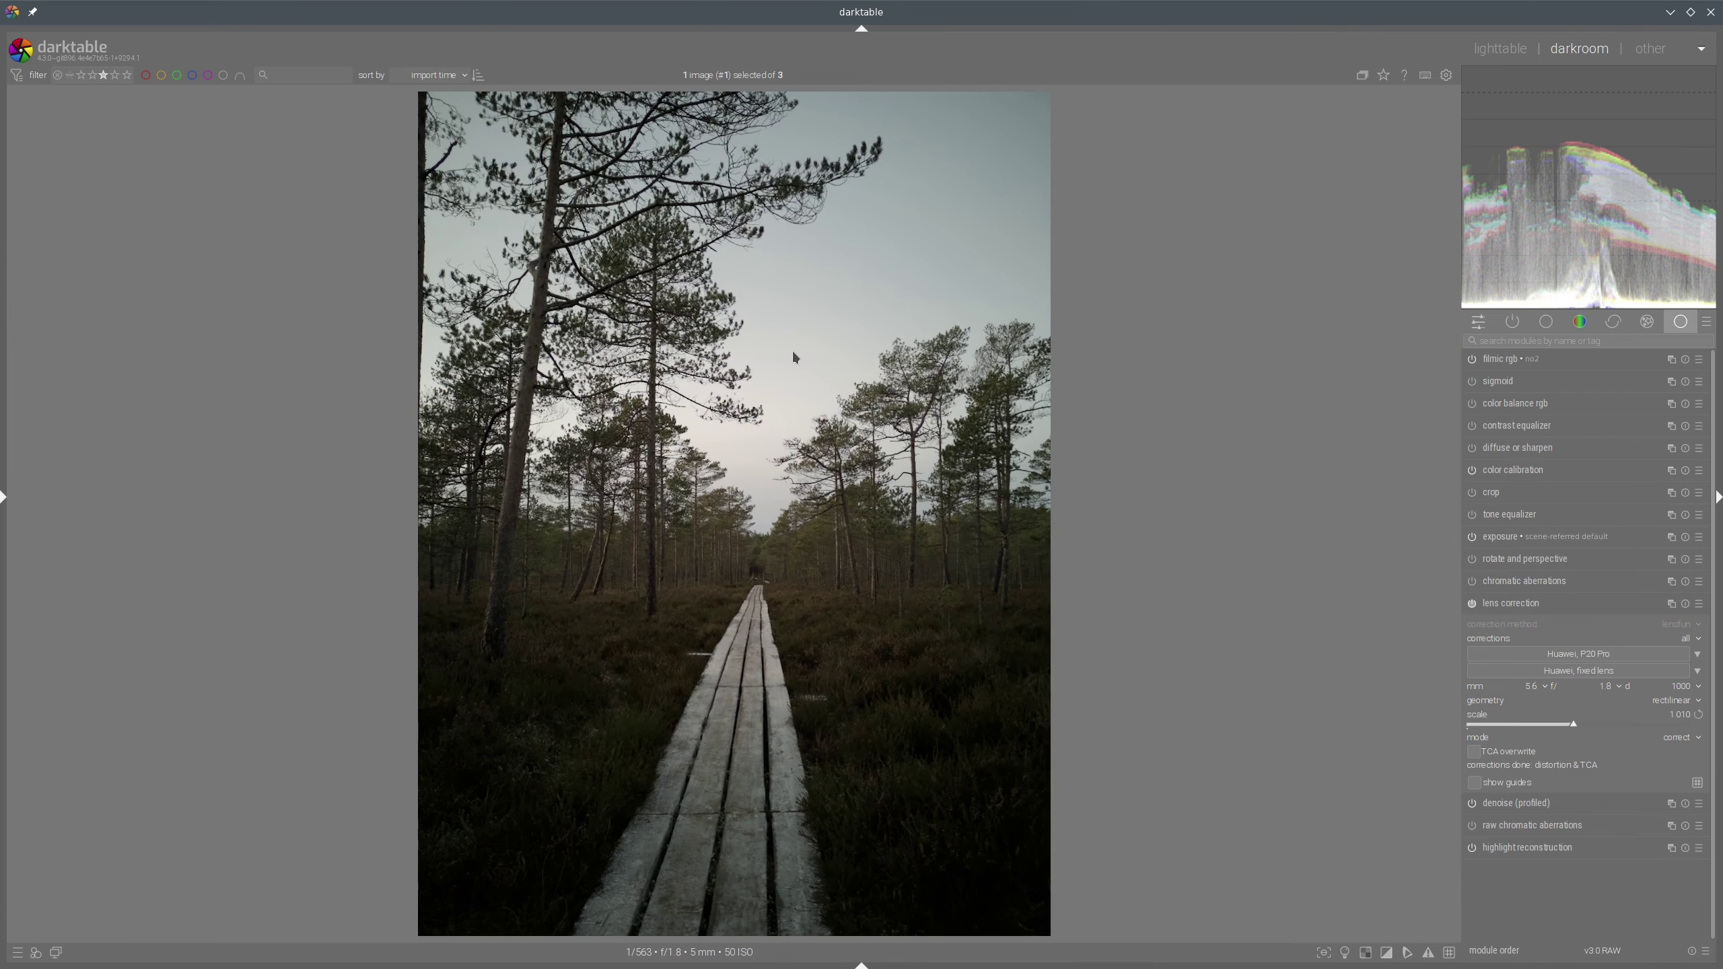
mouse_move(795, 330)
left_mouse_down()
mouse_move(694, 508)
mouse_move(865, 481)
mouse_move(739, 324)
mouse_move(710, 377)
left_mouse_up()
left_click(1510, 605)
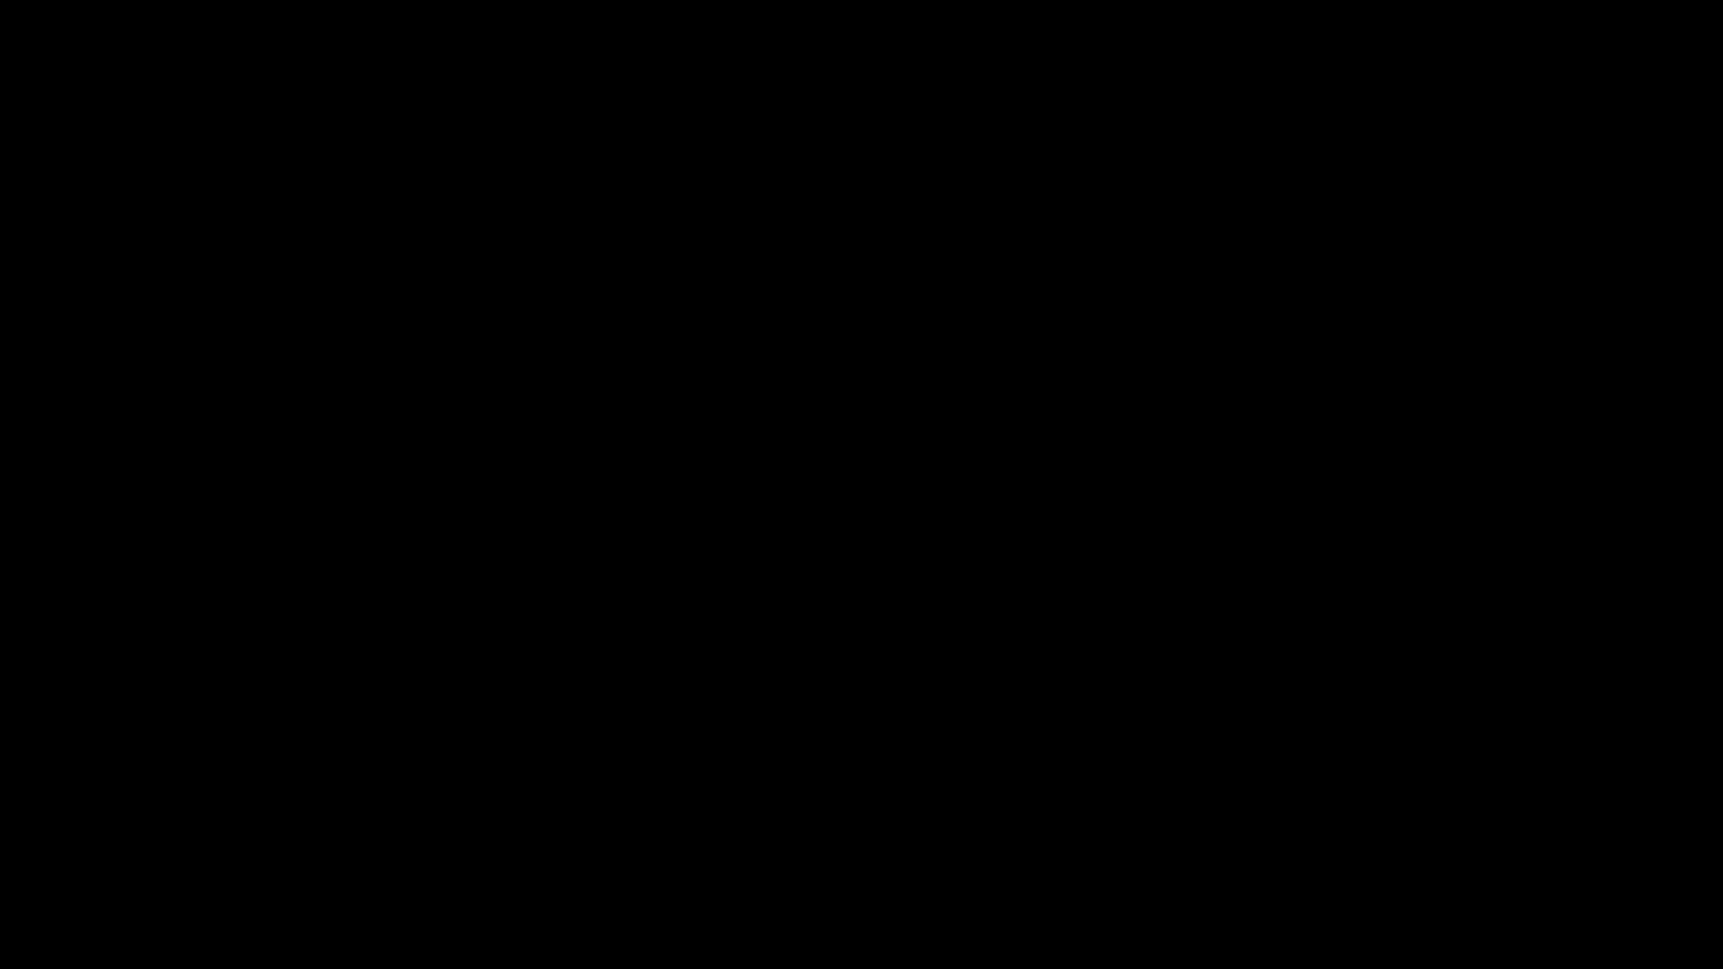
Enable the tone equalizer, auto-adjust its mask exposure compensation to -1.04 EV, and return to the advanced curve
left_click(1314, 400)
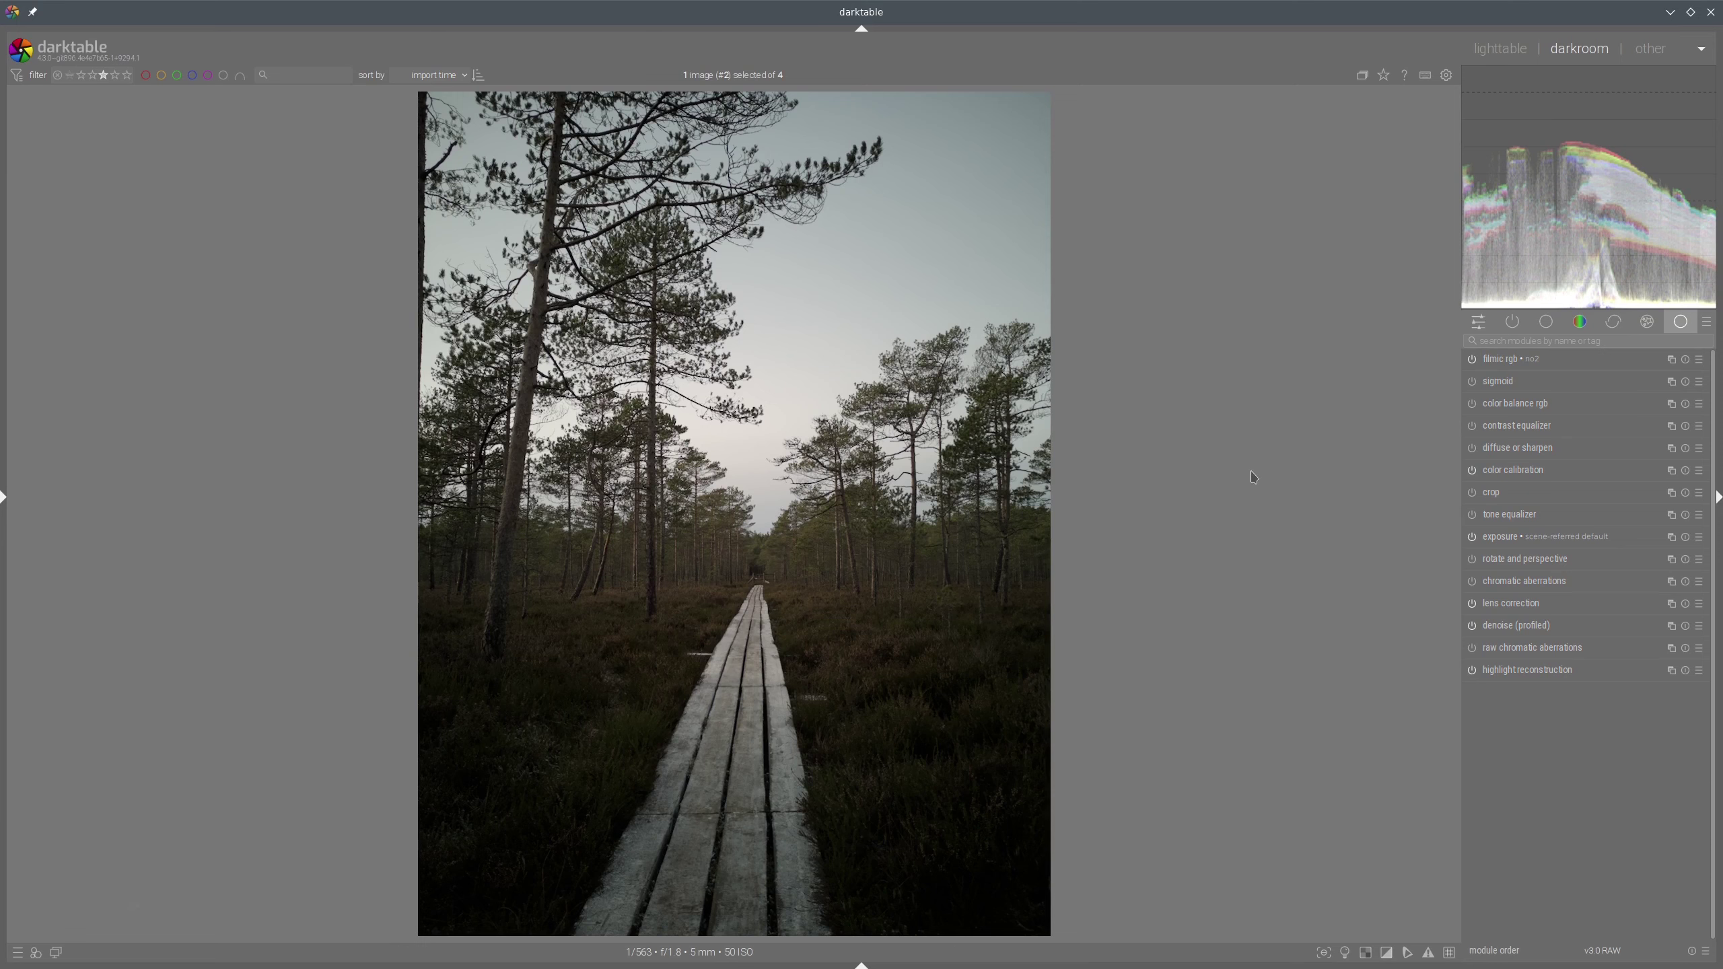
left_click(1472, 515)
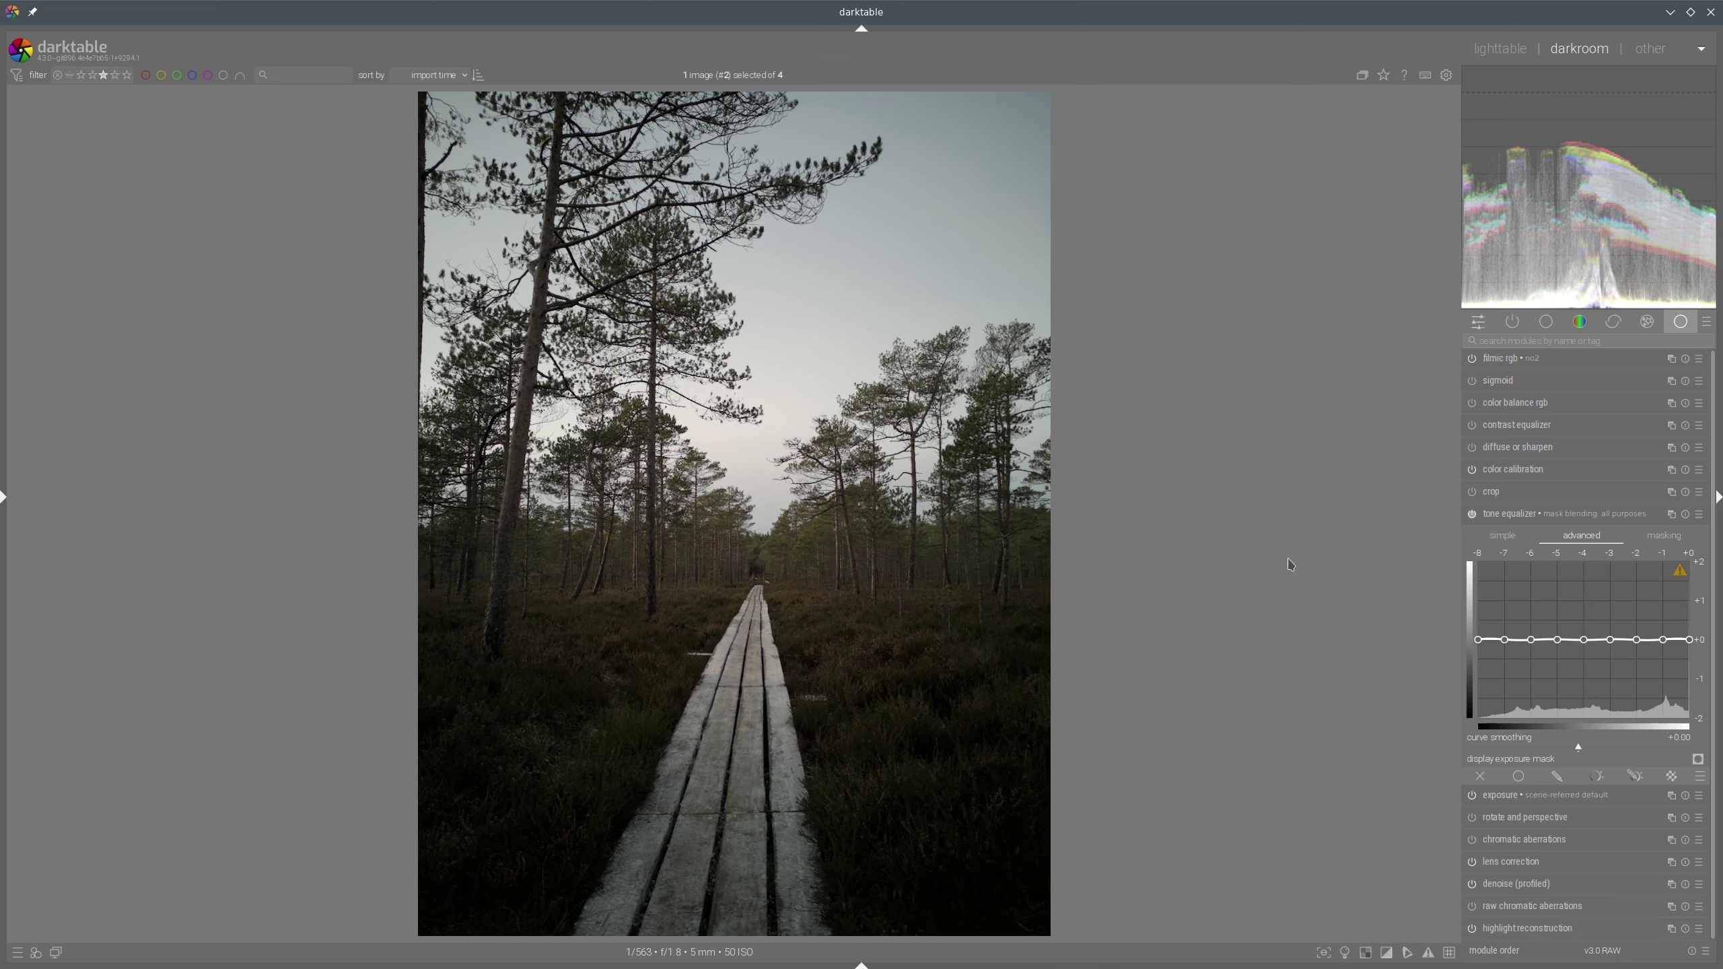
left_click(1664, 536)
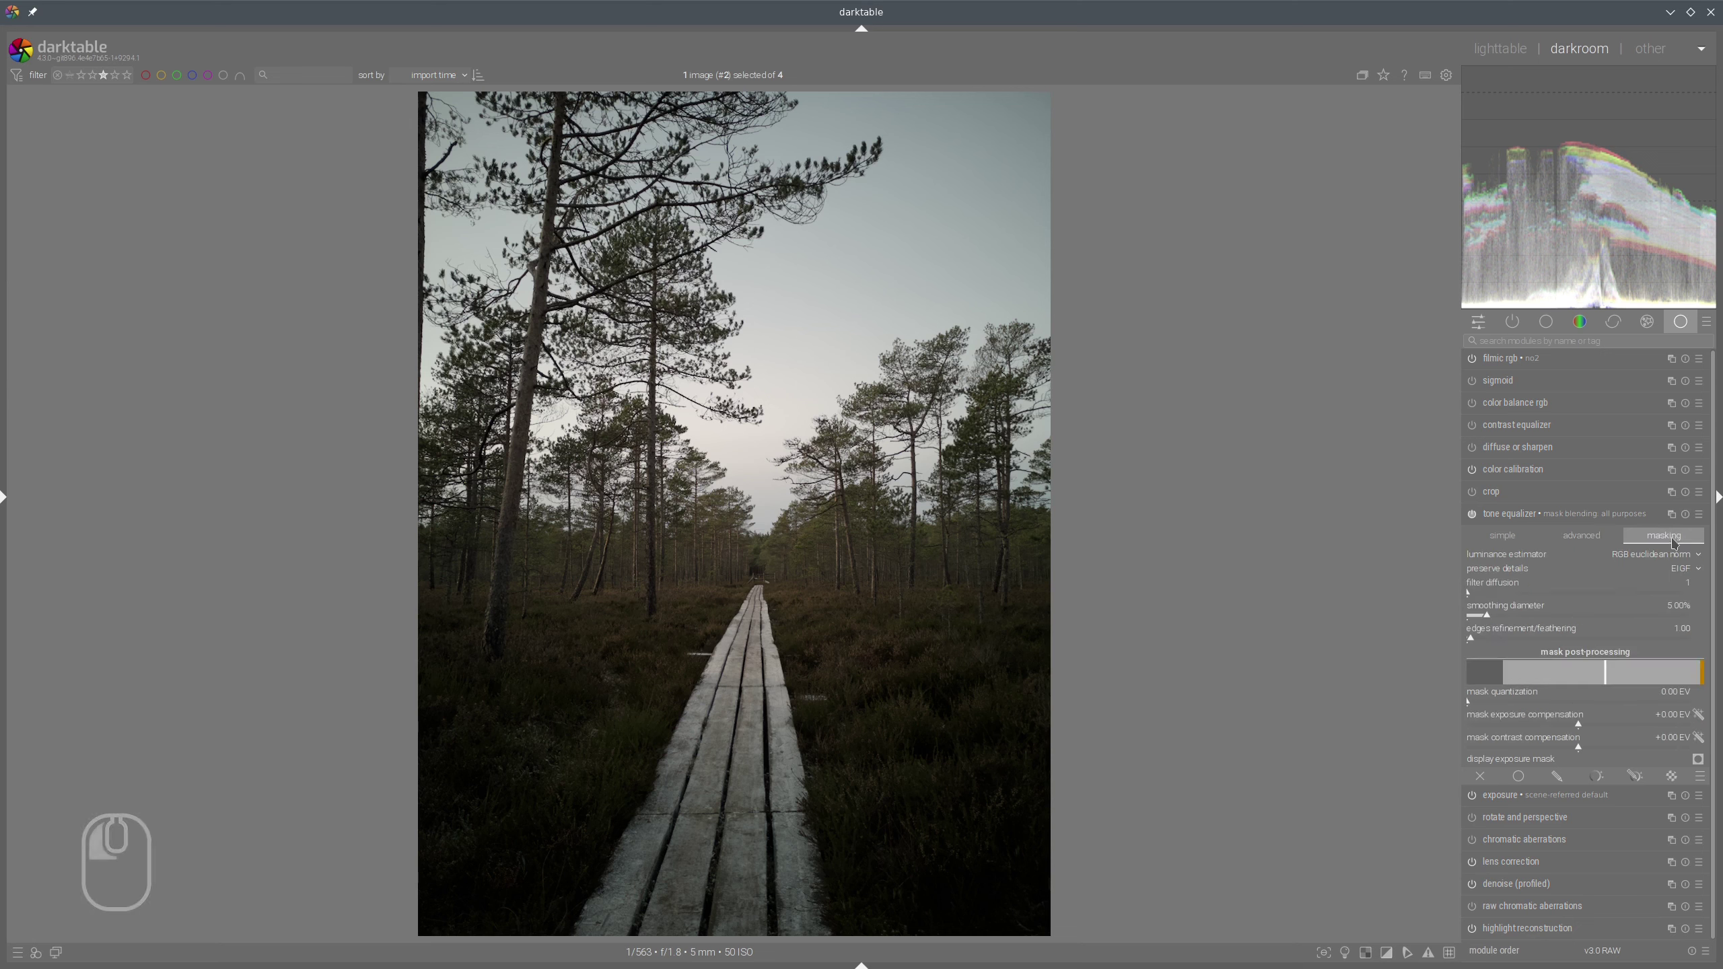
left_click(1698, 714)
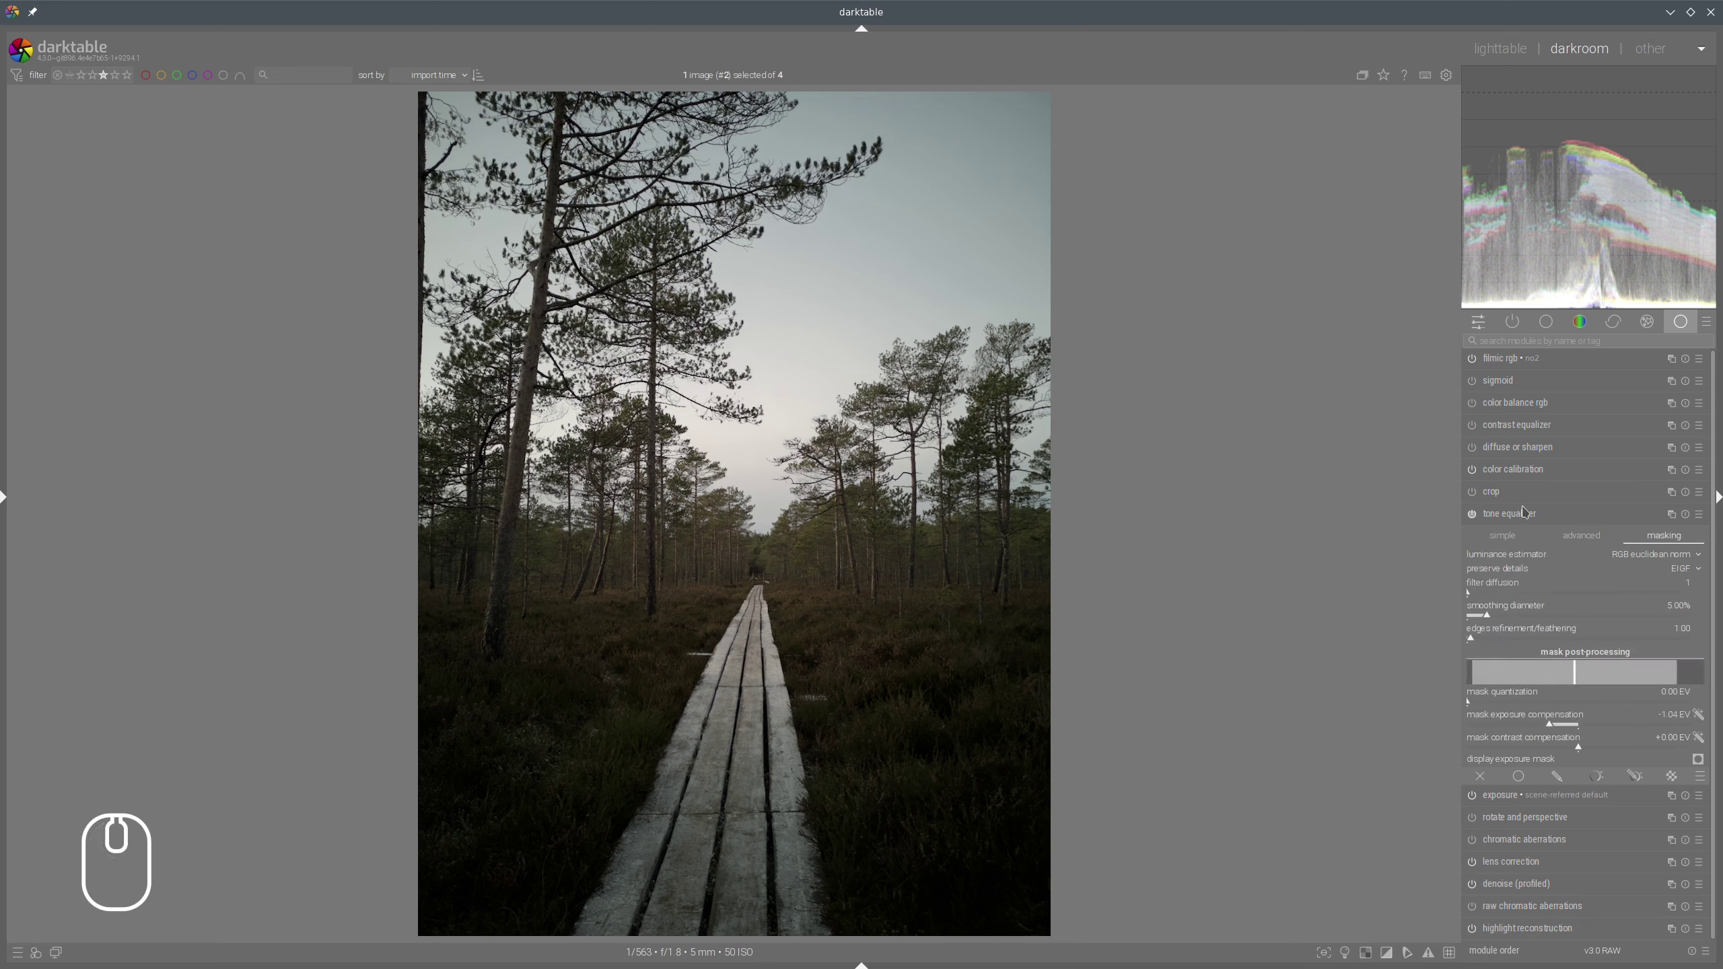
left_click(1579, 536)
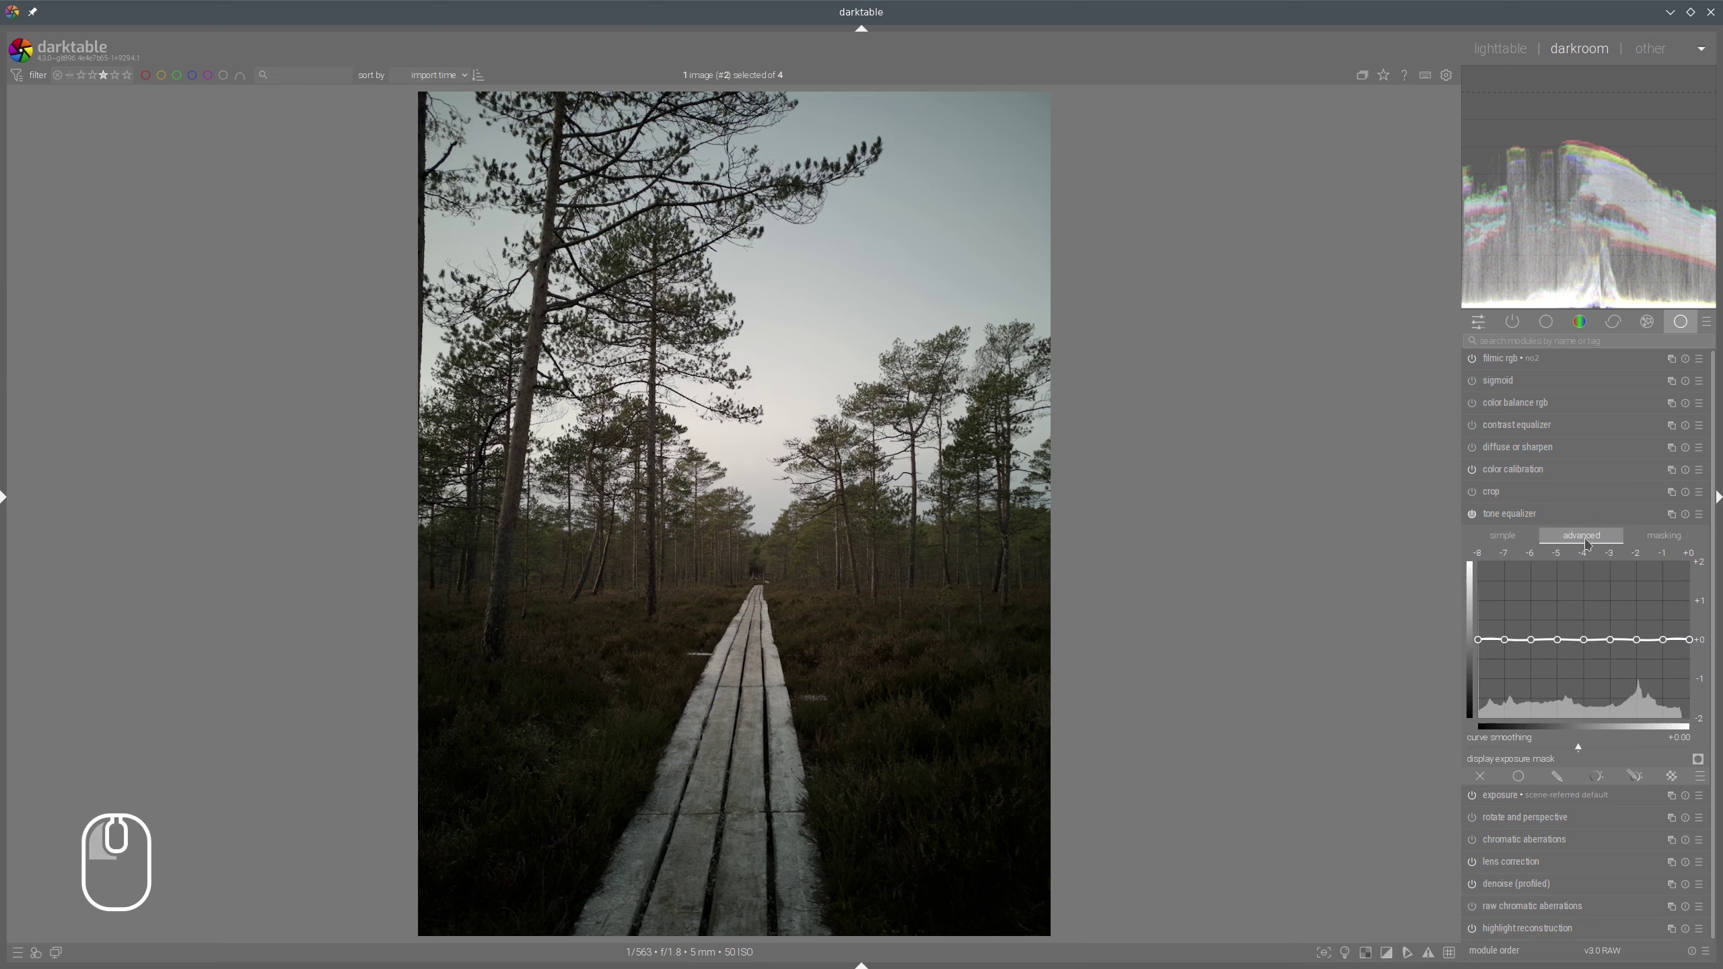
Add a widely feathered circle as a drawn and parametric mask over the bright sky above the boardwalk's end, displaying the mask overlay
left_click(1634, 776)
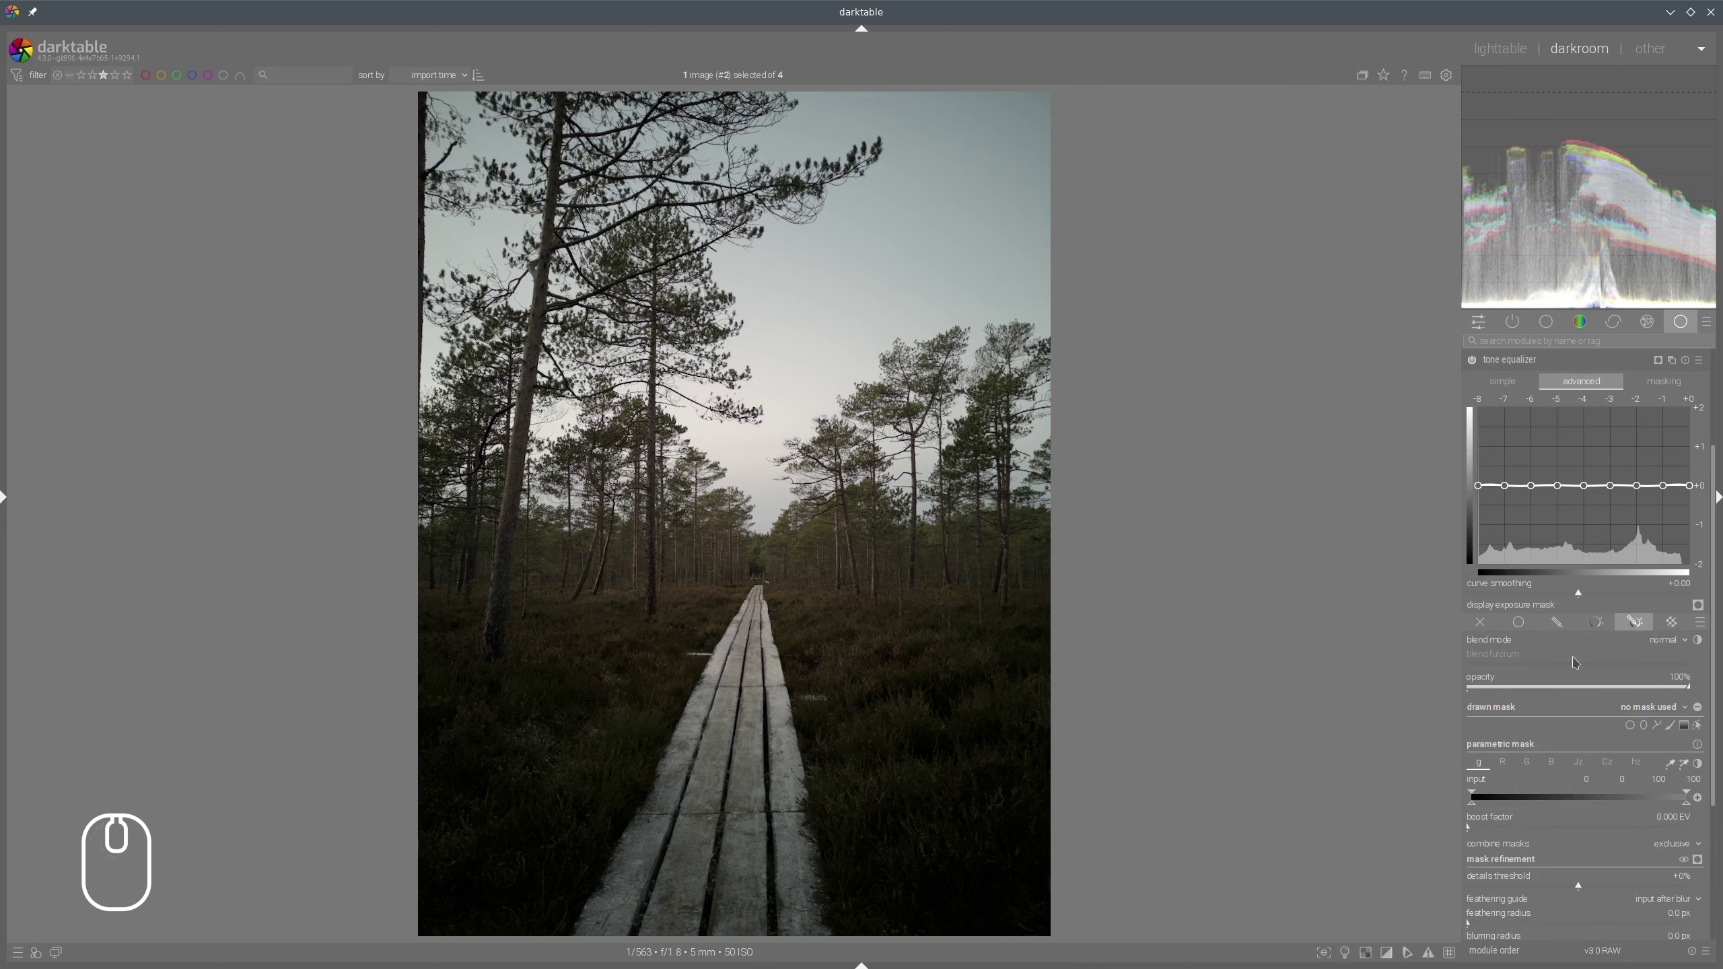
scroll(1589, 663, "down", 2)
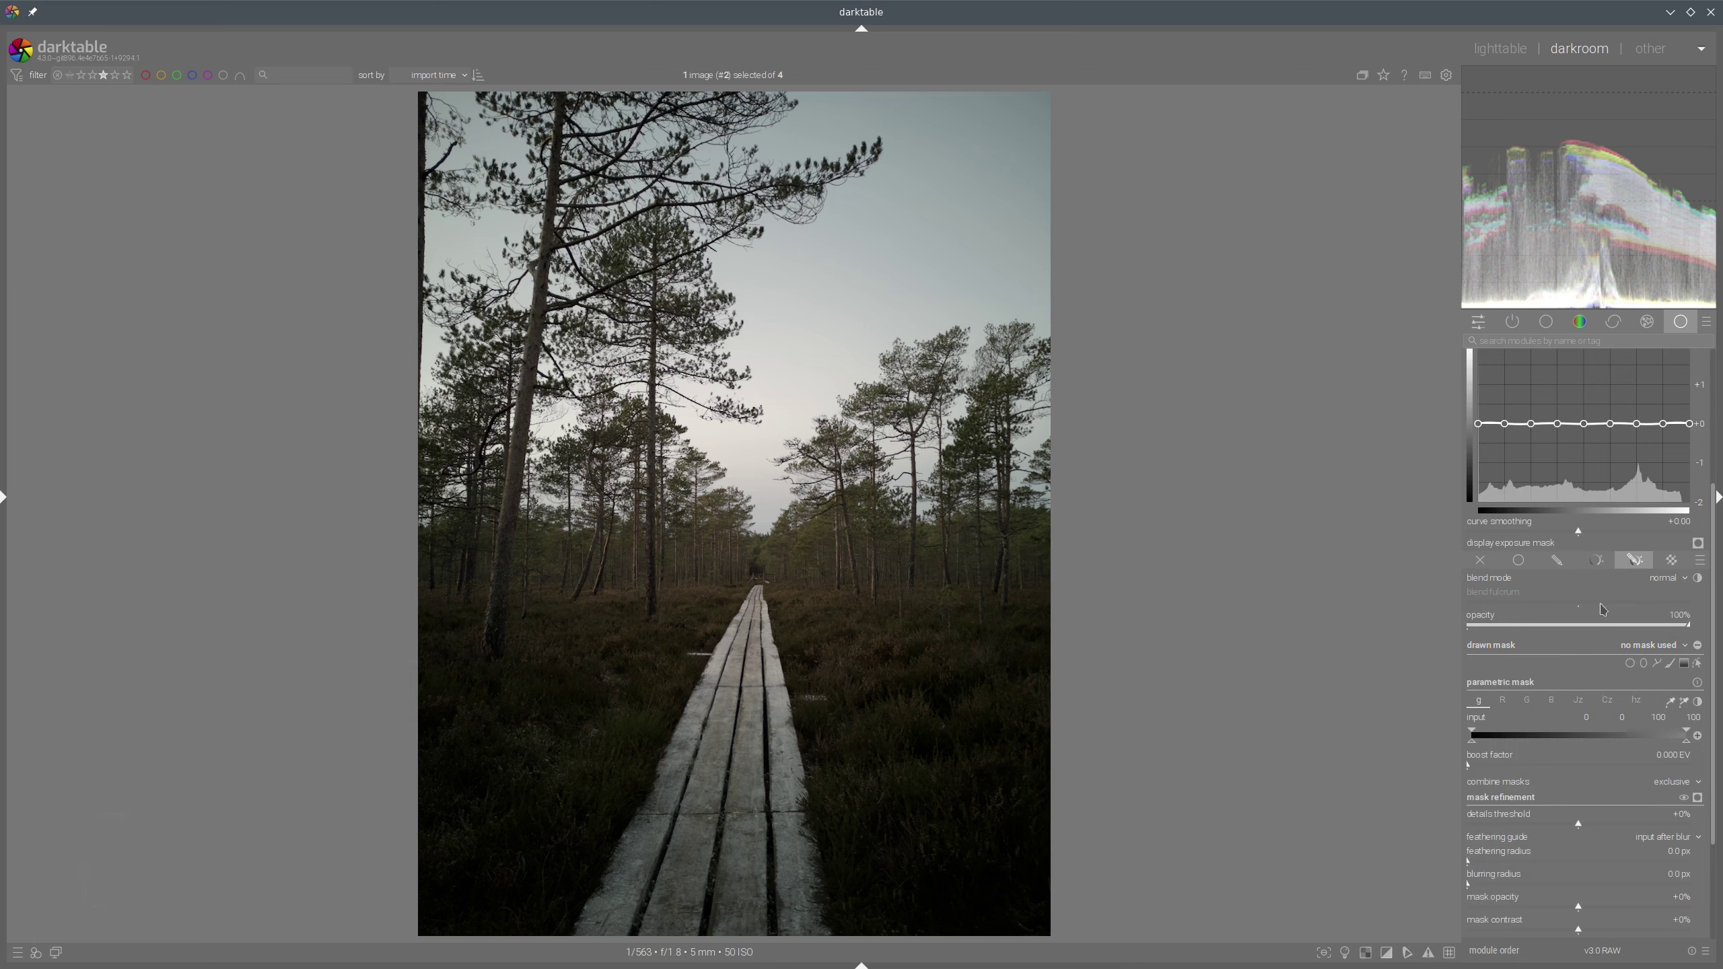
left_click(1630, 667)
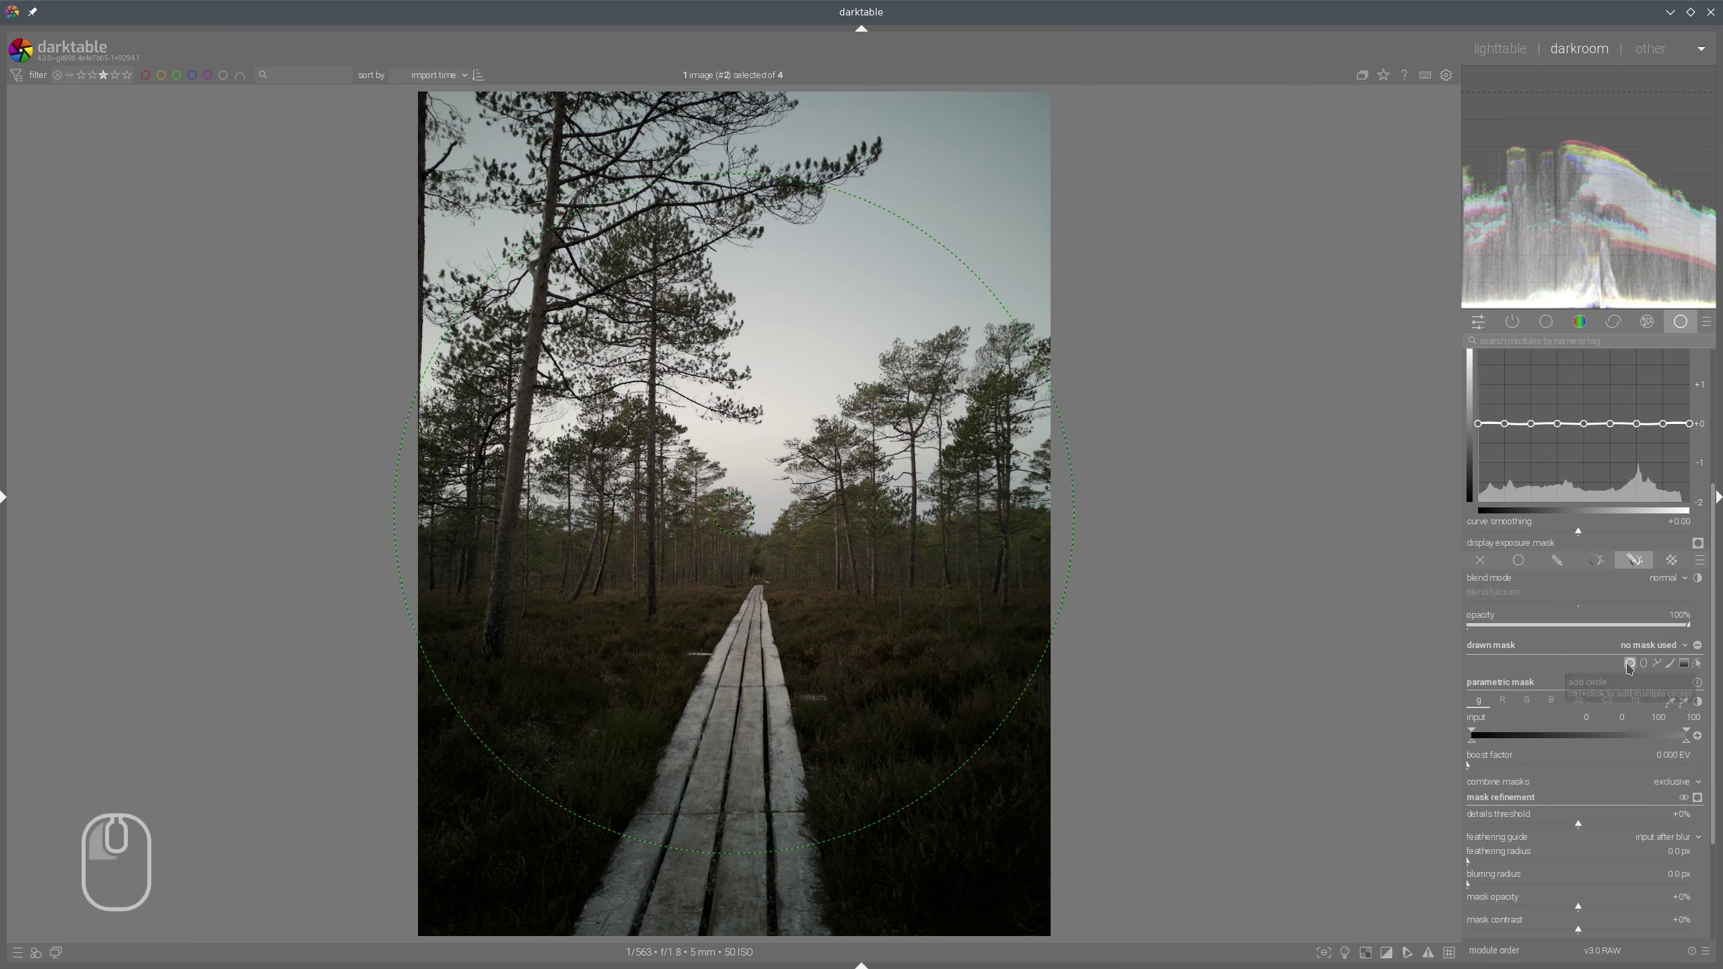
left_click(758, 459)
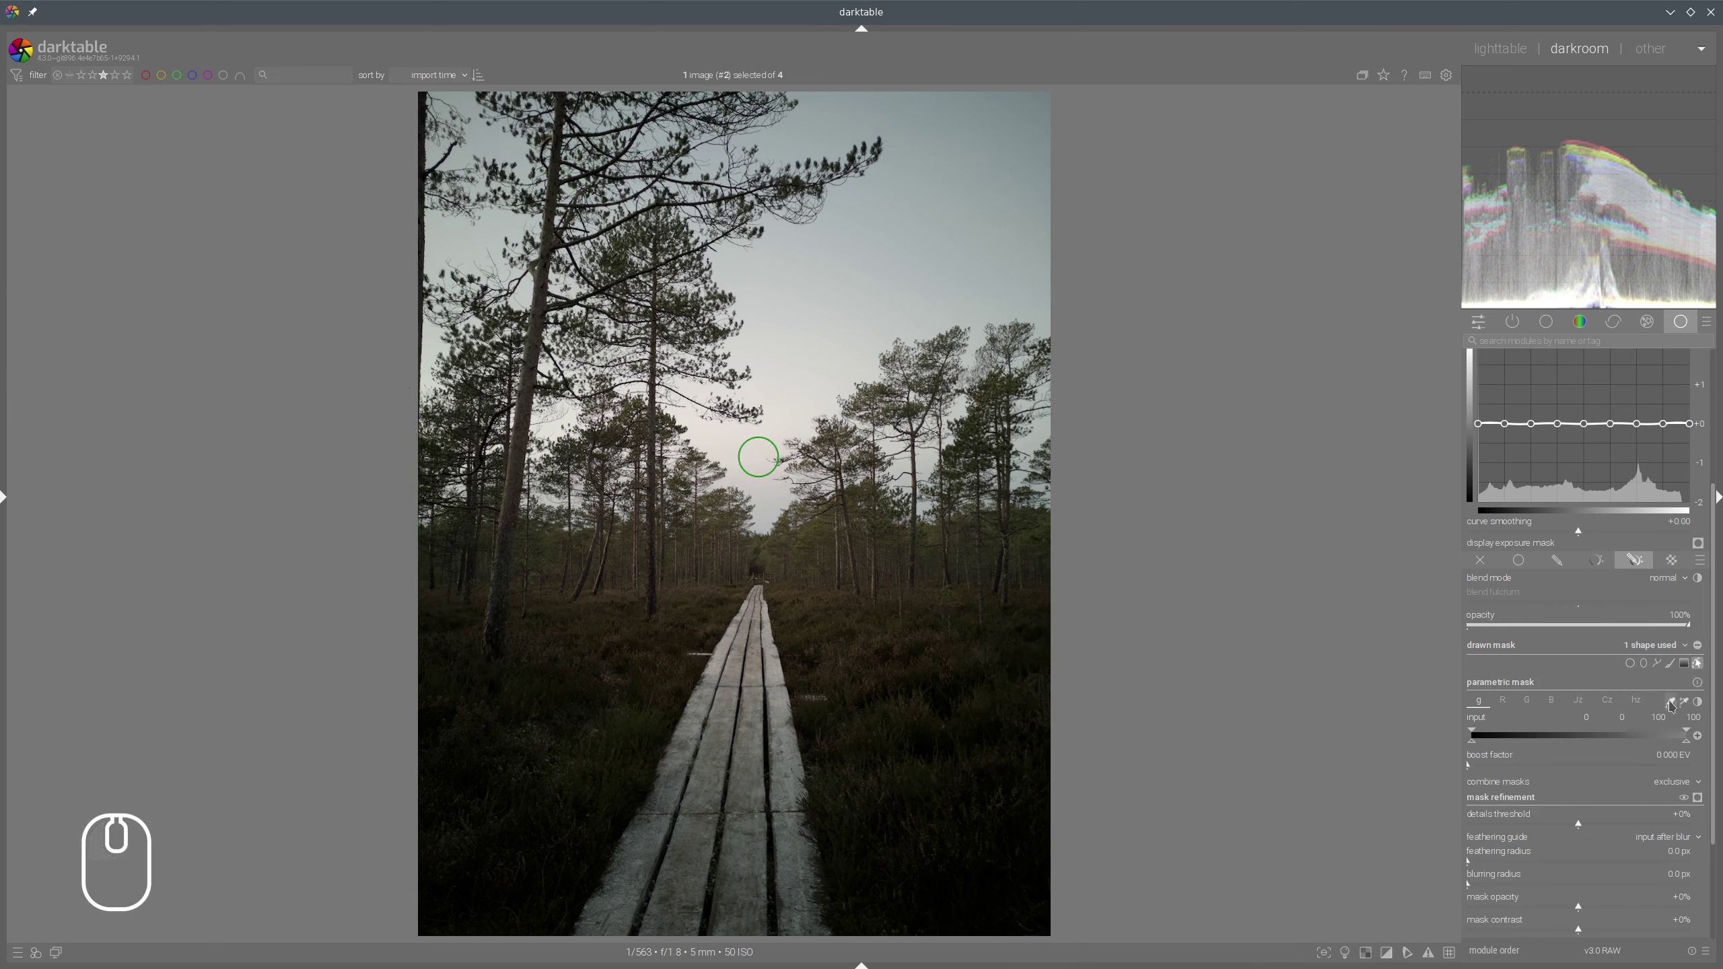
left_click(1698, 799)
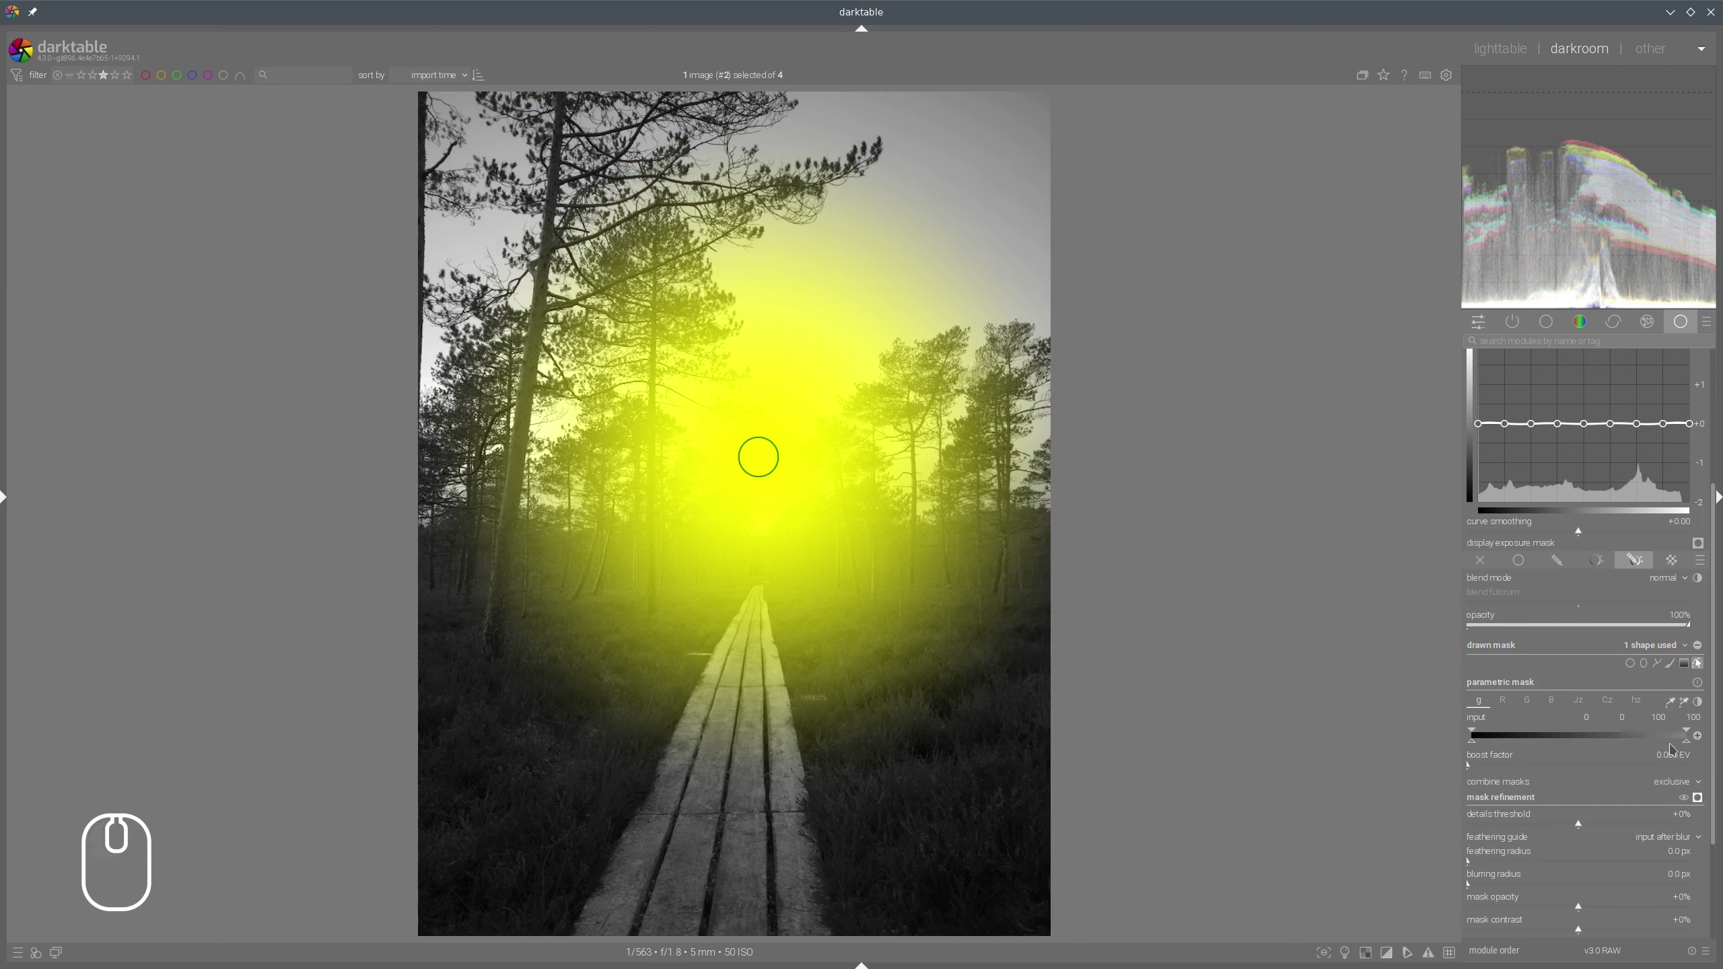
Invert the drawn mask, shift the circle slightly down and to the left, and set the mask contrast to -1%
mouse_move(767, 470)
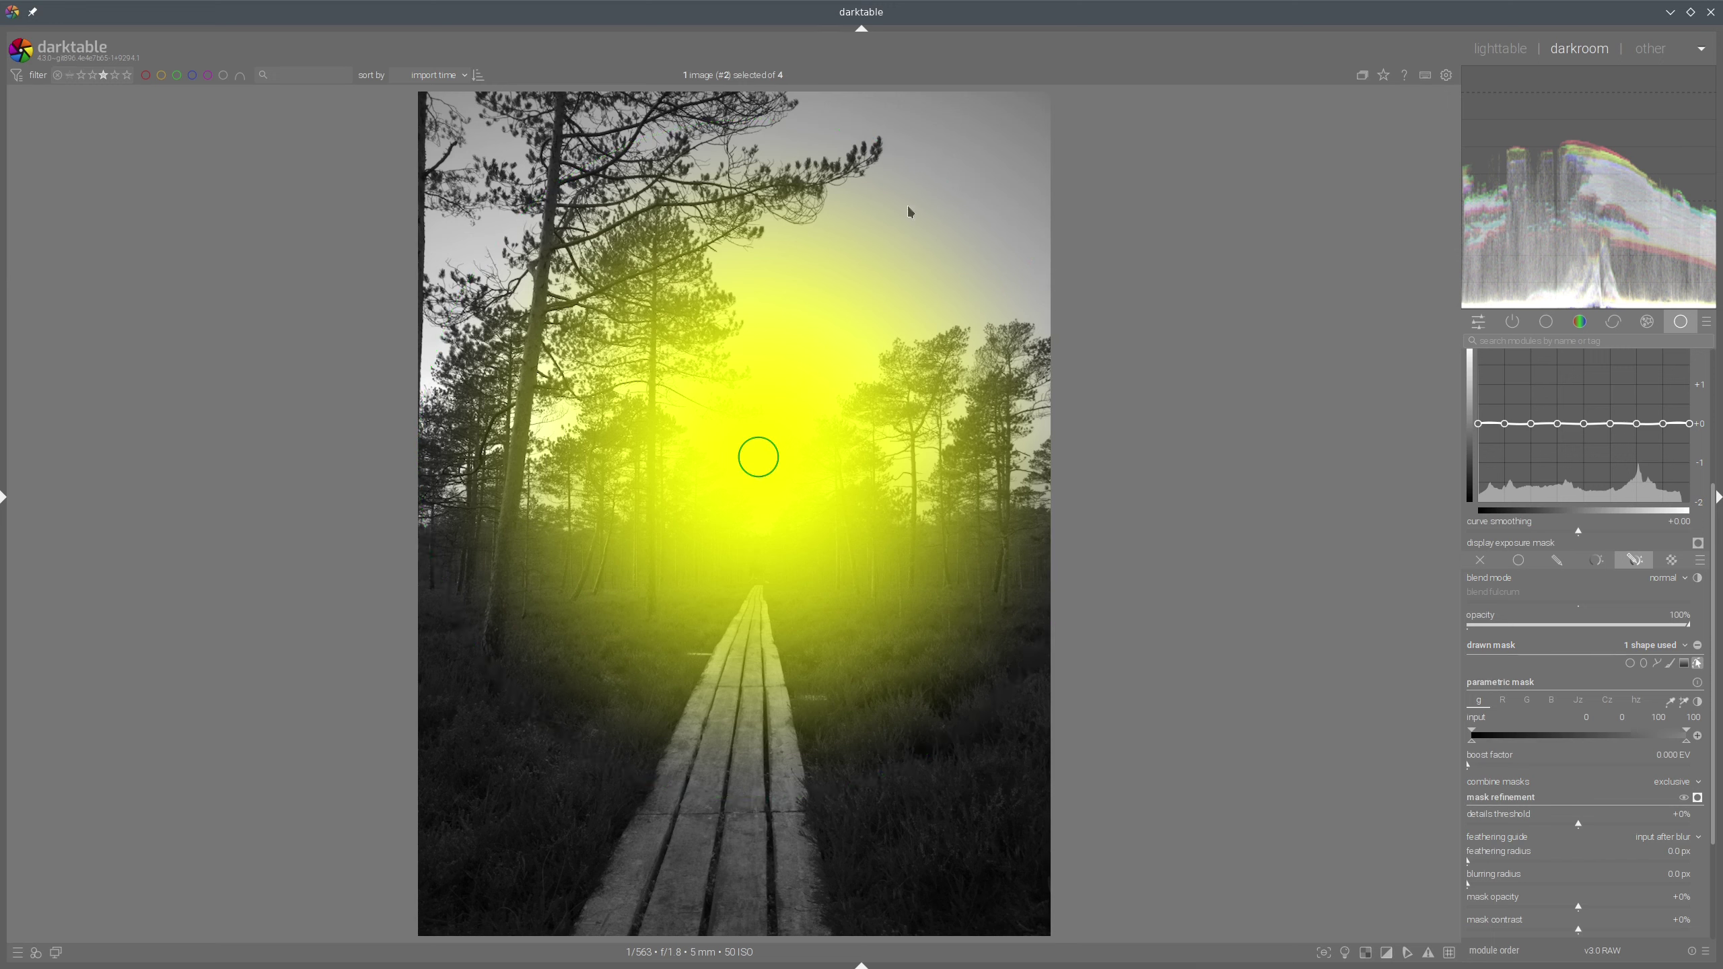
mouse_move(791, 403)
left_click(1698, 646)
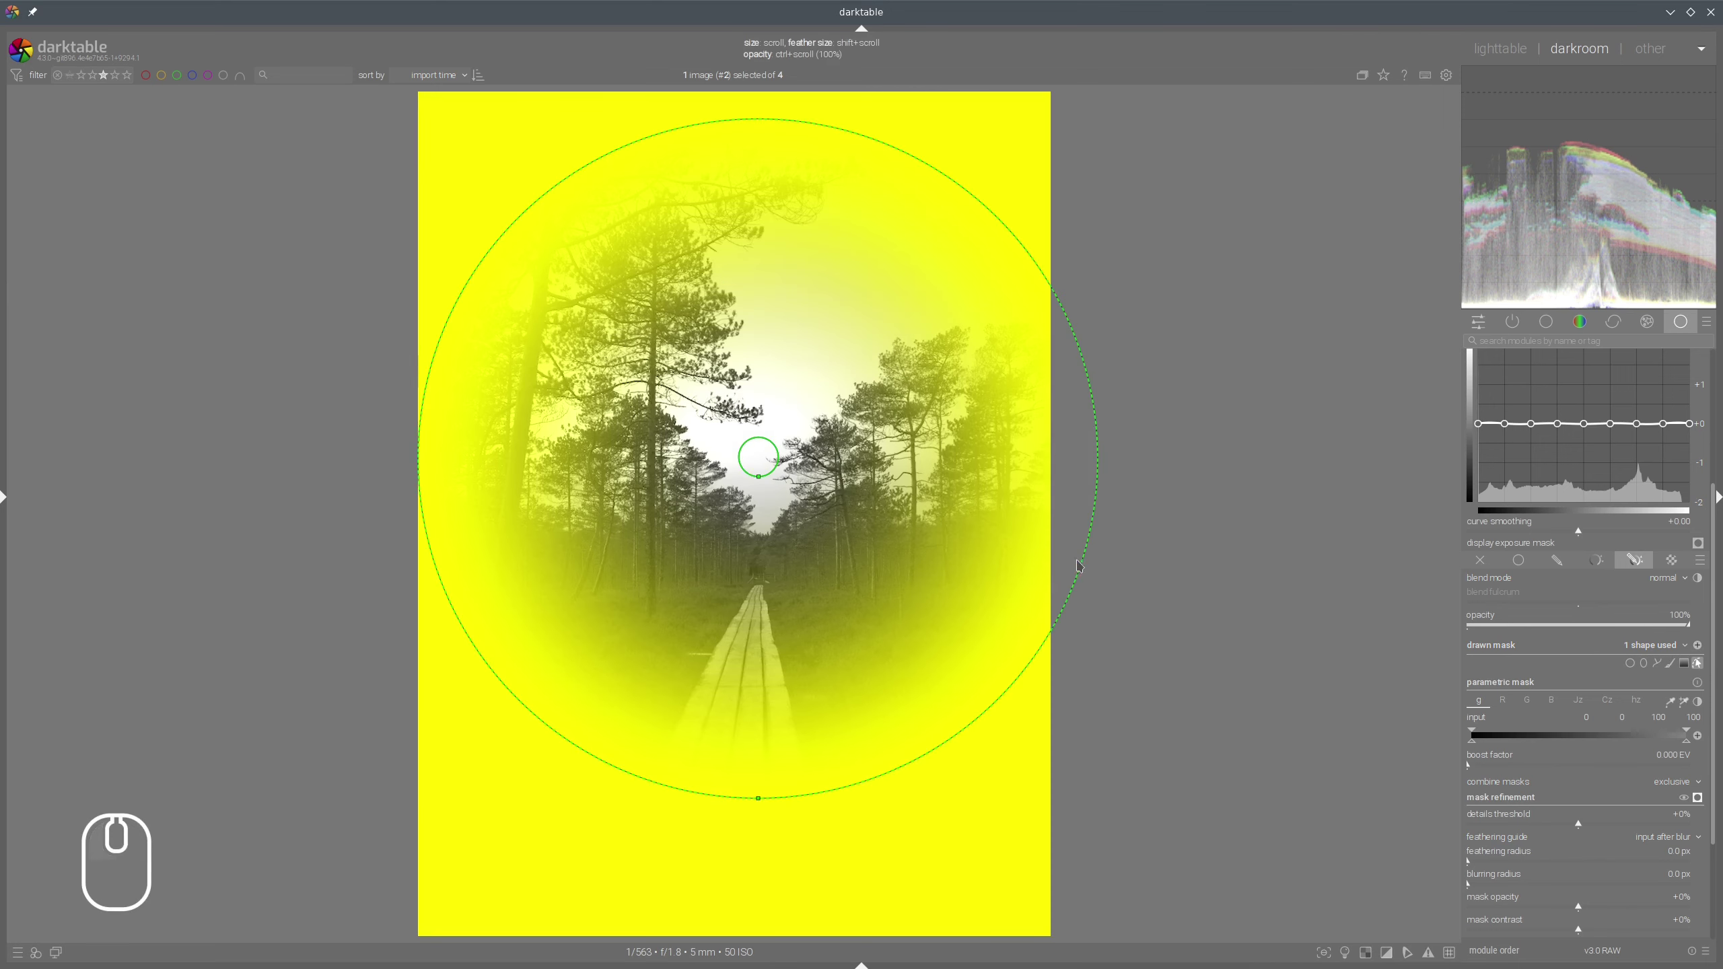
left_click_drag(766, 455, 749, 465)
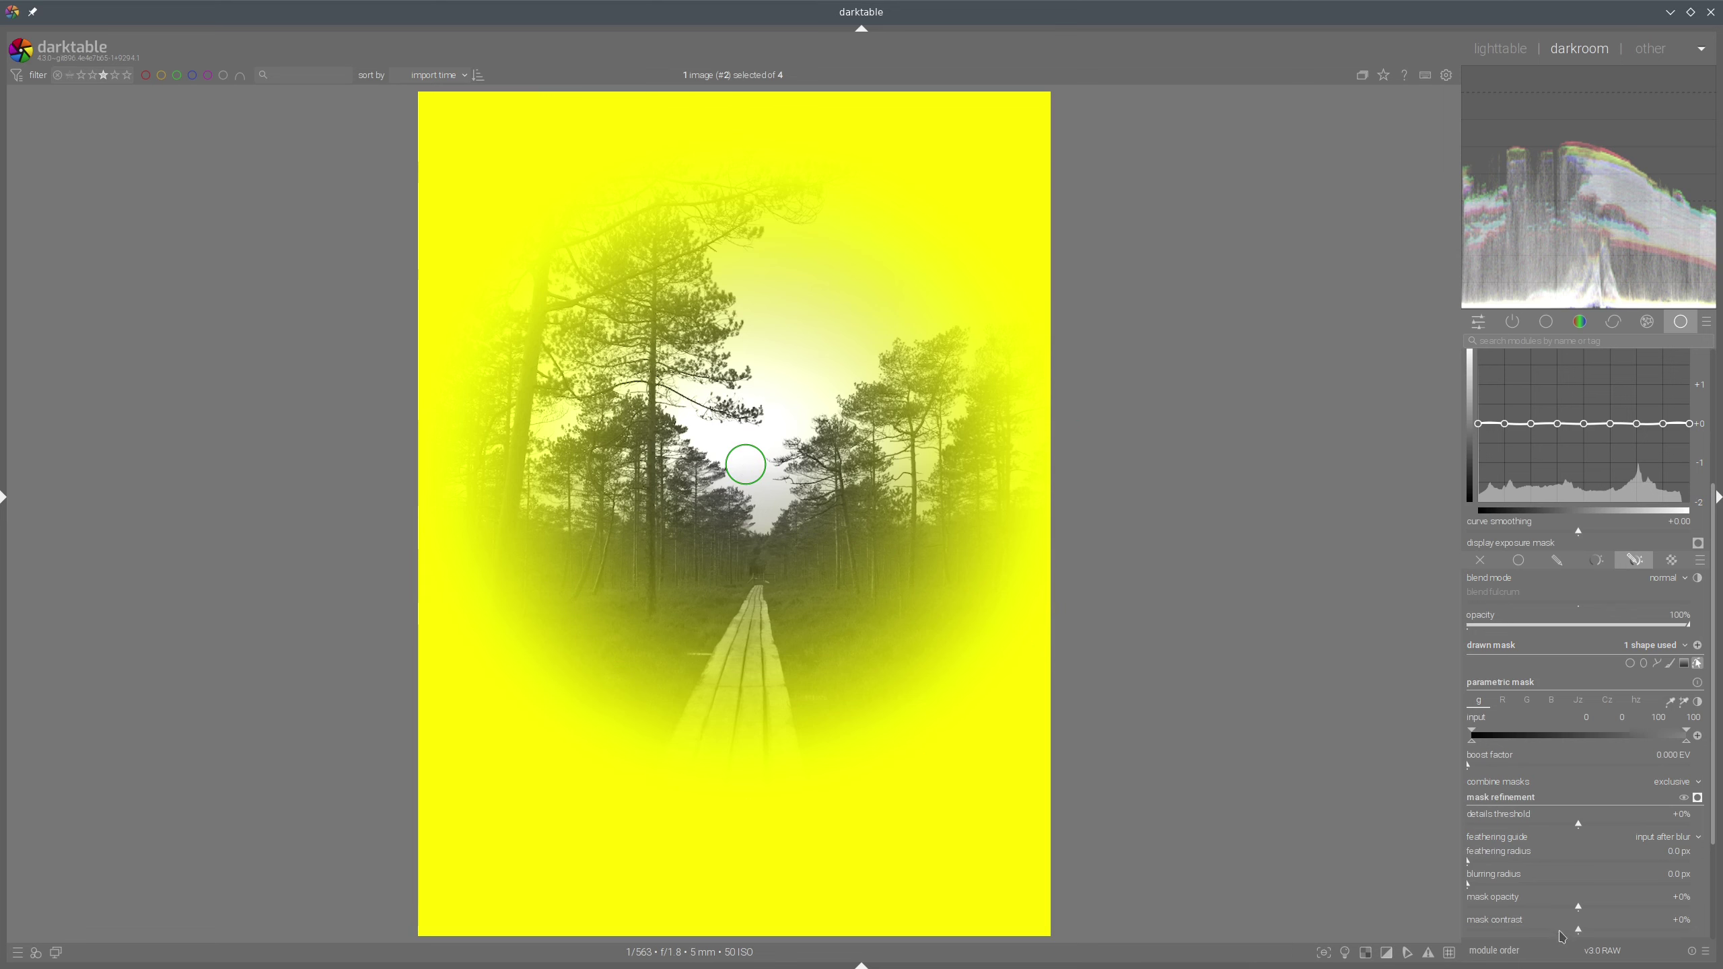
left_click_drag(1561, 938, 1579, 934)
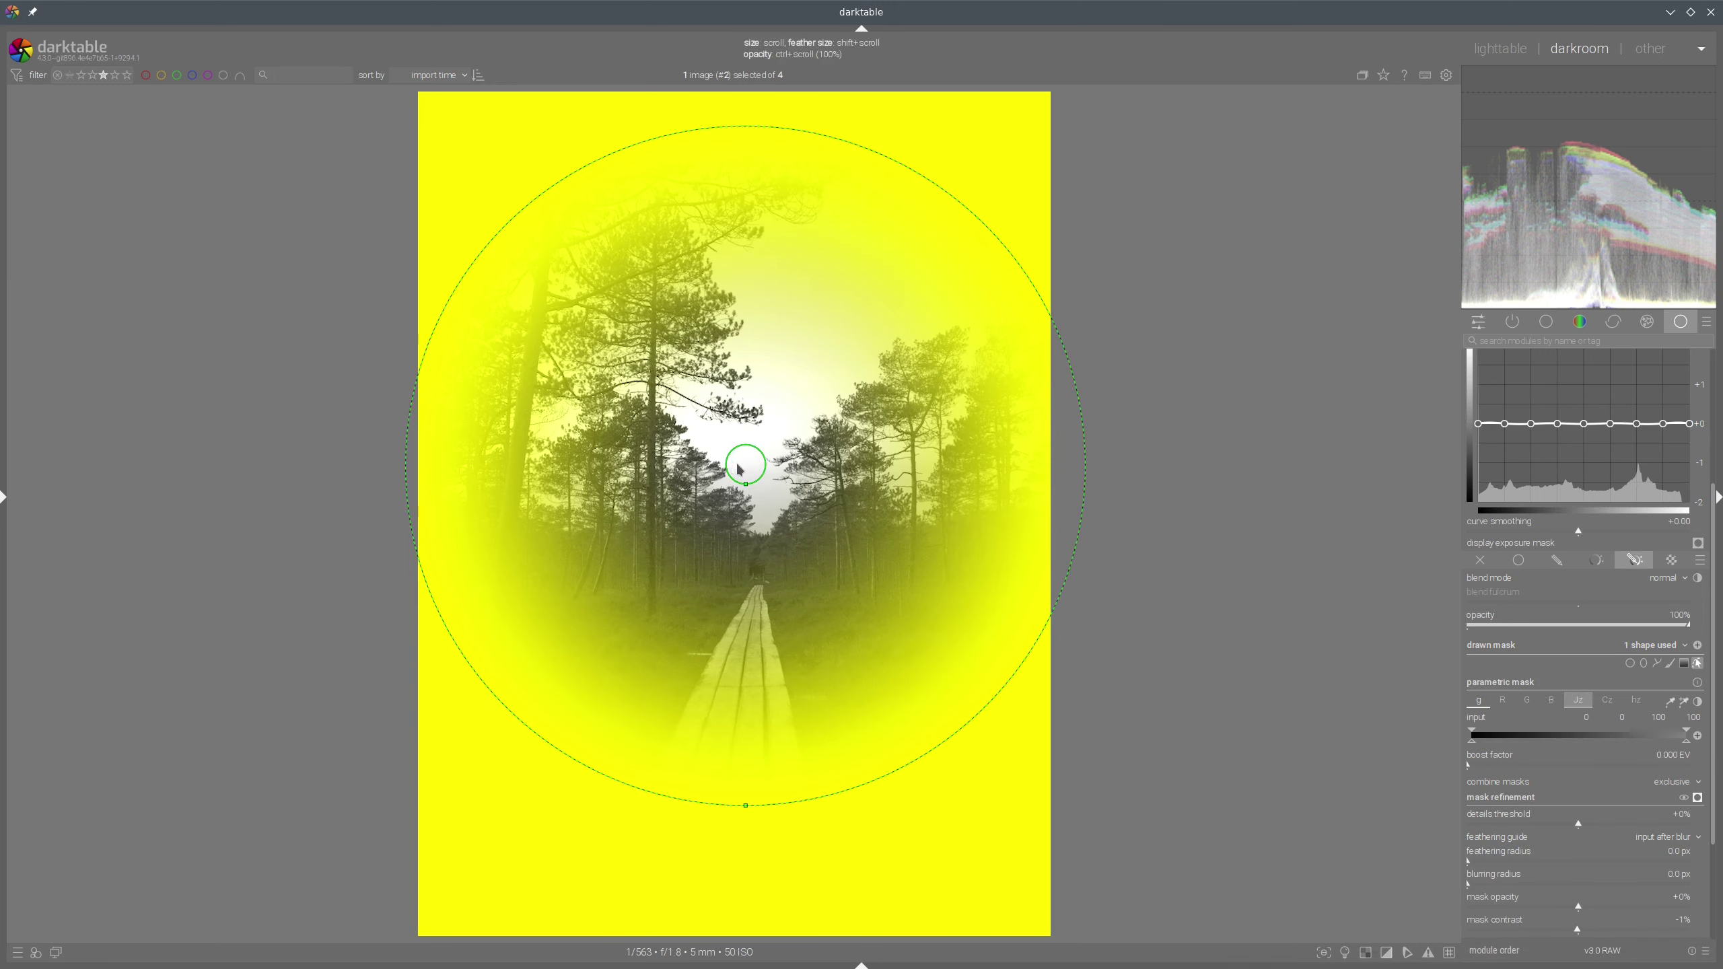
Widen the circle mask's feathering, shift it slightly to the right, and hide the mask overlay and shape outline
scroll(740, 469, "up", 3, "shift")
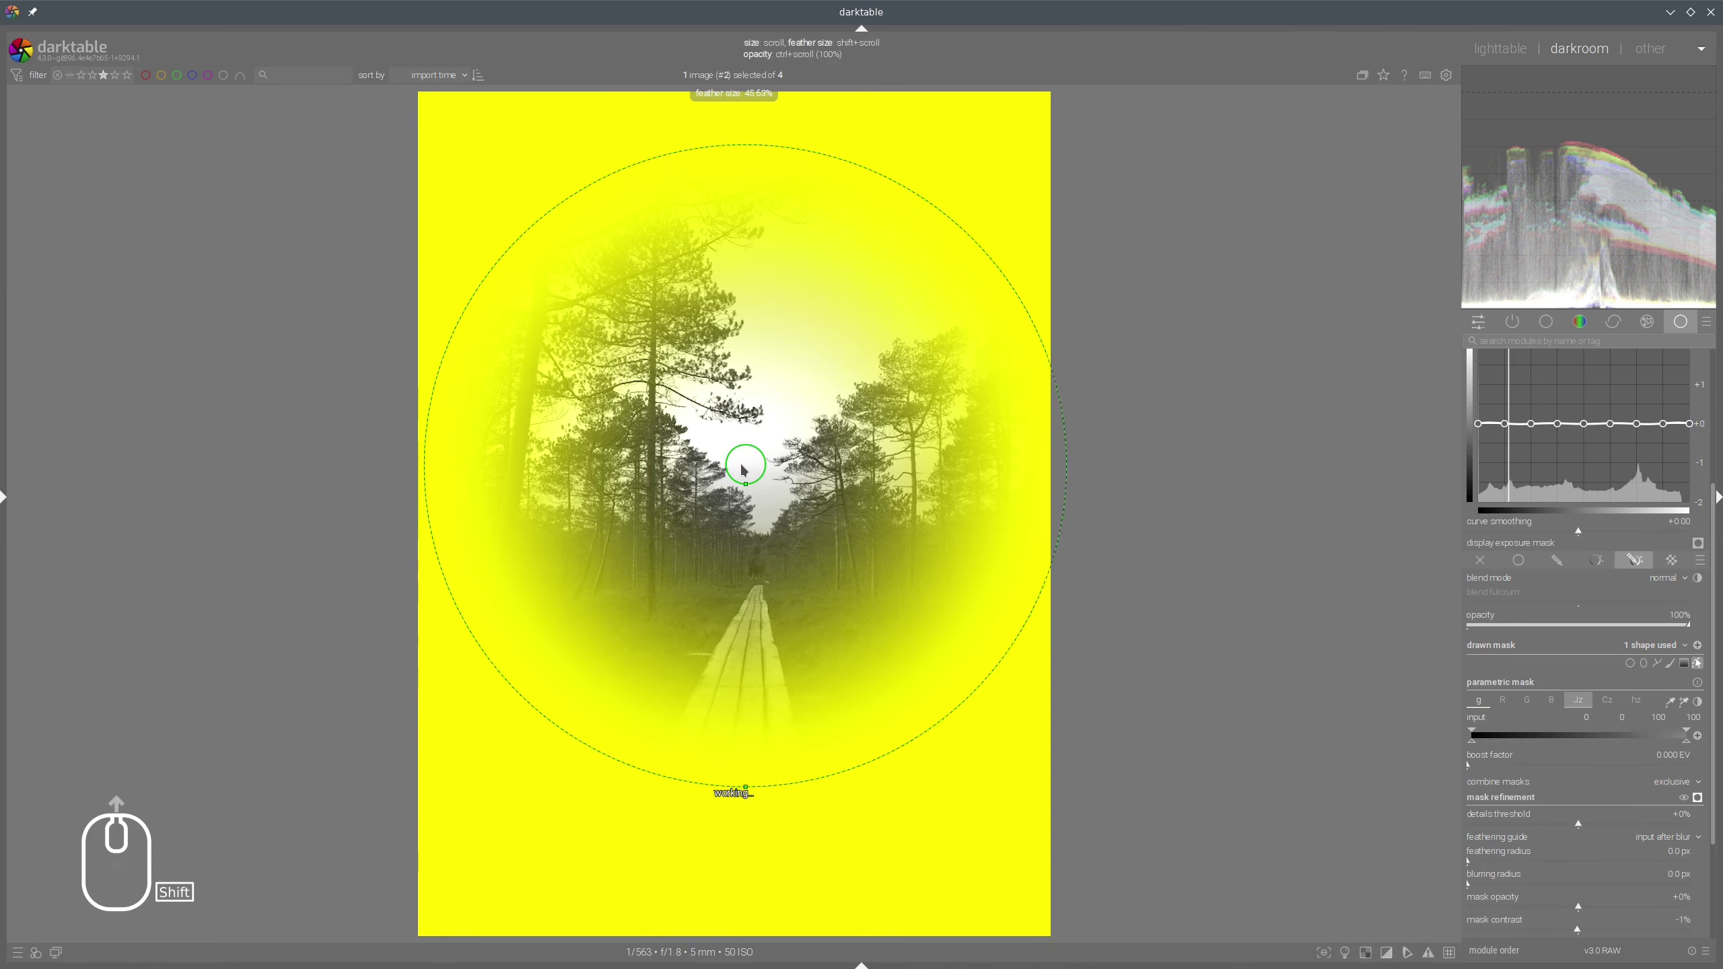
scroll(745, 470, "up", 4, "shift")
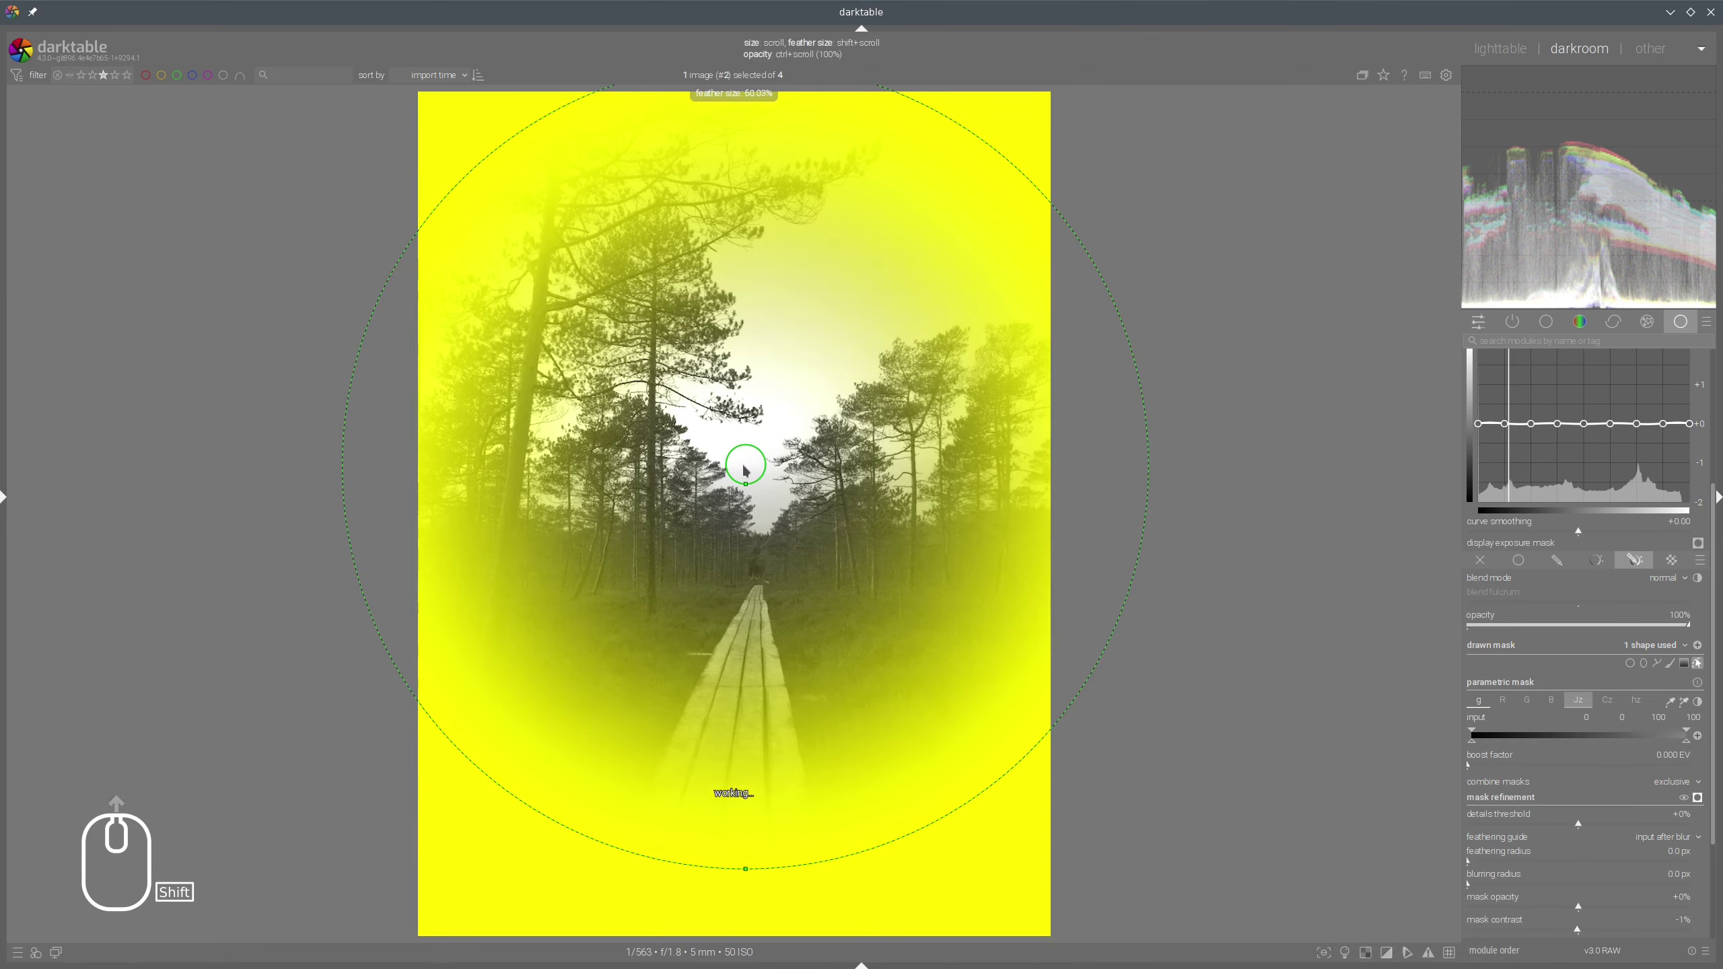
mouse_move(745, 468)
left_mouse_down()
mouse_move(758, 486)
mouse_move(758, 466)
left_mouse_up()
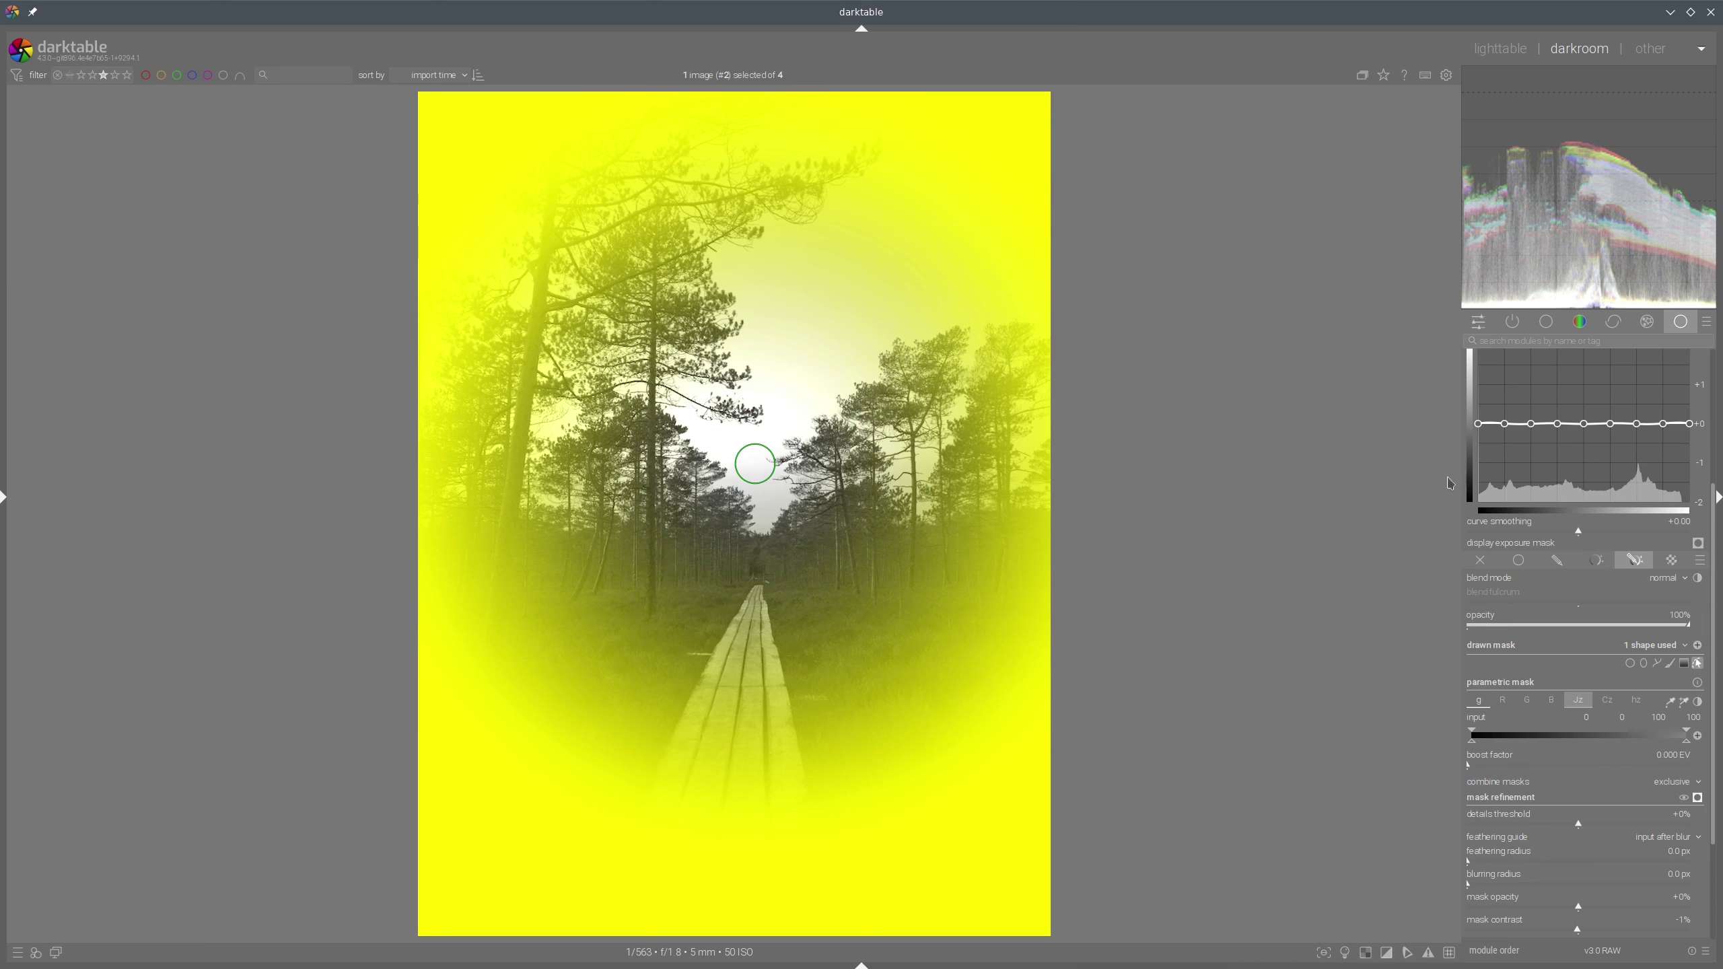
left_click(1698, 799)
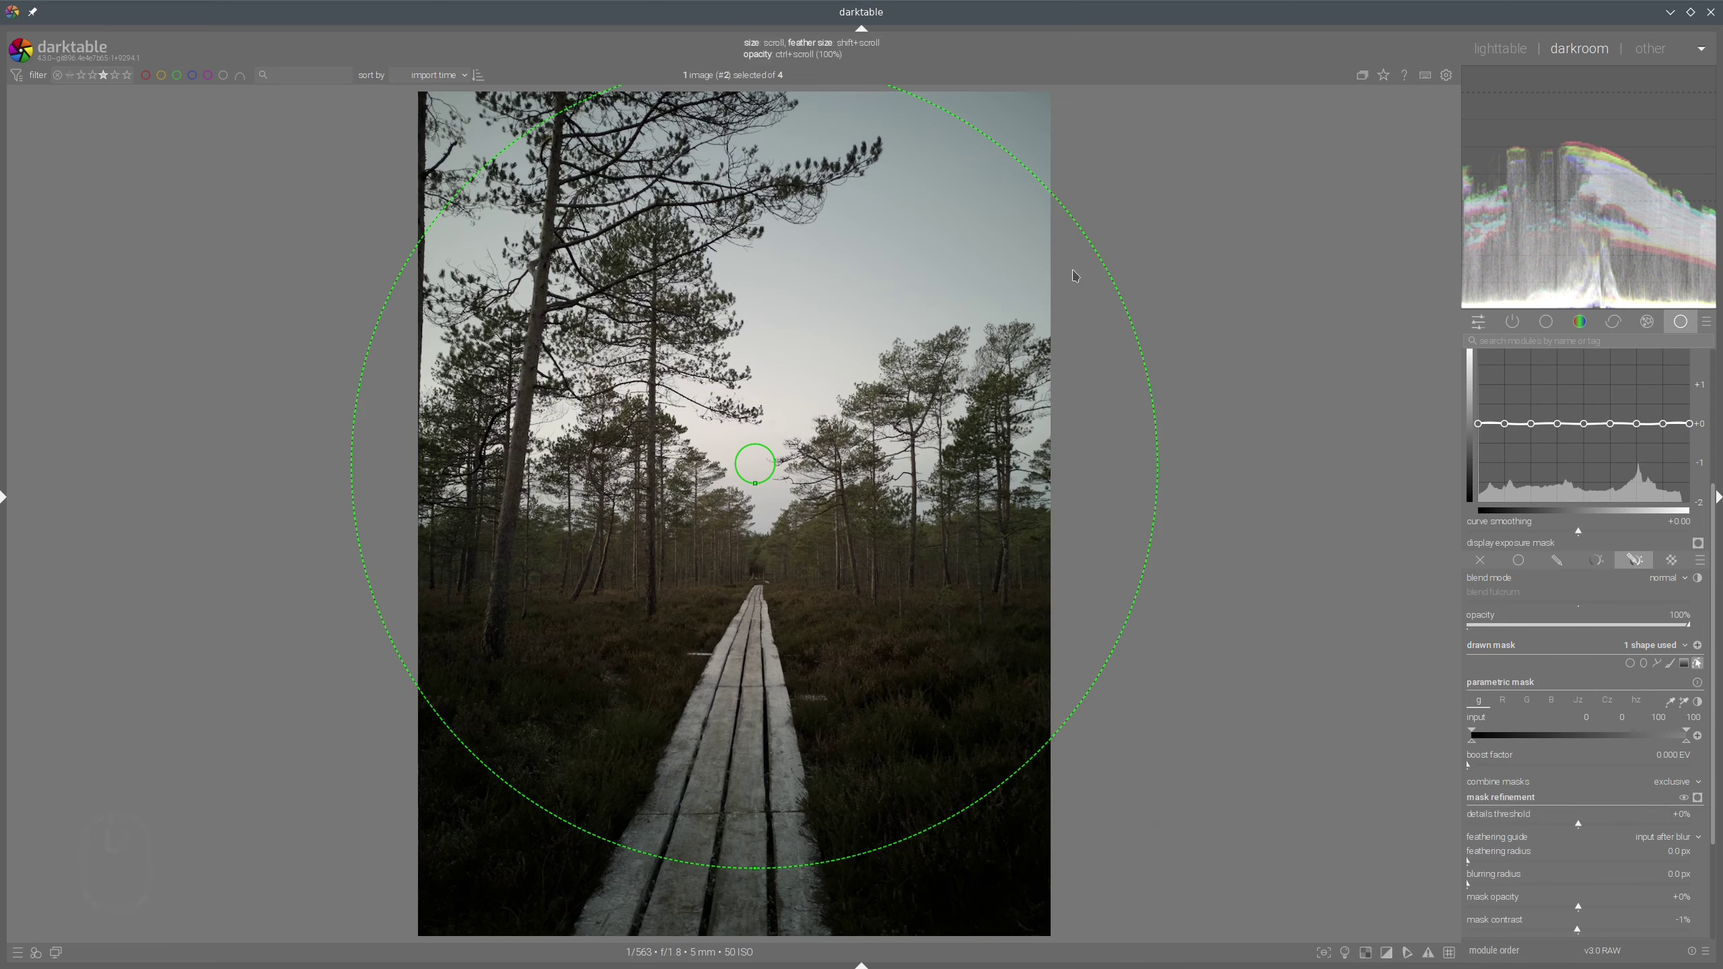
left_click(1698, 664)
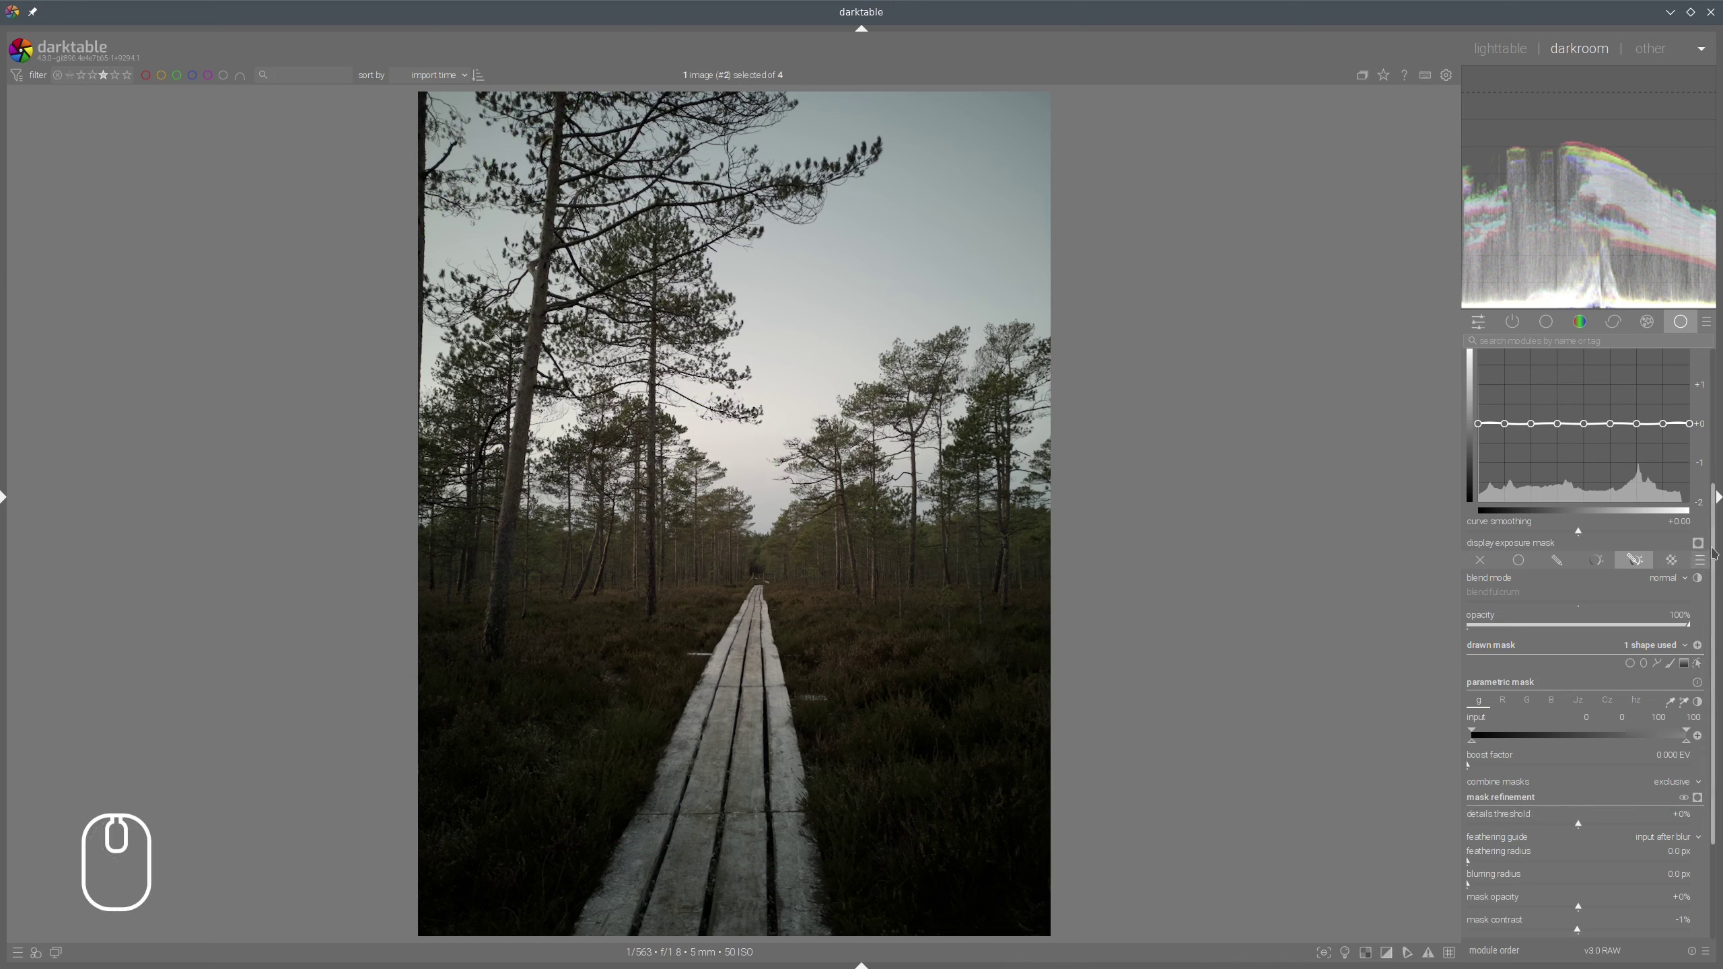
In the tone equalizer, brighten the upper sky tones to about +1 EV and the dark heath tones to about +0.9 EV
left_click_drag(1713, 523, 1416, 447)
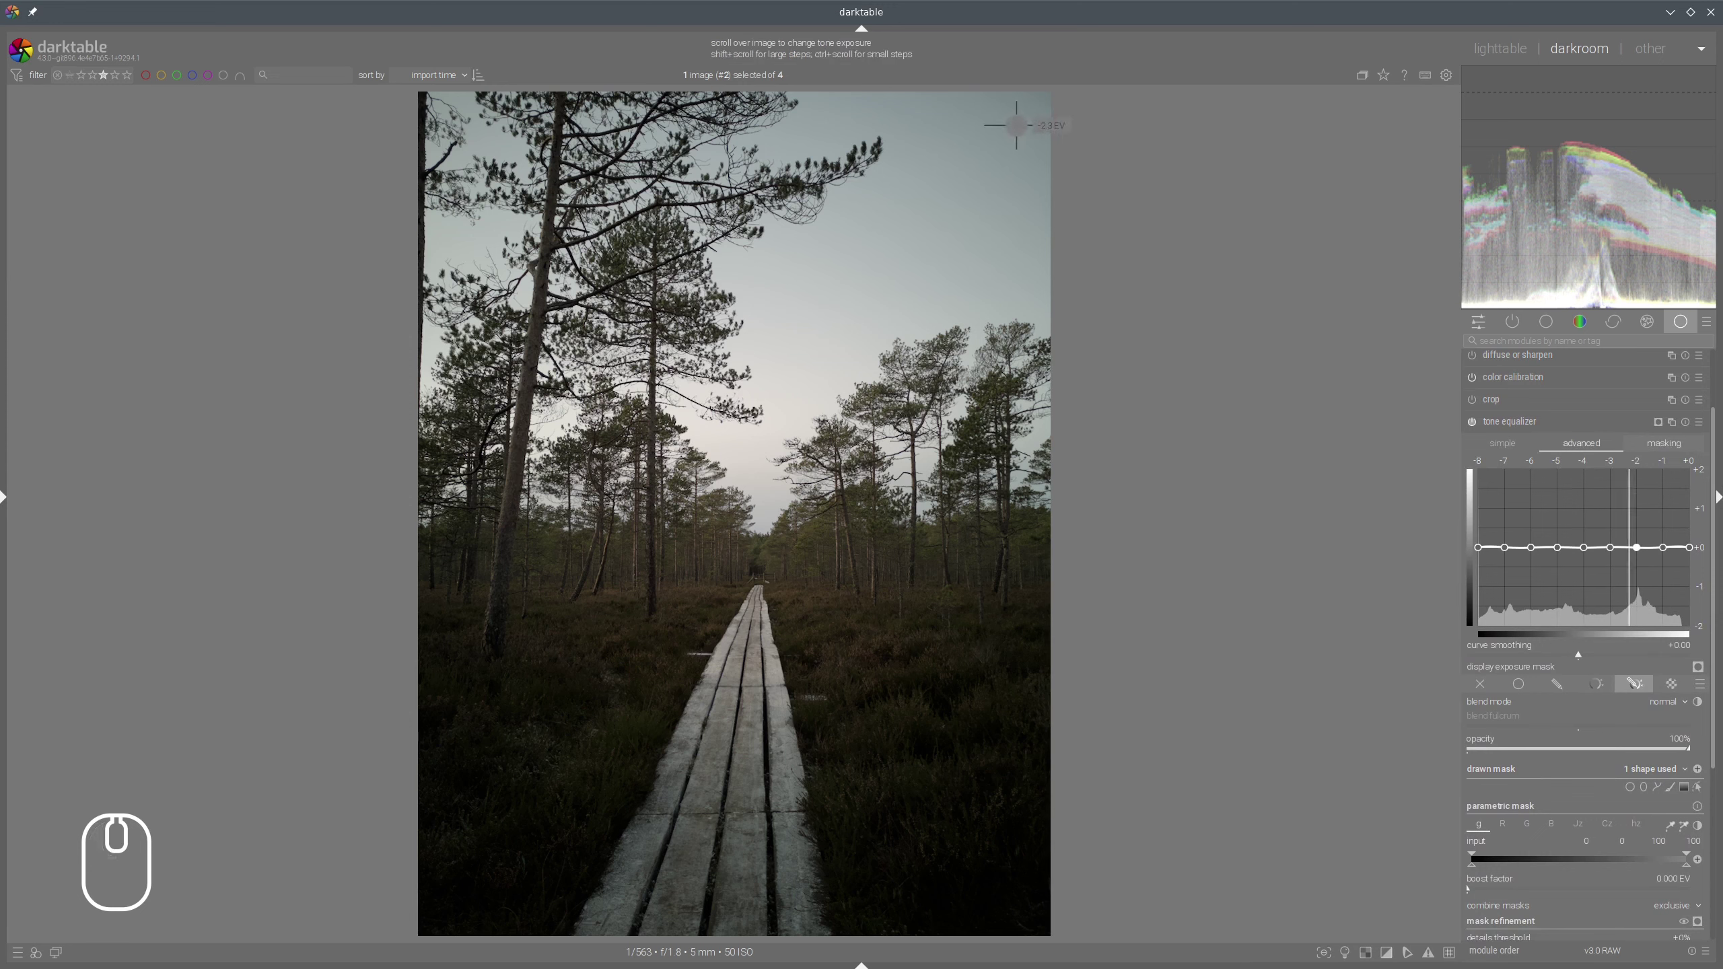
scroll(1003, 148, "up", 2)
scroll(1003, 148, "up", 1)
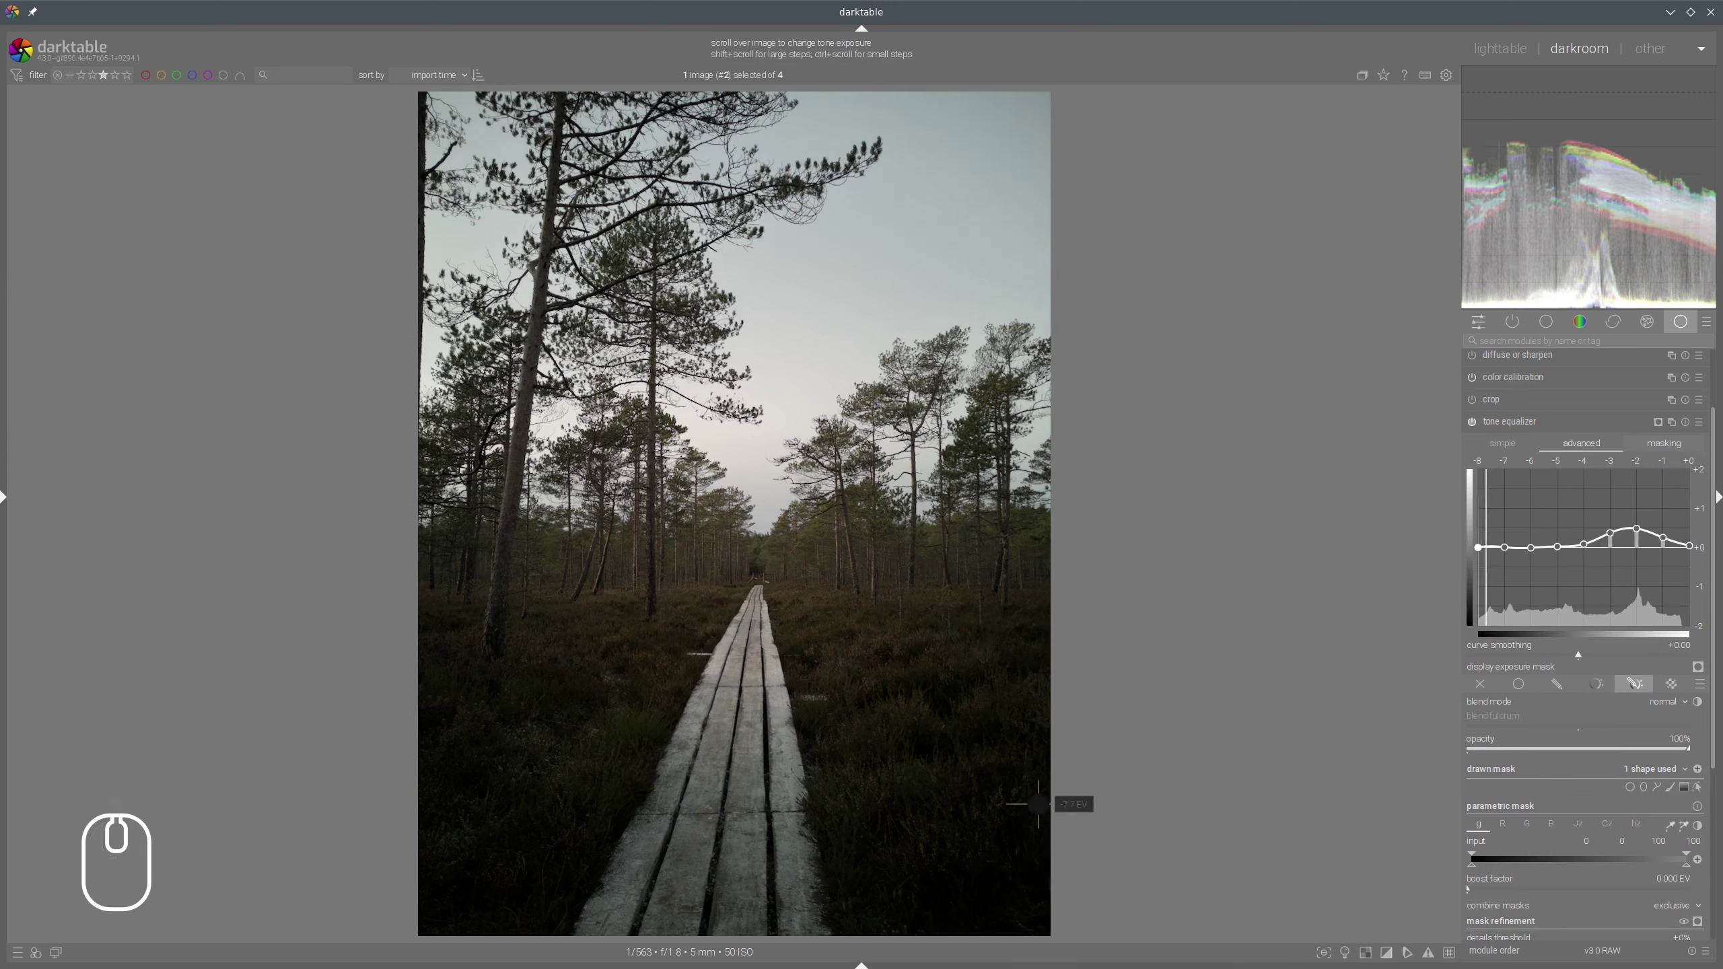
scroll(1008, 883, "up", 1)
scroll(1009, 895, "up", 1)
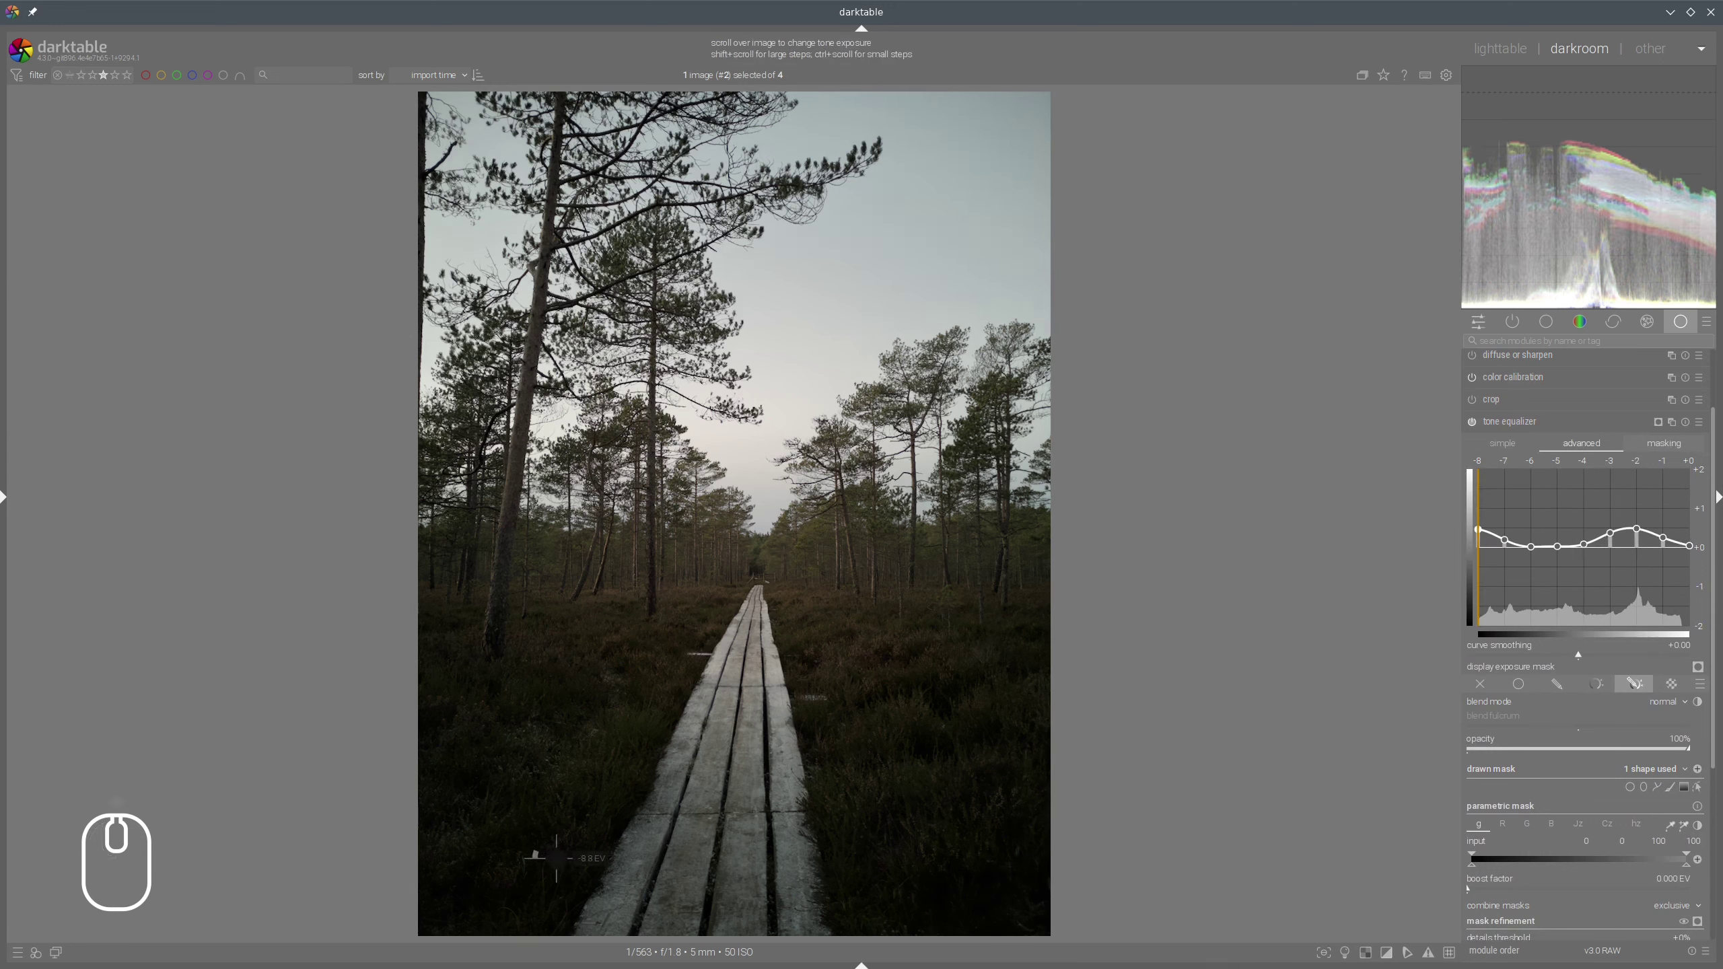
scroll(522, 849, "up", 1)
scroll(482, 751, "up", 1)
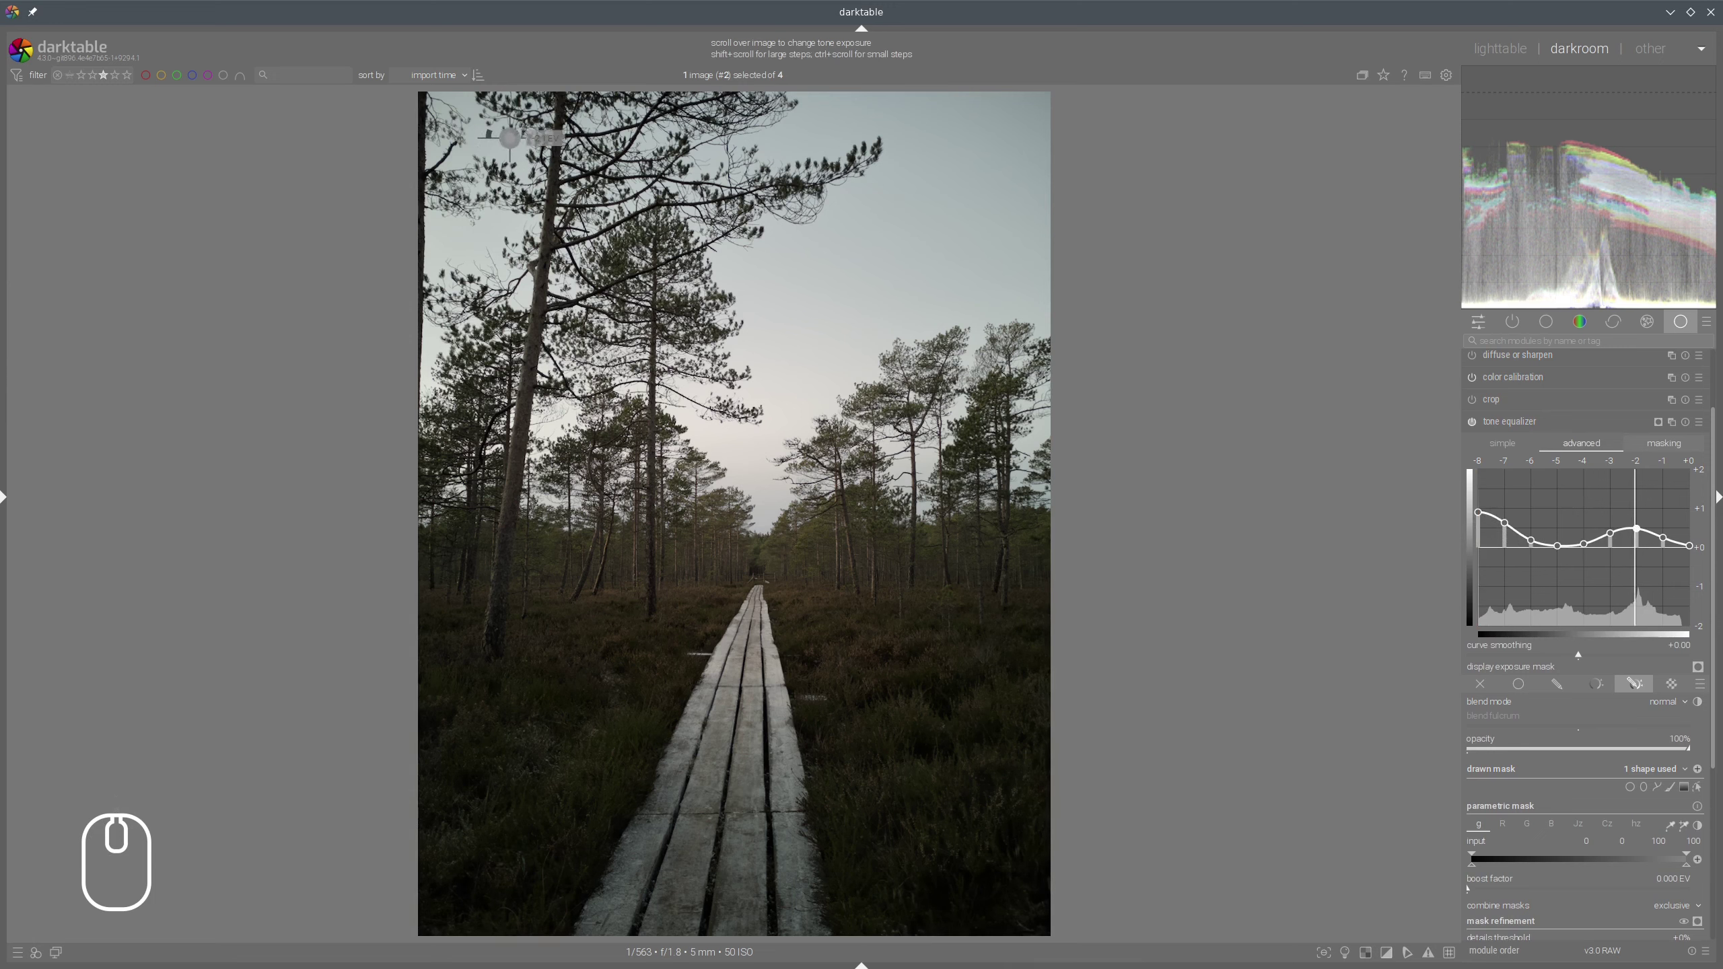
scroll(488, 143, "up", 1)
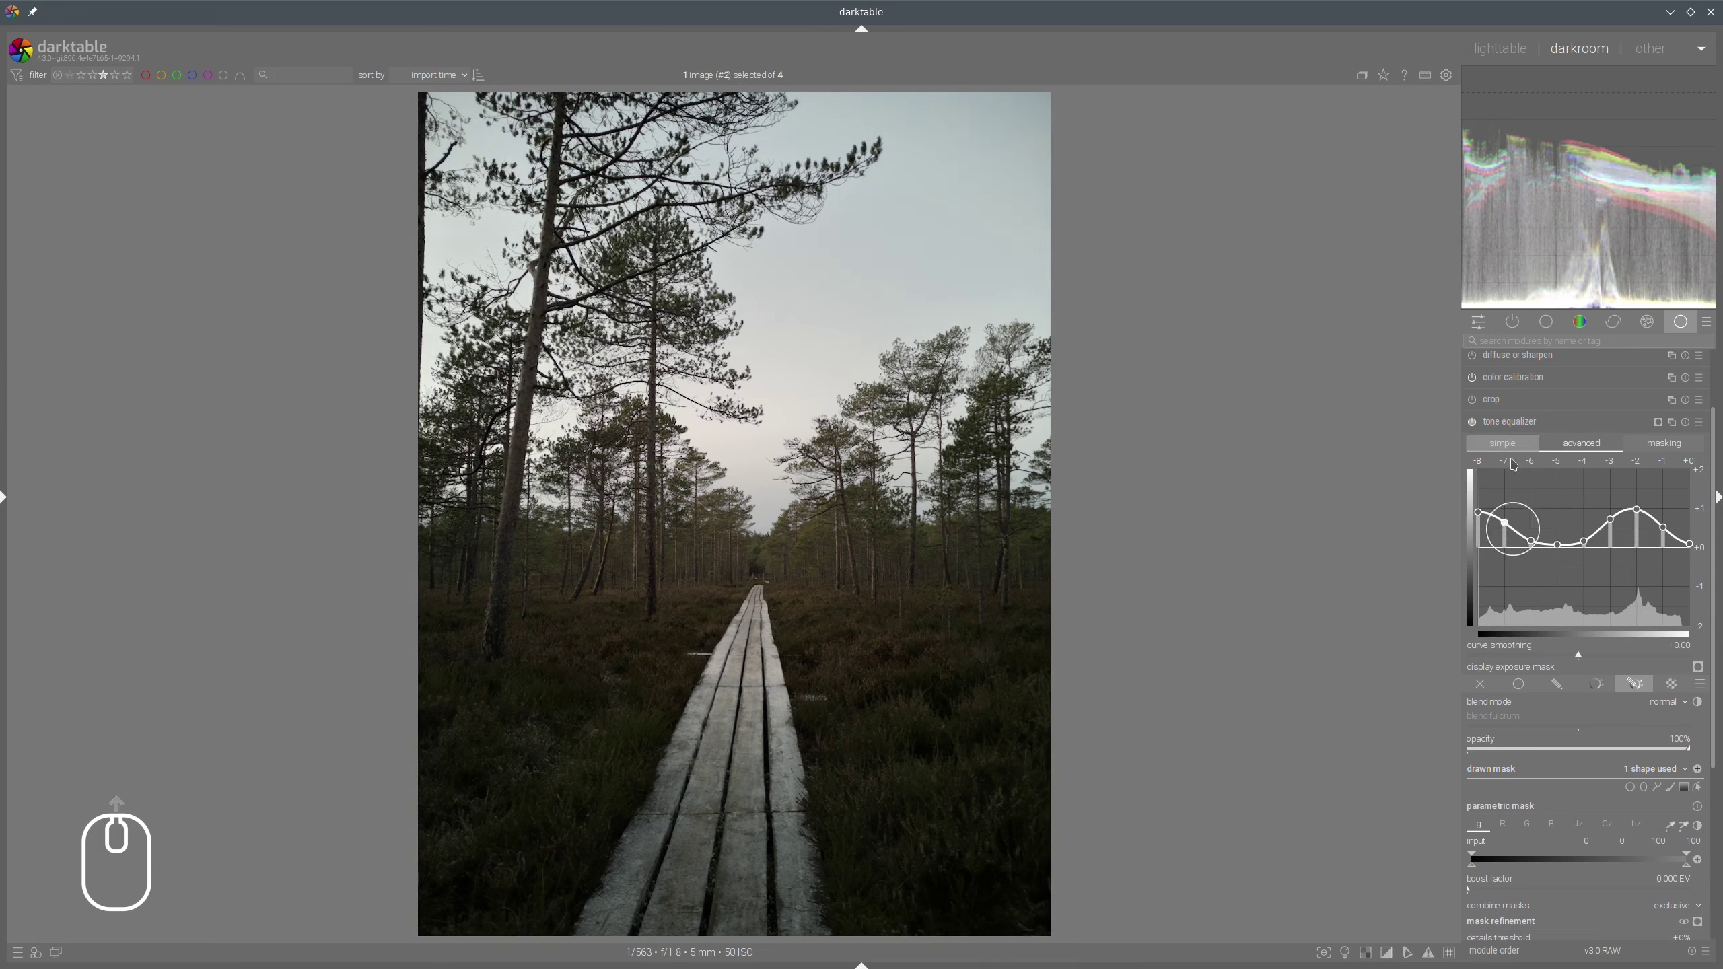
Lift the tone equalizer curve's midtones to about +0.8 EV and brighten the sky tones to about +1.2 EV
left_click_drag(1568, 521, 1534, 501)
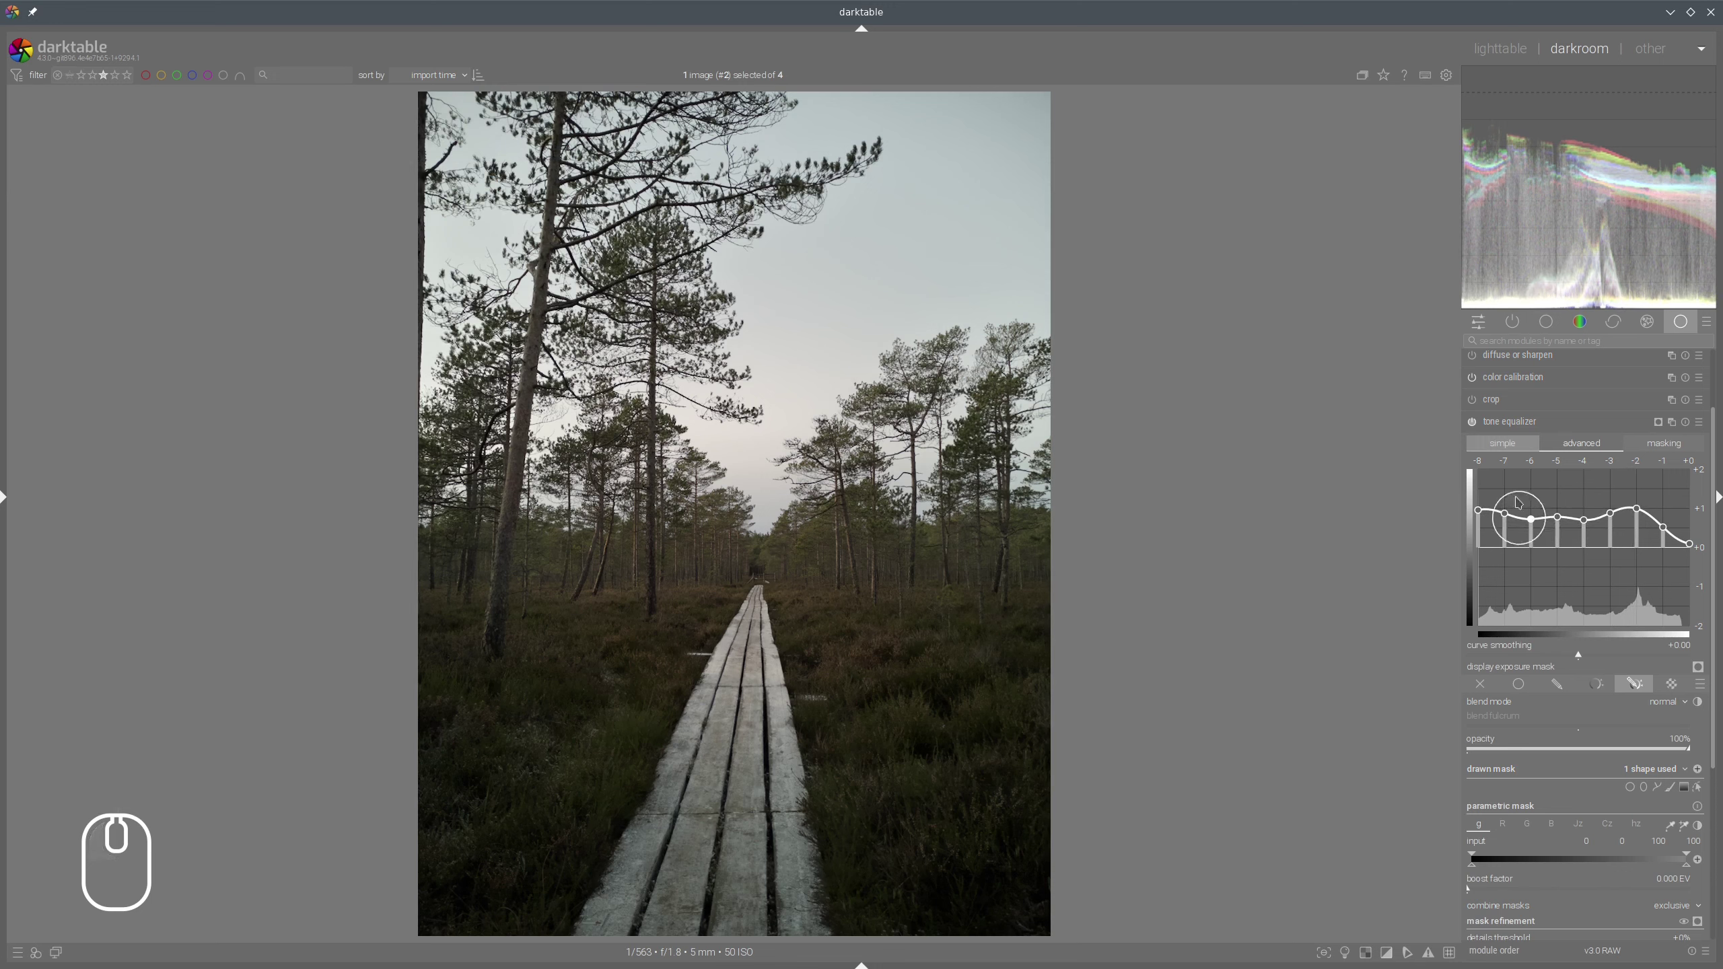
scroll(1014, 135, "up", 2)
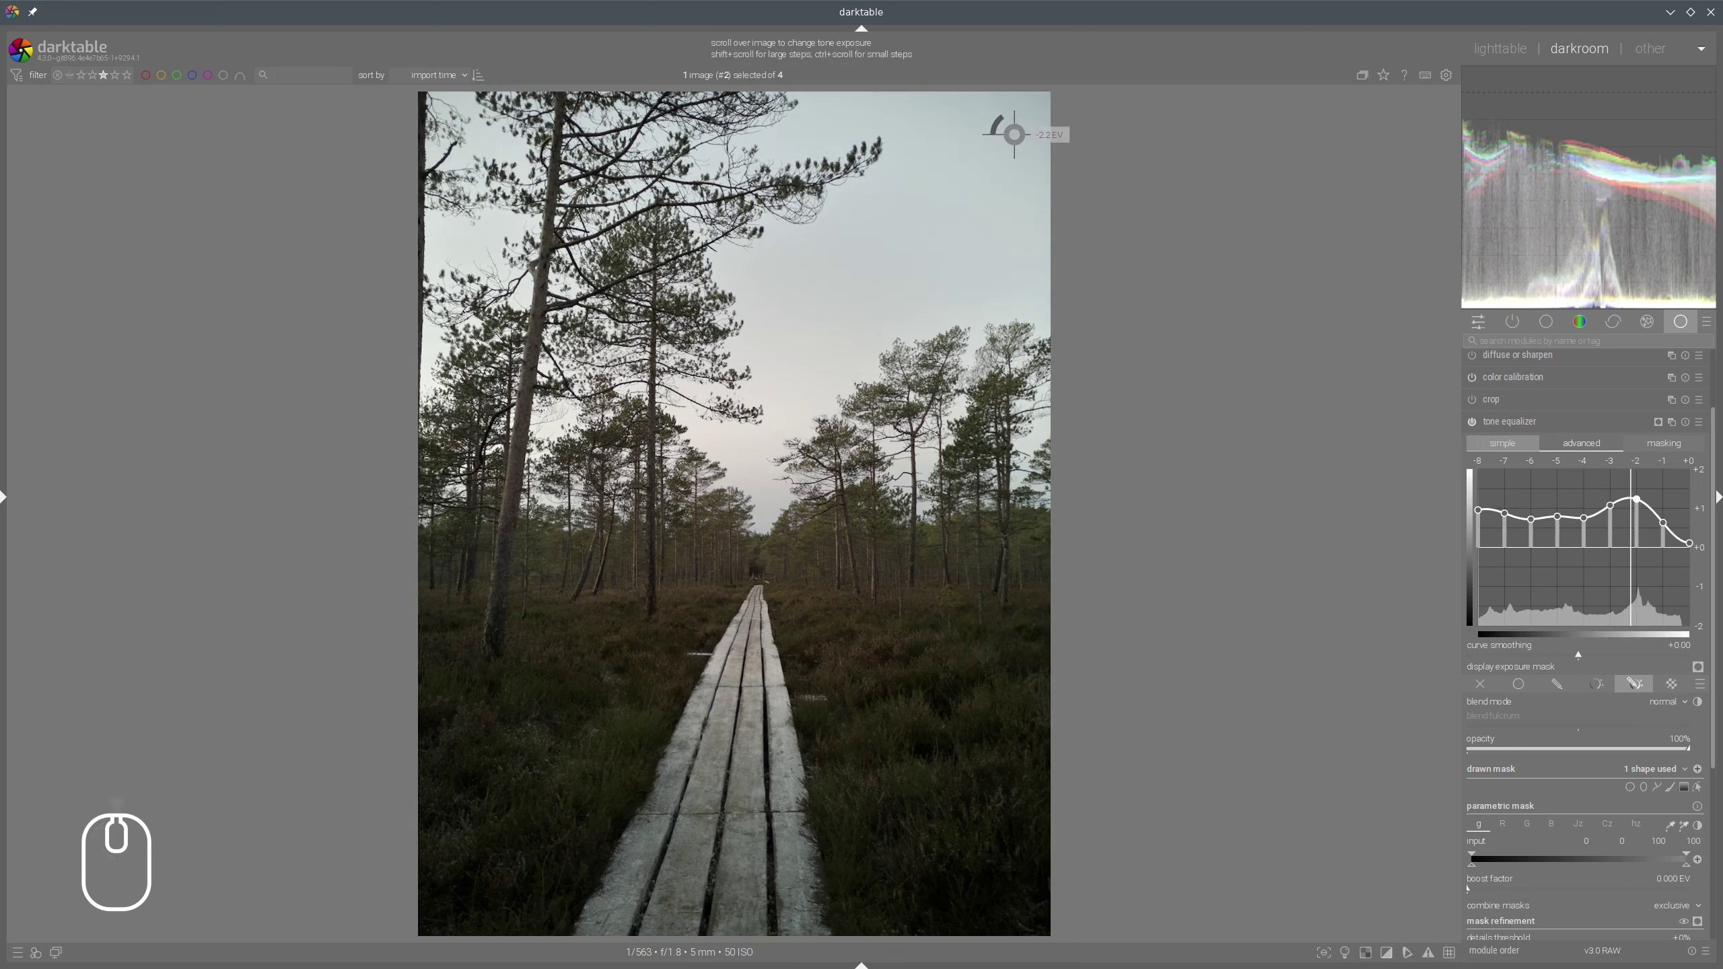
left_click(1580, 495)
Compare the boardwalk photo with the tone equalizer switched off and on, and collapse the module
left_click(1472, 421)
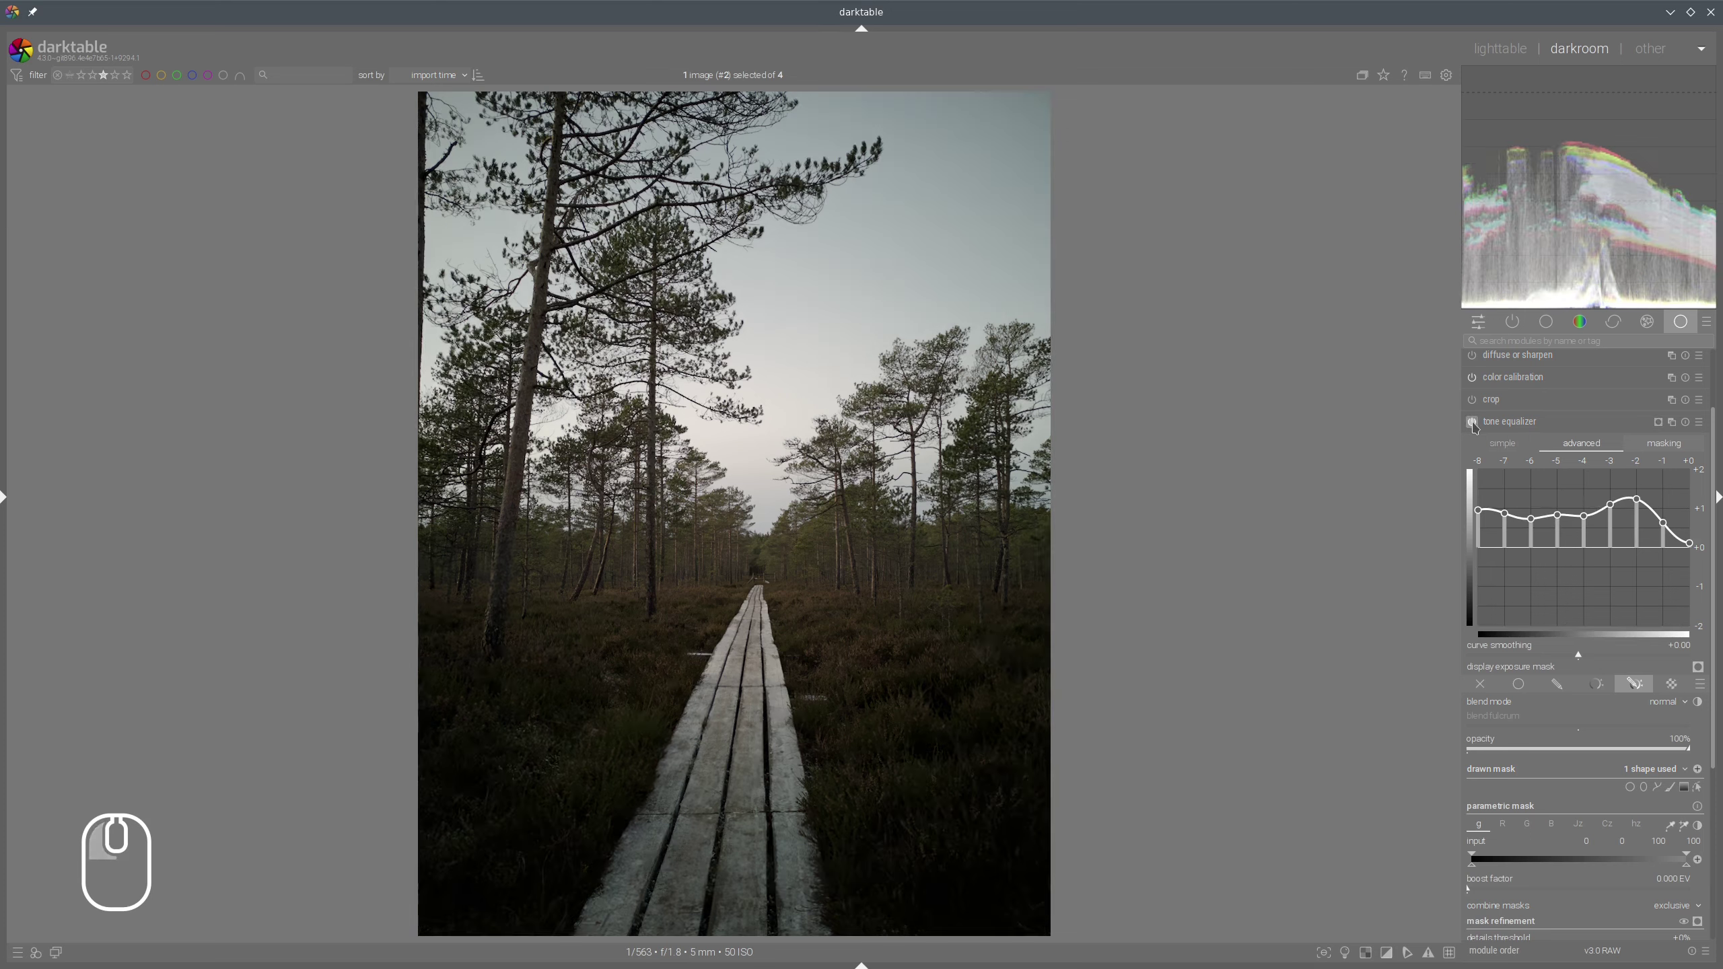
left_click(1472, 421)
left_click(1472, 421)
left_click(1470, 421)
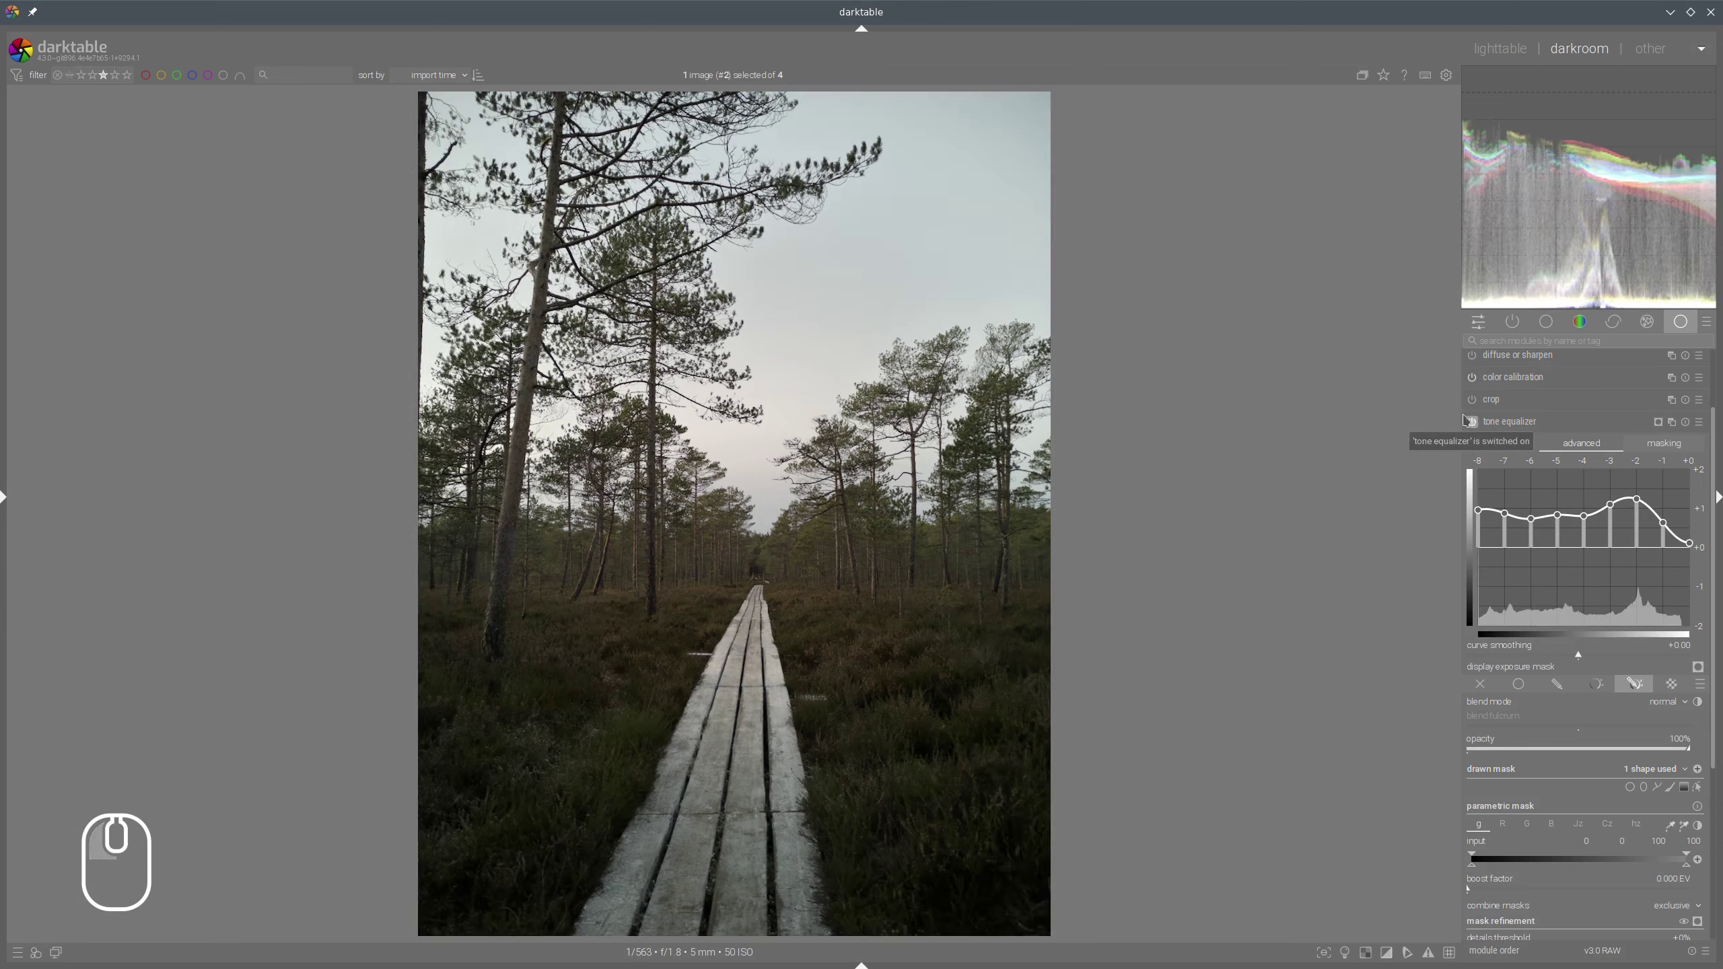
left_click(1520, 423)
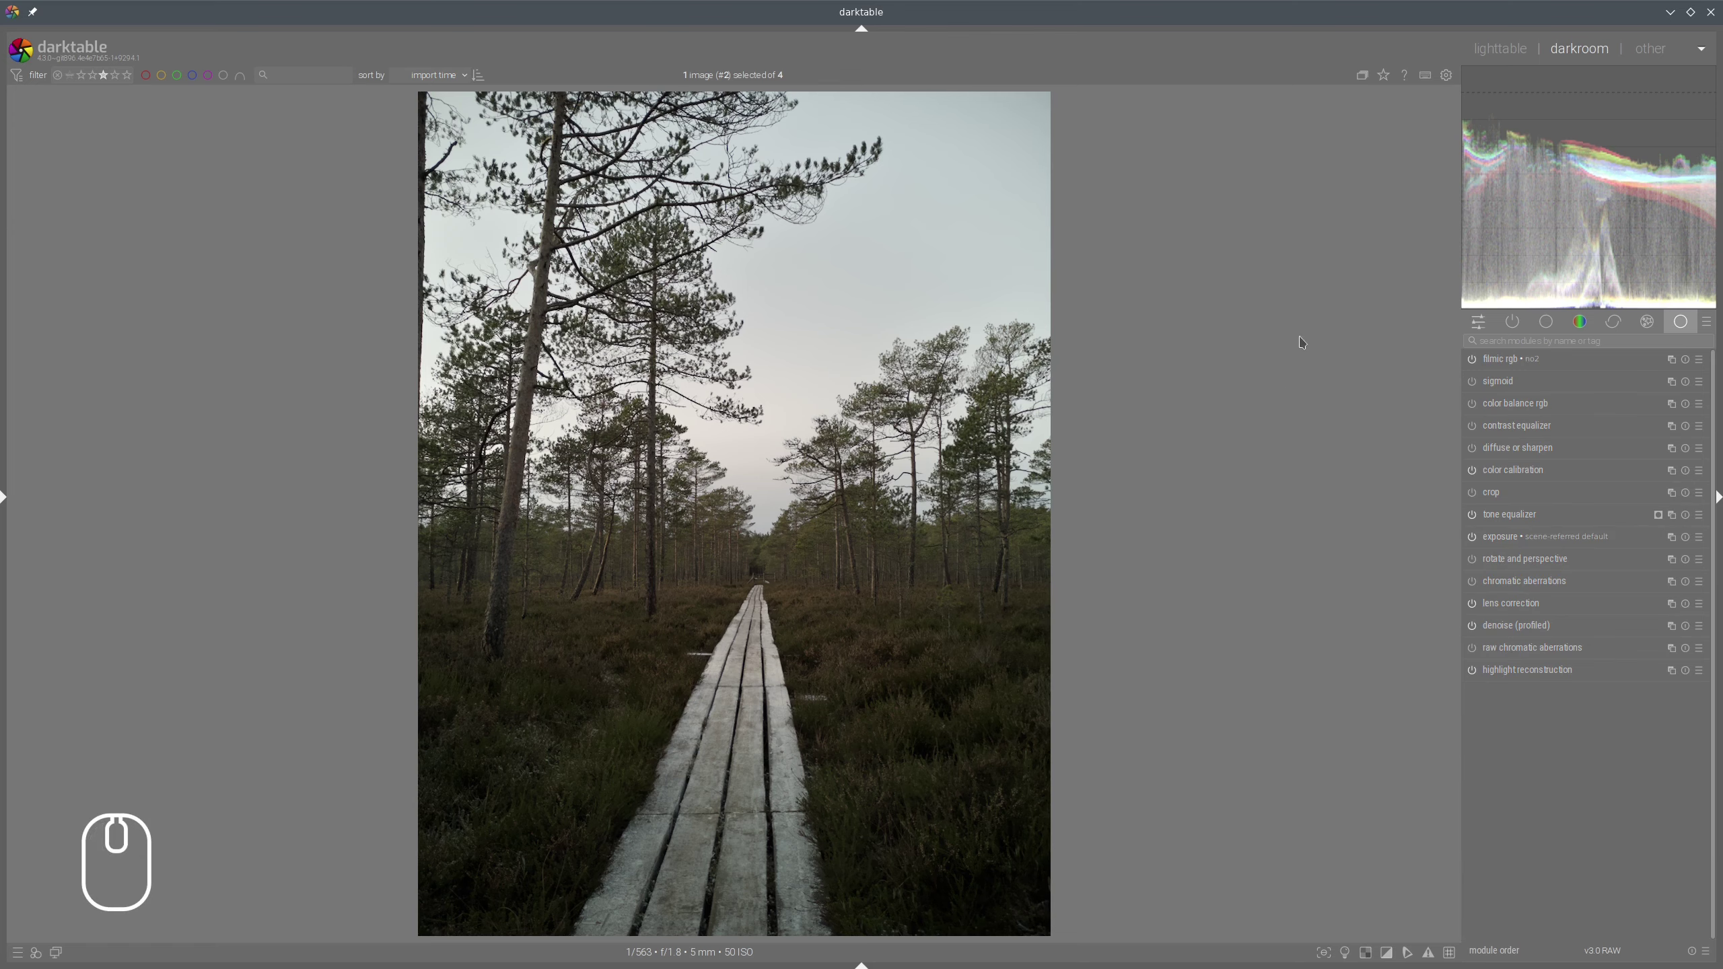
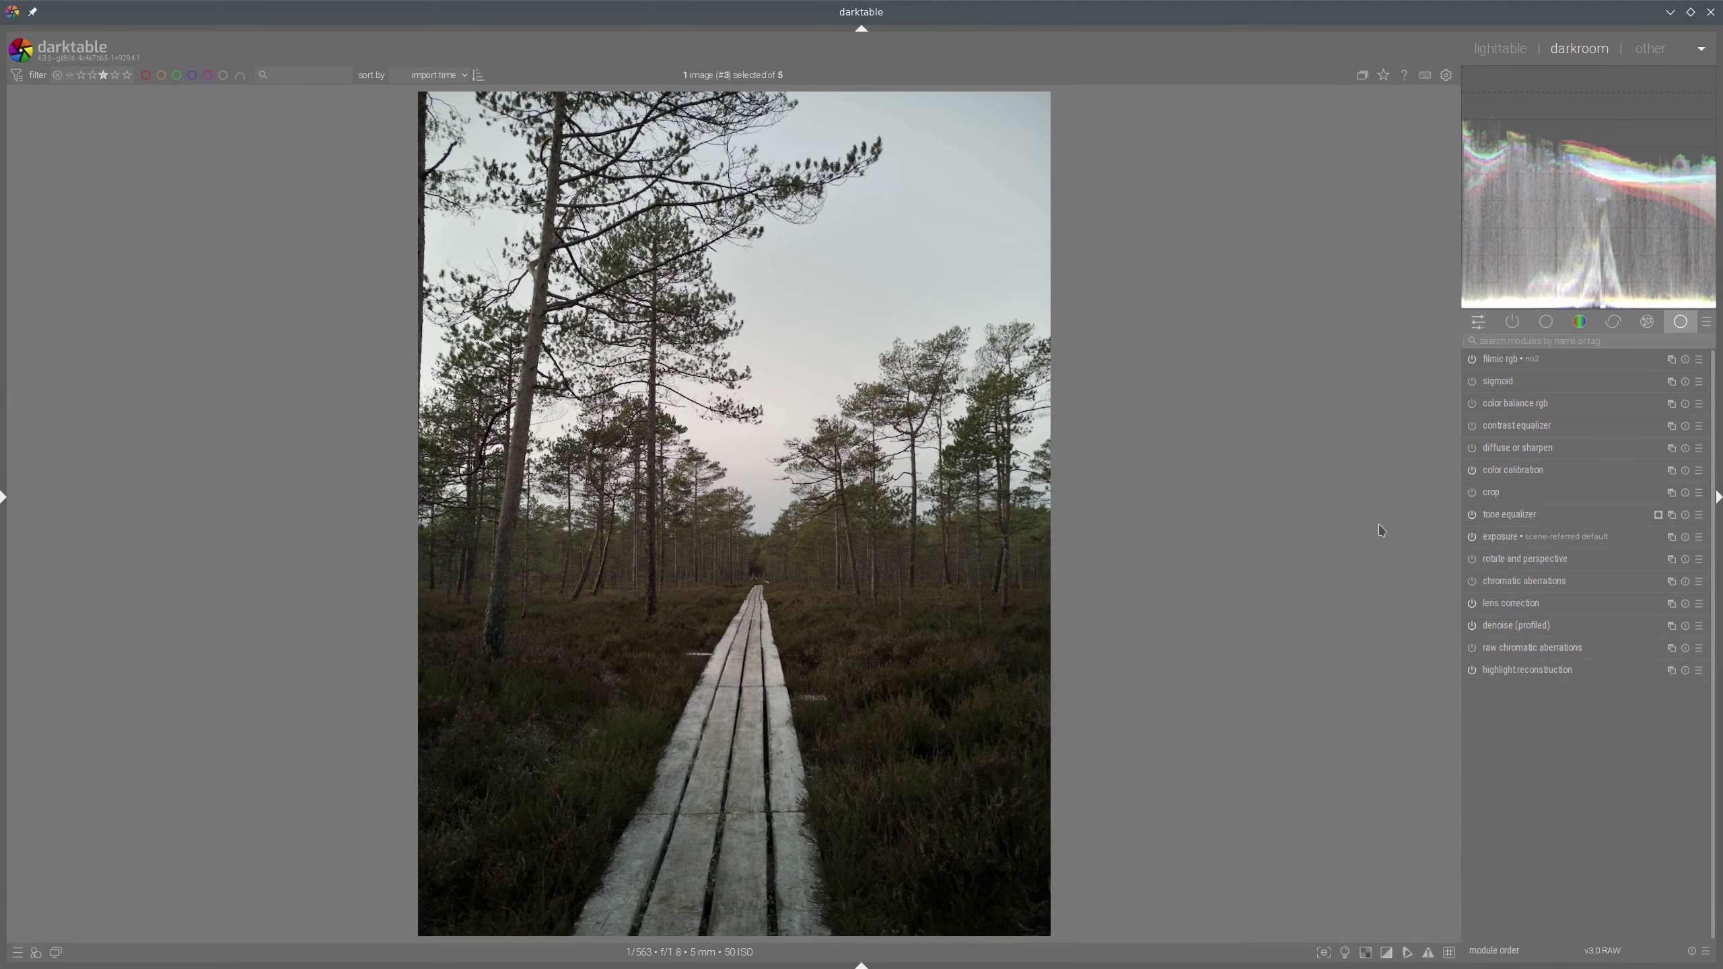
Create a second exposure instance, move it above the tone equalizer, and briefly review the tone equalizer's settings
right_click(1670, 537)
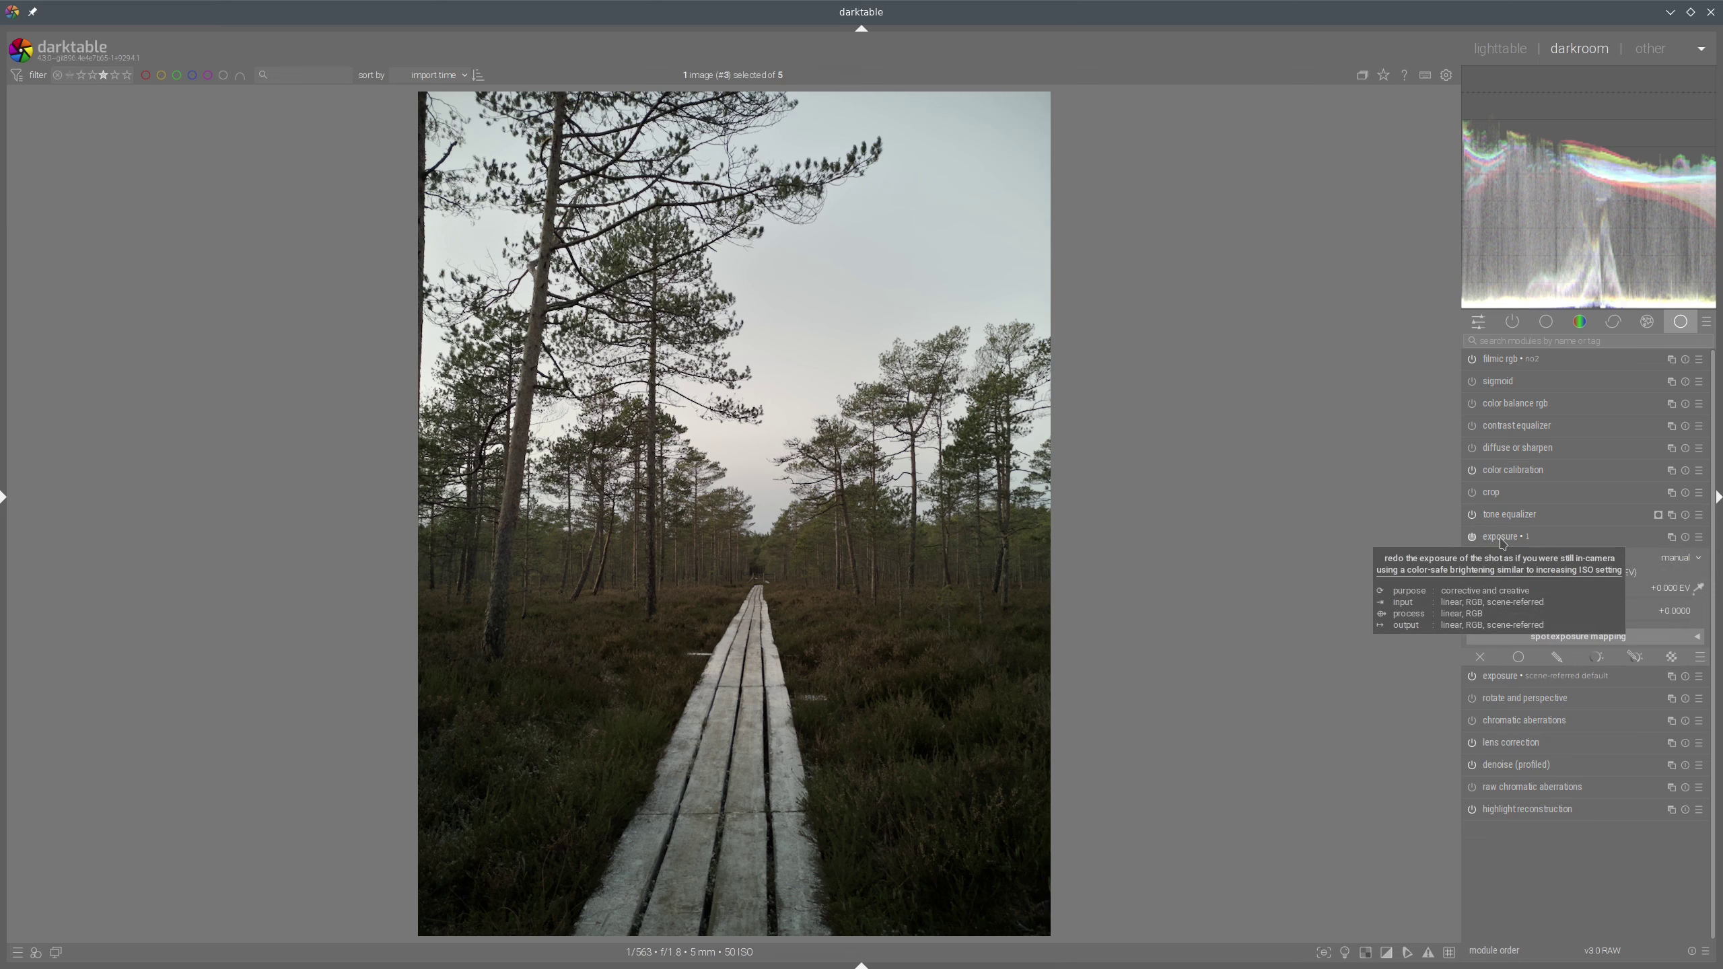
mouse_move(1503, 540)
left_mouse_down()
mouse_move(1513, 506)
mouse_move(1523, 528)
left_mouse_up()
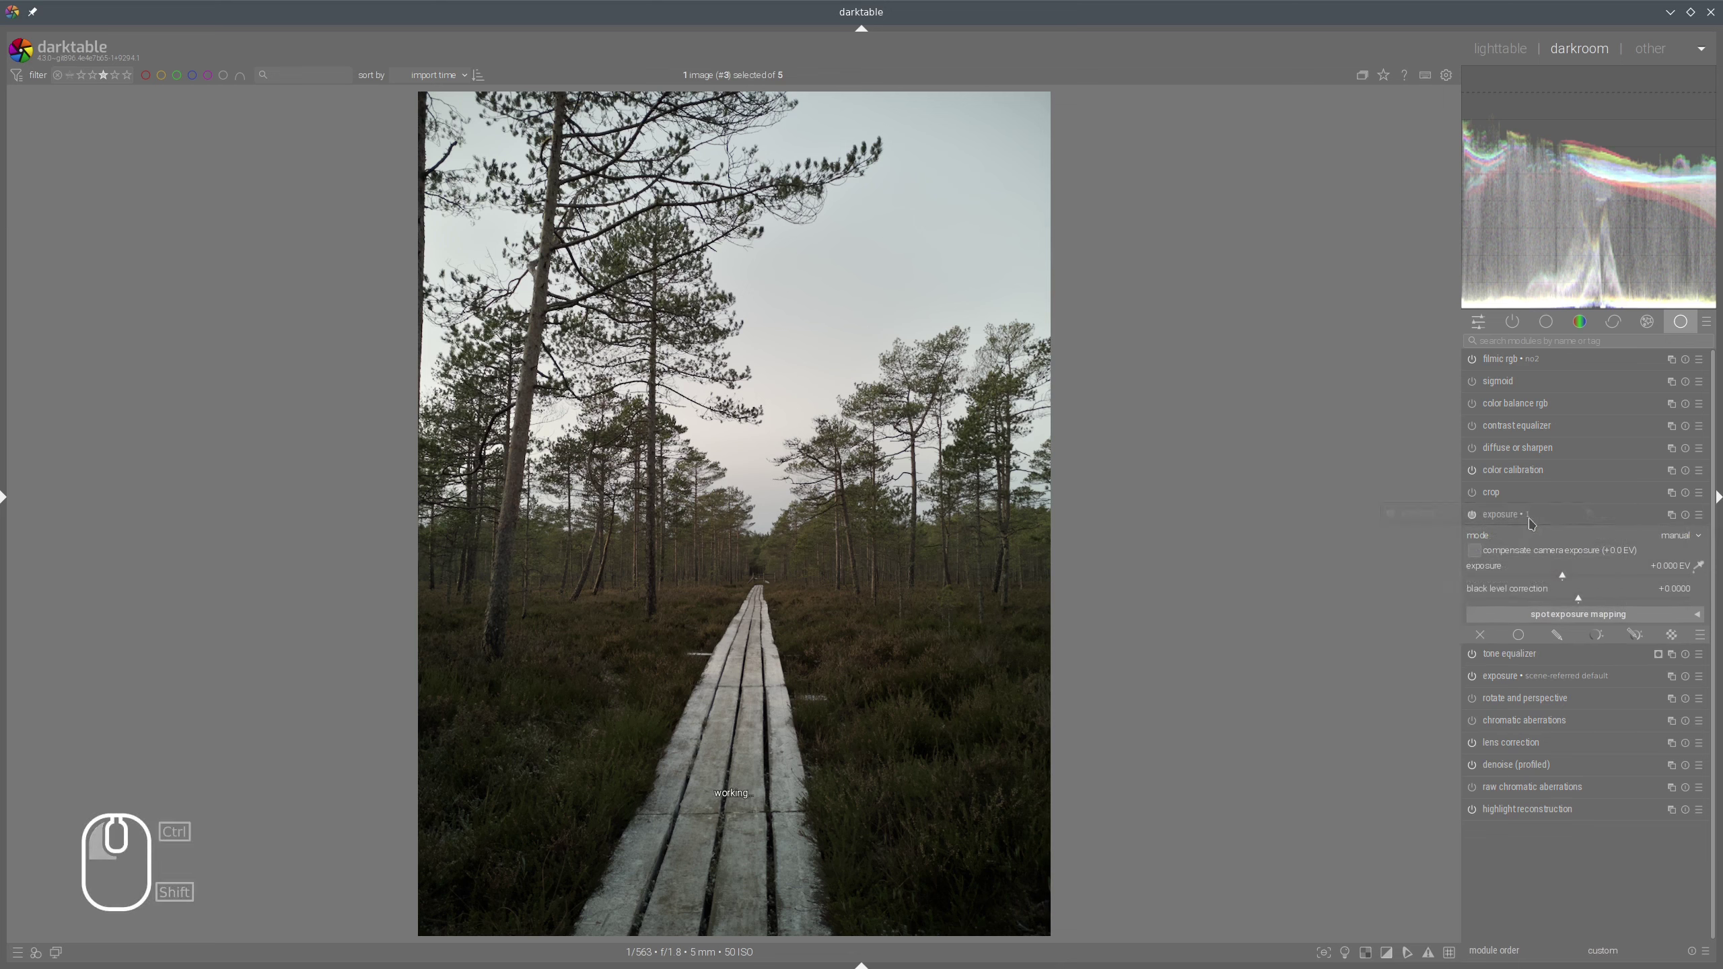
left_click(1522, 517)
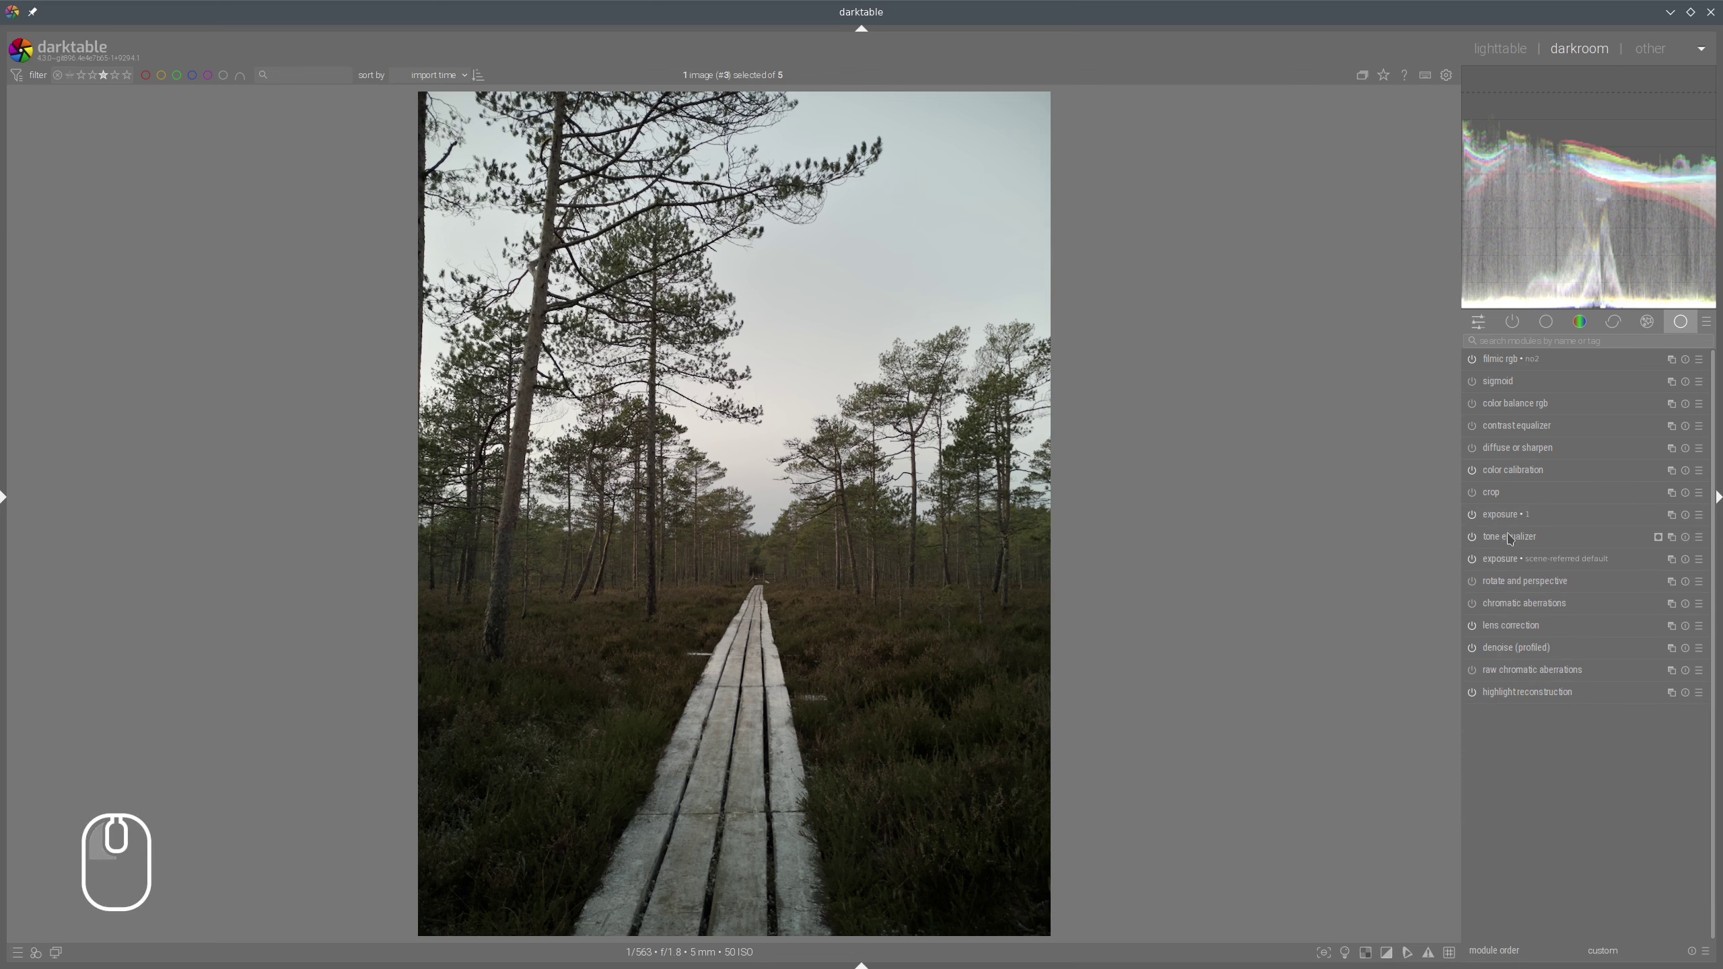
left_click(1507, 538)
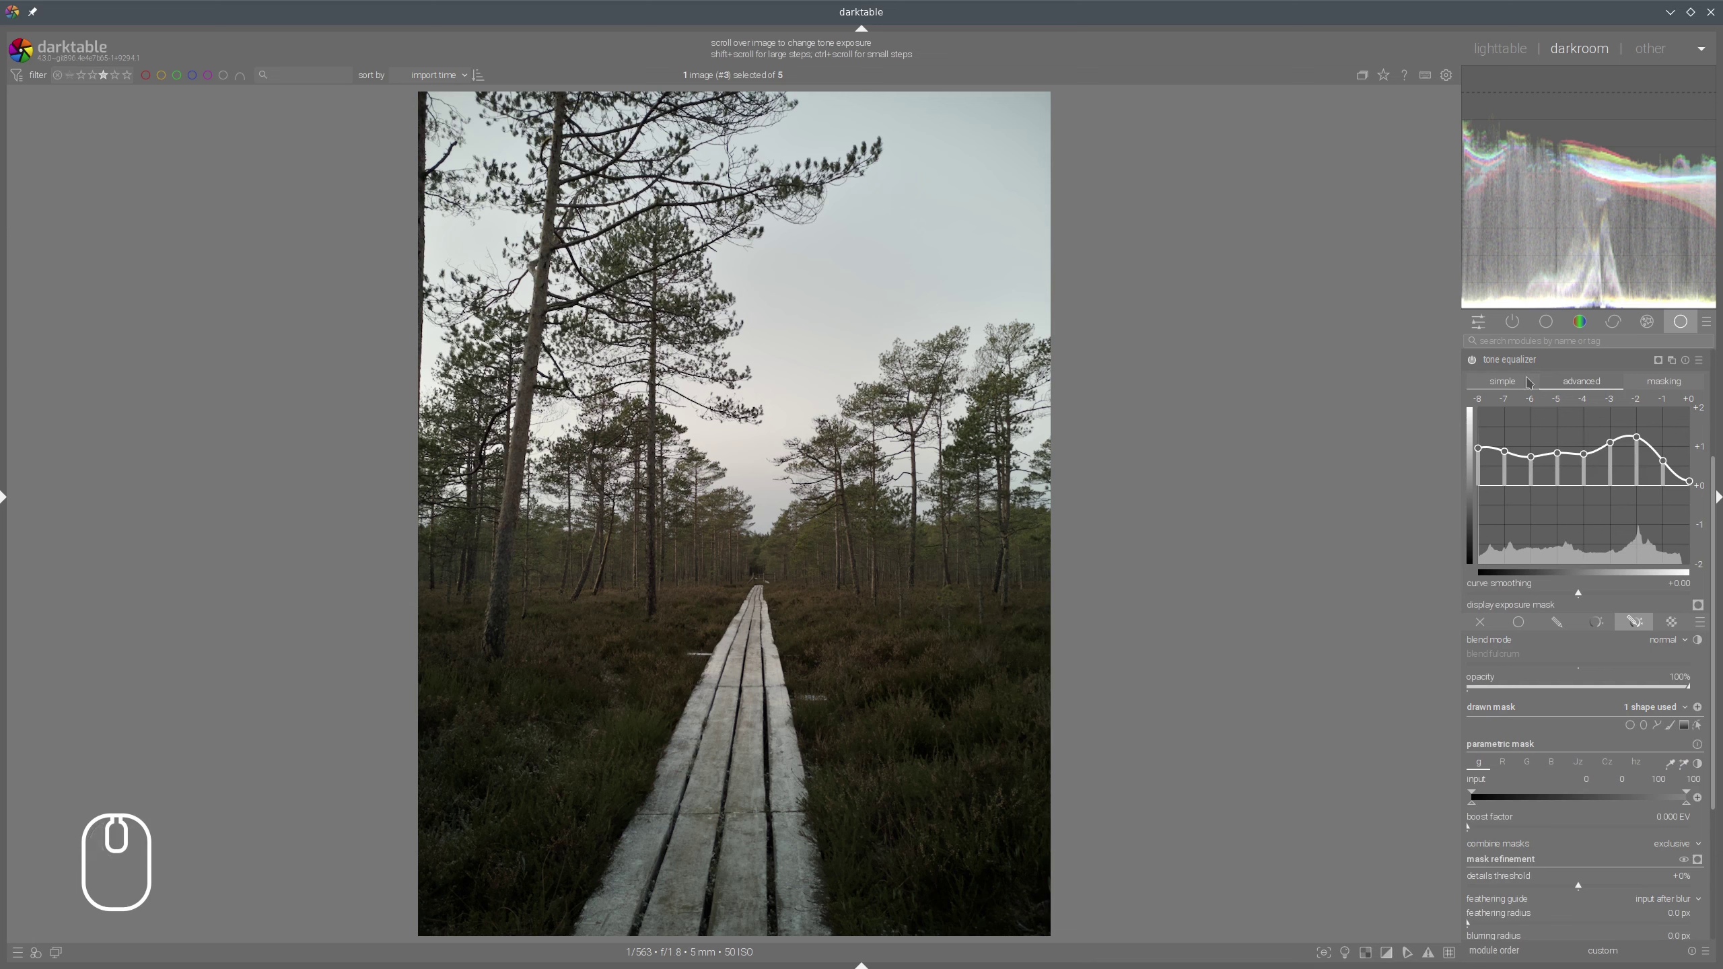
left_click(1509, 361)
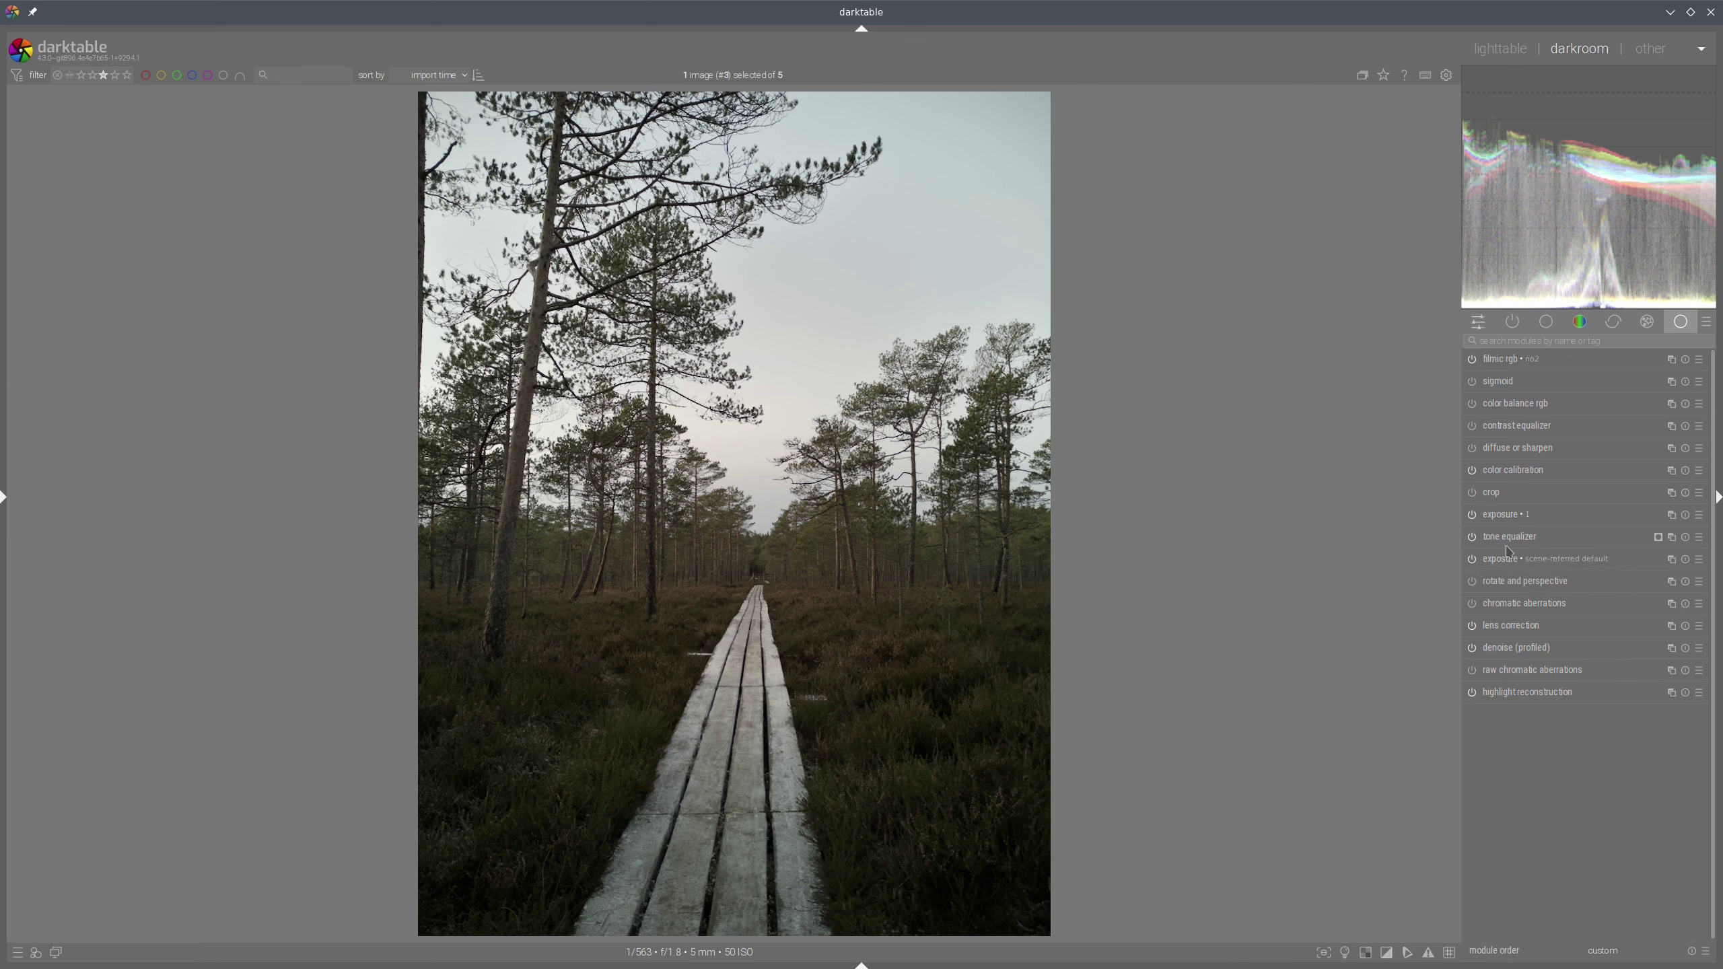
Activate a drawn and parametric mask on the second exposure instance and preview the grey channel data on the photo
left_click(1505, 515)
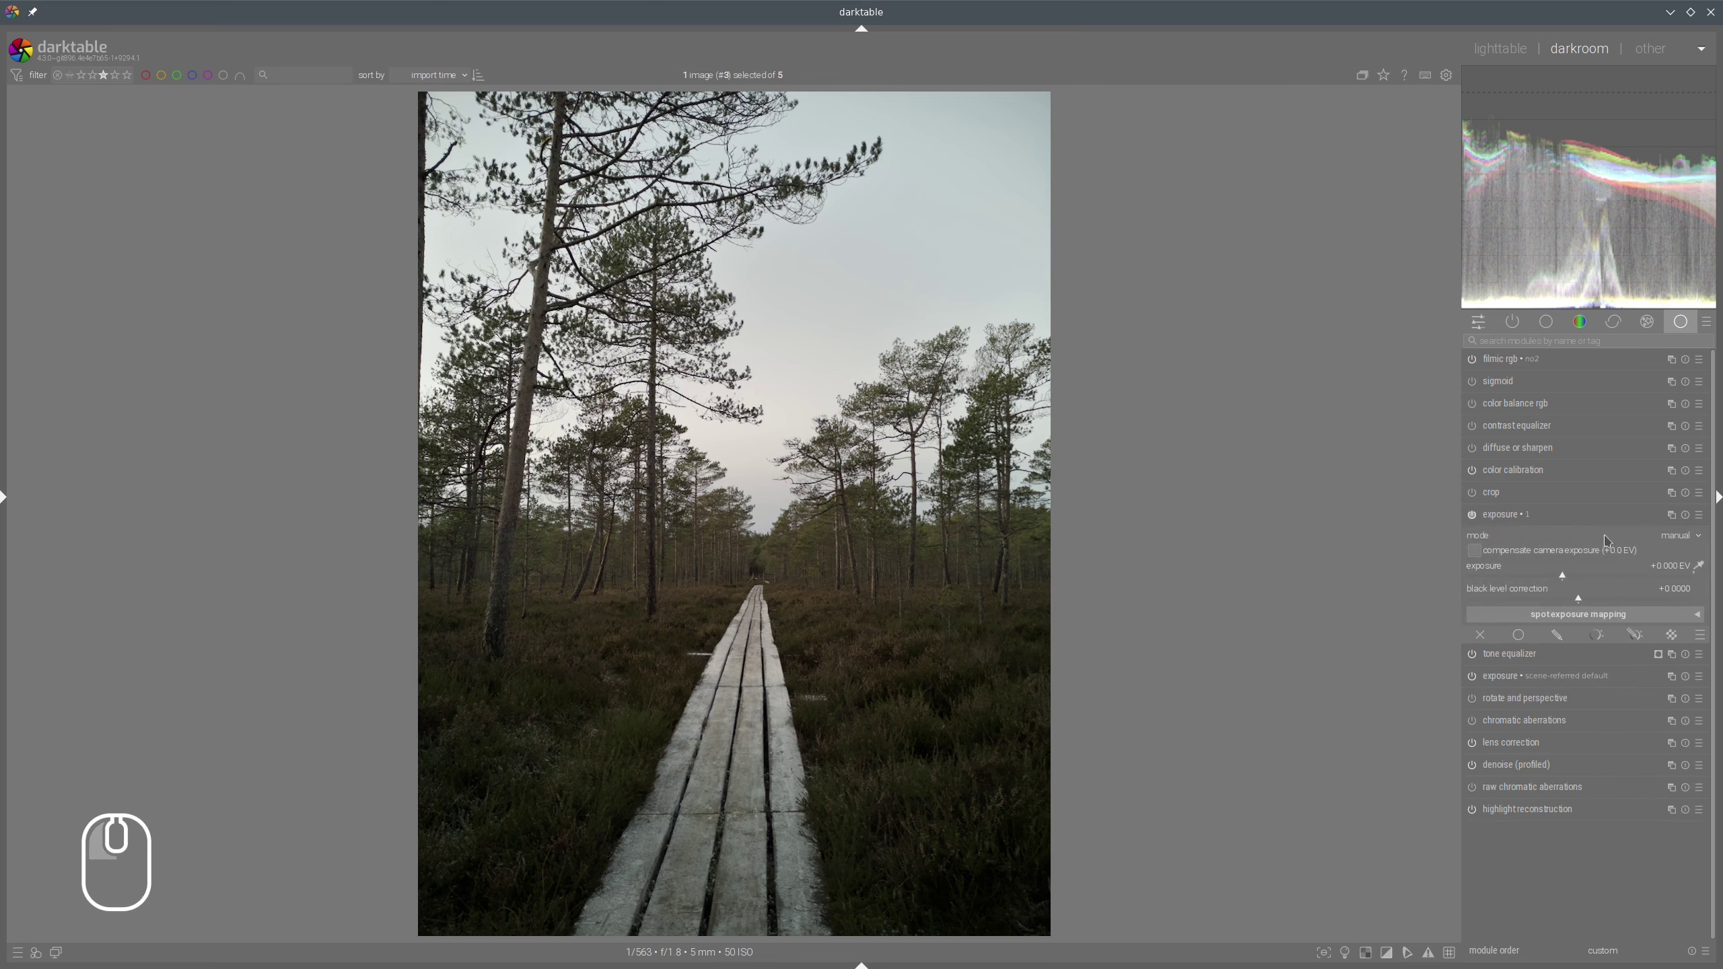
left_click(1636, 633)
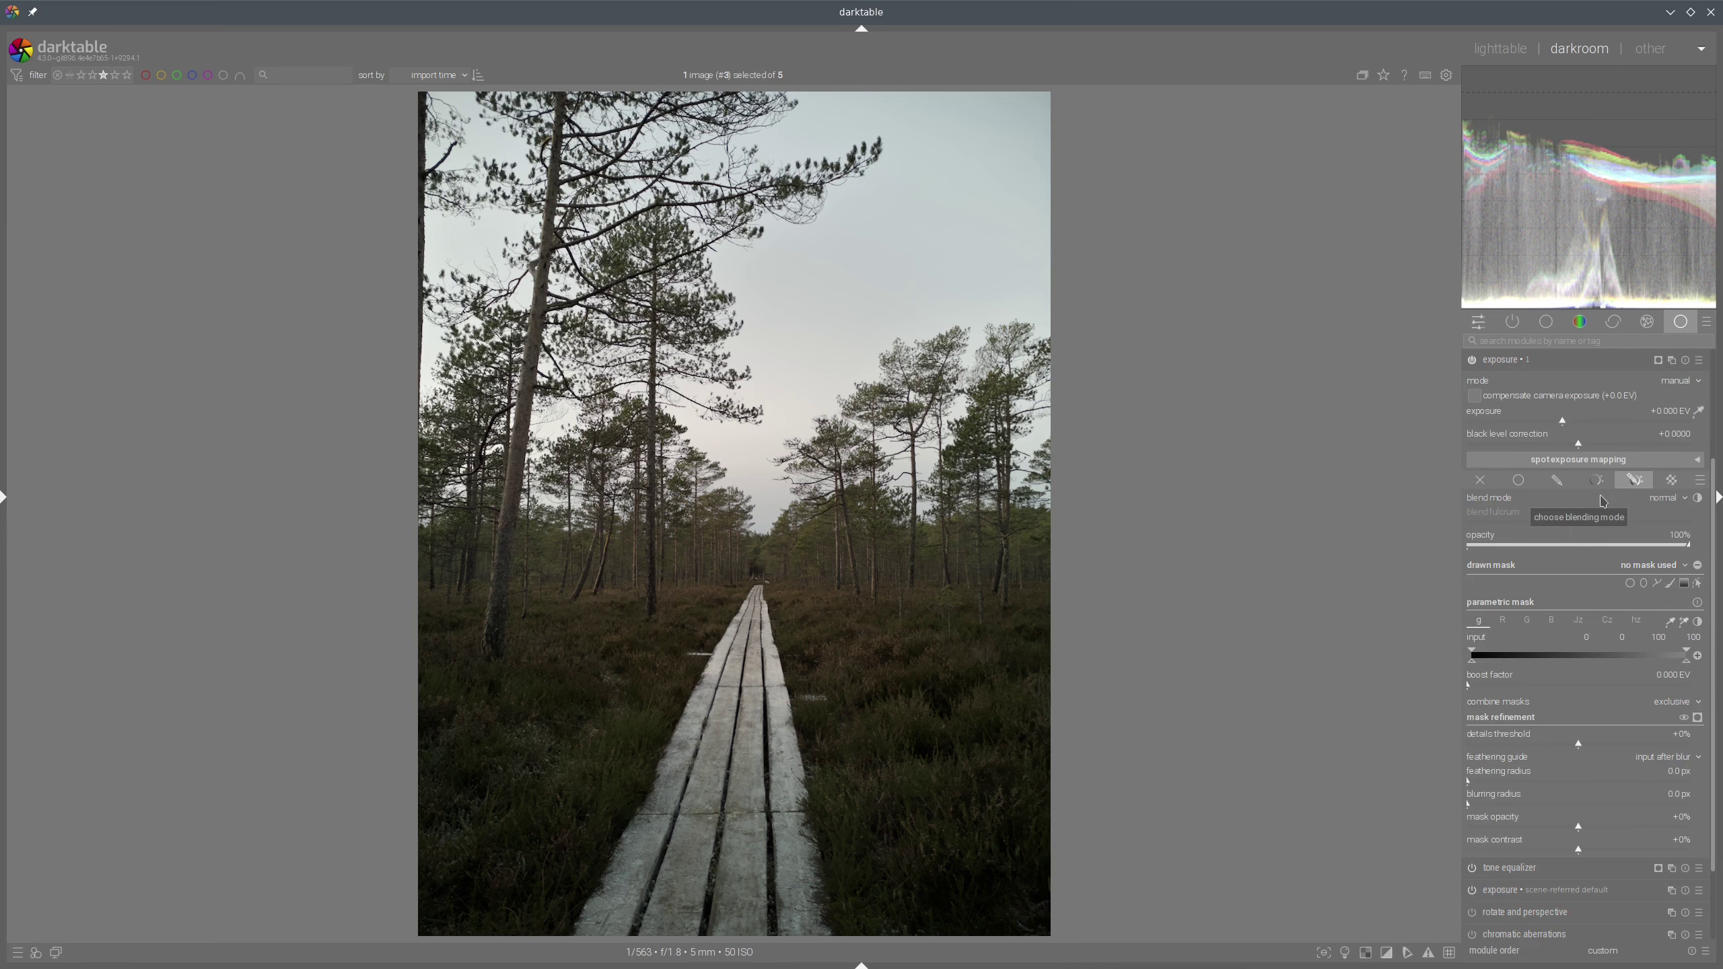
scroll(839, 278, "up", 3)
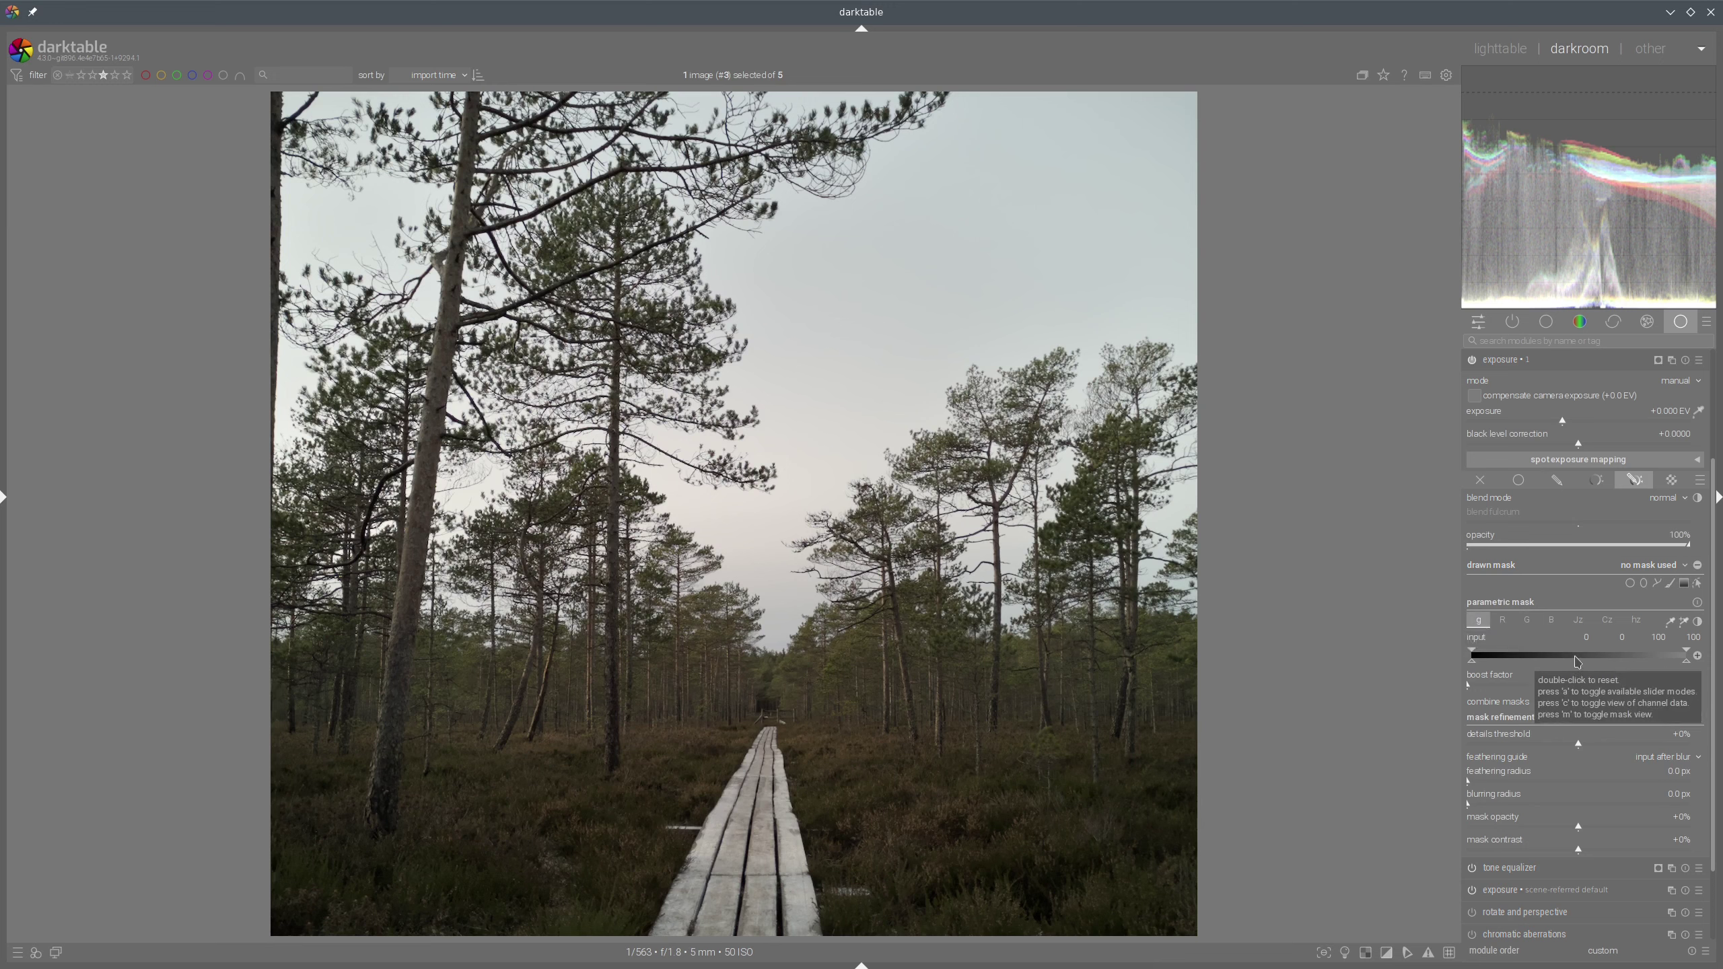
key("c")
key("c")
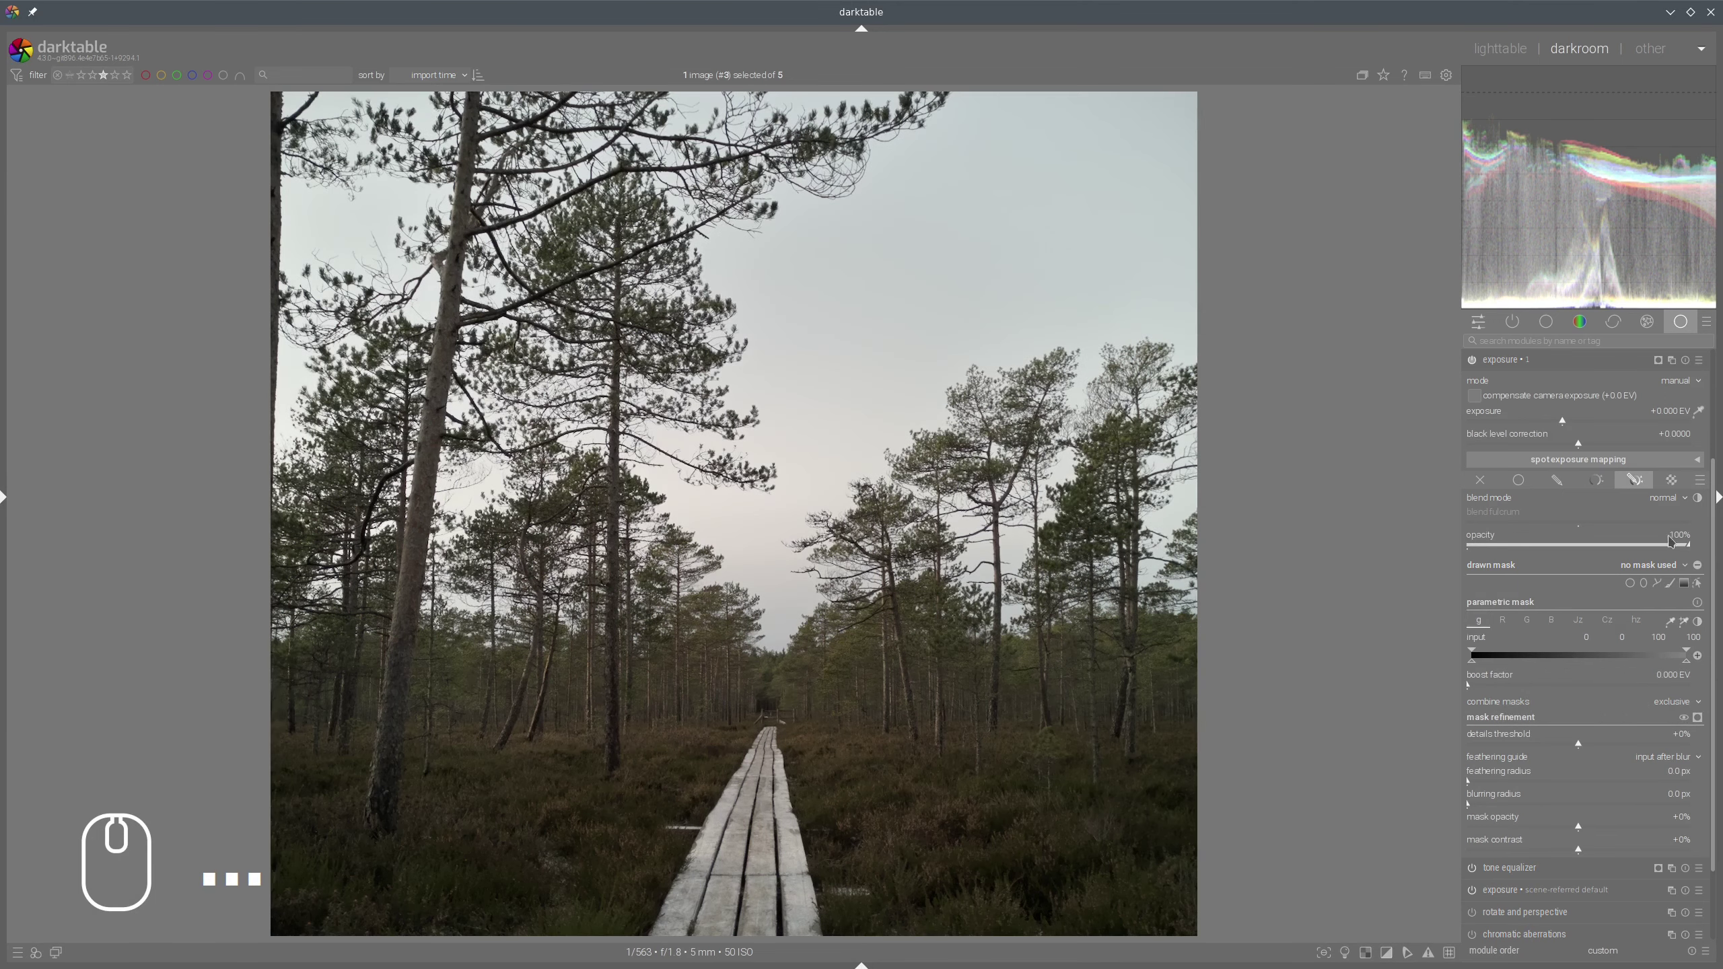
Sample the upper sky for the grey input range, display the mask, and widen the range to 26.7, 40.0, 100 and 100
left_click(1683, 622)
left_click_drag(1146, 258, 1194, 301)
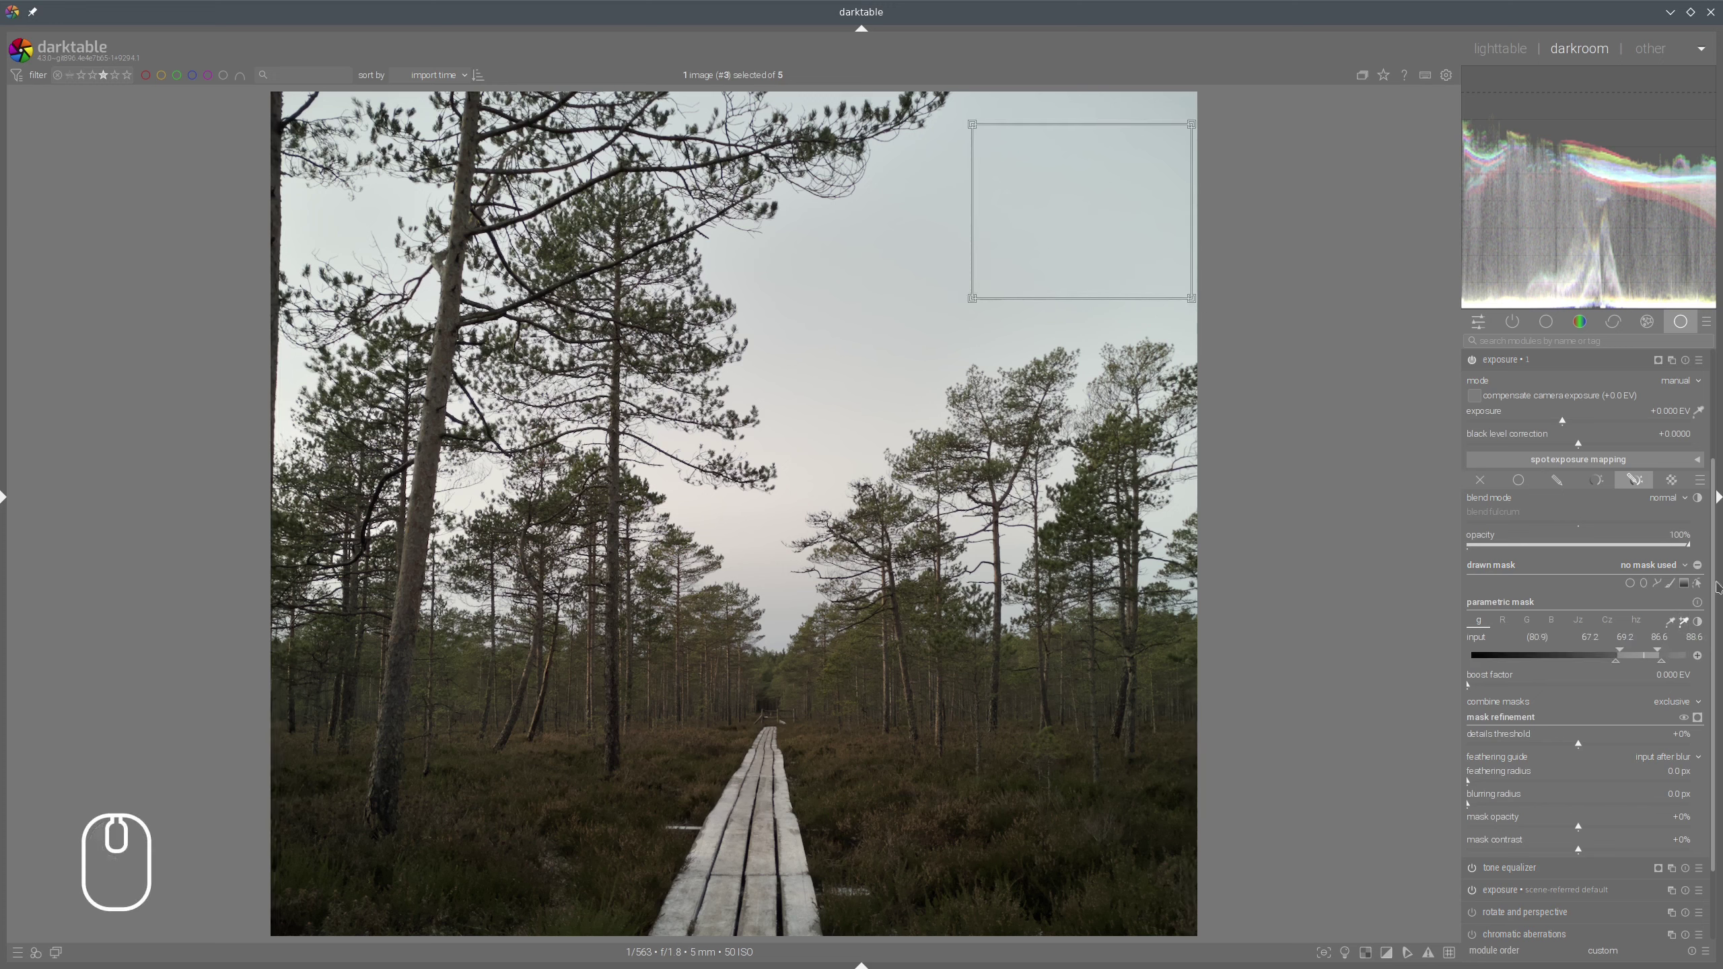
left_click(1697, 718)
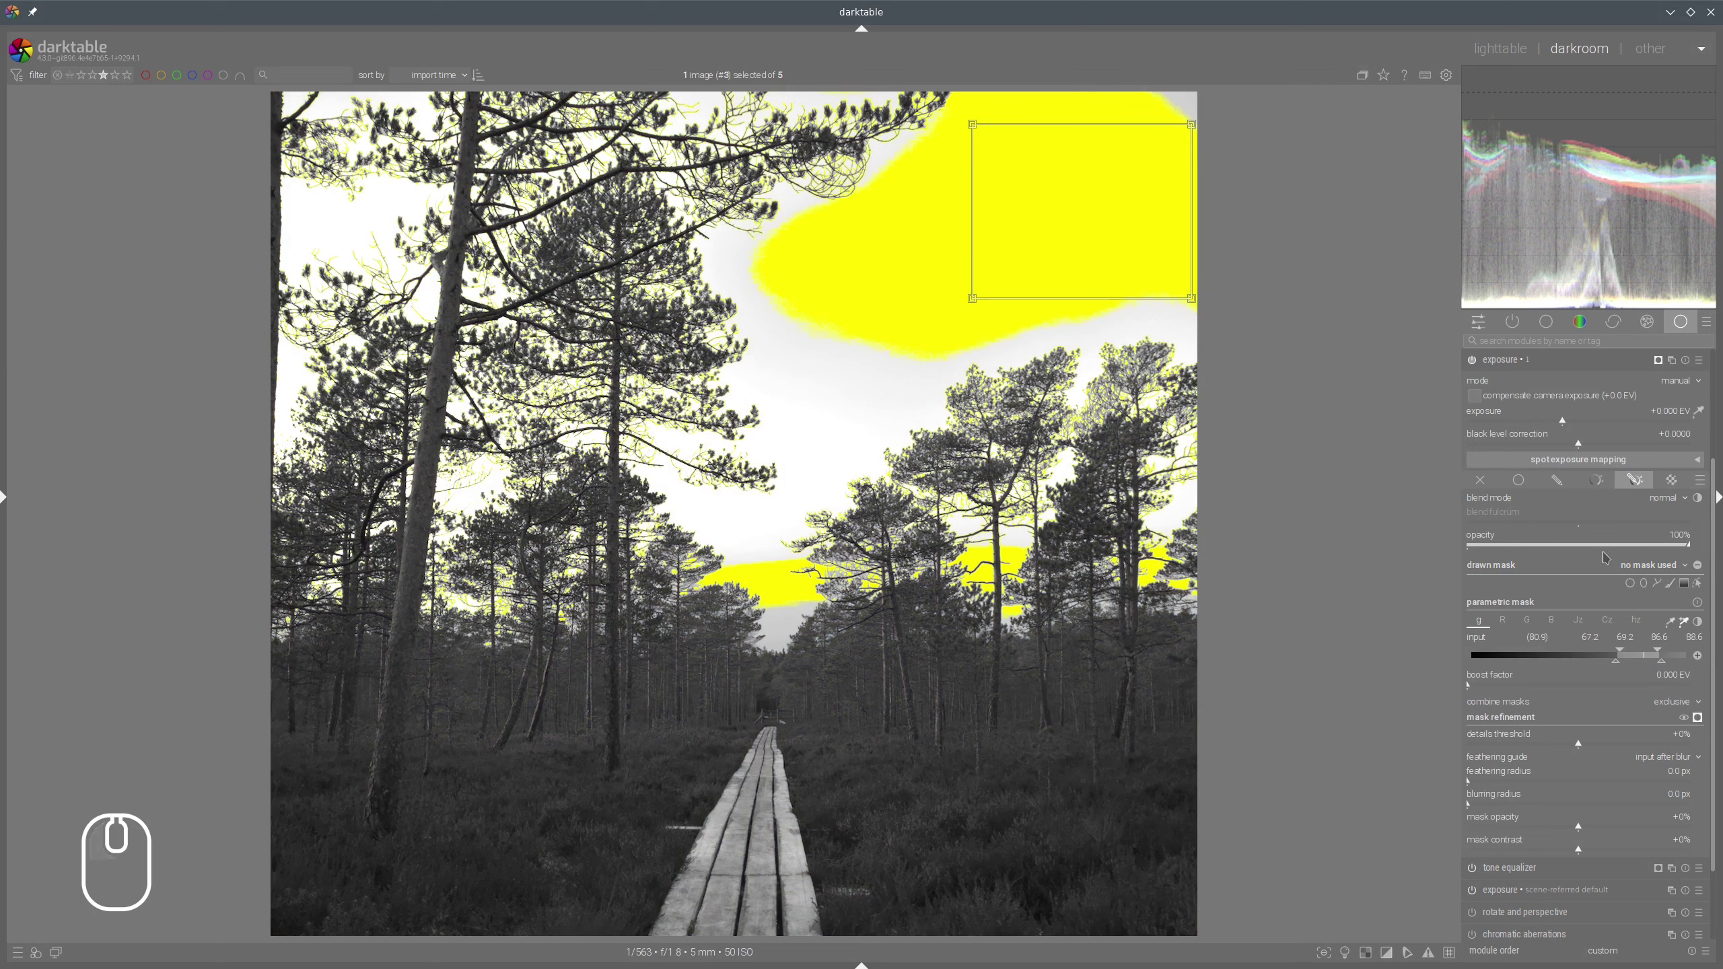
mouse_move(1662, 667)
left_mouse_down()
mouse_move(1689, 657)
mouse_move(1530, 667)
left_mouse_up()
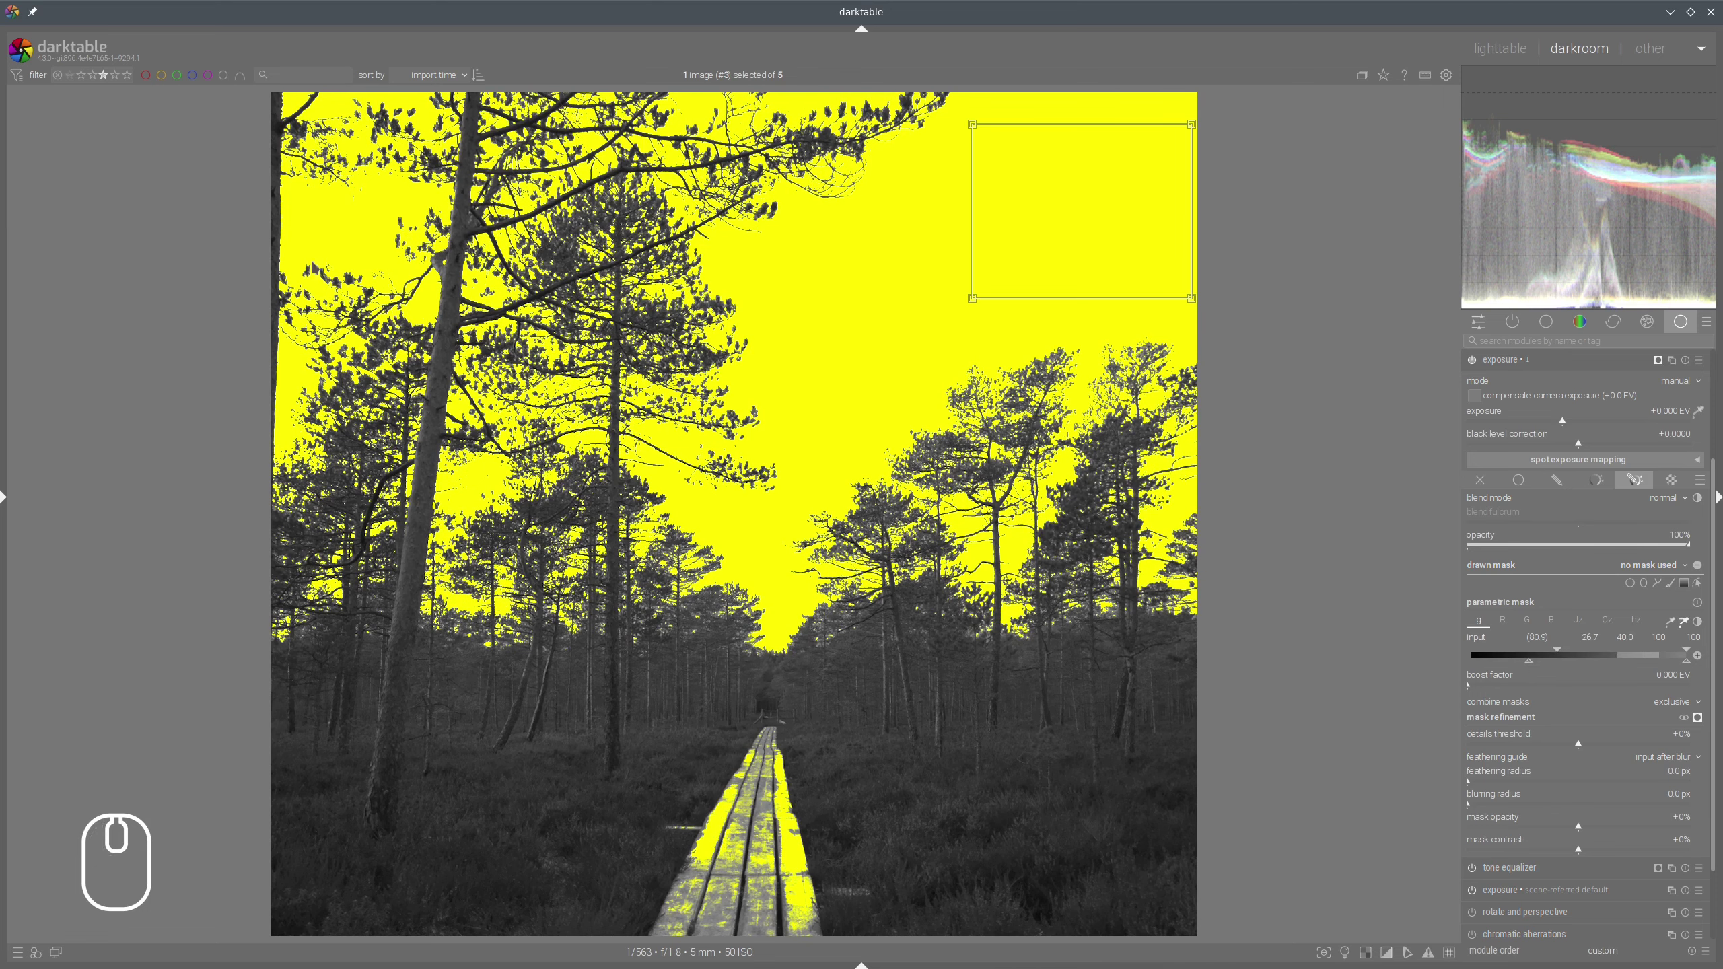
scroll(811, 701, "down", 2)
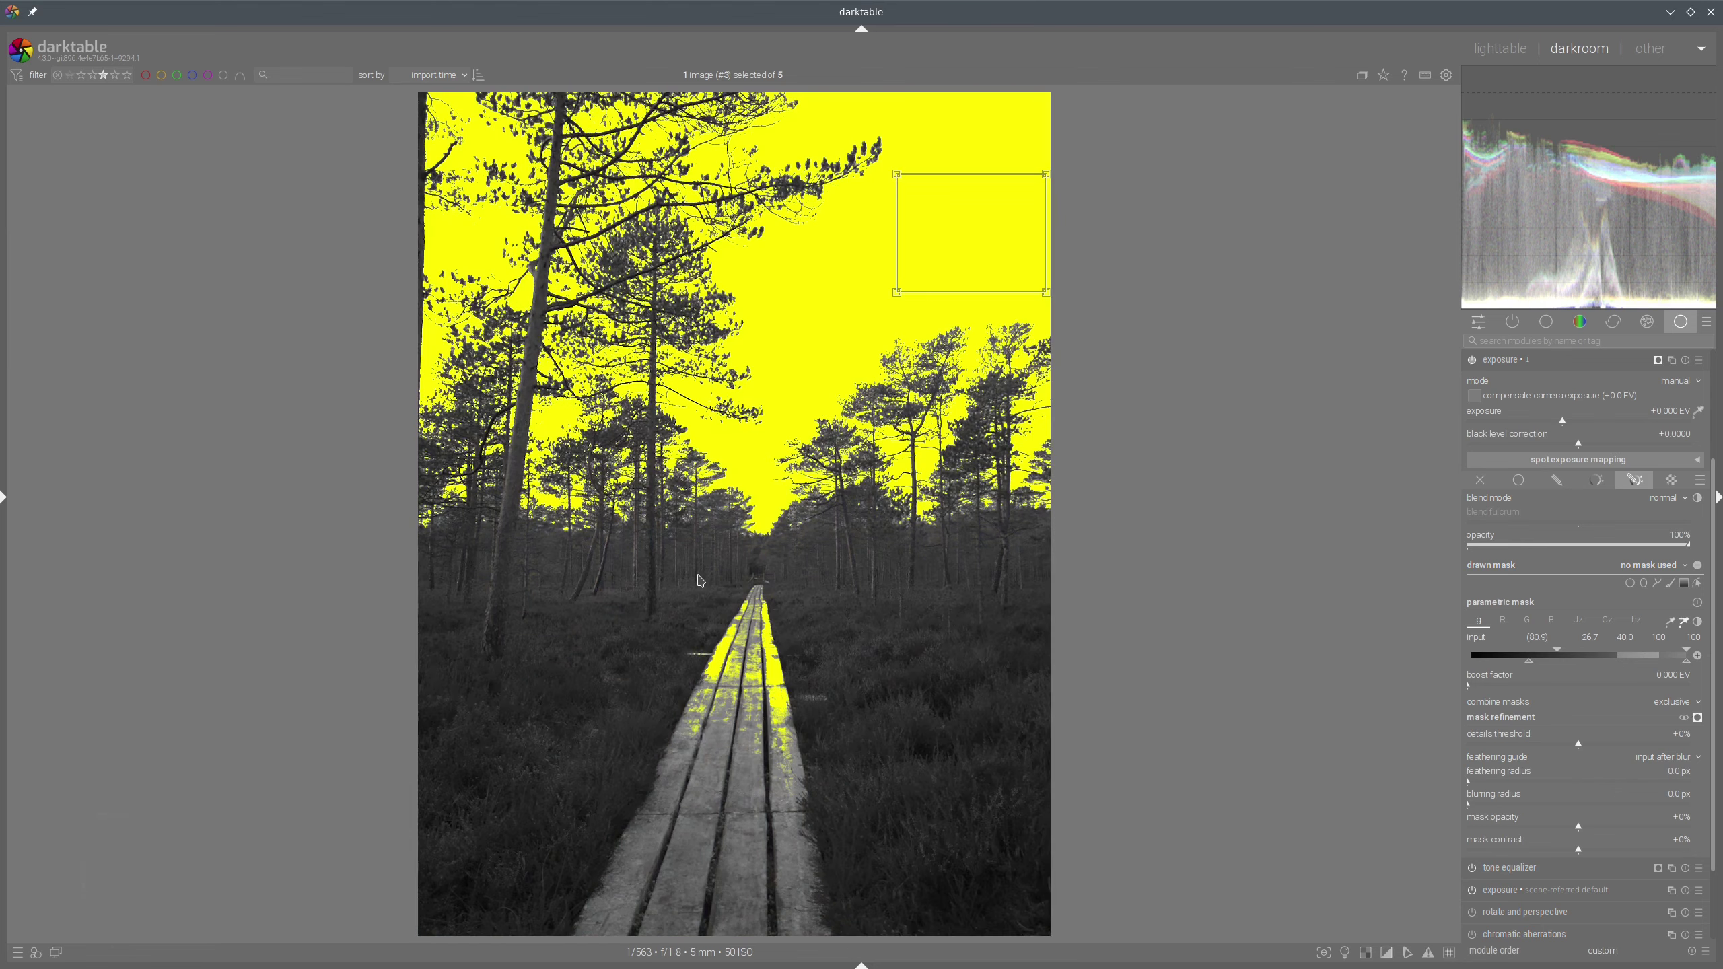
Add a gradient to the drawn mask along the horizon at the boardwalk's far end, with a narrow transition that excludes the boardwalk
mouse_move(699, 575)
left_mouse_down()
mouse_move(643, 717)
mouse_move(823, 819)
mouse_move(821, 608)
mouse_move(664, 587)
left_mouse_up()
left_click(1684, 583)
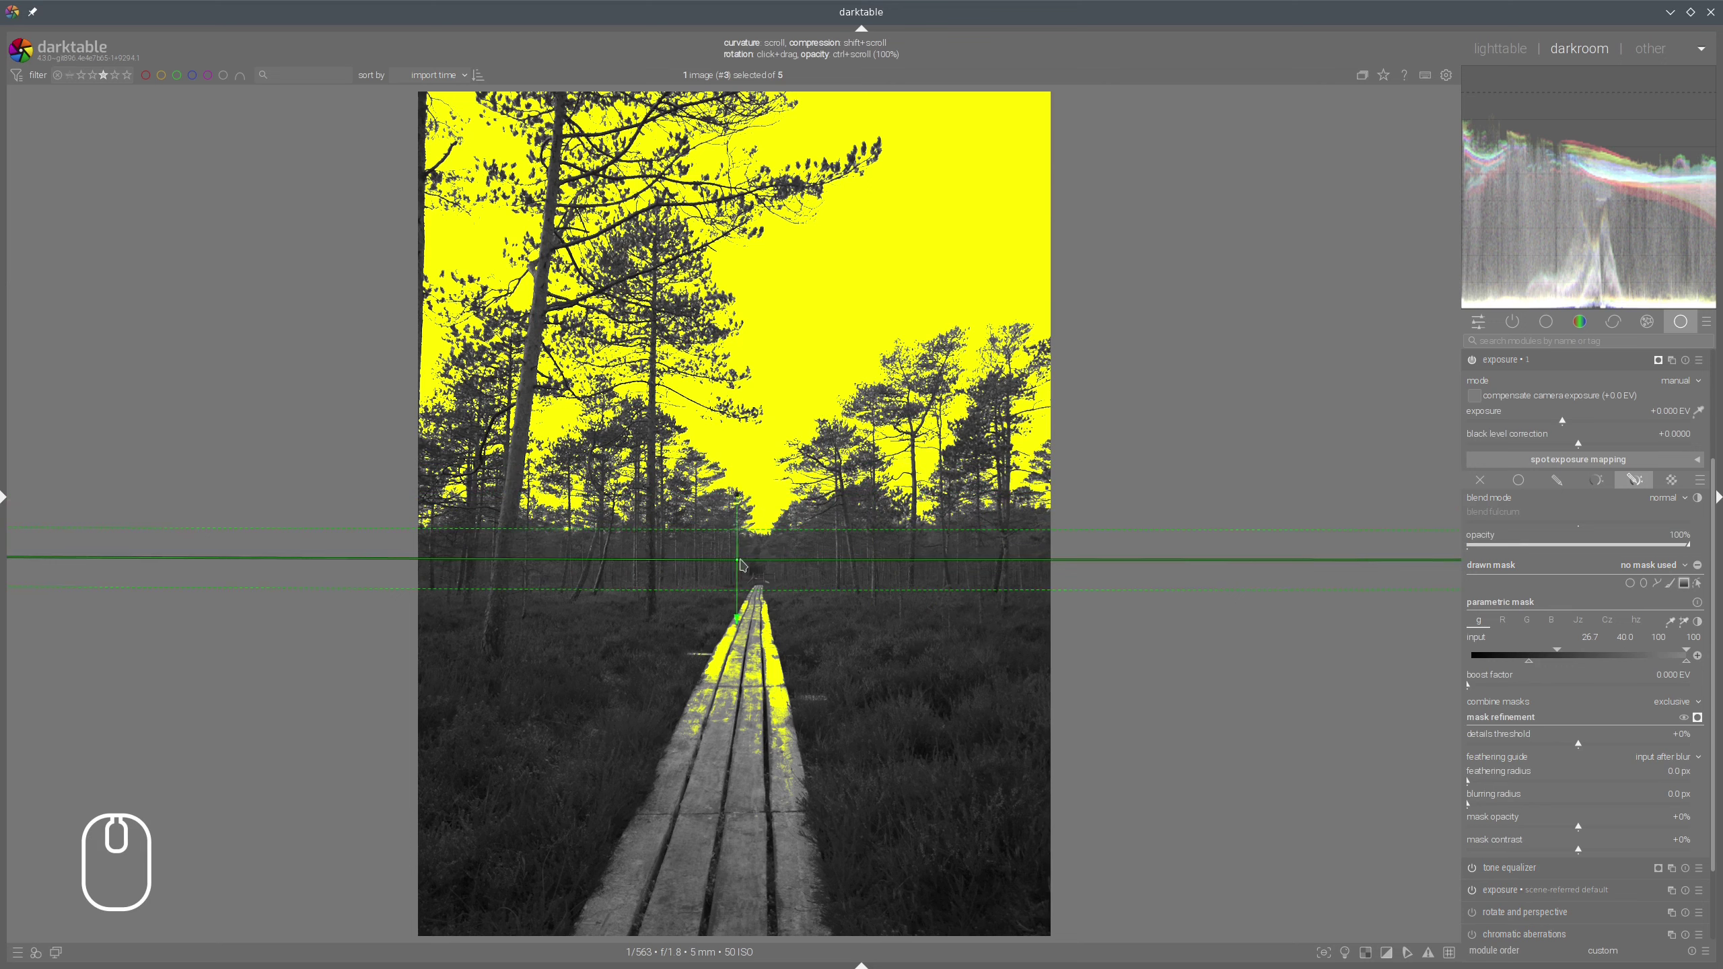
left_click_drag(741, 566, 760, 574)
scroll(757, 572, "down", 1, "shift")
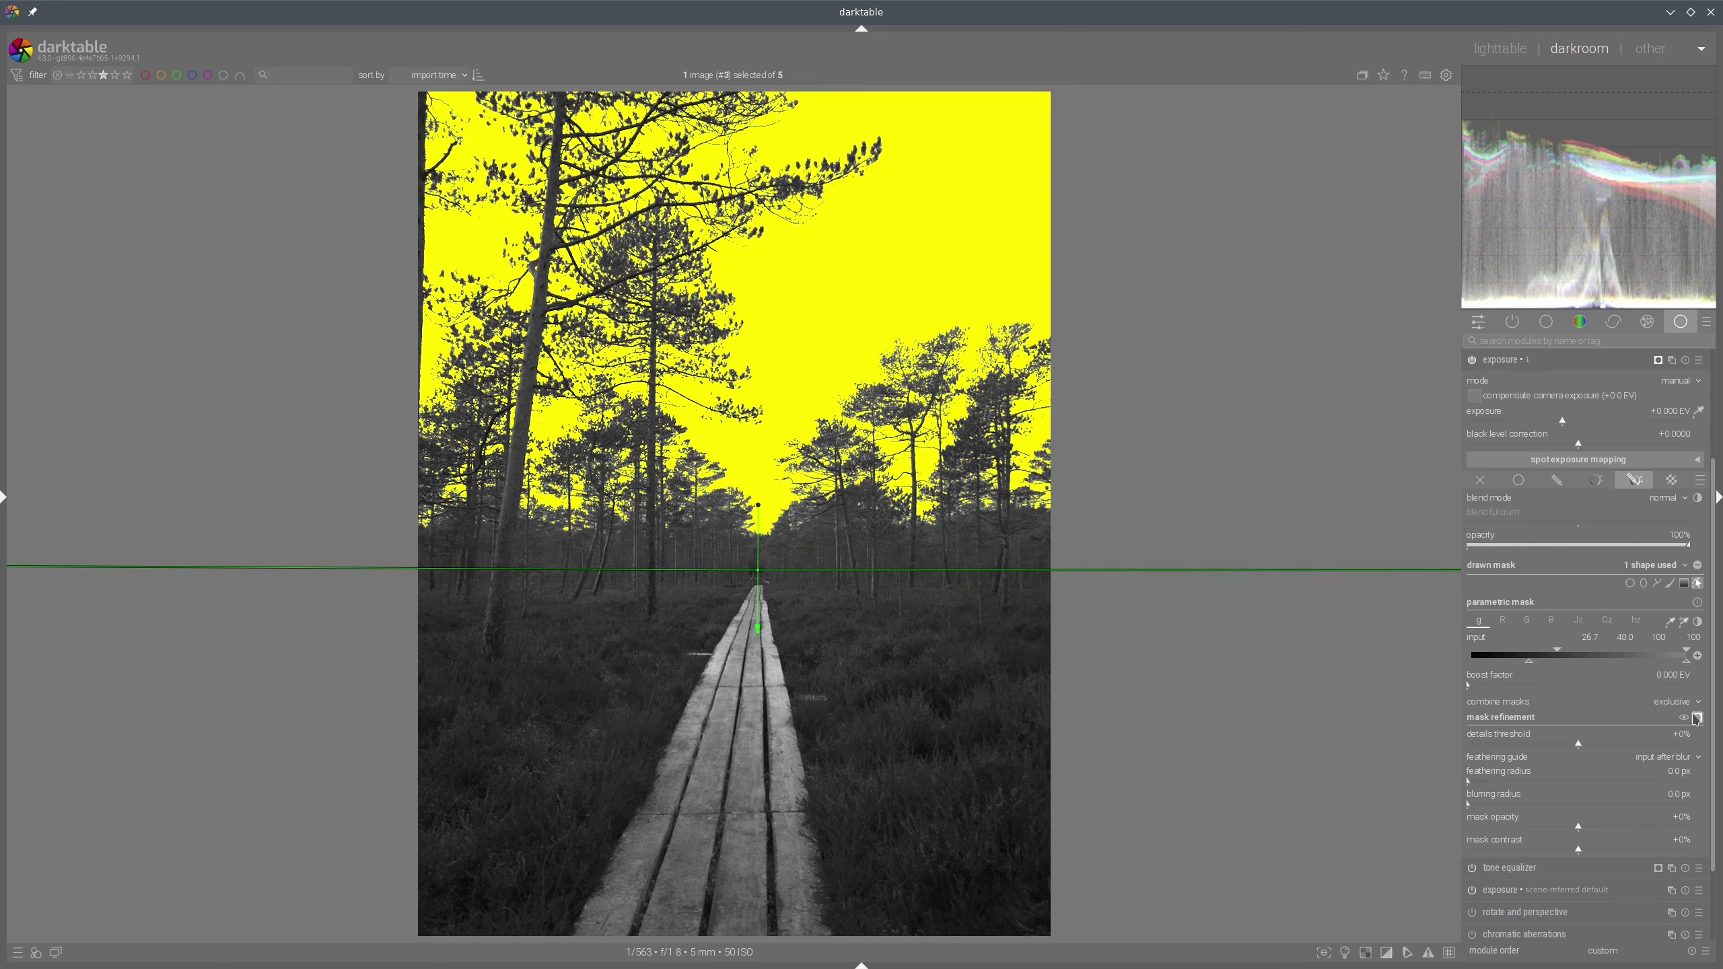
Hide the gradient's outline and set the sky mask's feathering radius to 79.8 px
left_click(1502, 620)
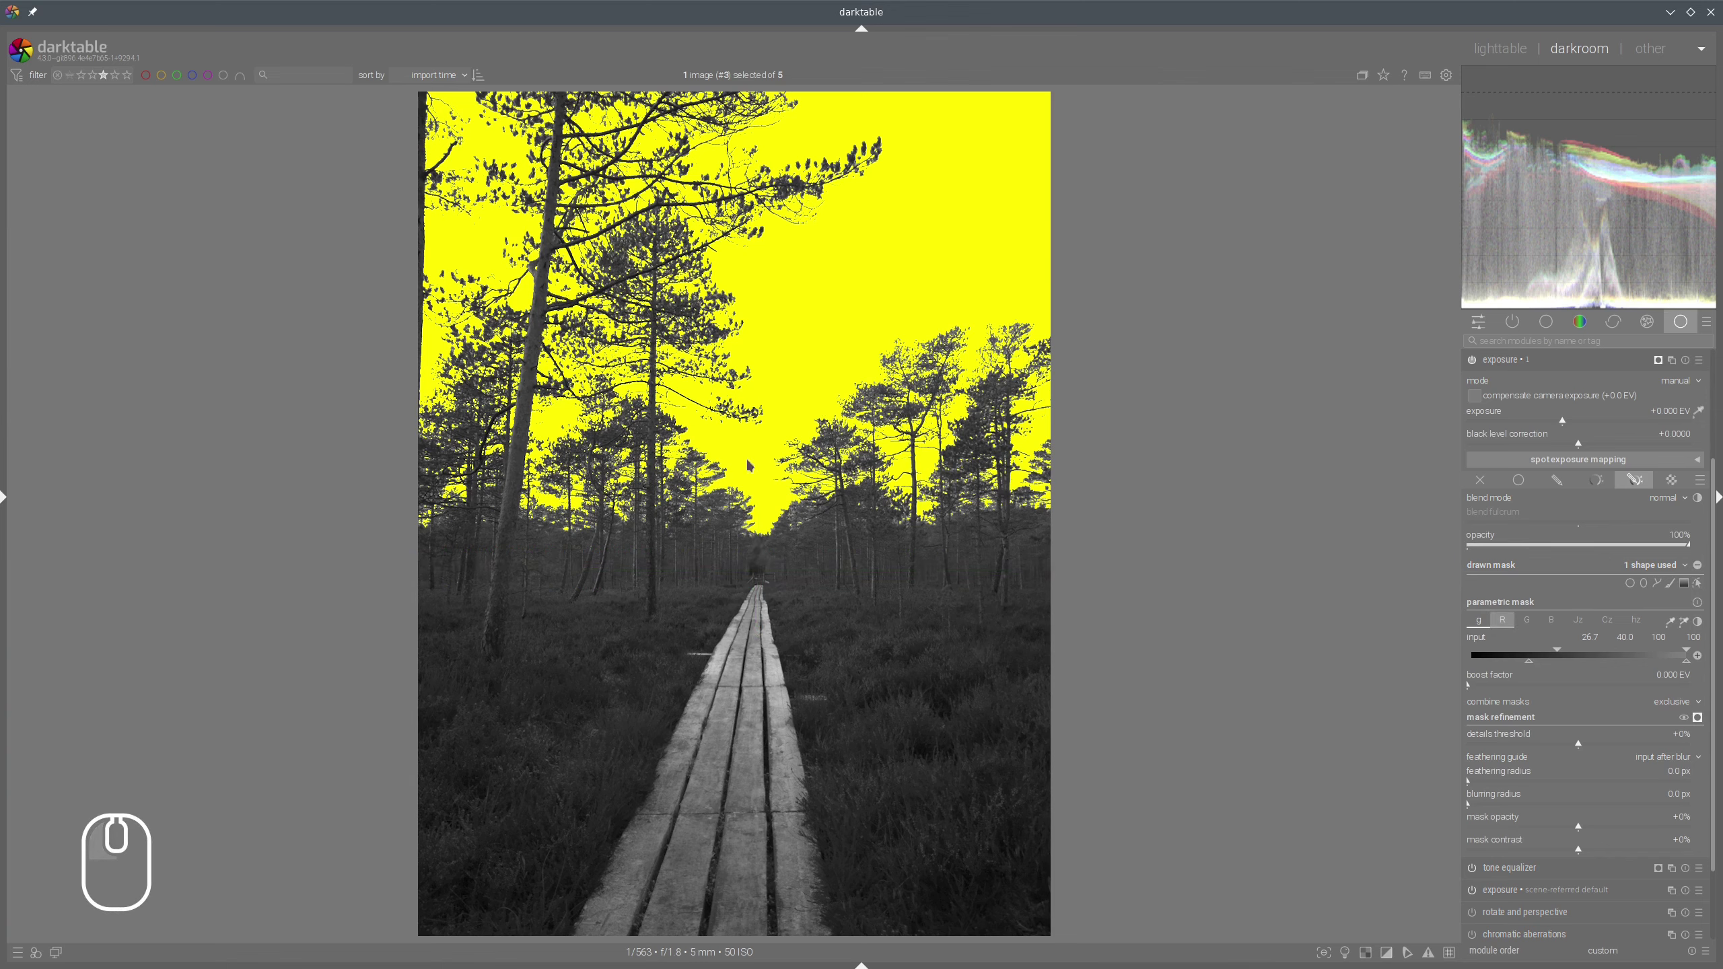
scroll(699, 364, "up", 4)
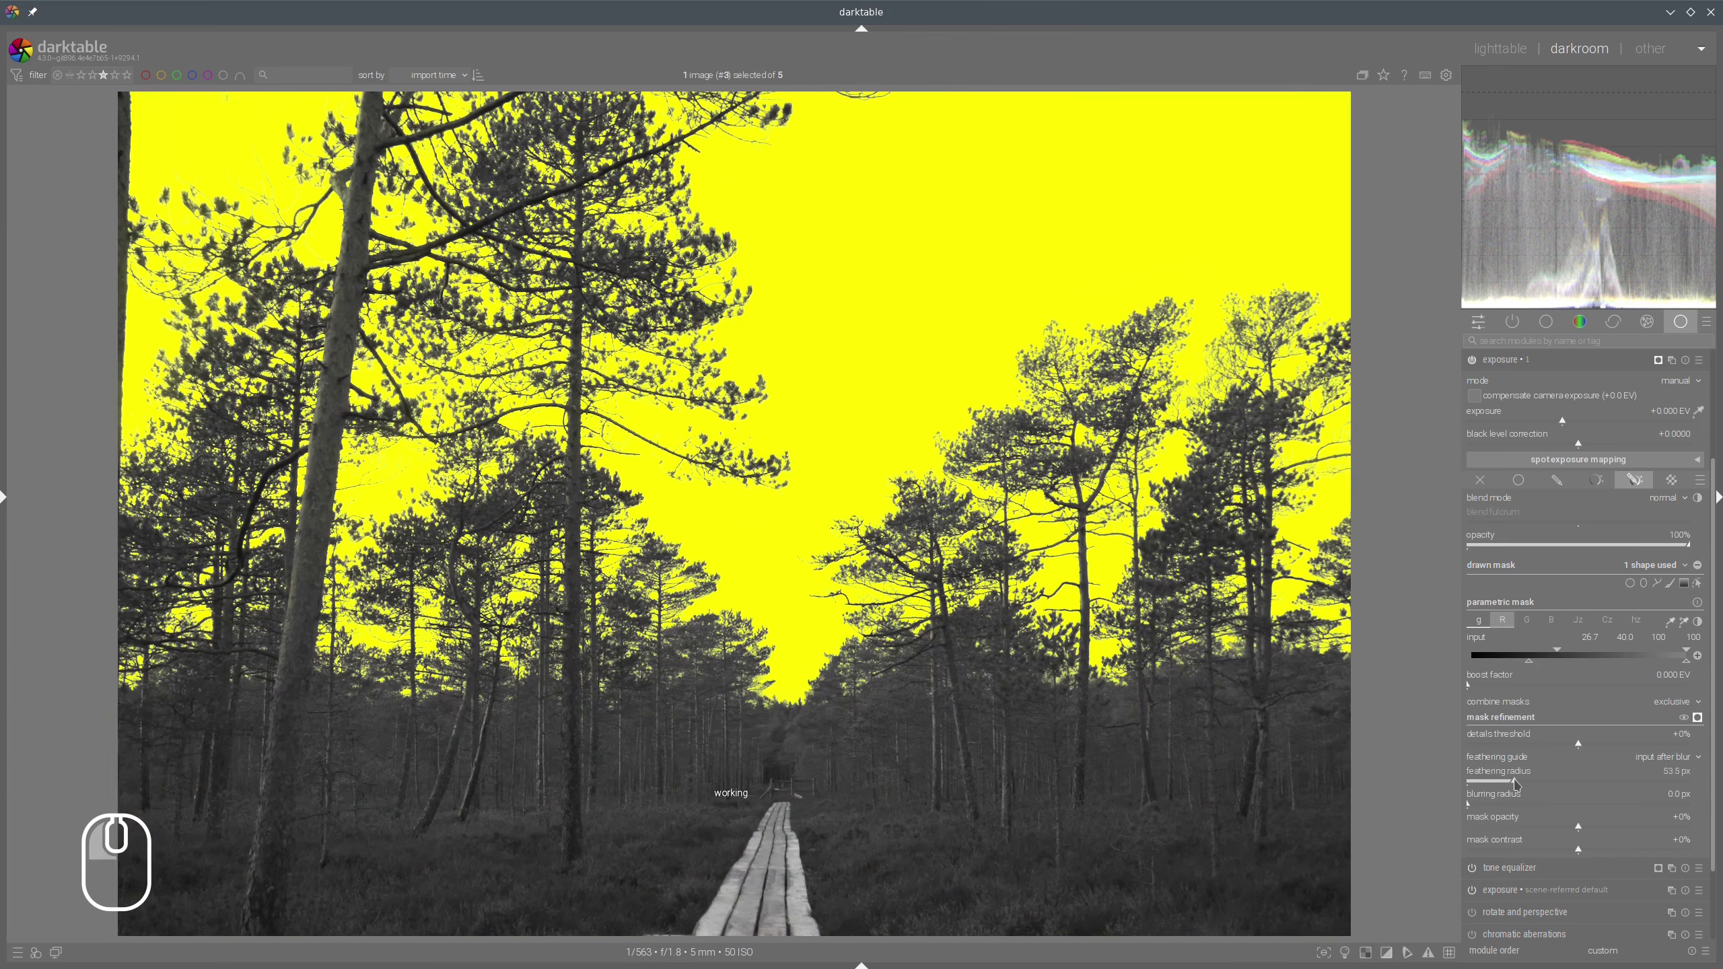
left_click_drag(1518, 786, 1553, 785)
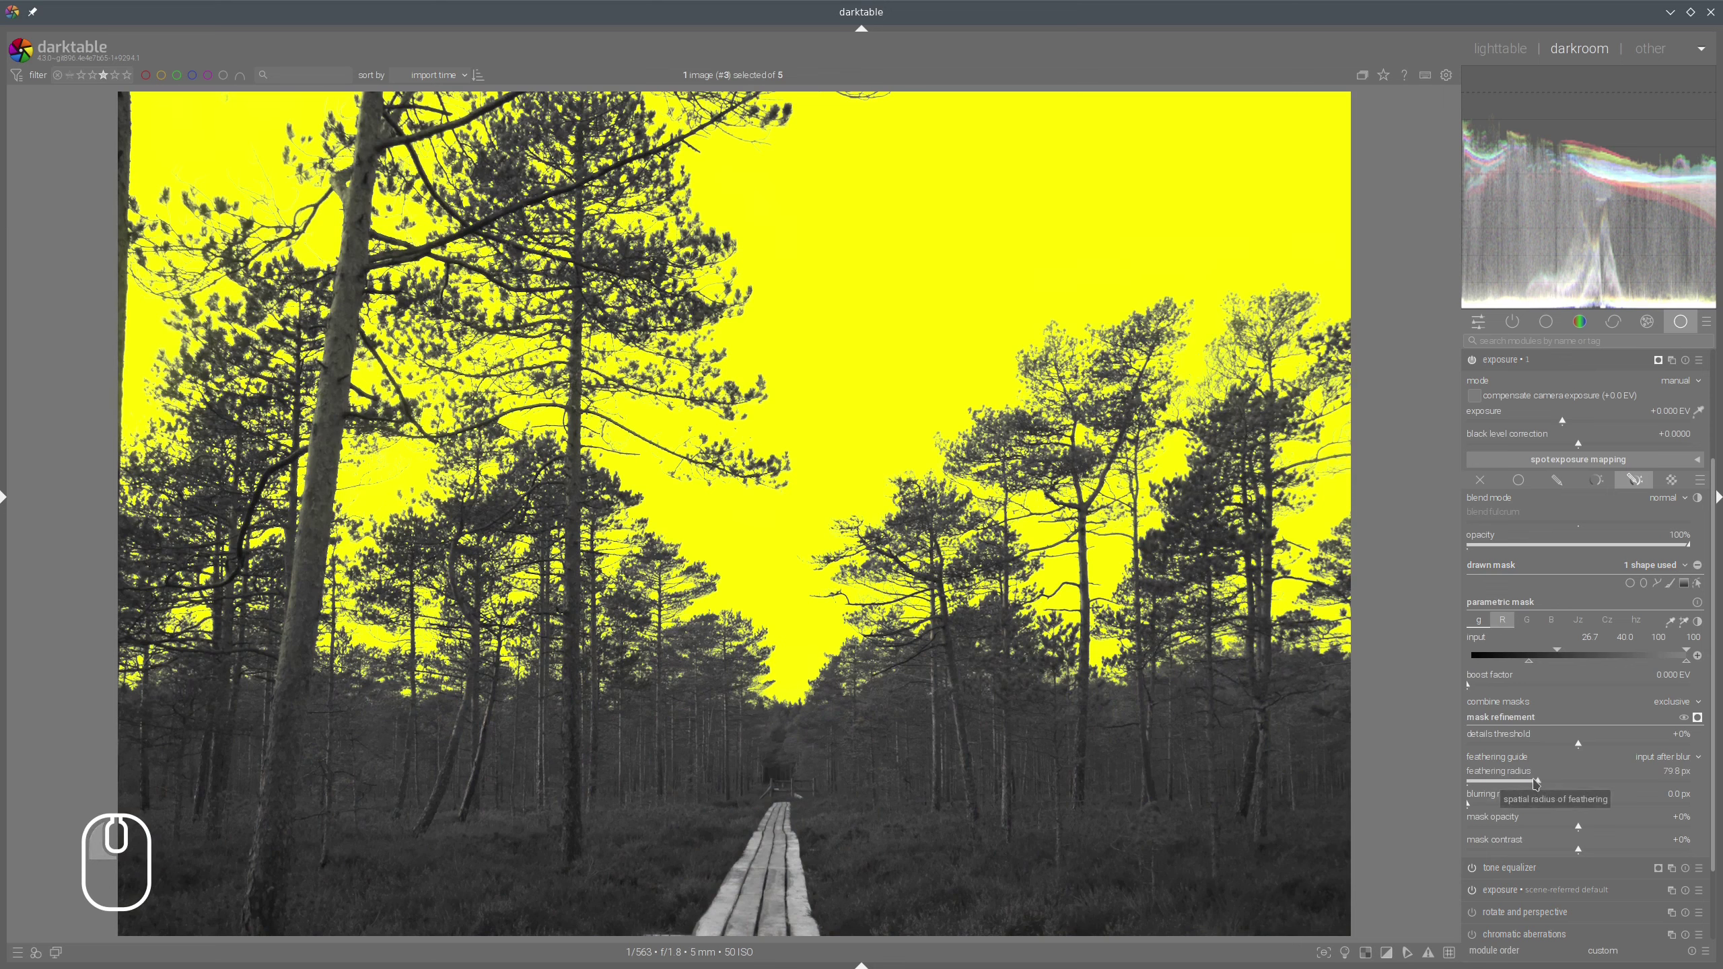
left_click(1637, 620)
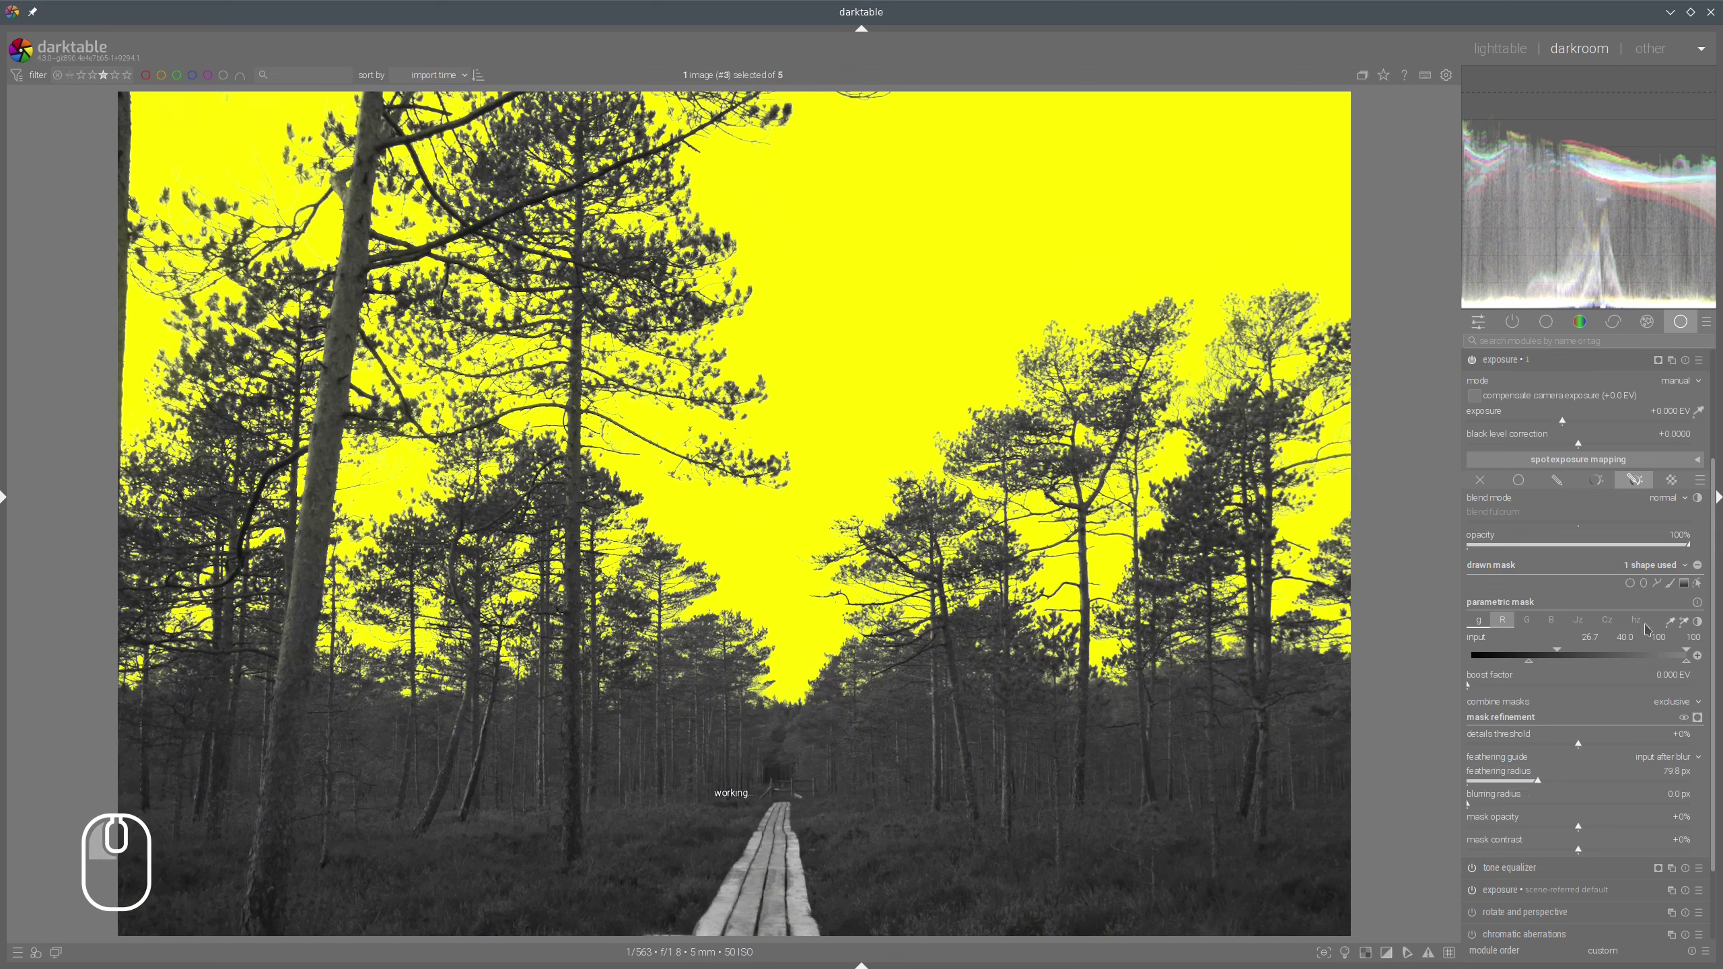
Lower the sky-masked exposure instance to -1.166 EV
scroll(1651, 558, "up", 4)
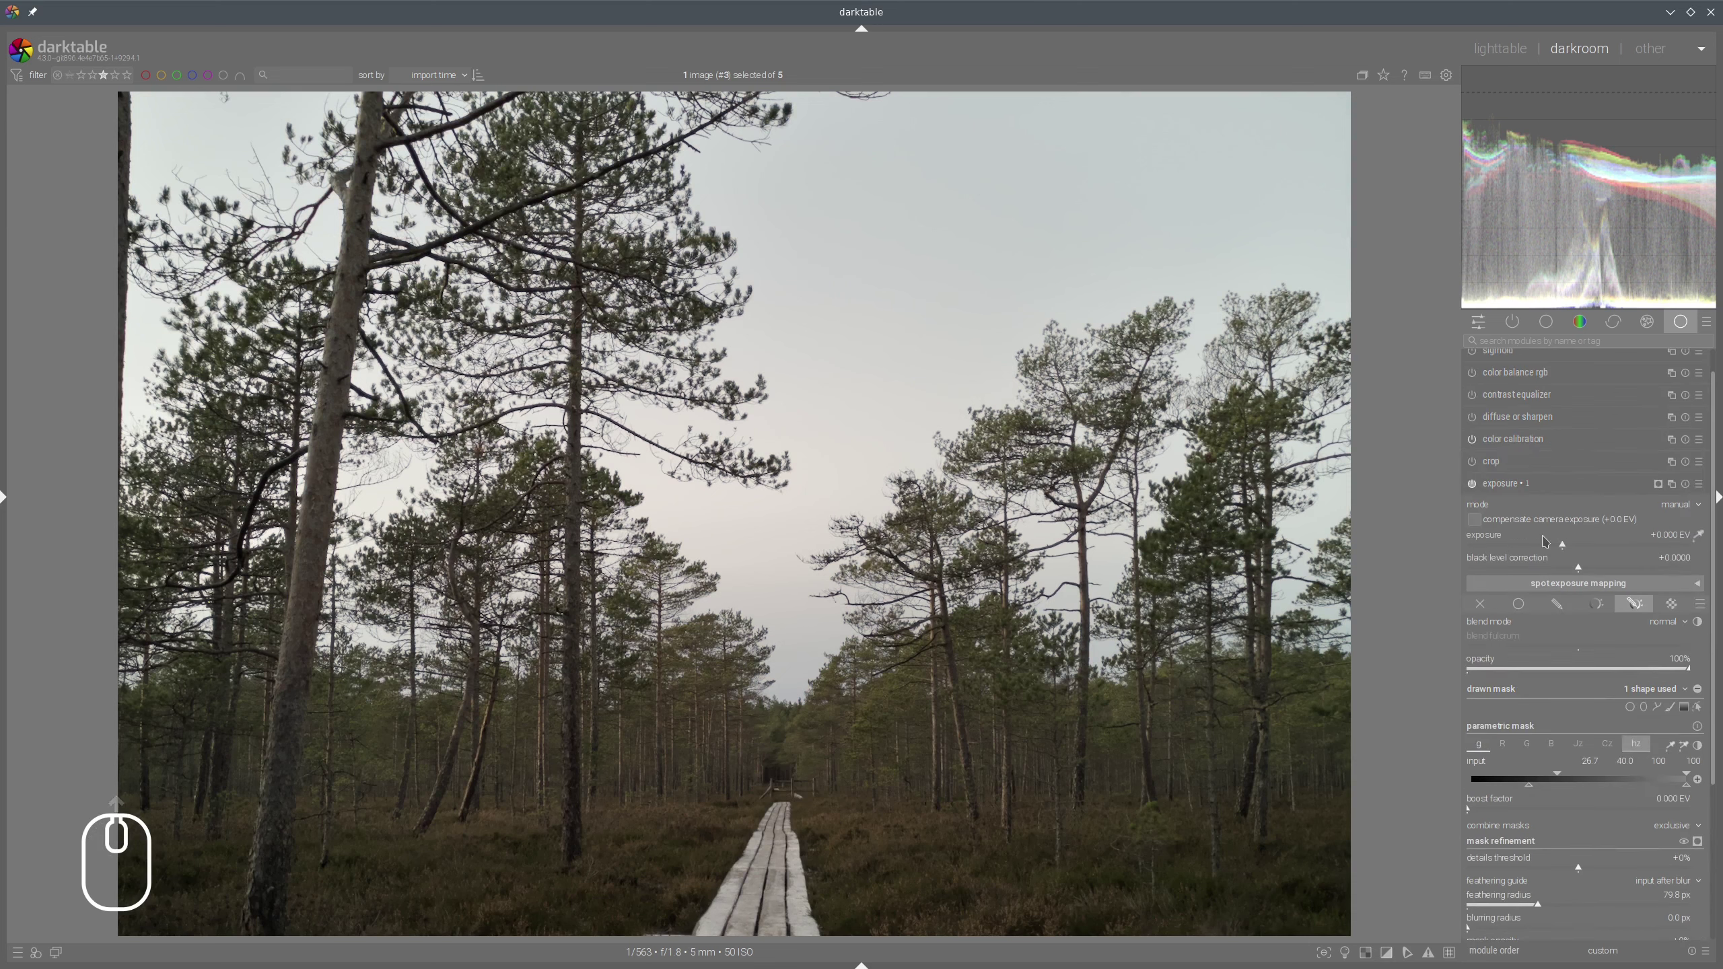
left_click_drag(1531, 550, 1523, 550)
left_click(1526, 550)
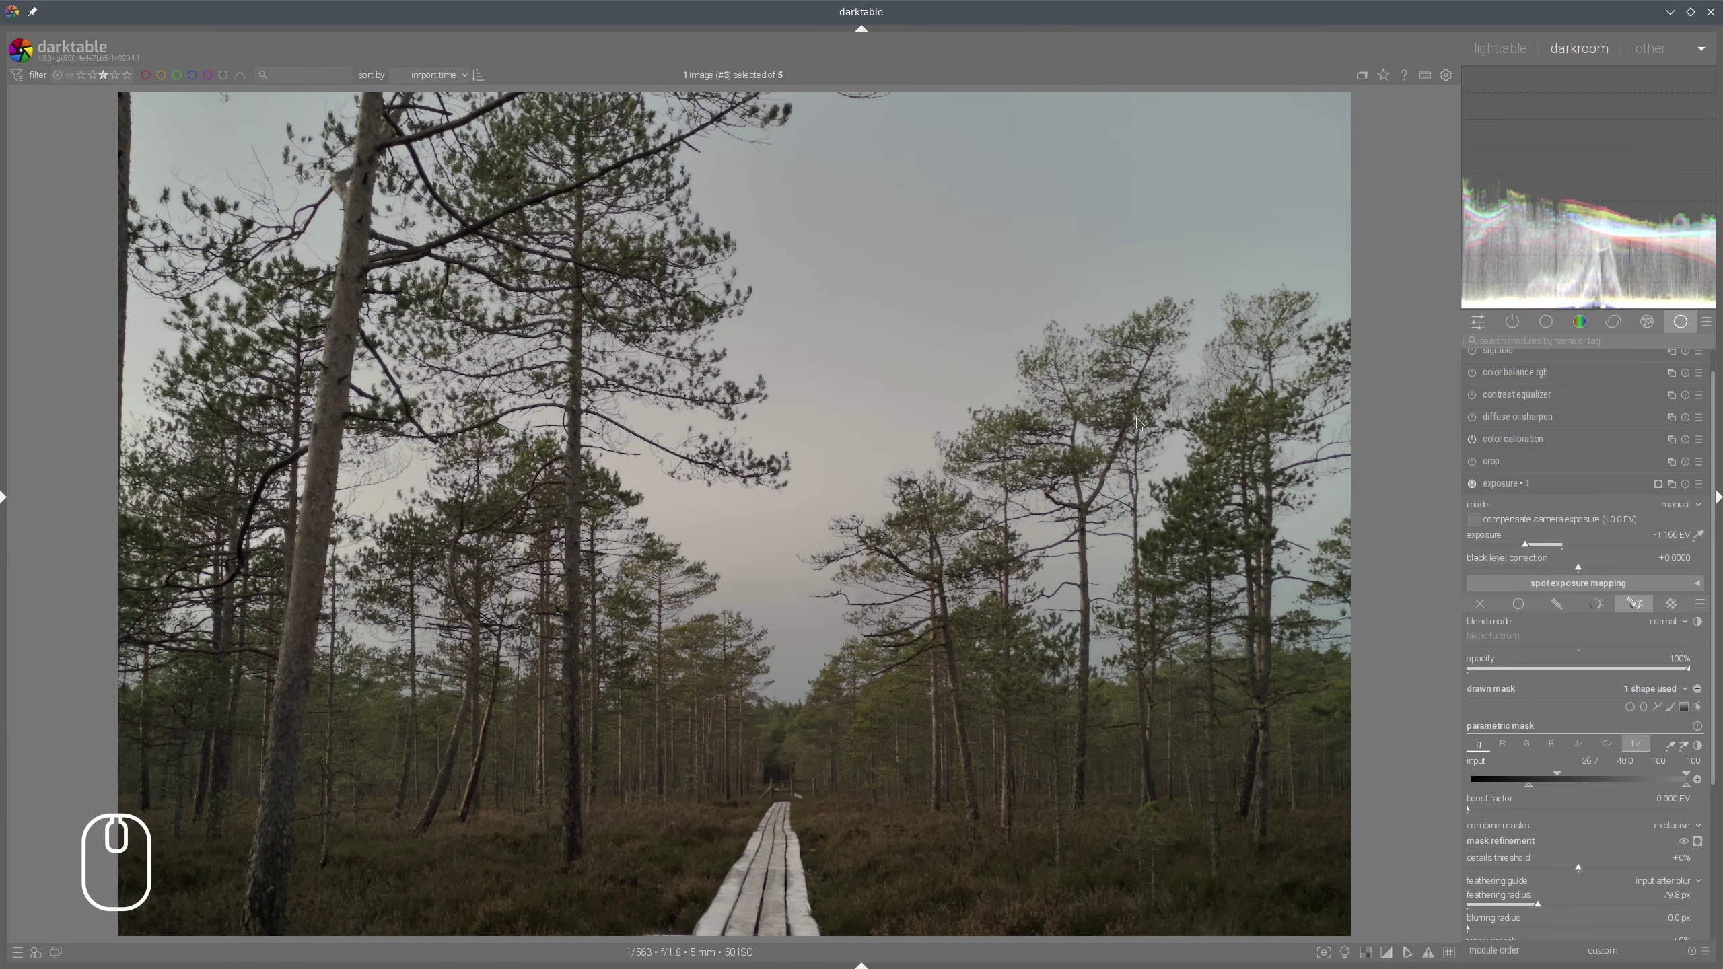
scroll(982, 414, "down", 1)
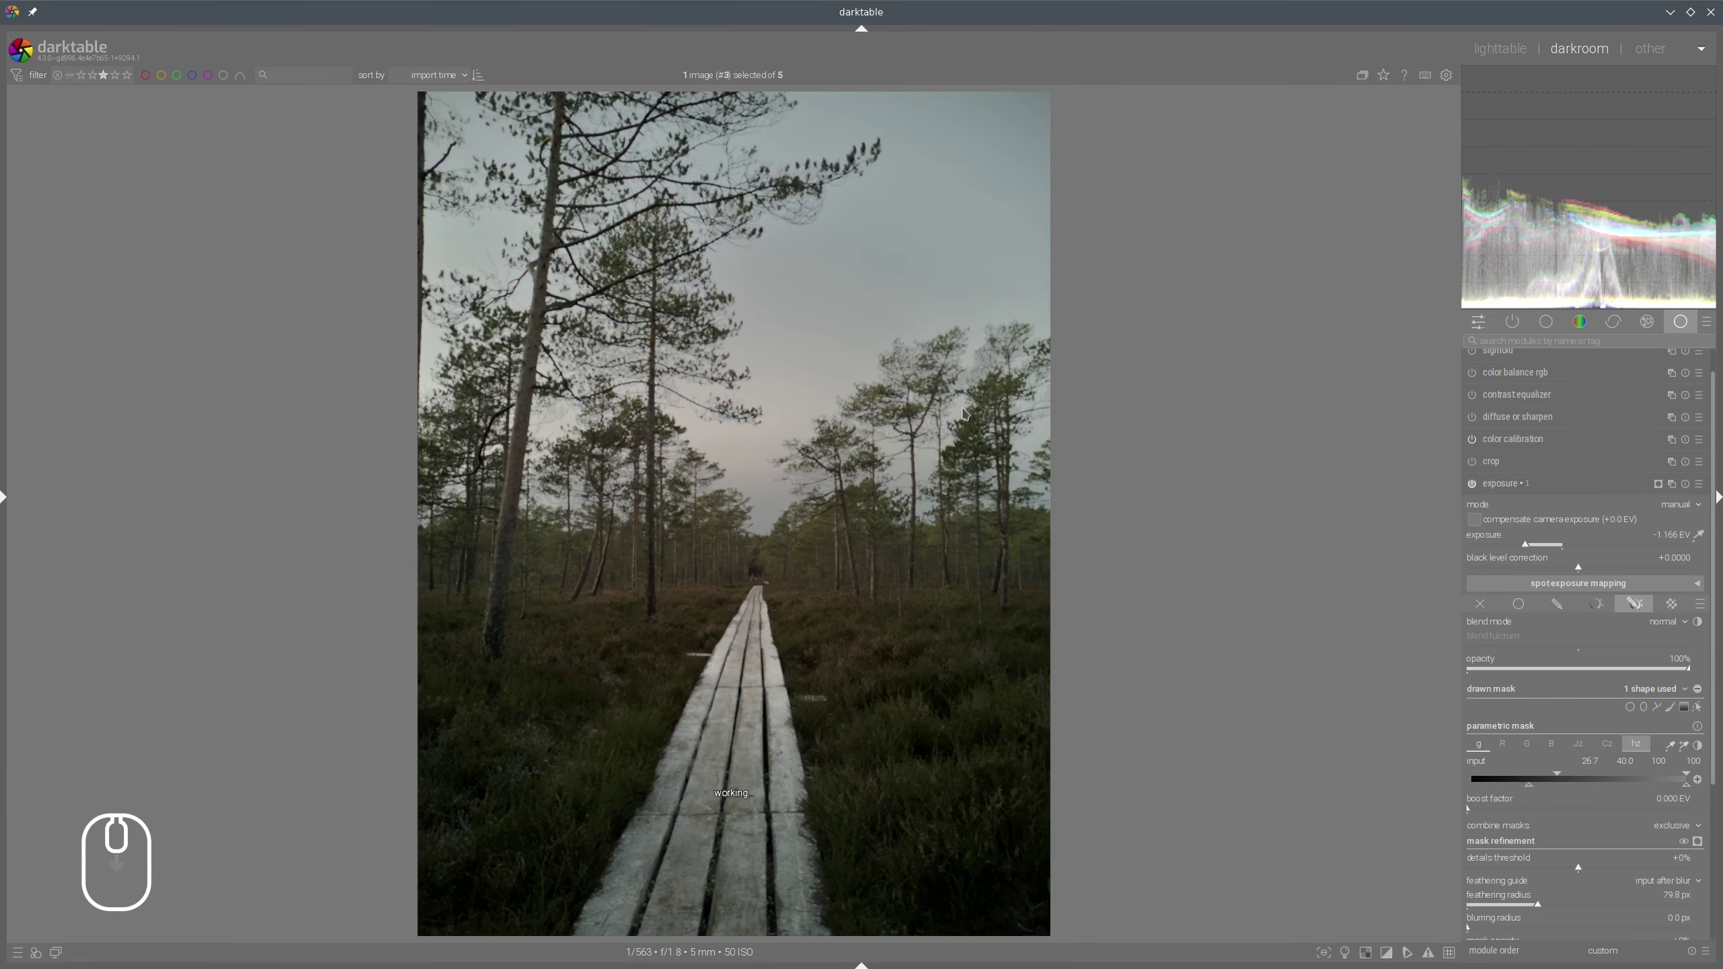
Examine the treetops against the sky up close, comparing them with the sky exposure instance off and on
scroll(965, 414, "up", 4)
left_click_drag(1271, 382, 663, 644)
left_click_drag(1299, 337, 899, 469)
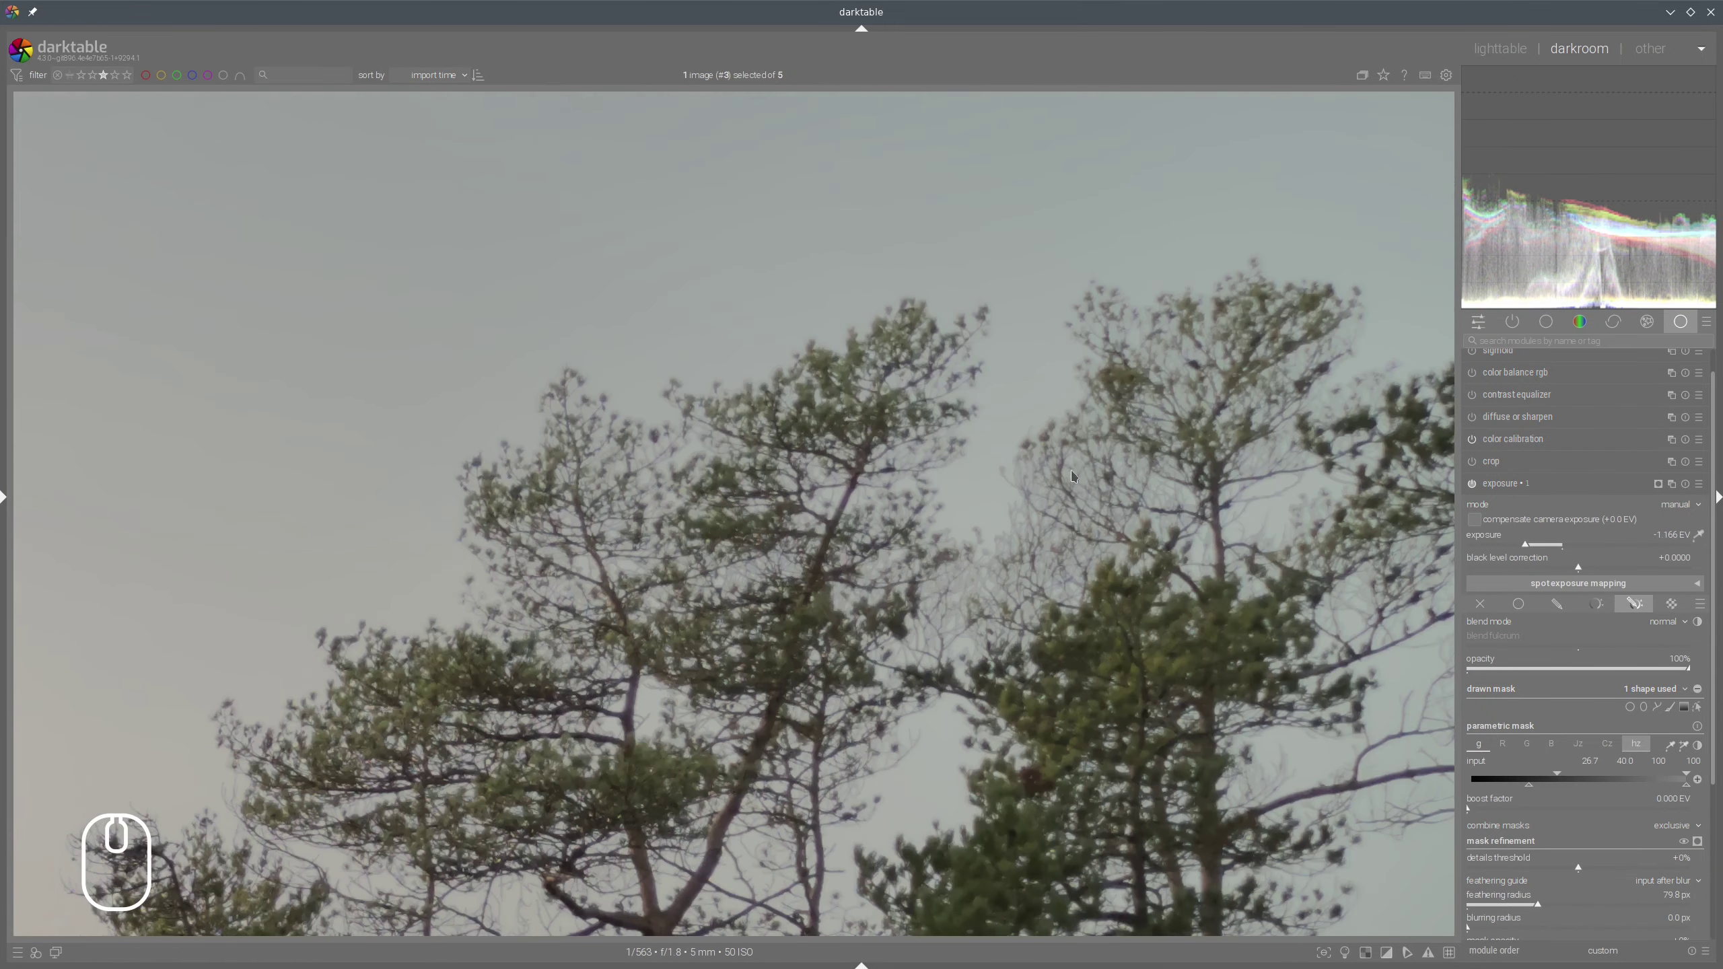
left_click(1471, 484)
left_click(1472, 484)
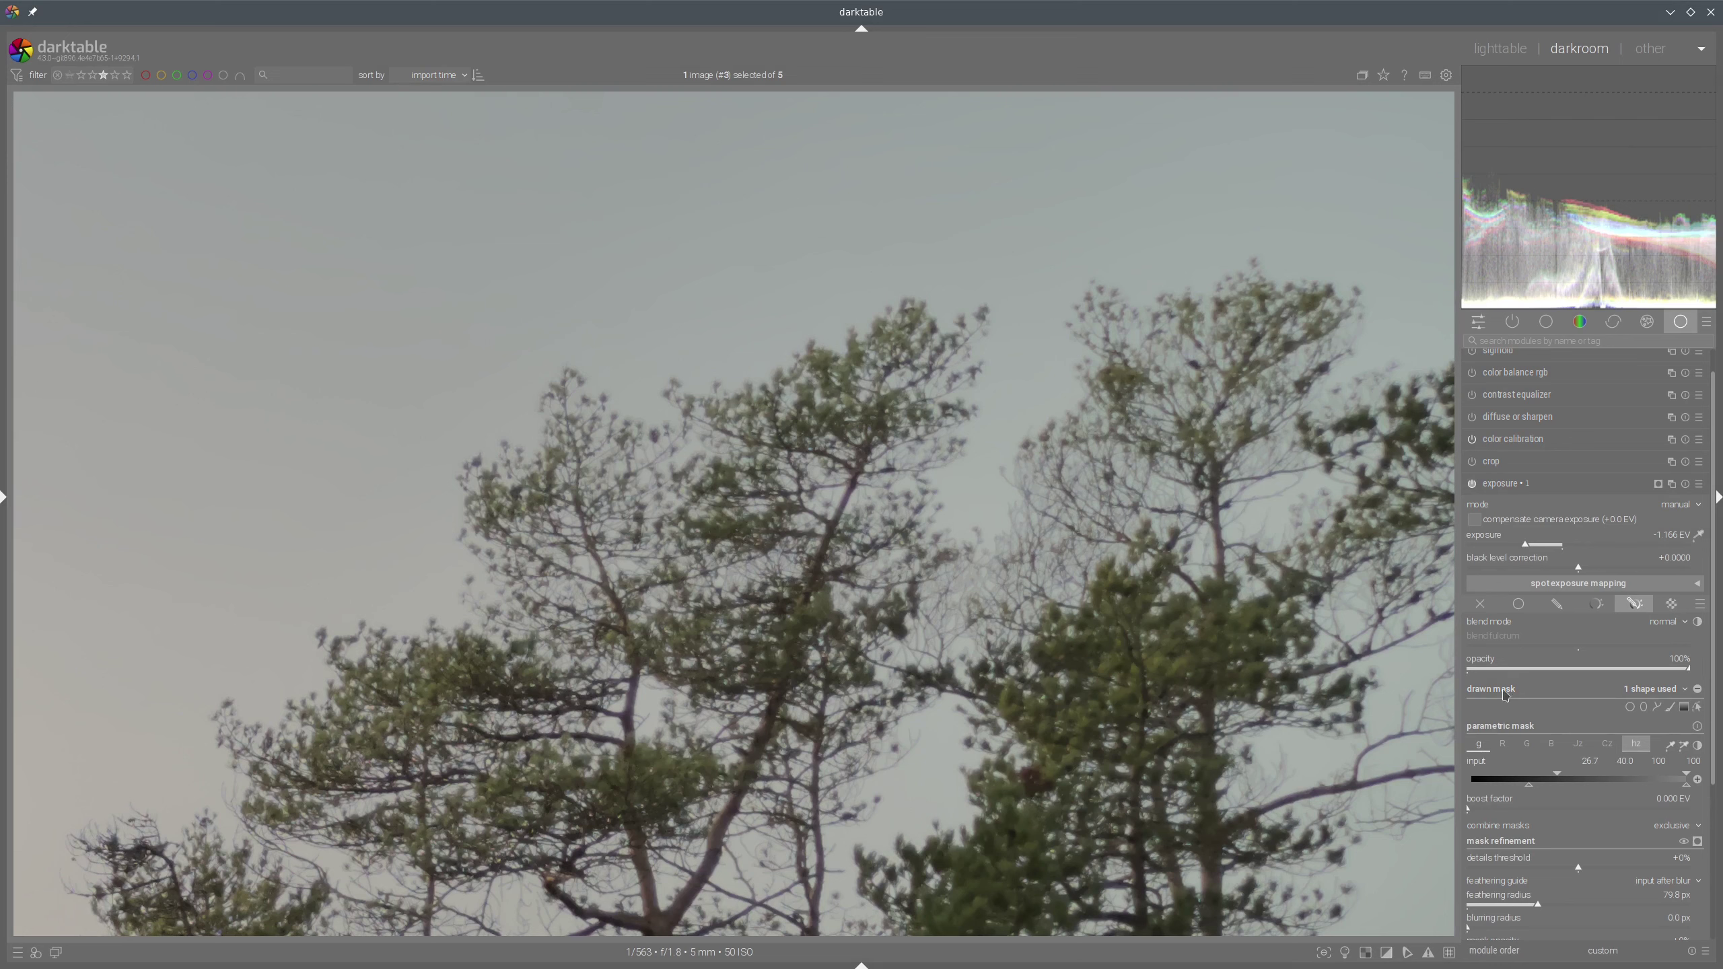
Refine the sky mask with 97.1 px feathering radius, 43.7 px blurring radius, +14% mask opacity and +19% mask contrast
scroll(1542, 807, "down", 3)
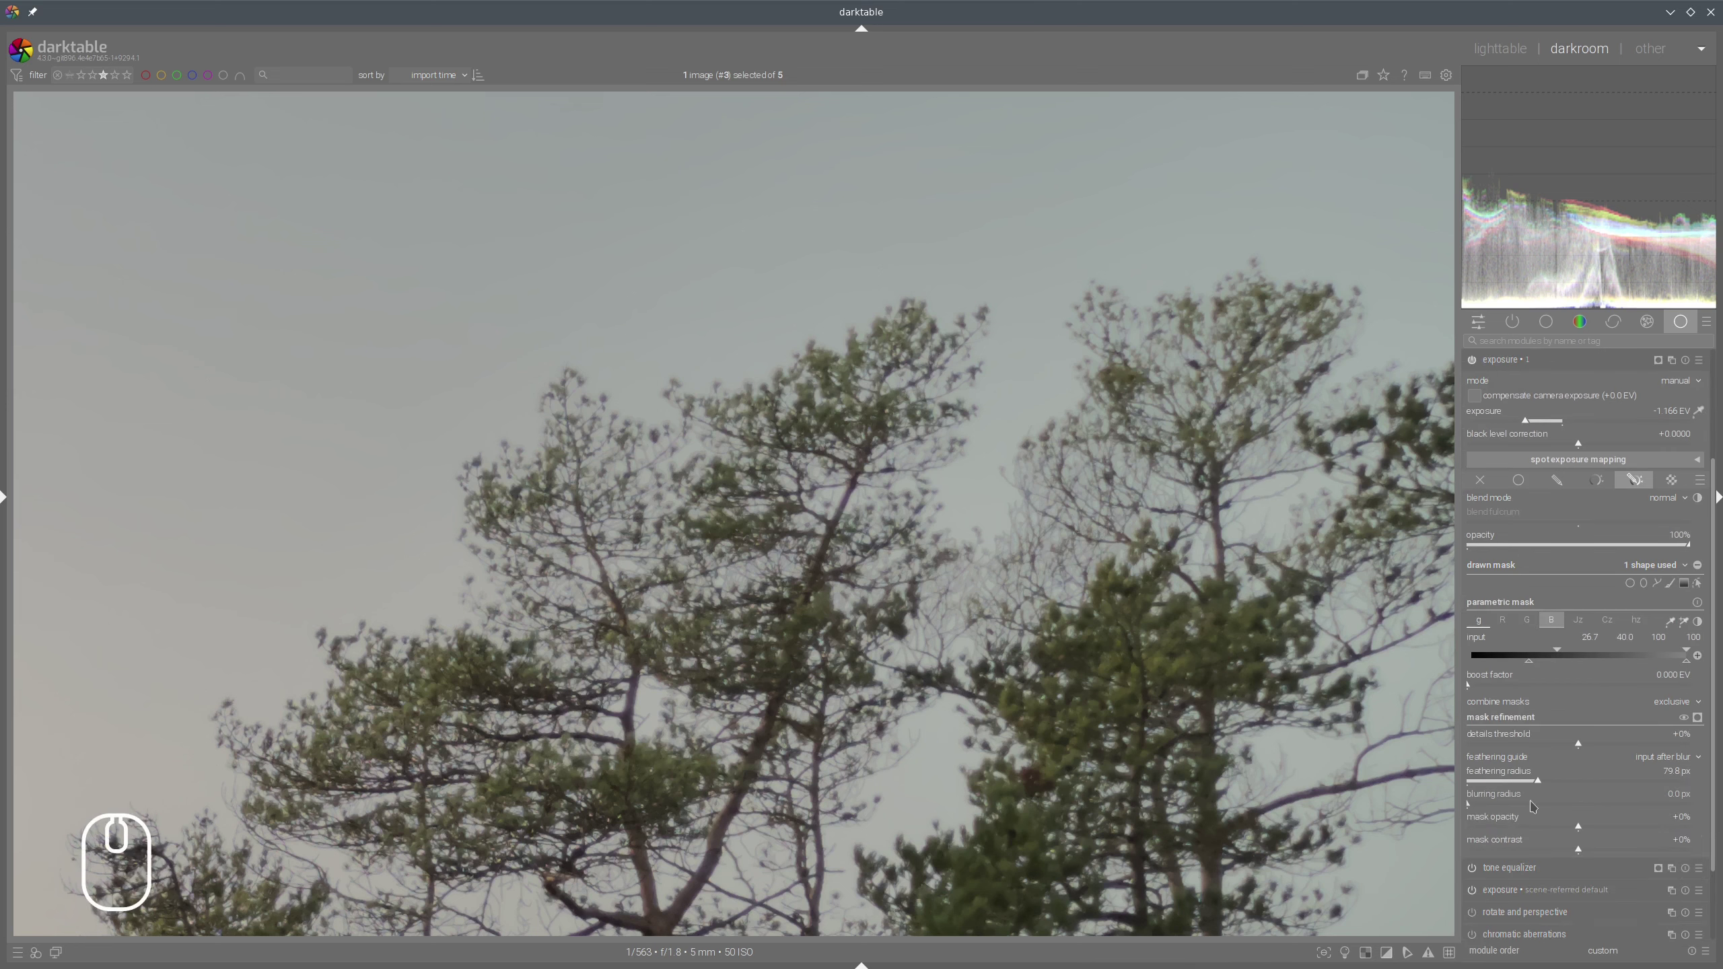
left_click(1532, 805)
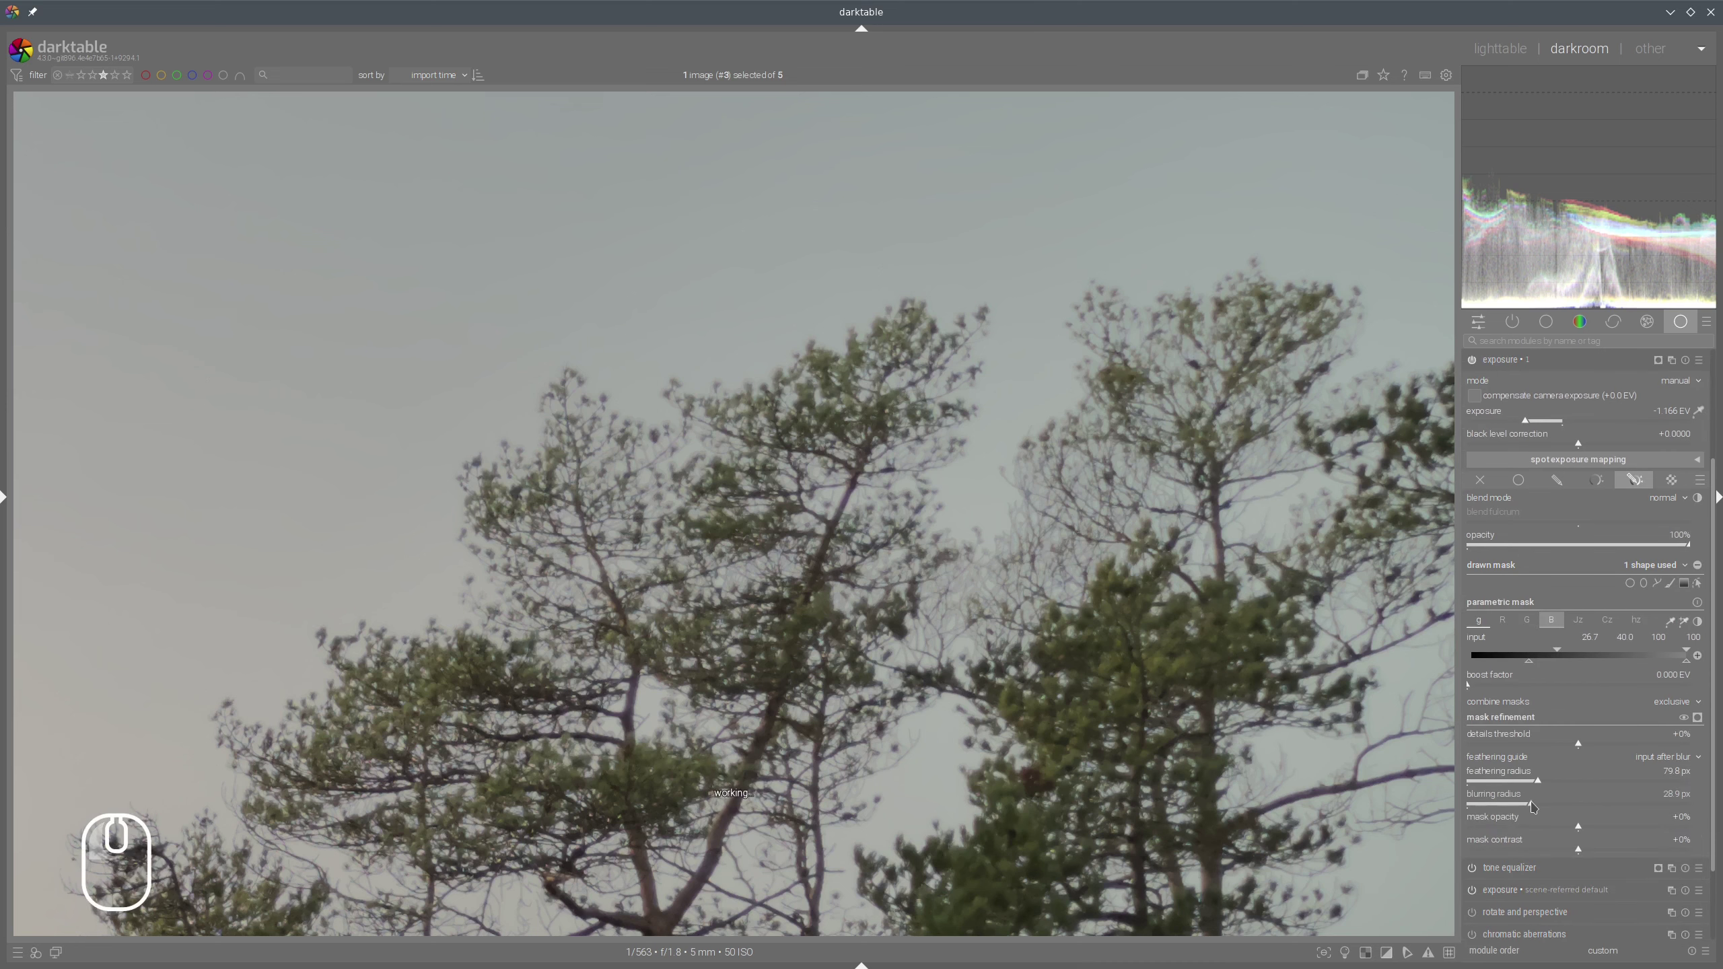
left_click(1601, 851)
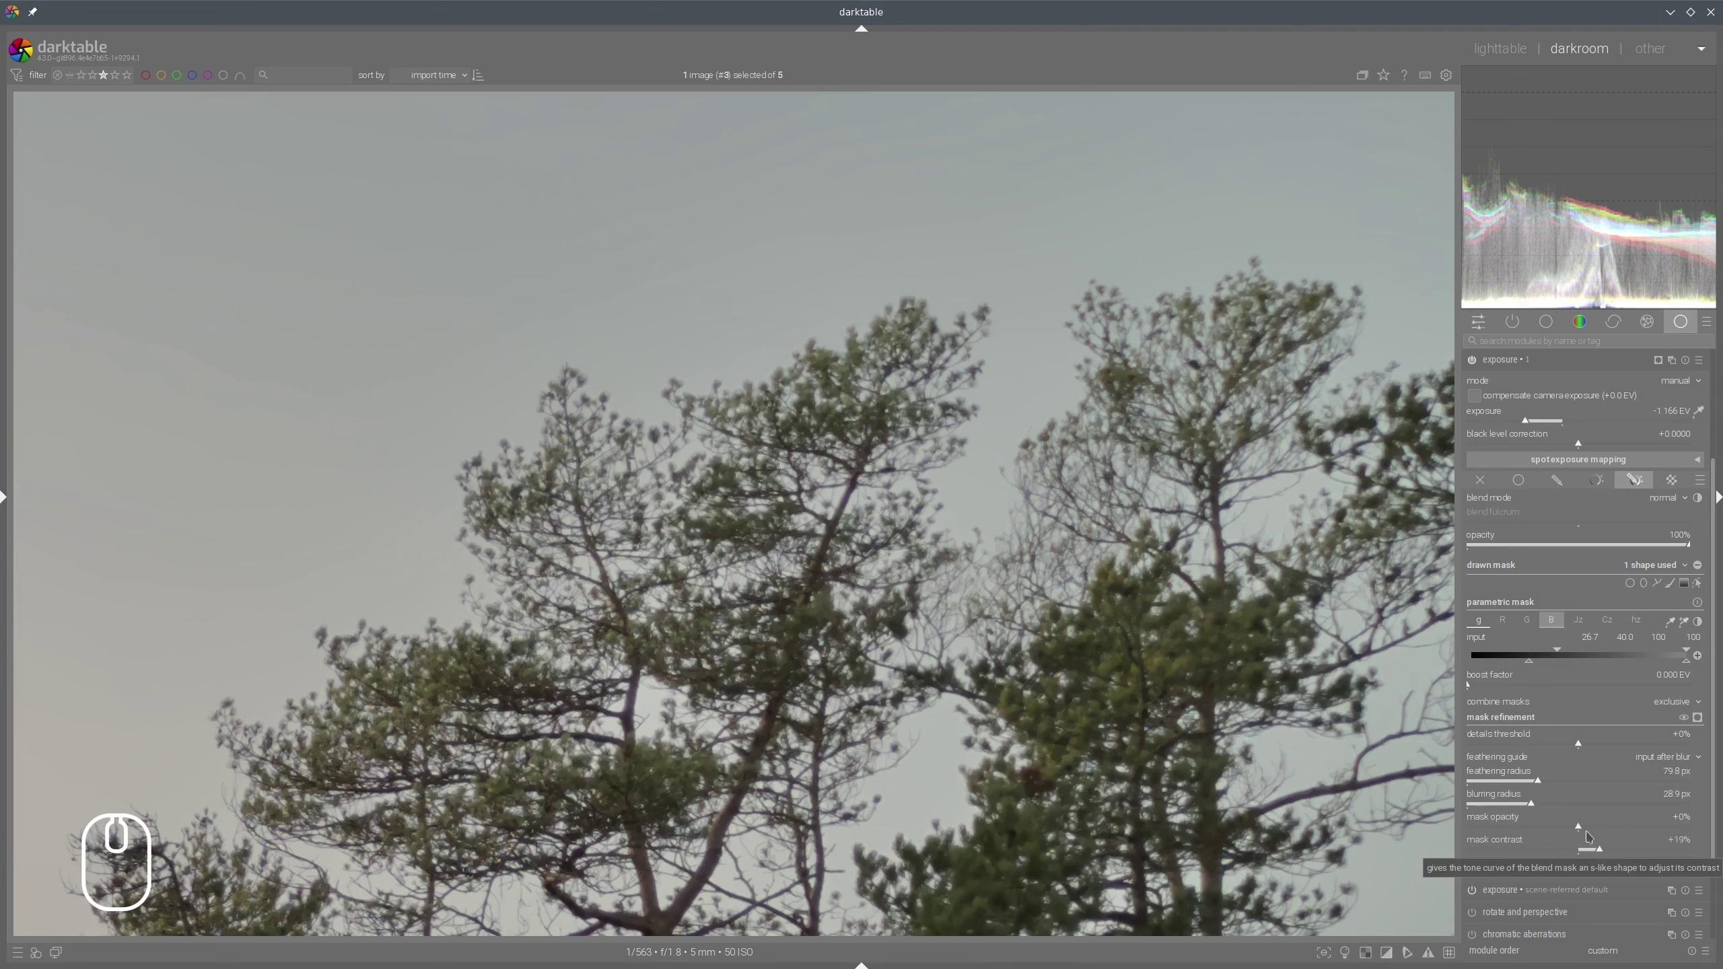
left_click(1593, 827)
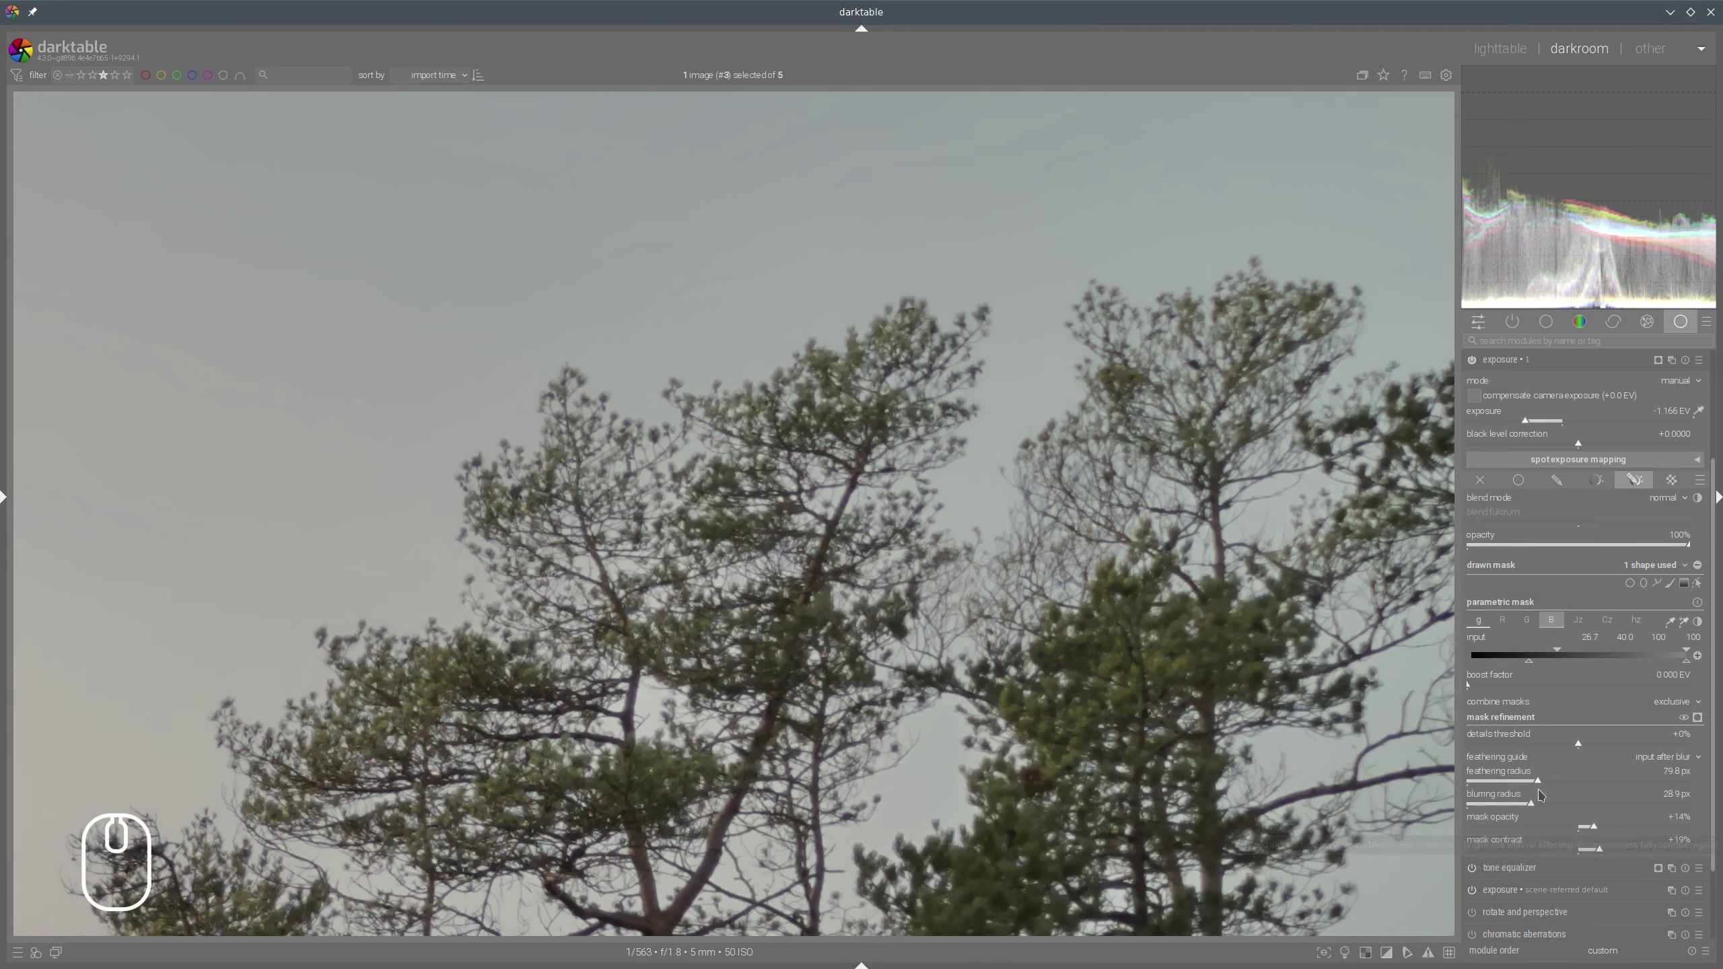
left_click(1565, 806)
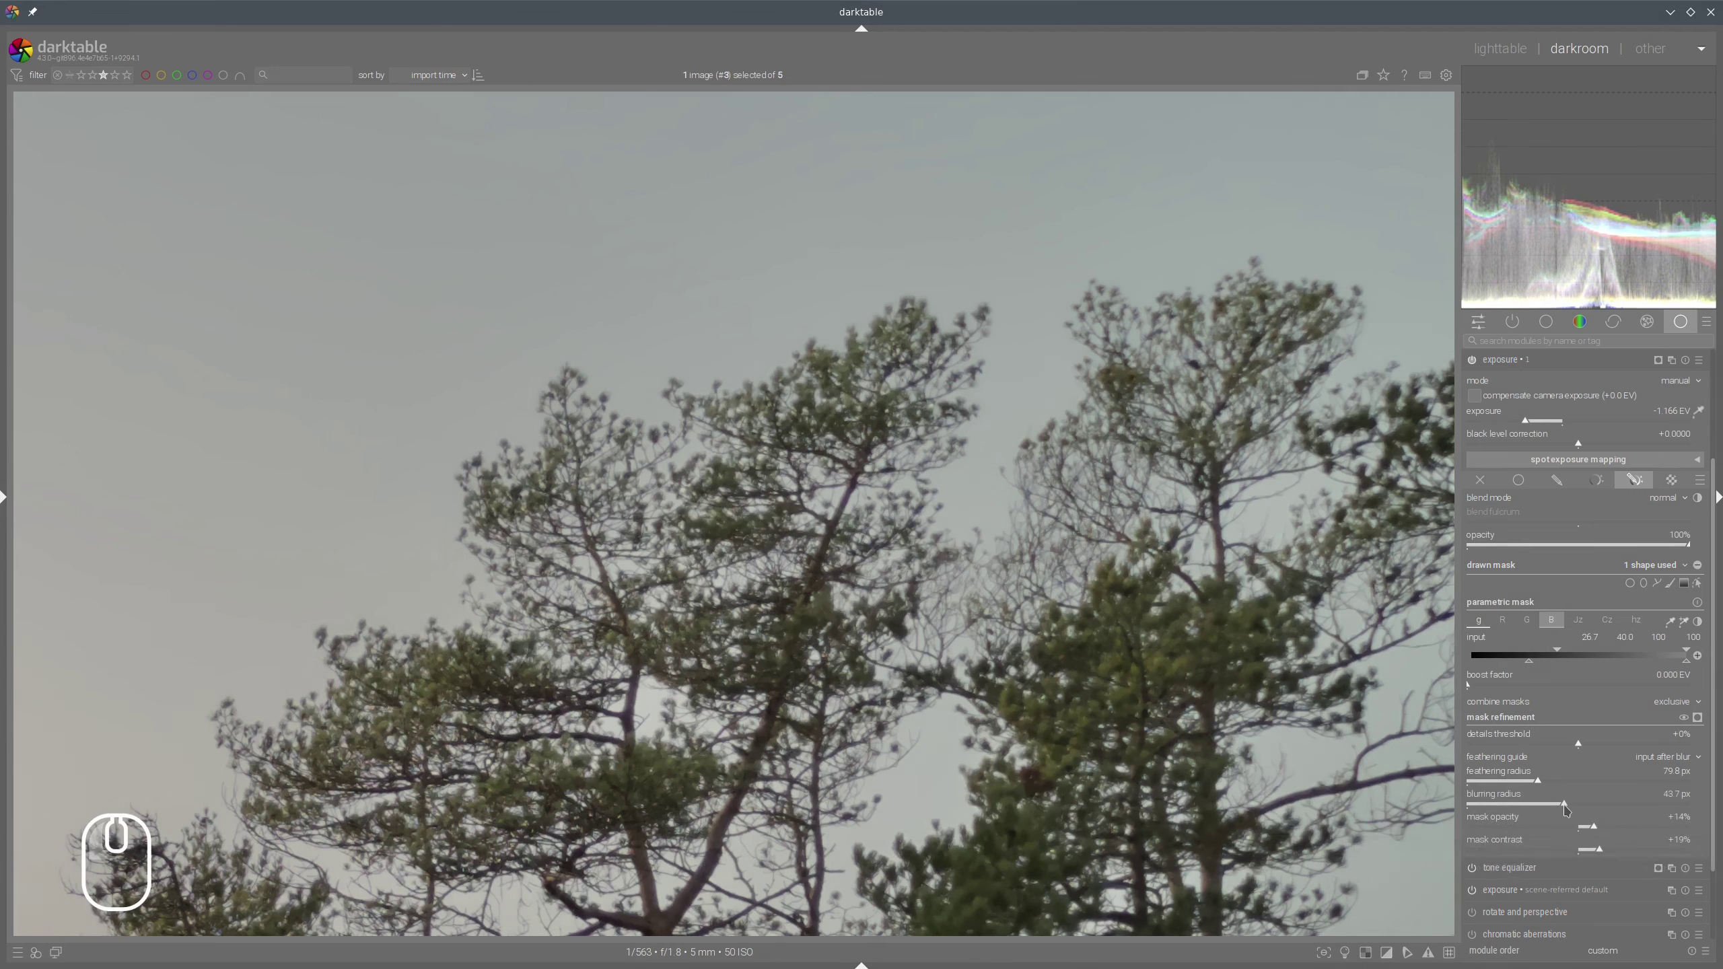
left_click(1554, 783)
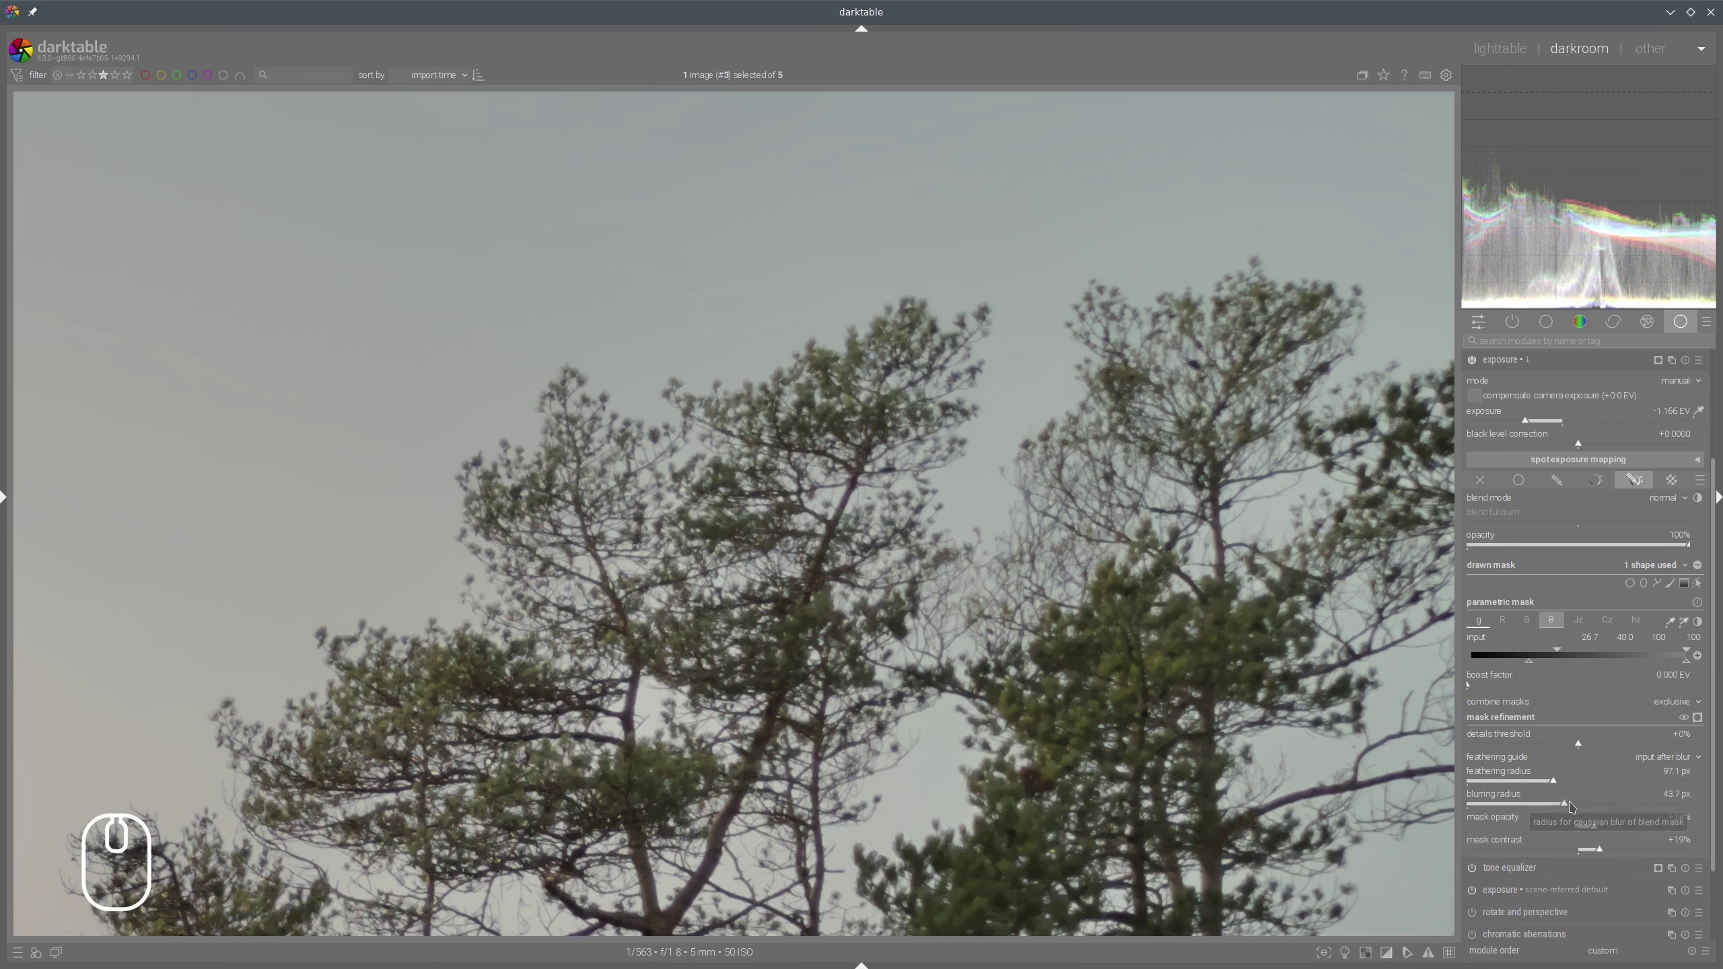
Compare the sky exposure instance off and on, and inspect the mask transitions around the pine branches up close
scroll(1537, 500, "up", 3)
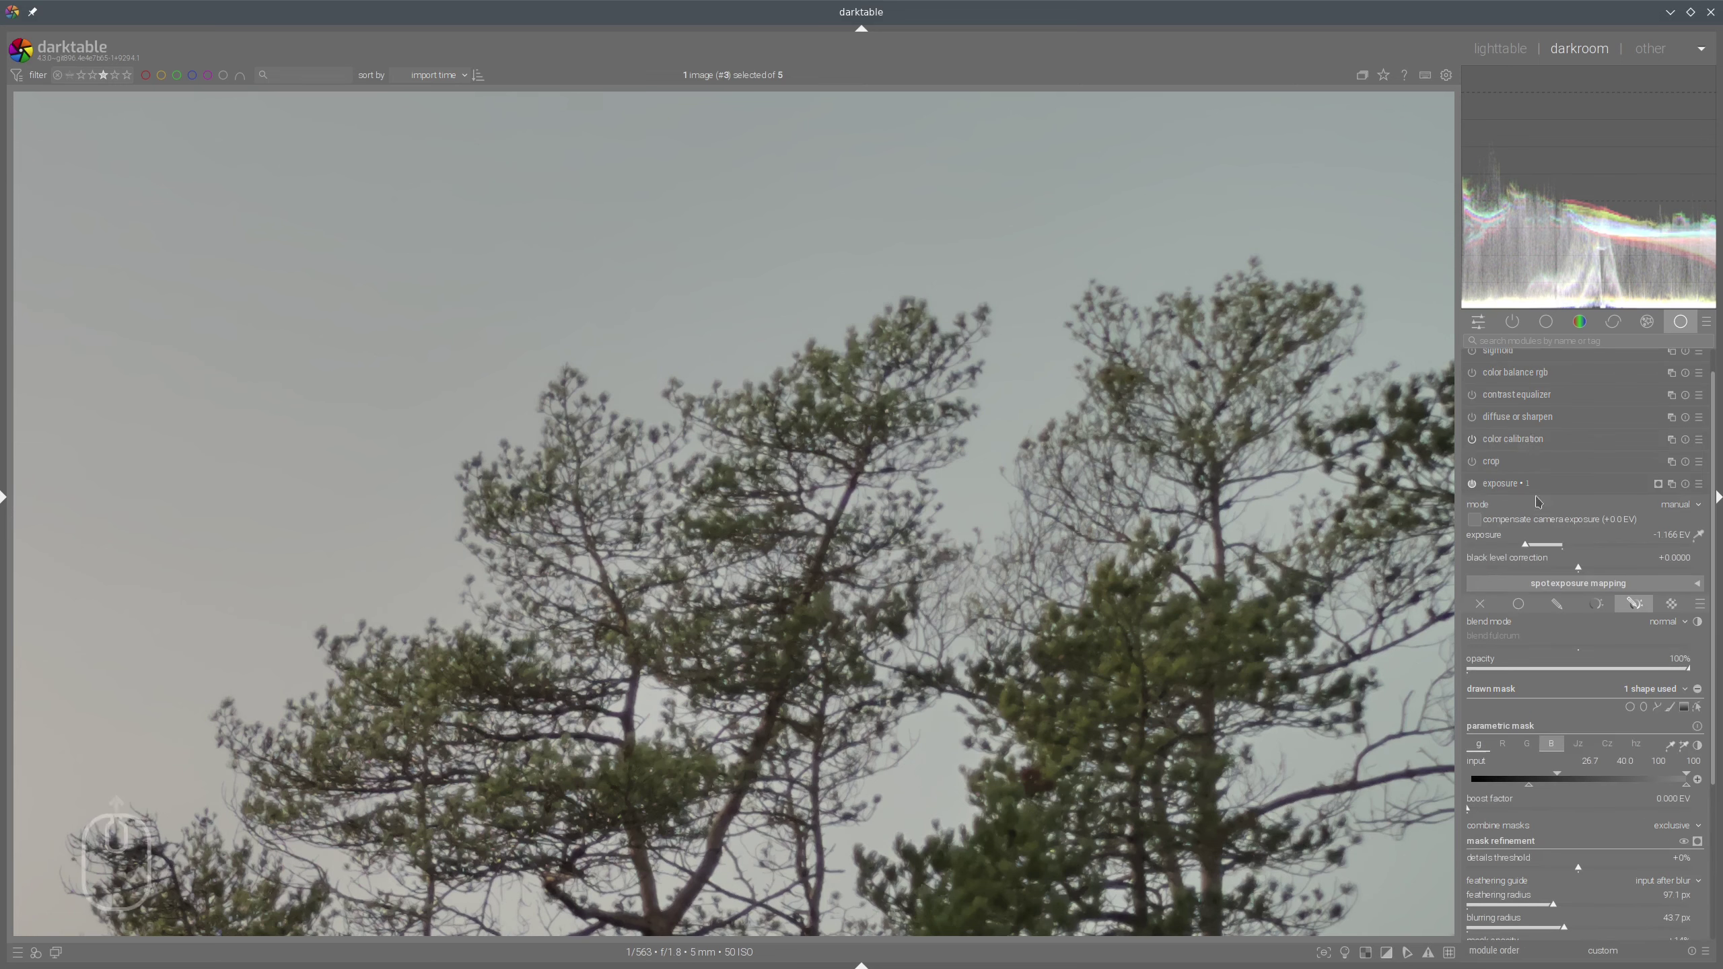
left_click(1472, 484)
left_click(1471, 484)
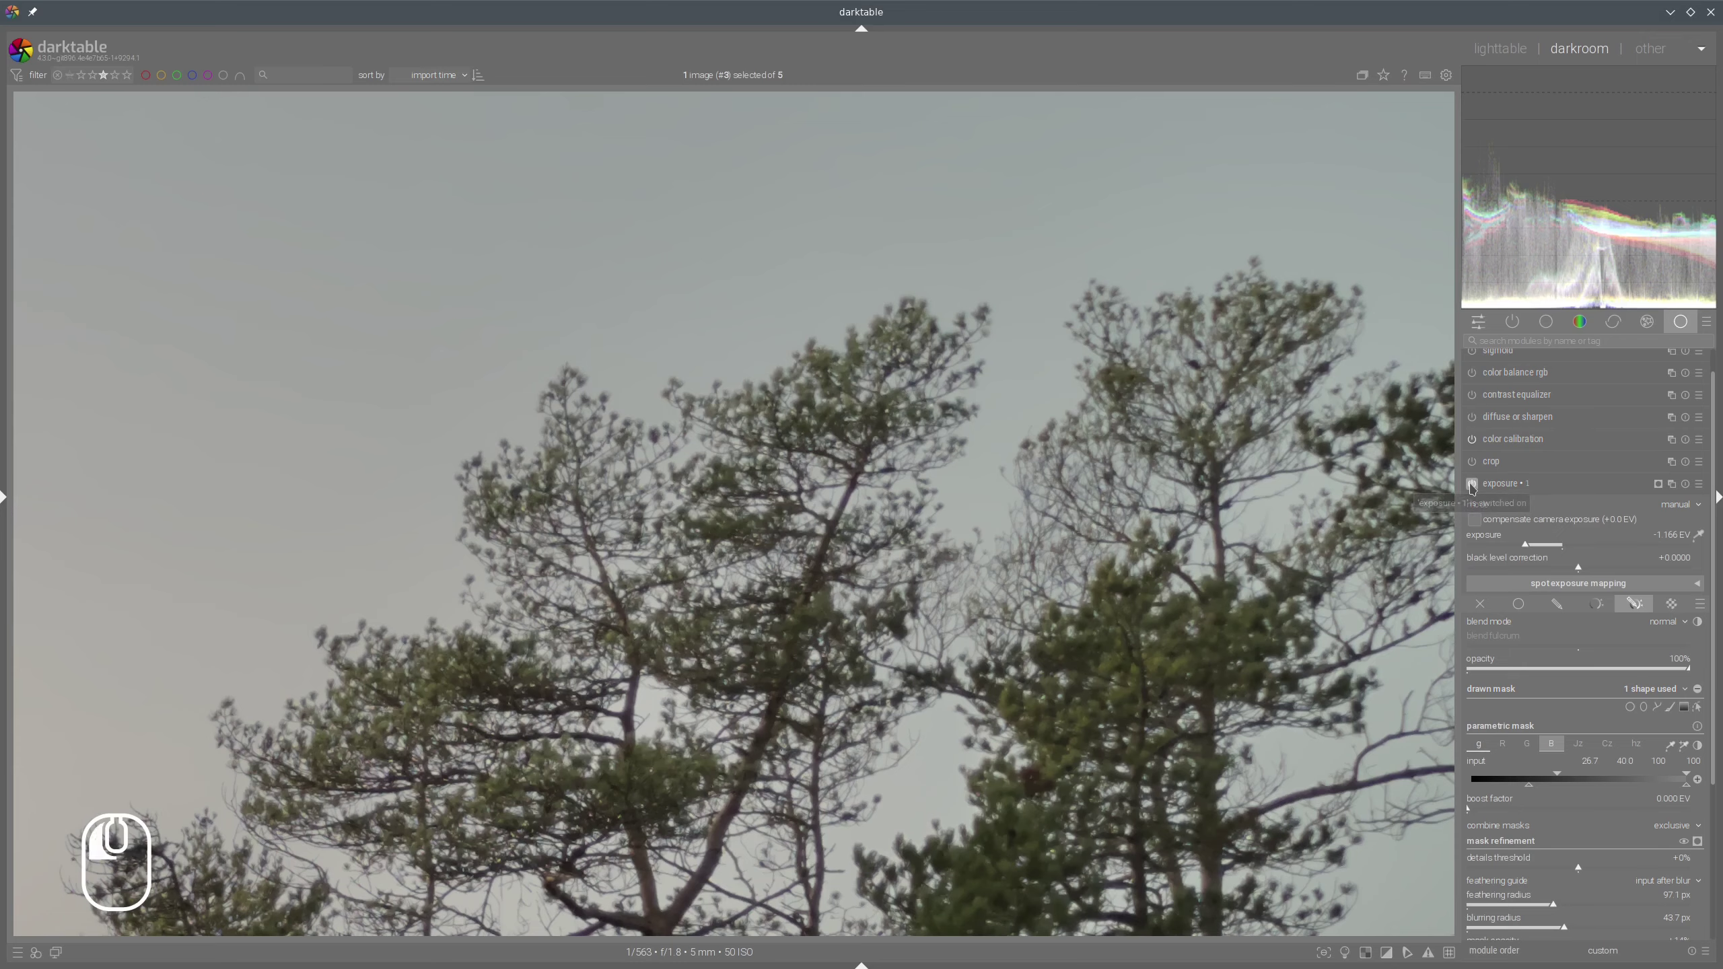
left_click(1471, 484)
left_click(1472, 484)
scroll(742, 482, "up", 5)
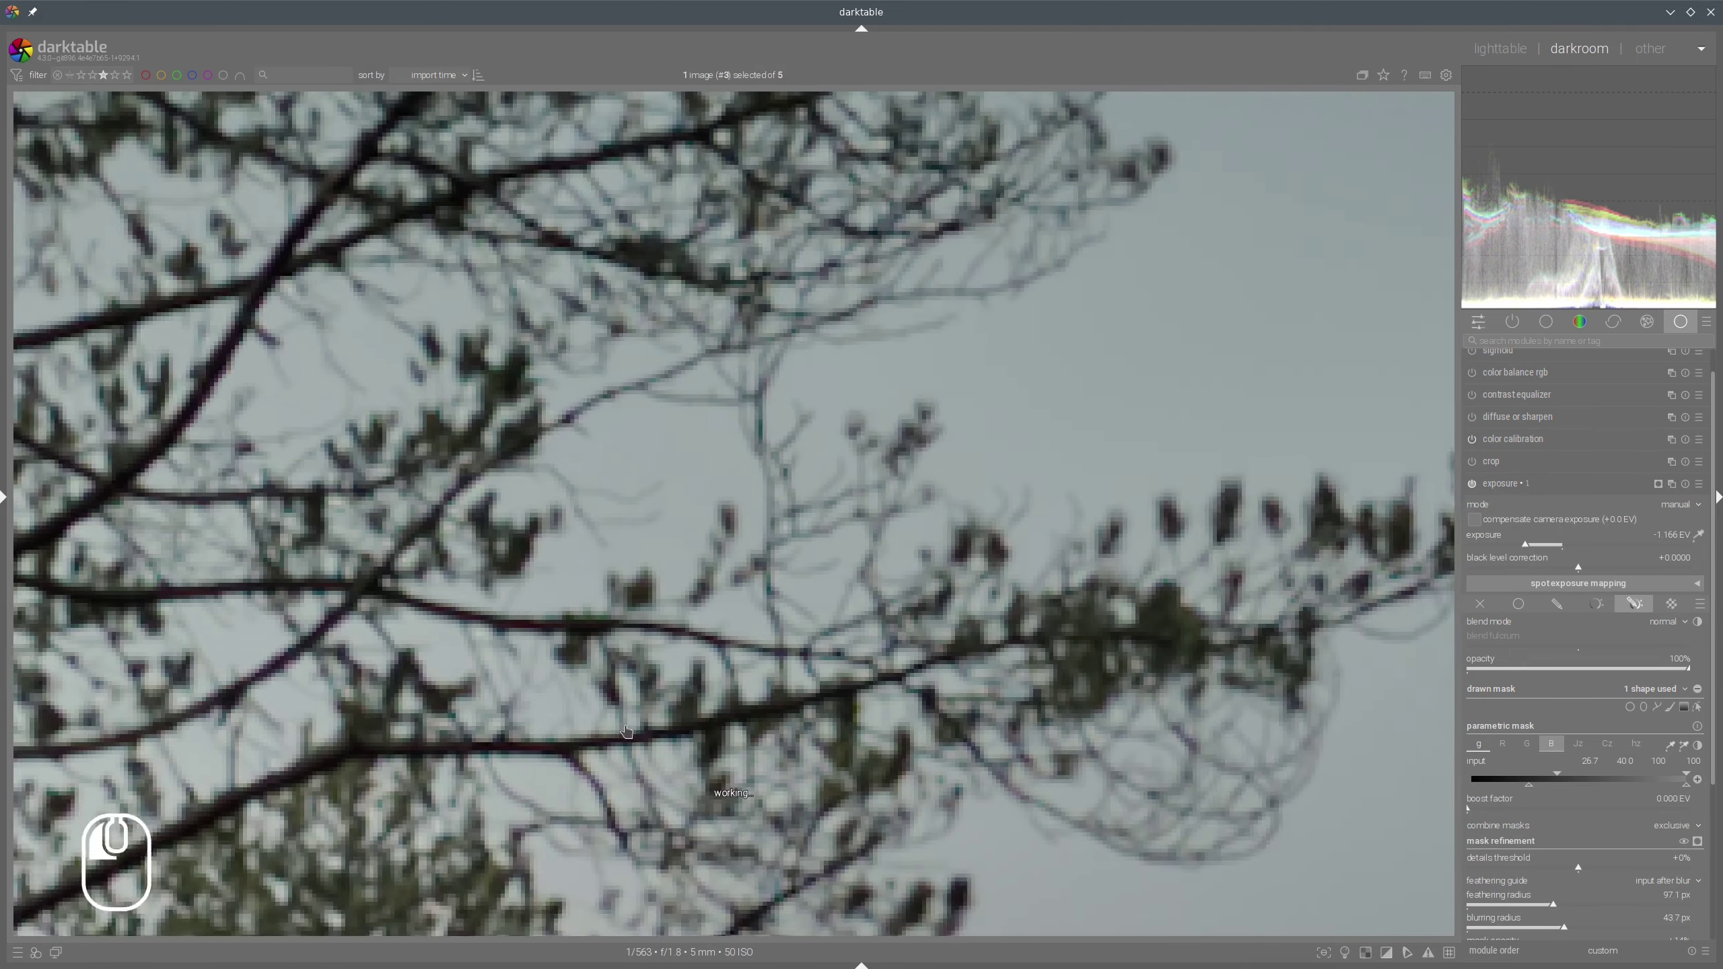
left_click_drag(626, 732, 812, 595)
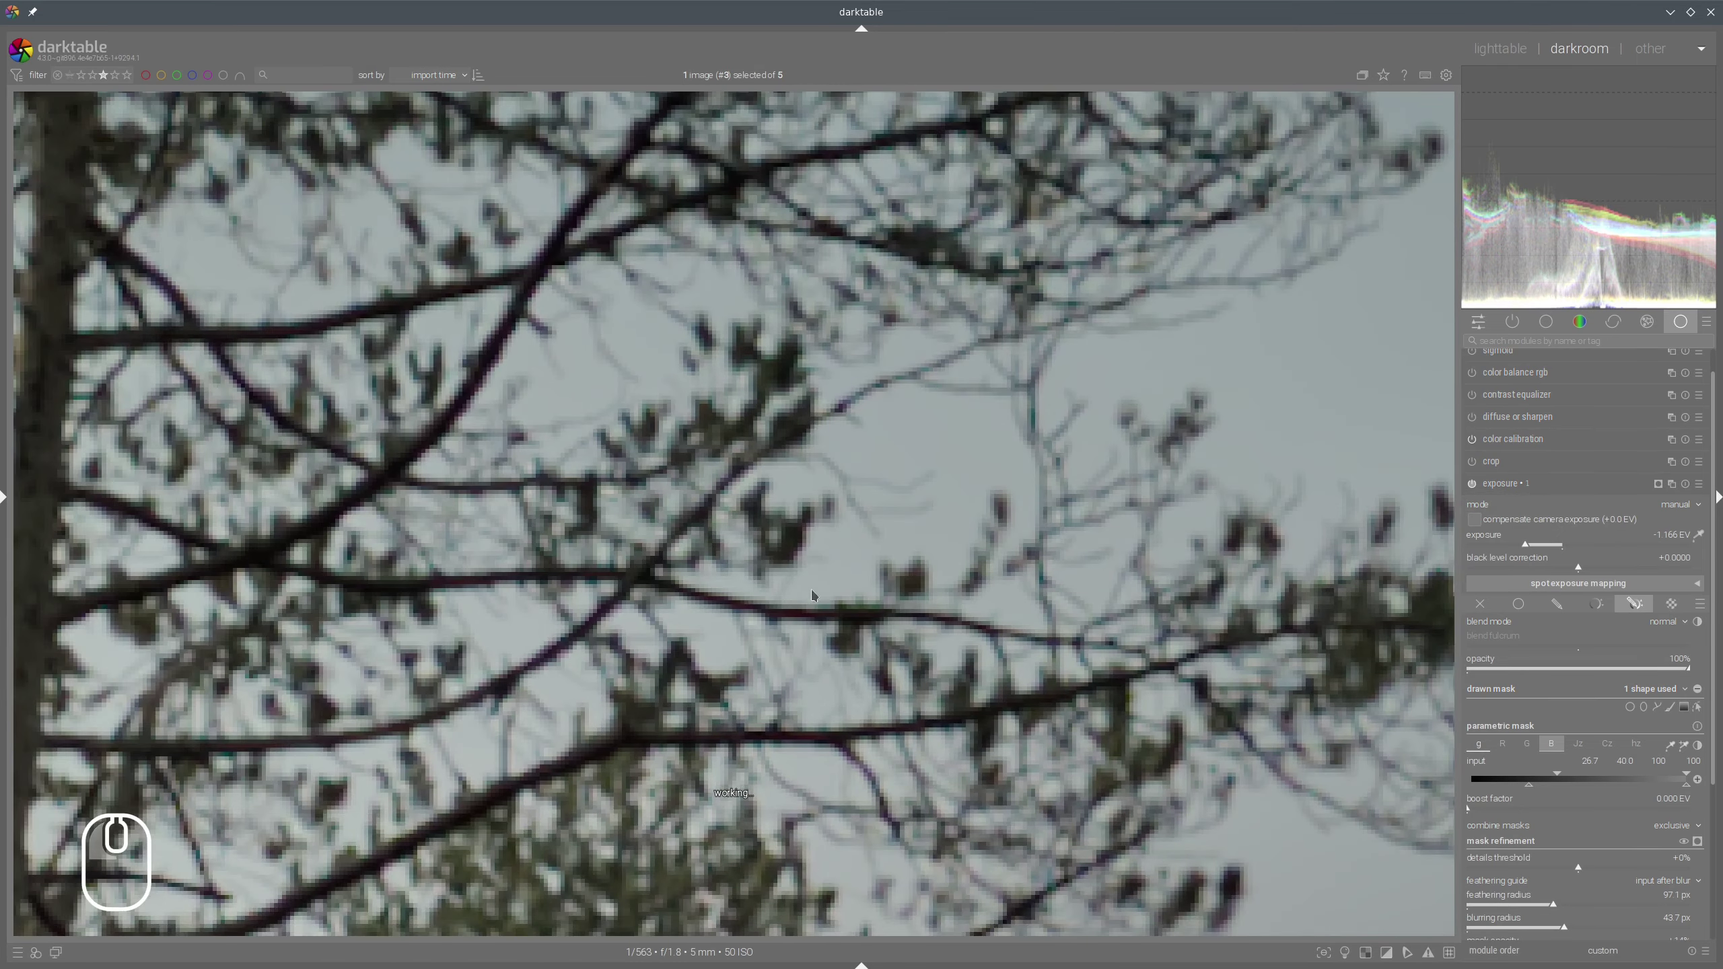
scroll(829, 584, "down", 3)
scroll(889, 611, "up", 4)
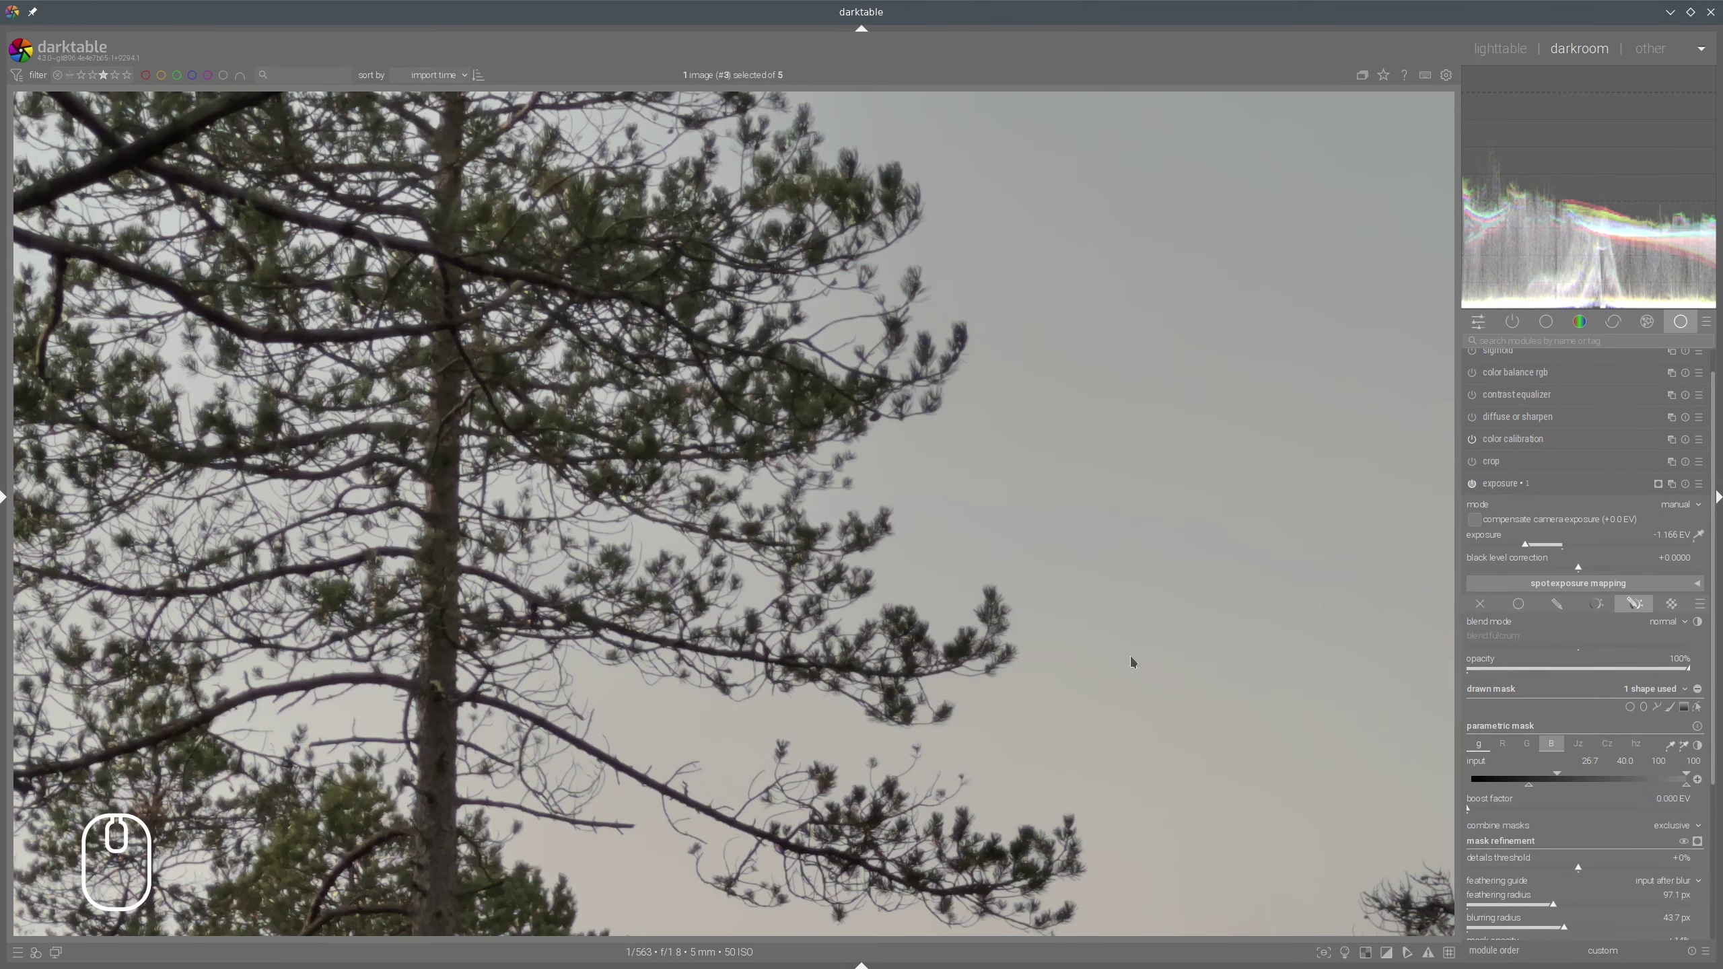
scroll(1004, 535, "down", 4)
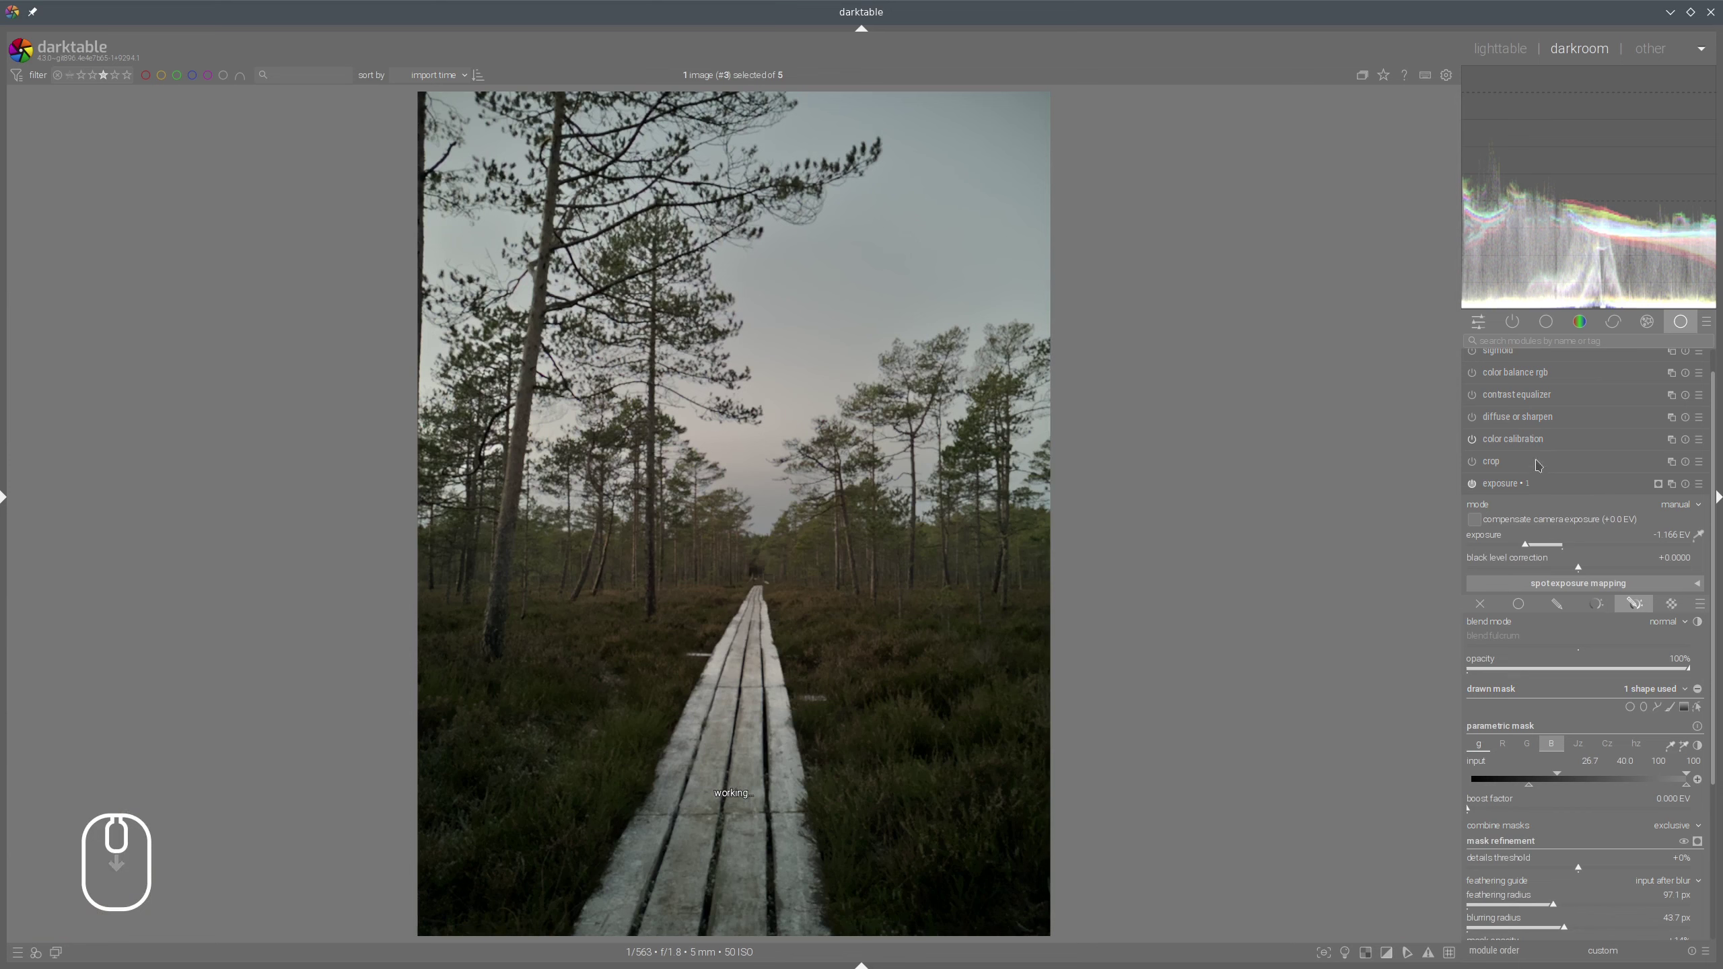
Add a third, unmasked exposure instance and brighten the whole photo by +0.901 EV
left_click(1518, 485)
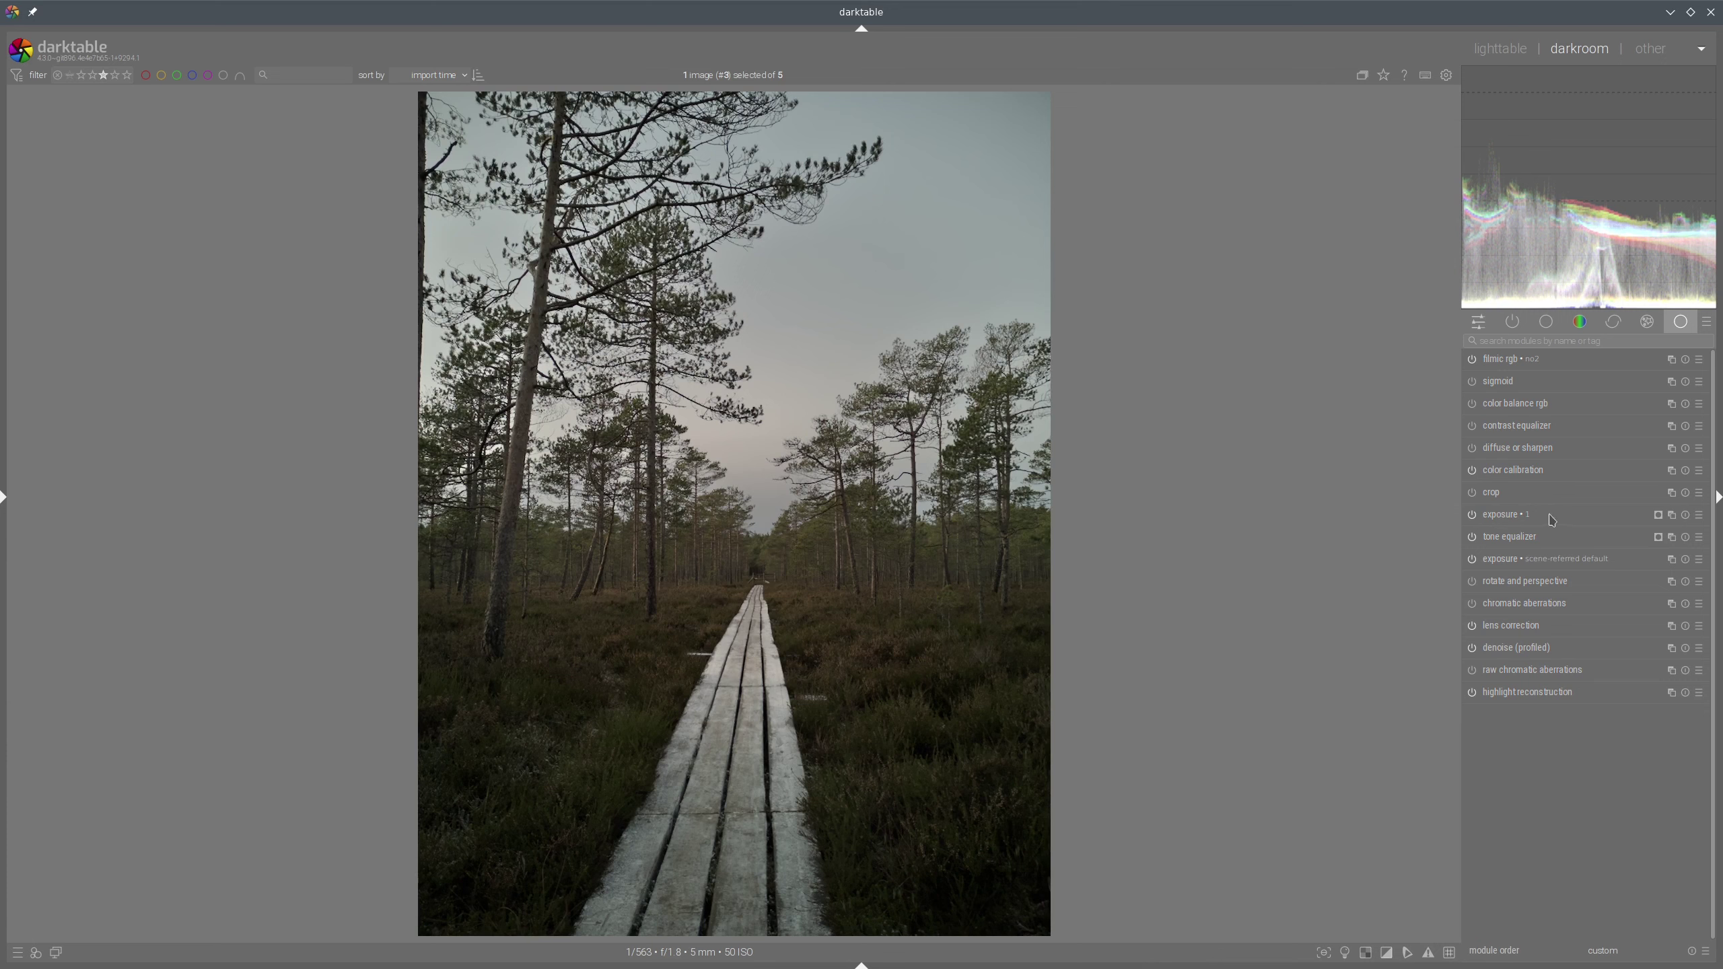
left_click(1671, 514)
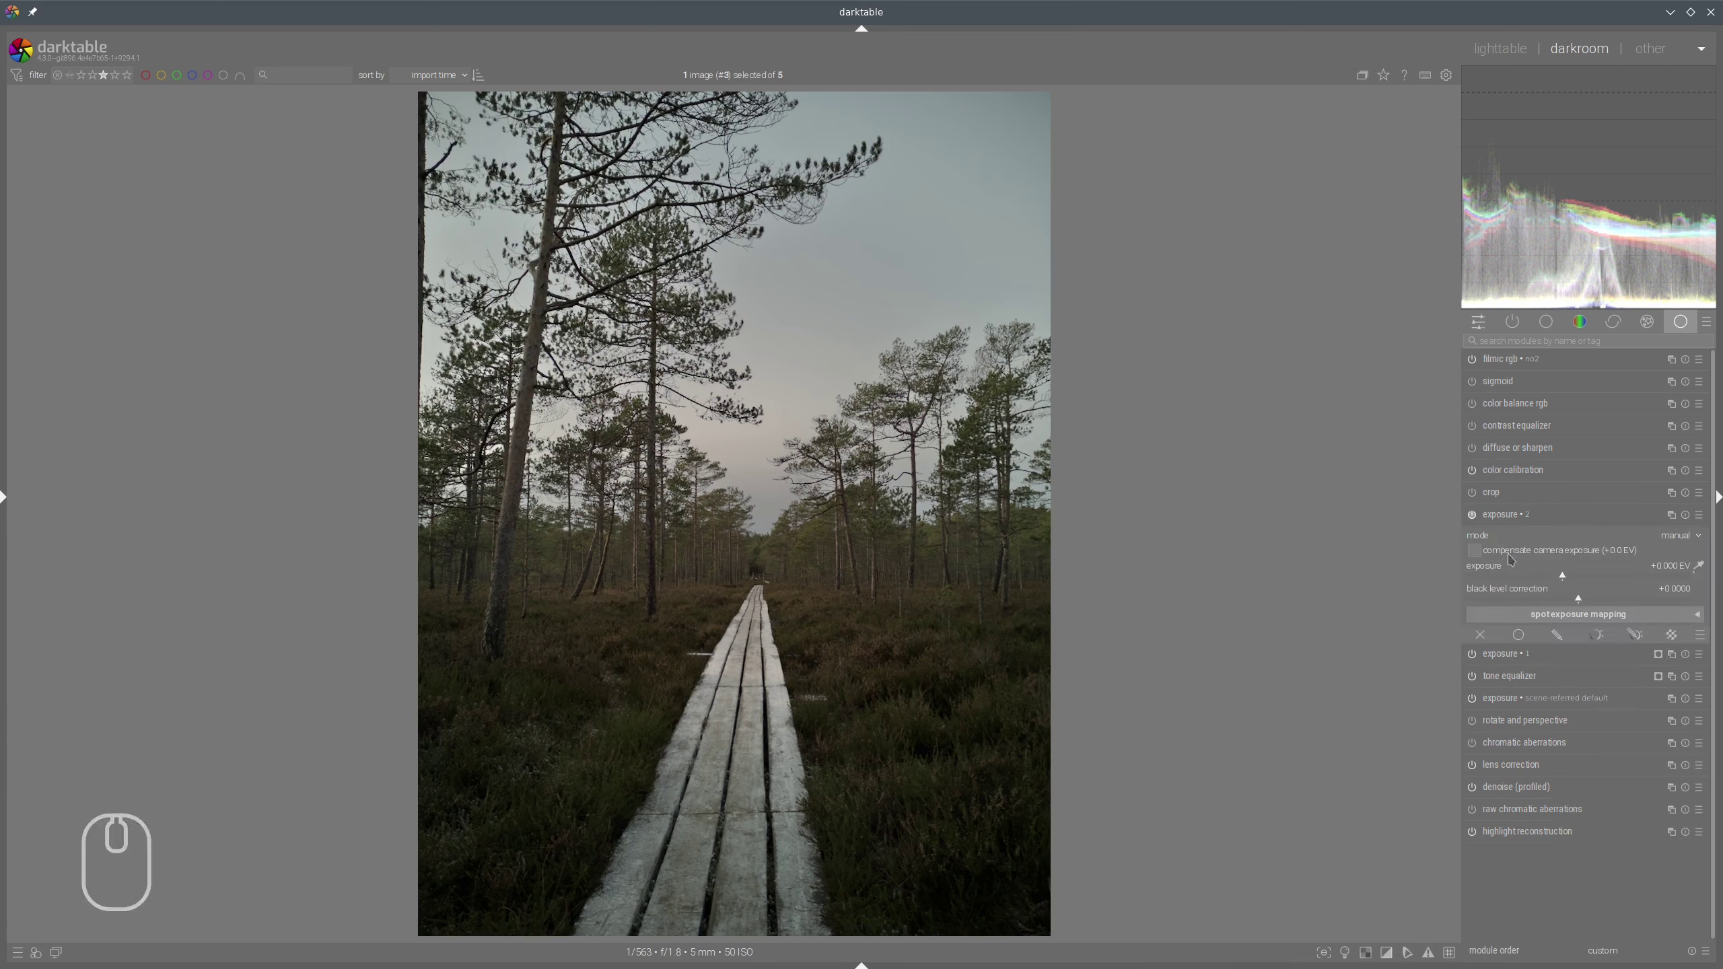
left_click_drag(1563, 576, 1592, 579)
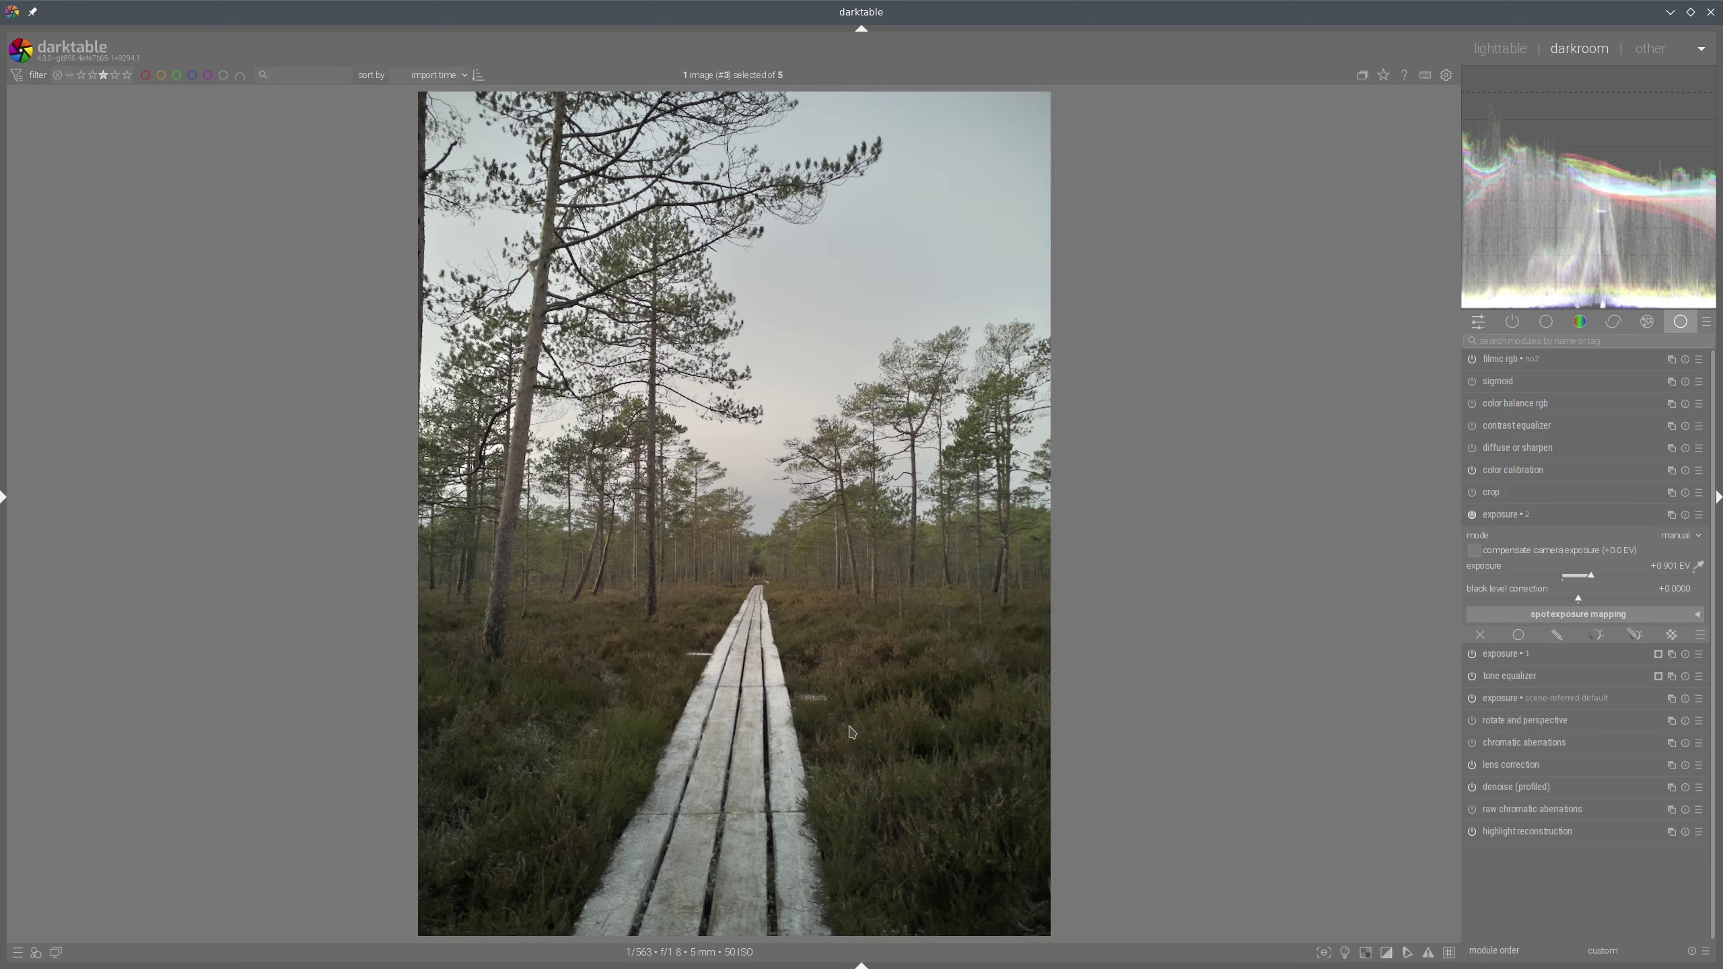
left_click(1519, 522)
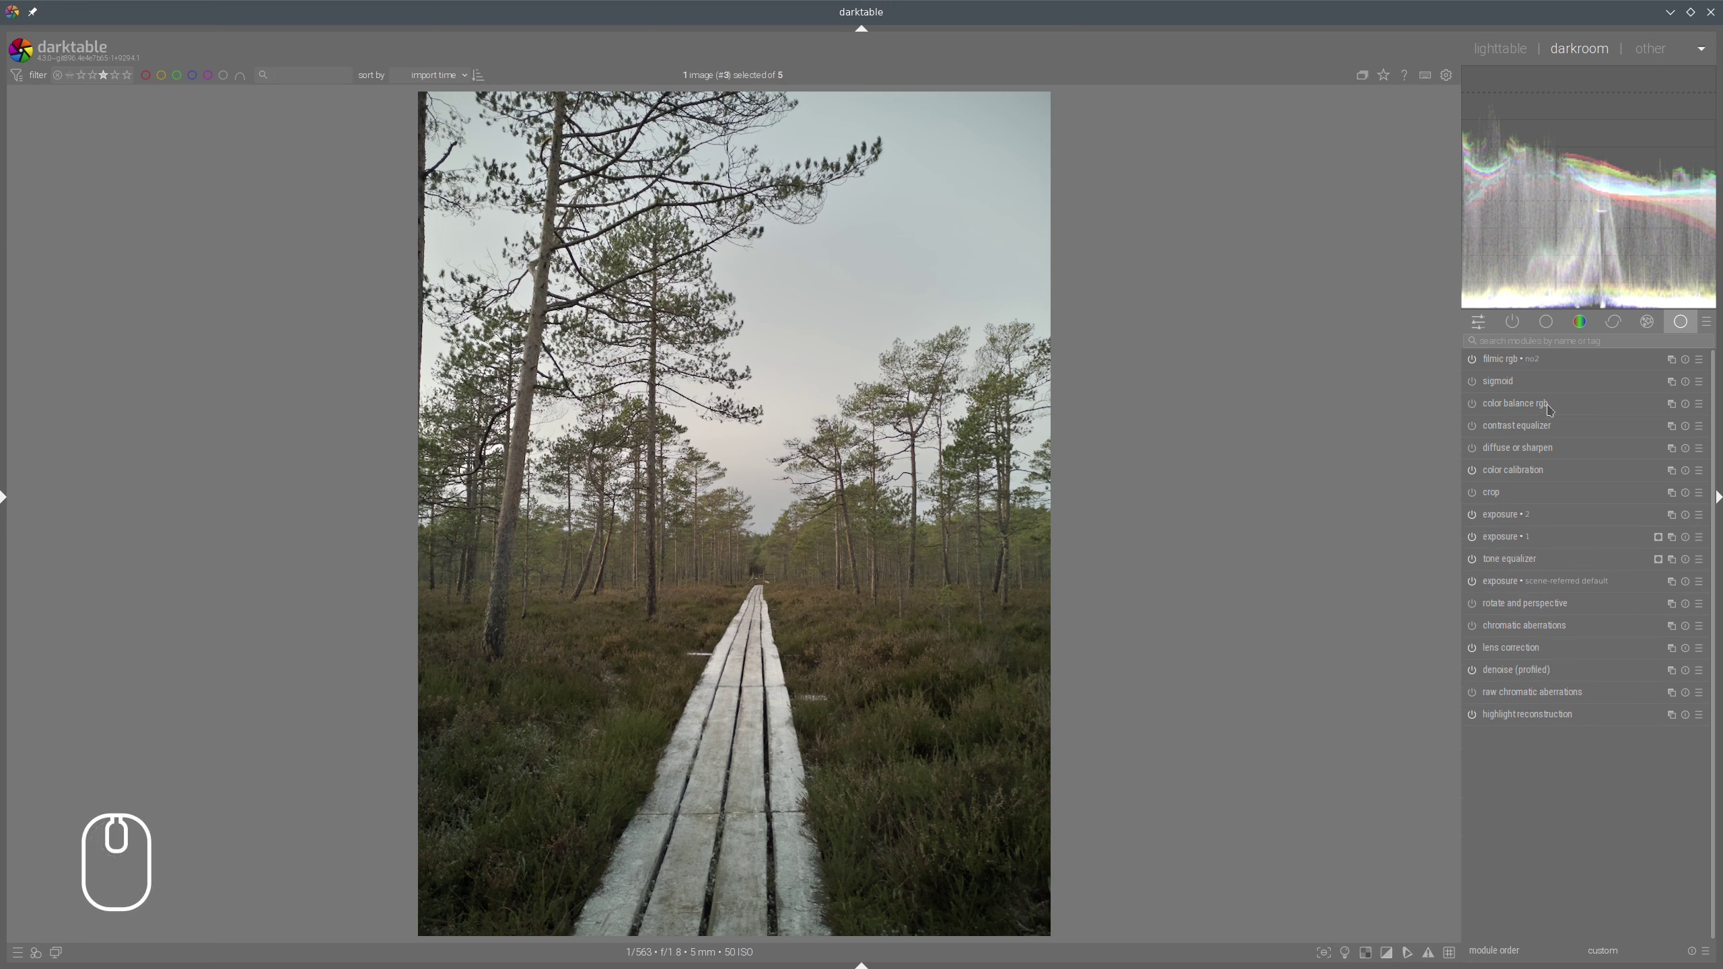
In color balance rgb, set the perceptual brilliance to +12.05% for highlights and -10.24% for shadows
left_click(1485, 404)
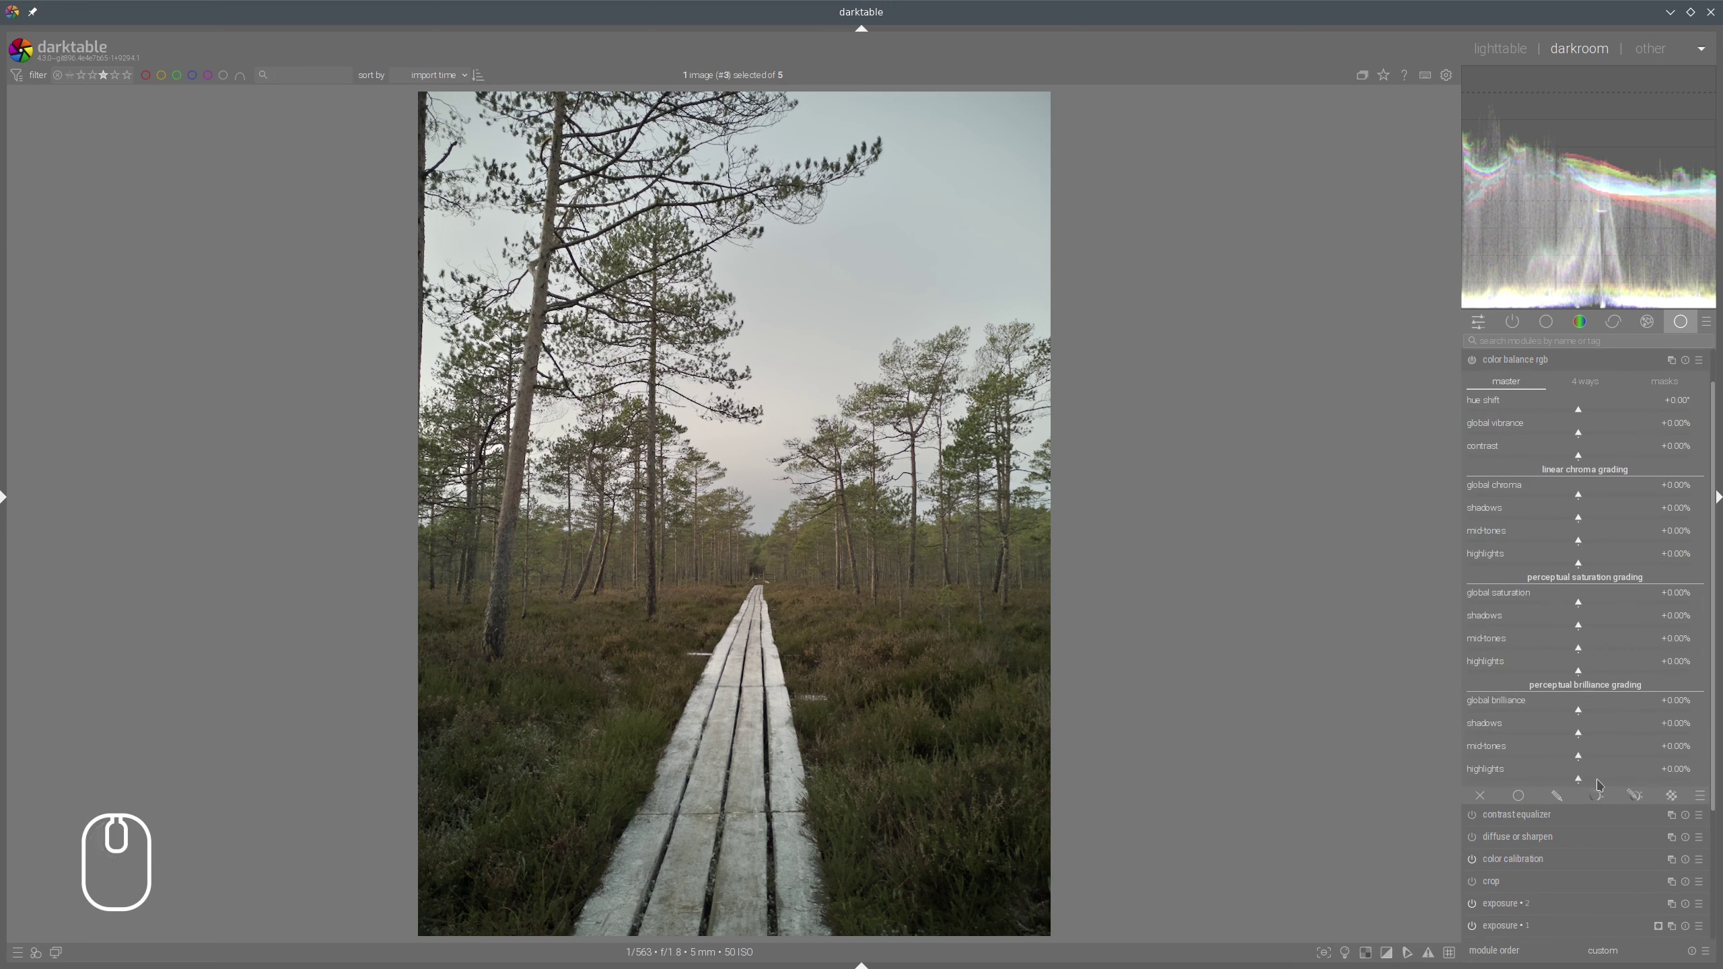
left_click(1598, 781)
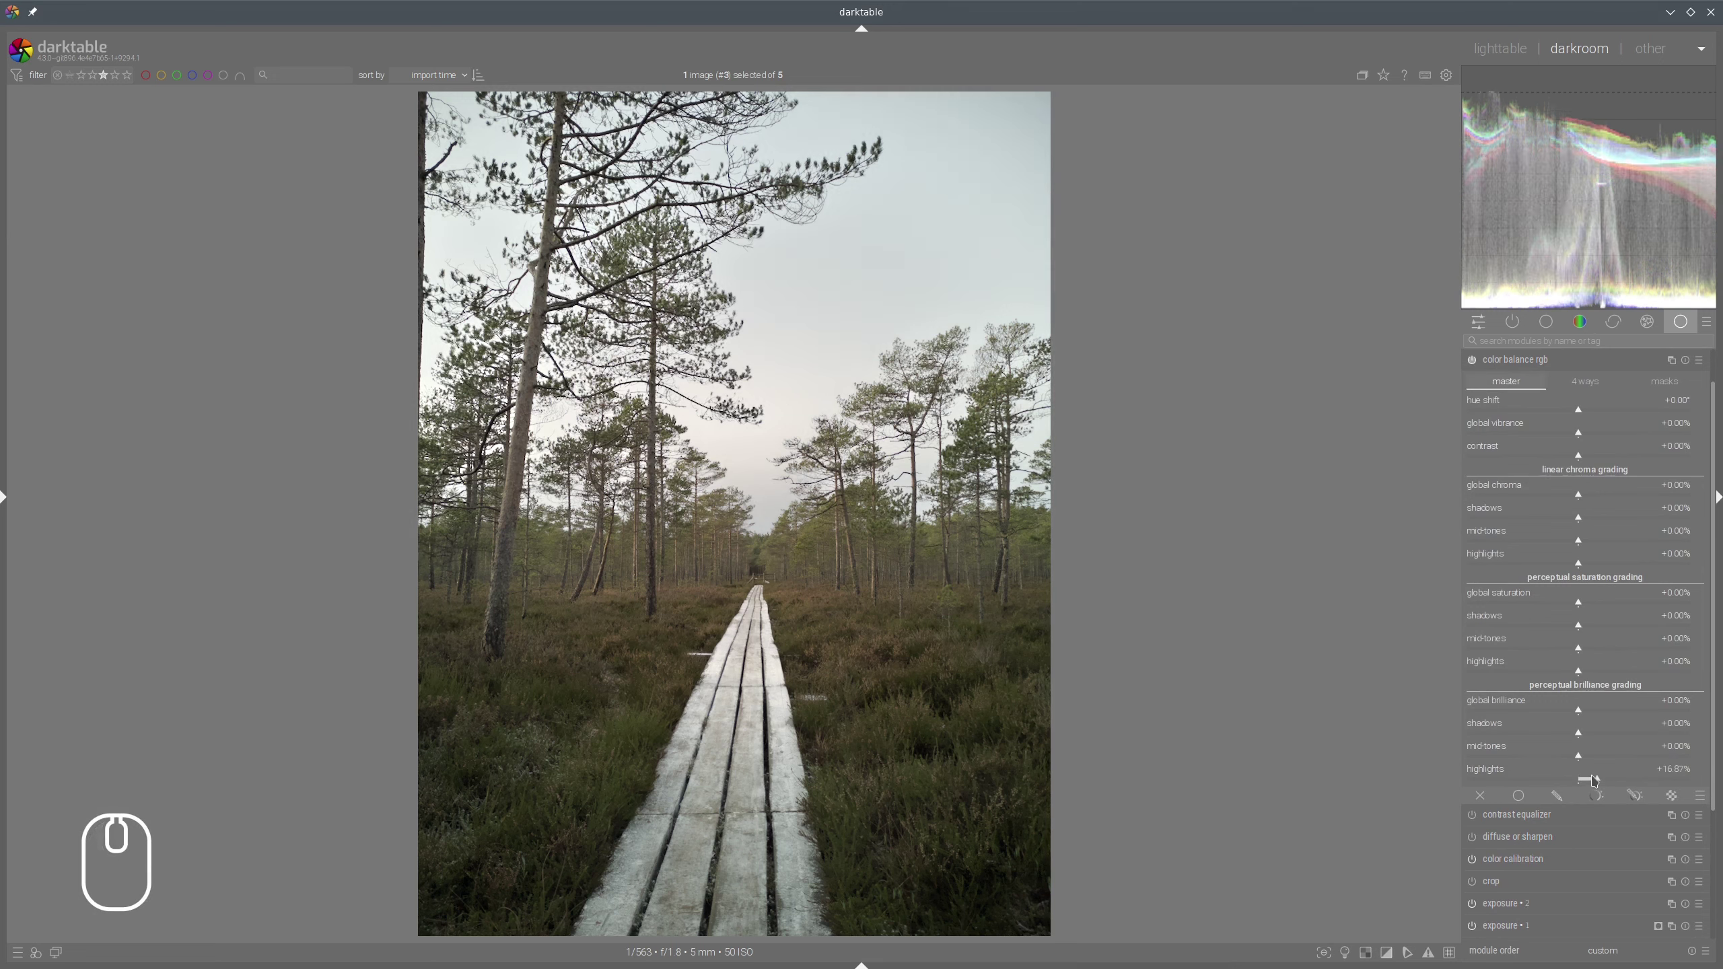
left_click(1592, 781)
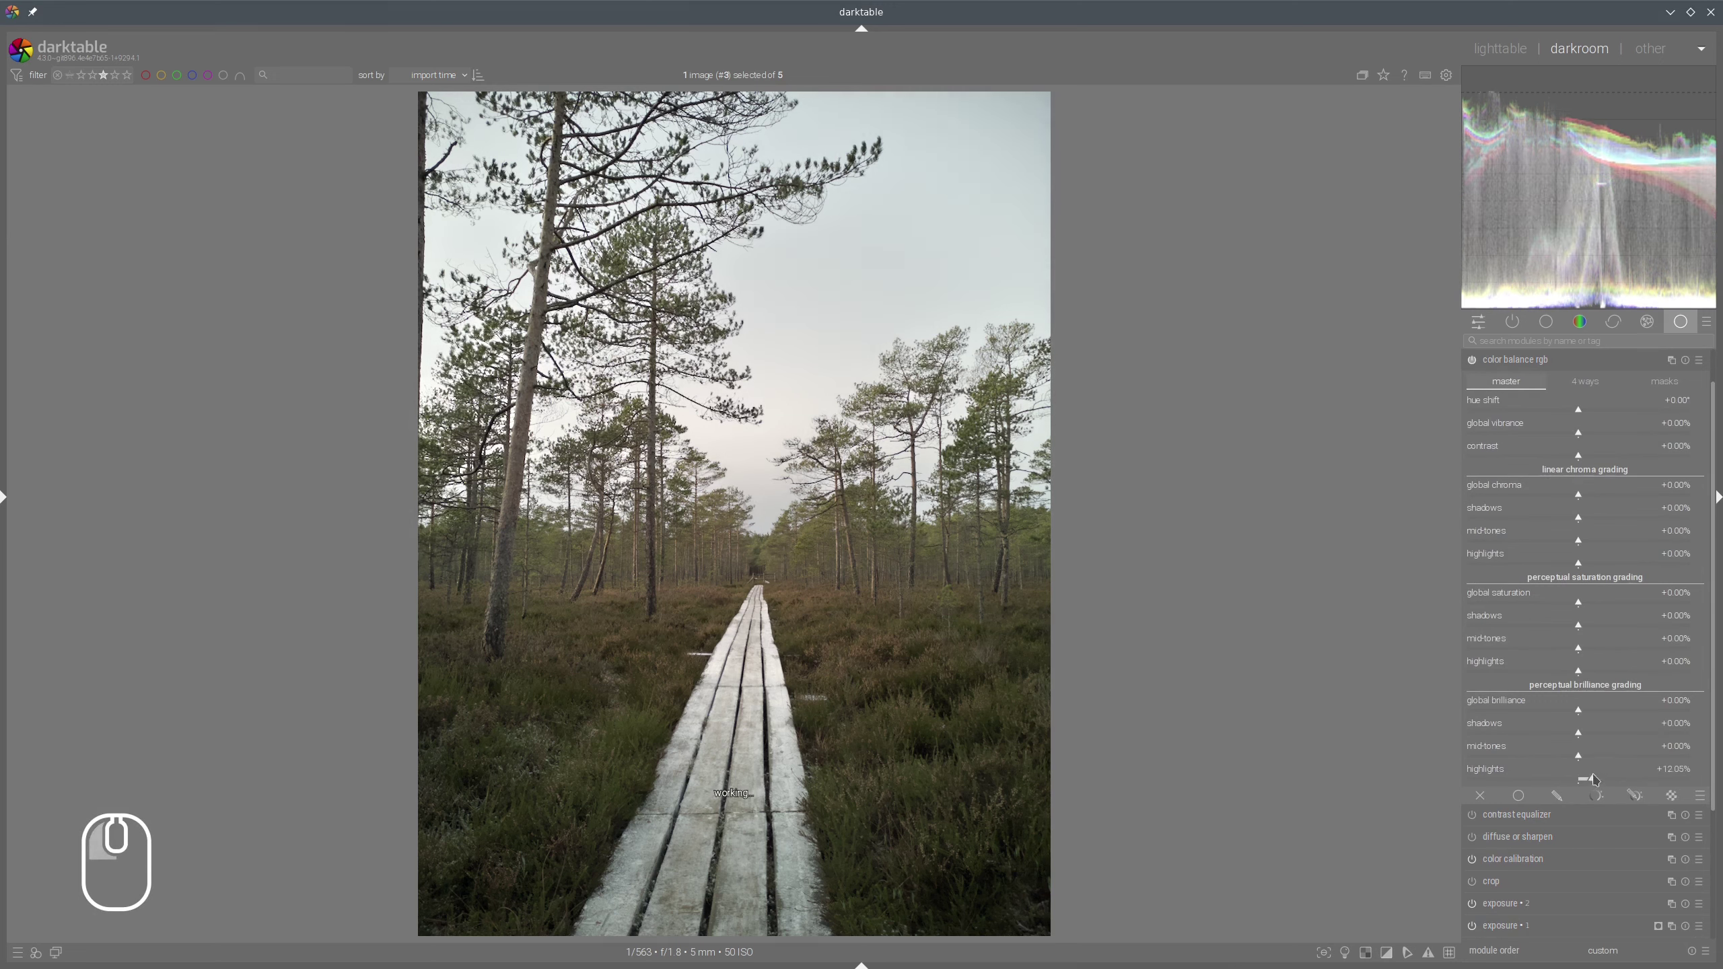
left_click(1568, 735)
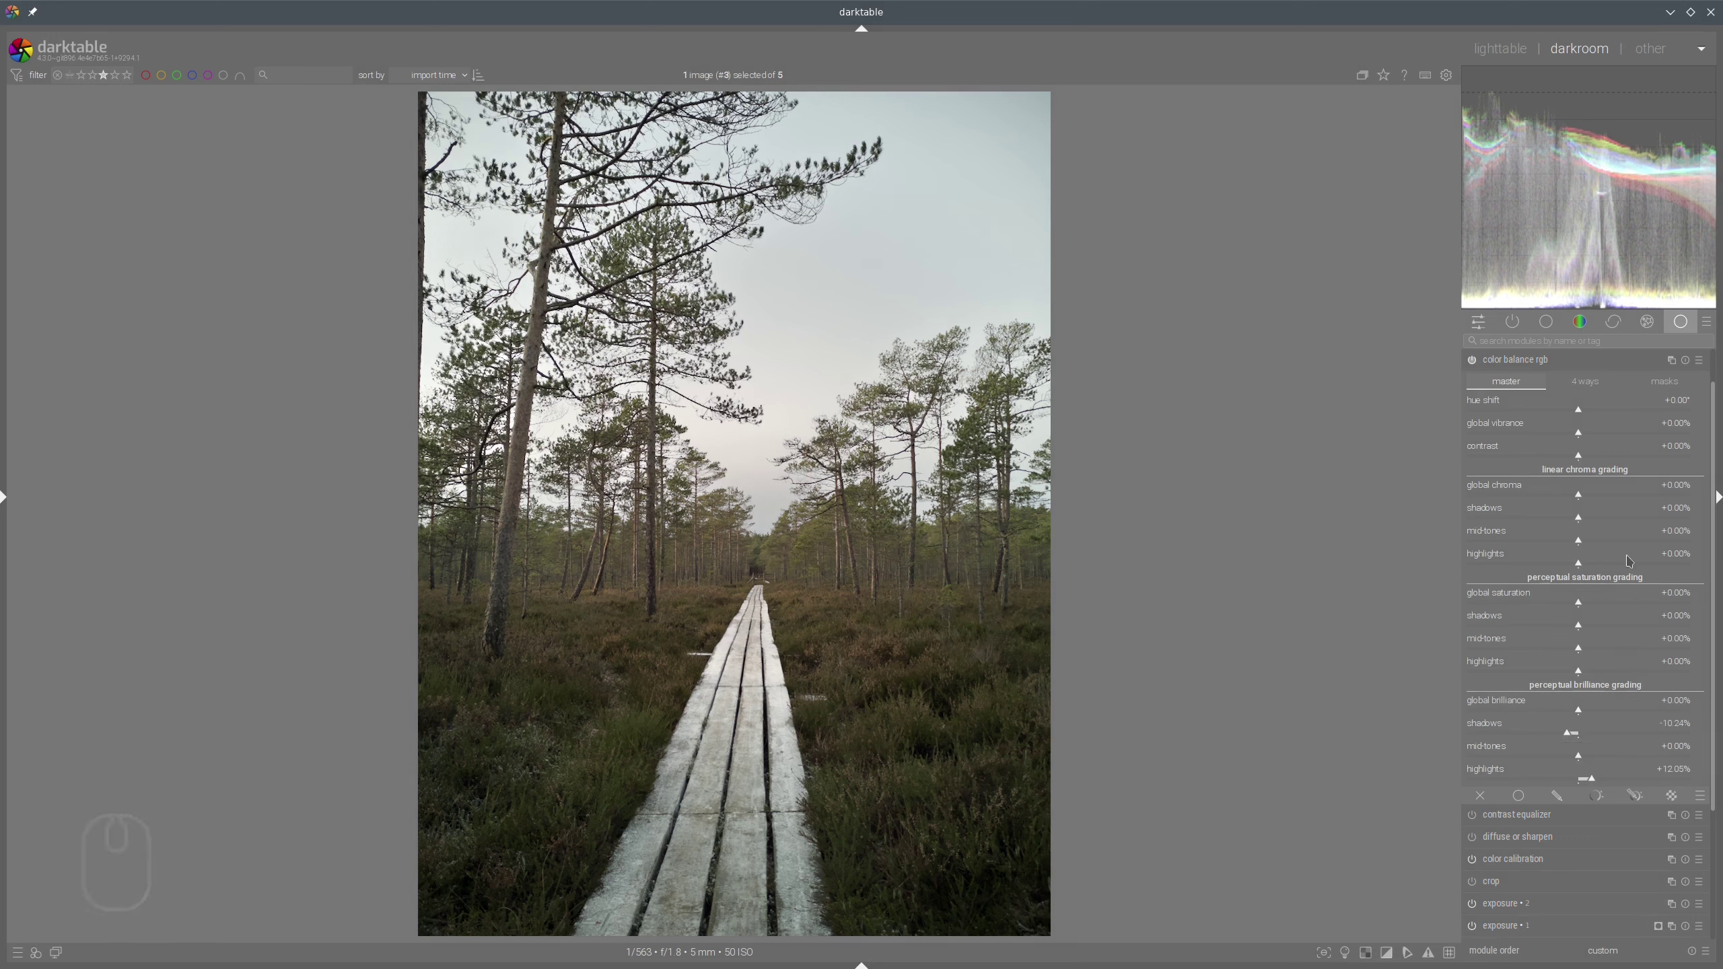
Set global vibrance to +28.31% and perceptual saturation to +54.82% for shadows and +25.30% for midtones in color balance rgb
left_click(1640, 434)
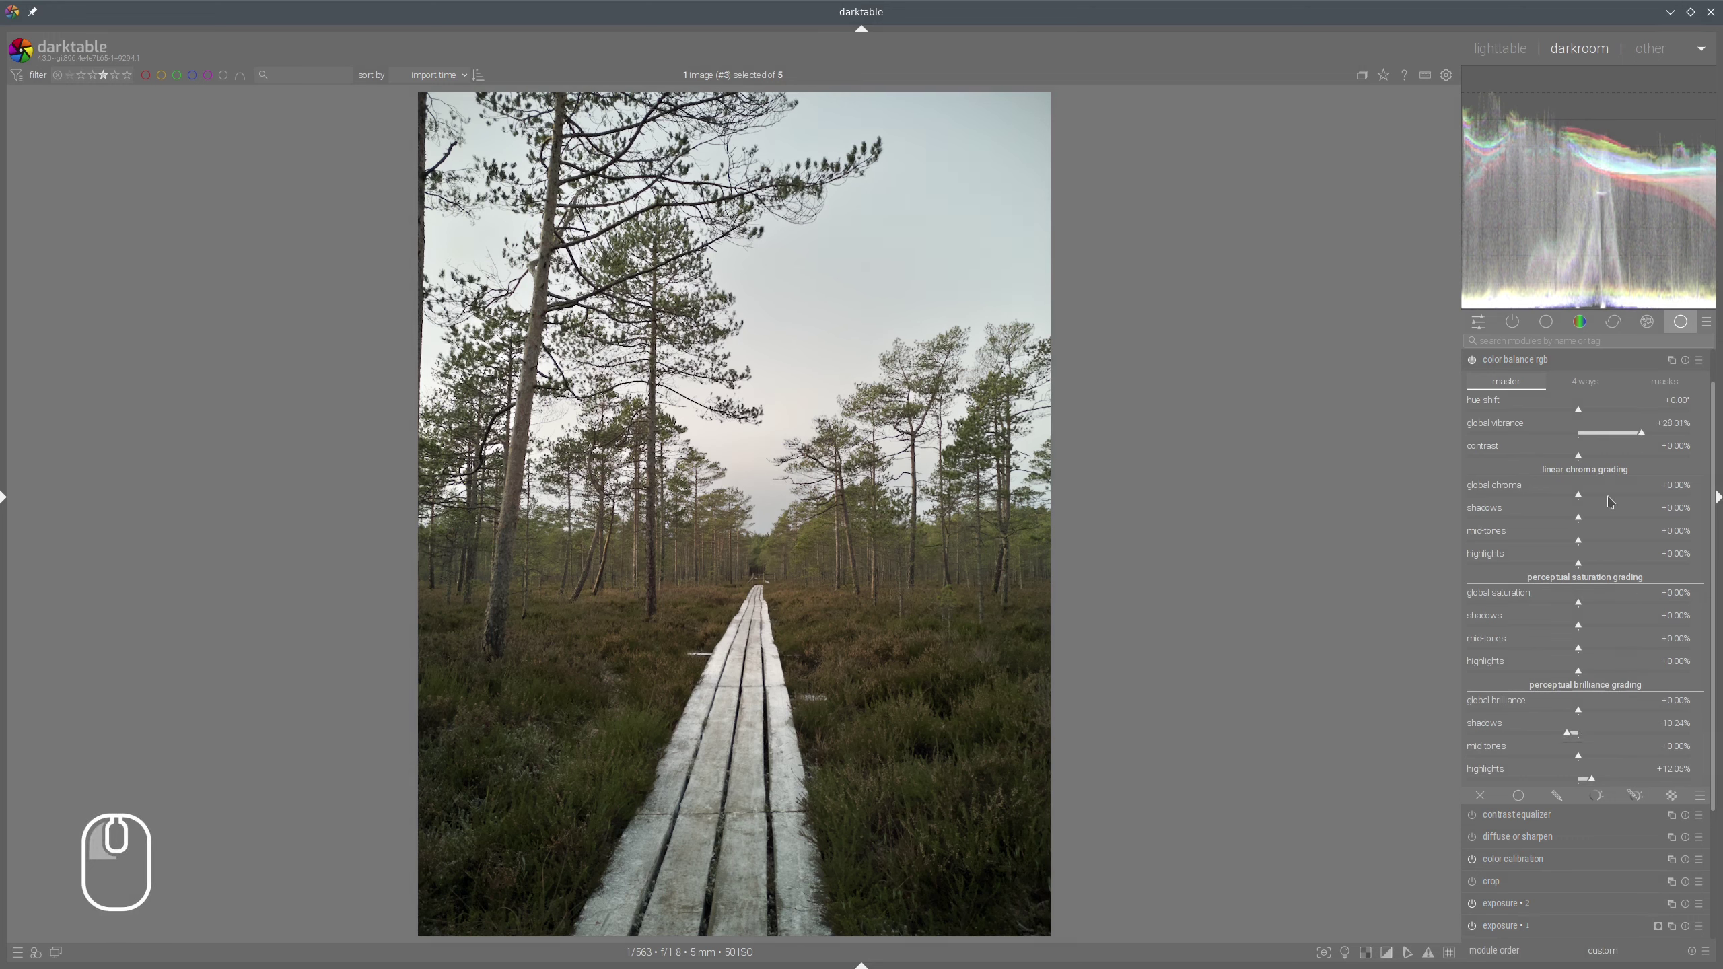
left_click(1640, 626)
left_click(1607, 649)
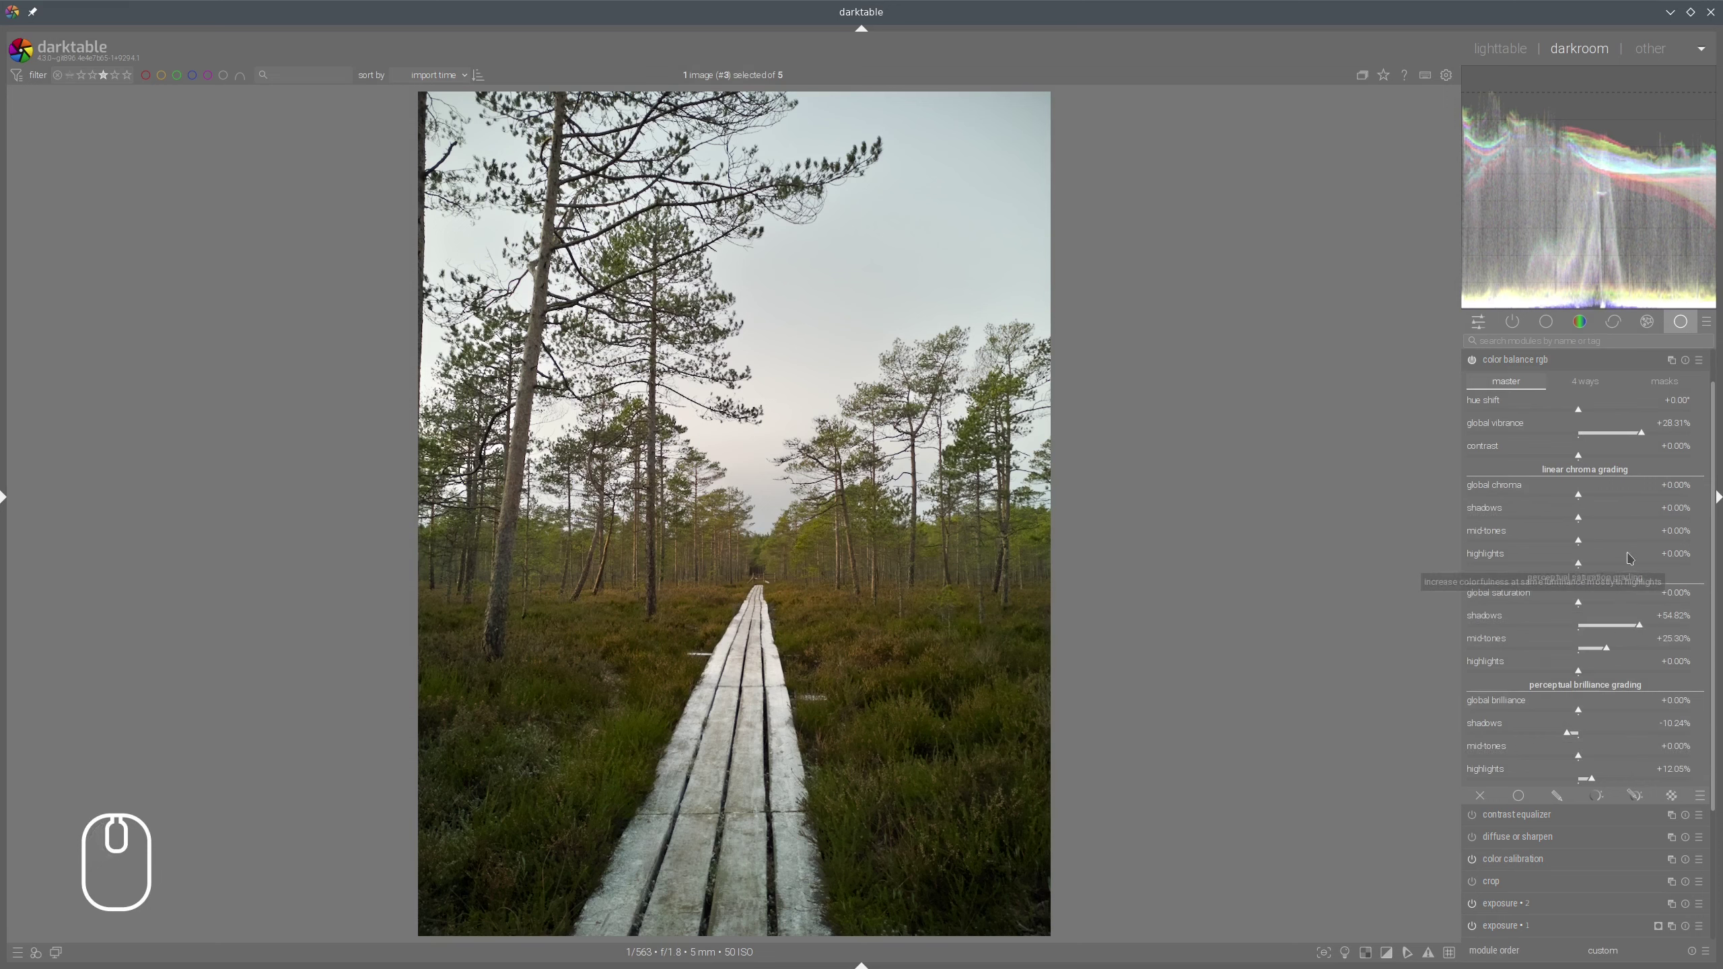
left_click(1516, 363)
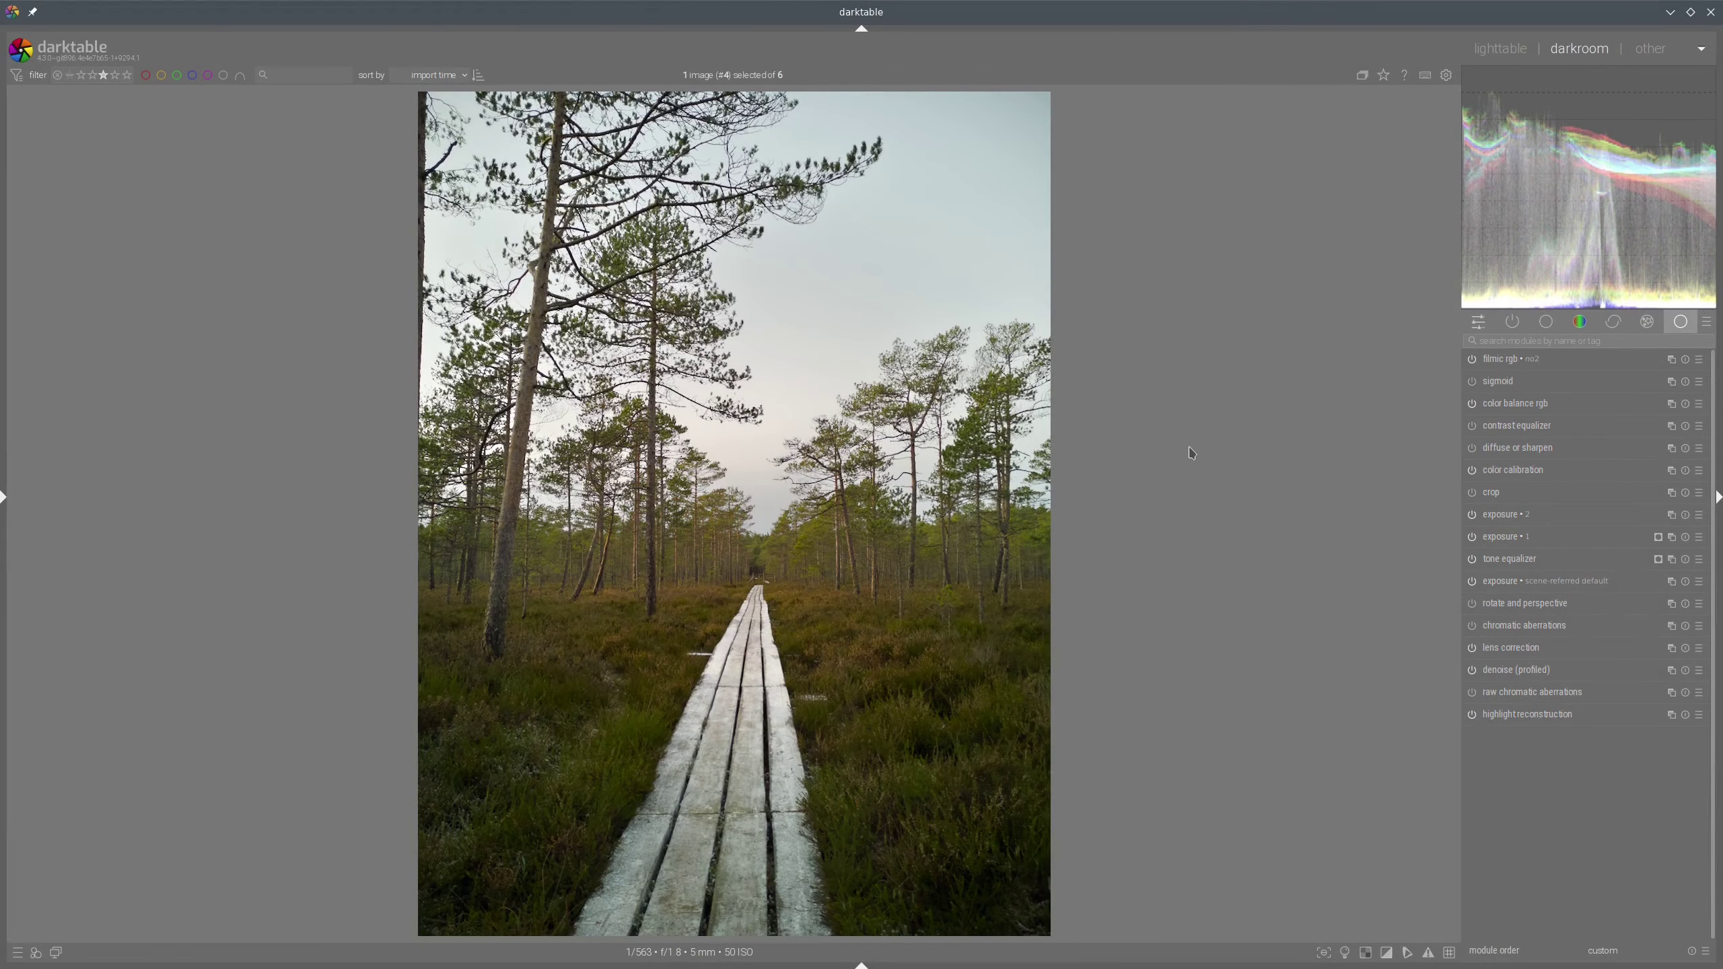
Apply the clarity2 preset to the diffuse or sharpen module
left_click(1497, 449)
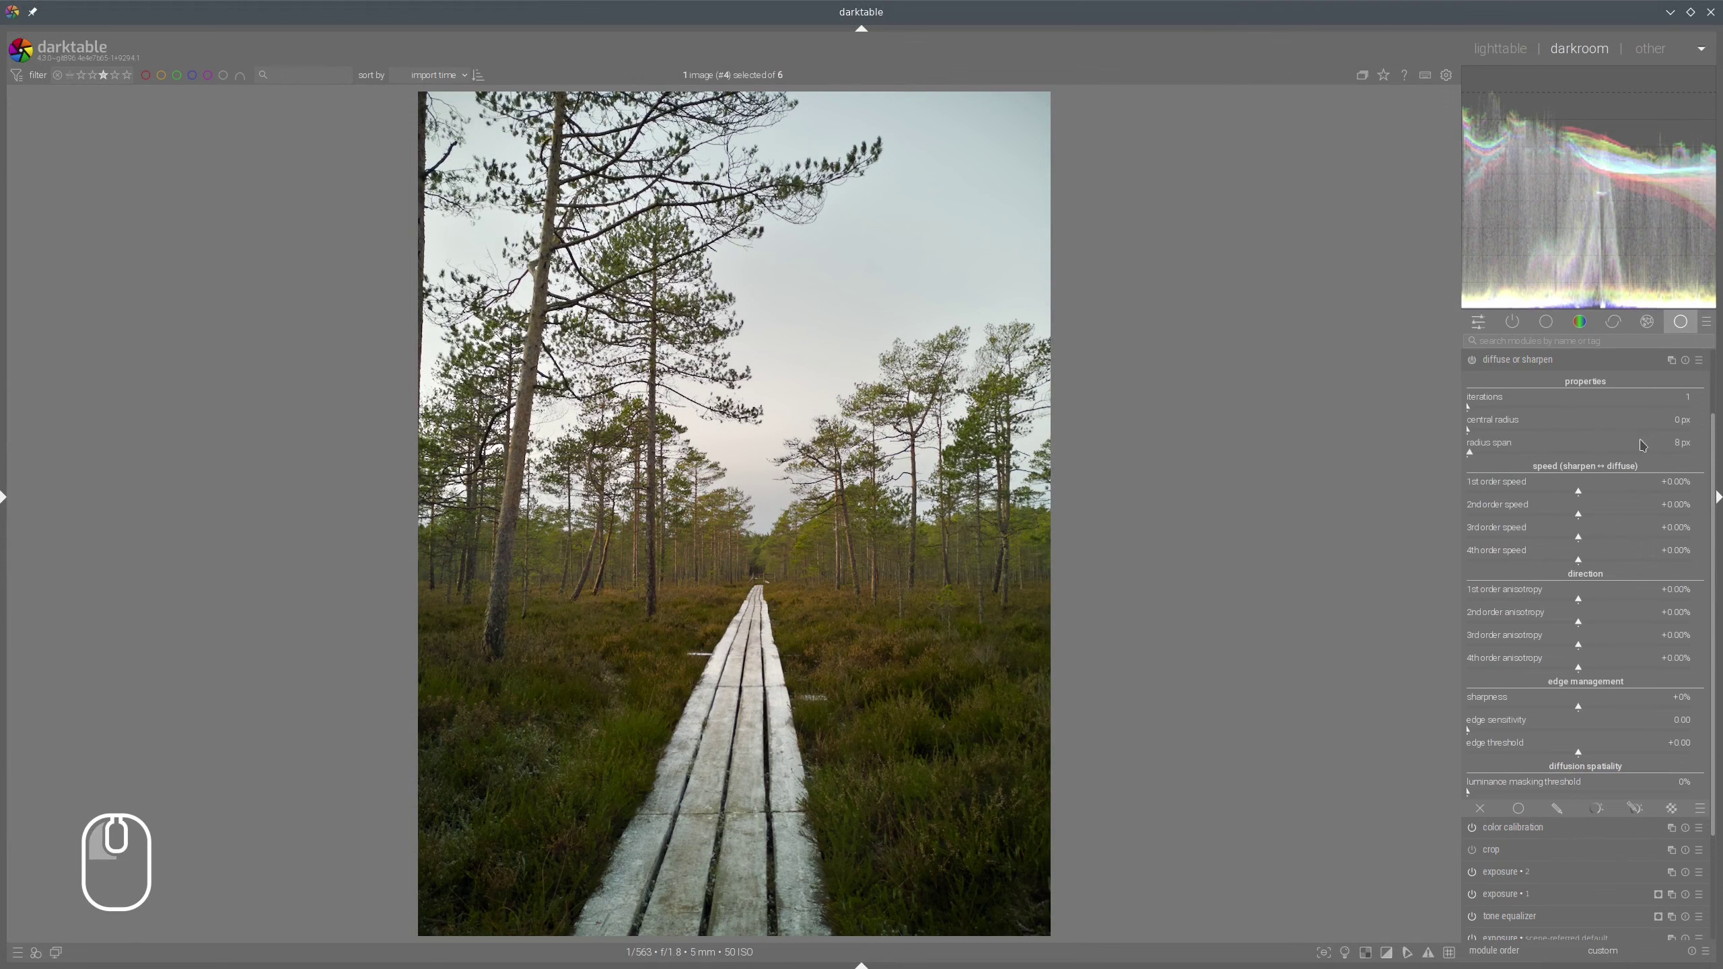
left_click(1699, 359)
left_click(1576, 639)
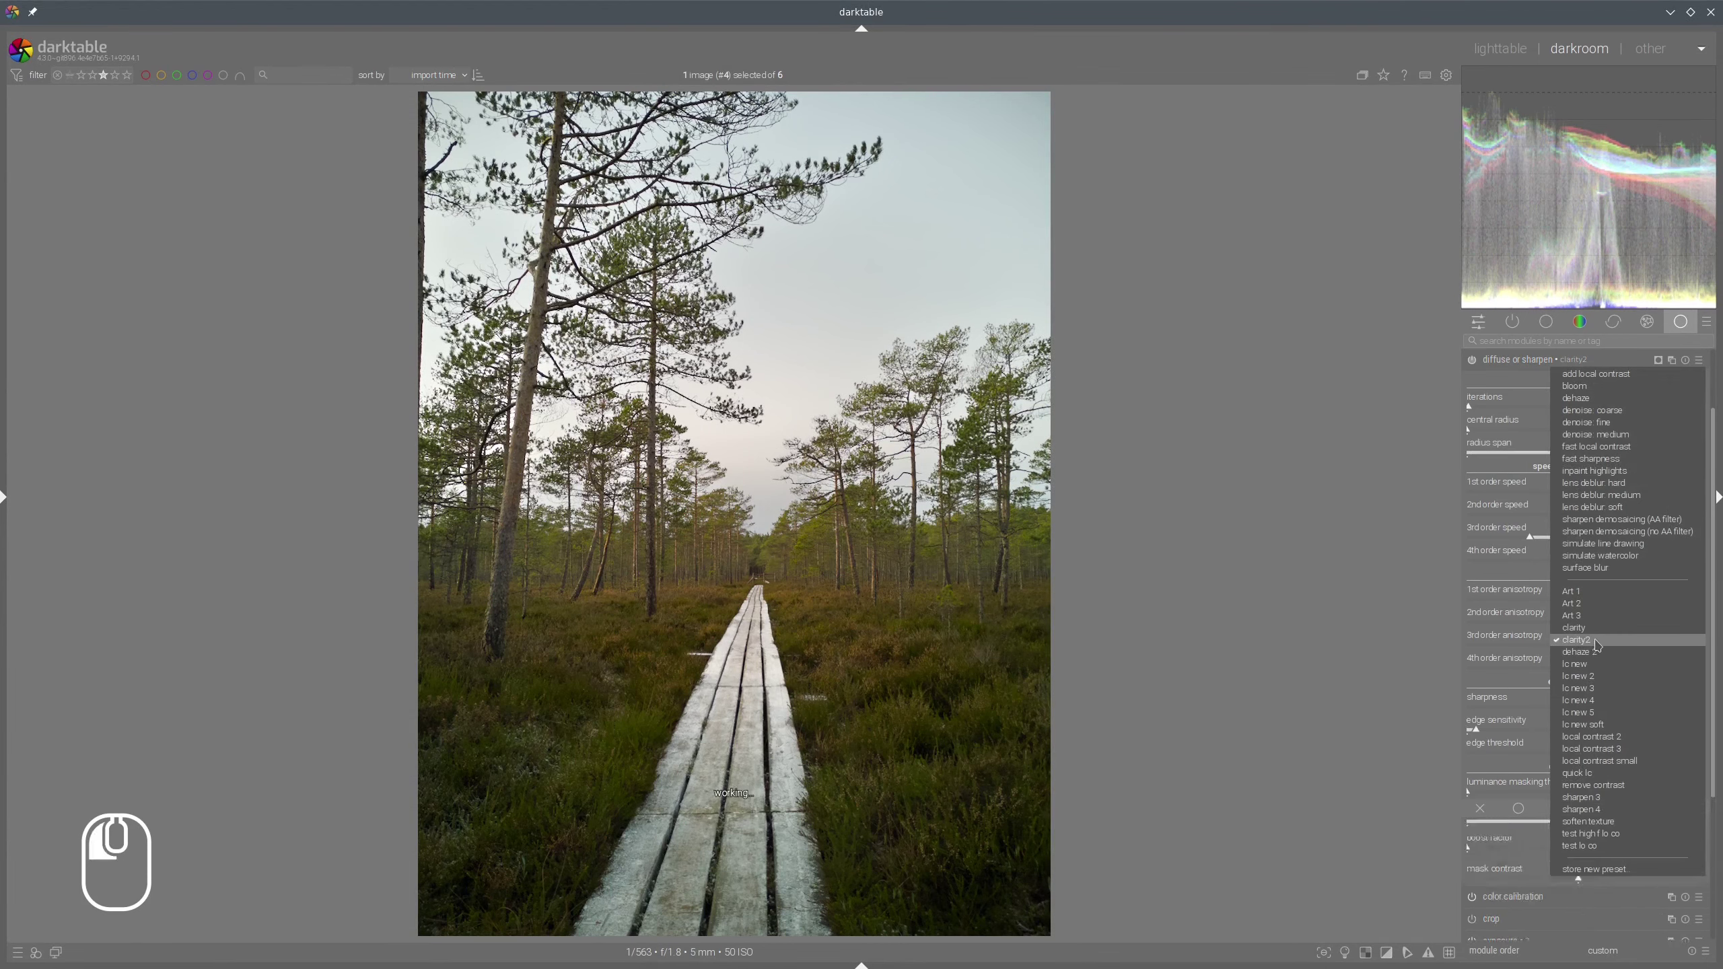
left_click(1527, 360)
Compare the photo's local contrast with diffuse or sharpen off and on
scroll(1512, 466, "up", 2)
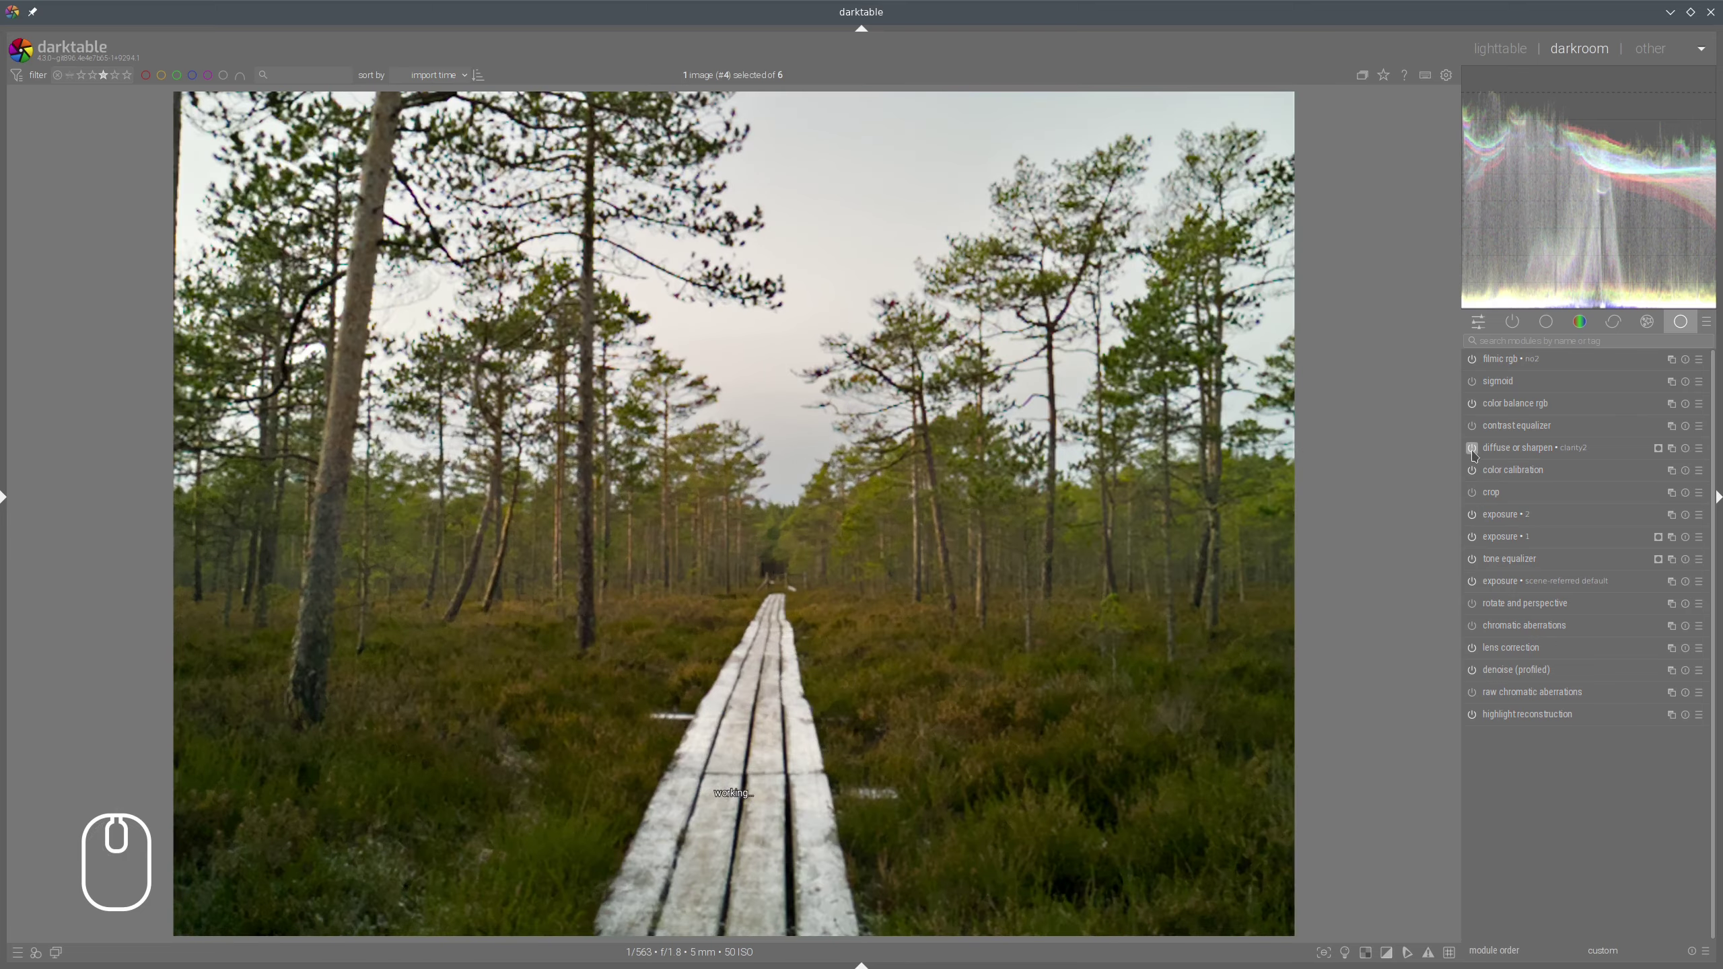
left_click(1472, 450)
left_click(1472, 449)
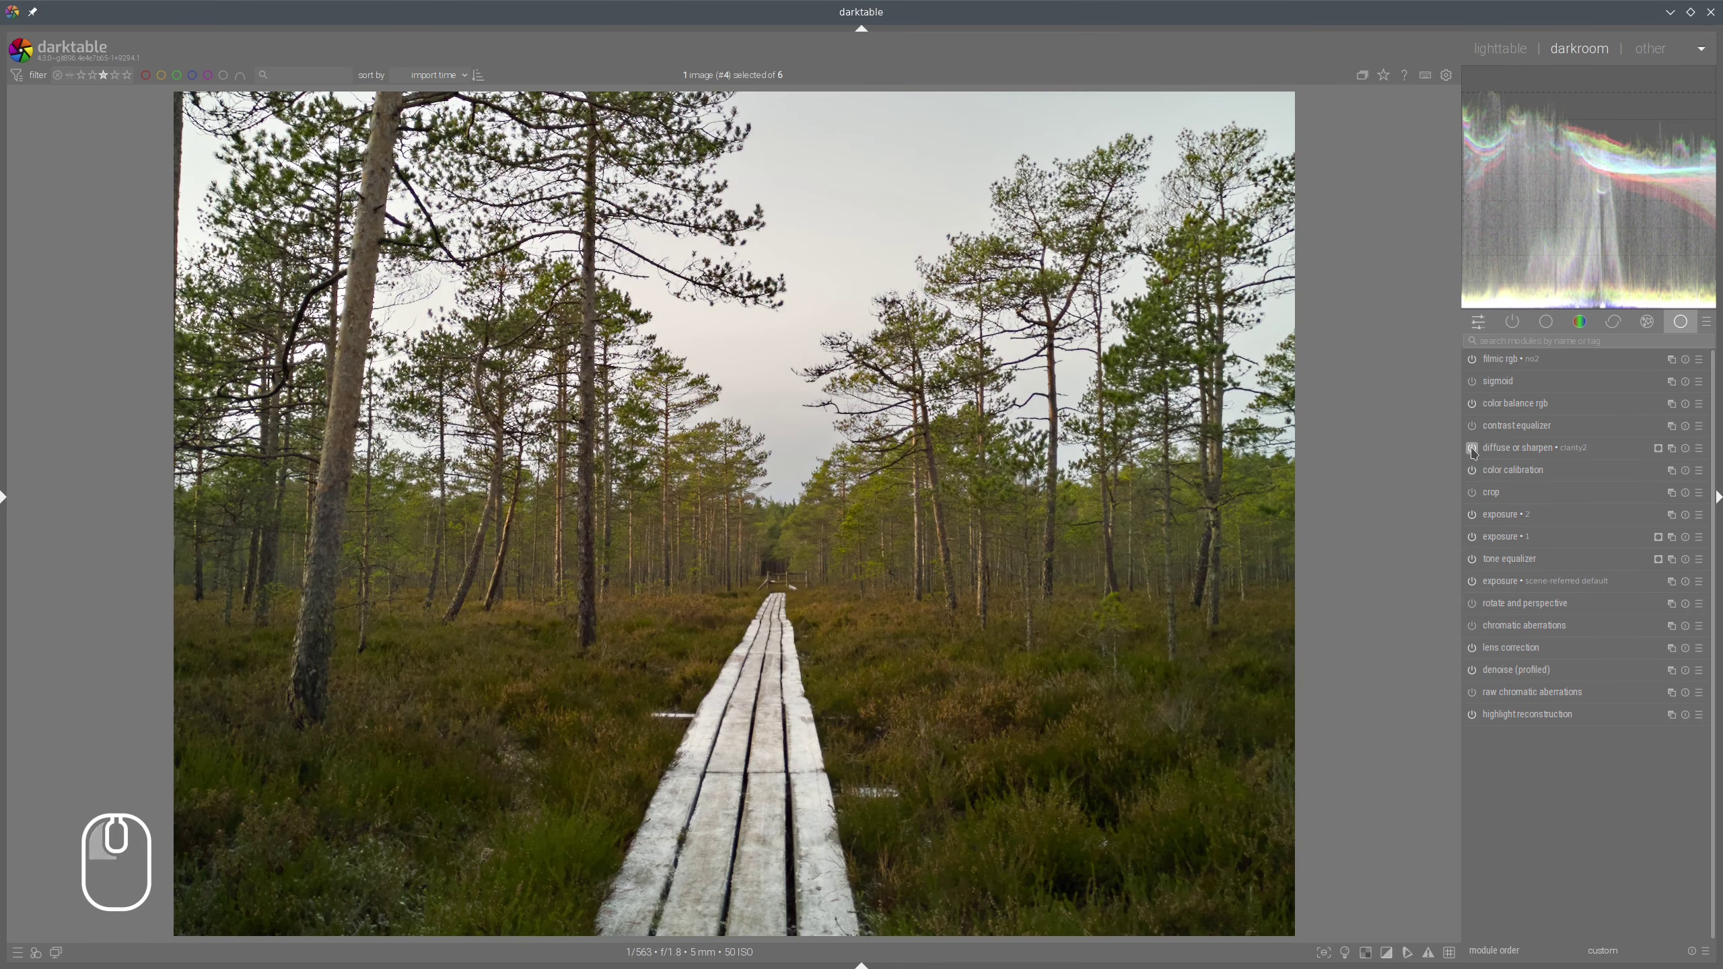
scroll(1027, 539, "down", 1)
scroll(1028, 539, "down", 3)
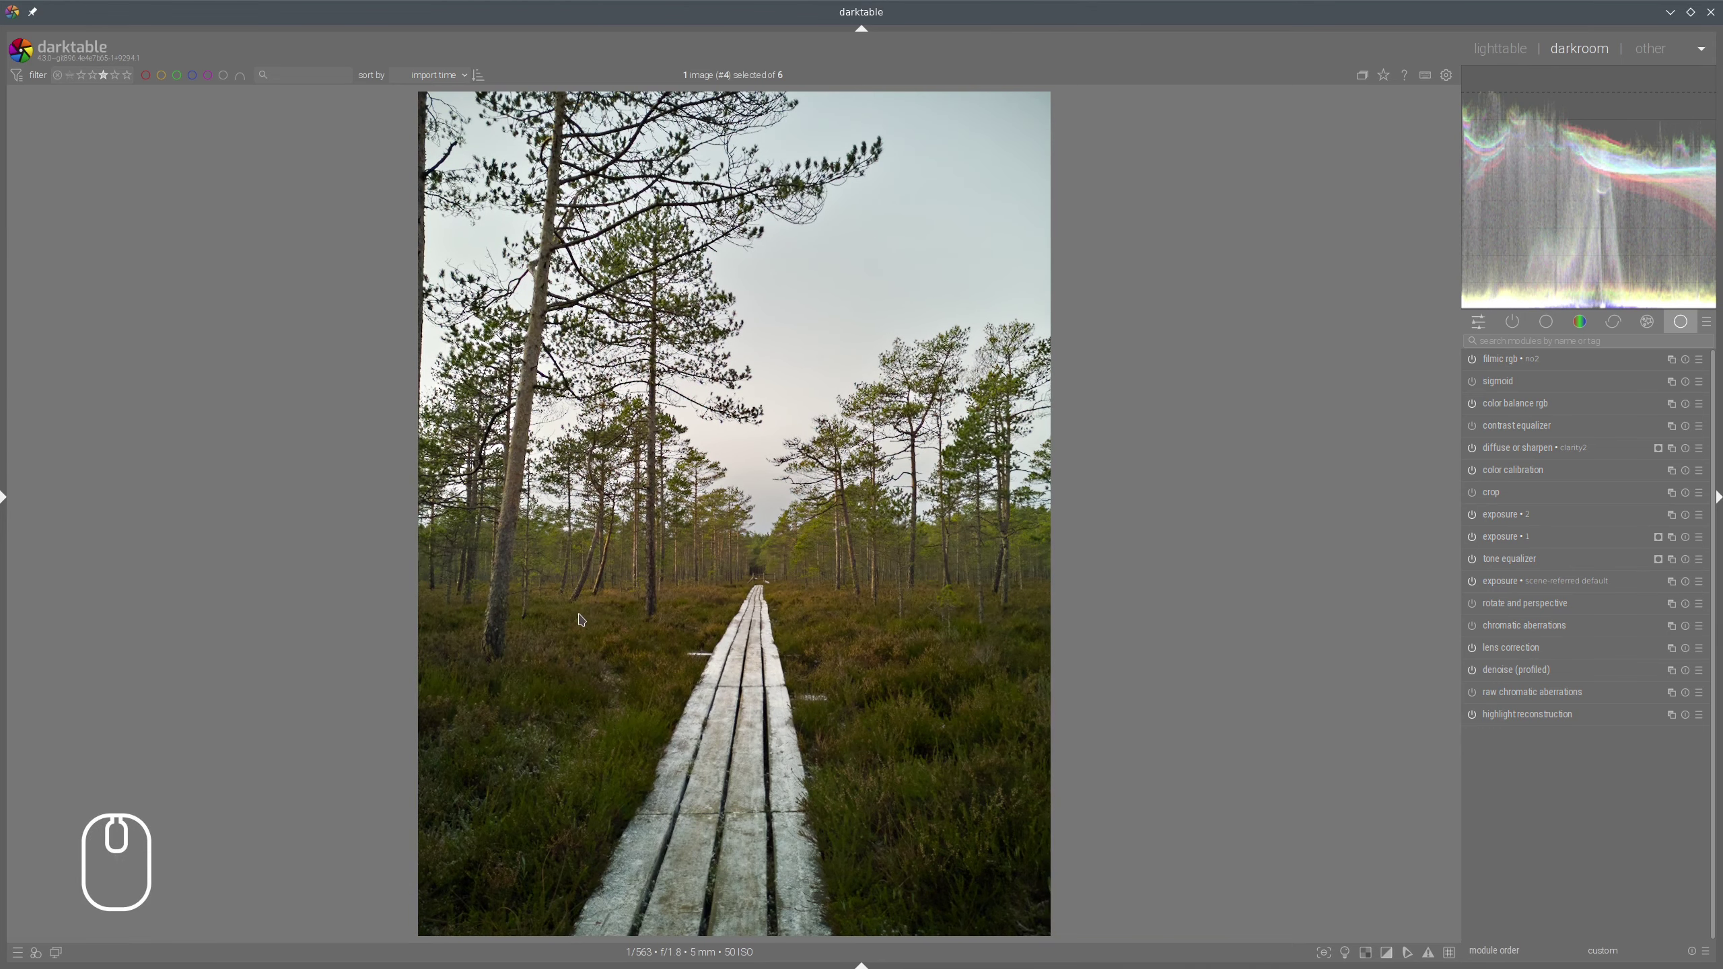
mouse_move(546, 576)
left_mouse_down()
mouse_move(616, 561)
mouse_move(855, 563)
mouse_move(974, 620)
mouse_move(899, 690)
mouse_move(622, 695)
mouse_move(534, 585)
mouse_move(605, 583)
left_mouse_up()
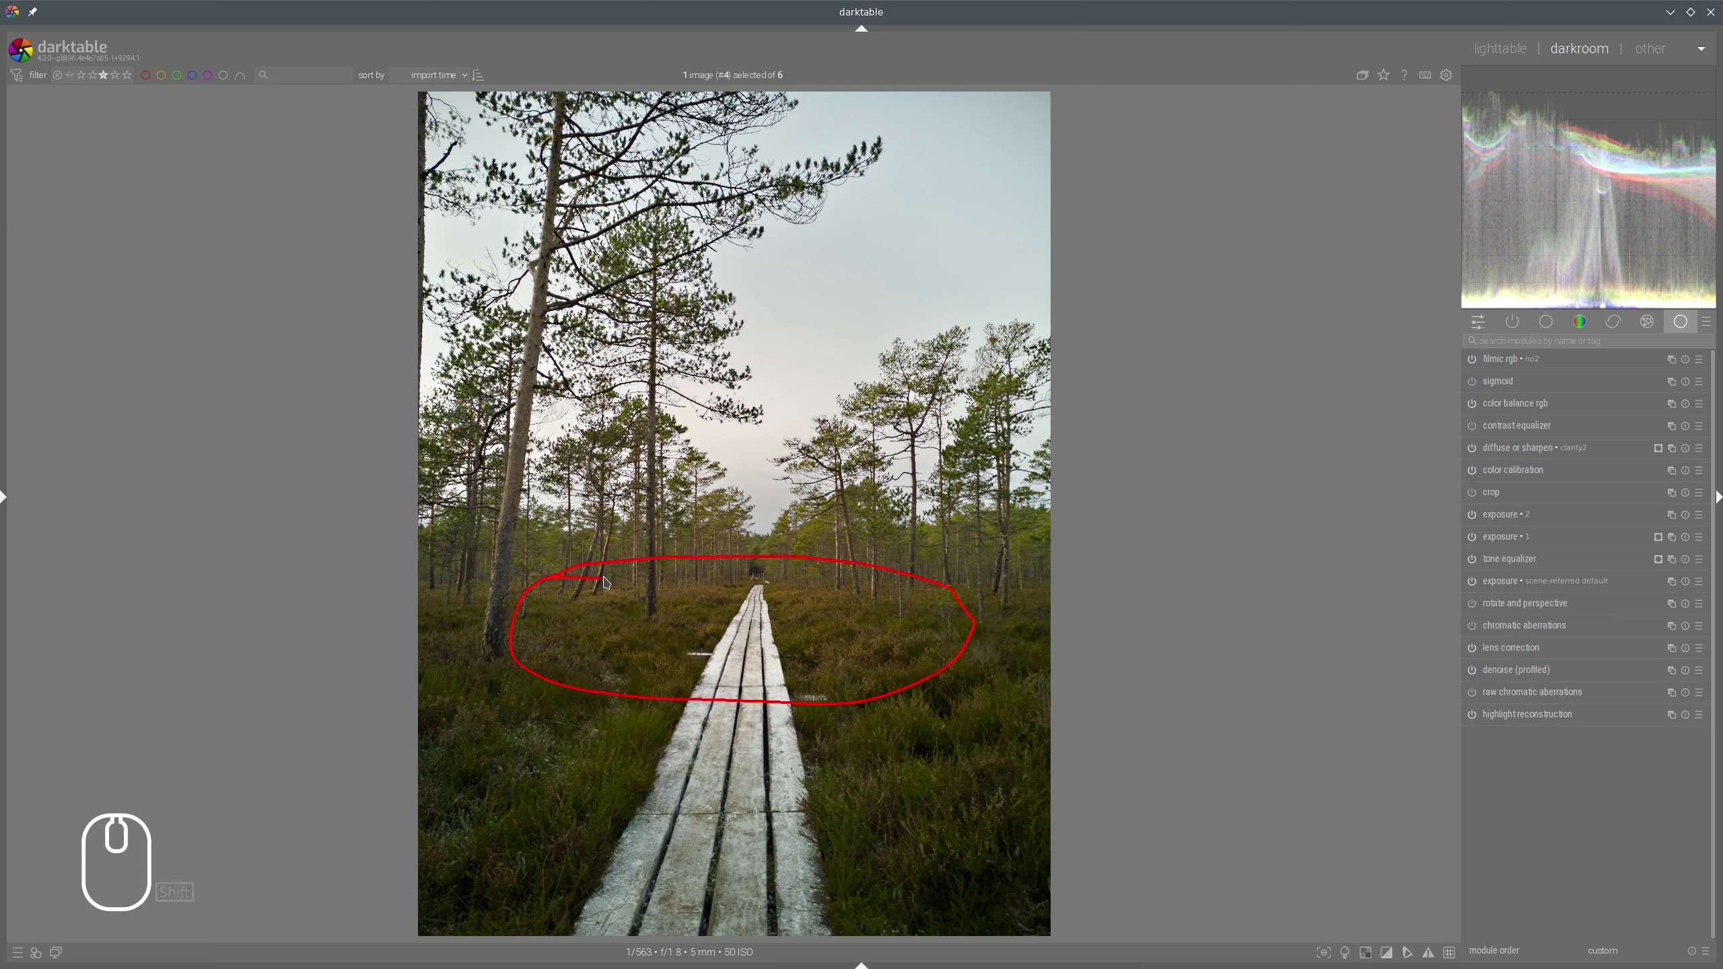
key("shift+super+F11")
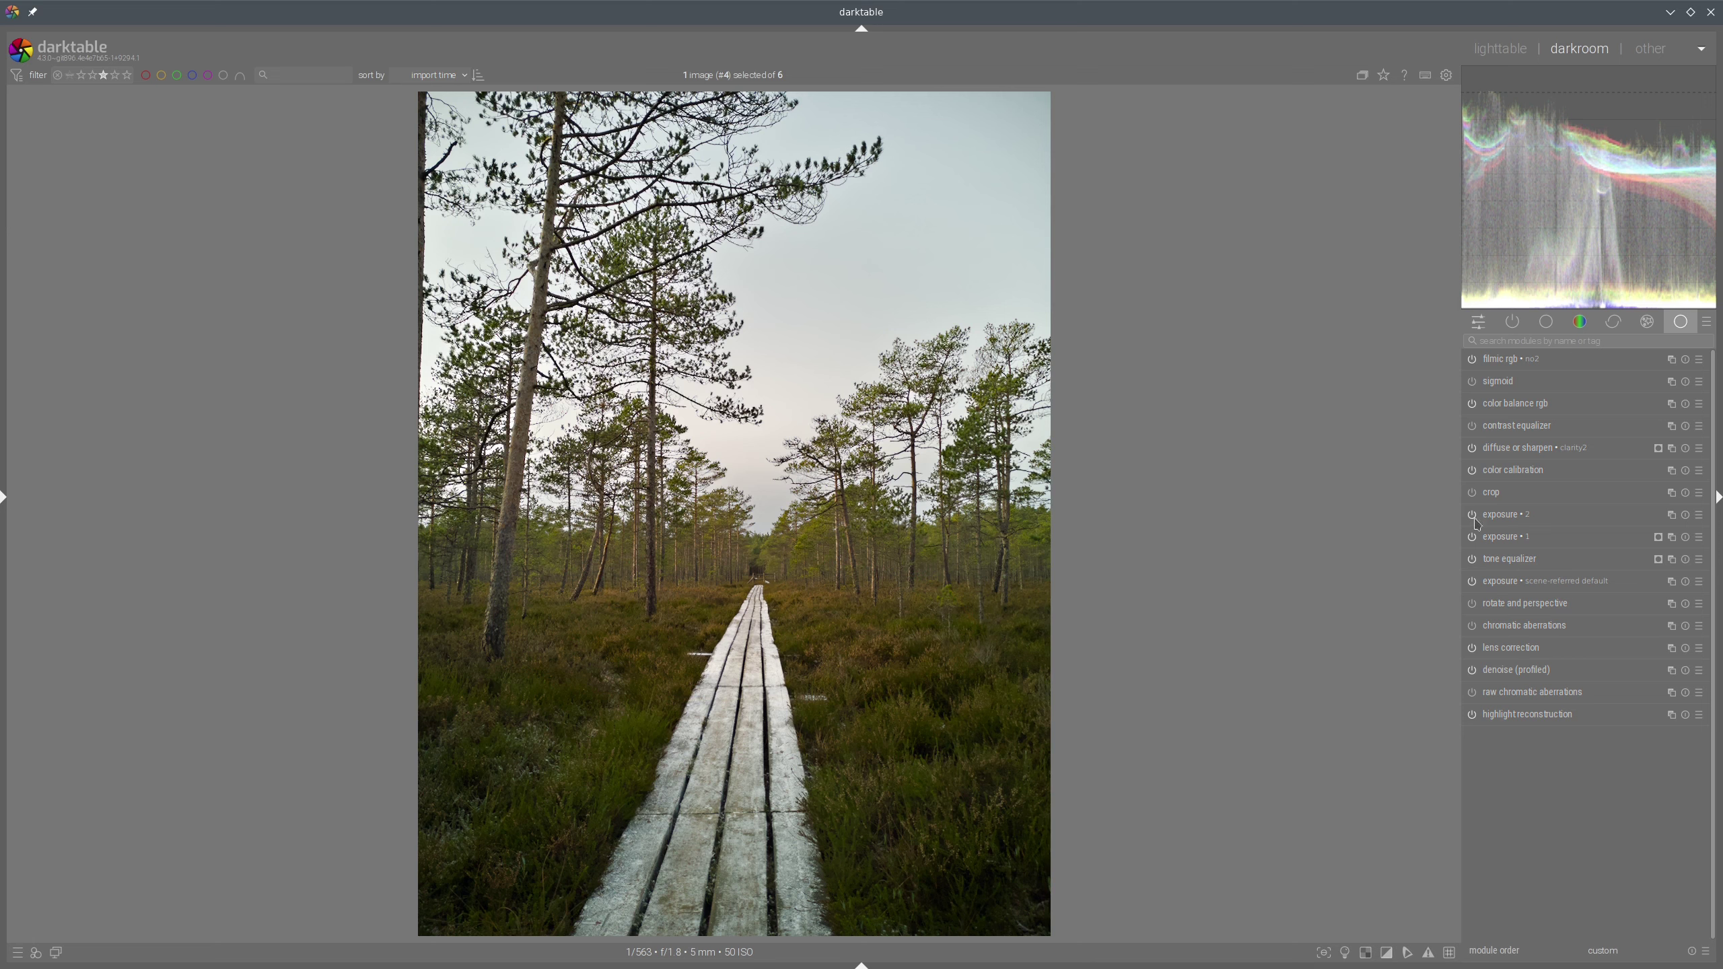
Add a new exposure instance above the global one and enable its drawn and parametric mask
right_click(1669, 517)
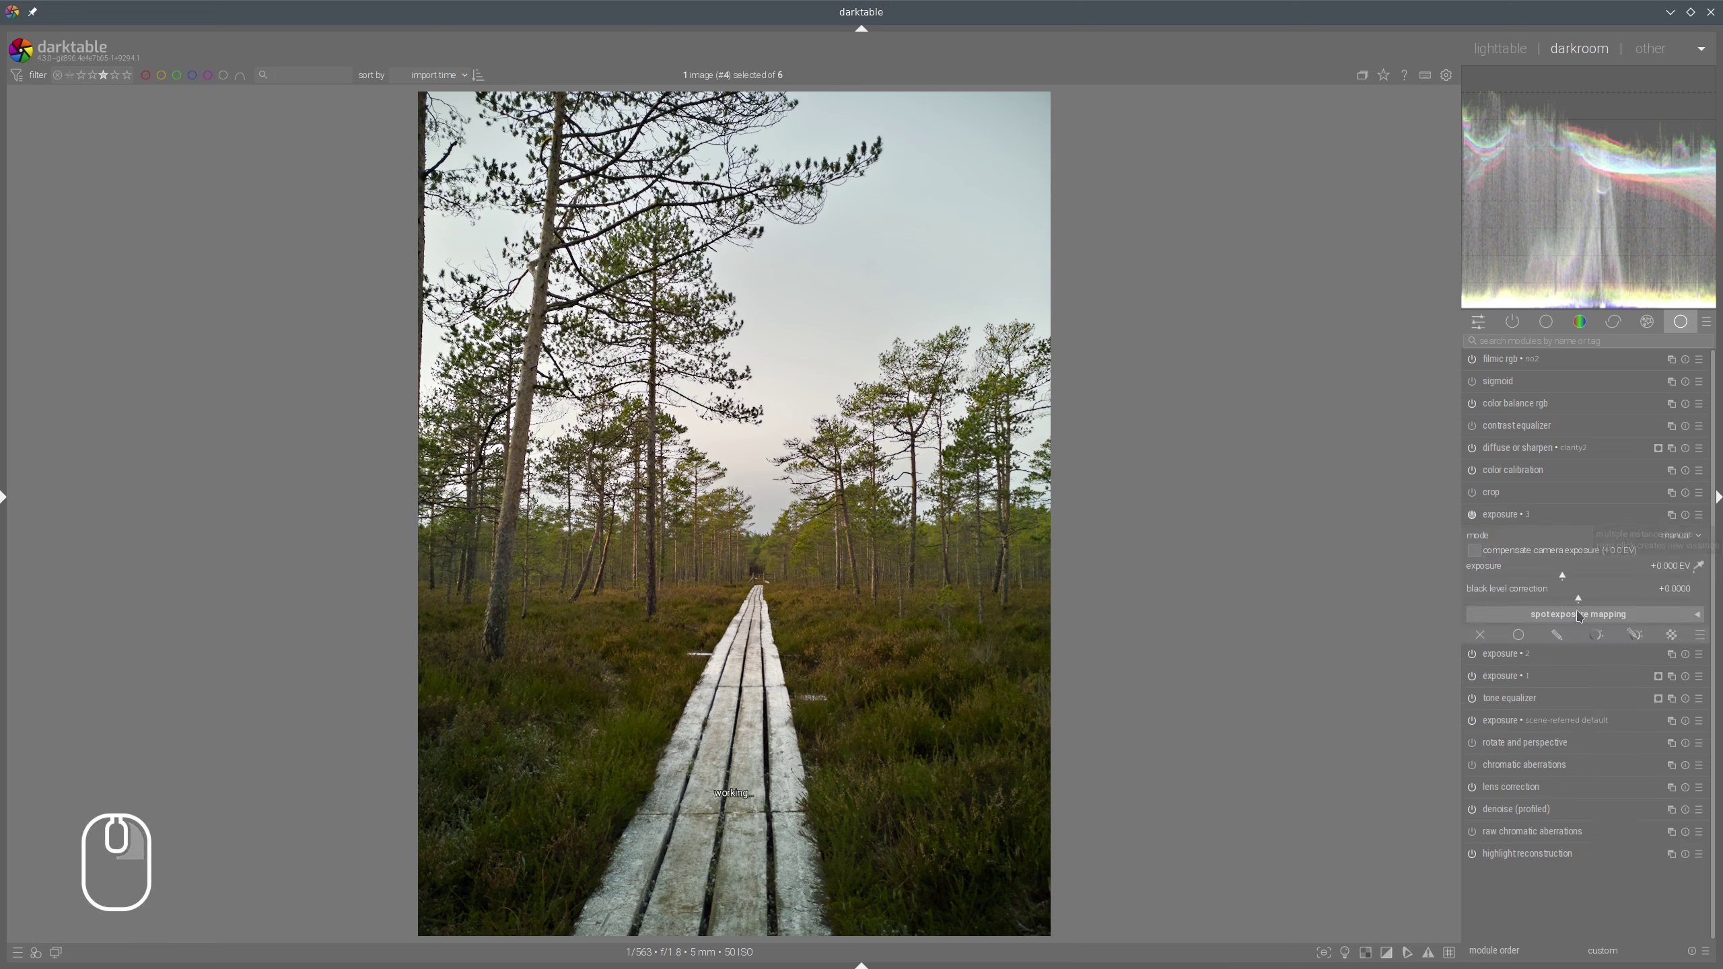
left_click(1635, 635)
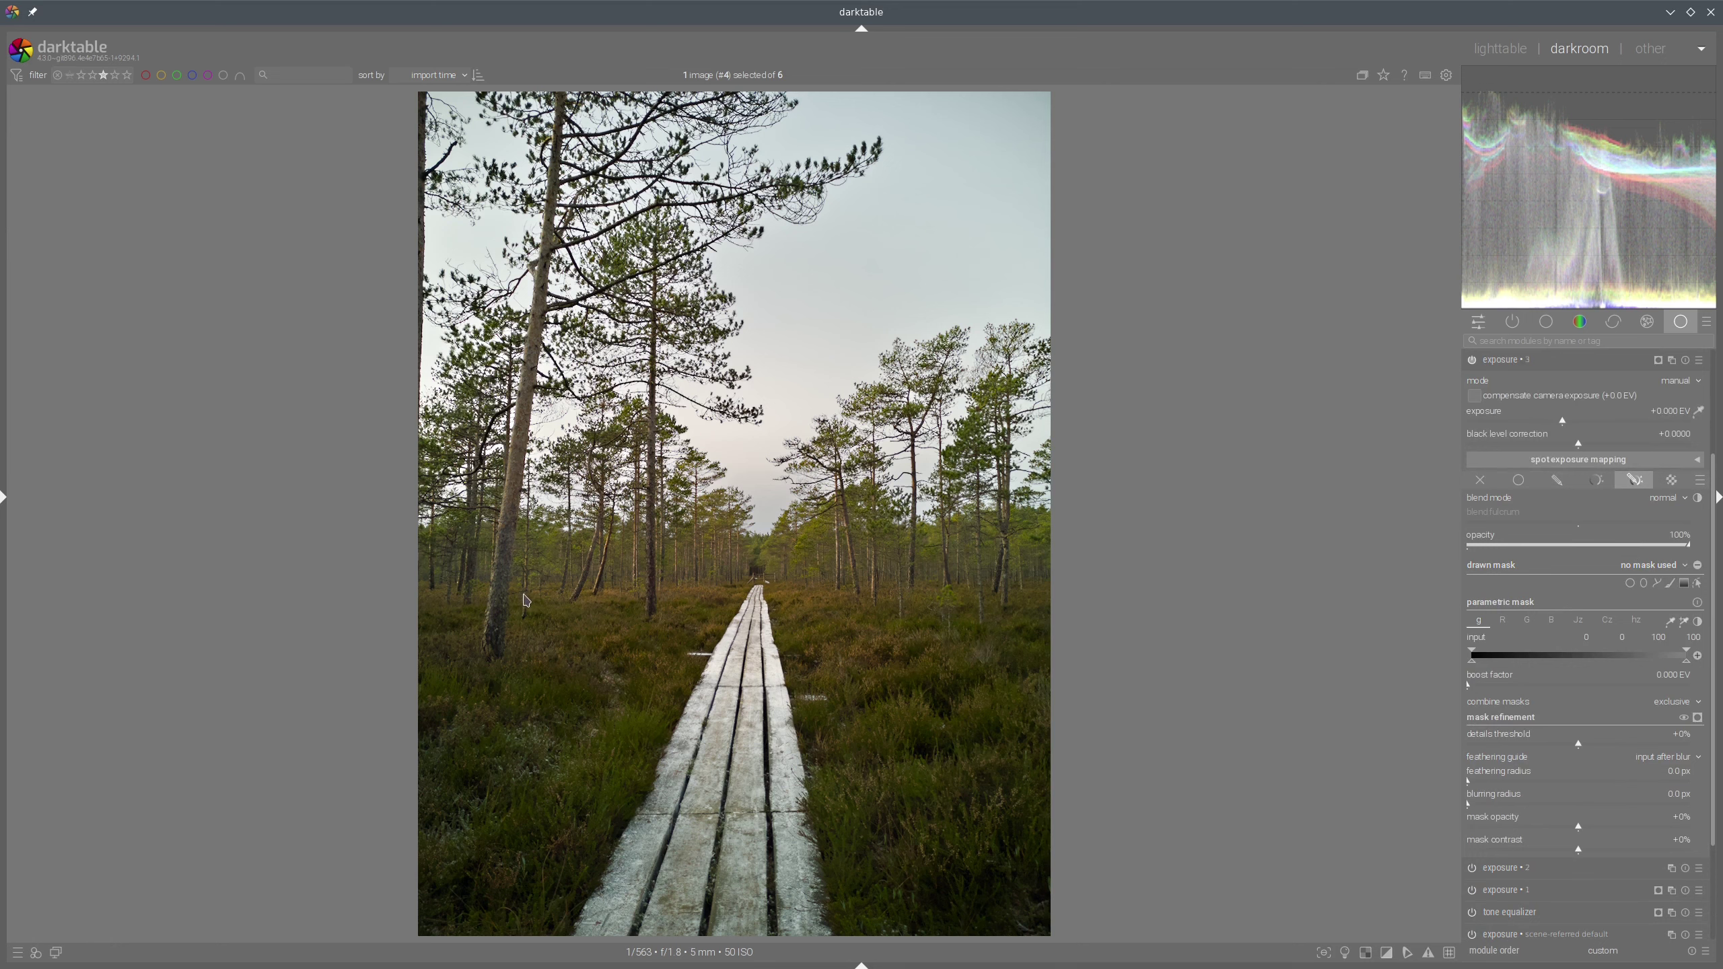
mouse_move(511, 585)
left_mouse_down()
mouse_move(998, 615)
mouse_move(951, 719)
mouse_move(482, 652)
mouse_move(587, 585)
left_mouse_up()
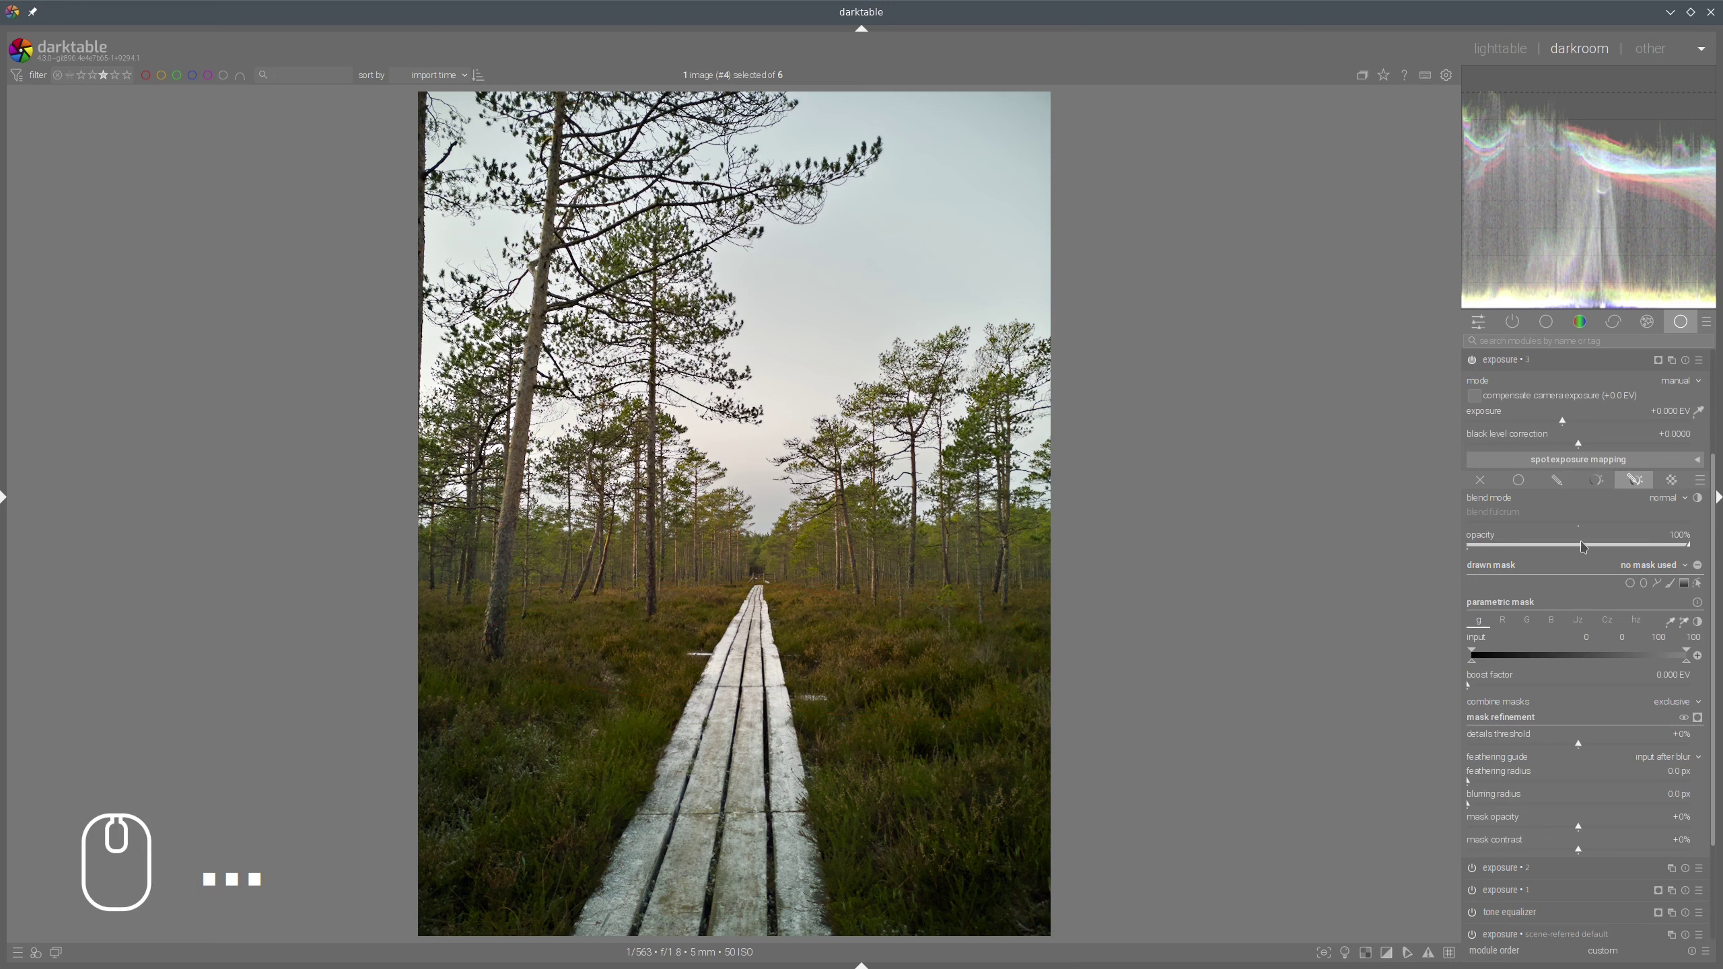
Pick the mask's hue range from the grass beside the boardwalk's far end, display the mask, and widen the range to about 56–117
left_click(1636, 620)
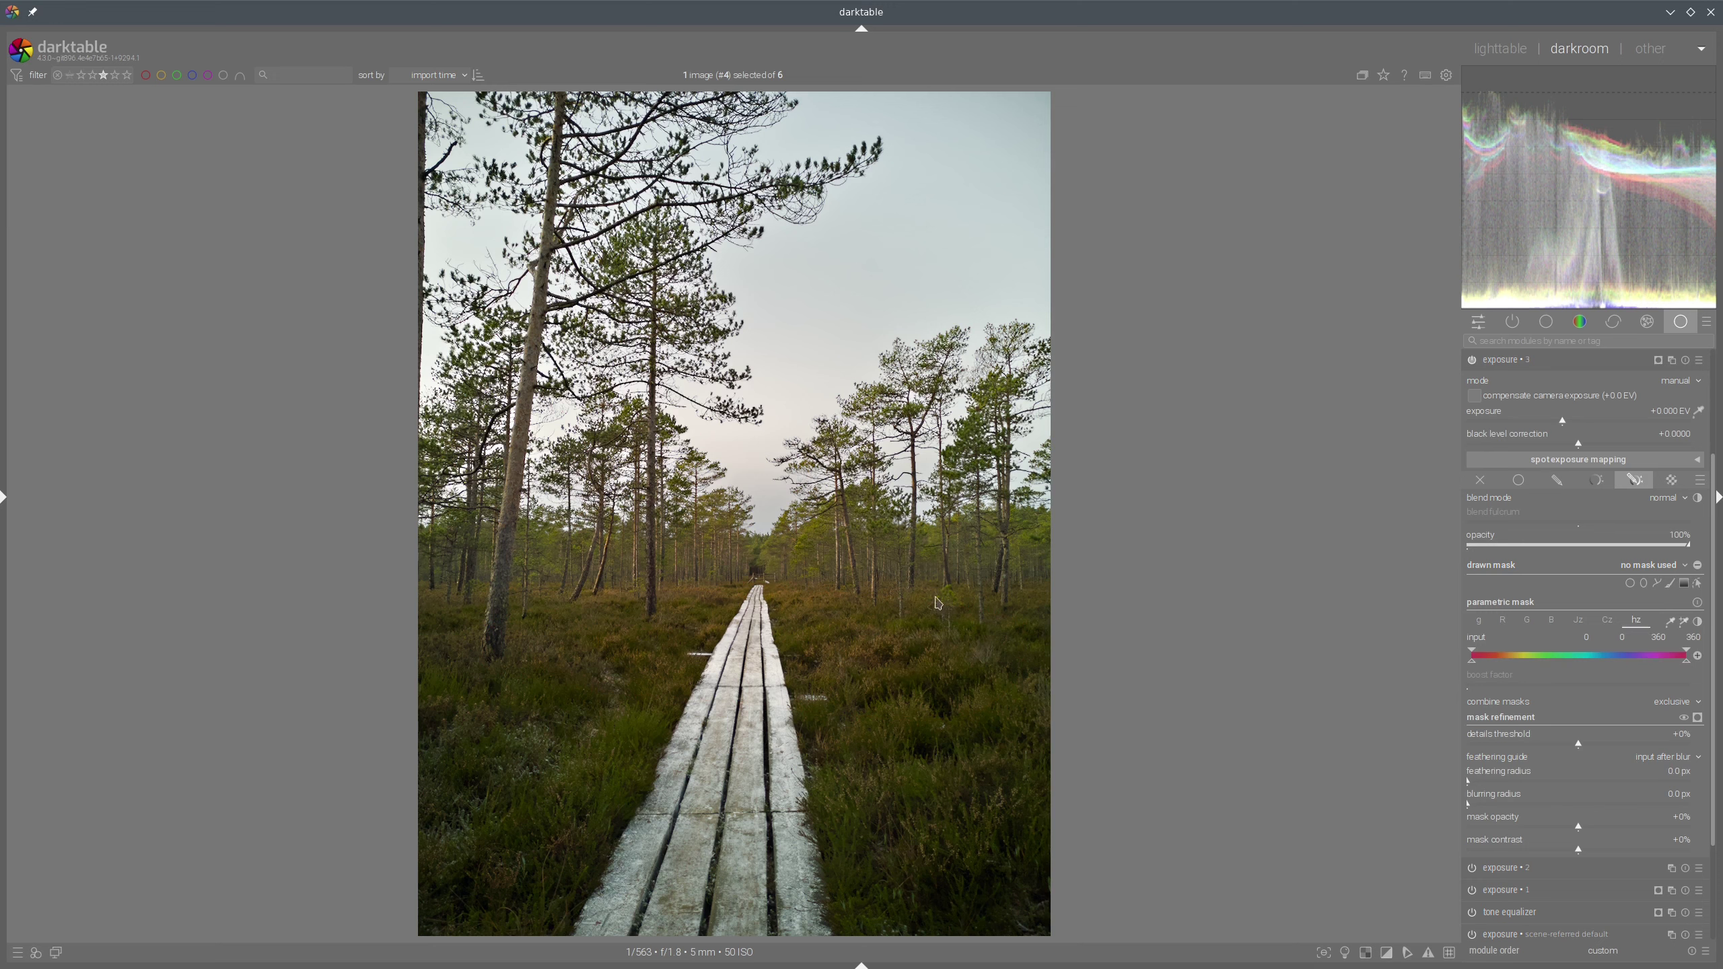
left_click(1685, 621)
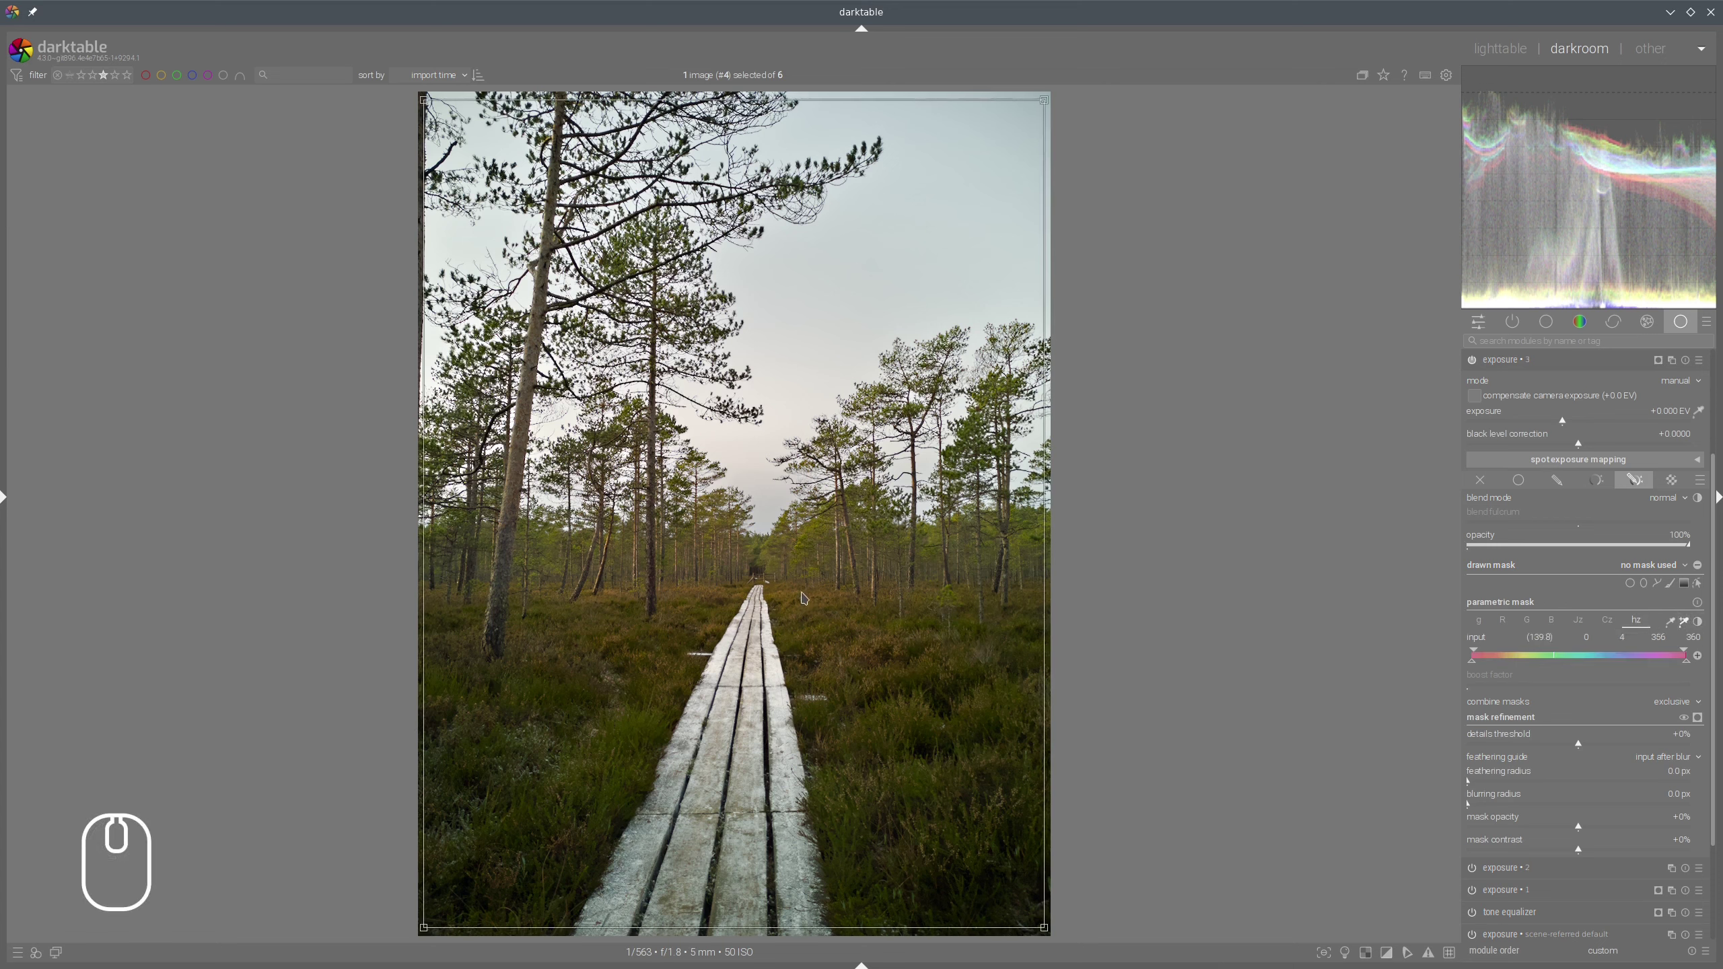
left_click_drag(798, 588, 825, 611)
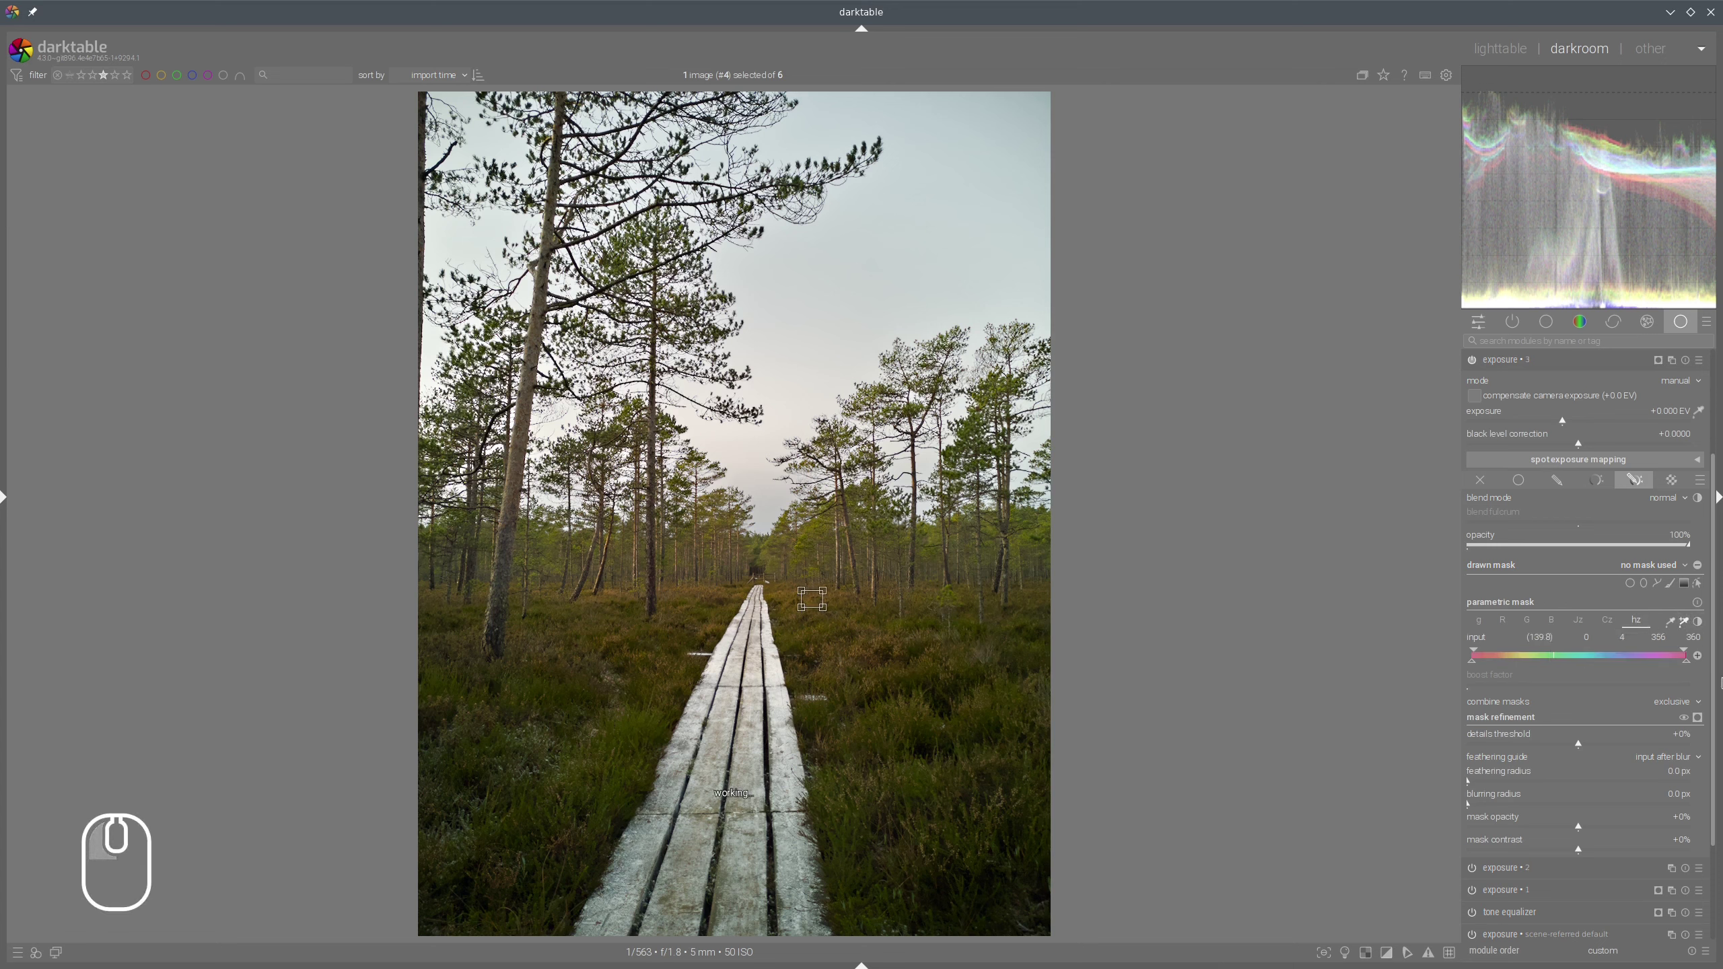
left_click(1697, 717)
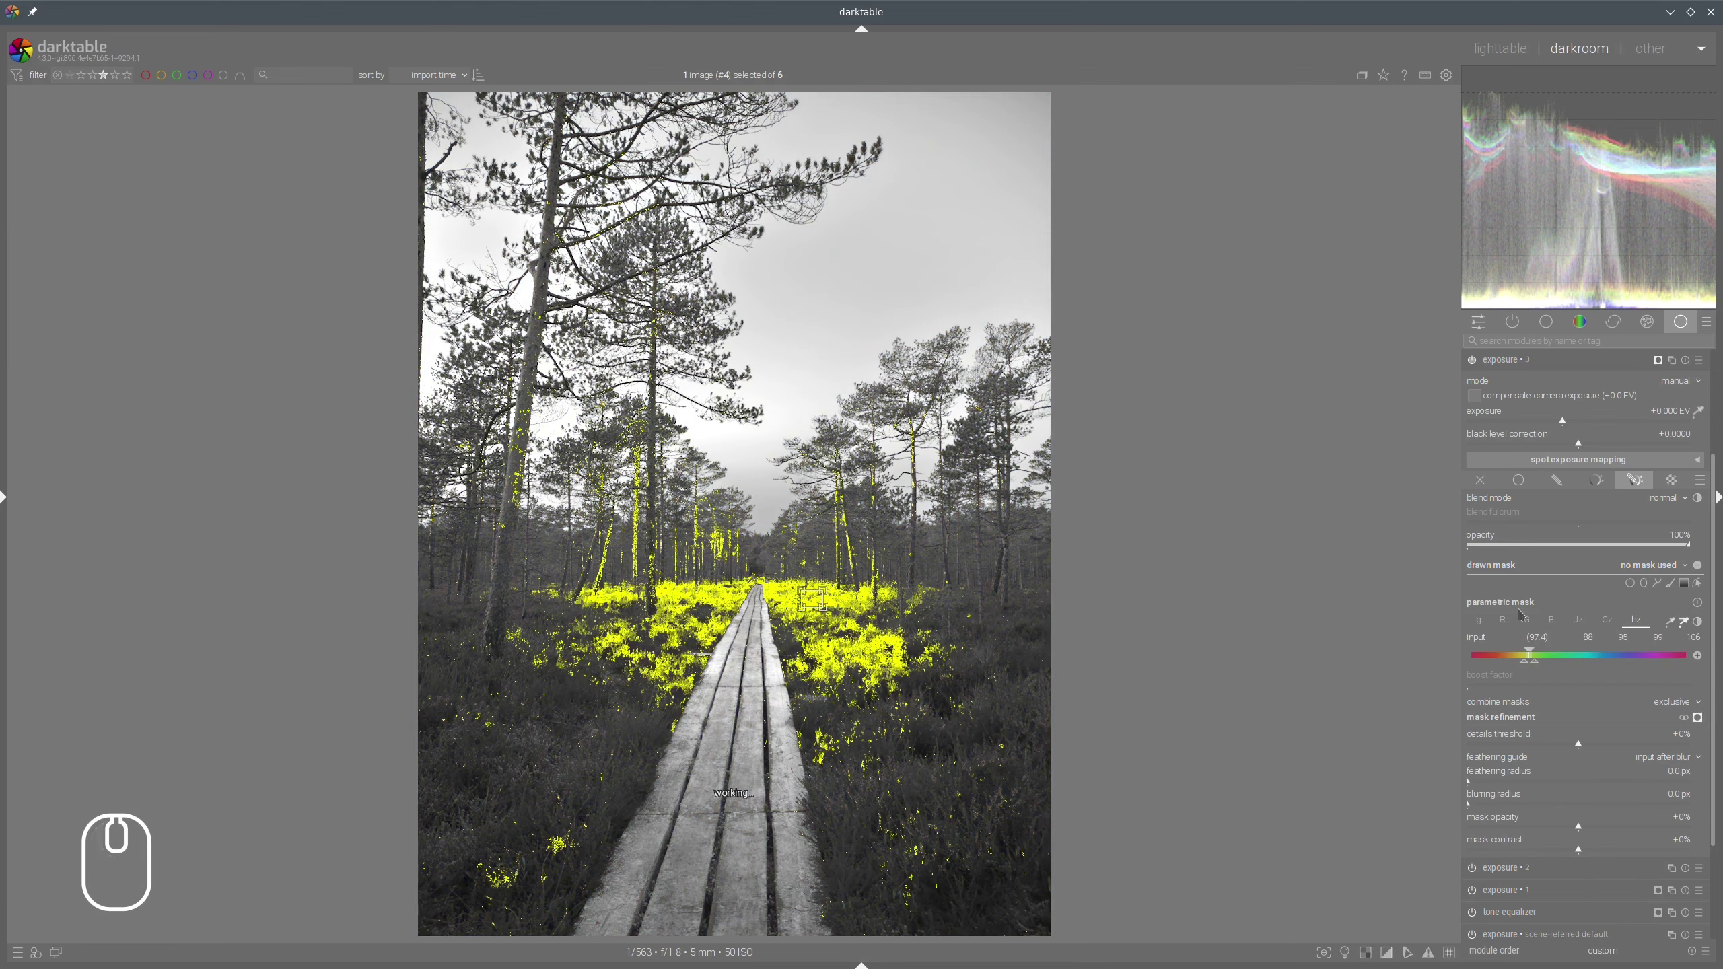
mouse_move(1528, 661)
left_mouse_down()
mouse_move(1506, 668)
mouse_move(1539, 664)
left_mouse_up()
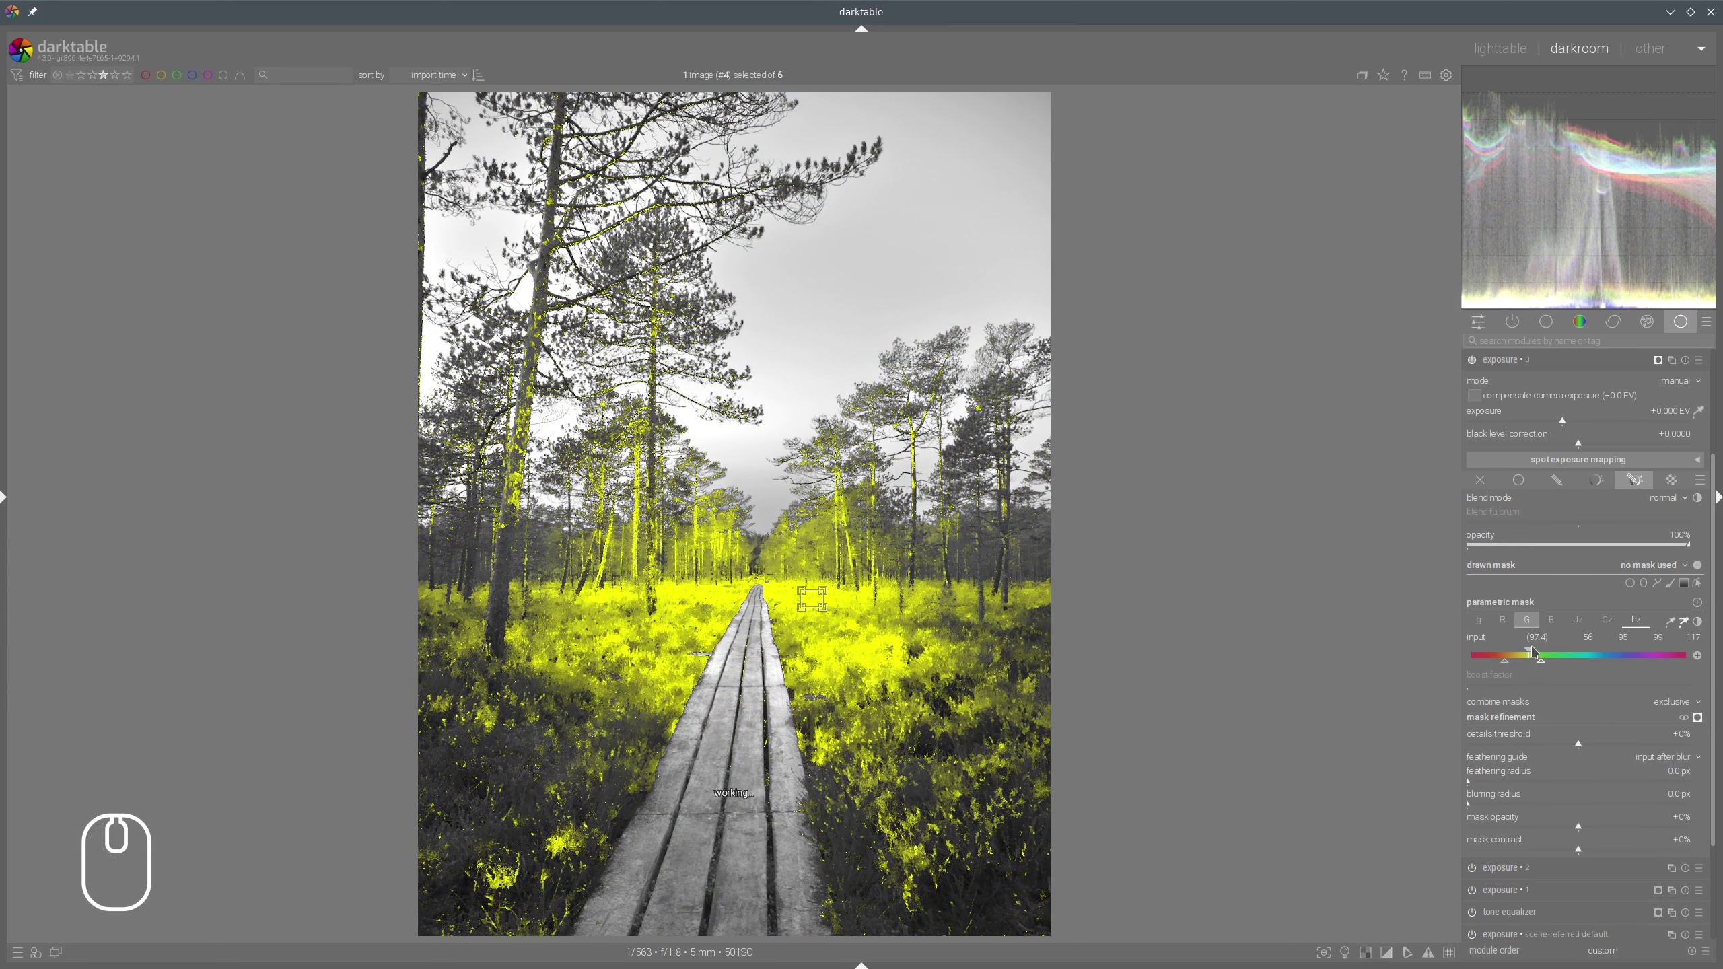
Refine the grass mask with a feathering radius of about 86 px and a mask contrast of +6%
left_click(1513, 780)
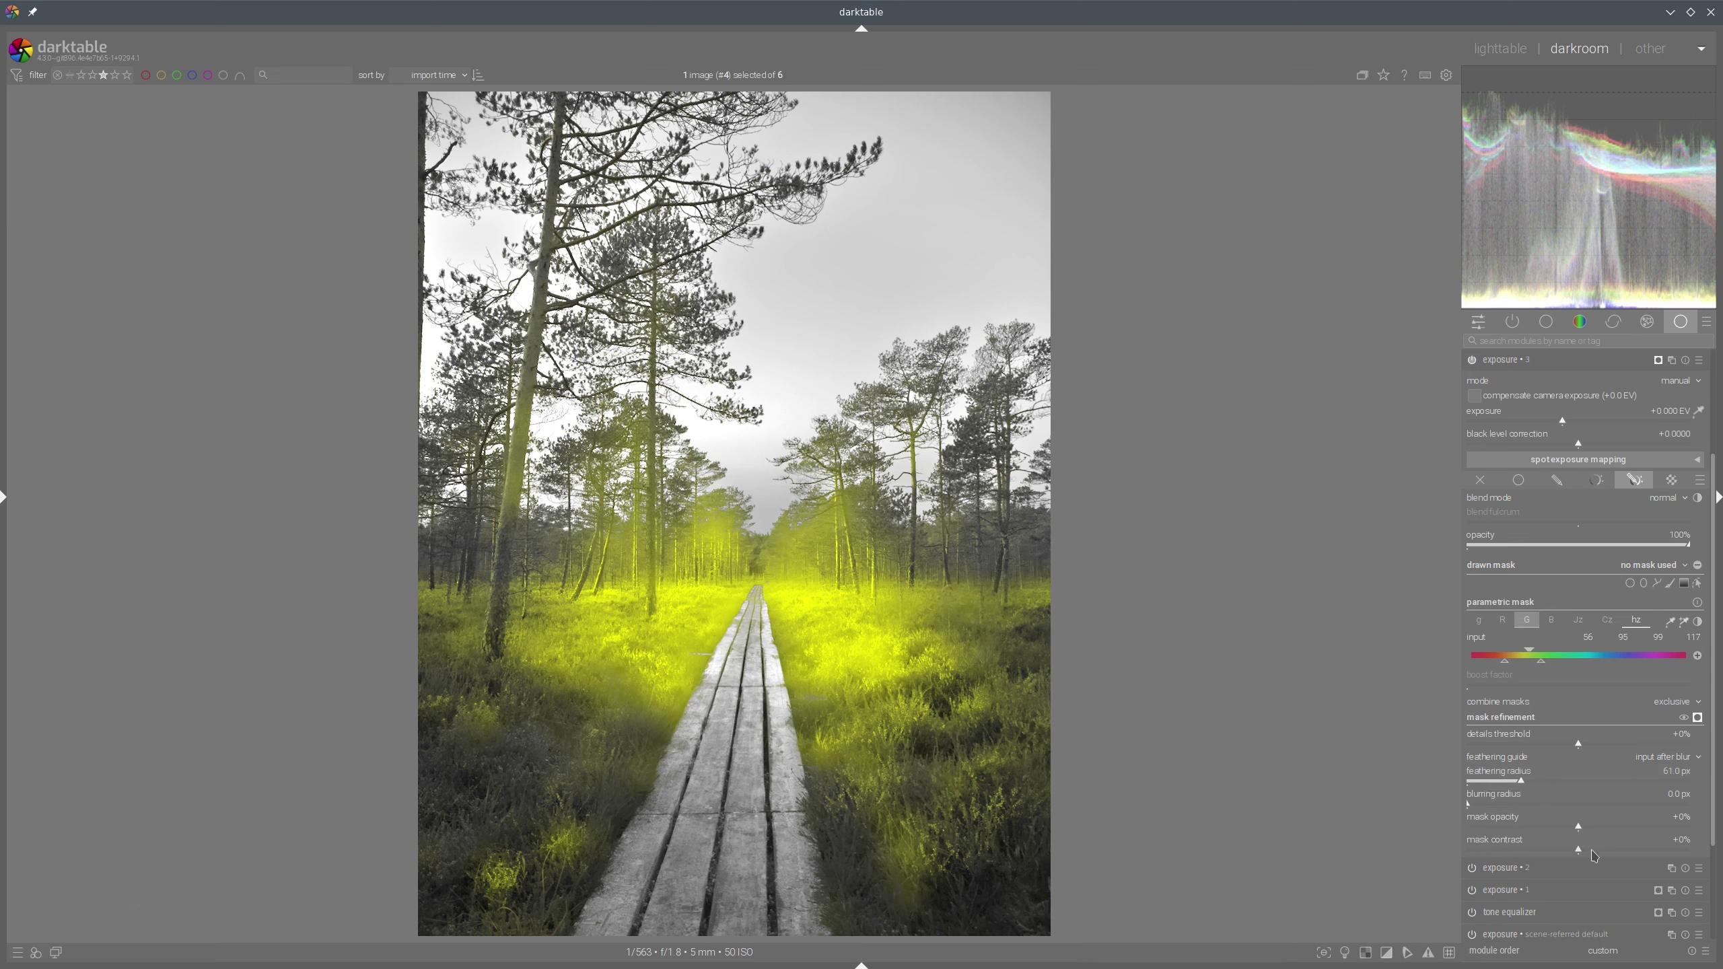
left_click(1593, 857)
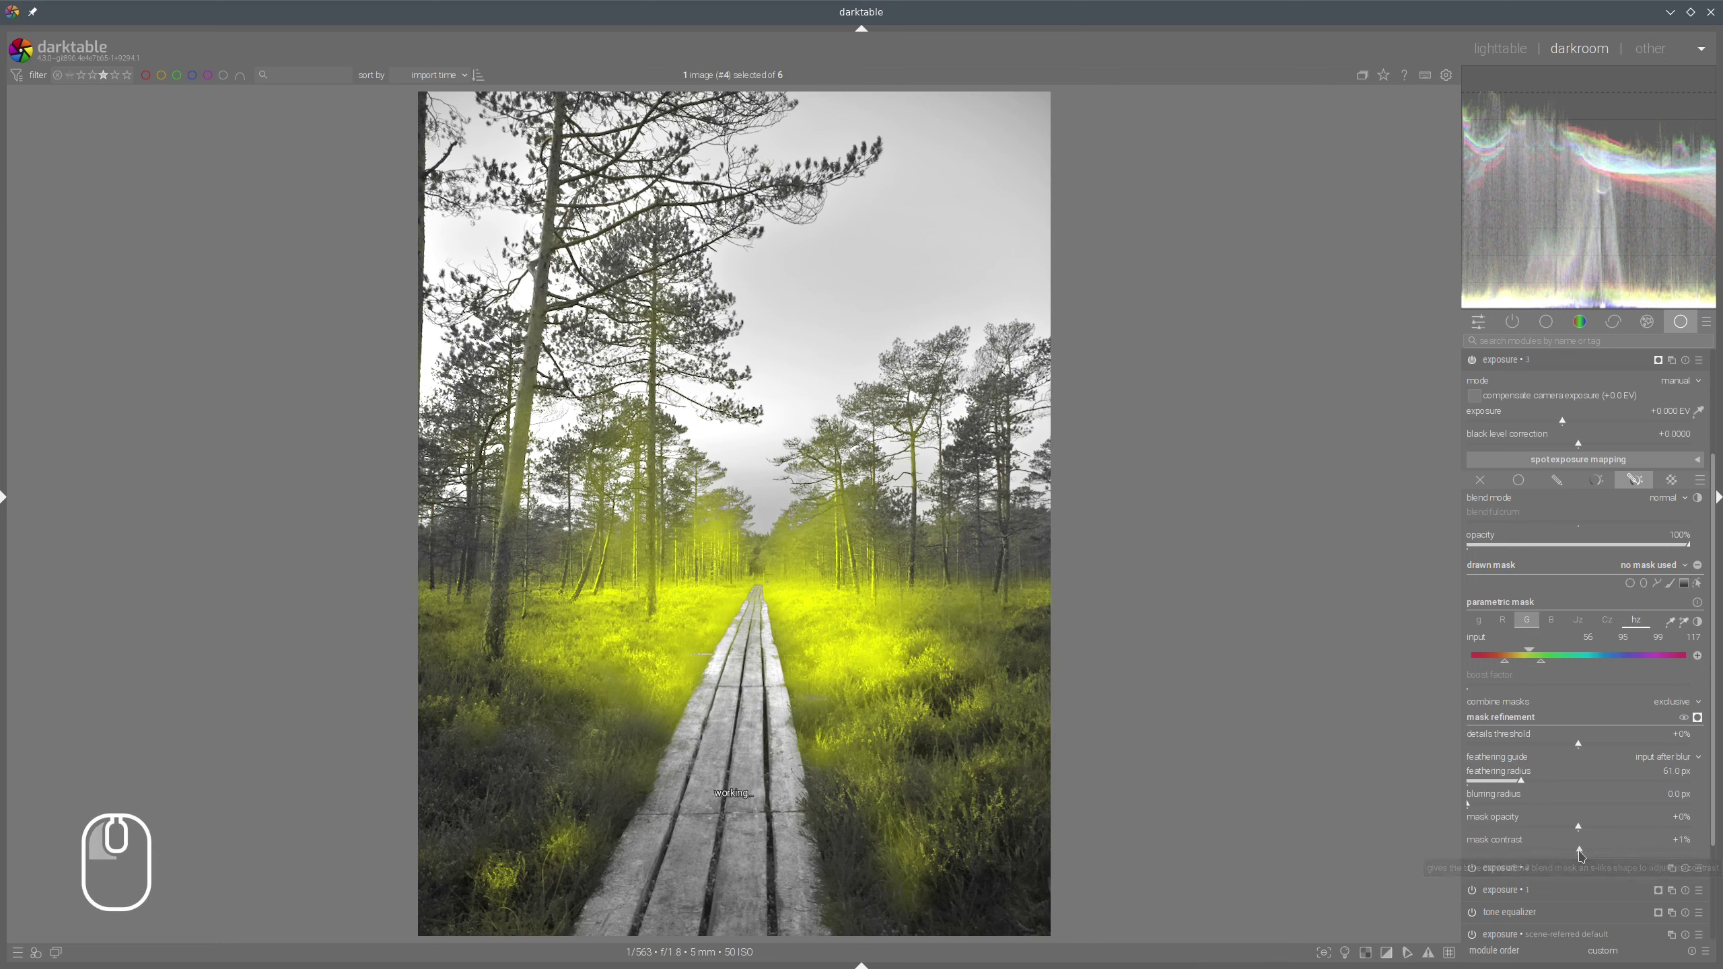
left_click(1580, 853)
left_click(1545, 784)
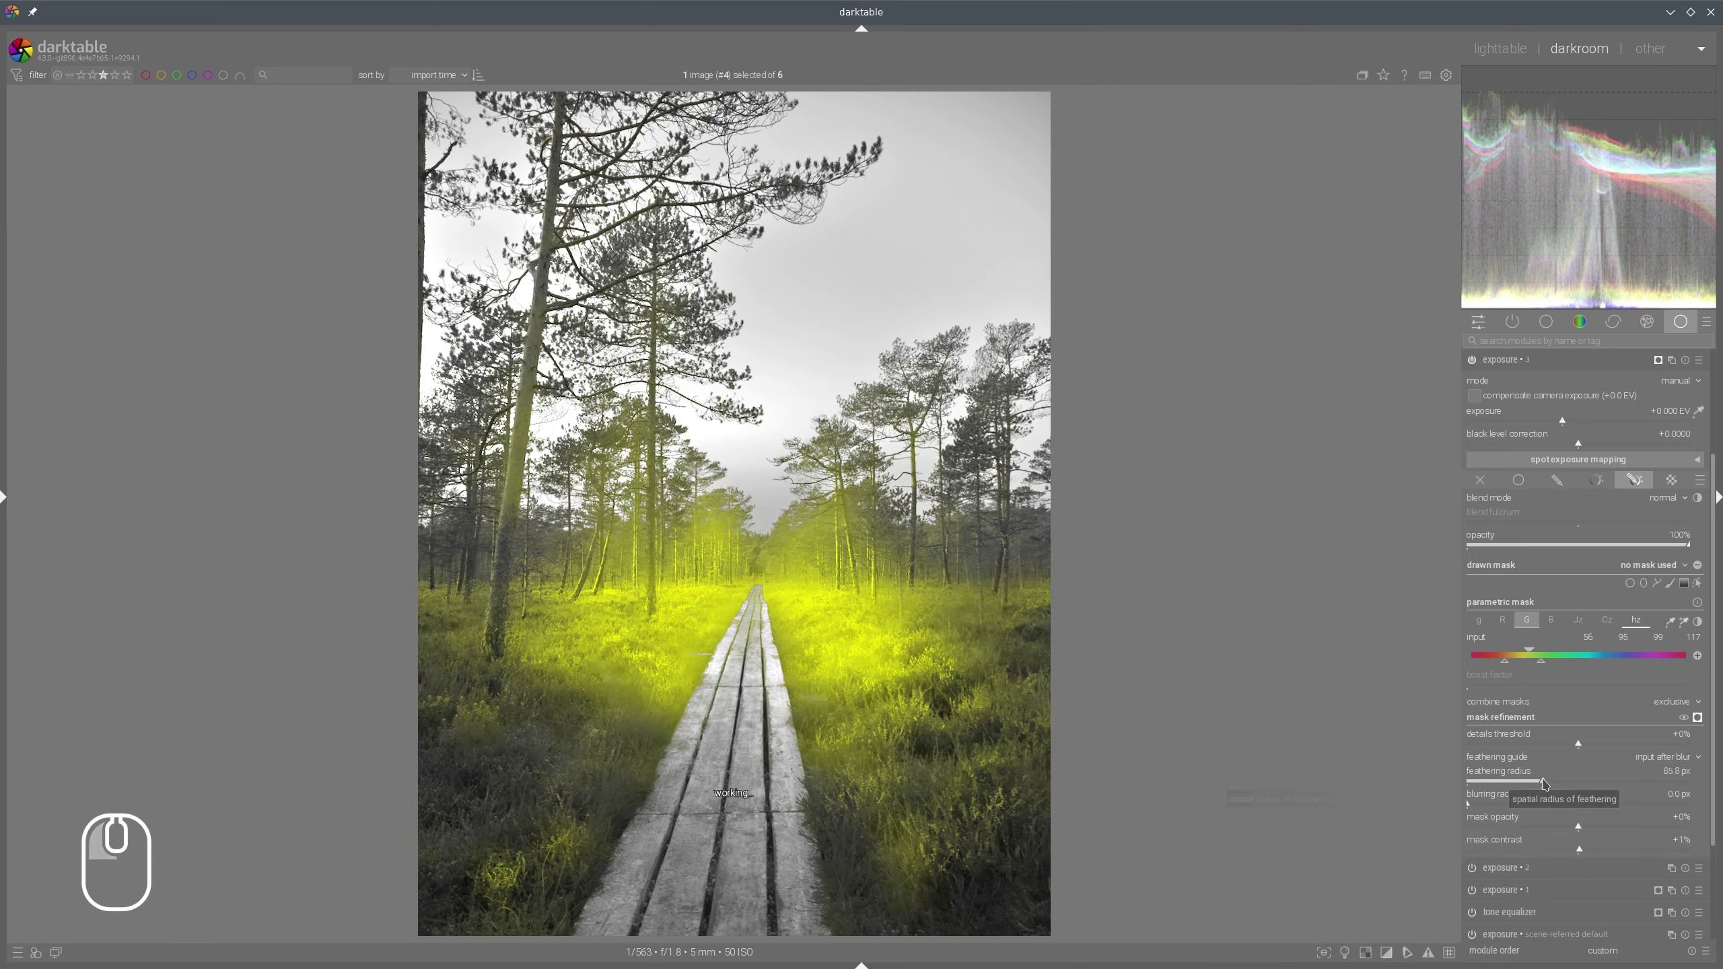
scroll(1593, 857, "up", 5)
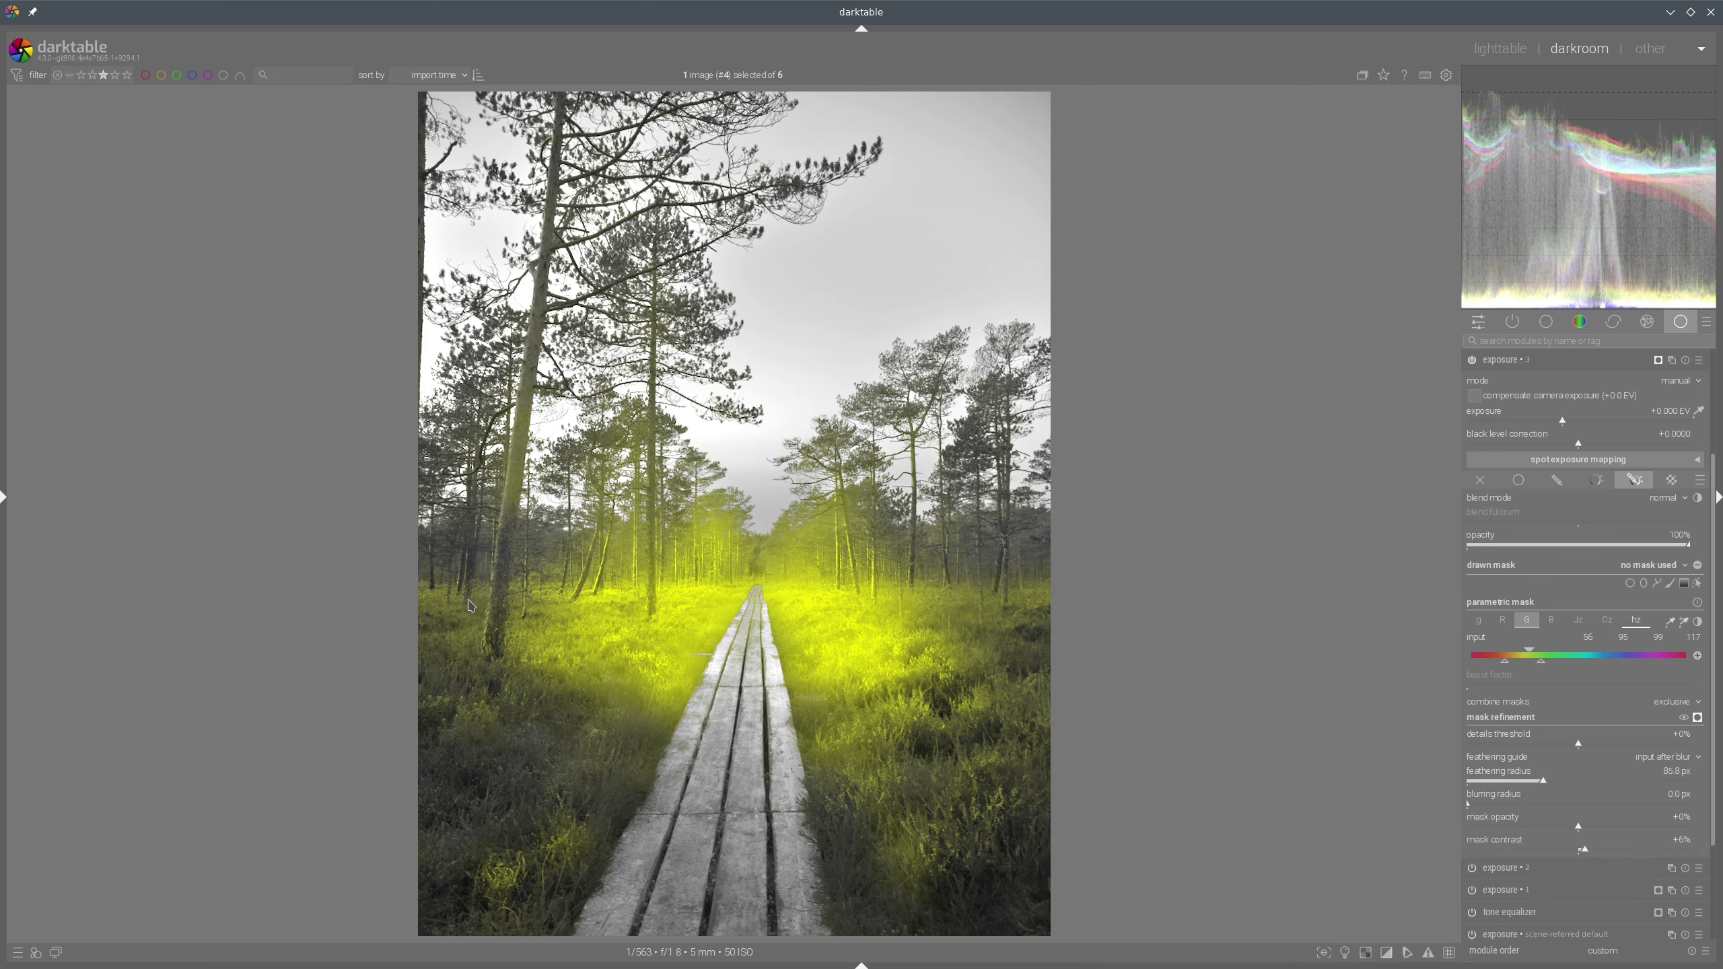
Draw a four-node path mask around the band of grass below the treeline, extending past both sides of the photo
mouse_move(453, 609)
left_mouse_down()
mouse_move(935, 614)
mouse_move(590, 716)
mouse_move(580, 613)
left_mouse_up()
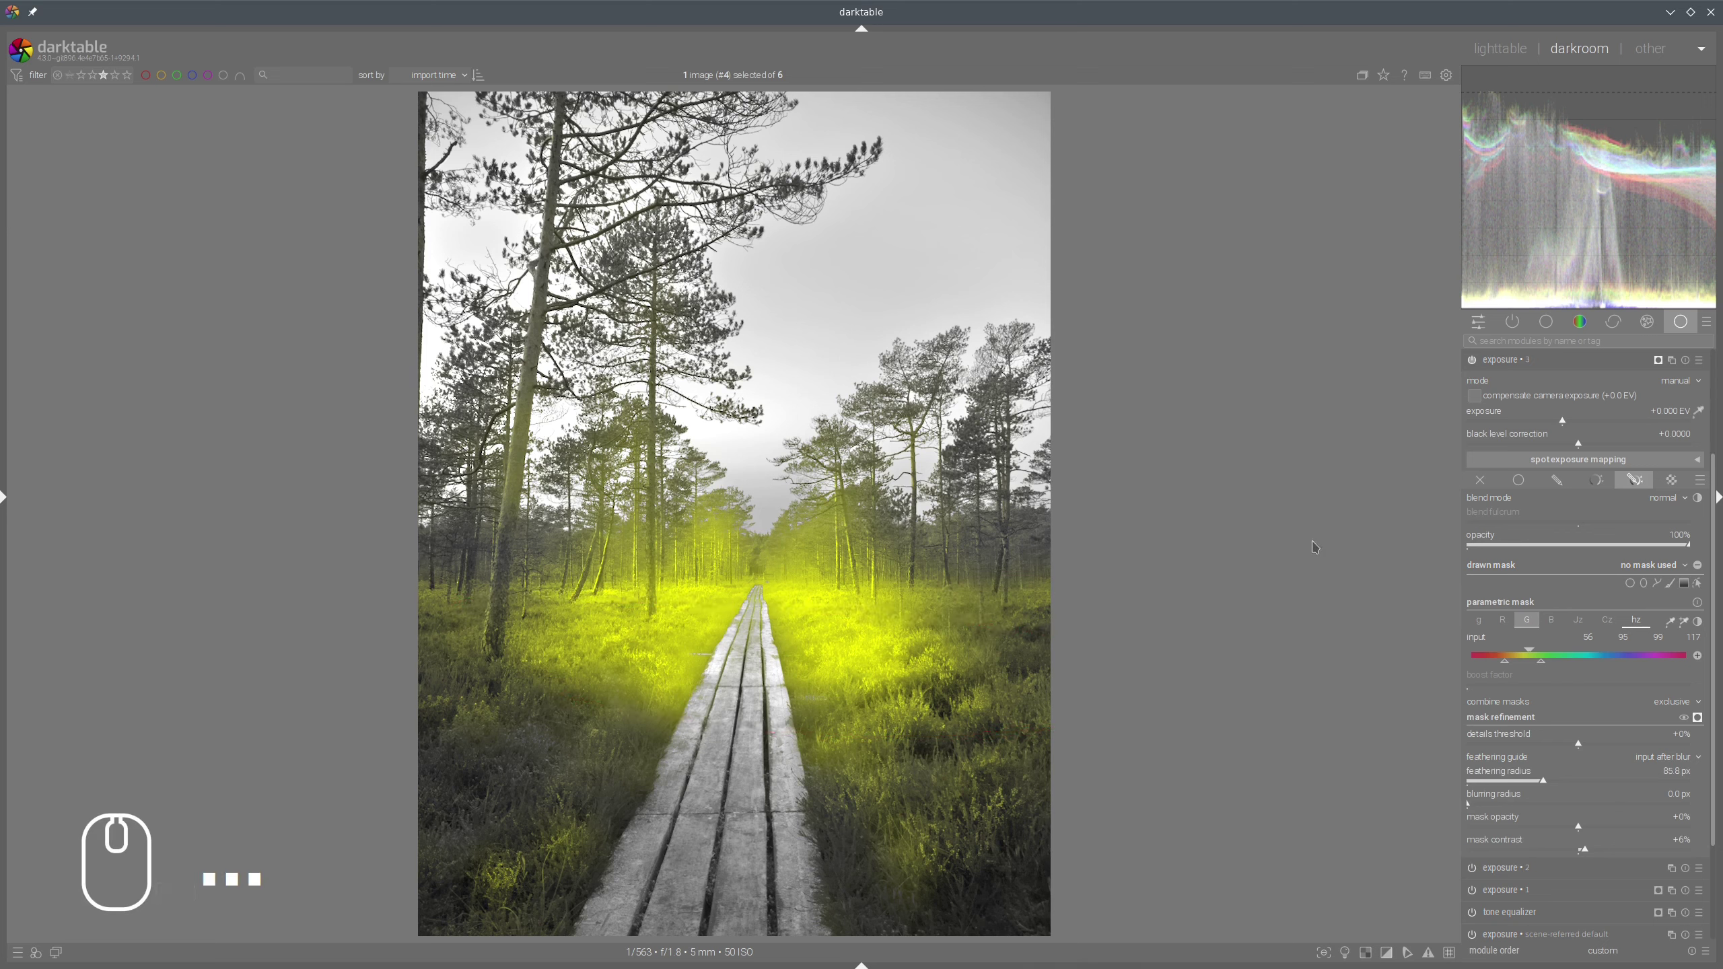
left_click(1657, 583)
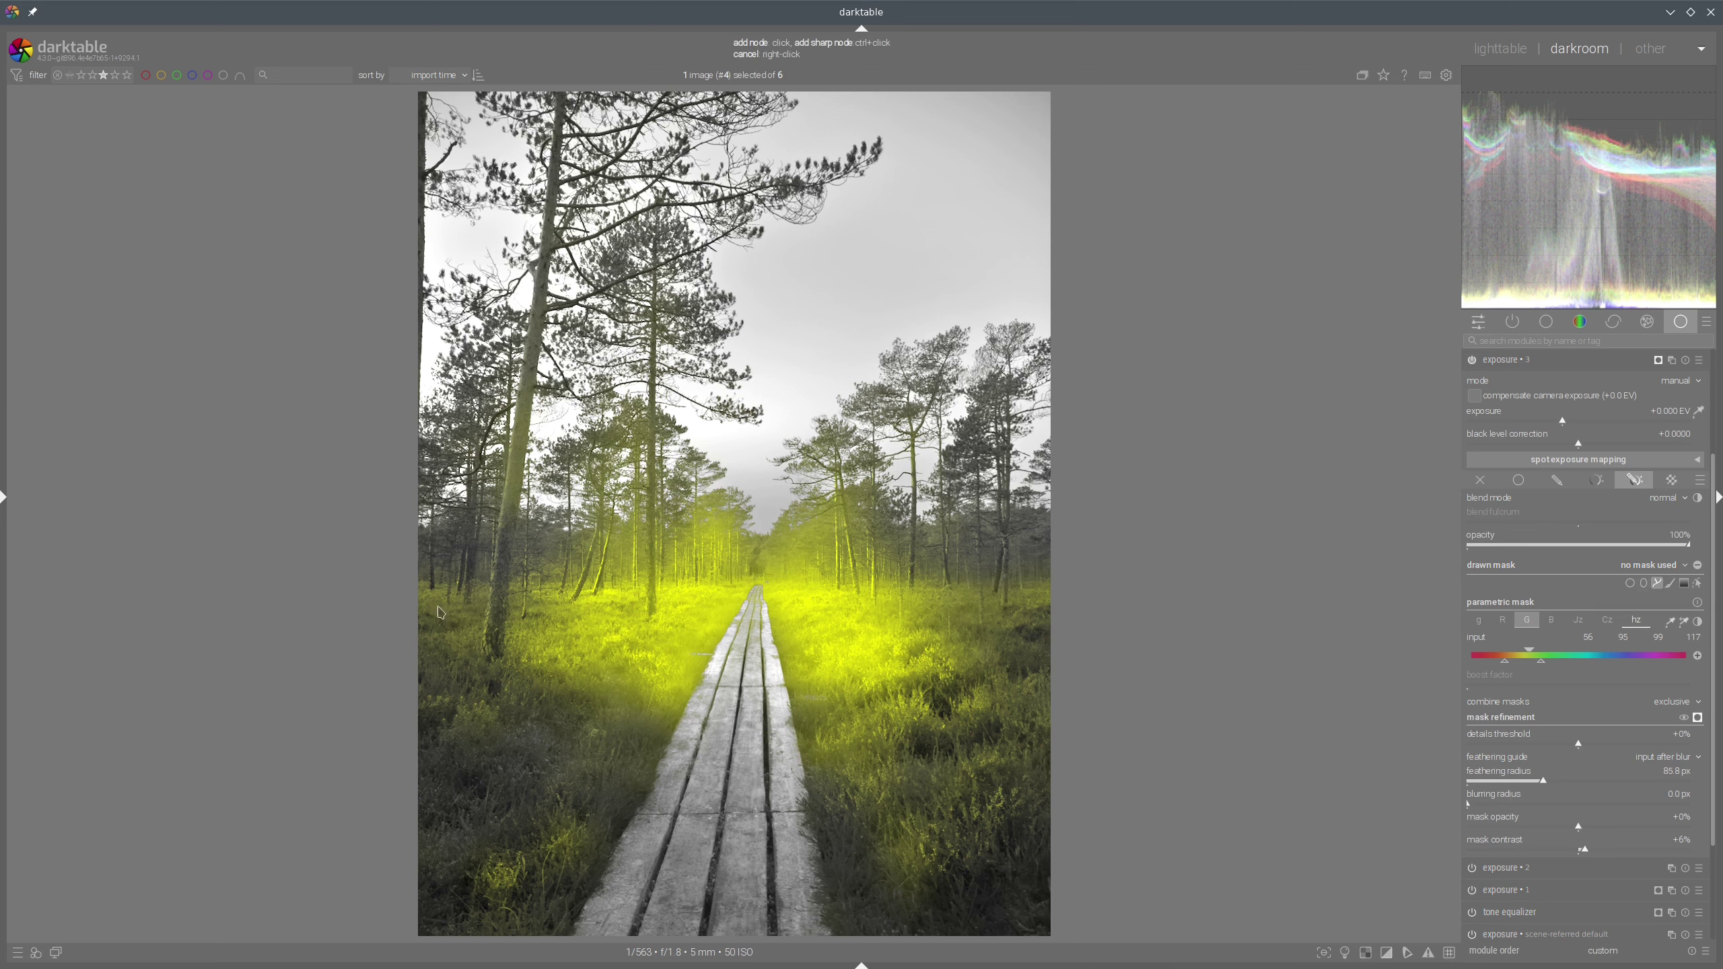
left_click(367, 609)
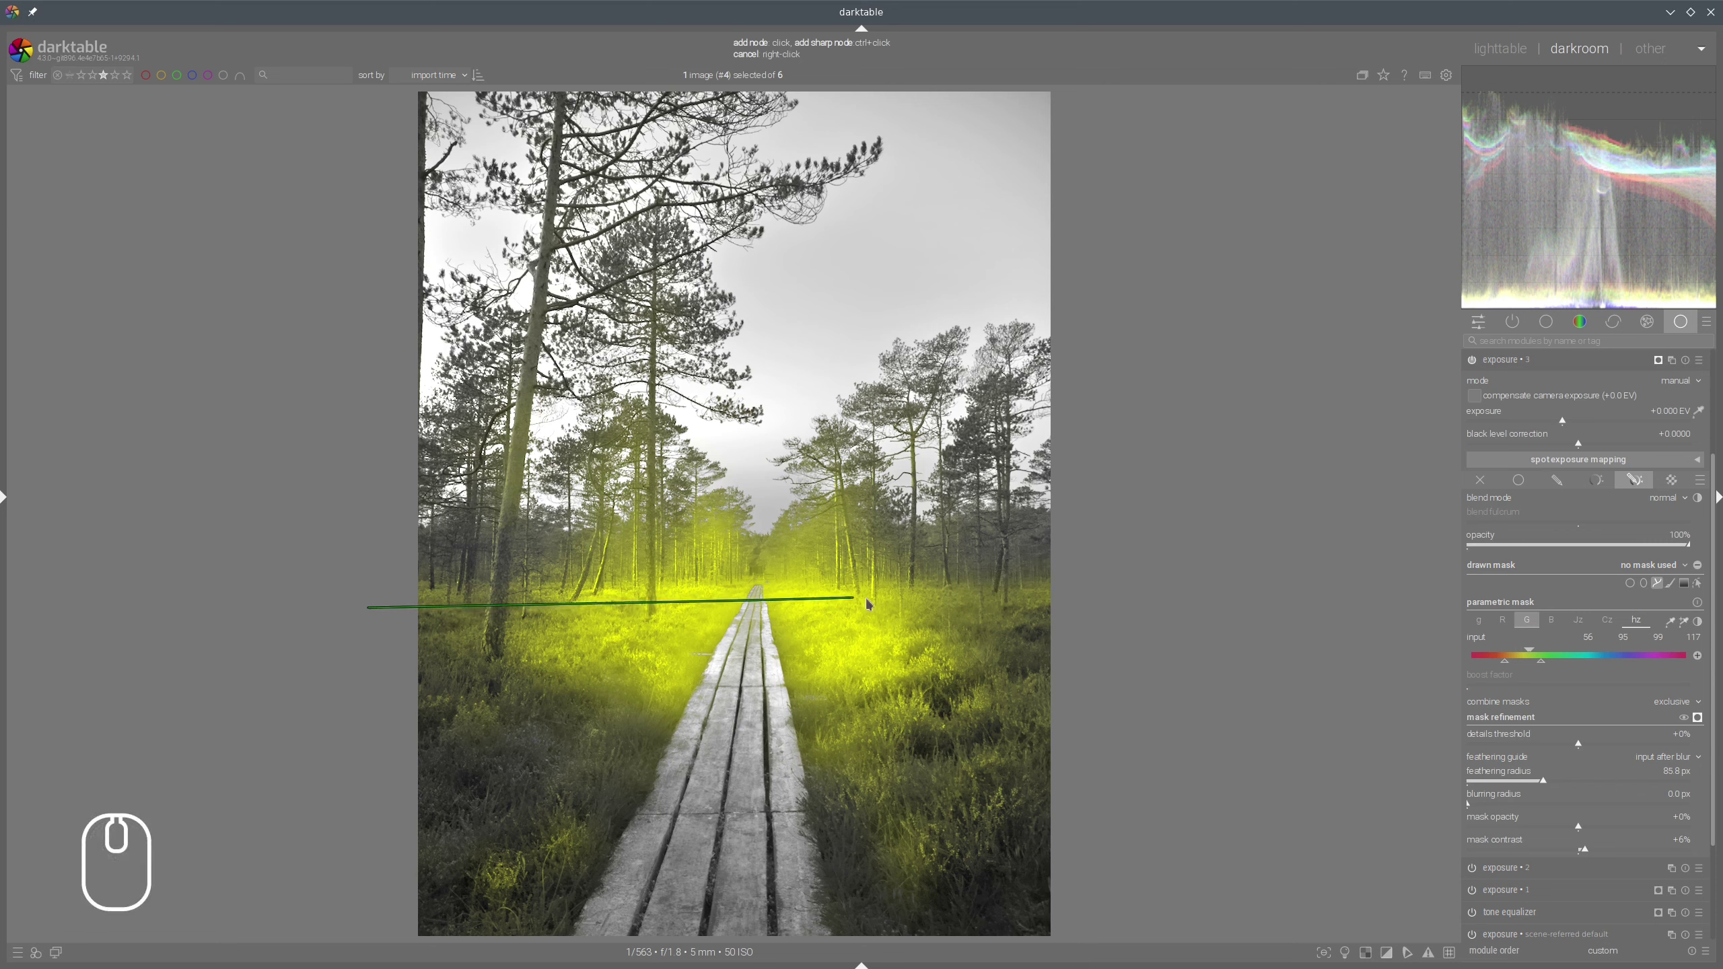
left_click(1124, 601)
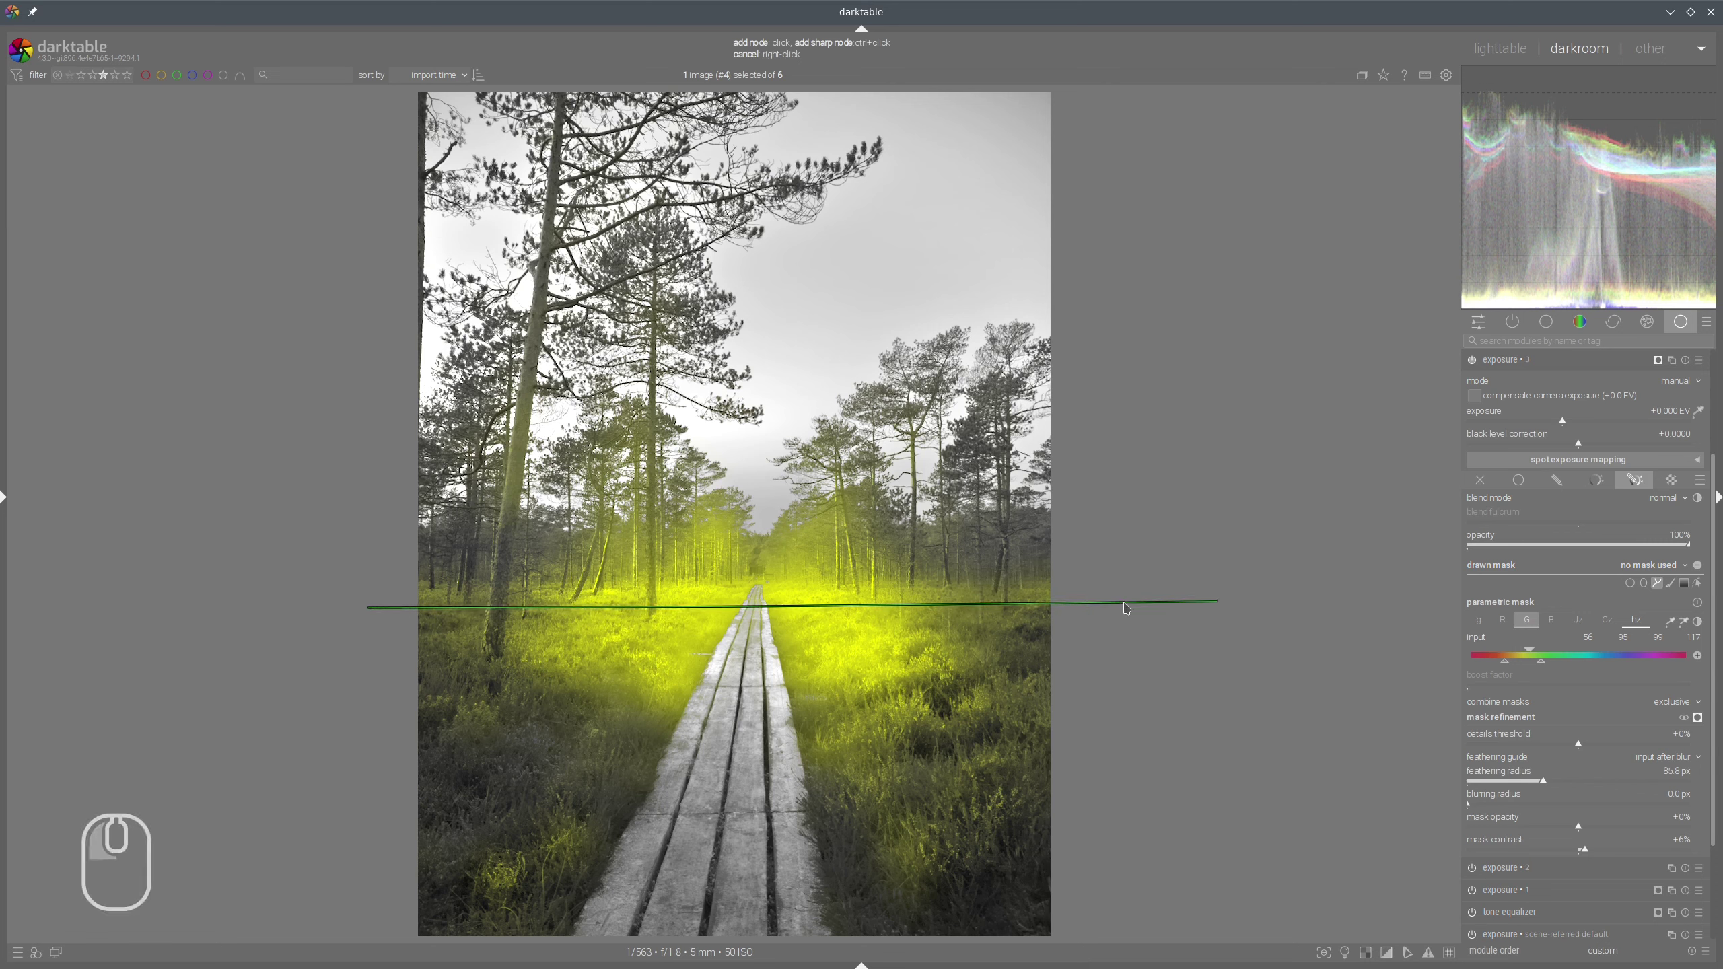
left_click(1109, 746)
left_click(370, 720)
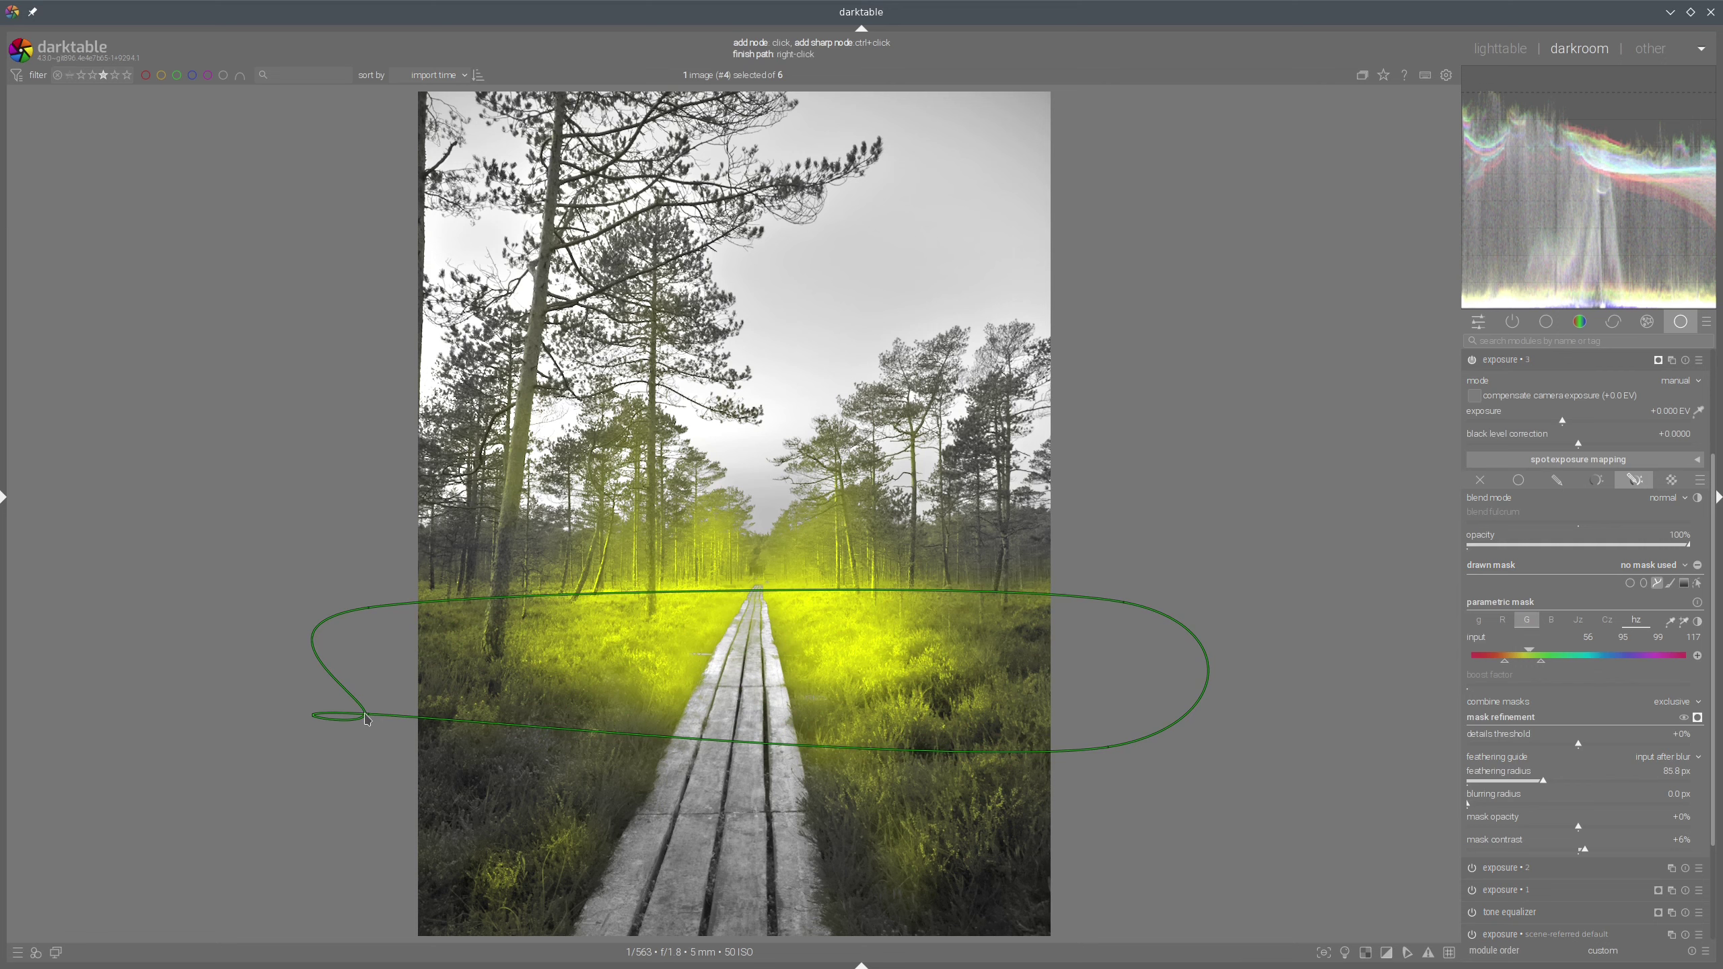
right_click(366, 718)
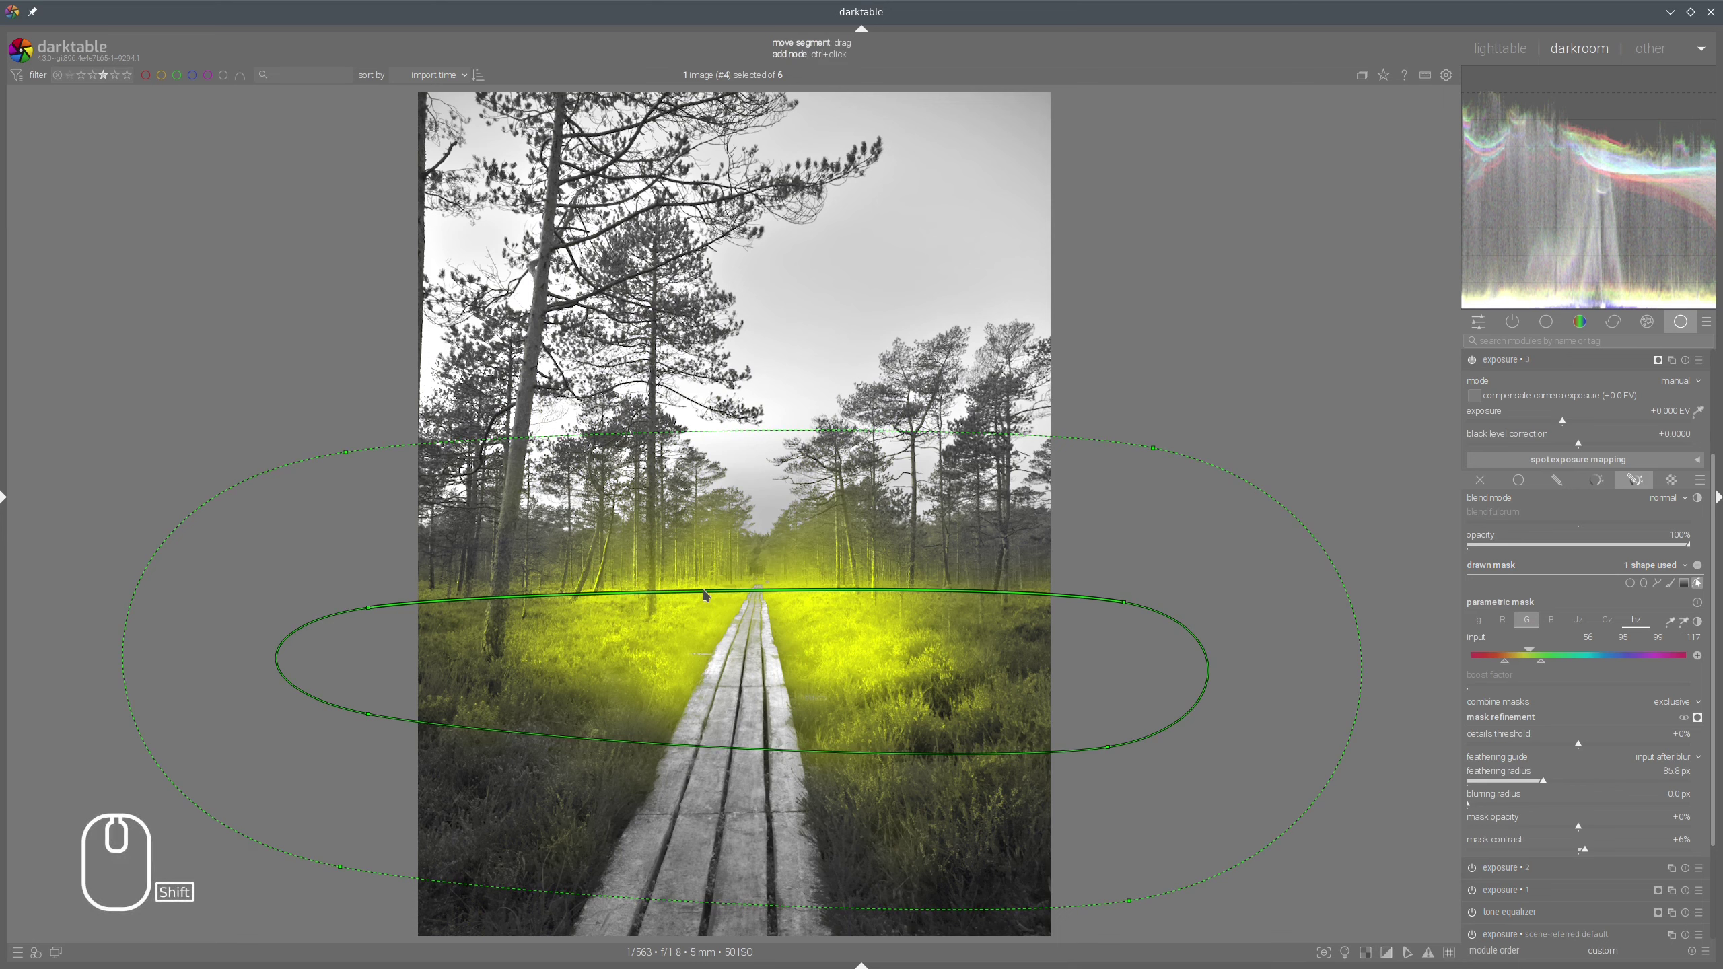
Reduce the path's feather size and shift its upper segment slightly sideways along the treeline
scroll(703, 590, "up", 4, "shift")
scroll(703, 589, "down", 5, "shift")
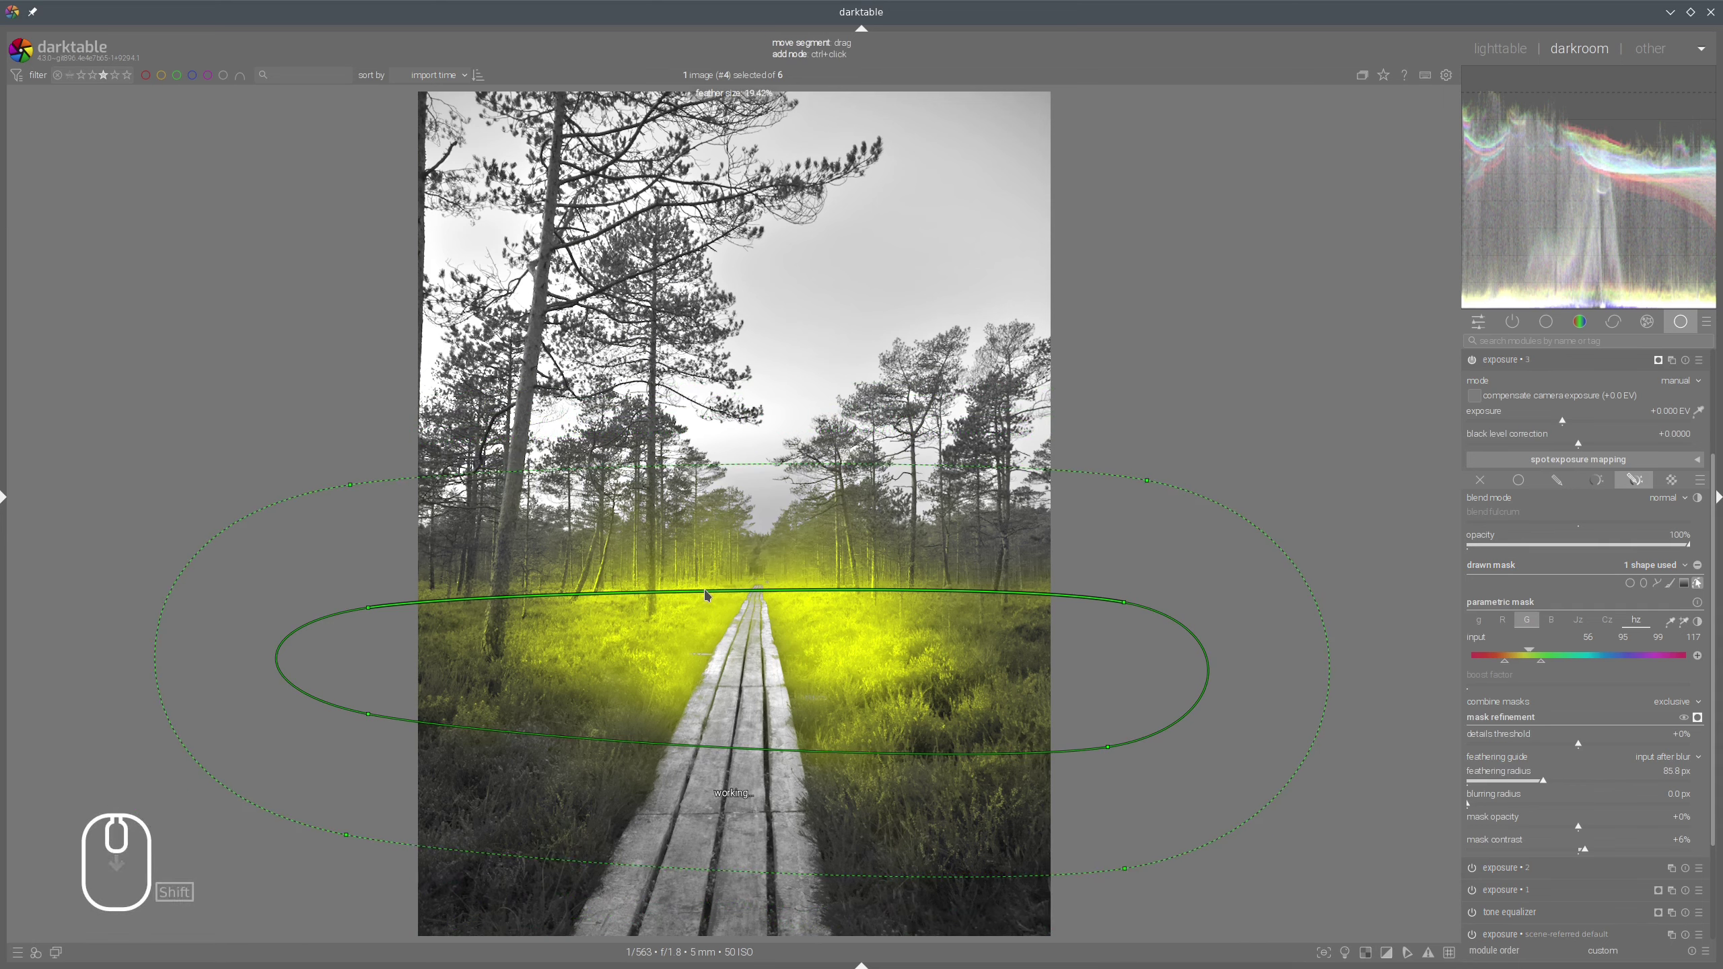
left_click_drag(712, 595, 727, 594)
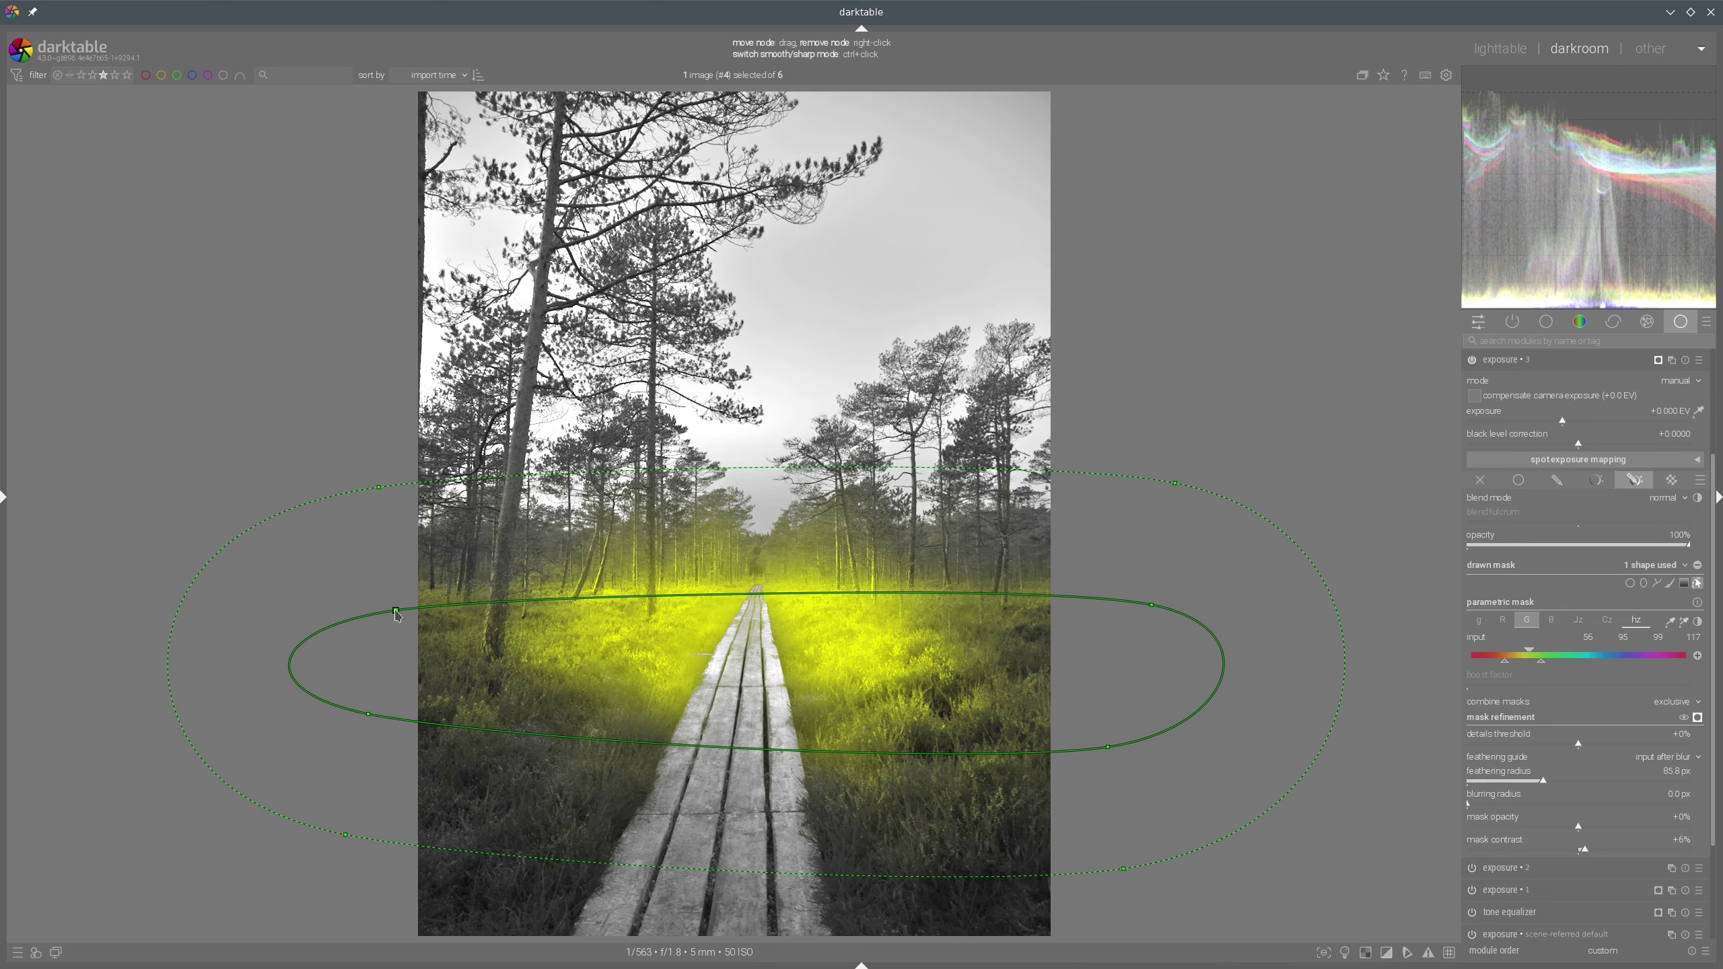
Adjust the curvature of the path's upper-left node, keeping the corner smoothly rounded
left_click(398, 613)
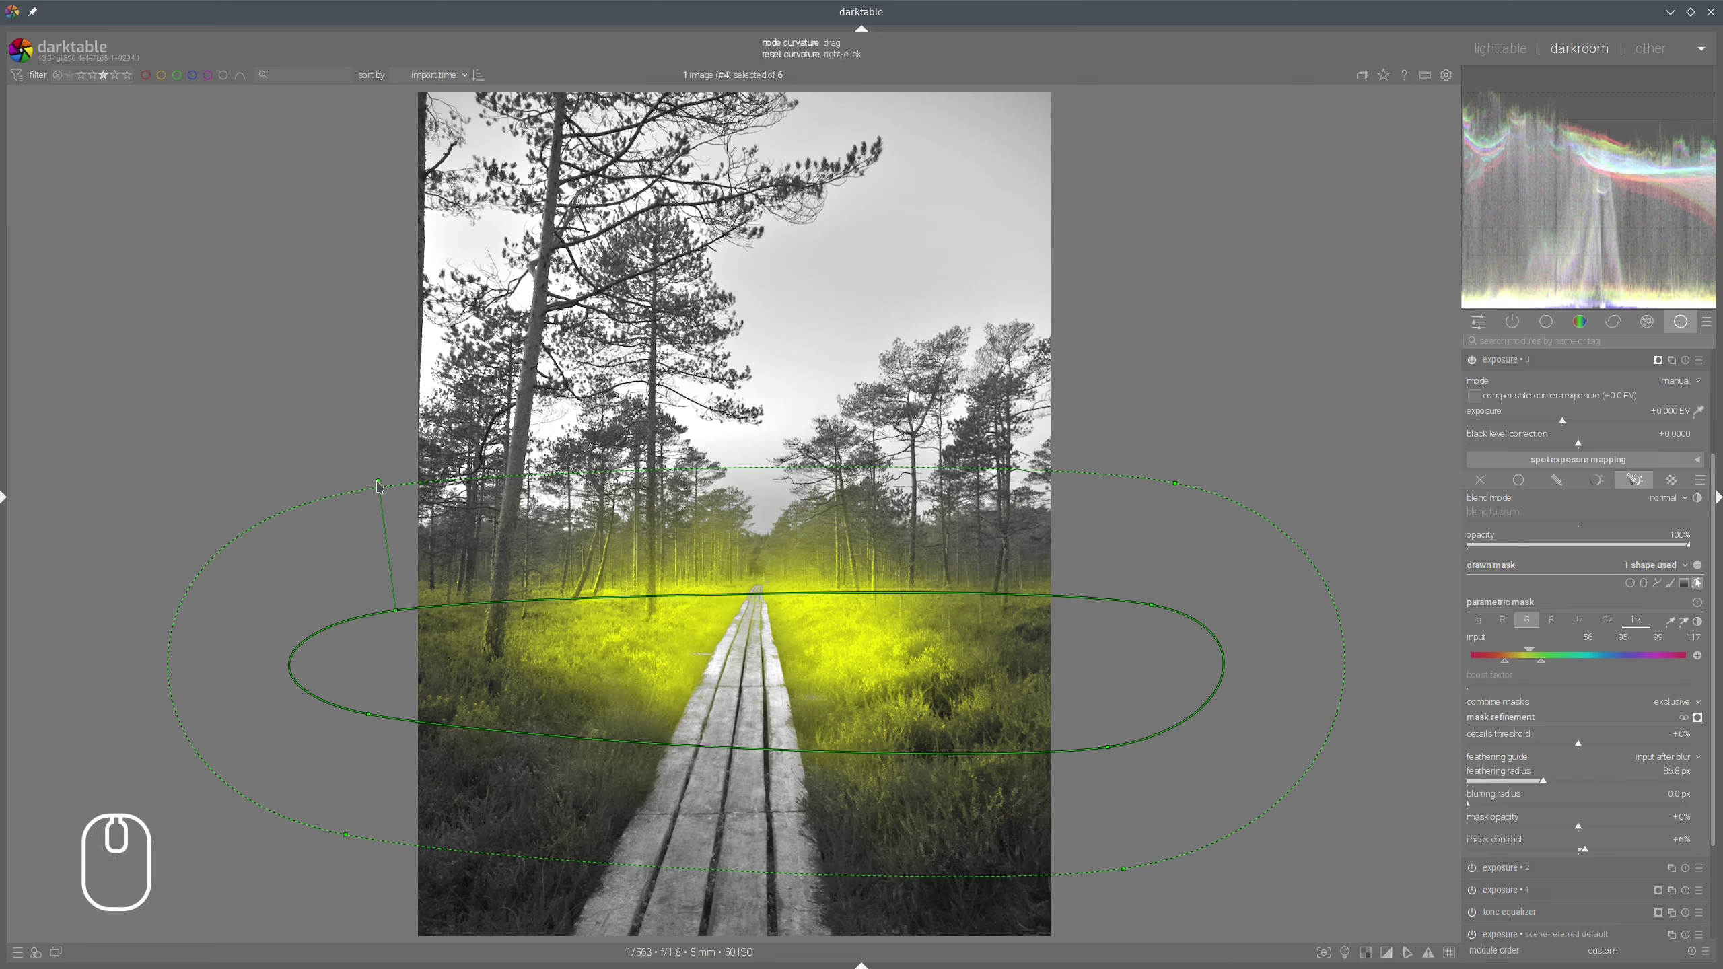
left_click_drag(381, 492, 398, 617)
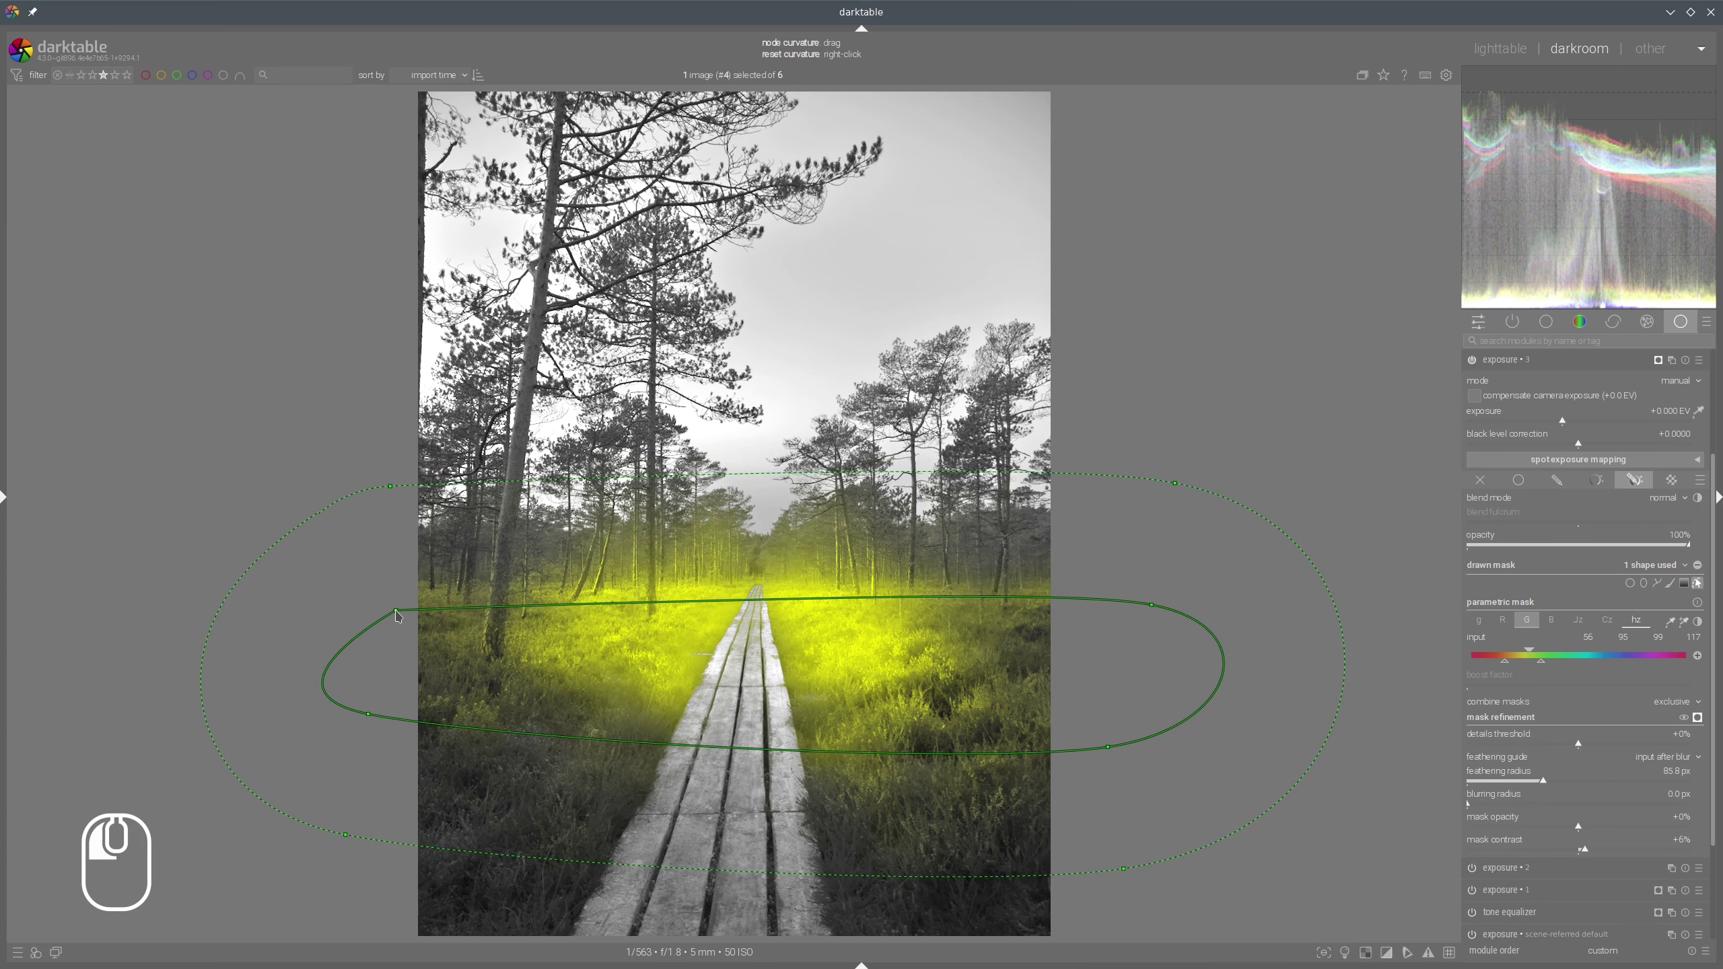
left_click_drag(398, 617, 372, 516)
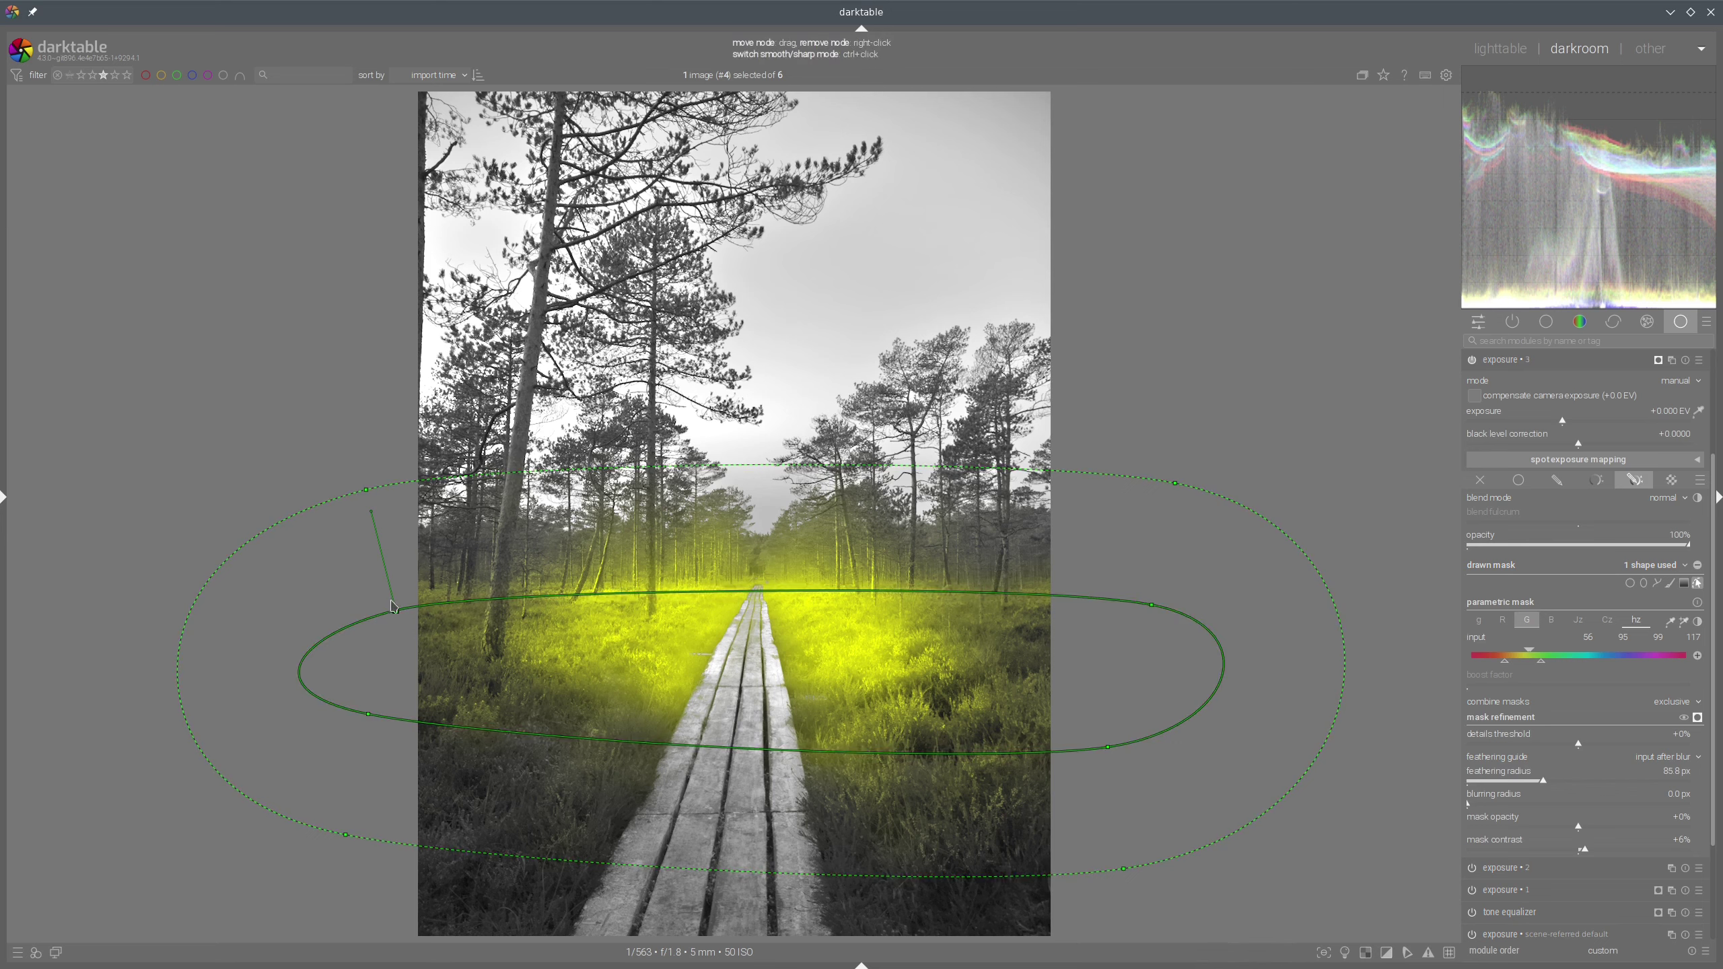
left_click(367, 491)
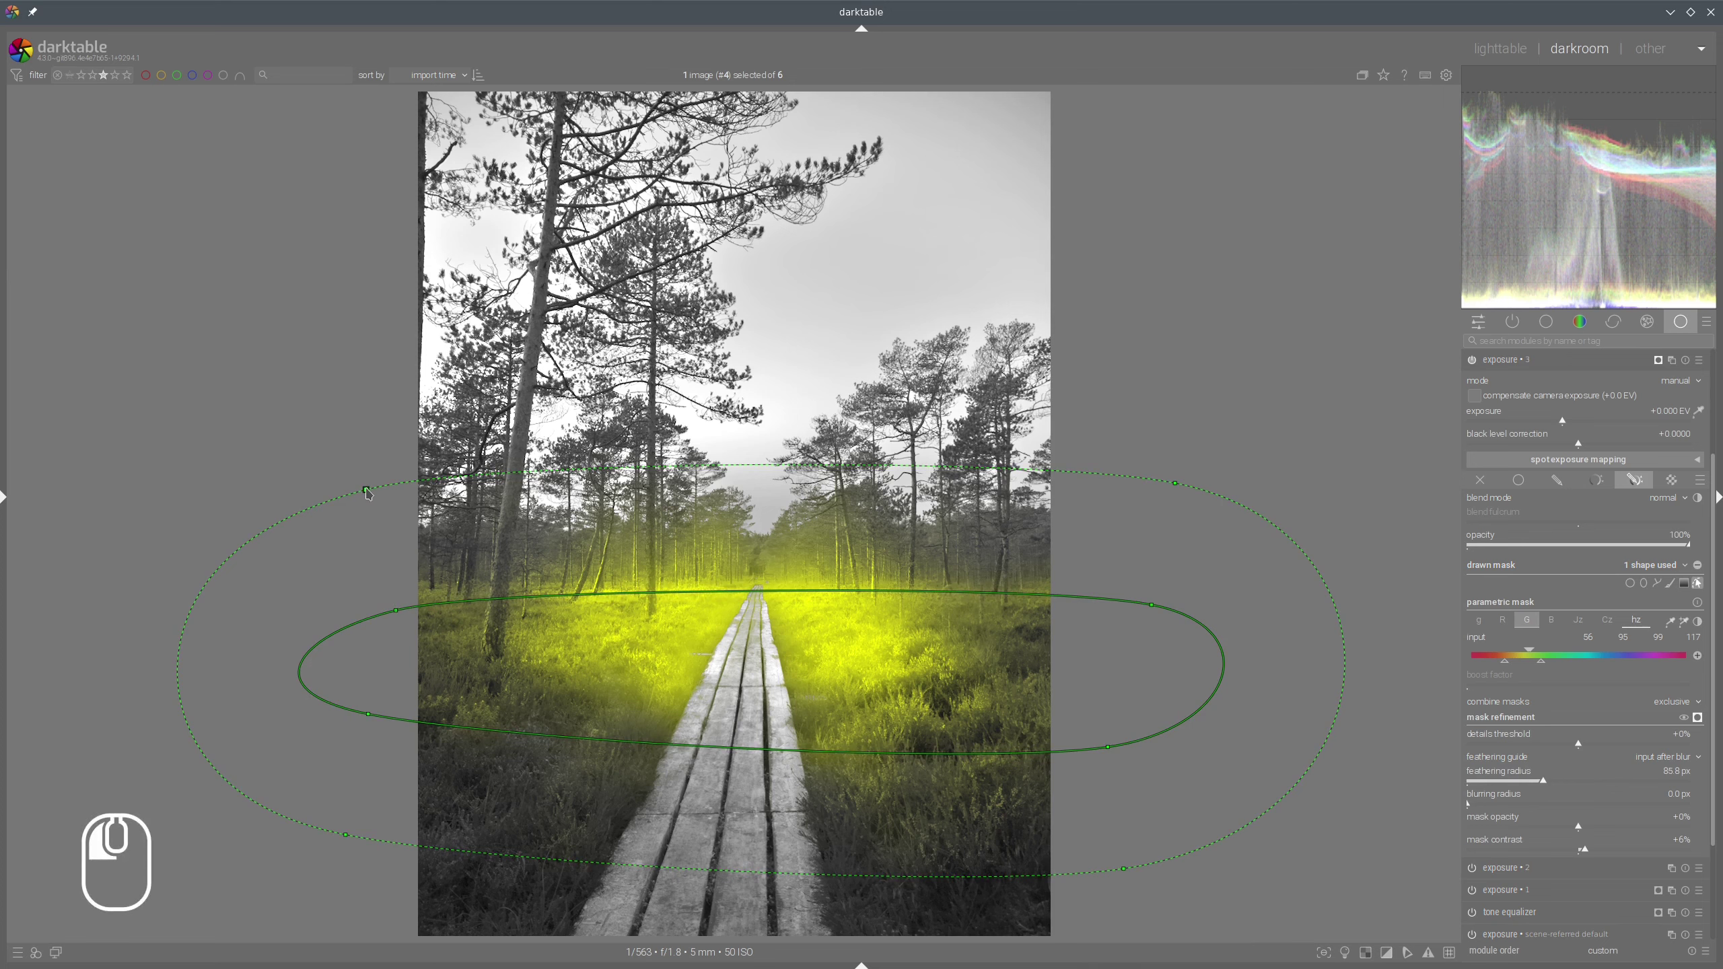
mouse_move(367, 492)
left_mouse_down()
mouse_move(357, 370)
mouse_move(355, 469)
mouse_move(383, 490)
left_mouse_up()
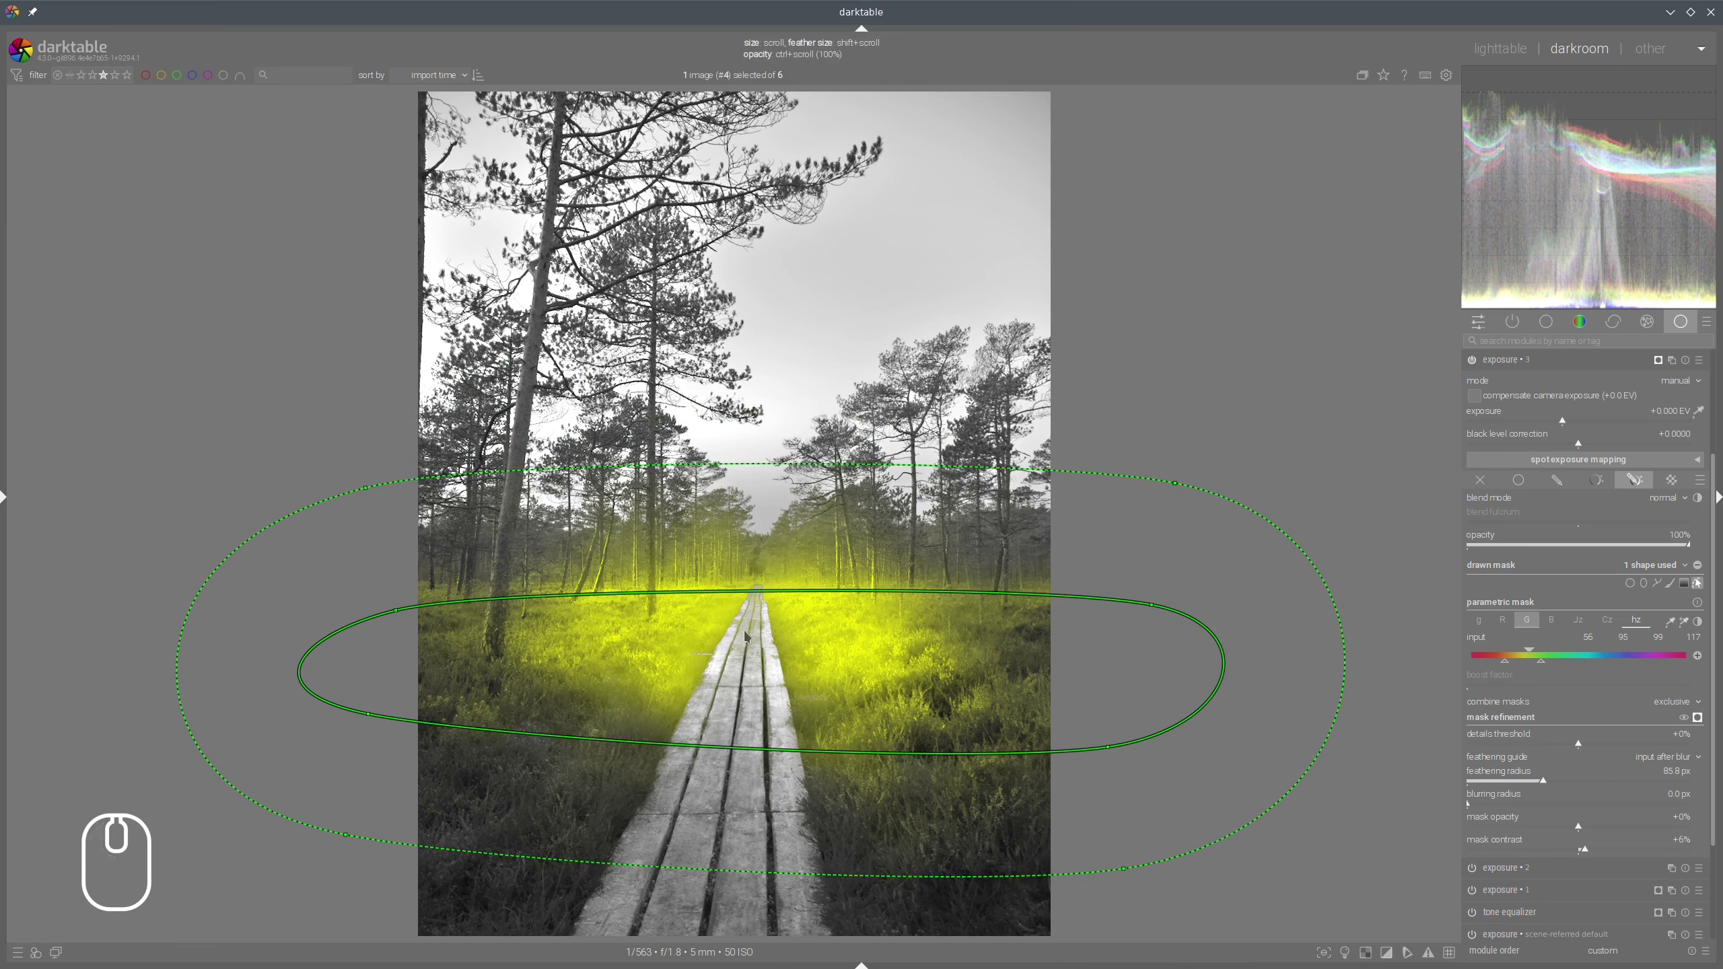
Move the path slightly down, shrink its feather, and pull the feather at both upper nodes in close to the treeline
left_click_drag(782, 636, 780, 639)
scroll(780, 638, "down", 2, "shift")
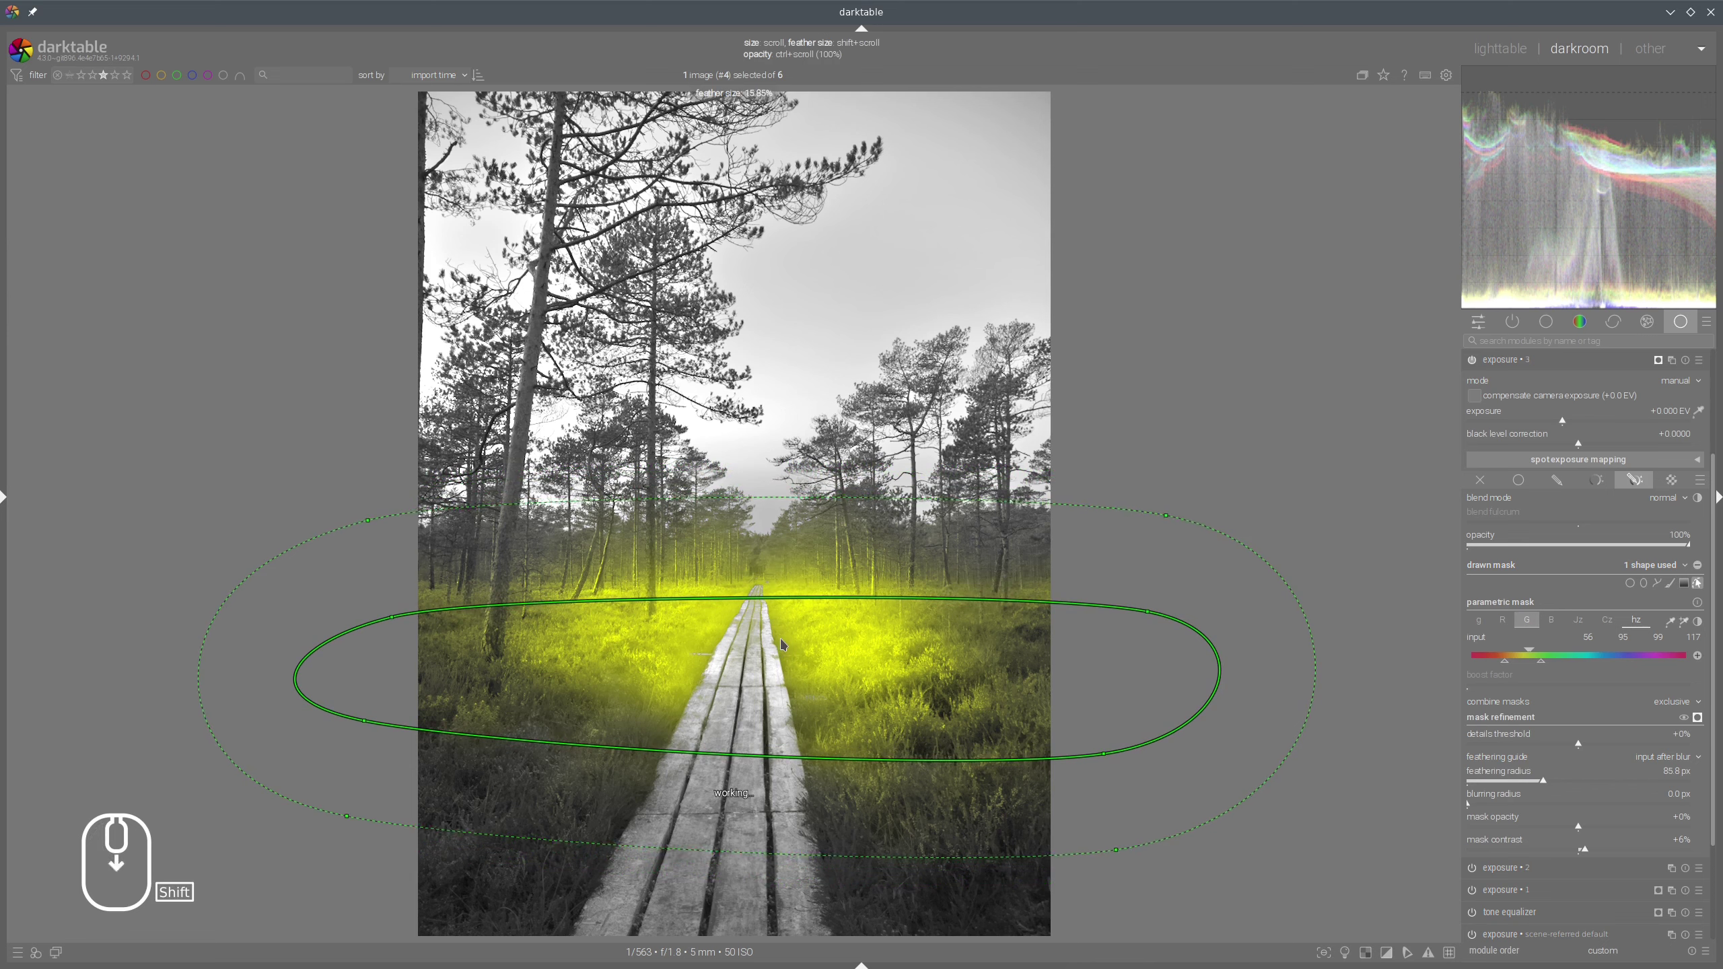
scroll(781, 639, "down", 2, "shift")
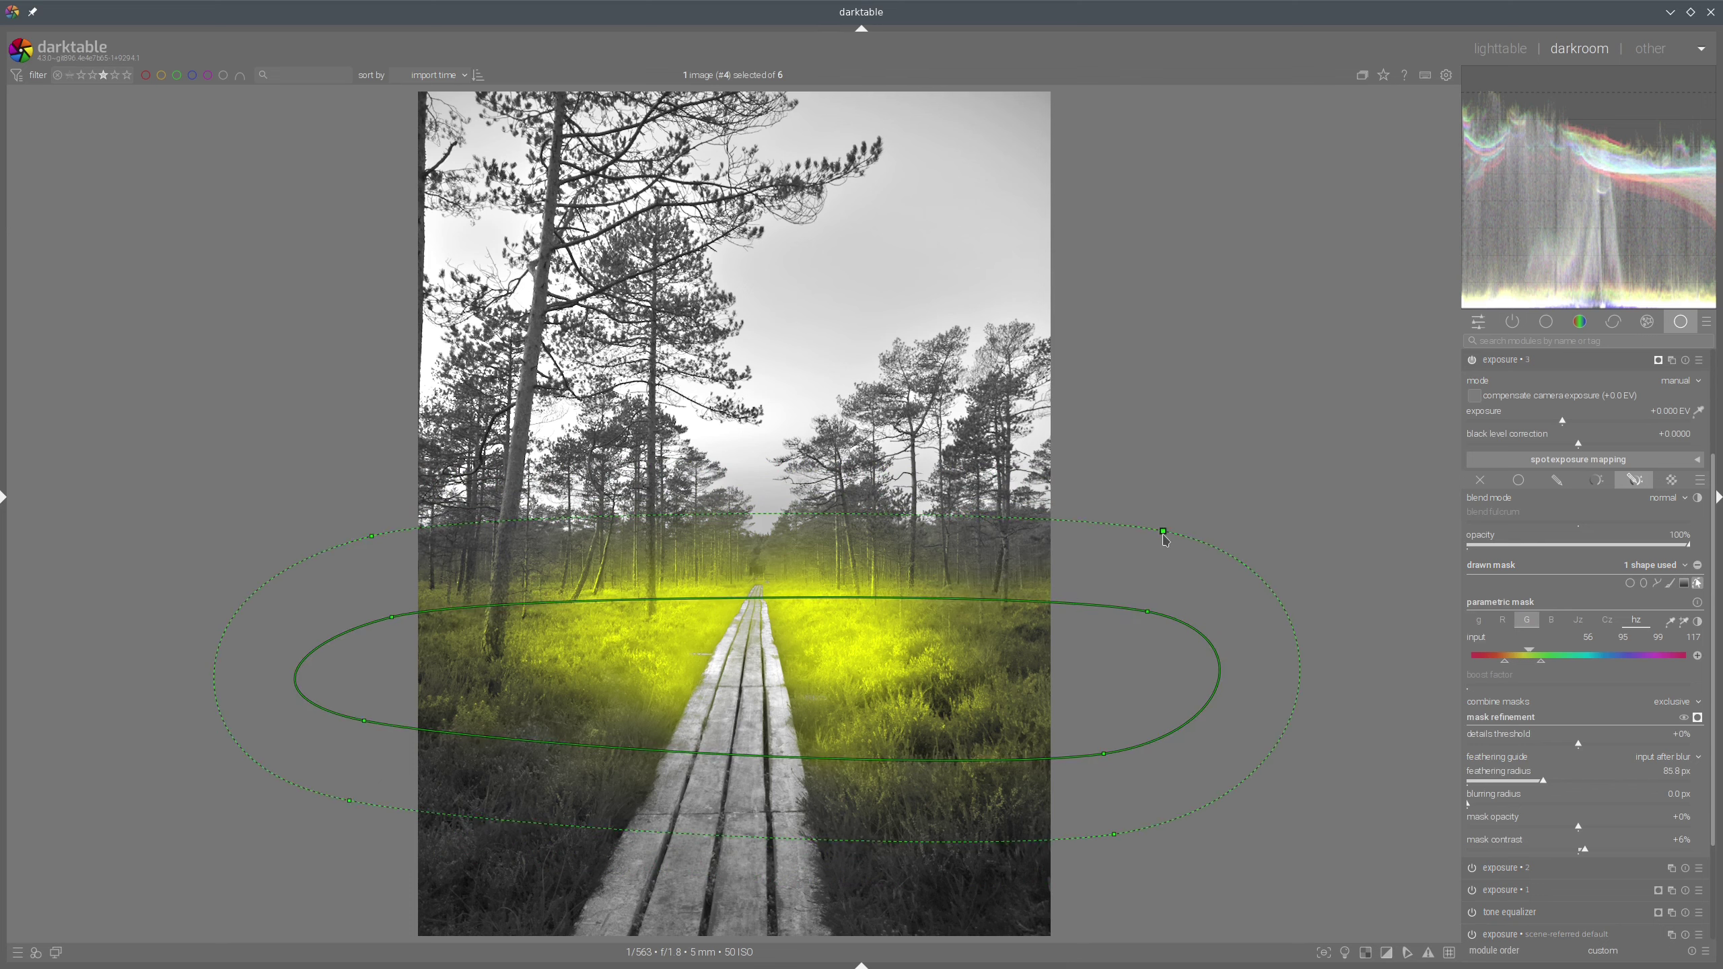
left_click_drag(1164, 537, 1147, 585)
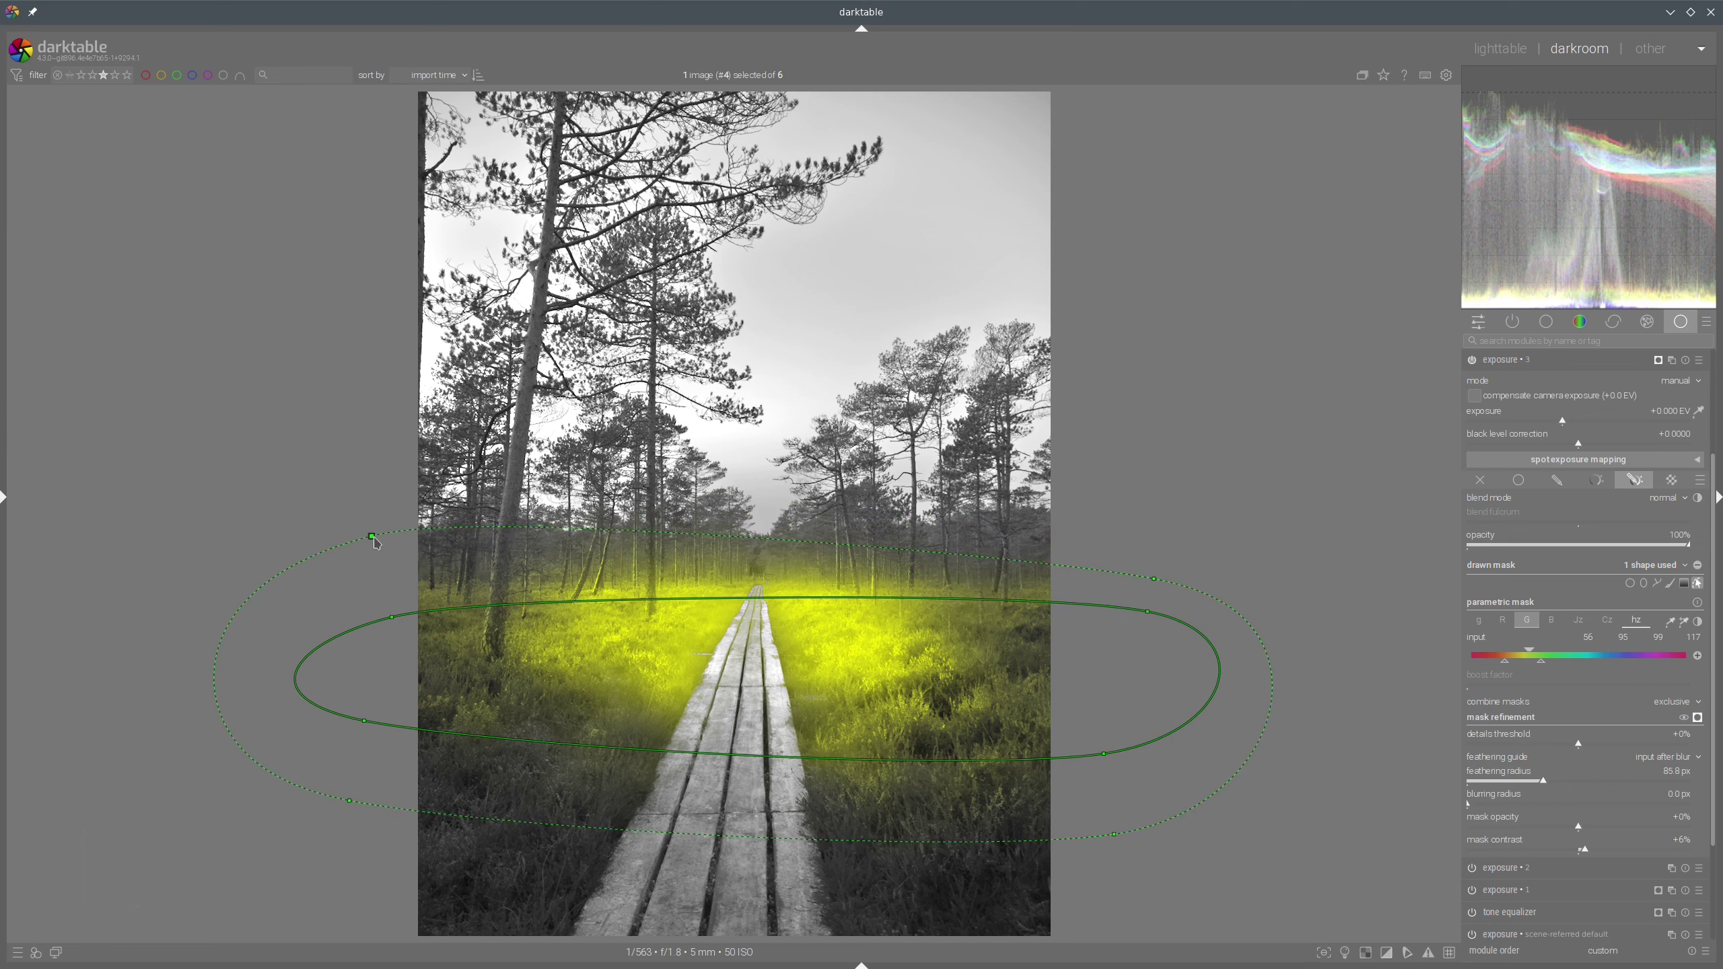
left_click_drag(372, 541, 387, 572)
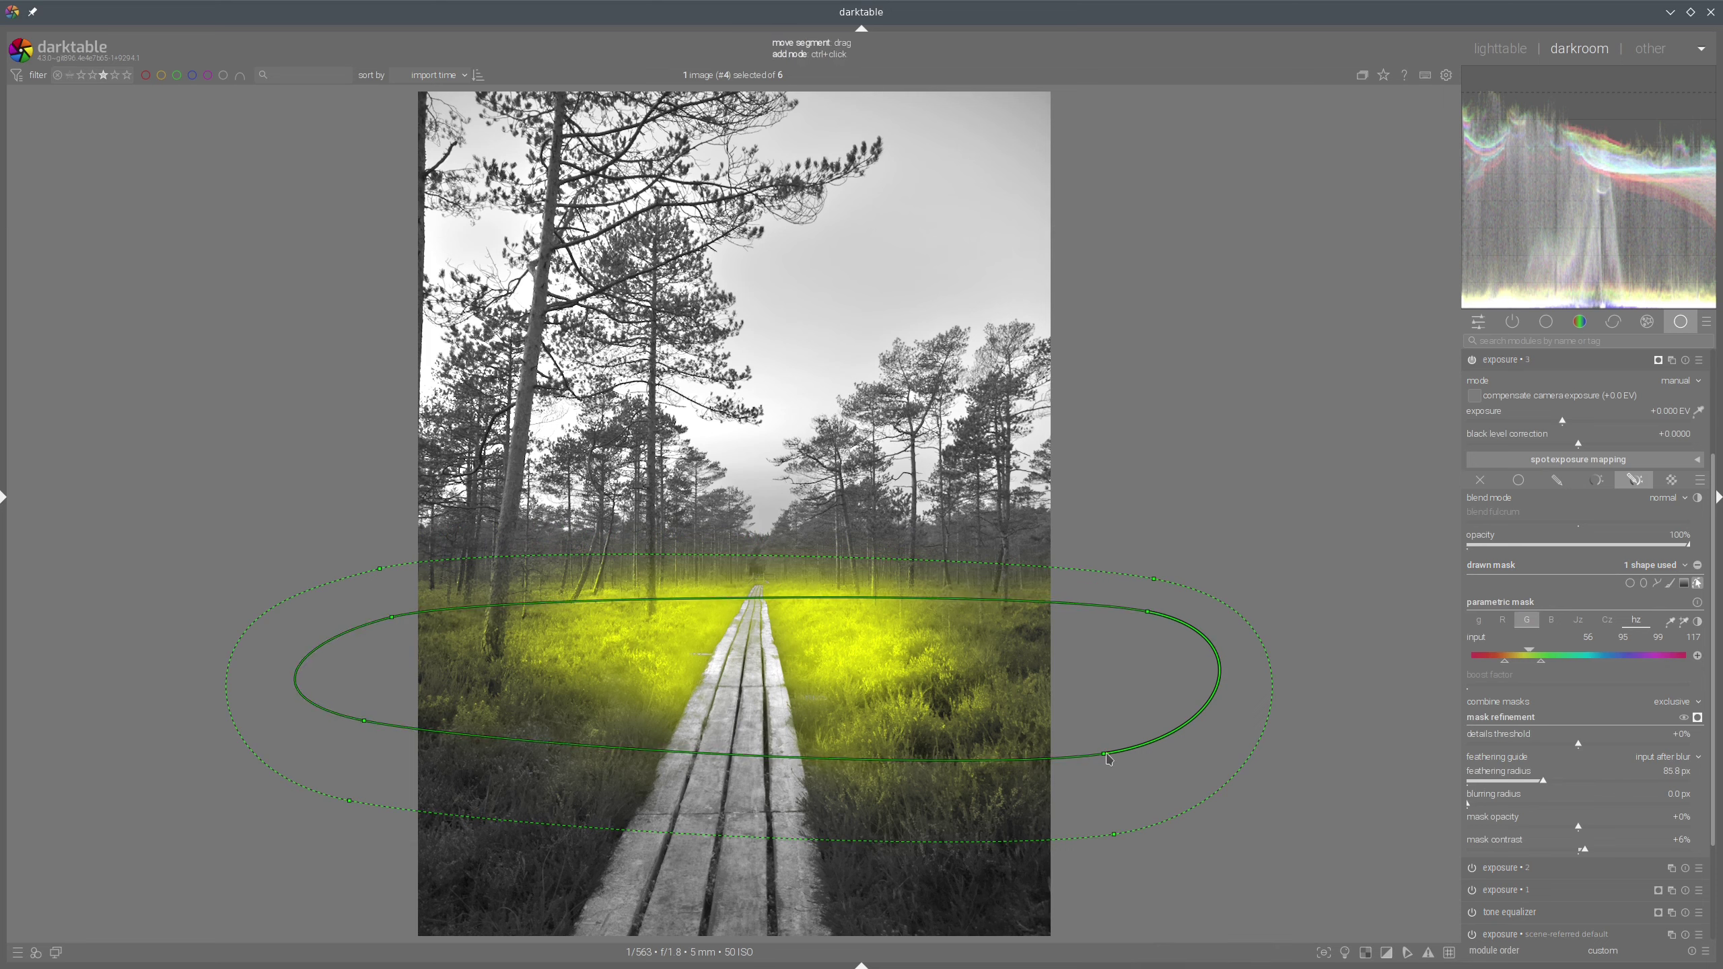
Raise the path's lower nodes and extend their feather far down into the foreground on both sides of the boardwalk
left_click_drag(1105, 755, 800, 714)
left_click_drag(364, 721, 606, 711)
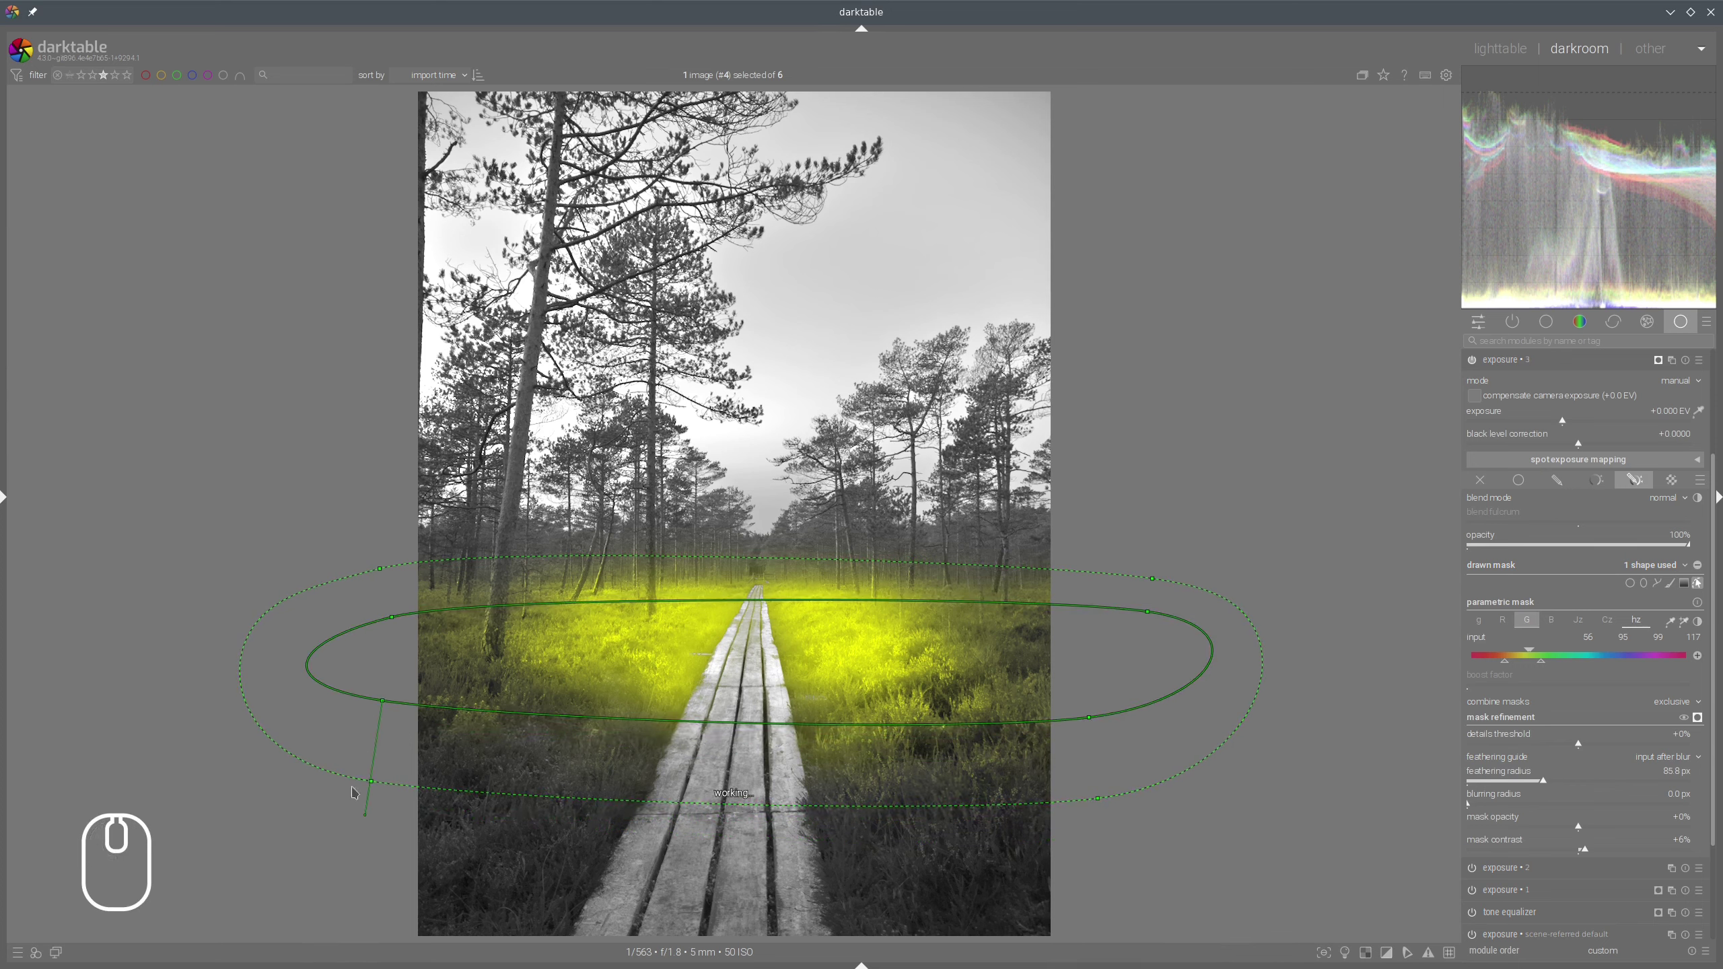
left_click_drag(372, 786, 355, 876)
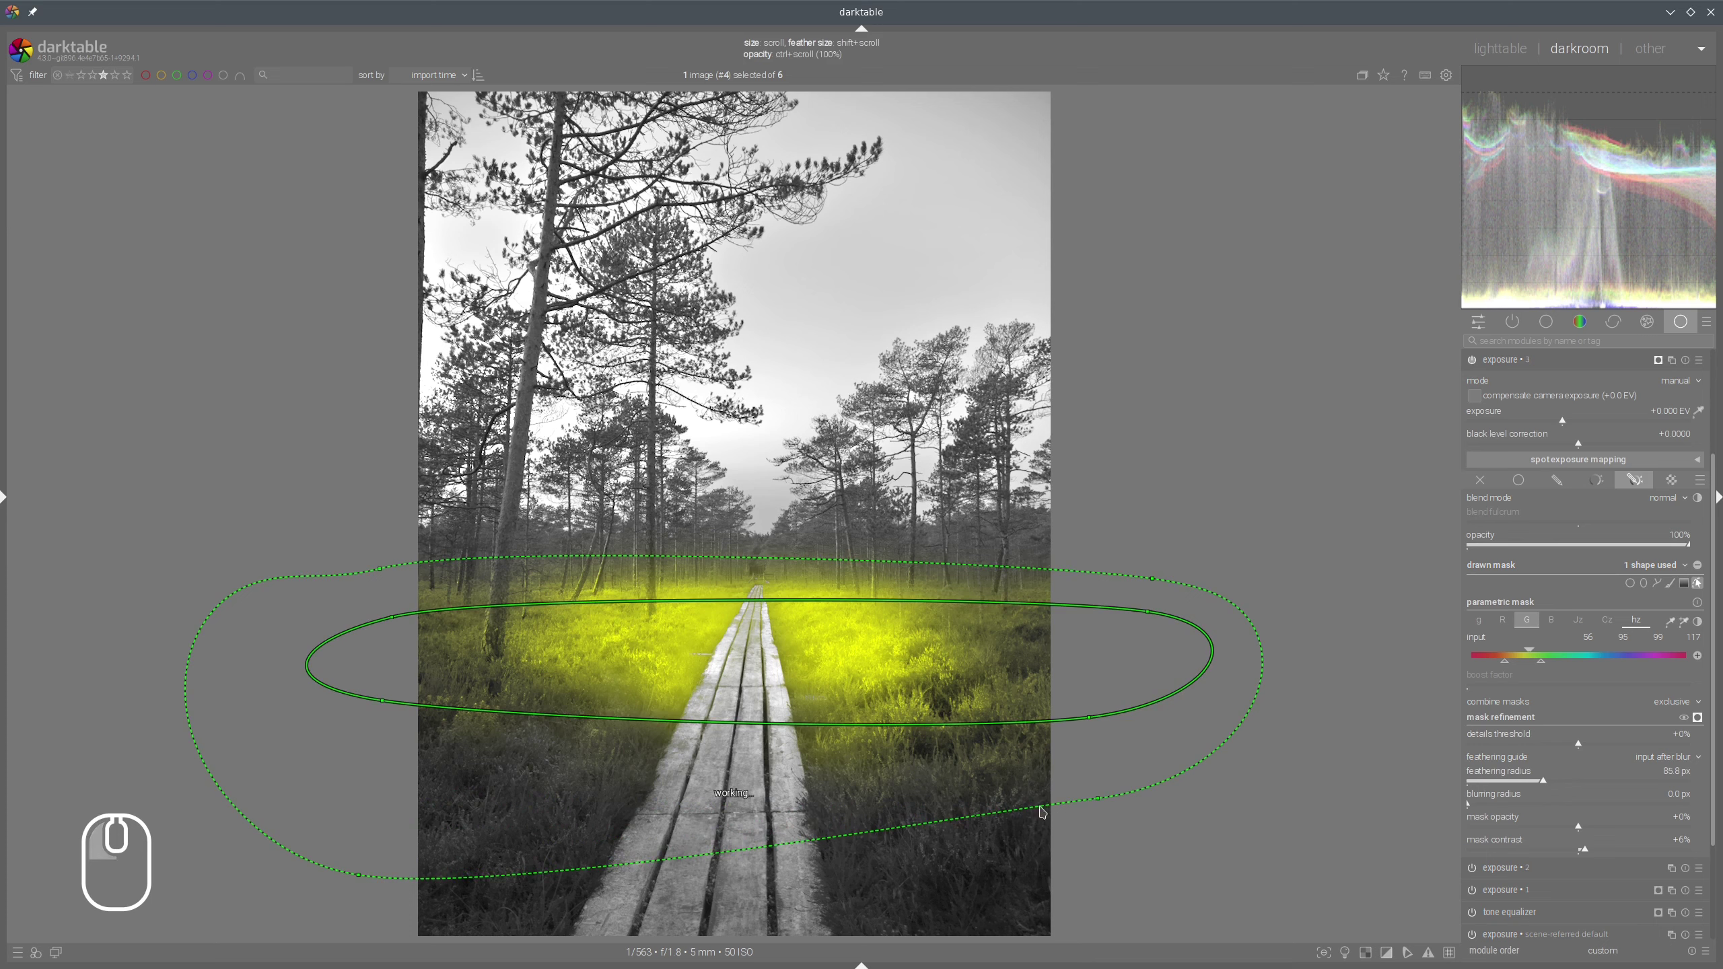
left_click(1098, 799)
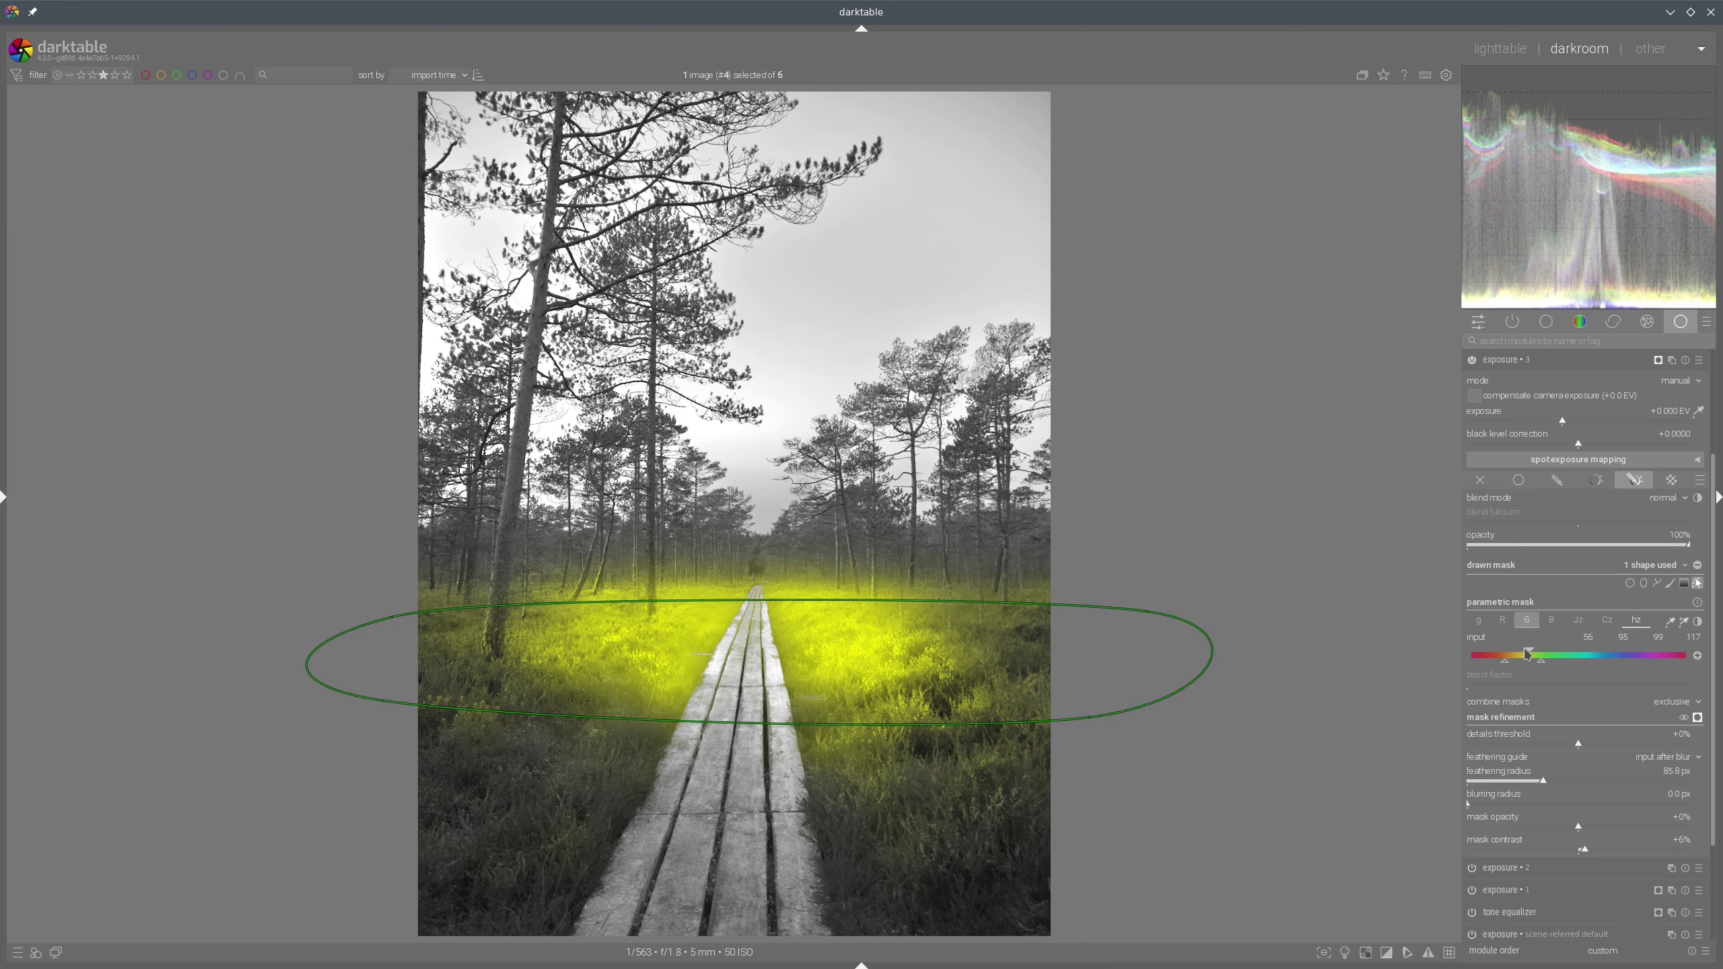
Widen the mask's full-strength hue range to 88–99 and set mask contrast to +2% and feathering radius to about 120.5 px
left_click_drag(1531, 655, 1524, 654)
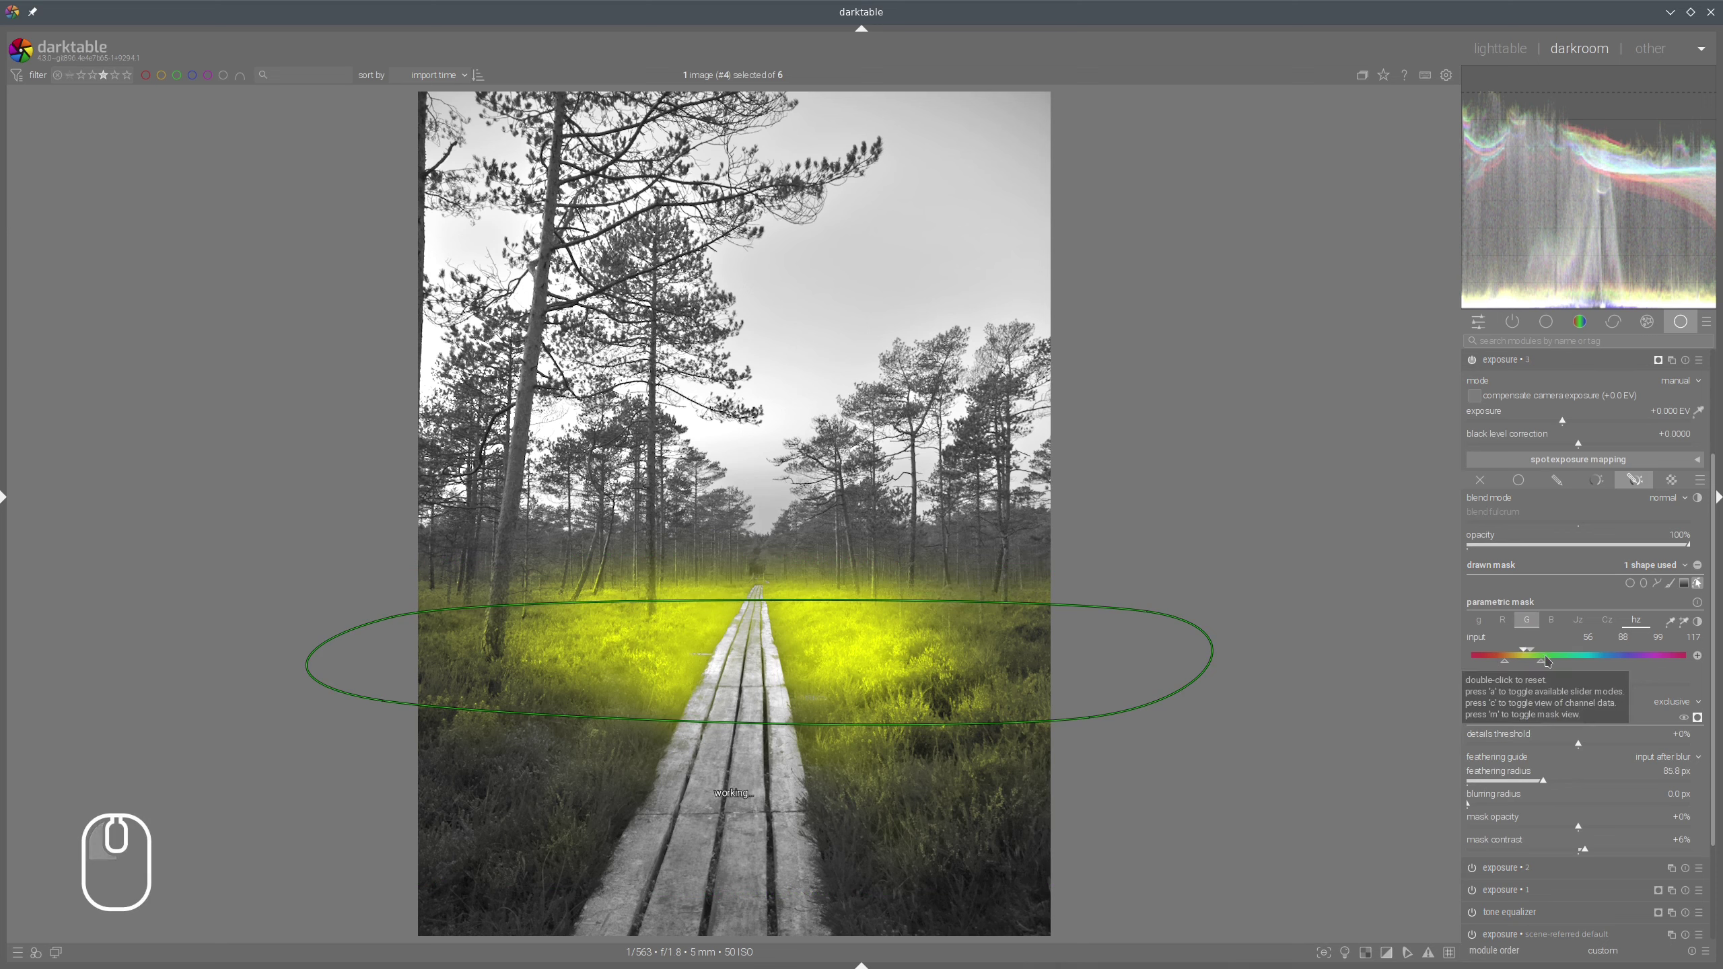
left_click_drag(1543, 663, 1510, 667)
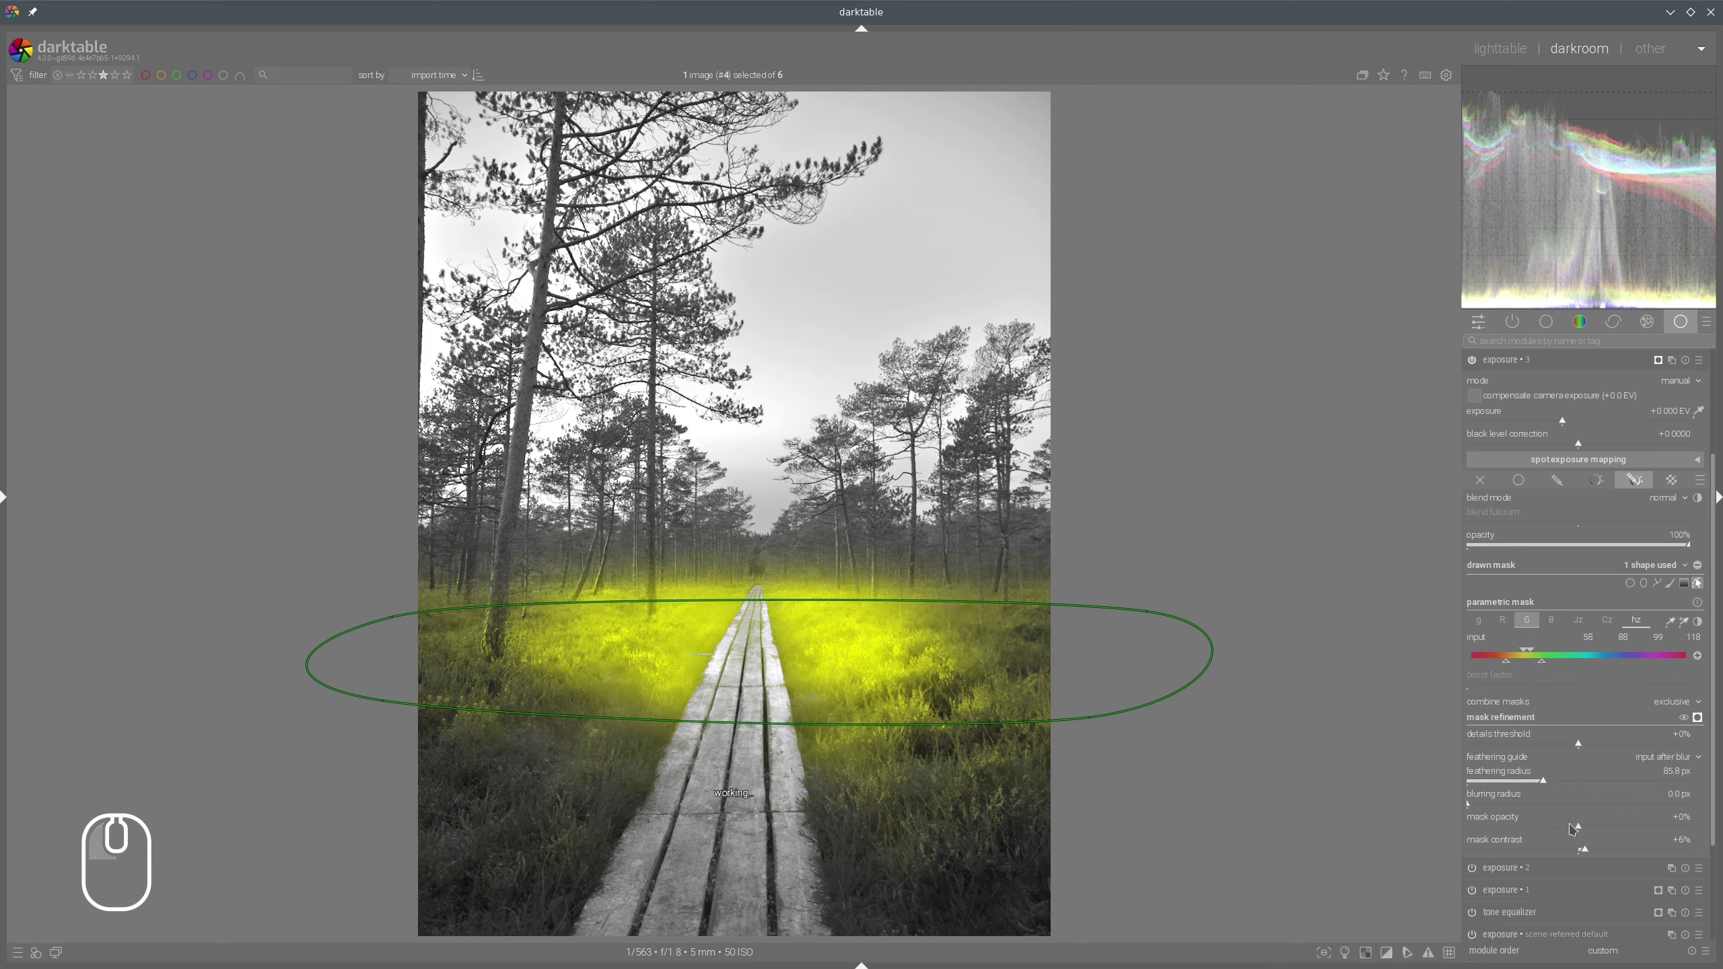
left_click(1591, 855)
left_click_drag(1581, 855, 1581, 855)
left_click(1576, 783)
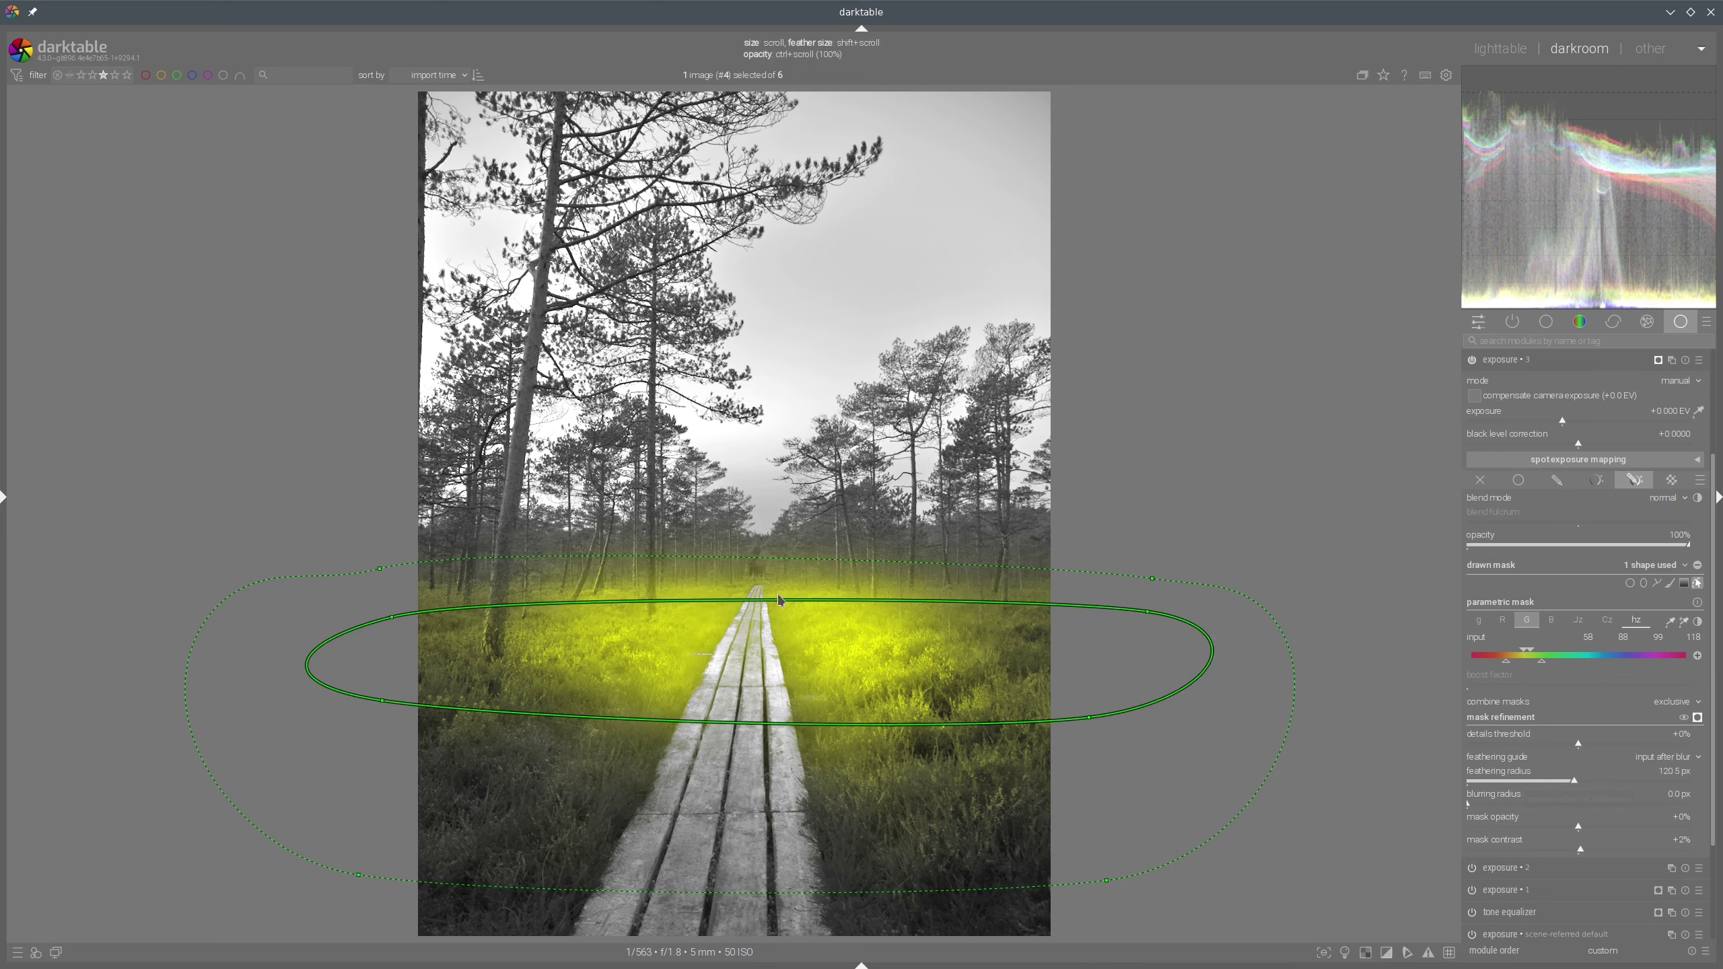
Tighten the path's upper feather, pull its right-hand and lower-left nodes inward, and hide the mask overlay and shape outline
left_click(381, 576)
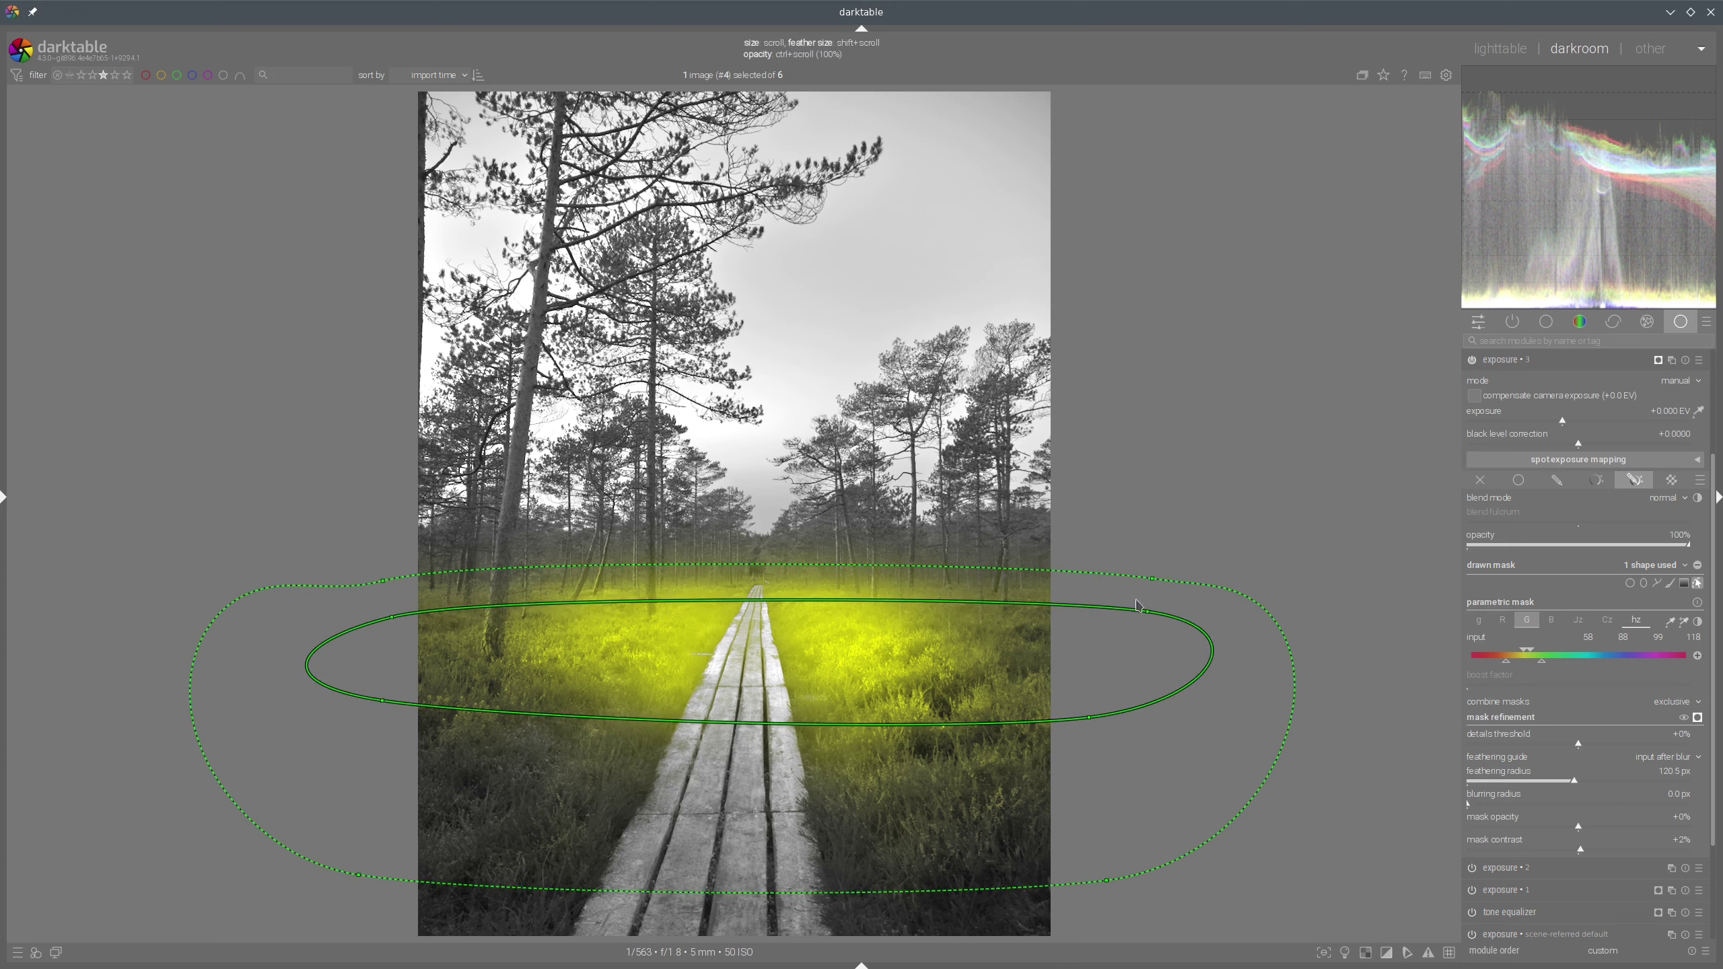
left_click_drag(1141, 610, 1065, 723)
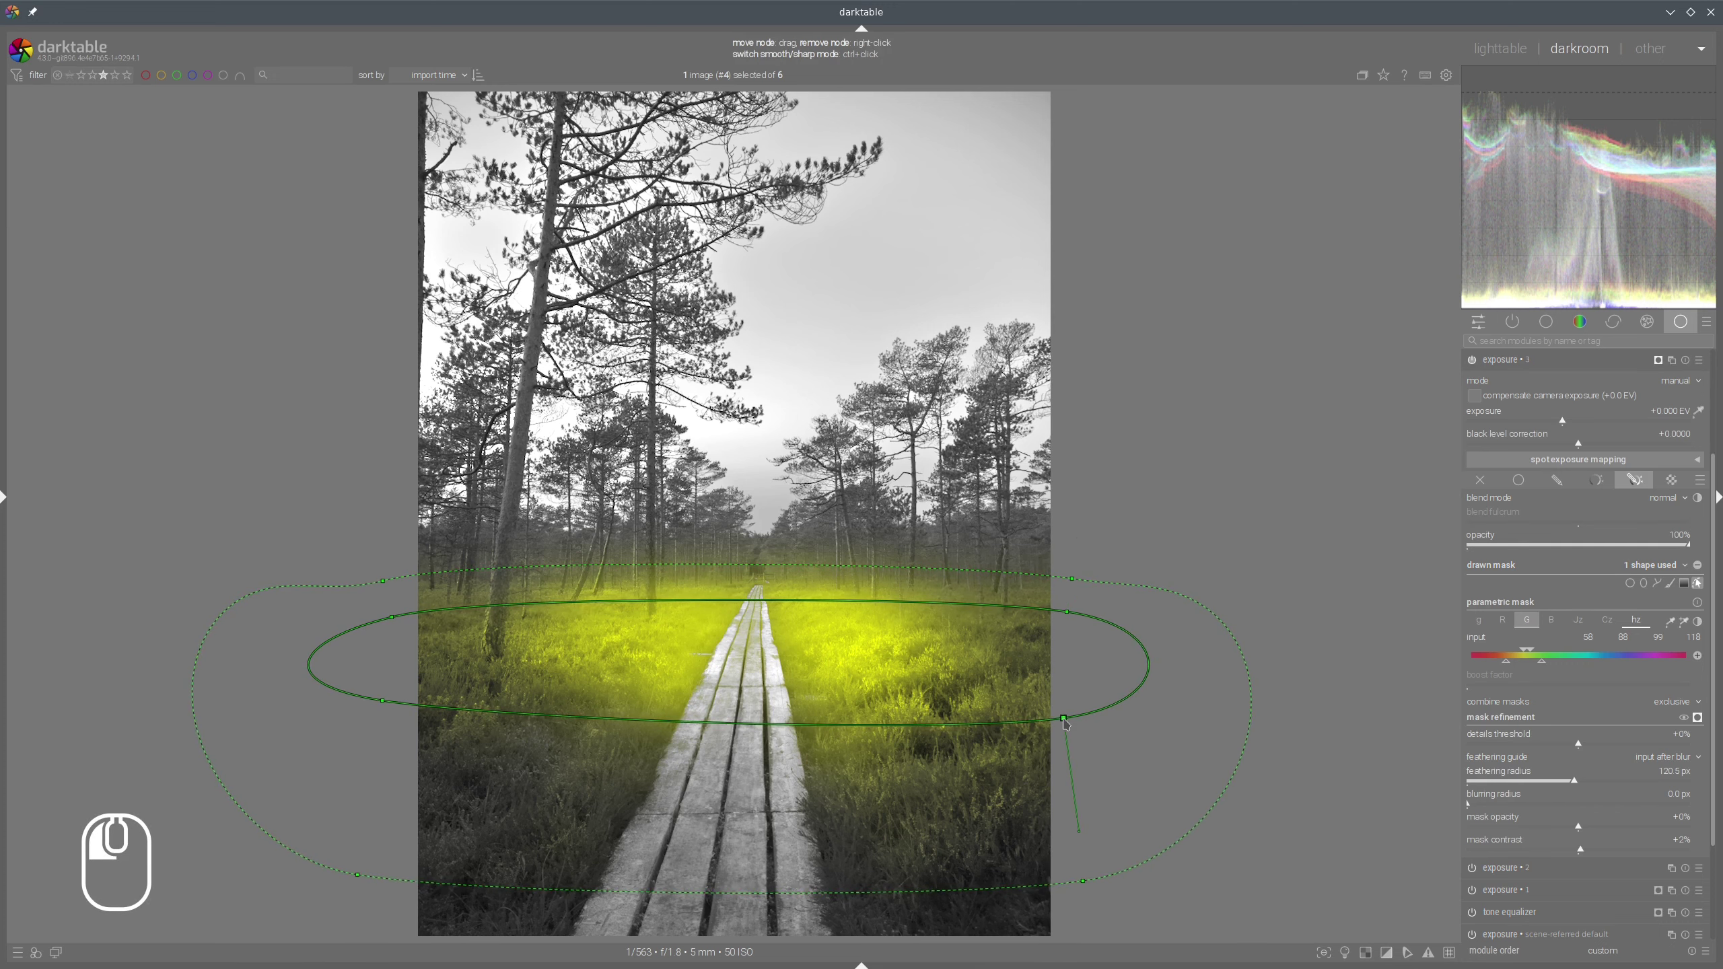
left_click_drag(384, 706, 401, 710)
left_click(1636, 620)
left_click(1698, 717)
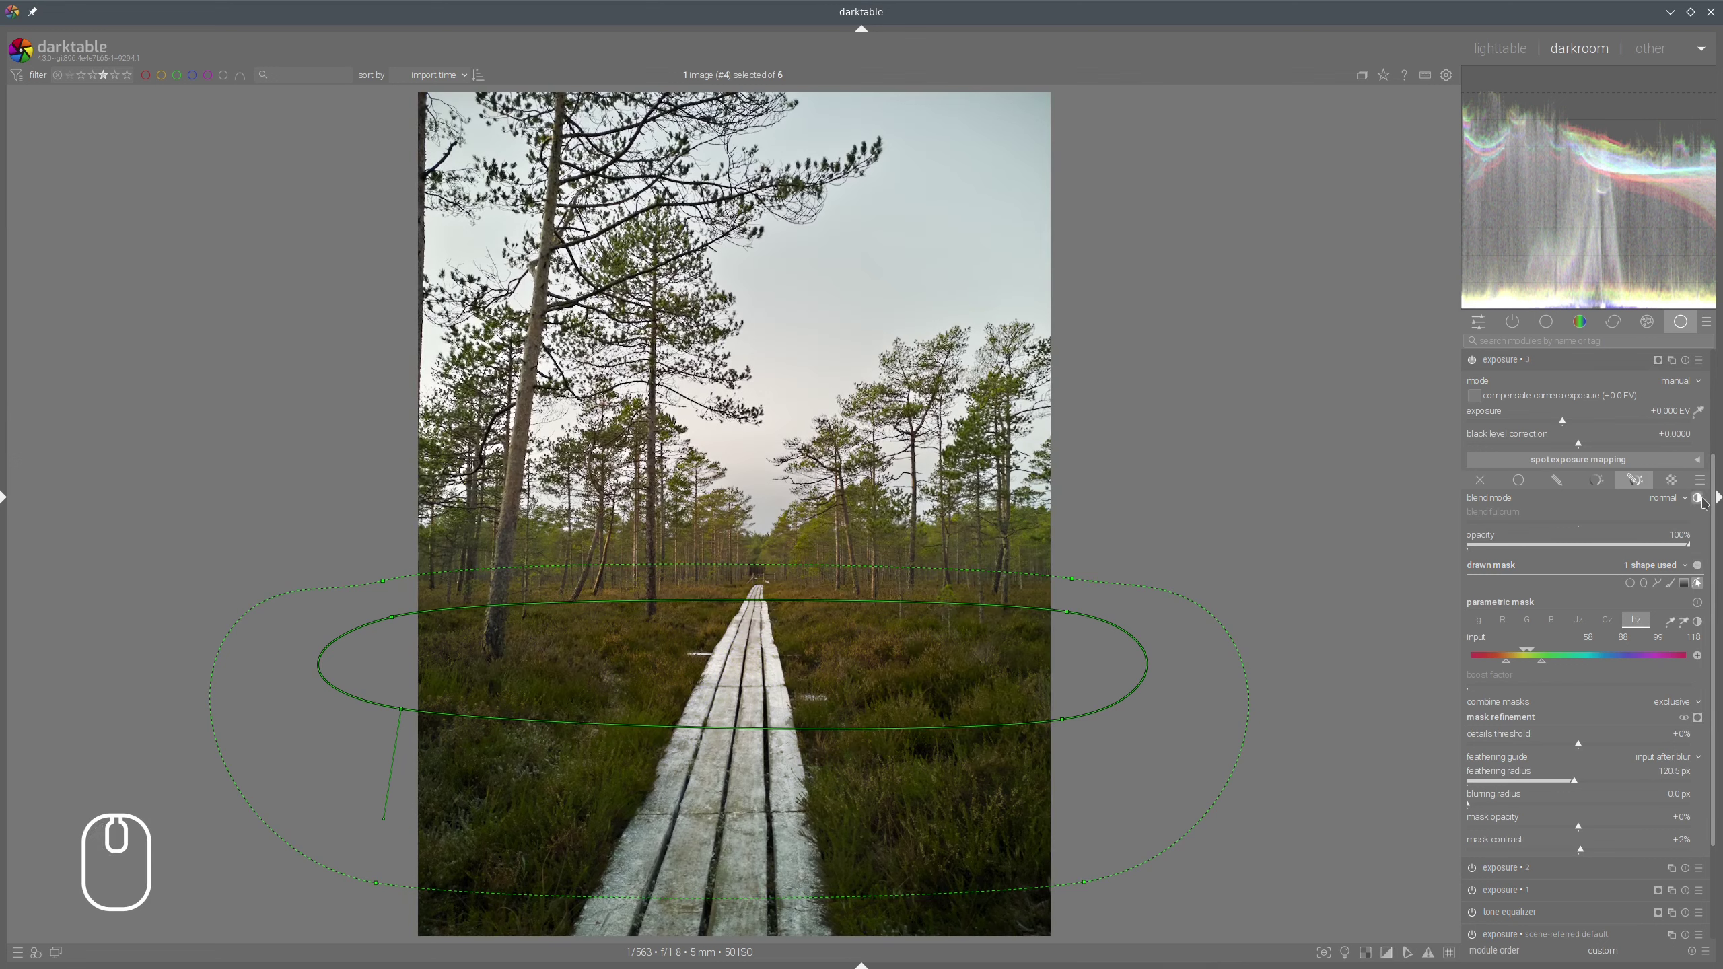
left_click(1697, 583)
left_click(1697, 718)
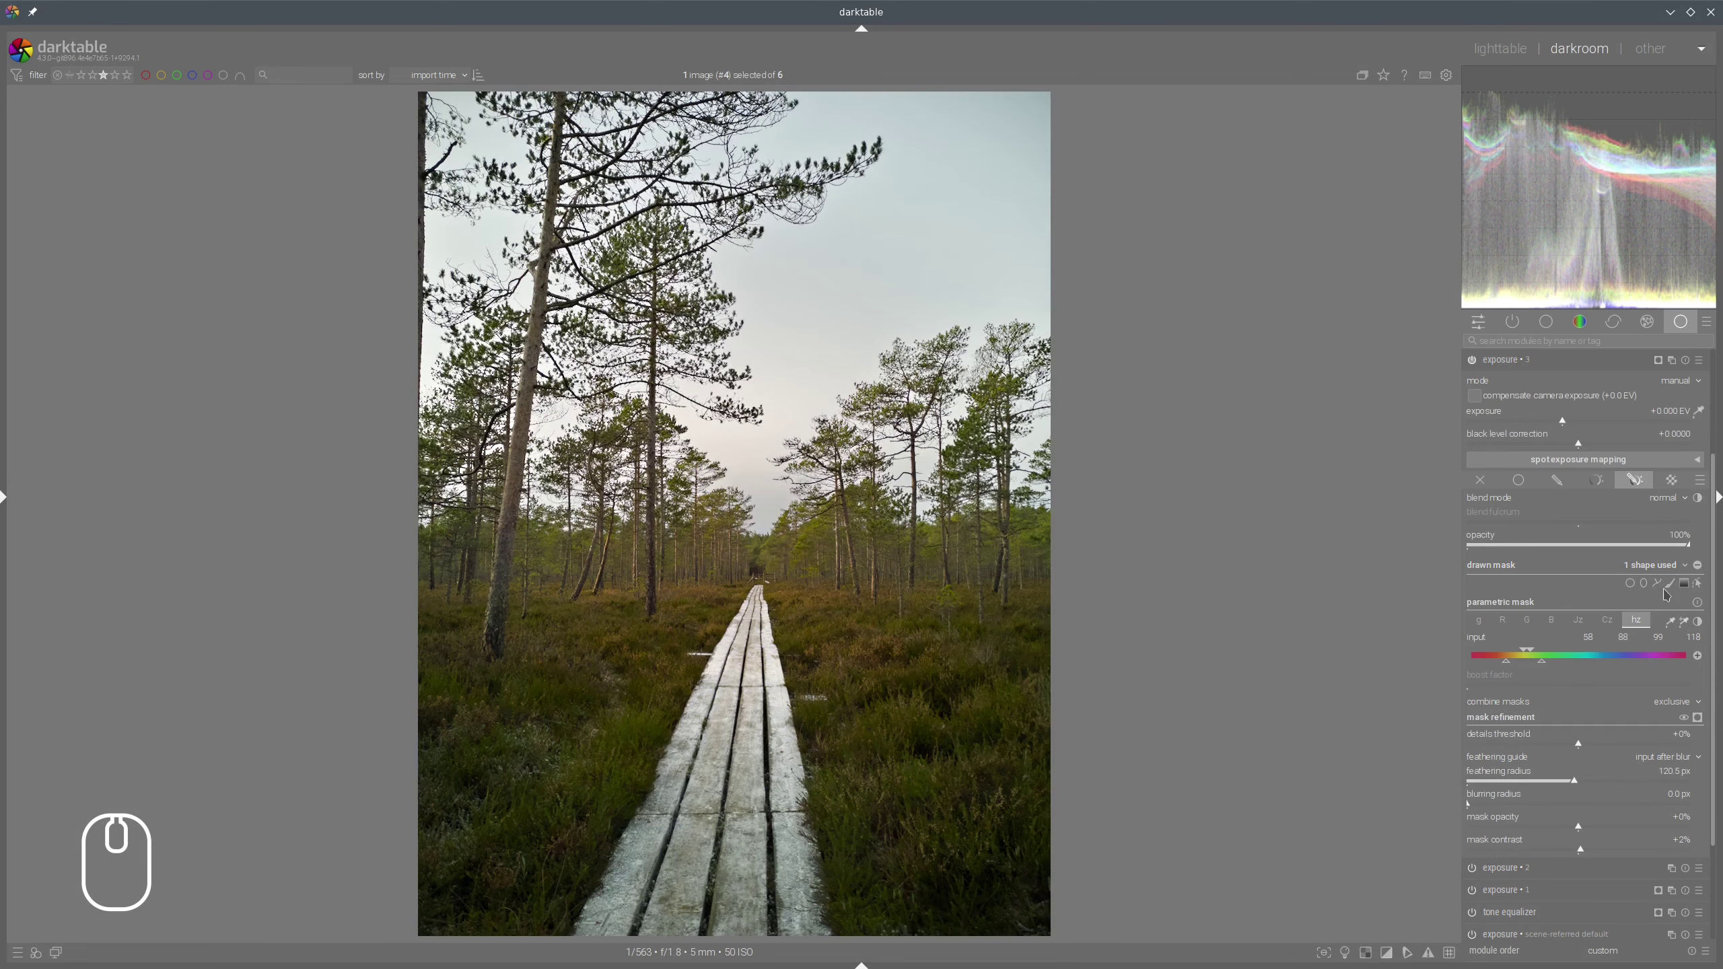
Raise exposure in the grass-masked exposure instance to about +1 EV, collapse it, and compare the photo with it off and on
scroll(1666, 594, "up", 3)
left_click_drag(1588, 581, 1599, 576)
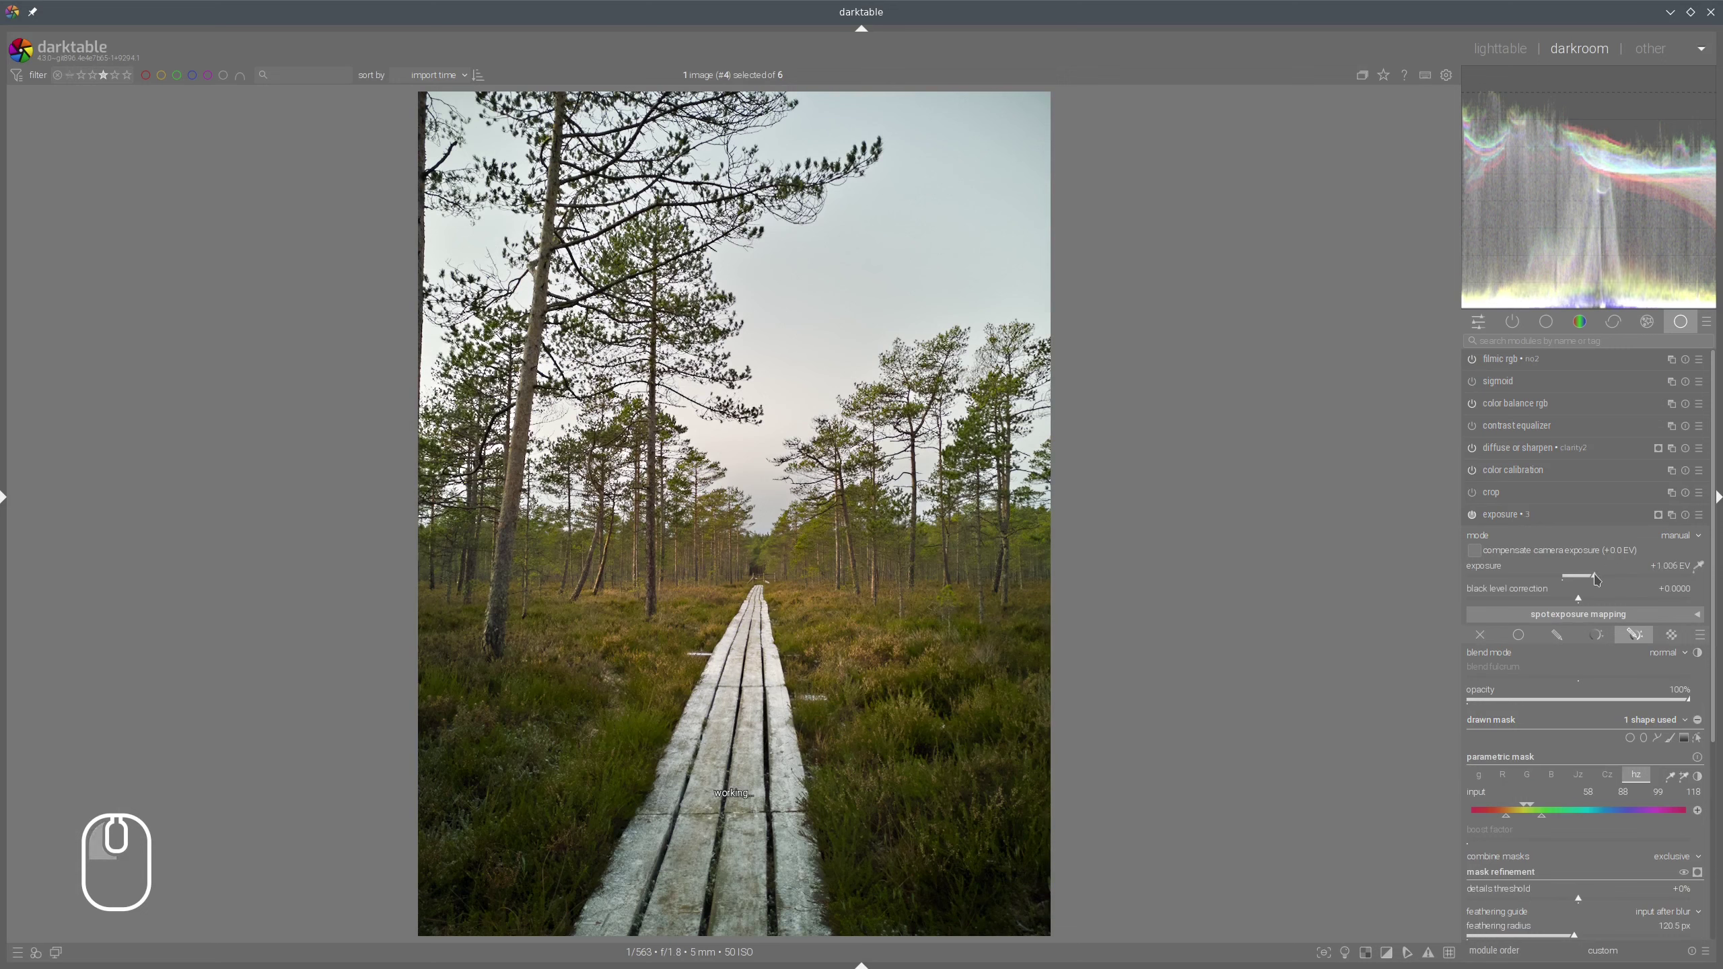
left_click(1567, 515)
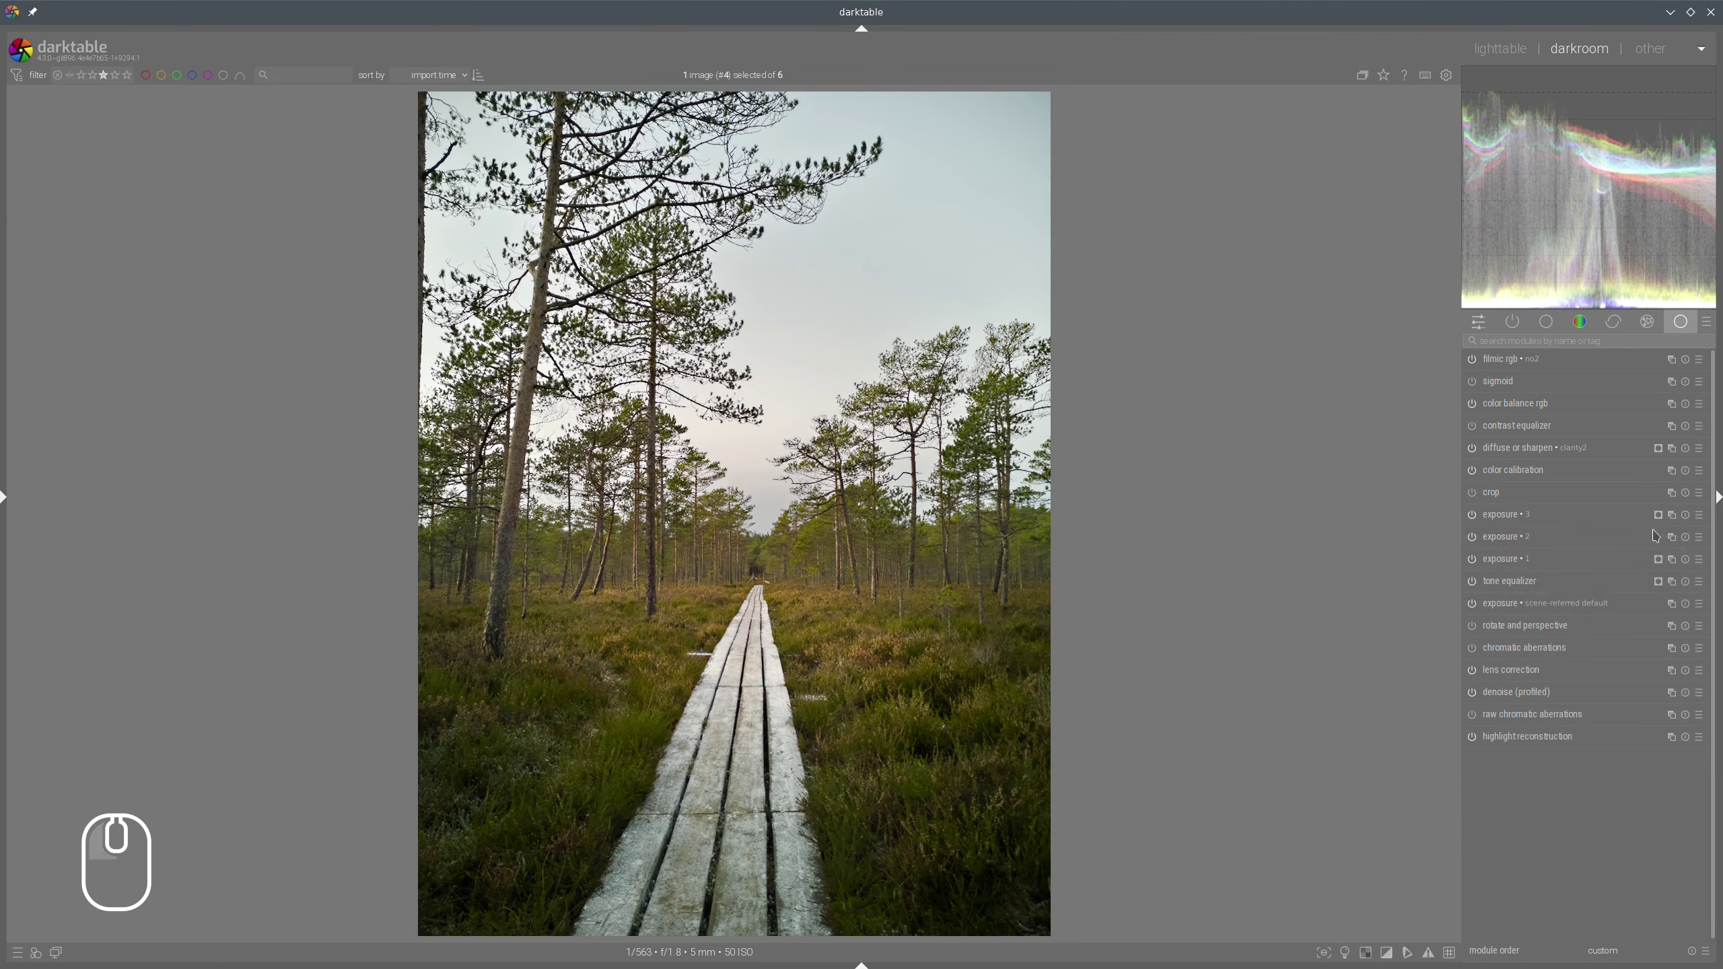
left_click(1471, 516)
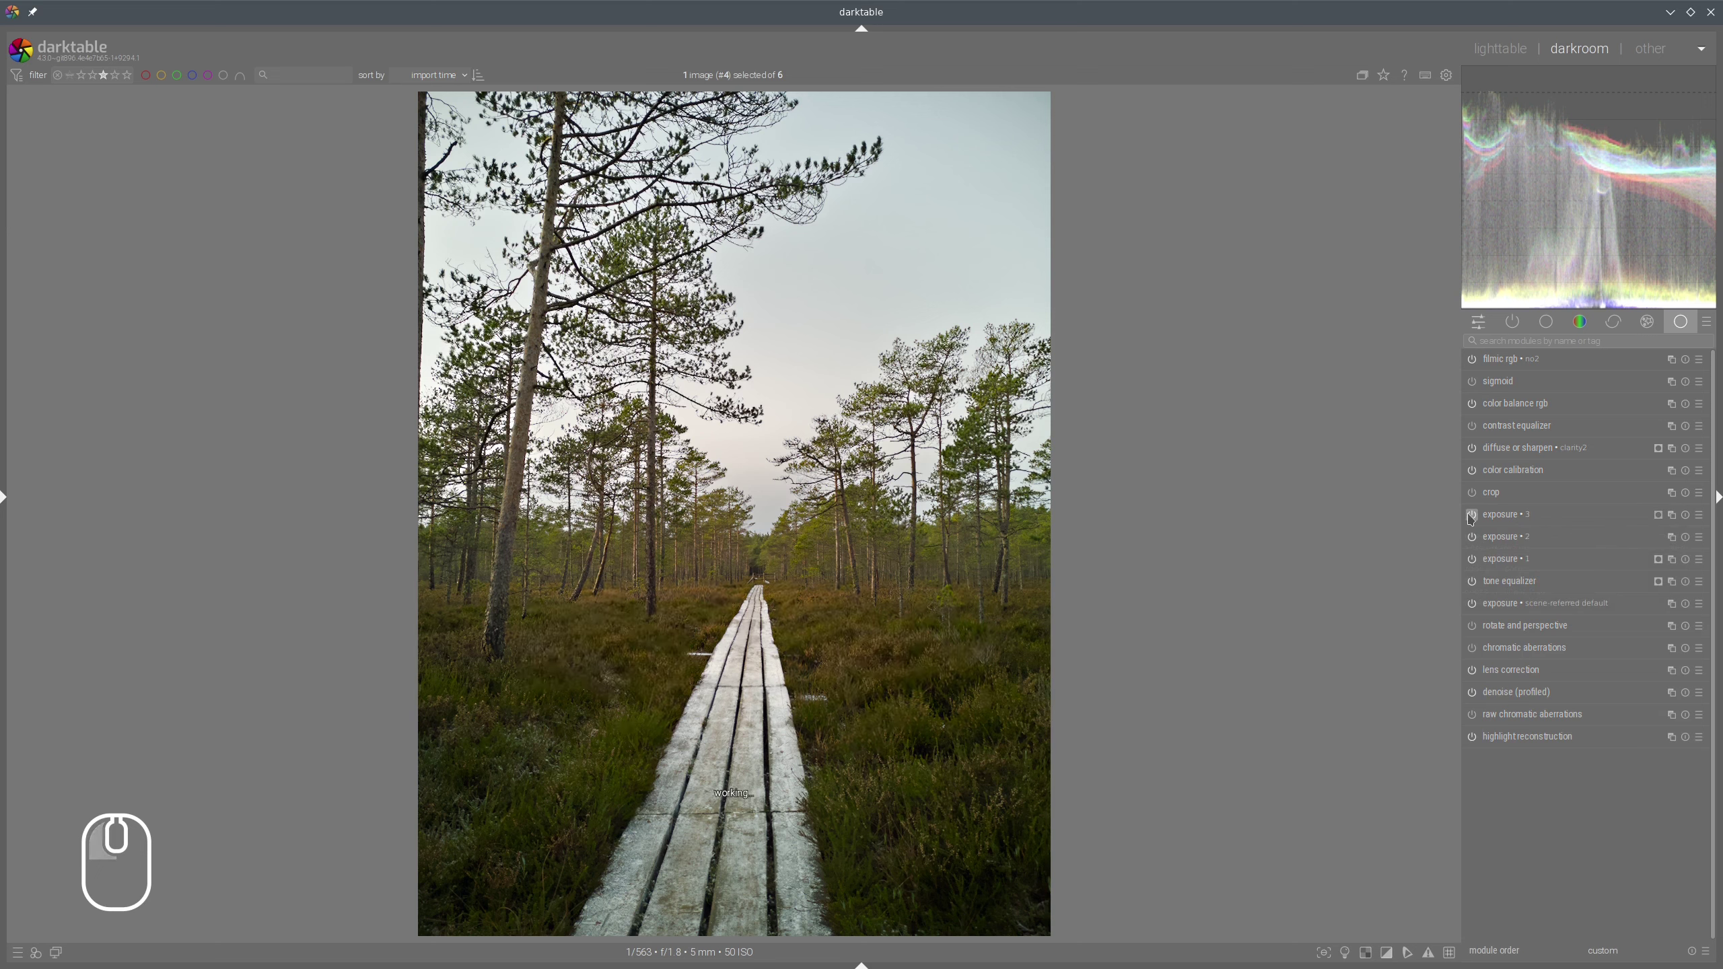
left_click(1471, 515)
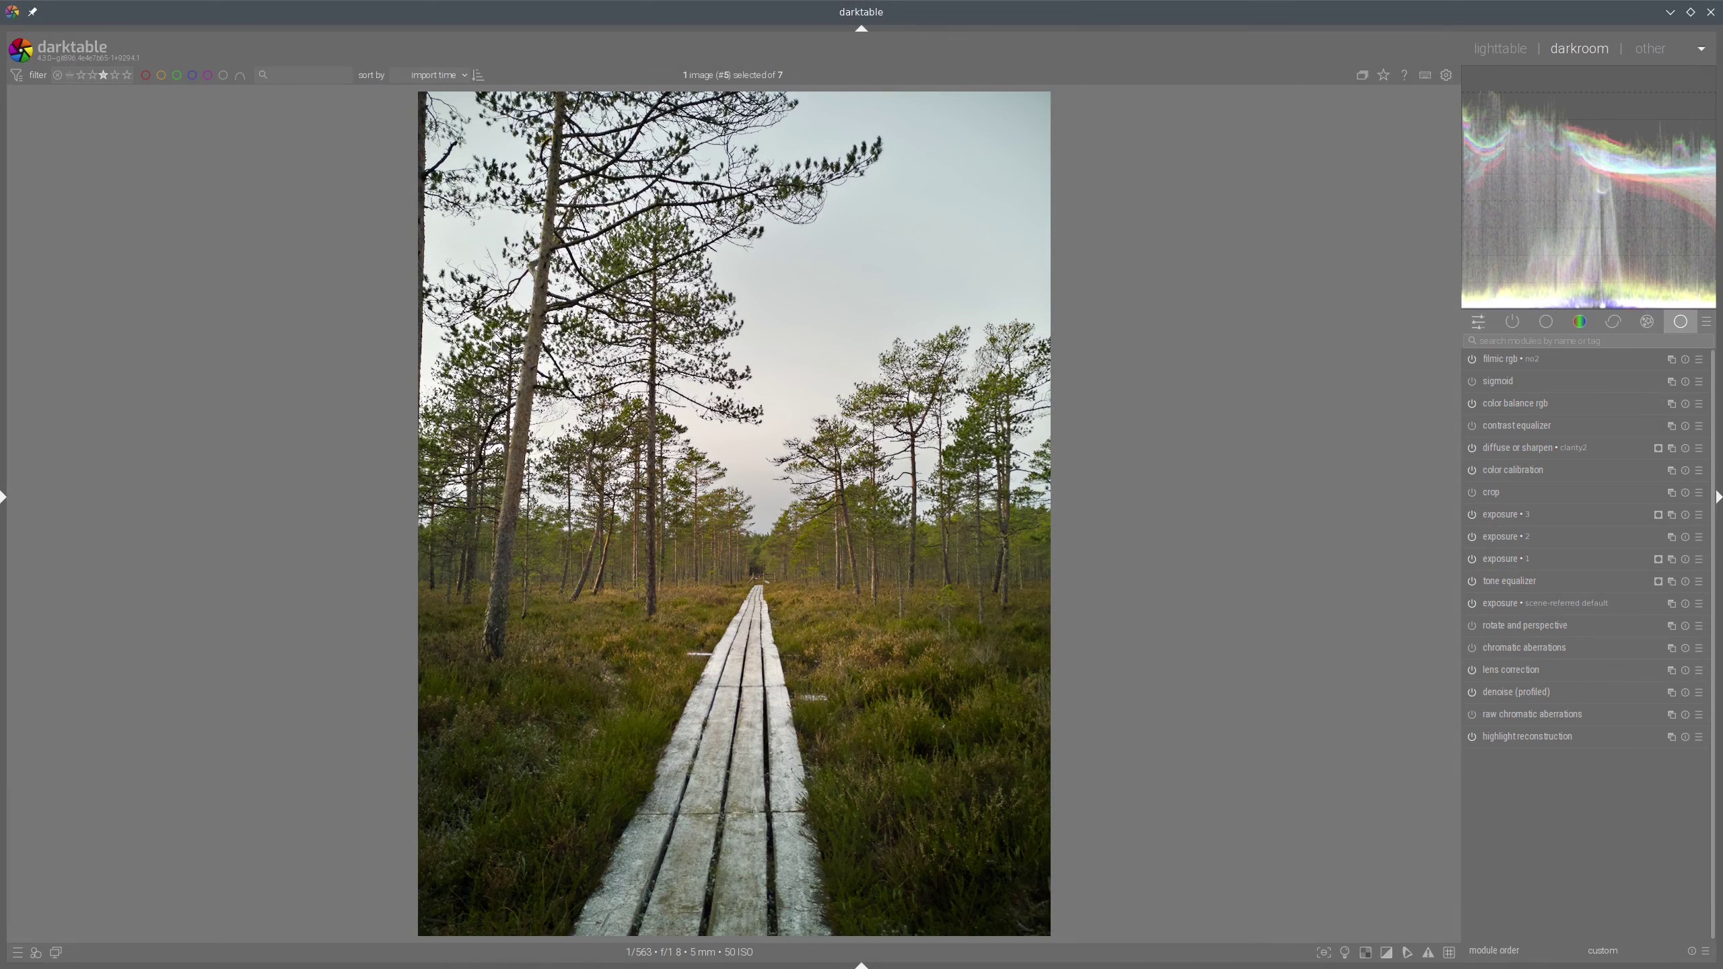
Open the contrast equalizer and lower its entire luma curve slightly towards smooth using a very wide adjustment radius
mouse_move(360, 151)
left_mouse_down()
mouse_move(463, 102)
mouse_move(503, 308)
mouse_move(388, 160)
left_mouse_up()
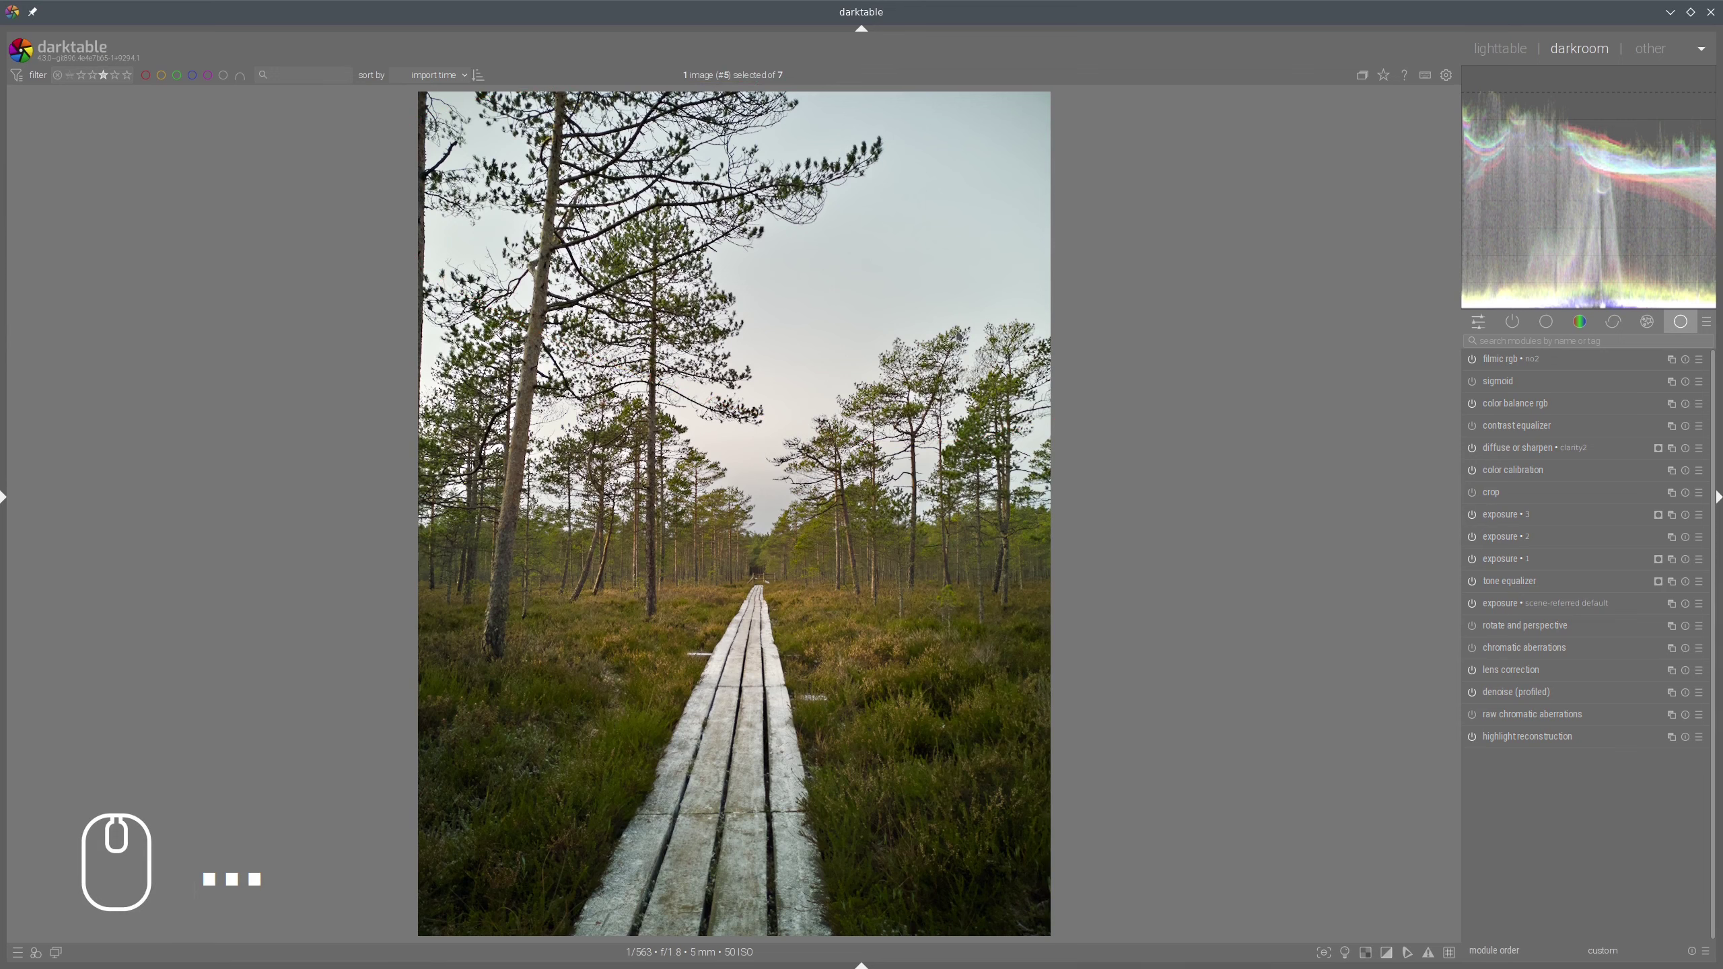
left_click(1495, 428)
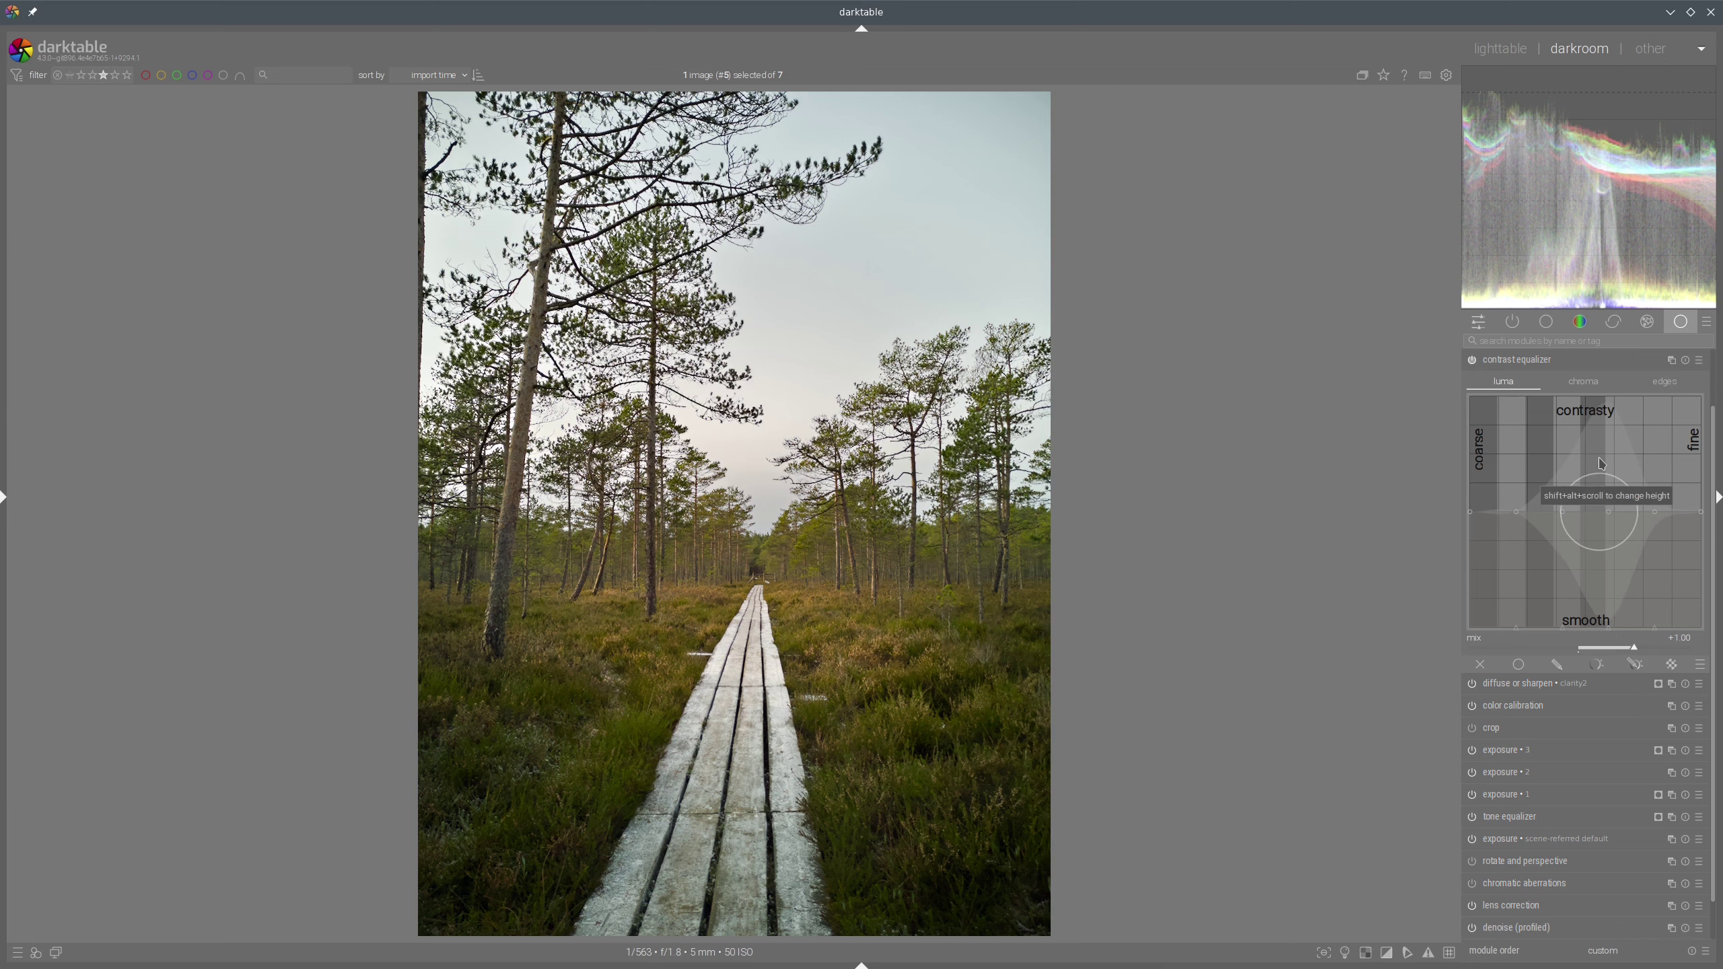
key("shift")
scroll(1603, 463, "down", 3)
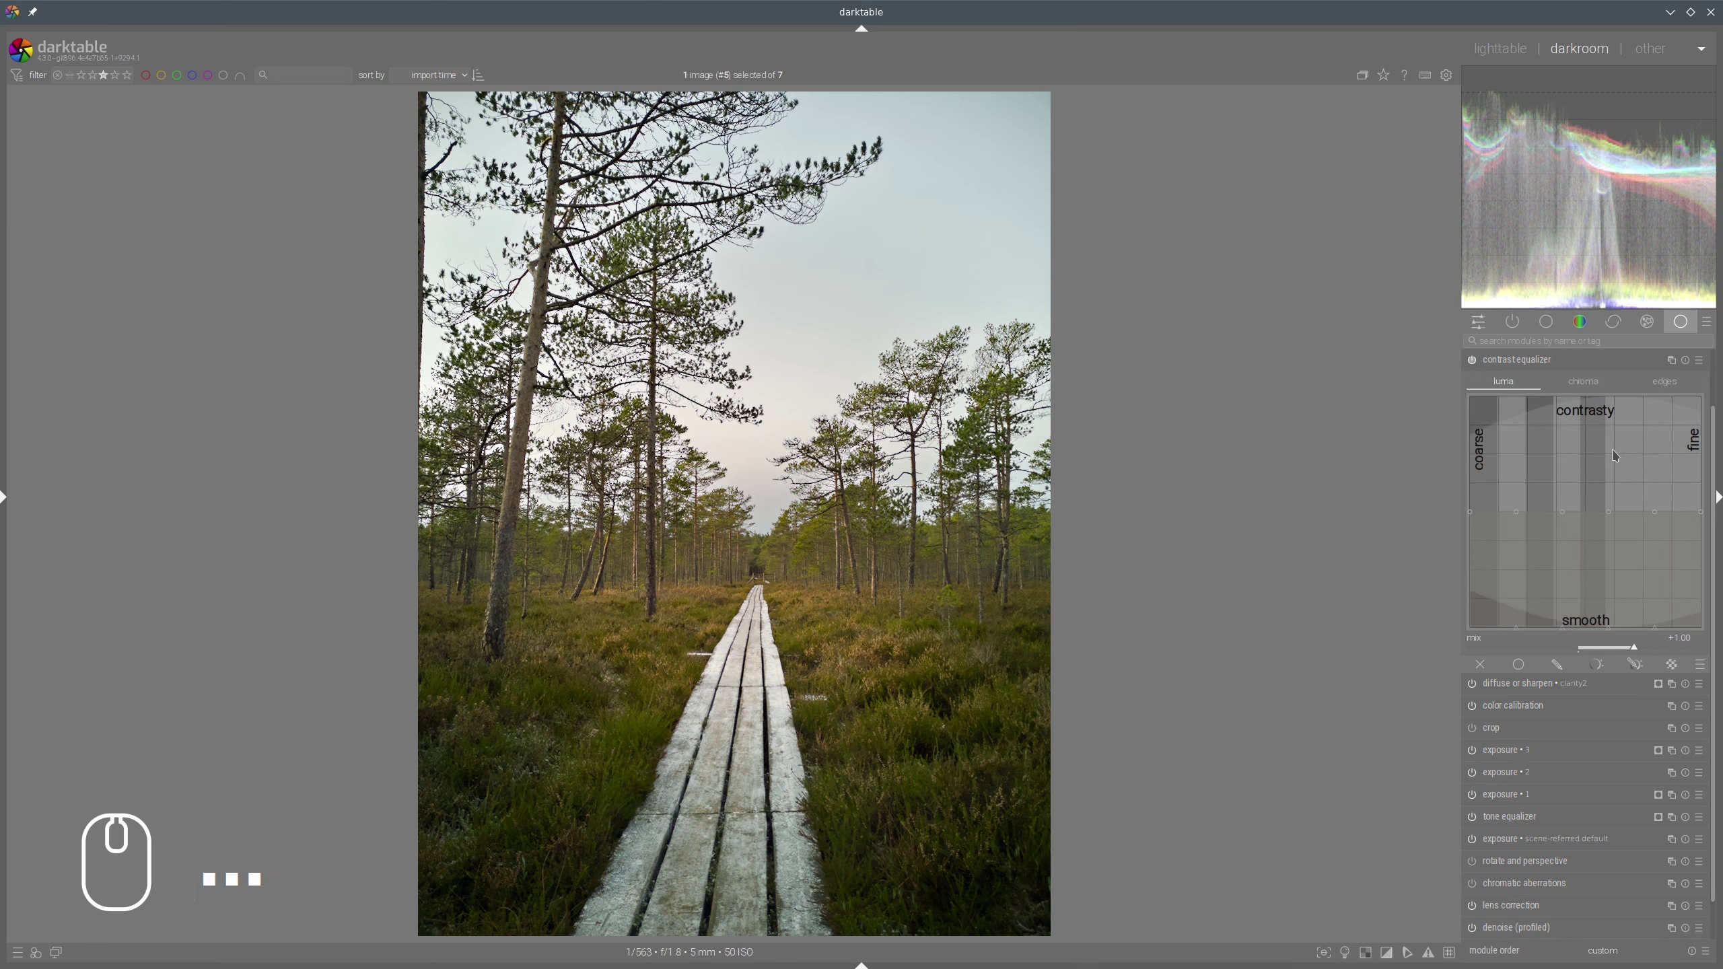
left_click(1602, 442)
mouse_move(1603, 446)
left_mouse_down()
mouse_move(1598, 474)
mouse_move(1495, 471)
left_mouse_up()
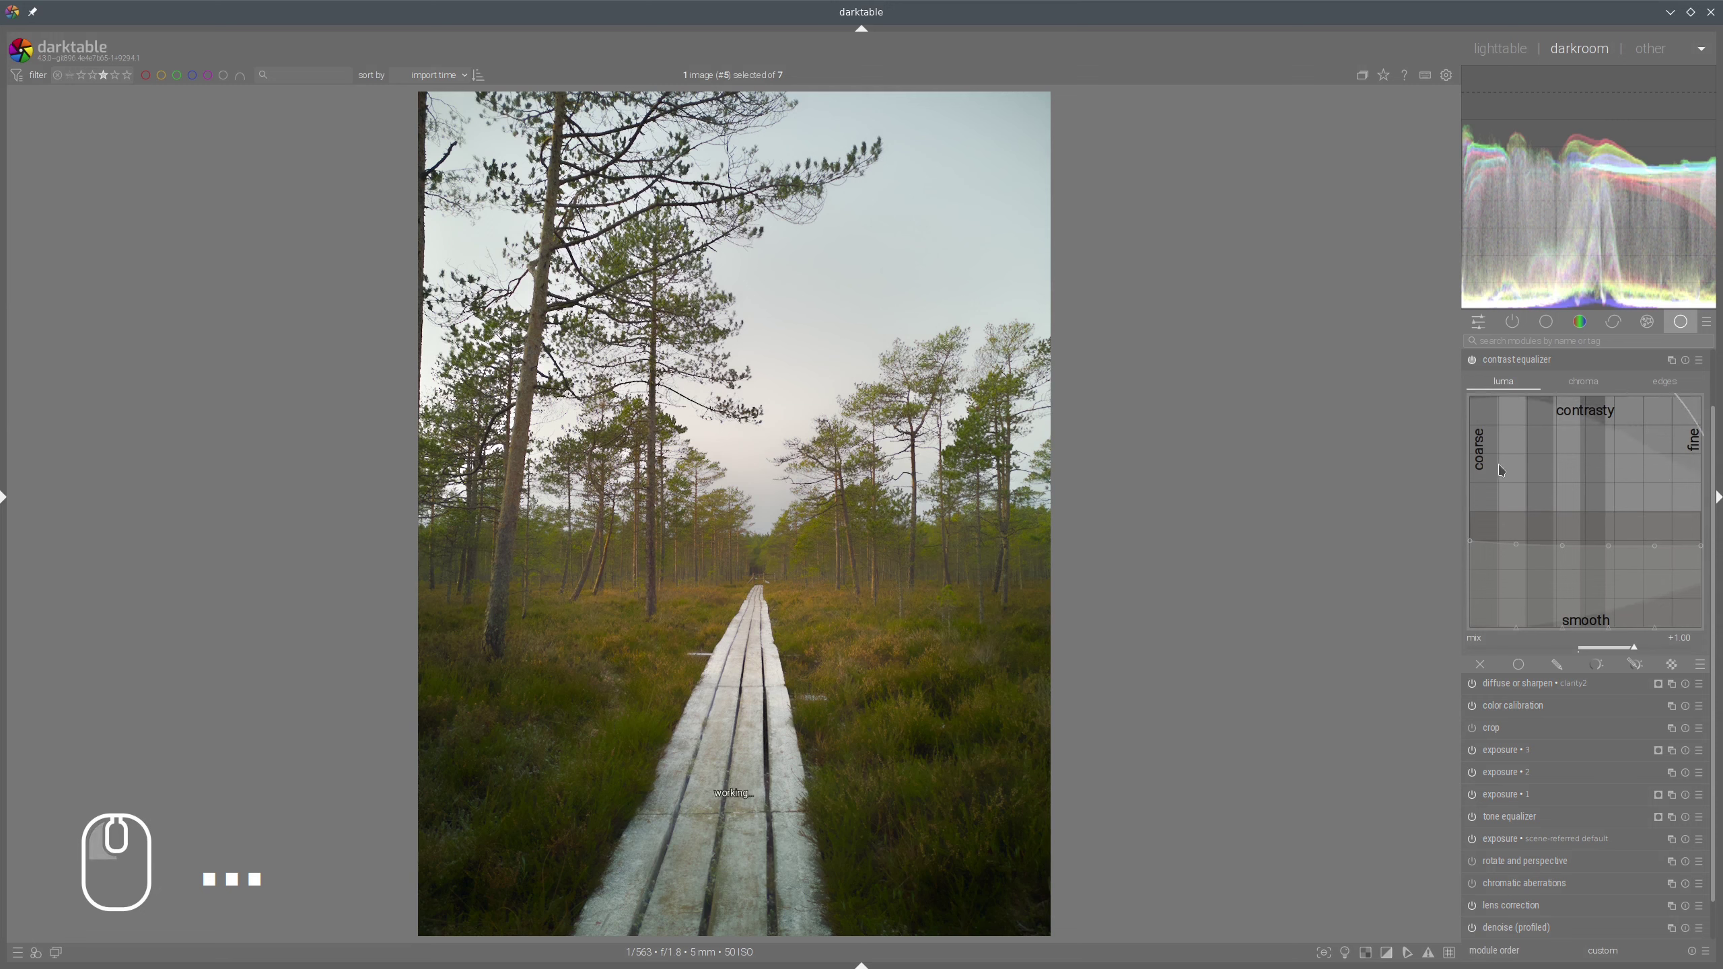
left_click(1490, 469)
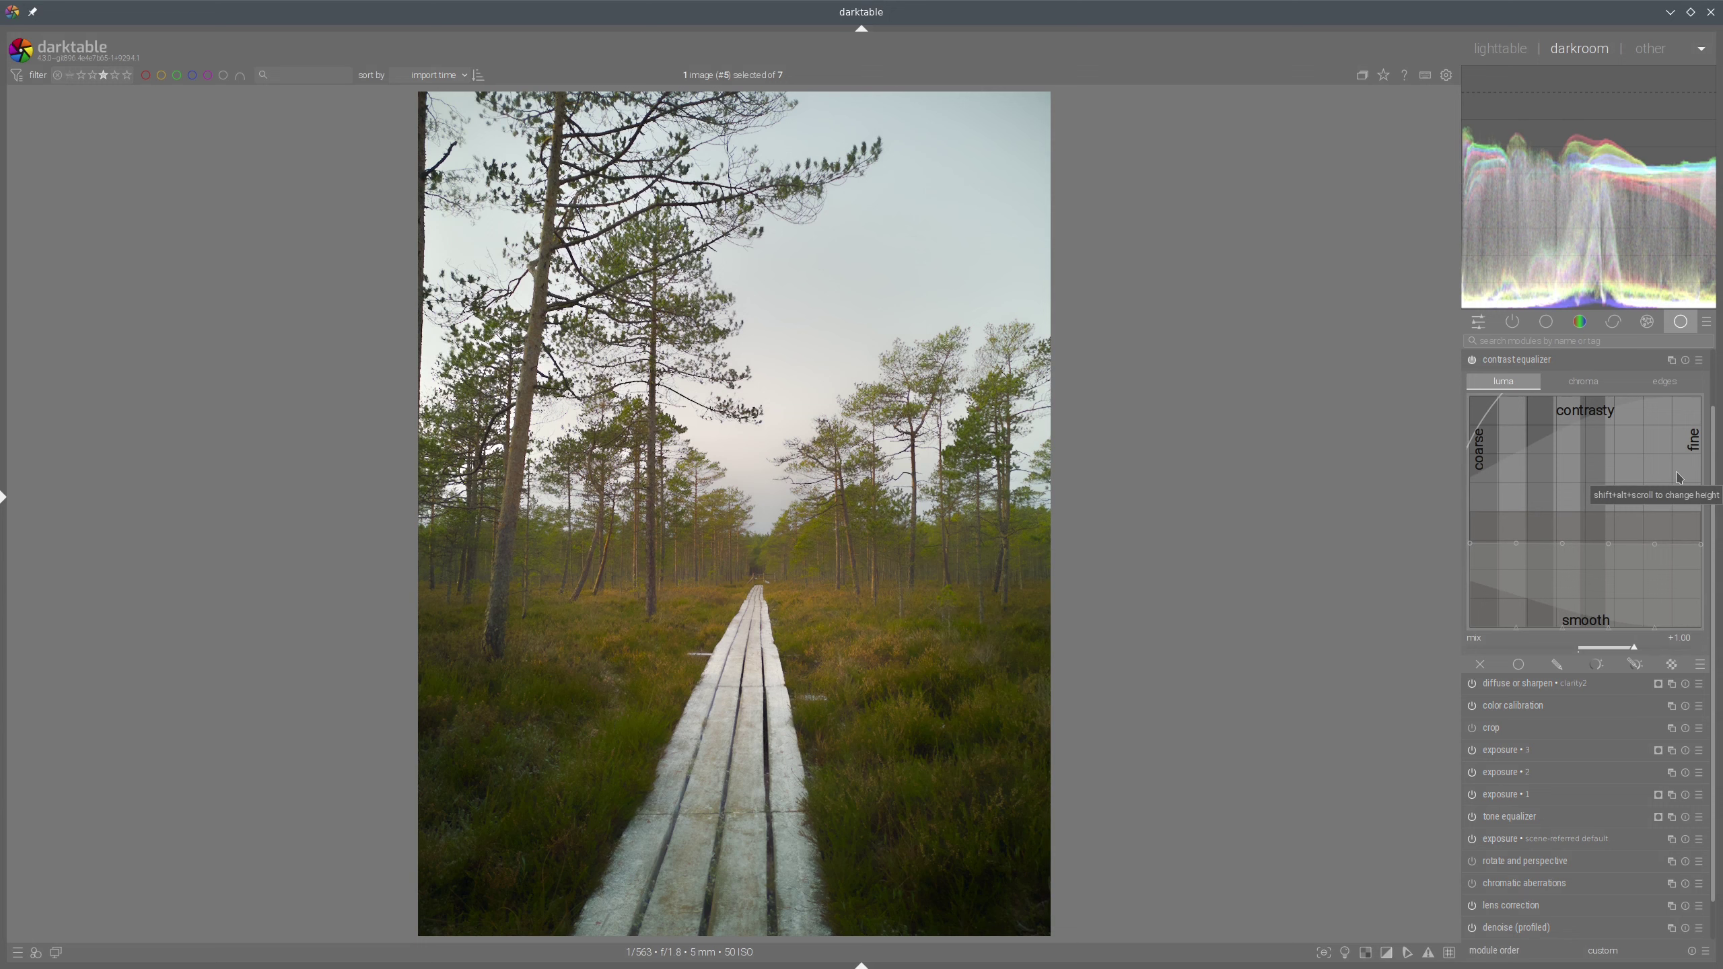
Raise the fine end of the luma curve close to neutral with a narrower radius, compare the effect, and collapse the contrast equalizer
key("ctrl")
scroll(1679, 478, "down", 5)
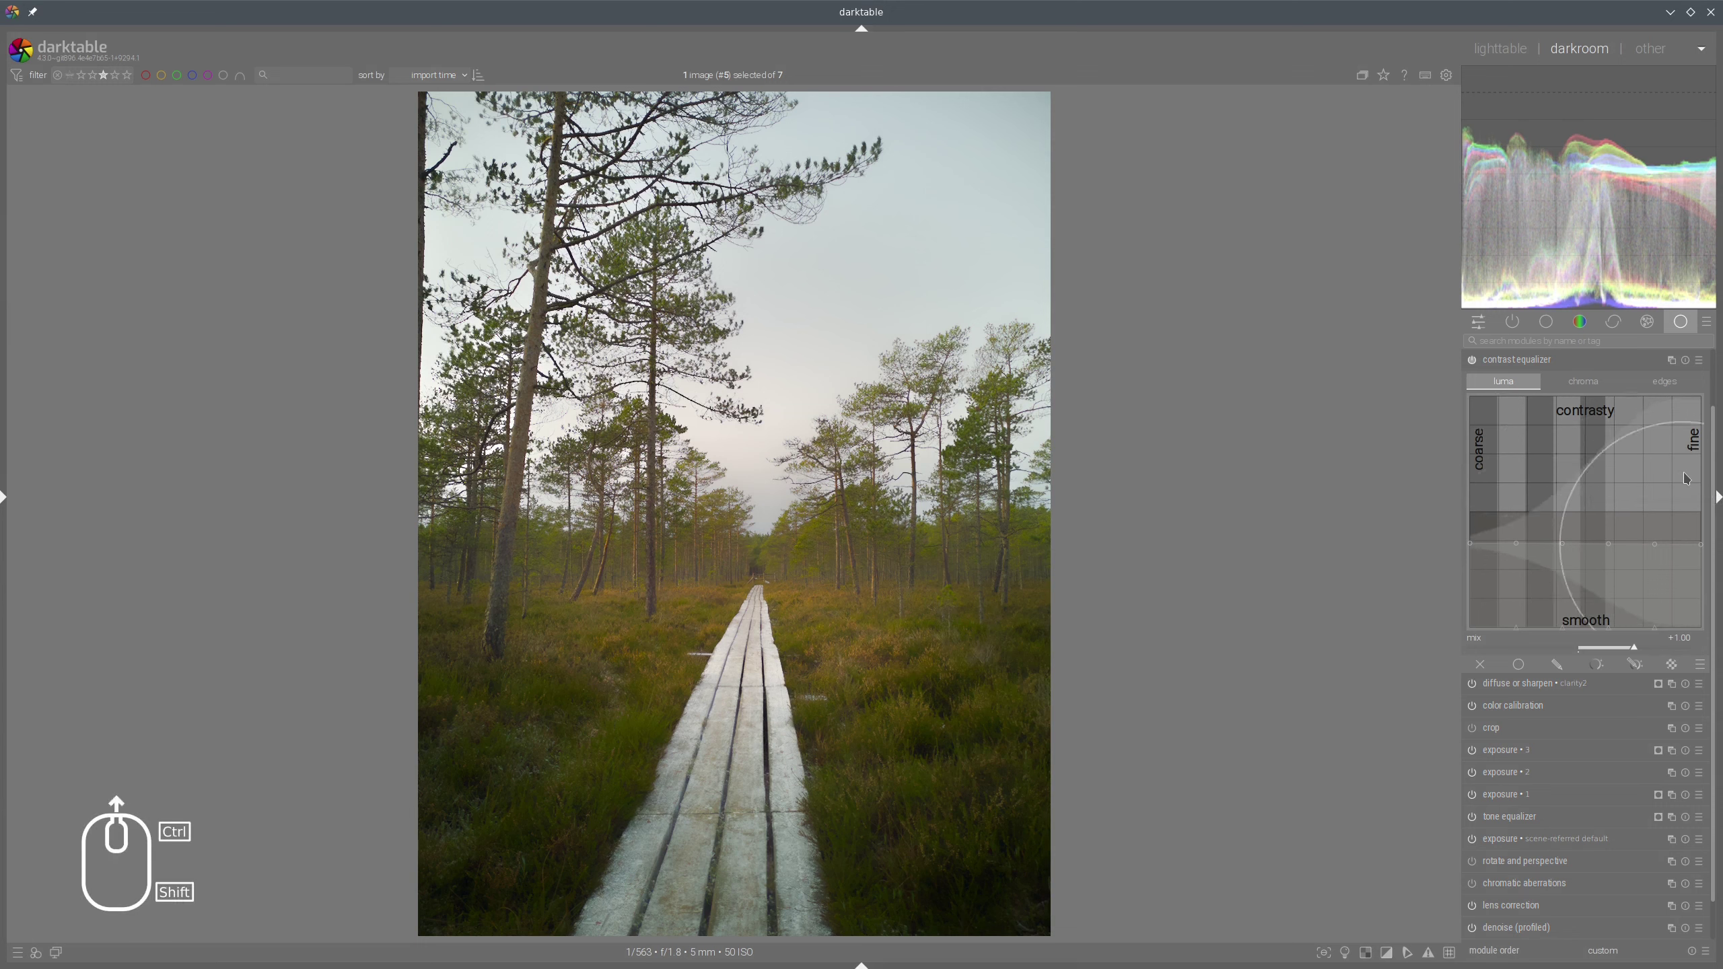
left_click_drag(1679, 478, 1694, 464)
scroll(1694, 464, "down", 2)
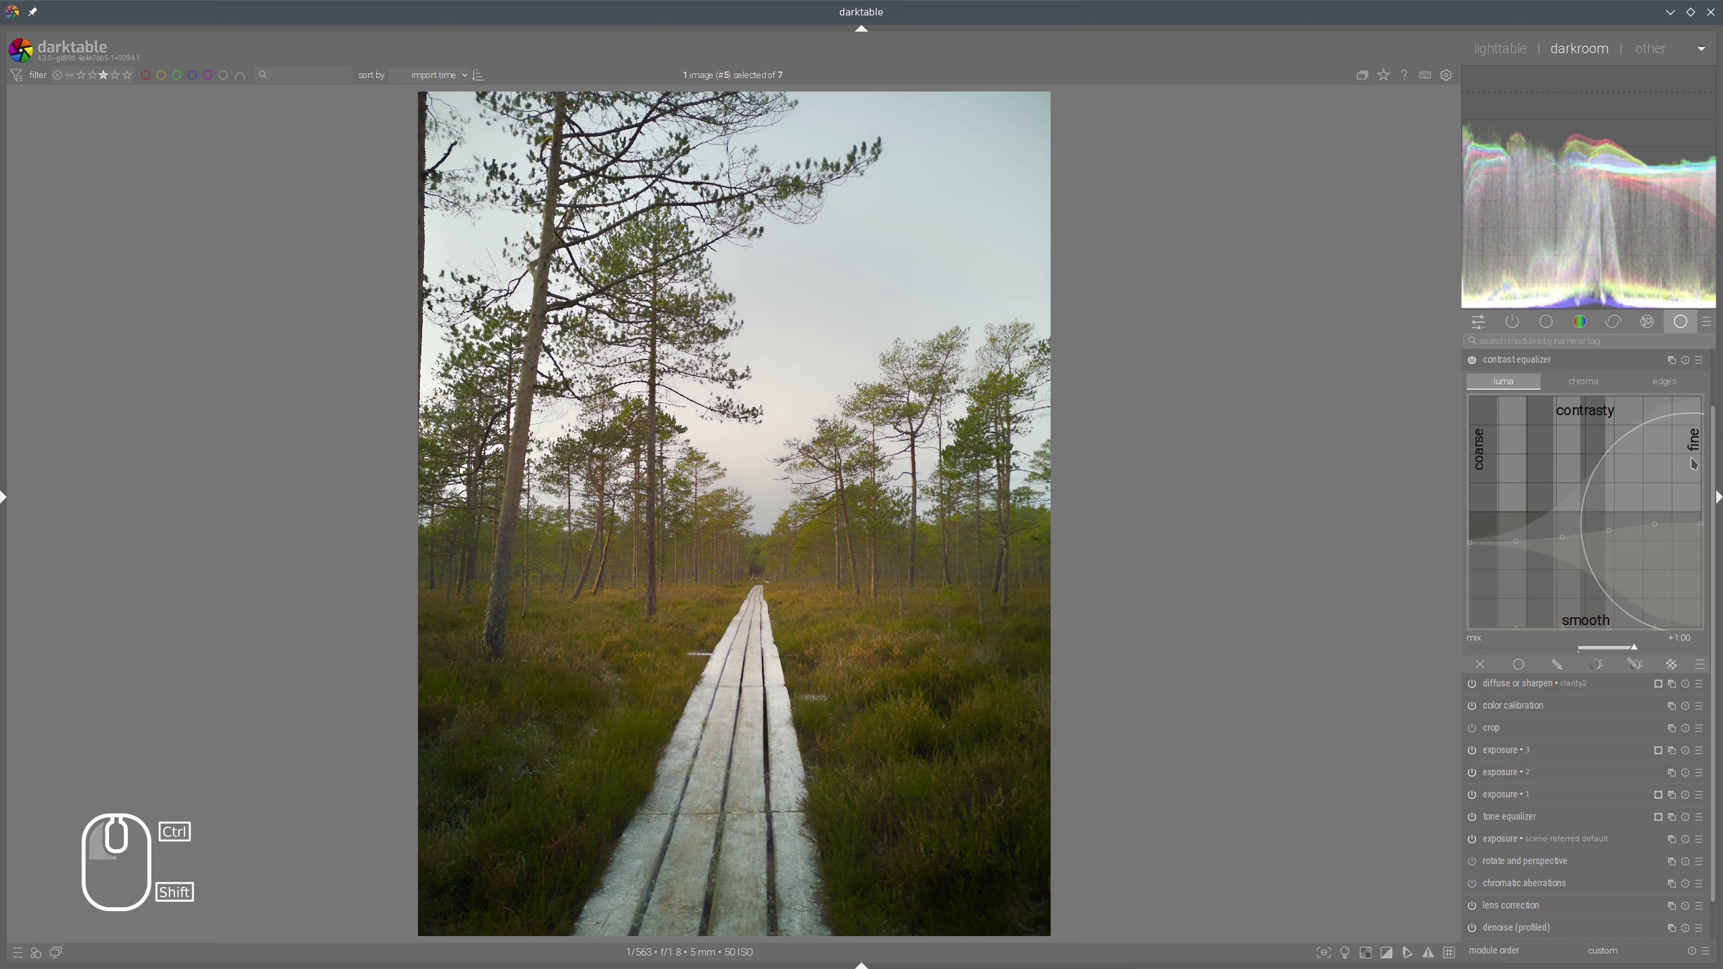
scroll(1694, 466, "down", 1)
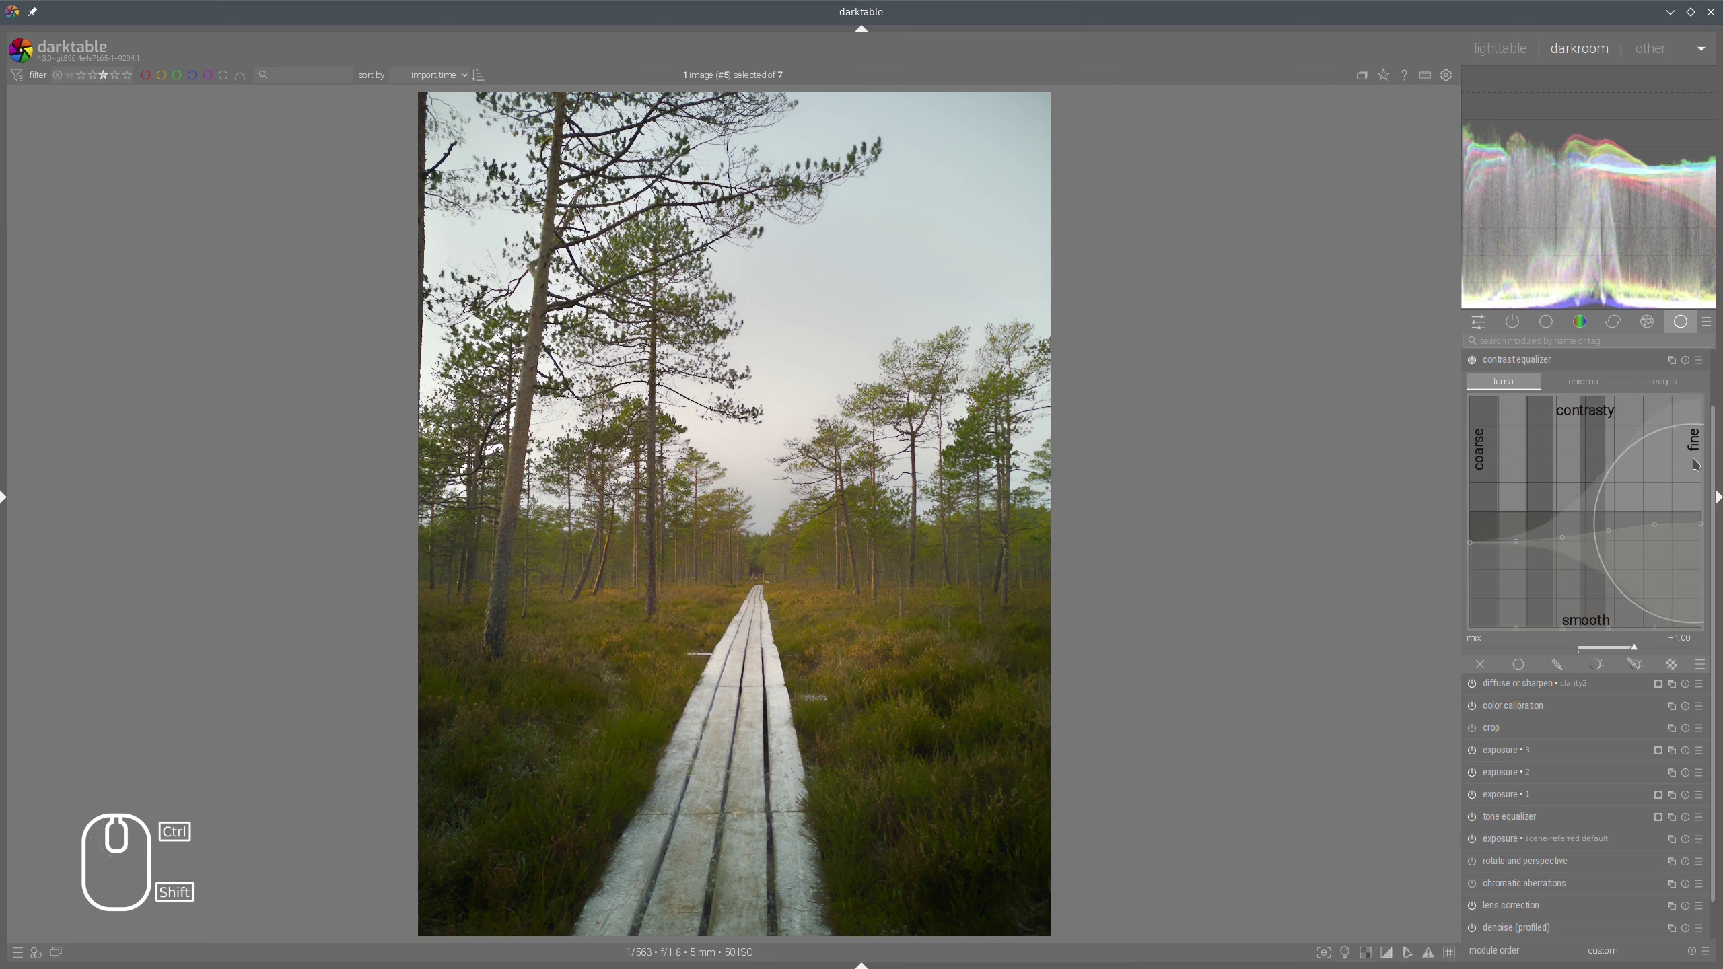
left_click_drag(1694, 465, 1702, 459)
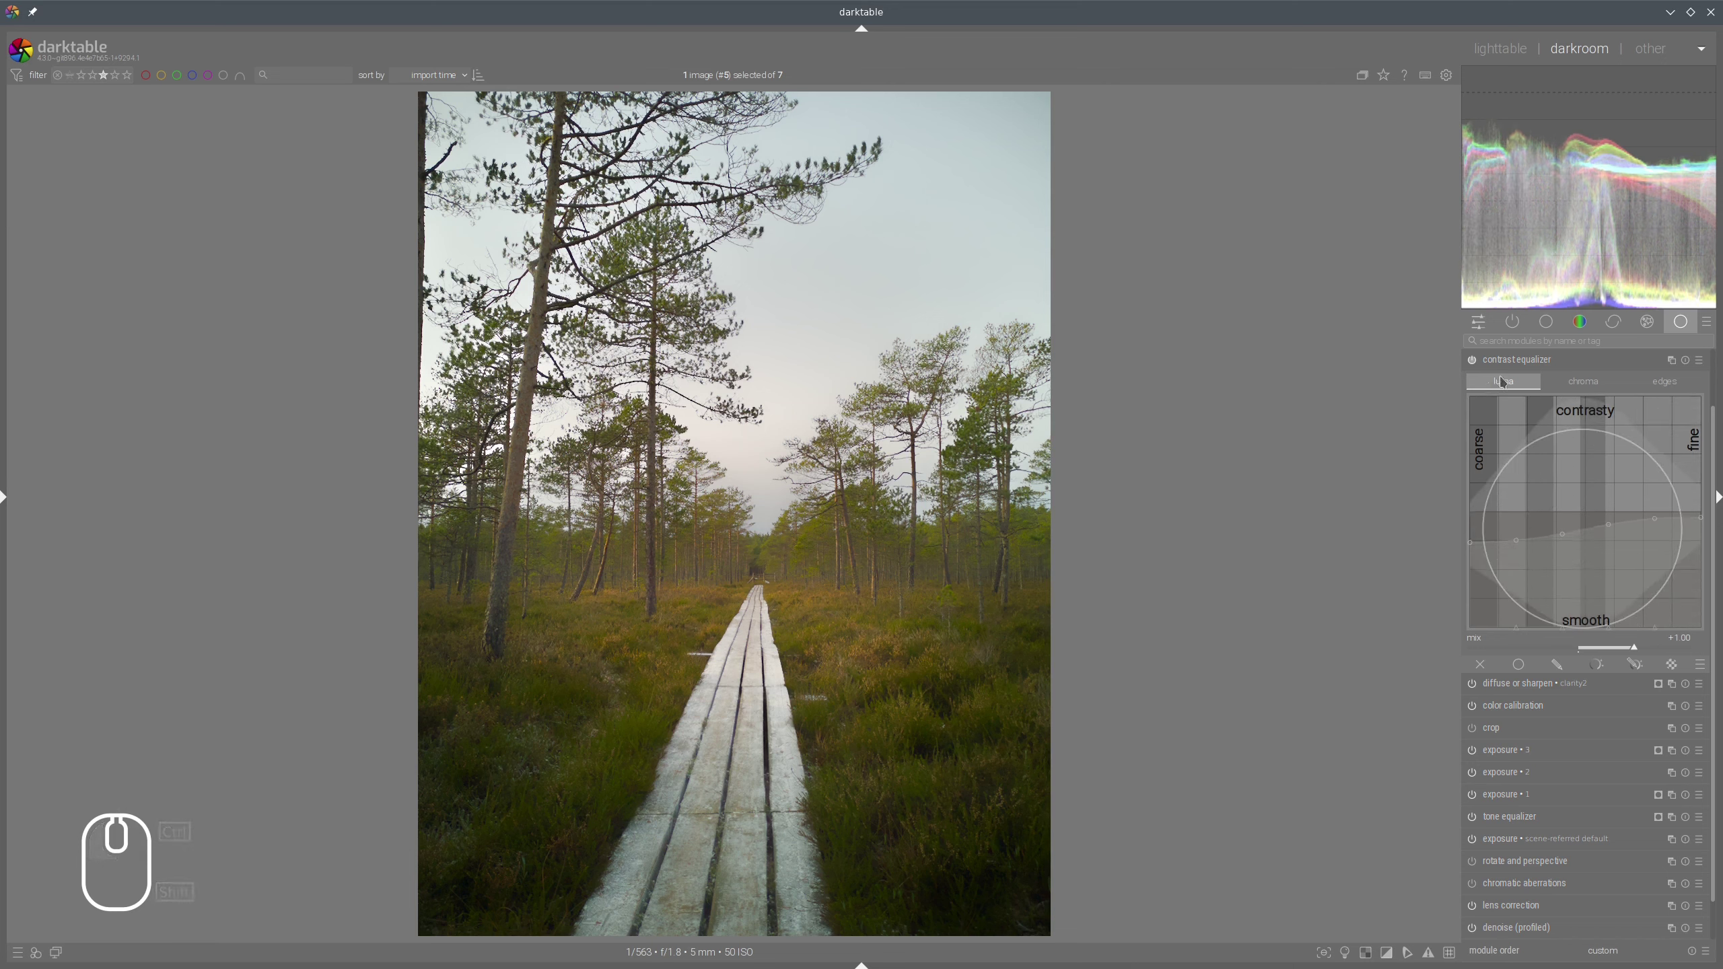
left_click(1471, 360)
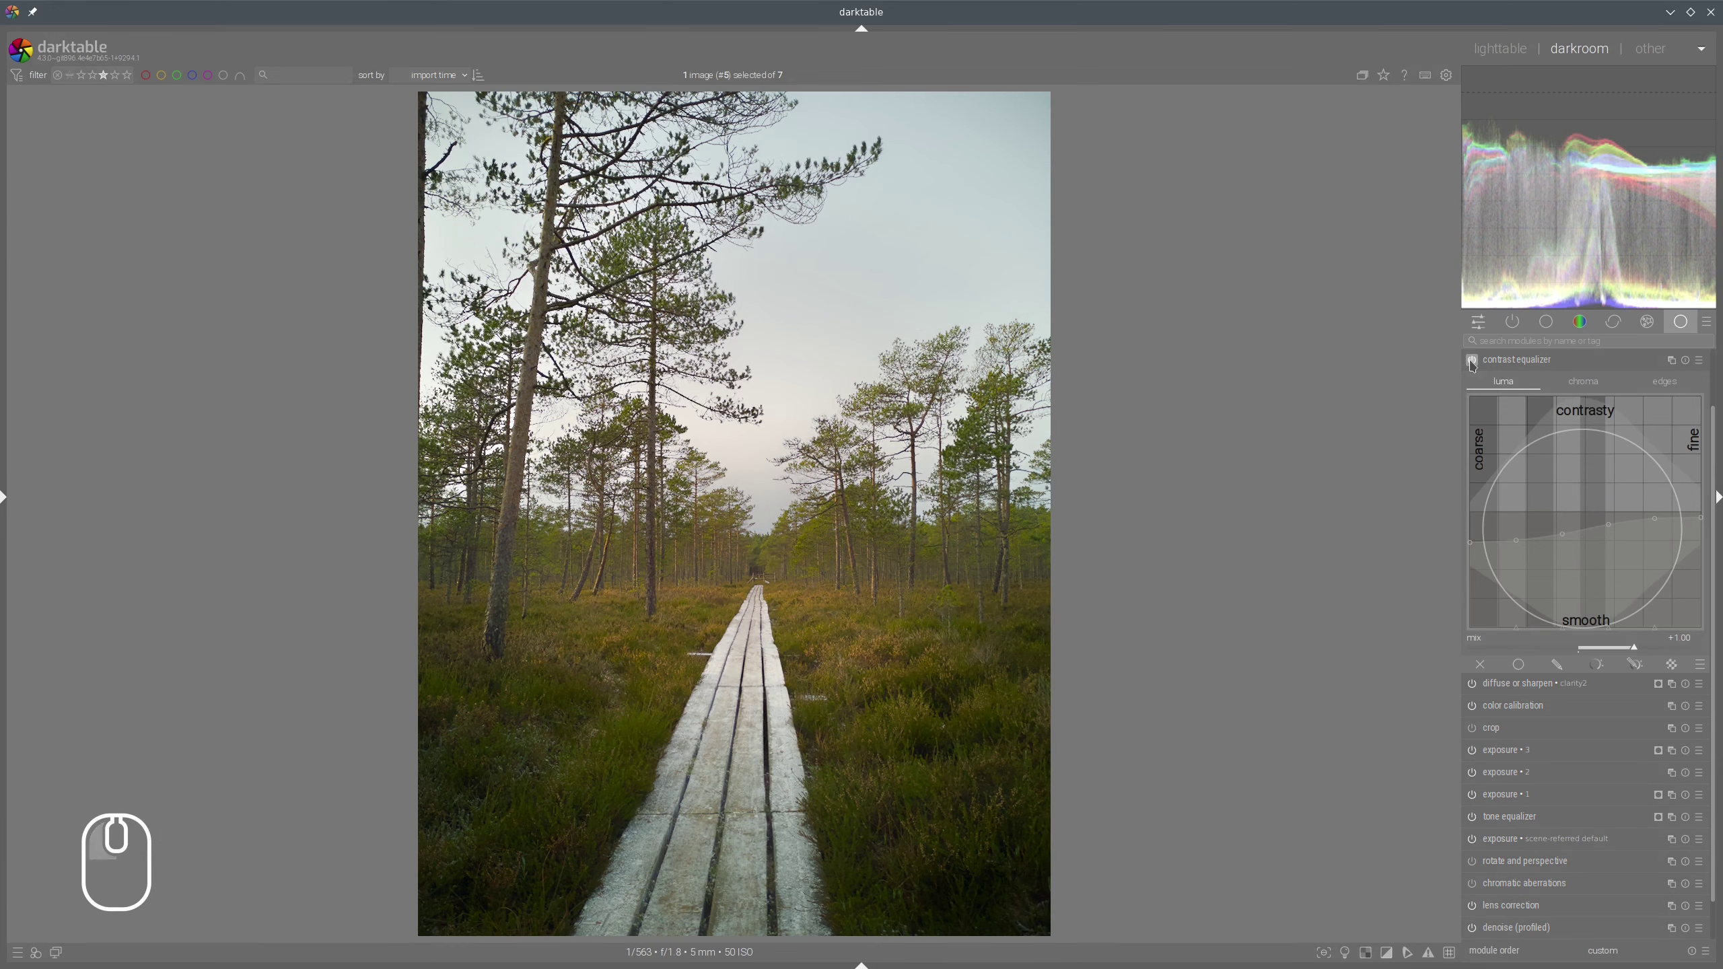
left_click(1554, 360)
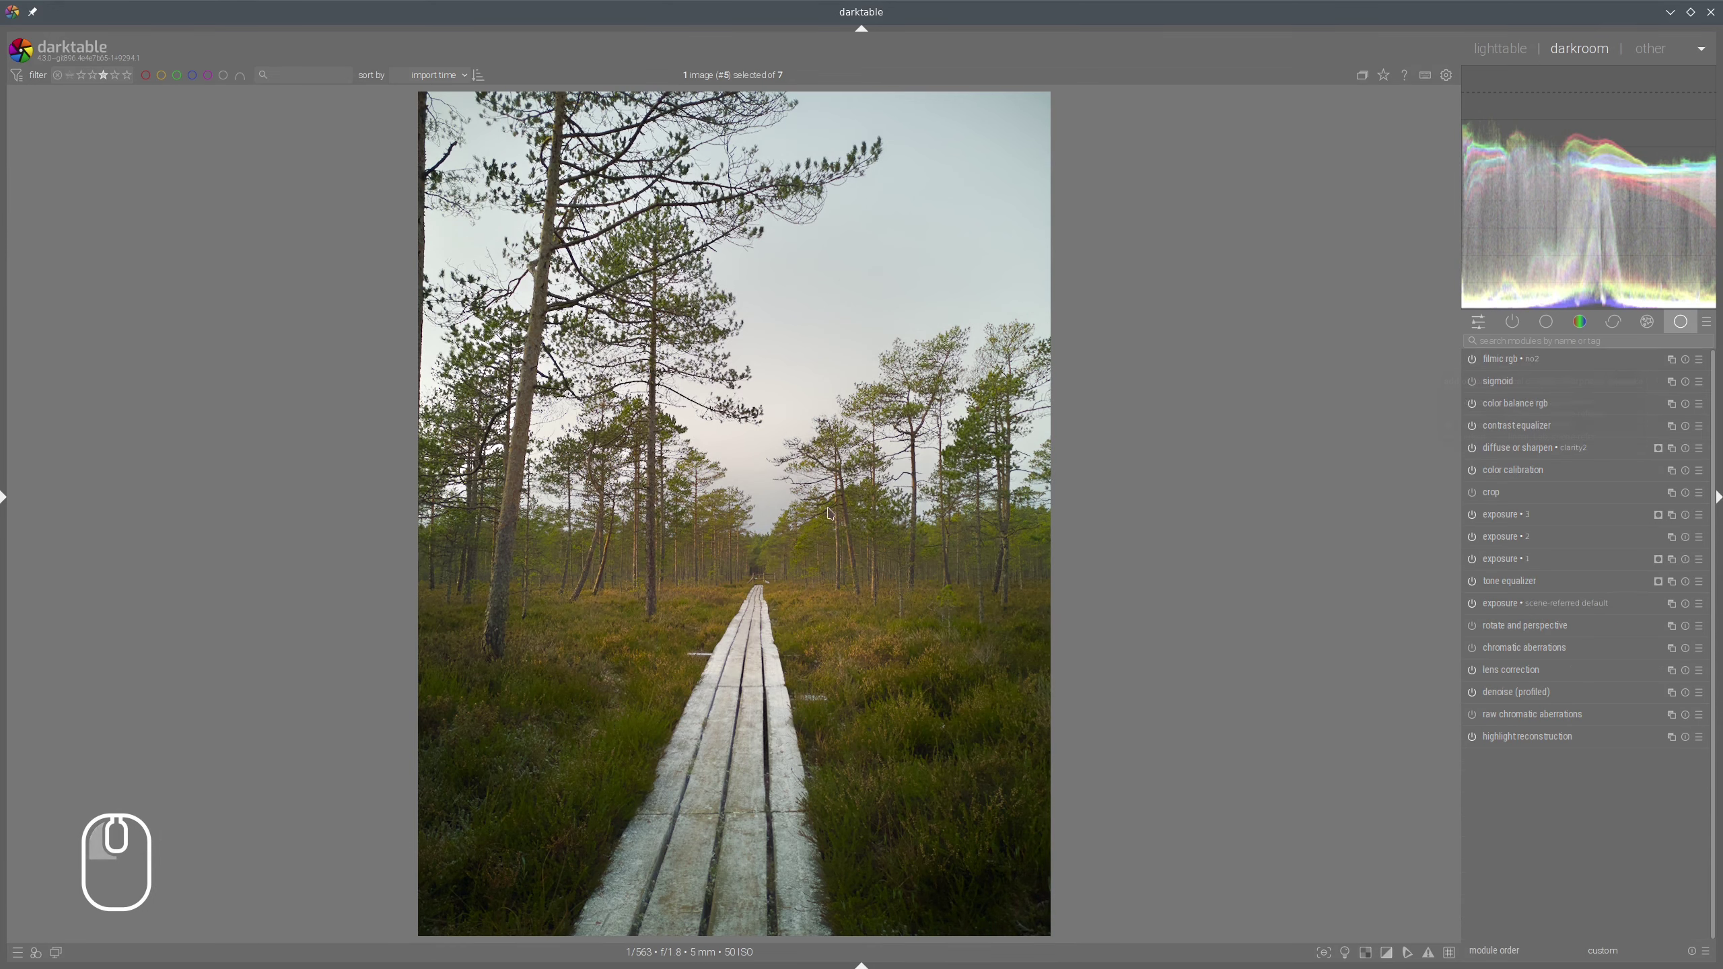
Enable a drawn and parametric mask on the contrast equalizer and place a gradient along the horizon at the boardwalk's far end
left_click(1522, 425)
left_click(1635, 664)
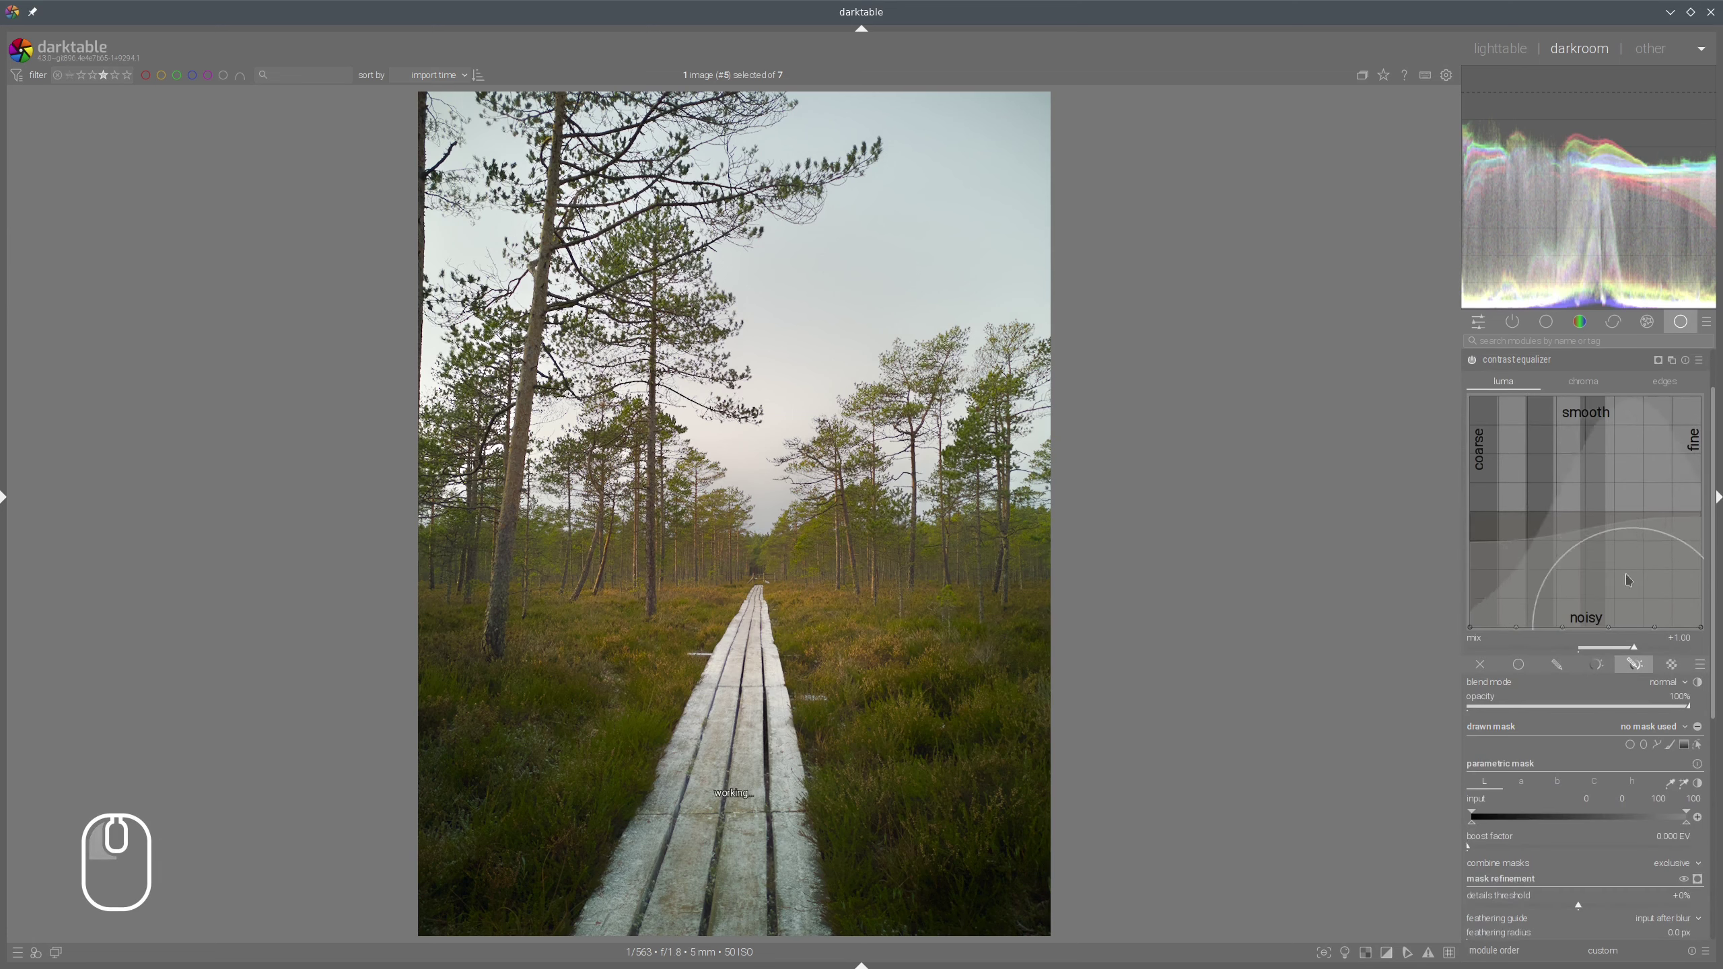
left_click(1684, 745)
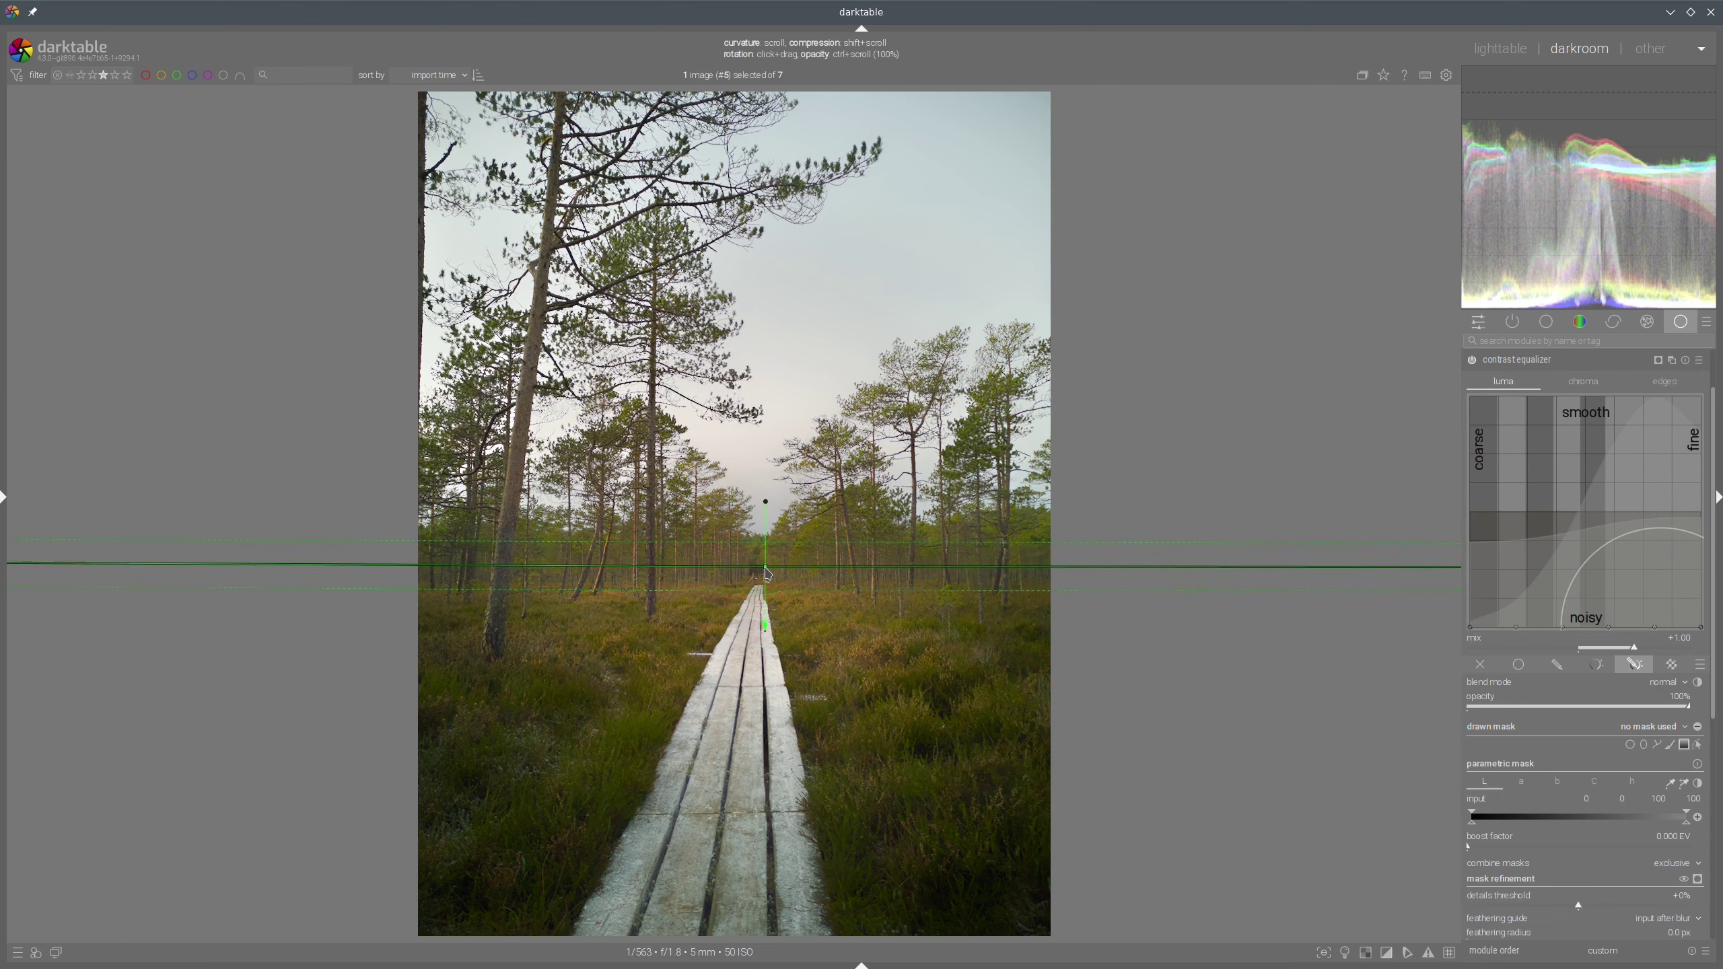
left_click(757, 576)
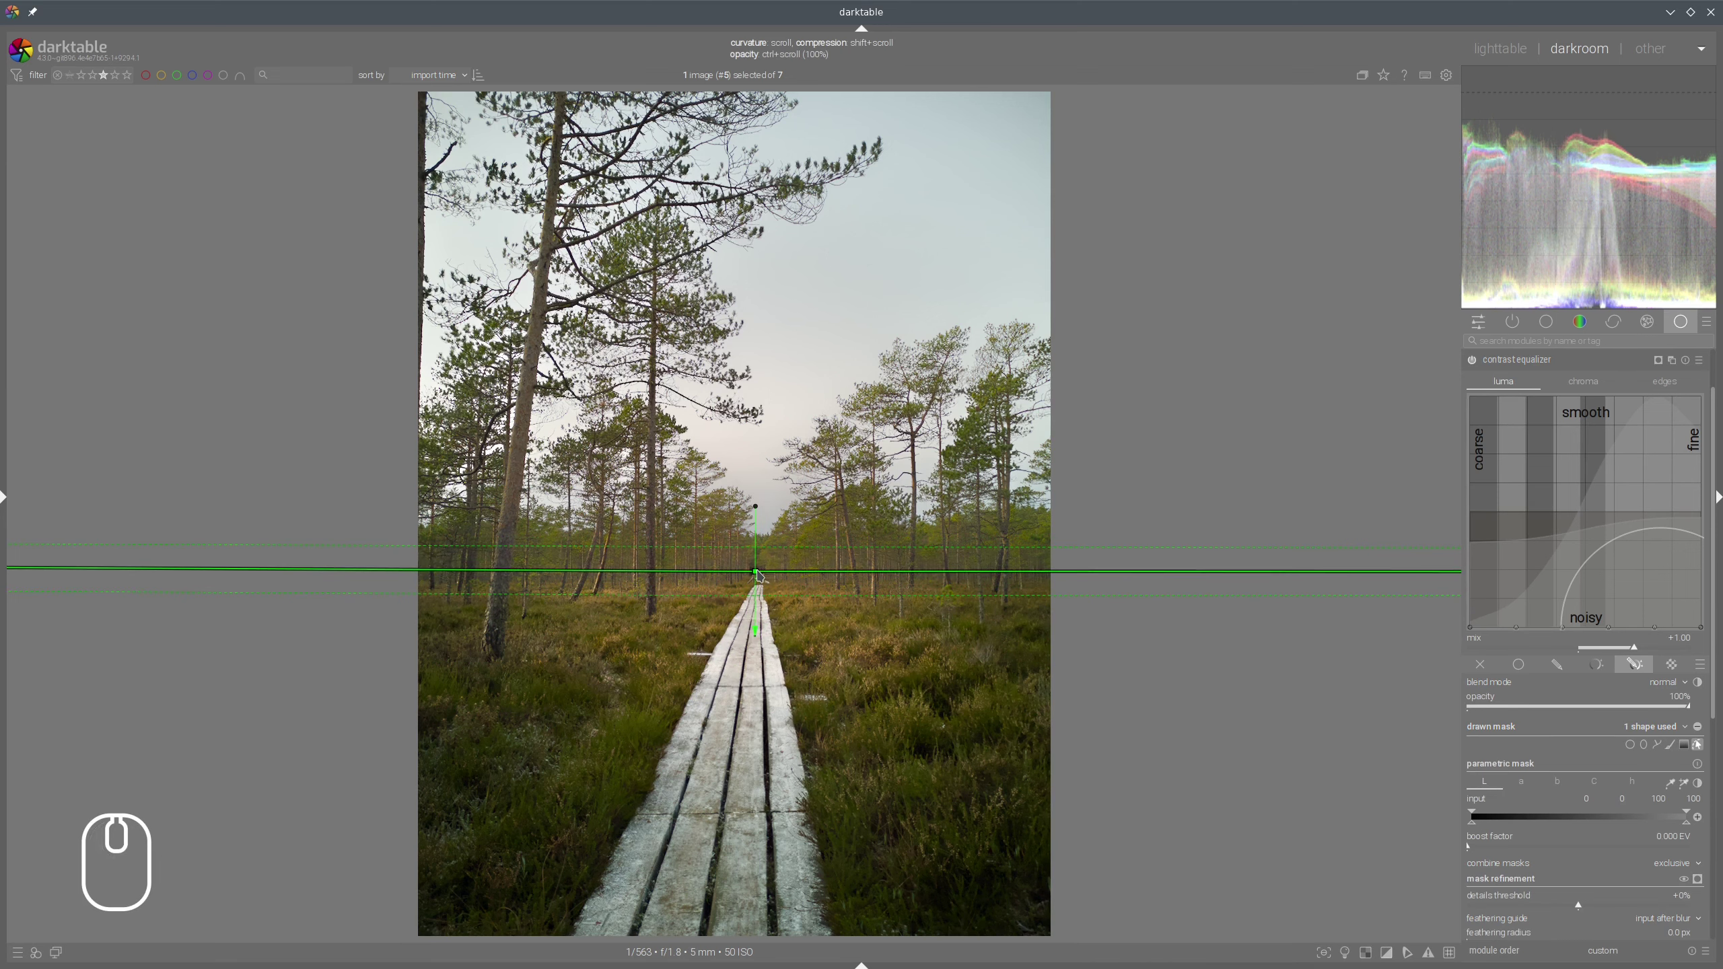
left_click_drag(758, 574, 759, 568)
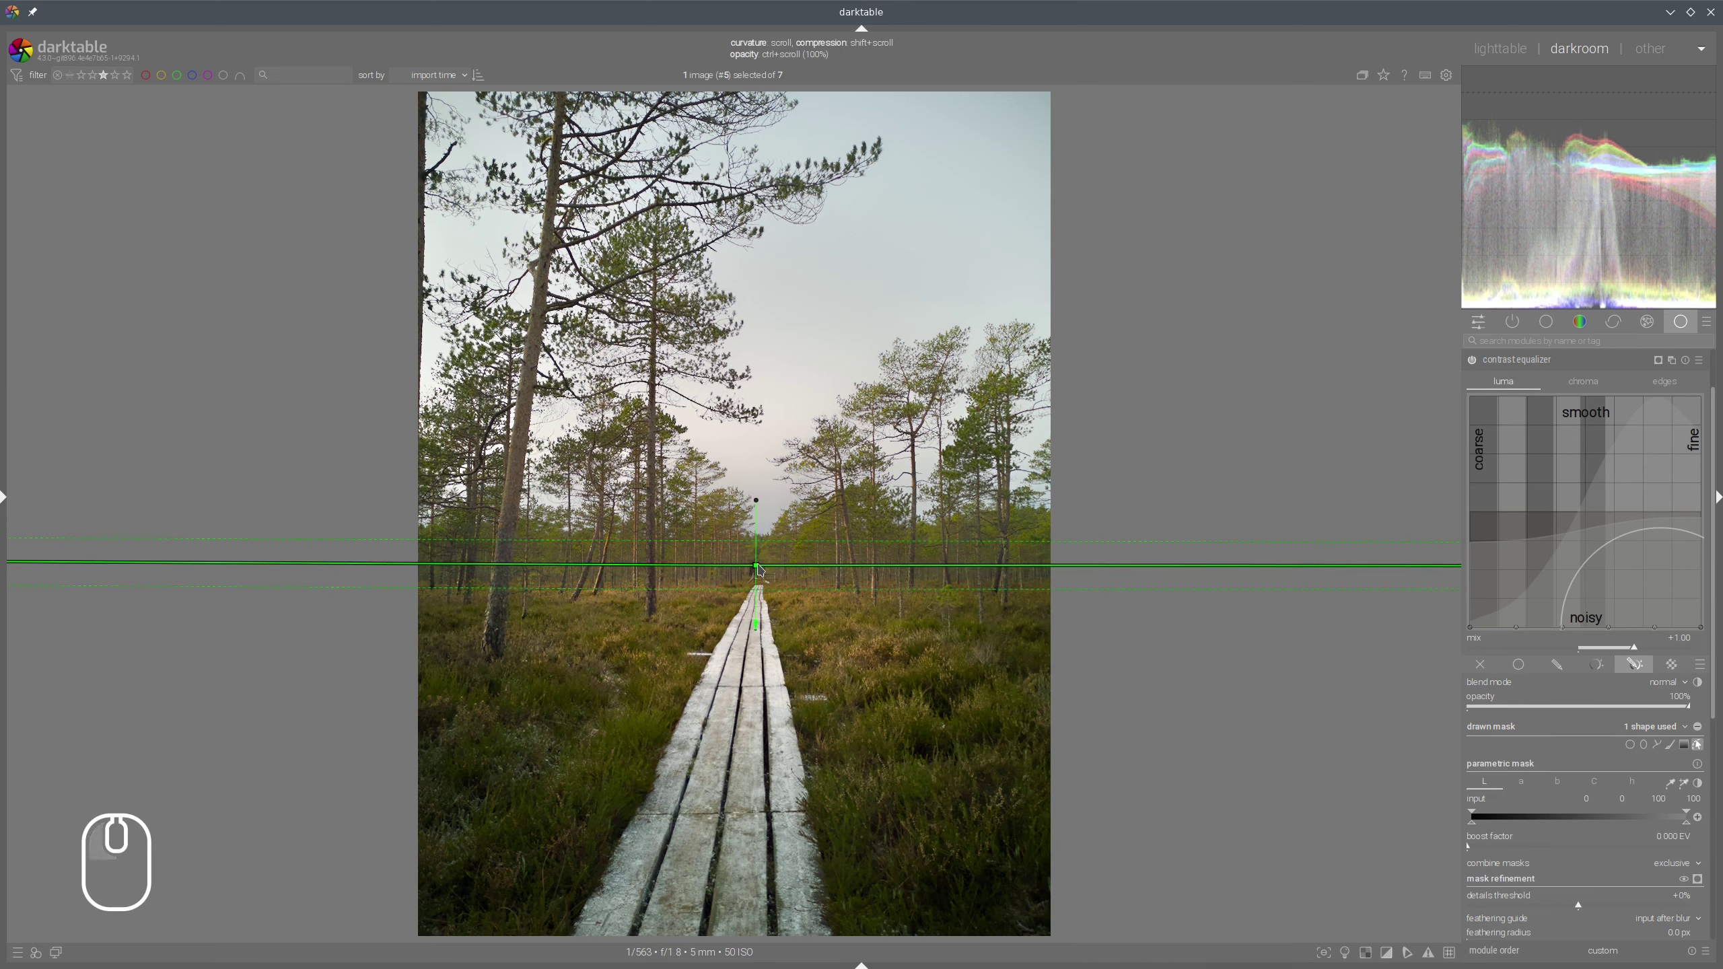
Increase the feathering radius of the contrast equalizer's gradient mask while checking the mask overlay
scroll(1546, 733, "down", 5)
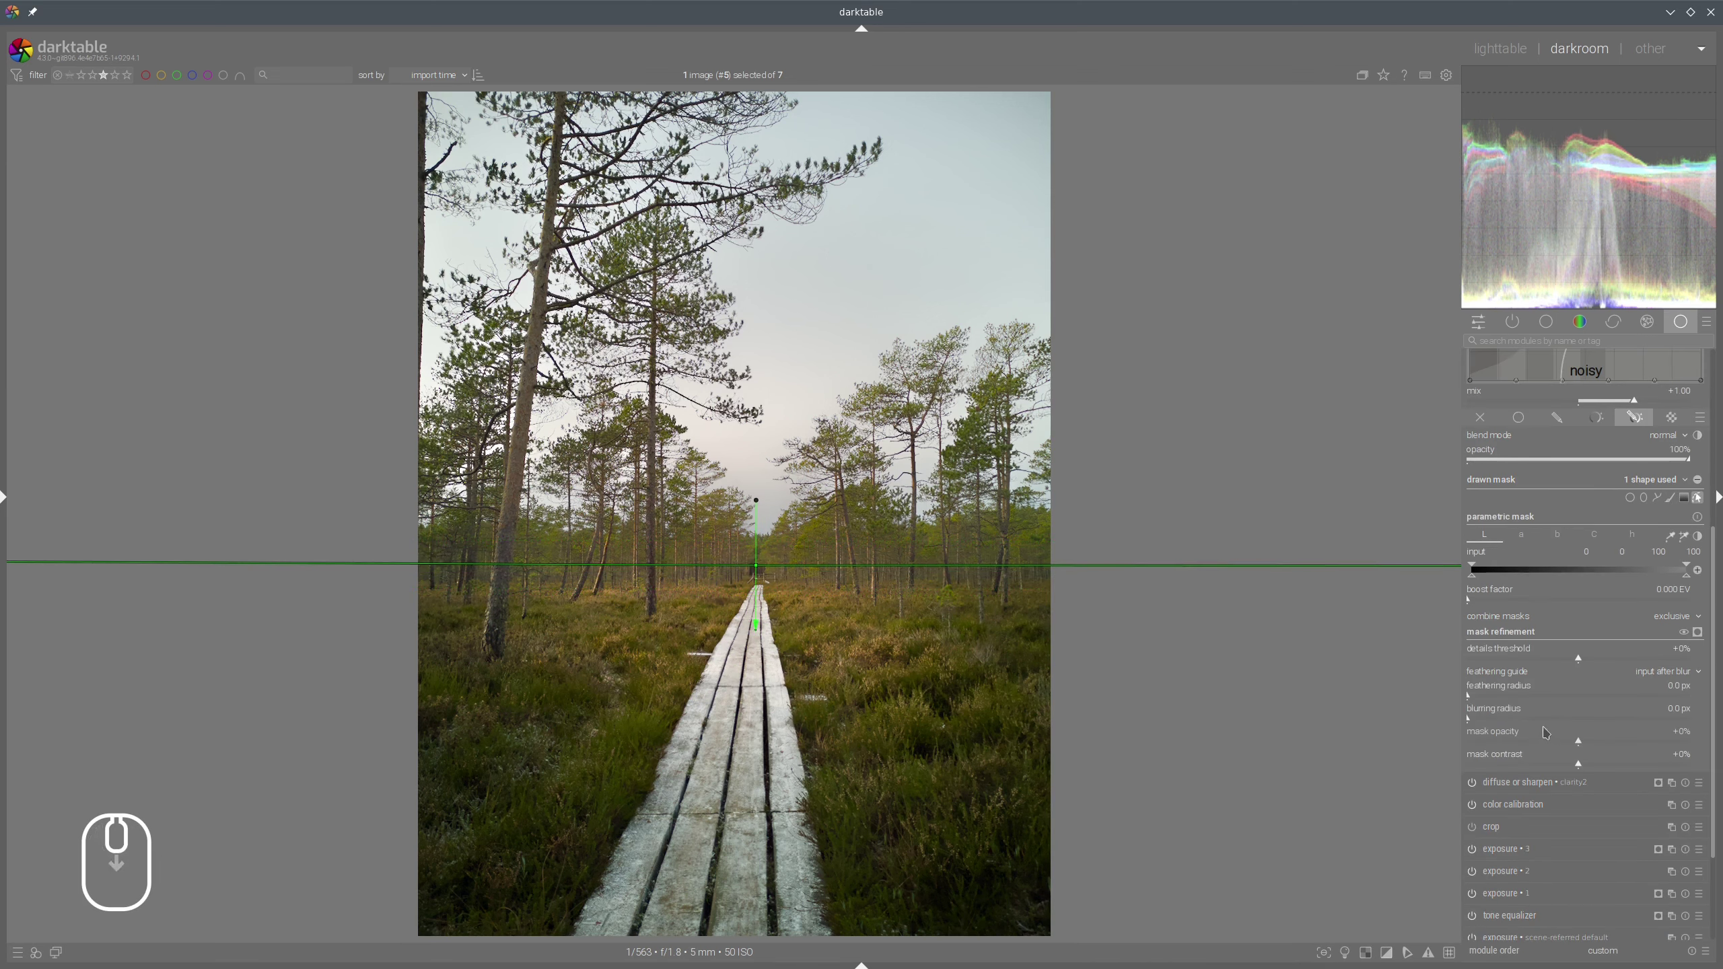
left_click(1698, 632)
left_click_drag(1512, 698, 1554, 699)
left_click(1698, 634)
scroll(1663, 604, "up", 5)
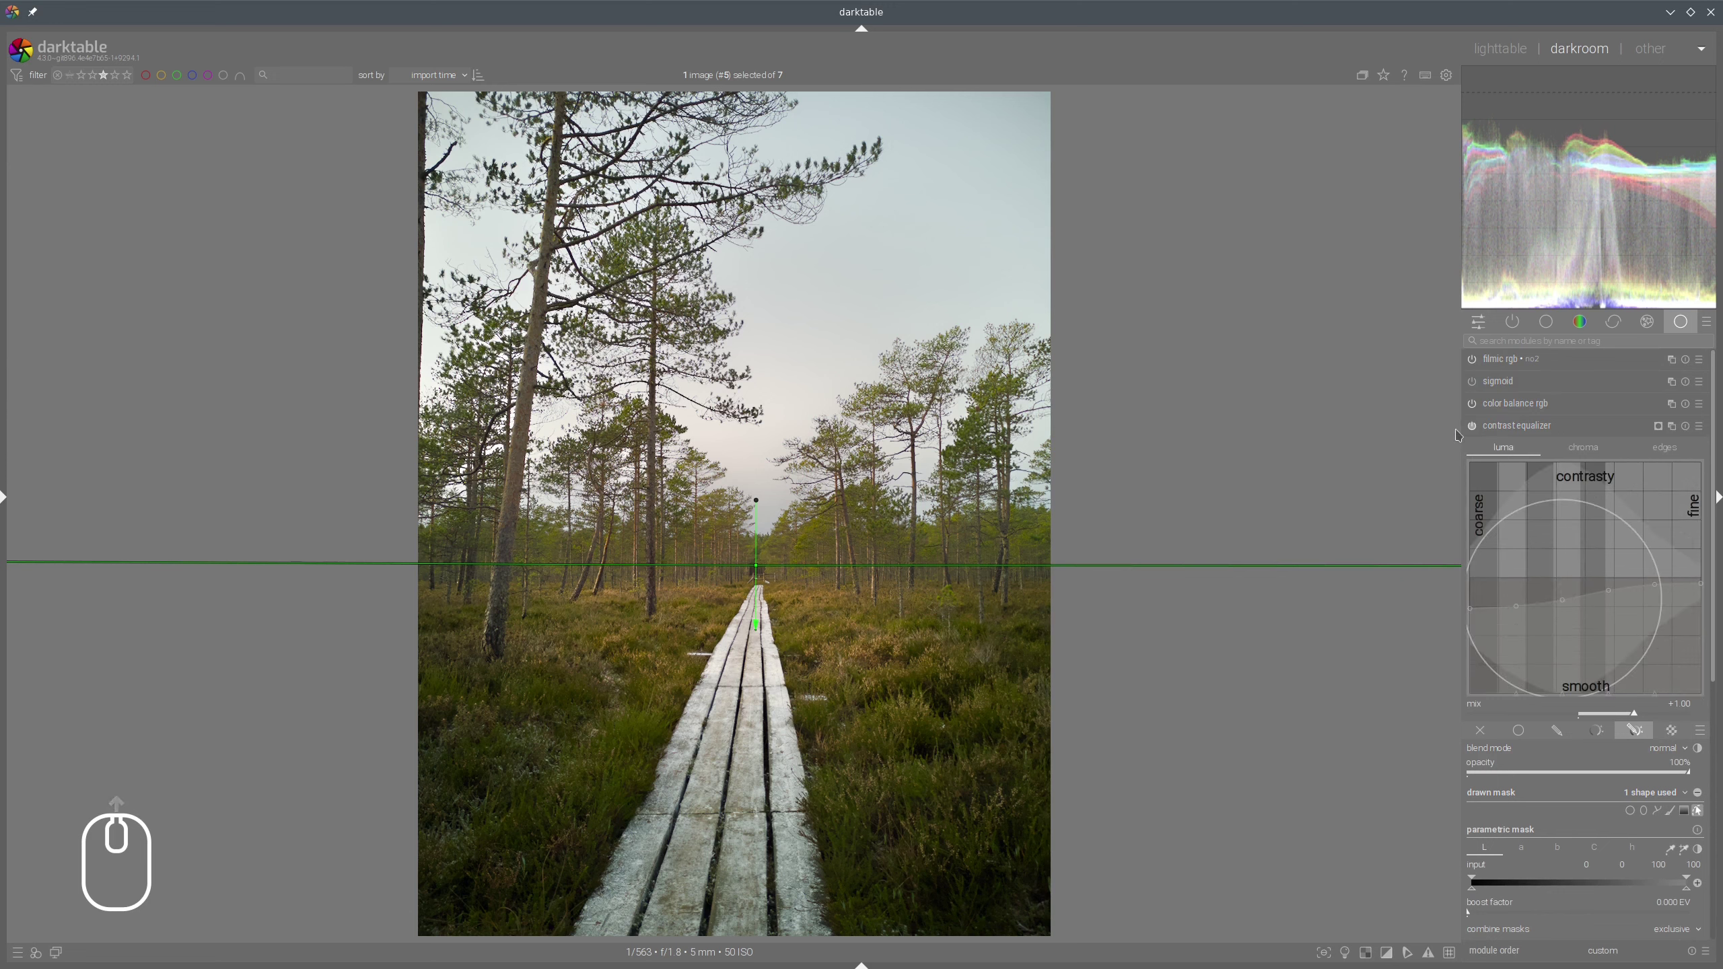
Compare the photo with the contrast equalizer off and on, collapse the module, and examine the trees and sky up close
left_click(1472, 426)
left_click(1472, 426)
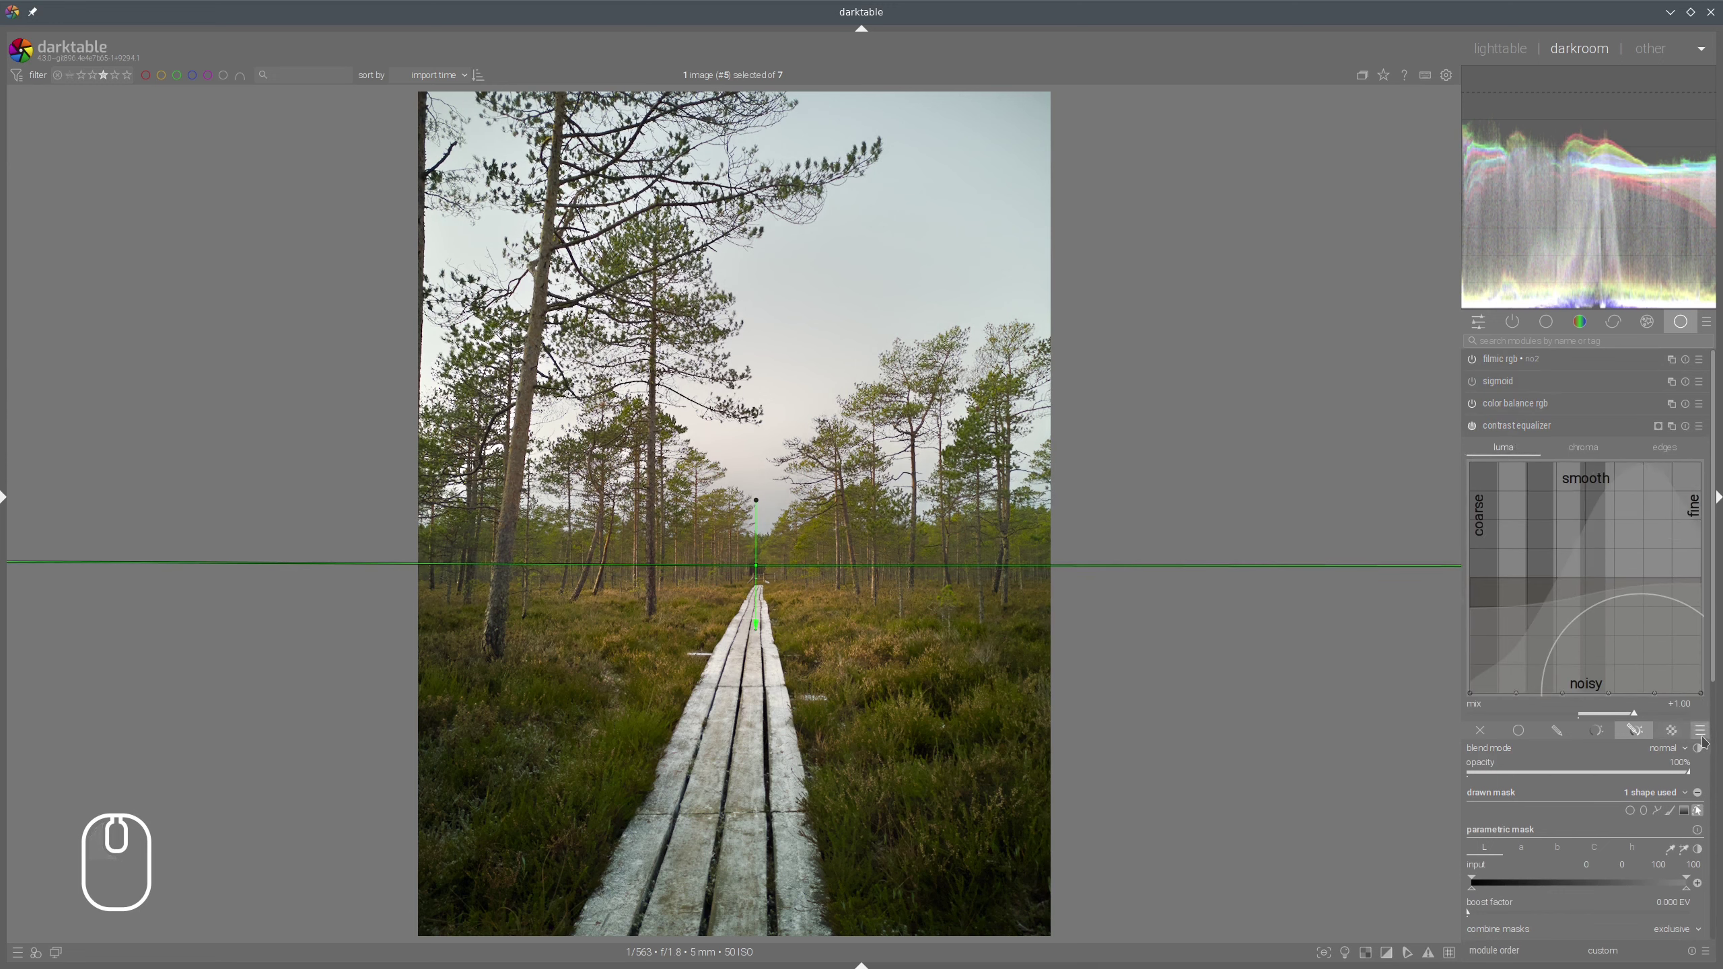
scroll(1497, 436, "up", 1)
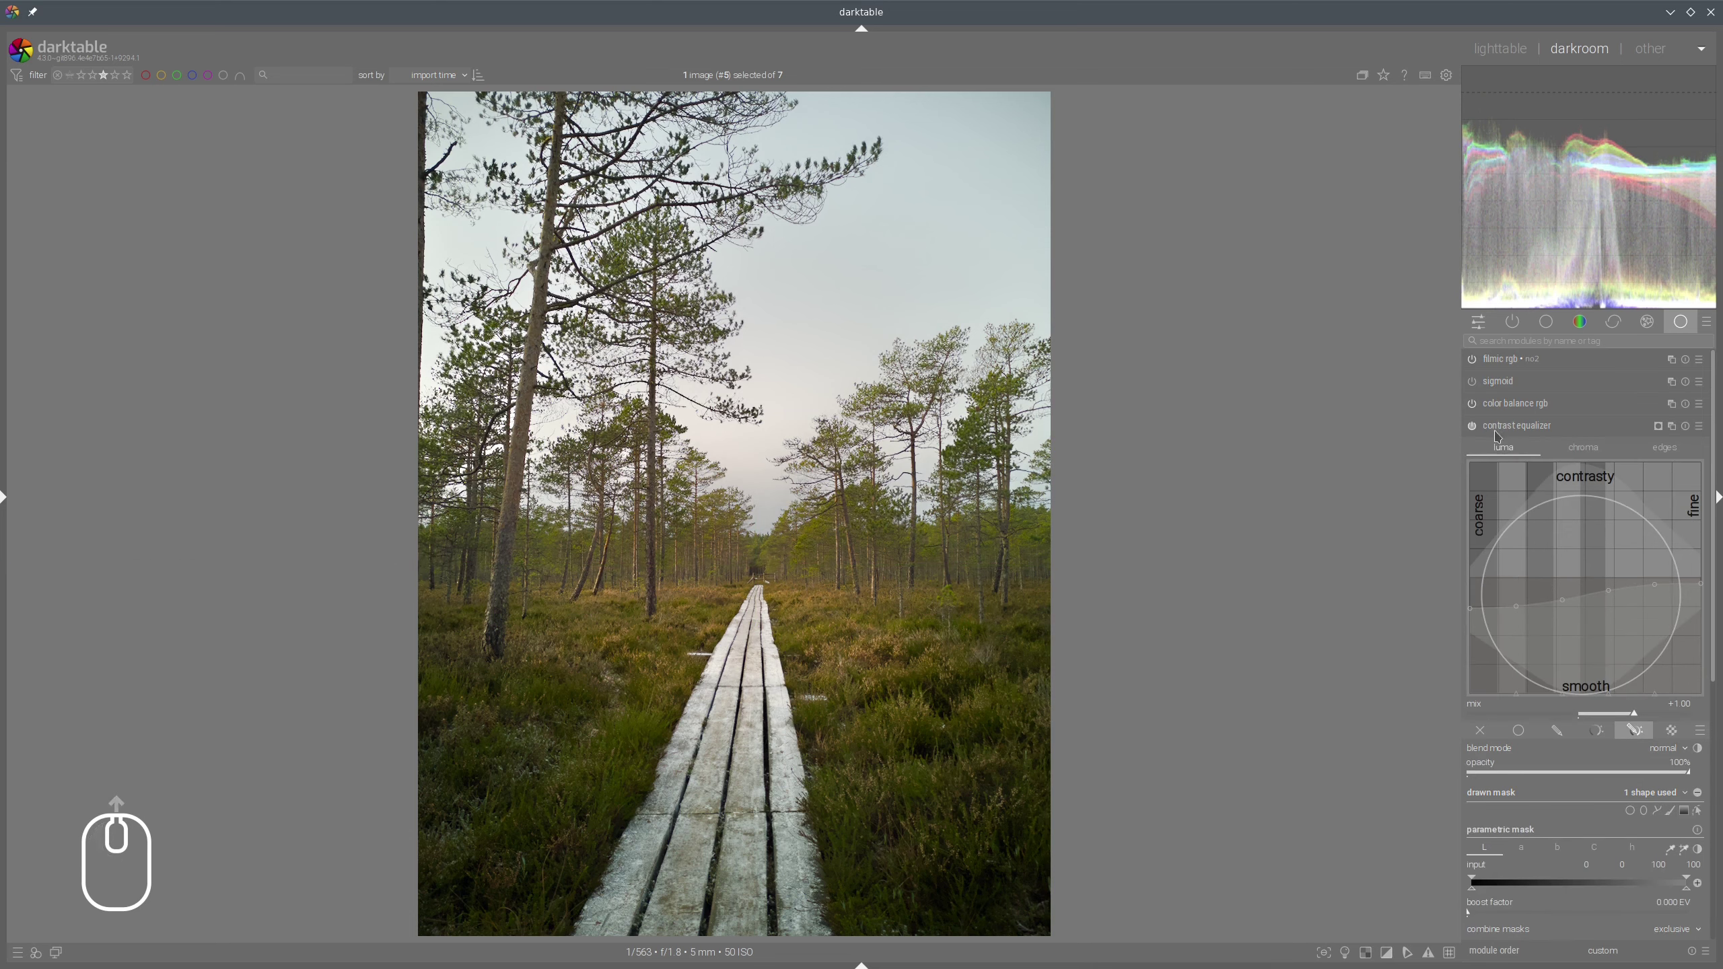
left_click(1532, 433)
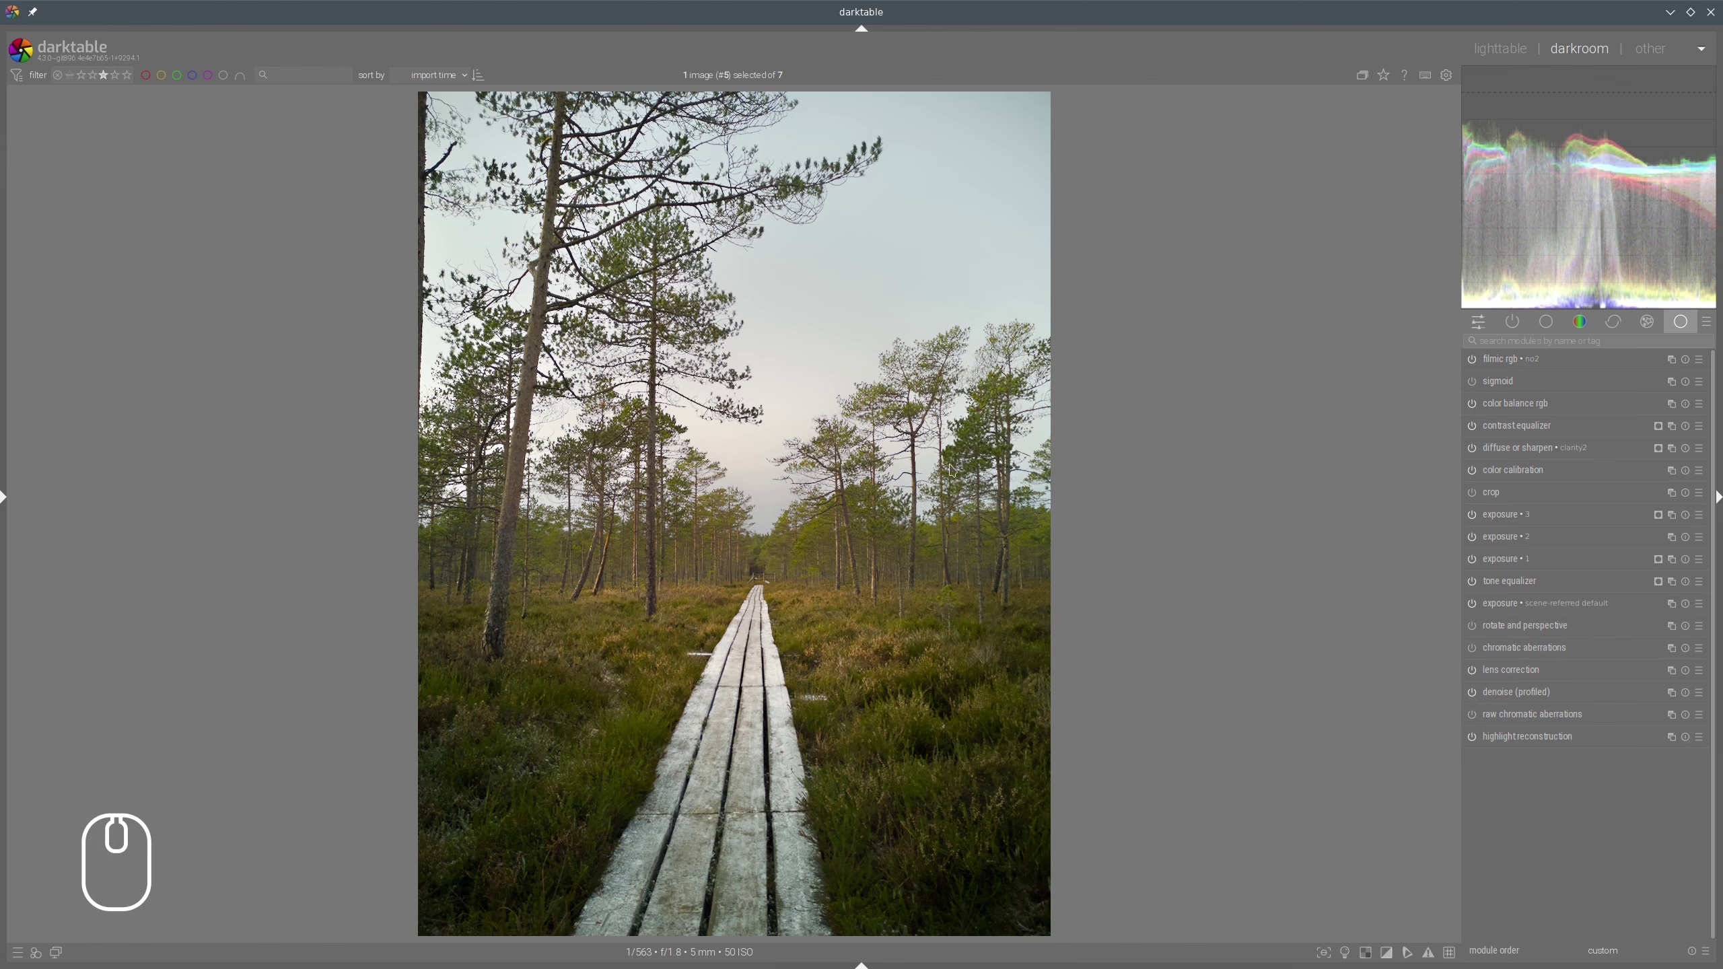
scroll(952, 470, "up", 5)
left_click_drag(874, 469, 873, 547)
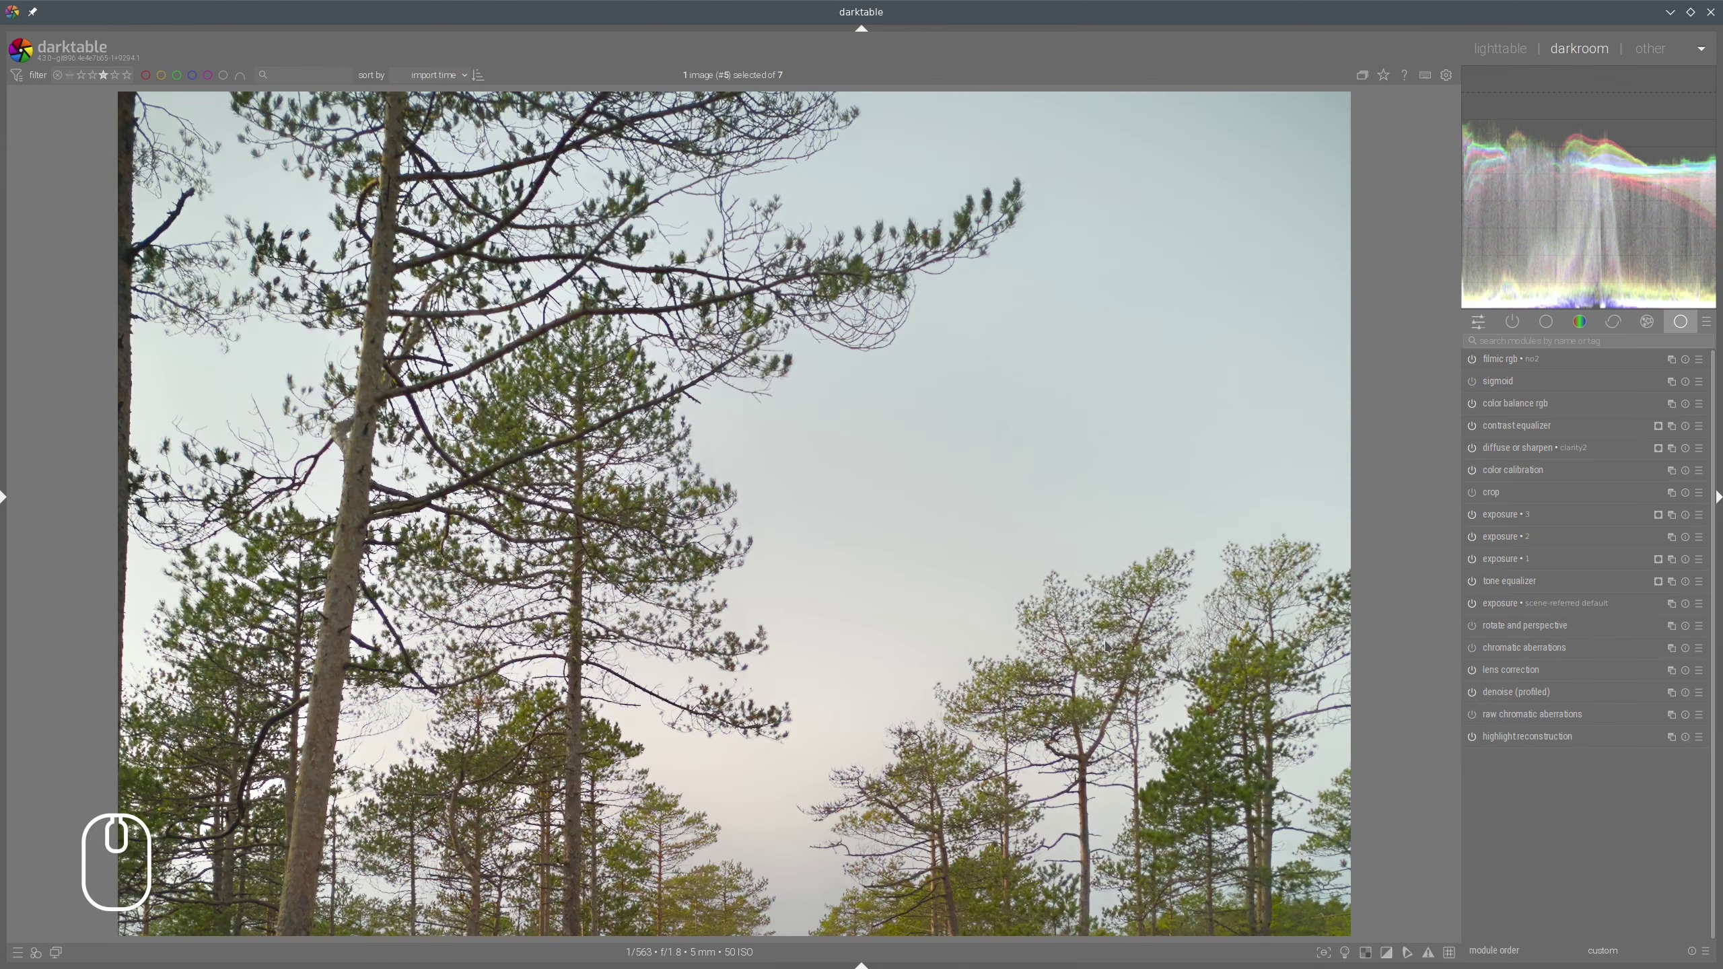
left_click(697, 405)
scroll(933, 455, "down", 3)
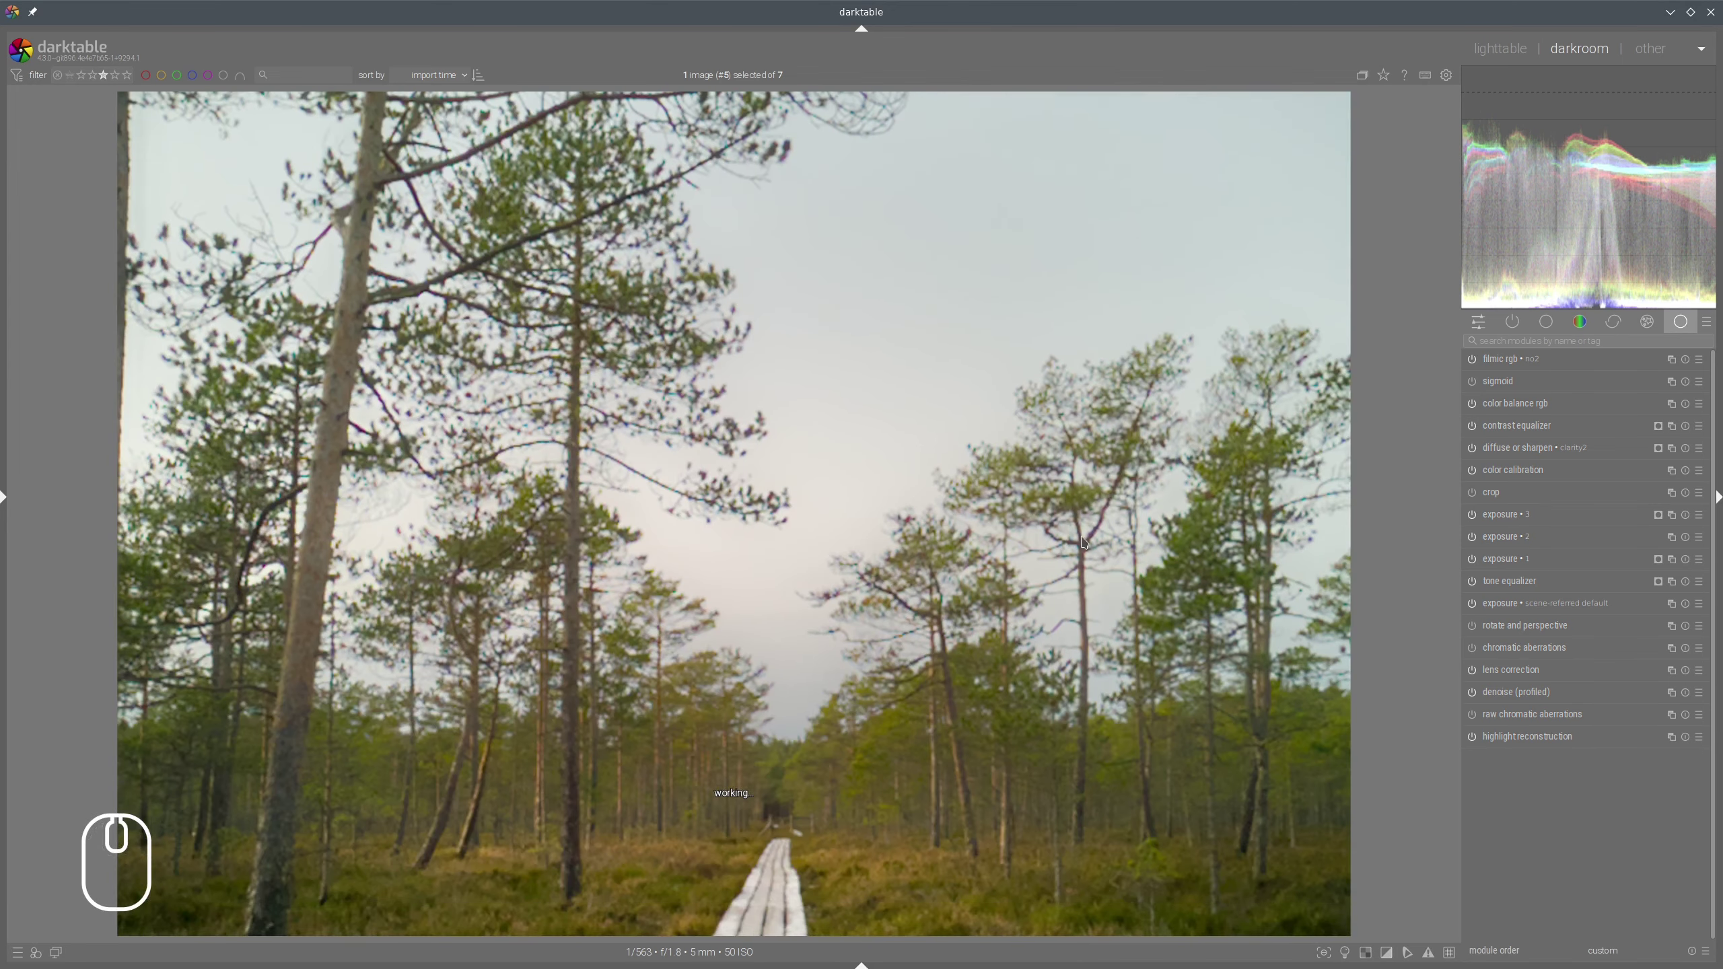
scroll(963, 600, "down", 2)
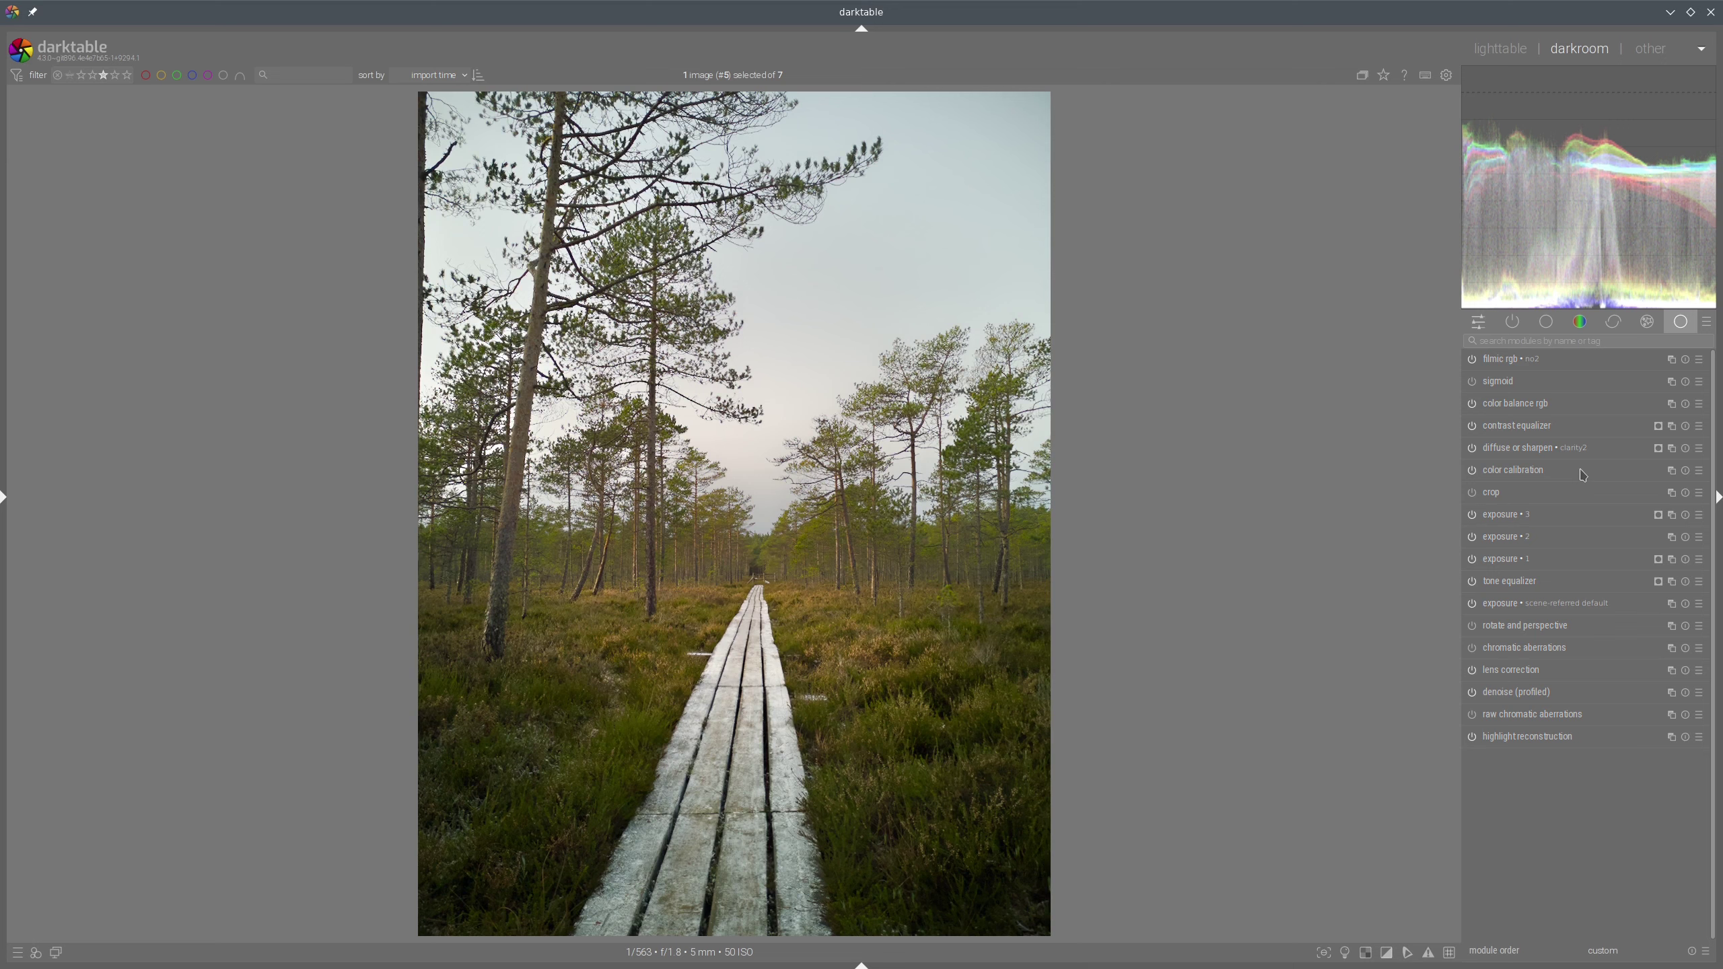
Add a second color calibration instance with a drawn and parametric mask and place a gradient along the horizon
right_click(1672, 473)
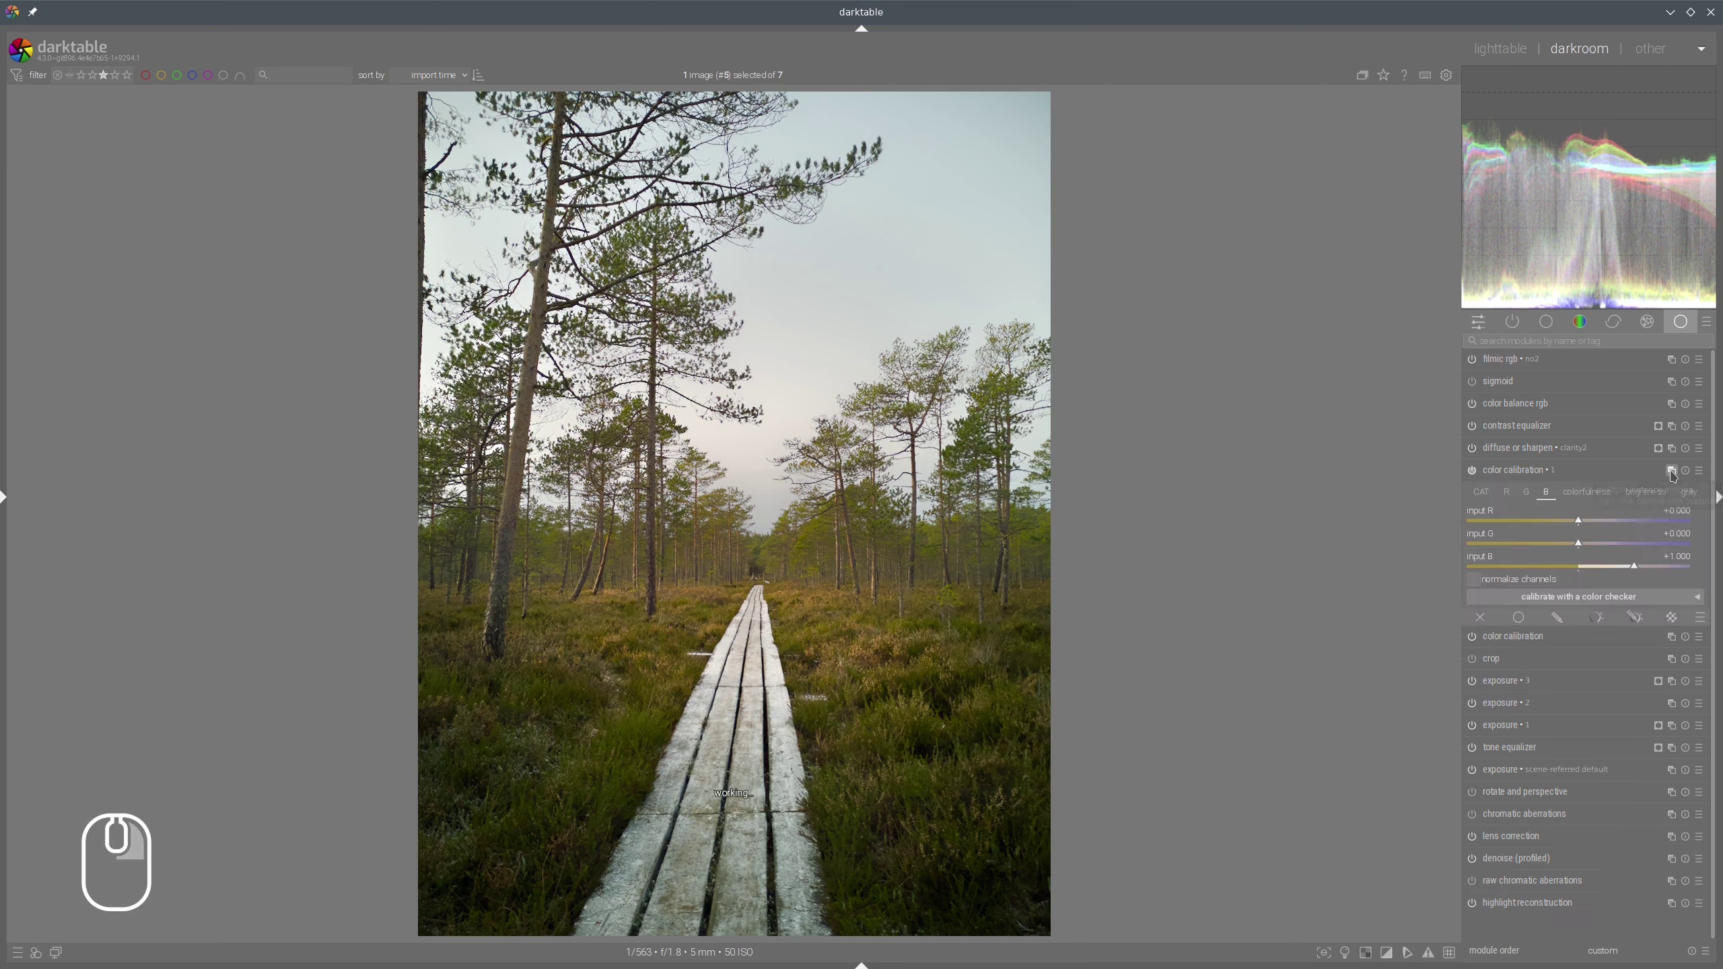
left_click(1648, 614)
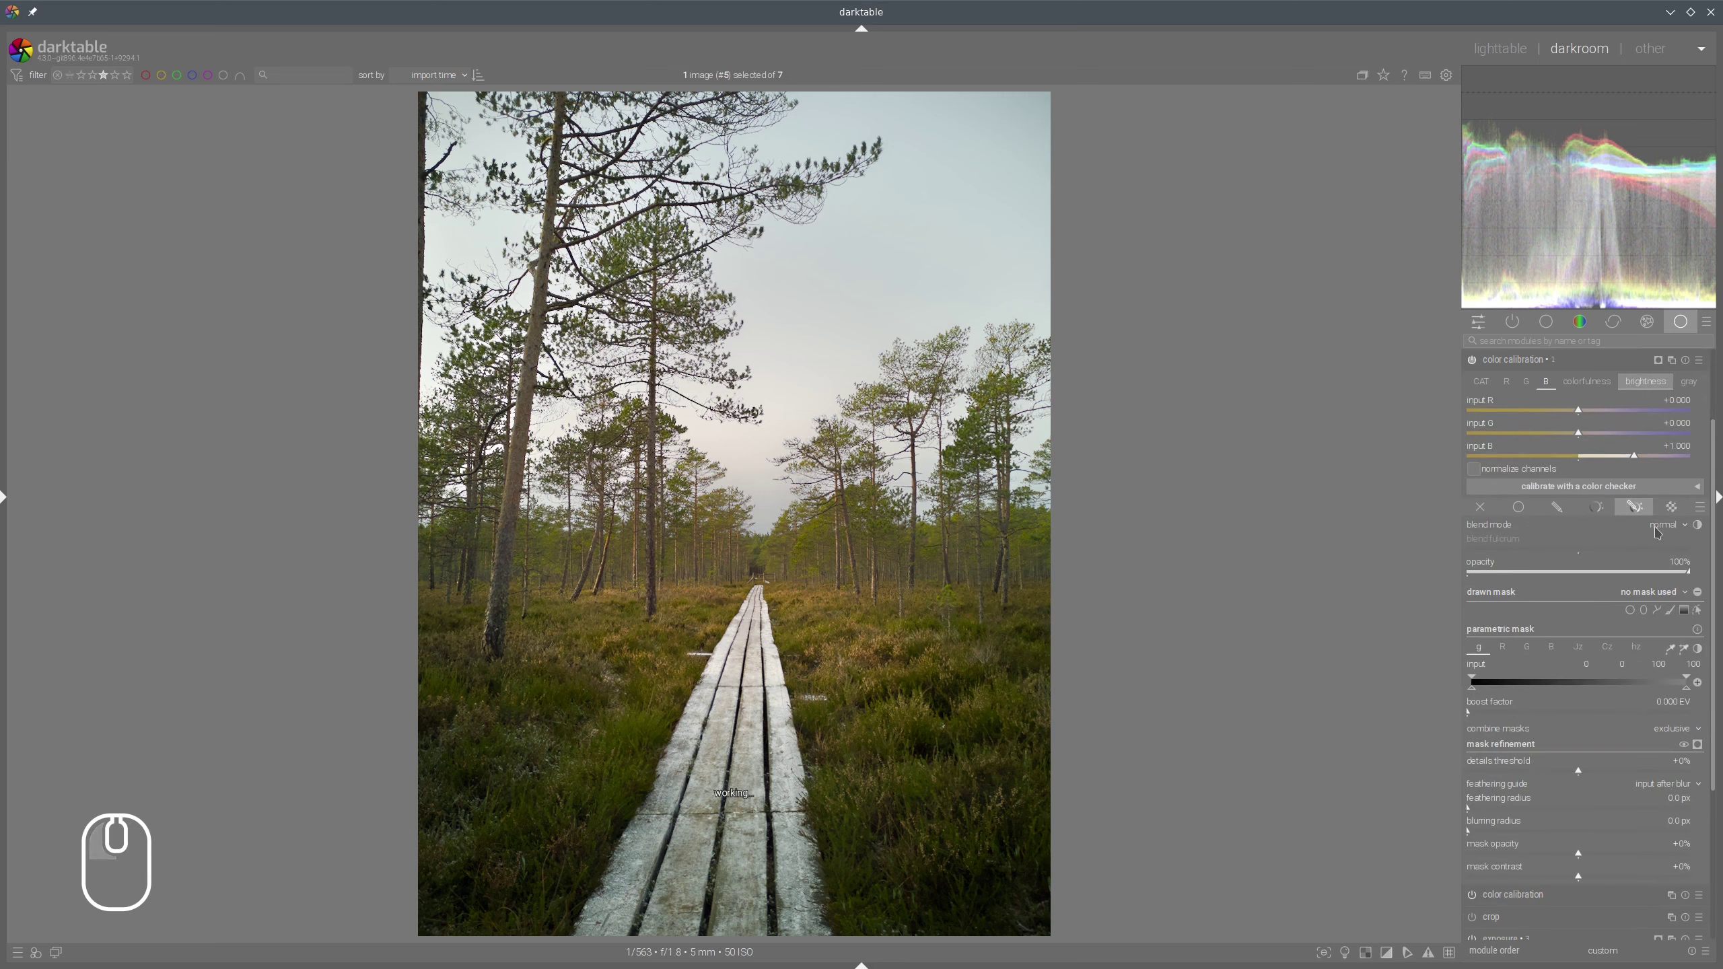
left_click(1684, 611)
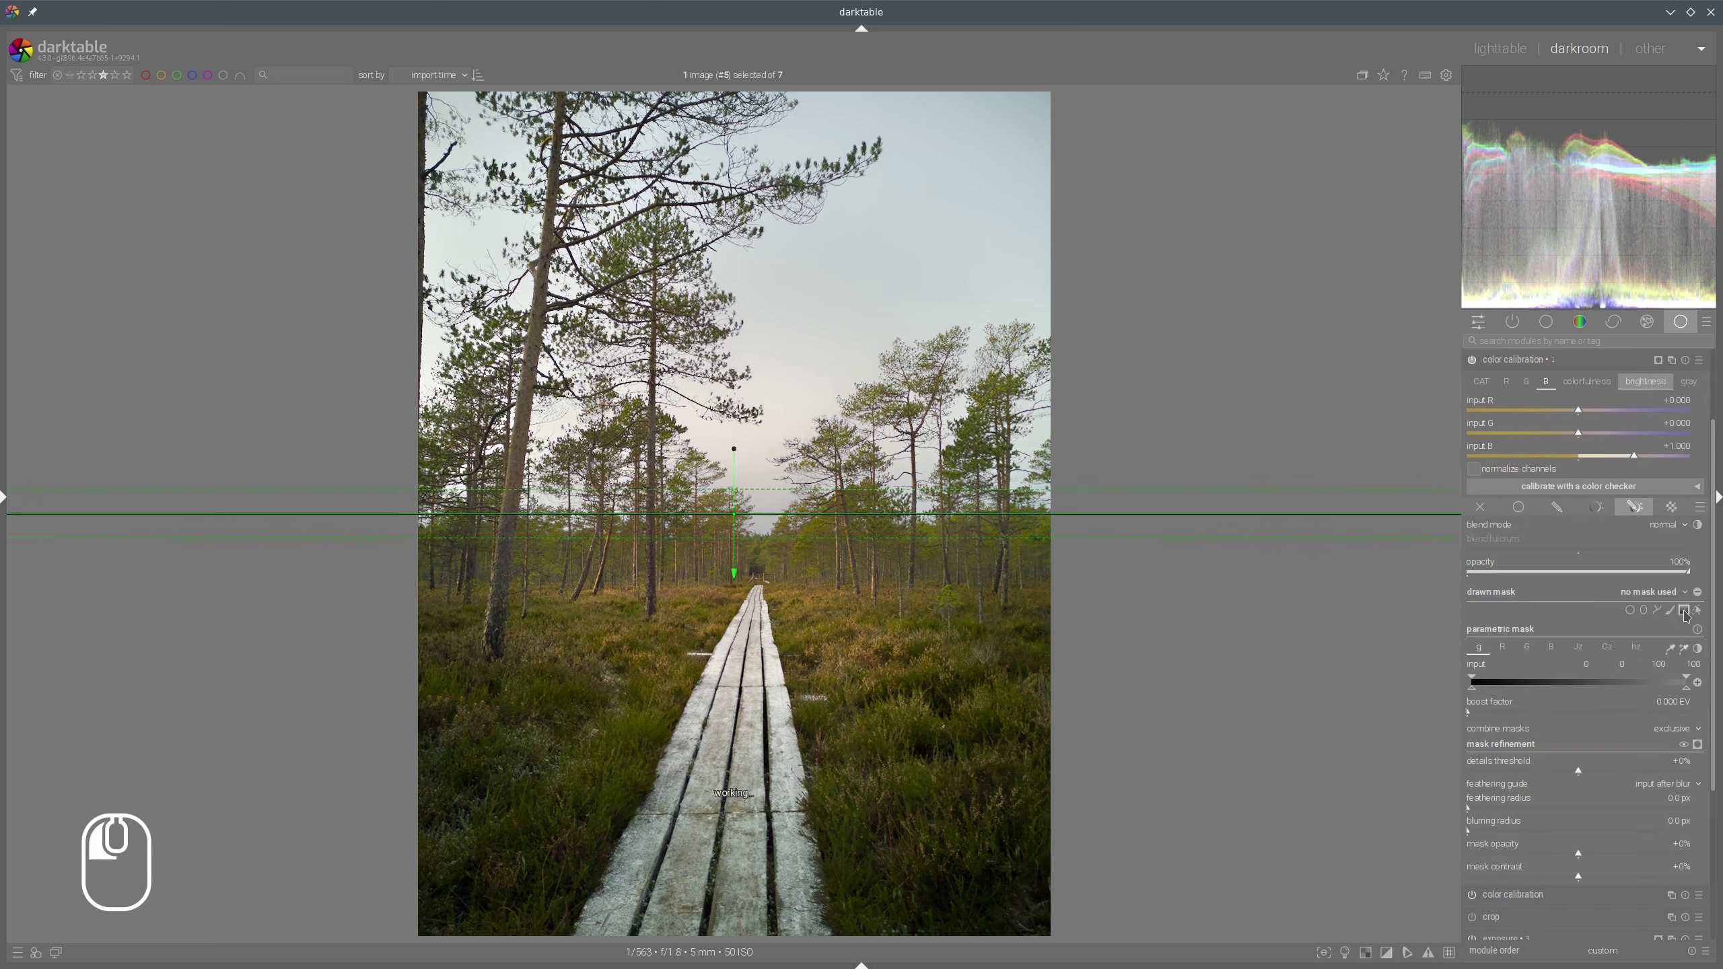
left_click(751, 580)
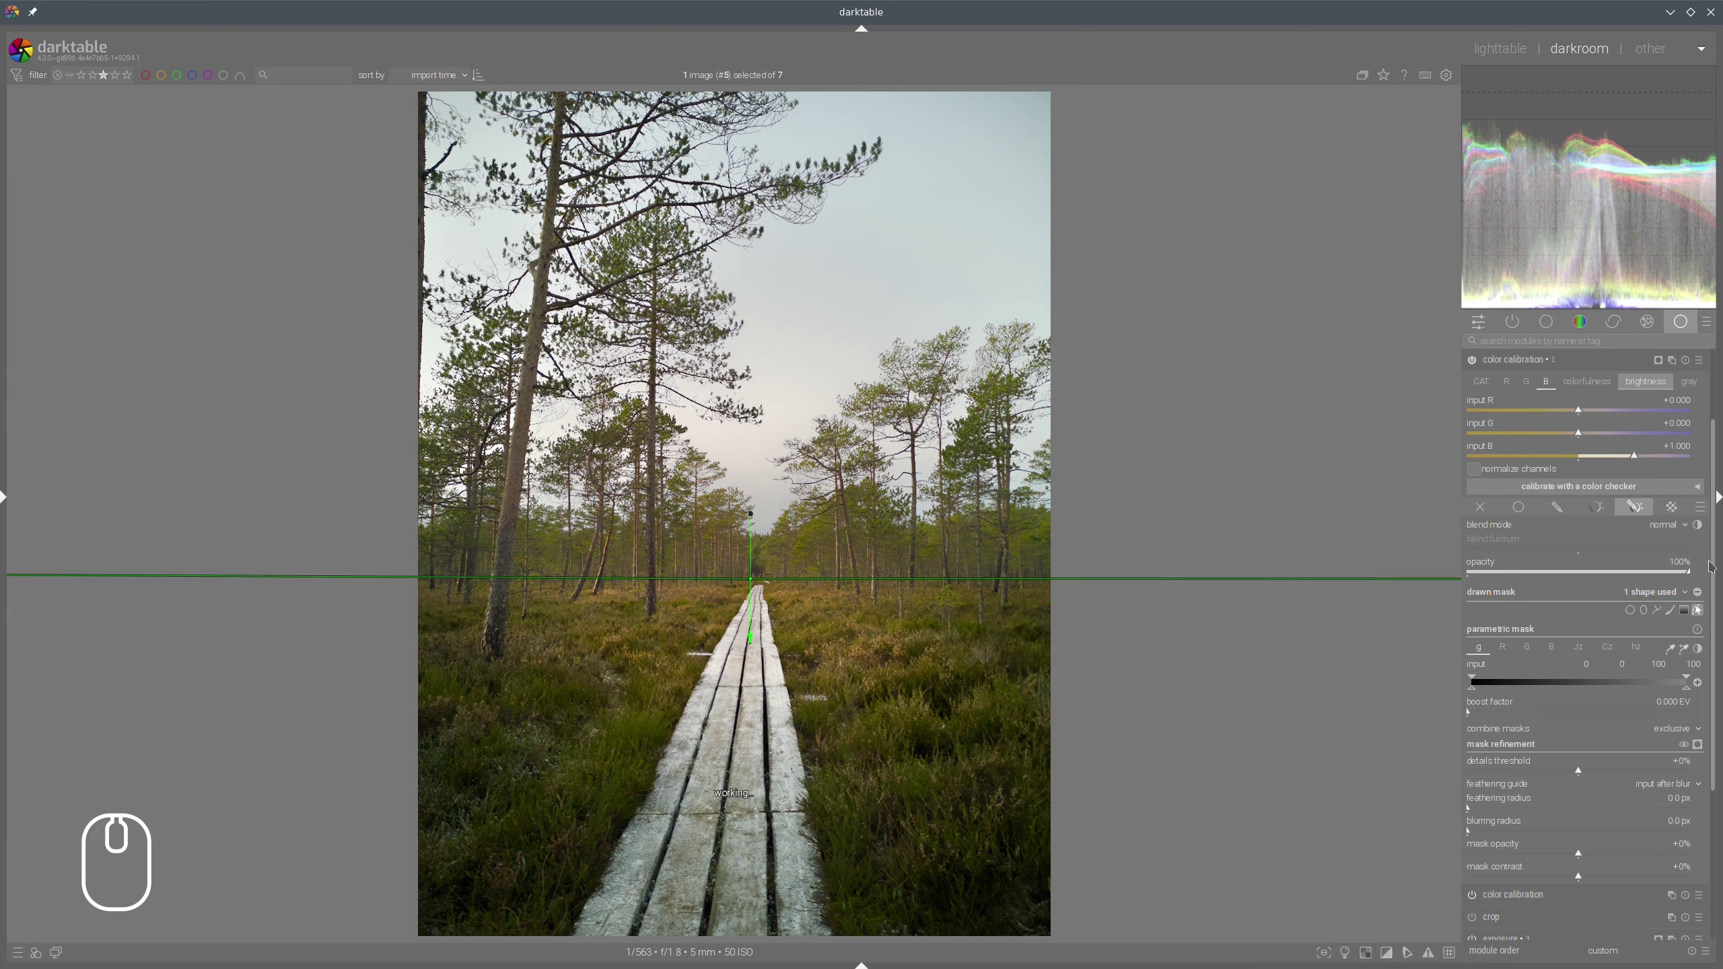
Adjust the brightness, red and blue channel mixes of the second color calibration instance, setting input B of the blue channel to +1.120
scroll(1574, 494, "up", 3)
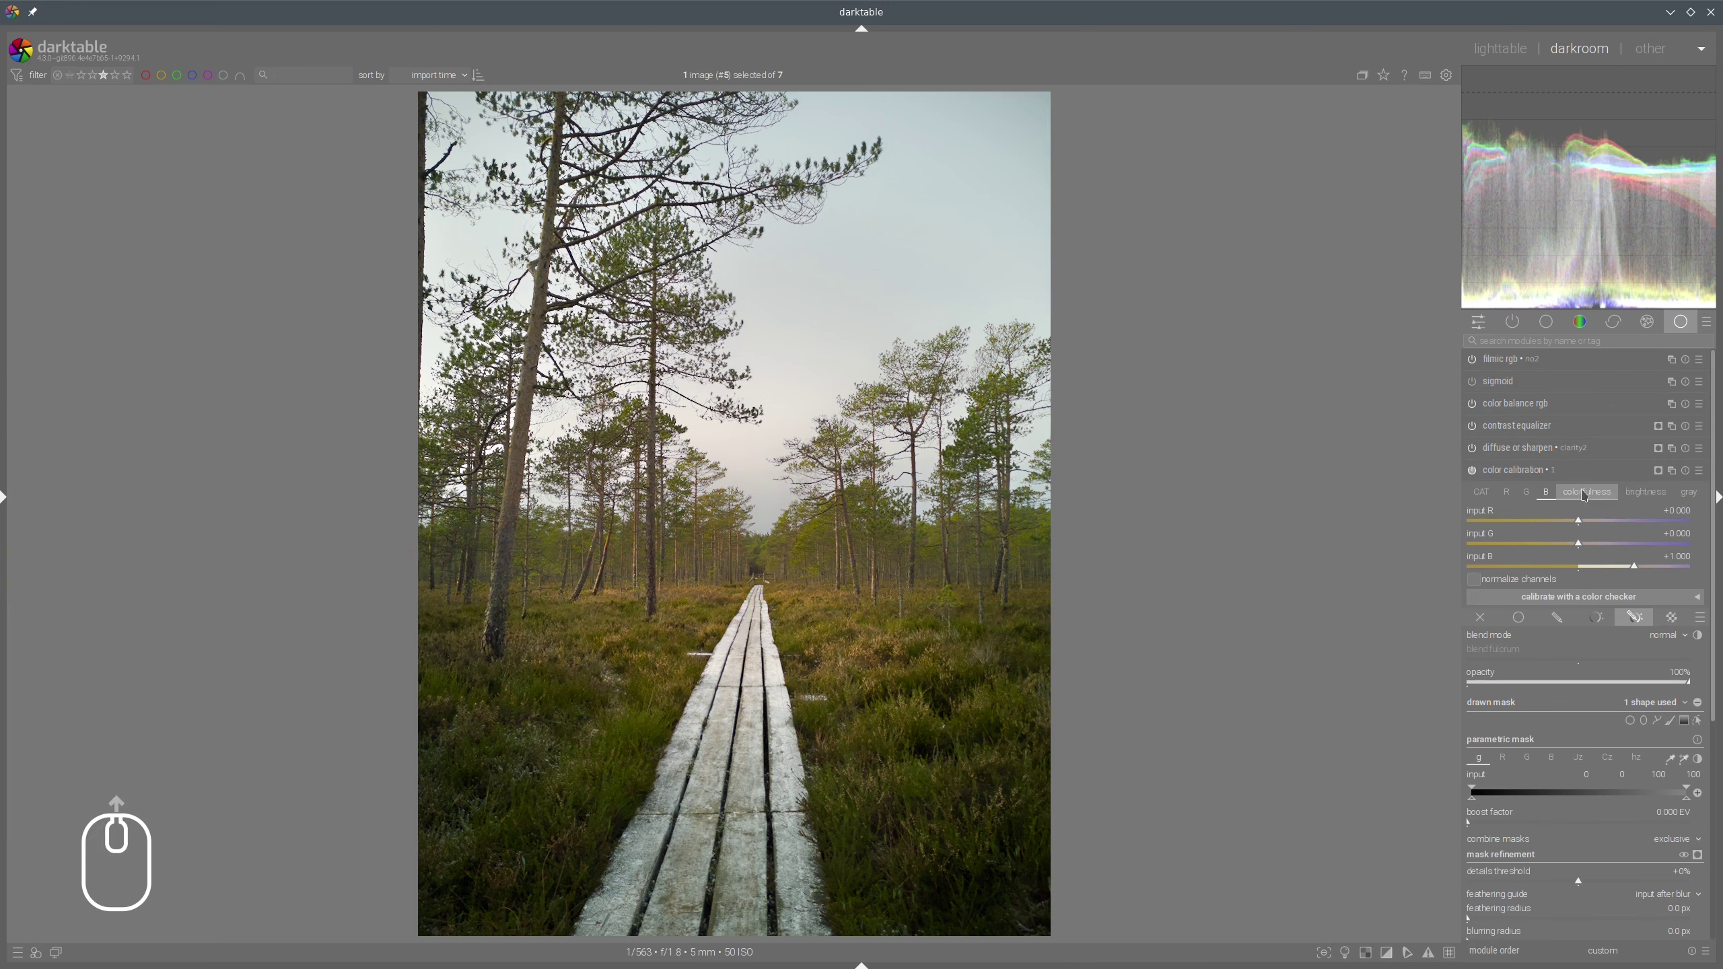
left_click(1642, 497)
left_click_drag(1558, 572, 1589, 530)
left_click(1507, 491)
left_click_drag(1575, 572, 1643, 571)
left_click(1546, 491)
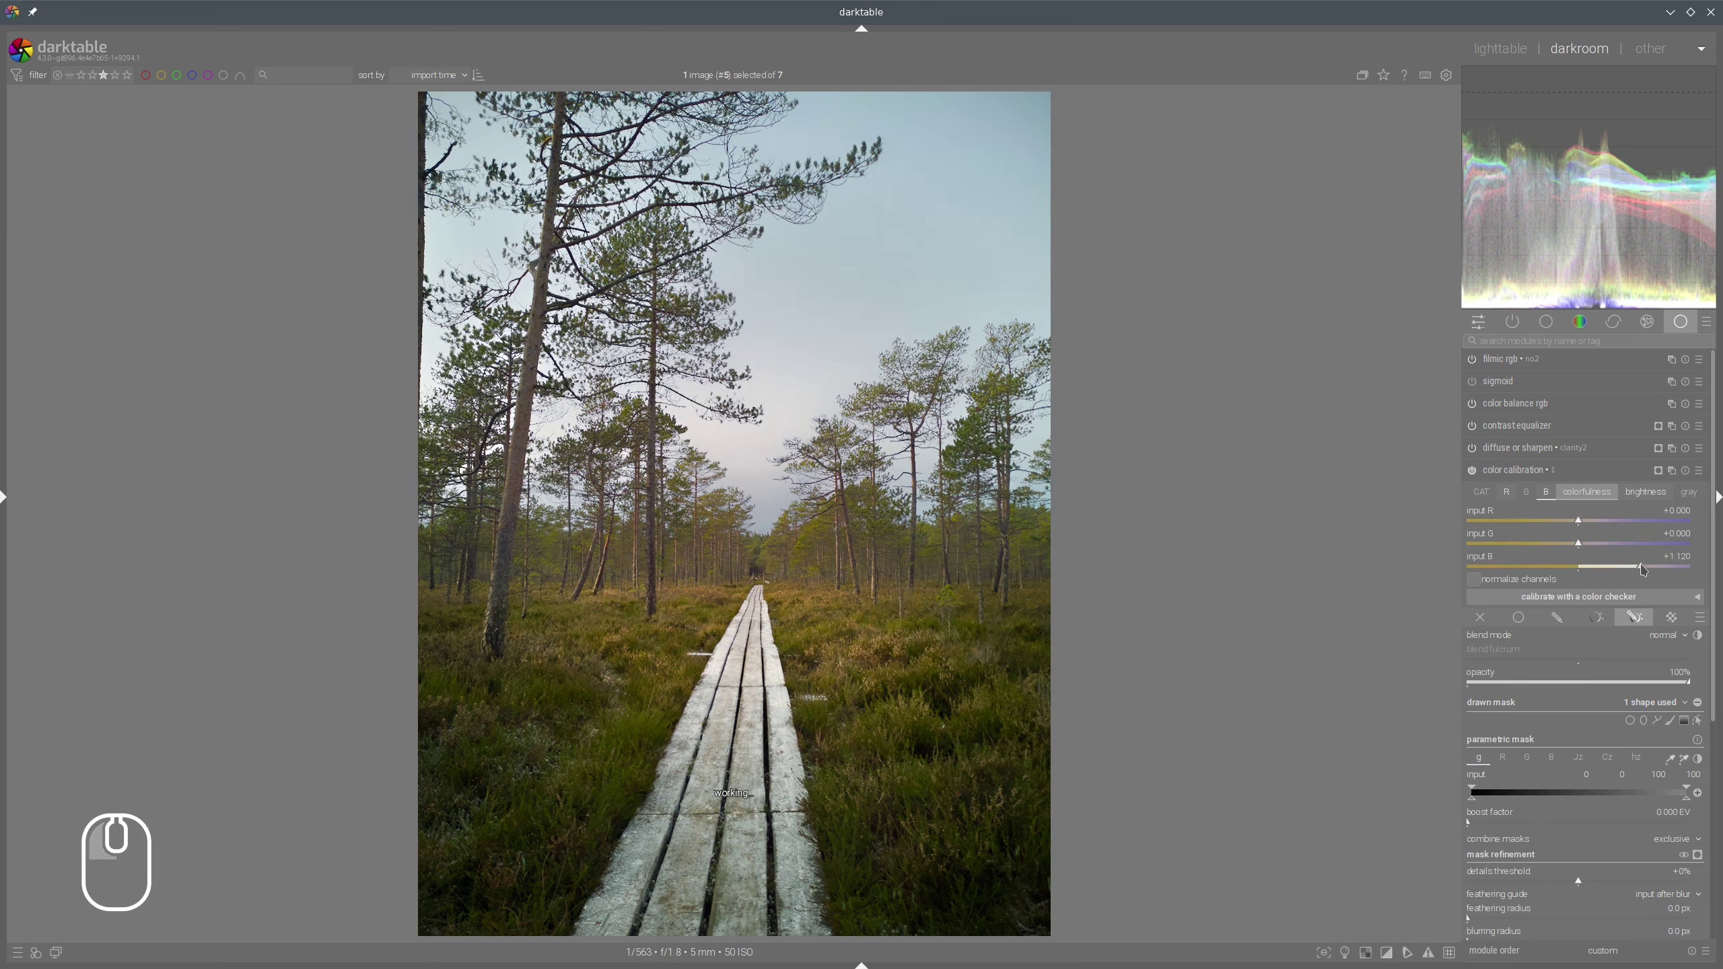
Compare the photo with the second color calibration instance off and on
left_click(1471, 471)
left_click(1470, 472)
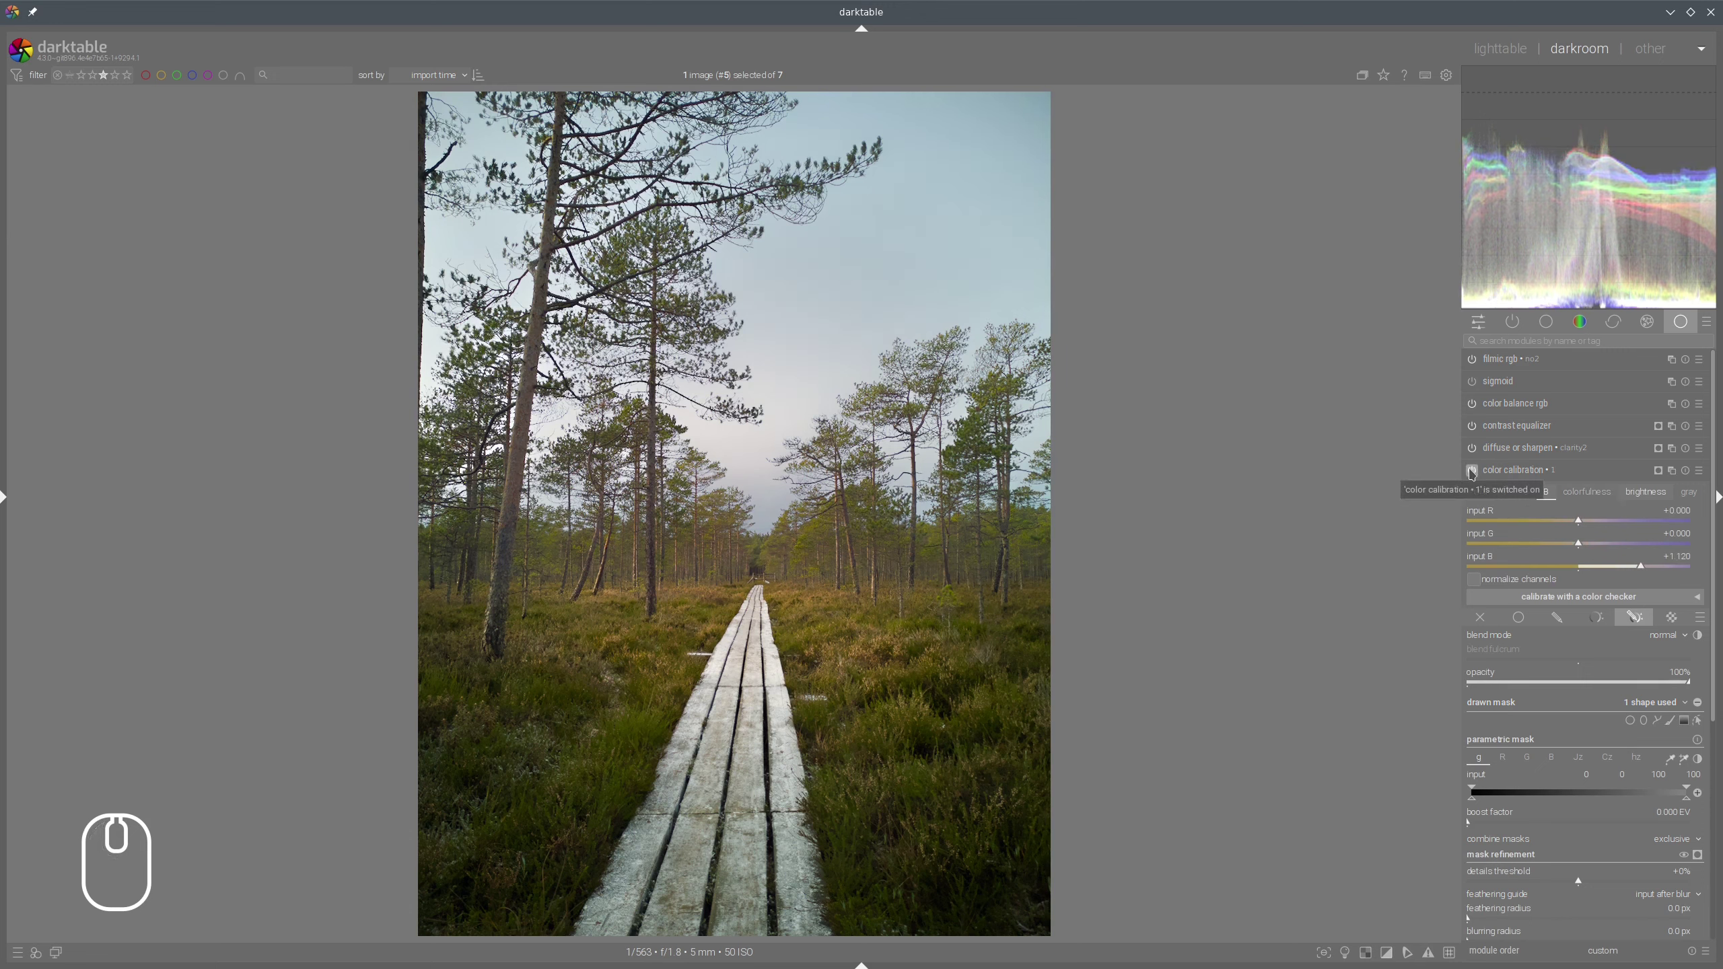
left_click(1470, 471)
left_click(1470, 471)
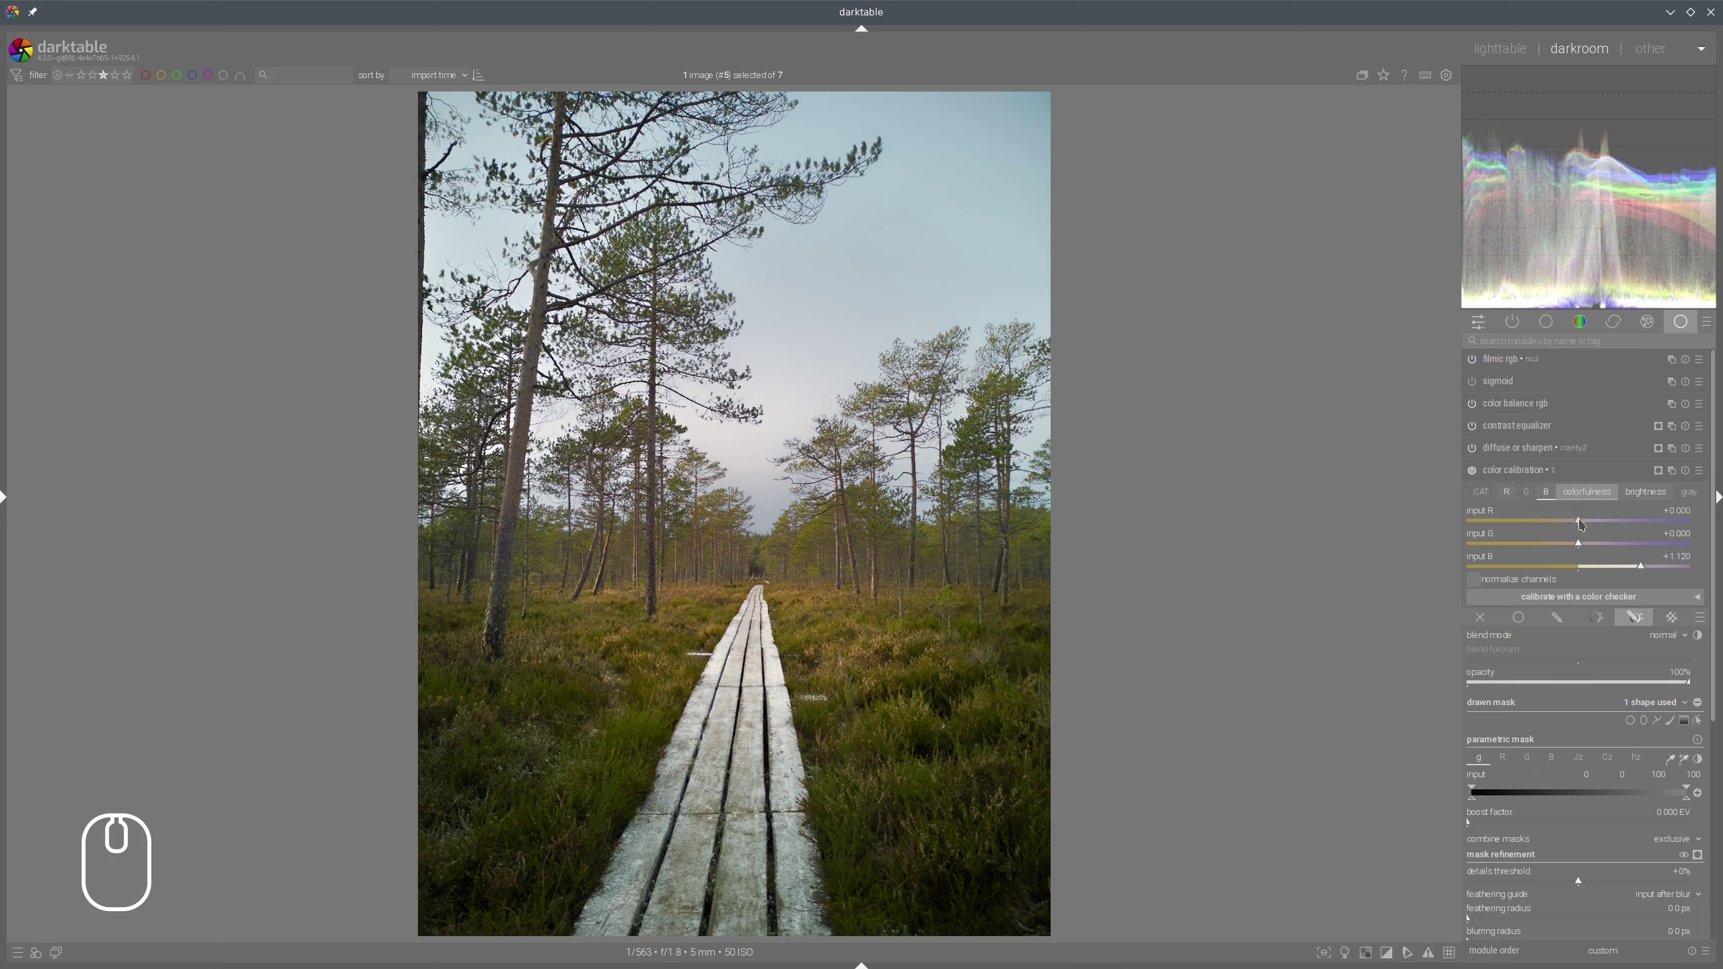
Try input R at -0.096 in the blue channel of the second color calibration instance, check the mix, and collapse the module
left_click_drag(1578, 523, 1575, 526)
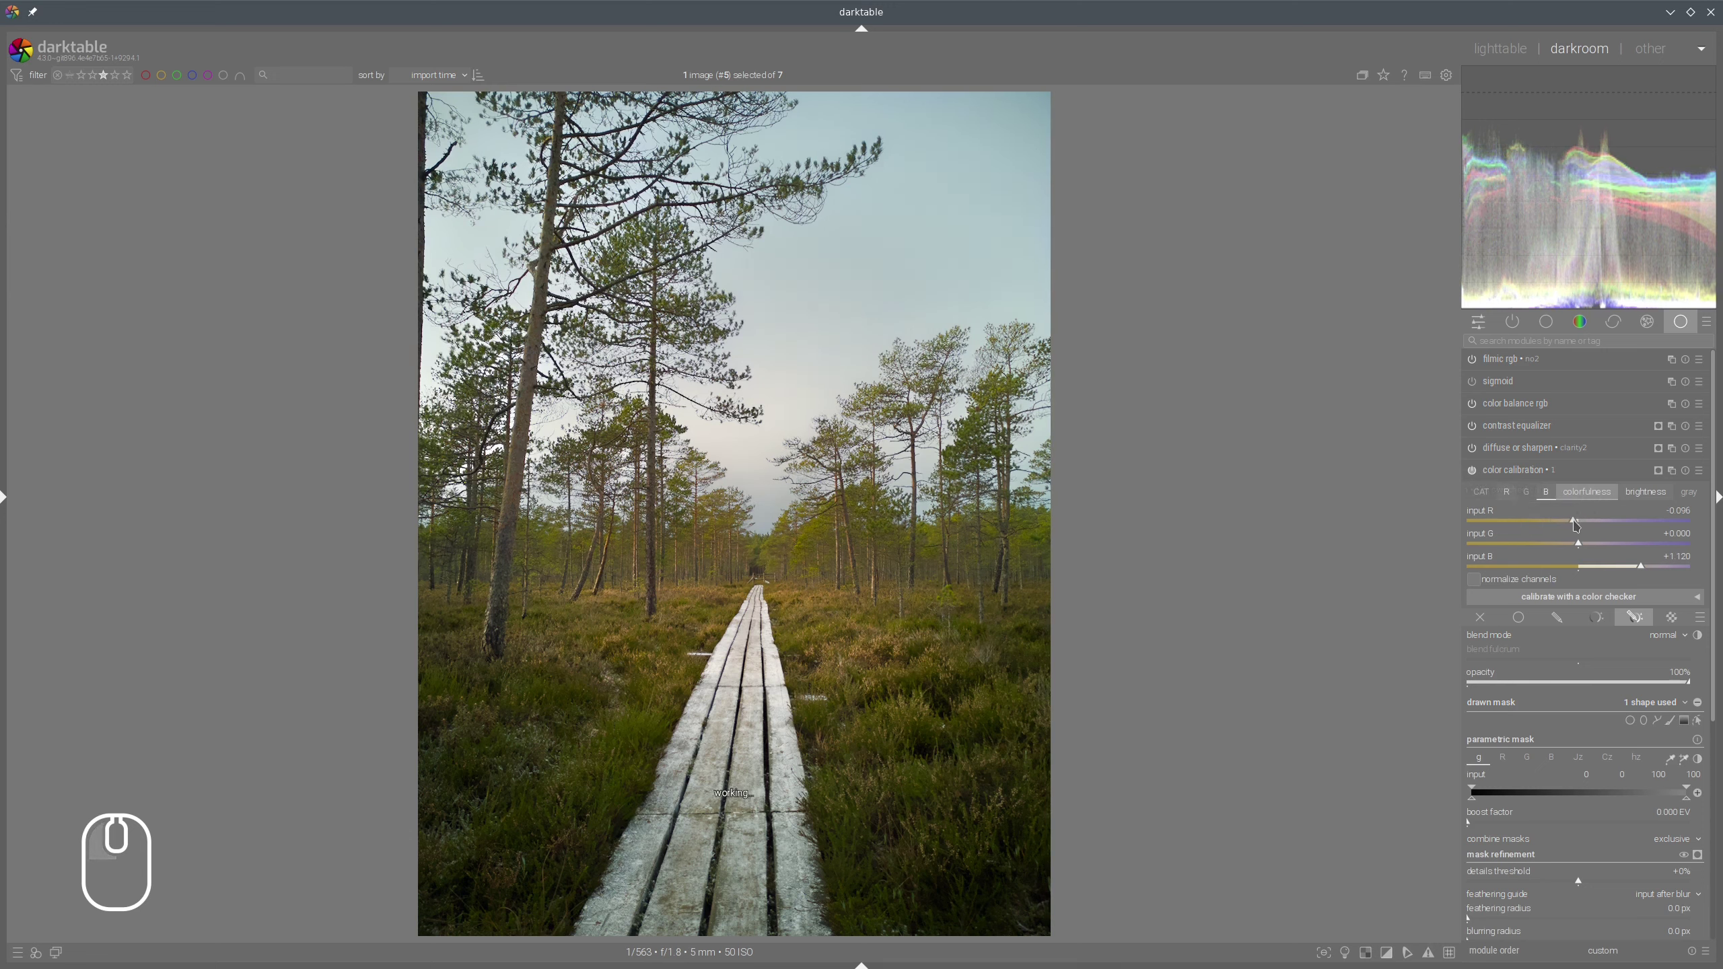
left_click(1471, 470)
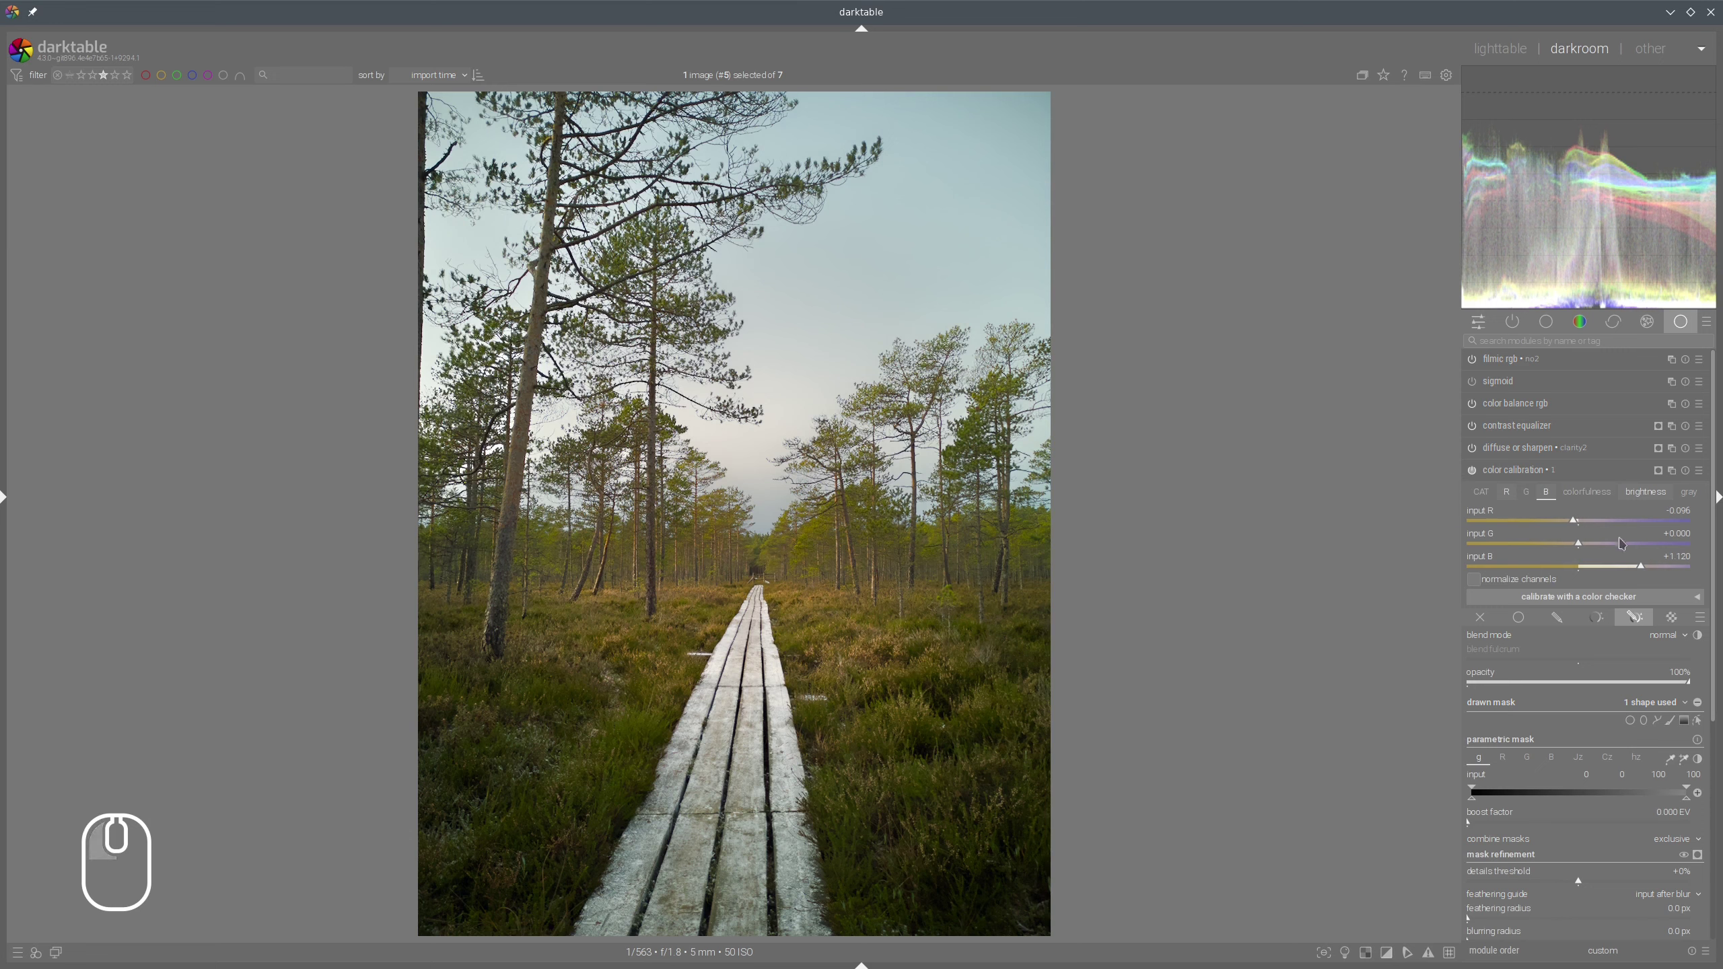
left_click_drag(1647, 574, 1645, 569)
left_click(1473, 471)
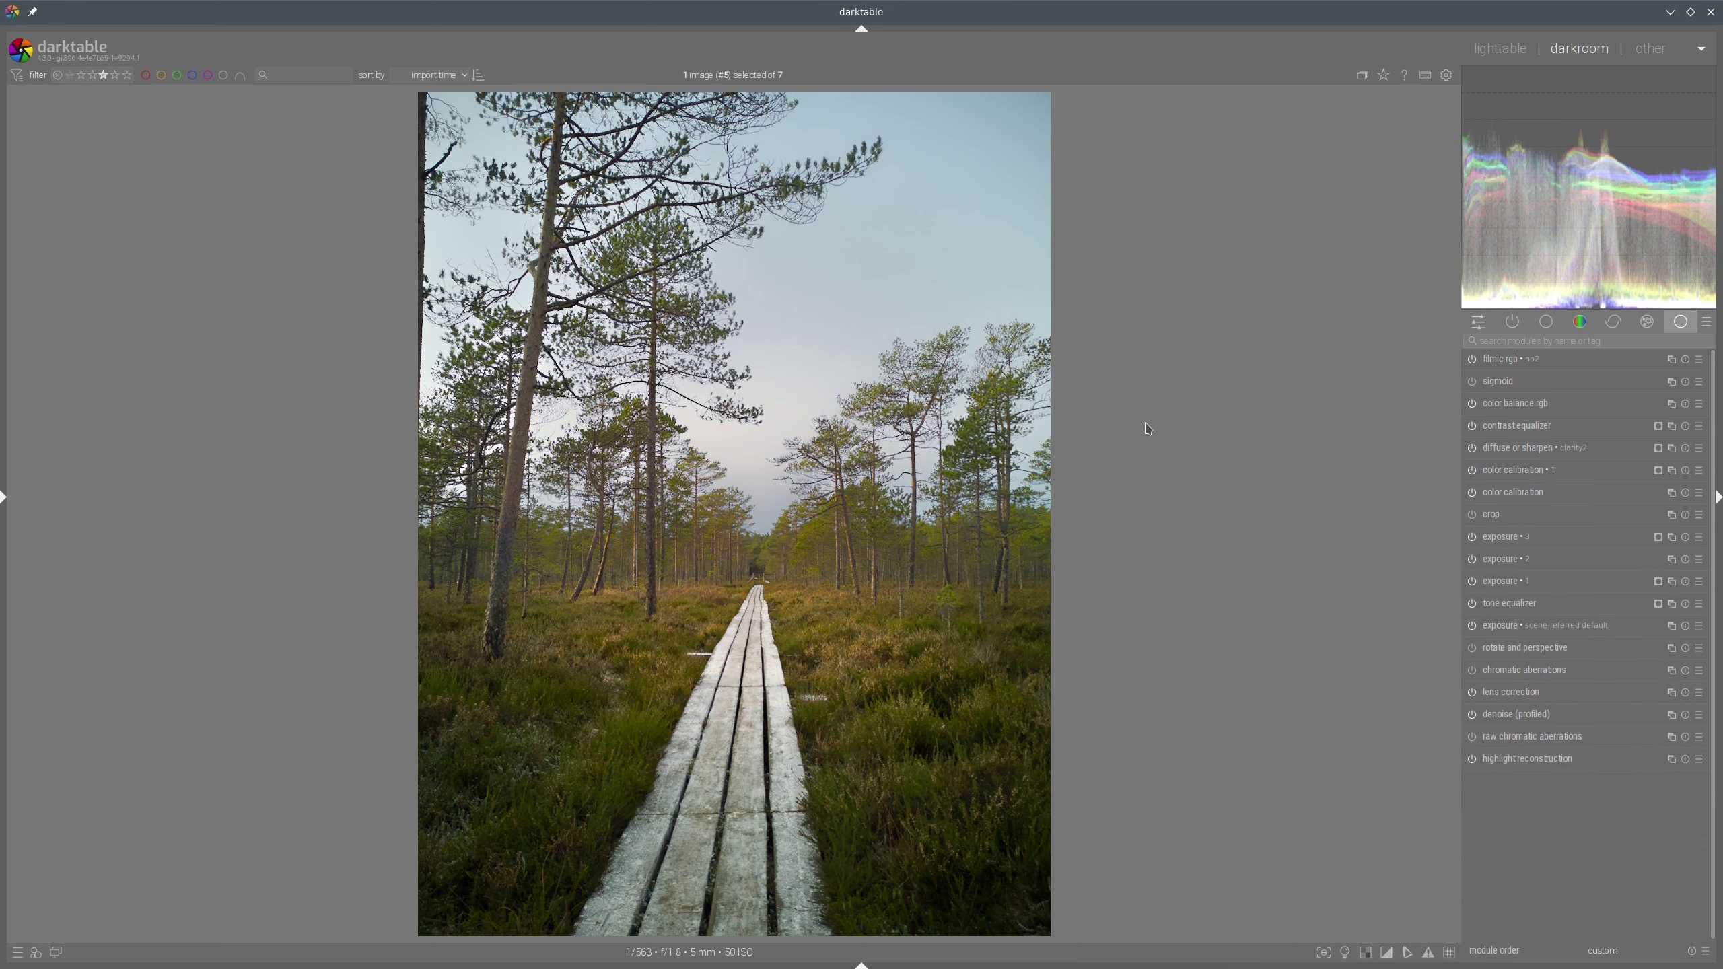
Roll the edit history back to the lens correction entry and take a snapshot of that state for comparison
left_click(5, 499)
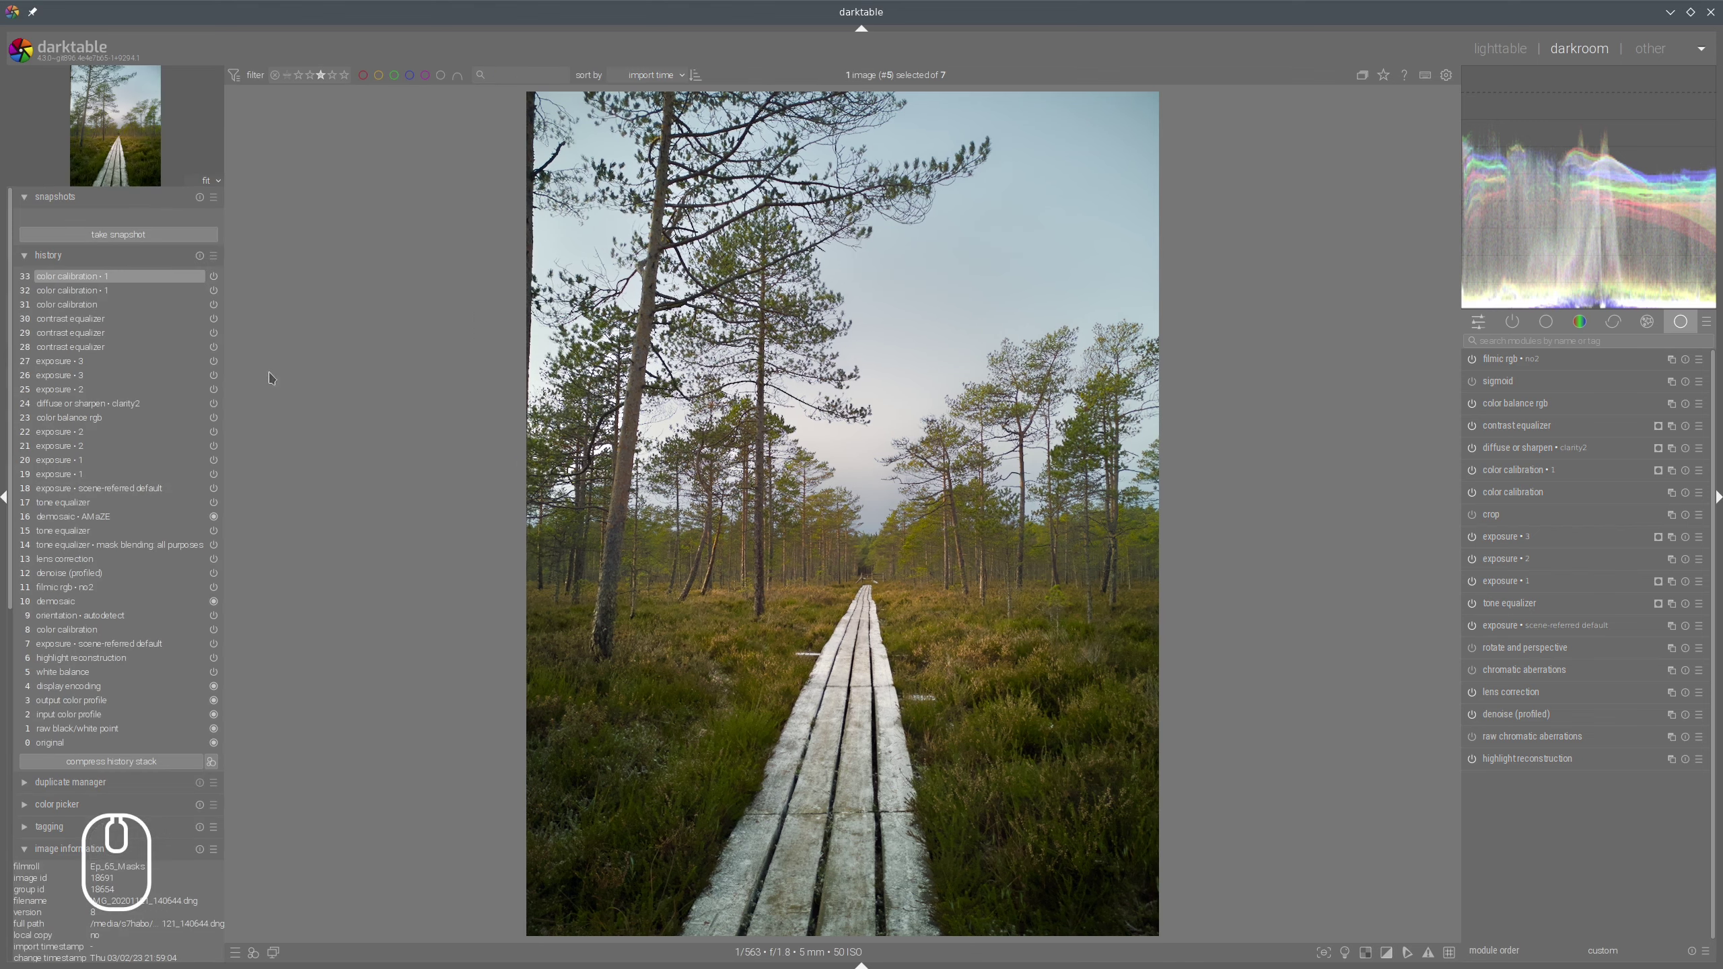
left_click(62, 564)
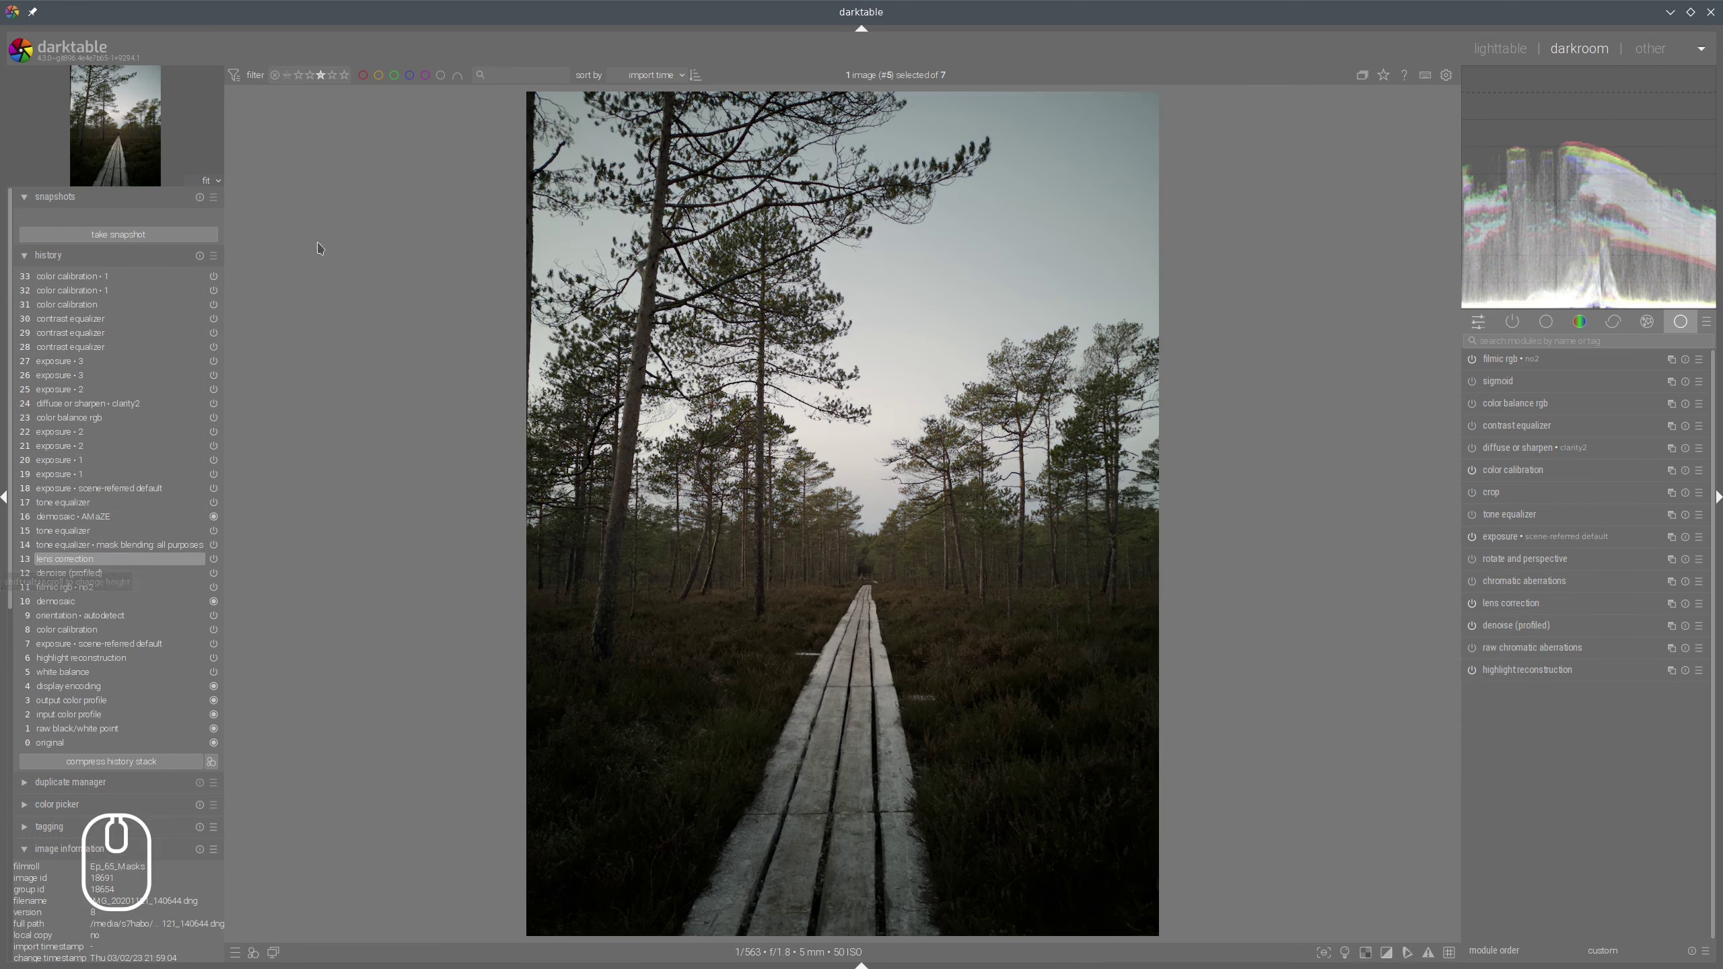
left_click(95, 235)
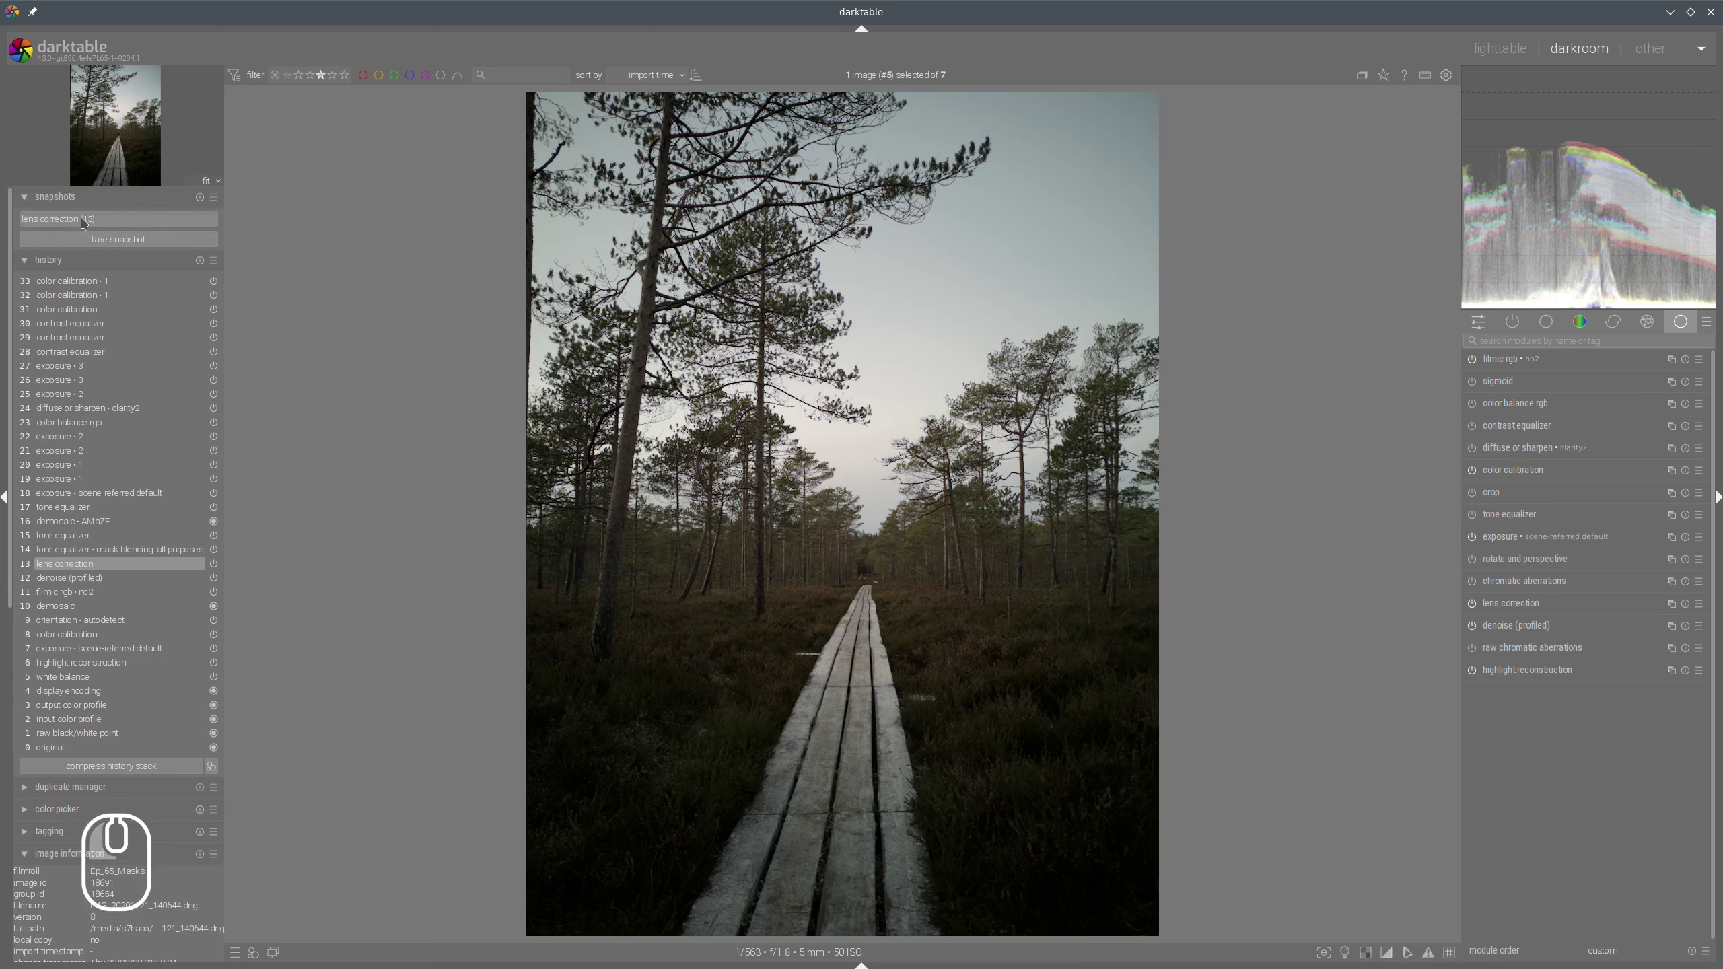
Restore the latest color calibration history entry, compare the finished edit with the snapshot across the photo, and clear the snapshot
left_click(71, 281)
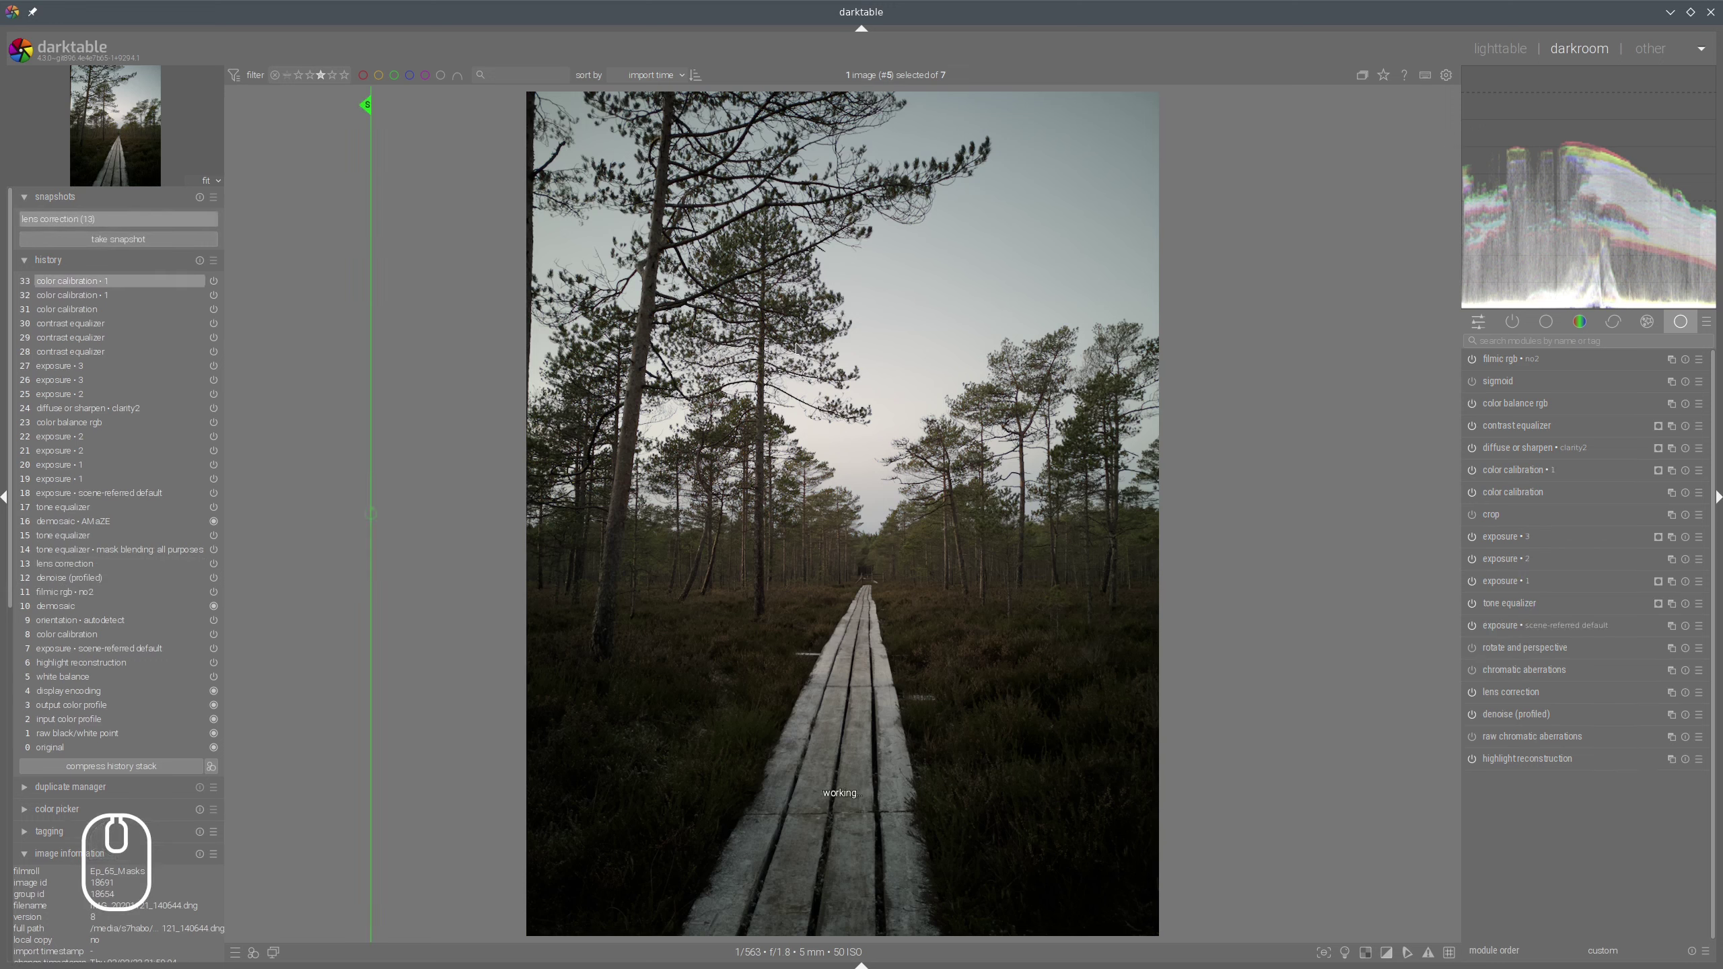
mouse_move(800, 347)
left_mouse_down()
mouse_move(710, 393)
mouse_move(1153, 407)
mouse_move(478, 370)
mouse_move(503, 343)
mouse_move(1241, 414)
mouse_move(454, 331)
mouse_move(1246, 352)
mouse_move(580, 356)
mouse_move(347, 296)
mouse_move(1326, 374)
mouse_move(359, 326)
mouse_move(1098, 339)
mouse_move(378, 270)
mouse_move(1356, 339)
mouse_move(387, 294)
left_mouse_up()
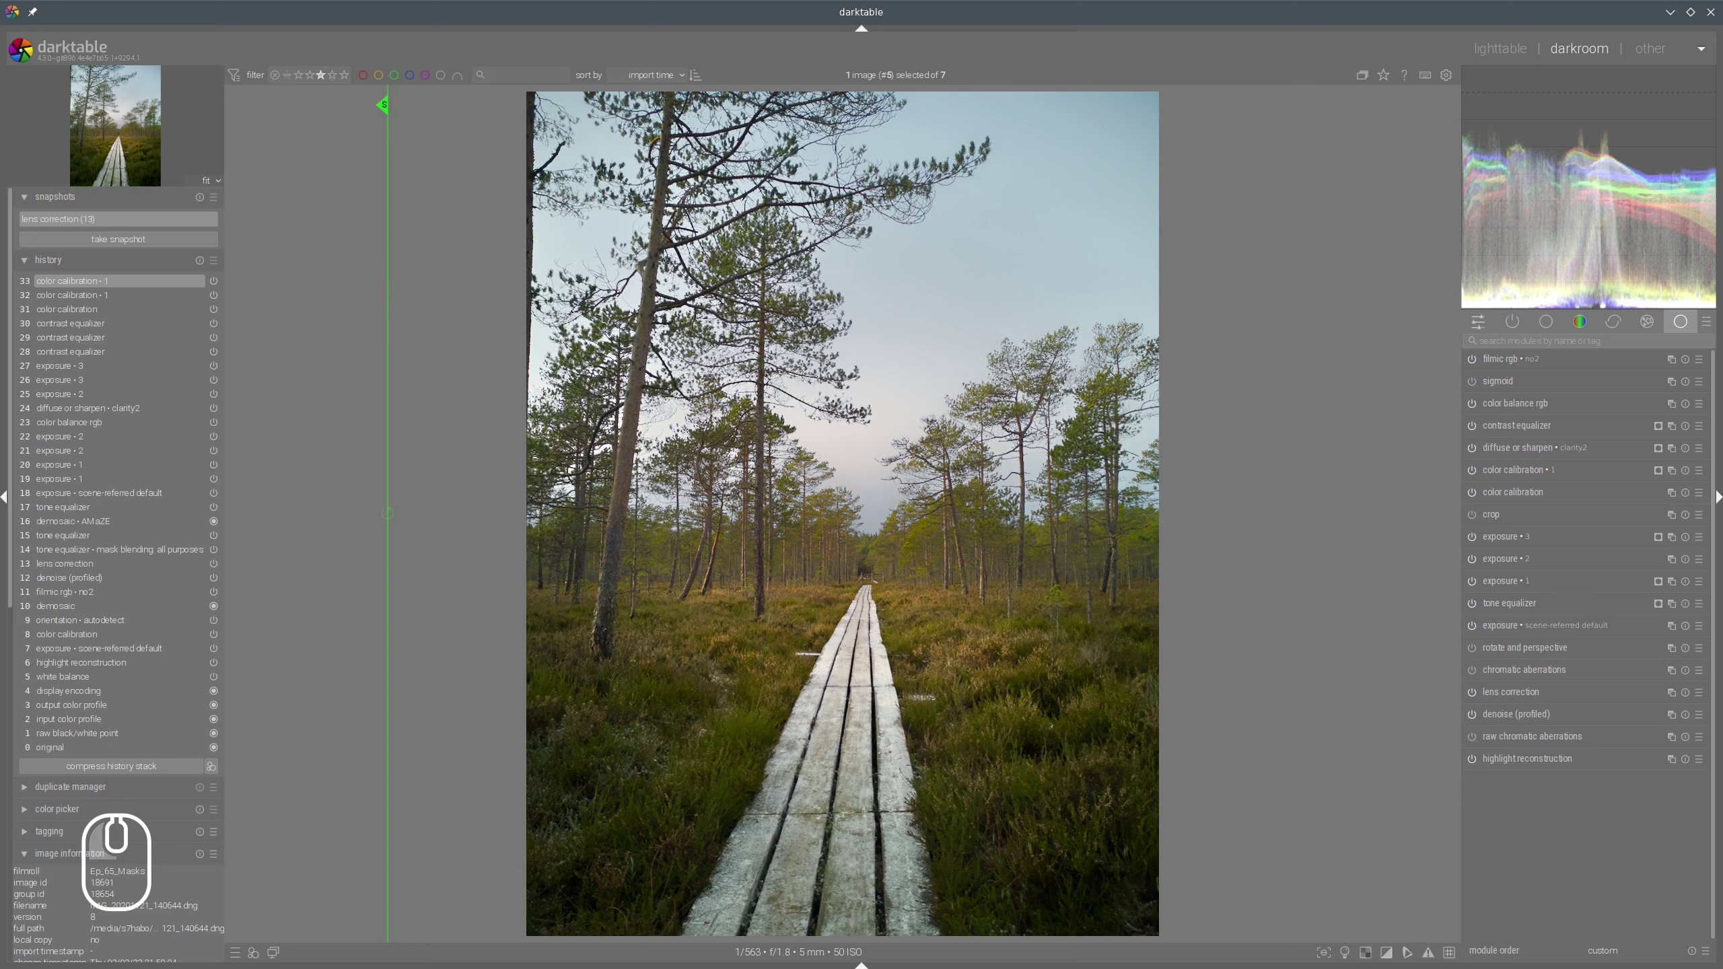
left_click(199, 197)
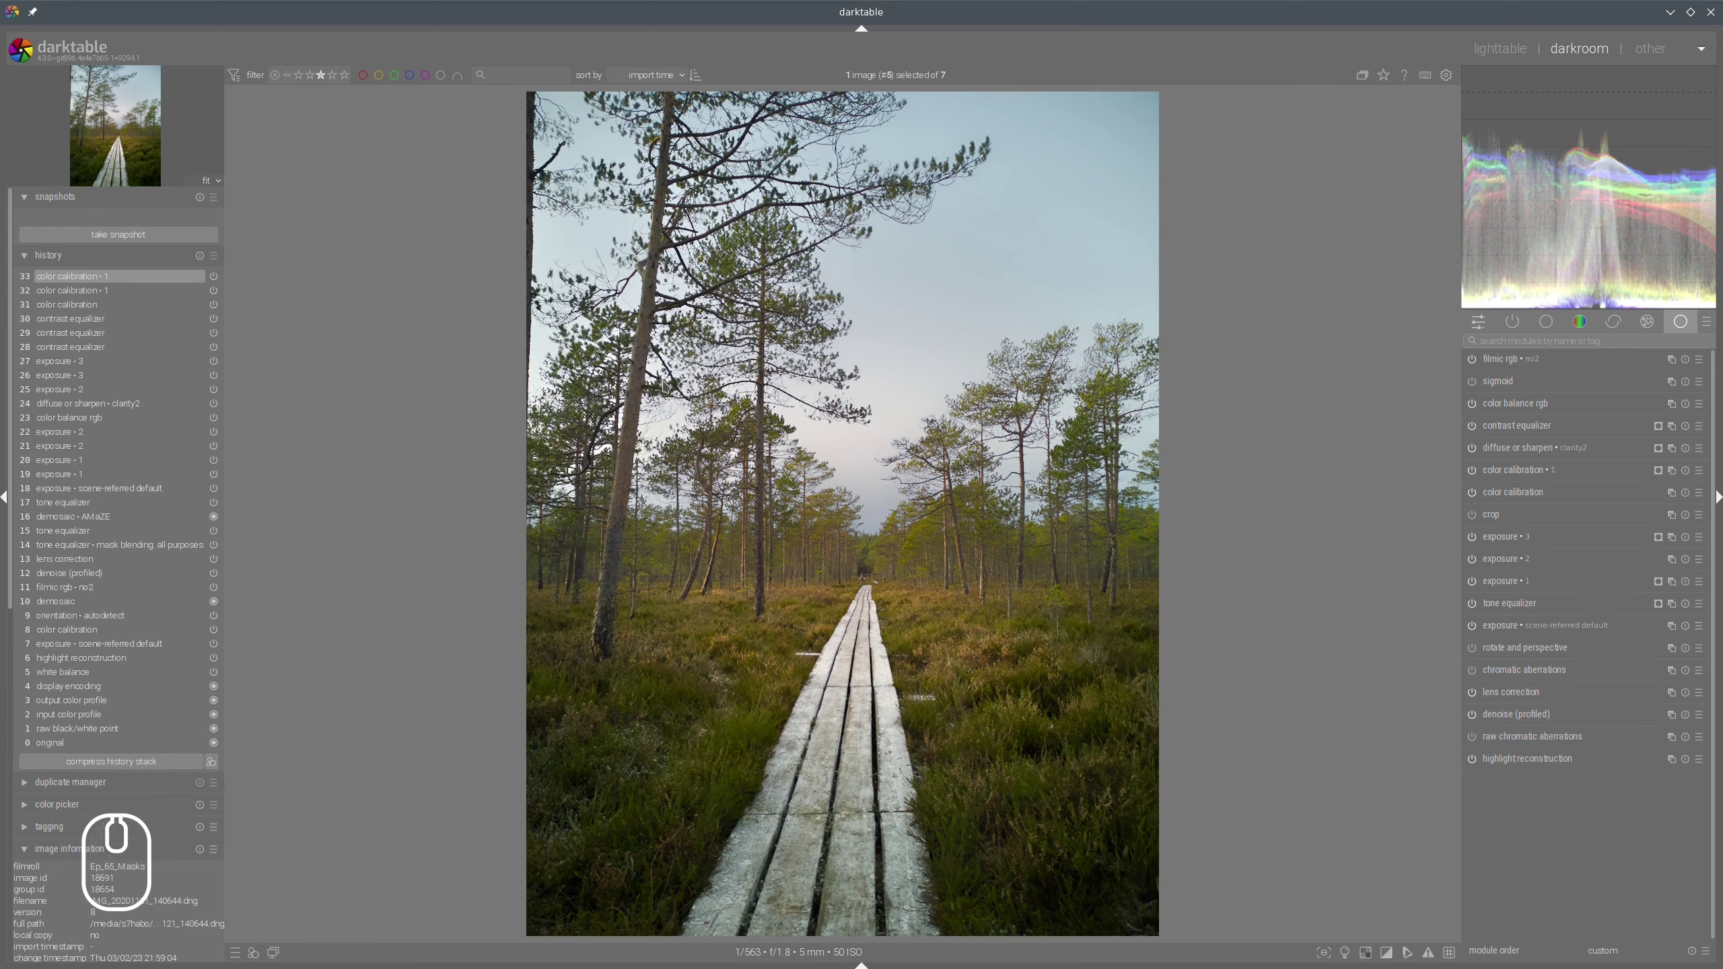
key("ctrl+shift+l")
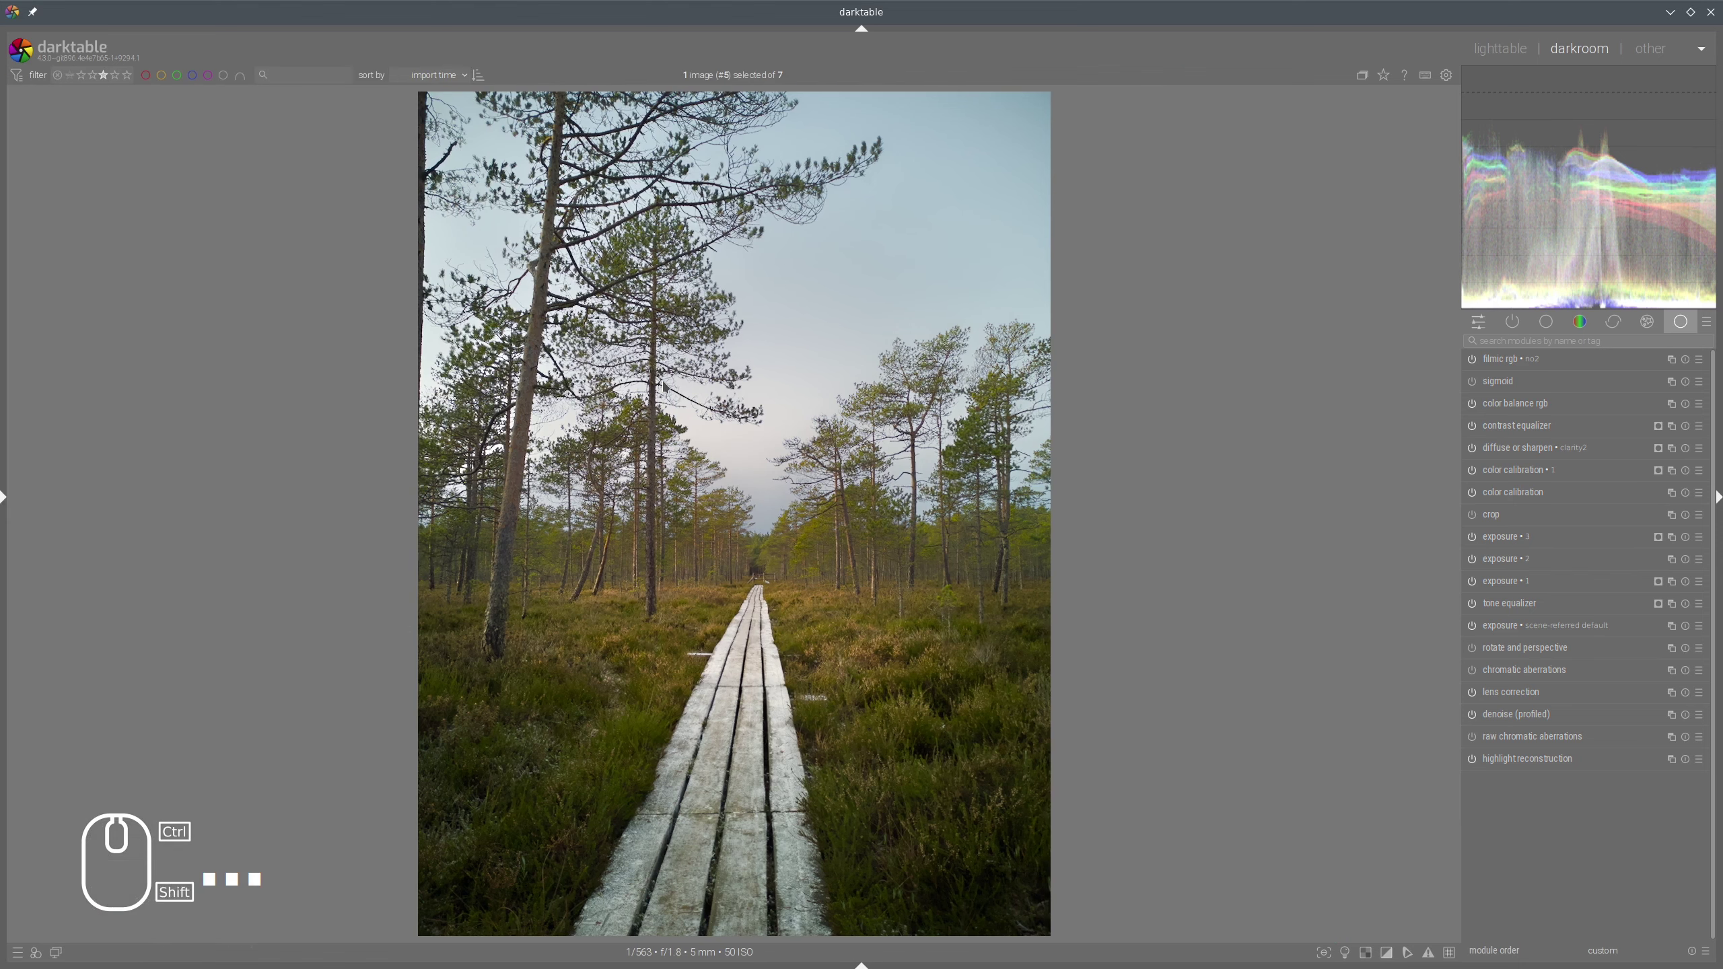